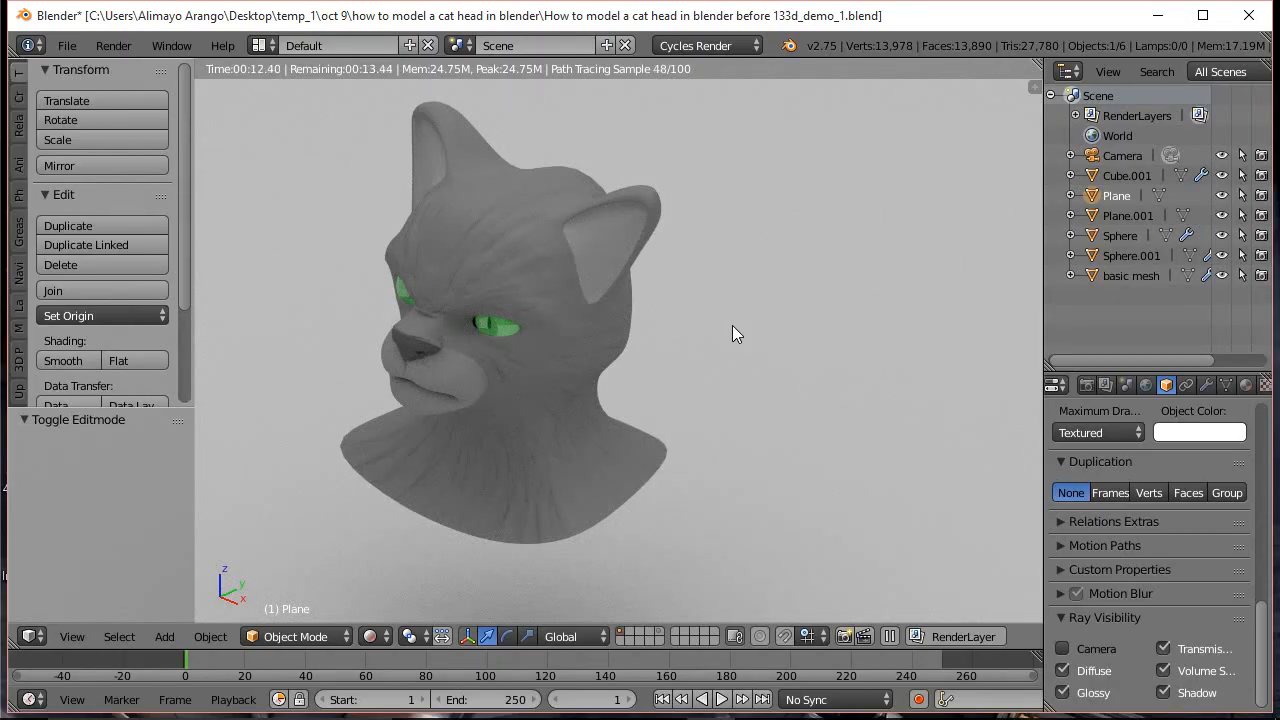
middle_click_drag(732, 325, 766, 298)
scroll(909, 334, "up", 1)
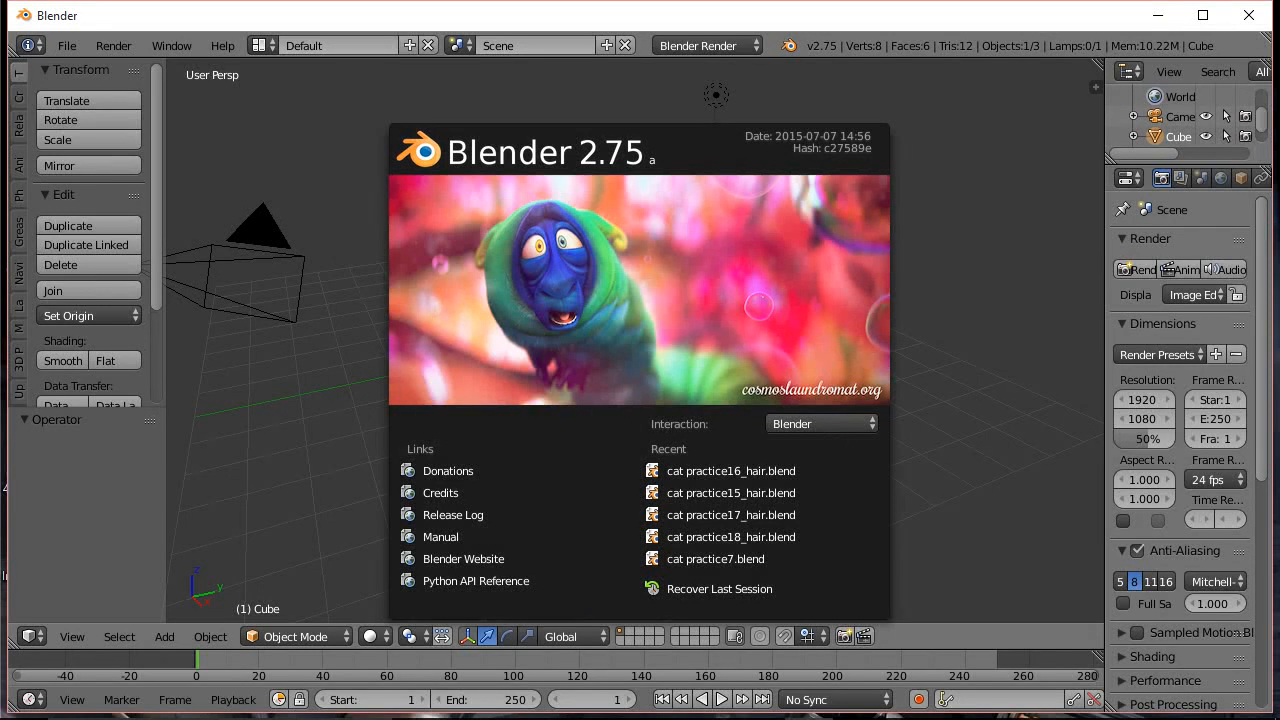
Review the Input settings and scroll through the full add-ons list in the user preferences
left_click(938, 140)
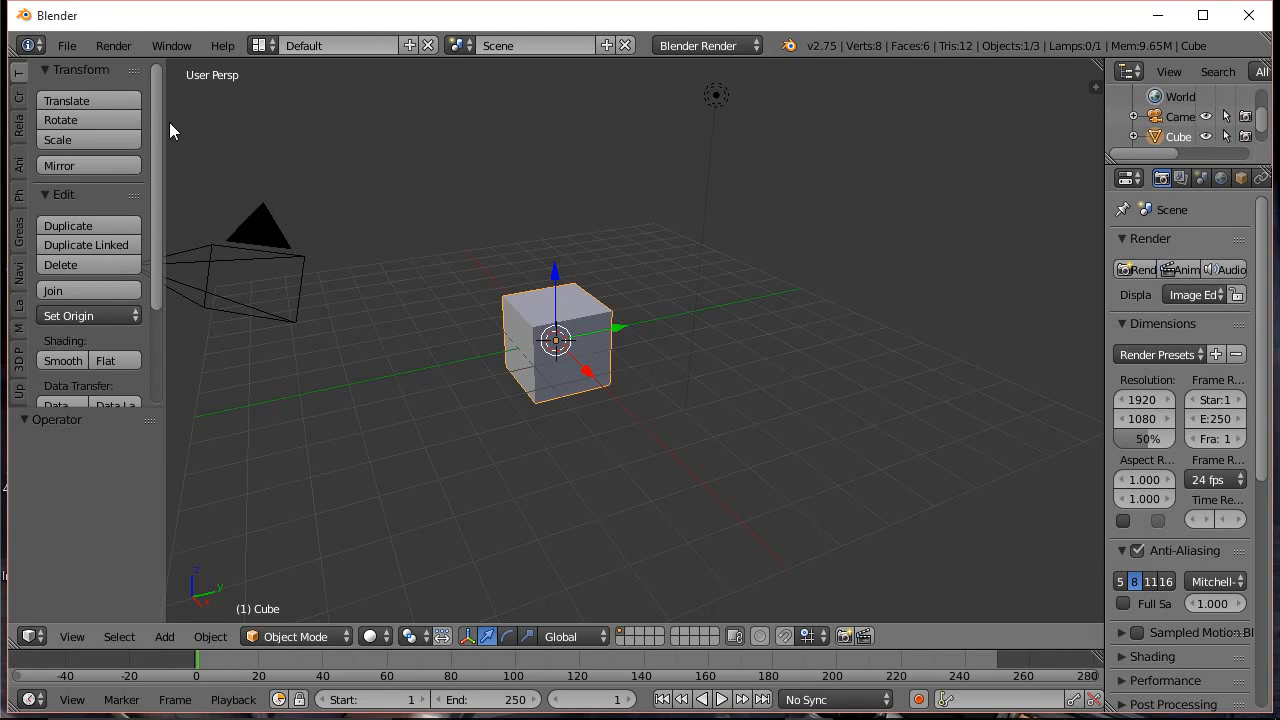
left_click(66, 45)
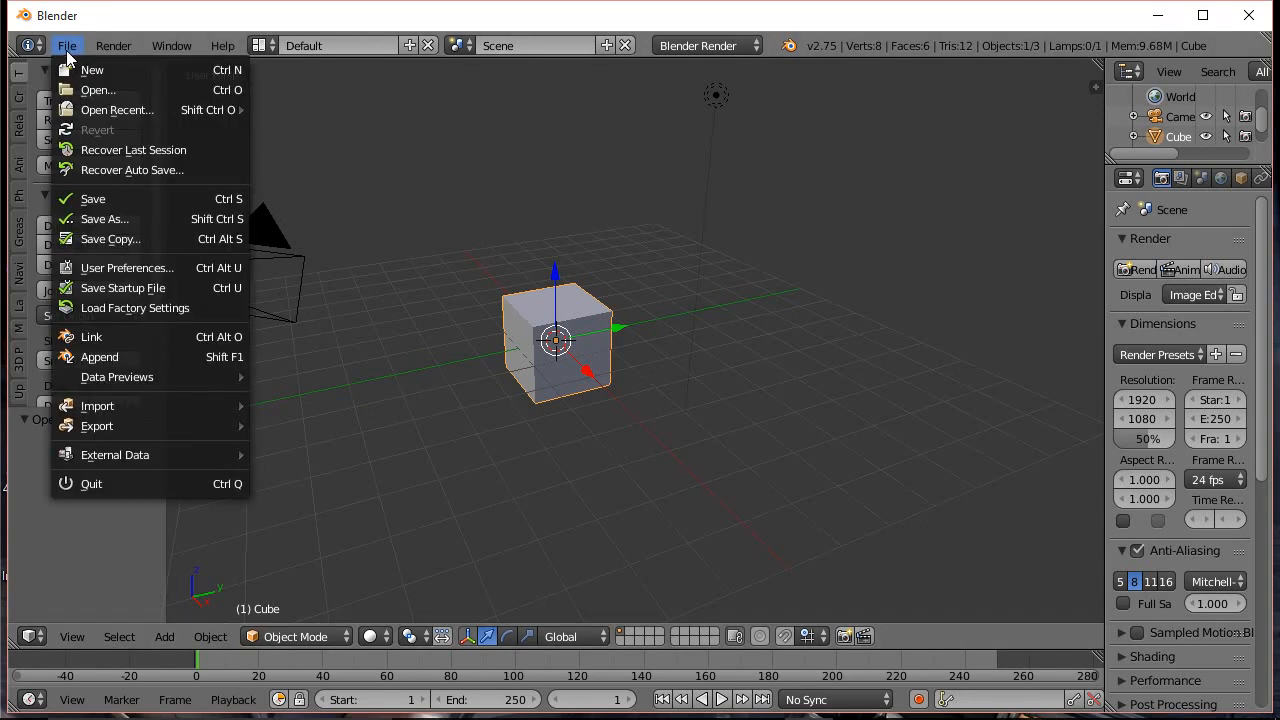
left_click(134, 264)
left_click(294, 50)
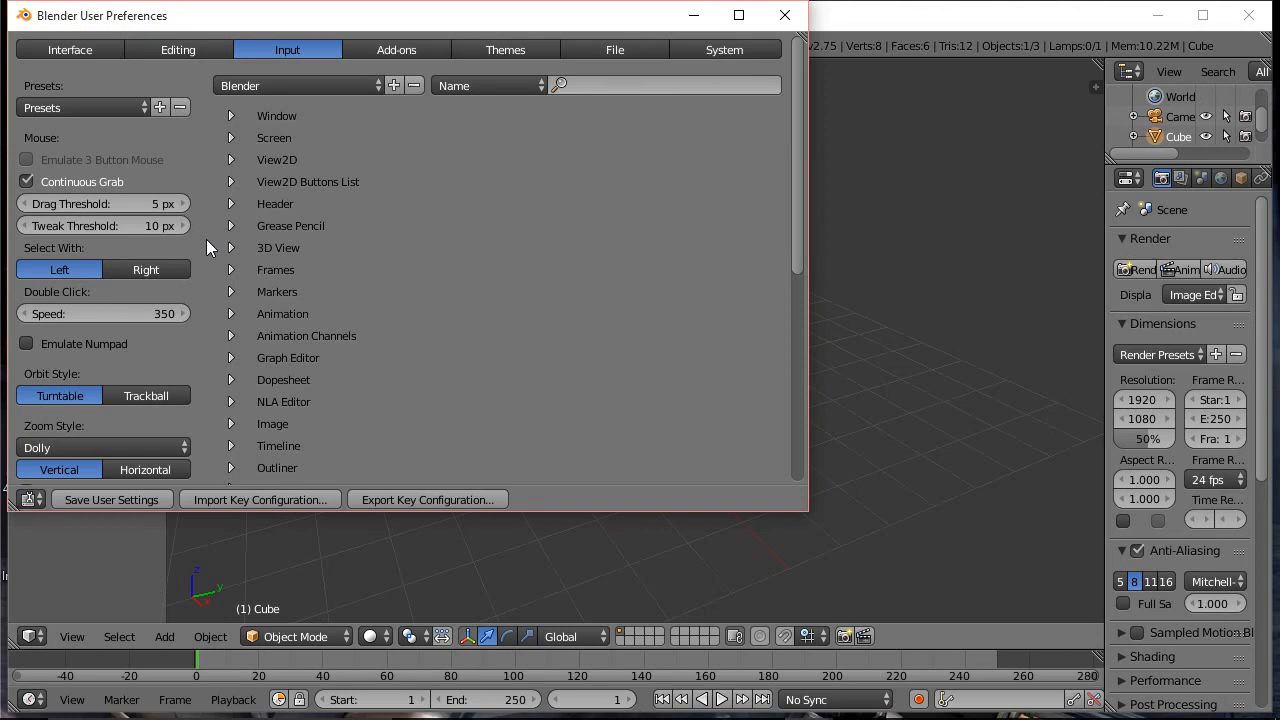
left_click(400, 47)
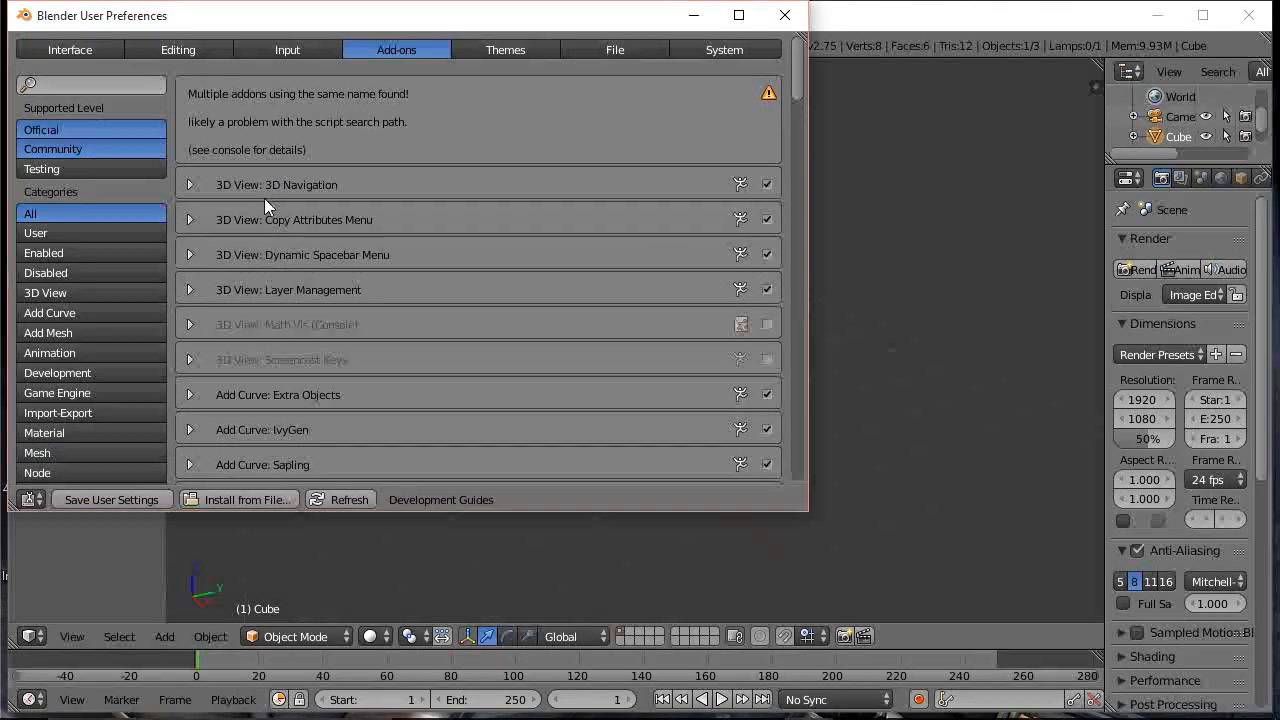
left_click_drag(801, 72, 780, 349)
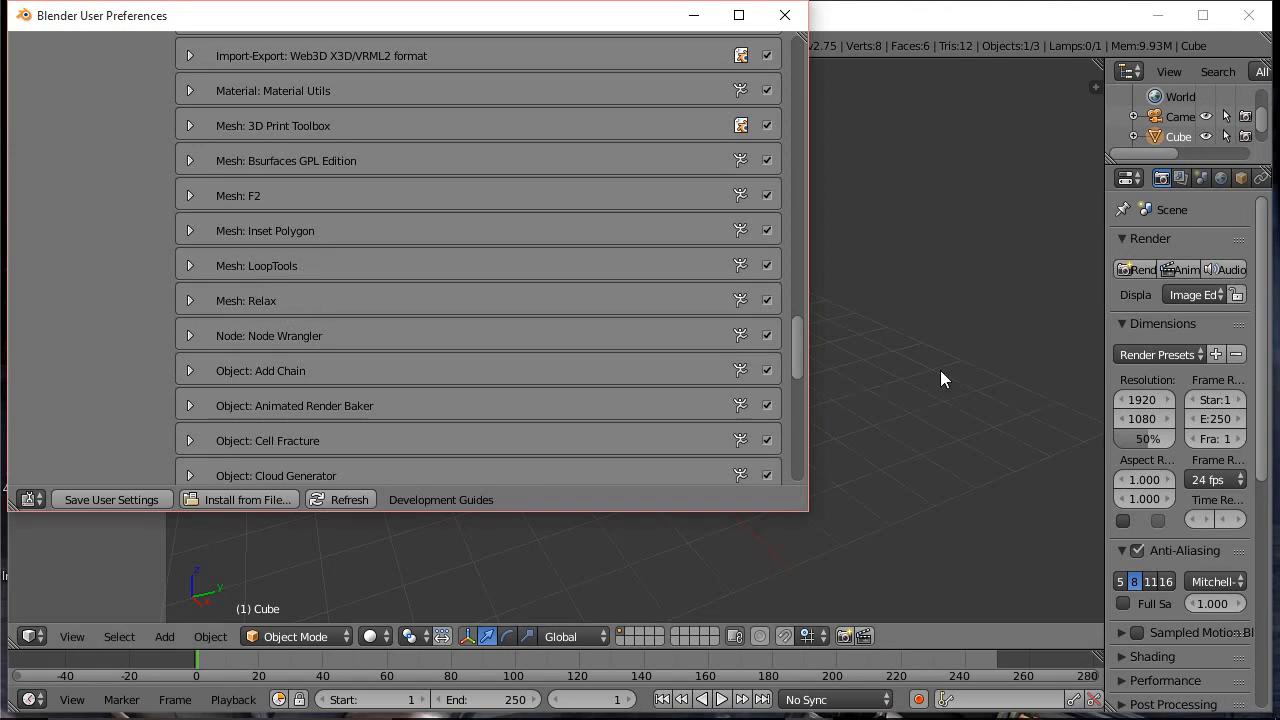
left_click_drag(802, 340, 812, 463)
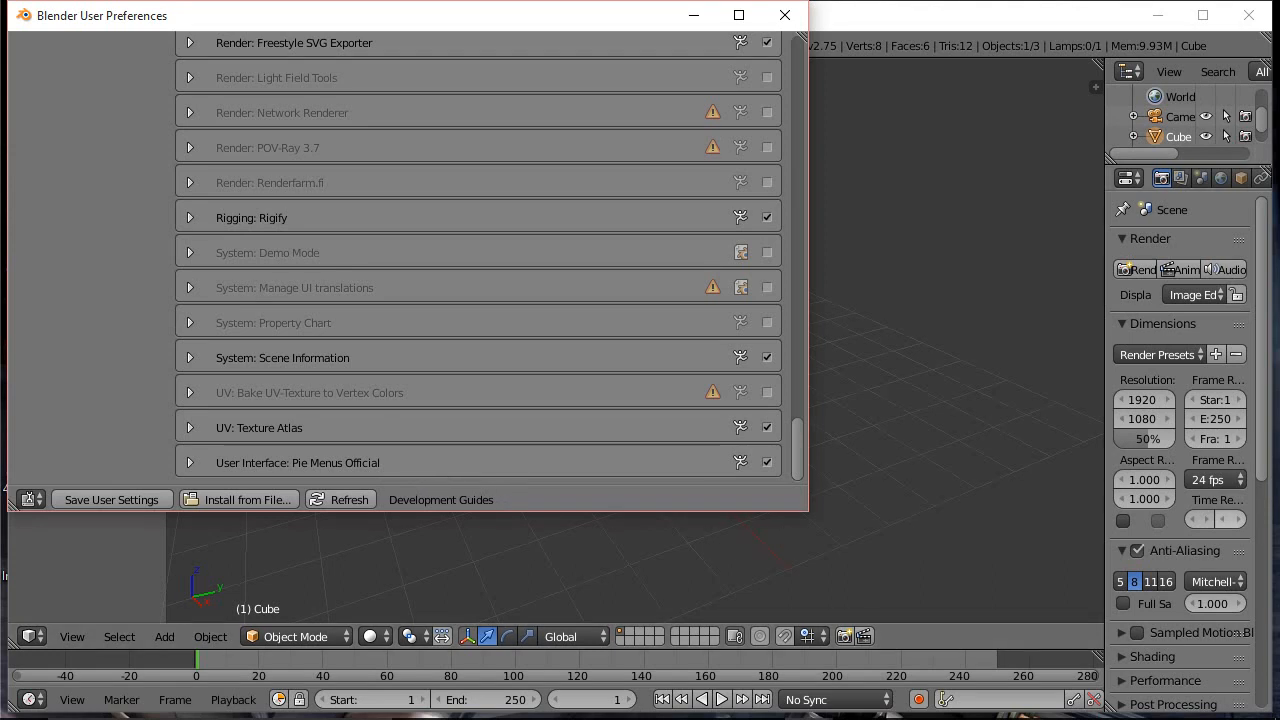
left_click(785, 15)
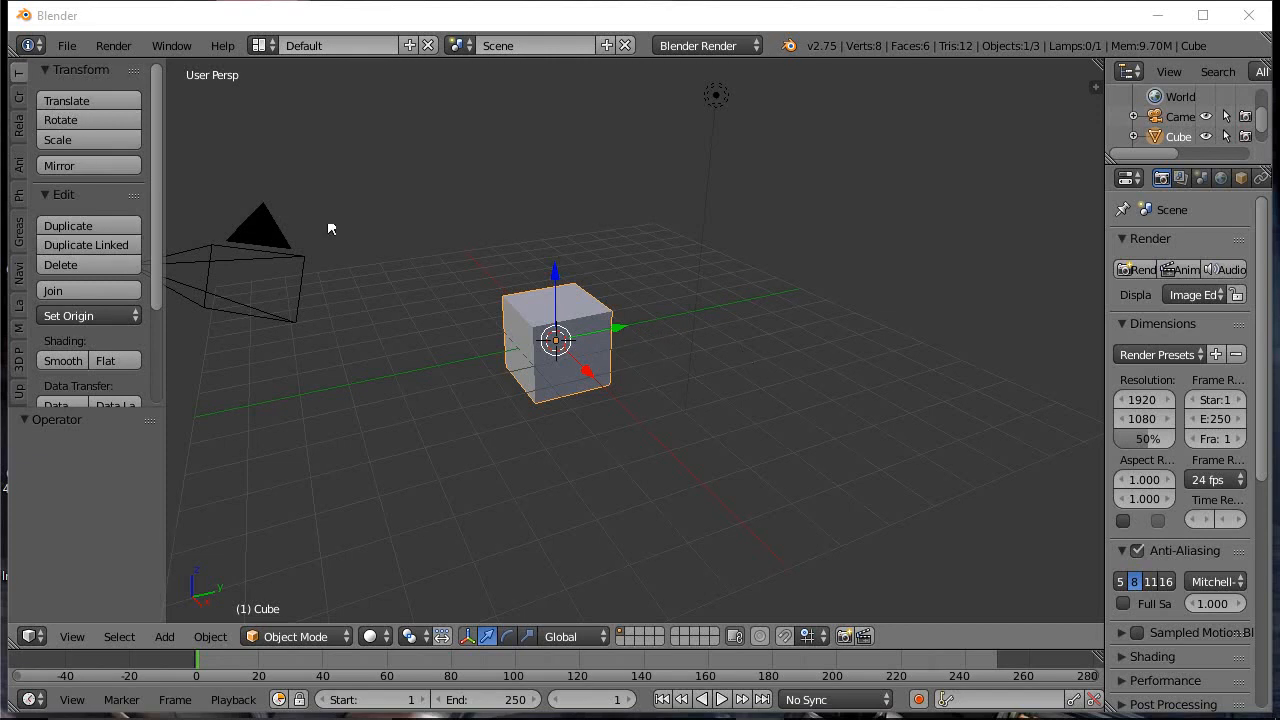
View the cube from the front, back, left, right, top and bottom with 3D Navigation, ending in front view
left_click(19, 272)
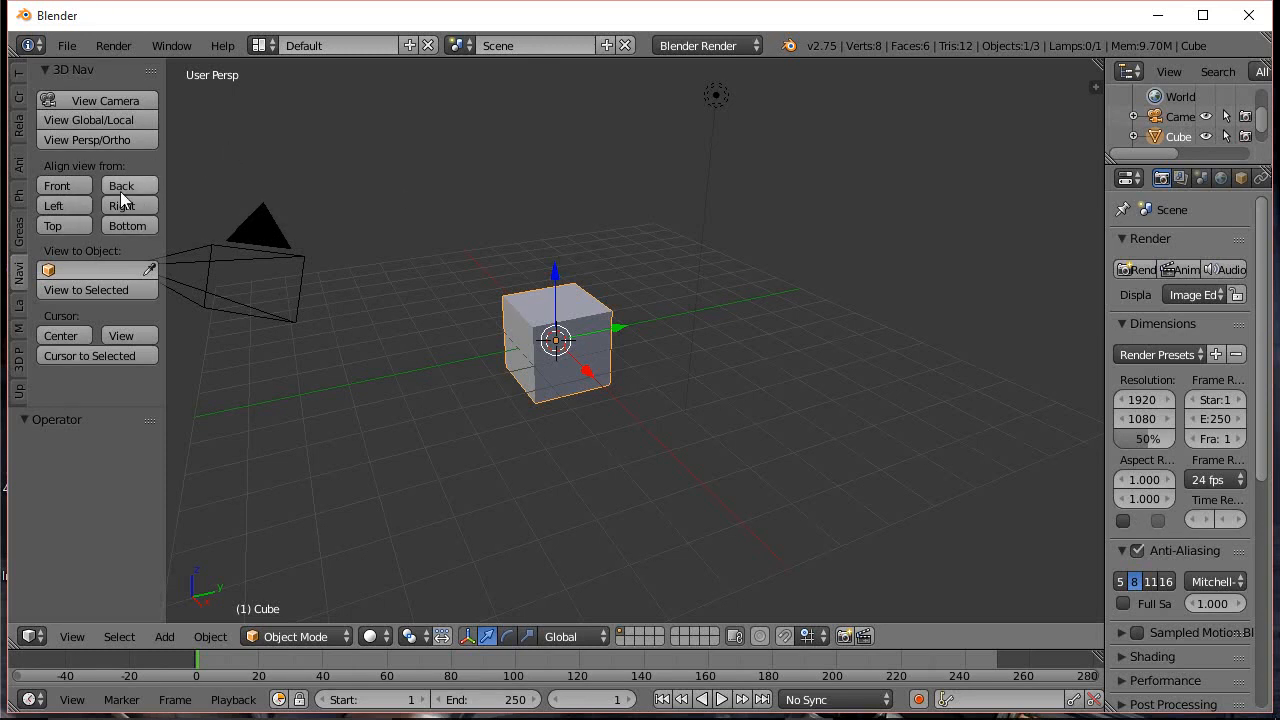
left_click(62, 186)
left_click(118, 186)
left_click(73, 204)
left_click(112, 204)
left_click(72, 227)
left_click(132, 226)
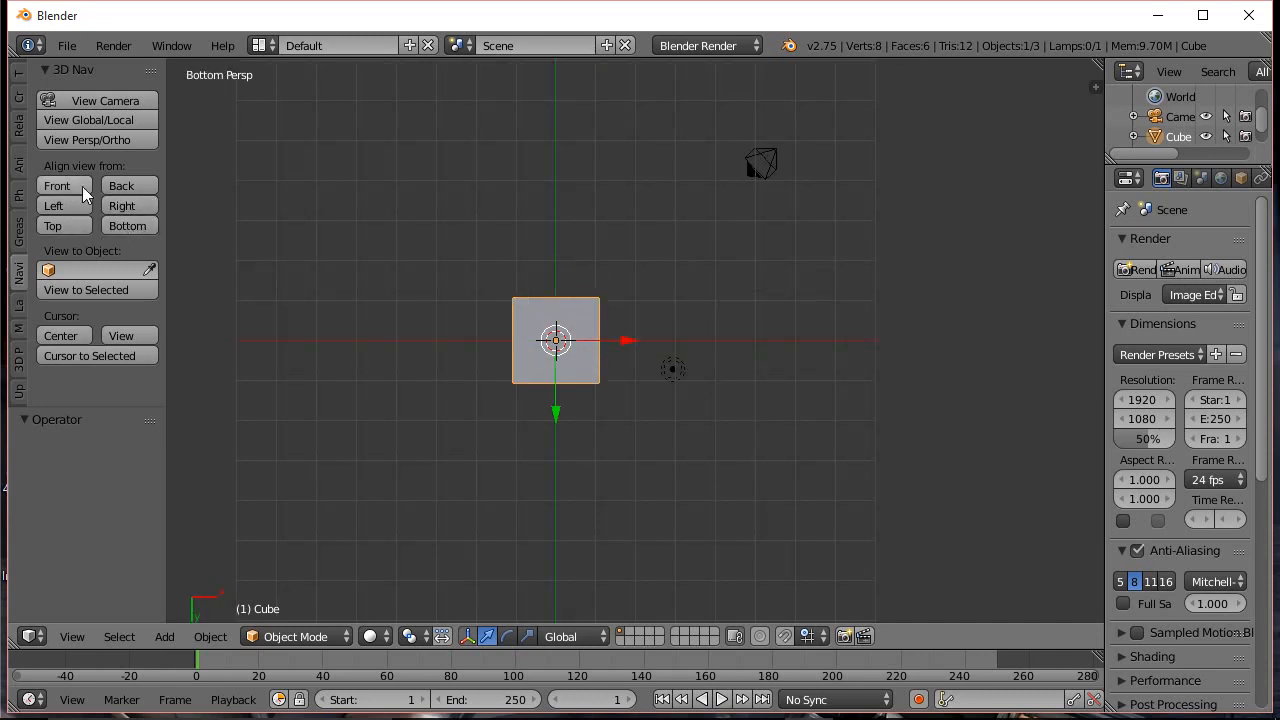
left_click(73, 184)
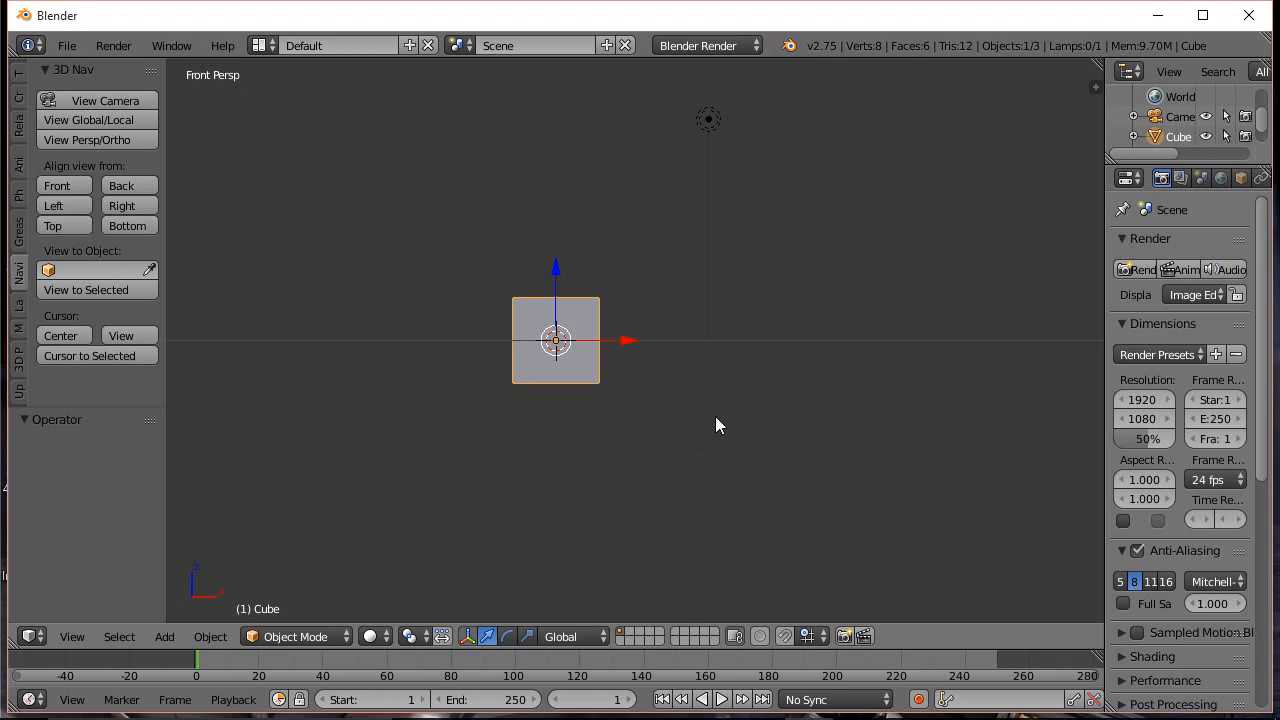
Put the cube in Edit Mode and set the viewport to a front orthographic view
left_click(344, 642)
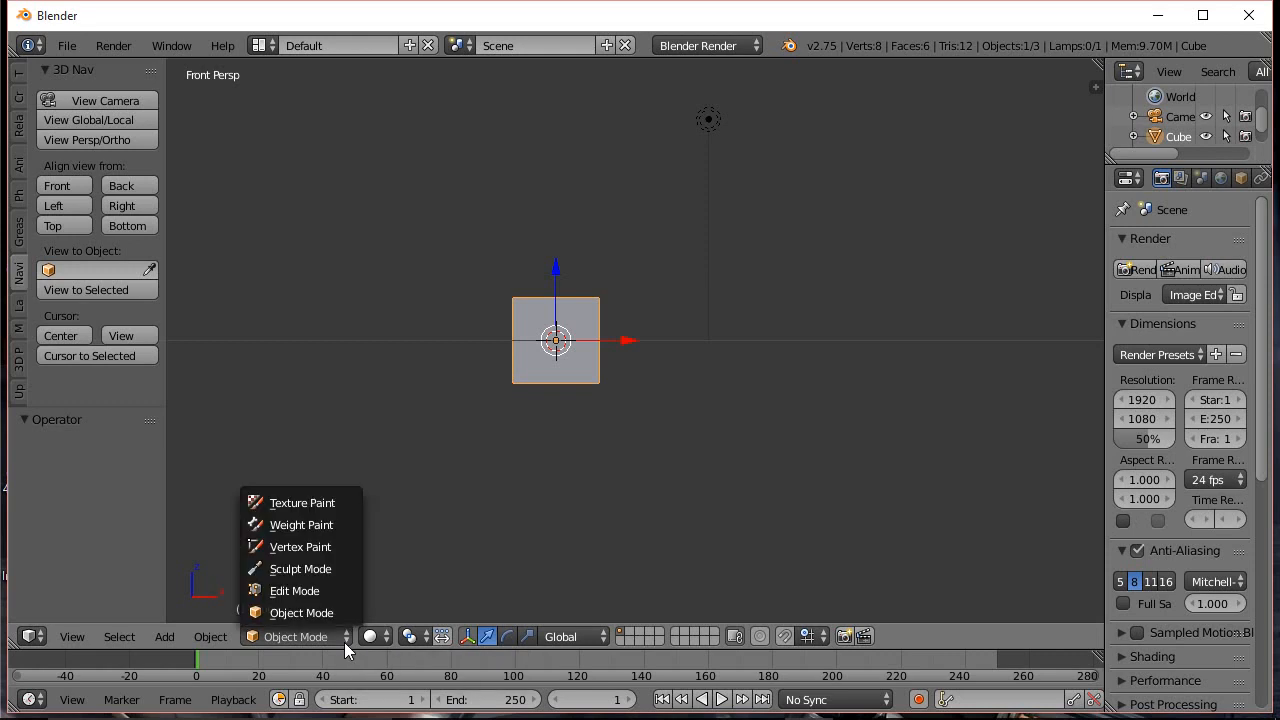
left_click(308, 594)
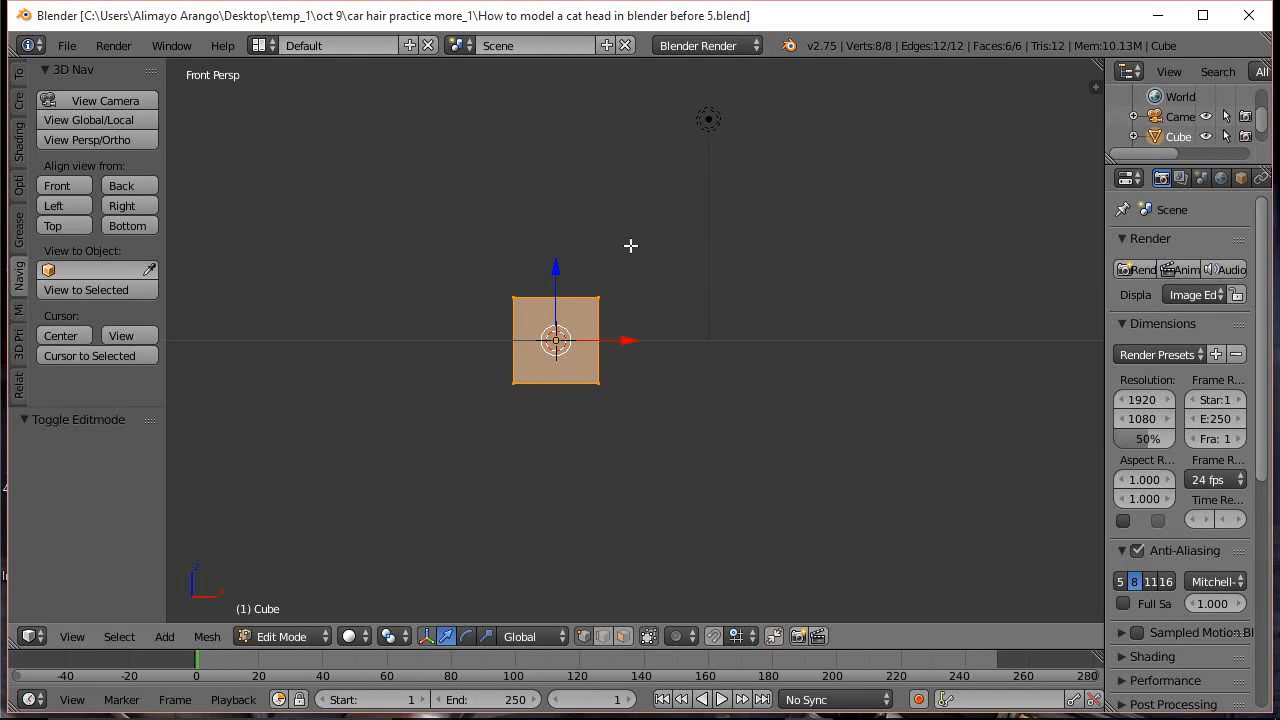
middle_click_drag(797, 300, 869, 391)
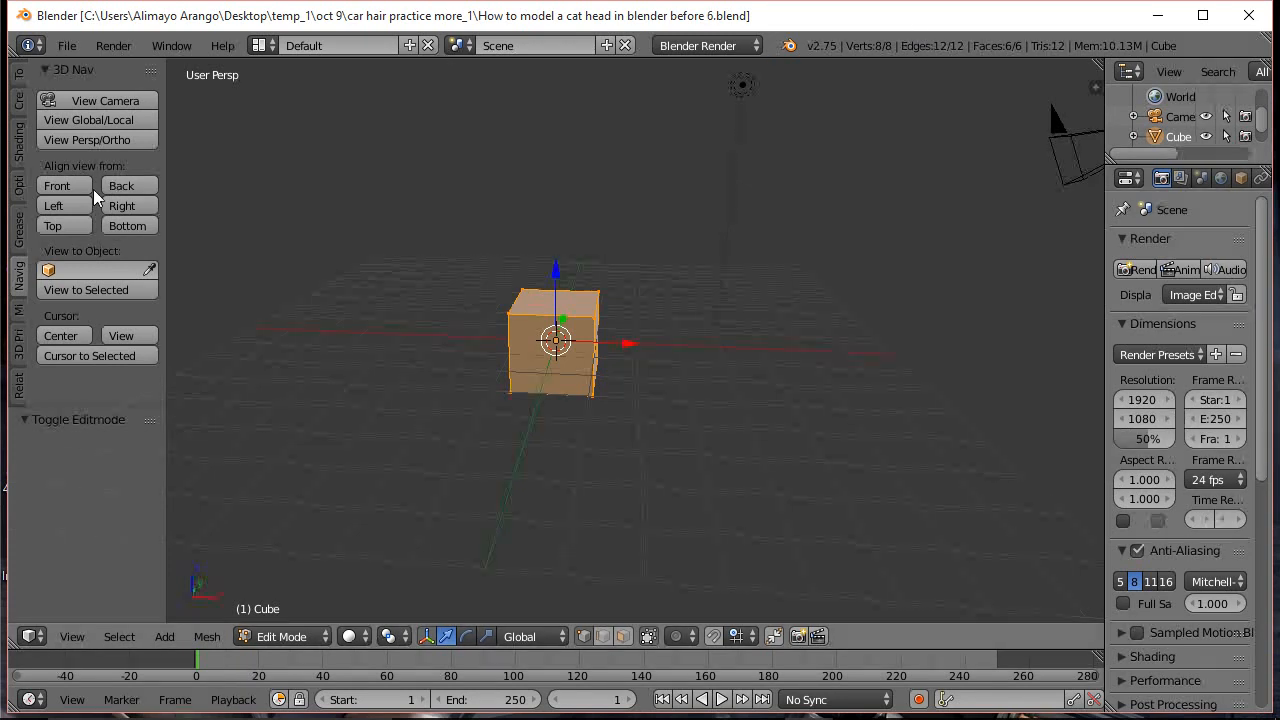
left_click(60, 186)
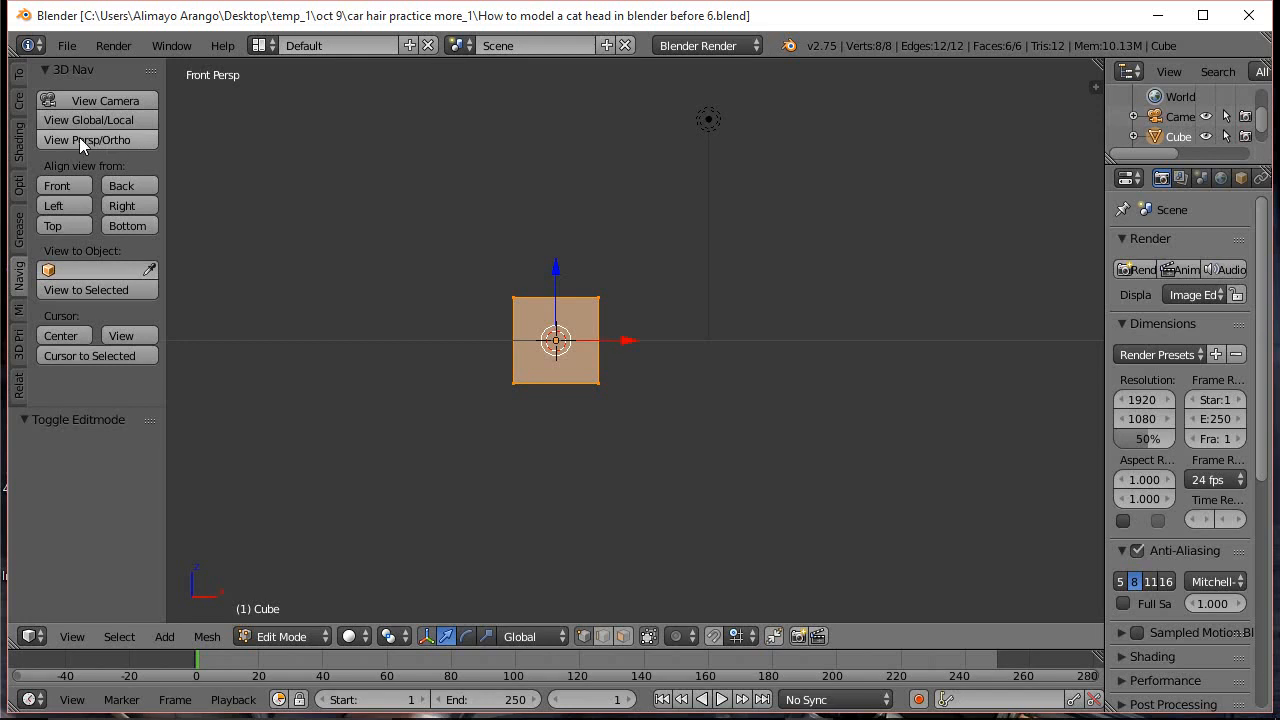
left_click(124, 139)
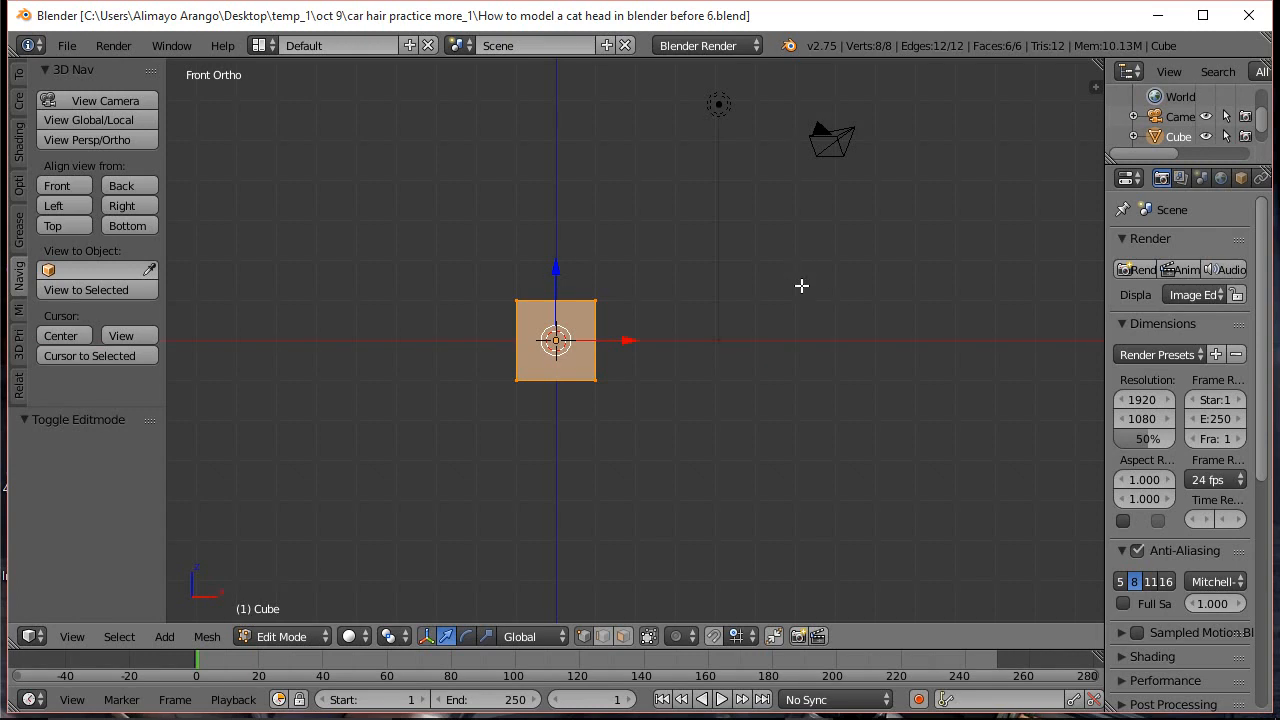
Apply Subdivide Smooth to the whole cube with 3 cuts, saving the file under the next version number
key("w")
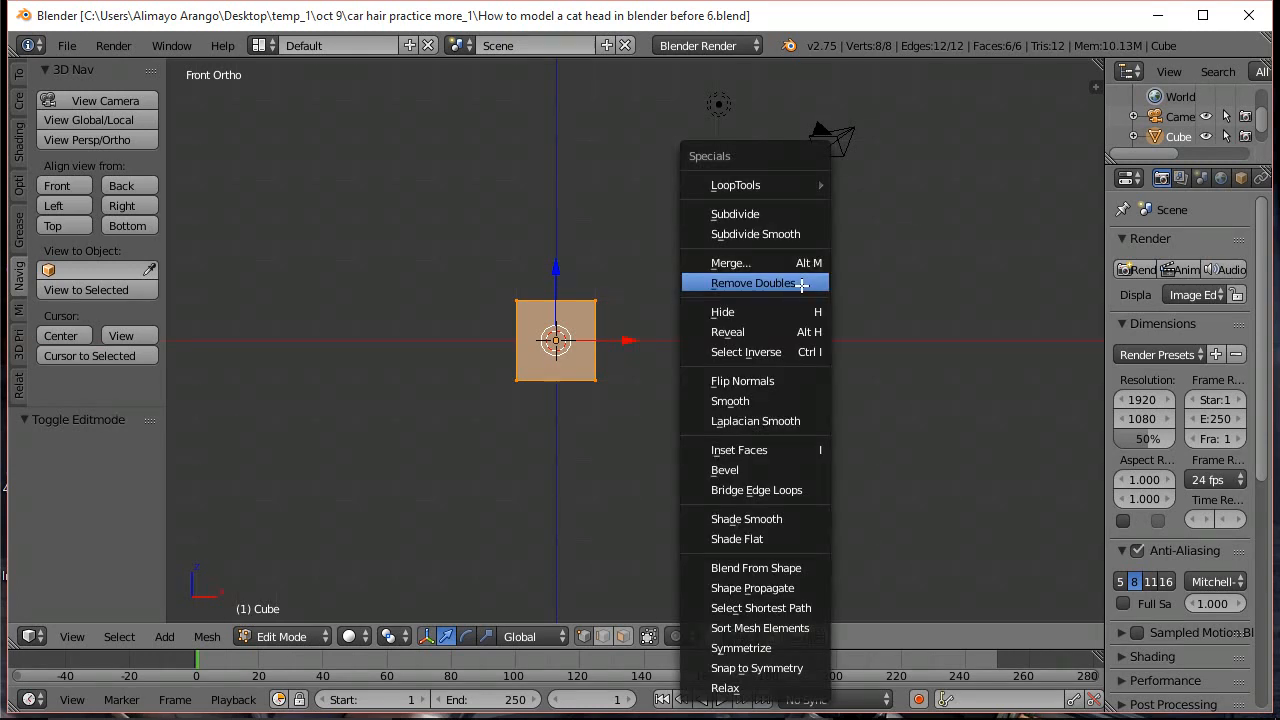
left_click(781, 233)
key("ctrl+alt+s")
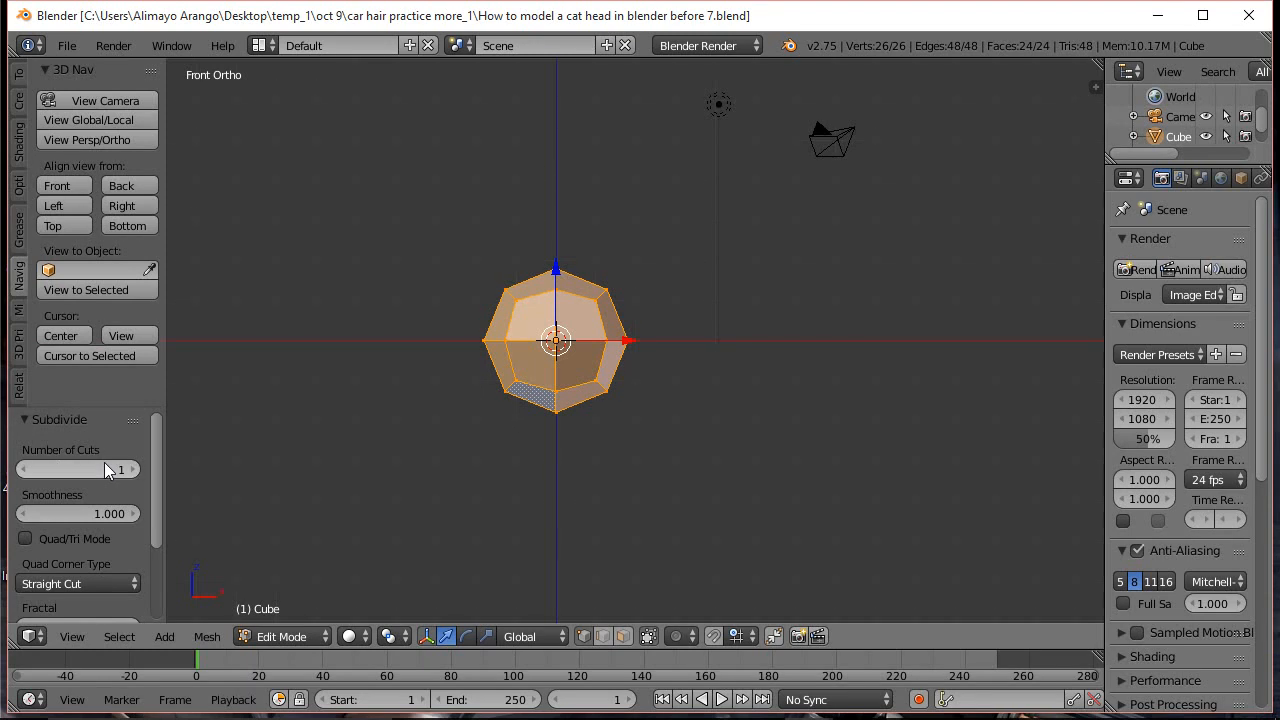
left_click(132, 471)
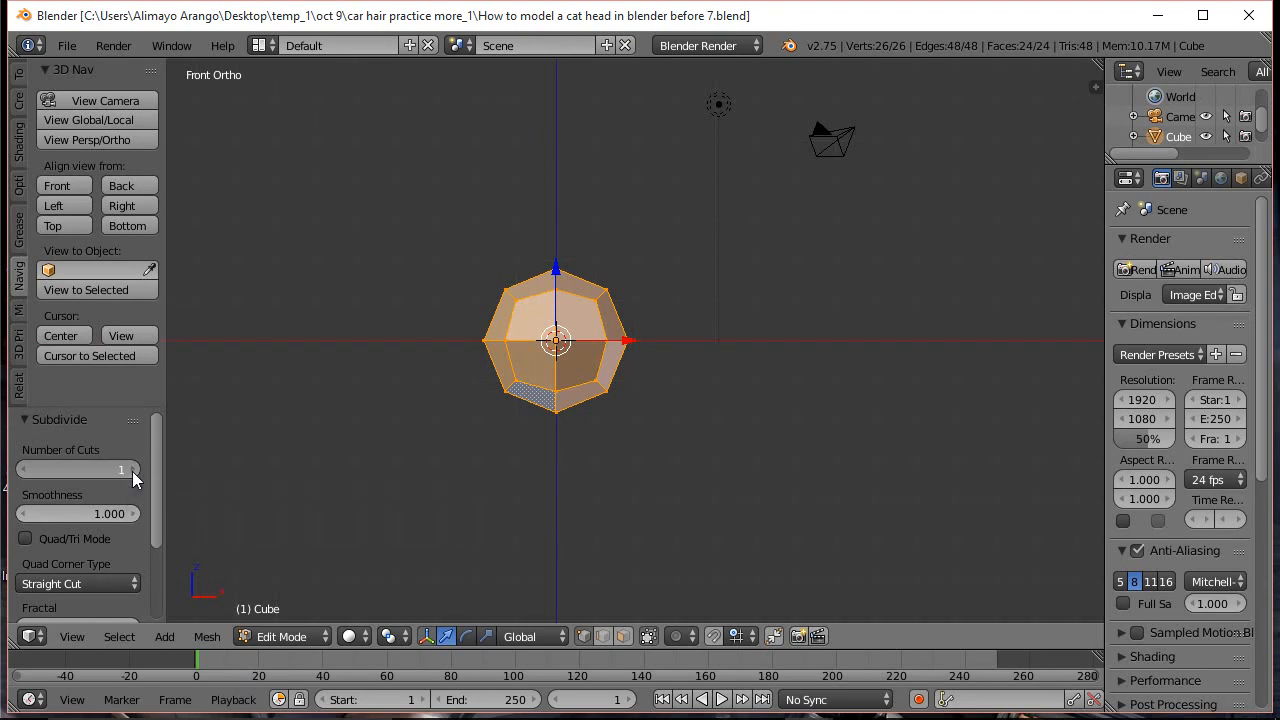
left_click(132, 471)
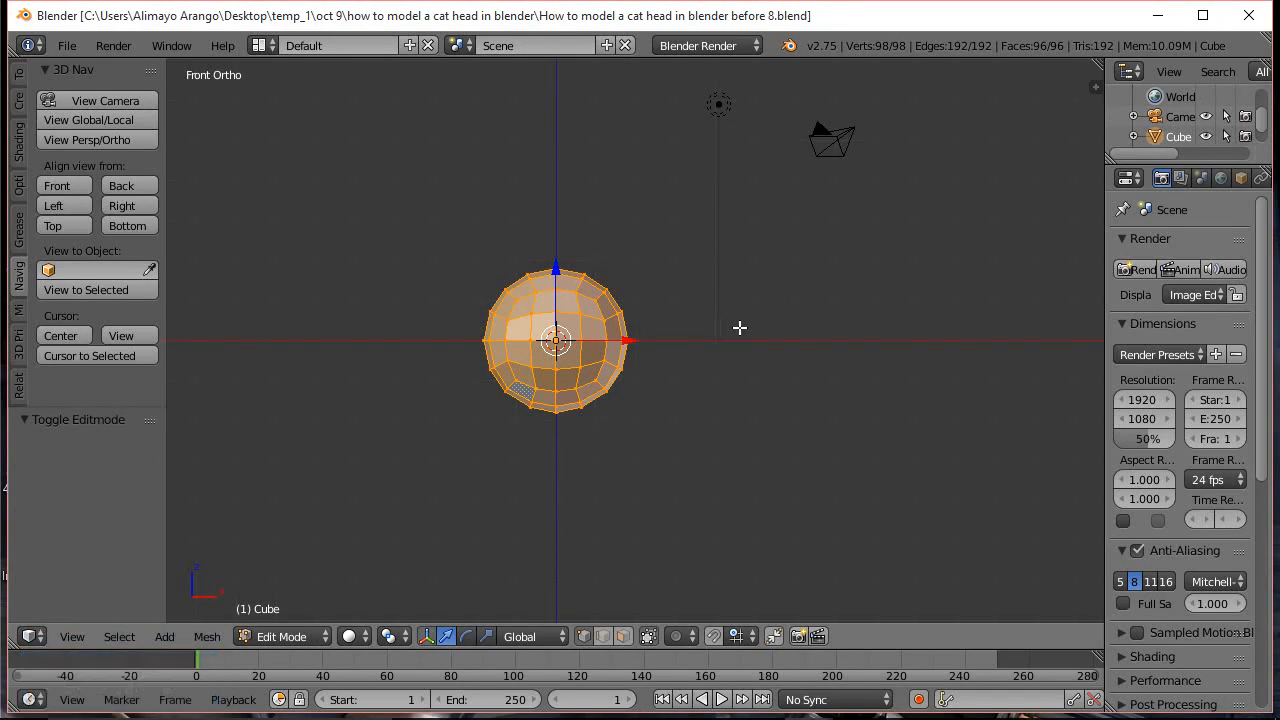
Clear the selection and select the three adjacent middle vertices on the lower front of the sphere
scroll(739, 327, "up", 4)
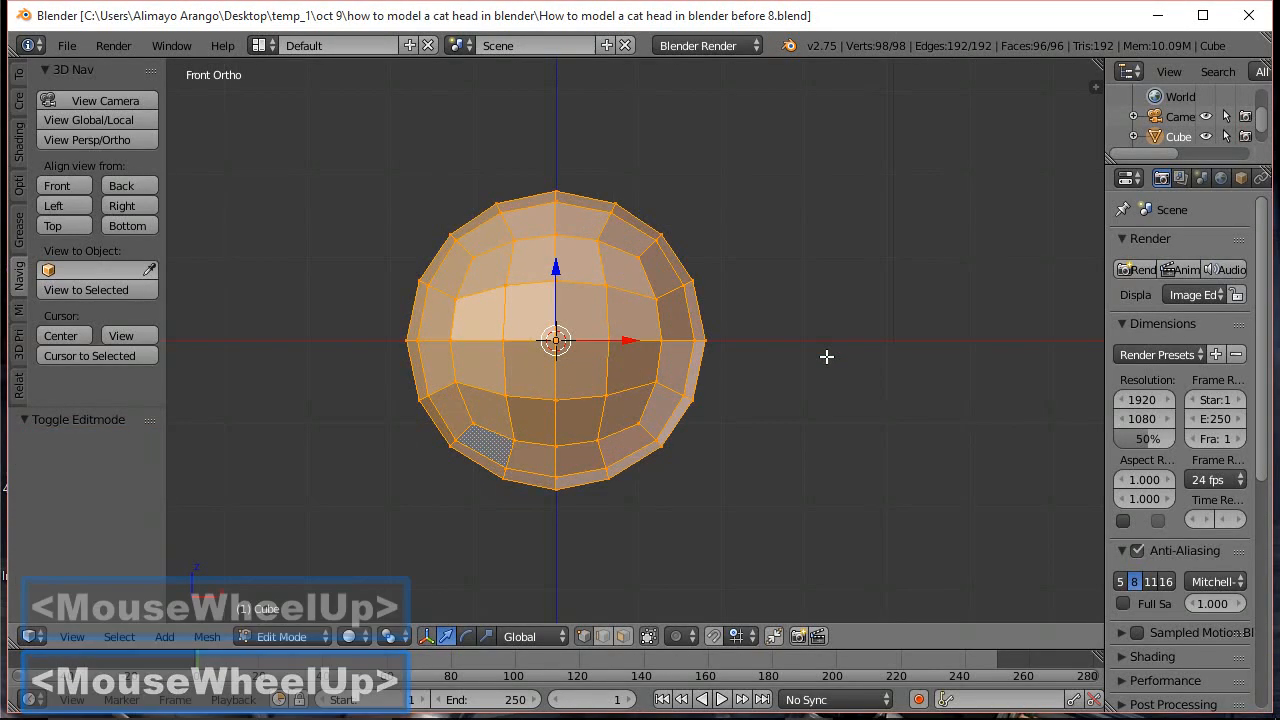
key("a")
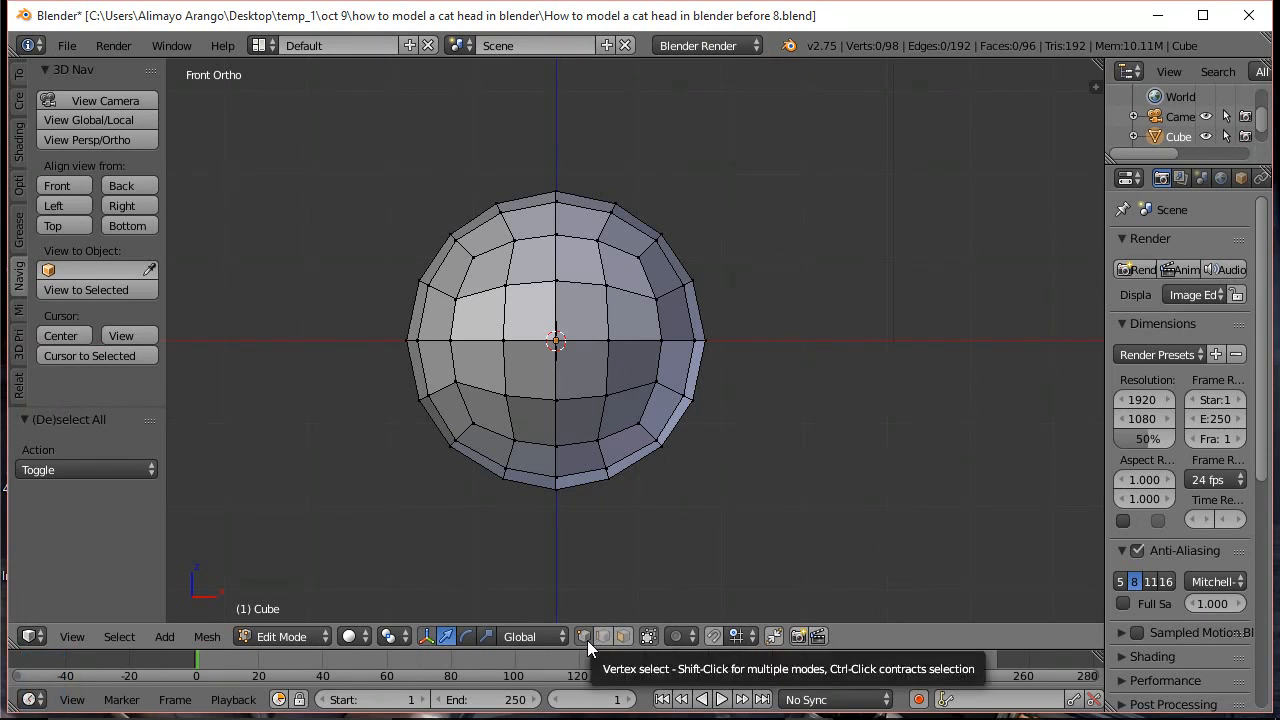
left_click(513, 436)
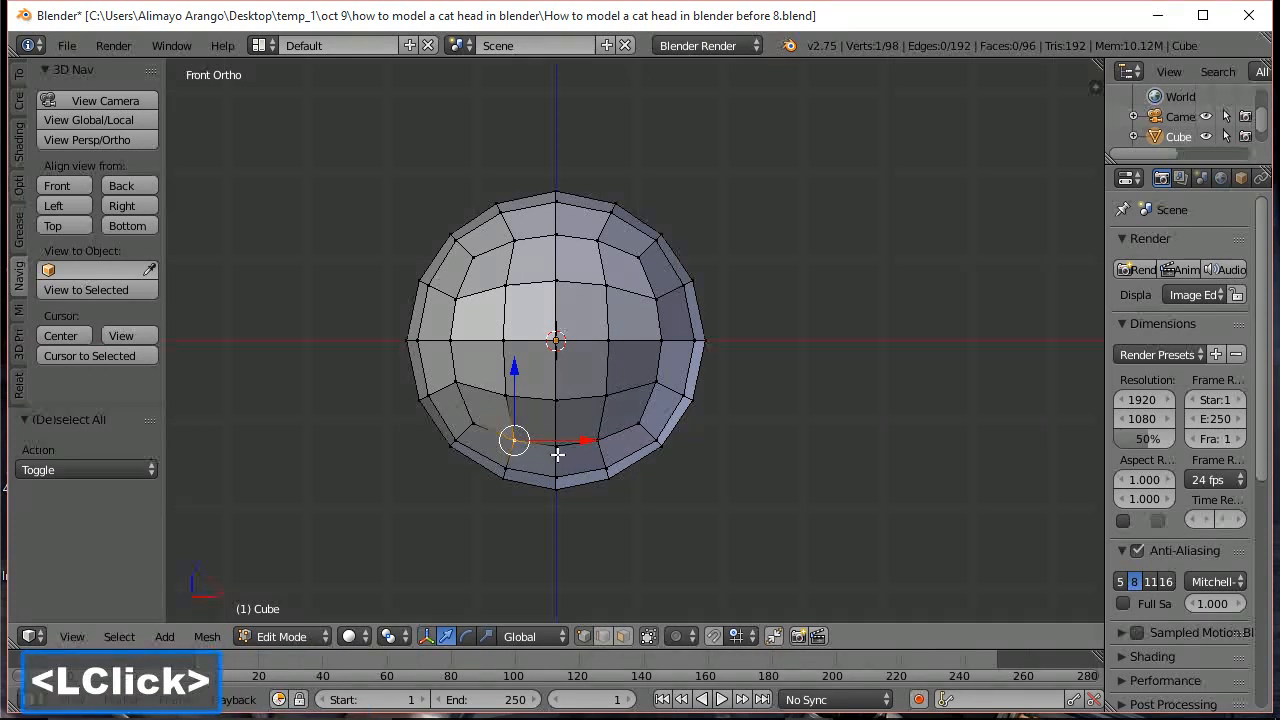
left_click(557, 453, "shift")
left_click(603, 440, "shift")
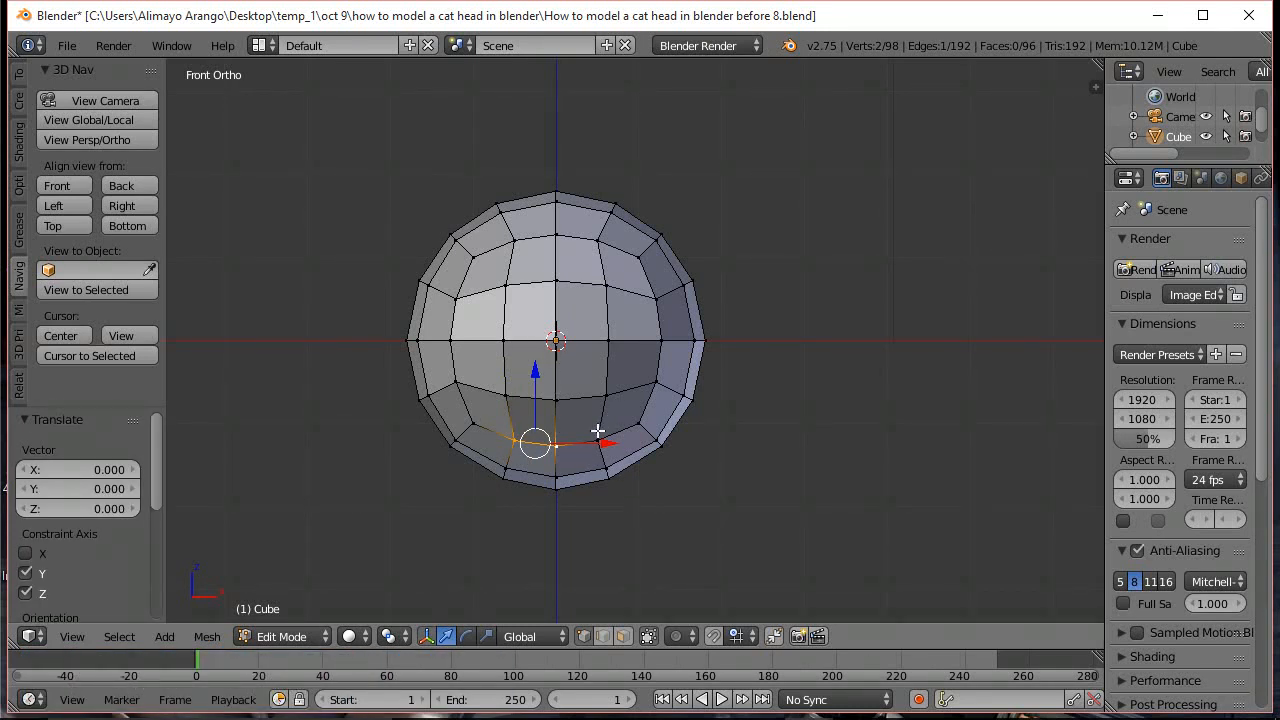
scroll(632, 451, "up", 2)
scroll(632, 451, "up", 1)
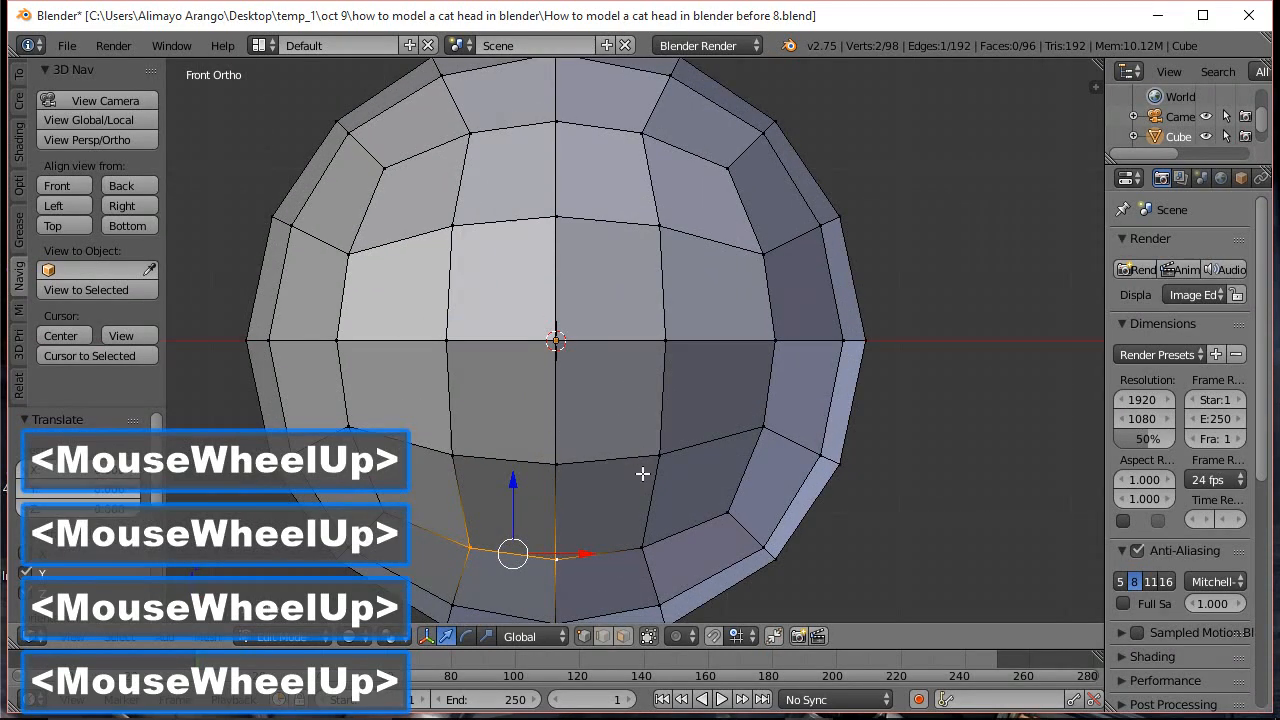
left_click(645, 549, "shift")
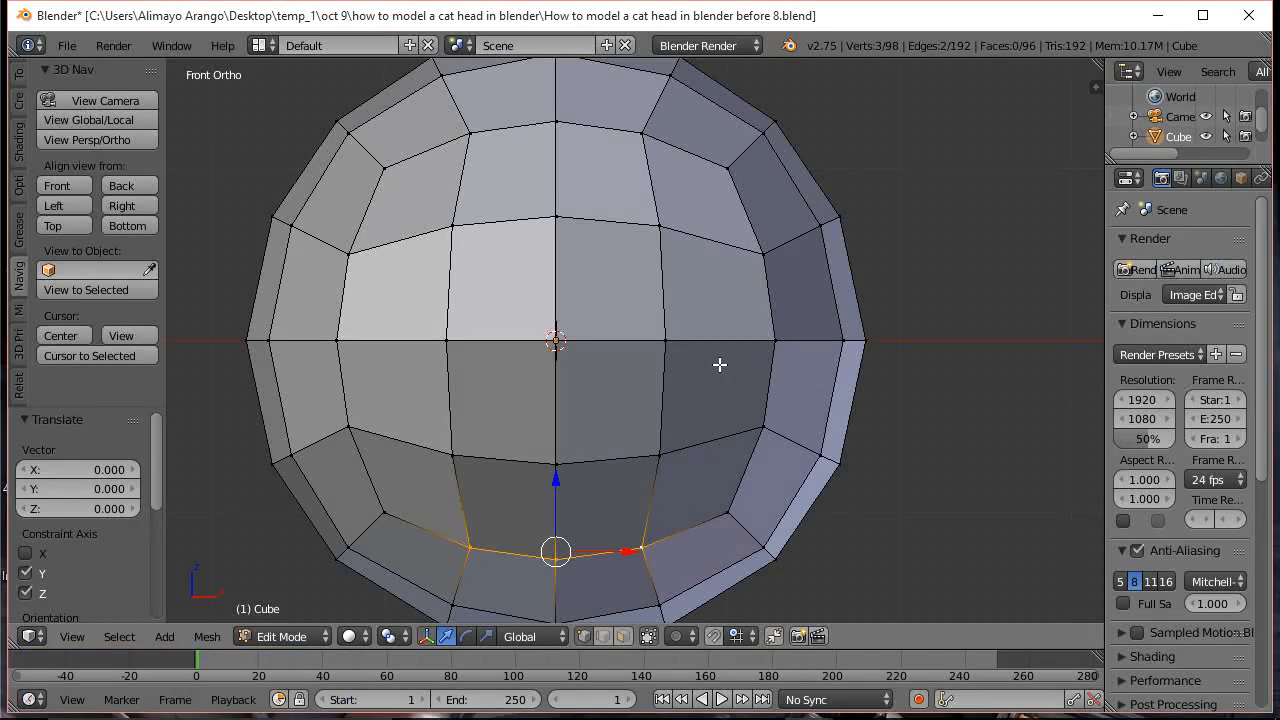
scroll(719, 366, "down", 4)
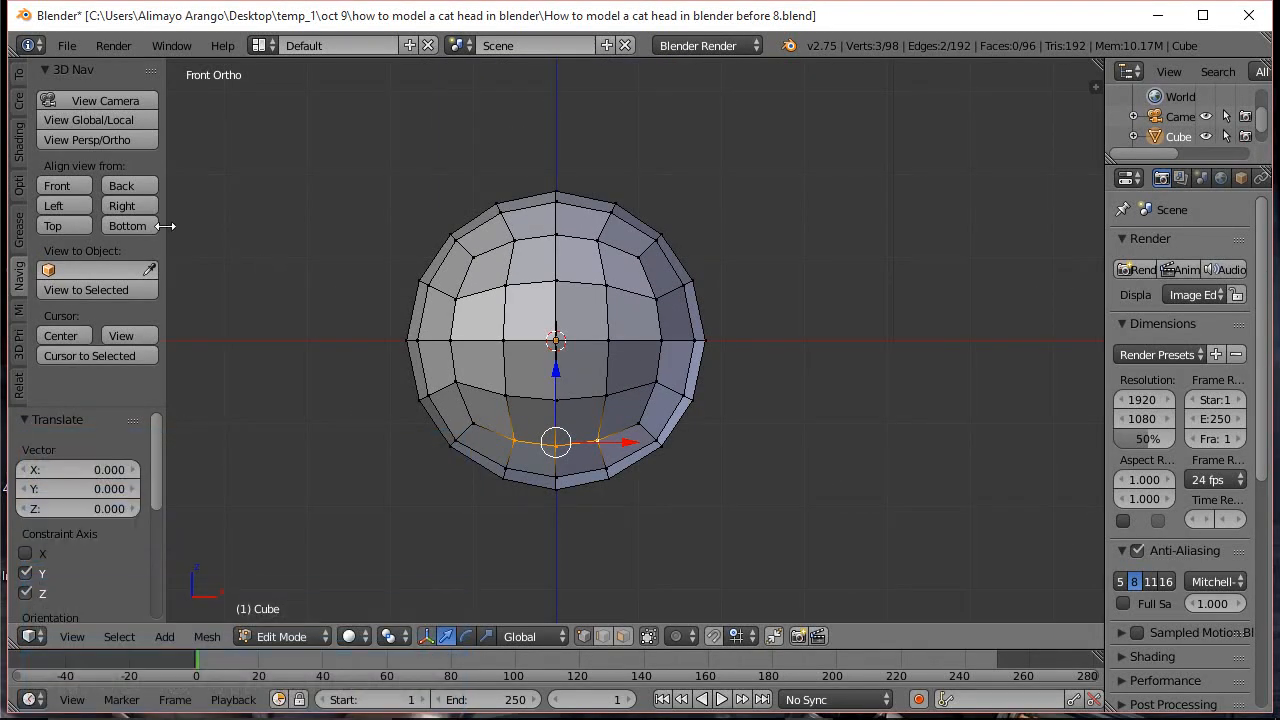
In right view, move the selected vertices about -0.145 in Y and -1.0 in Z with smooth proportional editing at size 1.46, then deselect everything
left_click(140, 209)
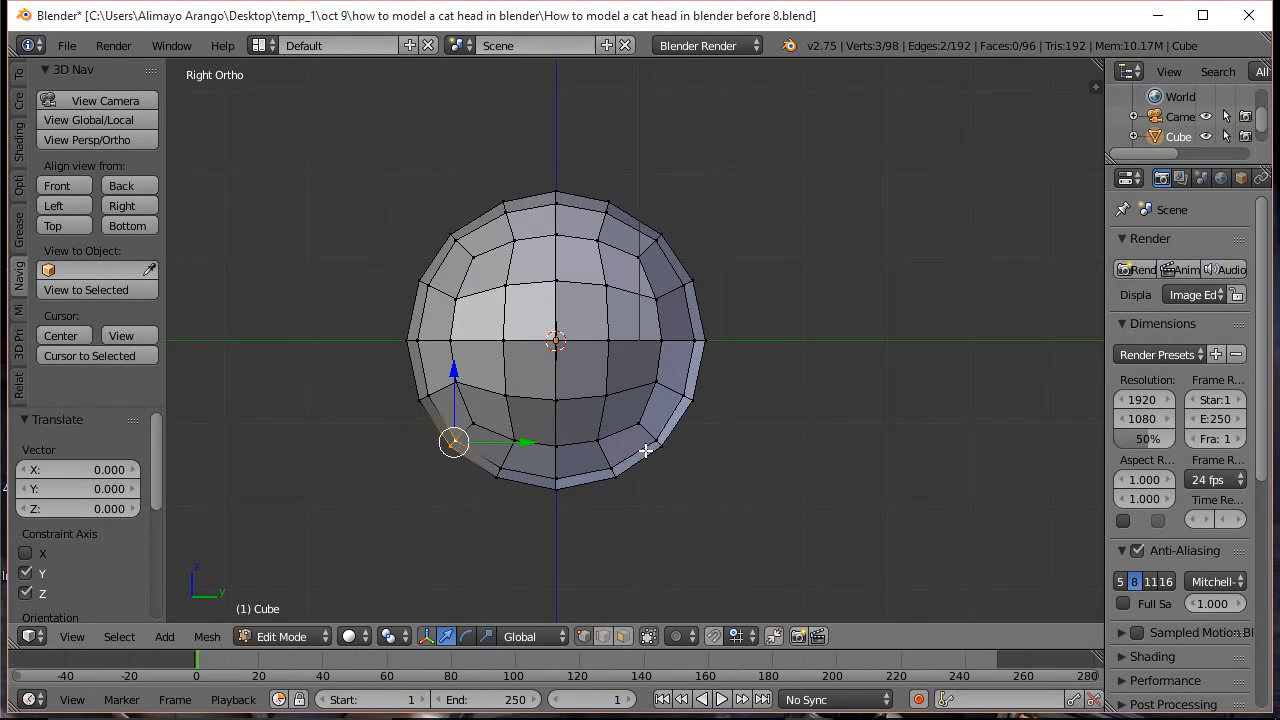
key("o")
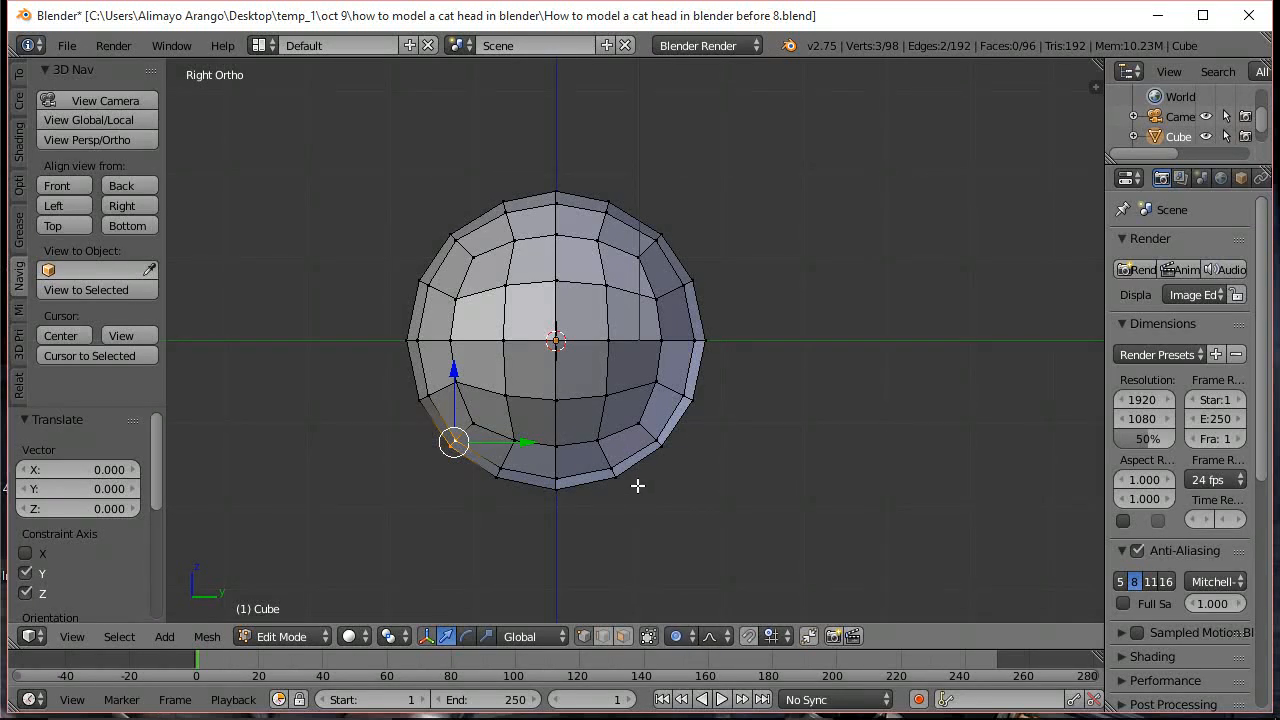
key("g")
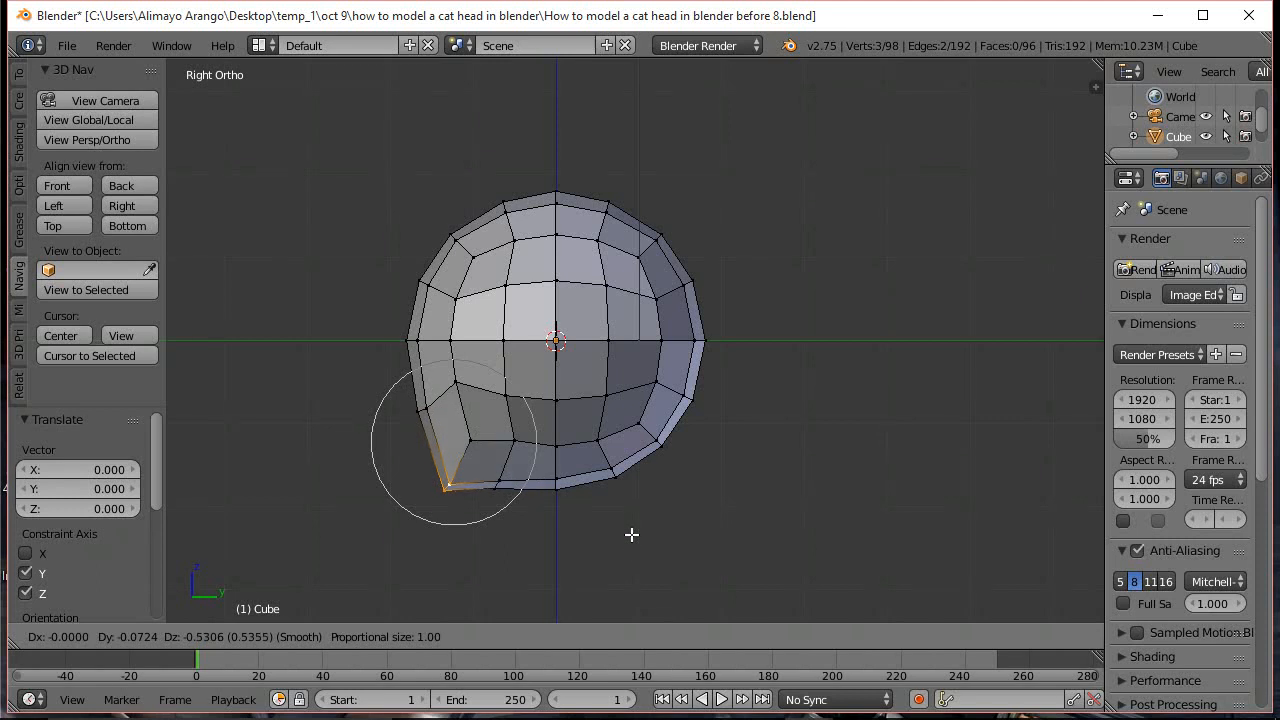
scroll(634, 559, "down", 2)
scroll(634, 559, "down", 1)
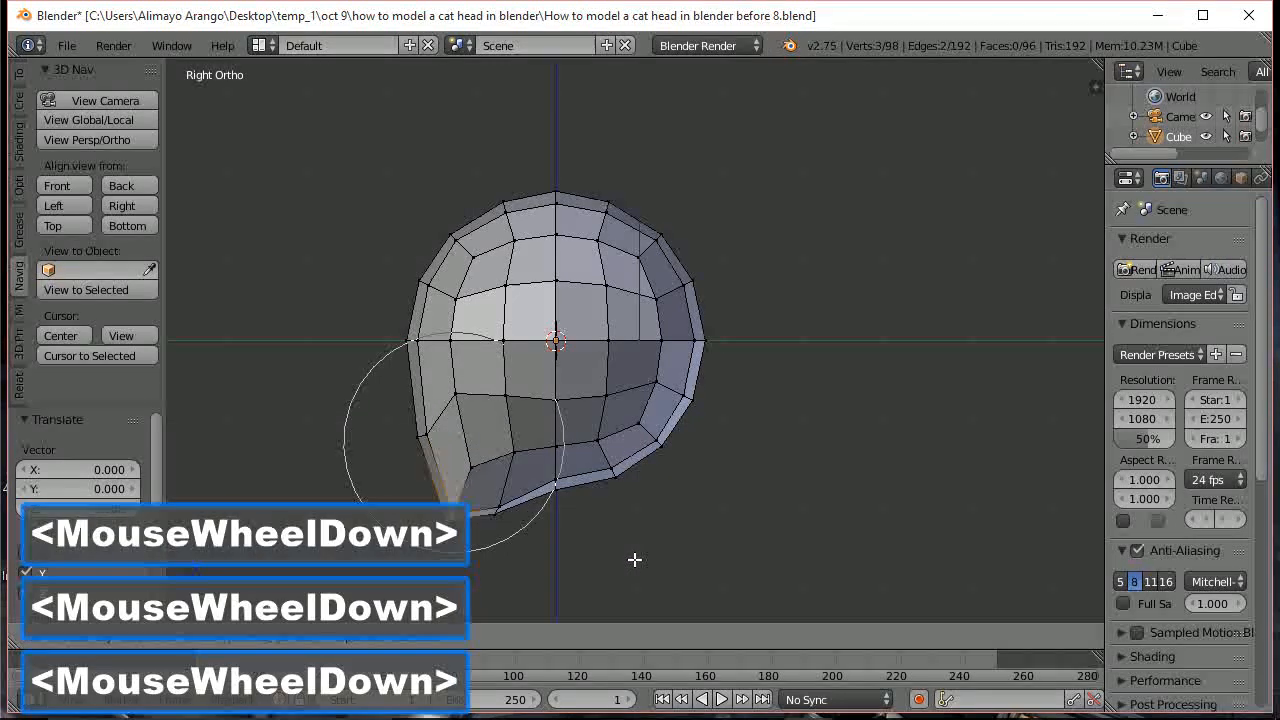
scroll(634, 562, "down", 1)
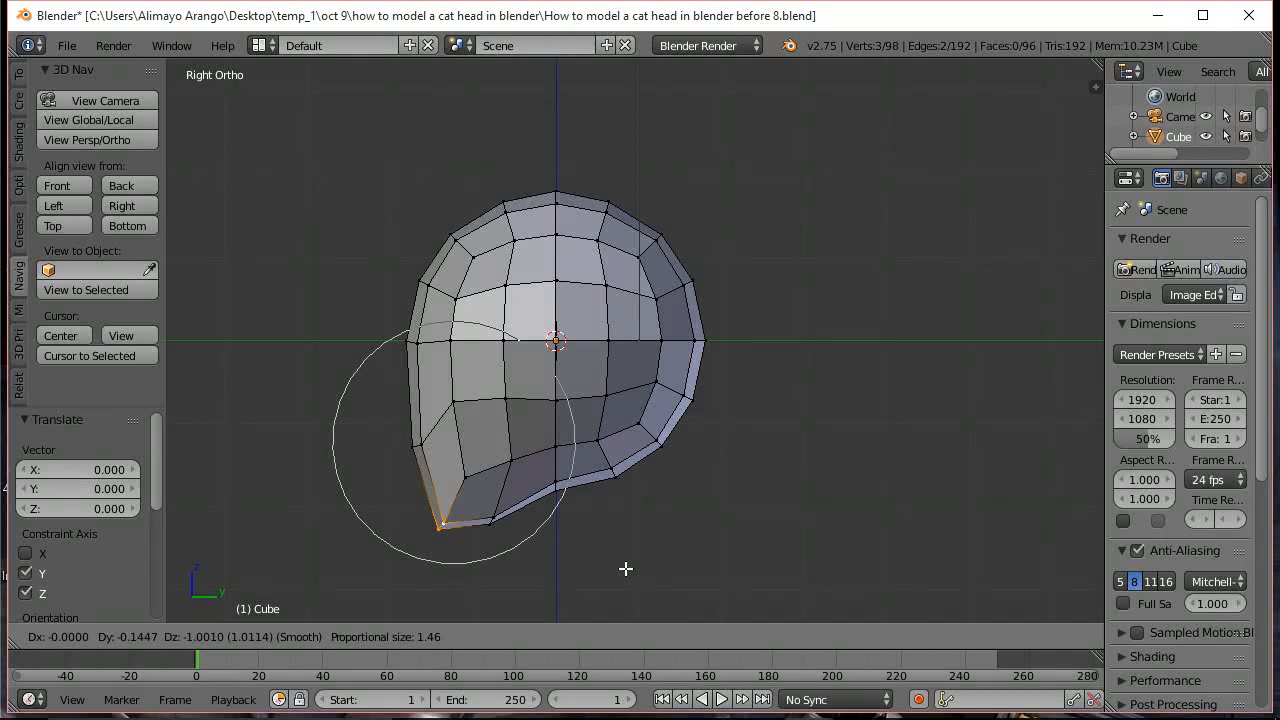
left_click(625, 568)
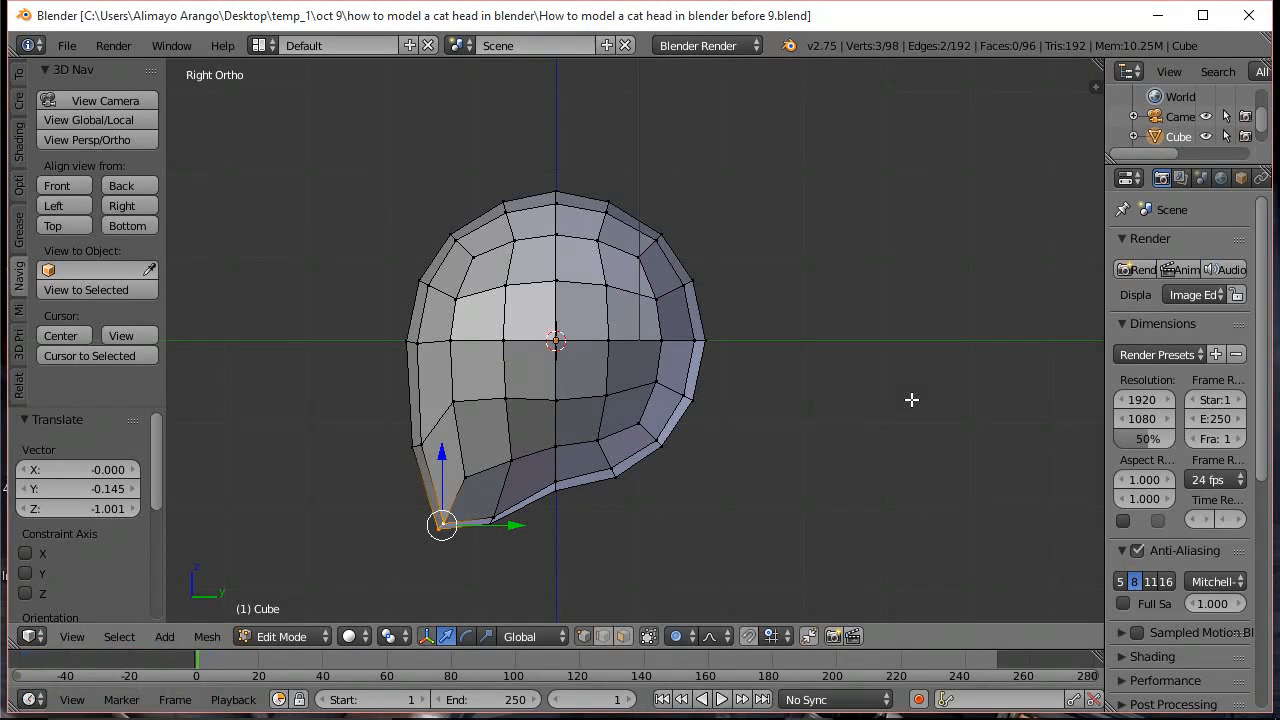
middle_click_drag(911, 399, 723, 340)
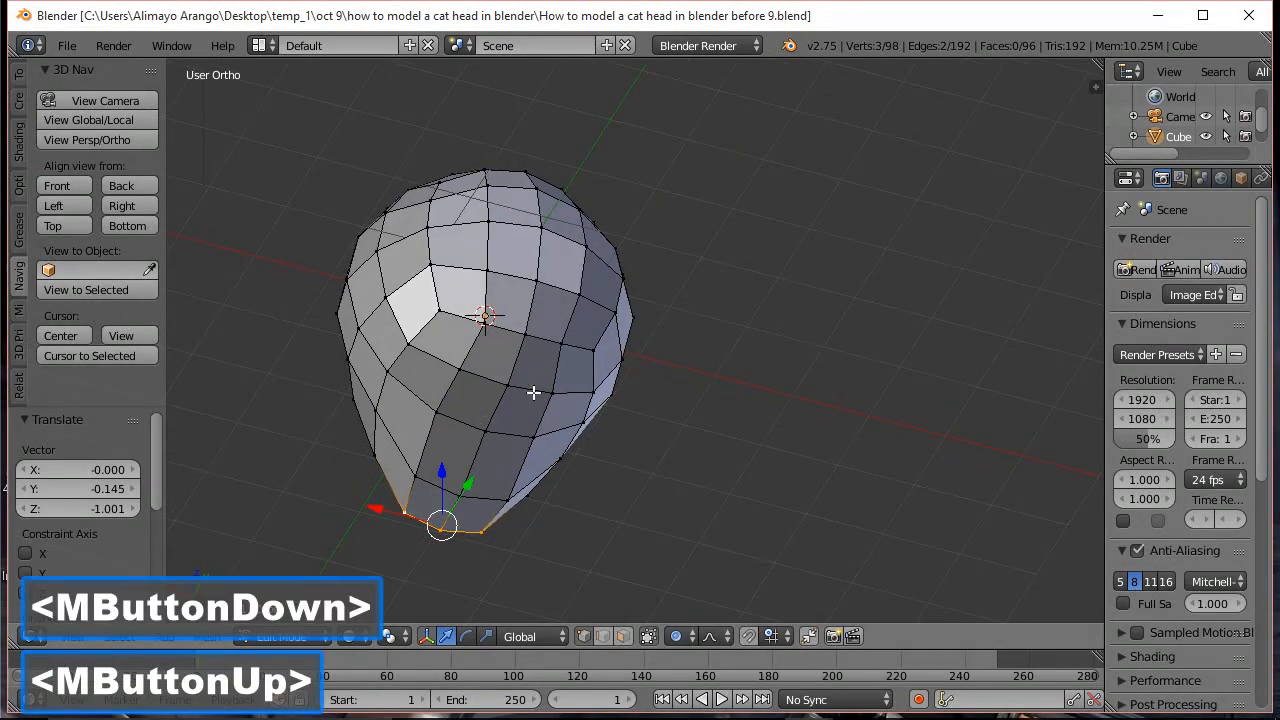
key("a")
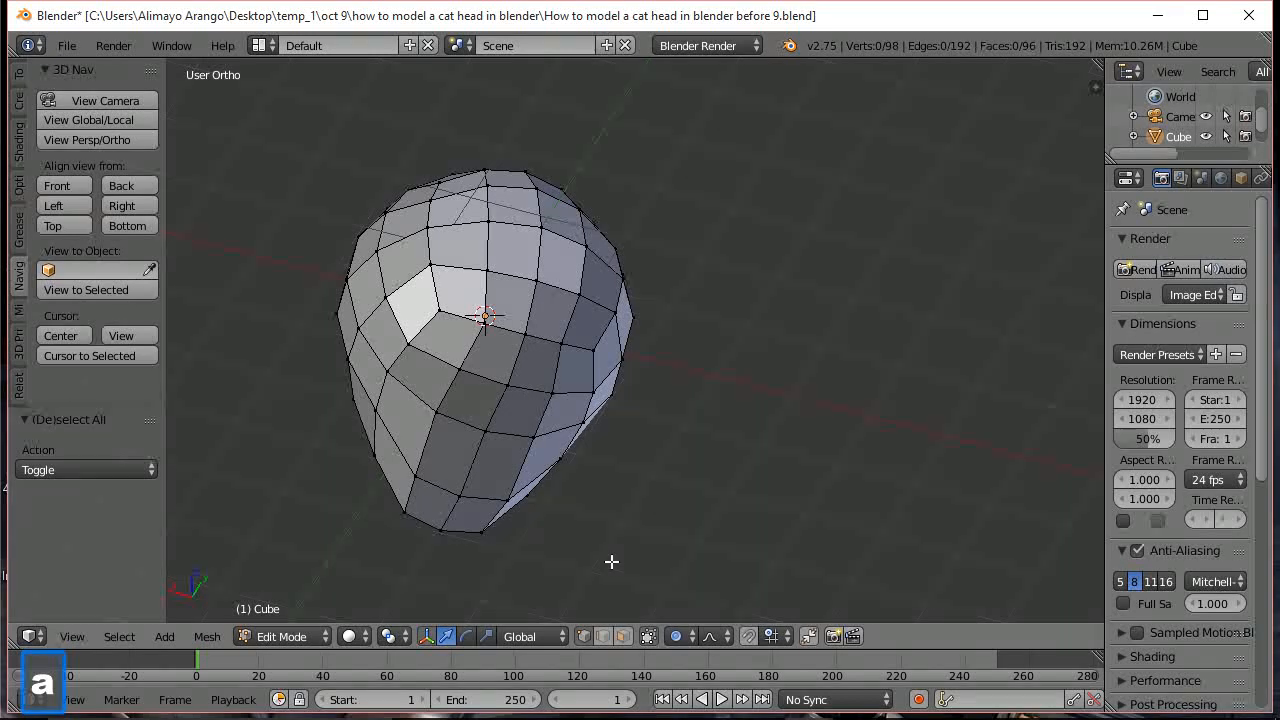
Switch to face selection with proportional editing off and circle-select the eight faces, four across and two deep, under the head behind the chin
left_click(624, 638)
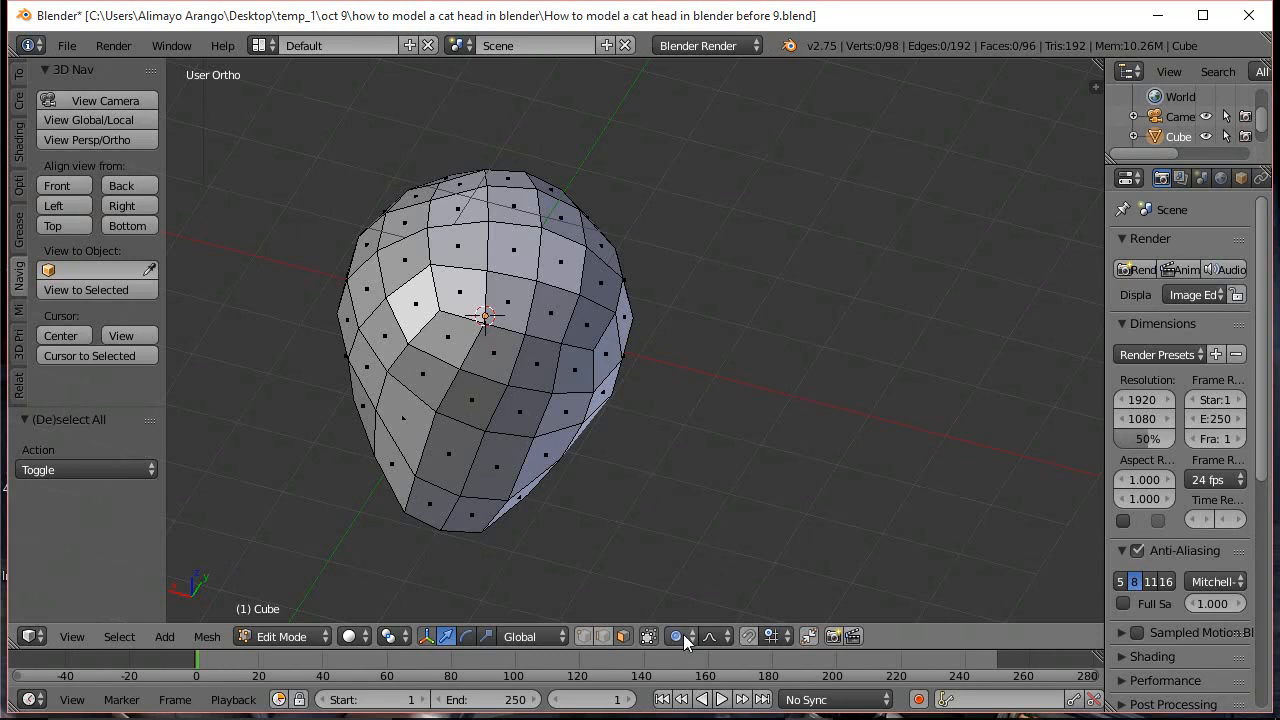
key("o")
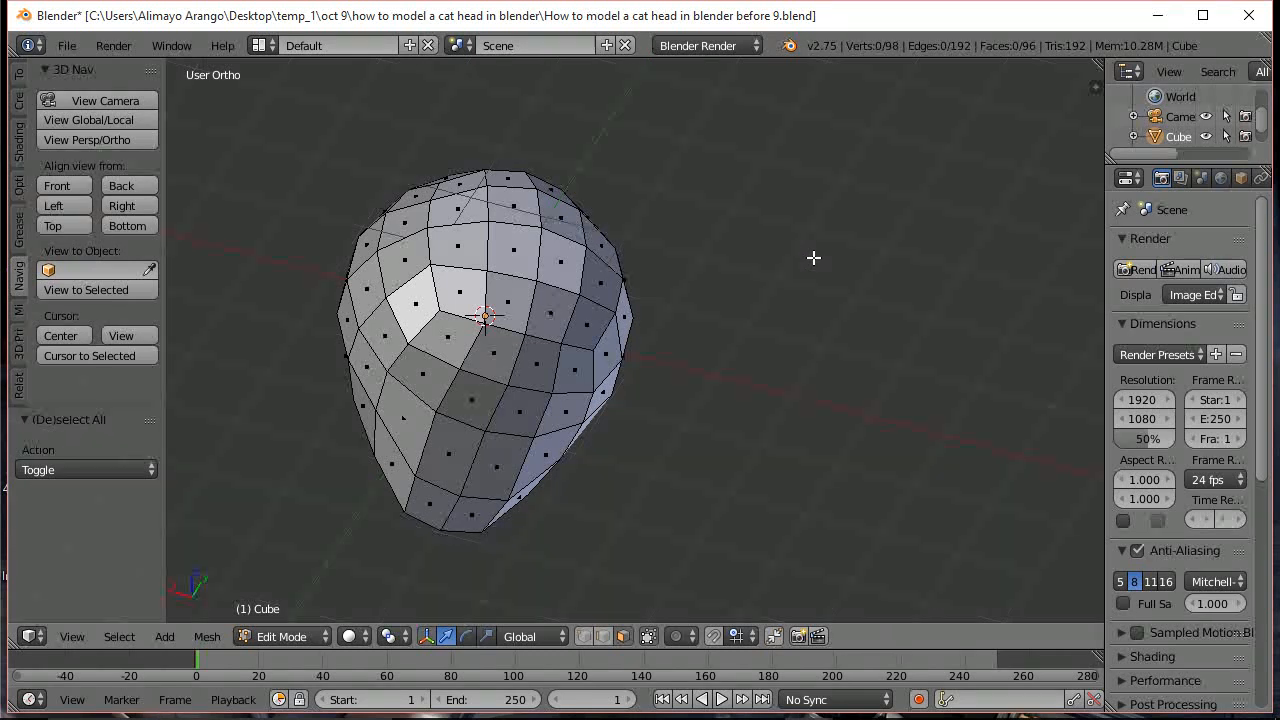
key("c")
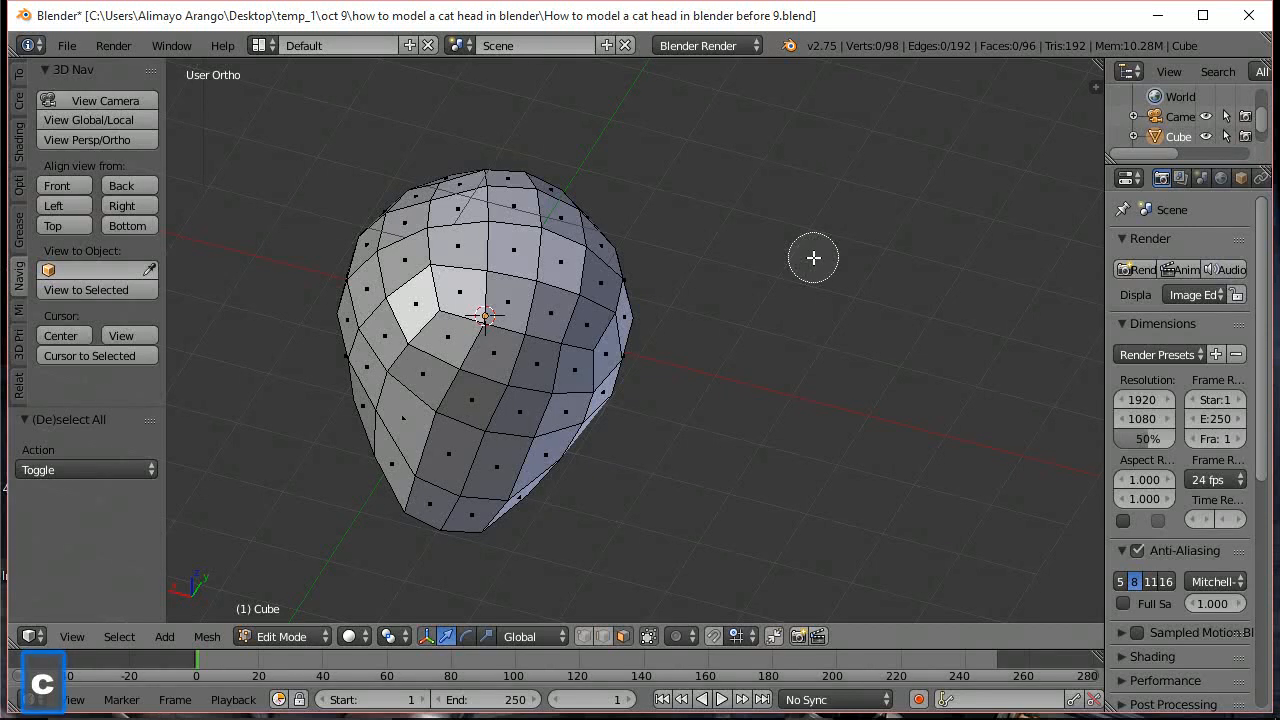
left_click(508, 386)
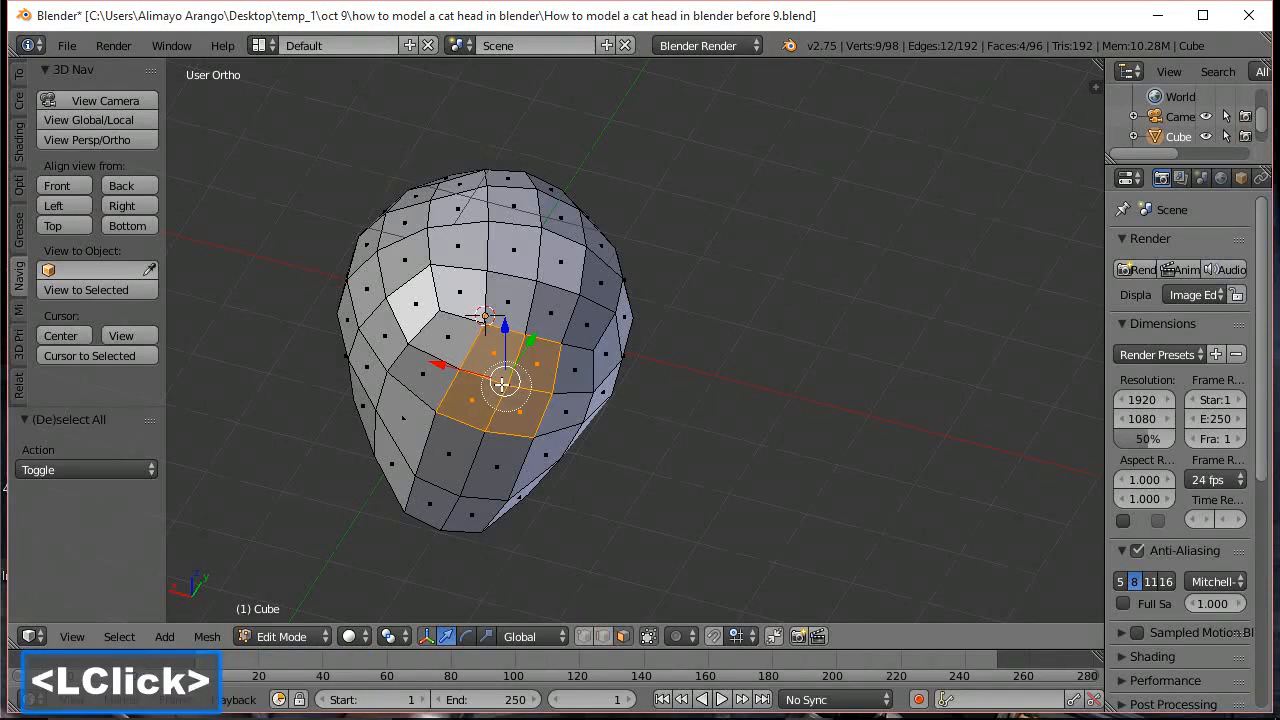
left_click(452, 368)
left_click(548, 398)
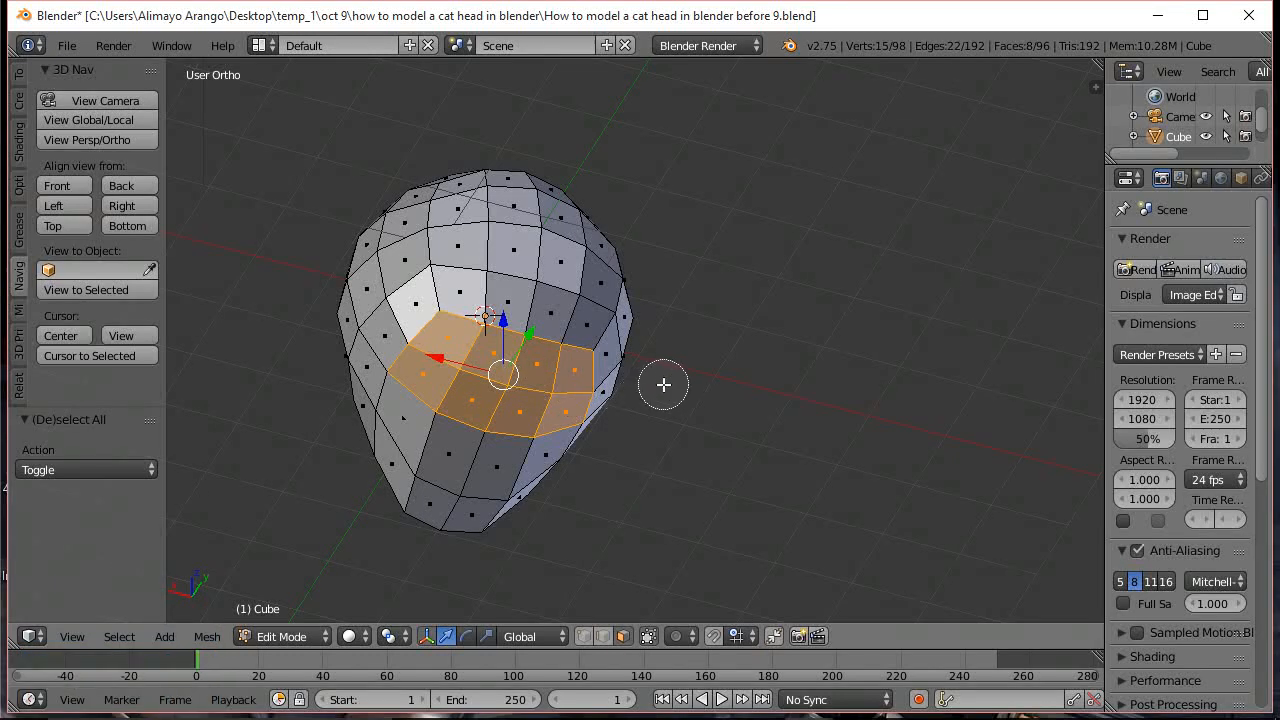
right_click(716, 316)
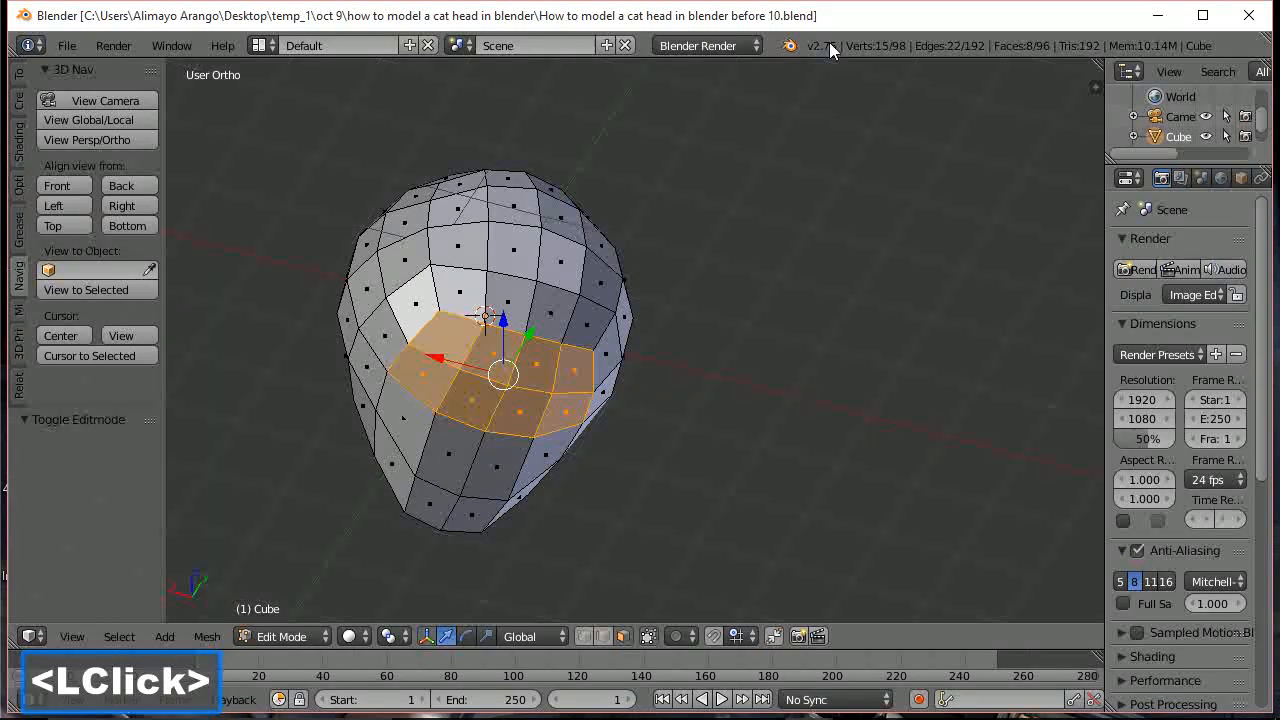
Extrude the eight selected faces straight down about 1.8 along global Z to form the neck
middle_click_drag(540, 198, 707, 297)
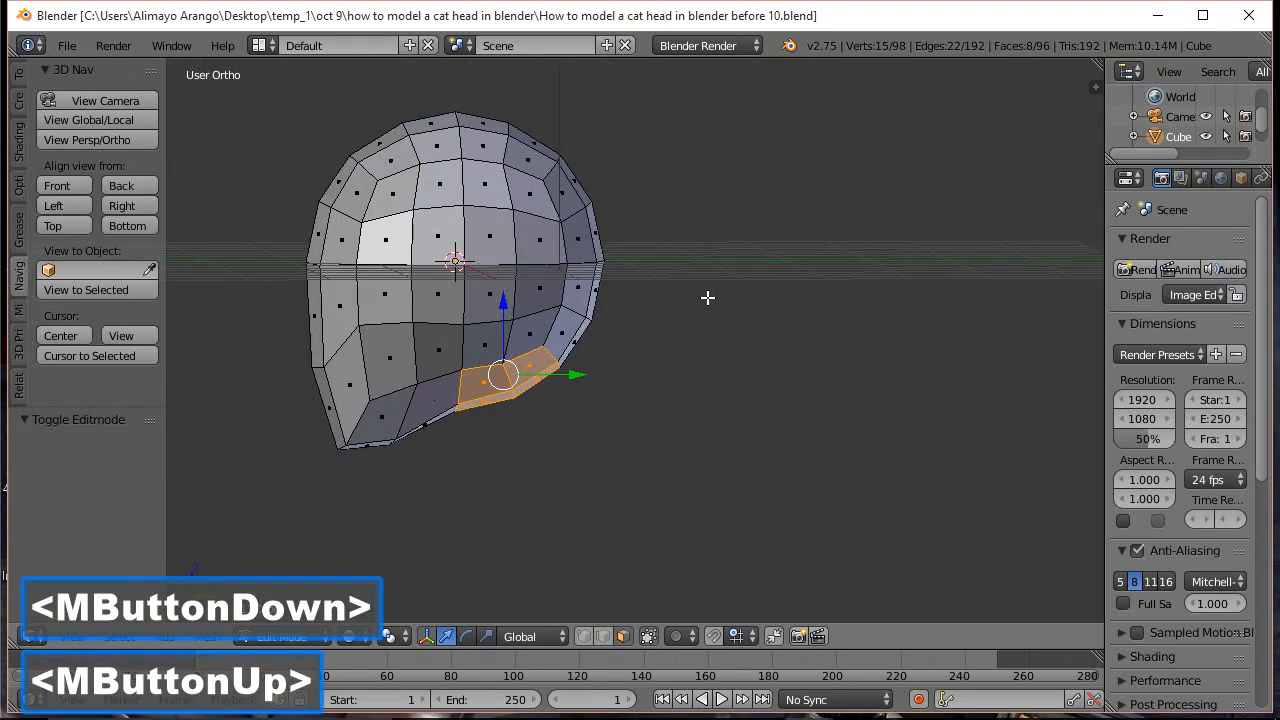
key("e")
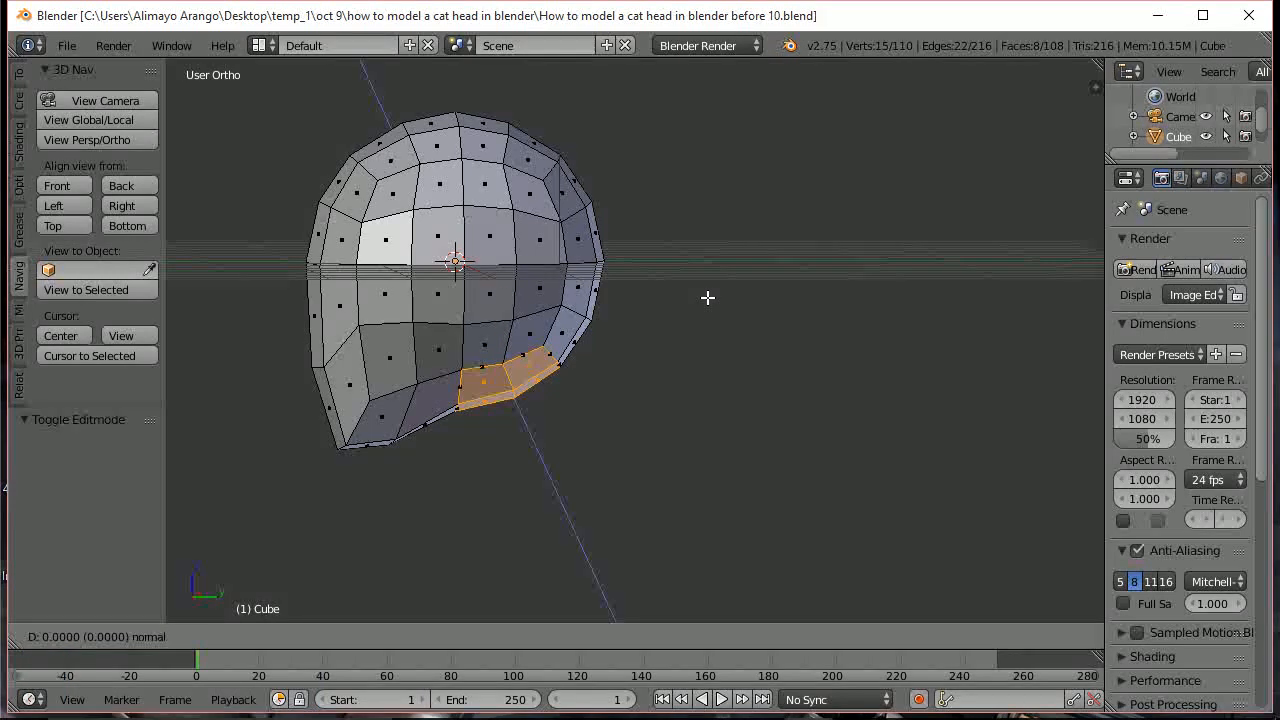
key("z")
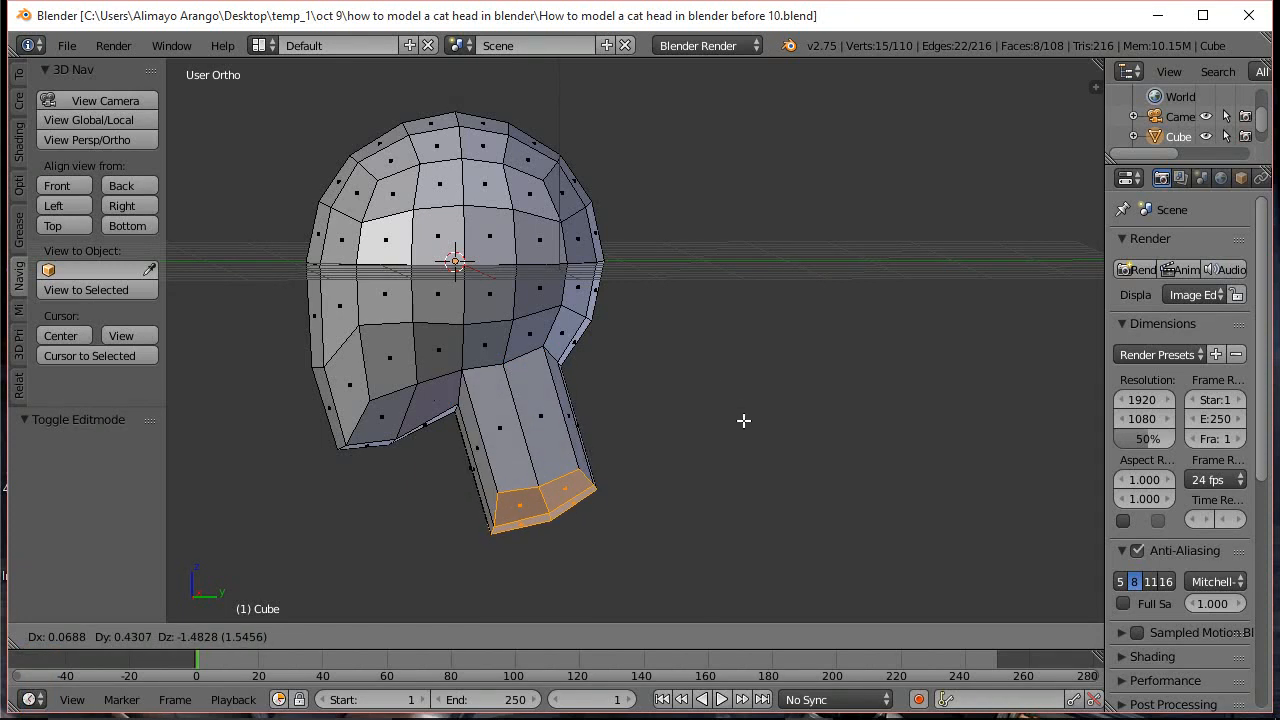
key("z")
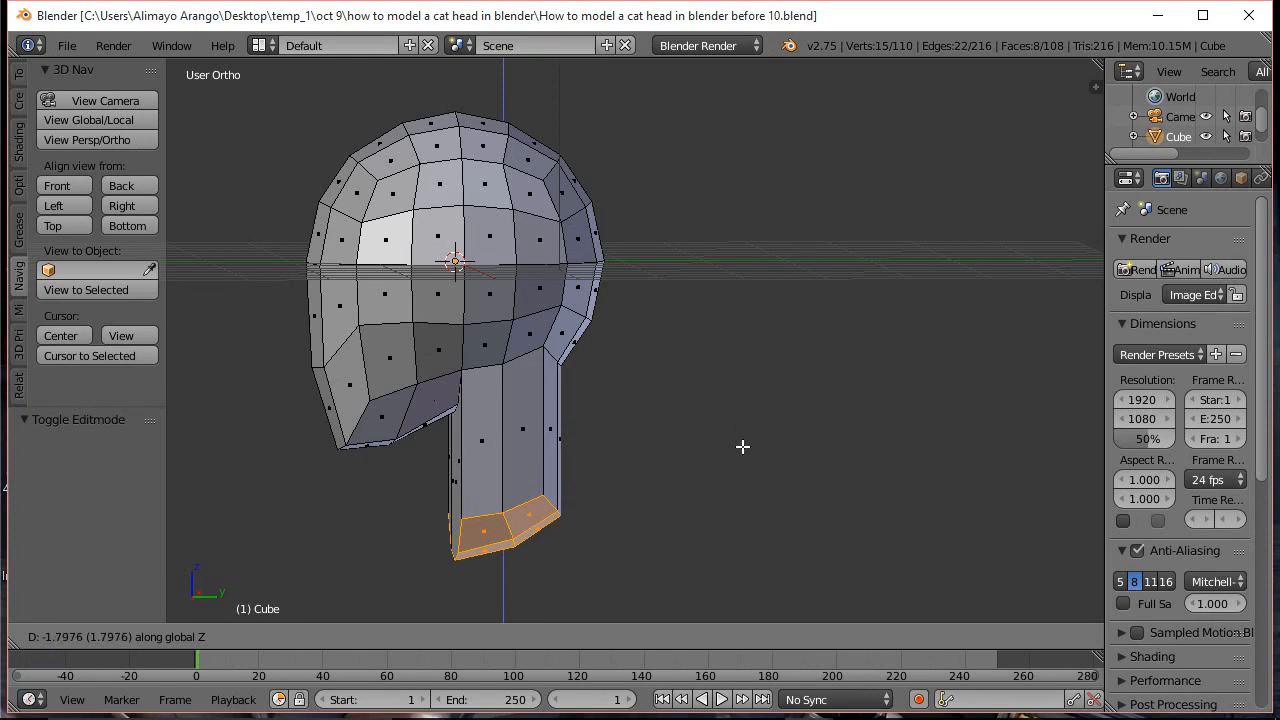
left_click(742, 446)
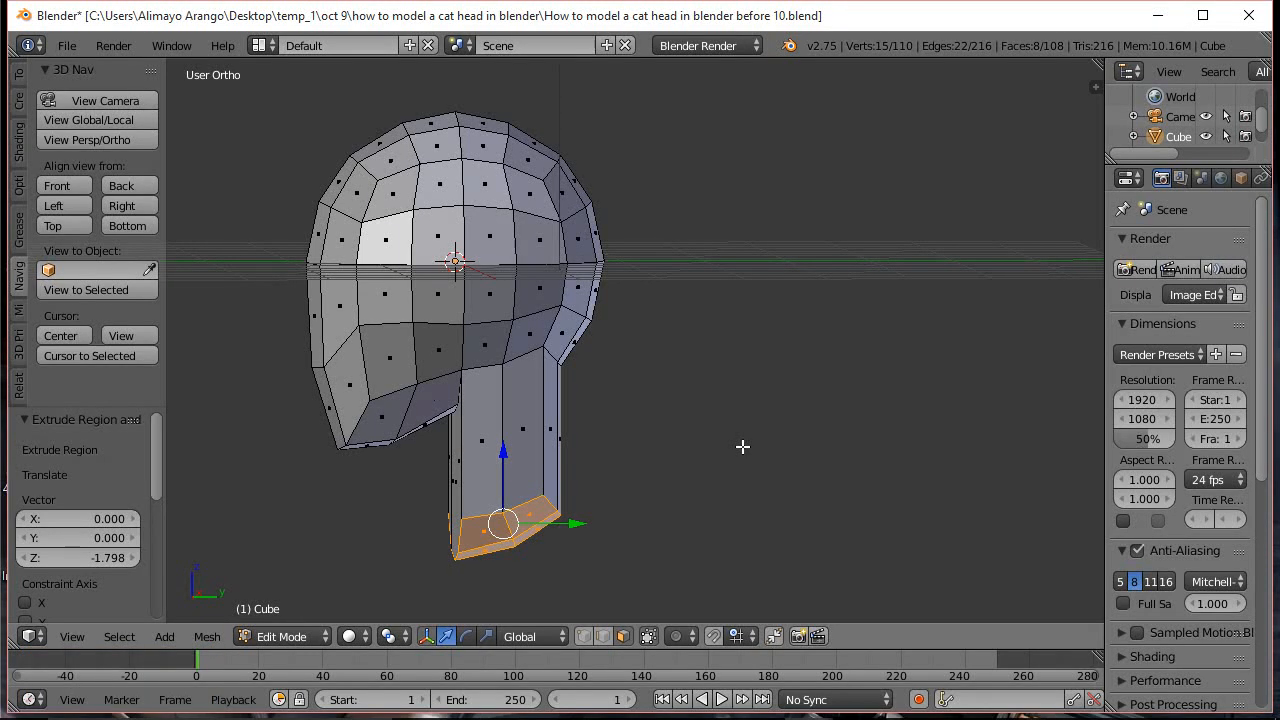
Scale the neck's bottom faces by about 2.158 in X and Y only, leaving out Z
key("s")
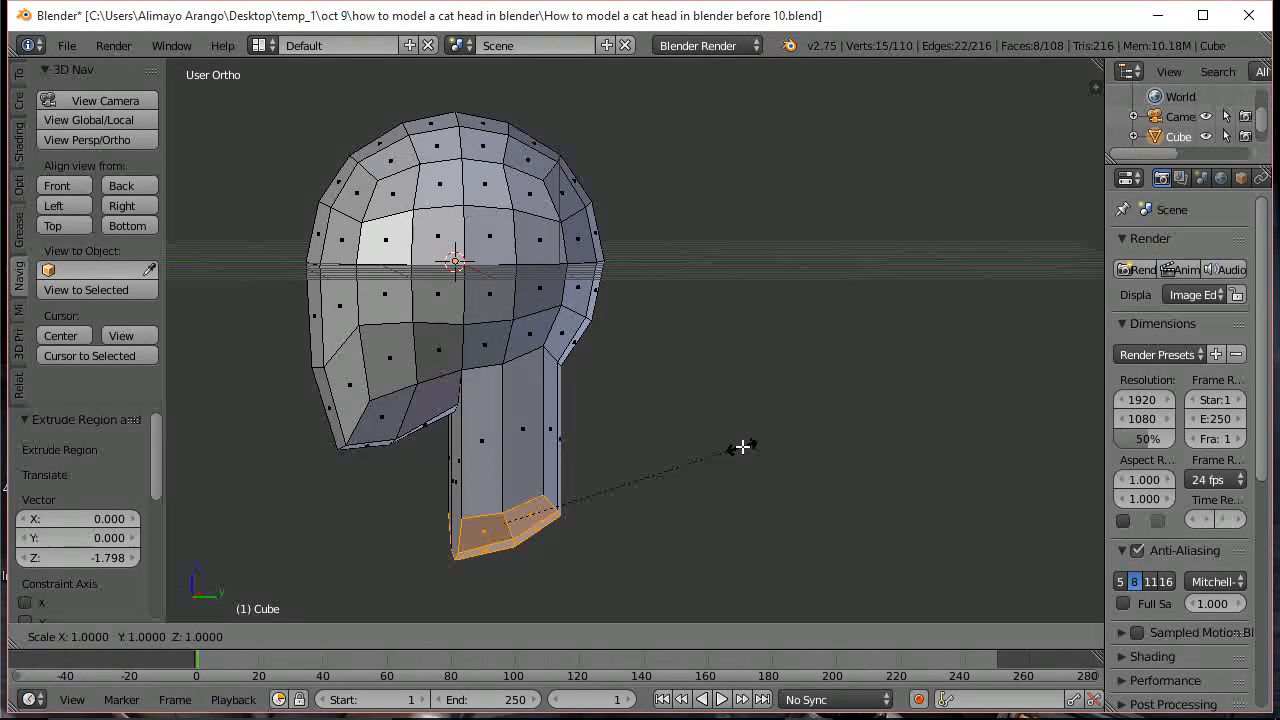
key("z")
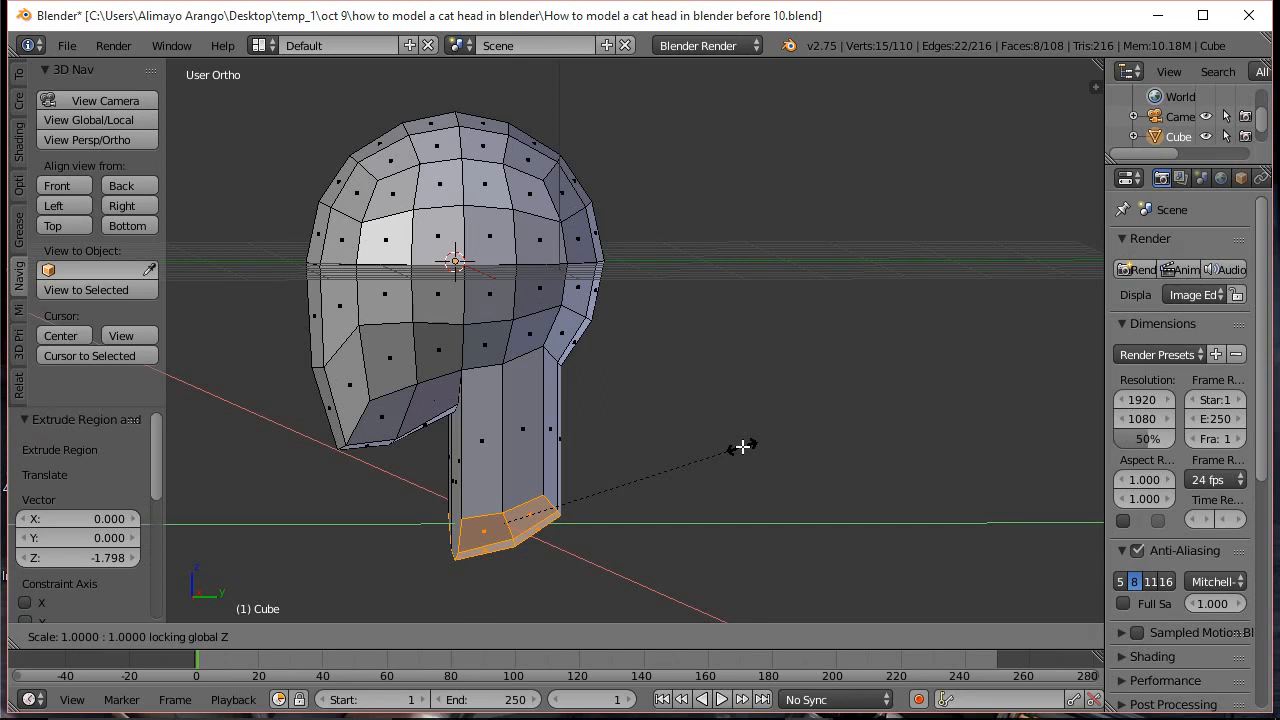
left_click(1043, 484)
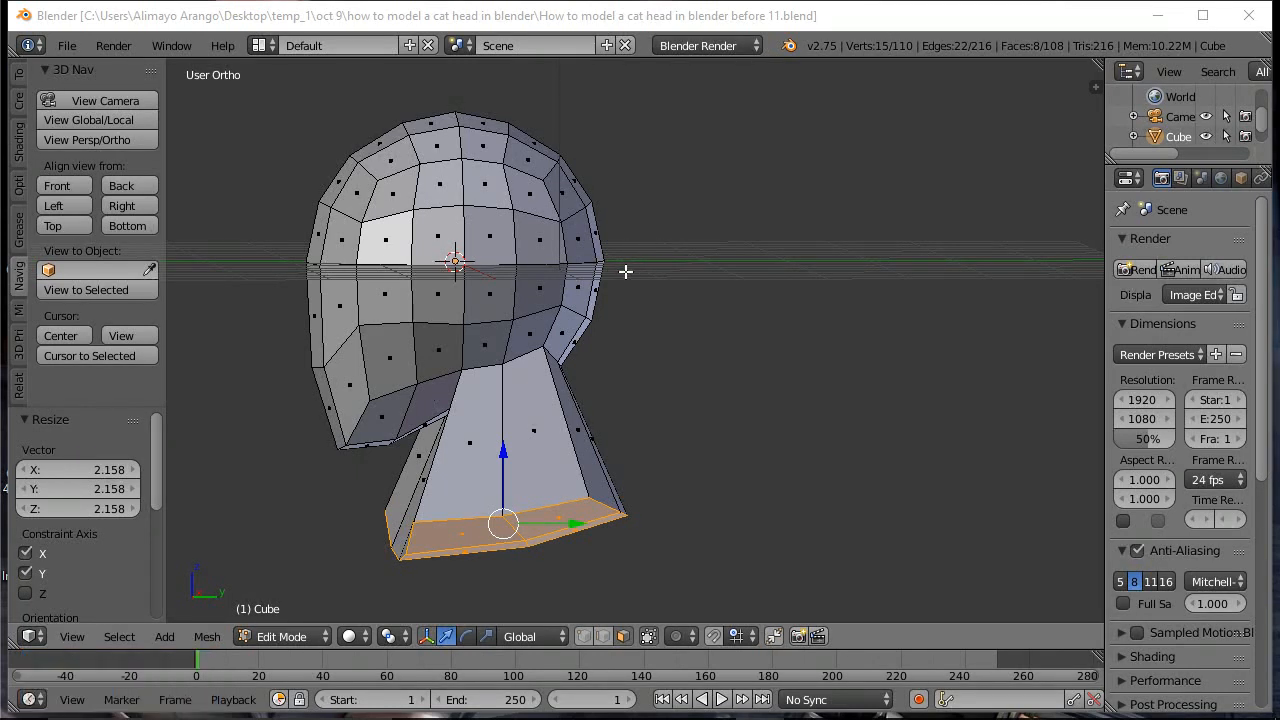
From a near-front view, narrow the neck's base by scaling it about 0.832 along X
middle_click_drag(625, 271, 843, 286)
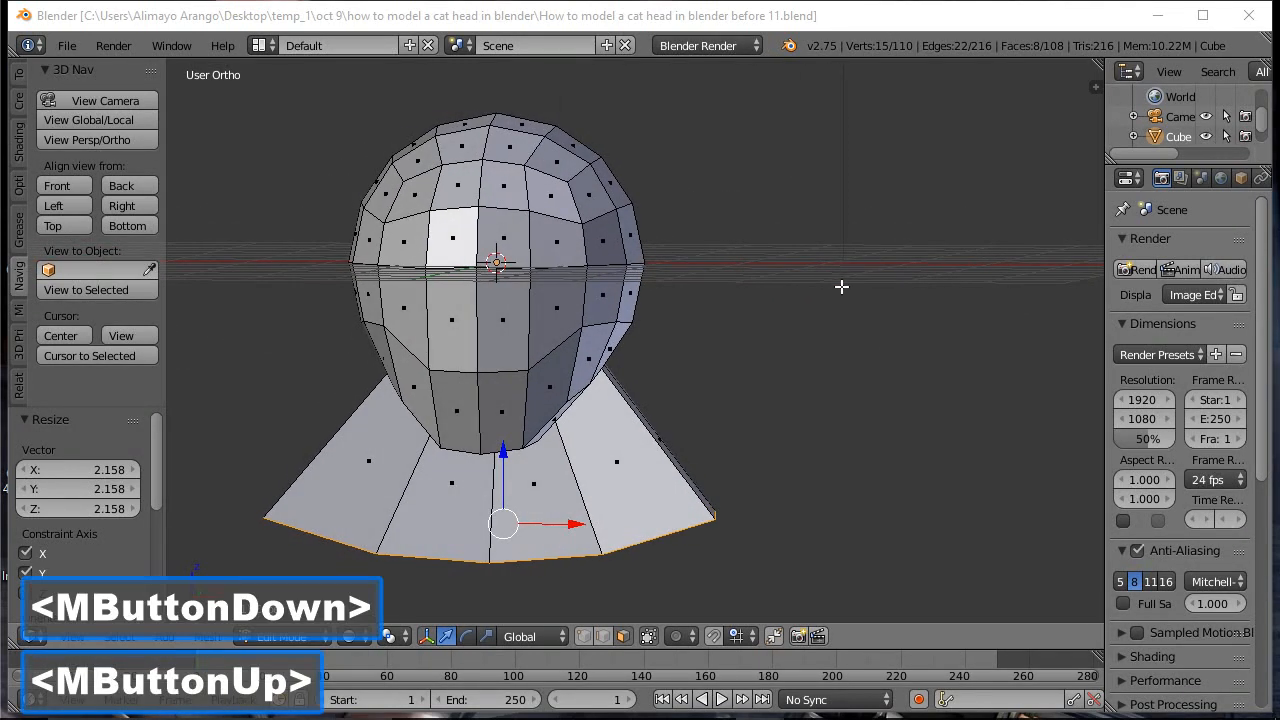
key("s")
key("x")
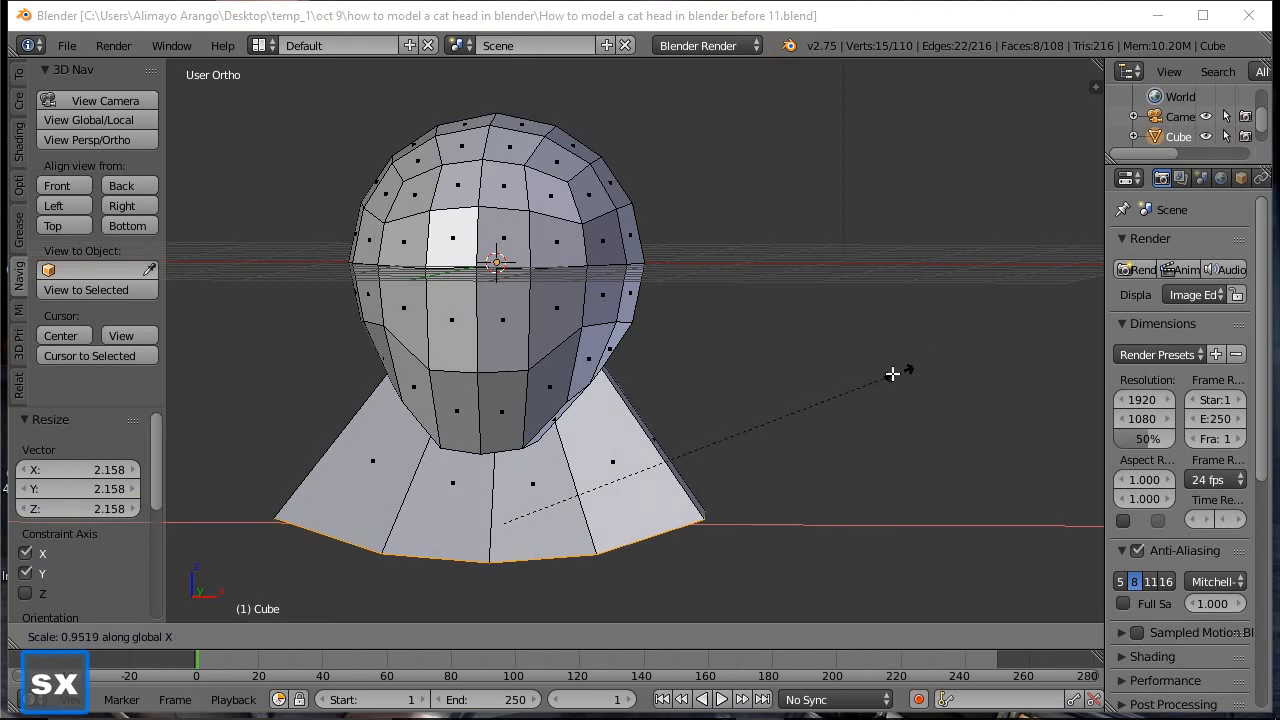
left_click(849, 390)
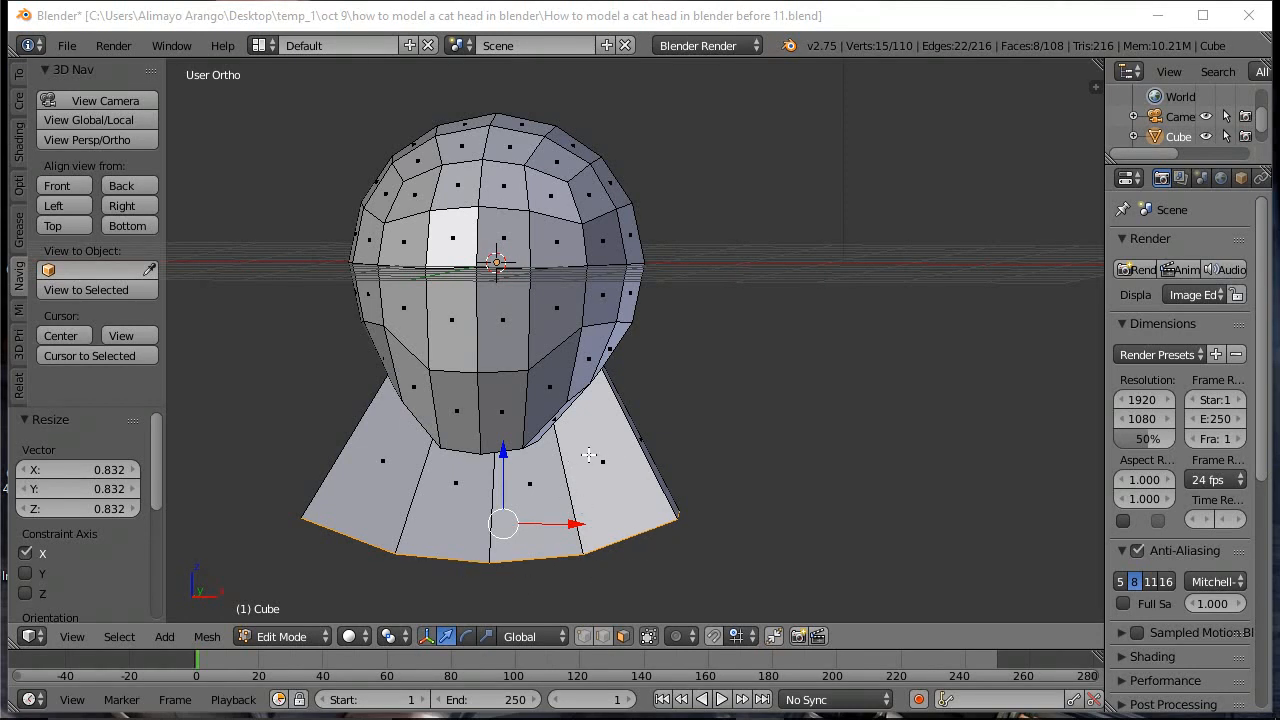
Clear the selection and add two loop cuts around the neck, sliding them about -0.45 toward its base
key("a")
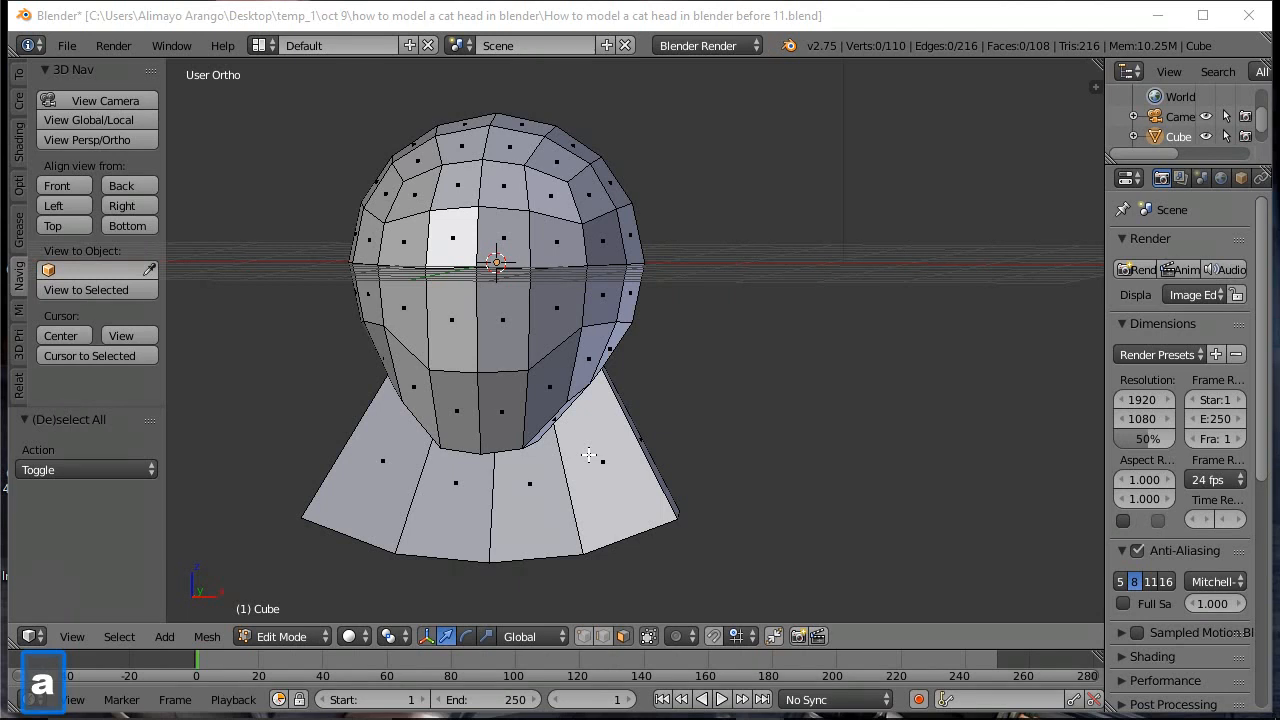
key("ctrl+r")
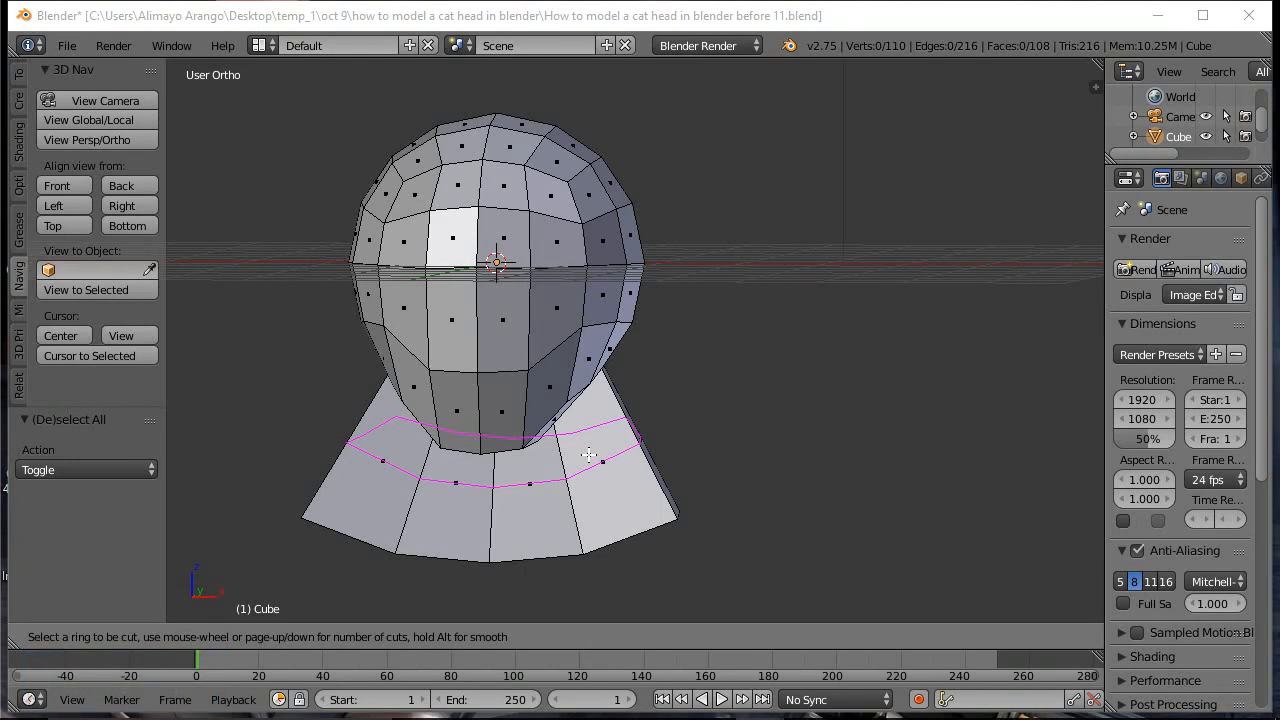
scroll(589, 455, "up", 1)
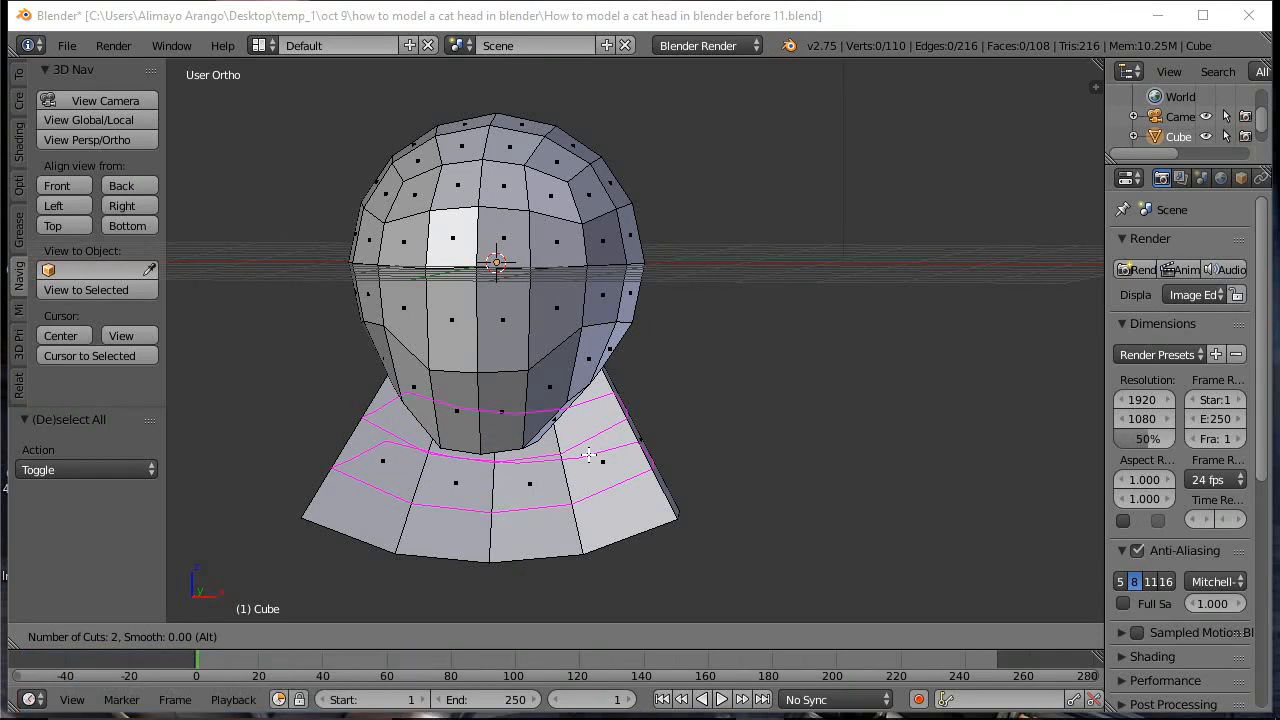
left_click(589, 455)
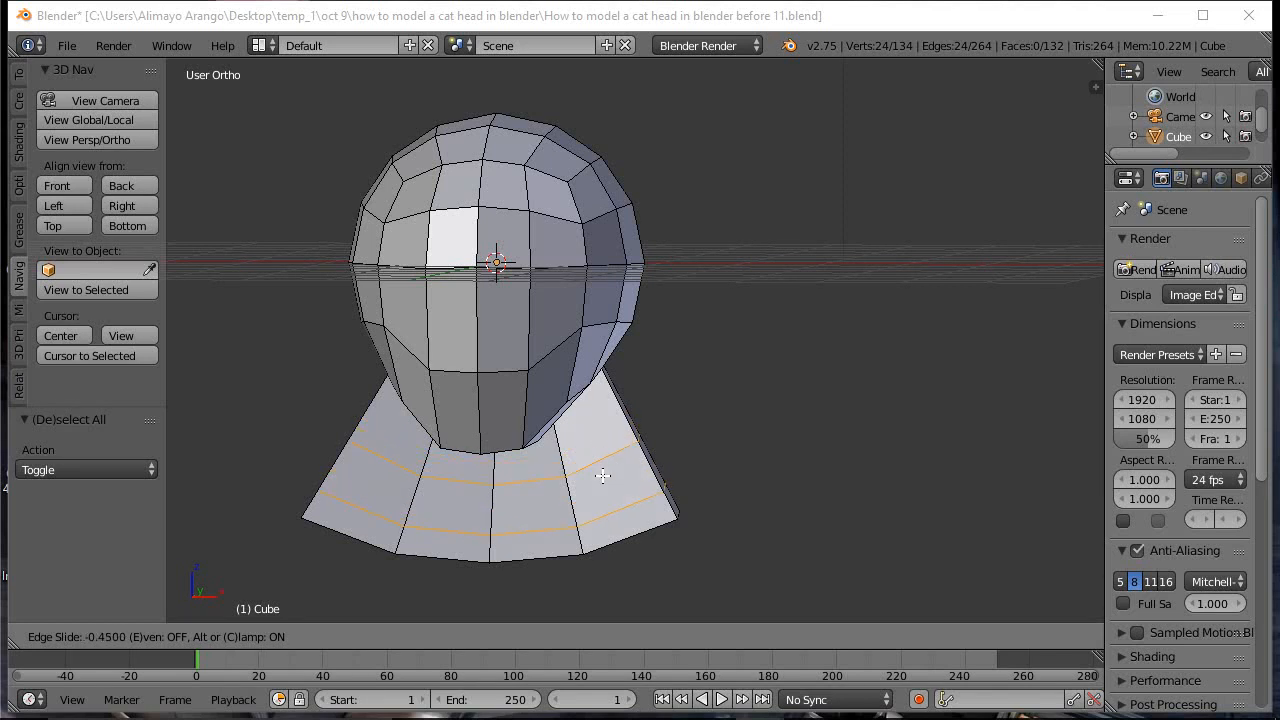
left_click(603, 476)
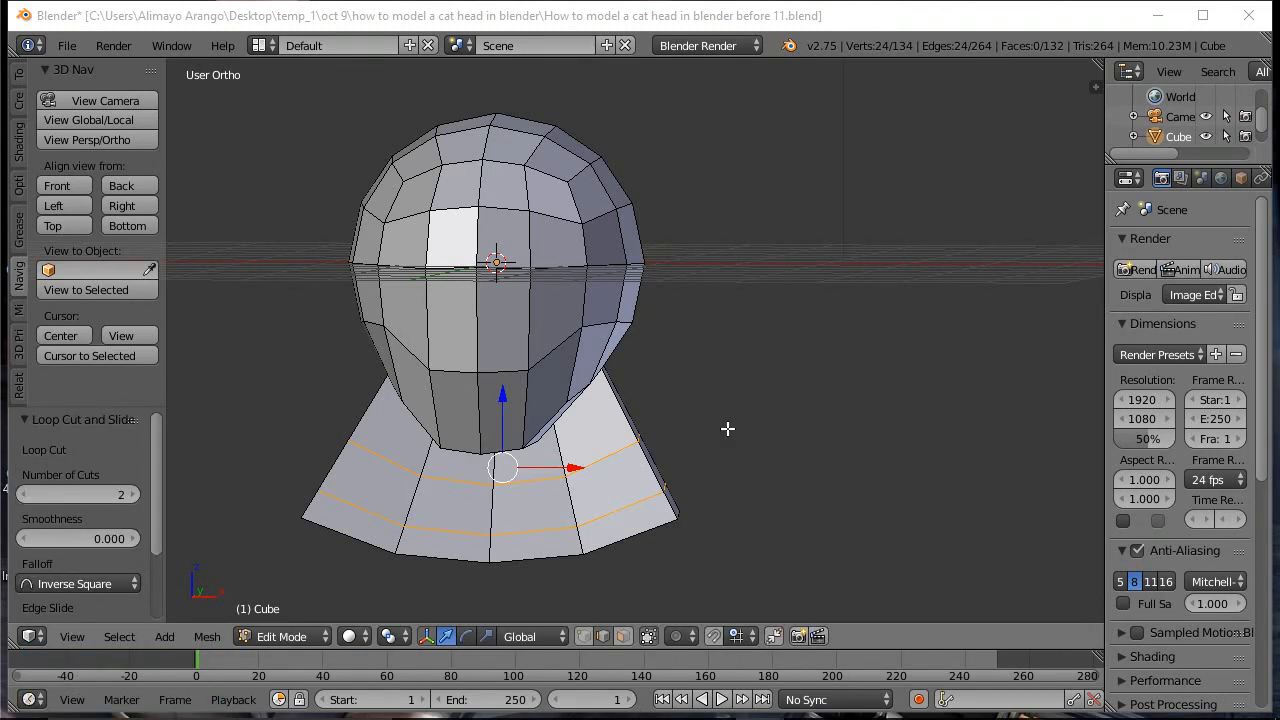
Scale the two new neck loops inward to about 0.58 in X and Y, excluding Z
key("s")
key("shift+z")
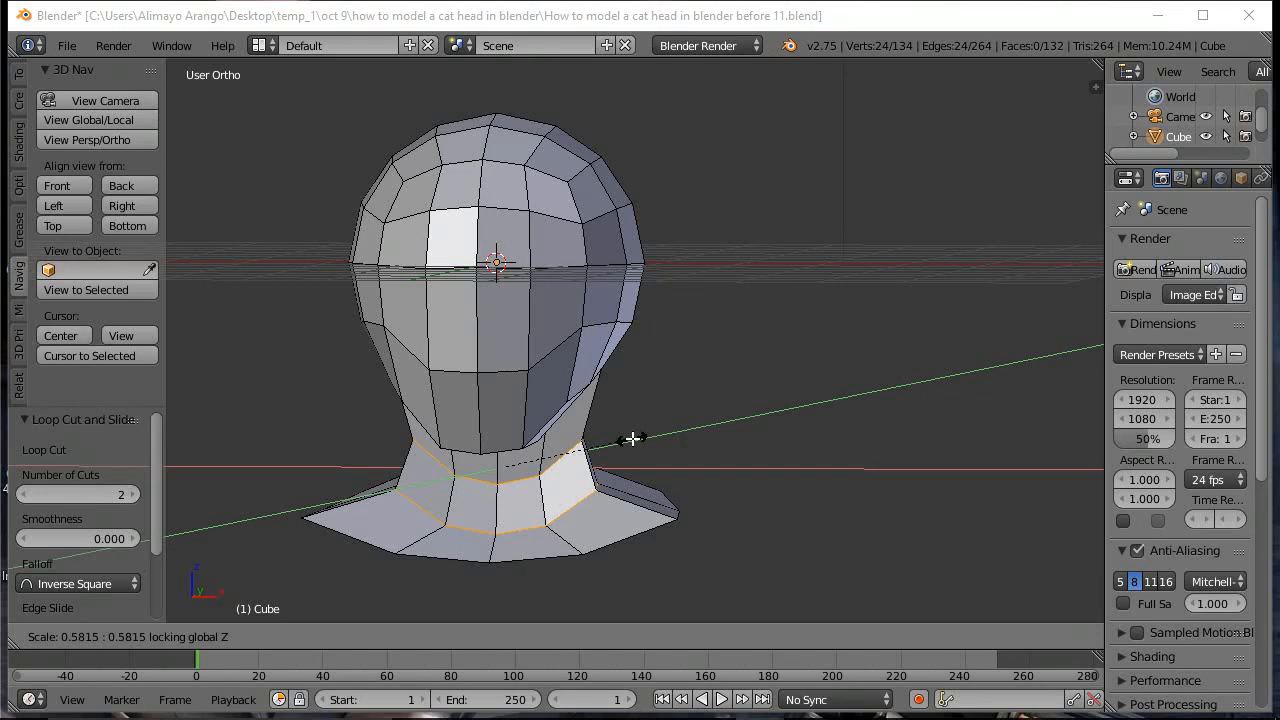
left_click(632, 438)
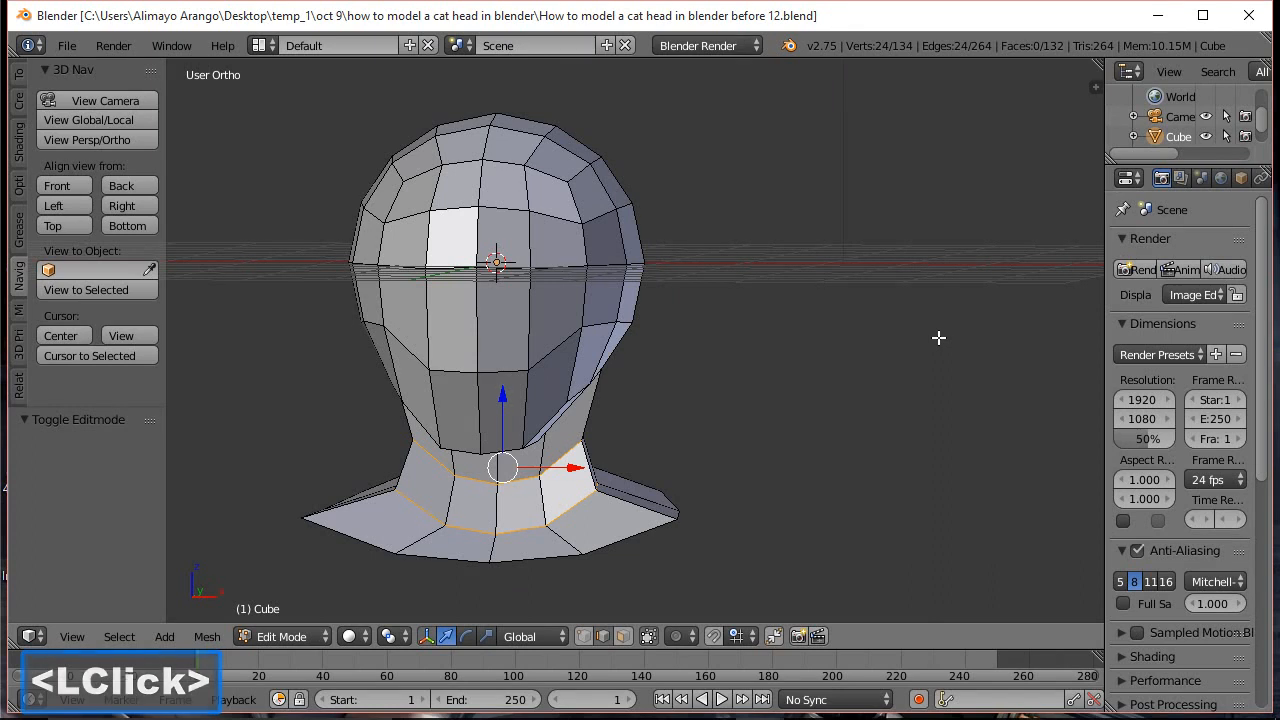
Hide the grid floor in the viewport and save the file under the next version number
key("n")
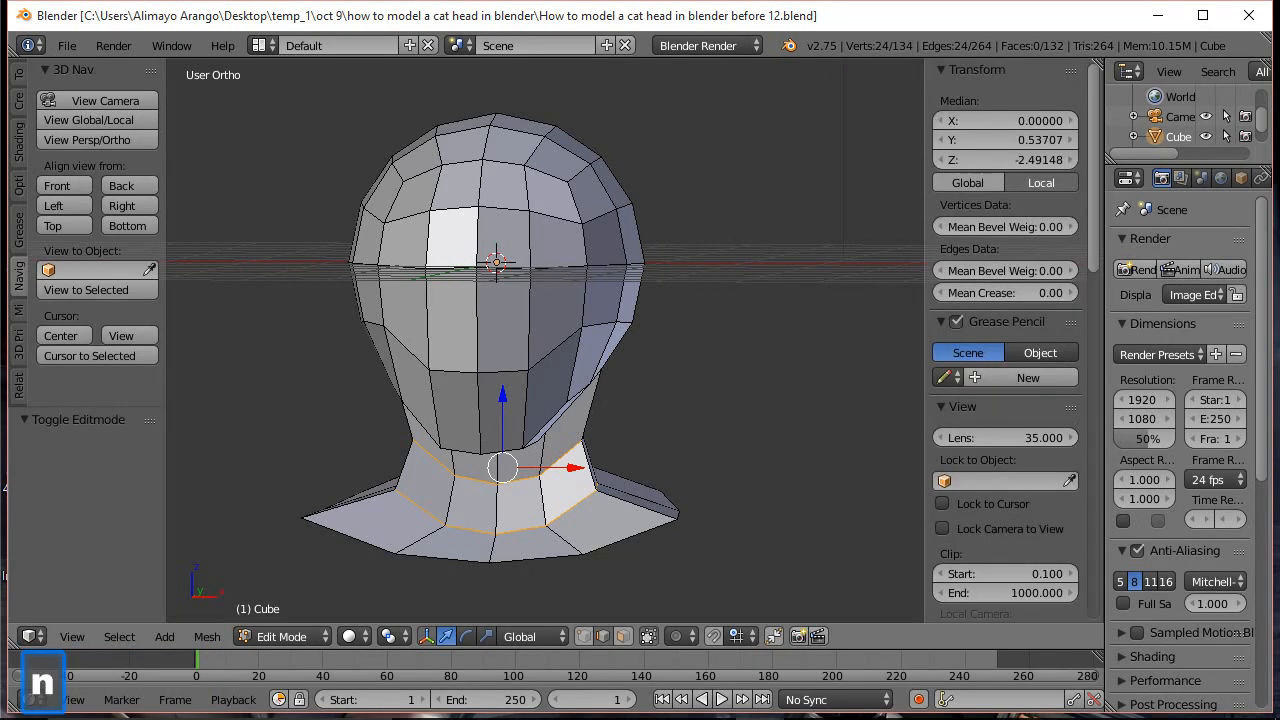
mouse_move(1093, 225)
left_mouse_down()
mouse_move(1076, 301)
mouse_move(1091, 399)
left_mouse_up()
left_click(938, 380)
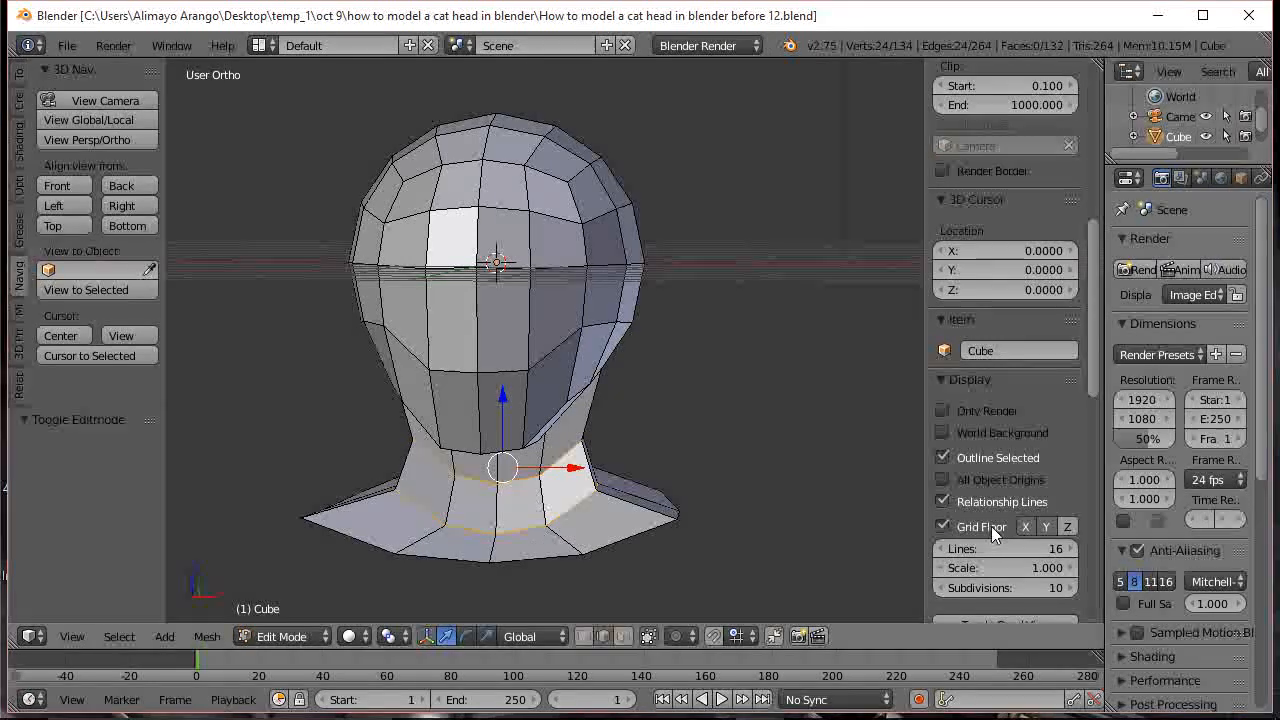
left_click(943, 526)
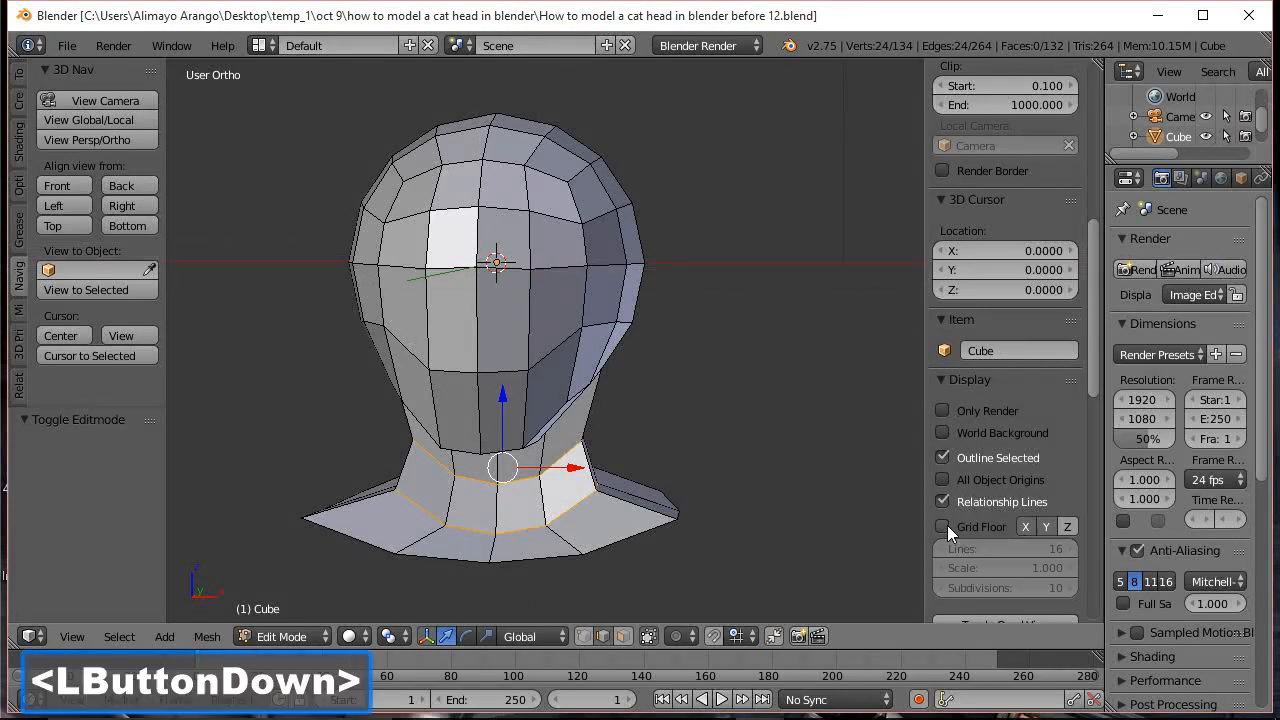
key("n")
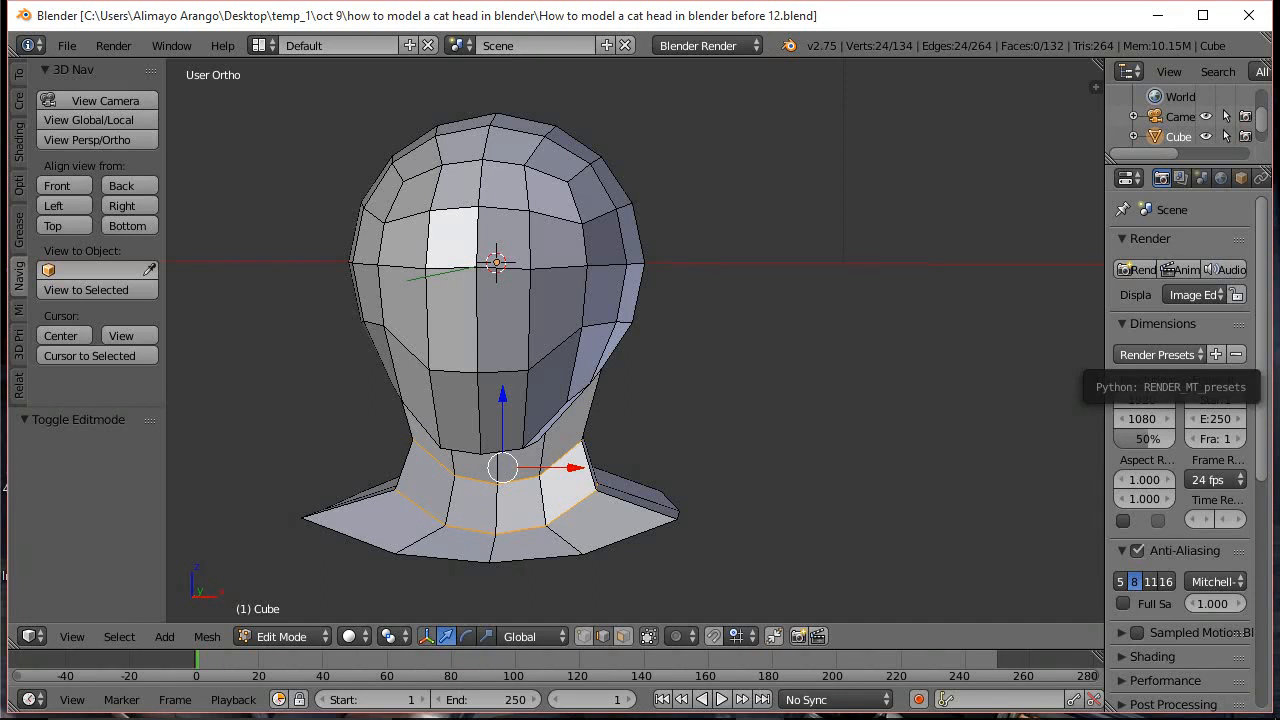
left_click(1165, 372)
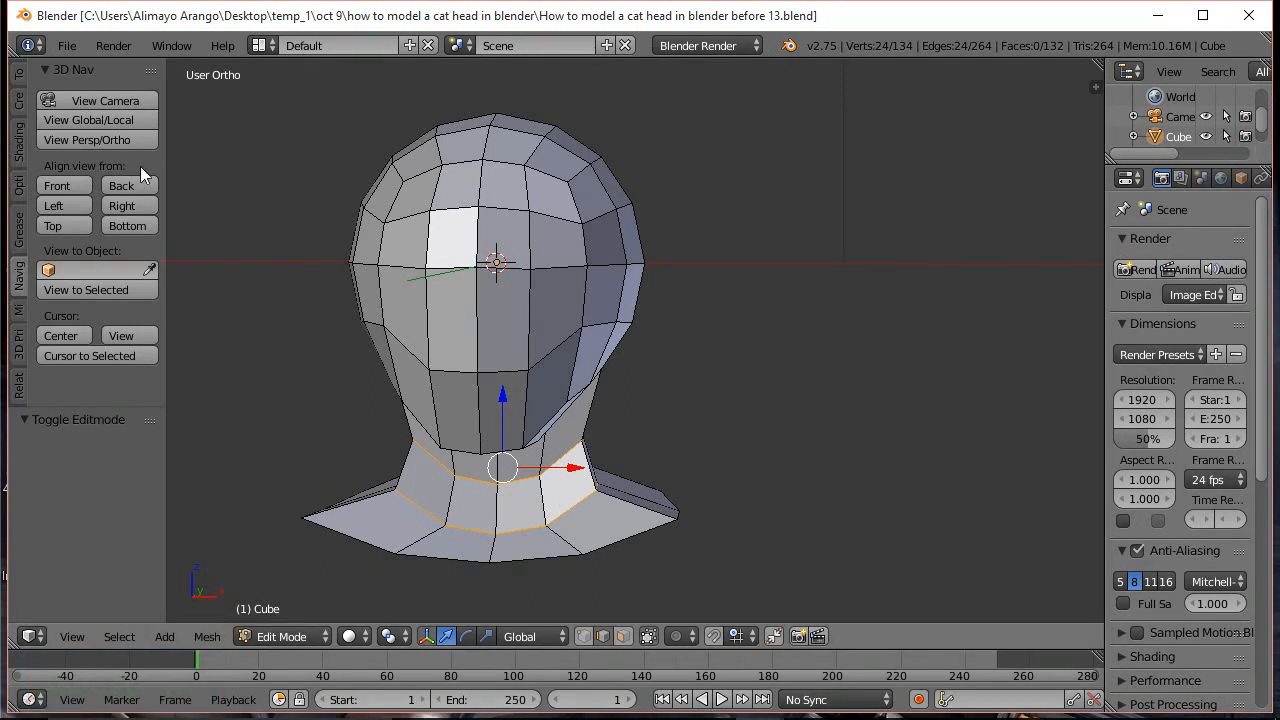
Align the viewport to the front, switching to perspective for comparison and back to orthographic
left_click(64, 186)
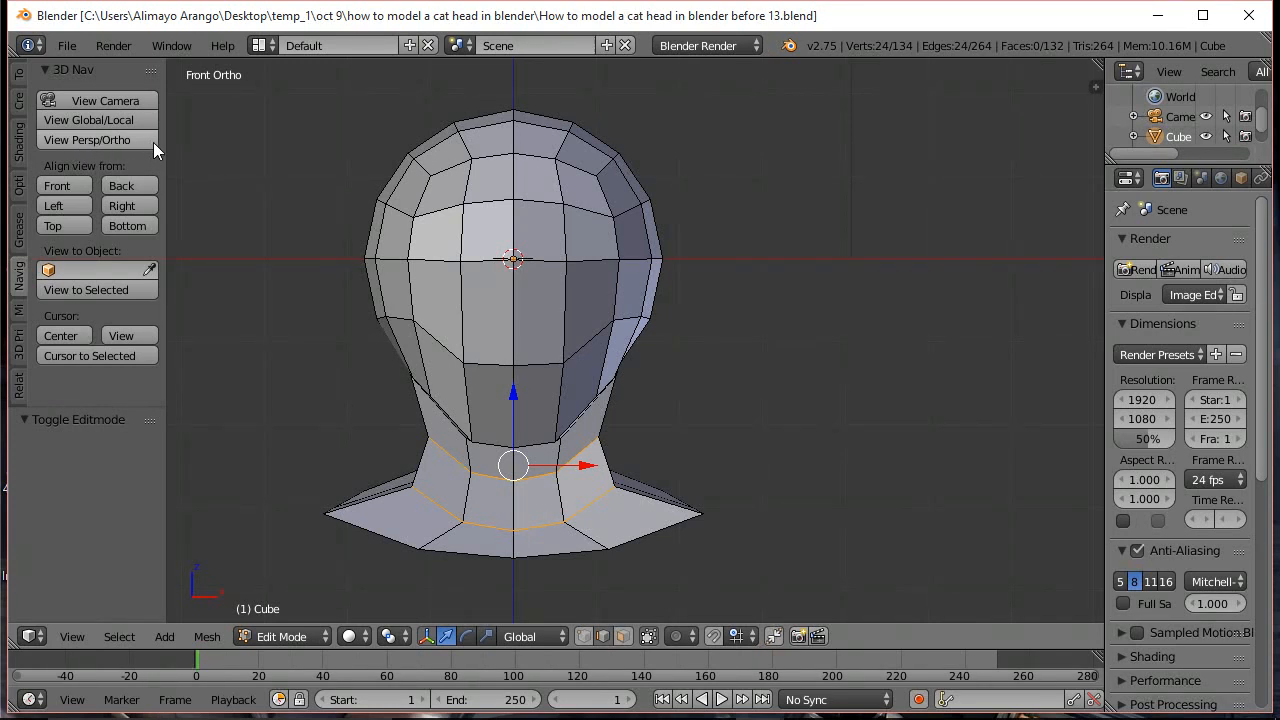
left_click(99, 141)
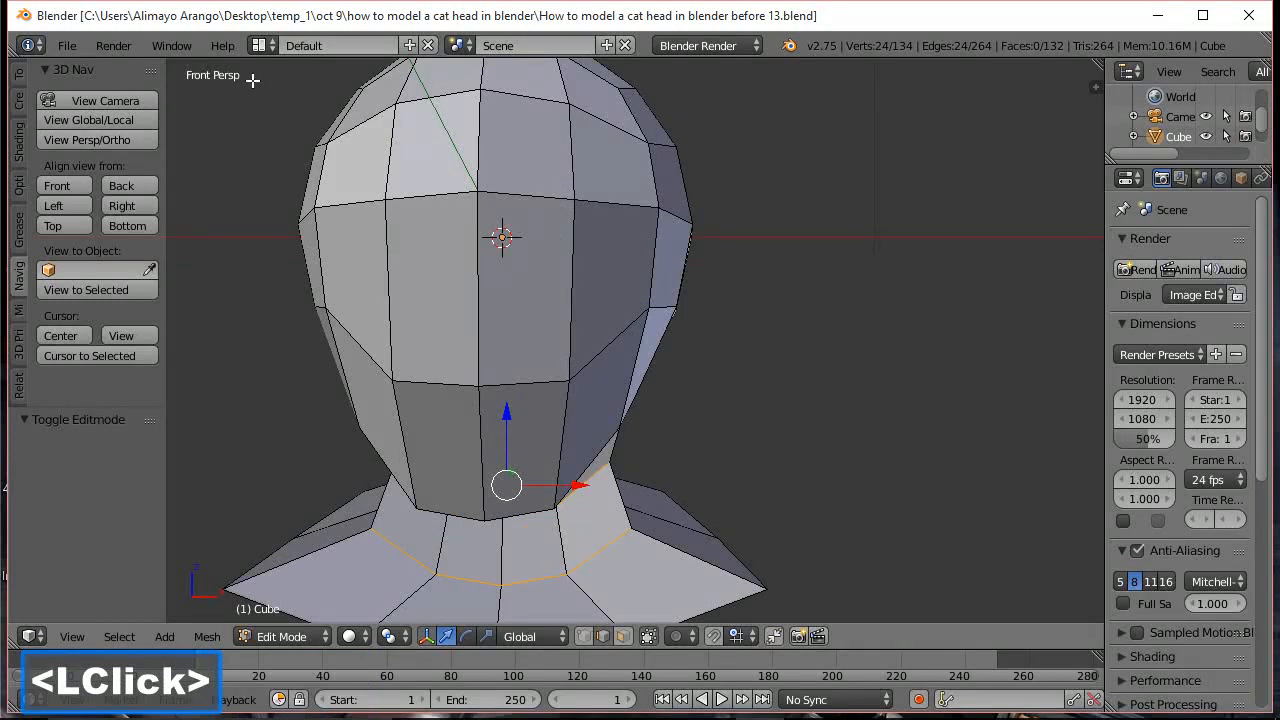
left_click(101, 140)
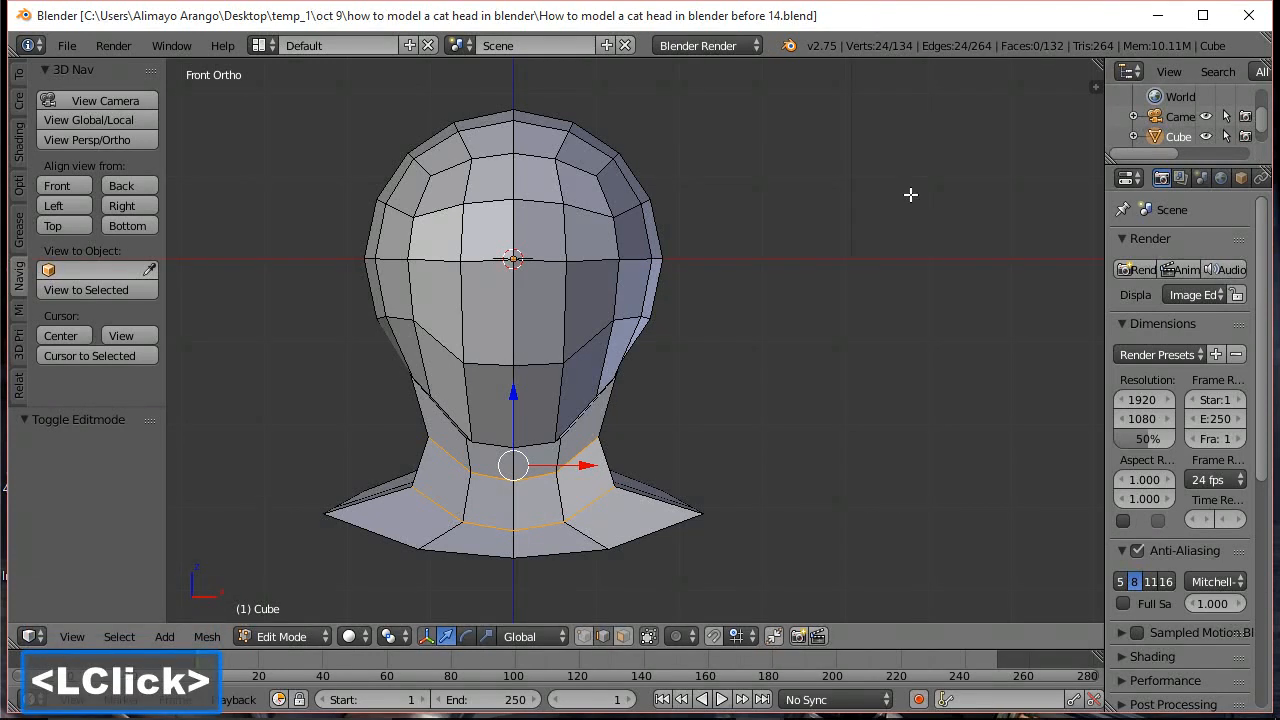
Deselect the neck loops and display the mesh in wireframe shading
key("a")
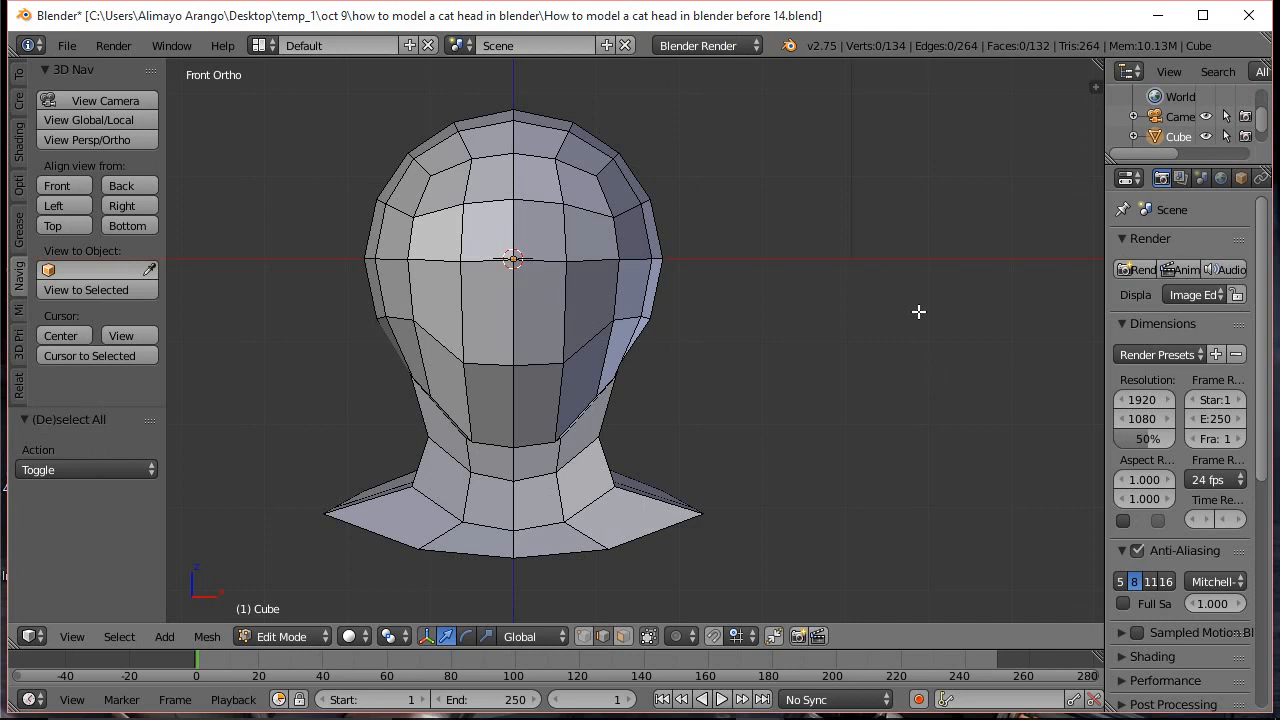
key("z")
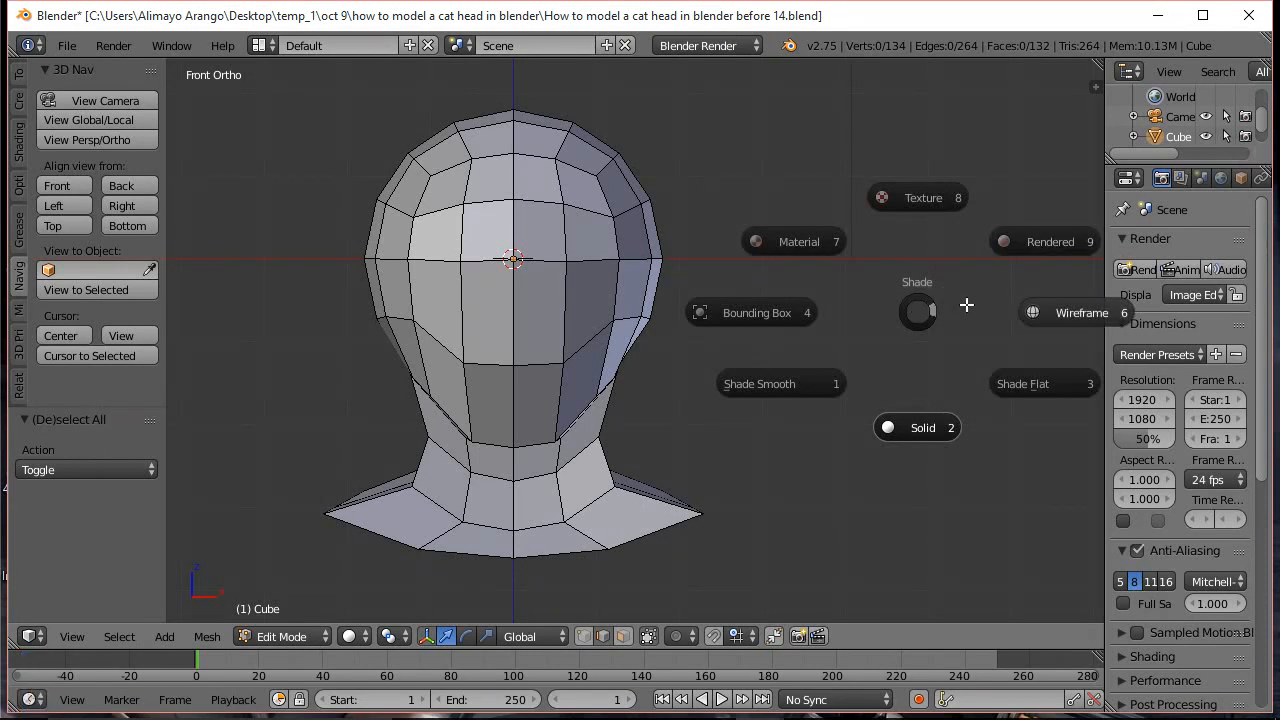
left_click(1062, 317)
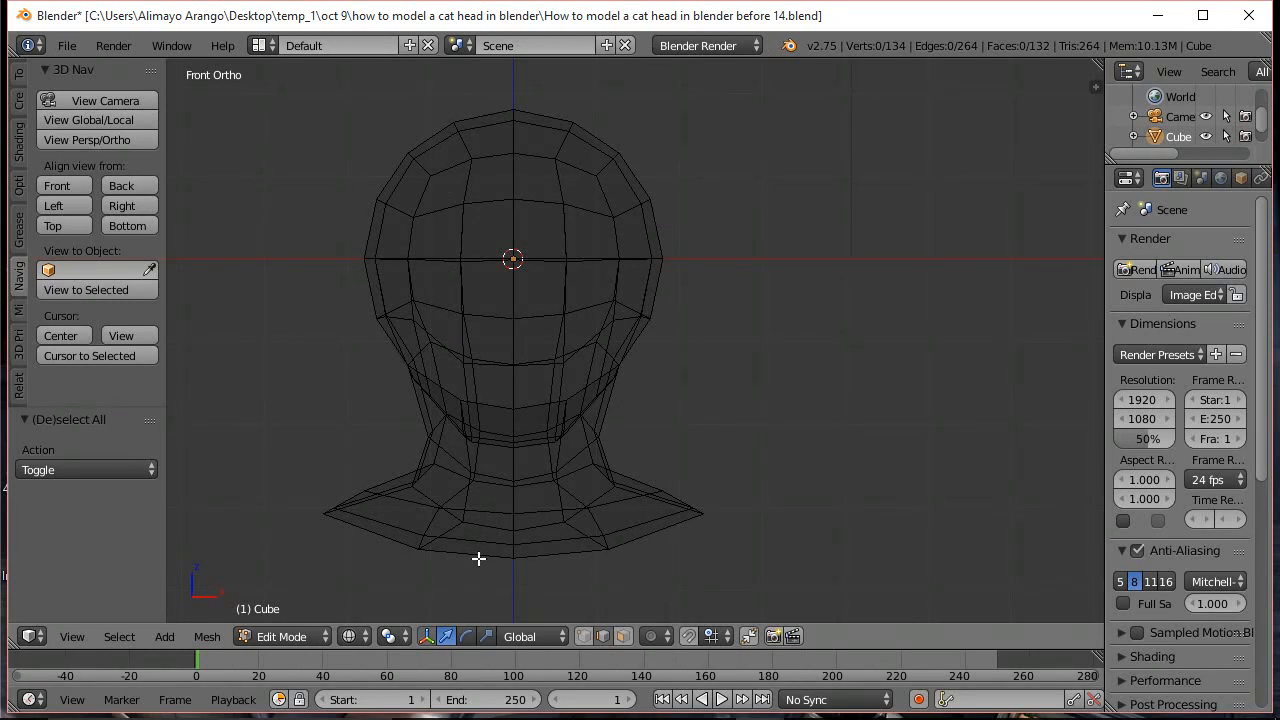
Delete all faces on the negative X half of the head and neck mesh, and save the file under the next version number
left_click(622, 636)
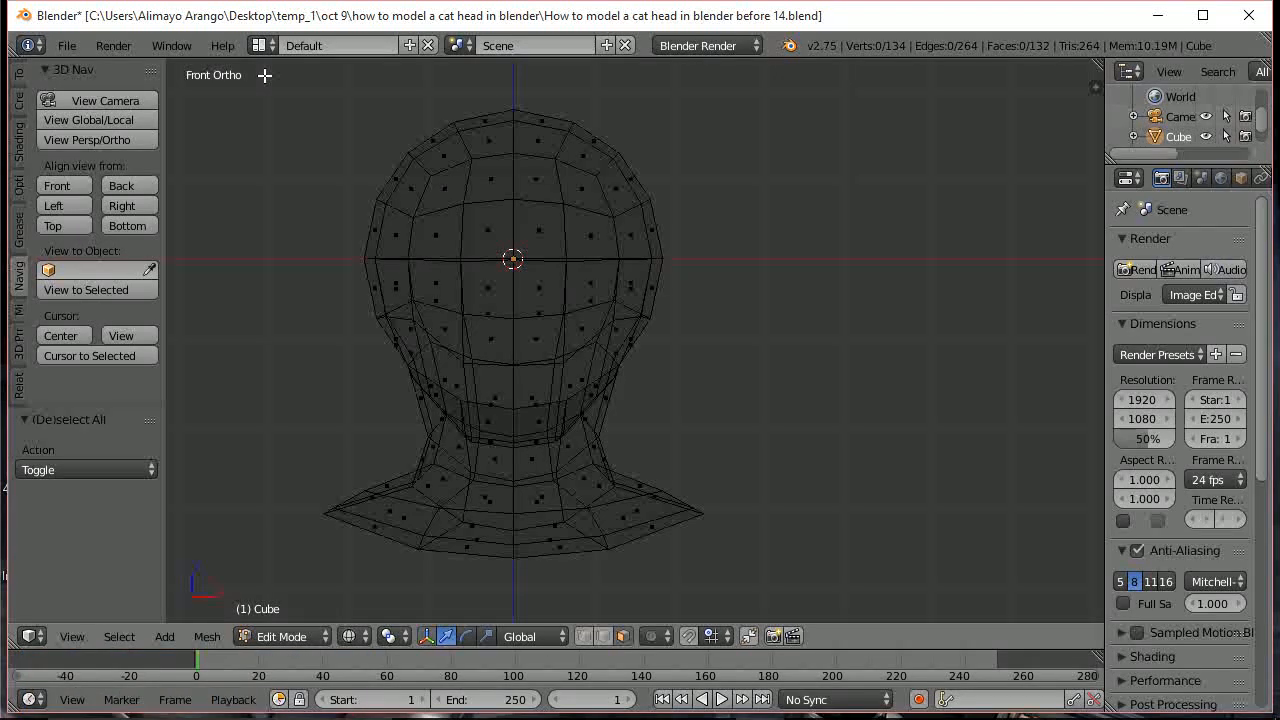
key("b")
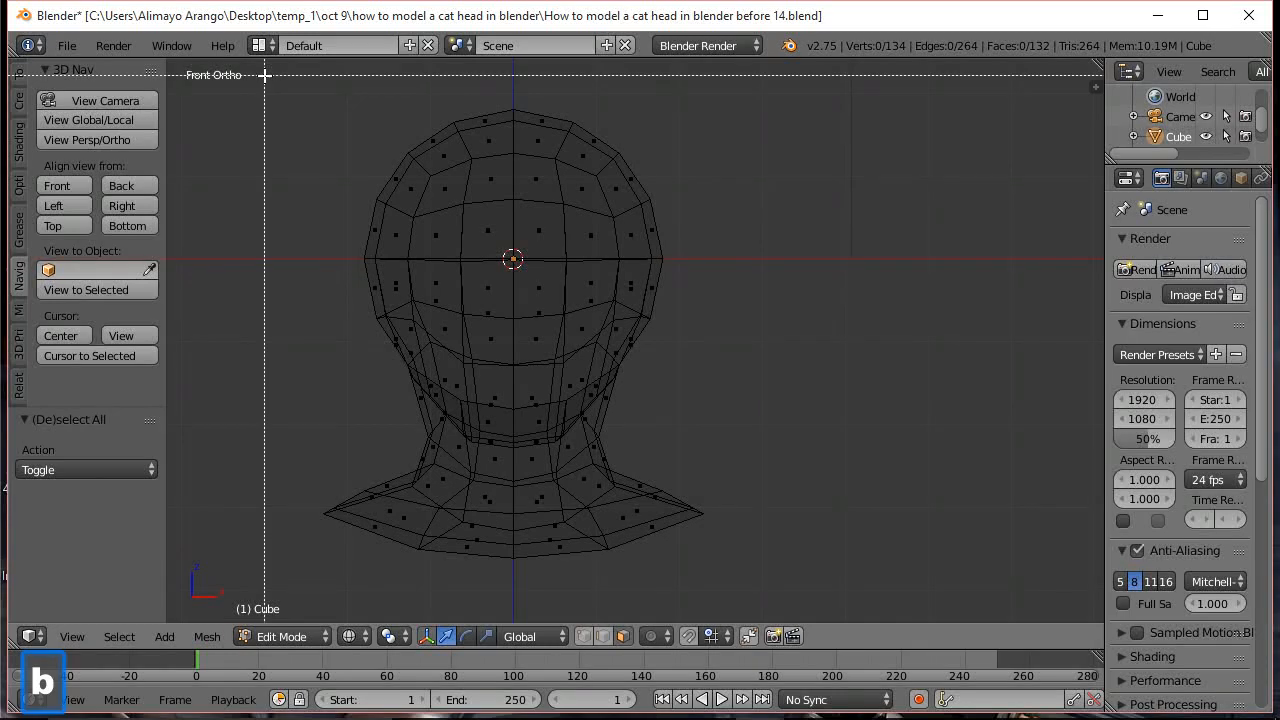
left_click_drag(265, 75, 517, 590)
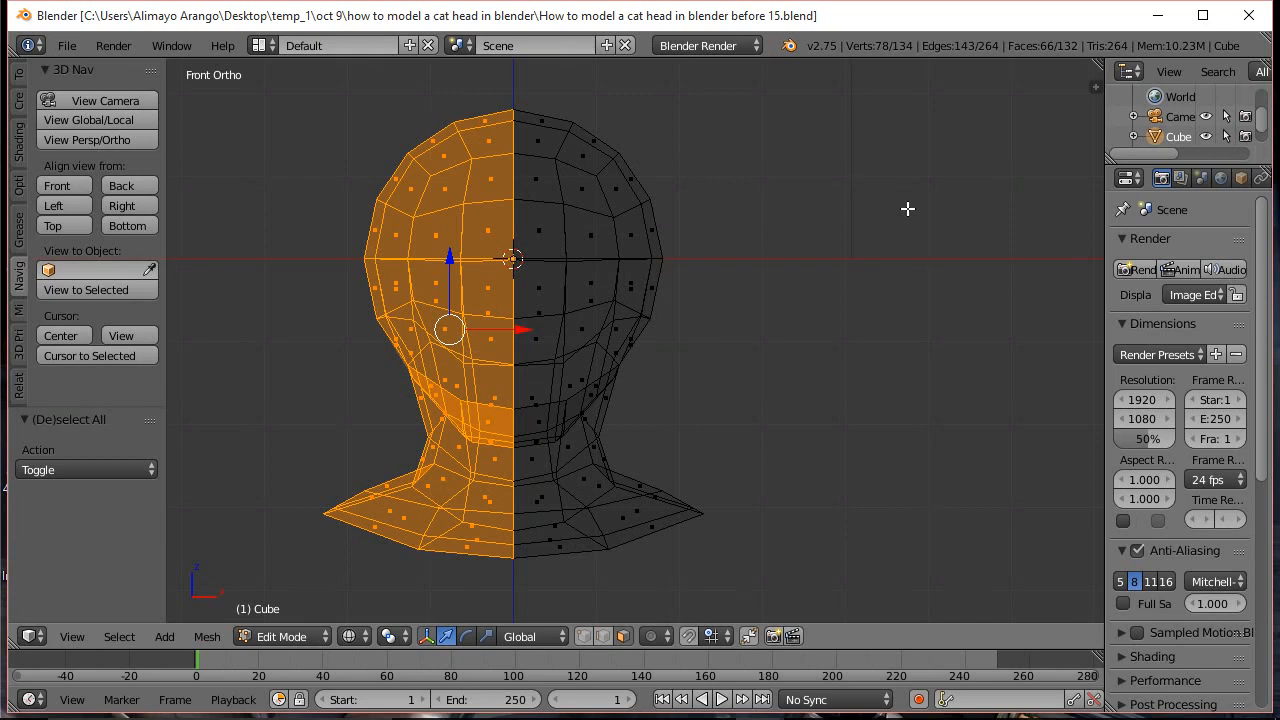
key("x")
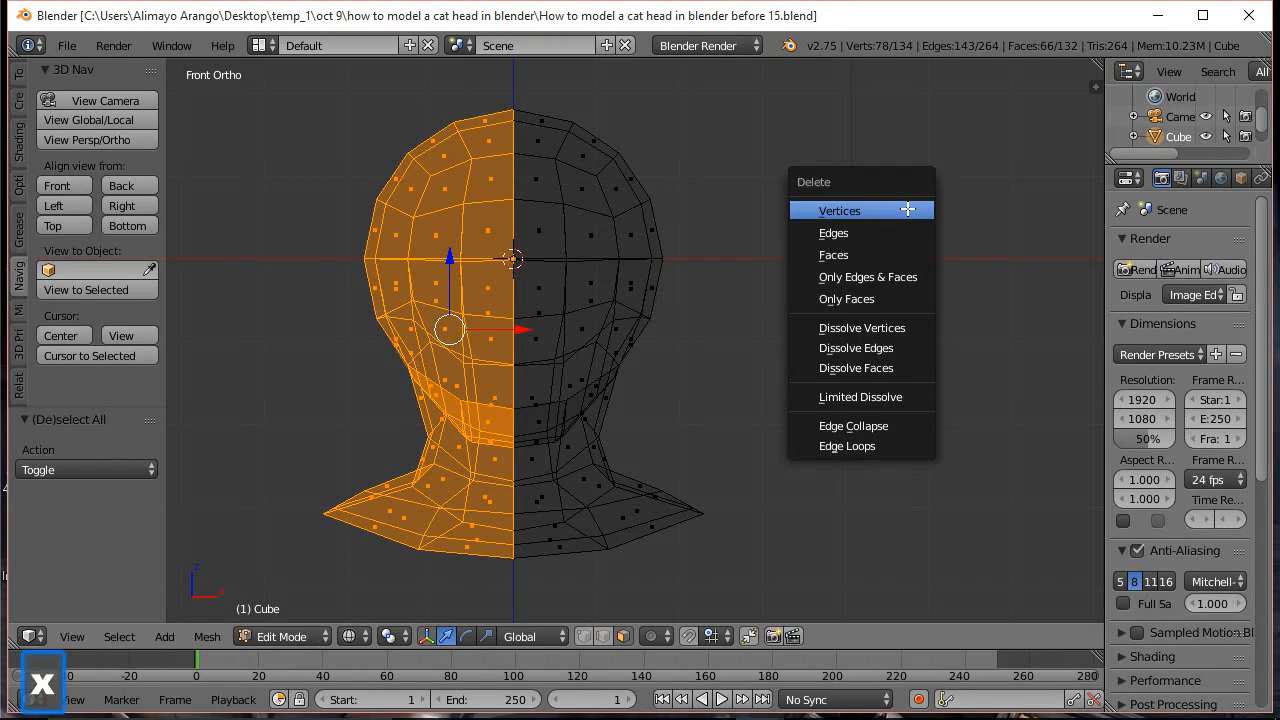
left_click(885, 255)
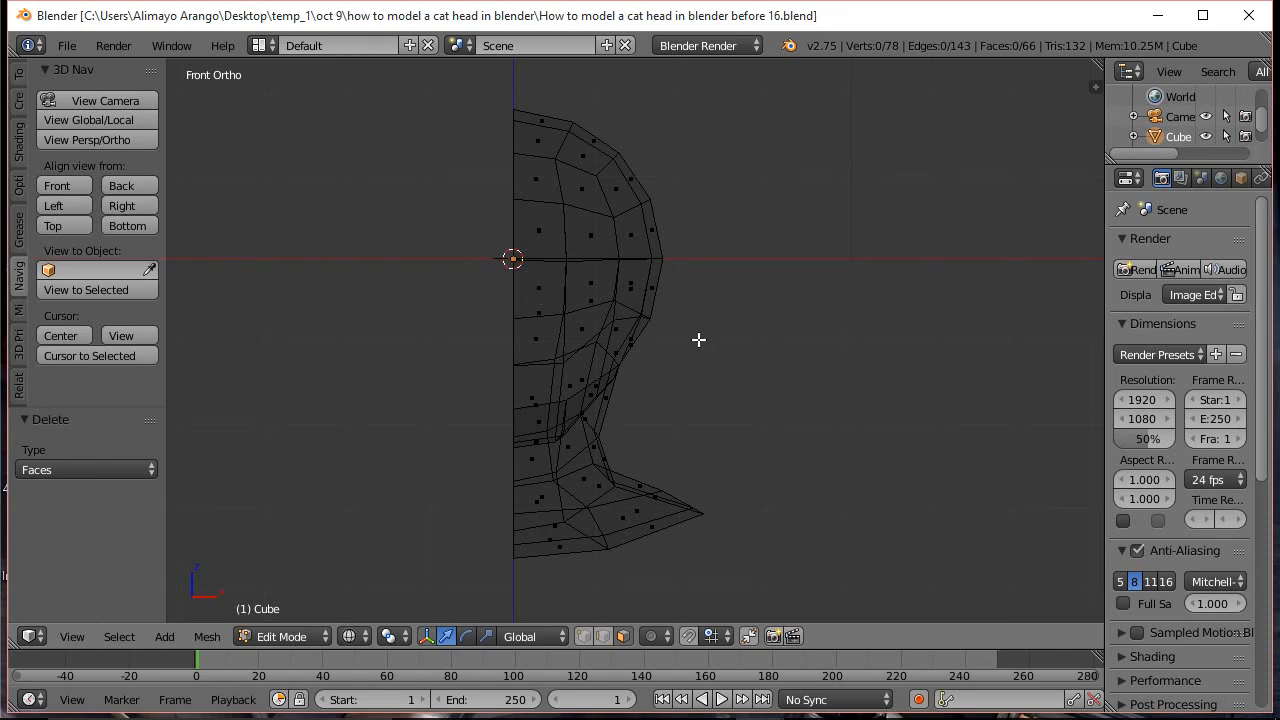
left_click(908, 22)
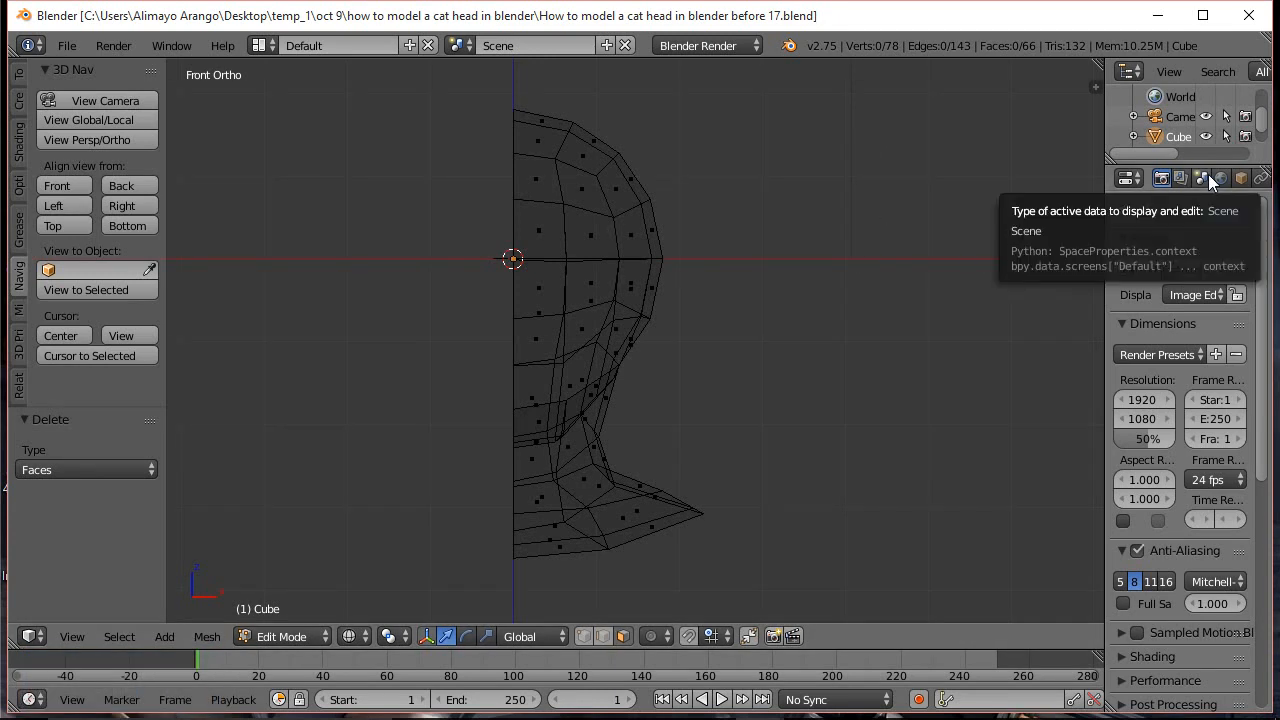
Add a Mirror modifier across X with clipping enabled, and show the mirrored half as an editable cage
scroll(1208, 174, "down", 4)
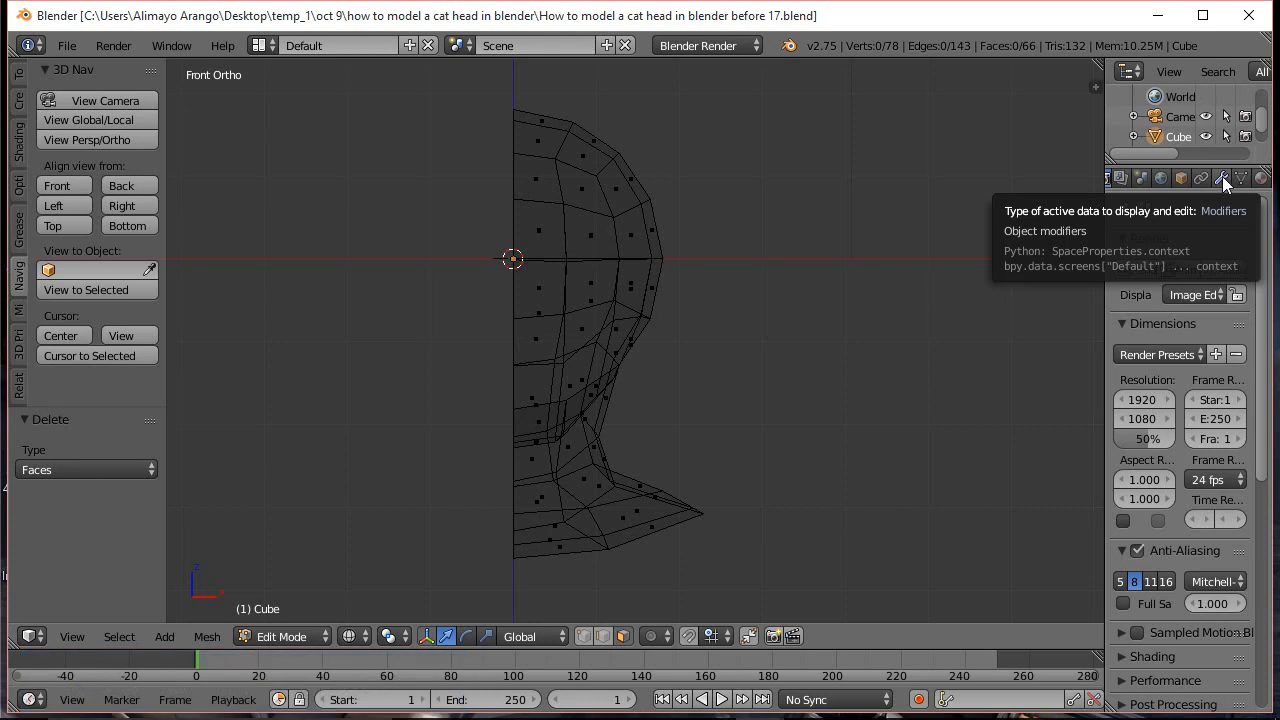
left_click(1222, 178)
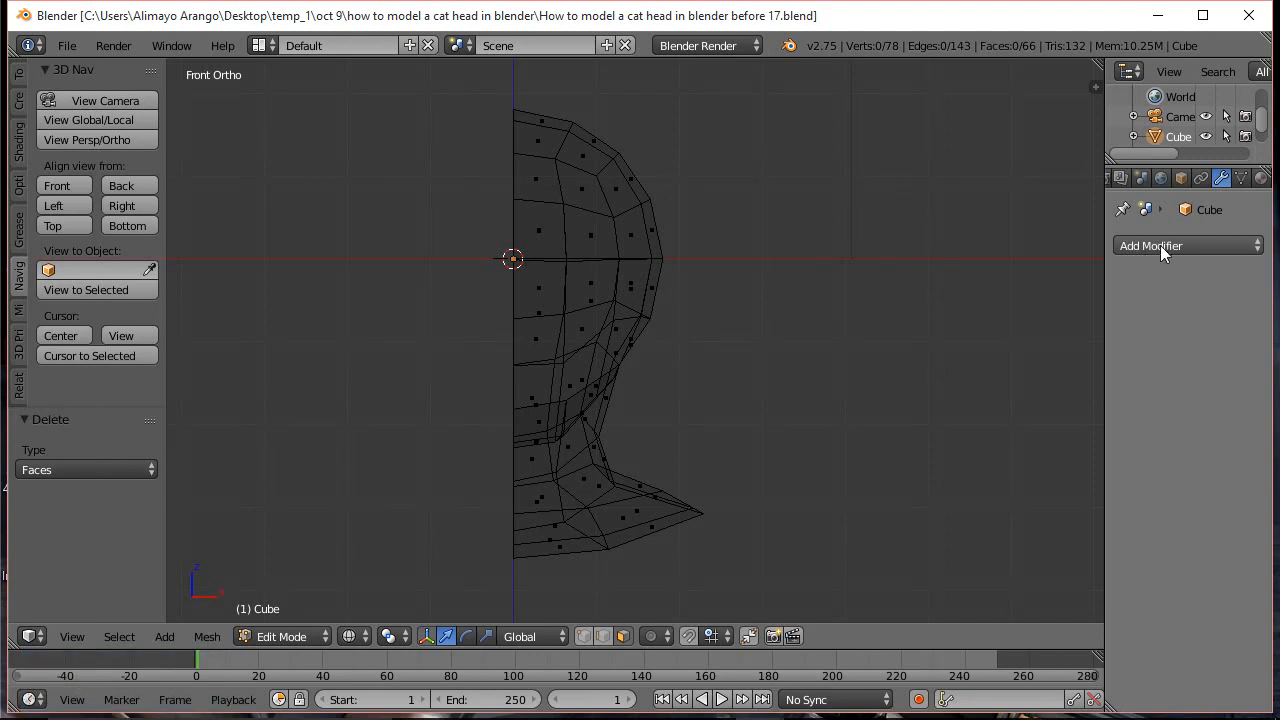
left_click(1247, 250)
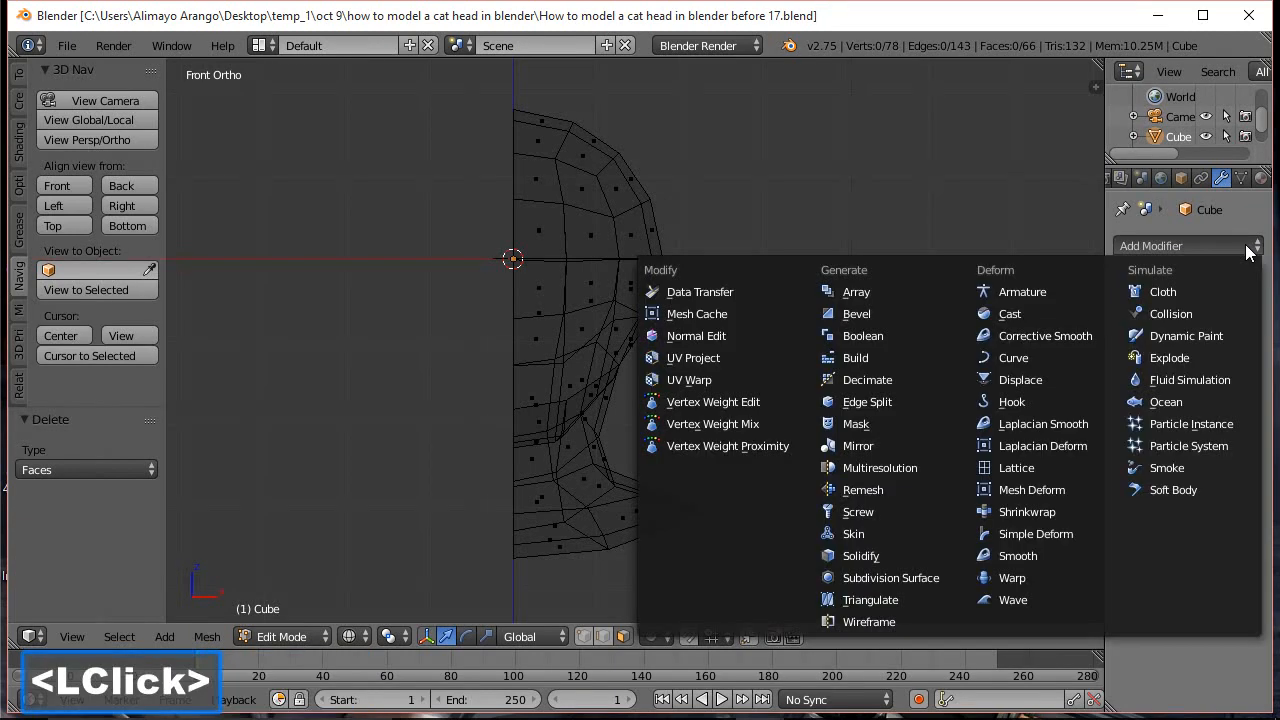
left_click(900, 450)
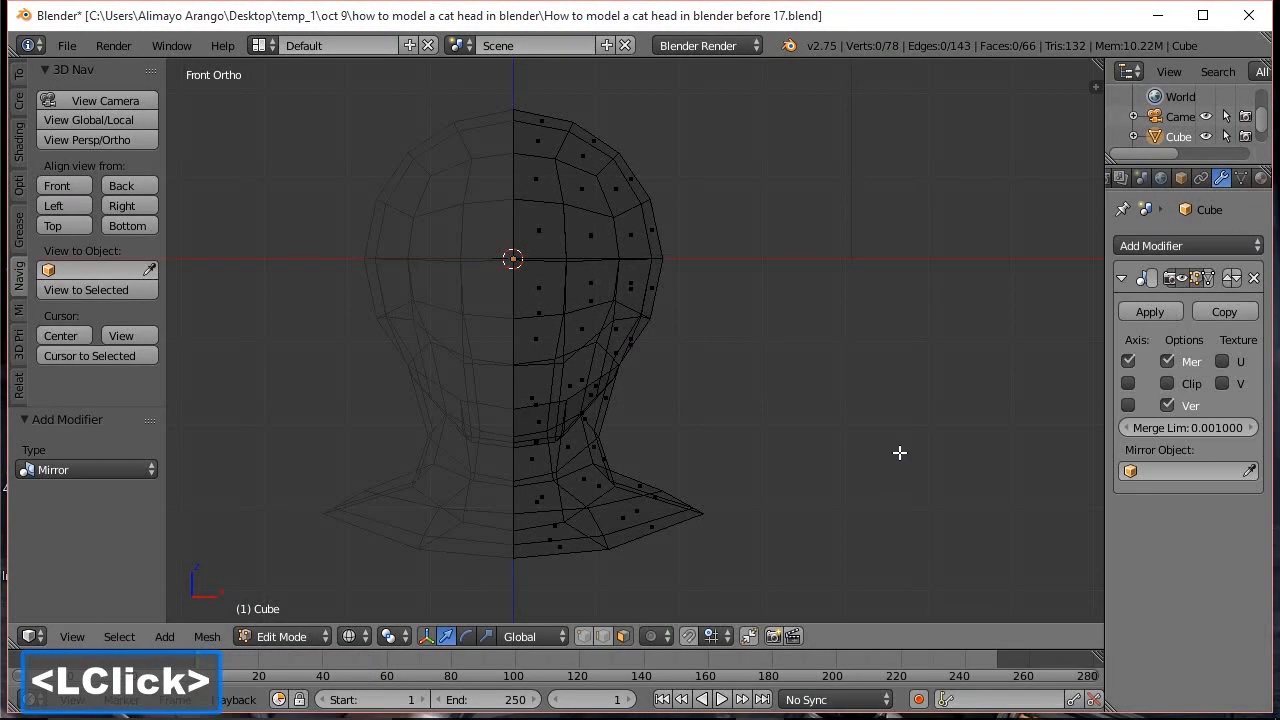
left_click(1166, 383)
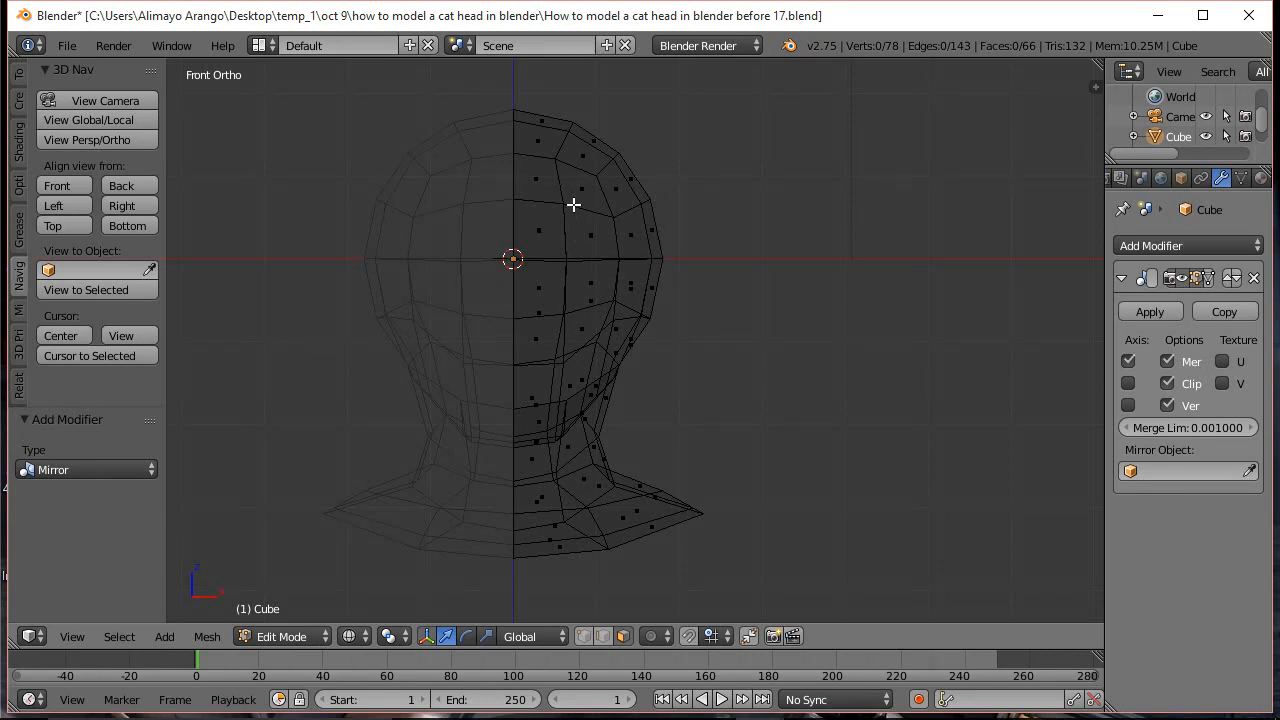
left_click(1208, 279)
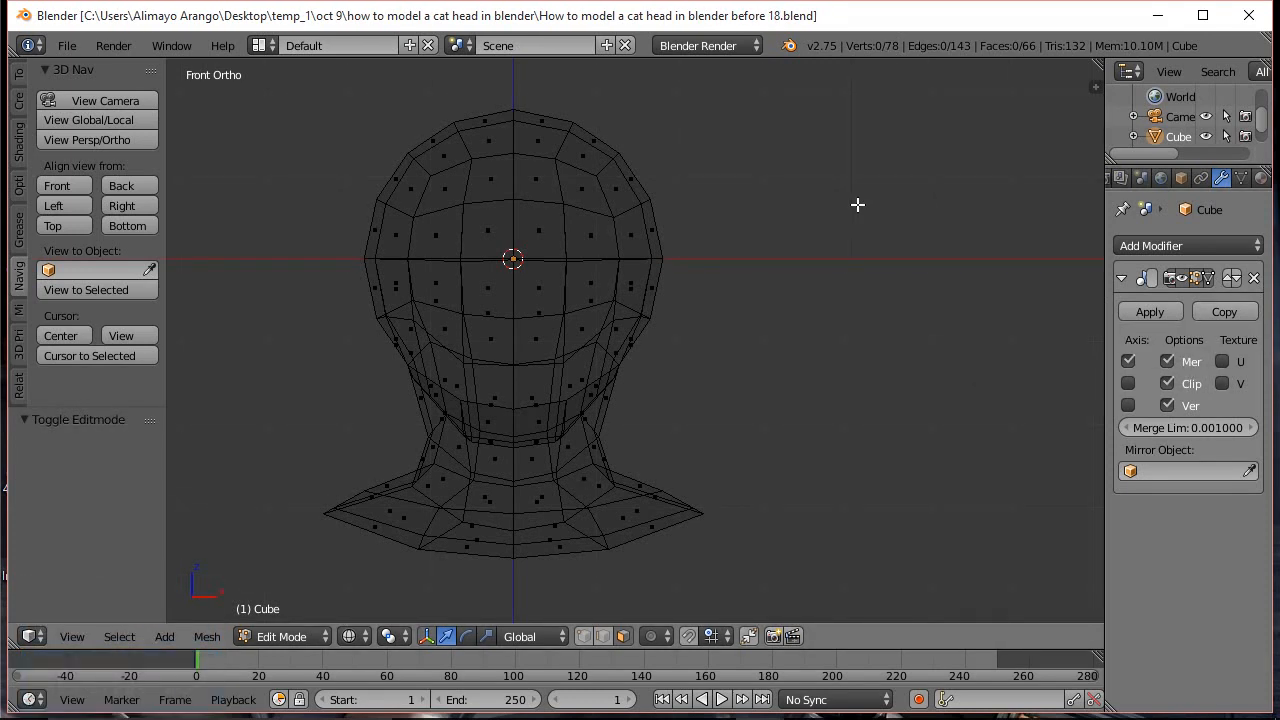
Display the mirrored mesh in solid shading and view it at an angle
key("z")
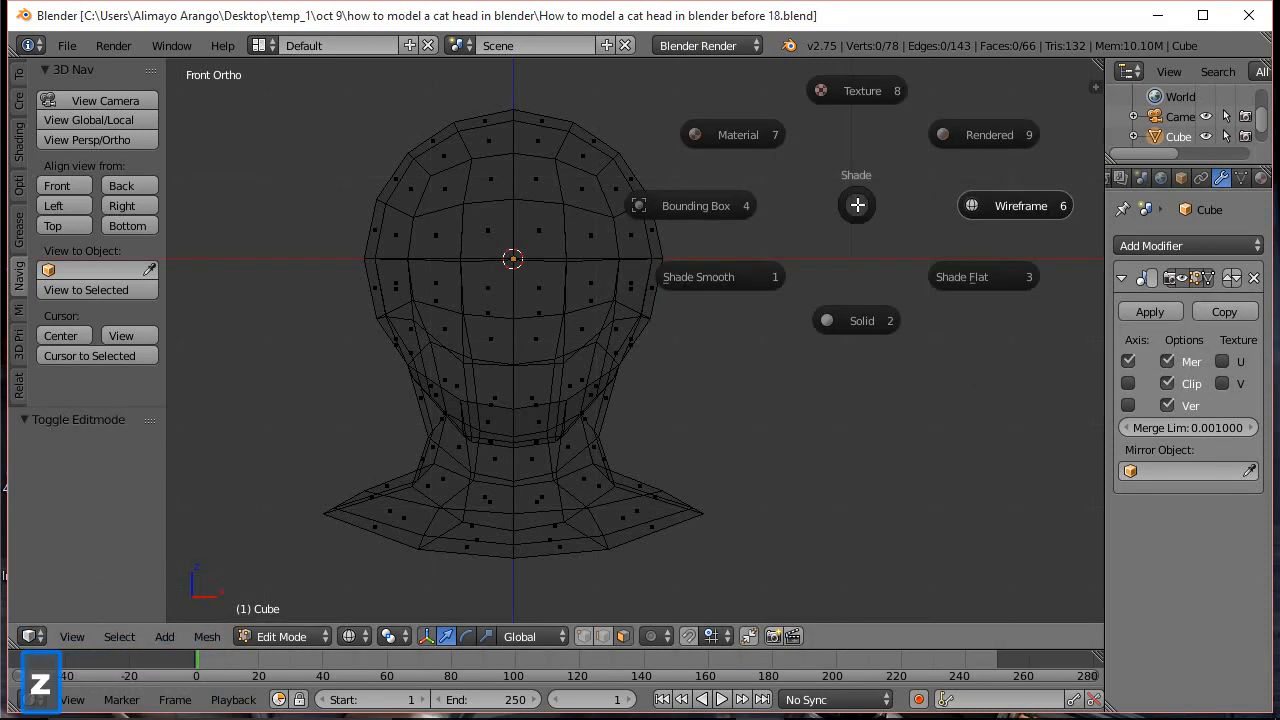
left_click(863, 308)
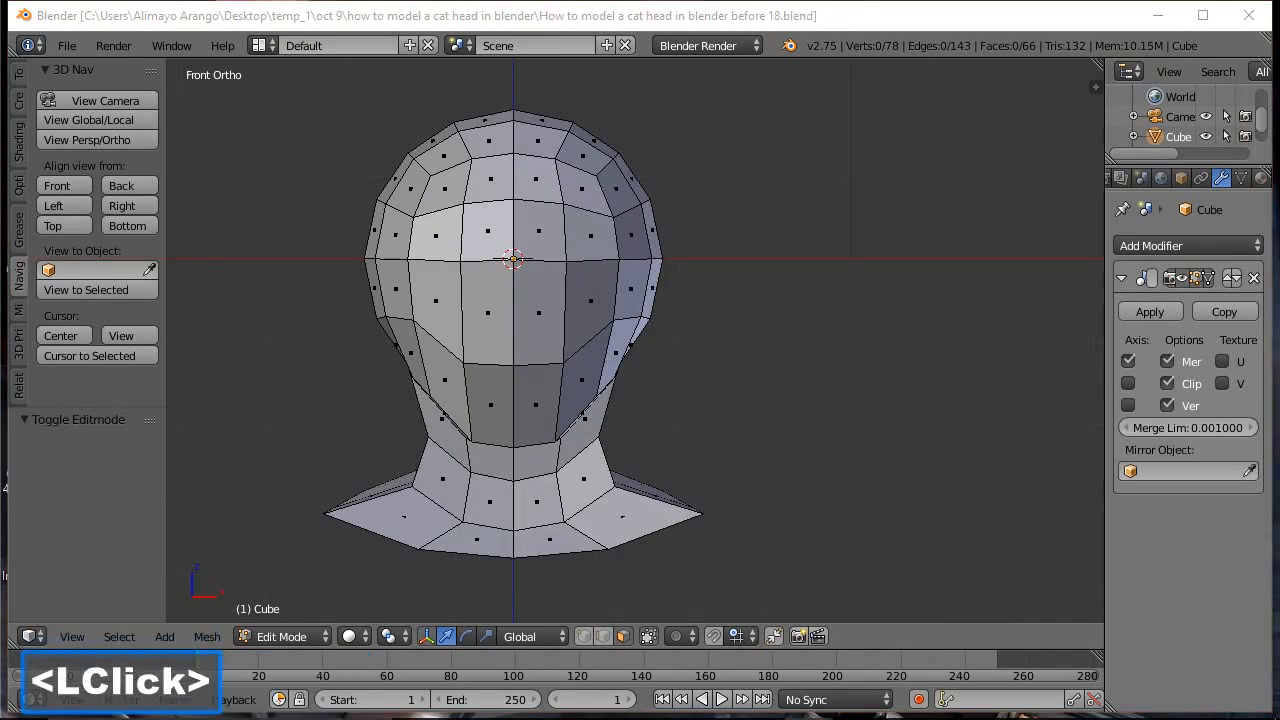
middle_click_drag(849, 330, 743, 320)
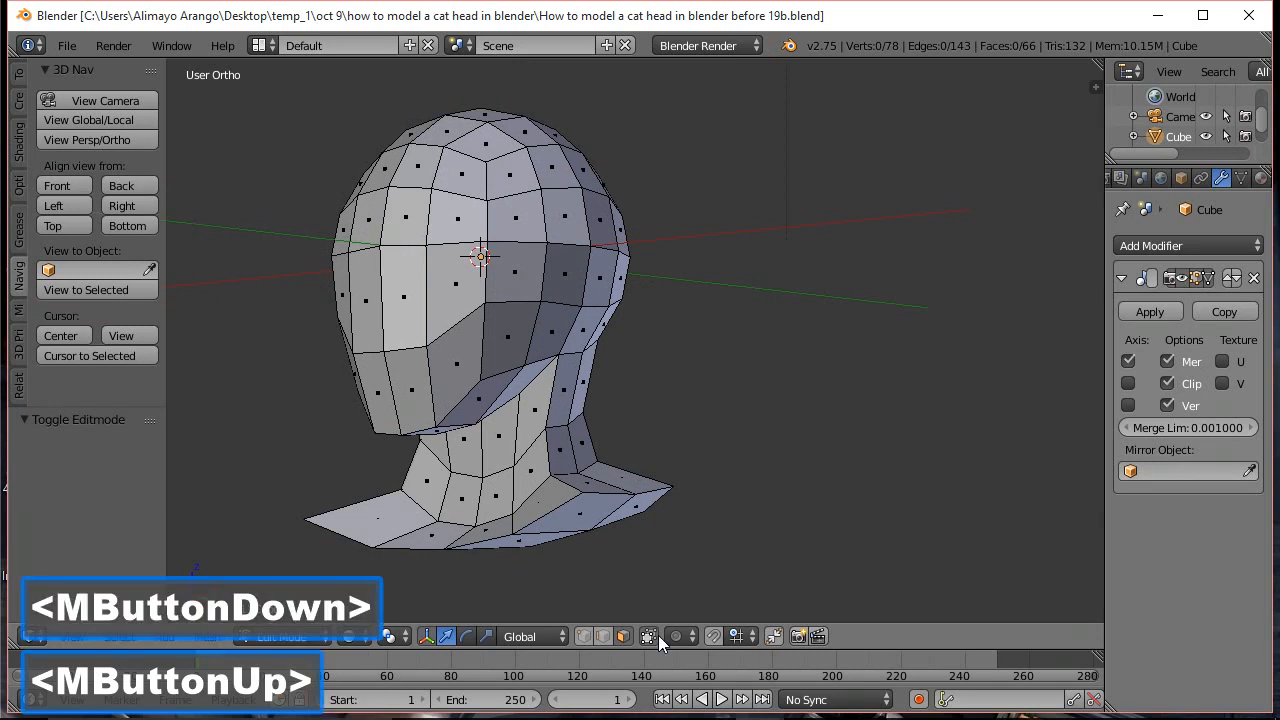
In edge select mode, lower two edges along the side of the jaw in Z, one after the other
left_click(607, 638)
left_click(500, 371)
mouse_move(500, 309)
left_mouse_down()
mouse_move(503, 299)
mouse_move(505, 330)
left_mouse_up()
middle_click_drag(712, 388, 592, 368)
left_click(589, 348)
left_click_drag(589, 284, 586, 322)
Lower the adjacent edge toward the rear underside of the head by 0.46 in Z
middle_click_drag(586, 322, 670, 332)
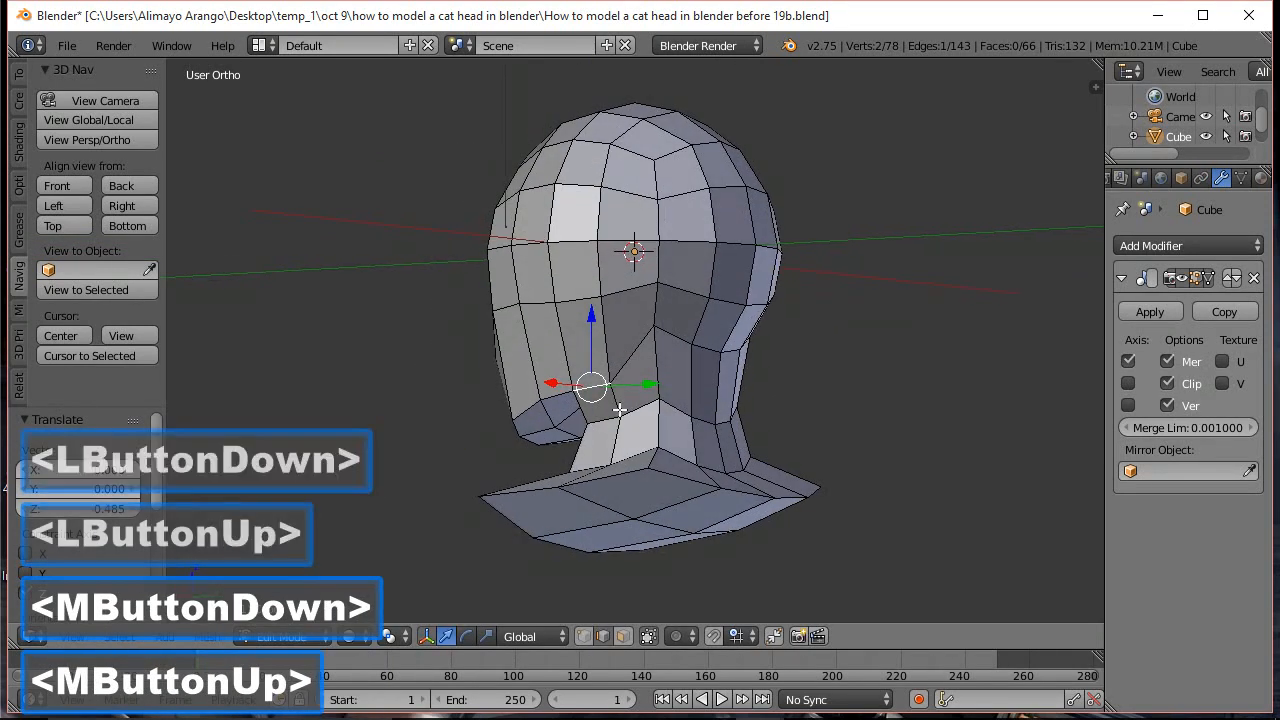
left_click(670, 332)
left_click_drag(675, 285, 671, 306)
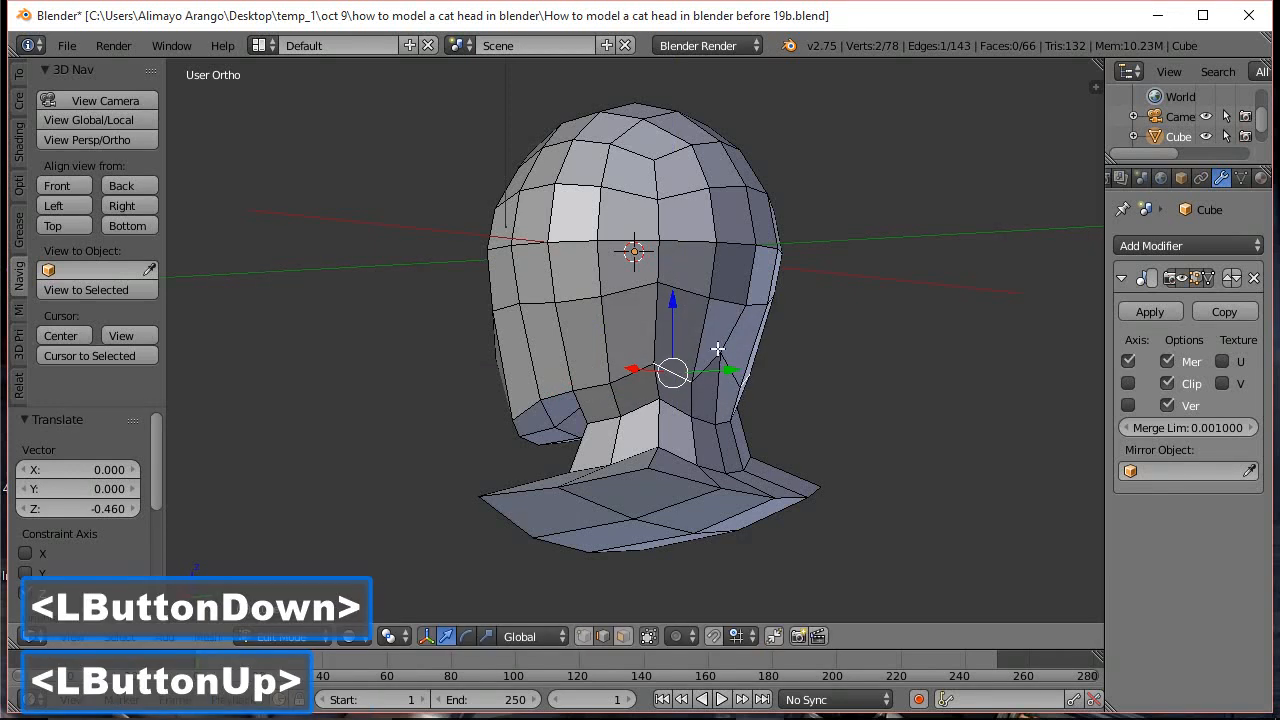
In vertex select mode, lower a rear vertex near the nape and move the vertex between the lowered side edges down 0.133 in Z
left_click(584, 636)
left_click(718, 352)
left_click_drag(720, 296, 663, 357)
left_click_drag(656, 293, 657, 305)
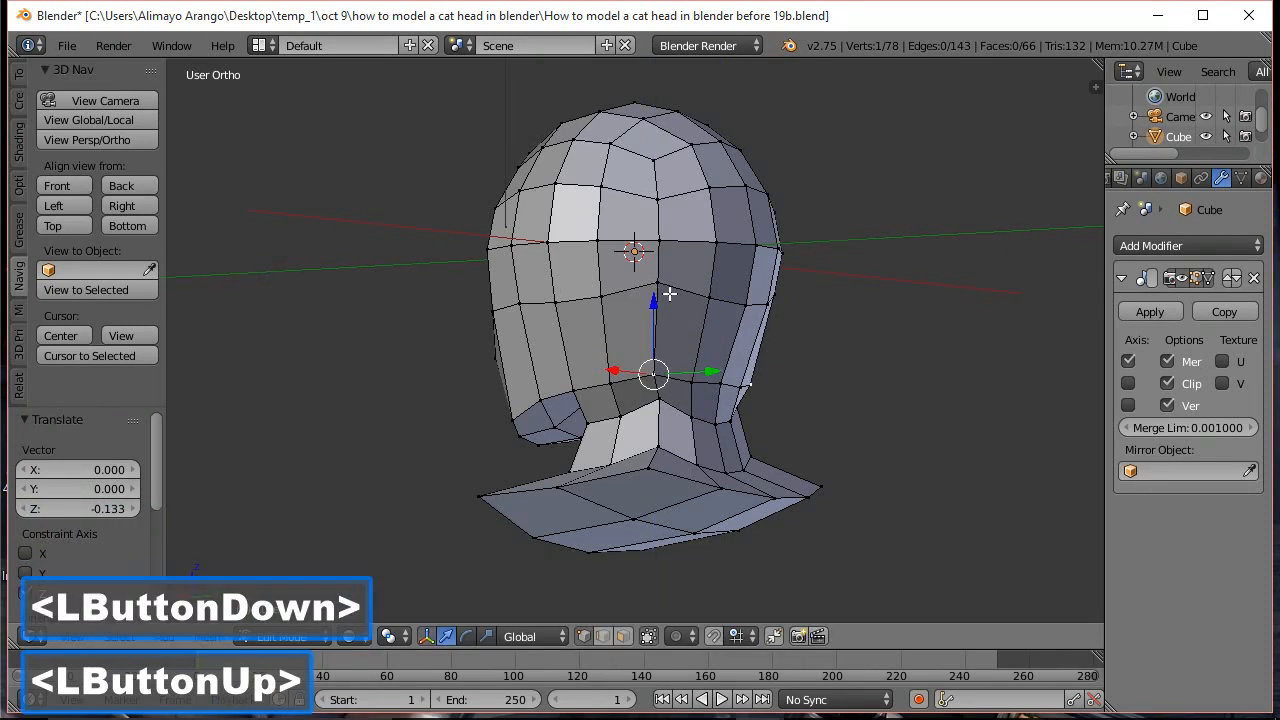
Lower the corner vertex at the front of the cheek by 0.736 in Z, and deselect it
middle_click_drag(419, 370, 686, 344)
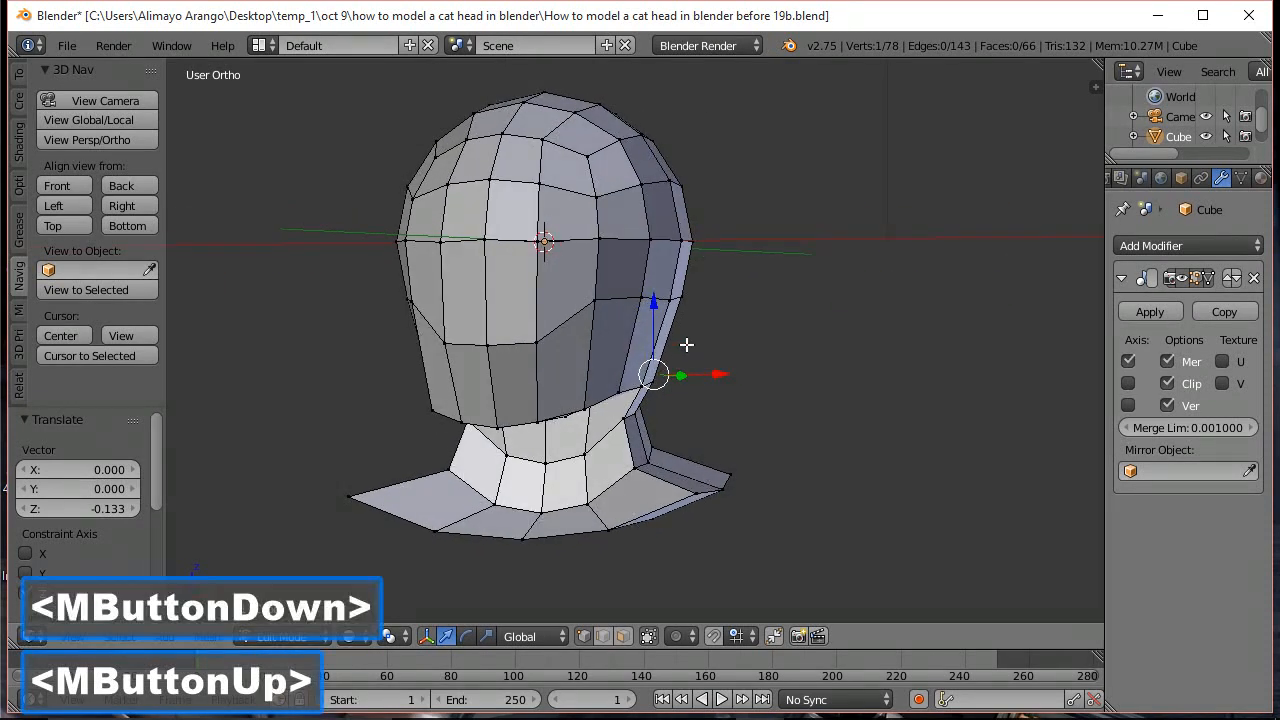
left_click(595, 300)
left_click_drag(597, 229, 633, 294)
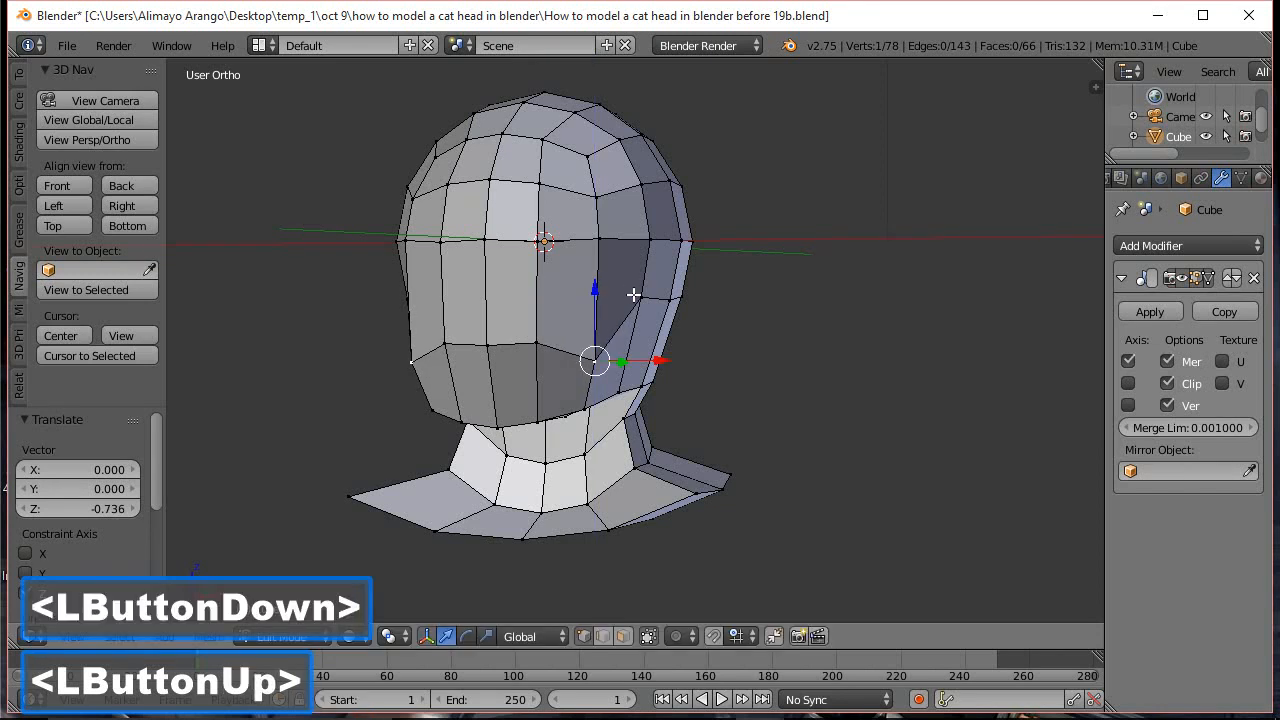
middle_click_drag(831, 371, 674, 367)
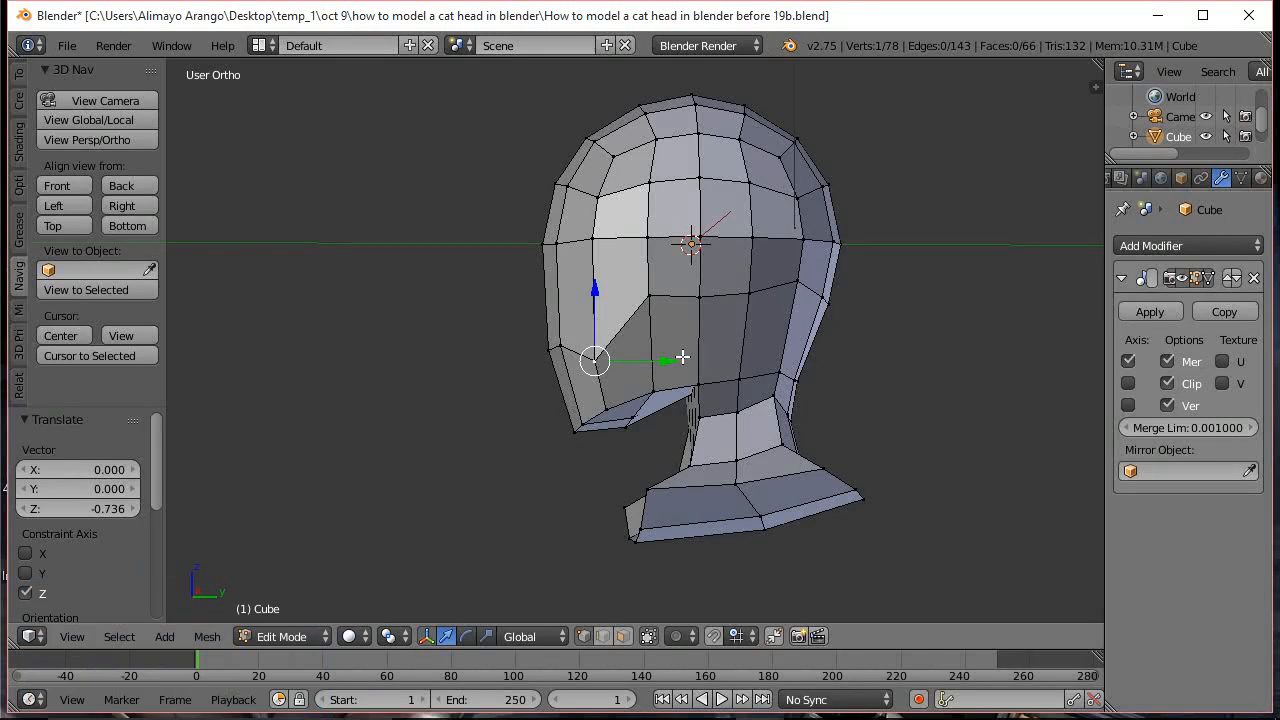
key("a")
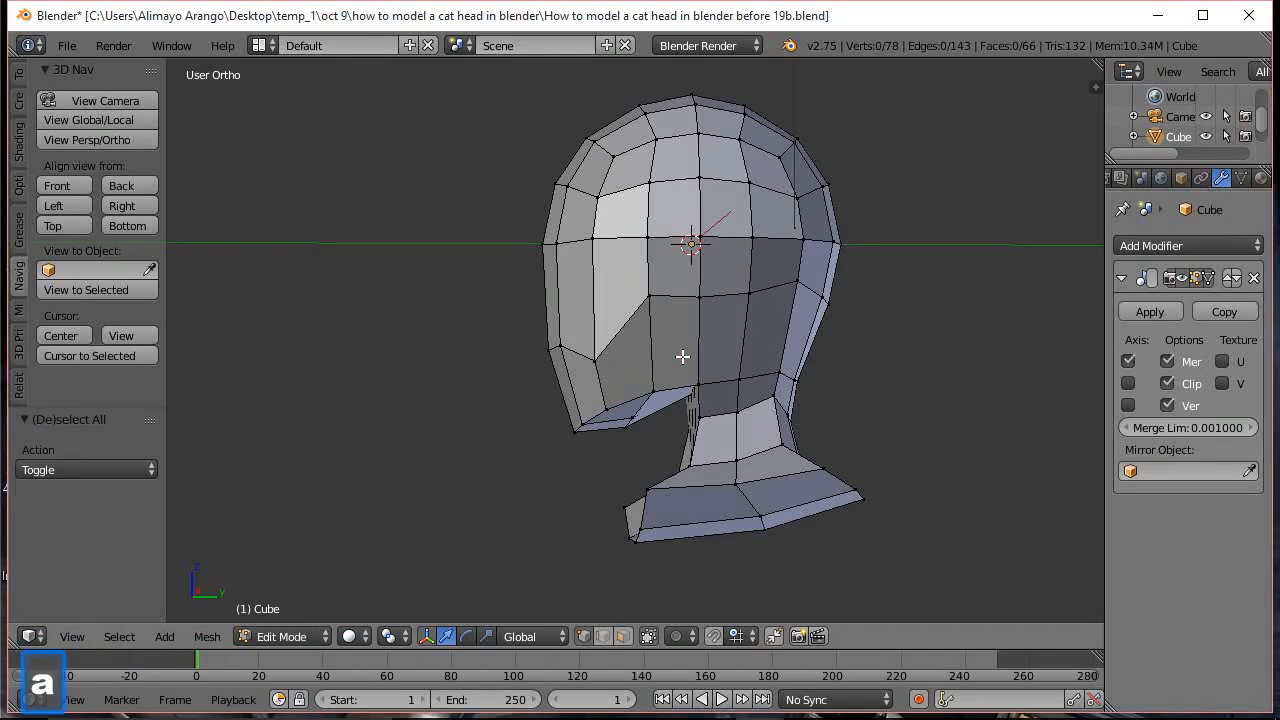
Select the path of four vertices from the side of the cheek to the back of the head and lower it 0.604 in Z
left_click(651, 297)
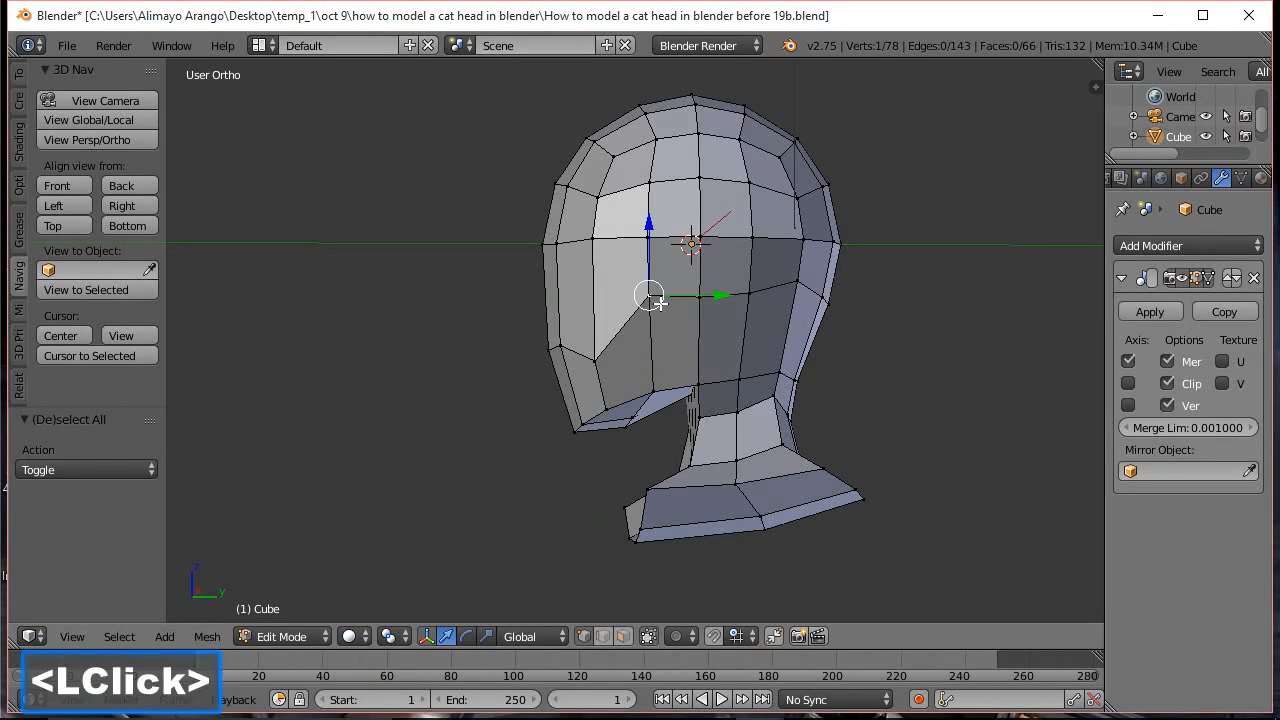
left_click(797, 284, "ctrl")
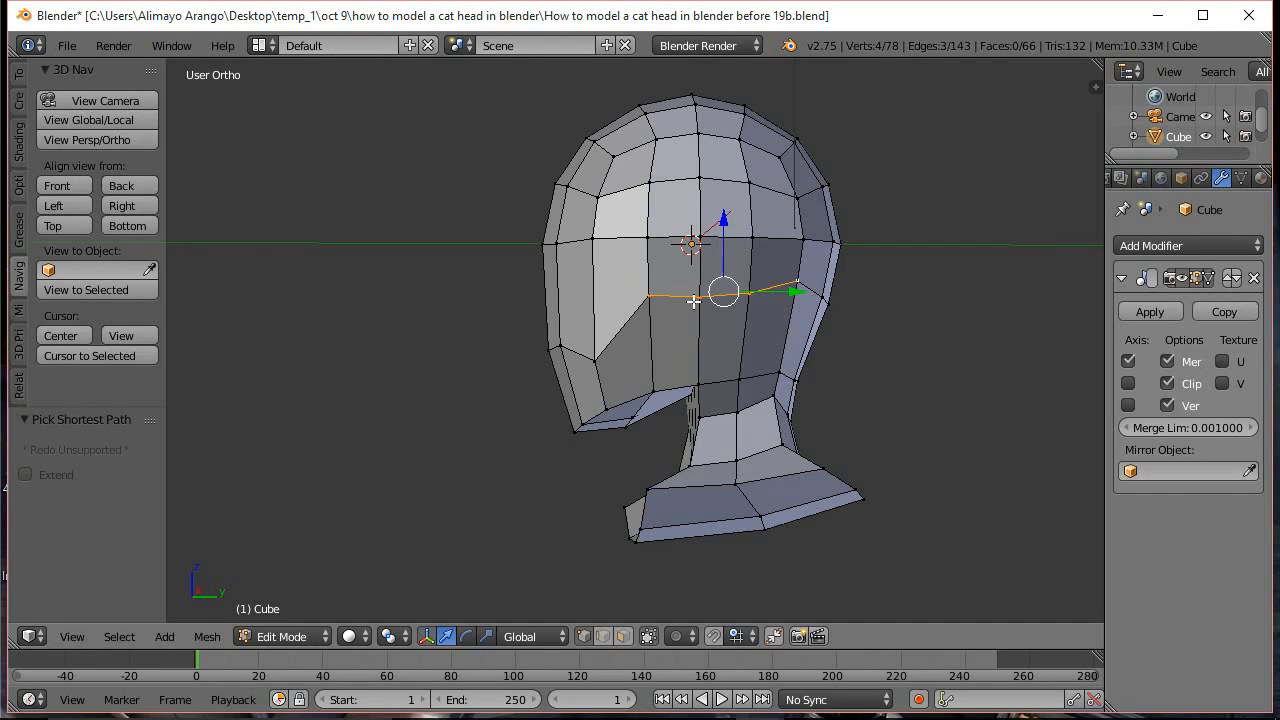
left_click_drag(724, 232, 722, 284)
Select the three-vertex path around the rear corner to the back centre of the head and lower it 0.266 in Z
middle_click_drag(948, 341, 760, 342)
left_click(806, 315)
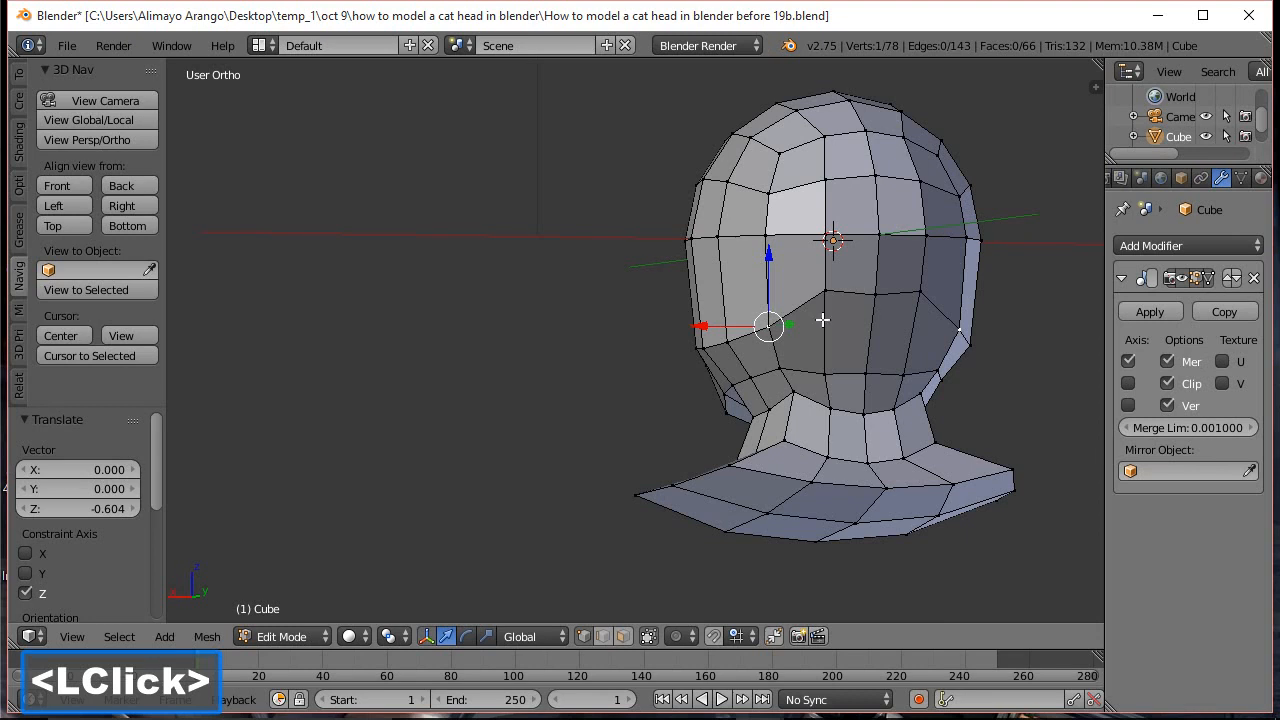
left_click(874, 294, "ctrl")
left_click_drag(831, 252, 850, 288)
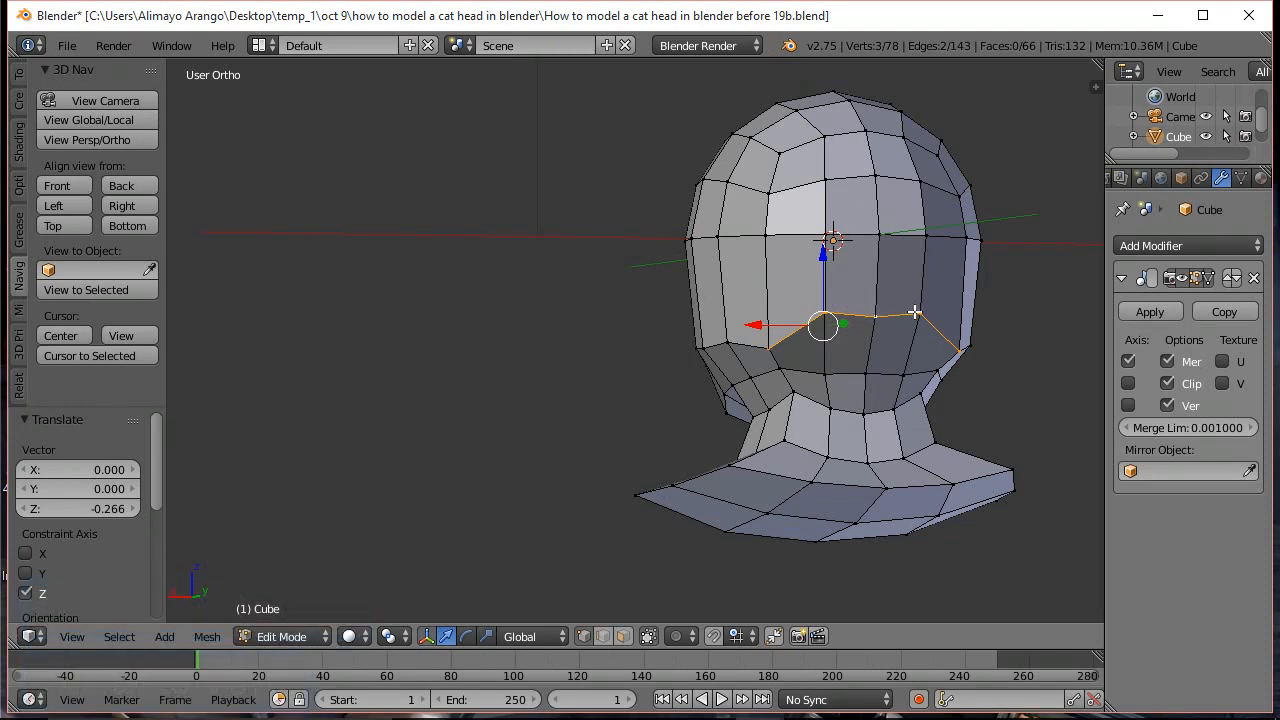
Lower the two remaining high vertices at the back of the head by 0.374 in Z, and save the file under the next version number
left_click(772, 352)
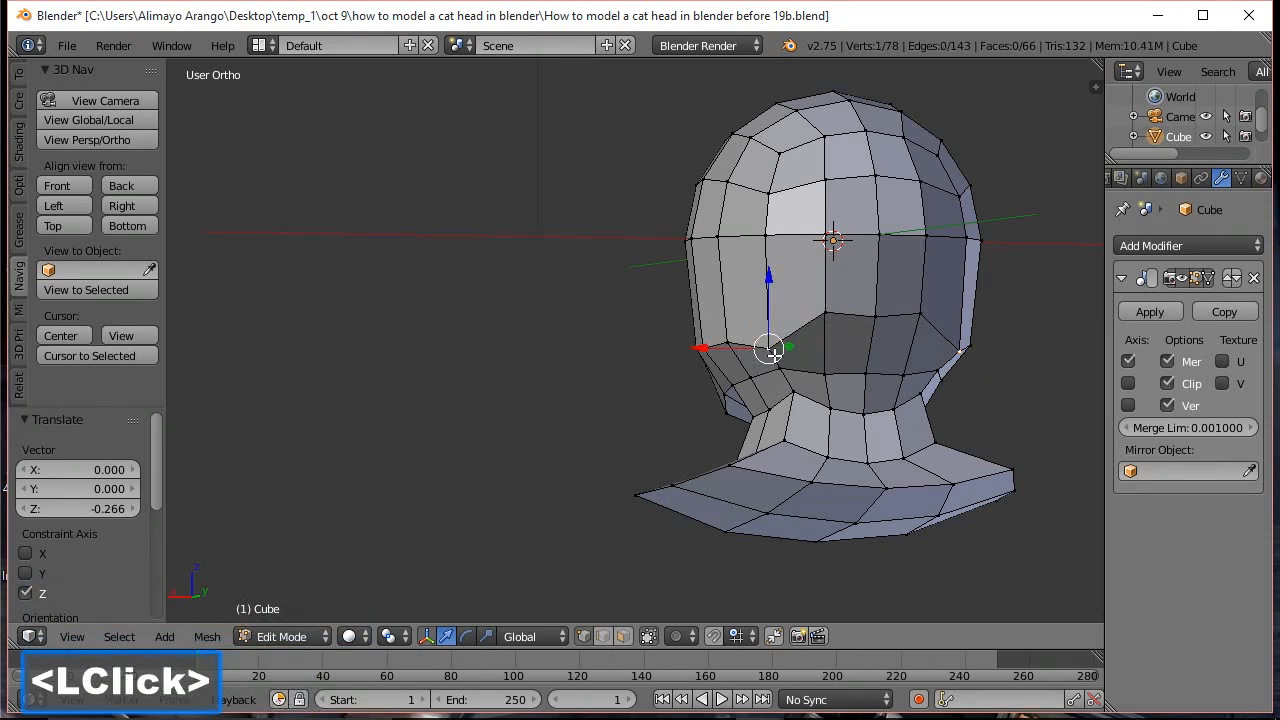
left_click(838, 316)
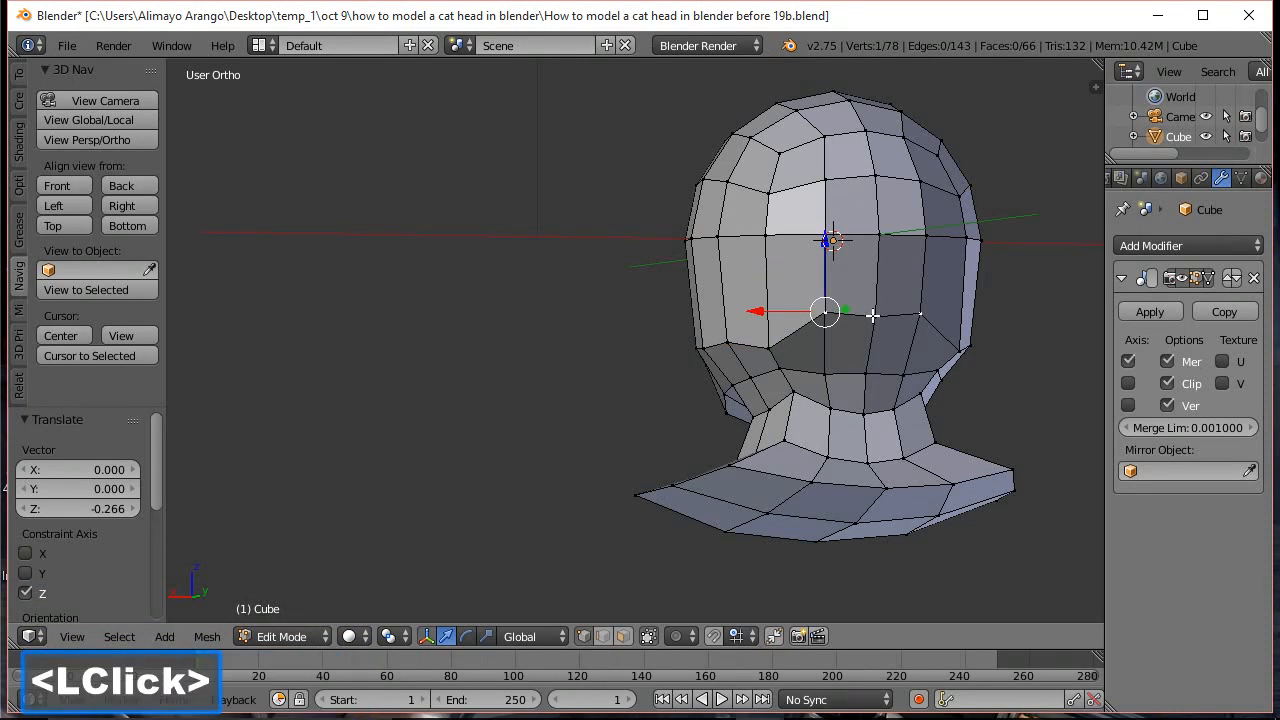
left_click(873, 315, "shift")
left_click_drag(849, 243, 849, 273)
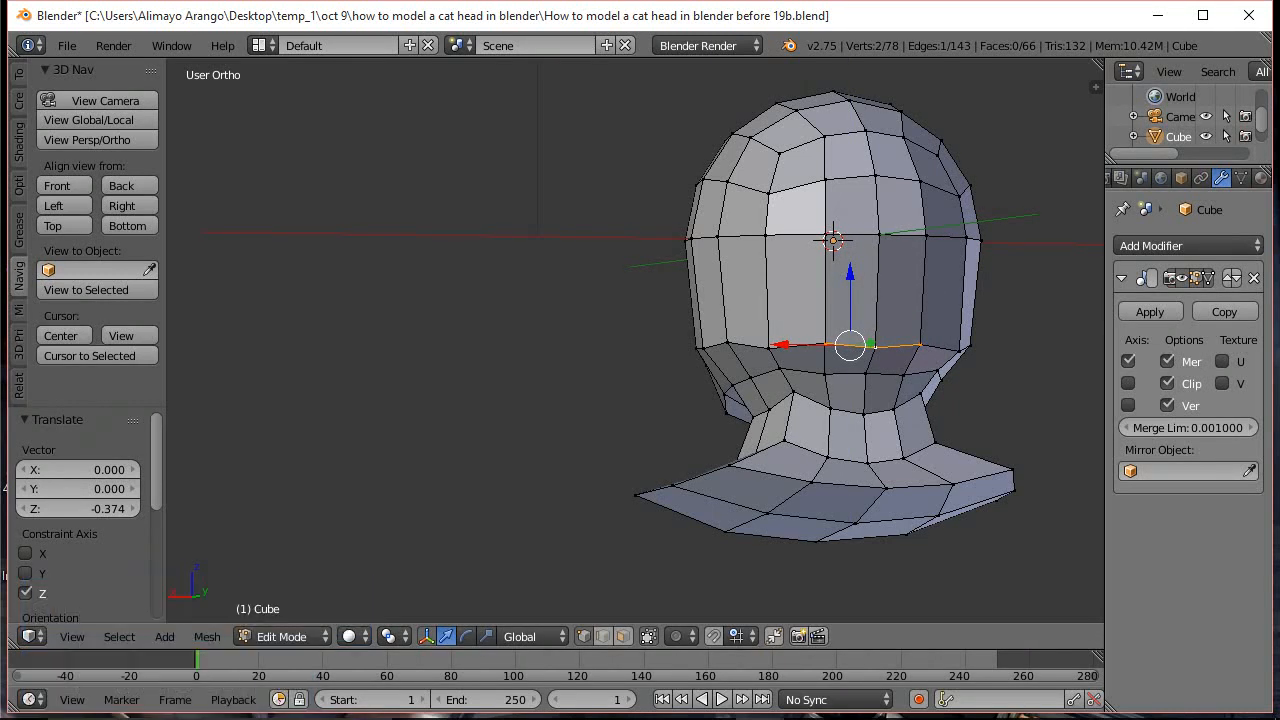
left_click(865, 22)
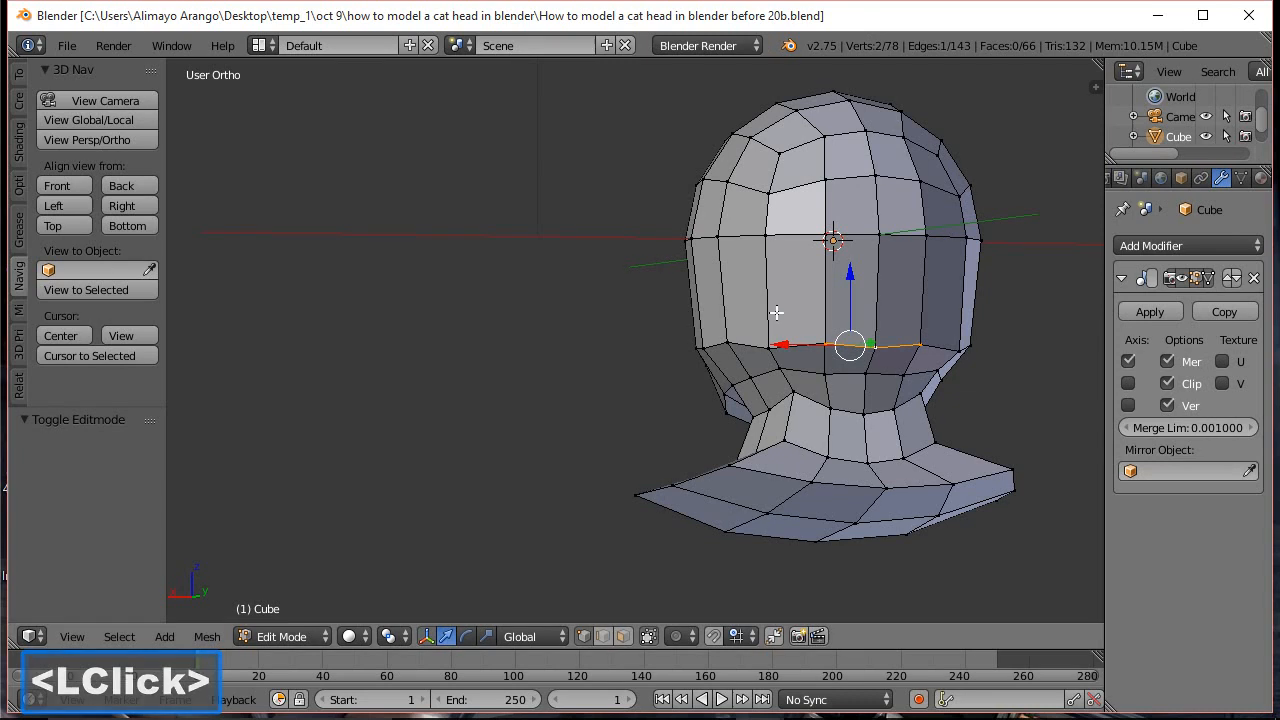
Raise the horizontal edge loop around the middle of the head by 0.217 in Z, and deselect it
middle_click_drag(511, 262, 896, 280)
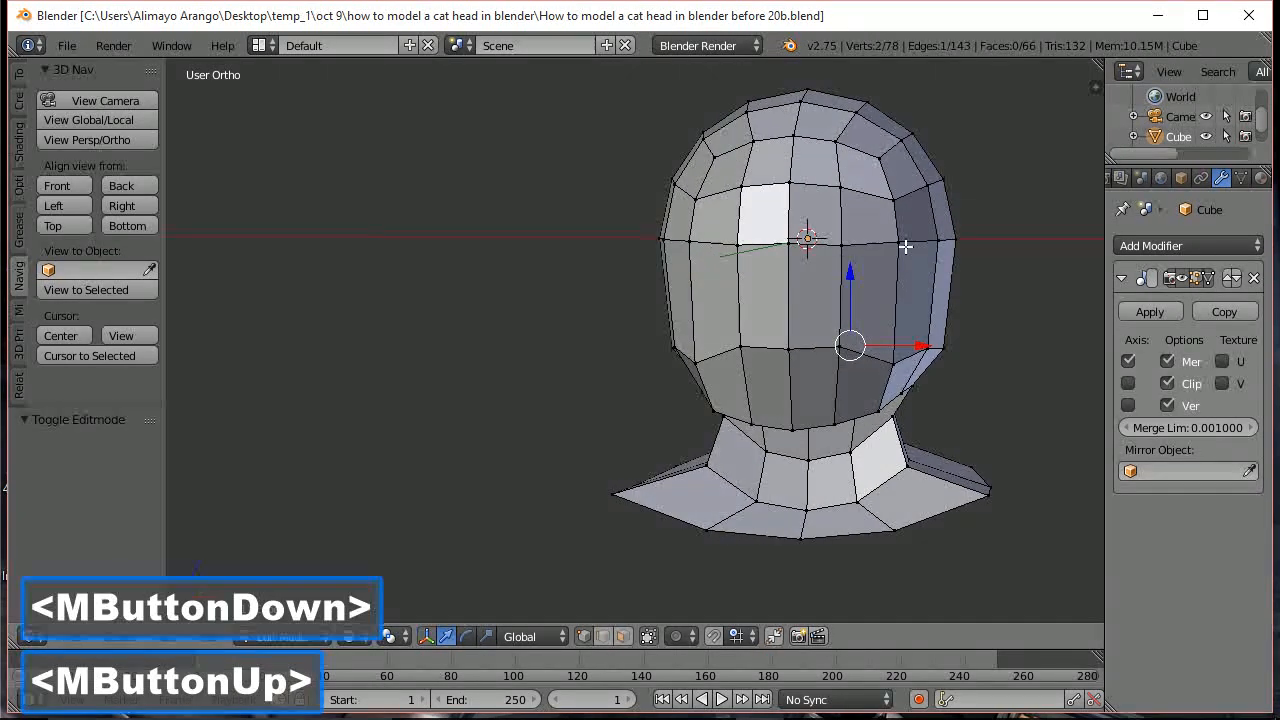
key("a")
key("alt")
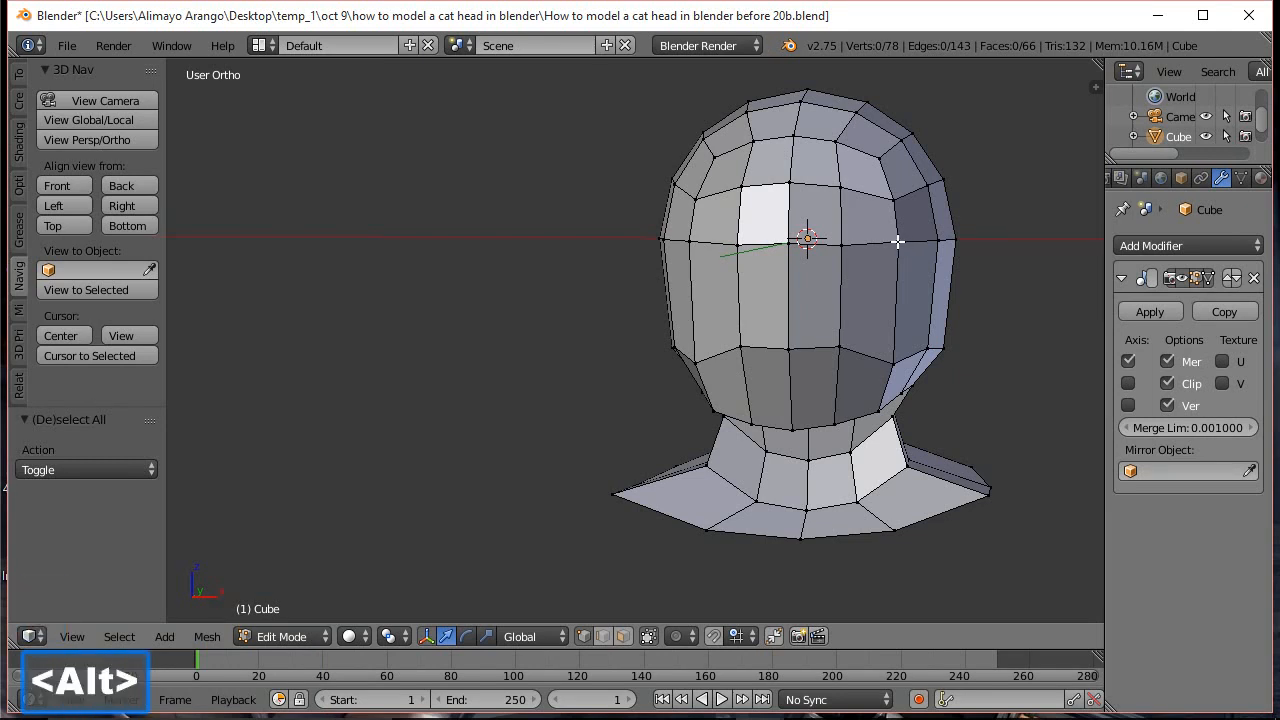
left_click(897, 242, "alt")
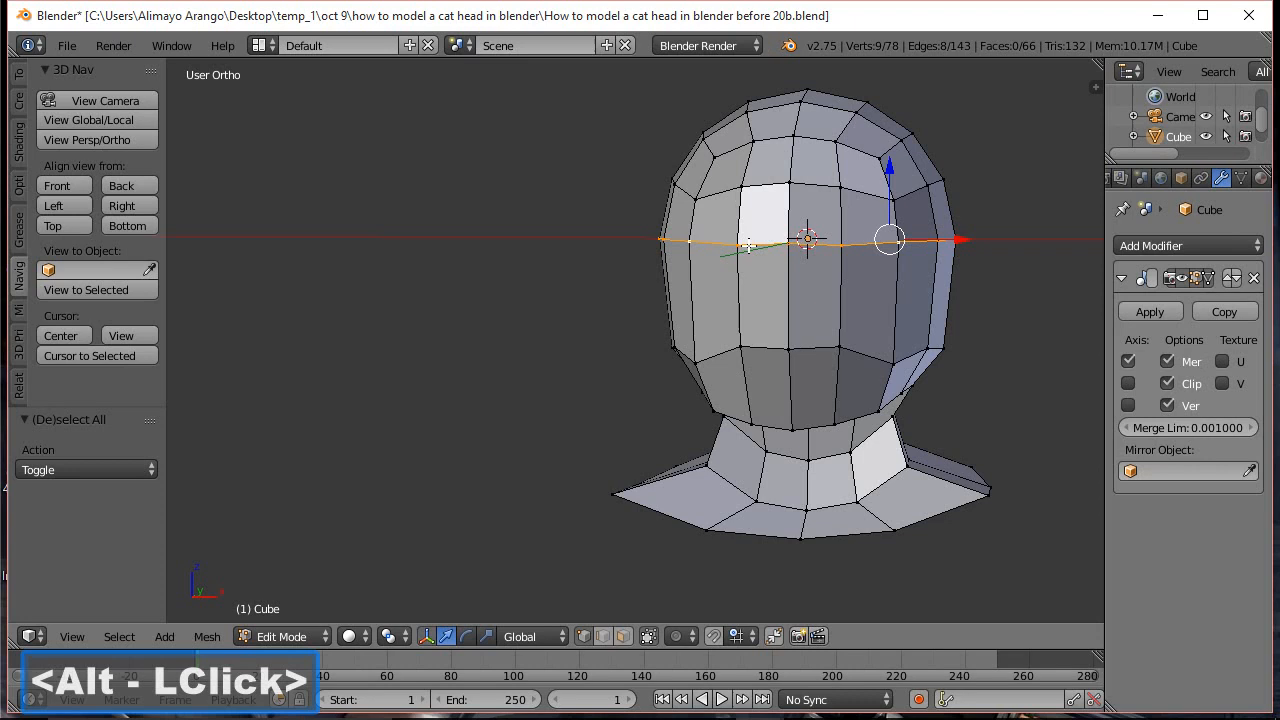
left_click_drag(896, 173, 890, 153)
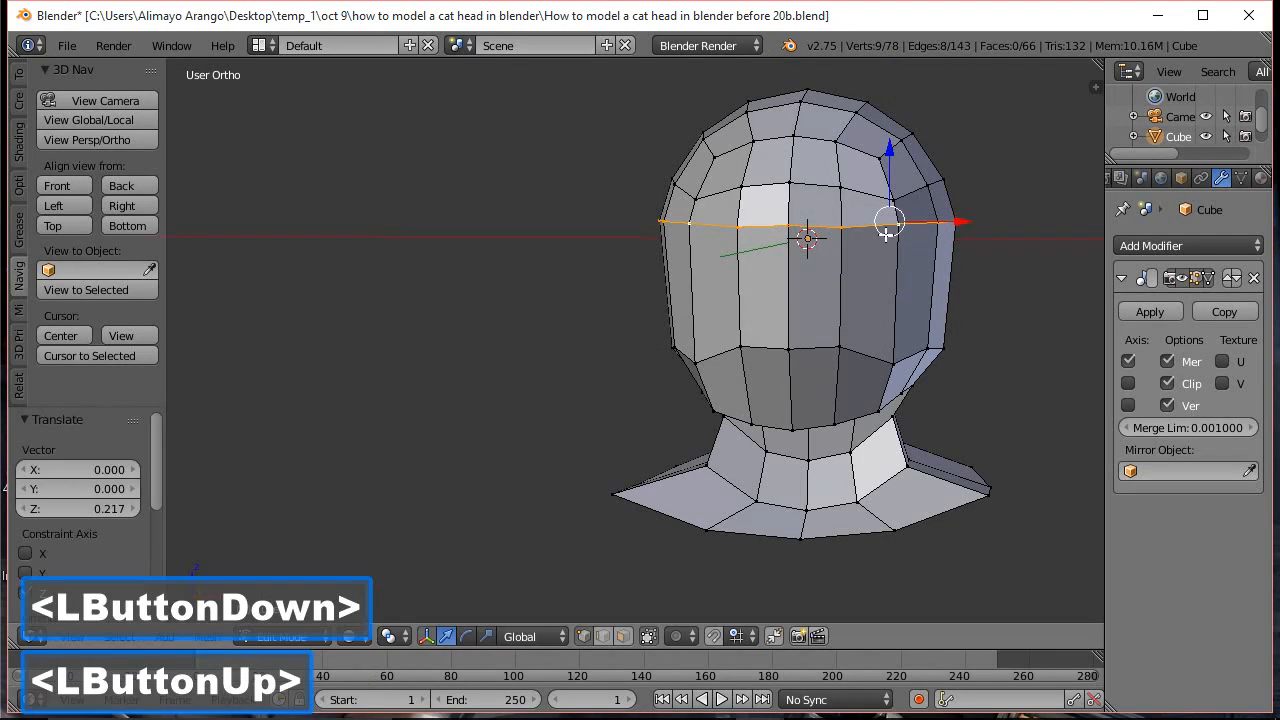
key("a")
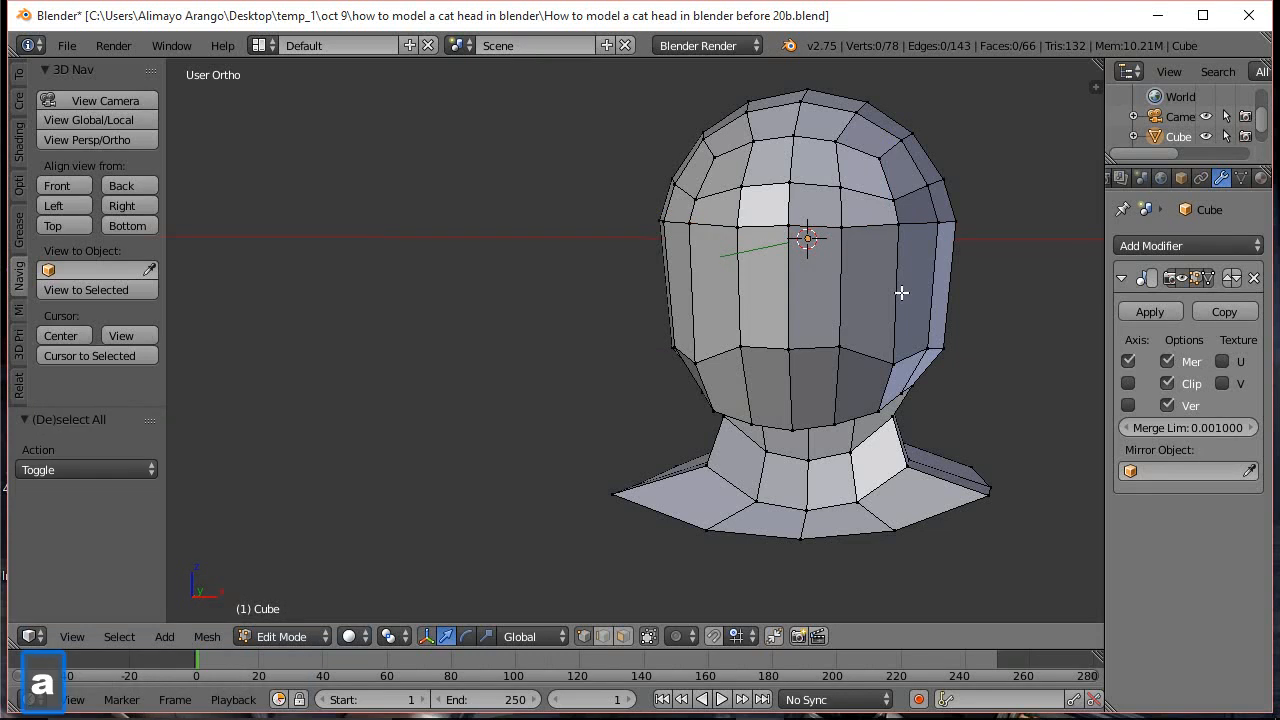
Add one horizontal loop cut through the tall band around the head, slide it down by about 0.2, save as the next version, and deselect
key("ctrl")
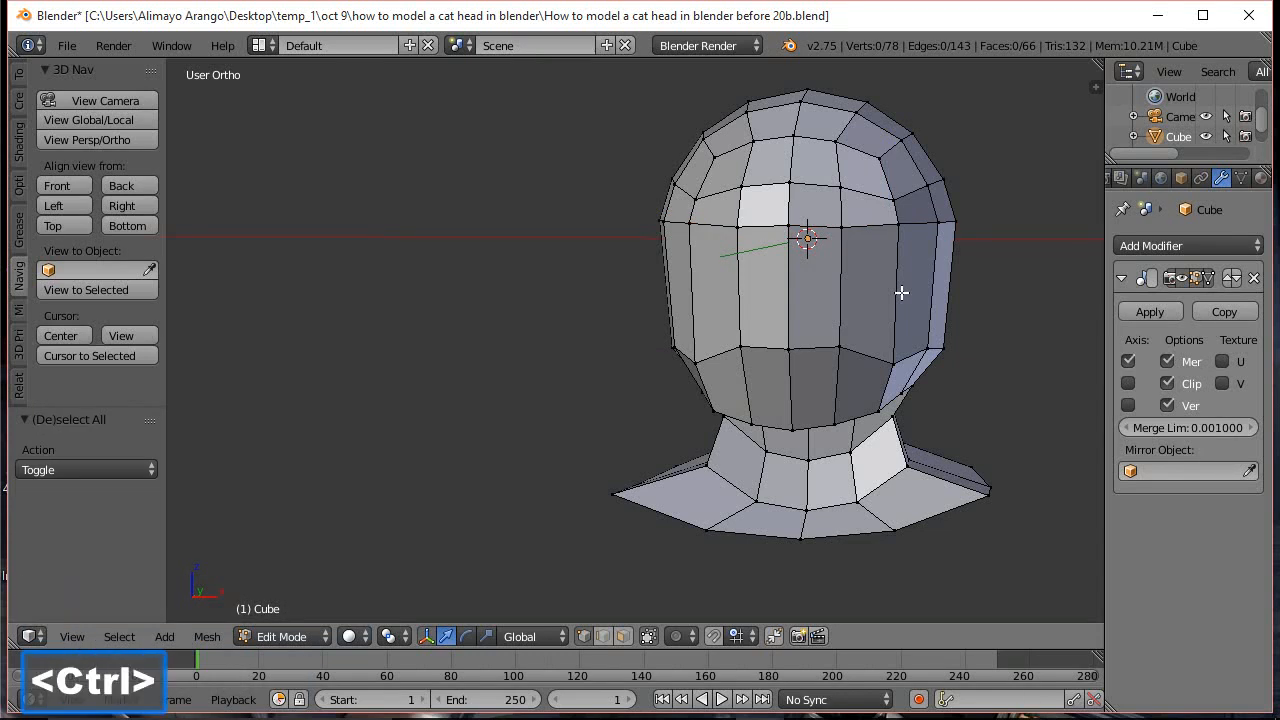
key("ctrl+r")
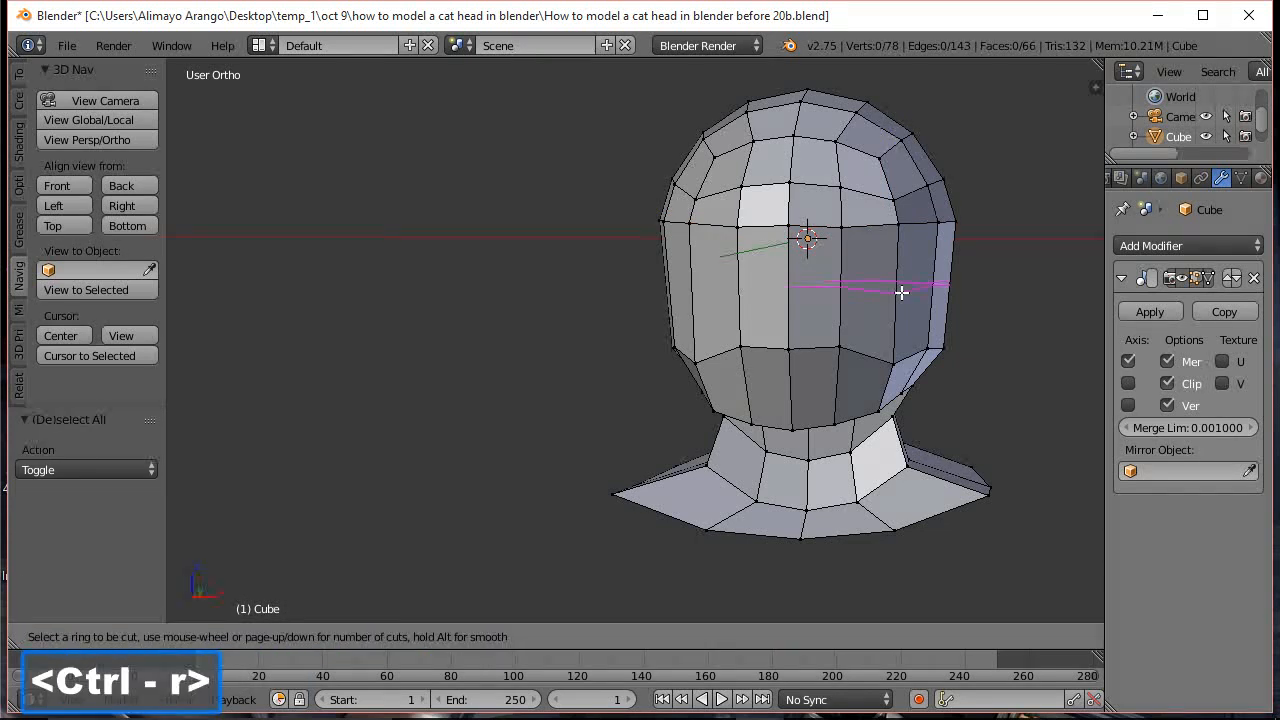
left_click(901, 292)
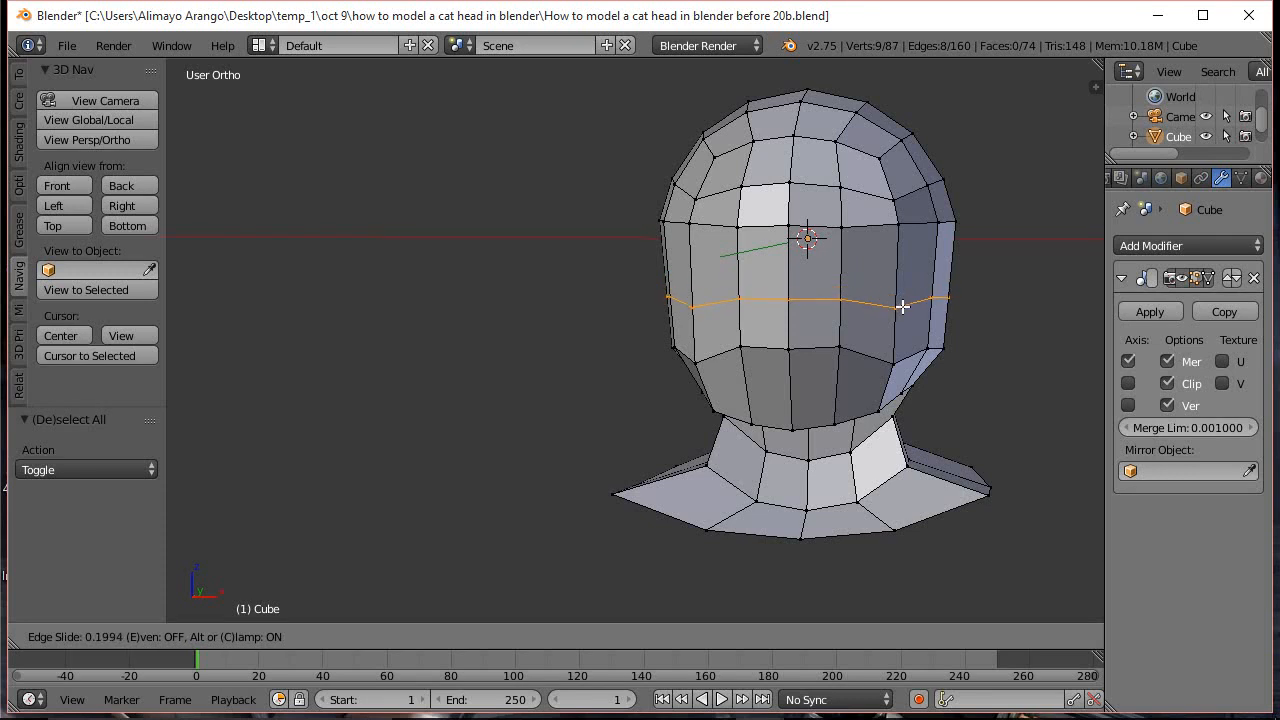
left_click(903, 306)
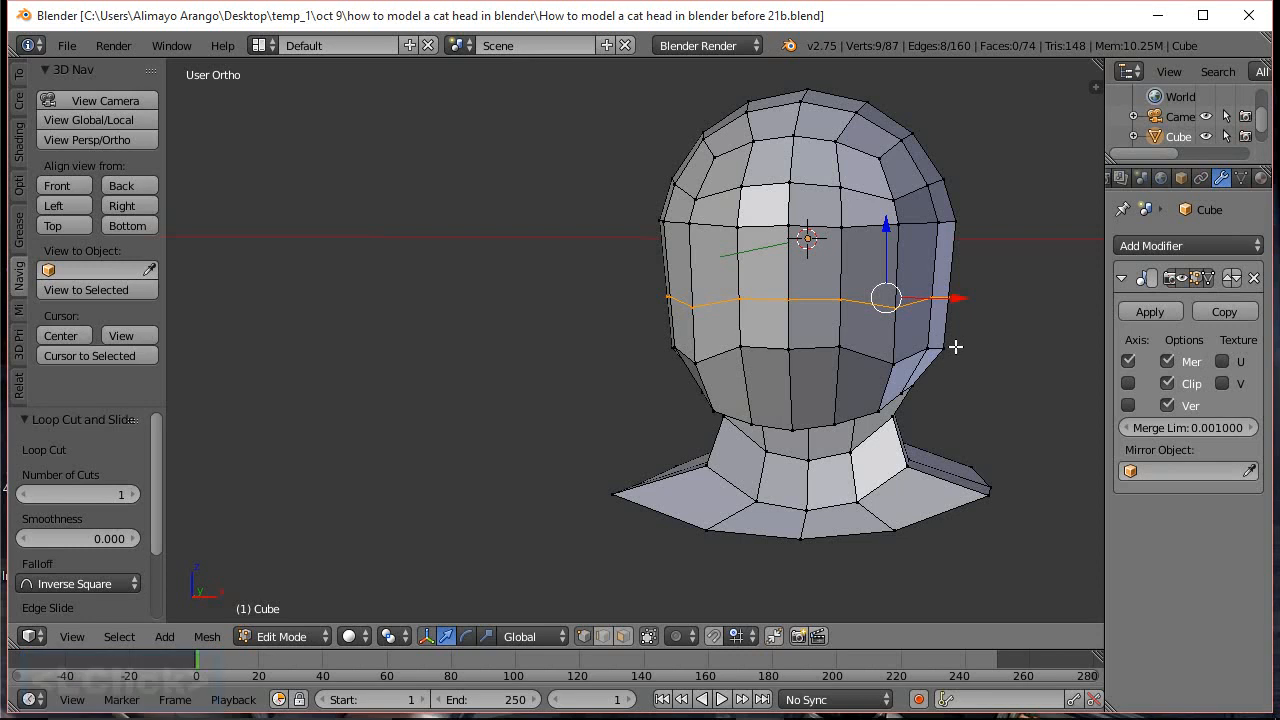
key("a")
Lower the new loop's vertex at the front corner of the face by 0.278 in Z
middle_click_drag(988, 346, 914, 352)
left_click(779, 319)
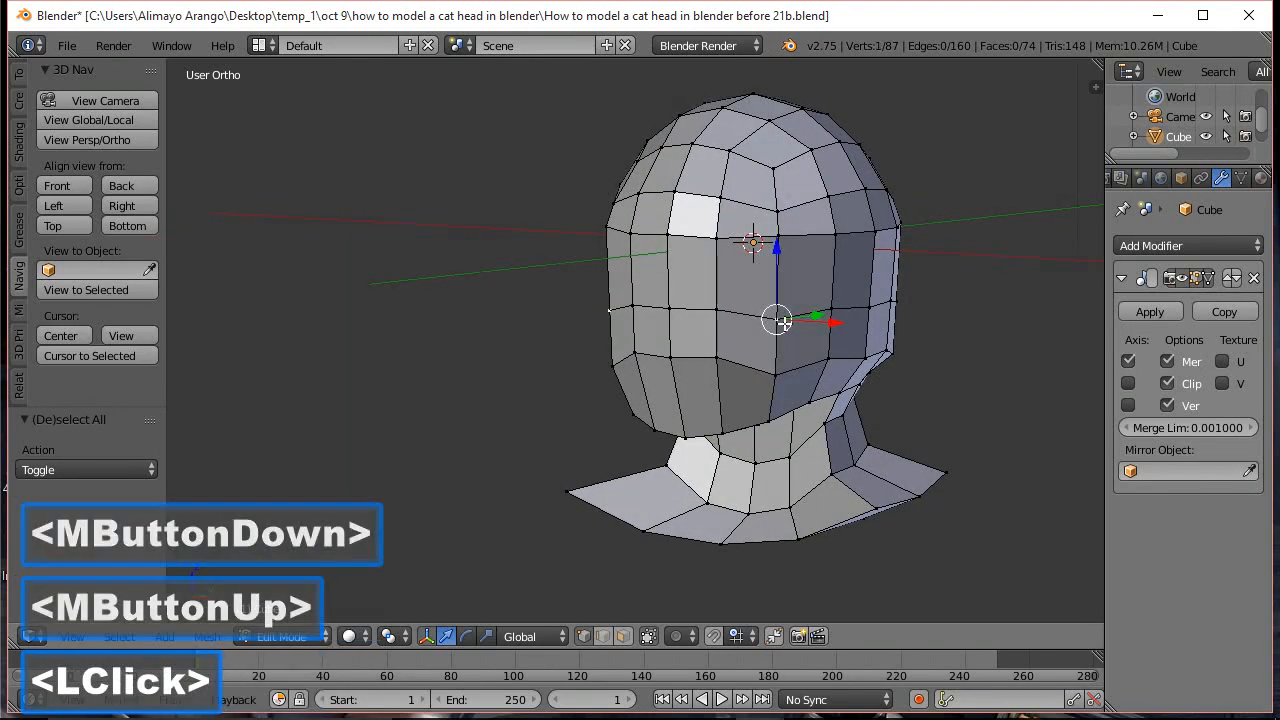
left_click_drag(778, 246, 818, 322)
Select the path of six new-loop vertices from behind the front corner to the back of the head and lower it in Z
left_click(833, 311)
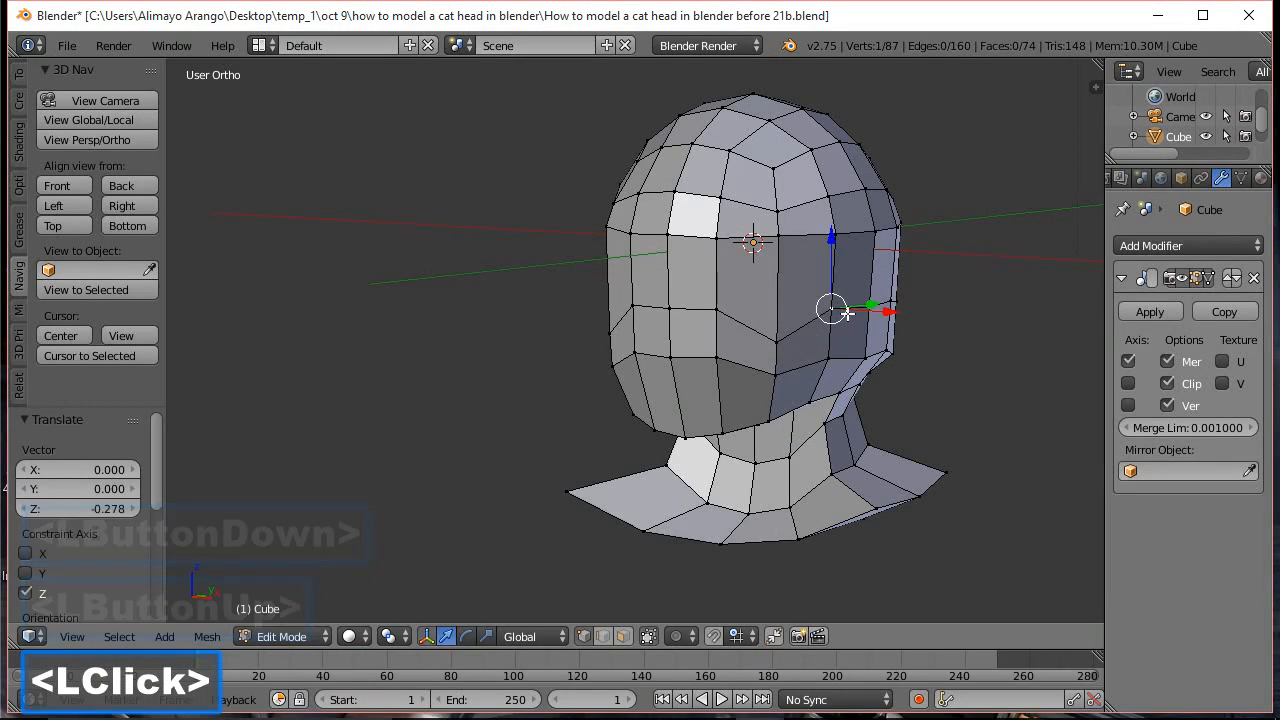
middle_click_drag(1047, 386, 796, 411)
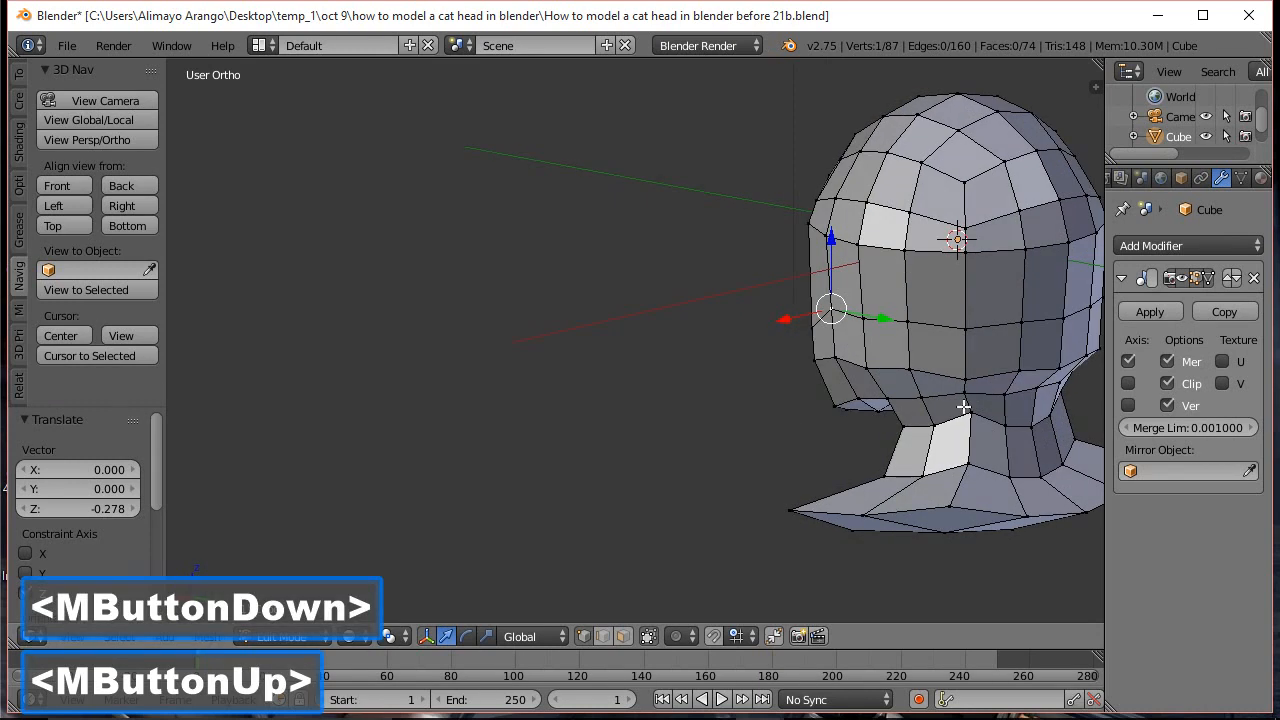
left_click(1062, 317, "ctrl")
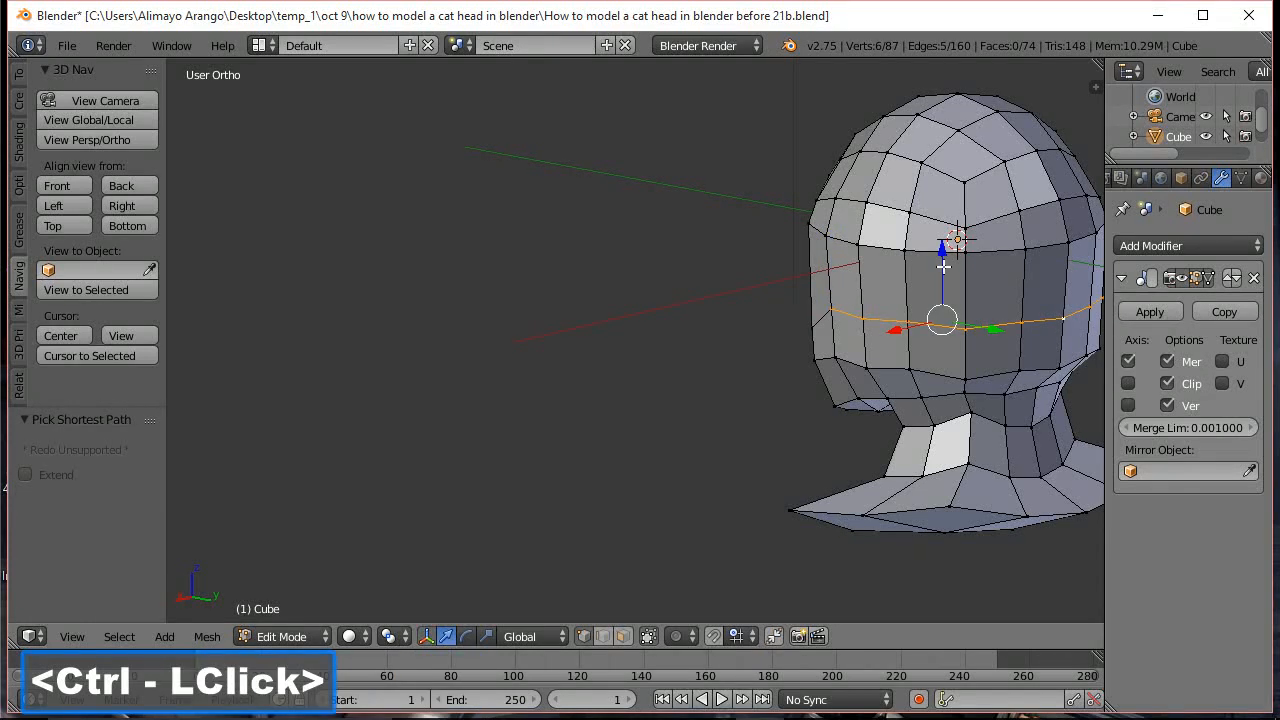
left_click_drag(941, 252, 944, 272)
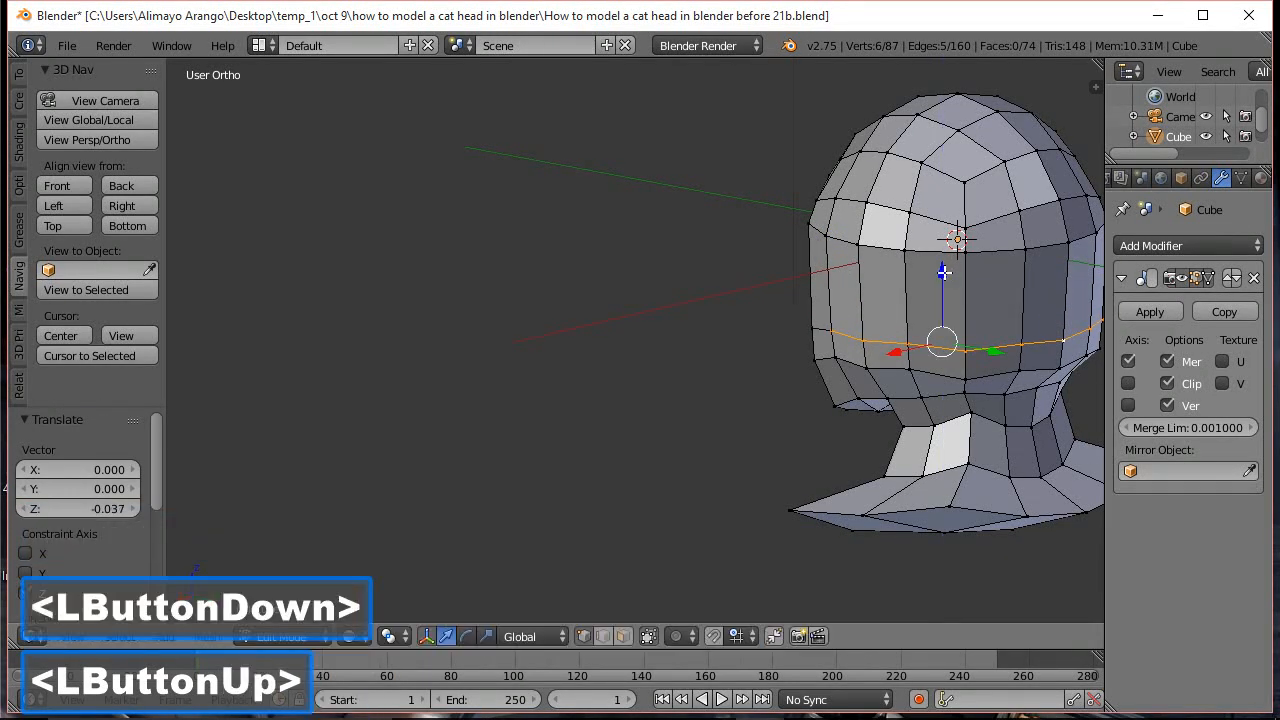
Lower the upper-loop vertex just behind the face's front corner by 0.421 in Z, save under the next version number, and deselect
middle_click_drag(680, 275, 961, 292)
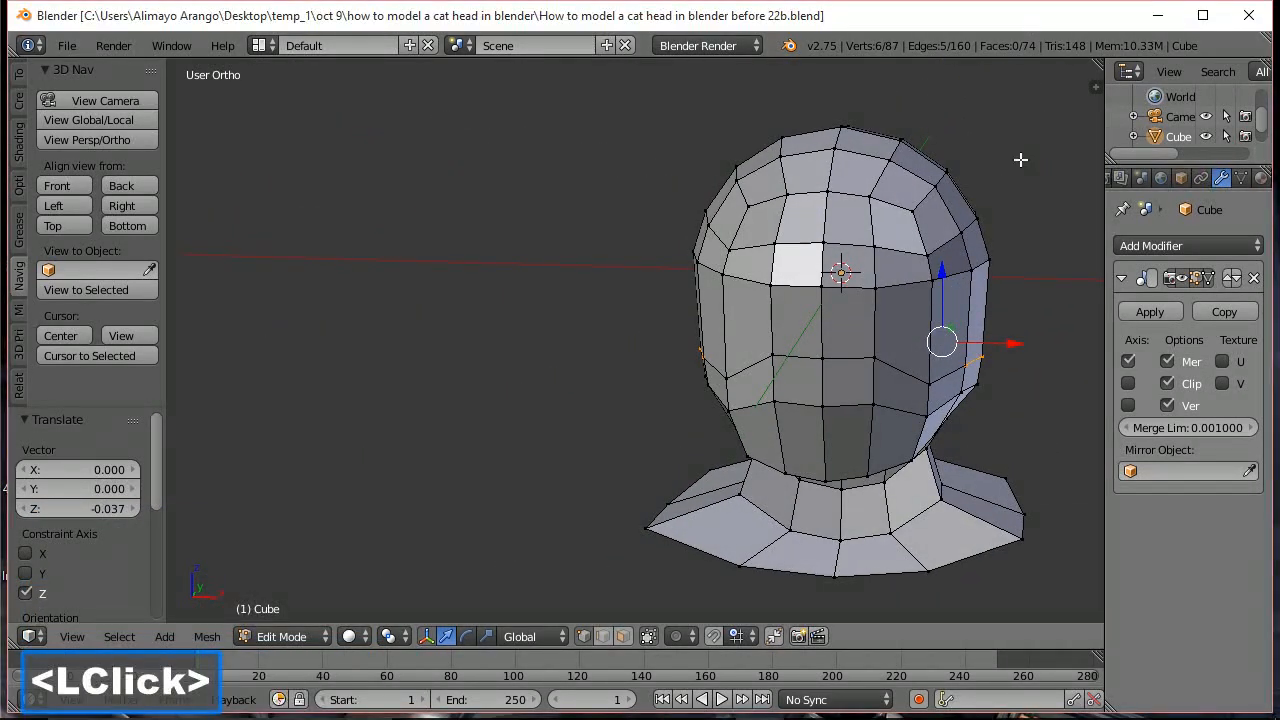
middle_click_drag(1022, 222, 700, 259, "shift")
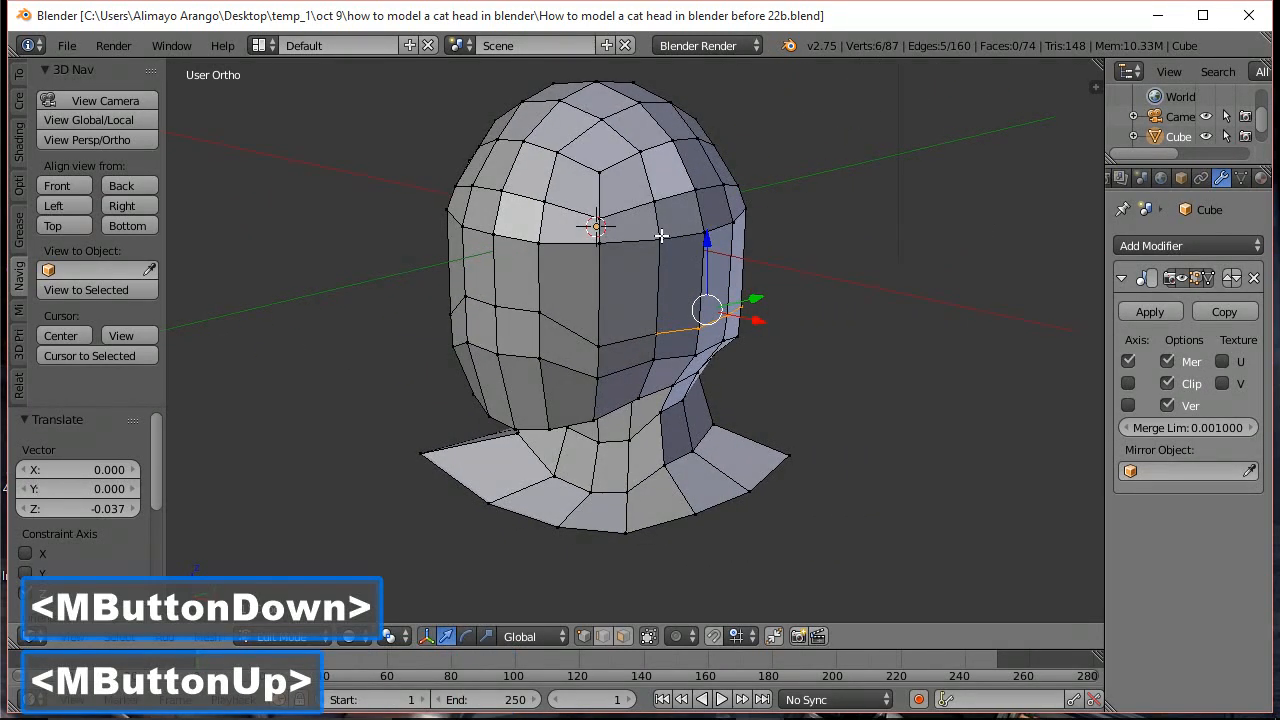
left_click(660, 238)
left_click_drag(660, 172, 657, 206)
middle_click_drag(531, 329, 651, 314)
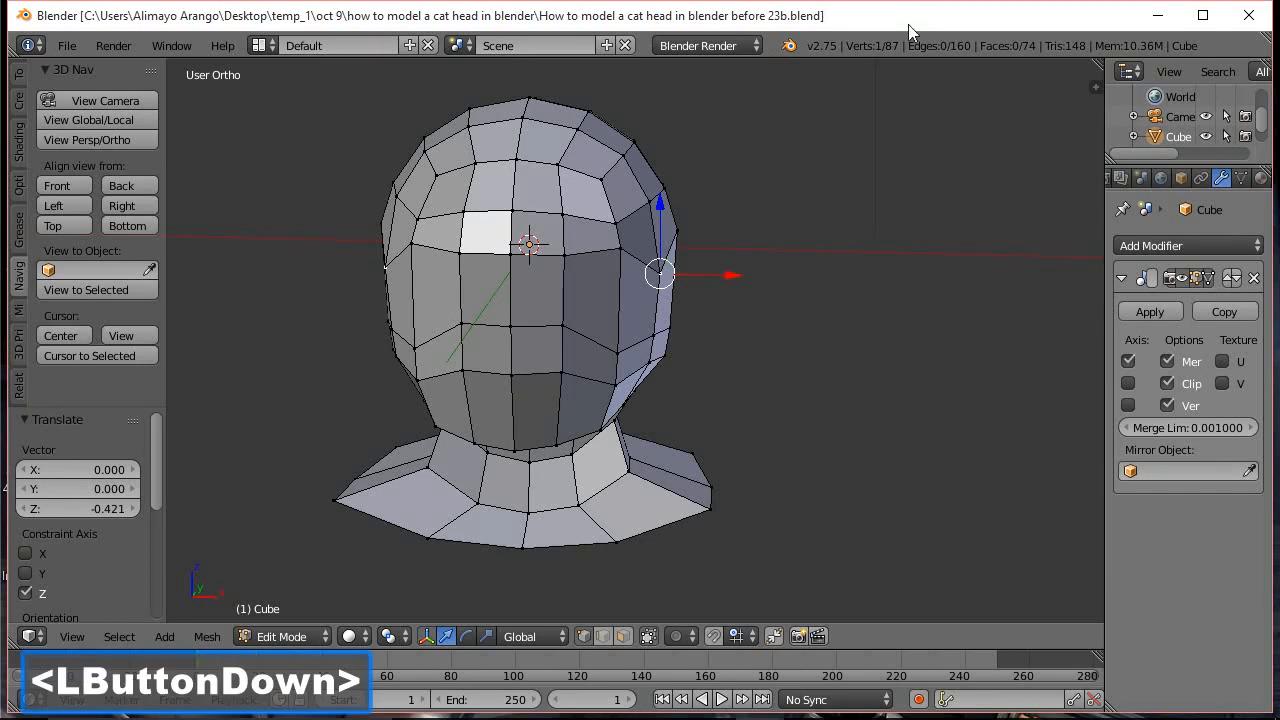
key("a")
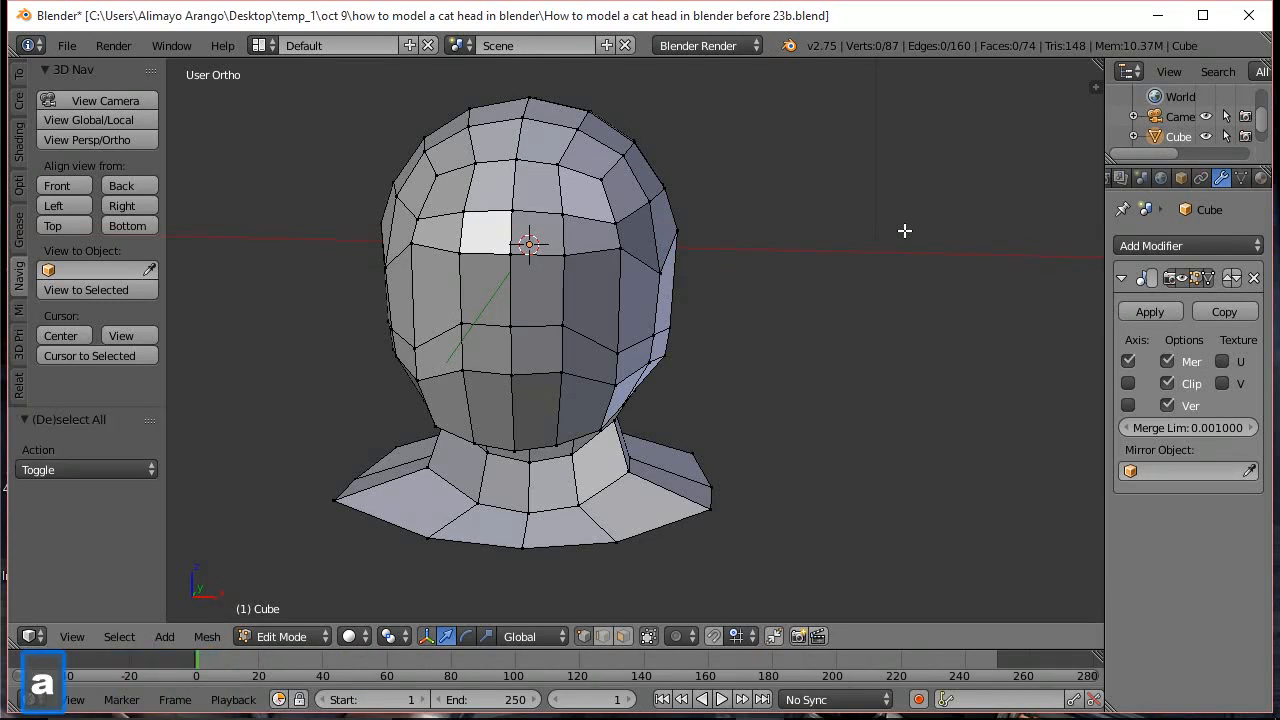
Move the lower-loop vertex at the front corner of the cheek back by 0.306 in Y
middle_click_drag(902, 231, 752, 224)
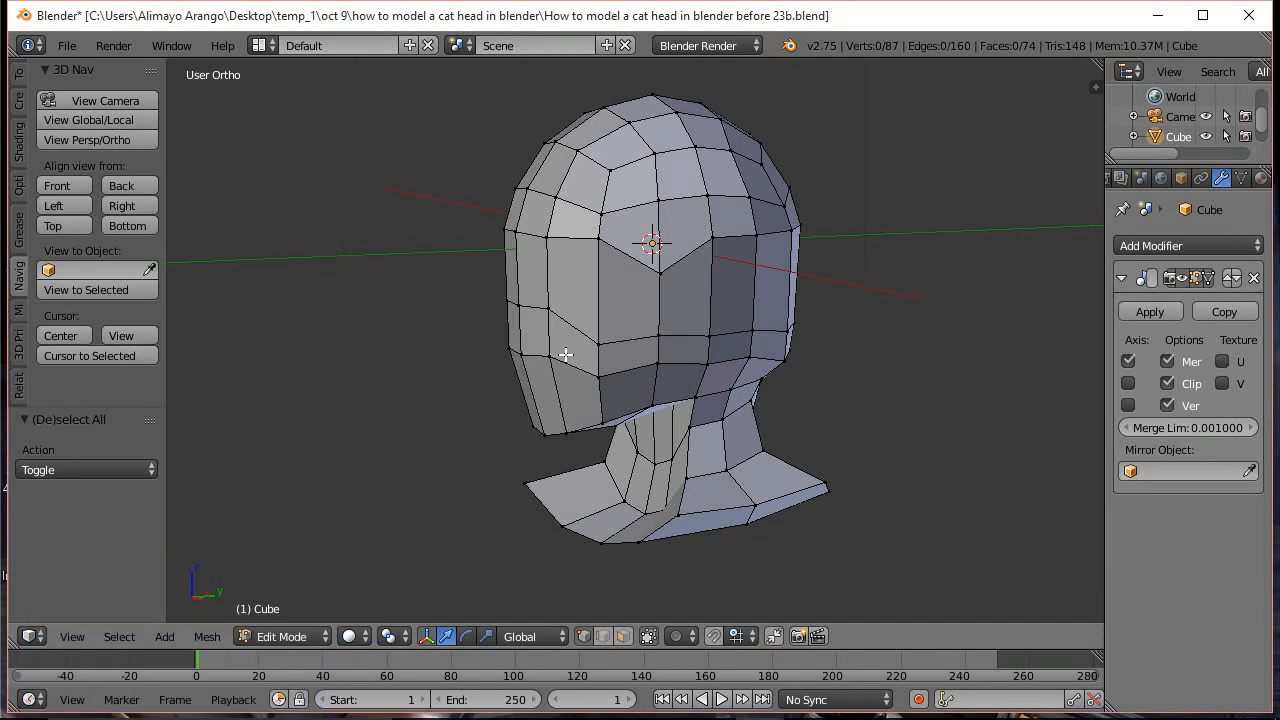
left_click(594, 378)
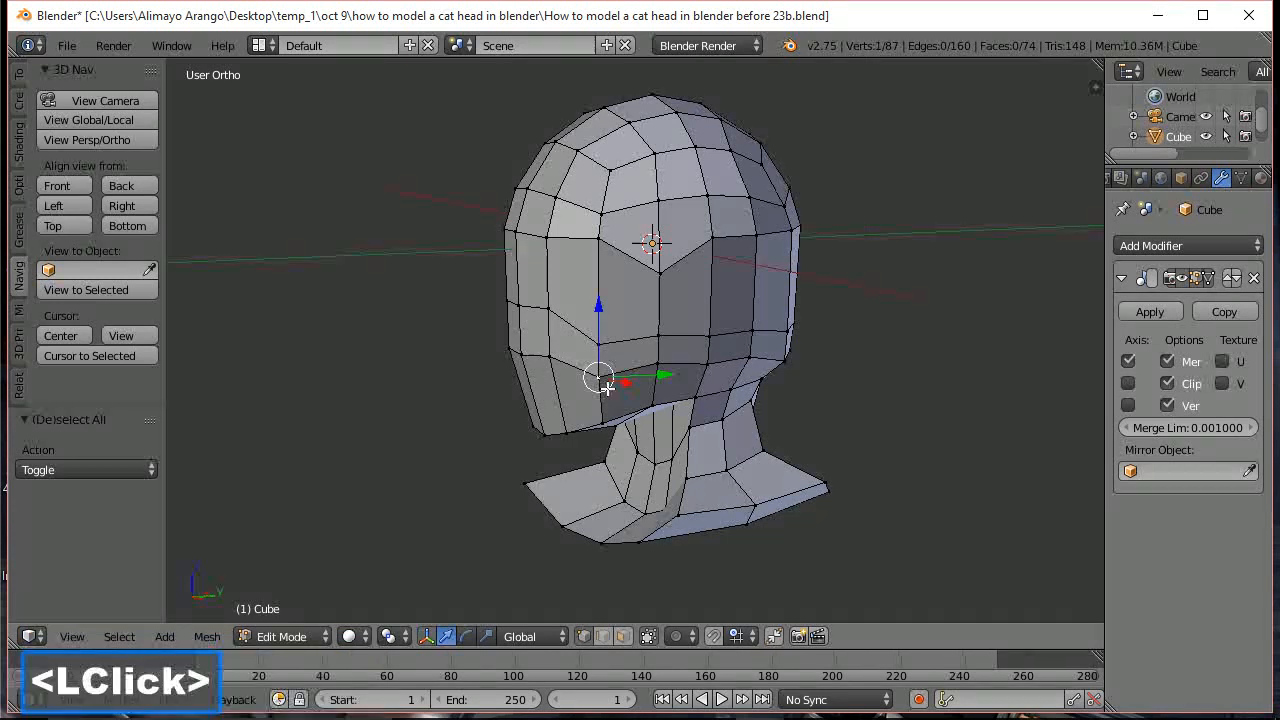
left_click_drag(666, 375, 688, 367)
Lower the adjacent vertex behind the cheek corner slightly in Z and move it back by 0.173 in Y
left_click(660, 363)
left_click_drag(661, 297, 661, 310)
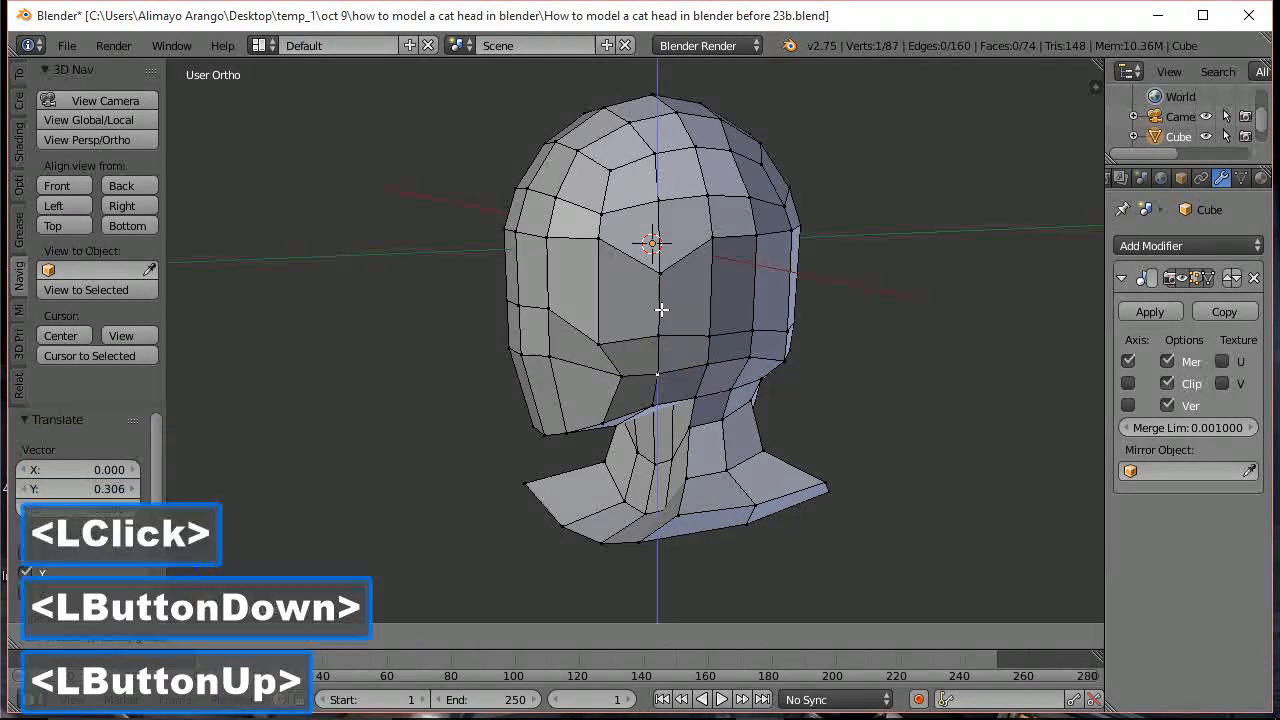
left_click_drag(713, 373, 727, 371)
Lower the two front vertices of the lower loop, at the centre line and beside it, by 0.205 in Z, and deselect
middle_click_drag(548, 371, 604, 366)
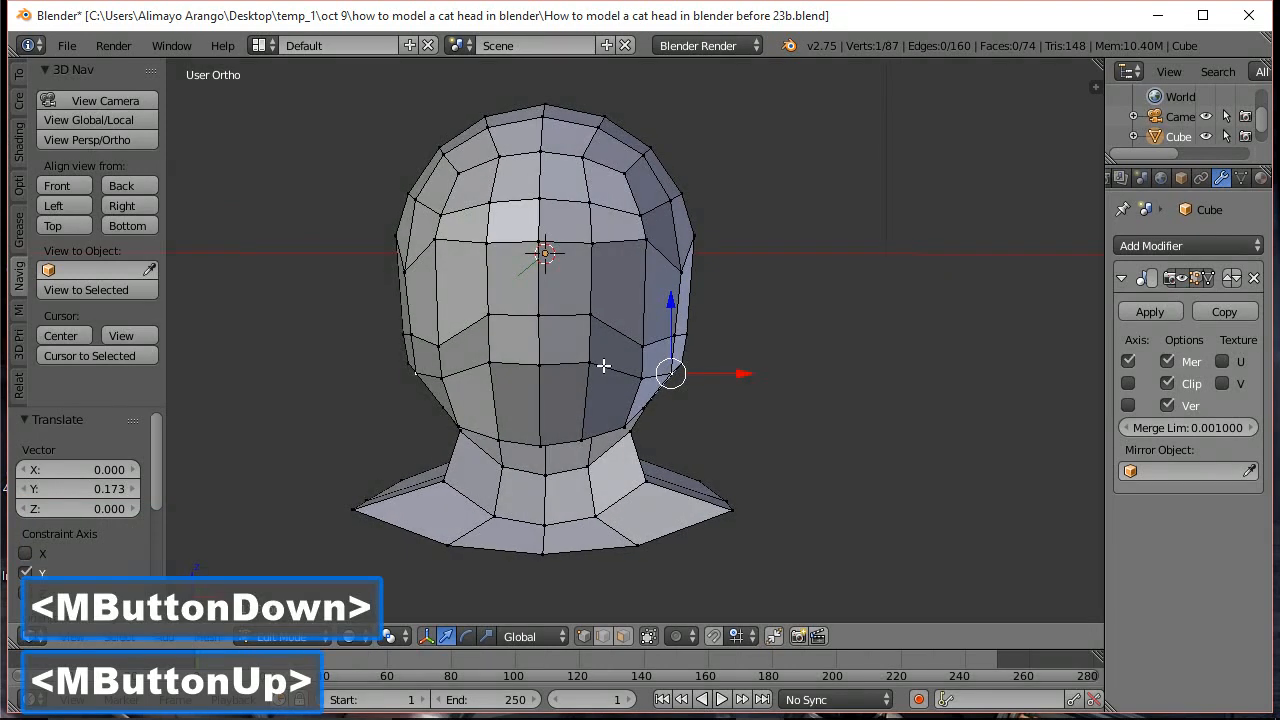
left_click(592, 363)
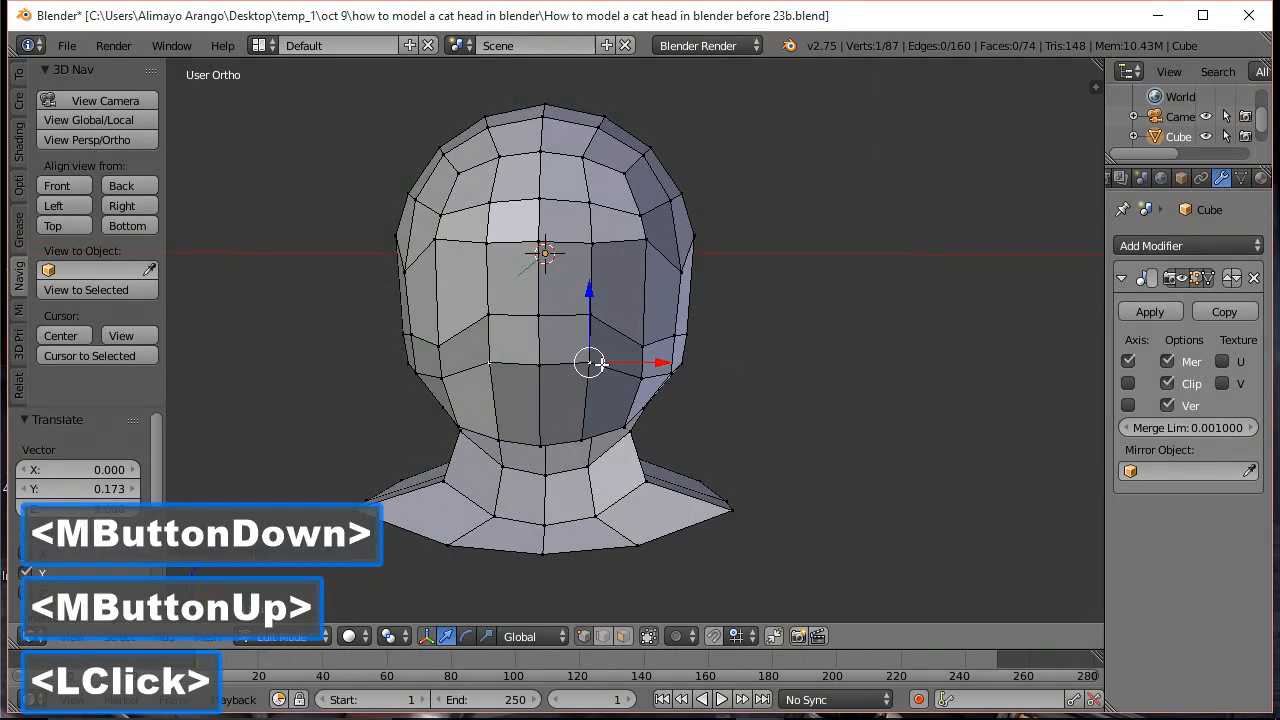
left_click(542, 368, "shift")
left_click_drag(565, 291, 568, 308)
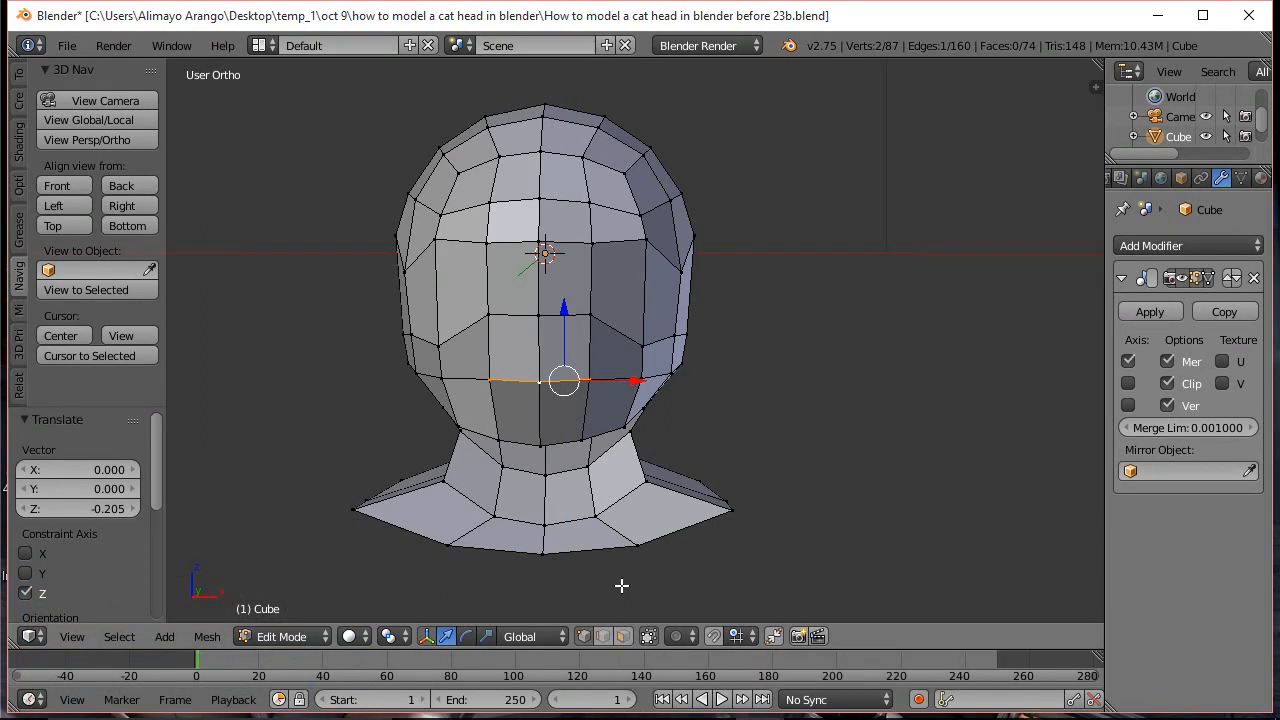
key("a")
Switch to face selection and circle-select the four muzzle faces at the lower front of the face
left_click(626, 637)
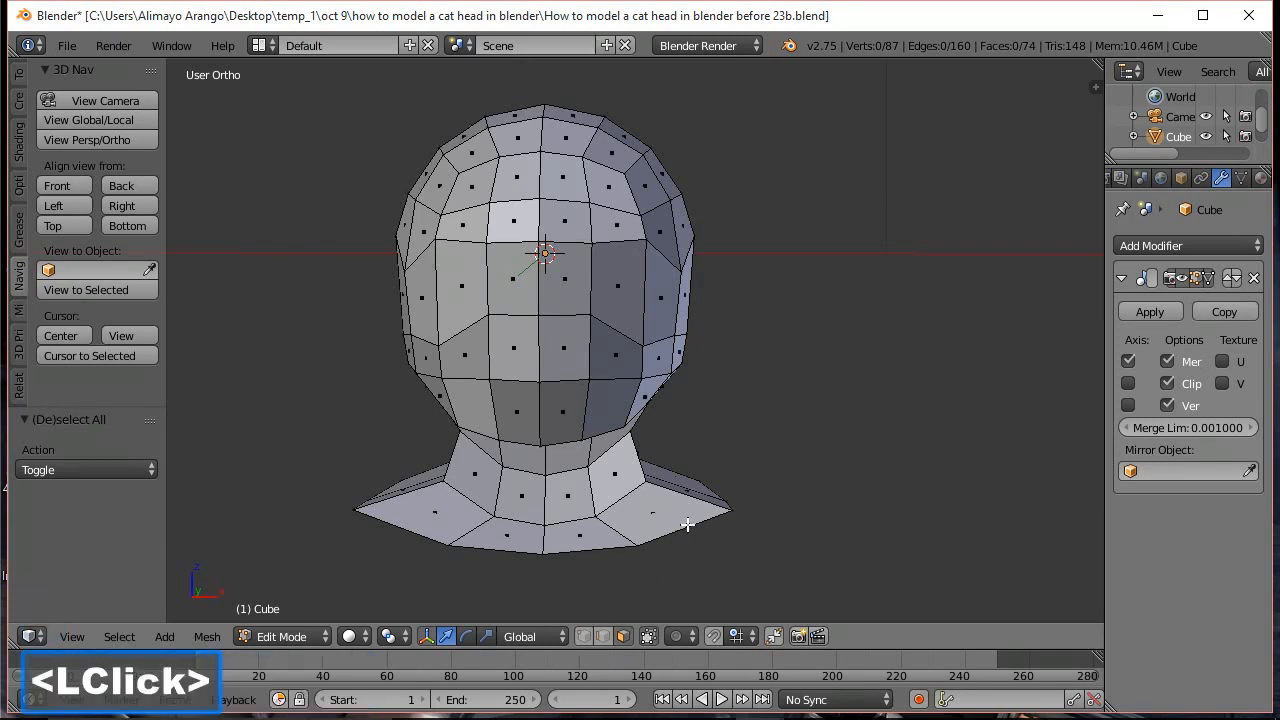
key("c")
left_click(577, 381)
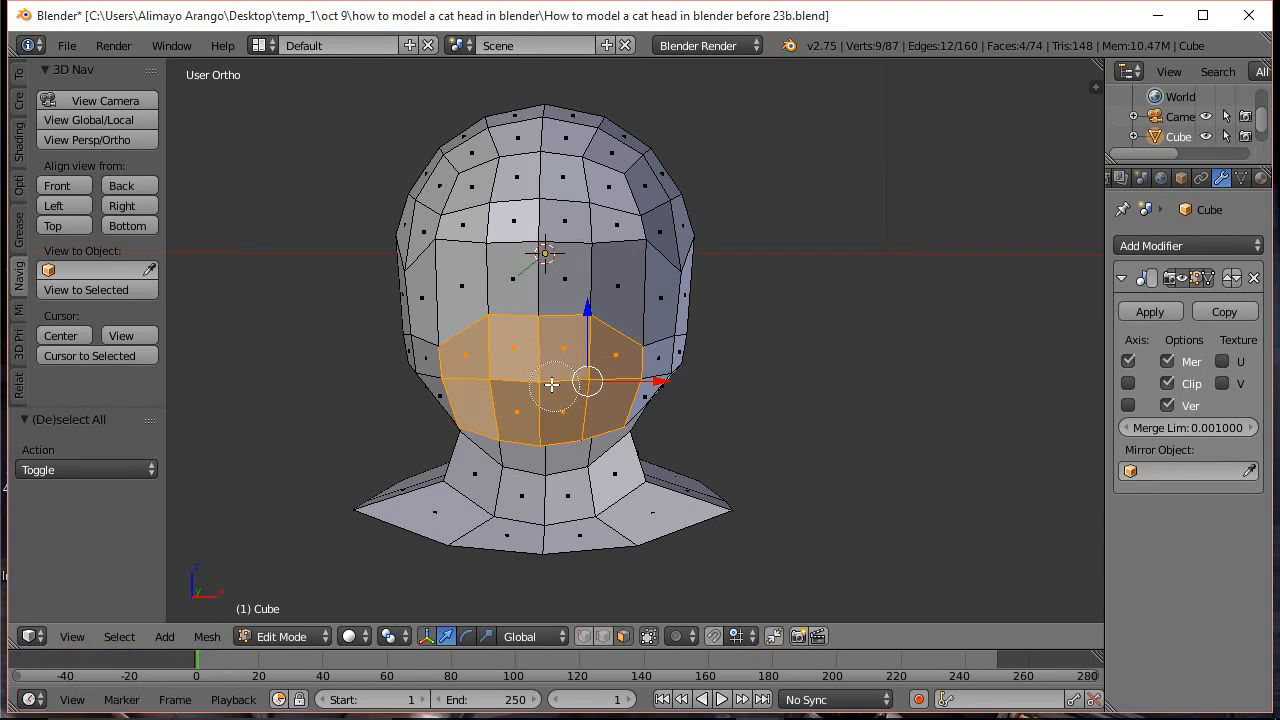
right_click(557, 390)
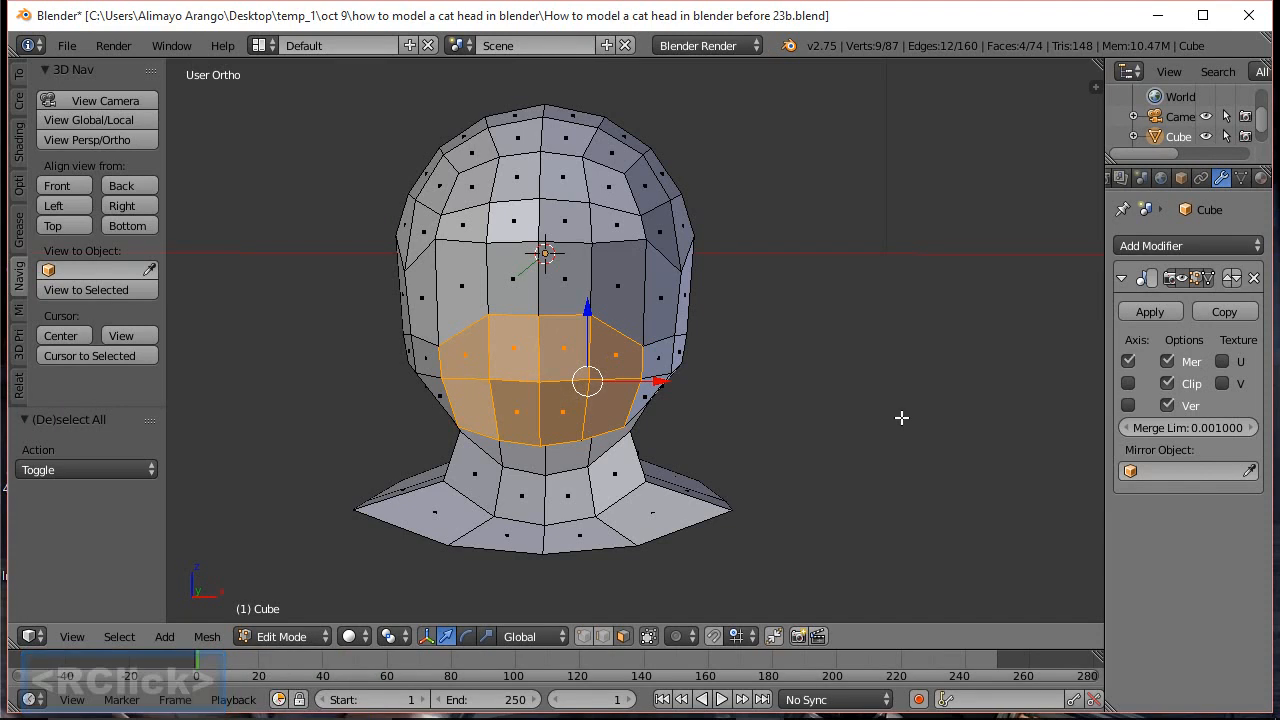
Extrude the four muzzle faces in place, scale them down into a narrow strip, and move them along X to the centre line
key("e")
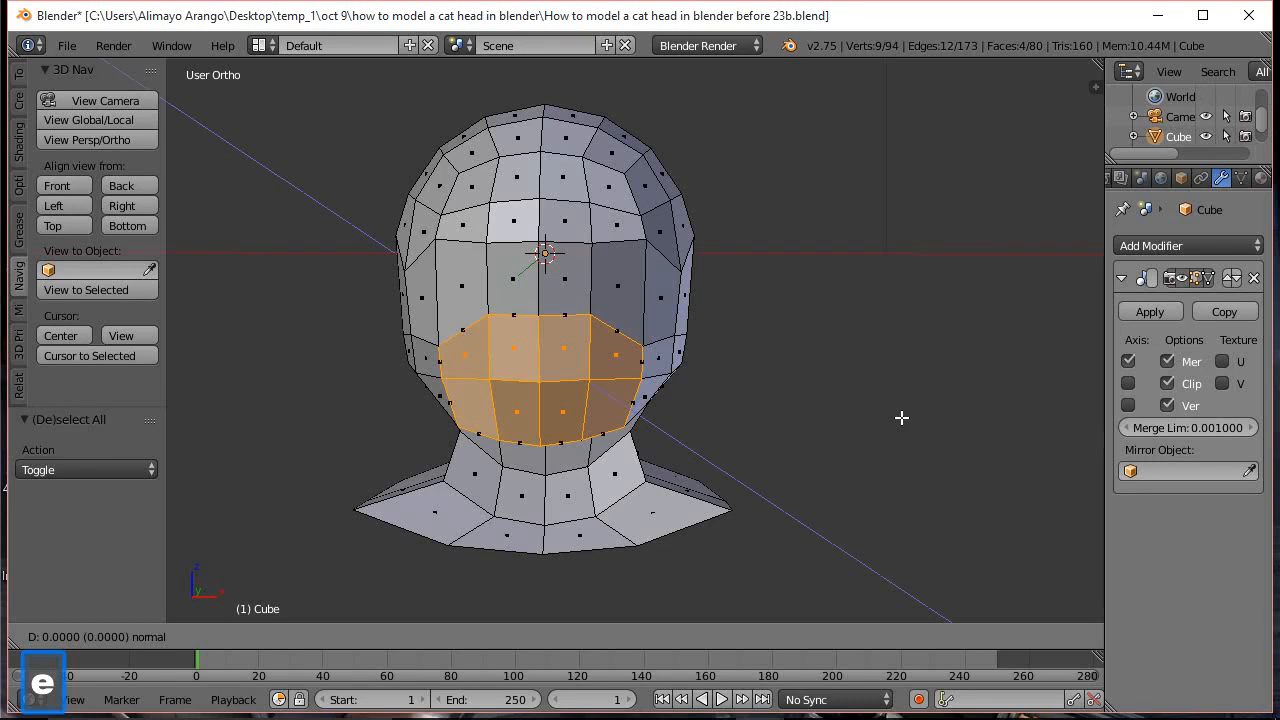
left_click(901, 417)
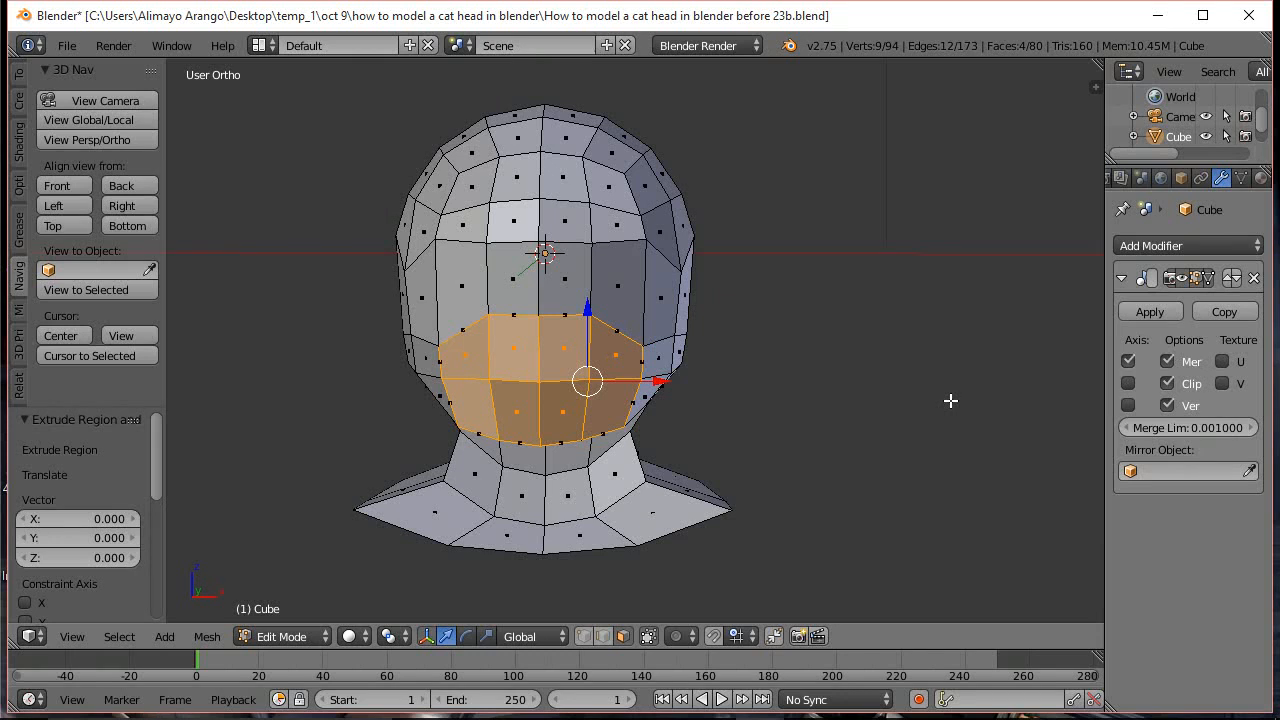
key("s")
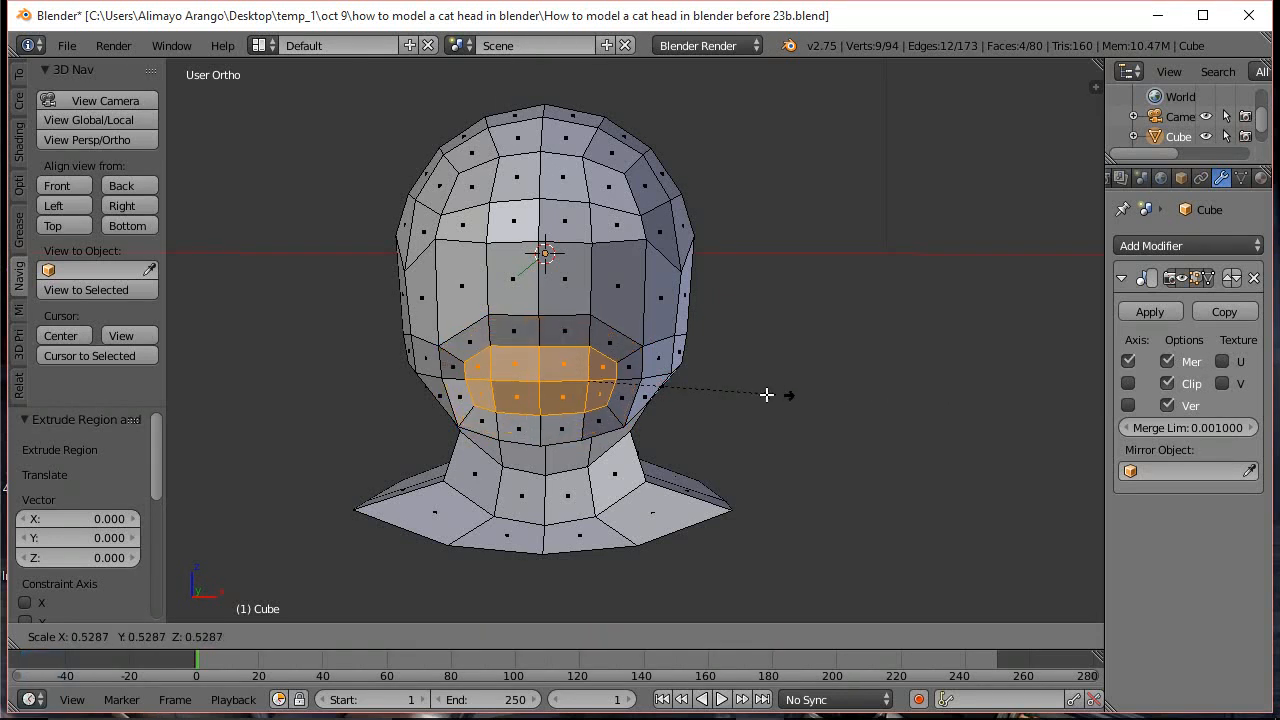
left_click(662, 401)
left_click_drag(653, 381, 636, 381)
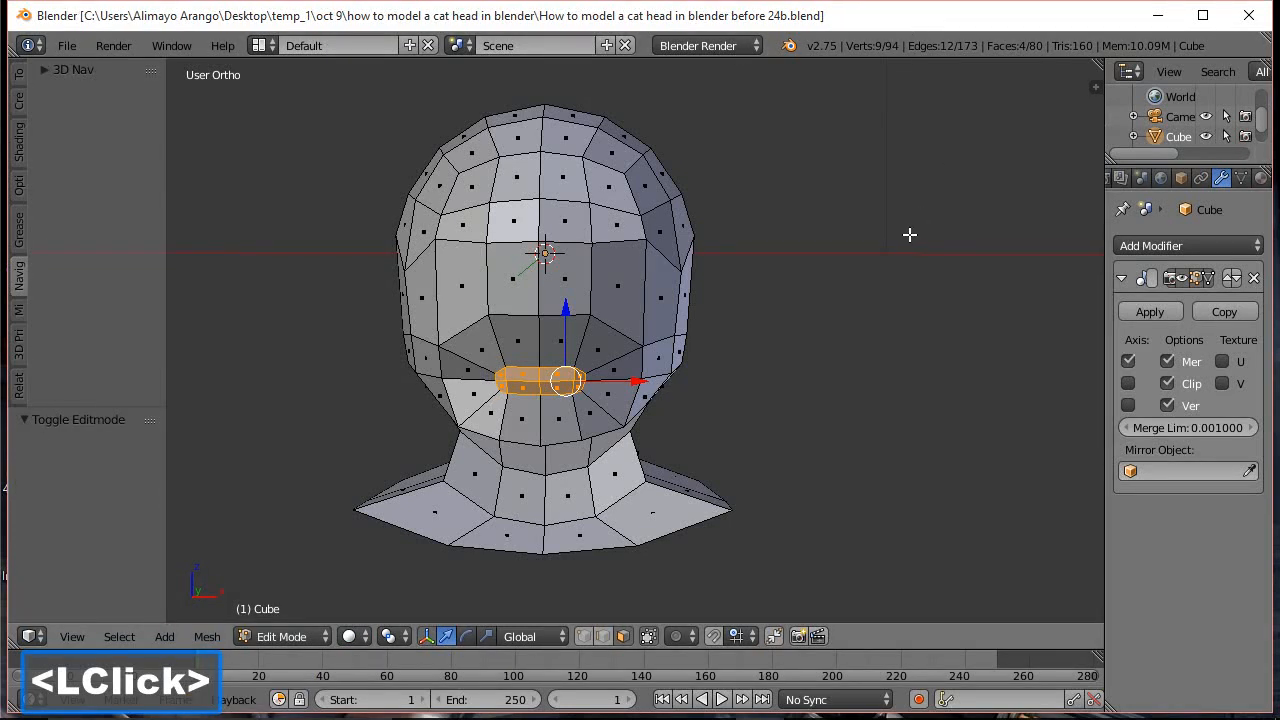
Pull the small muzzle faces forward by 0.697 along negative Y to form the snout
middle_click_drag(909, 234, 776, 271)
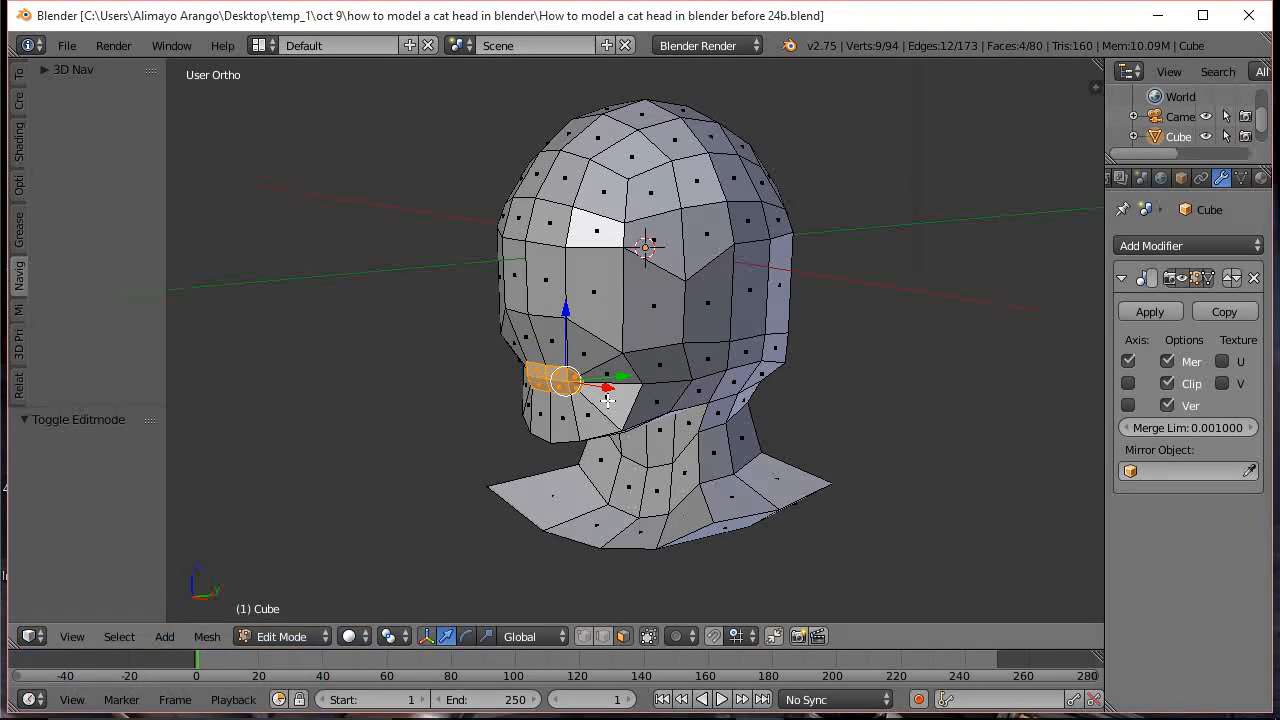
middle_click_drag(837, 401, 802, 406)
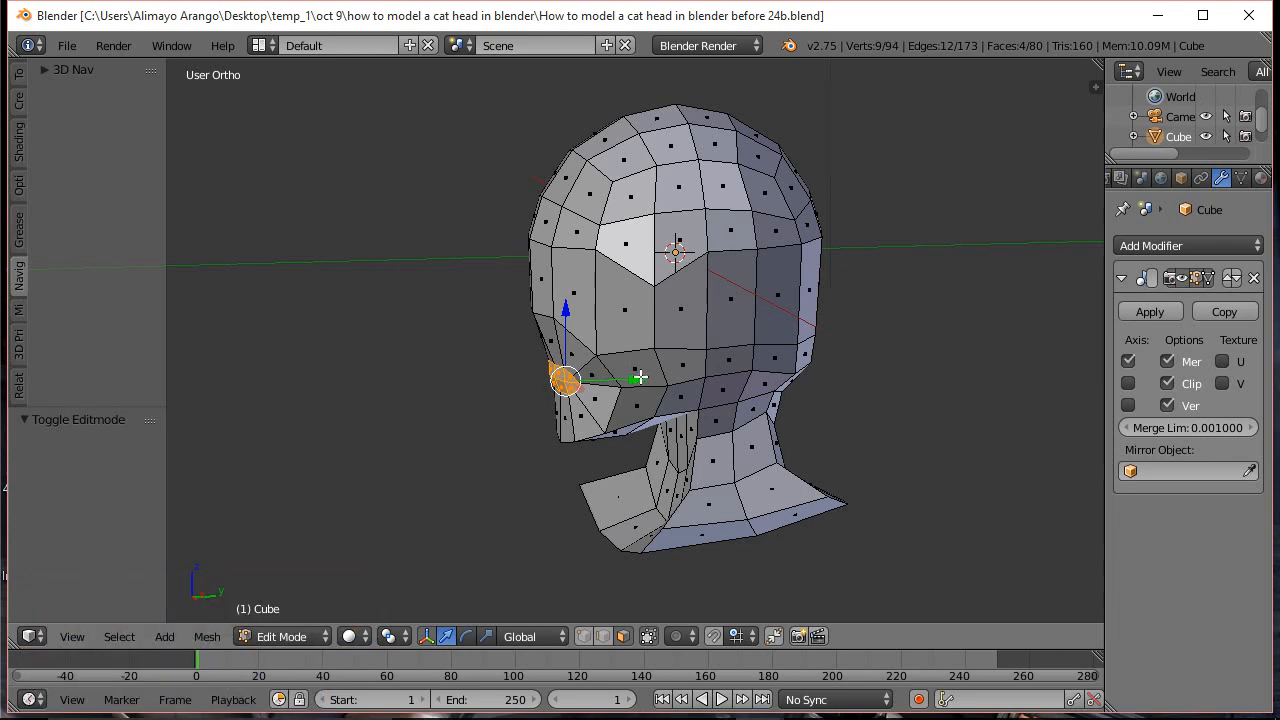
left_click_drag(640, 378, 584, 397)
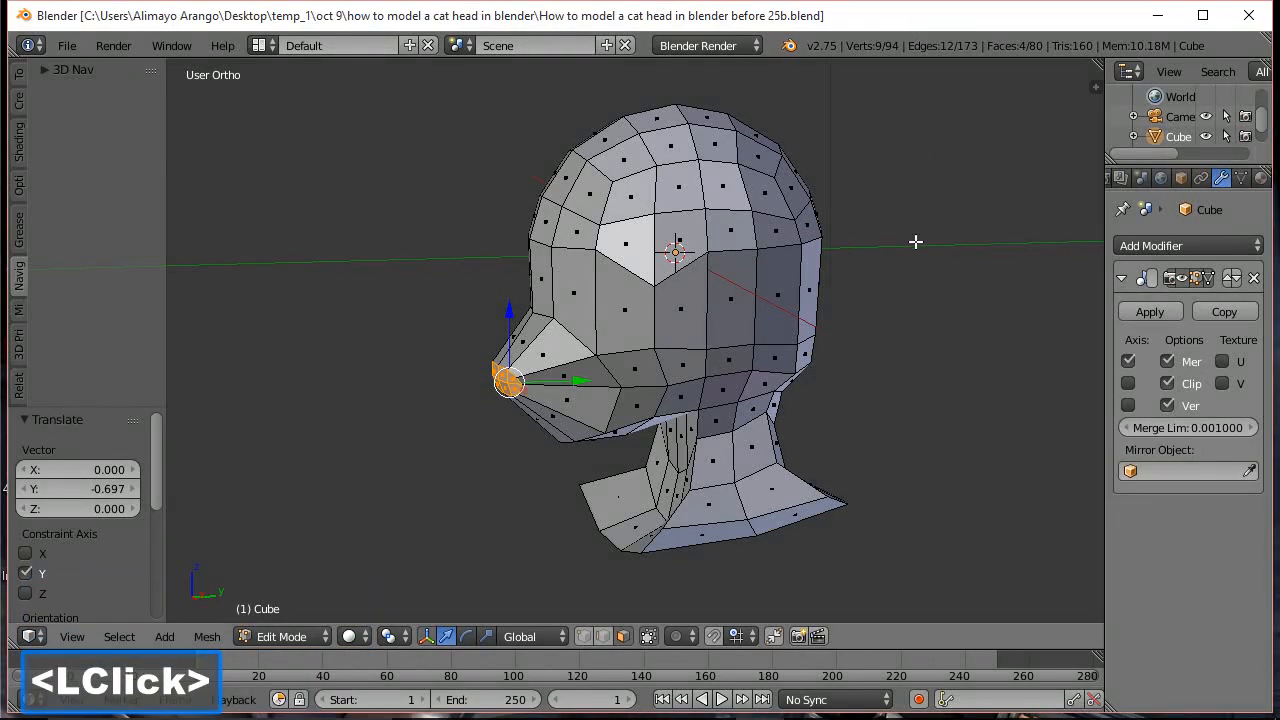
Switch to vertex selection at the snout's outer end and save the file as version 26b
scroll(646, 372, "up", 3)
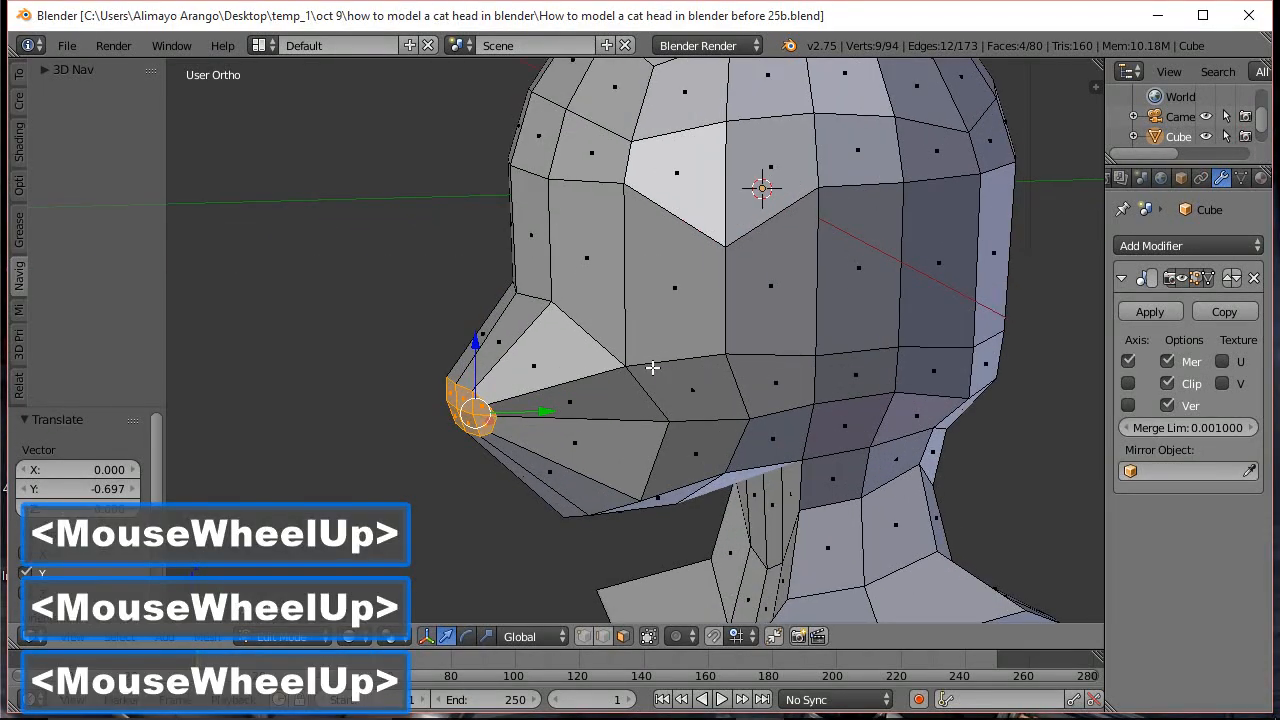
middle_click_drag(652, 368, 698, 360)
left_click(585, 636)
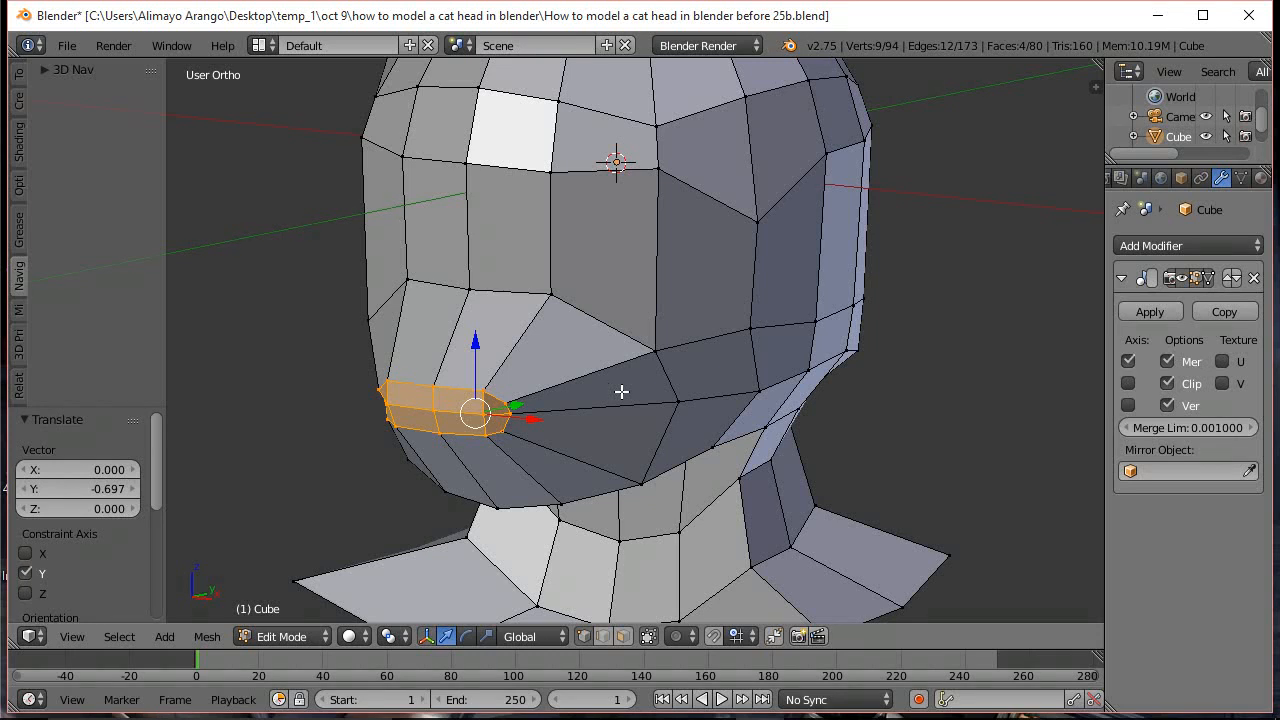
scroll(621, 391, "up", 5)
middle_click_drag(640, 451, 700, 286, "shift")
scroll(700, 288, "up", 2)
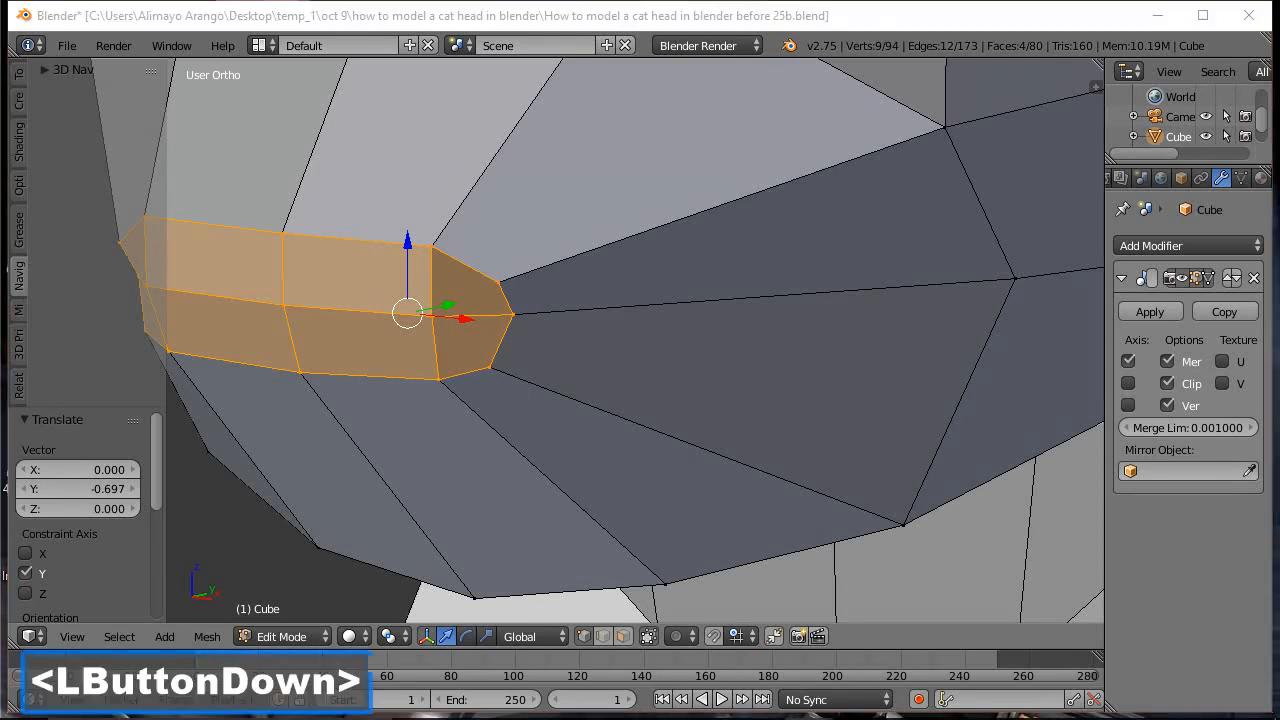
left_click(720, 445)
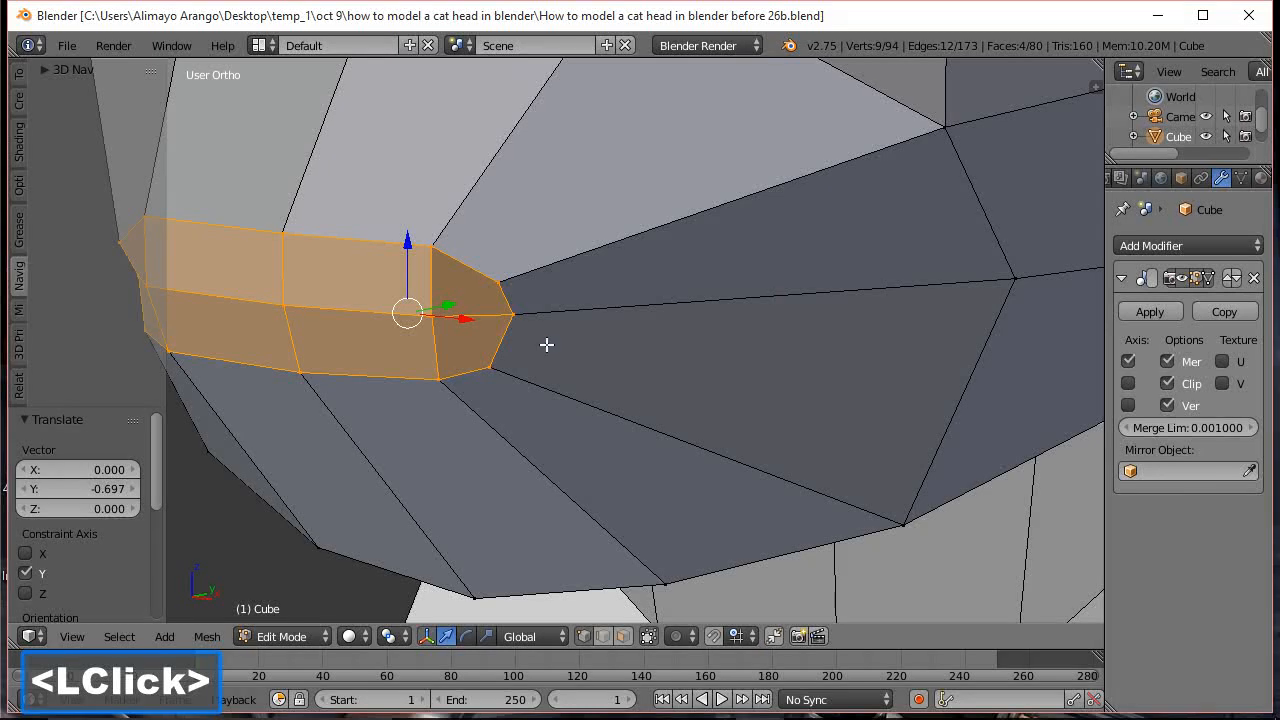
Select the three vertices on the outer edge of the narrow snout strip and move them back by 0.988 along Y
left_click(500, 280)
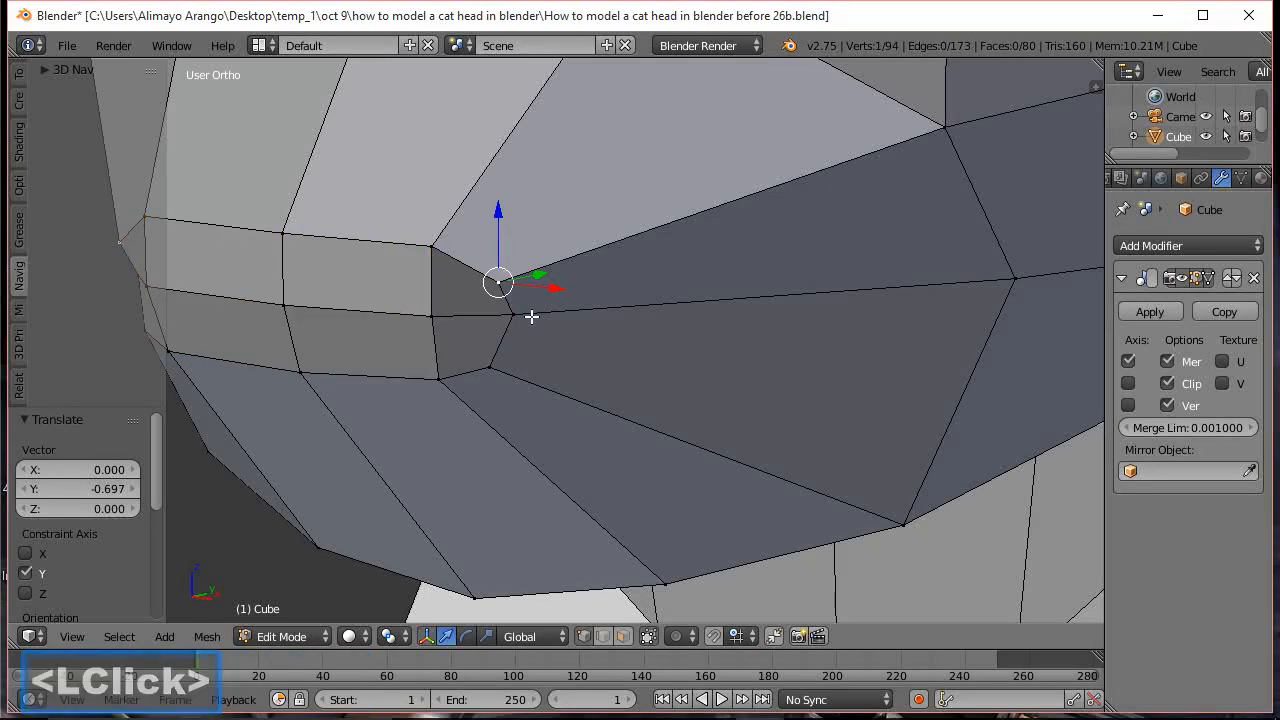
left_click(518, 318, "shift")
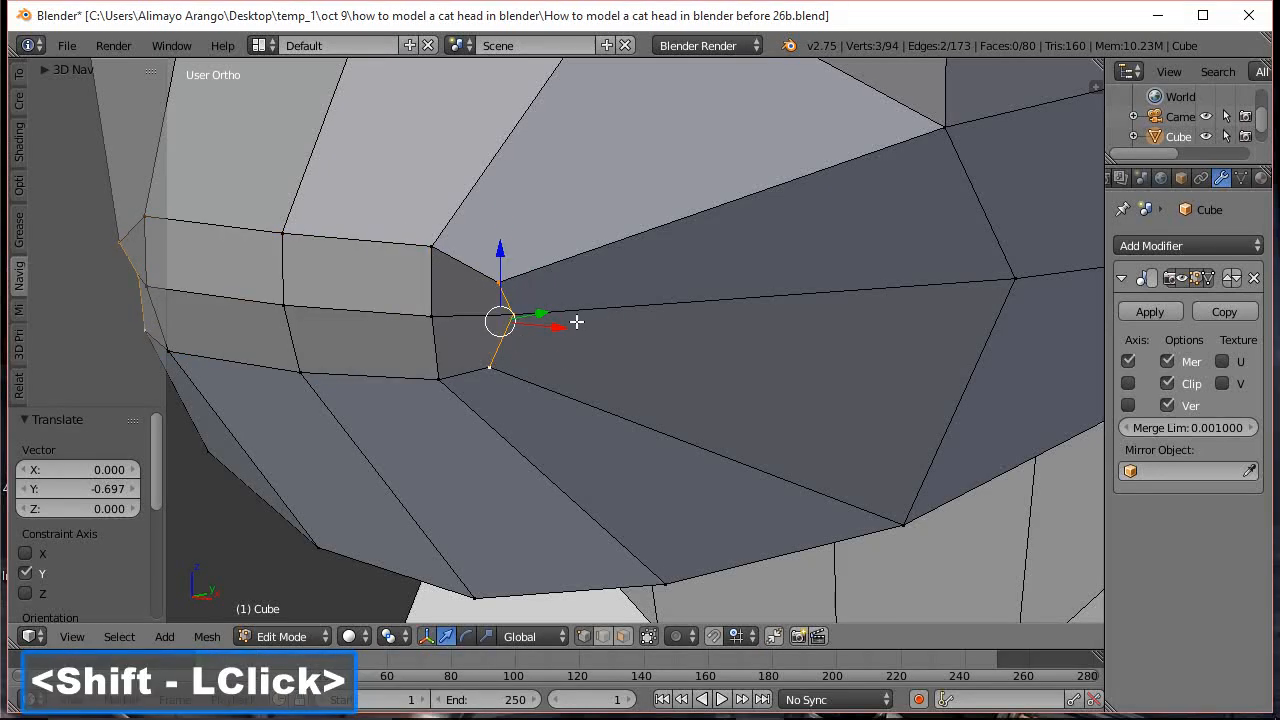
left_click_drag(541, 314, 793, 281)
middle_click_drag(814, 374, 820, 407)
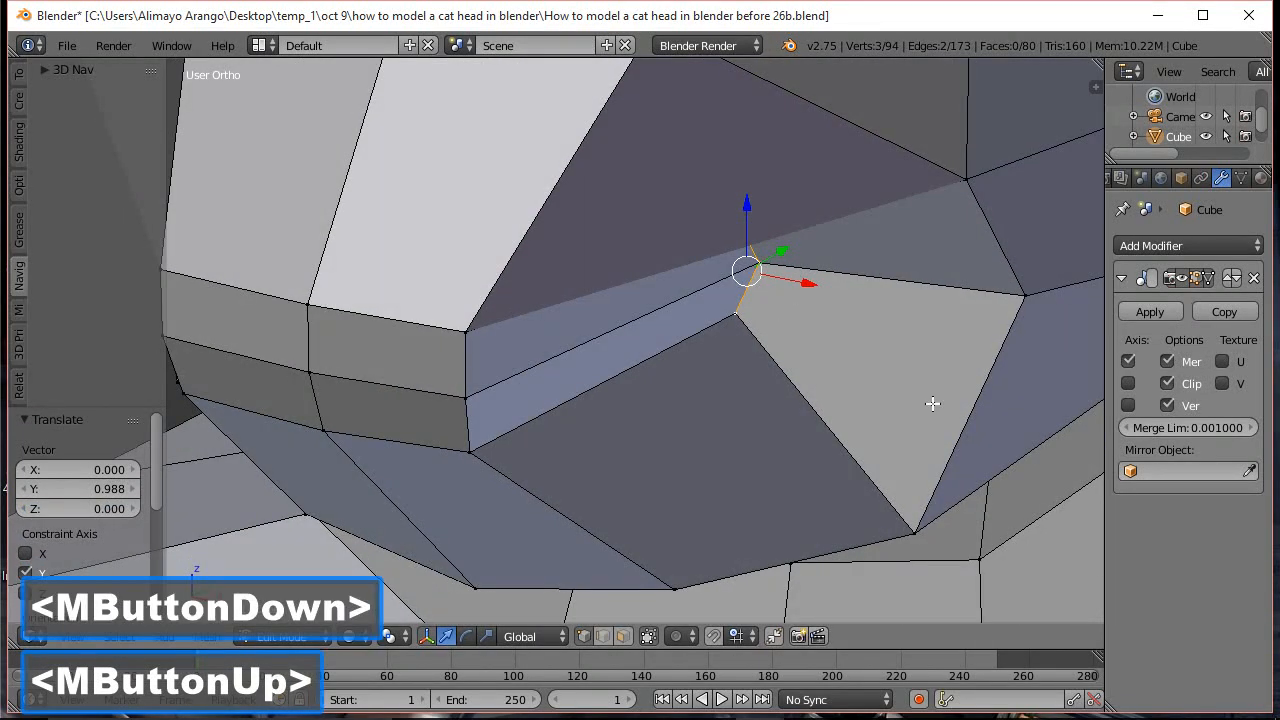
scroll(781, 358, "down", 3)
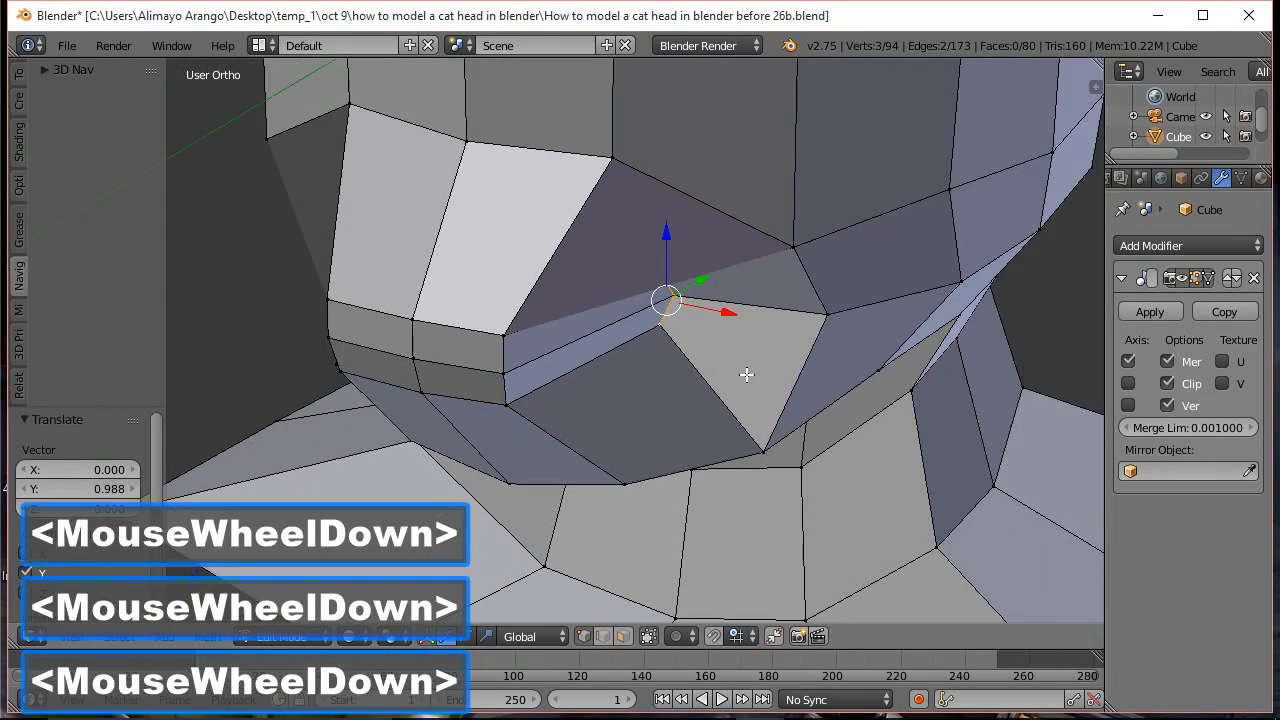
Shift the three mouth-corner vertices outward along X and forward along Y, ending with a -0.053 Y move, and save as version 27b
left_click_drag(712, 313, 771, 322)
middle_click_drag(771, 322, 614, 383)
left_click_drag(778, 302, 748, 320)
middle_click_drag(758, 426, 665, 392)
left_click_drag(752, 320, 737, 322)
middle_click_drag(474, 350, 963, 327)
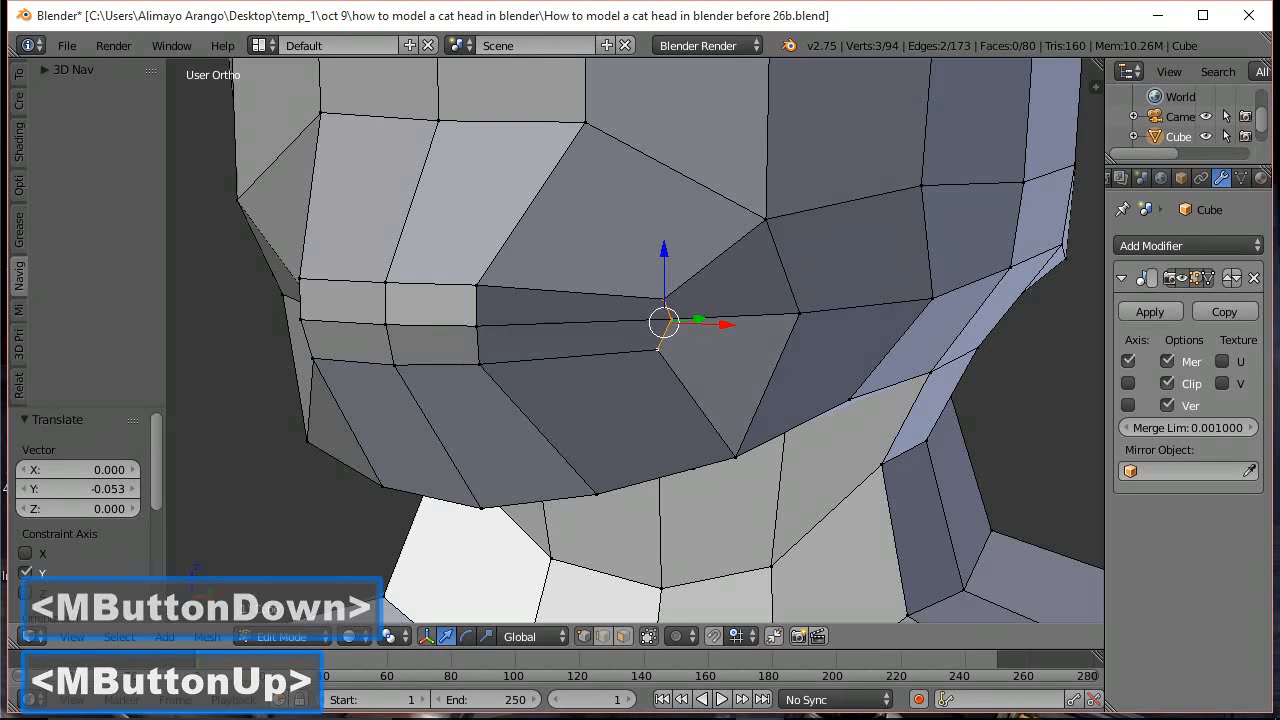
left_click(928, 21)
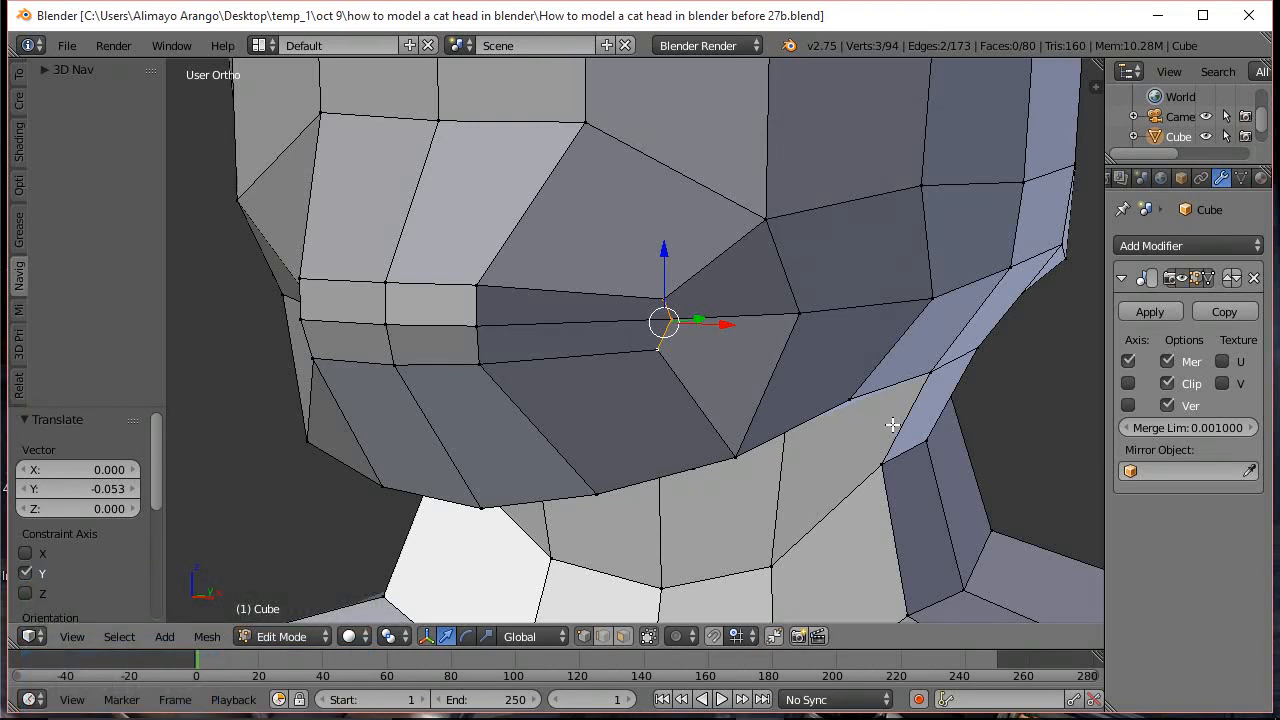
Deselect everything, circle-select the four narrow strip faces at the front of the snout in face selection, and delete the faces
key("a")
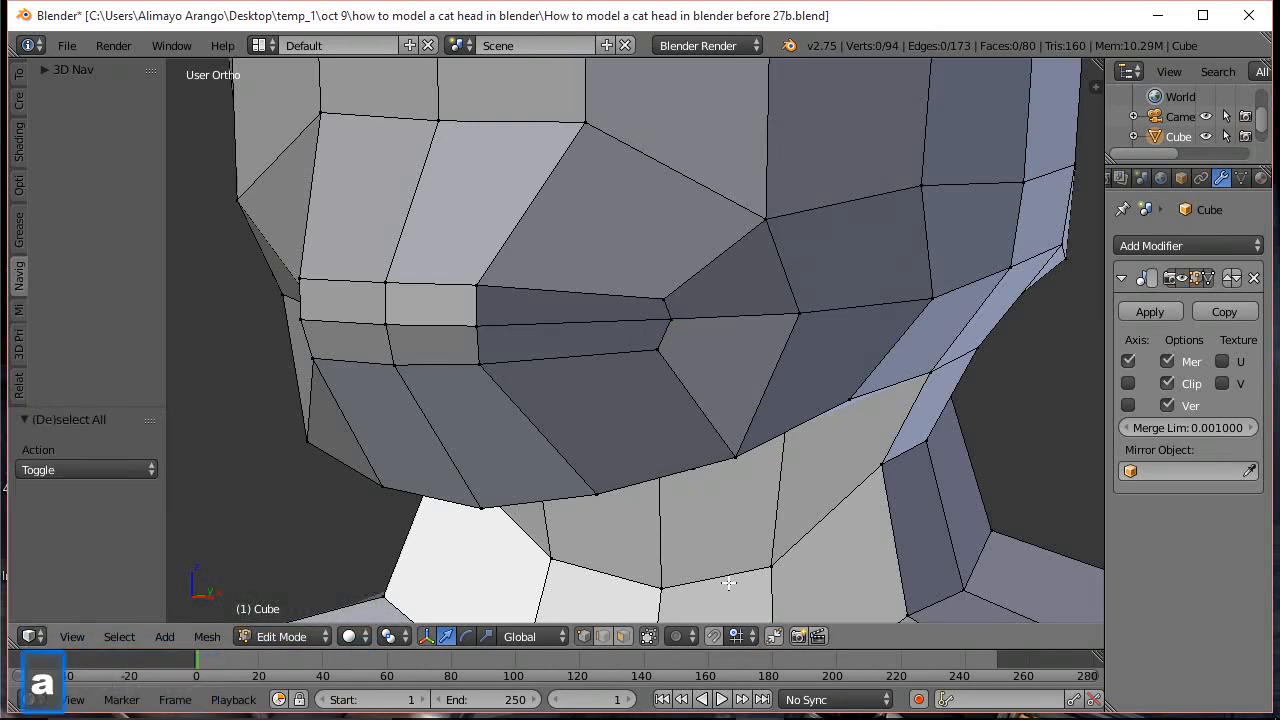
left_click(625, 637)
middle_click_drag(449, 383, 526, 367)
key("c")
scroll(526, 357, "up", 2)
scroll(526, 357, "up", 1)
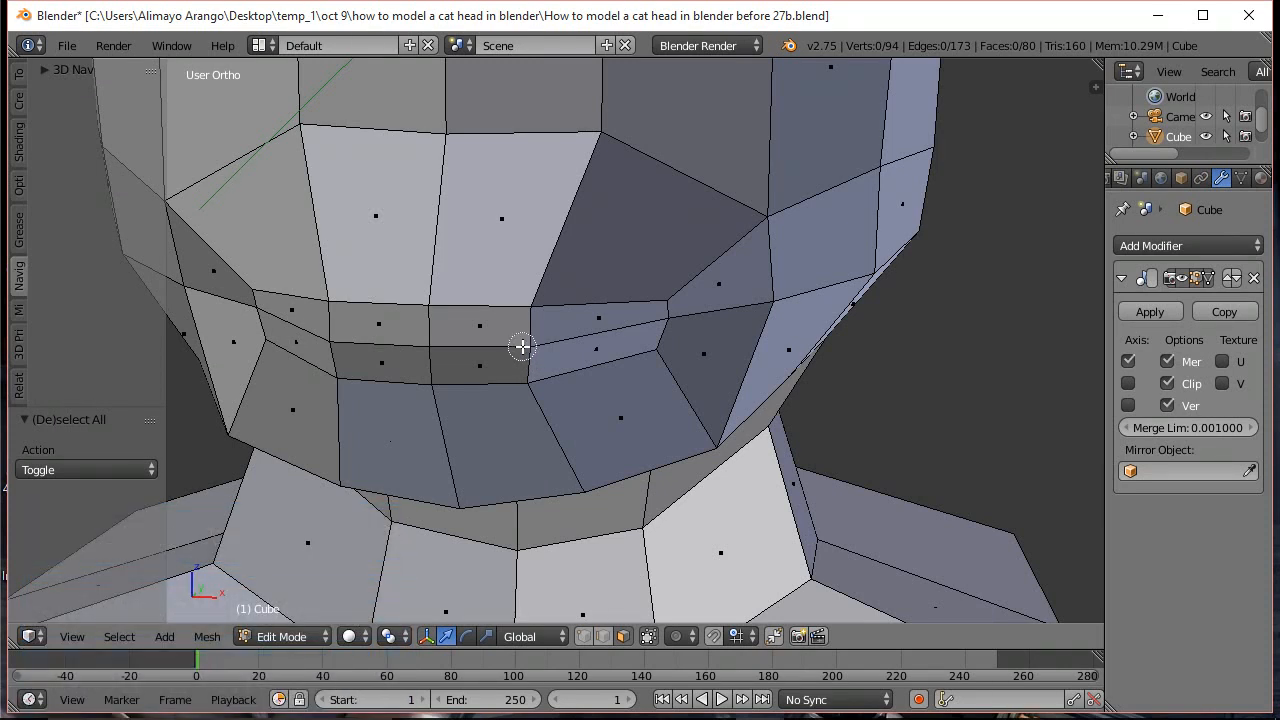
mouse_move(507, 345)
left_mouse_down()
mouse_move(486, 345)
mouse_move(545, 343)
left_mouse_up()
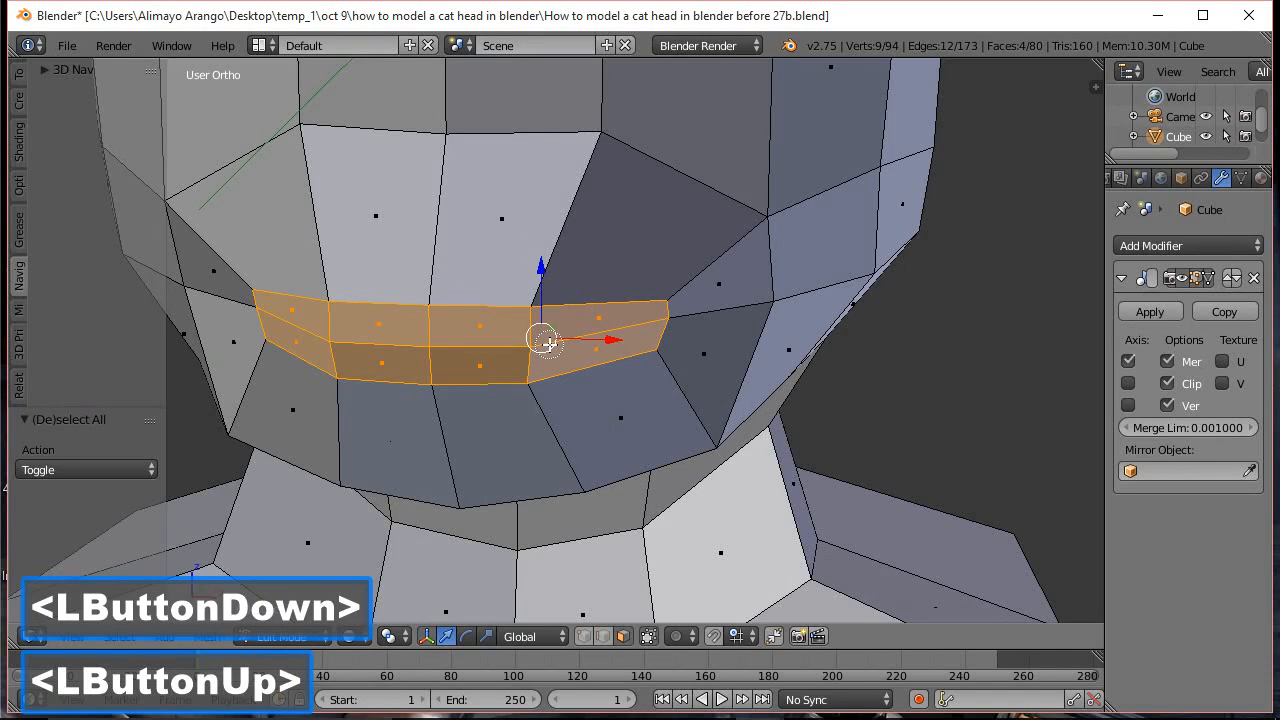
right_click(545, 343)
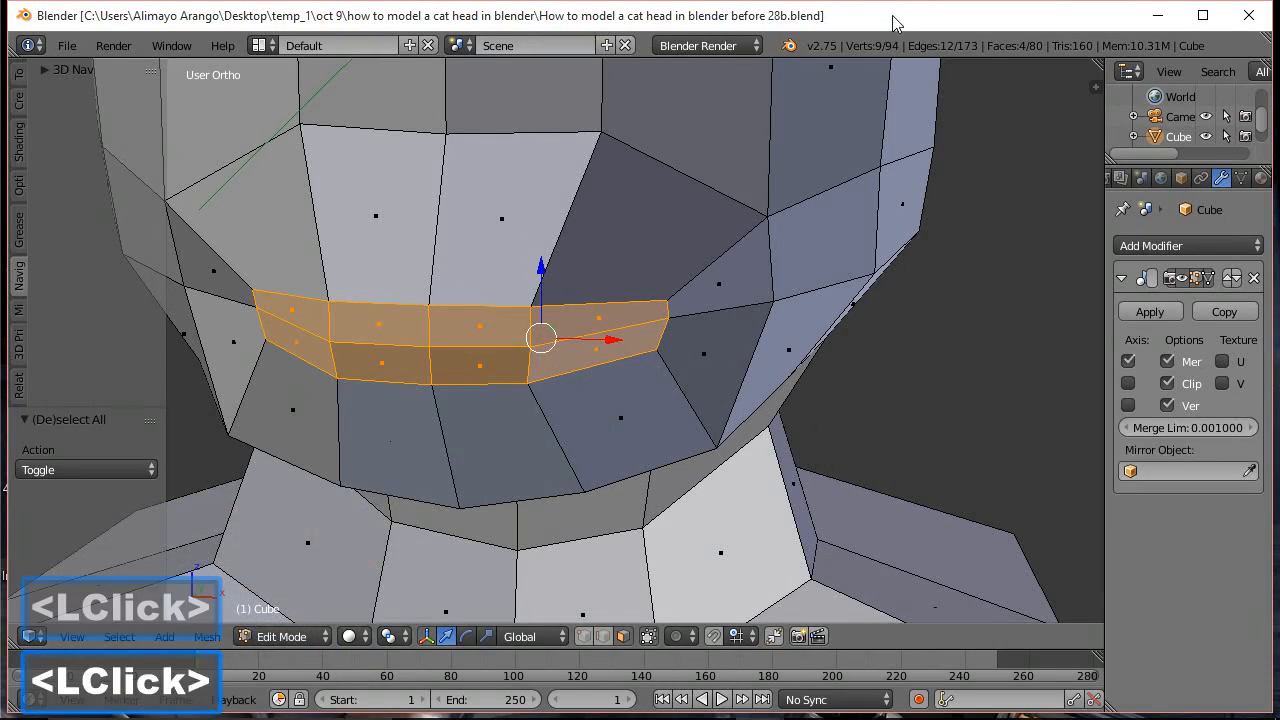
key("x")
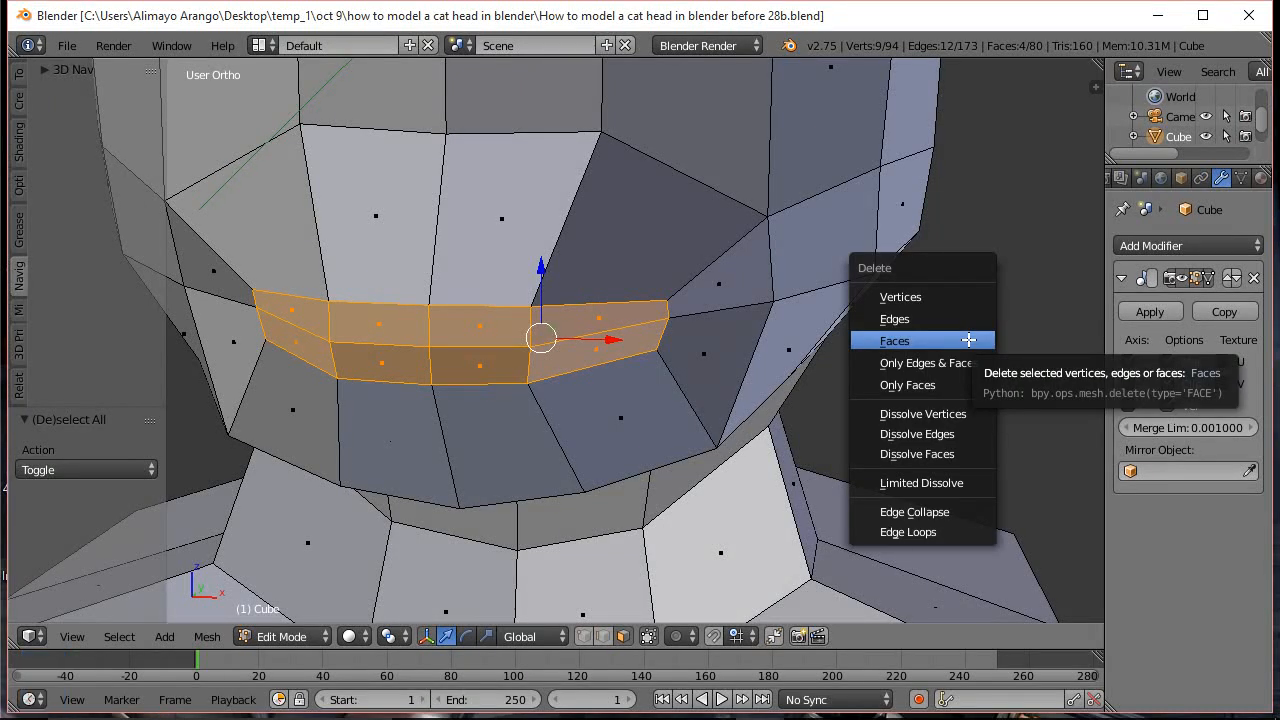
left_click(968, 340)
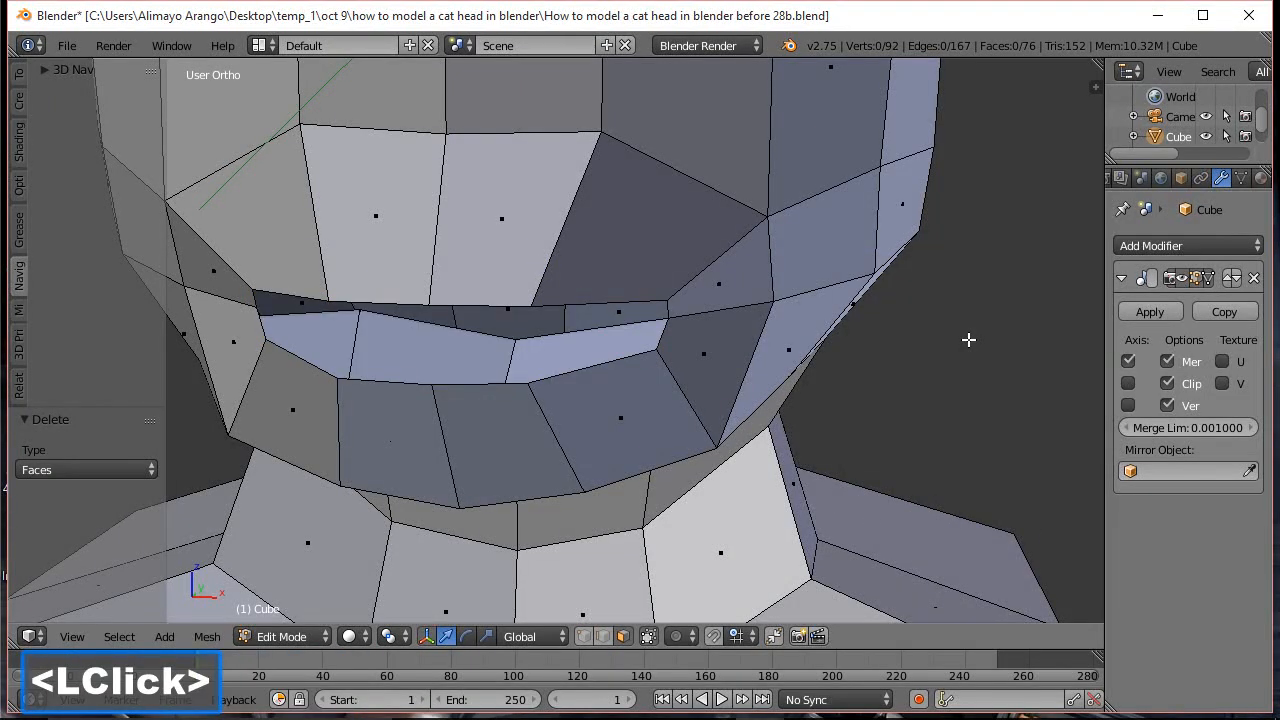
Extrude the mouth opening's boundary edge loop in place, scale it down, move it by -0.188 along X, and save as version 29b
left_click(600, 636)
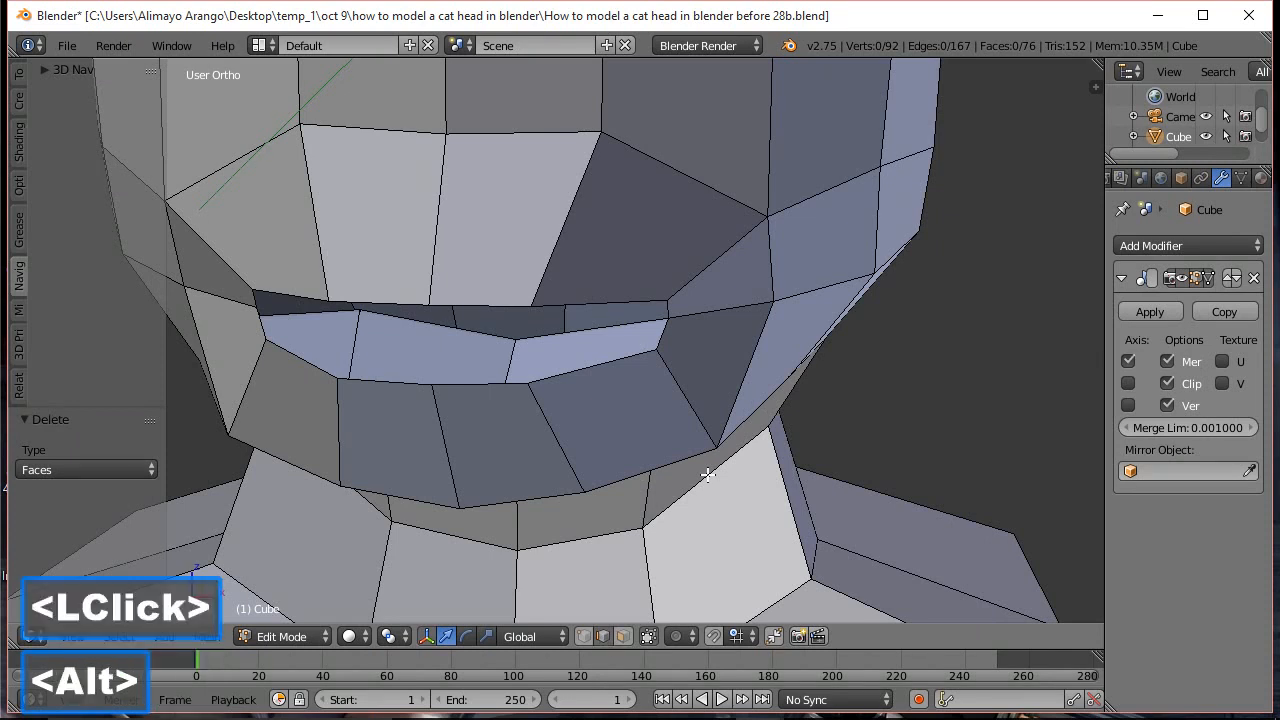
left_click(632, 356, "alt")
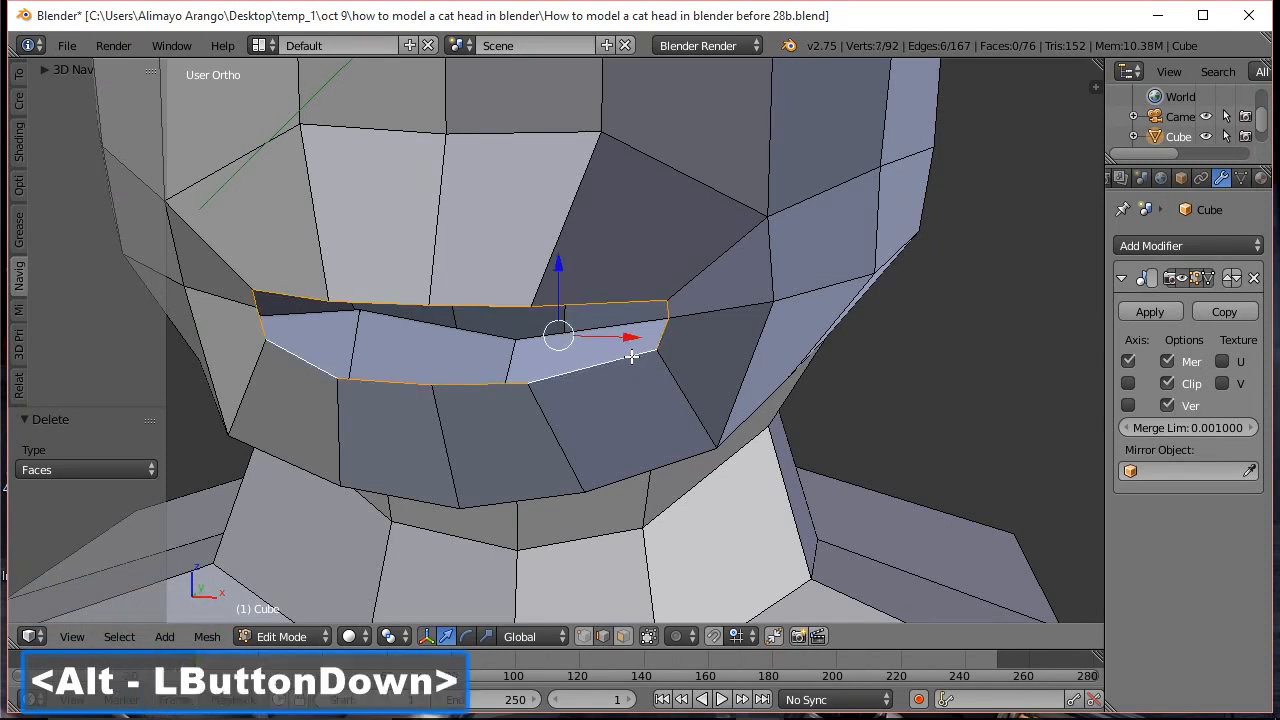
key("e")
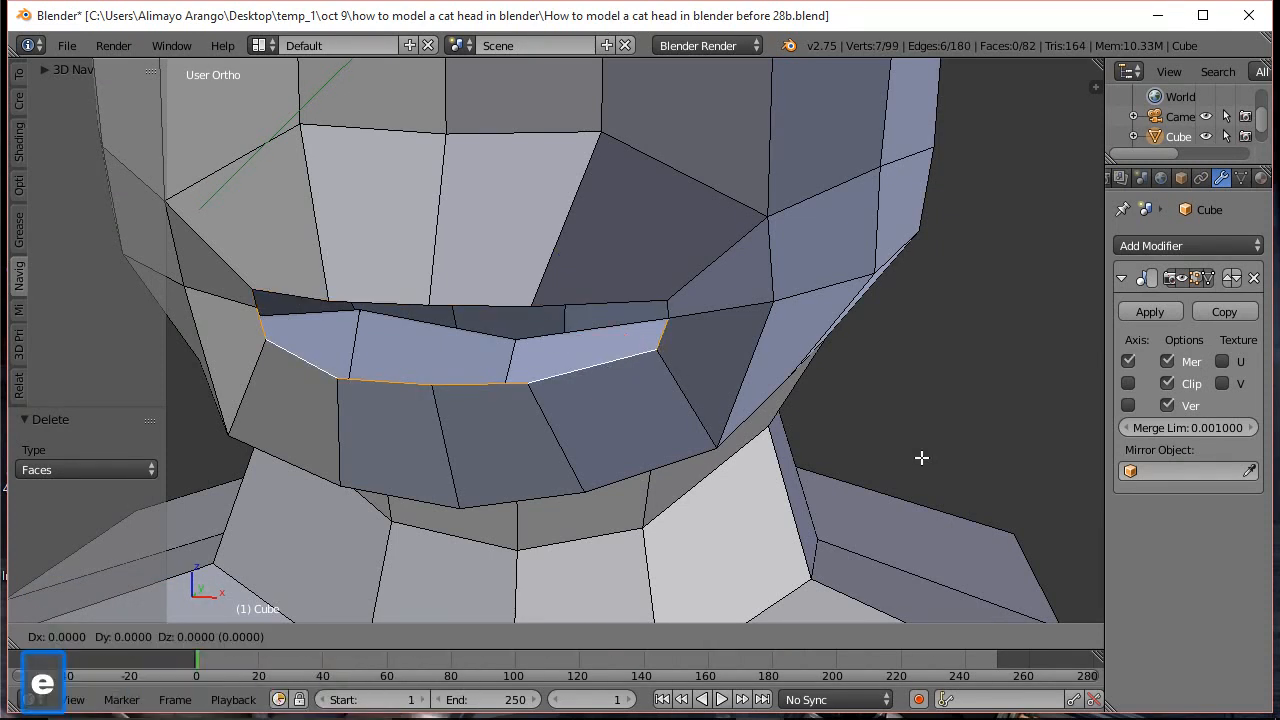
left_click(921, 457)
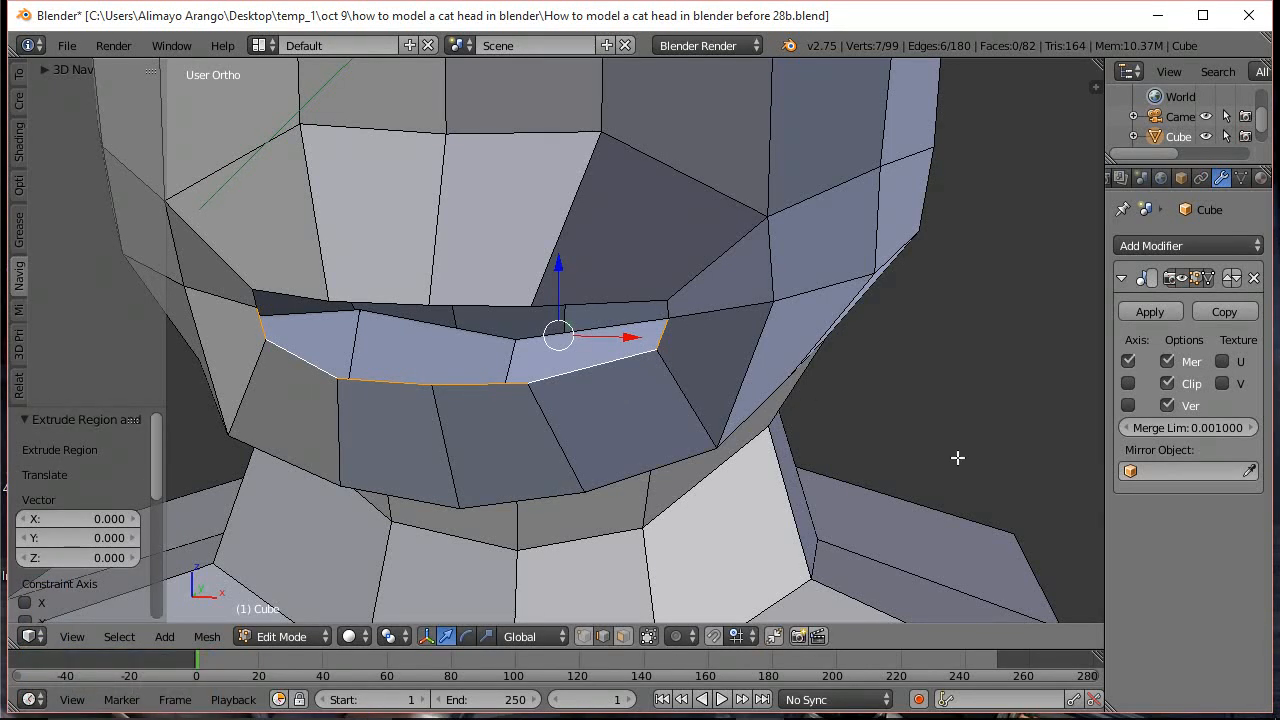
key("s")
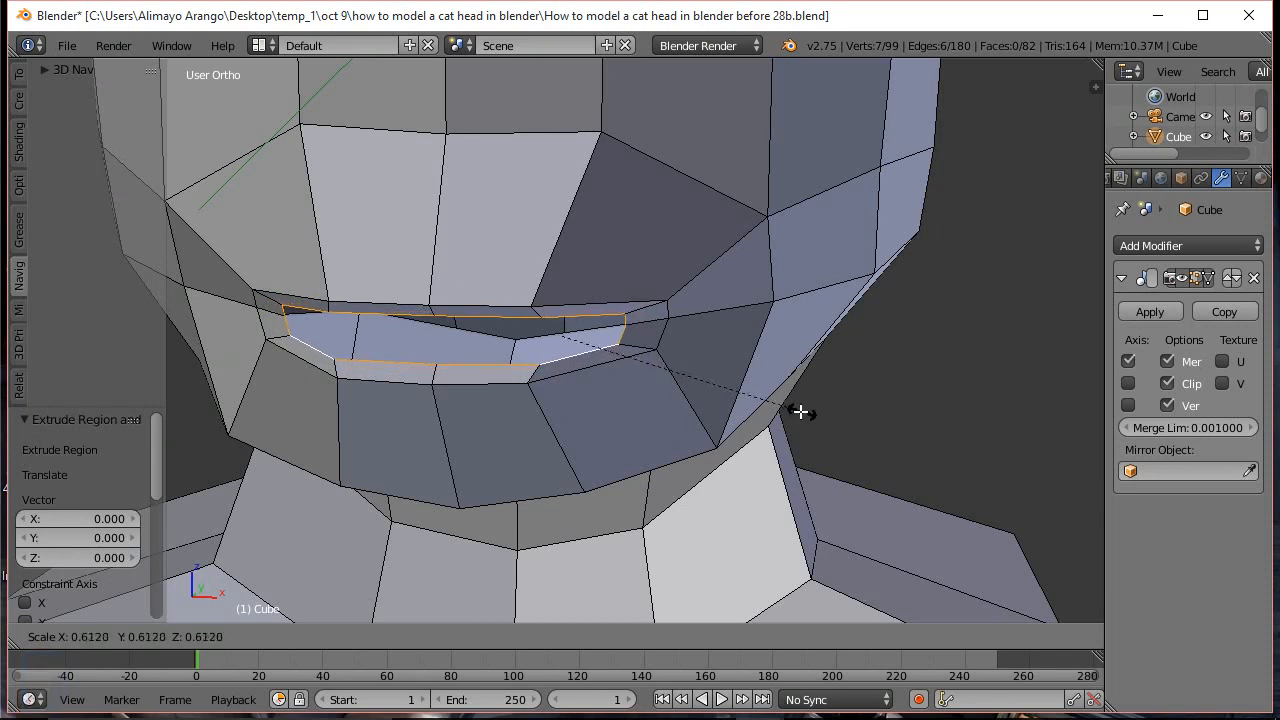
left_click(648, 371)
left_click_drag(604, 337, 557, 347)
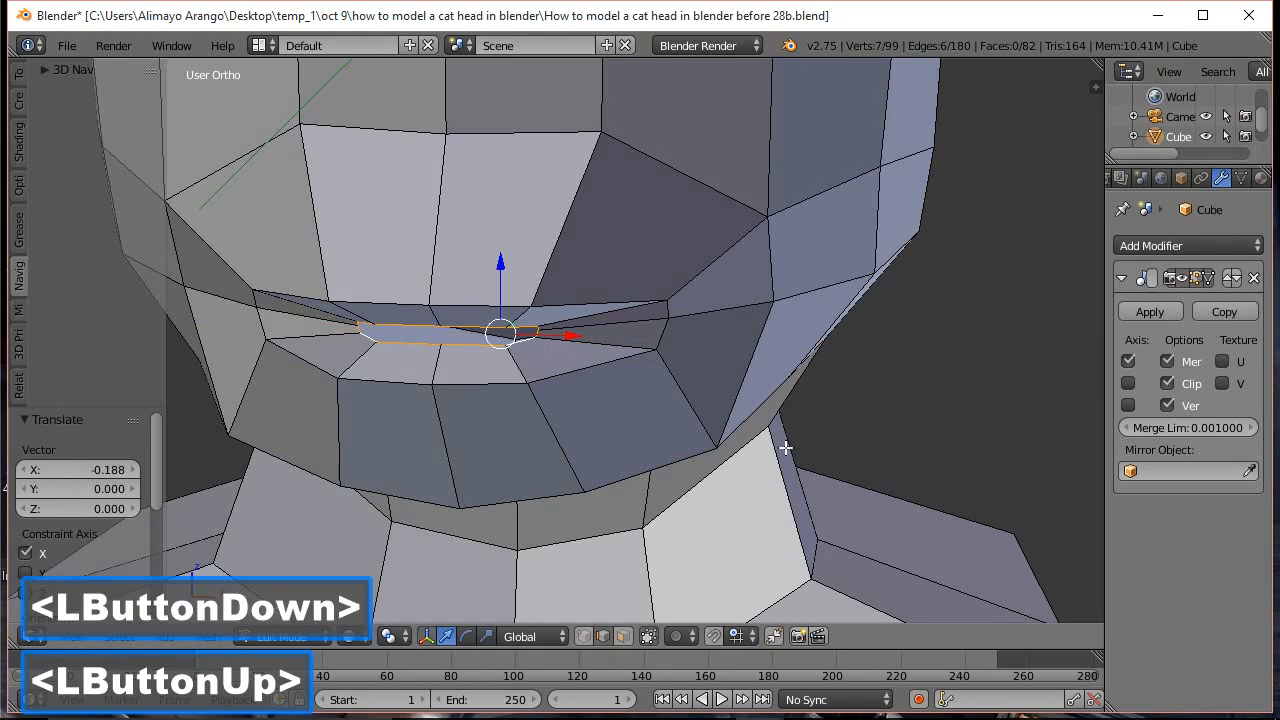
left_click(793, 124)
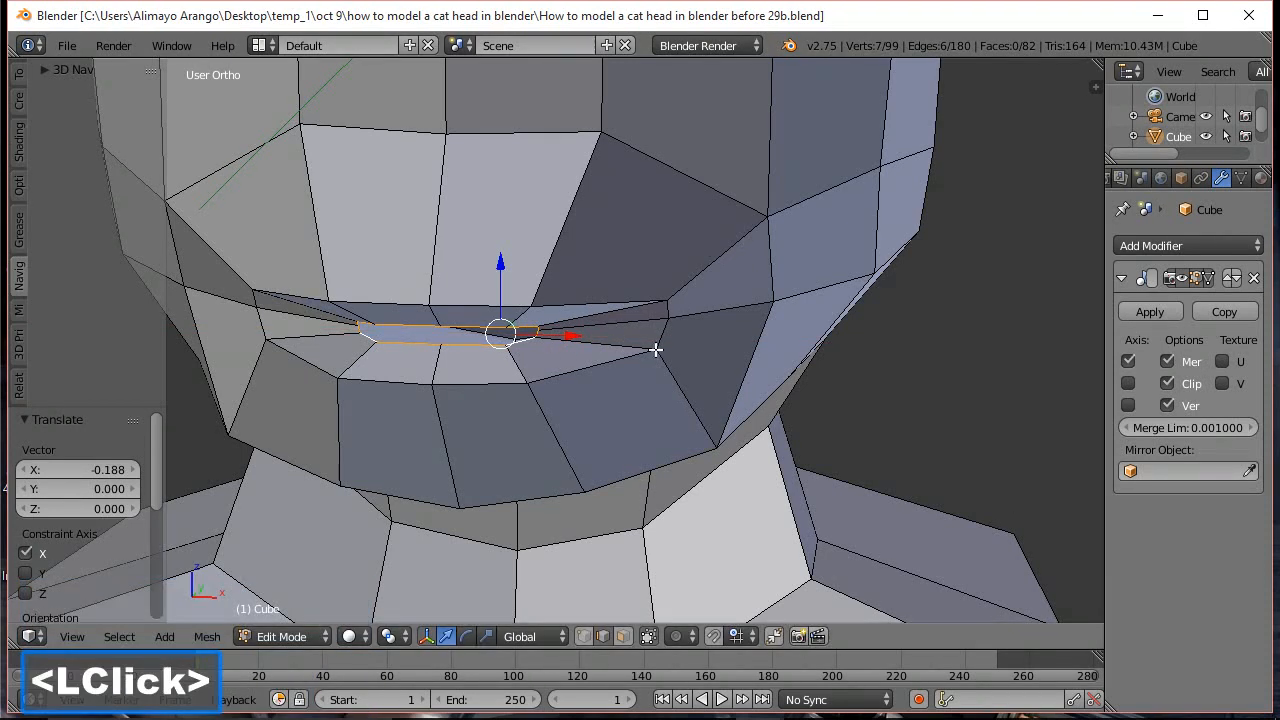
Select the three outer-corner vertices of the inner mouth loop in vertex selection and move them outward along X toward the mouth corner
scroll(660, 360, "up", 5)
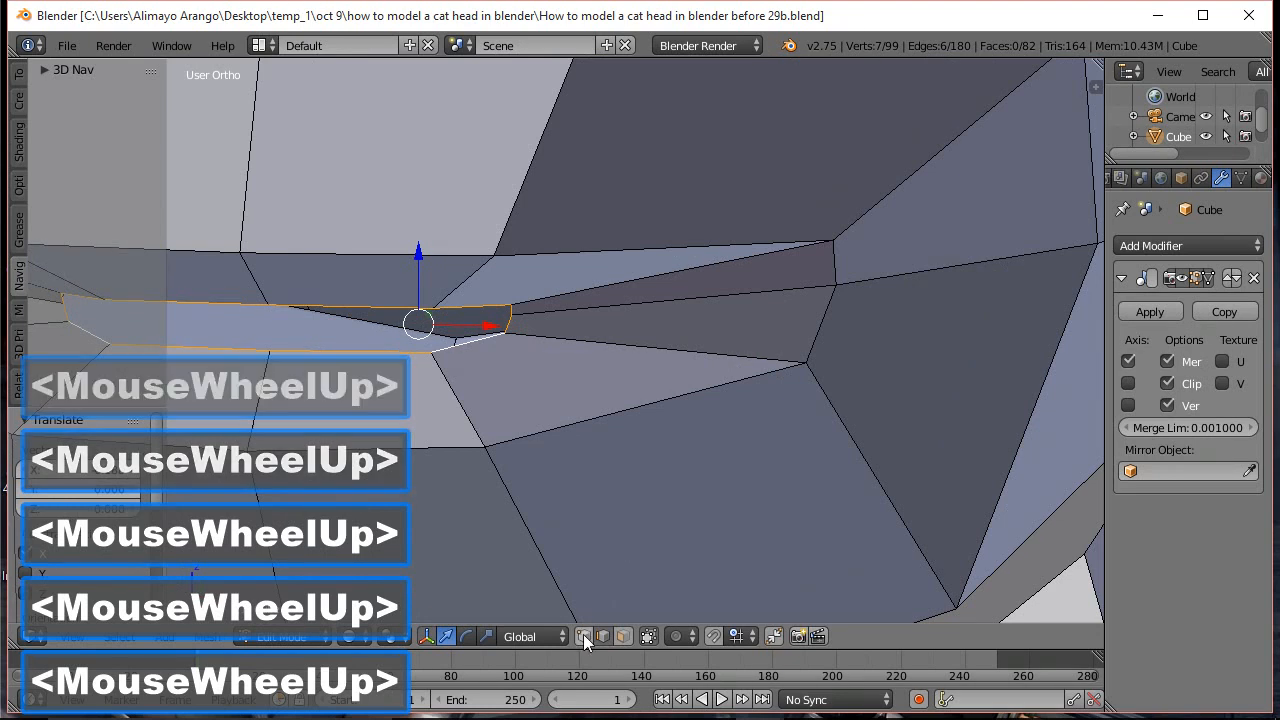
left_click(584, 640)
left_click(503, 298)
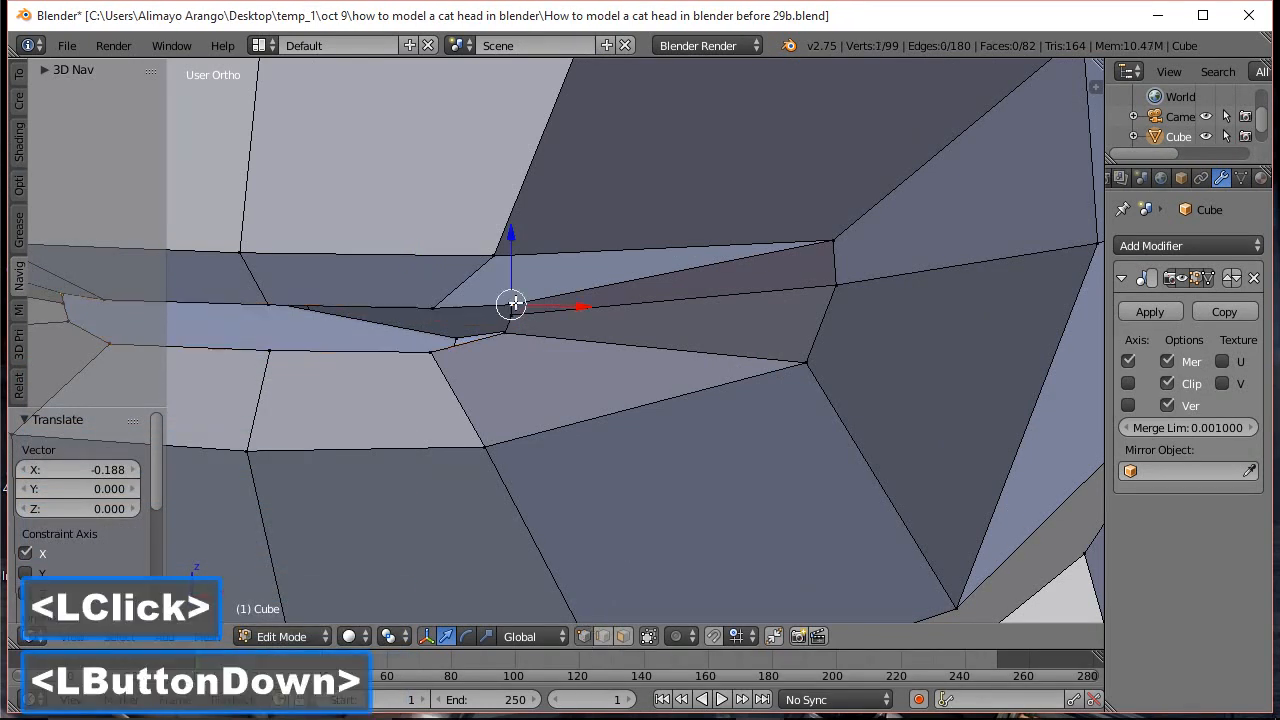
scroll(530, 348, "up", 5)
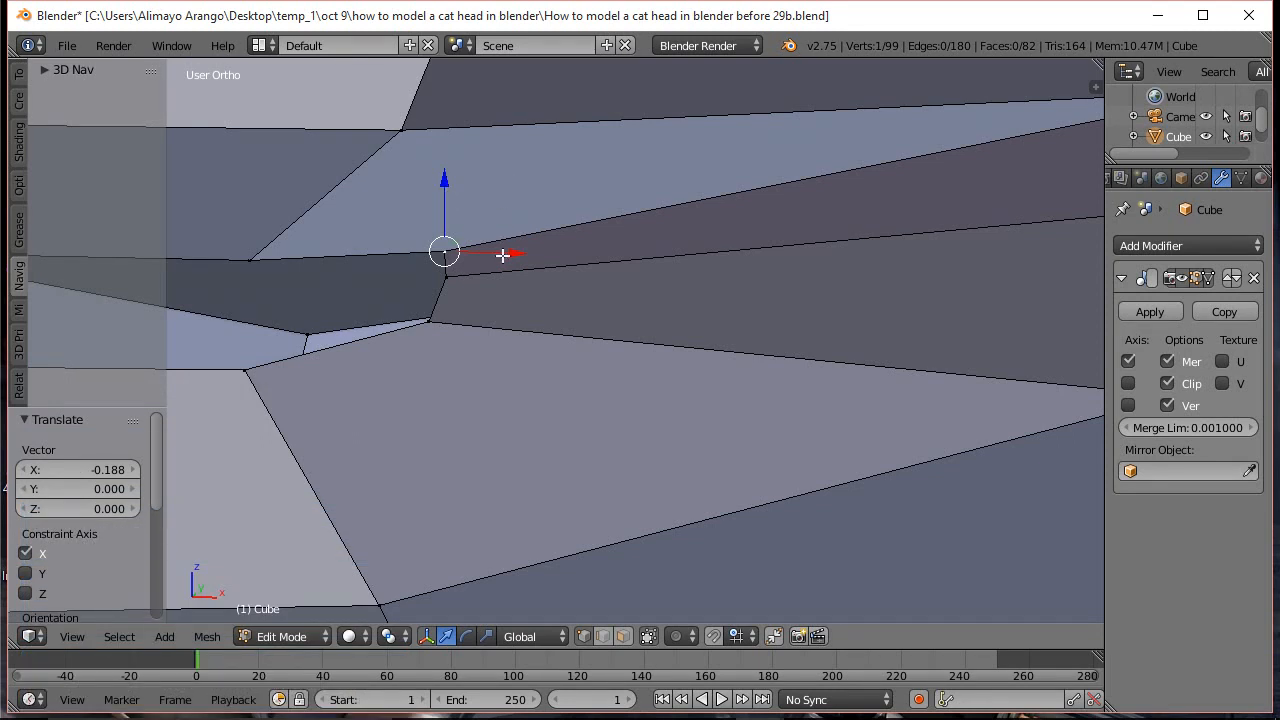
left_click(455, 276, "shift")
left_click(434, 321, "shift")
scroll(621, 337, "down", 4)
middle_click(620, 334)
scroll(620, 334, "down", 3)
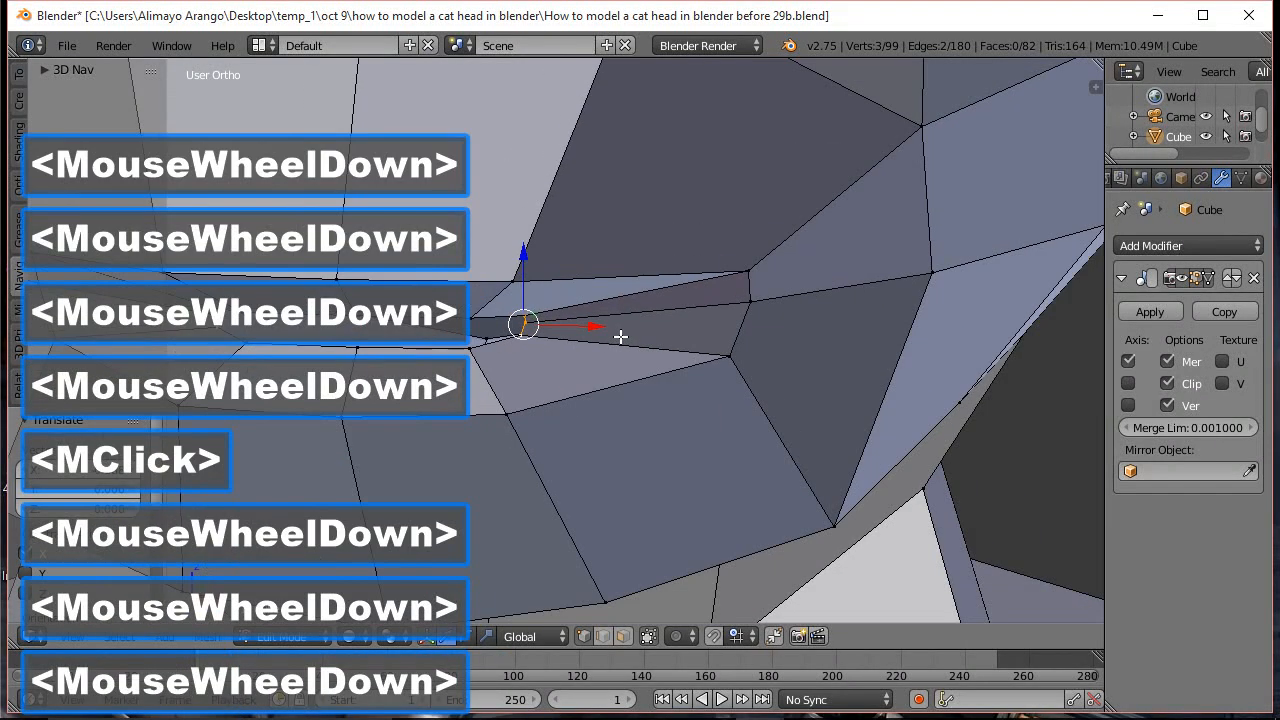
left_click_drag(617, 332, 780, 331)
Push the inner mouth-corner vertices back into the head along Y, shift them by 0.036 along X, and deselect all
middle_click_drag(780, 331, 752, 380)
left_click_drag(711, 308, 803, 316)
middle_click_drag(803, 316, 757, 262)
left_click_drag(765, 258, 831, 280)
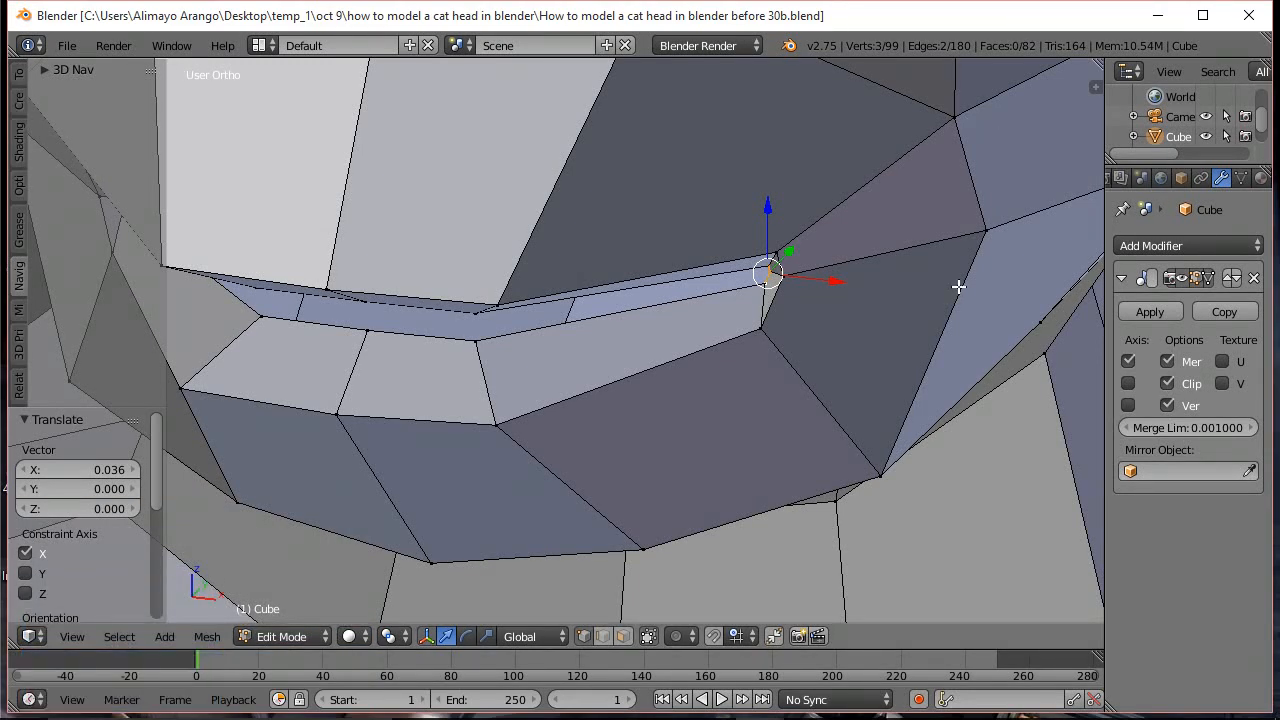
key("a")
In face selection, select the three eye-level faces from the side to the centre line, extrude them in place, and scale them to 0.771
scroll(951, 284, "down", 7)
middle_click_drag(767, 350, 811, 302)
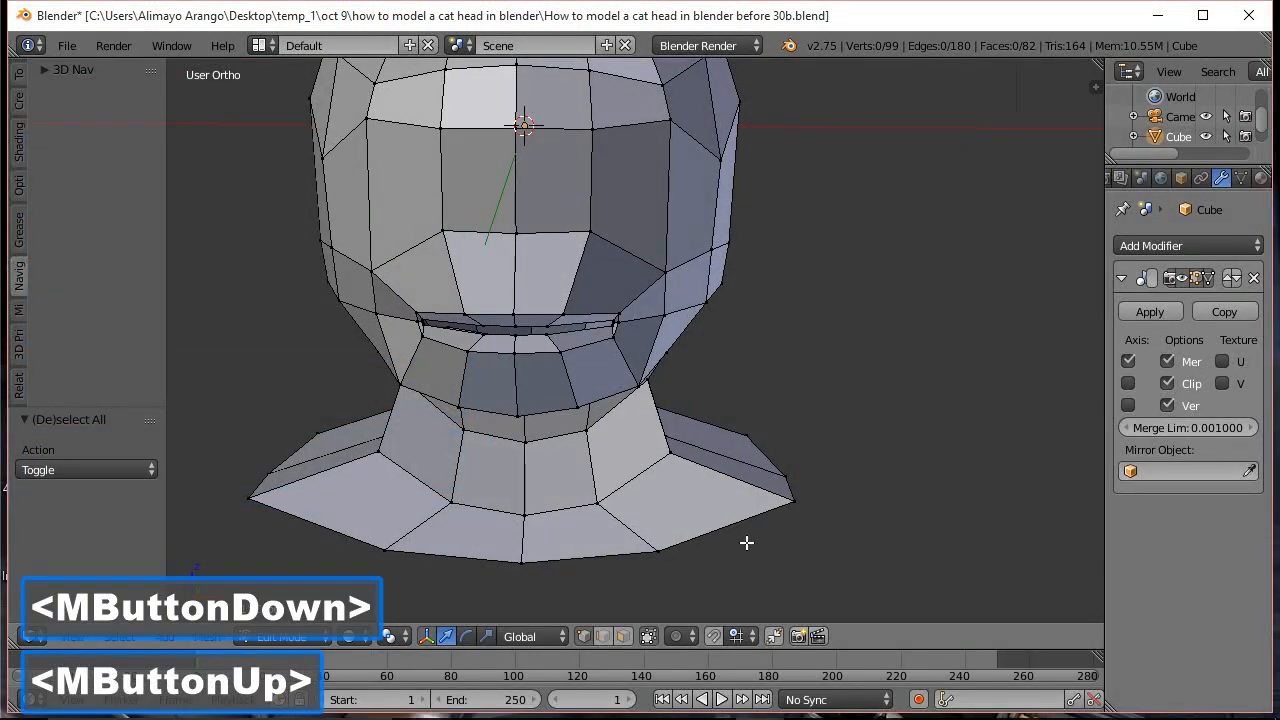
left_click(623, 637)
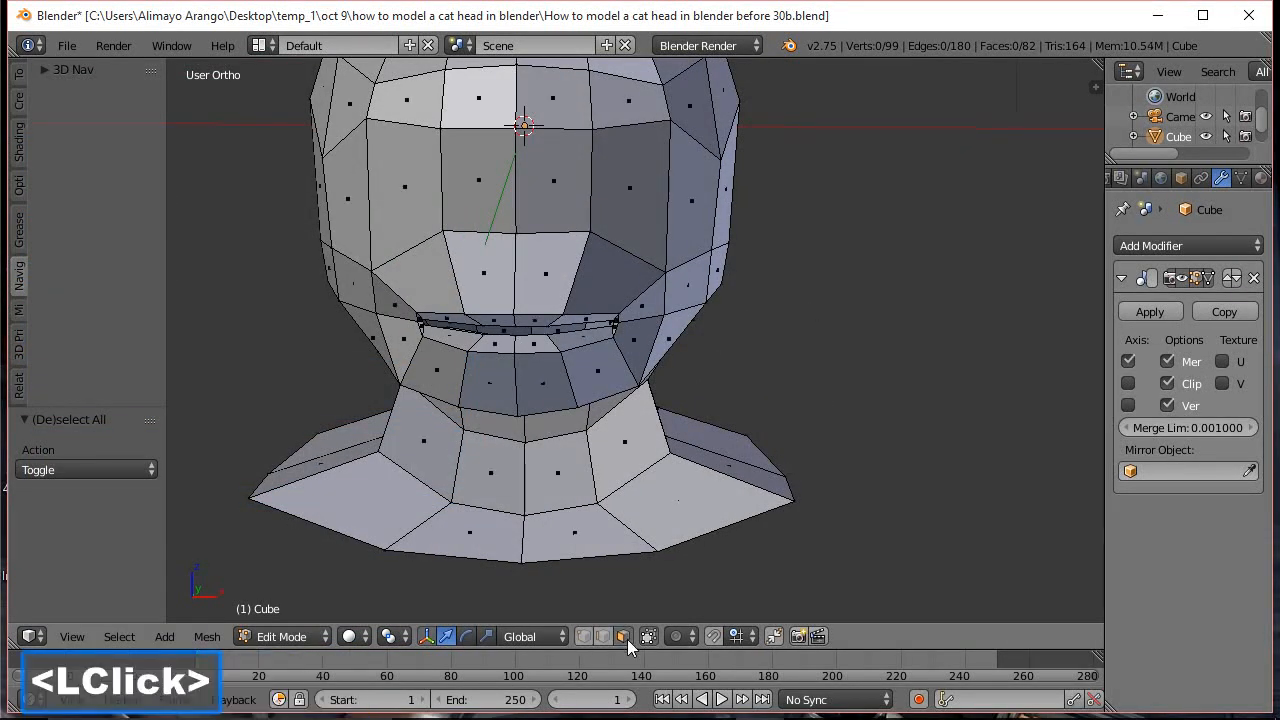
left_click(697, 243)
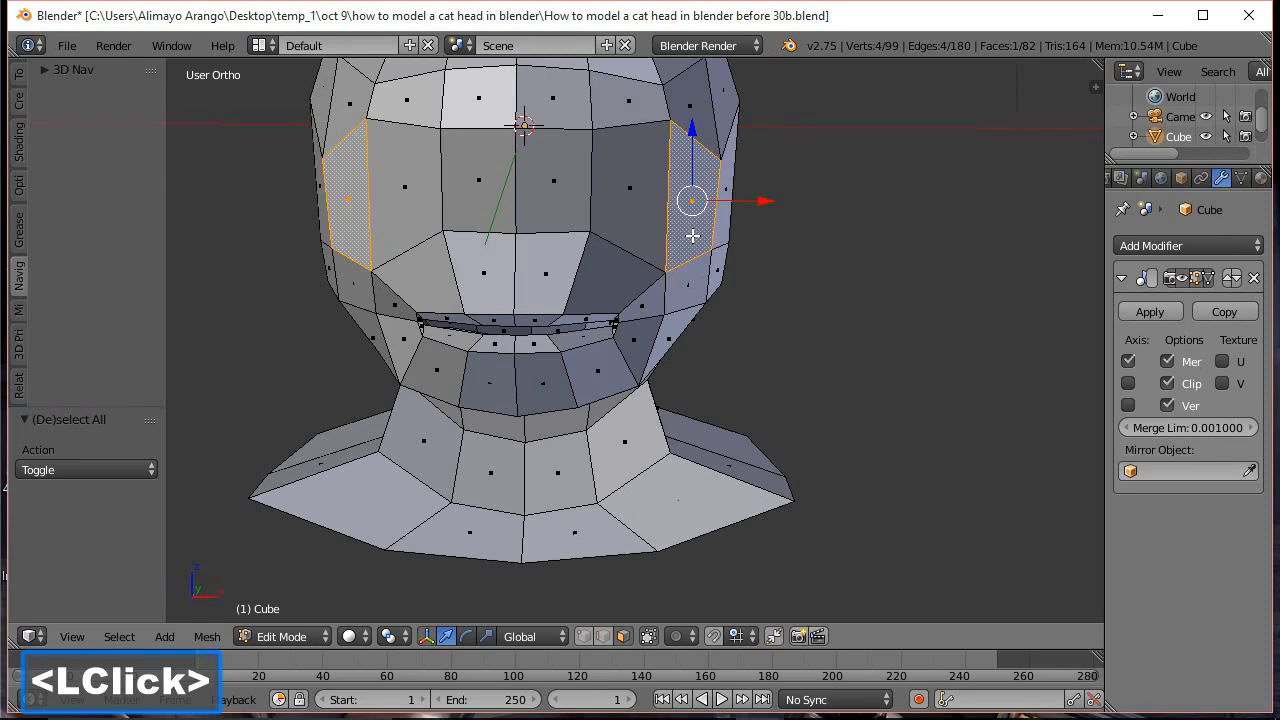
left_click(640, 217, "shift")
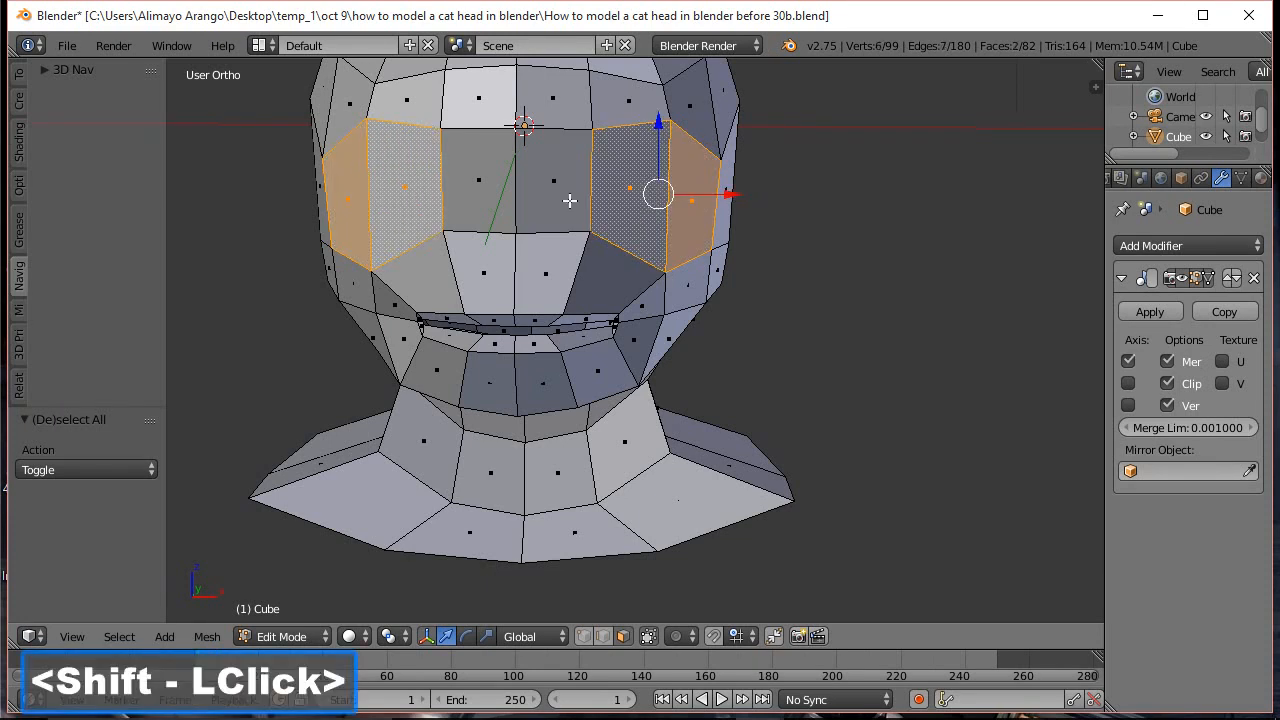
left_click(569, 200, "shift")
key("e")
left_click(908, 268)
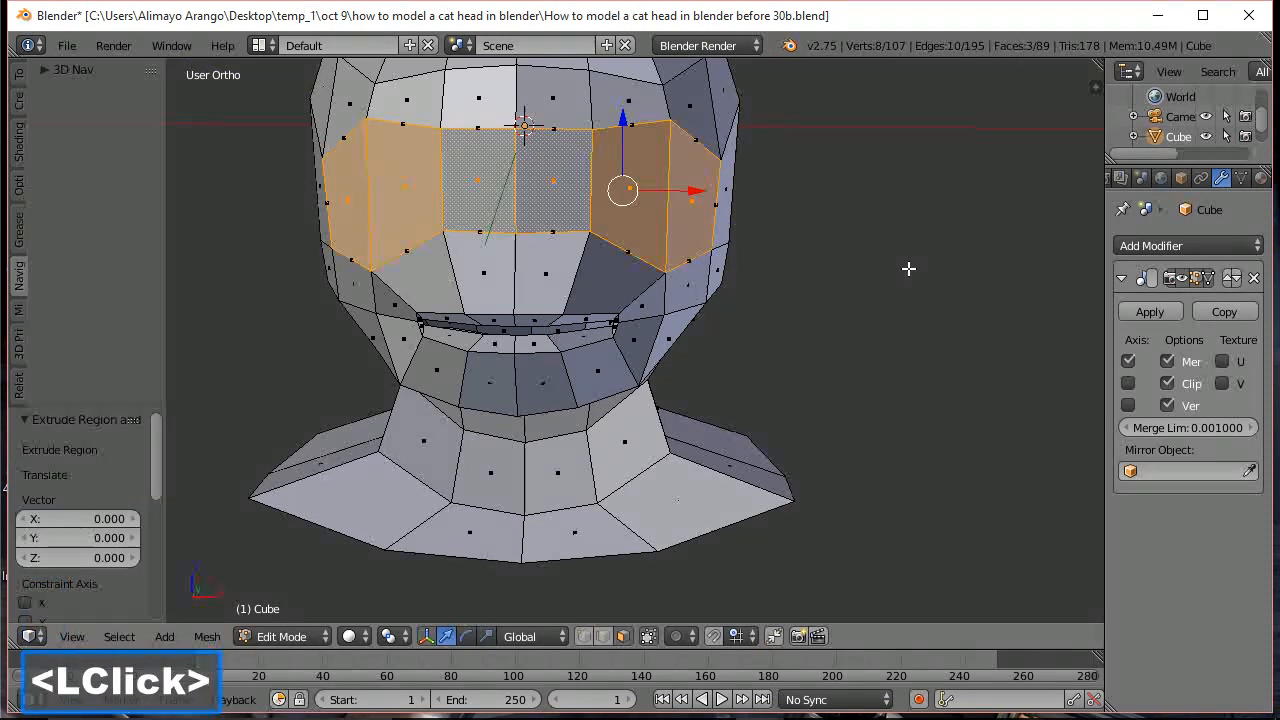
key("s")
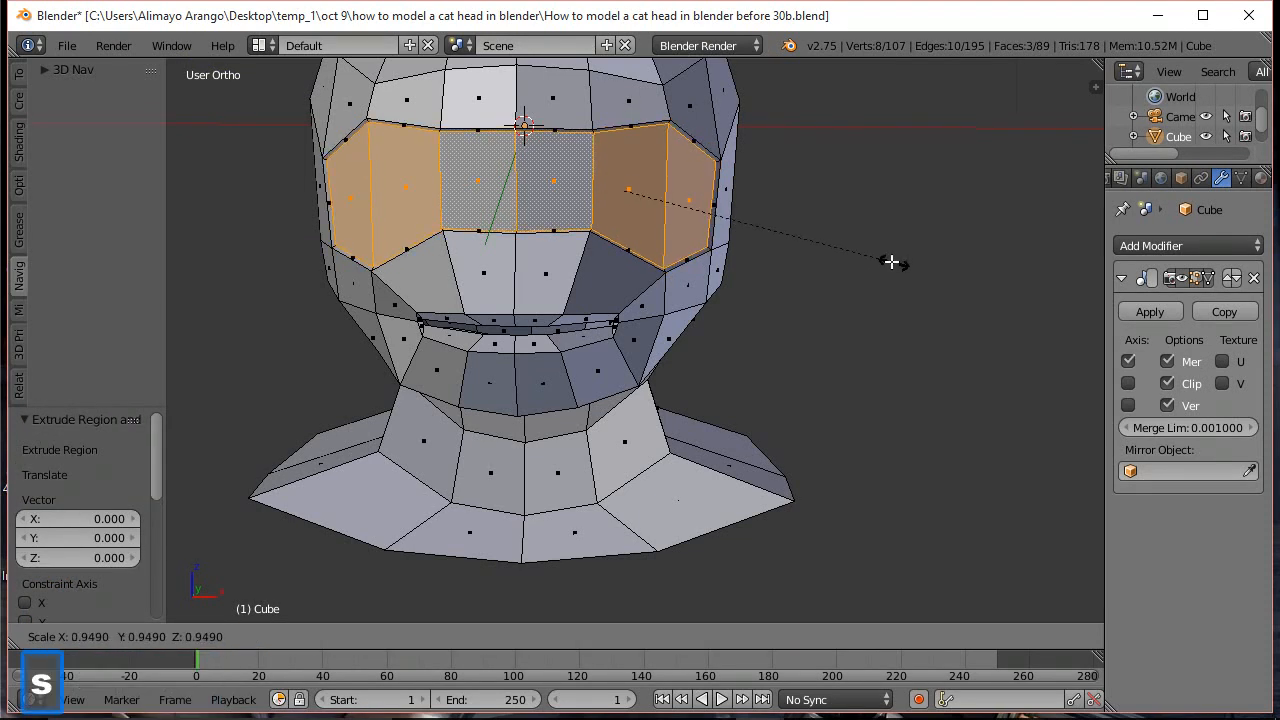
left_click(845, 245)
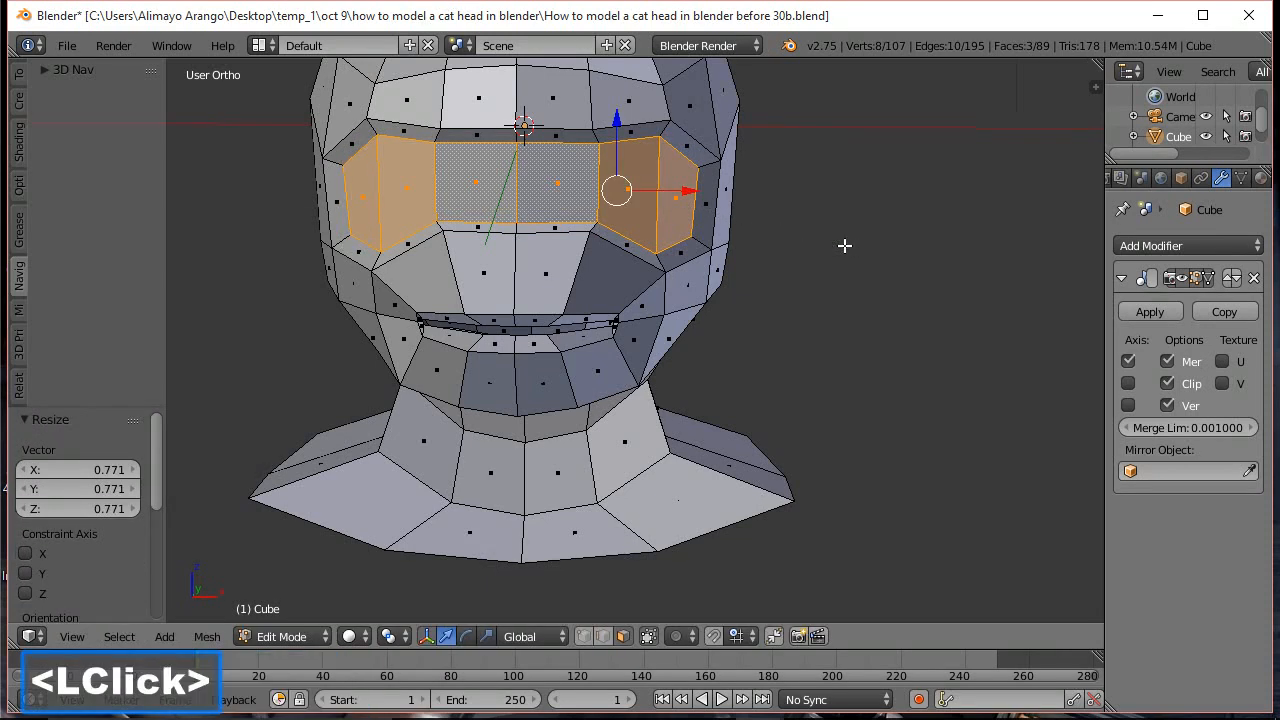
Move the inset eye-level faces by -0.092 along X, and shift the vertical edge beside the centre line by -0.369 along X
left_click_drag(688, 191, 676, 198)
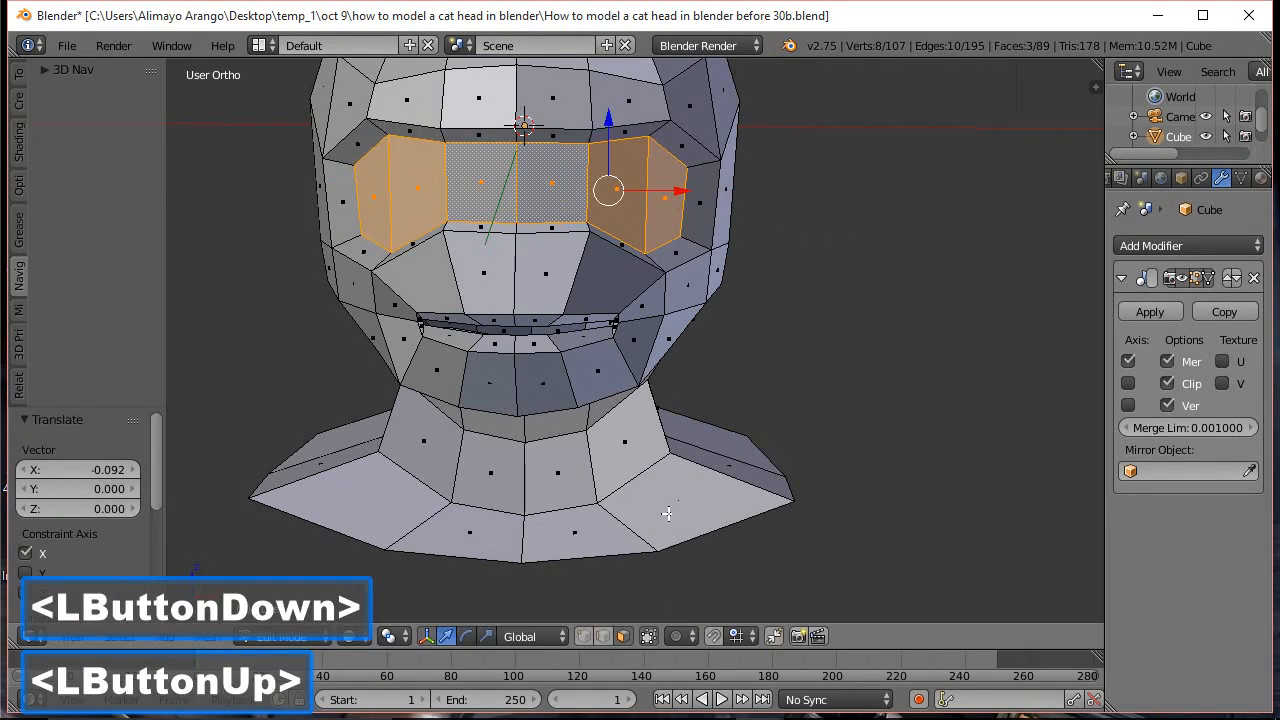
left_click(603, 636)
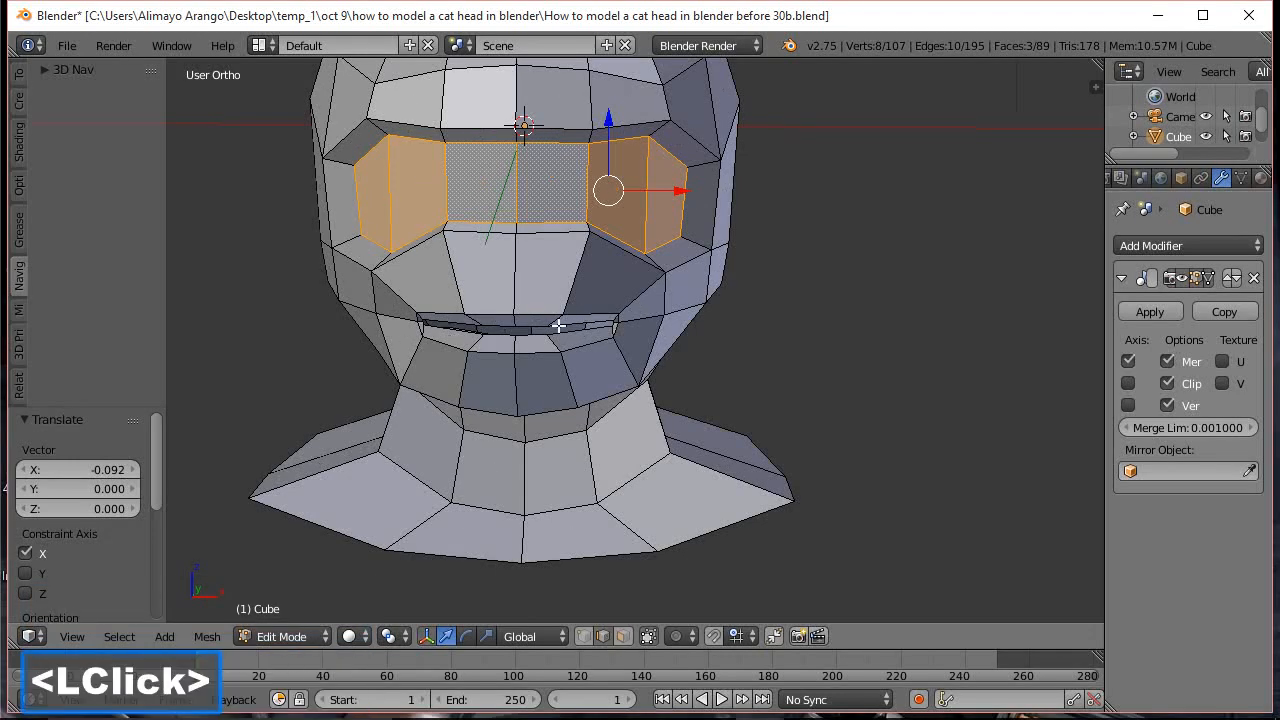
left_click(582, 200)
left_click_drag(657, 183, 617, 188)
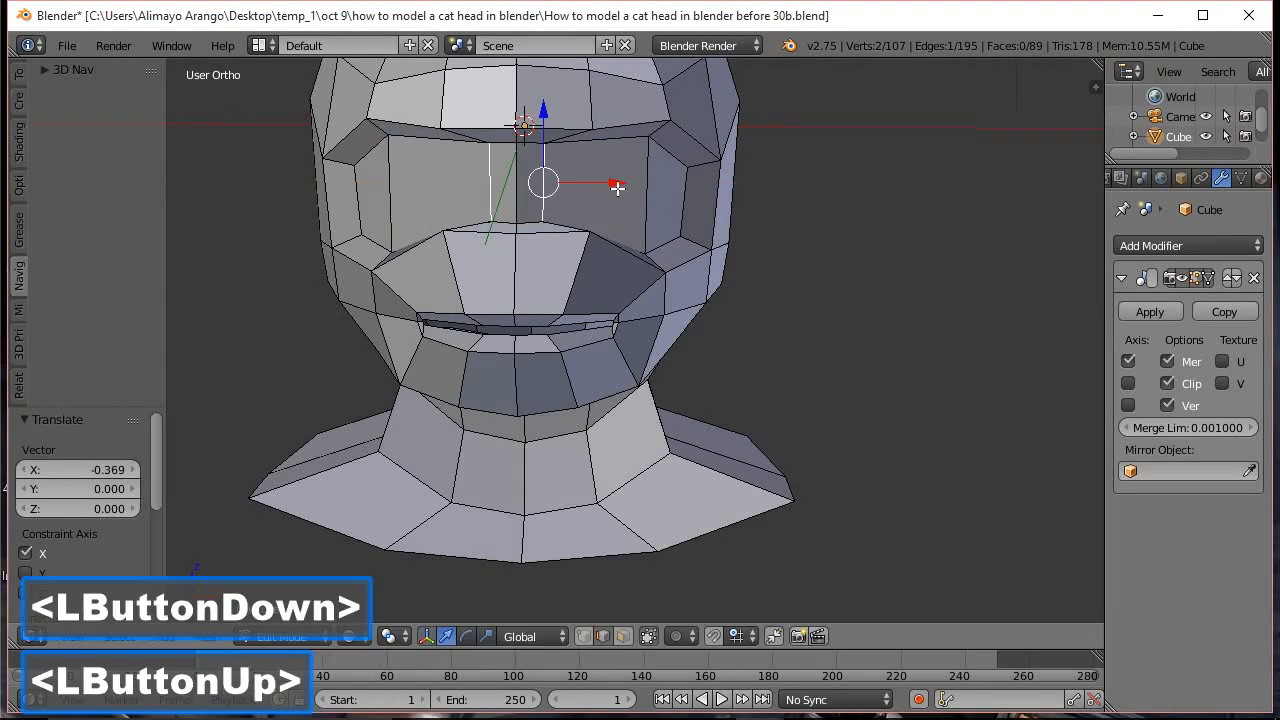
In vertex selection, move the muzzle's upper vertex inward along X and the upper-lip vertex below it by -0.167 along X
left_click(584, 636)
left_click(591, 236)
left_click_drag(640, 232, 613, 235)
left_click(580, 312)
left_click_drag(632, 313, 612, 320)
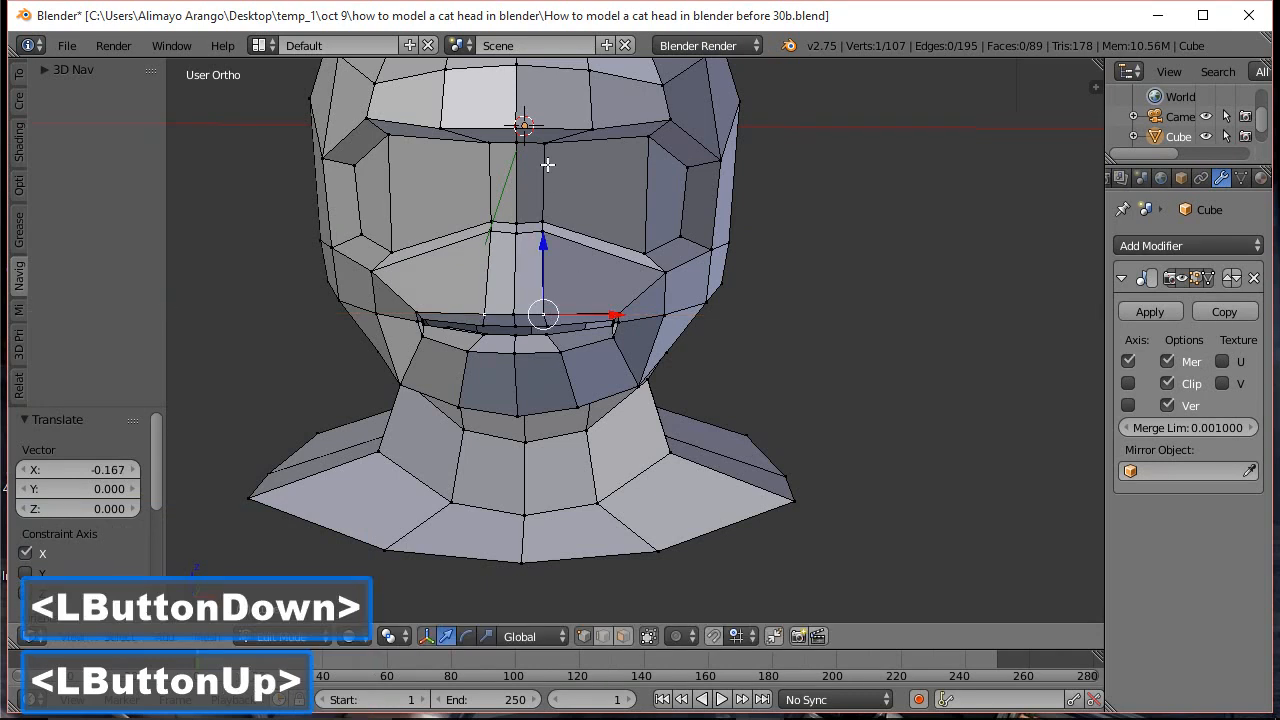
Move the inner brow vertex toward the centre line along X, and the outer brow-corner vertex by -0.211 along X
left_click(593, 124)
mouse_move(663, 130)
left_mouse_down()
mouse_move(628, 129)
mouse_move(652, 117)
mouse_move(641, 117)
left_mouse_up()
scroll(695, 128, "down", 1)
left_click(592, 114)
left_click(660, 156)
left_click_drag(712, 157, 688, 158)
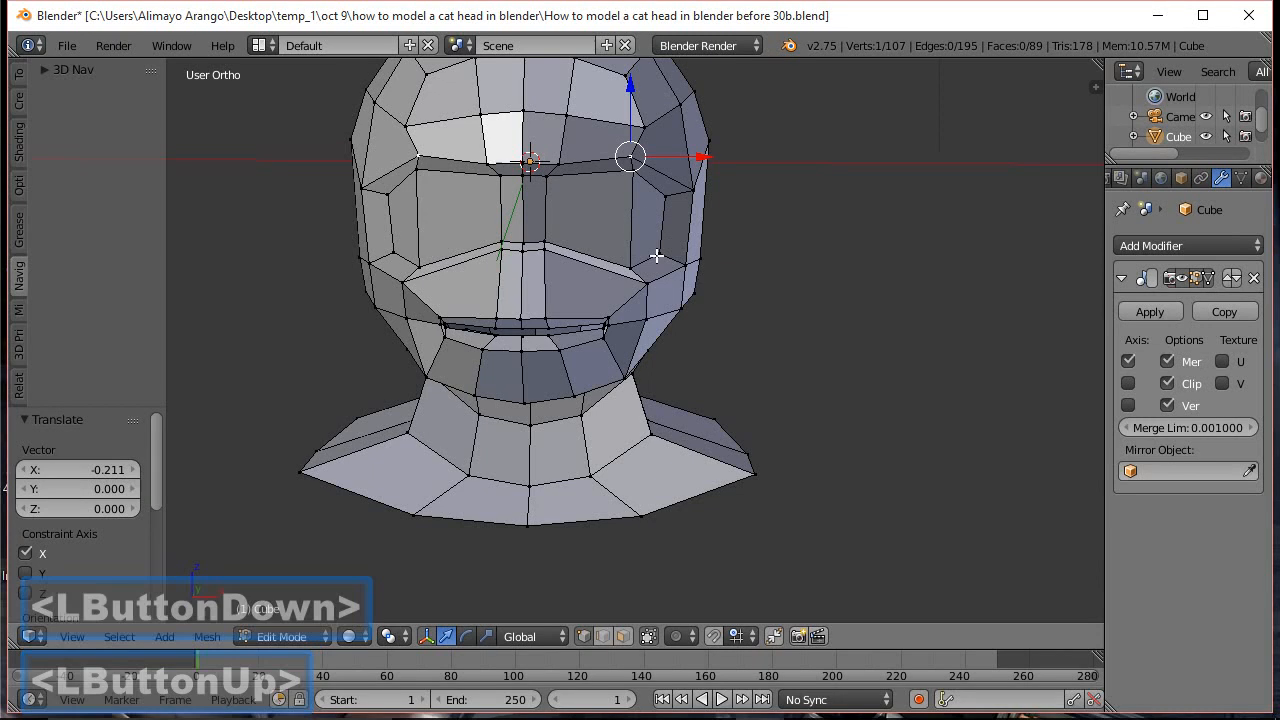
In edge selection, move the vertical edge between the two side faces of the eye area by -0.271 along X
left_click(604, 637)
left_click(631, 222)
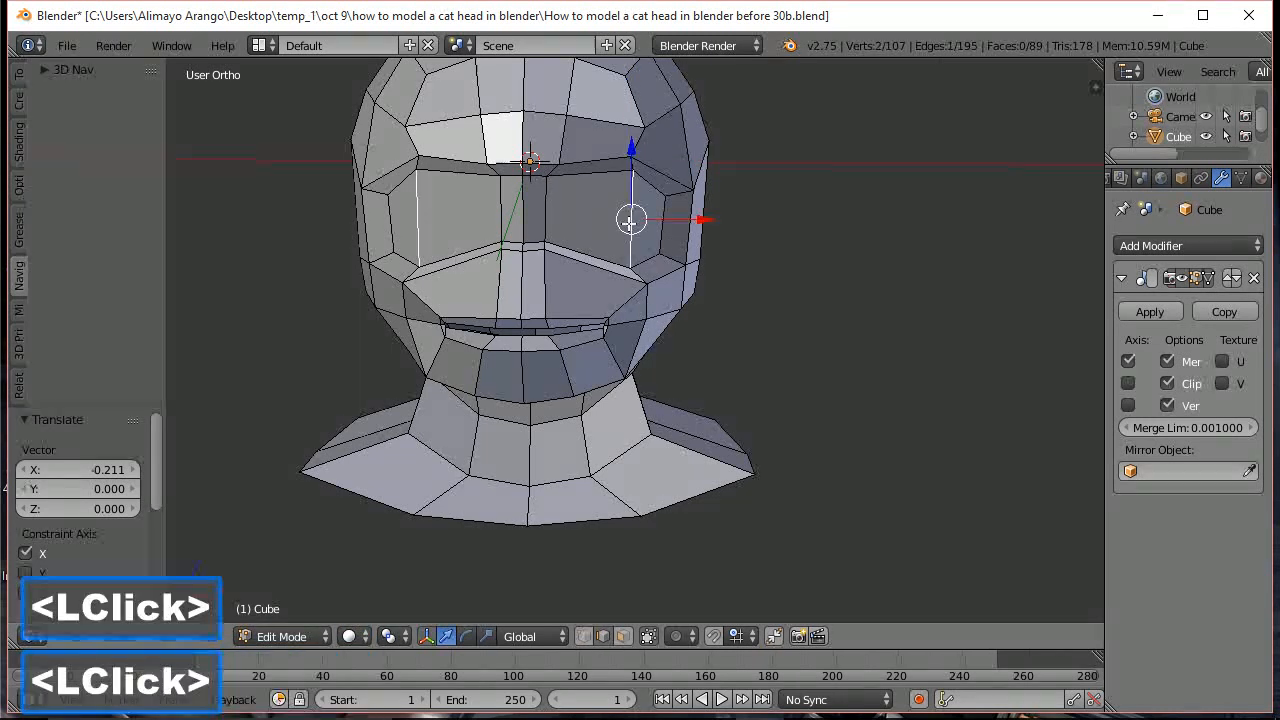
left_click_drag(700, 218, 674, 223)
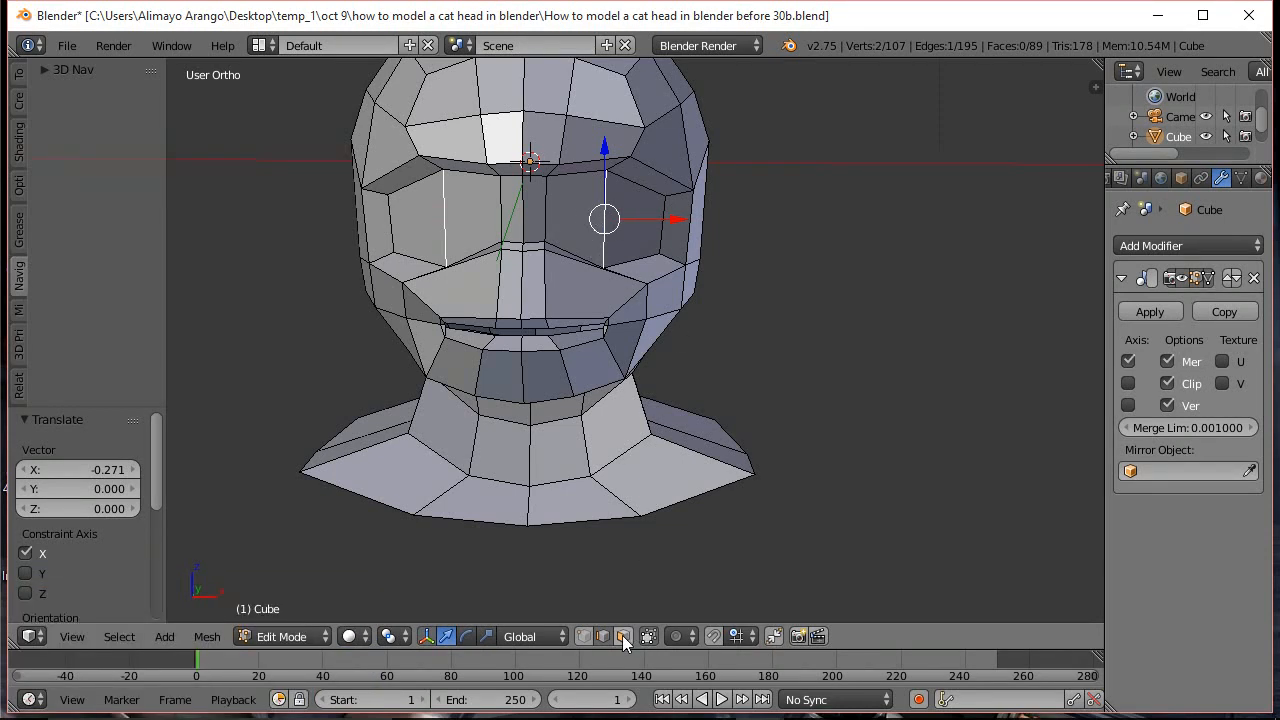
In vertex selection, move the forehead vertex above the brow corner, and the brow-corner vertex itself, inward along X
left_click(586, 638)
left_click(642, 132)
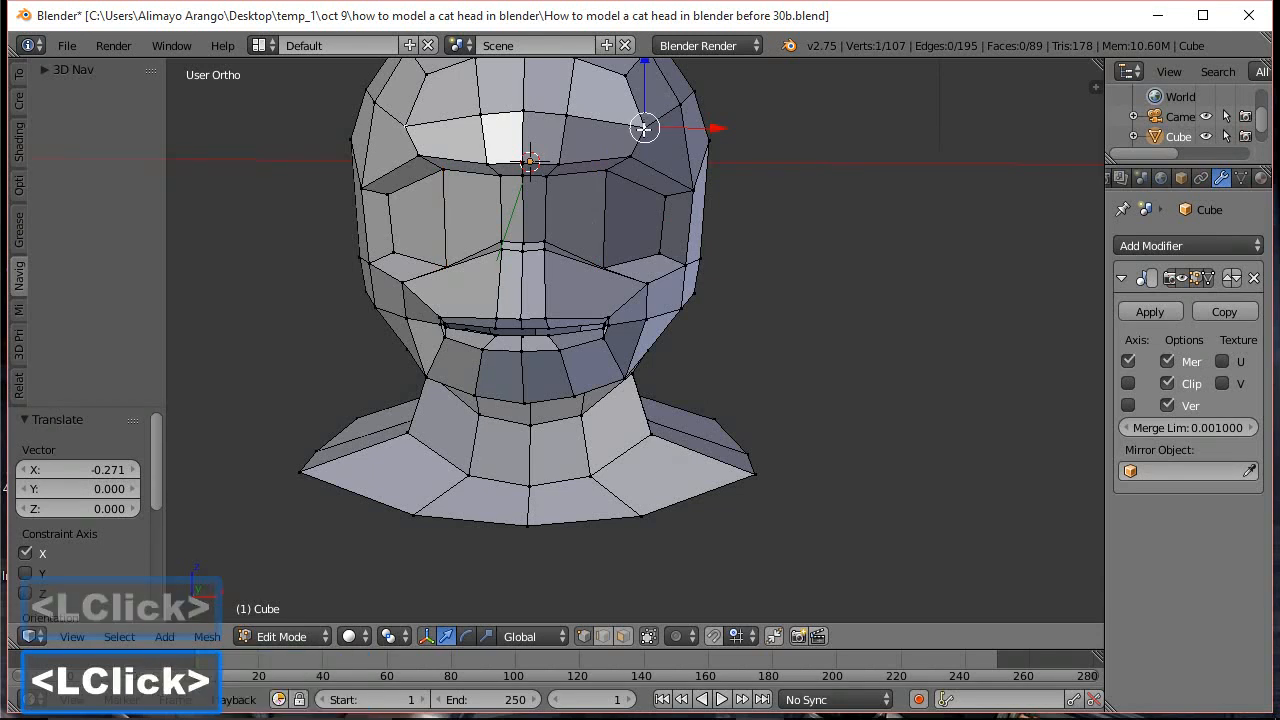
left_click_drag(714, 126, 688, 156)
left_click(642, 157)
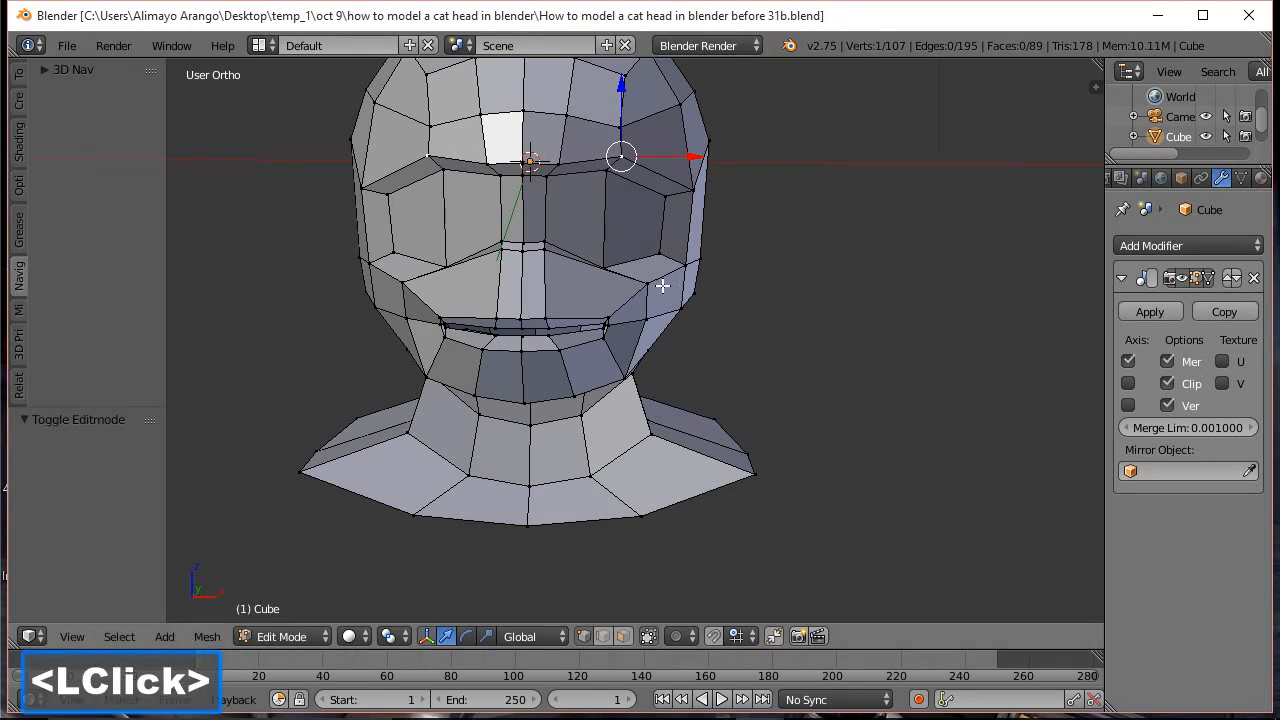
Move the cheek vertex below the eye area by -0.422 along X and deselect all
left_click(653, 282)
left_click_drag(713, 281, 678, 306)
middle_click_drag(820, 330, 782, 319)
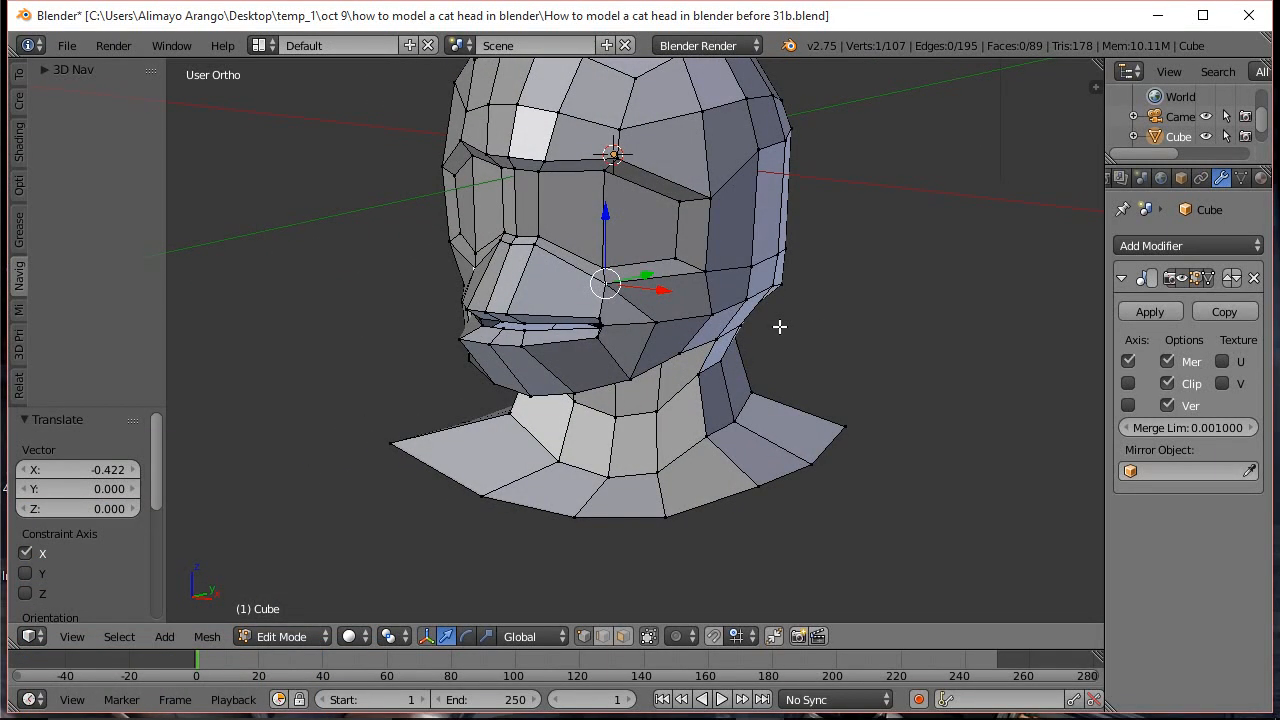
key("a")
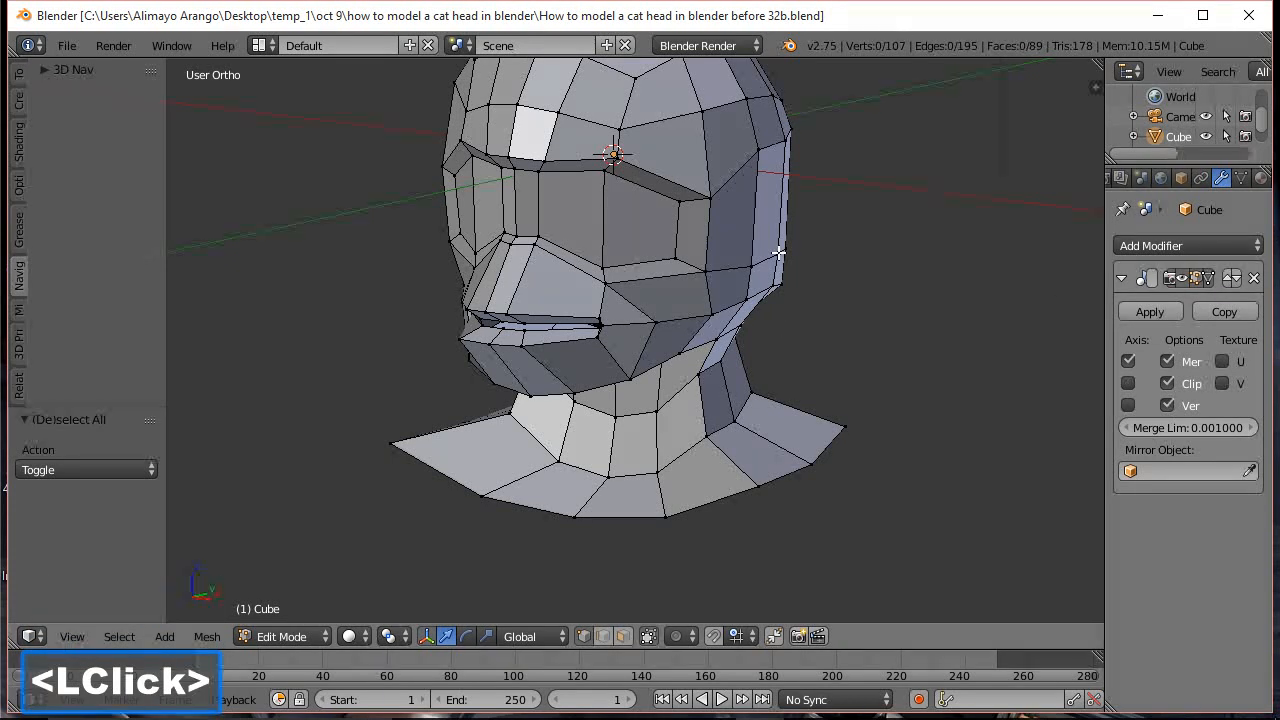
Add a loop cut with 2 cuts around the mouth without sliding it, save as version 33b, and deselect all
scroll(772, 250, "up", 4)
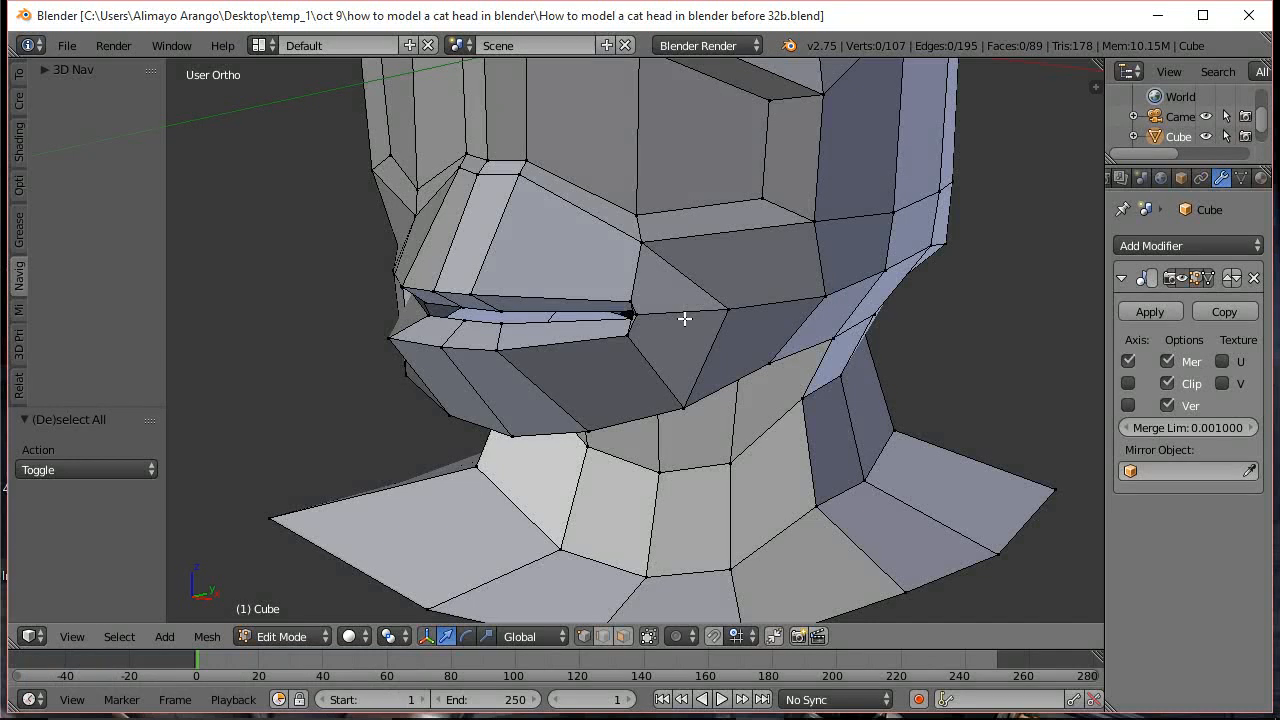
key("ctrl")
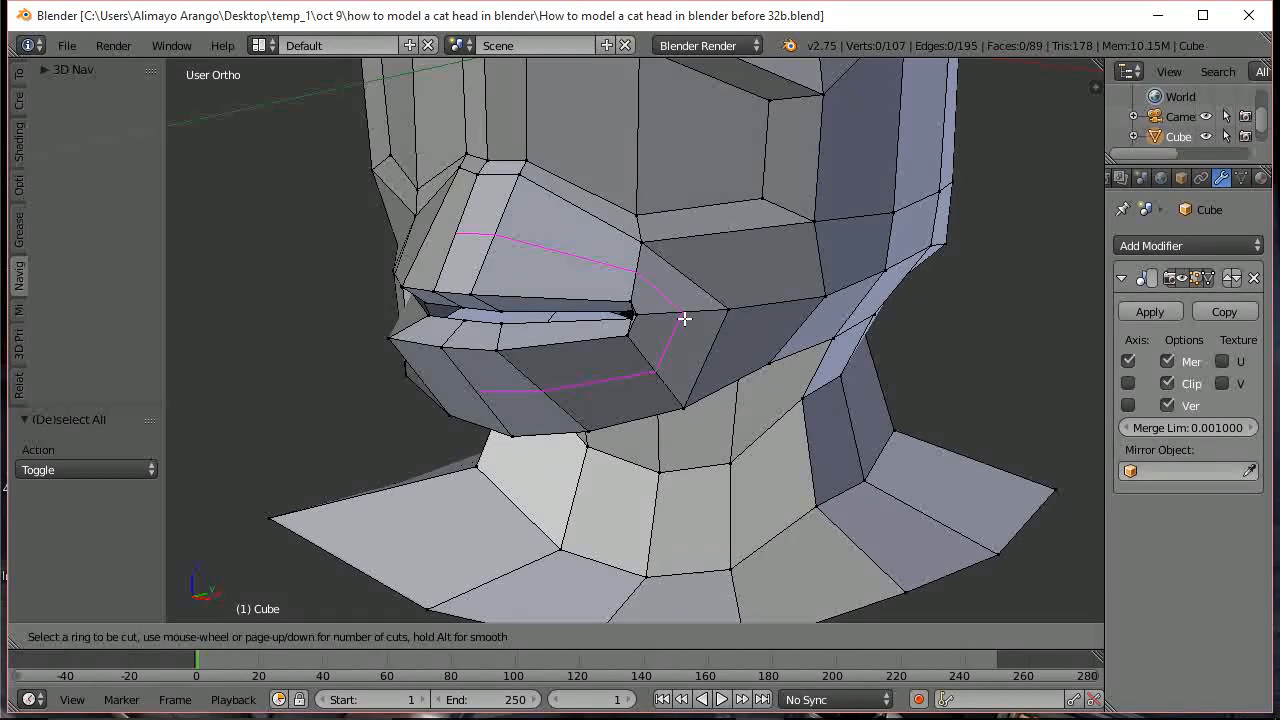
scroll(684, 318, "up", 1)
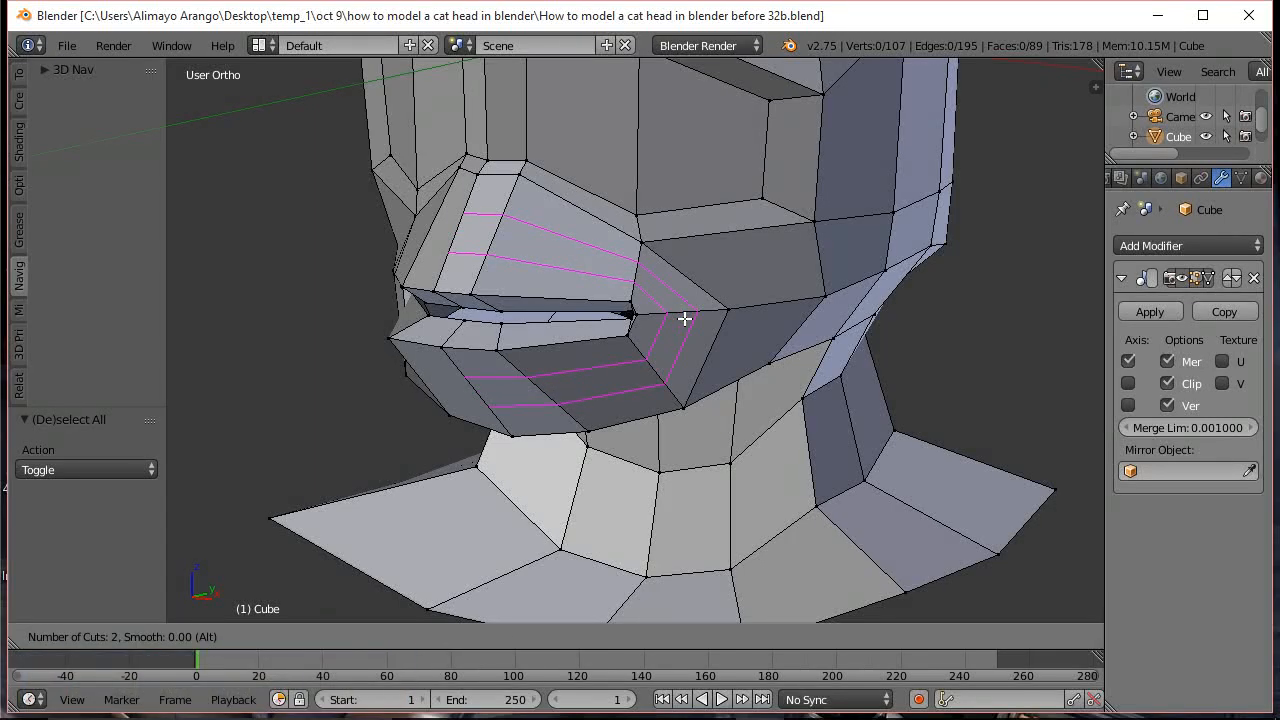
left_click(684, 318)
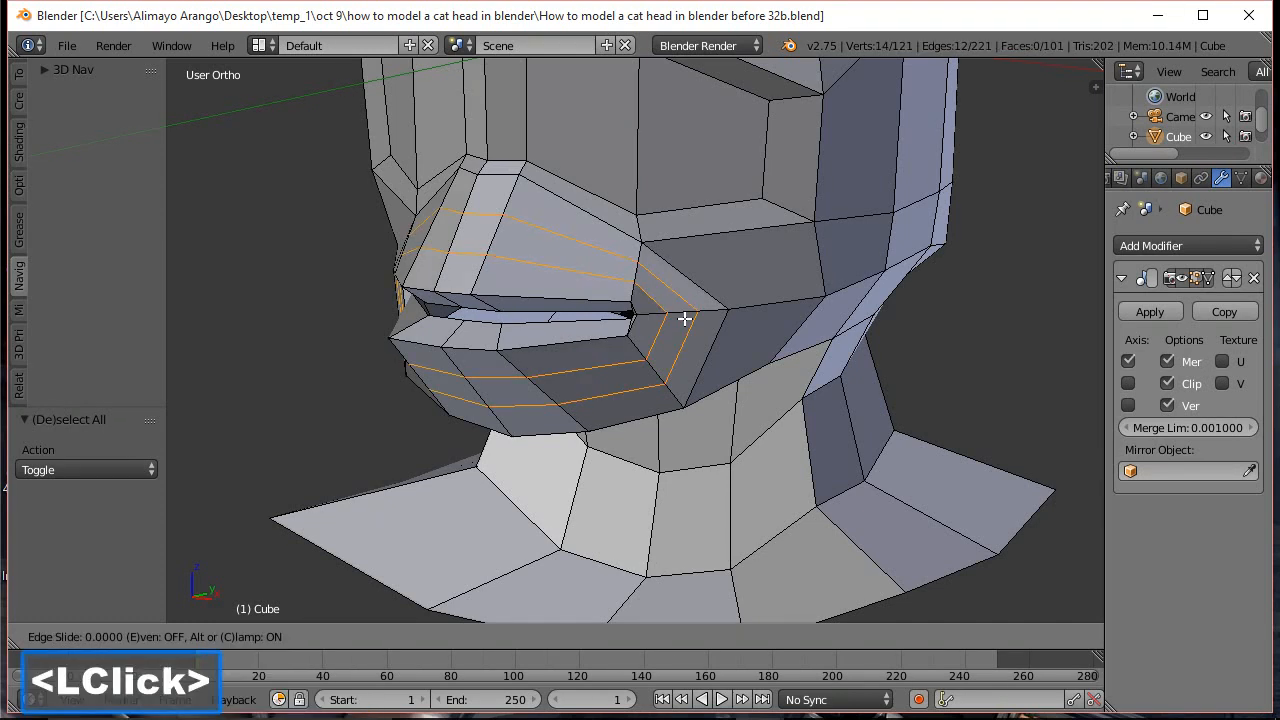
left_click(684, 318)
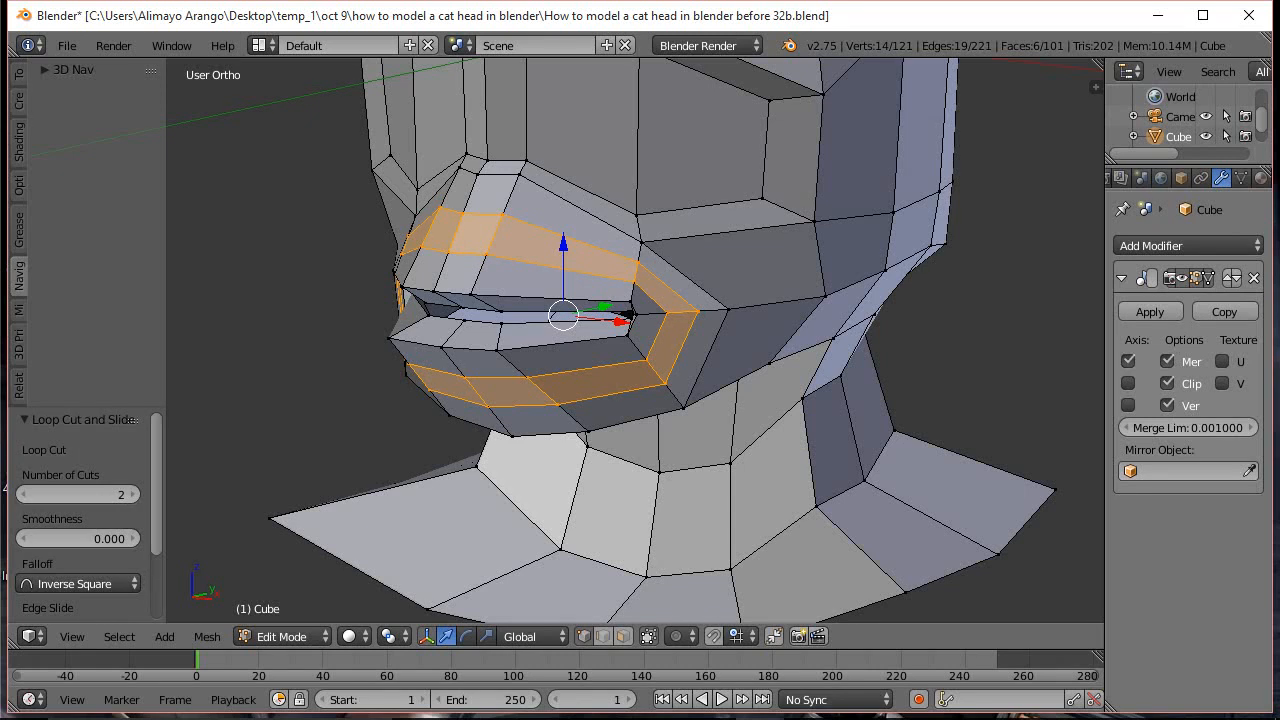
left_click(942, 203)
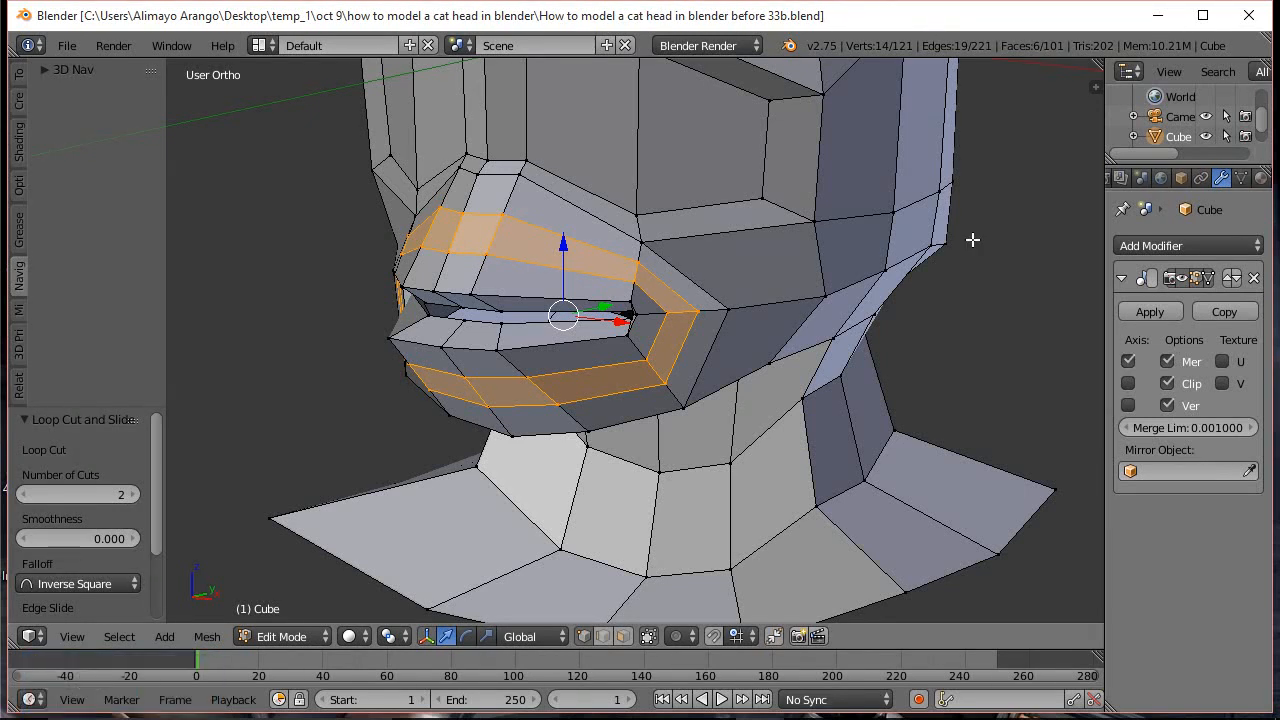
key("a")
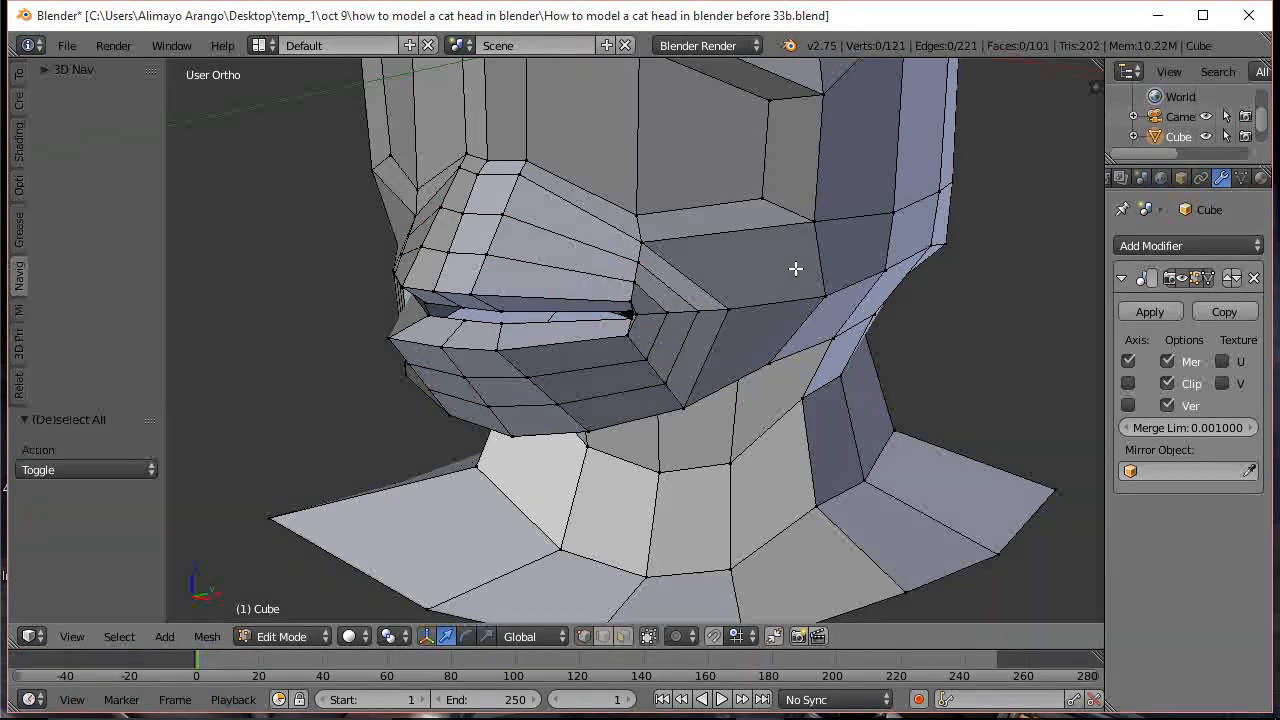
In face selection, select the four centre-line faces from between the eyes down onto the muzzle and extrude them -0.407 along Y
scroll(795, 268, "down", 2)
middle_click_drag(697, 303, 785, 306)
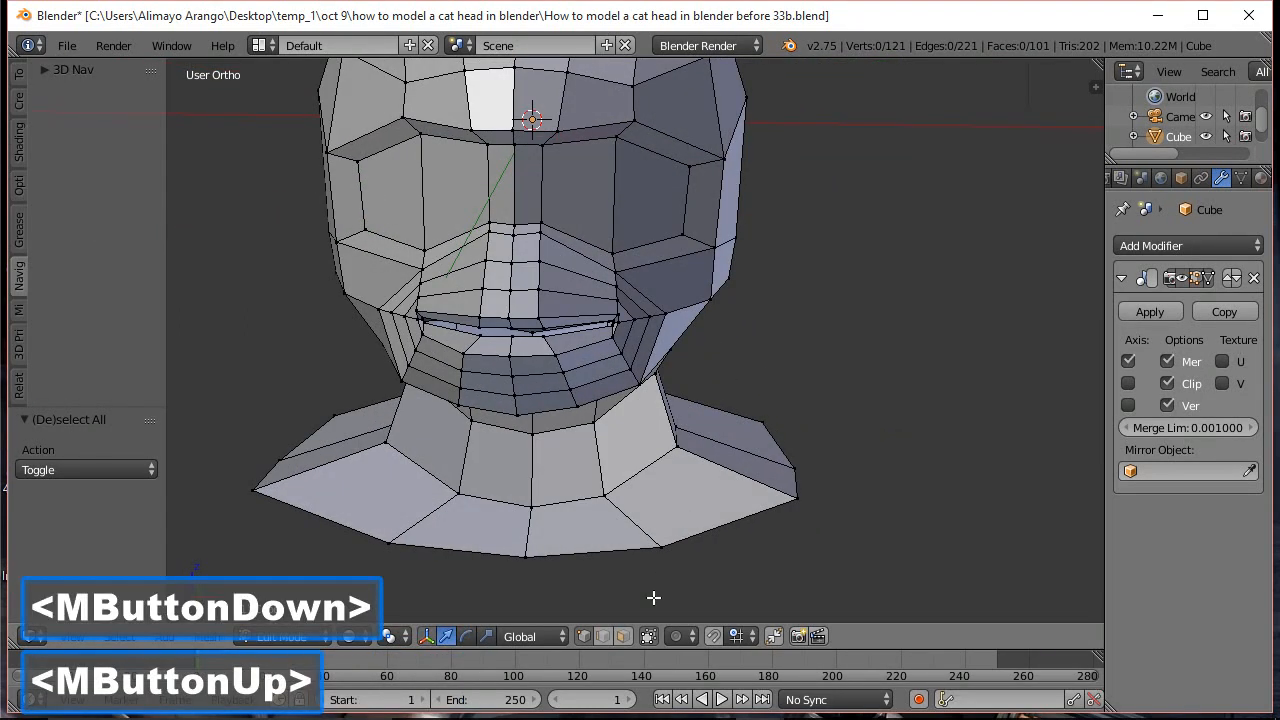
left_click(628, 636)
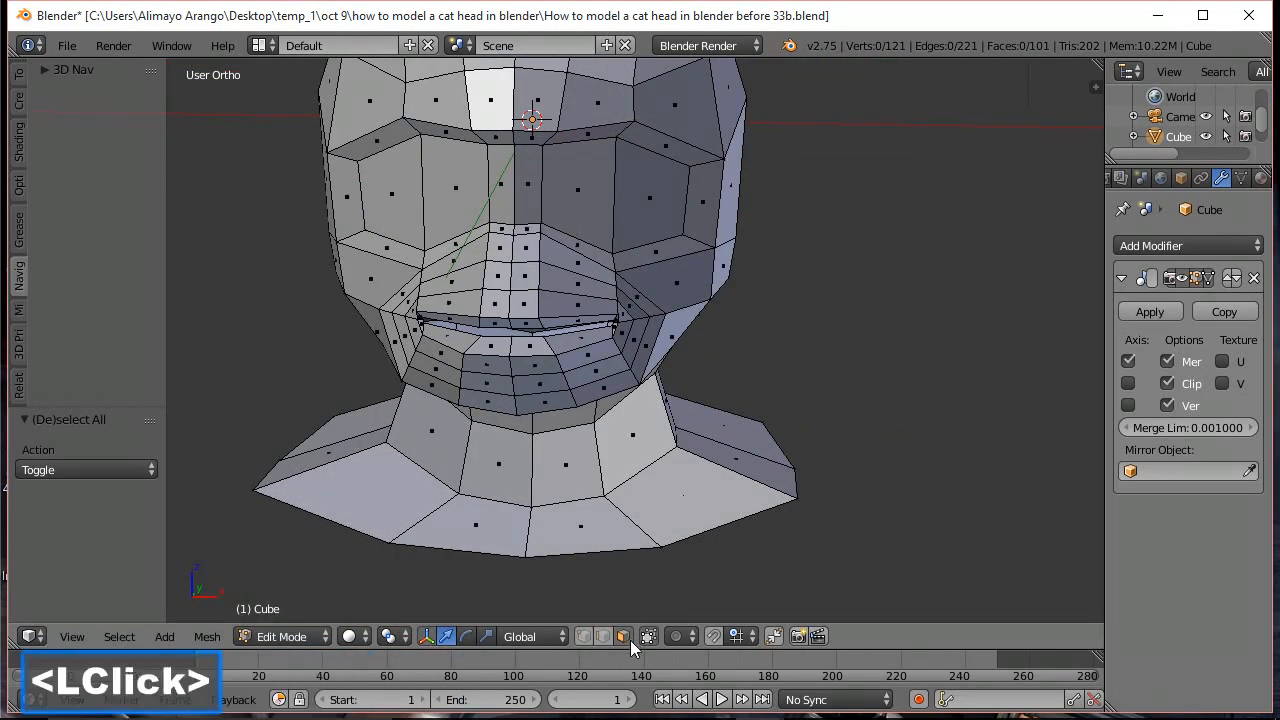
left_click(532, 172)
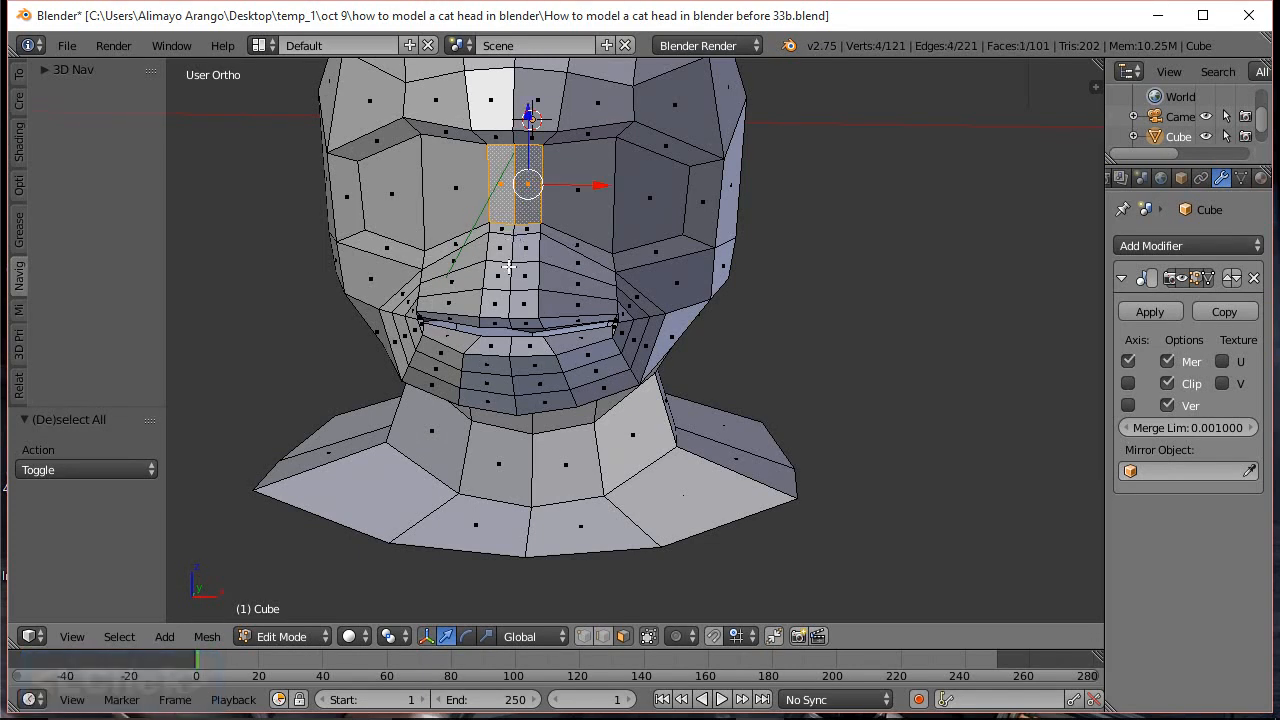
left_click(527, 238, "shift")
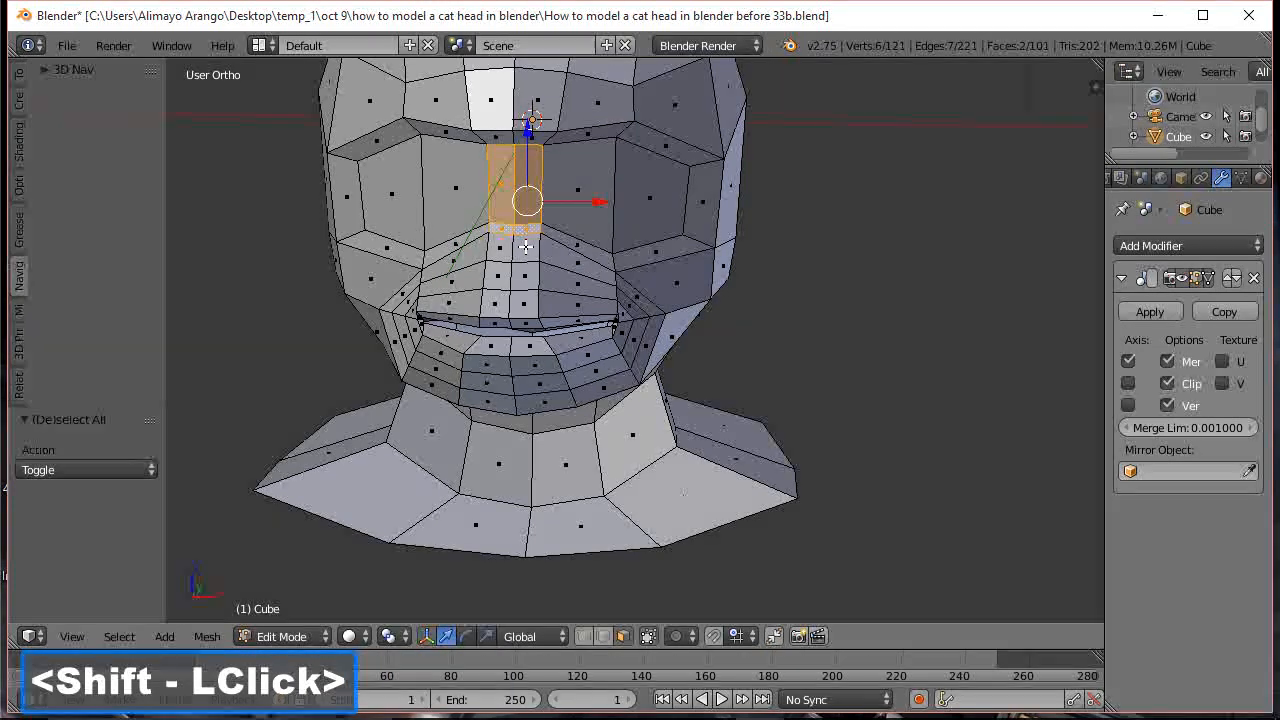
left_click(525, 246, "shift")
left_click(530, 278, "shift")
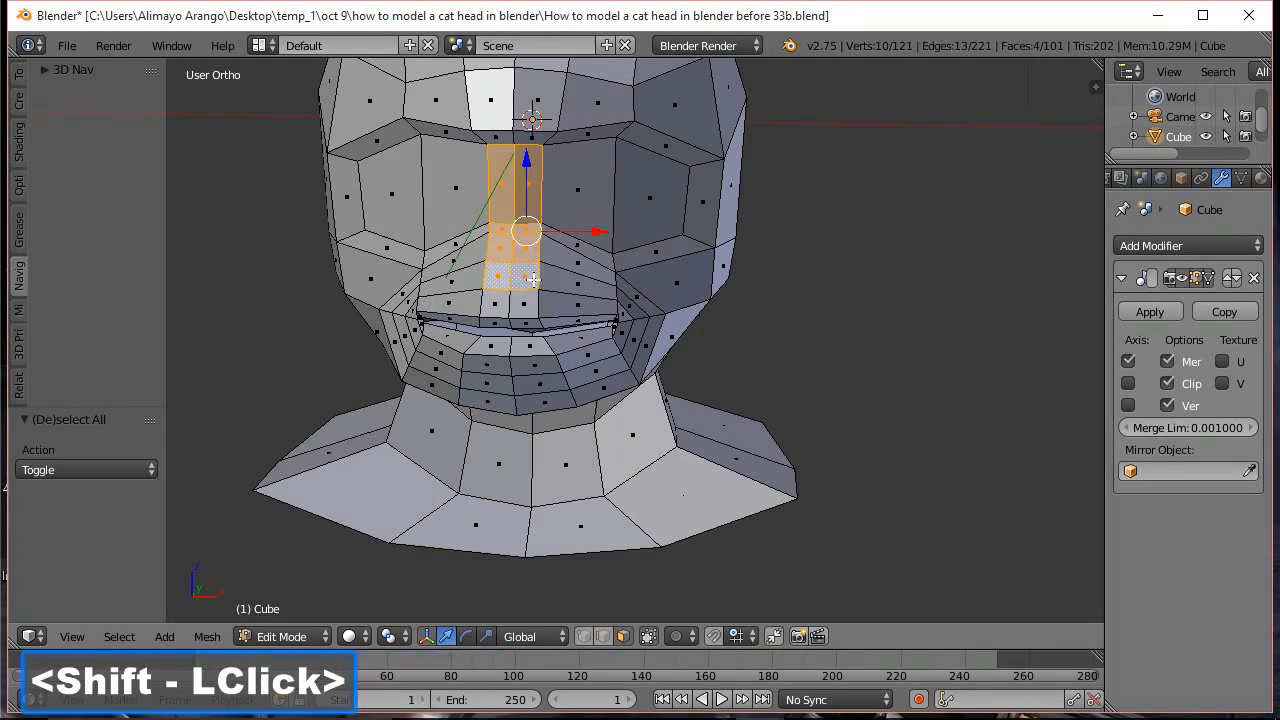
middle_click_drag(880, 309, 751, 314)
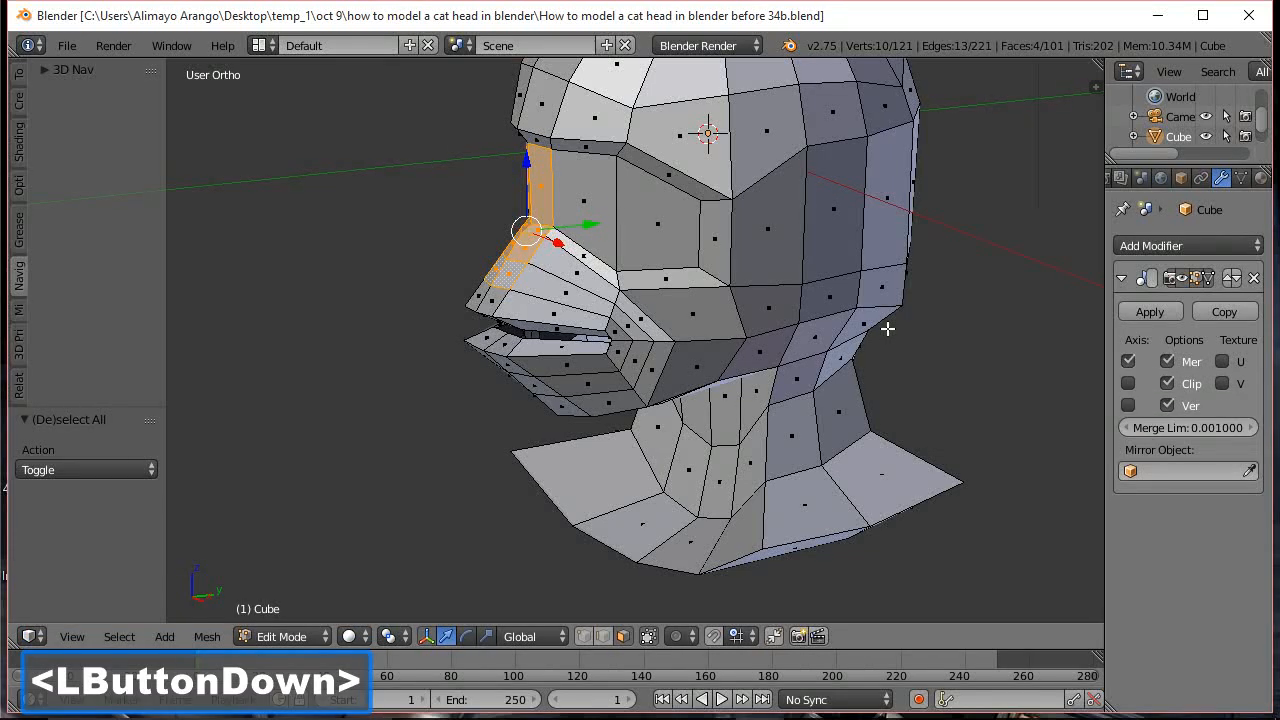
key("e")
key("y")
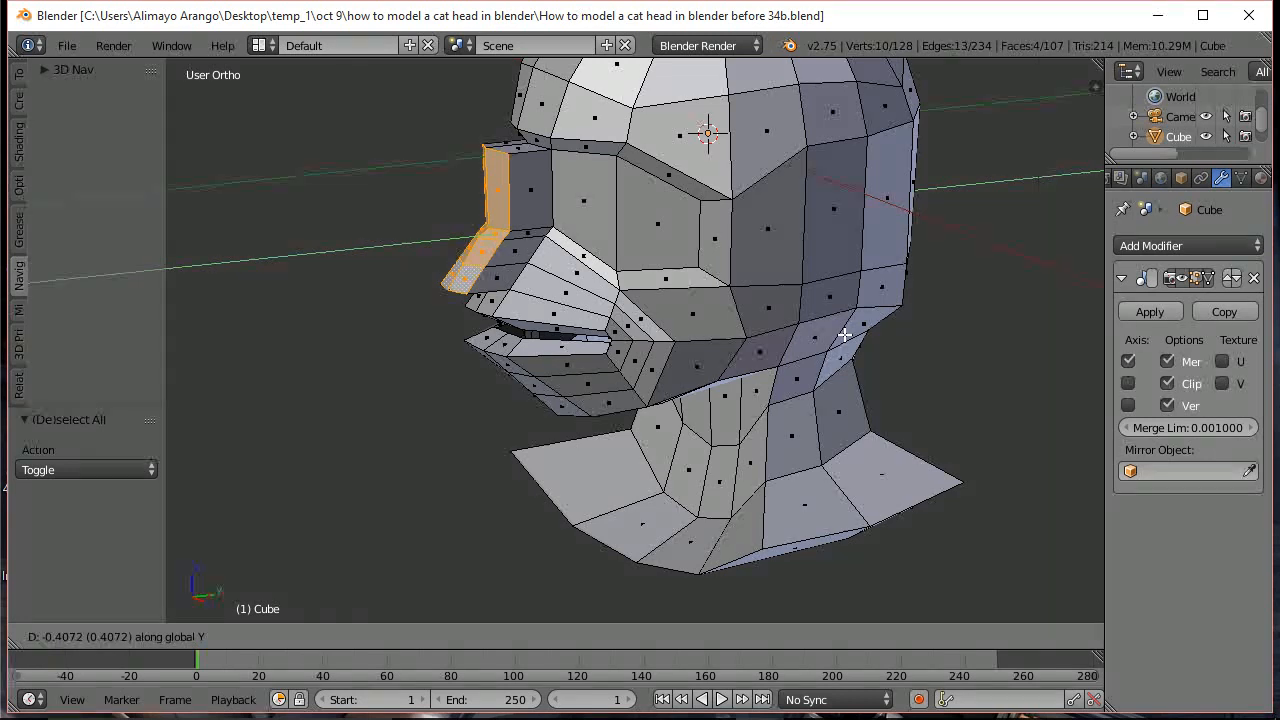
left_click(845, 335)
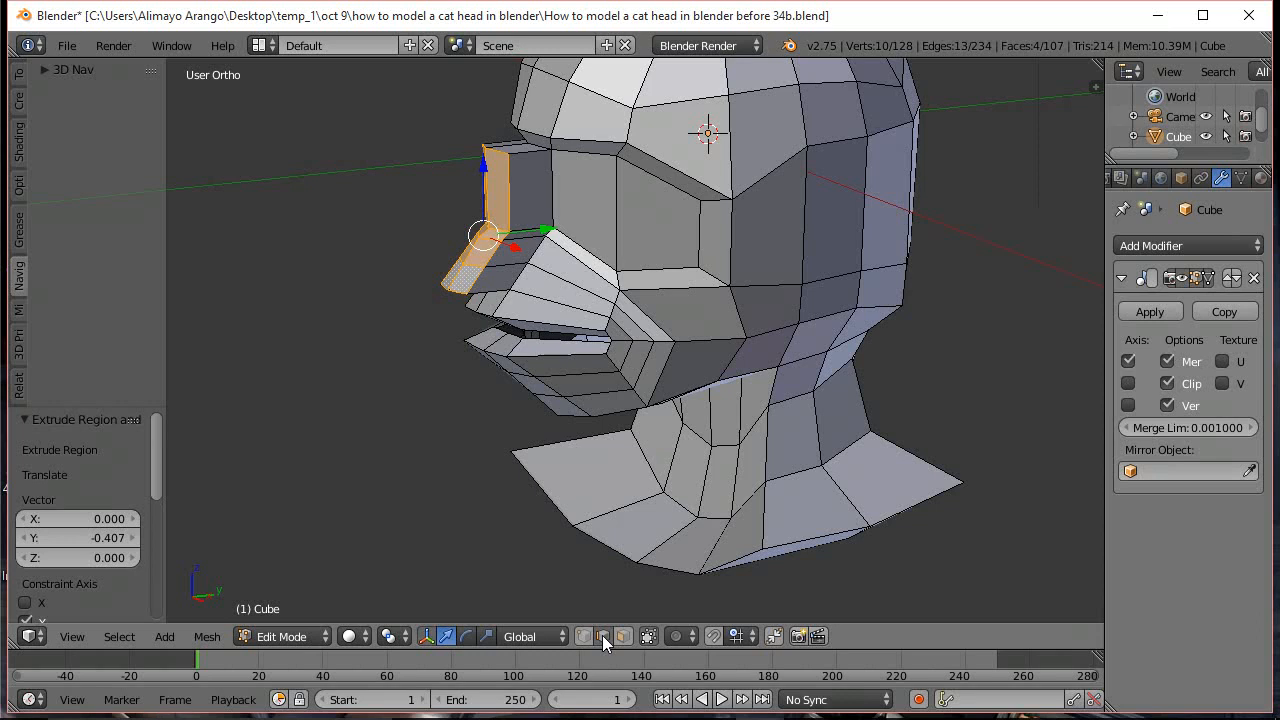
Select the top front edge of the extruded nose, push it back along Y toward the brow, and move it -0.040 along Z
middle_click_drag(598, 192, 620, 303, "shift")
scroll(620, 303, "up", 3)
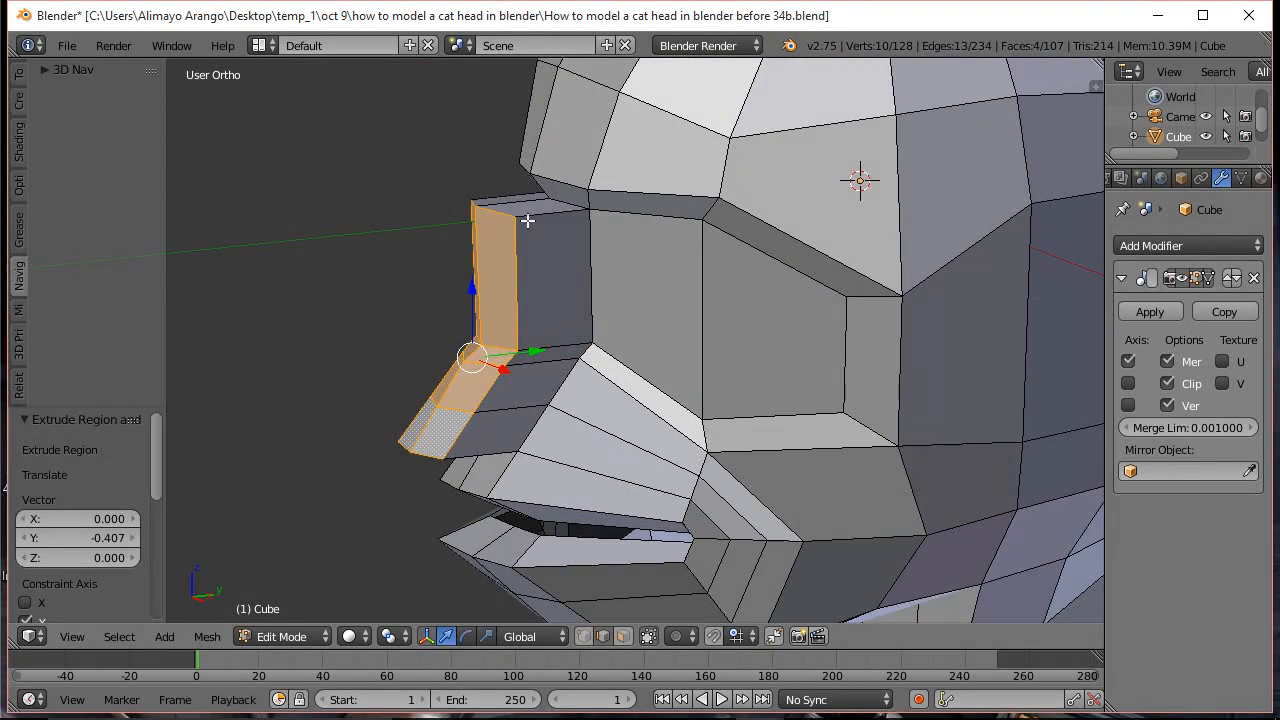
right_click(494, 212)
key("g")
key("y")
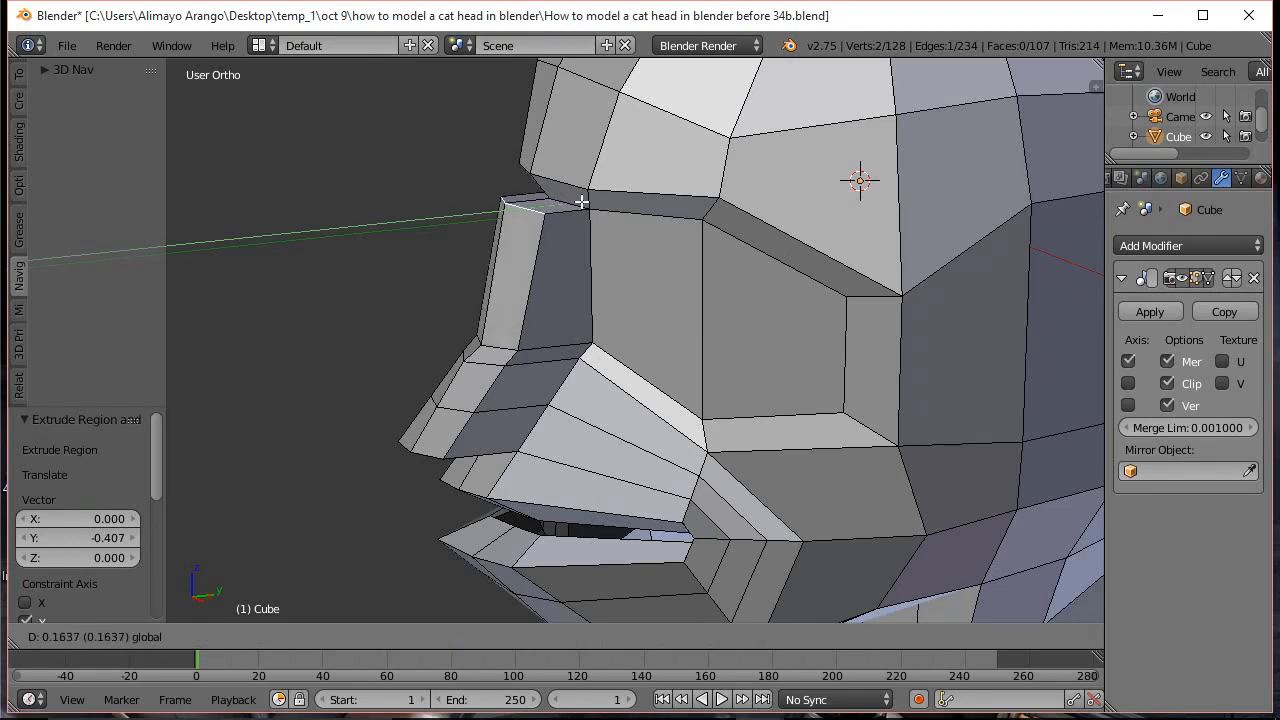
left_click(609, 195)
key("g")
key("z")
left_click(563, 175)
Select the second front edge down the nose bridge, raise it along Z, and push it back along Y to slope the bridge
right_click(505, 340)
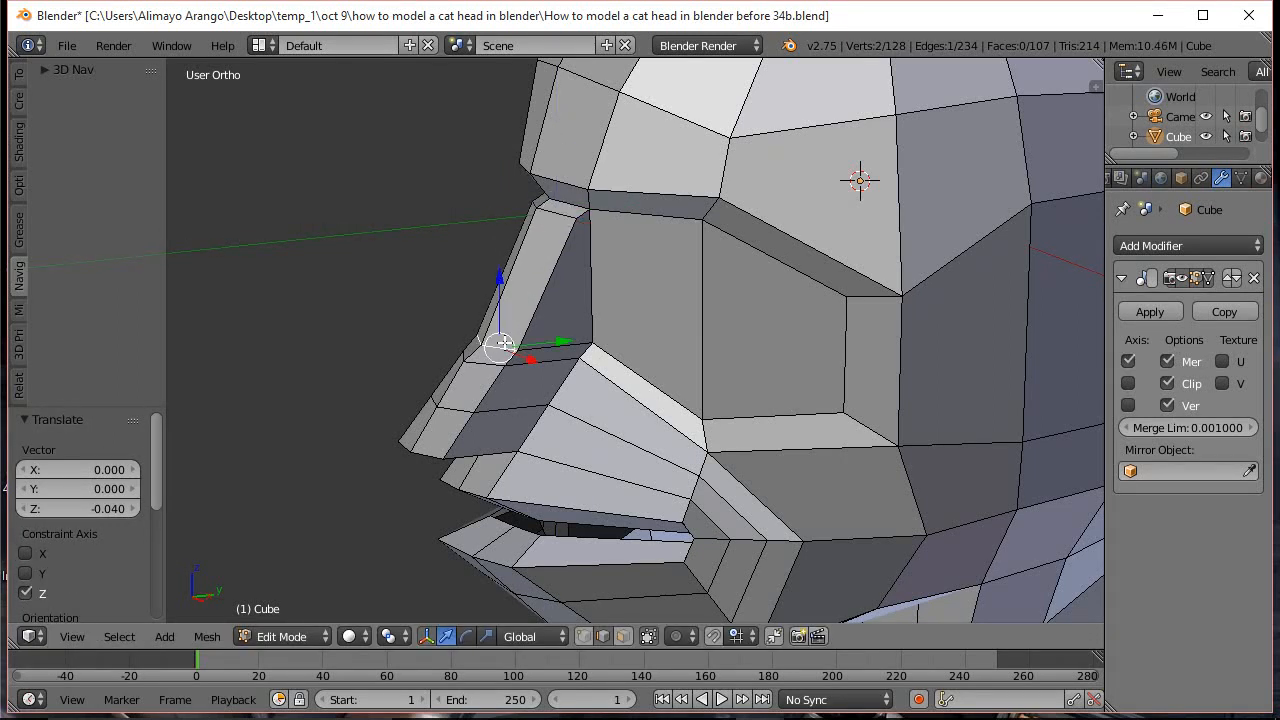
key("g")
key("z")
left_click(508, 222)
key("g")
key("y")
left_click(528, 308)
Raise the next two front edges down the nose along Z and push each back along Y, the upper one by 0.094
right_click(487, 330)
left_click_drag(487, 314, 486, 262)
left_click_drag(537, 306, 554, 303)
right_click(456, 407)
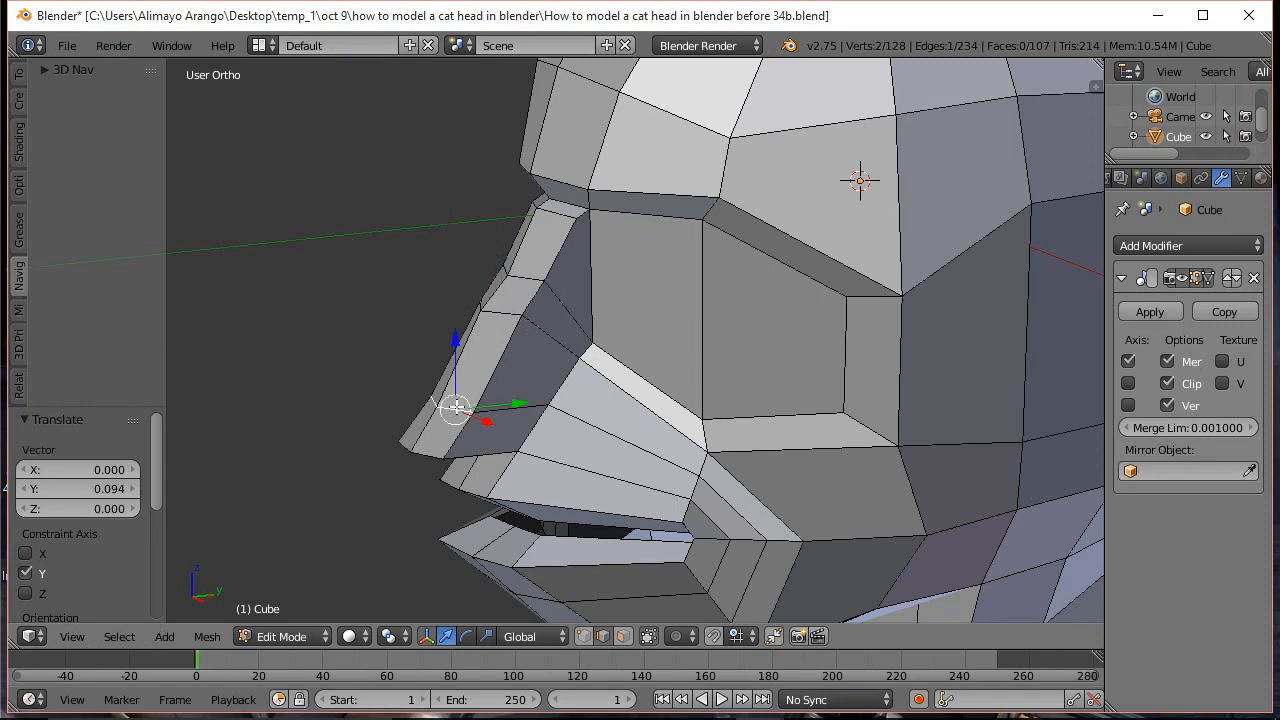
left_click_drag(457, 358, 460, 305)
left_click_drag(514, 351, 537, 347)
Raise the lowest front edge of the nose along Z, push it back along Y to form the nose tip, and deselect all
right_click(433, 453)
left_click_drag(429, 405, 445, 340)
left_click_drag(490, 384, 518, 375)
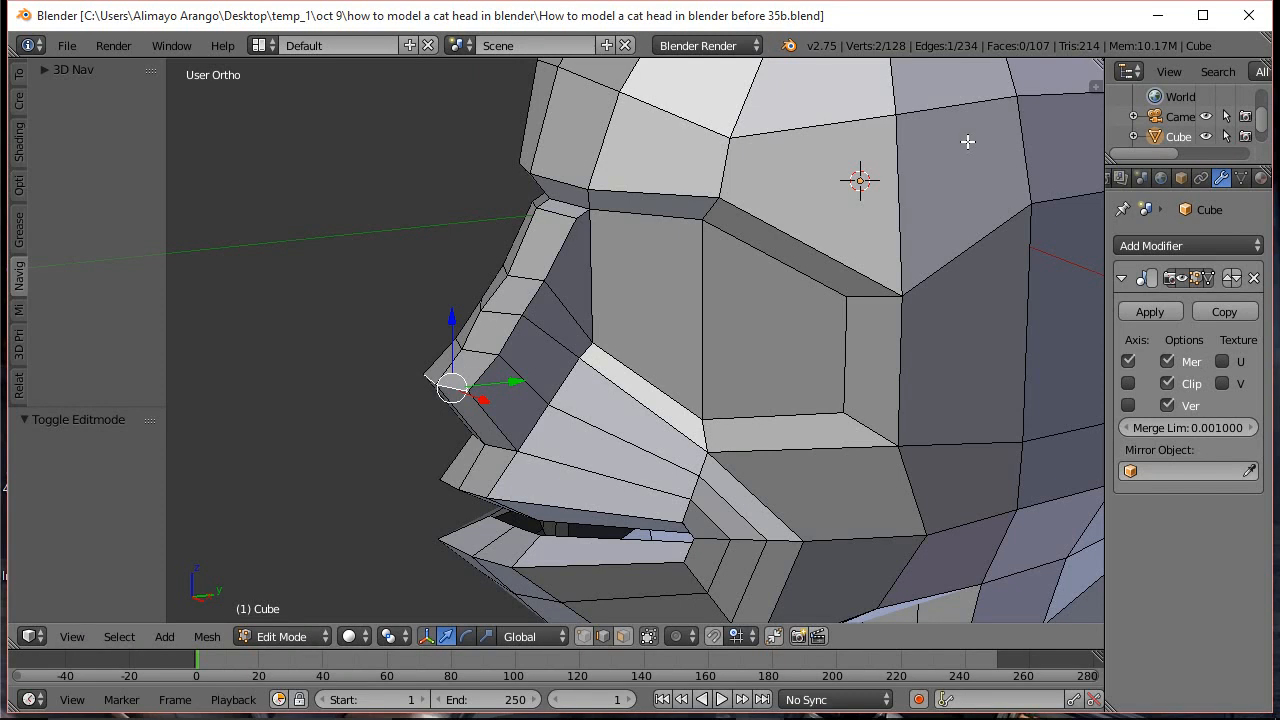
scroll(967, 141, "down", 2)
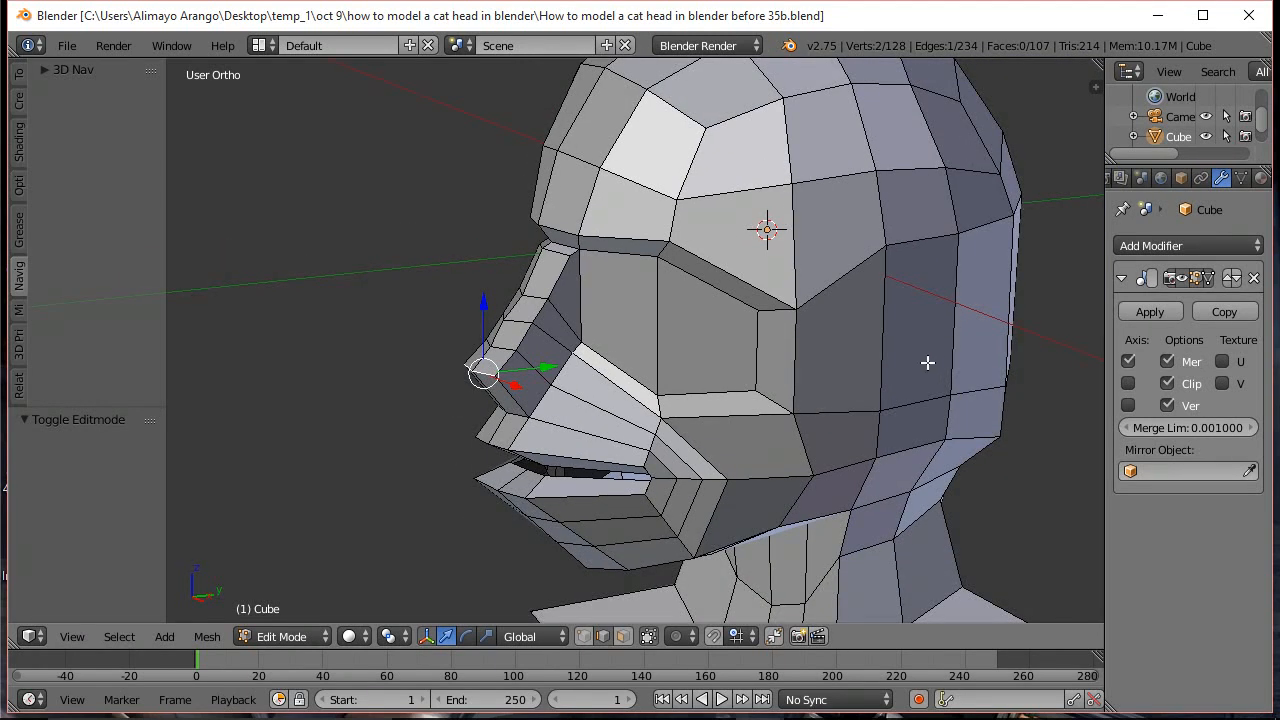
key("a")
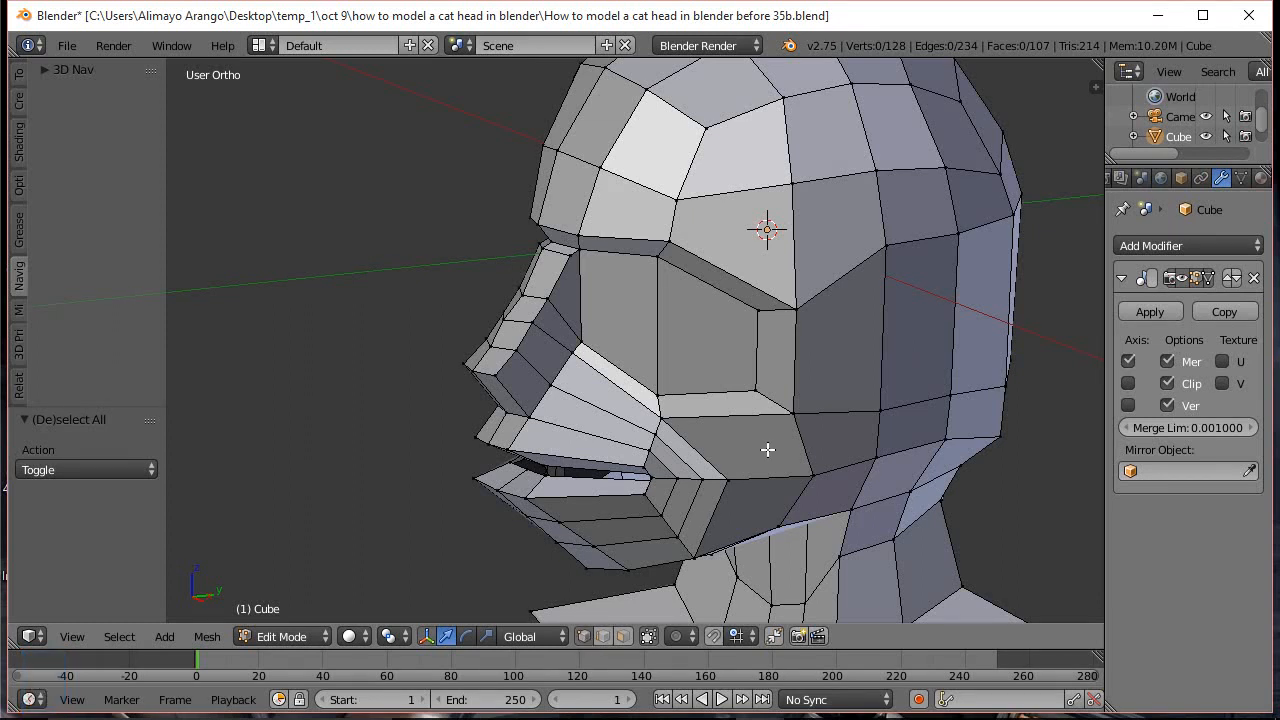
Select the vertex path along the side of the head from behind the eye to the back, and lower it 0.327 along Z
right_click(885, 246)
middle_click_drag(999, 269, 563, 294)
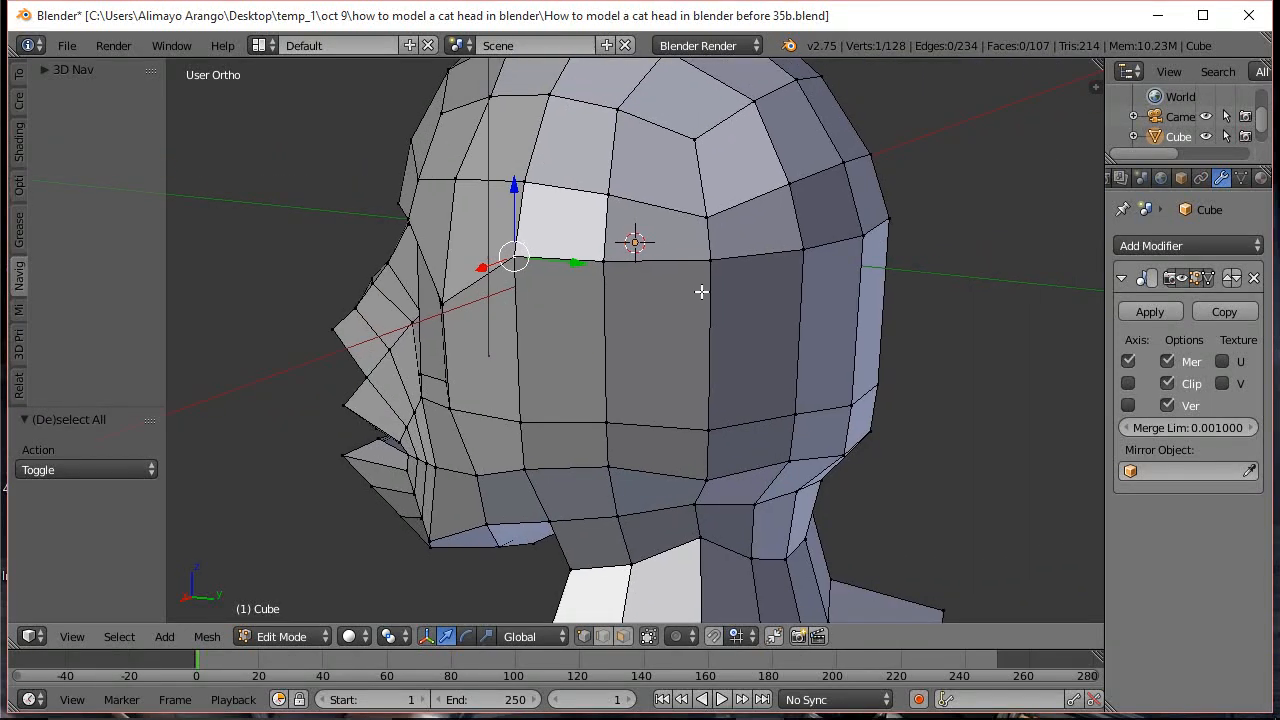
key("ctrl")
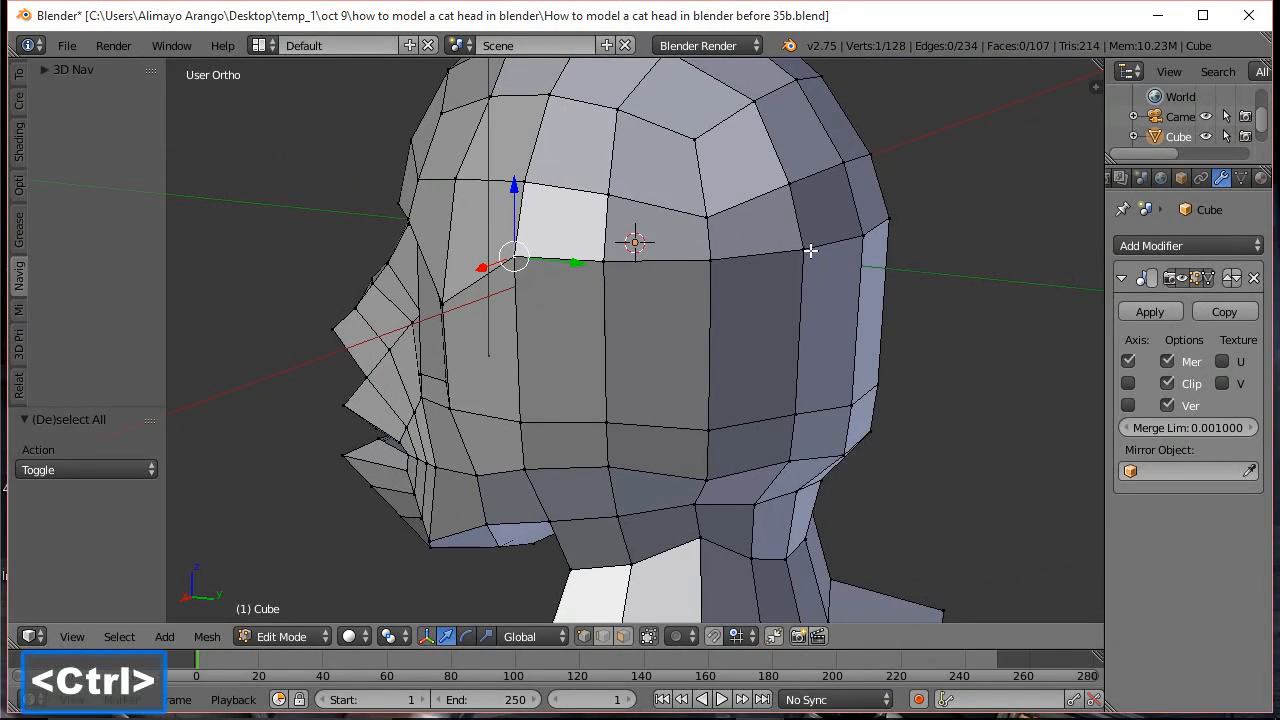
right_click(864, 237, "ctrl")
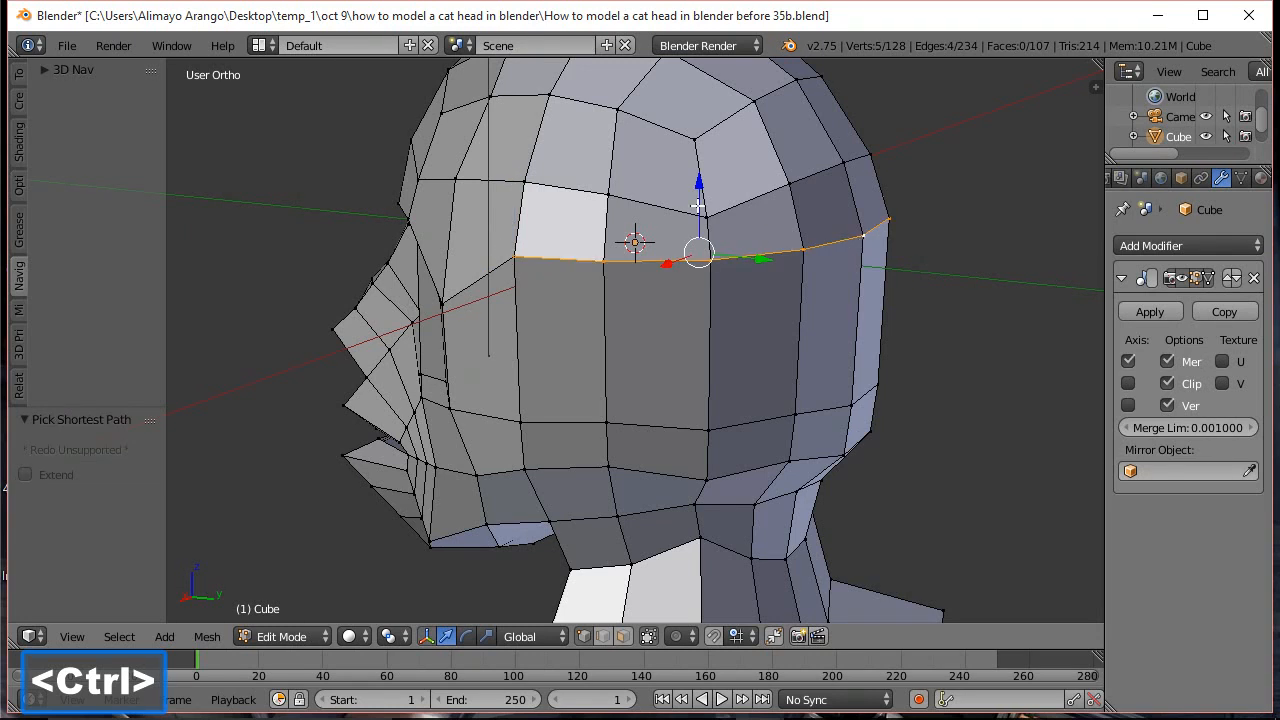
left_click_drag(698, 184, 707, 231)
Add one centred horizontal loop cut around the head through the eye area and nose bridge
middle_click_drag(524, 345, 774, 311)
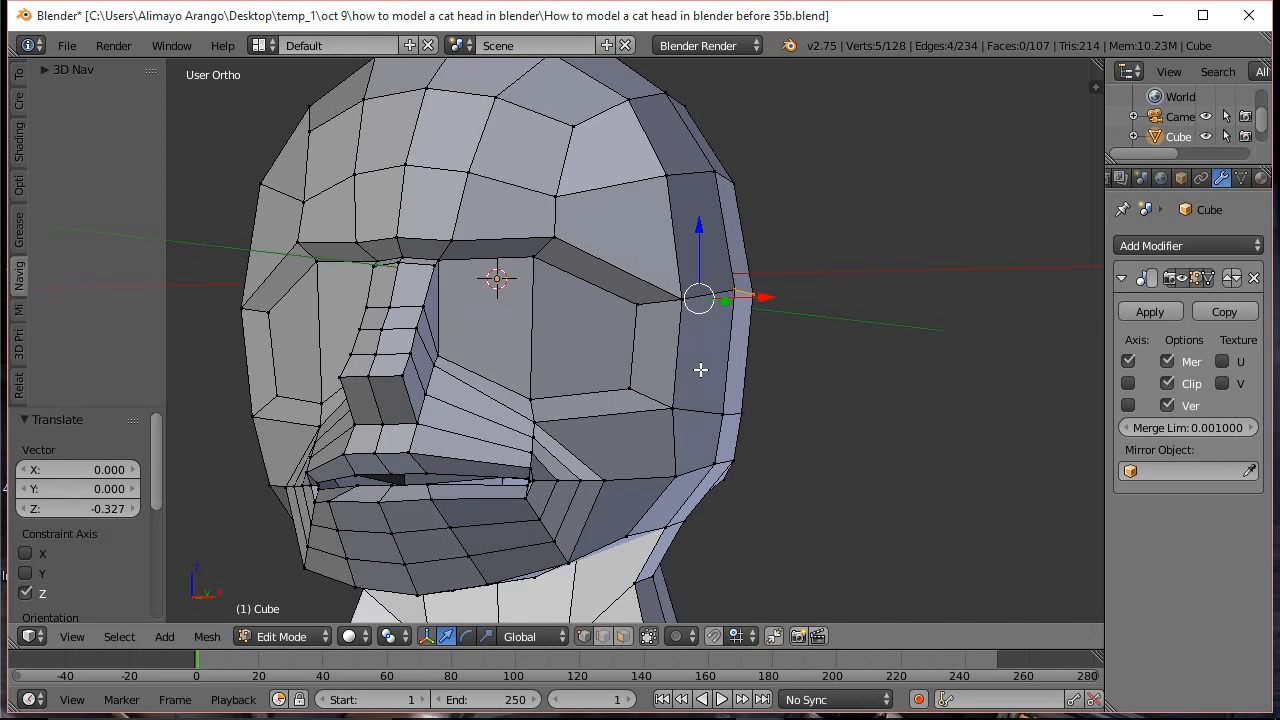
key("ctrl+r")
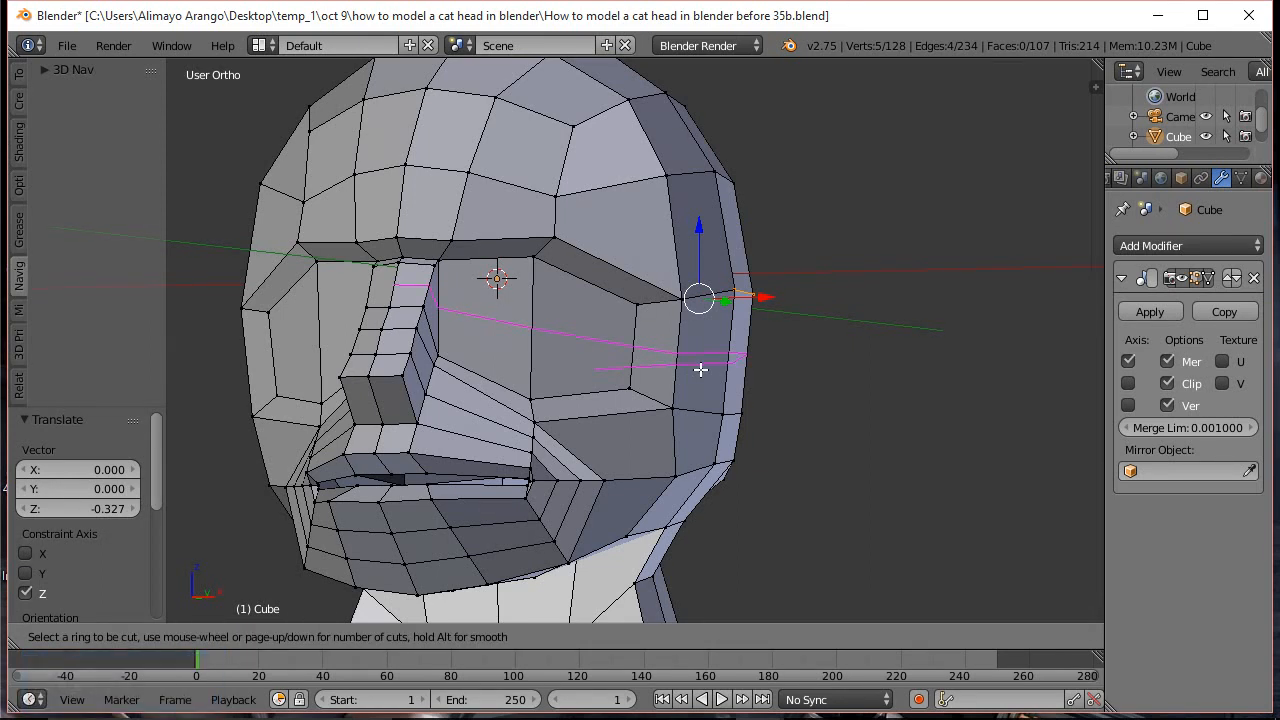
left_click(700, 369)
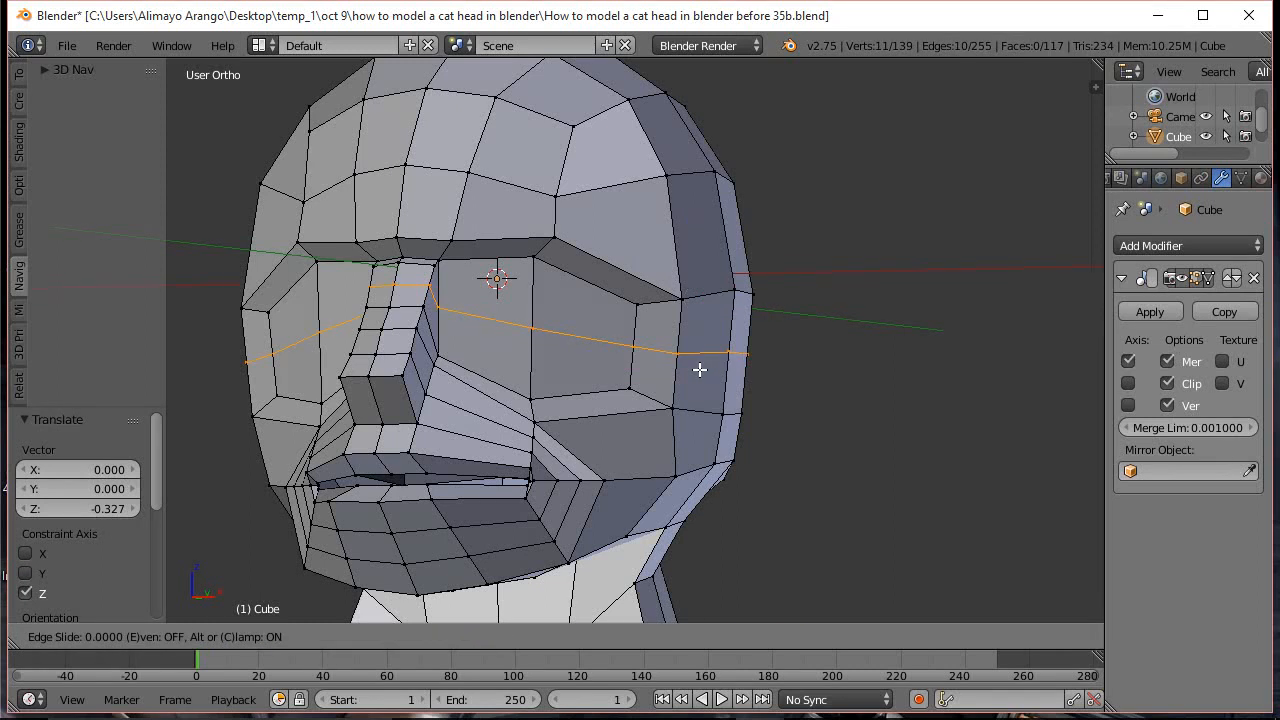
left_click(700, 369)
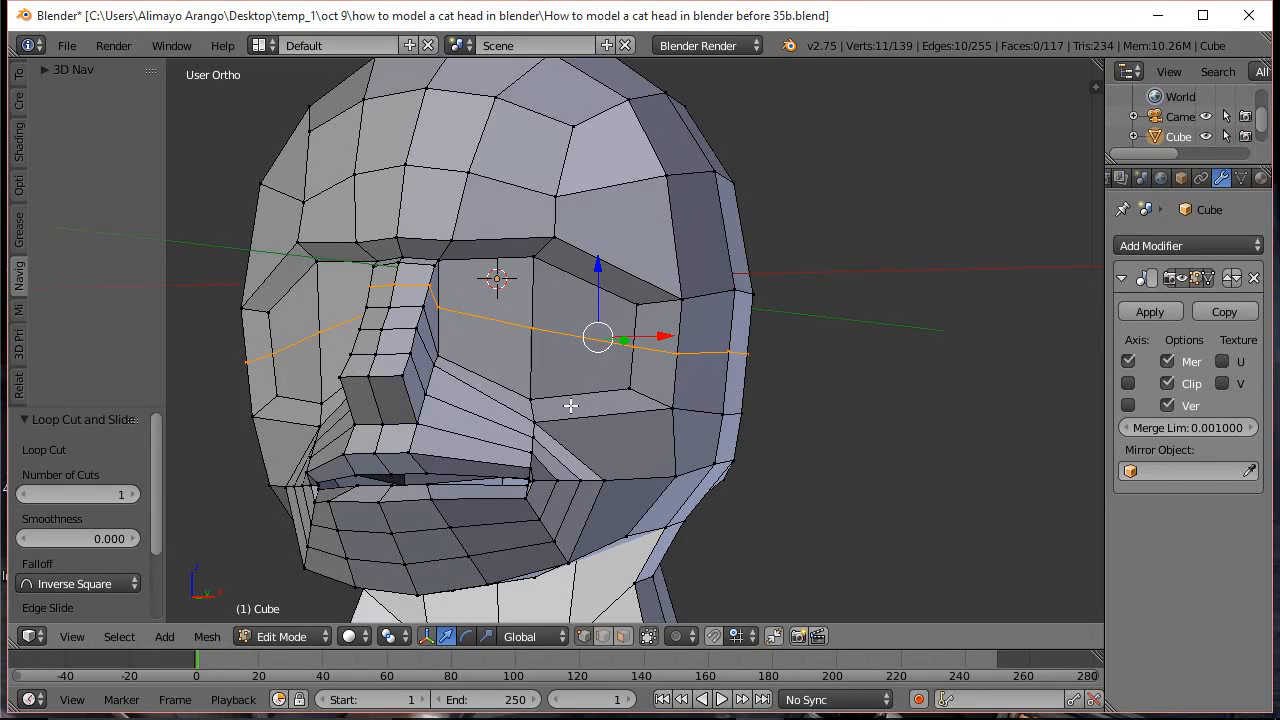
Extrude the two side faces of the nose tip, move them 0.232 along X, and scale them to 0.376
left_click(622, 637)
right_click(427, 364)
right_click(419, 392, "shift")
middle_click_drag(478, 422, 492, 457)
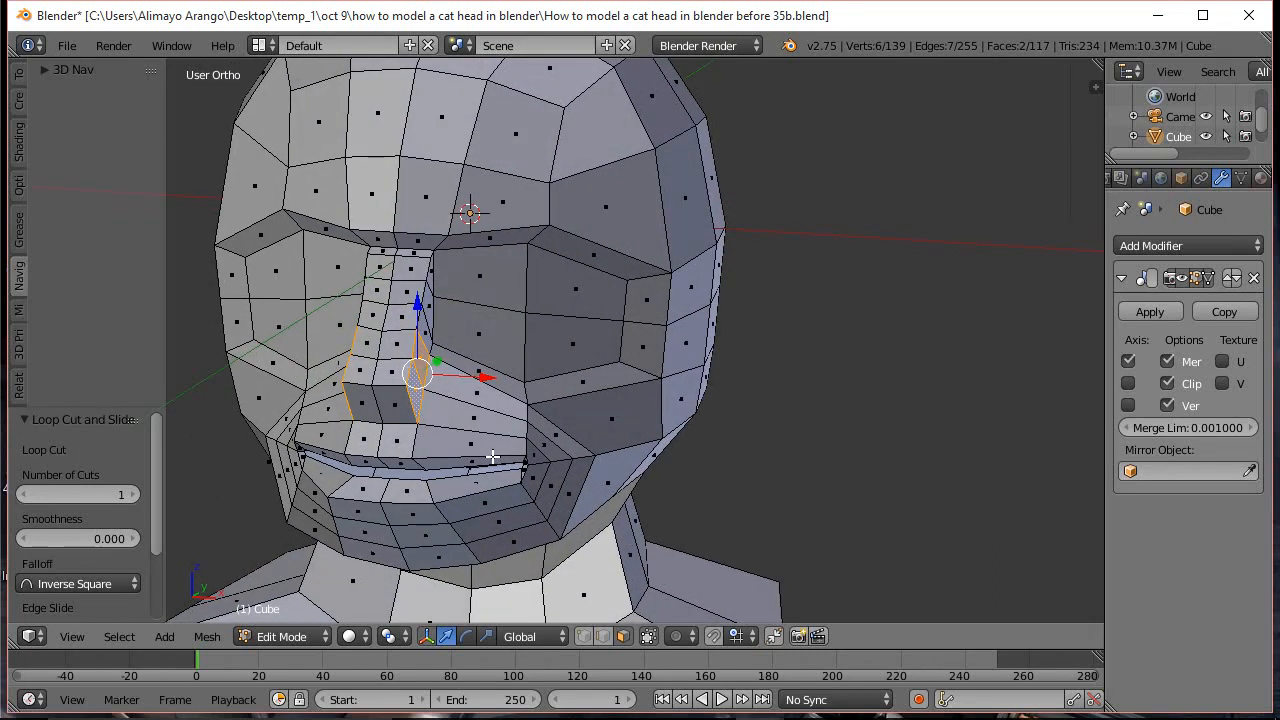
key("e")
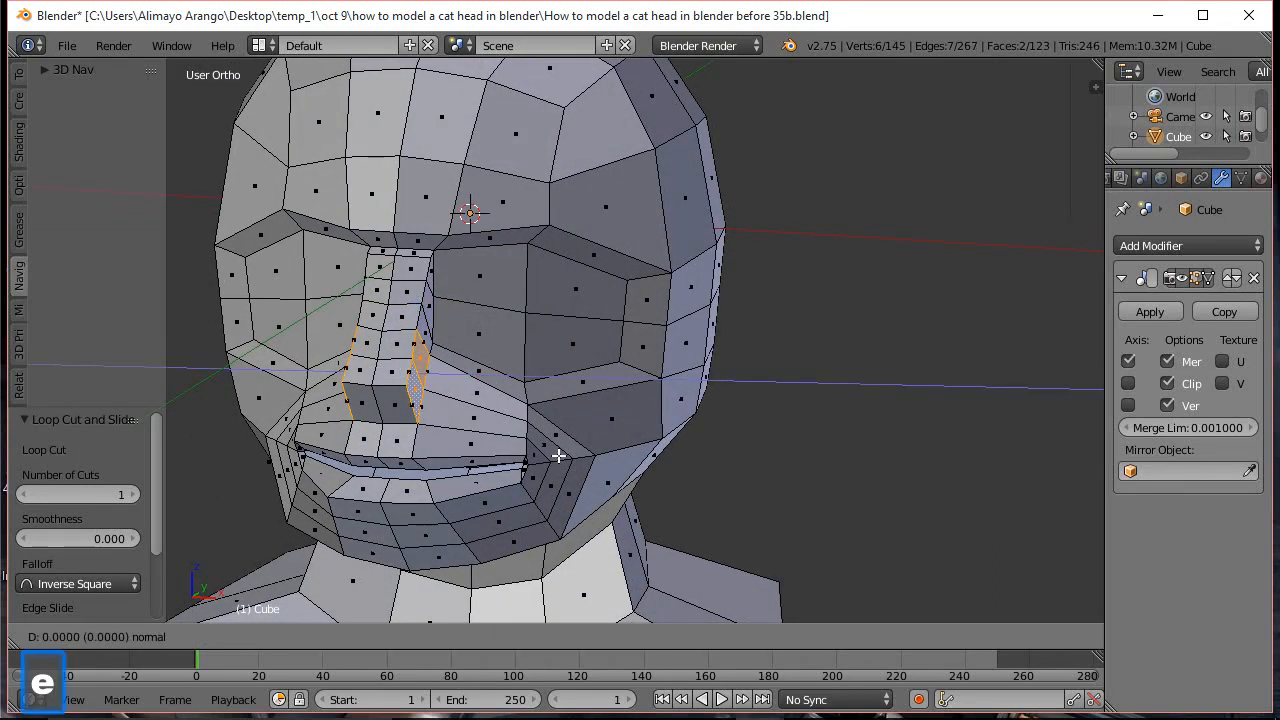
right_click(558, 455)
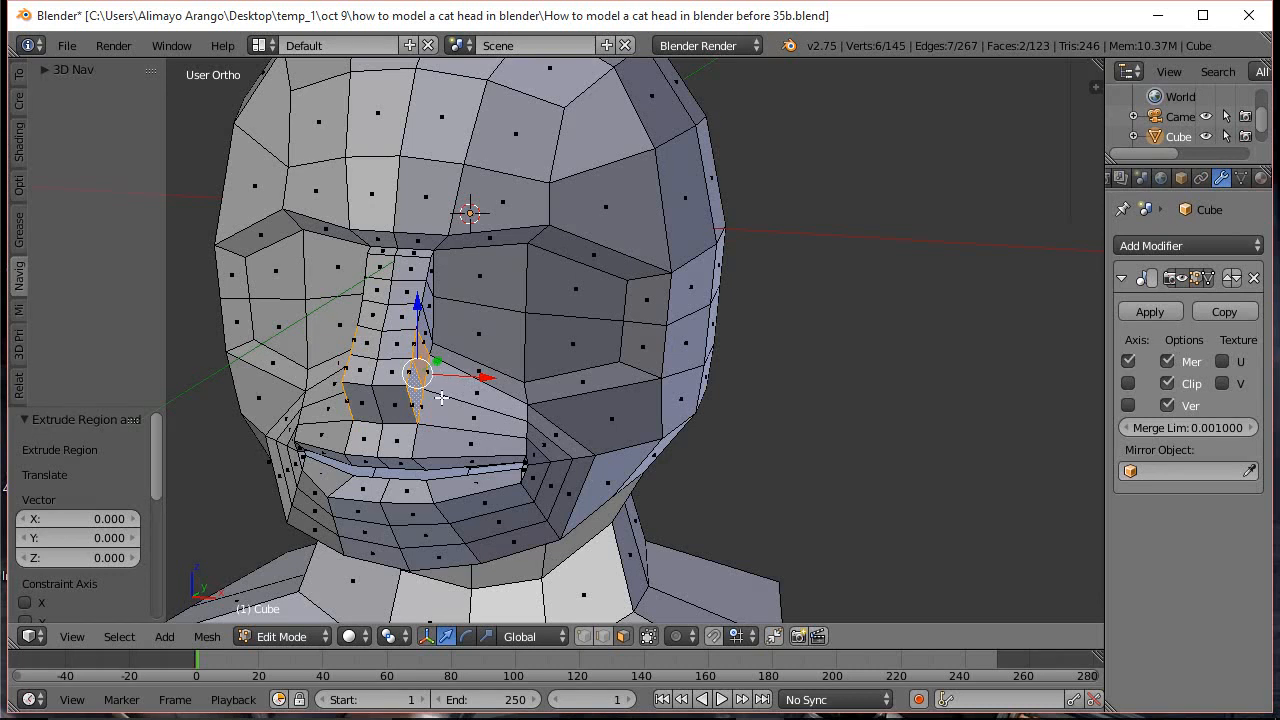
key("g")
key("x")
left_click(519, 378)
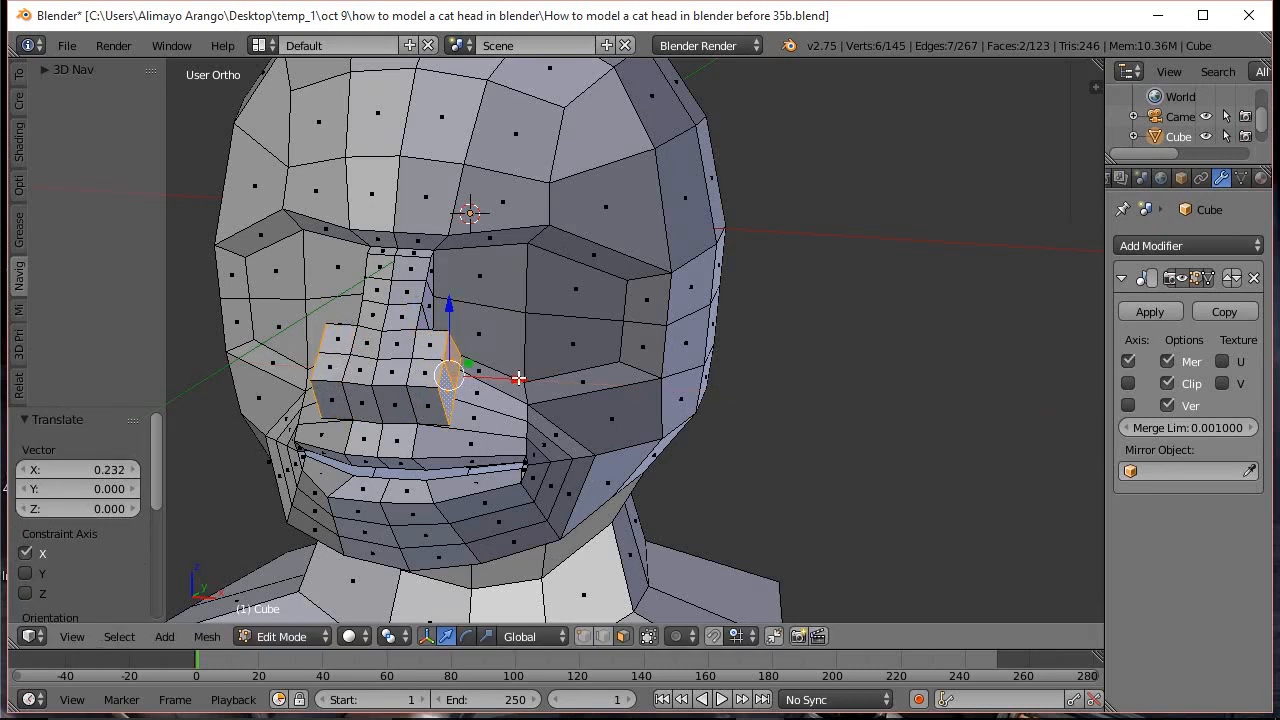
key("s")
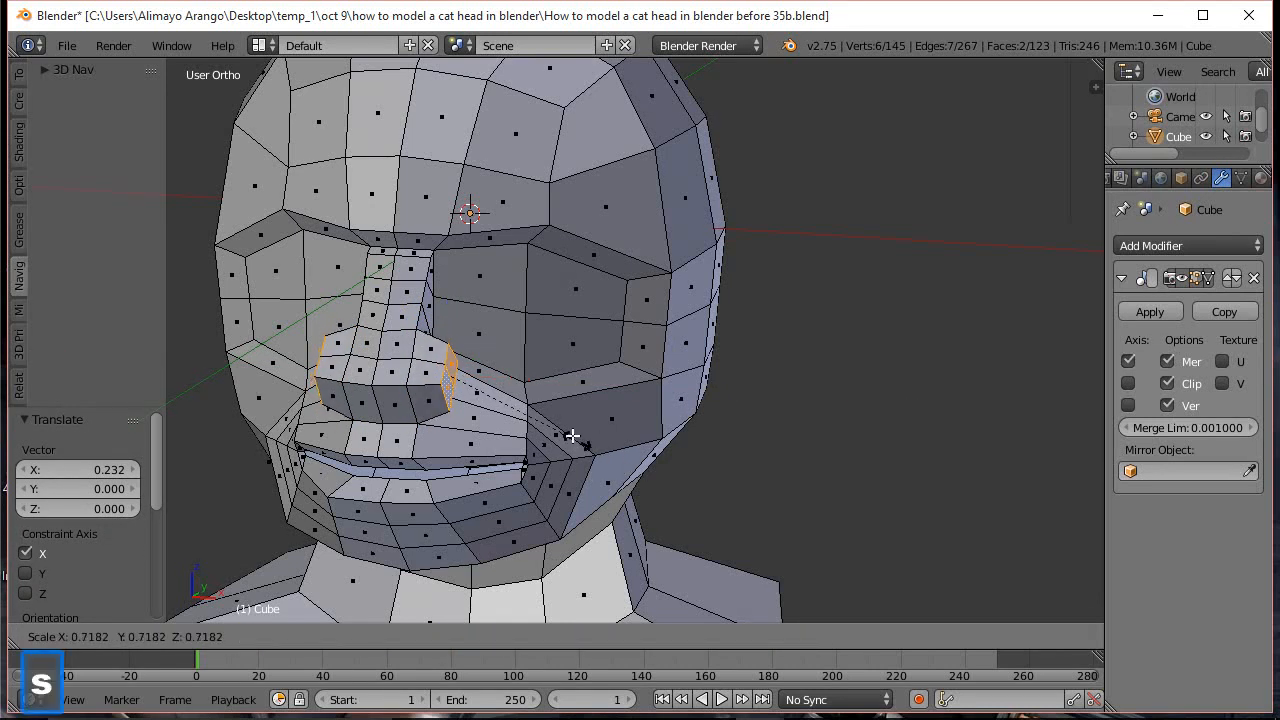
left_click(513, 411)
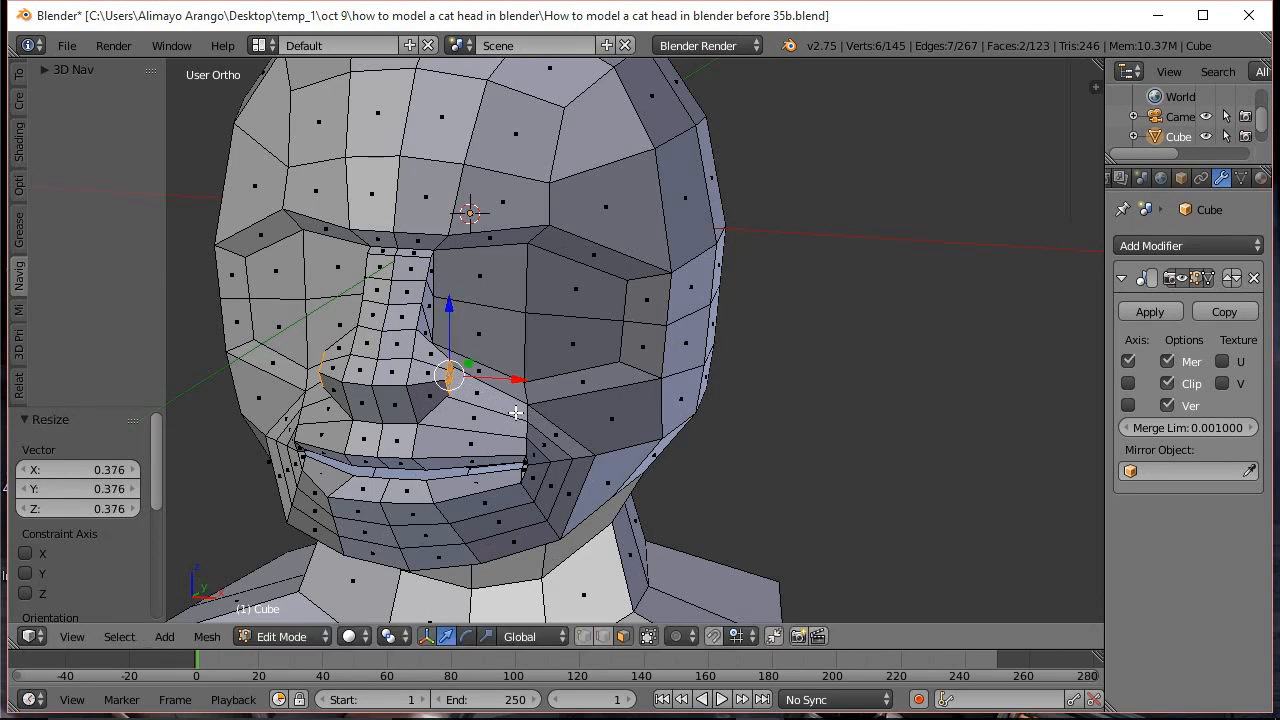
Shift the extruded nostril side faces along Z and push them back 0.208 along Y
middle_click_drag(584, 408, 410, 396)
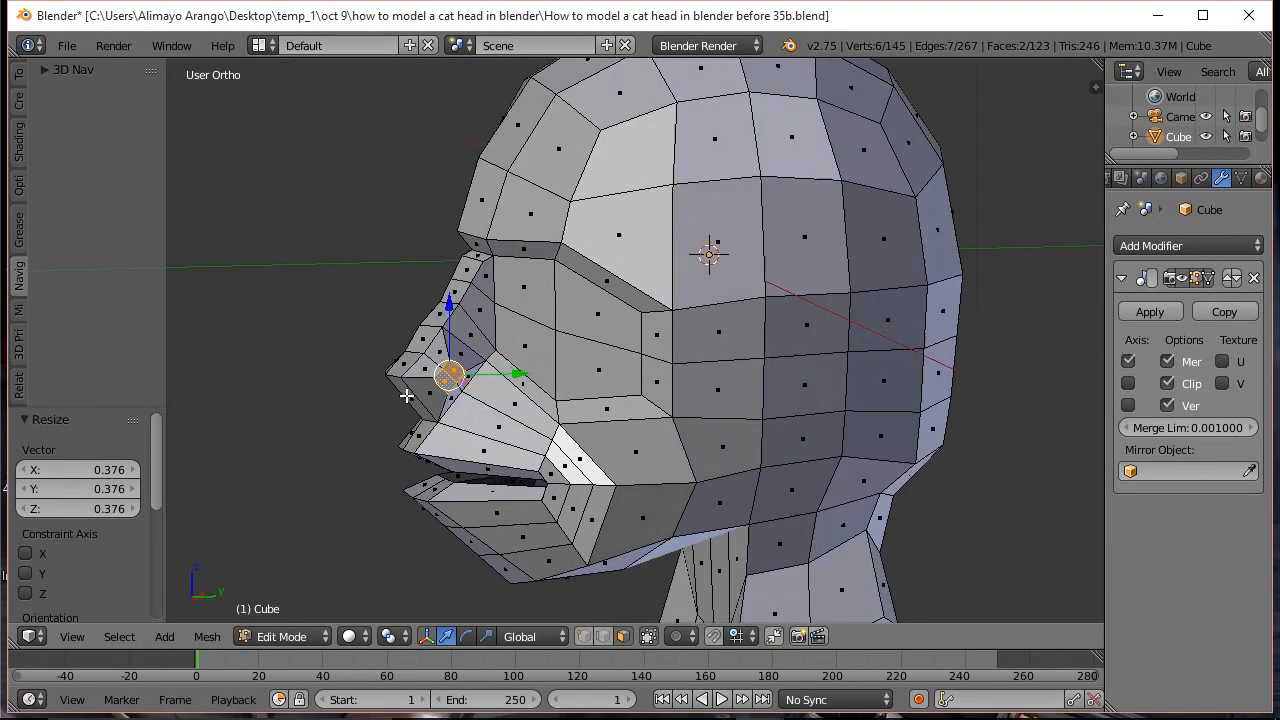
key("g")
key("z")
left_click(500, 362)
key("g")
key("y")
left_click(548, 392)
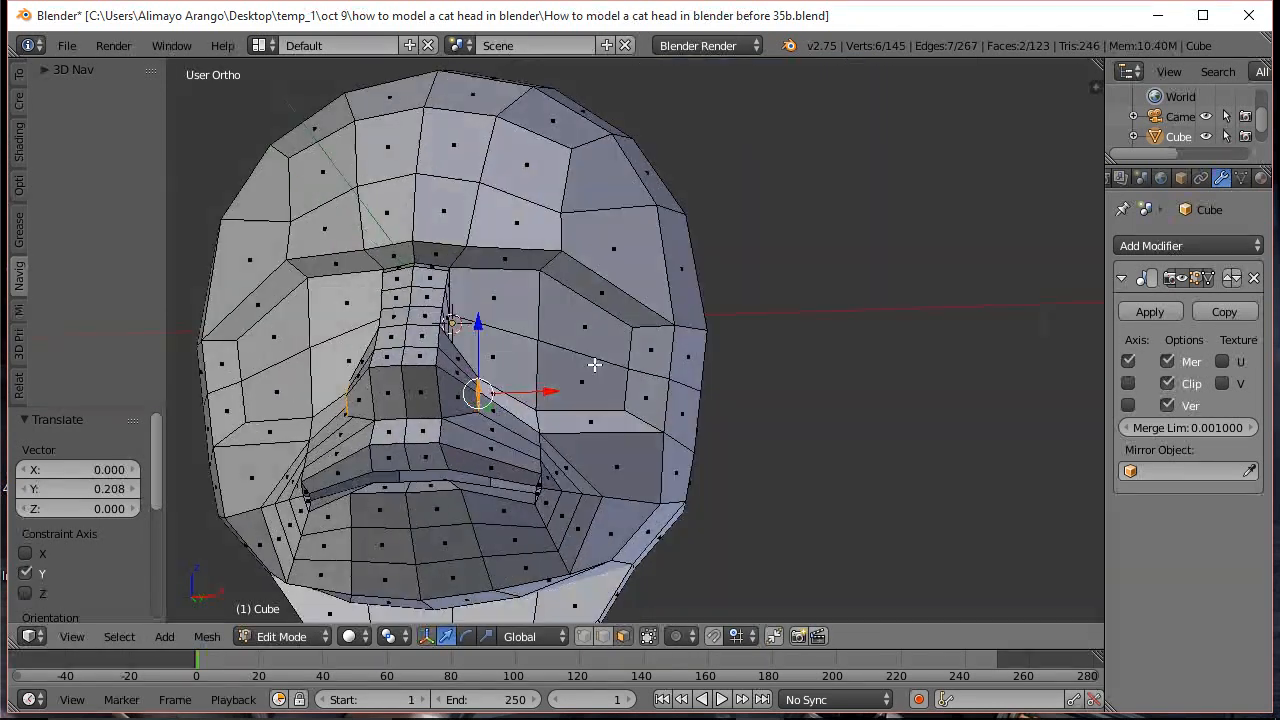
middle_click_drag(440, 398, 566, 404)
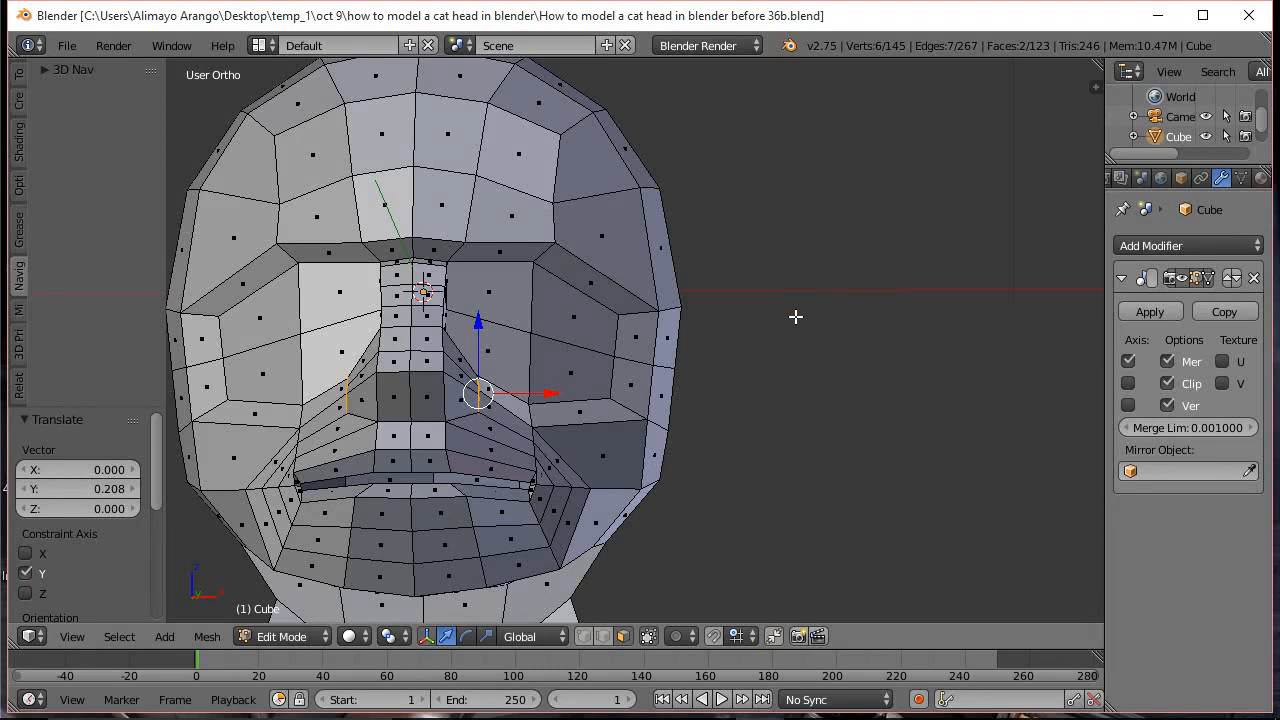
Turn off the mirror's clipping, extrude the two front nose faces in place, and scale them to 0.496 as nostril outlines
key("a")
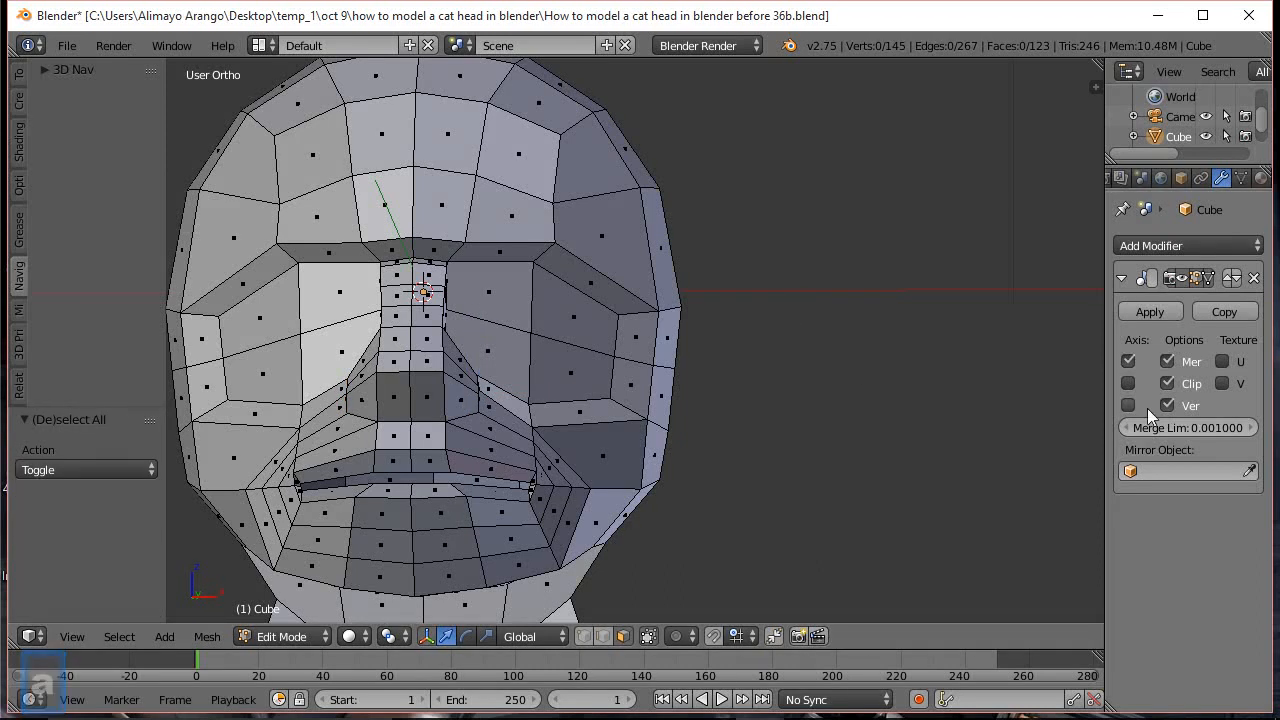
left_click(1167, 383)
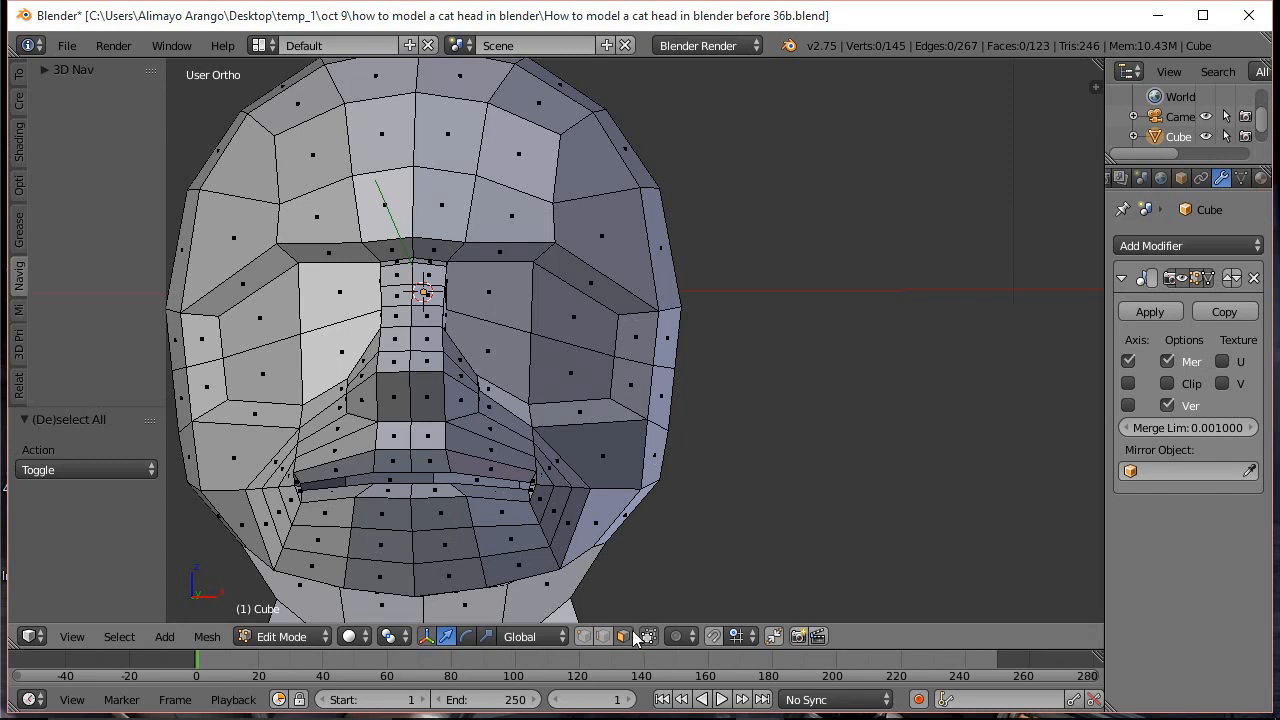
right_click(465, 408)
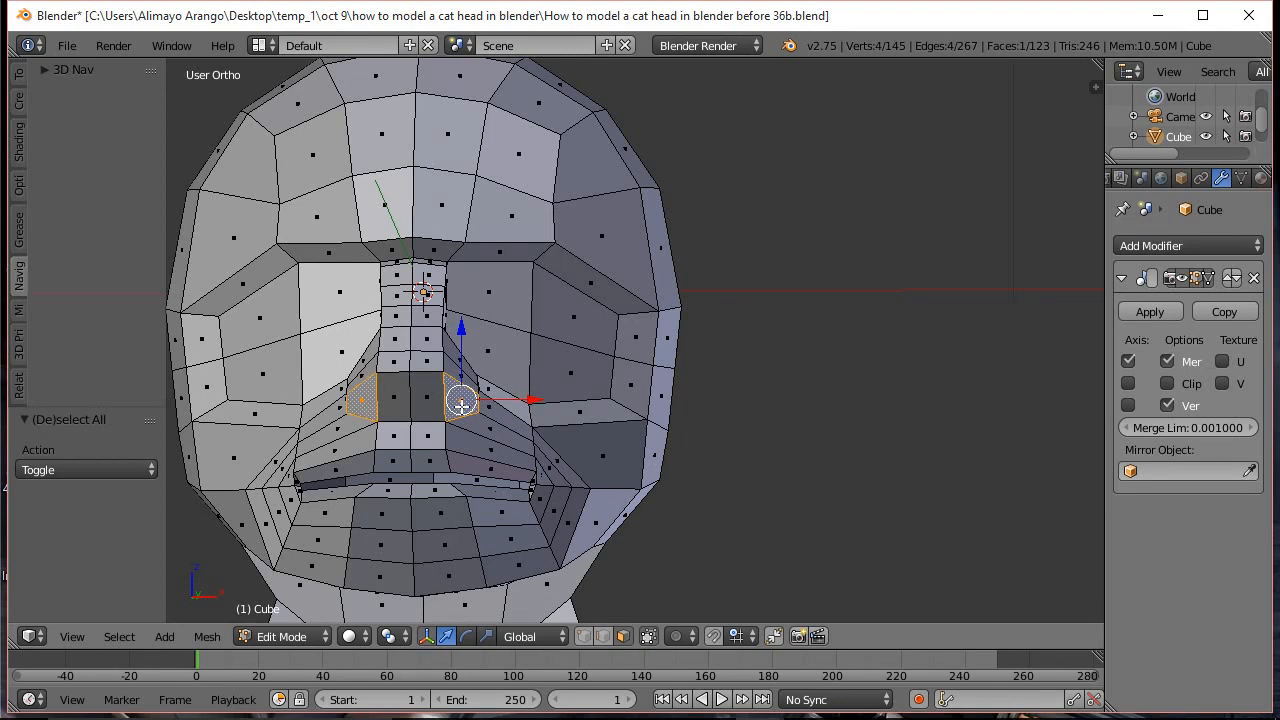
right_click(427, 400, "shift")
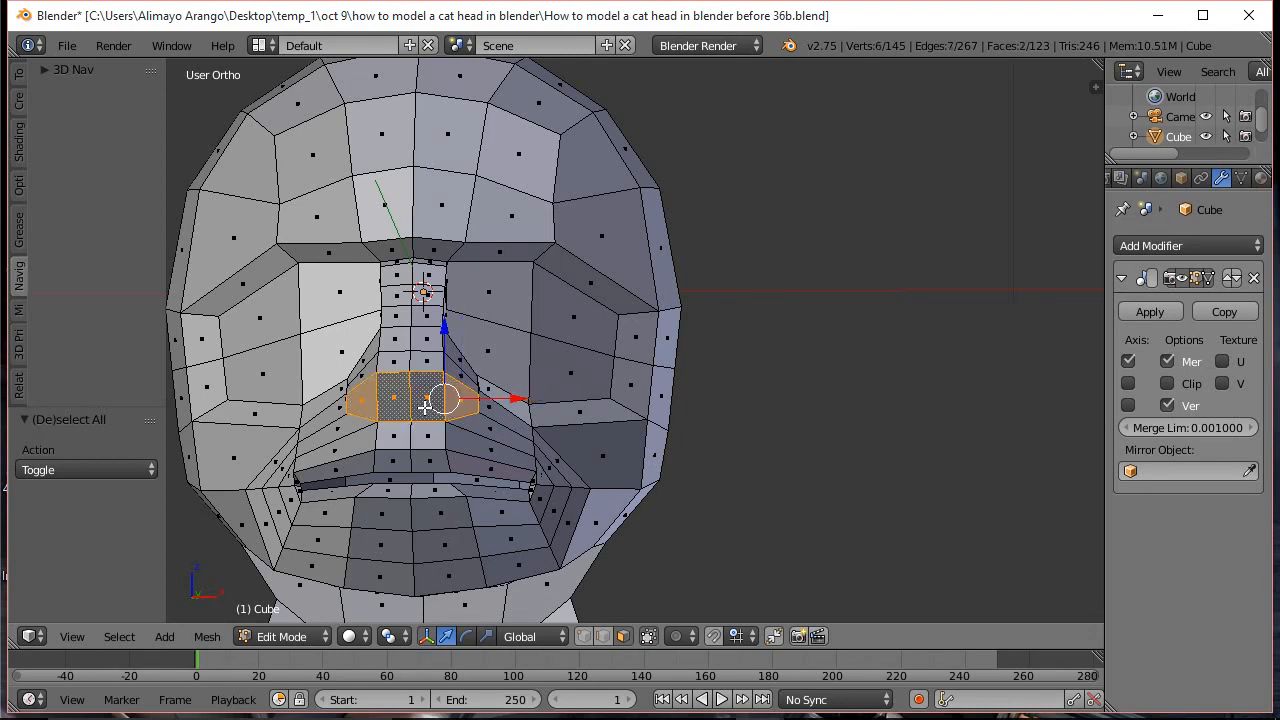
left_click(1168, 404)
key("e")
right_click(874, 474)
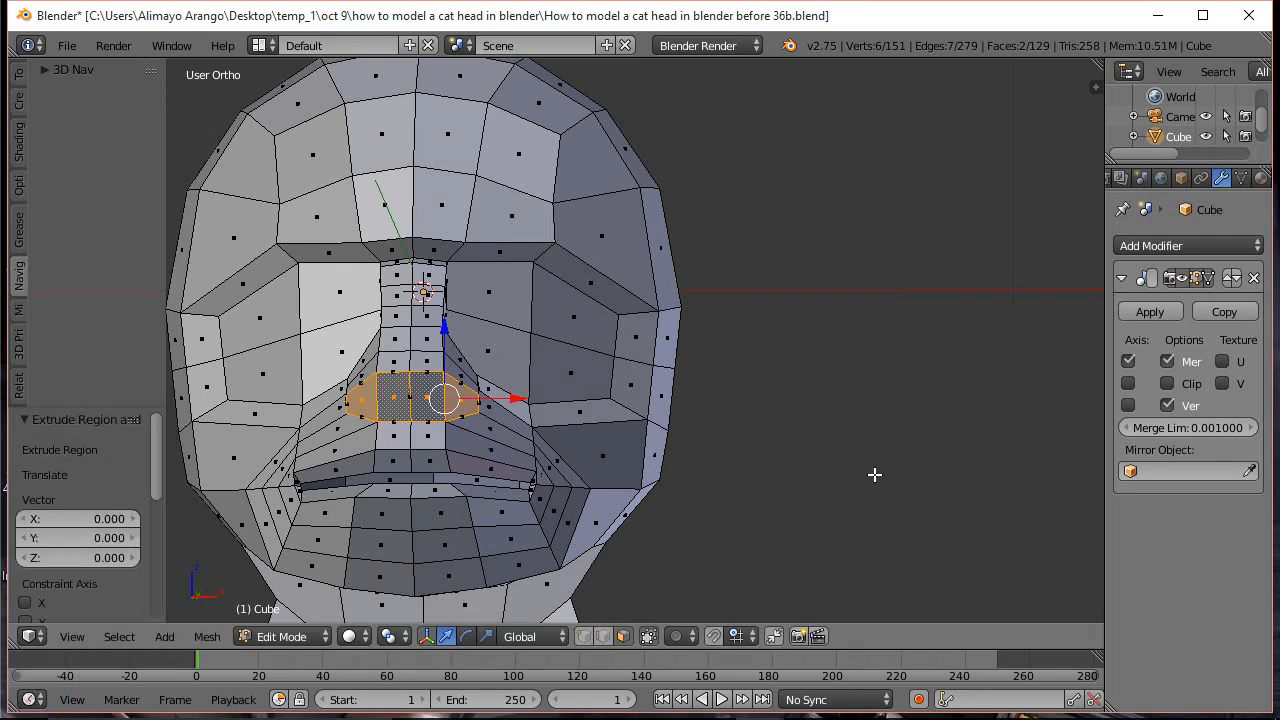
key("s")
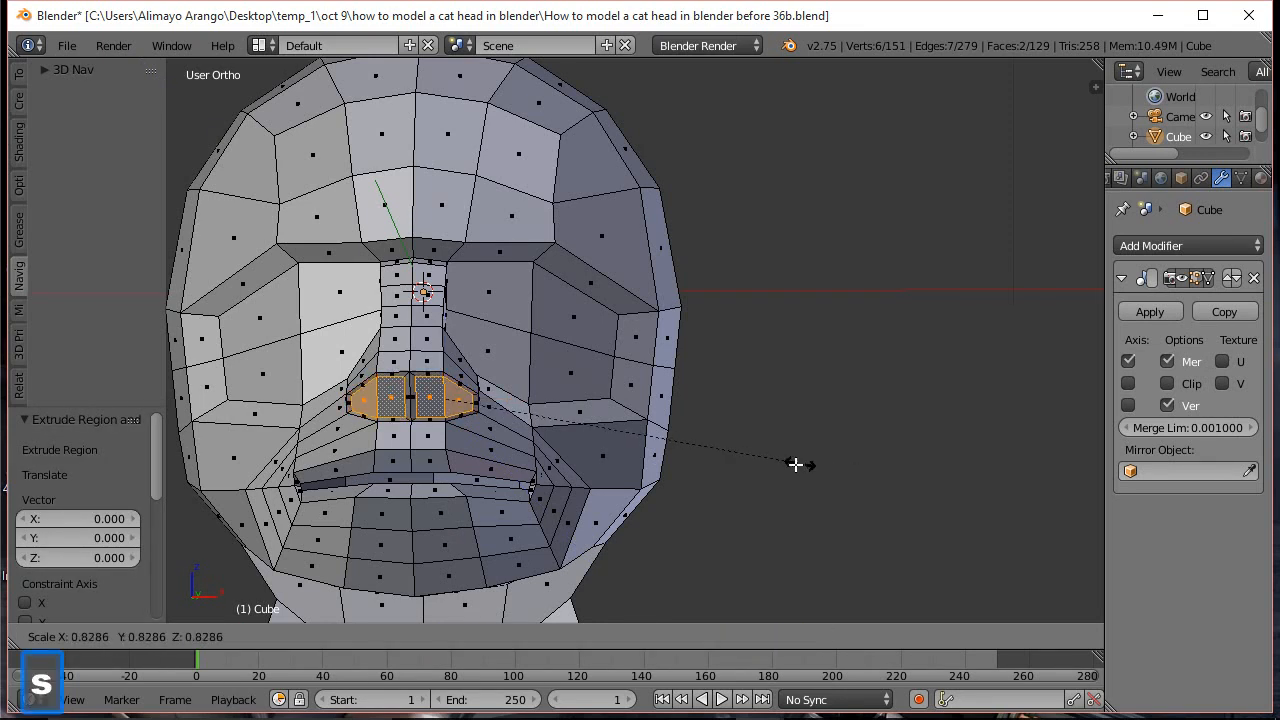
left_click(658, 446)
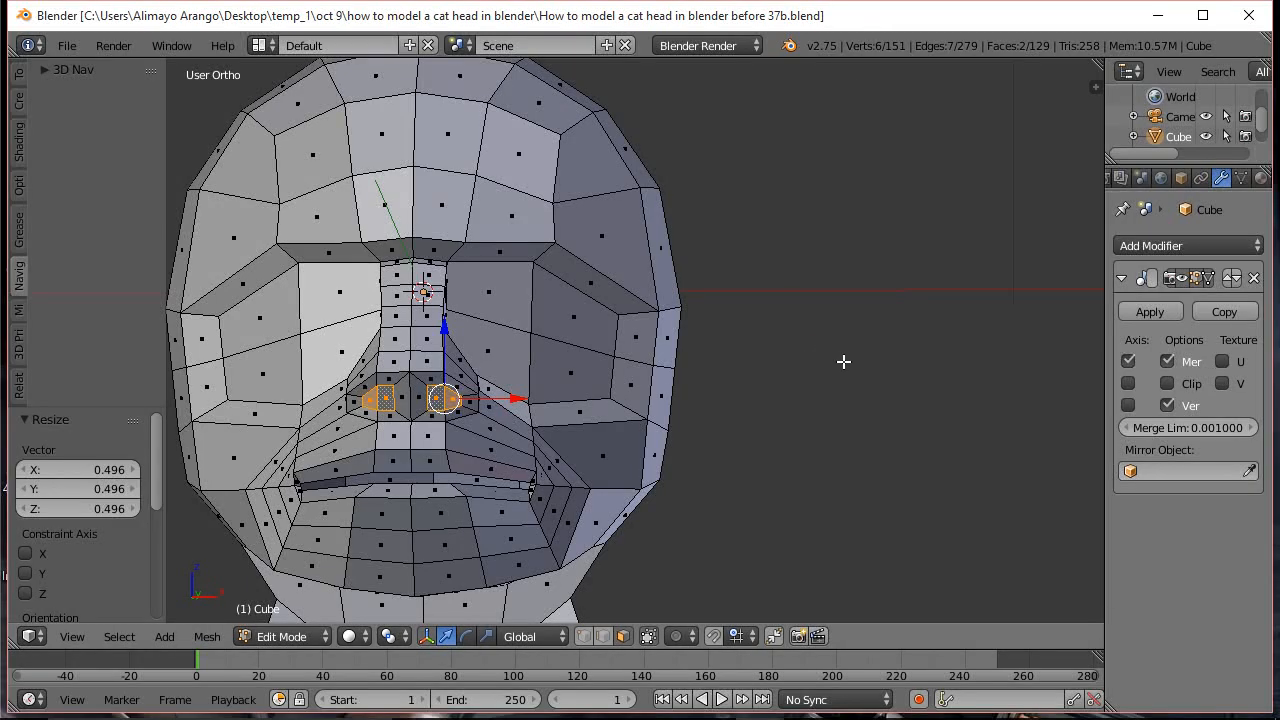
Extrude the nostril faces 0.154 up along Z into the nose and scale them to about 0.77
key("e")
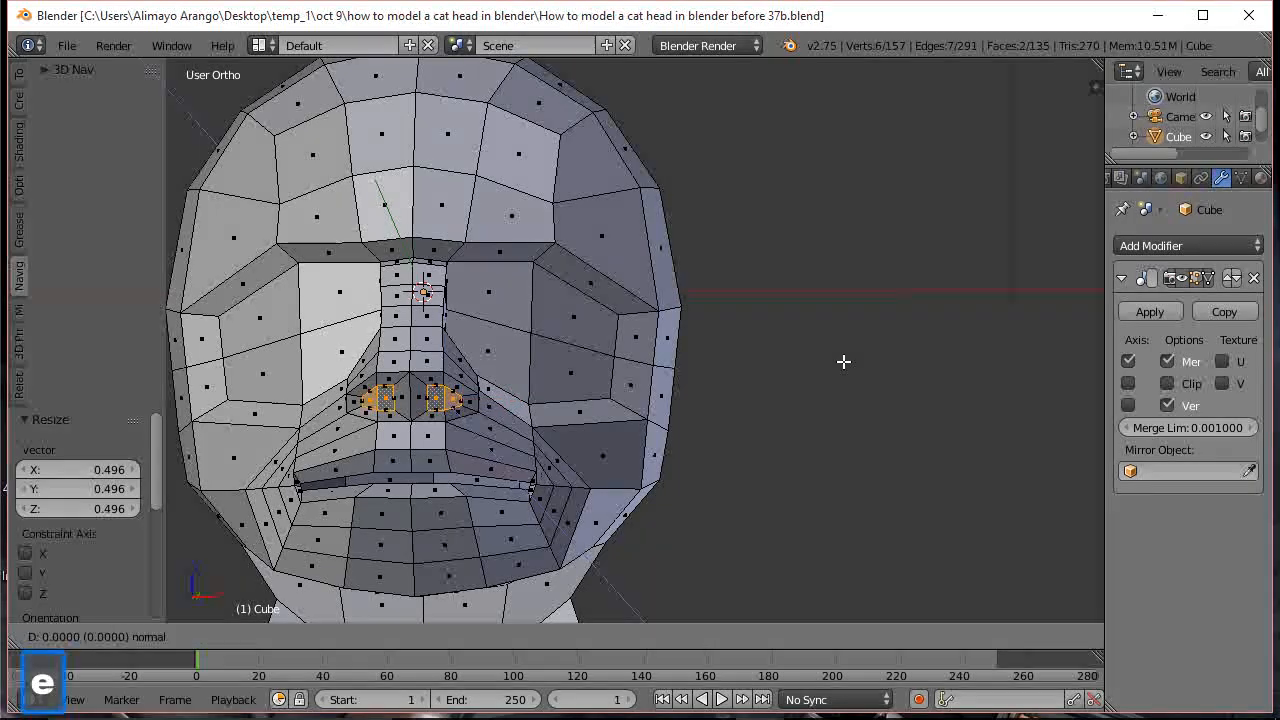
key("z")
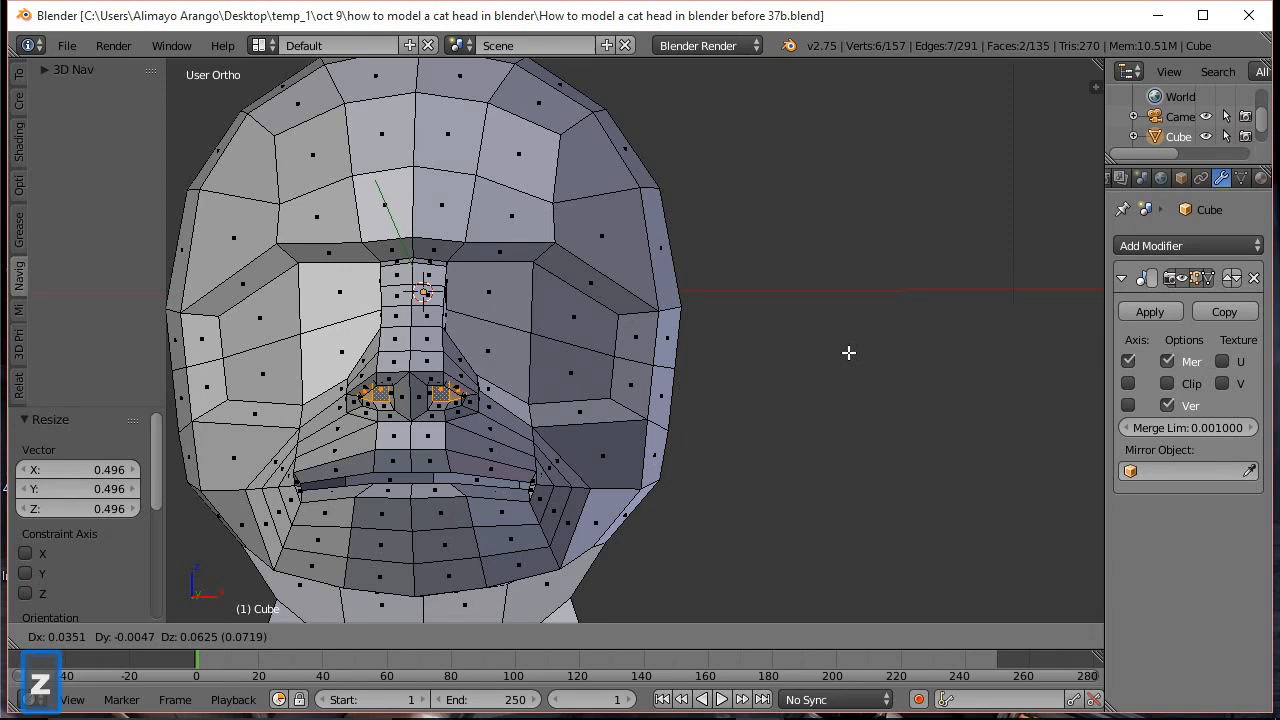
key("z")
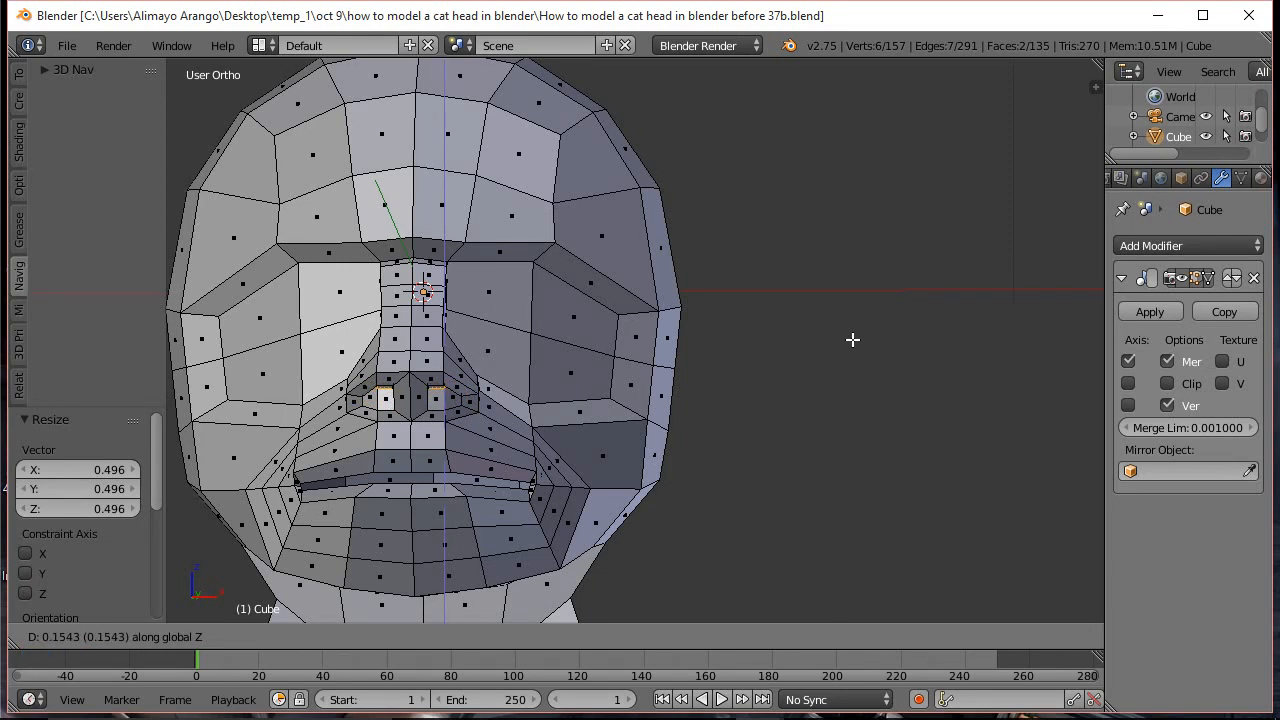
left_click(850, 341)
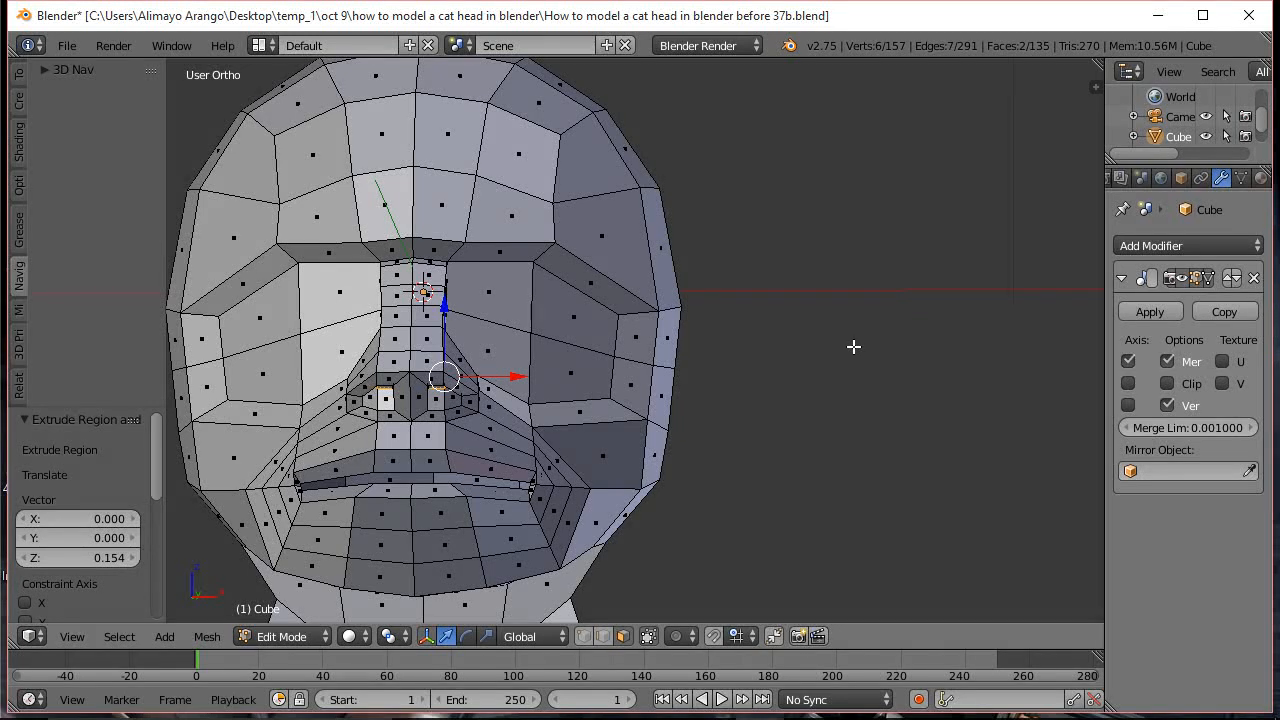
key("s")
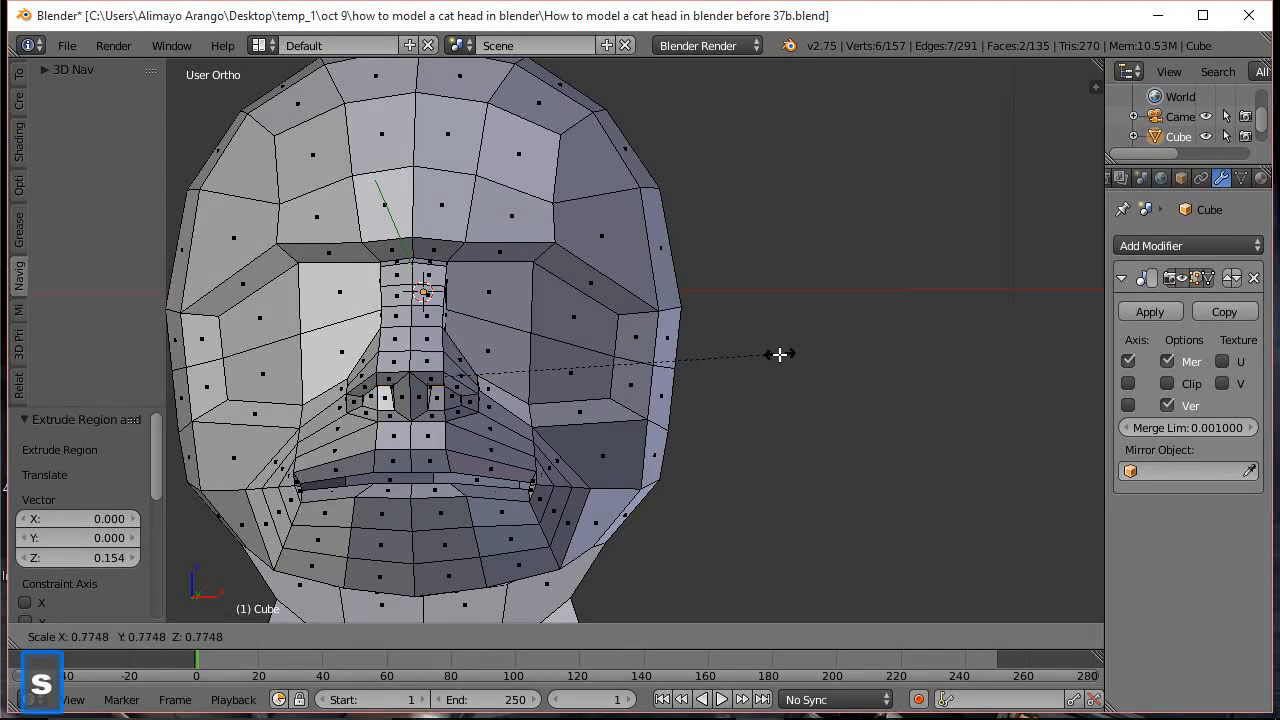
left_click(775, 355)
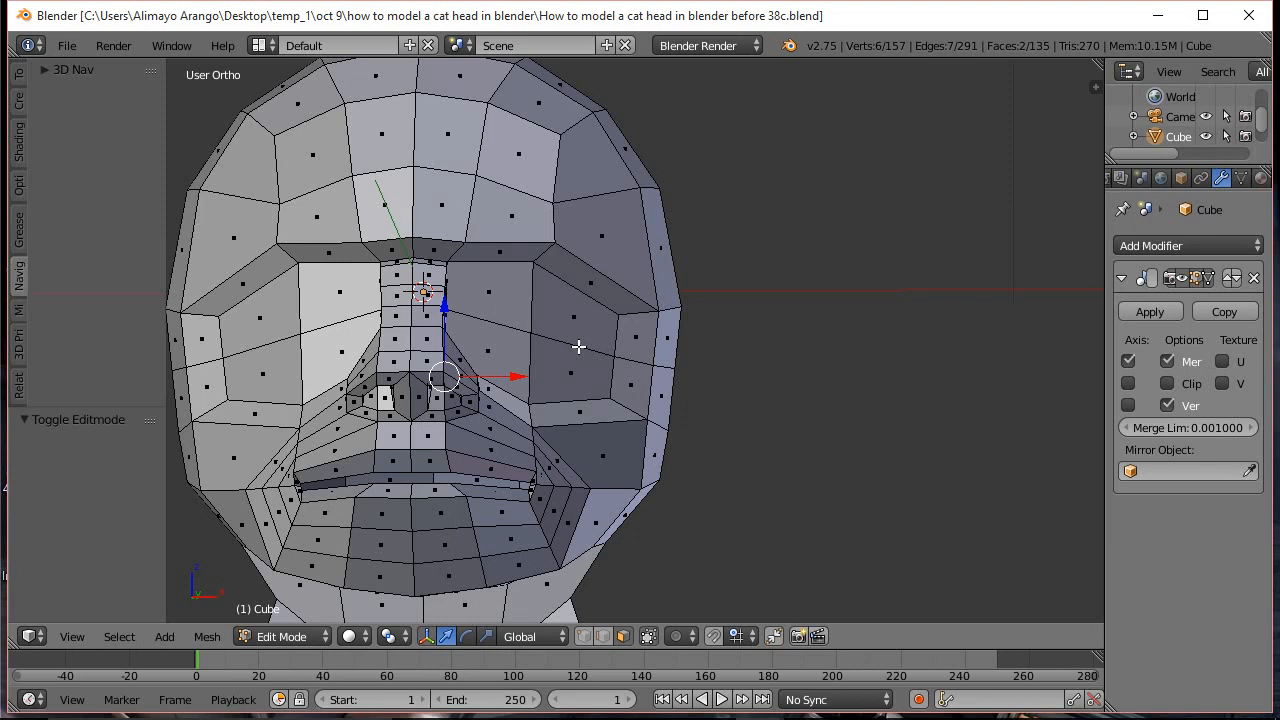
Select the four faces of the eye socket, extrude them in place, and scale them to 0.574
key("a")
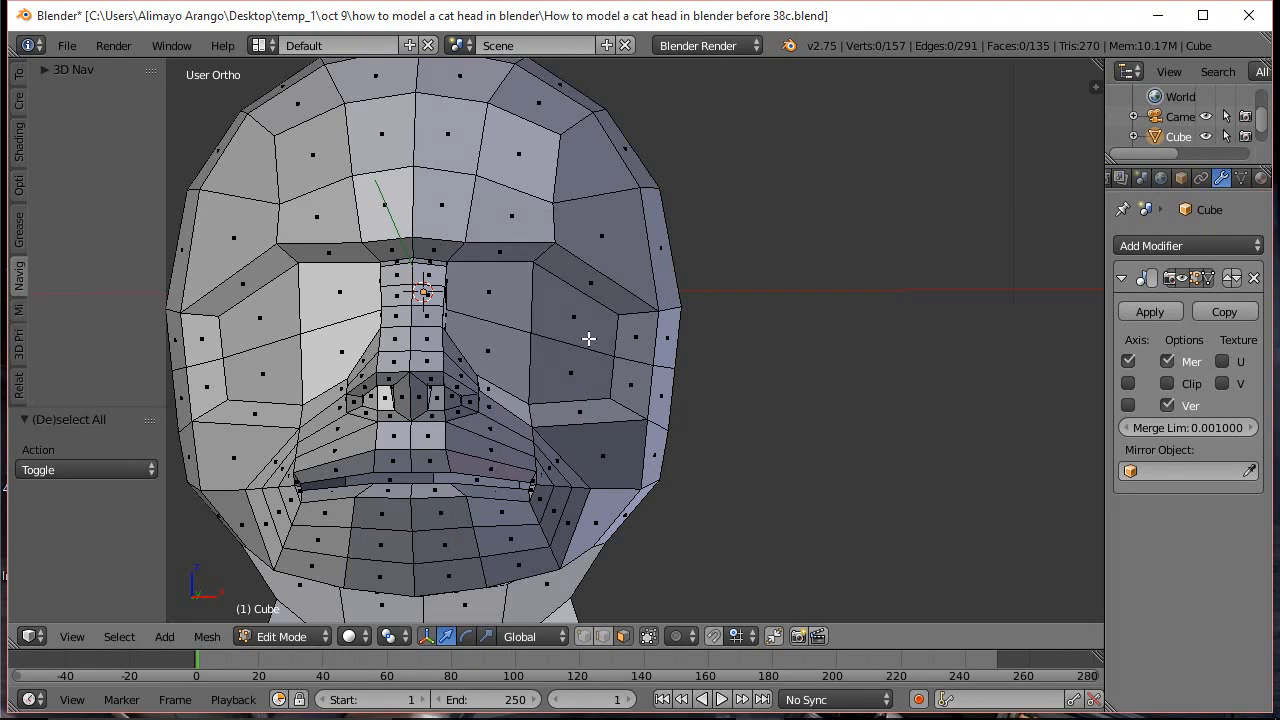
key("a")
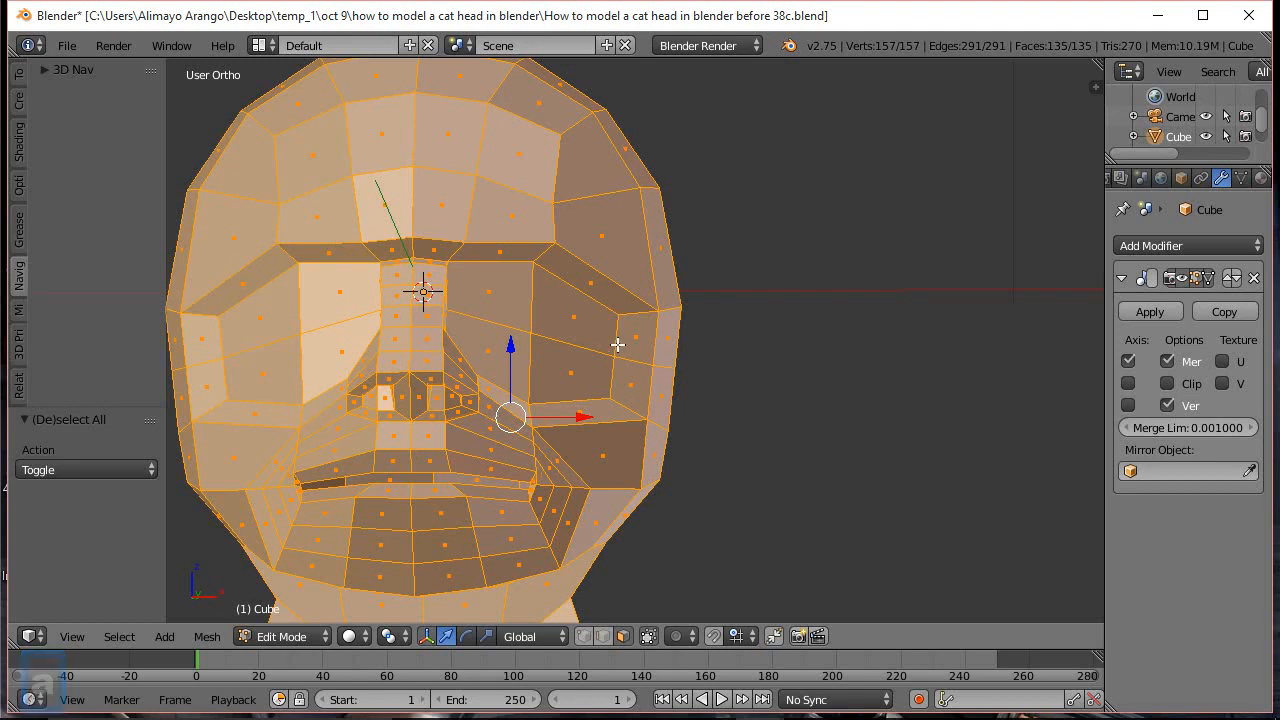
key("a")
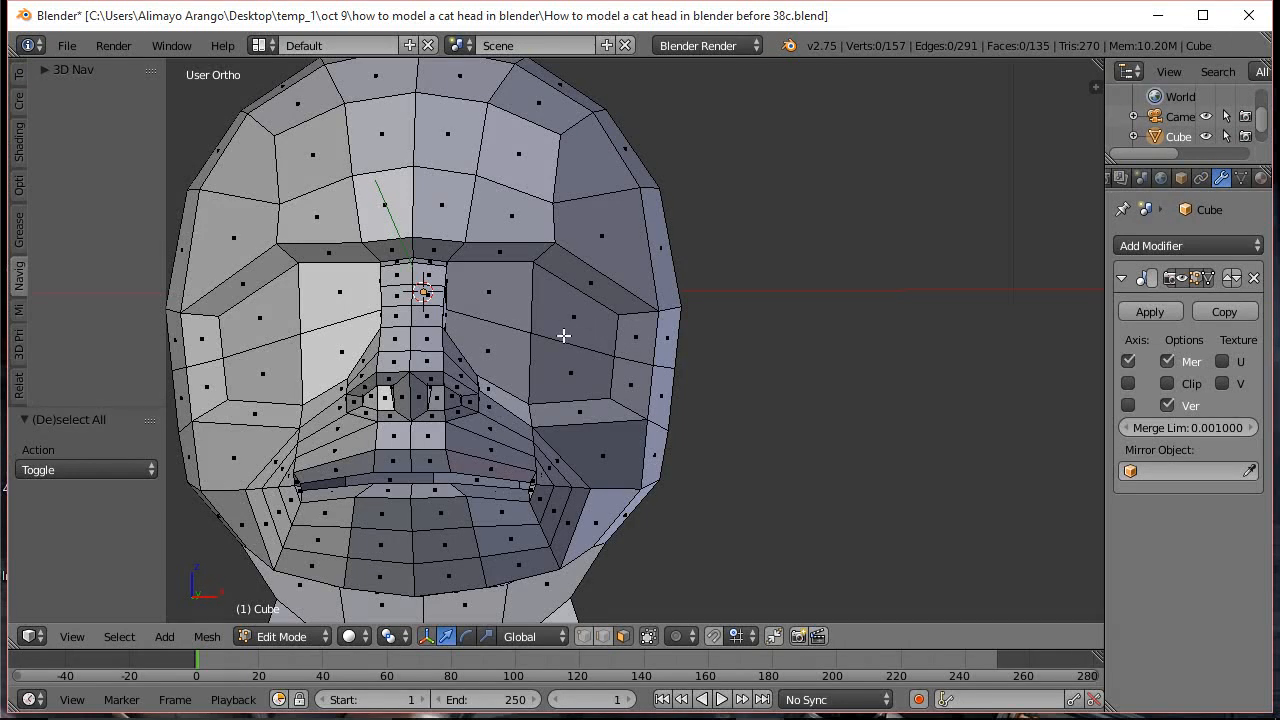
key("c")
left_click_drag(563, 334, 570, 346)
right_click(650, 360)
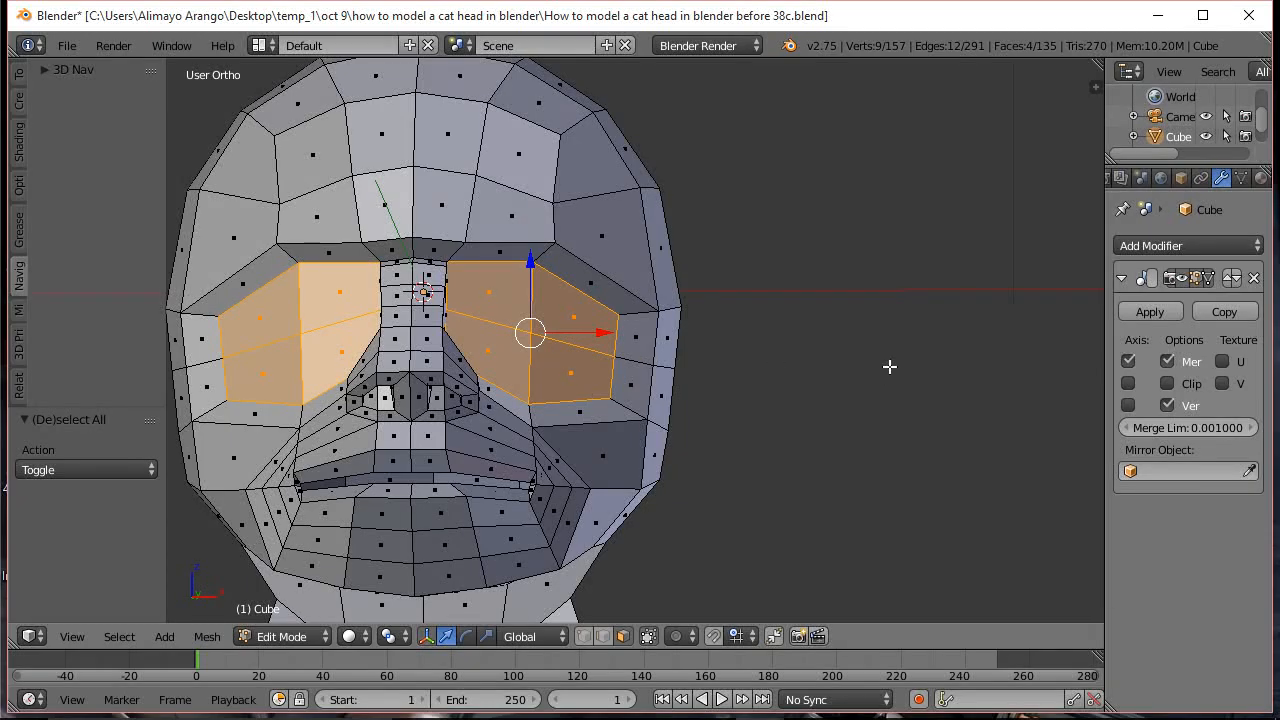
key("e")
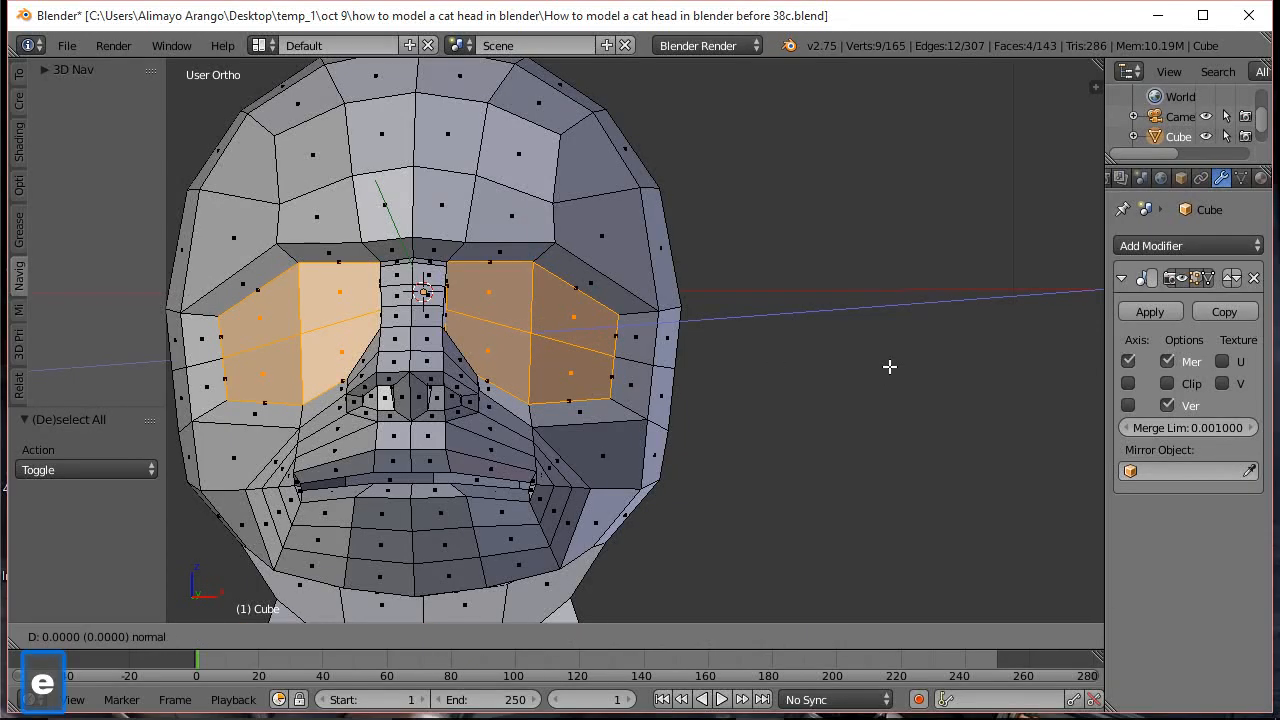
right_click(890, 367)
key("s")
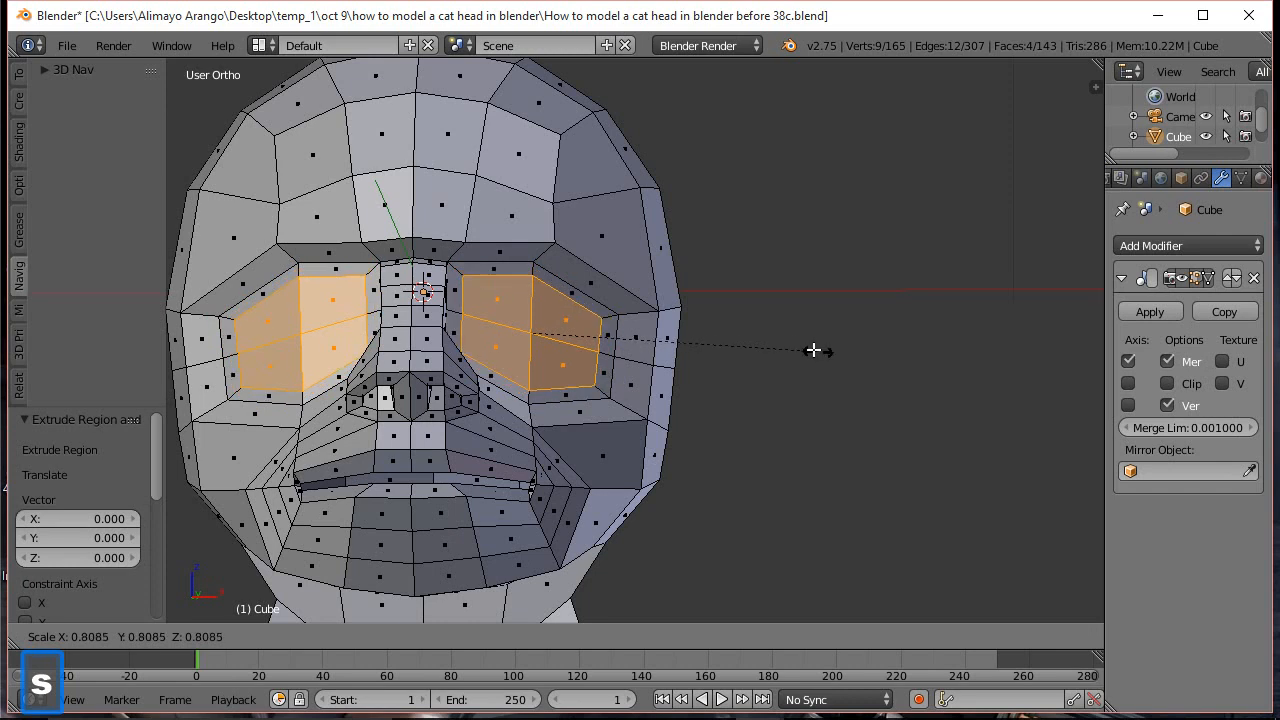
left_click(737, 337)
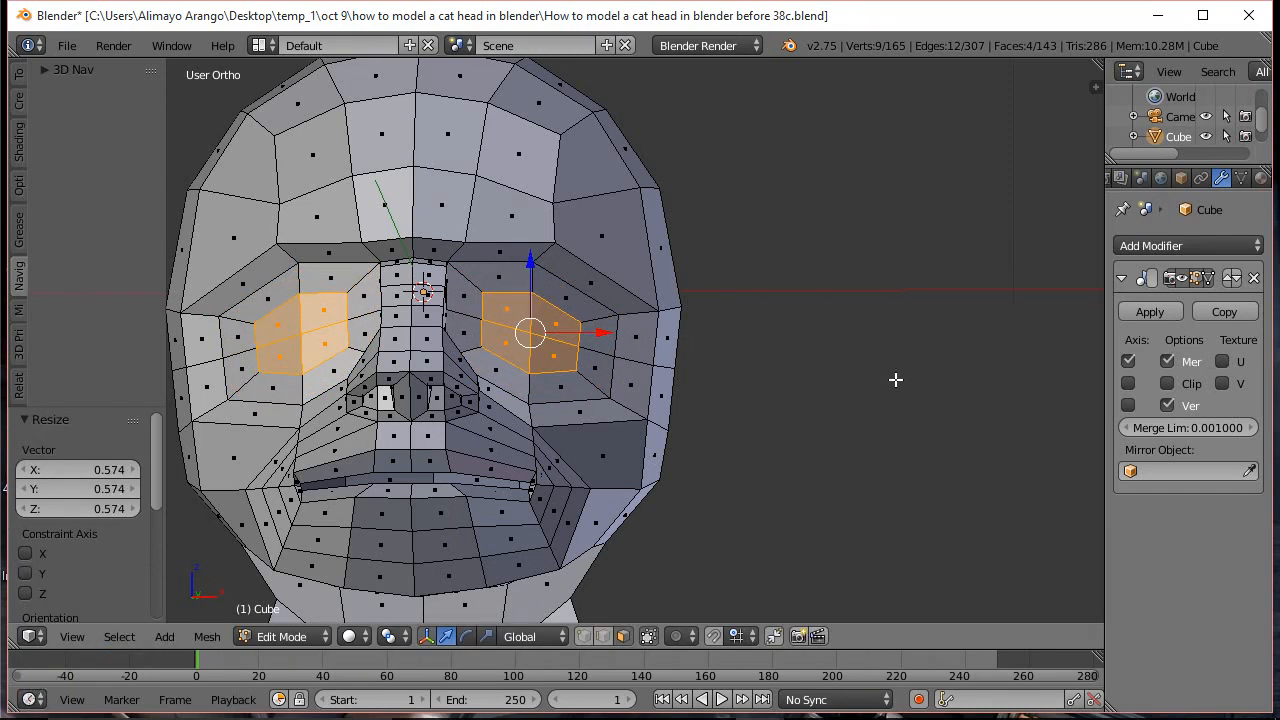
Scale the inner eye faces to 0.851 along Z and 1.146 along X, and save the file as version 39c
middle_click_drag(774, 289, 774, 343)
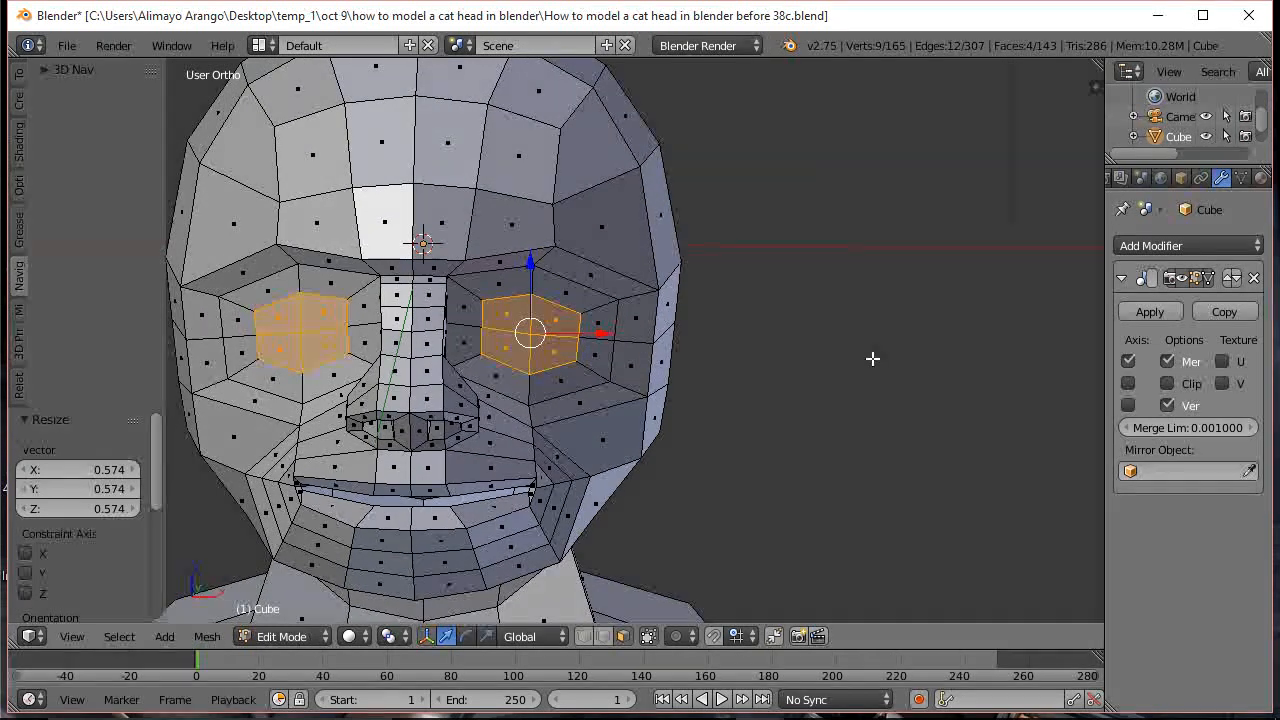
key("s")
key("z")
left_click(831, 342)
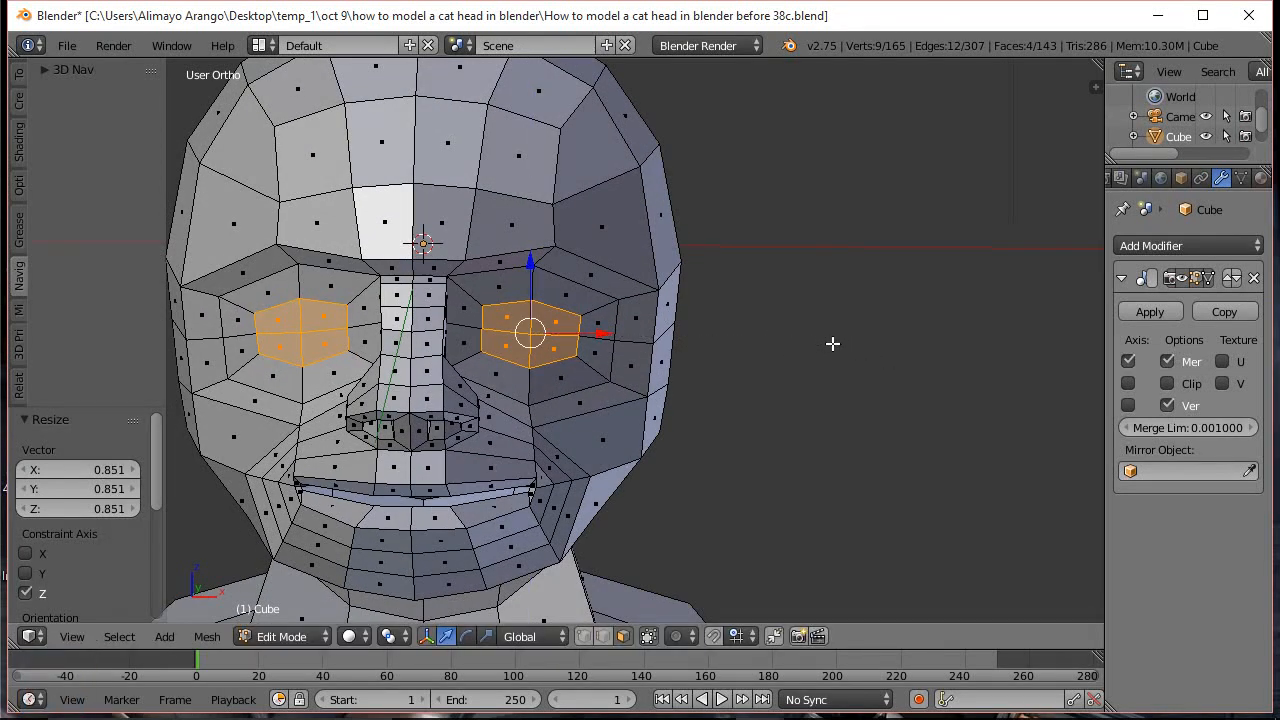
key("s")
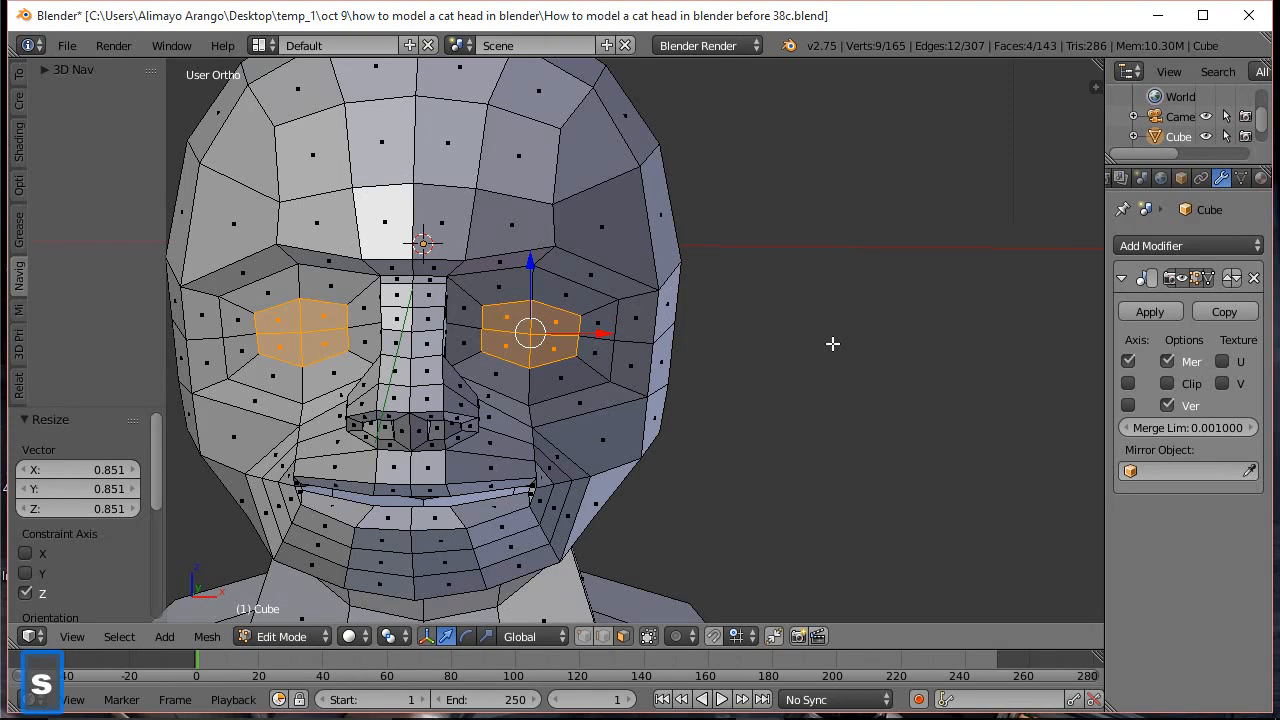
key("x")
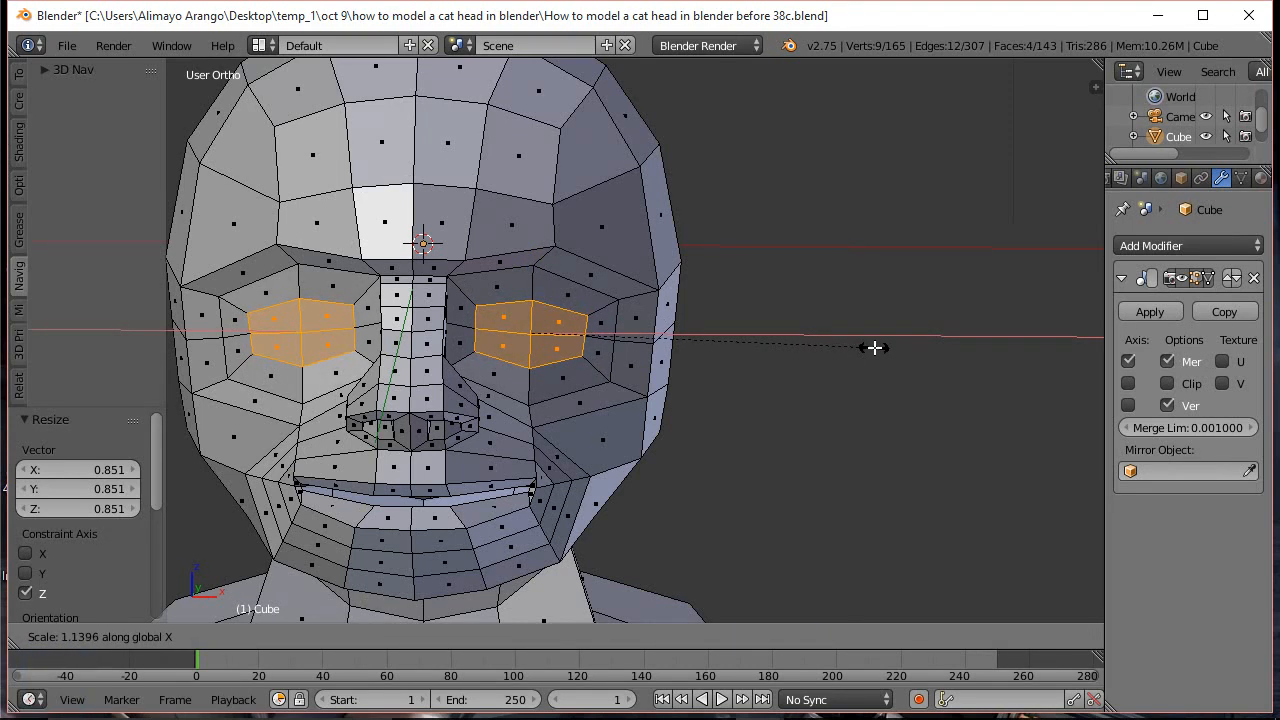
left_click(876, 346)
key("ctrl+alt+s")
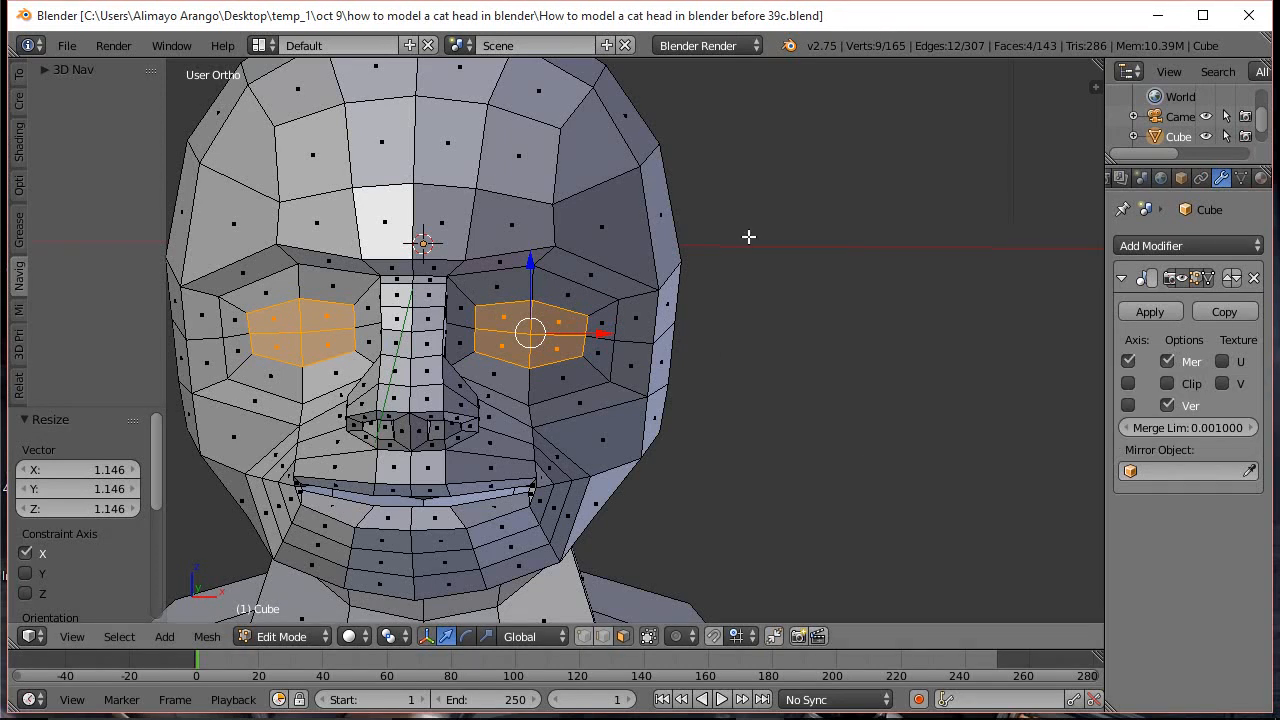
Switch to vertex selection, move the eye outline's inner corner vertex -0.098 along X, and lower it slightly
left_click(587, 637)
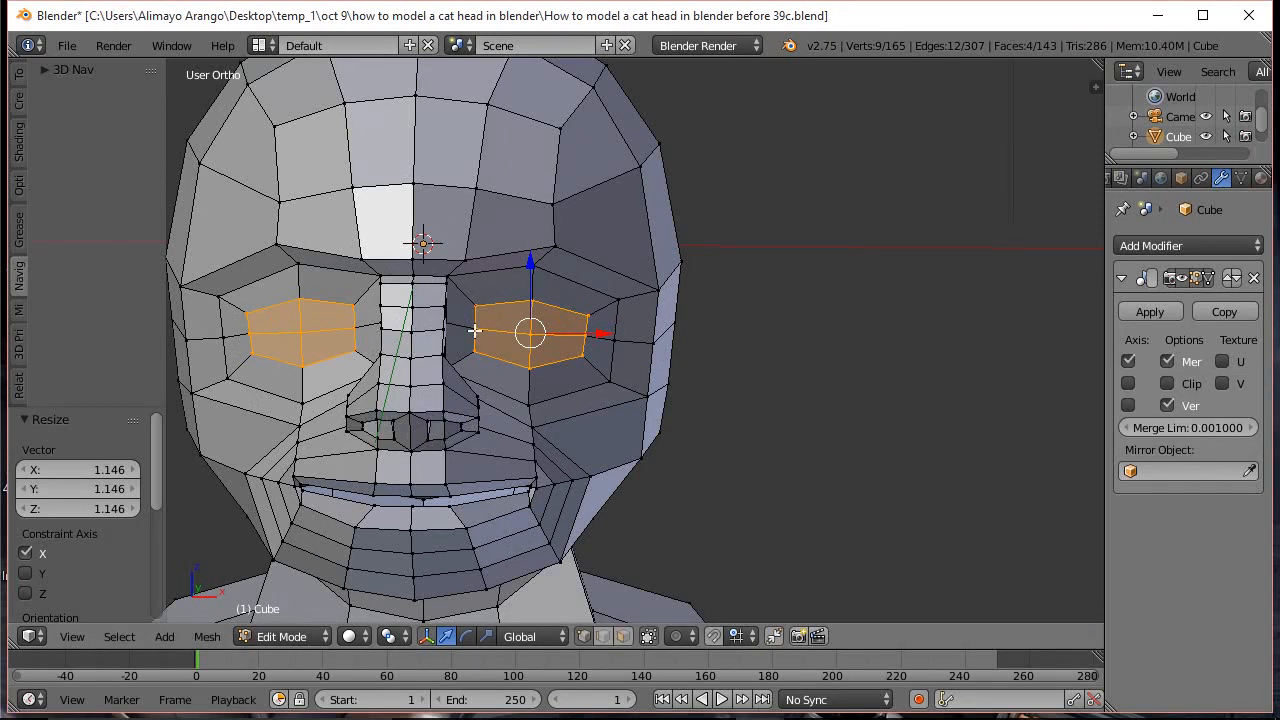
right_click(474, 330)
left_click_drag(541, 329, 489, 306)
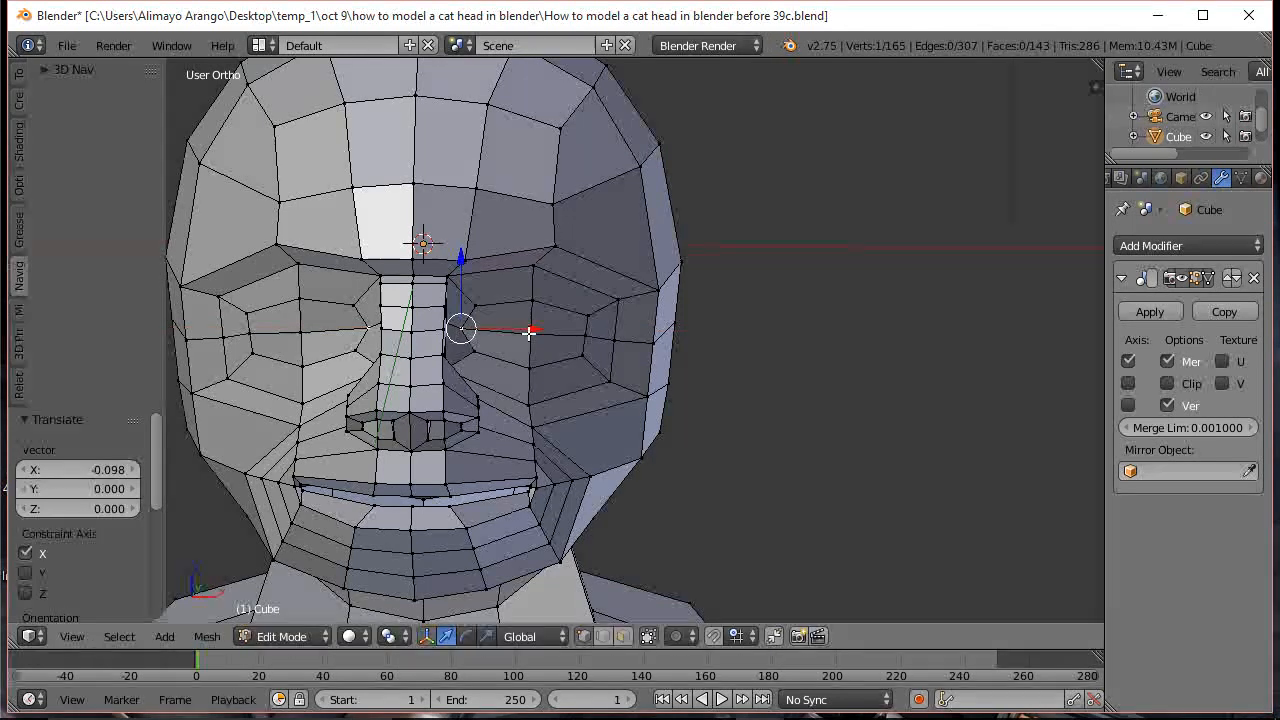
left_click_drag(478, 247, 475, 259)
Raise the upper outer vertex of the eye outline and adjust the middle outer vertex beside it
right_click(589, 317)
left_click_drag(588, 252, 591, 240)
right_click(585, 336)
mouse_move(644, 336)
left_mouse_down()
mouse_move(656, 337)
mouse_move(640, 357)
left_mouse_up()
right_click(582, 355)
Lower the eye's inner corner vertex 0.050 along Z, then raise the upper outer vertex and move it 0.049 along X
right_click(598, 305)
left_click_drag(594, 243, 470, 266)
right_click(533, 299)
right_click(465, 330)
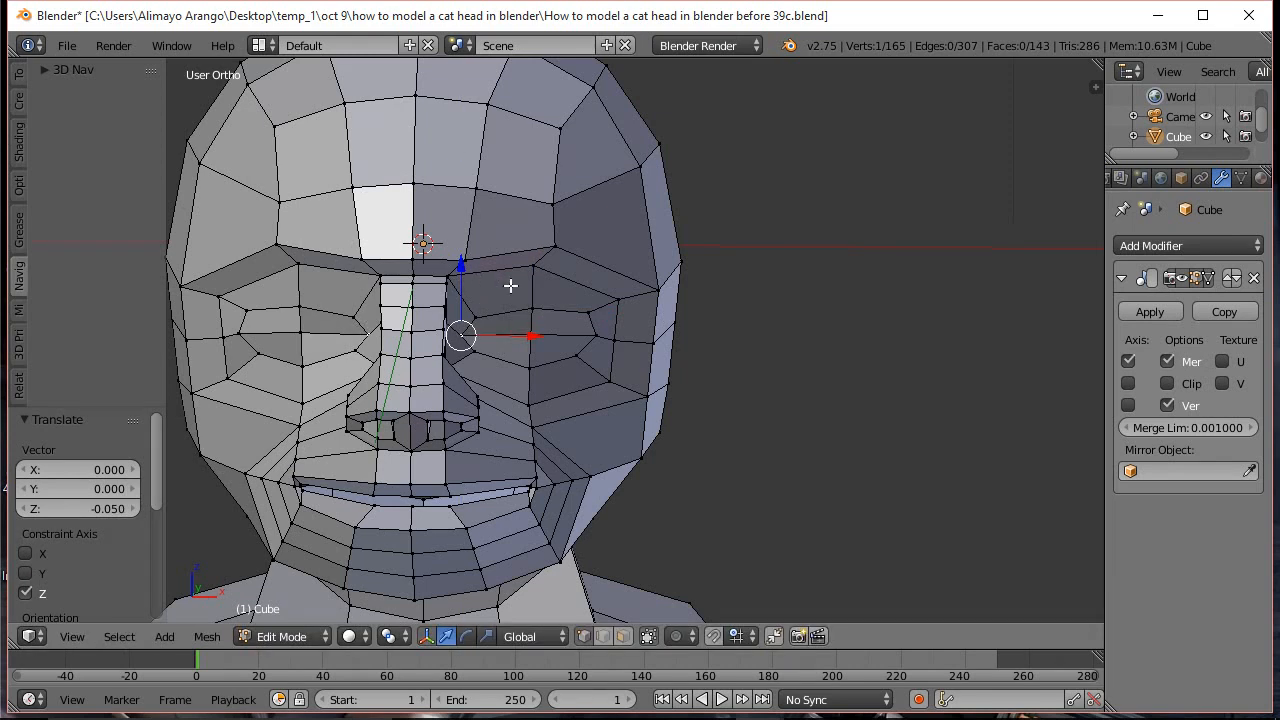
right_click(590, 311)
left_click_drag(589, 268, 592, 260)
left_click_drag(643, 306, 645, 311)
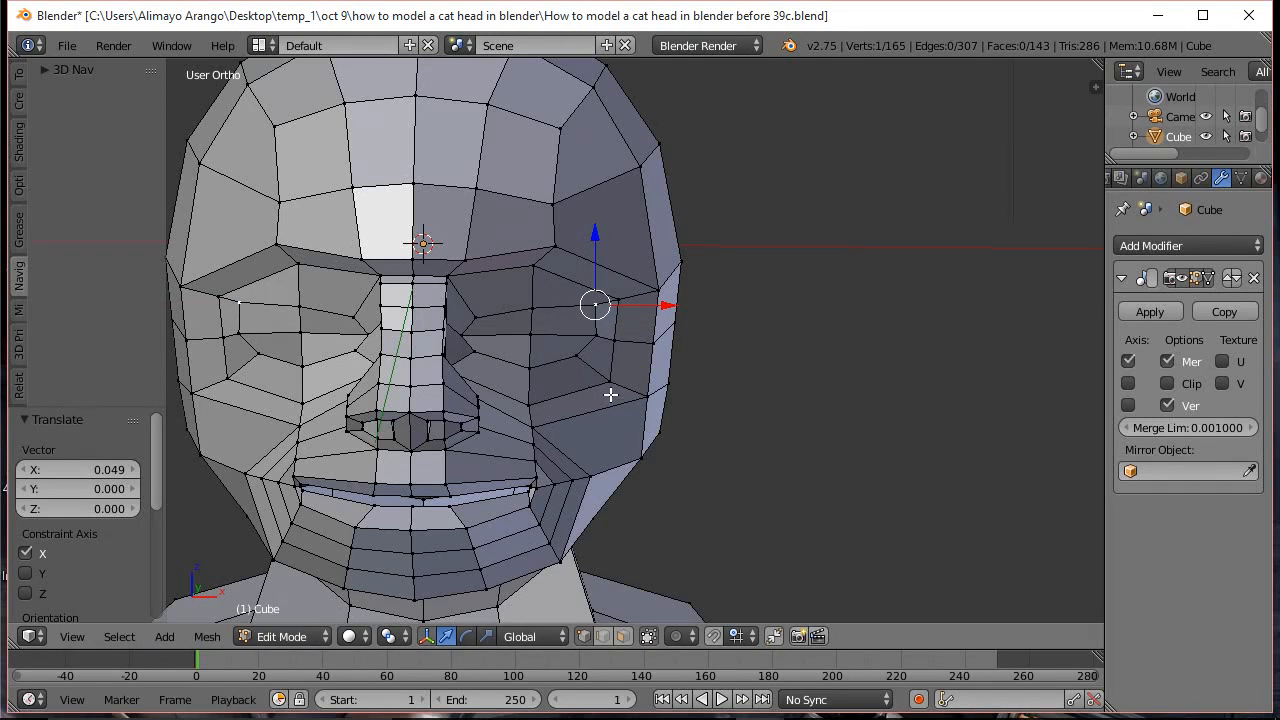
Select the four reshaped inner eye faces in face mode and push them 0.196 back along Y into the socket
left_click(622, 636)
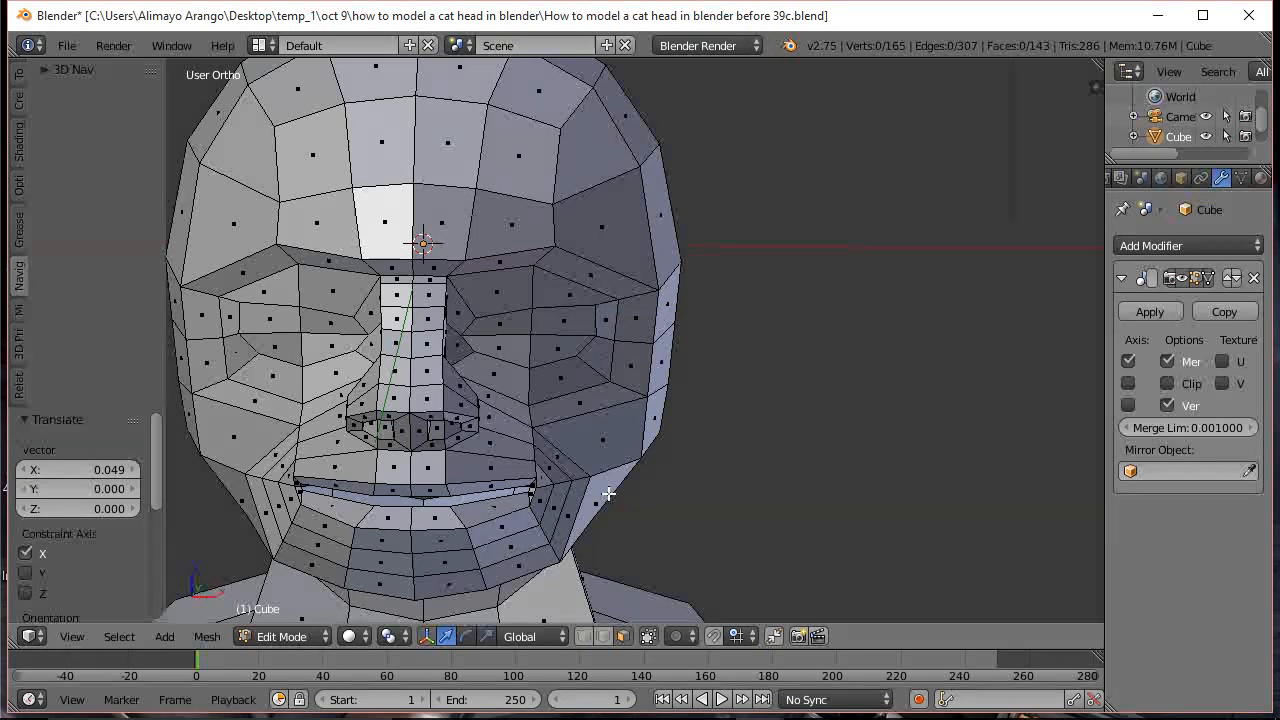
key("c")
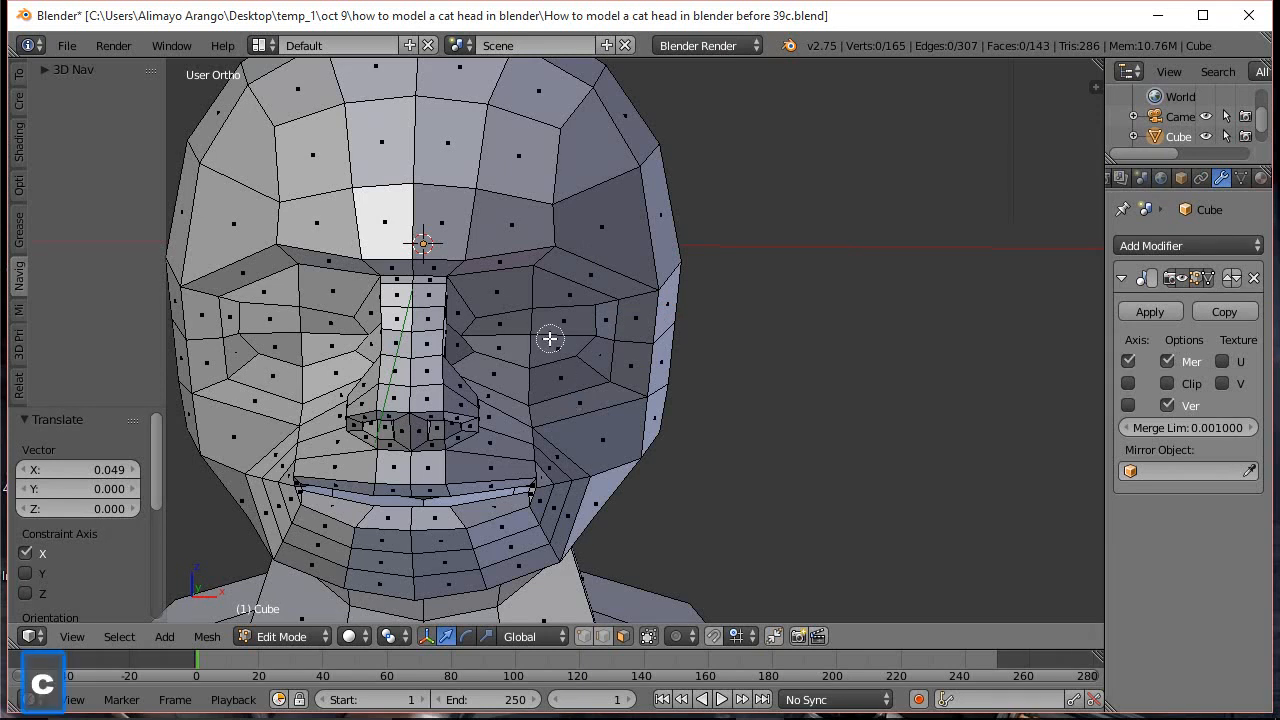
left_click_drag(557, 331, 532, 335)
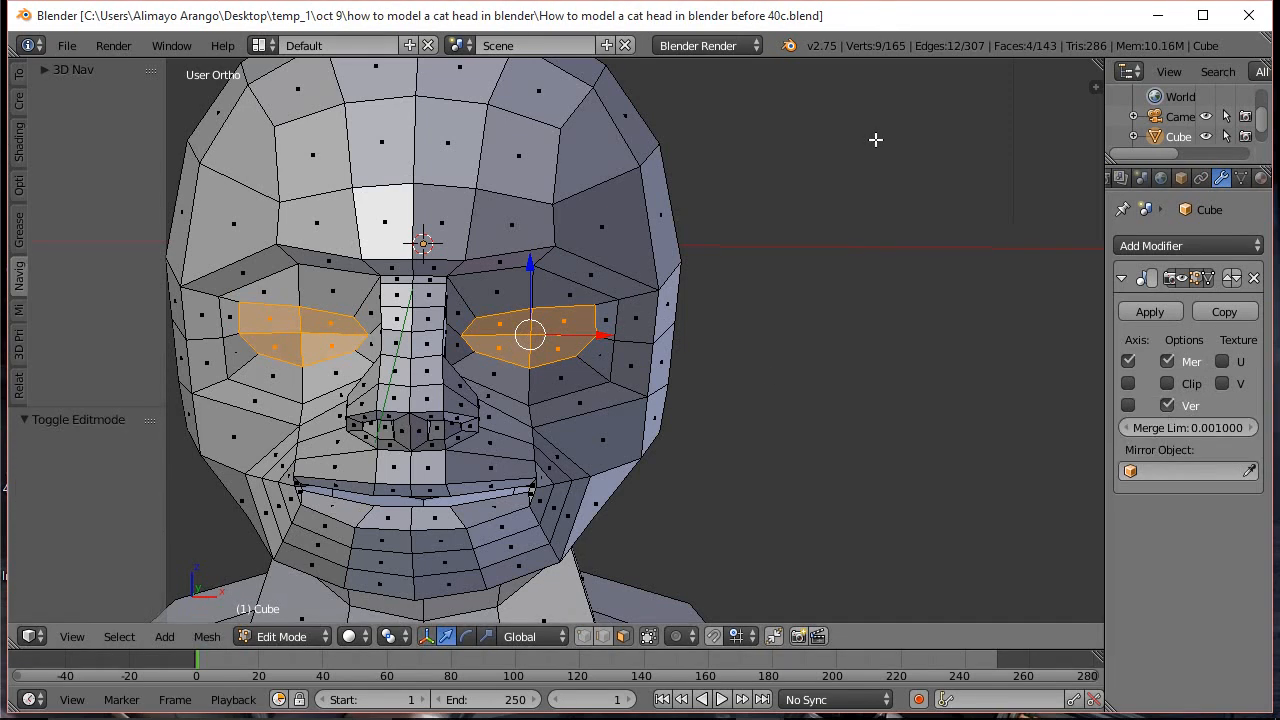
middle_click_drag(908, 229, 769, 275)
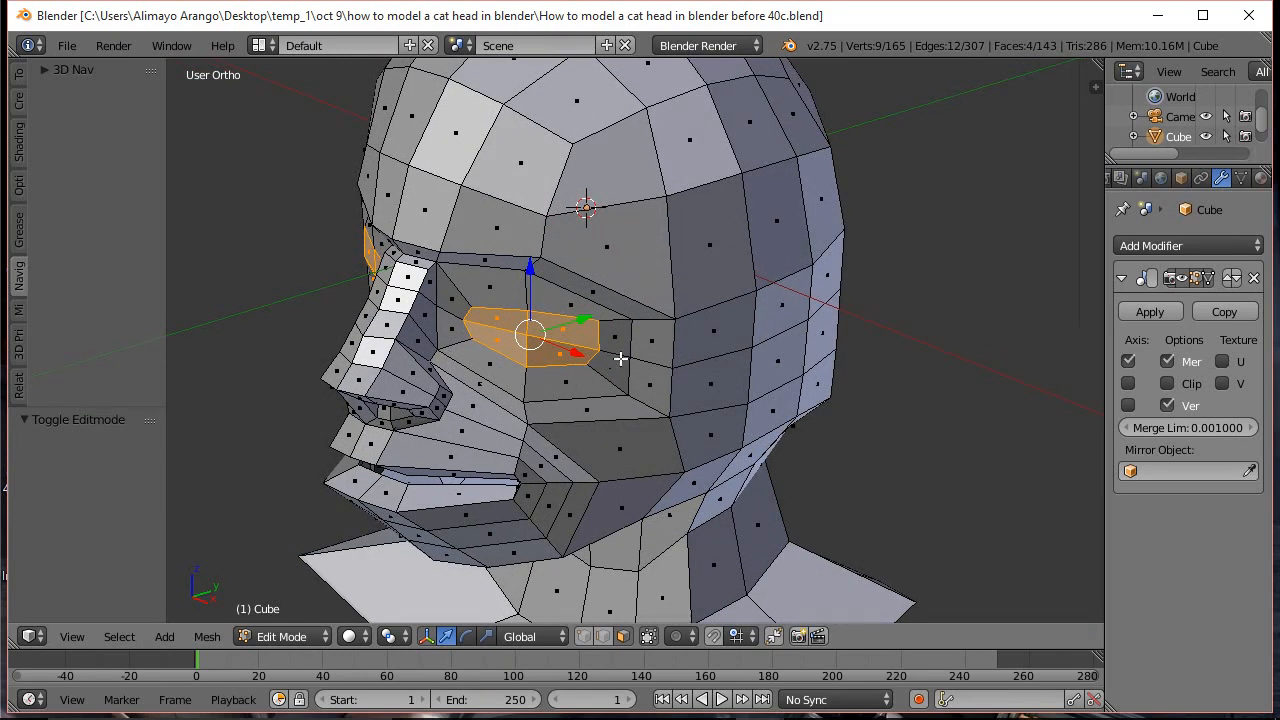
left_click_drag(580, 325, 604, 312)
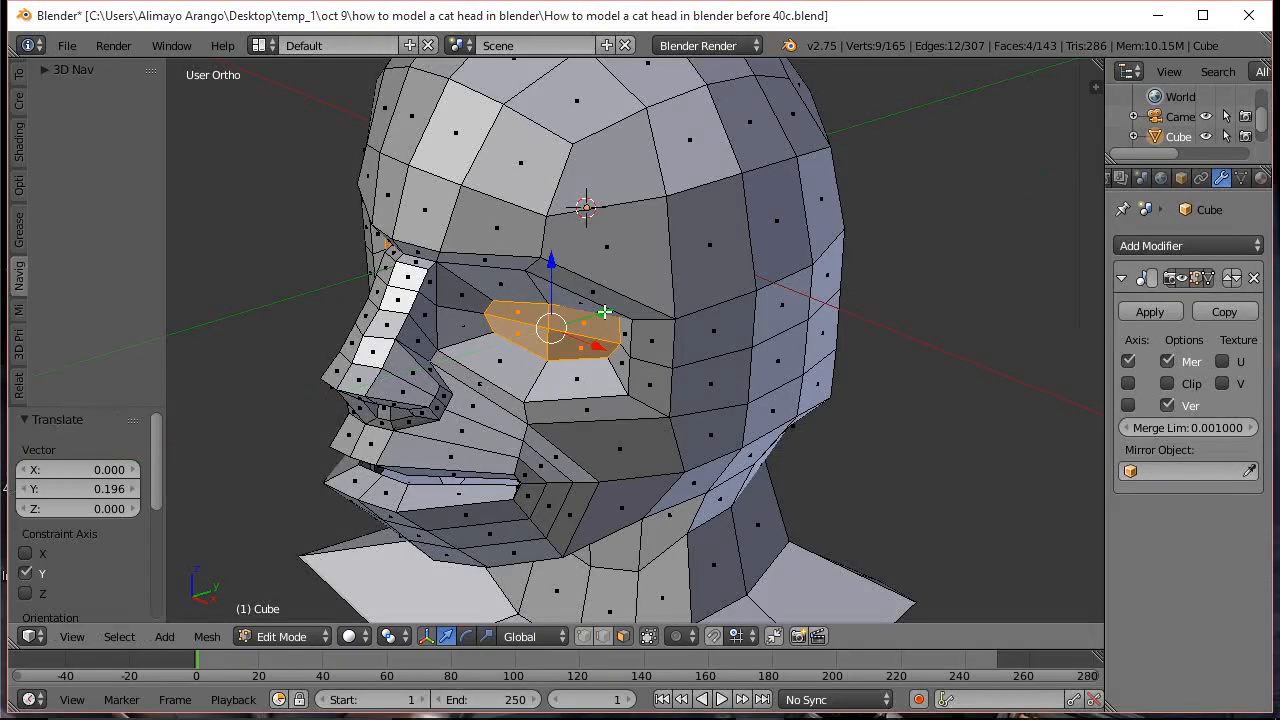
middle_click_drag(477, 351, 546, 340)
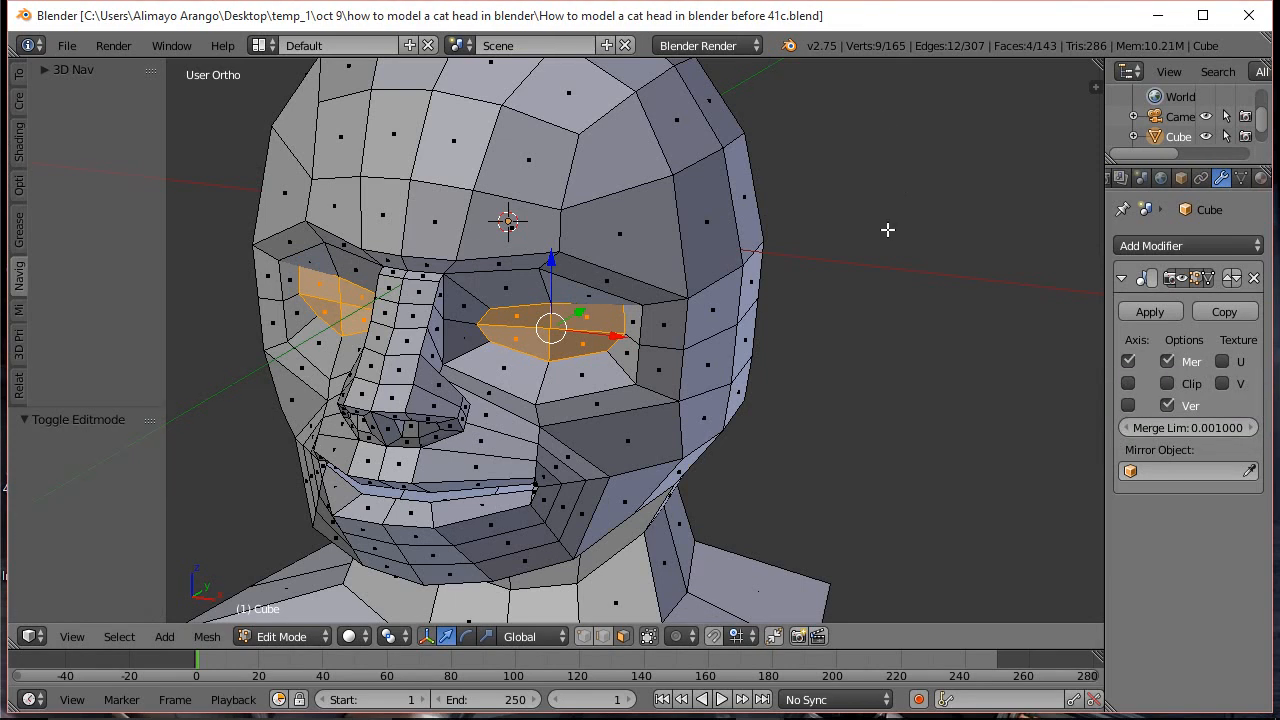
Enable proportional editing and move the two faces beside the eye socket's outer corner -0.238 along Y
key("a")
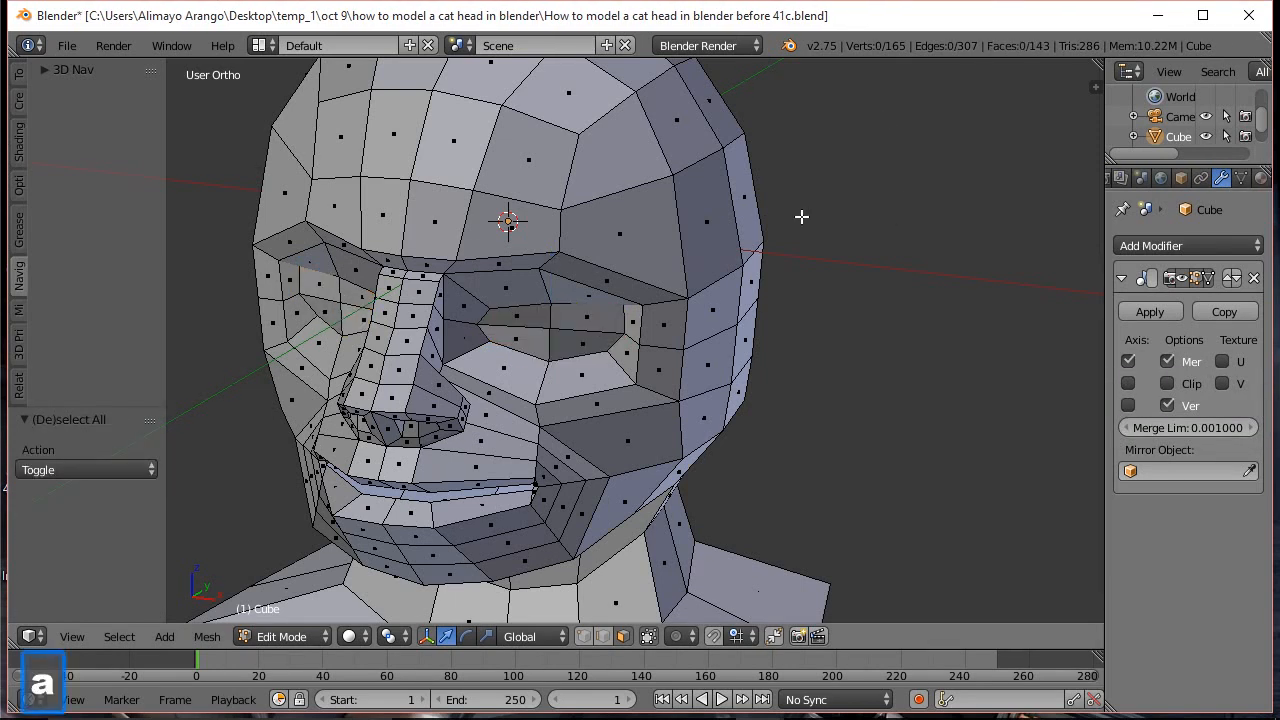
middle_click_drag(726, 209, 784, 325)
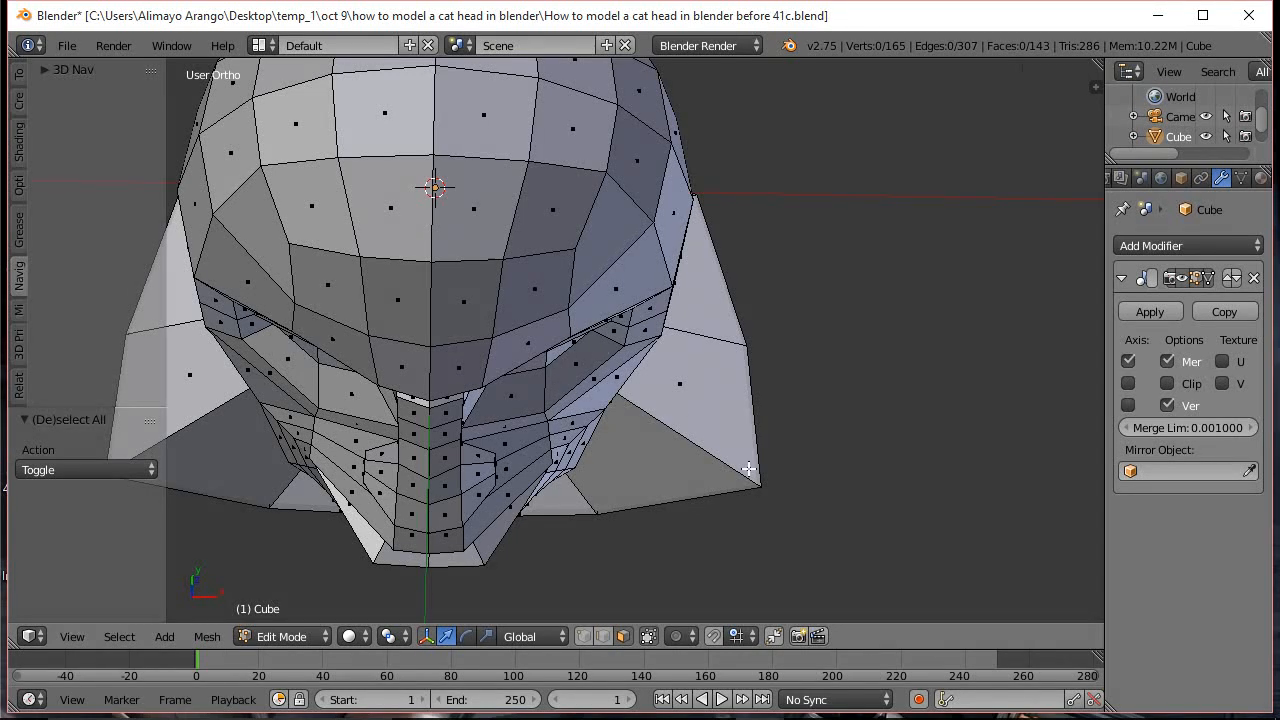
middle_click_drag(729, 531, 685, 465)
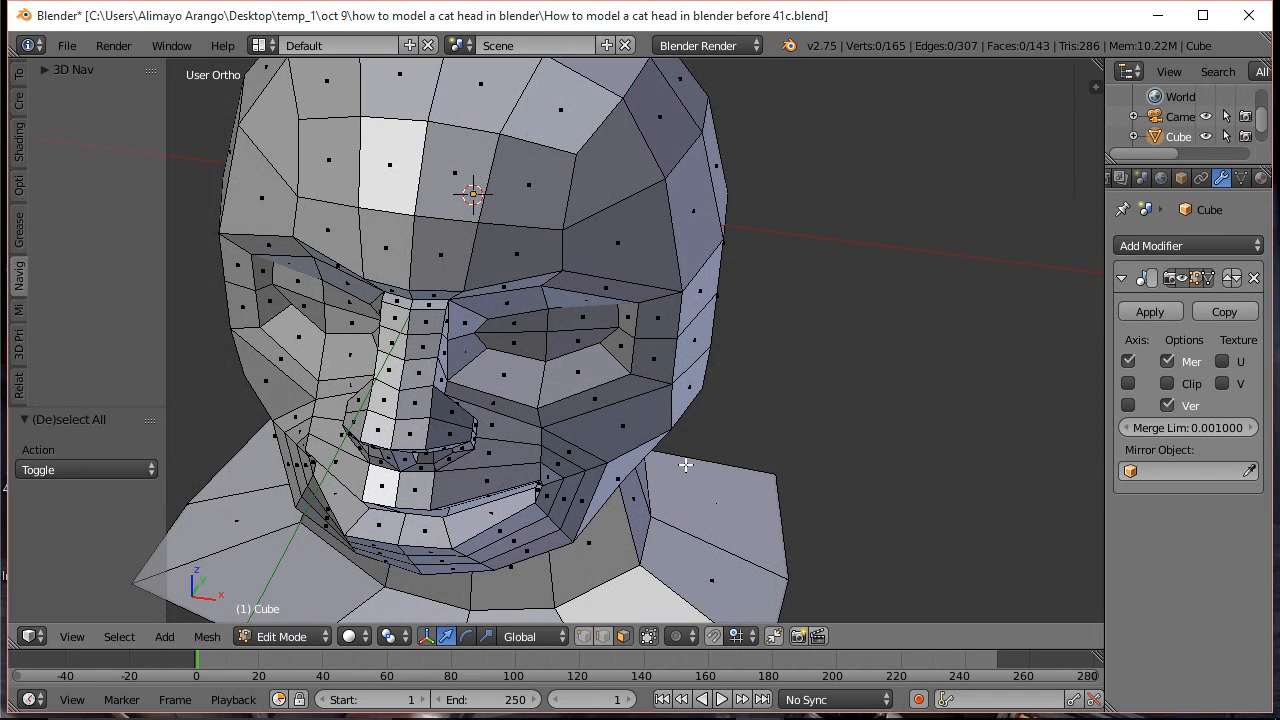
right_click(662, 316)
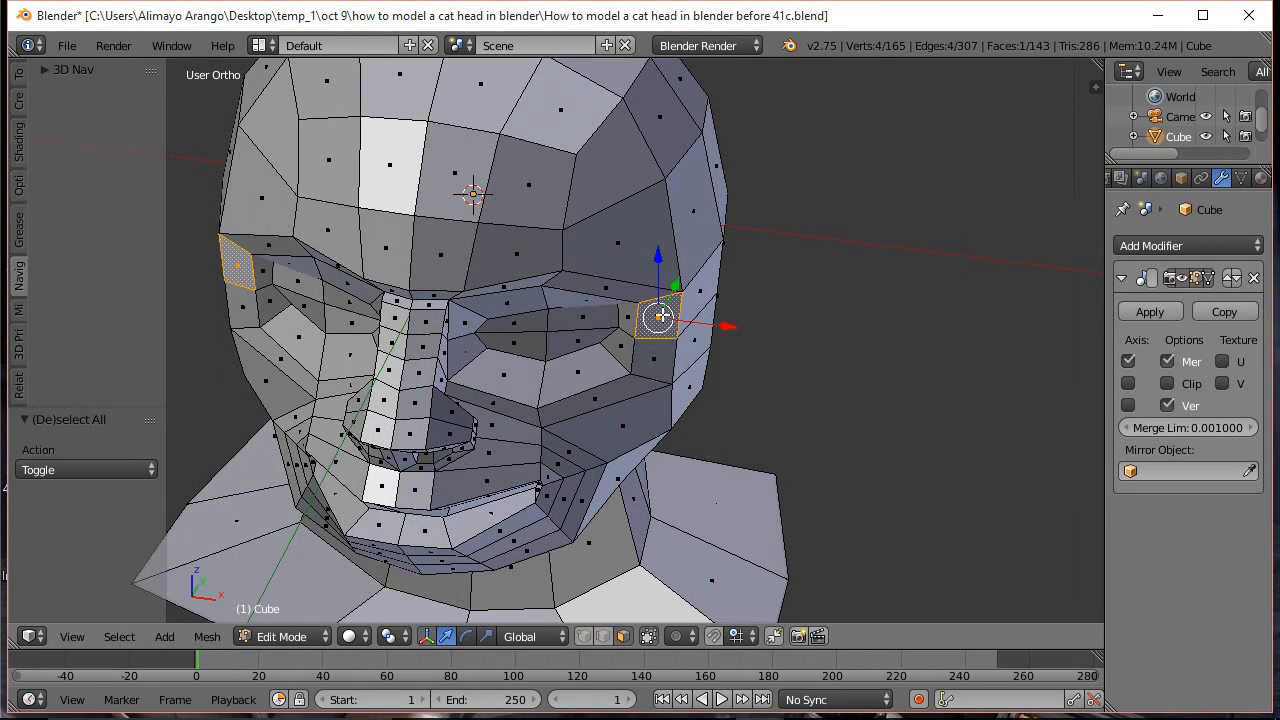
right_click(656, 363, "shift")
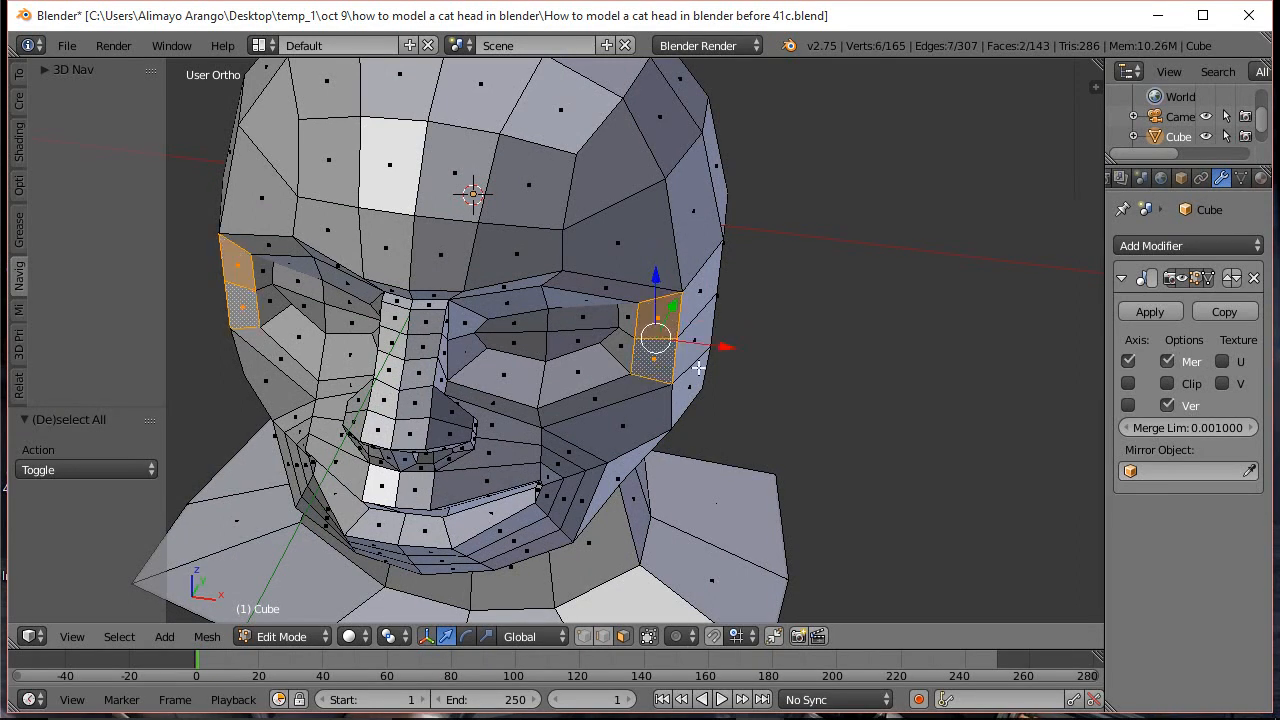
key("o")
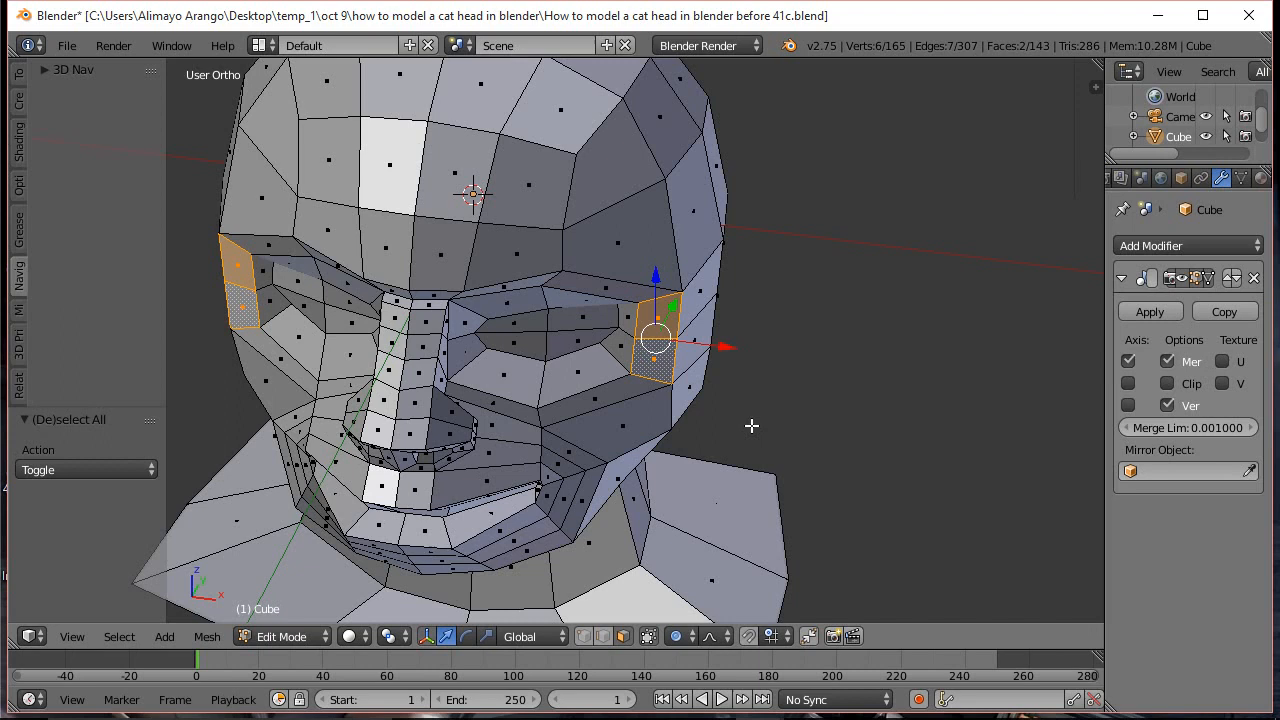
middle_click_drag(801, 299, 786, 359)
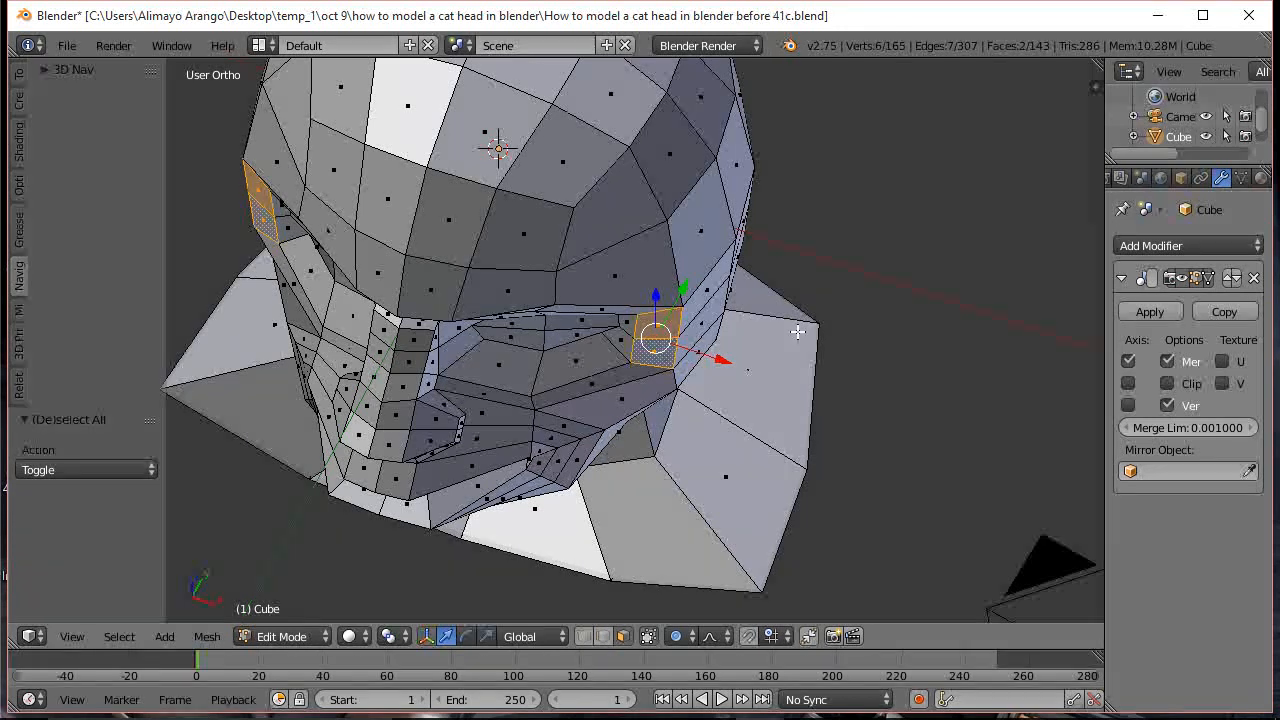
key("g")
key("y")
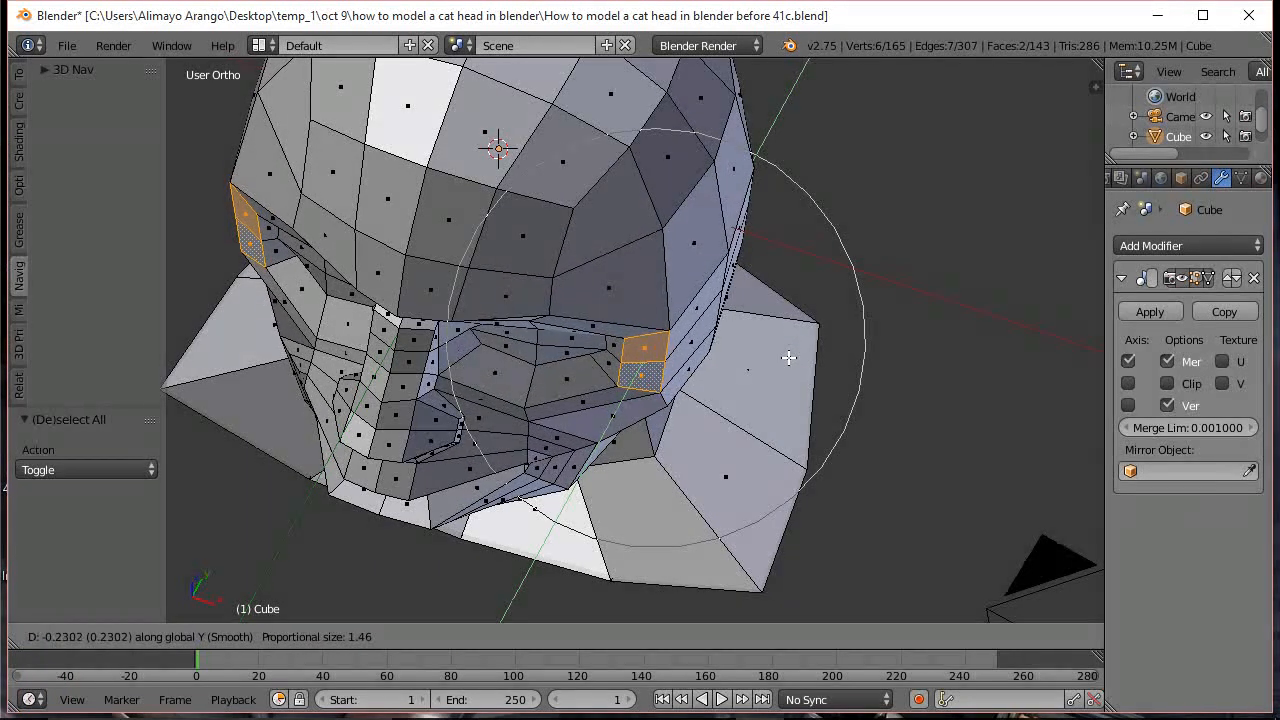
left_click(789, 358)
Turn off proportional editing and move the middle vertex on the eye socket's outer edge 0.108 along Y
middle_click_drag(632, 319, 639, 388)
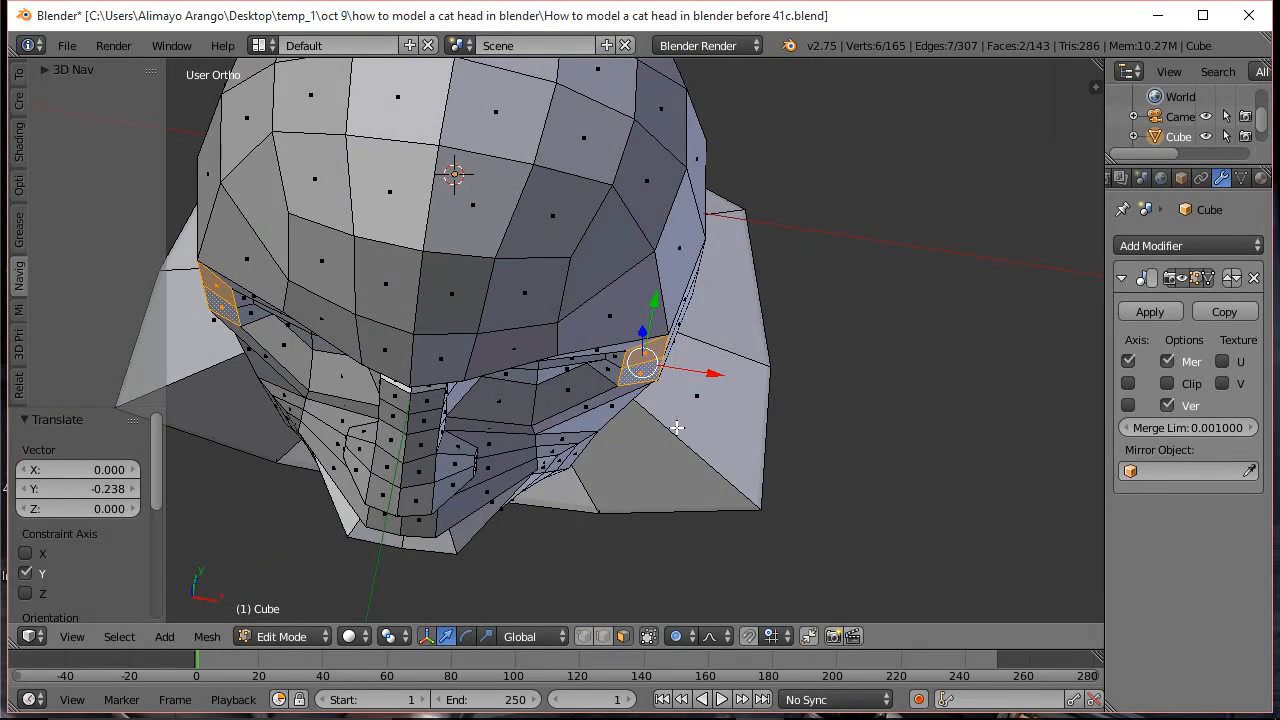
middle_click_drag(744, 472, 556, 297)
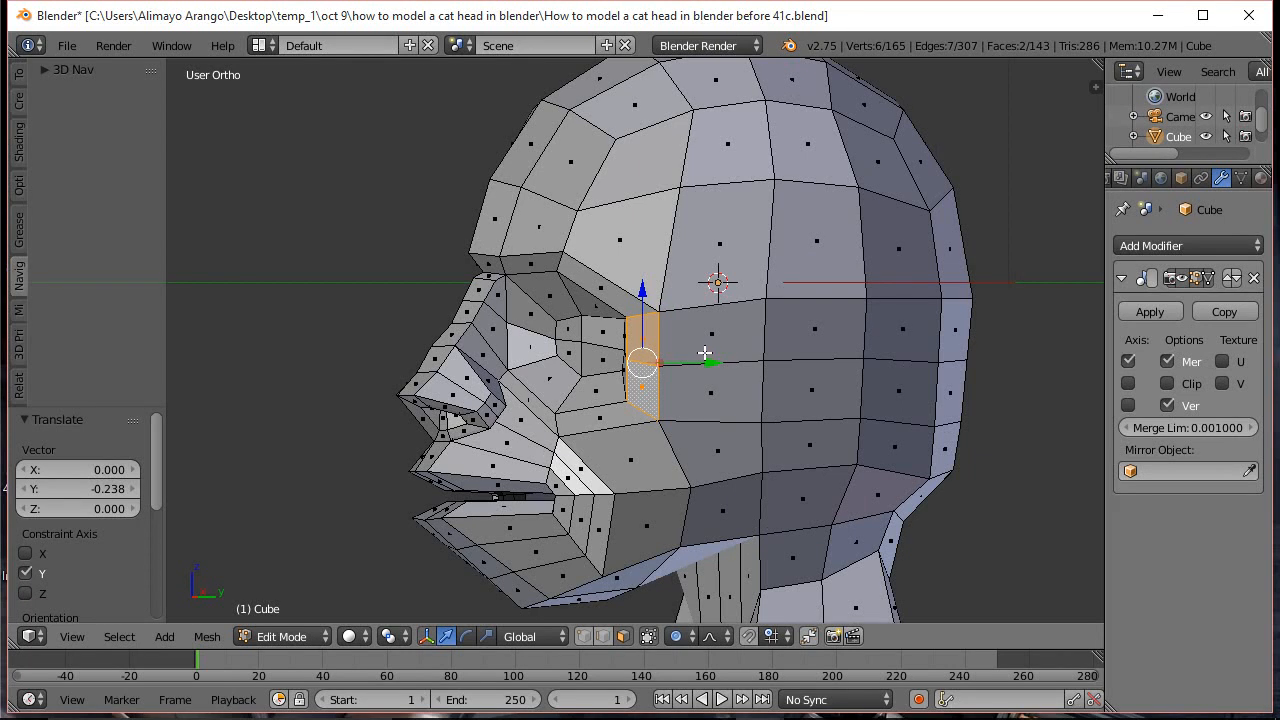
key("a")
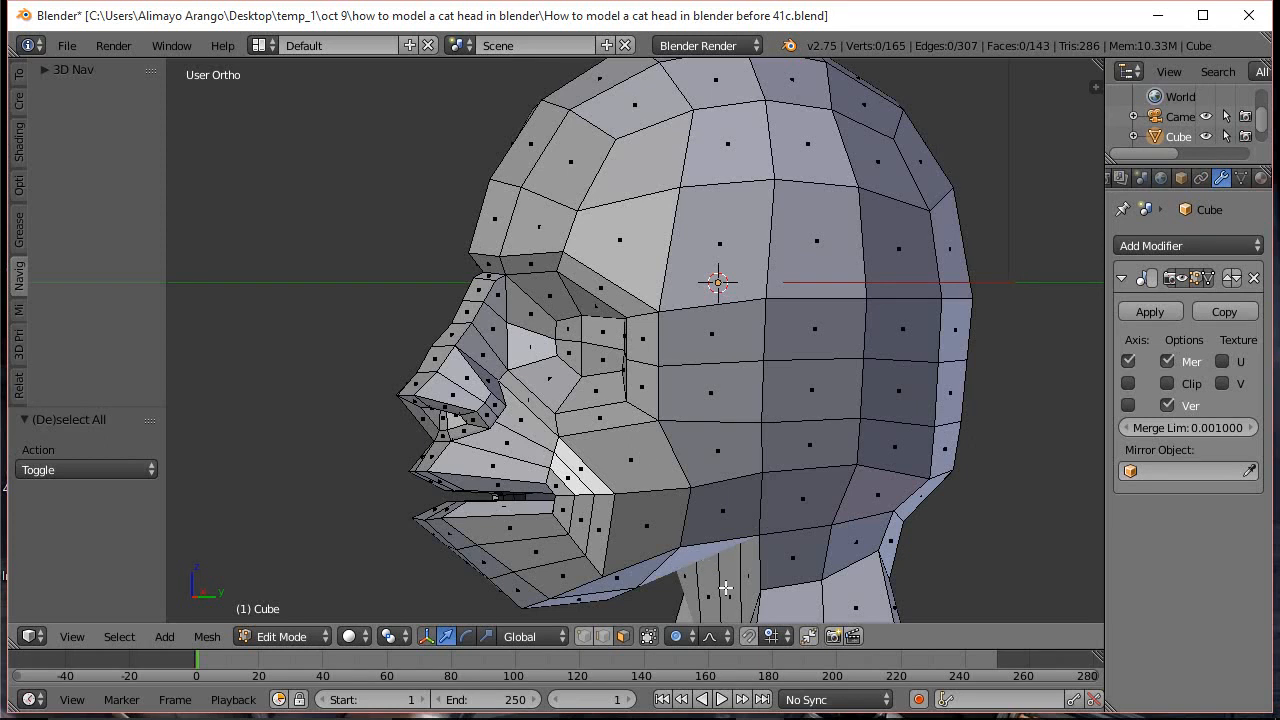
key("o")
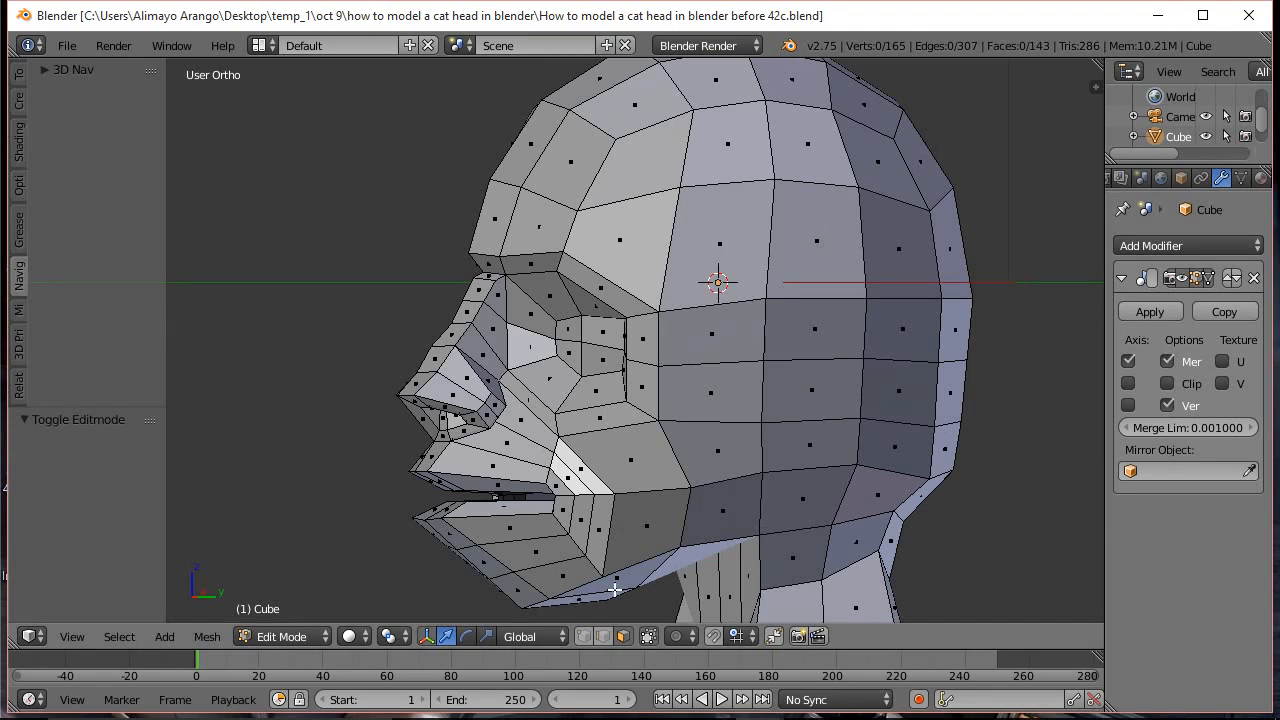
left_click(583, 636)
right_click(627, 360)
left_click_drag(694, 359, 708, 356)
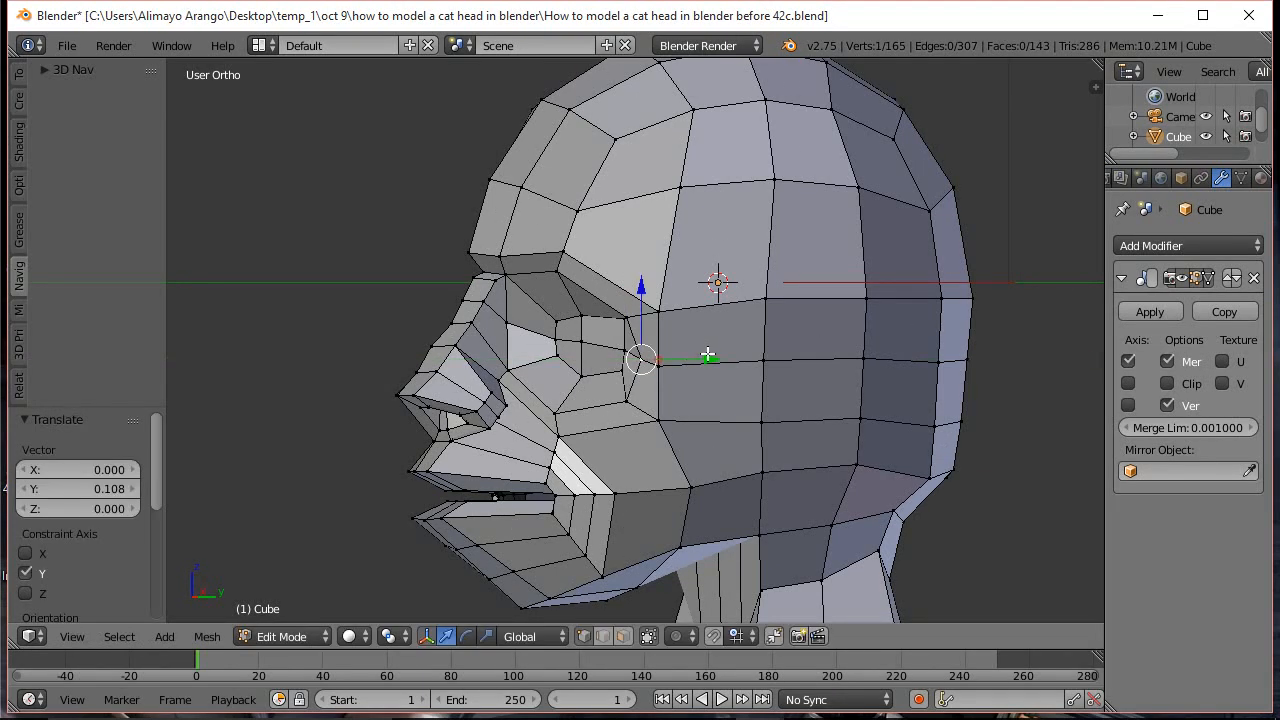
Select a vertex on the eye socket's outer edge and nudge it slightly to refine the corner's shape
middle_click_drag(600, 369, 688, 386)
right_click(620, 348)
left_click_drag(683, 354, 685, 350)
middle_click_drag(686, 389, 734, 388)
Clear the selection, switch to face mode, and circle-select the jaw, lip, muzzle and lower nose faces on the model's unmirrored half
key("a")
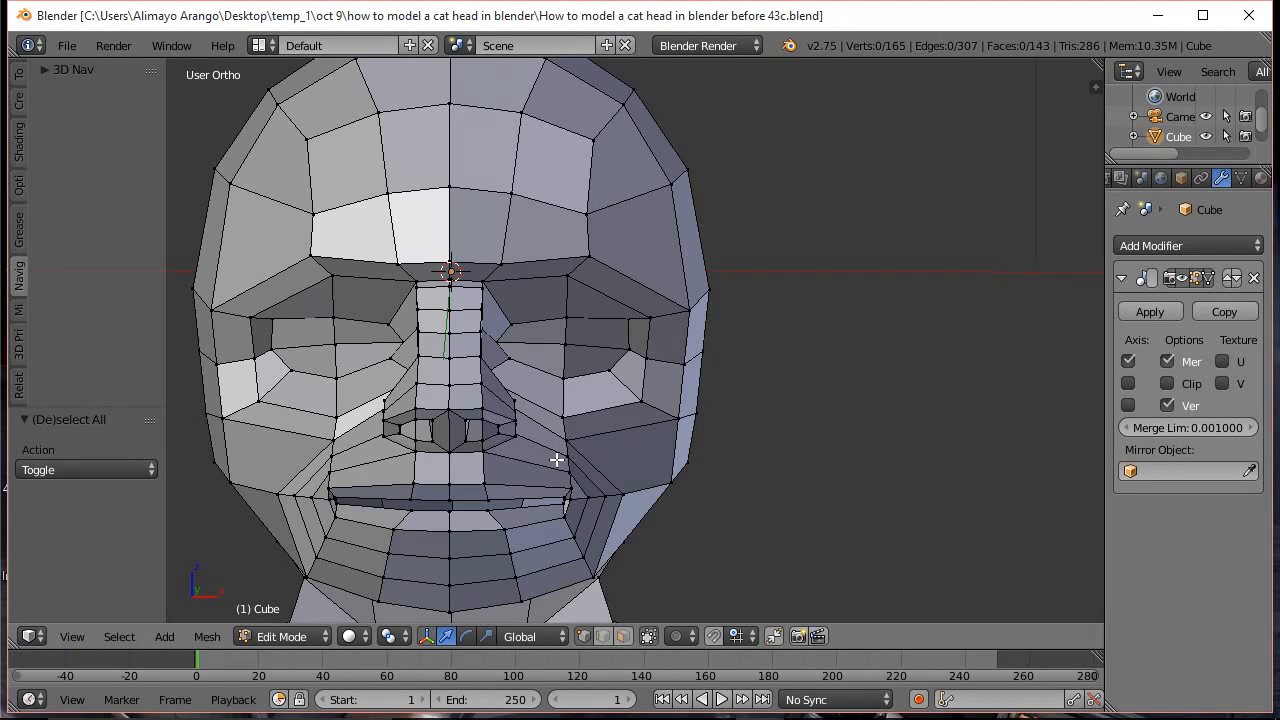
left_click(622, 636)
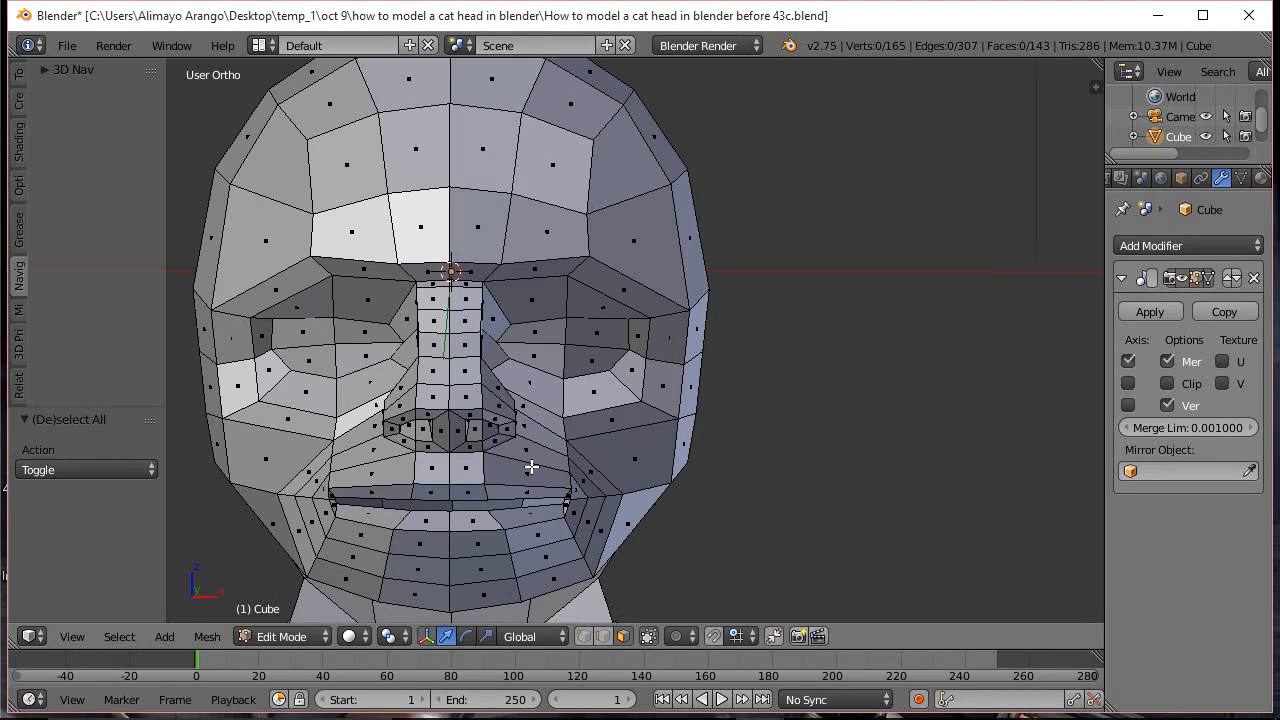
key("c")
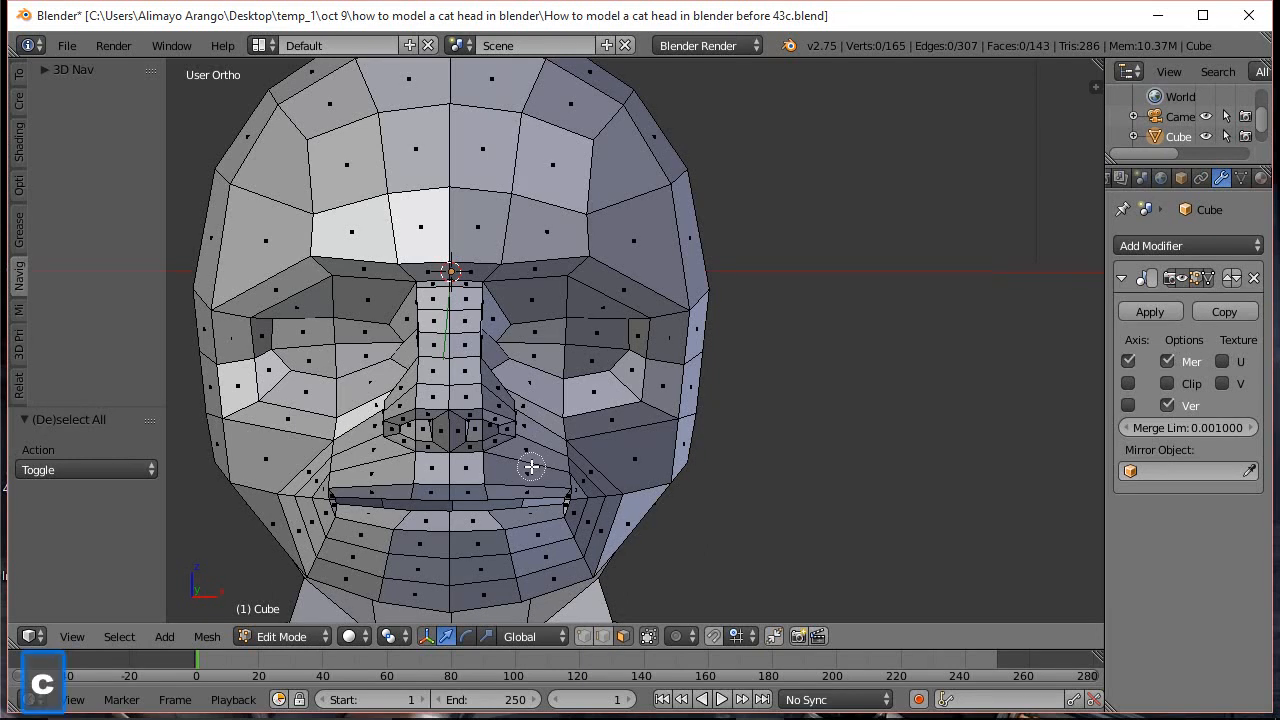
left_click(531, 466)
mouse_move(464, 468)
left_mouse_down()
mouse_move(478, 447)
mouse_move(594, 500)
mouse_move(567, 560)
mouse_move(391, 543)
mouse_move(489, 543)
mouse_move(490, 565)
mouse_move(423, 574)
mouse_move(320, 506)
mouse_move(346, 484)
mouse_move(460, 480)
mouse_move(396, 432)
mouse_move(413, 428)
left_mouse_up()
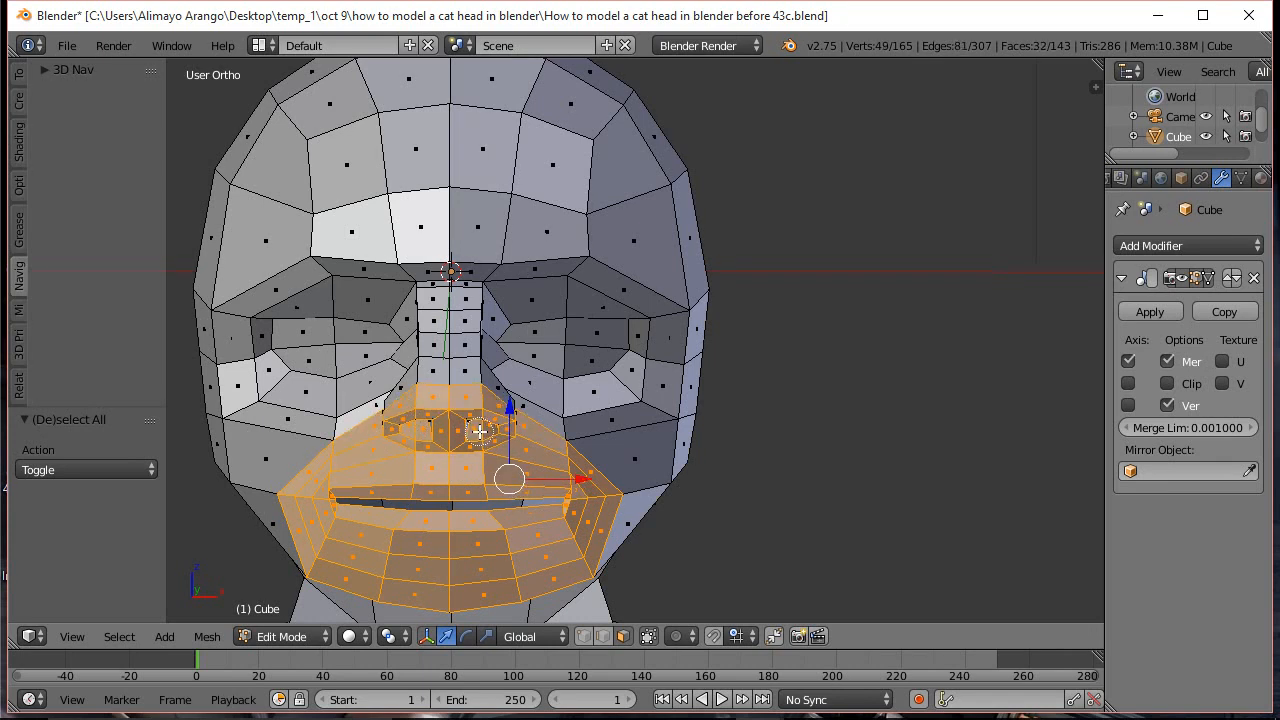
left_click(469, 437)
right_click(428, 450)
Add the nostril wing faces, the side of the nose and the lower nose bridge face to the muzzle selection
middle_click_drag(345, 445, 481, 450)
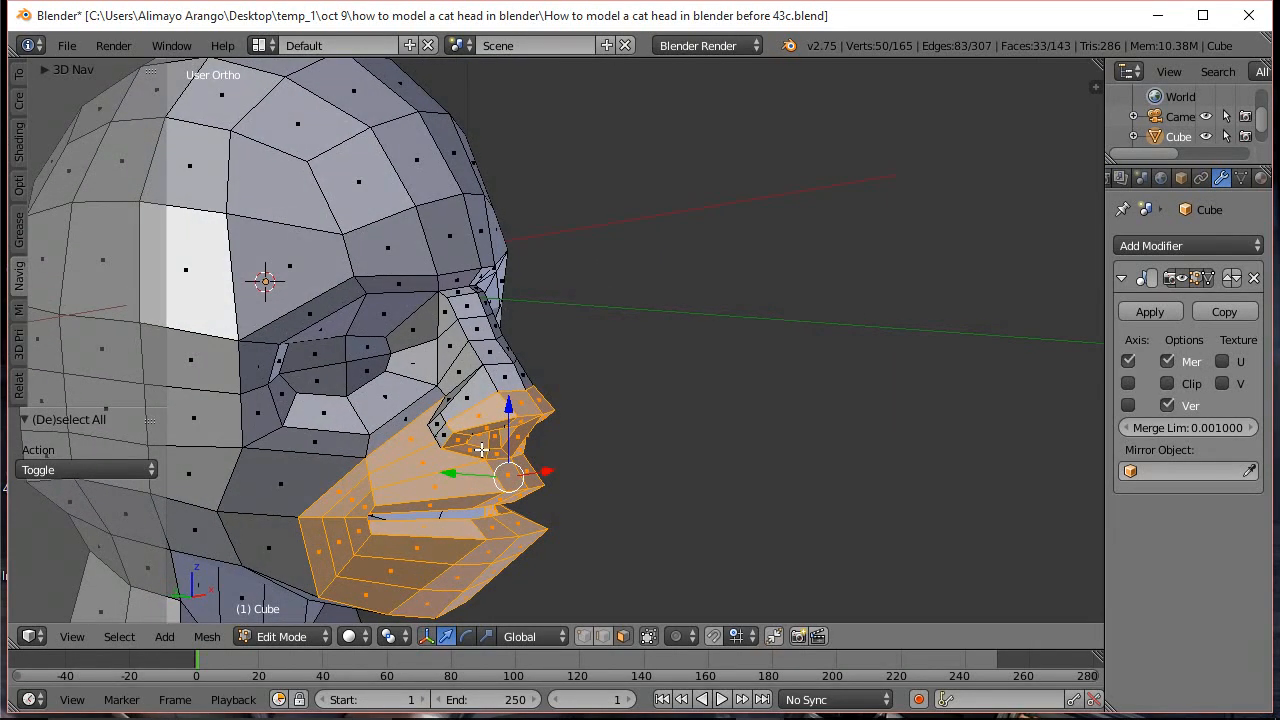
key("c")
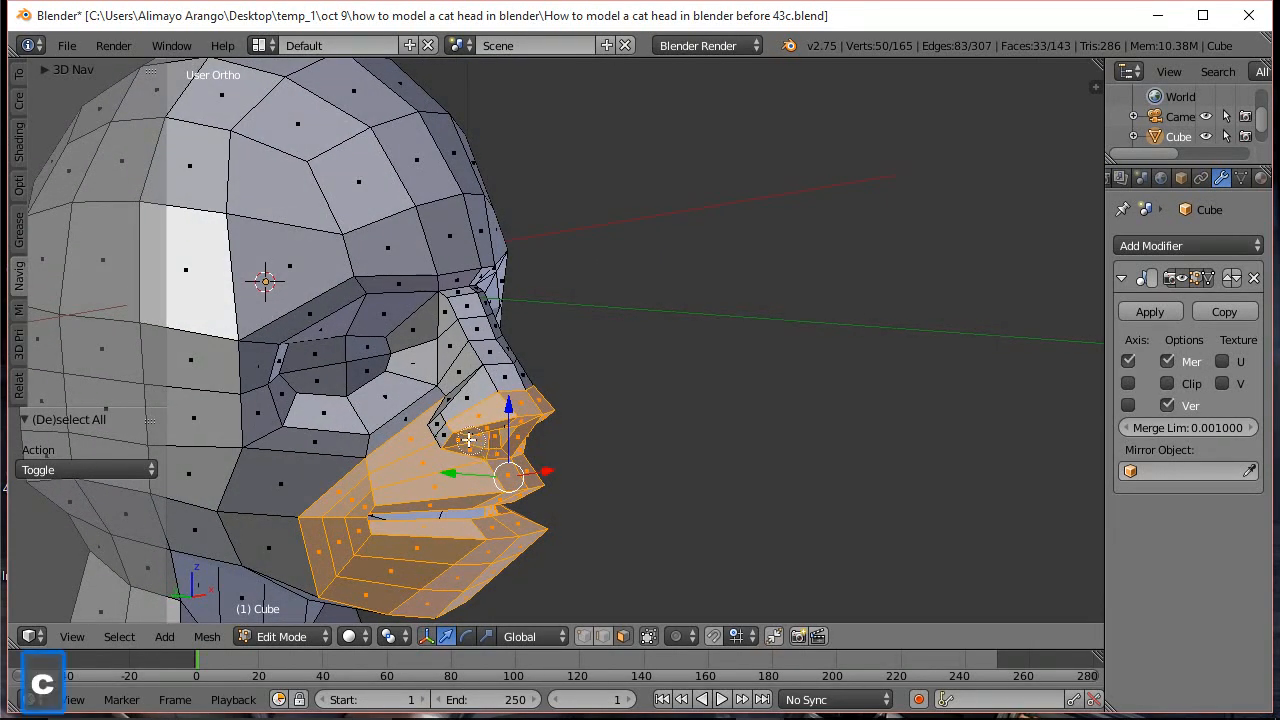
left_click(440, 440)
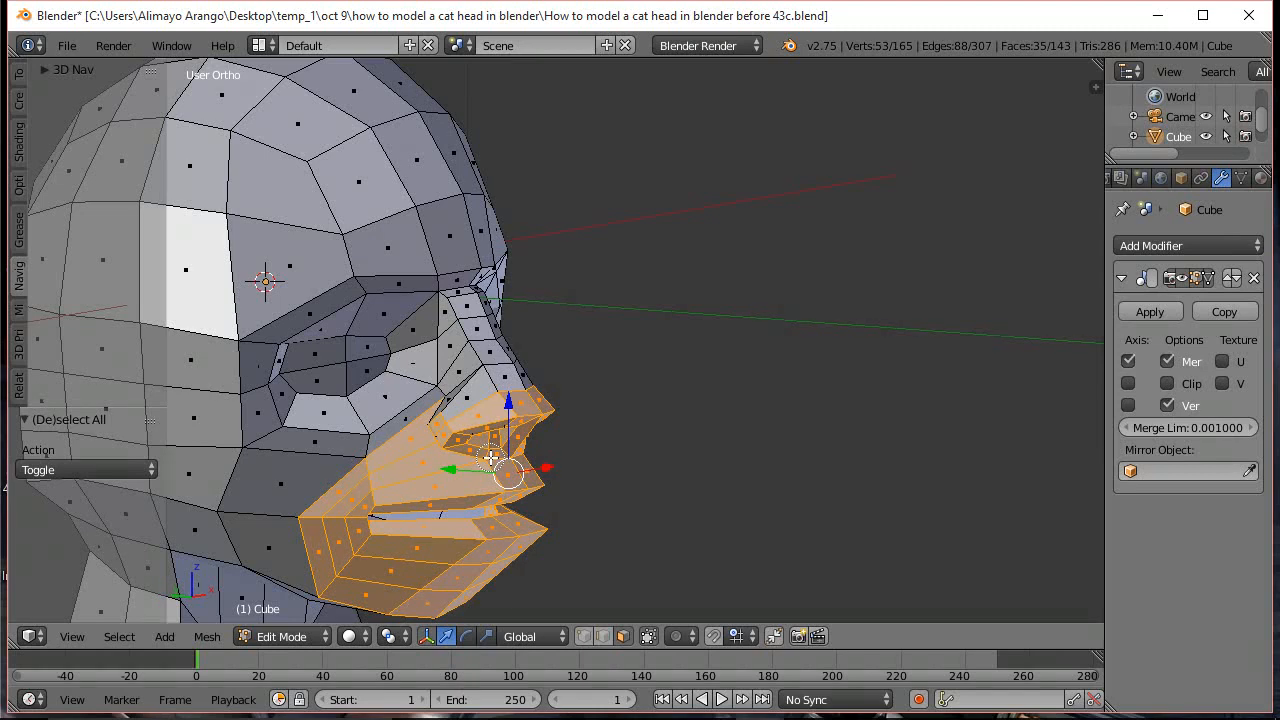
middle_click_drag(680, 449, 428, 488)
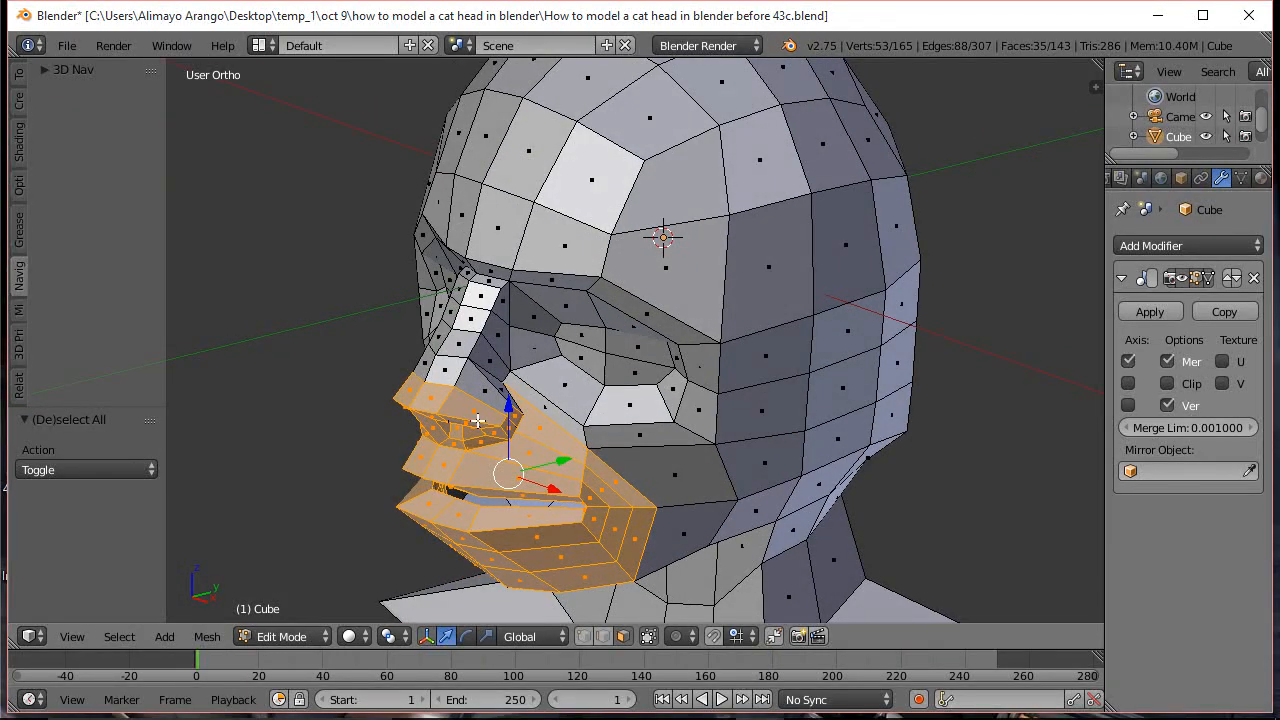
key("c")
left_click(451, 392)
left_click(447, 380)
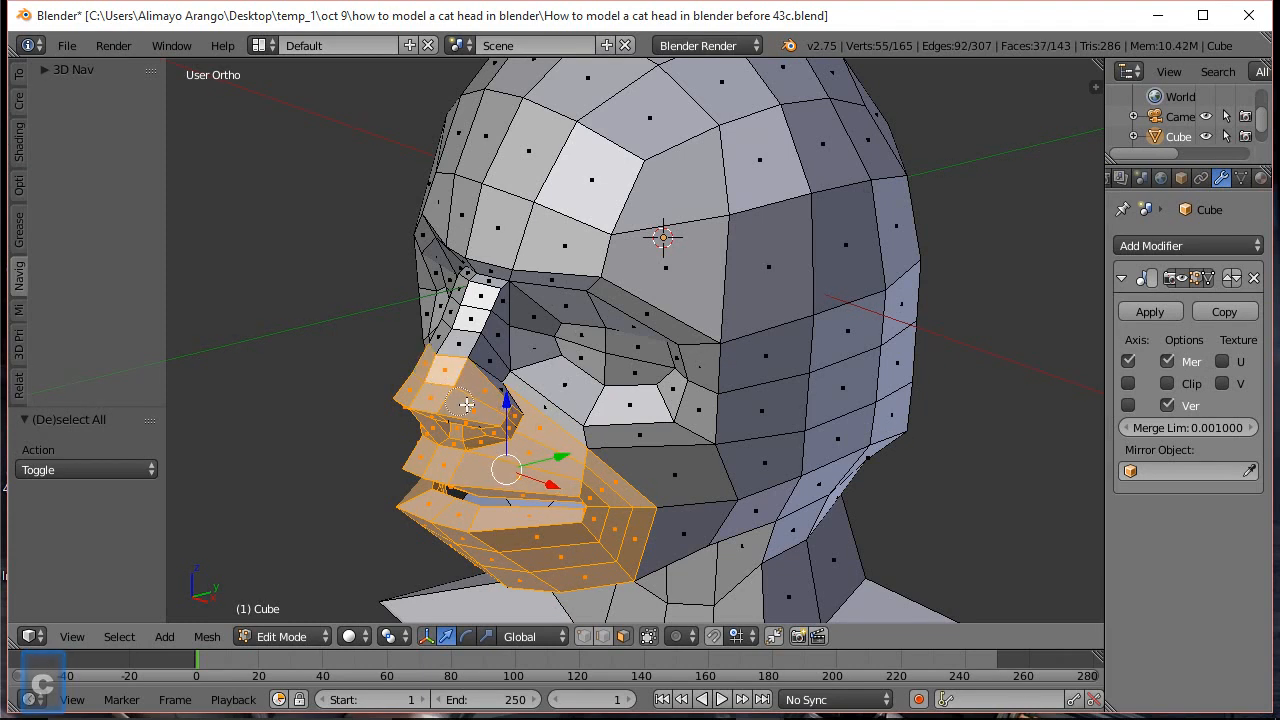
left_click(496, 403)
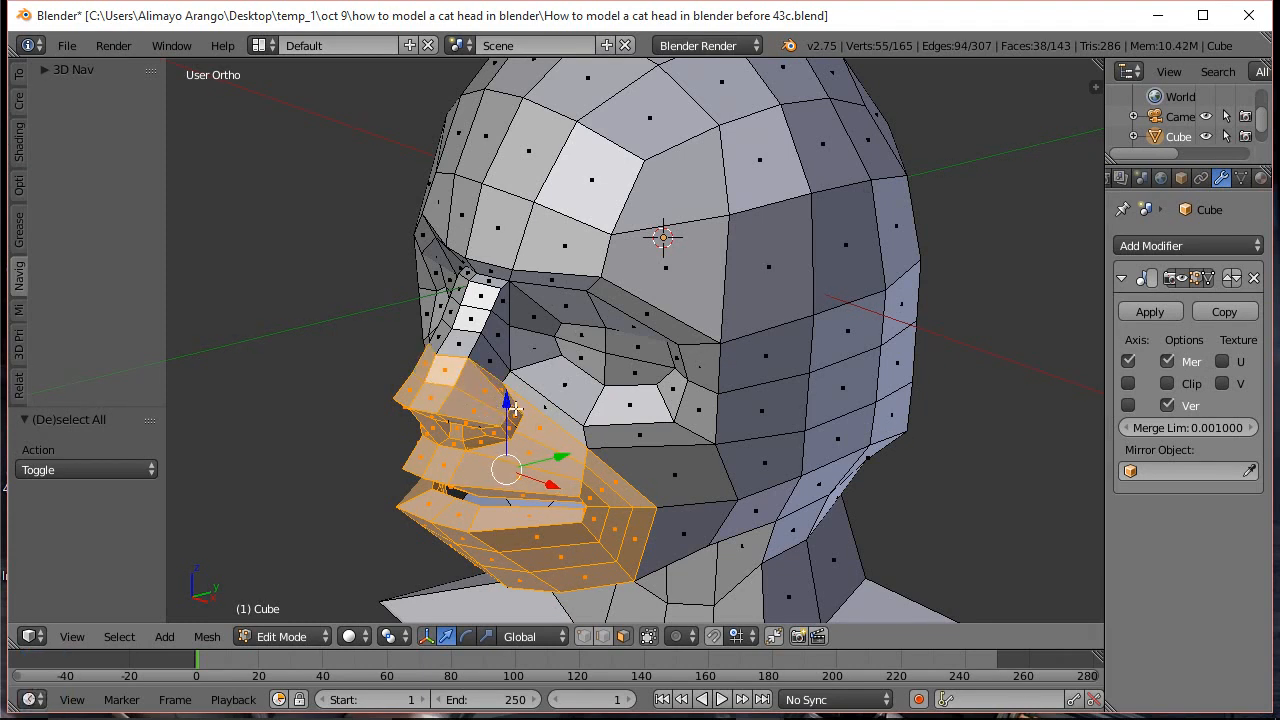
Add the remaining inner nostril faces to the muzzle selection from below the nose
middle_click_drag(456, 473, 579, 312)
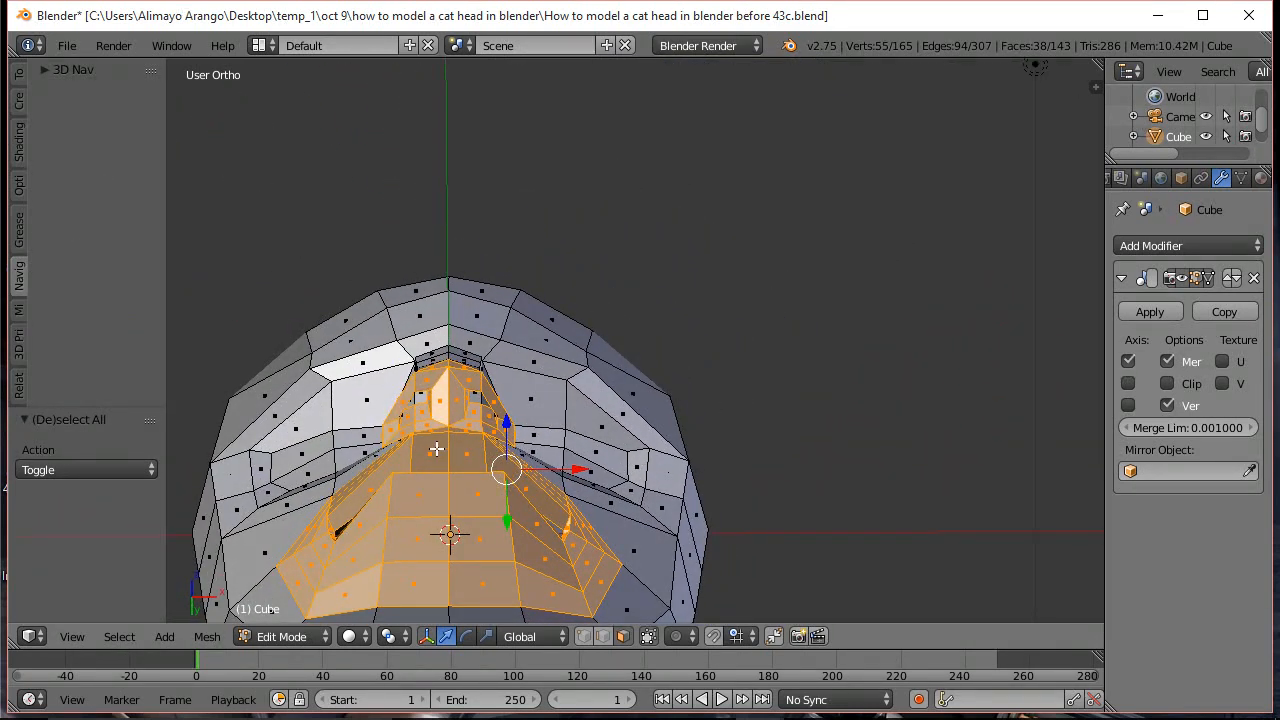
middle_click_drag(436, 450, 456, 410)
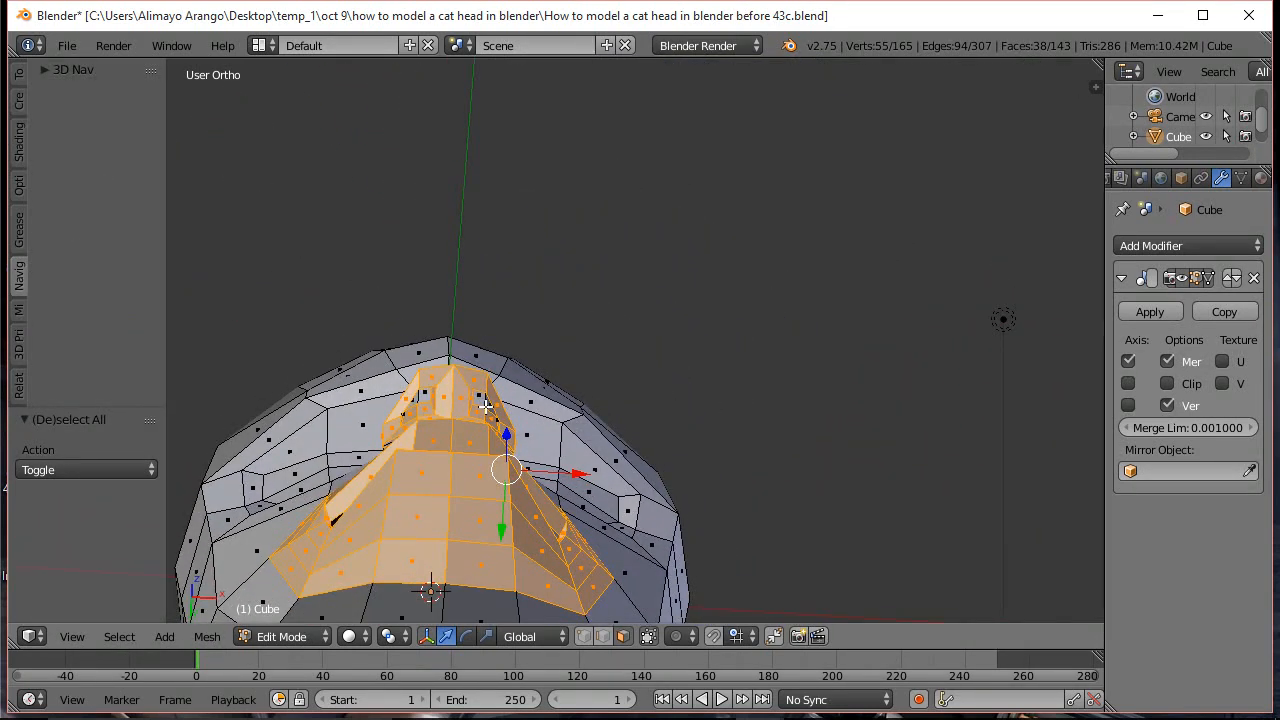
key("c")
left_click(480, 408)
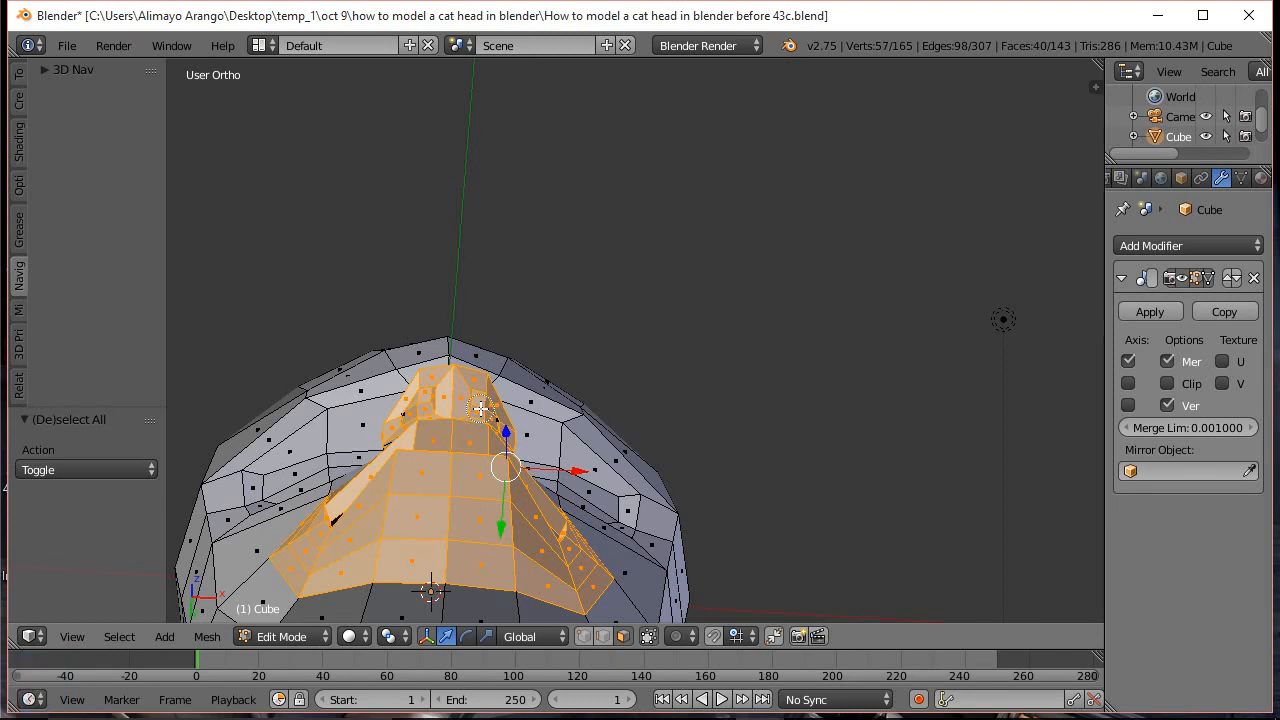
left_click(489, 428)
right_click(490, 435)
Try to add the face visible through the mouth opening to the muzzle selection
middle_click_drag(773, 232, 774, 443)
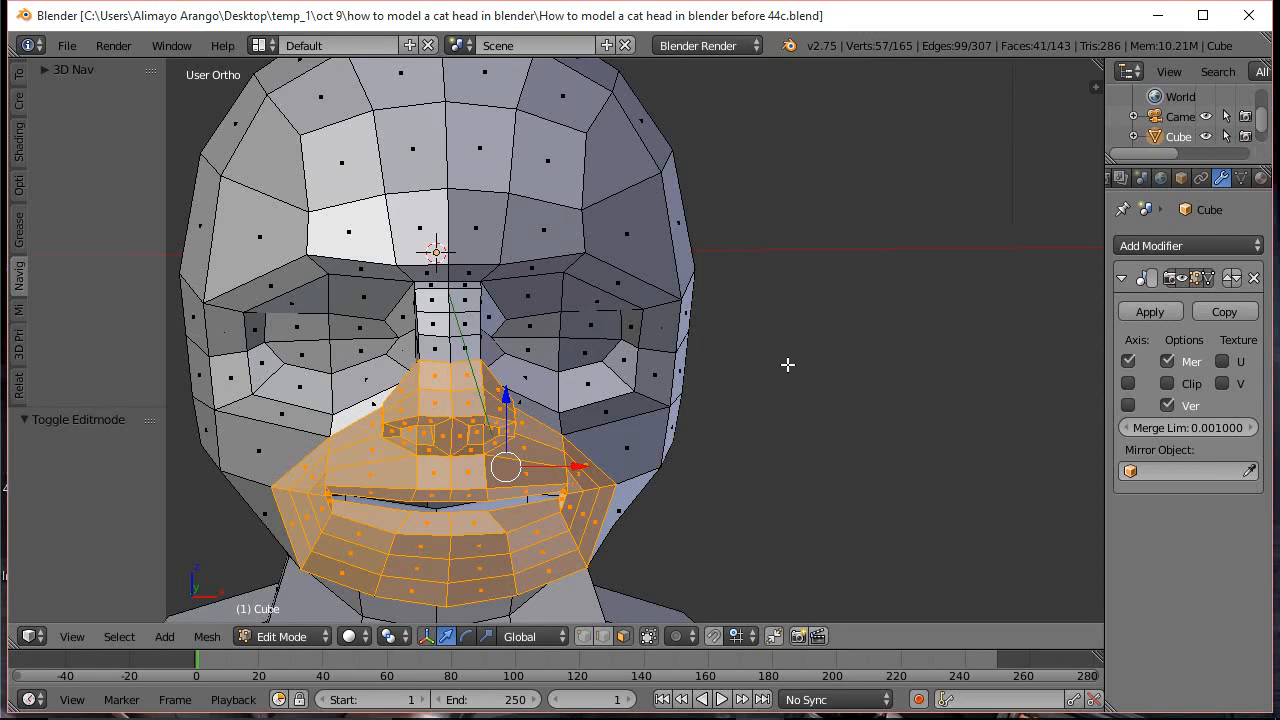
key("c")
left_click(492, 506)
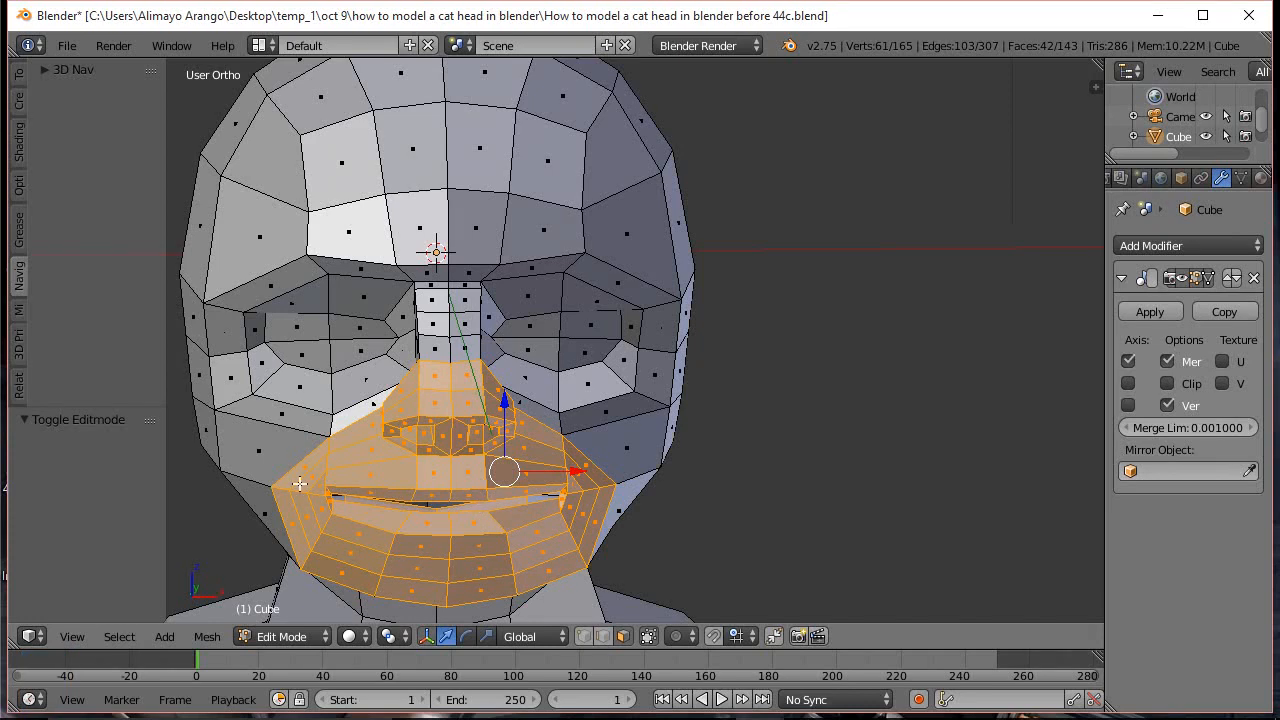
Deselect the stray face beneath the jaw, leaving only the muzzle and nose faces selected
middle_click_drag(300, 484, 379, 434)
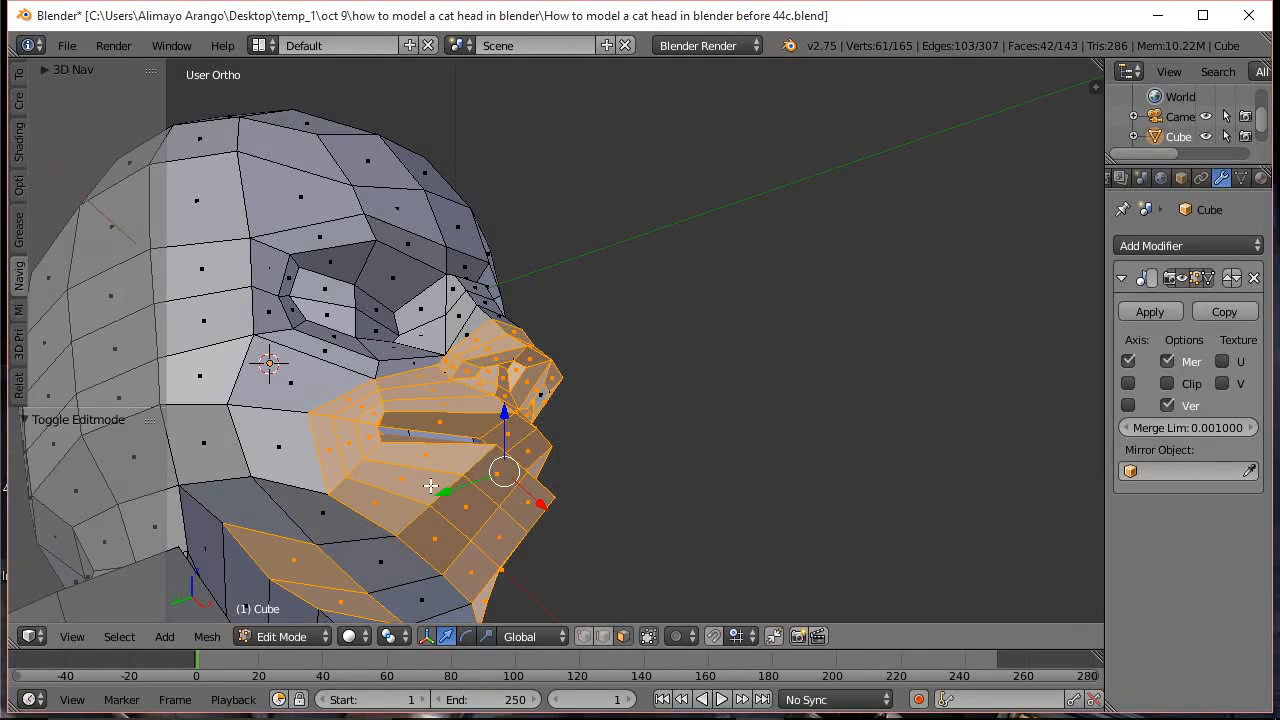
middle_click_drag(524, 520, 493, 519)
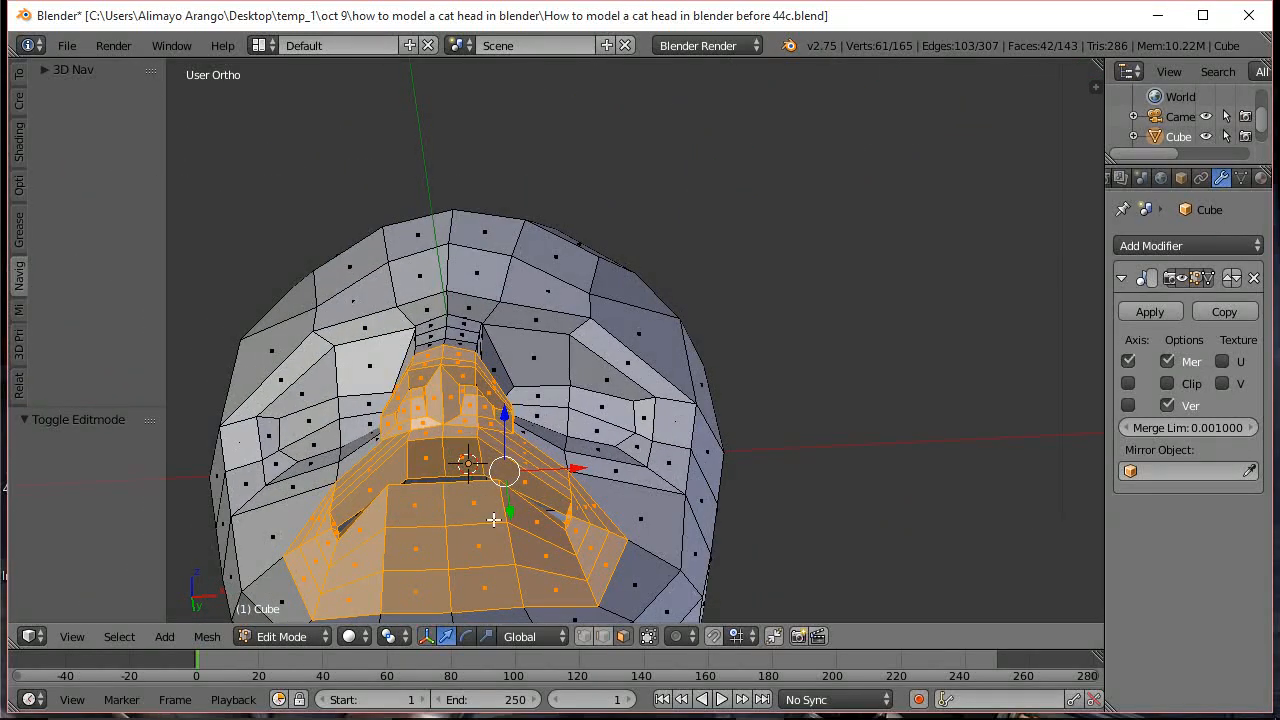
middle_click_drag(585, 507, 617, 316)
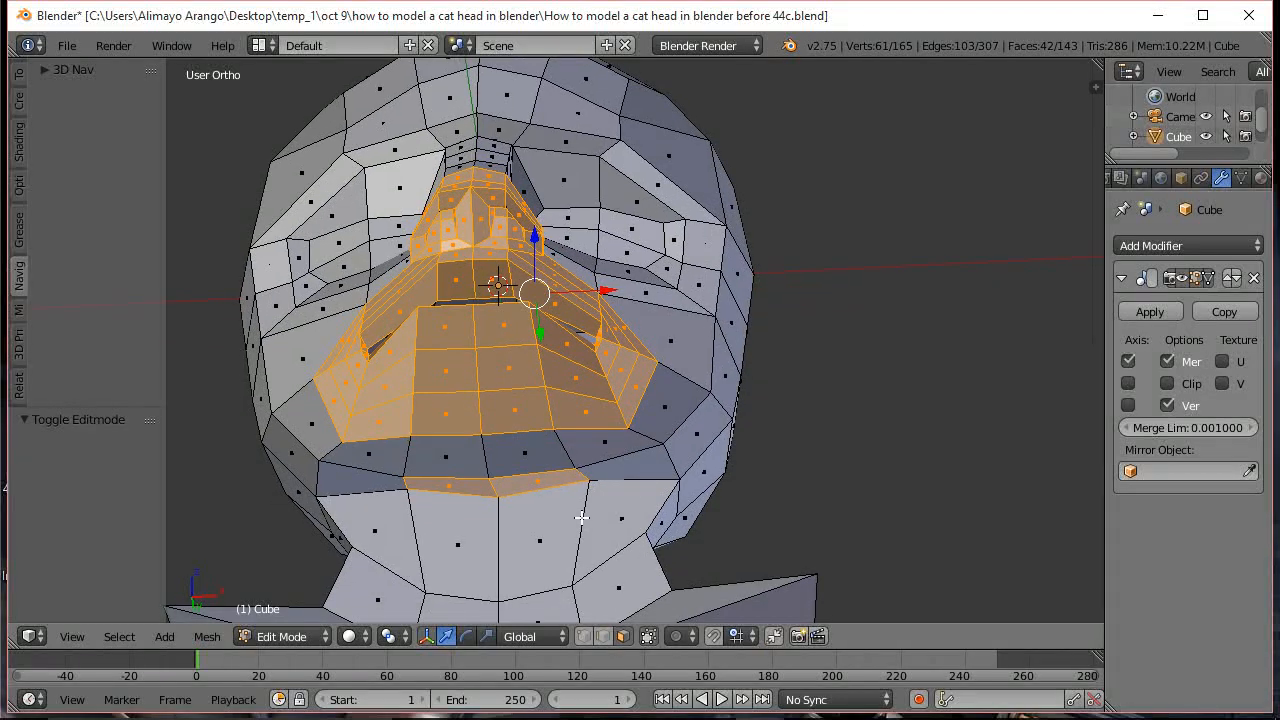
middle_click_drag(564, 498, 533, 481)
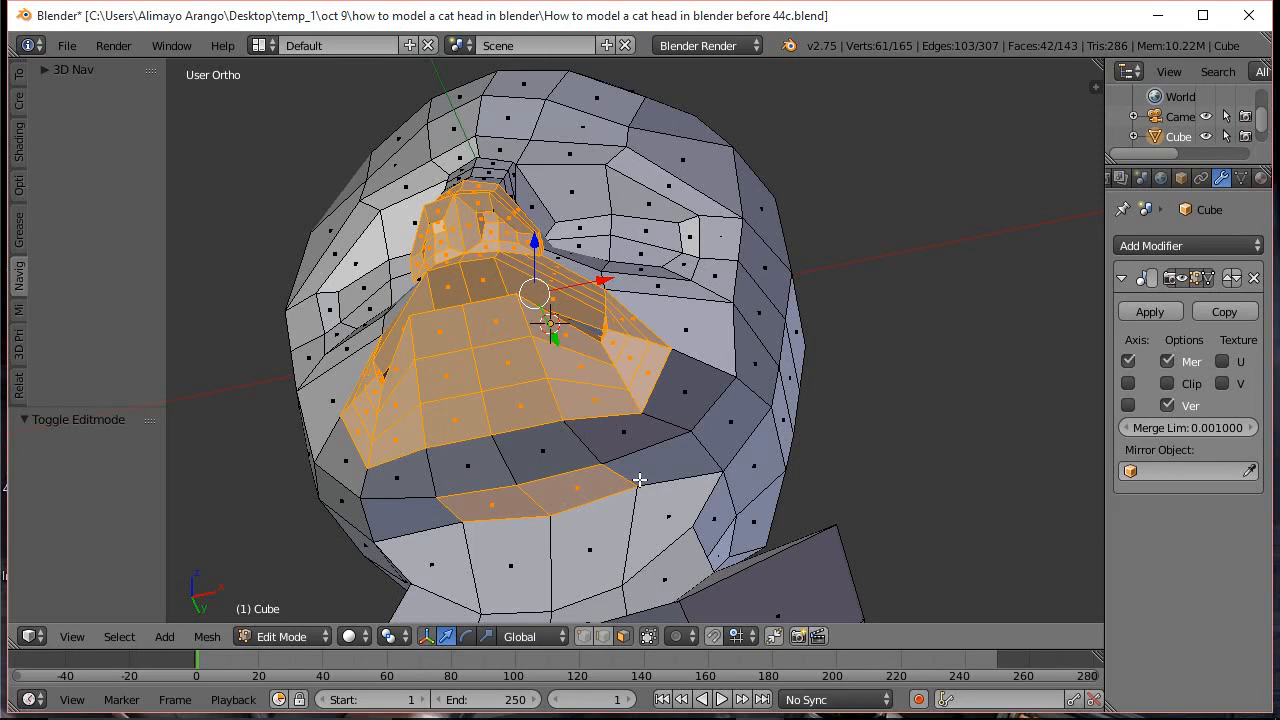
key("c")
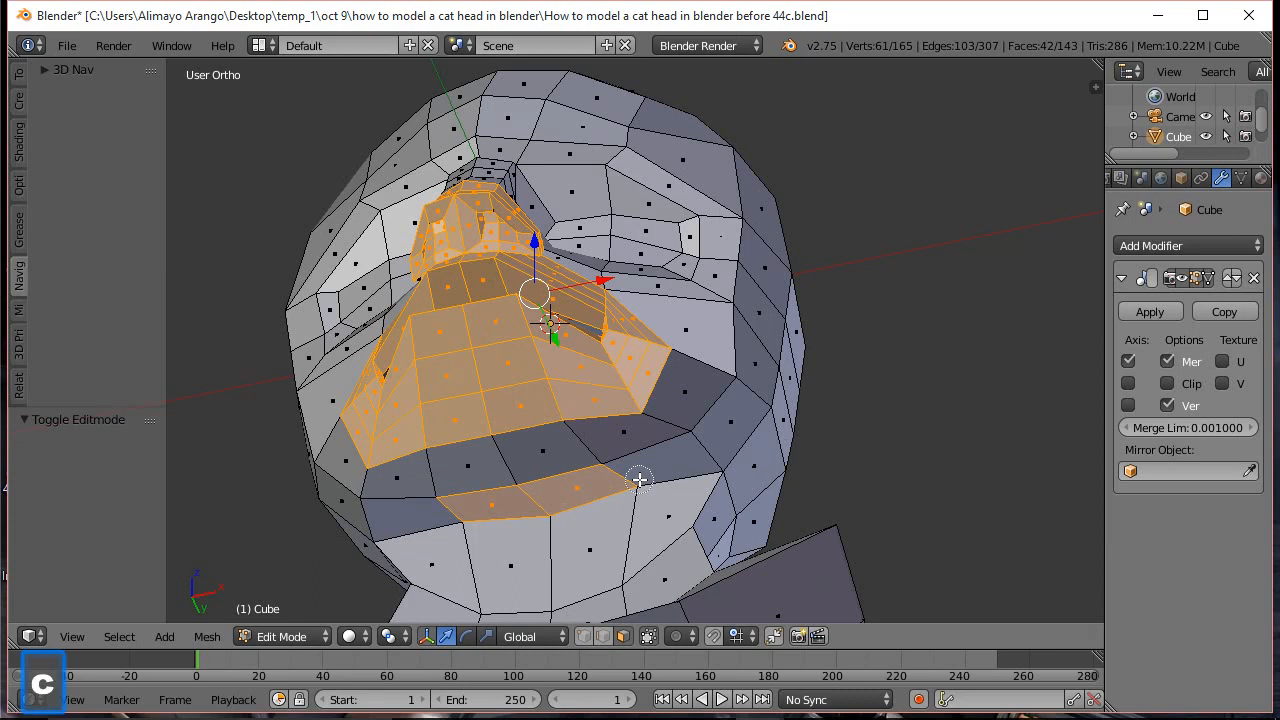
middle_click(639, 479)
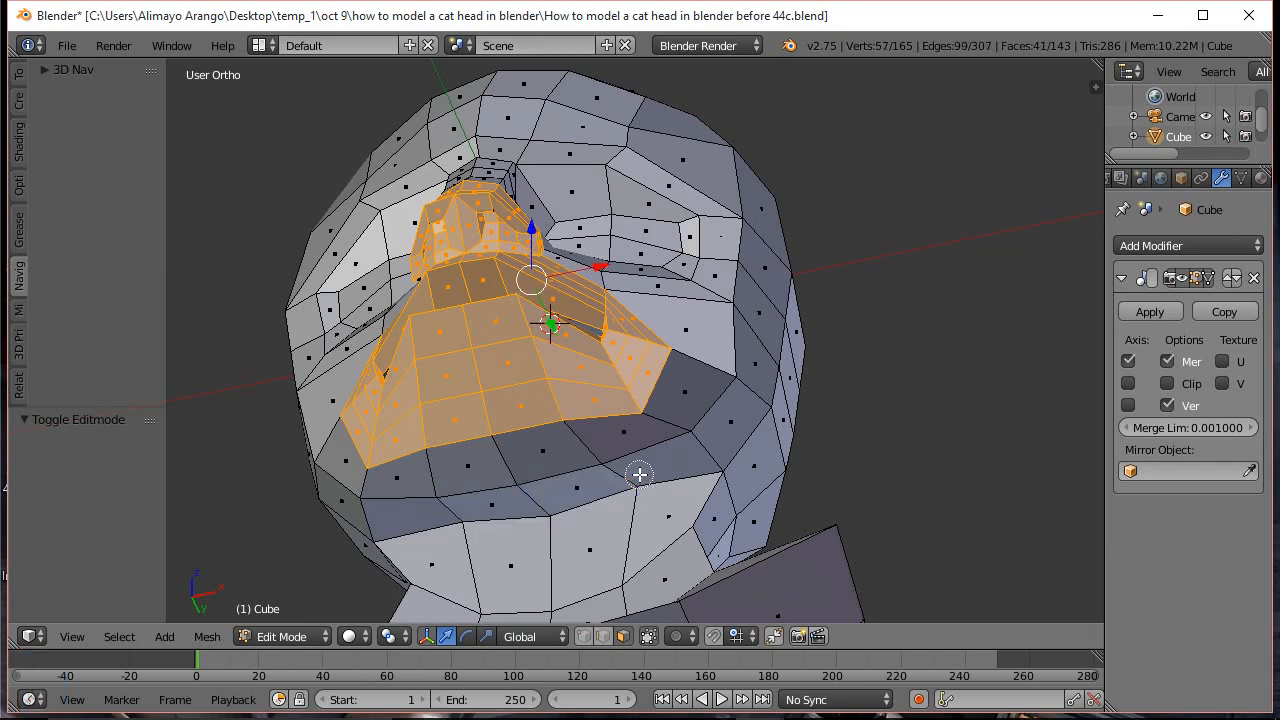
right_click(561, 498)
Enable clipping on the mirror modifier, turn on proportional editing, and reduce the proportional size to 0.83
middle_click_drag(742, 236, 770, 388)
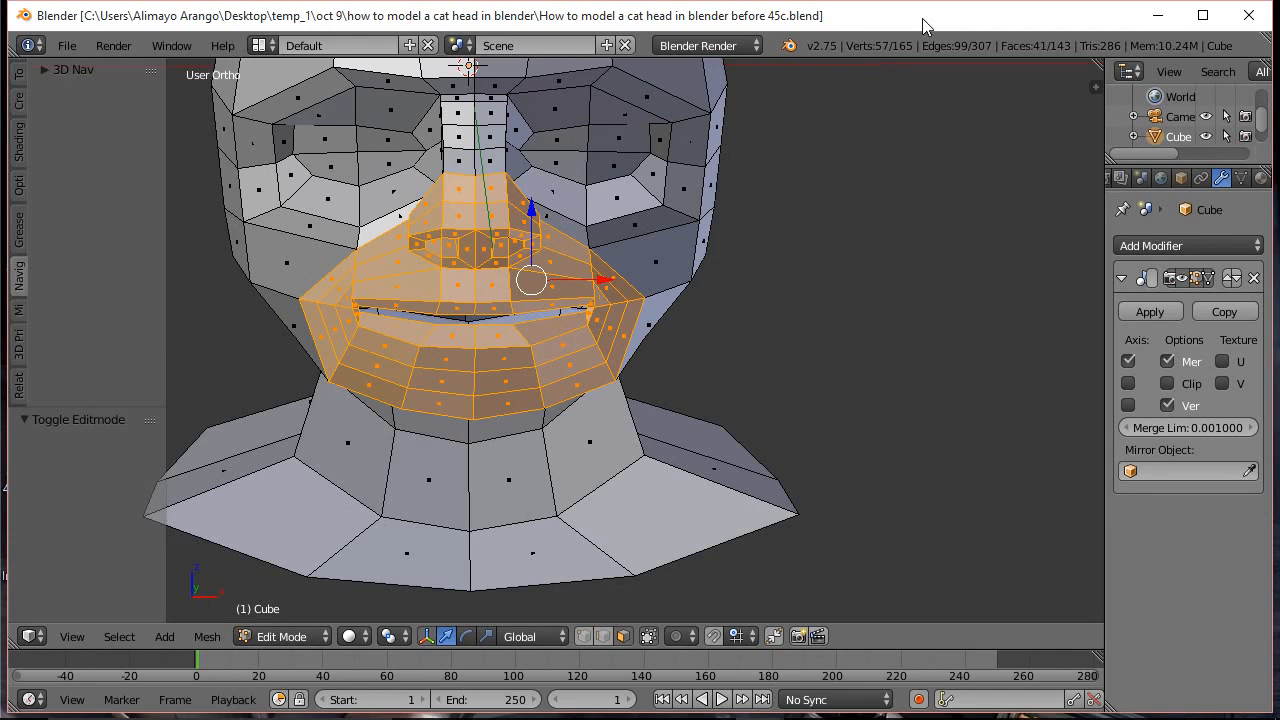
left_click(1167, 383)
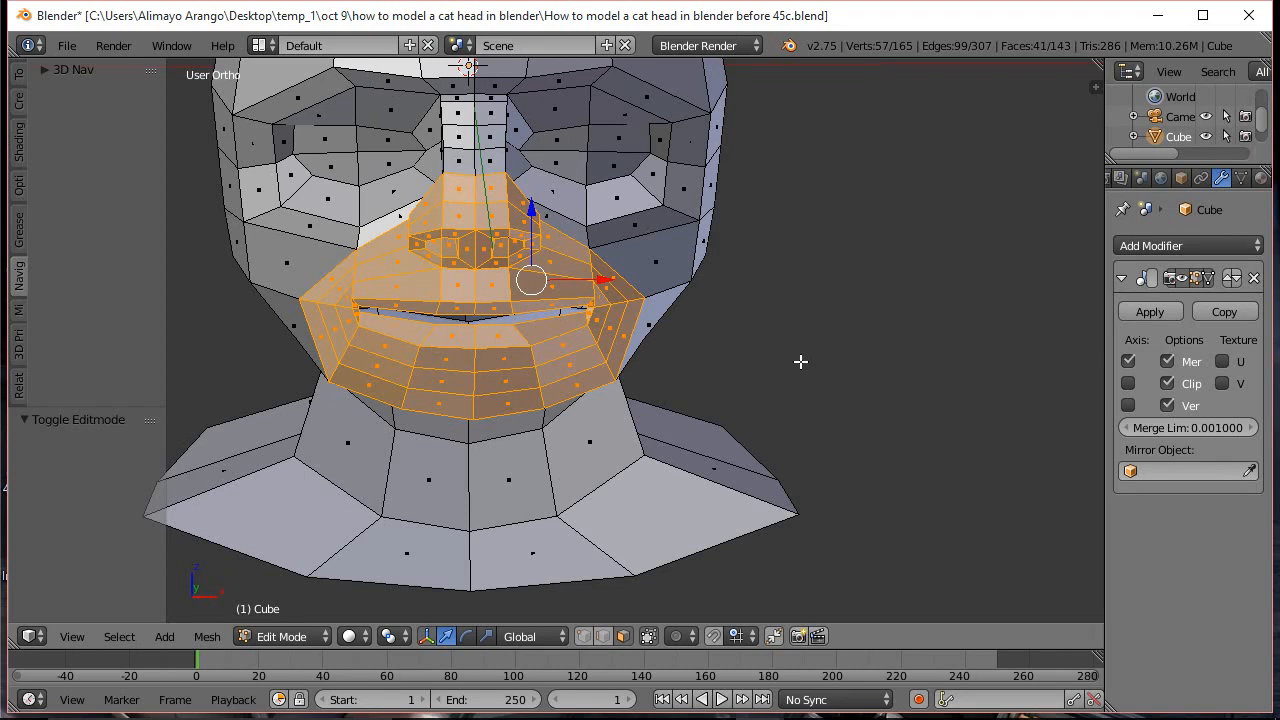
key("o")
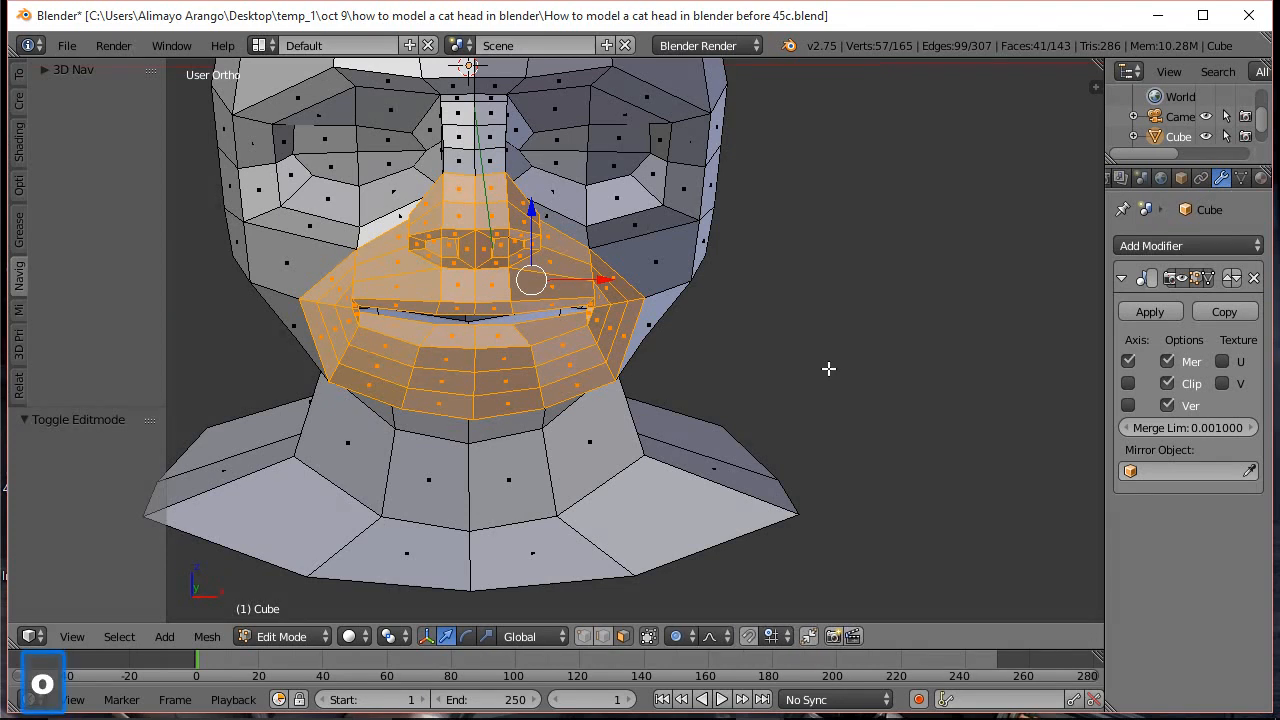
key("g")
scroll(822, 372, "up", 4)
scroll(822, 372, "up", 2)
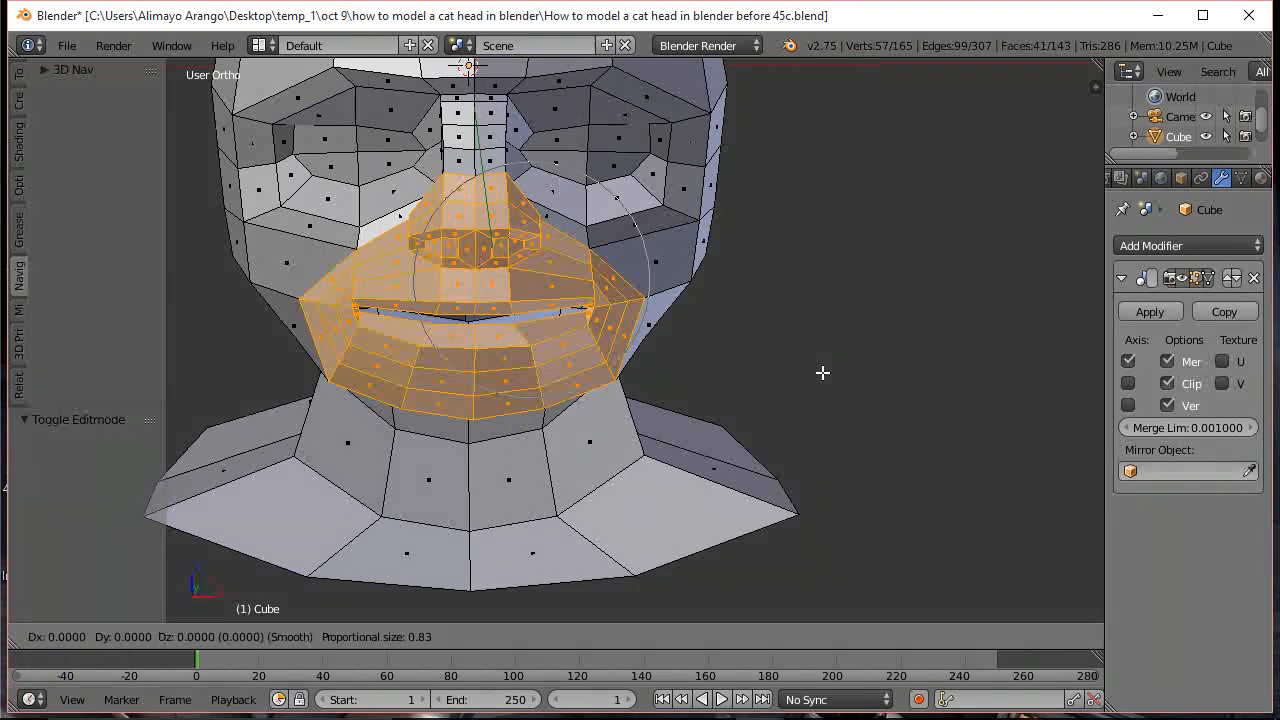
left_click(822, 372)
Scale the selected muzzle to about 0.67 with proportional size 0.62, and shift it slightly toward the centre line along X
key("s")
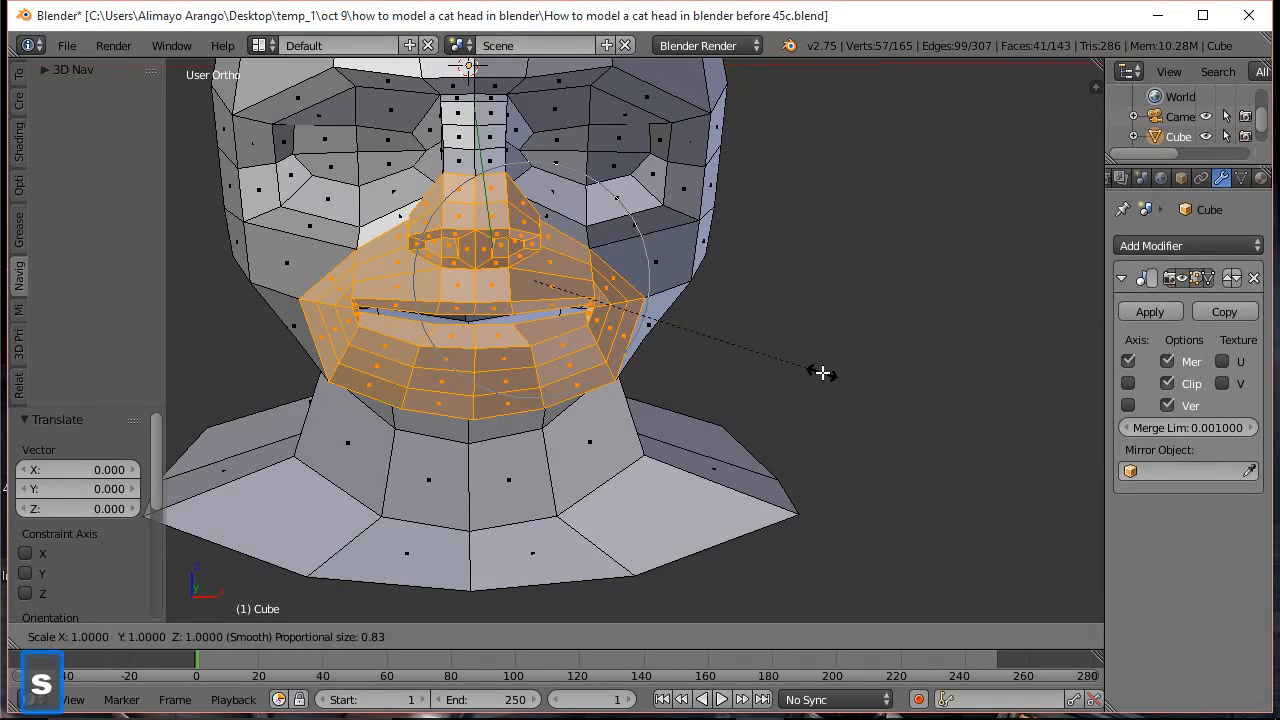
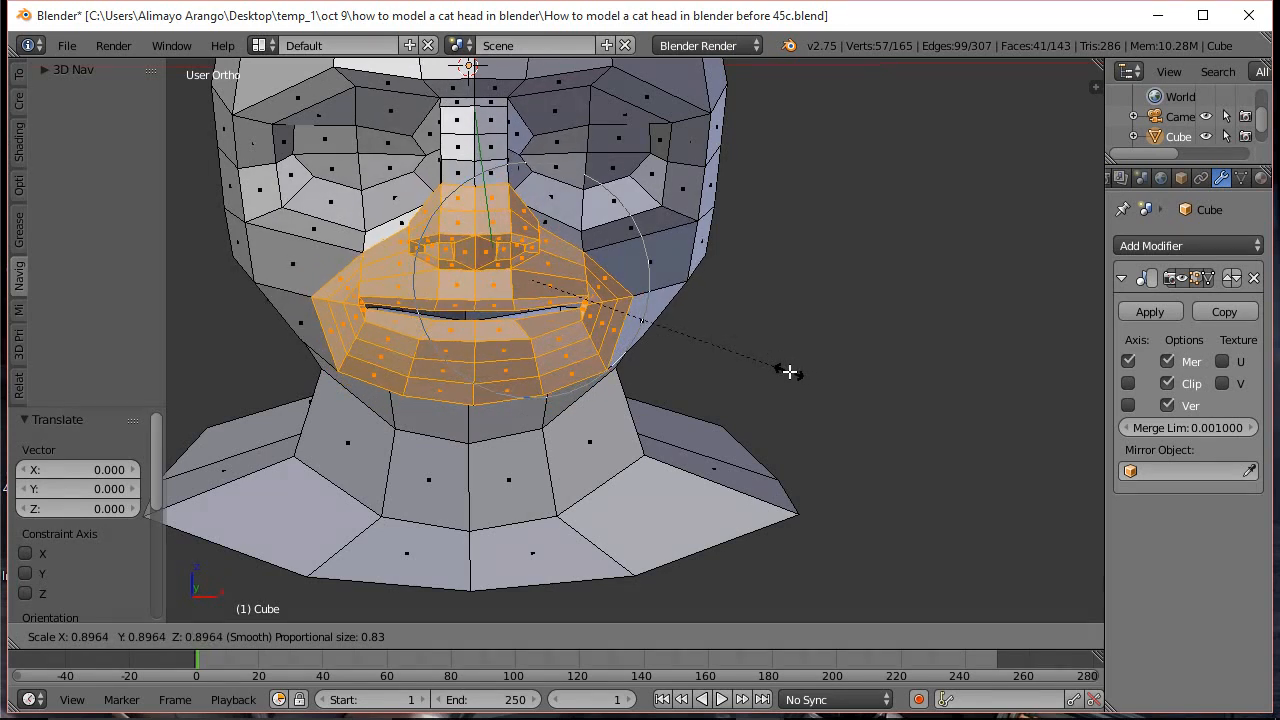
scroll(779, 370, "up", 2)
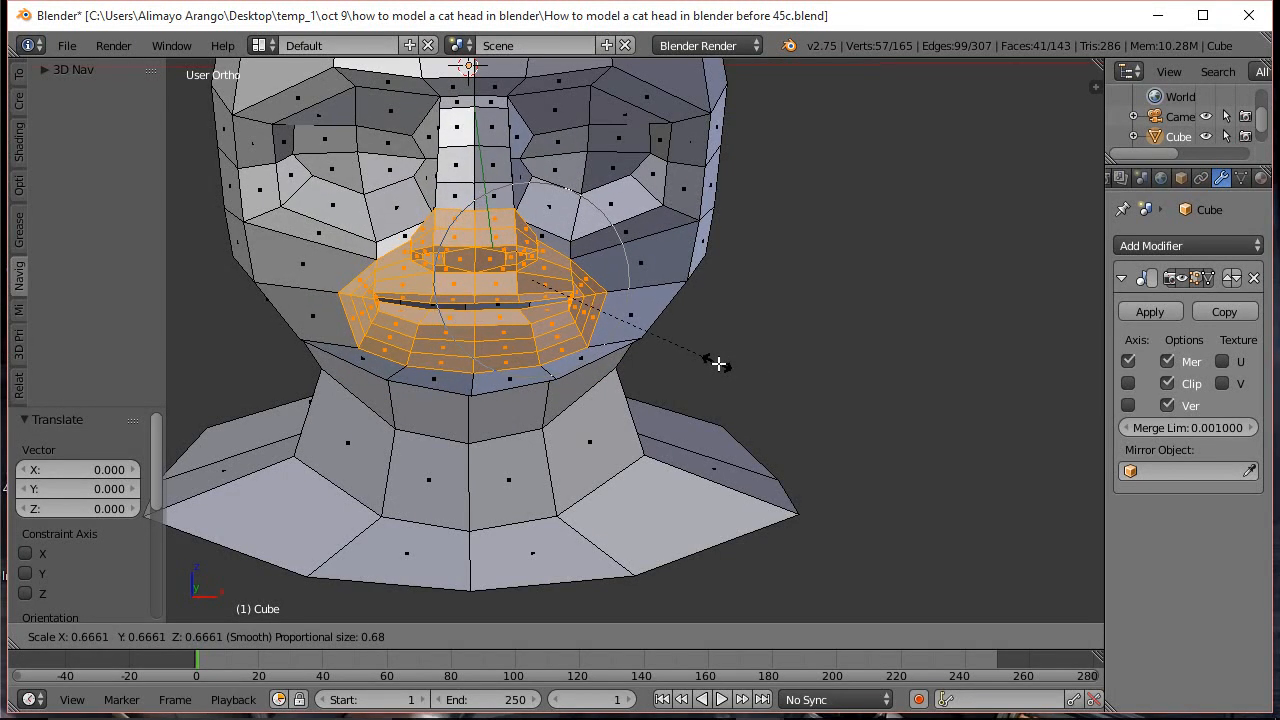
scroll(719, 367, "up", 1)
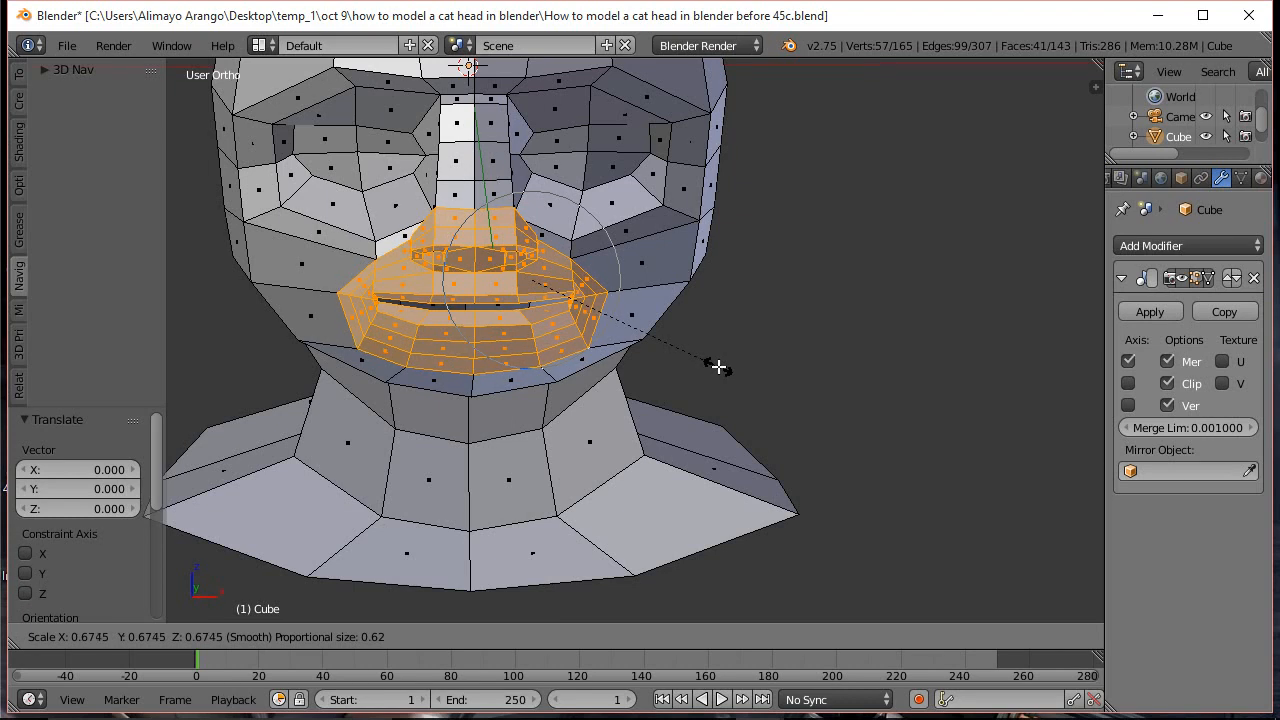
left_click(717, 366)
left_click_drag(606, 279, 592, 284)
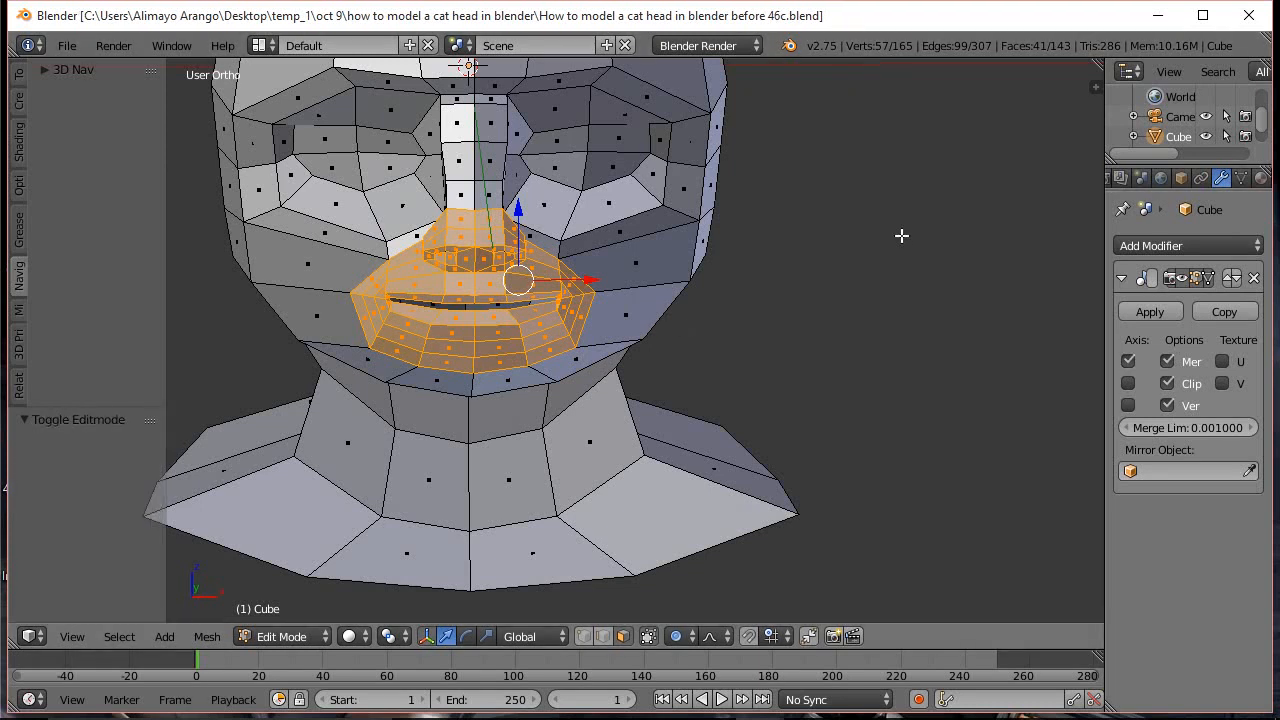
Turn off proportional editing and move the muzzle faces -0.253 along Y so the snout projects forward
key("o")
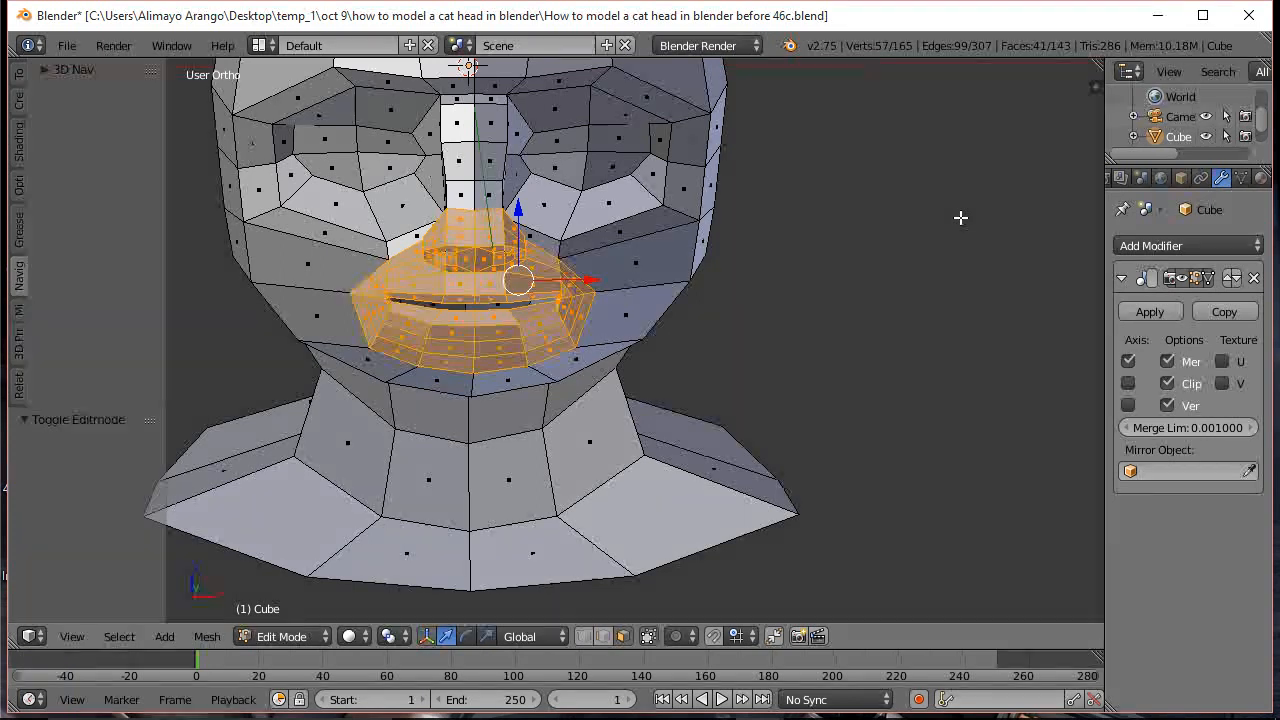
middle_click_drag(968, 240, 750, 230)
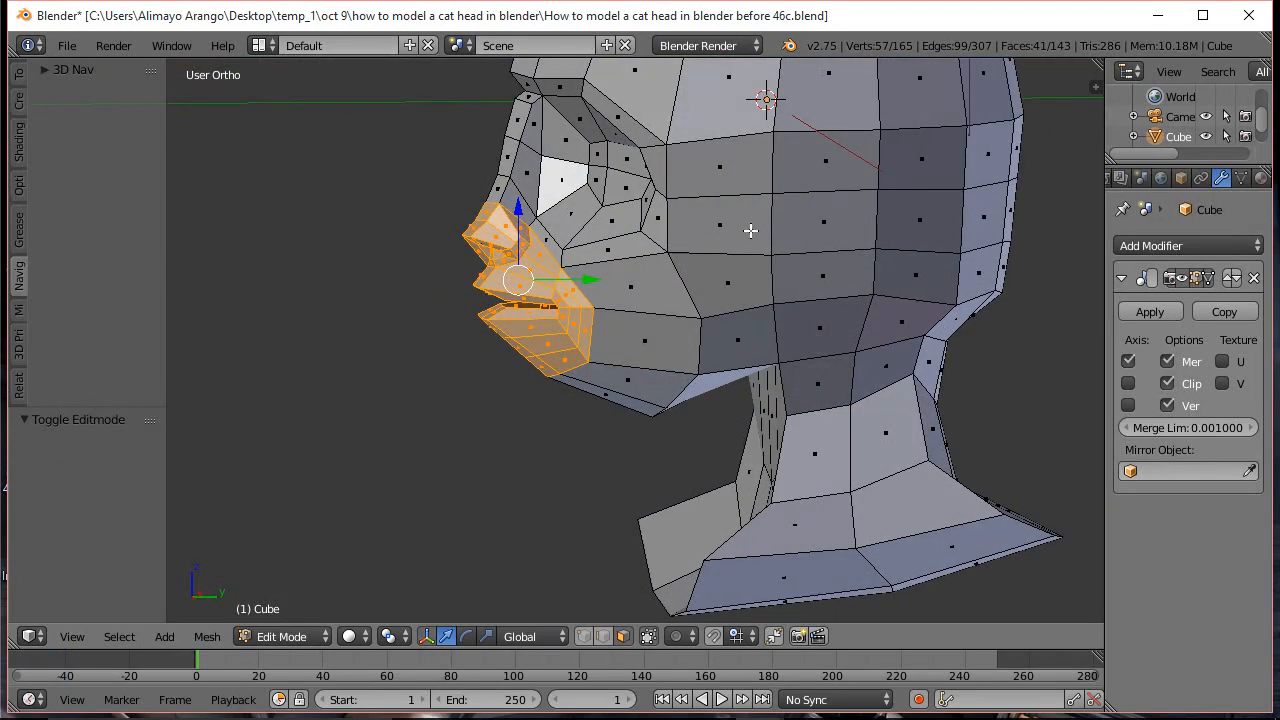
left_click_drag(591, 279, 556, 296)
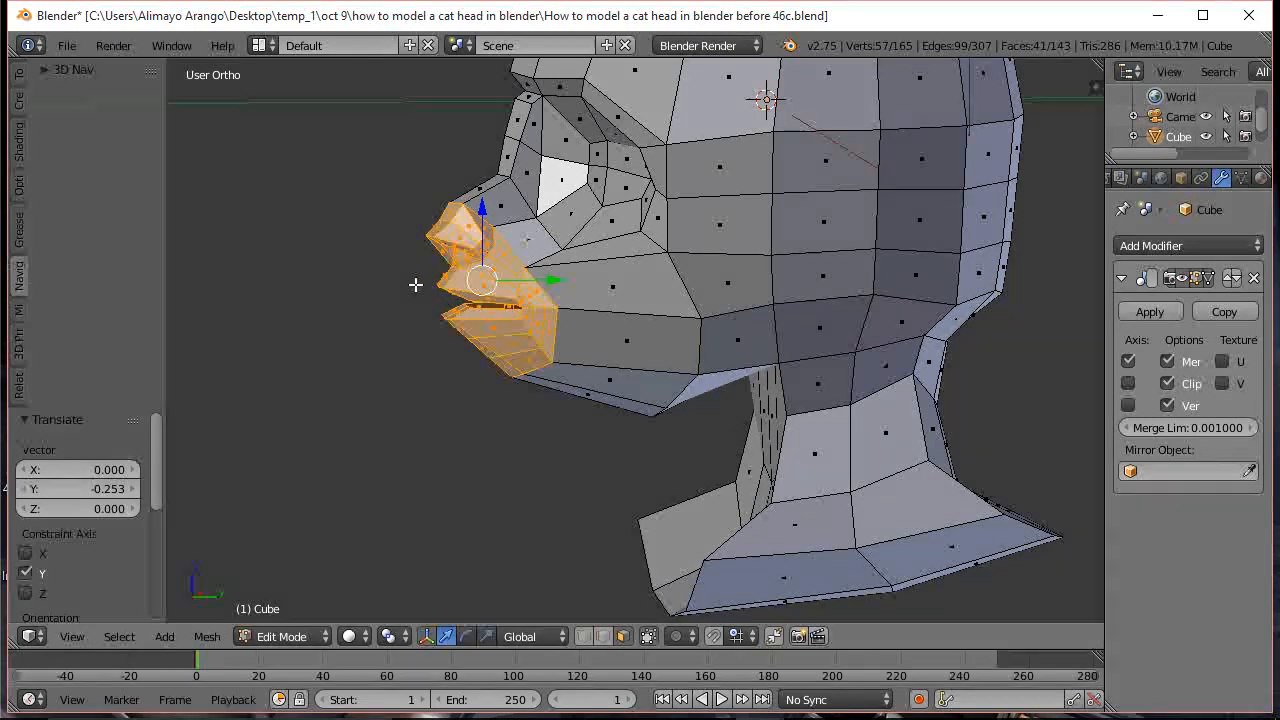
Narrow the selected muzzle by scaling it to 0.669 along X
middle_click_drag(410, 293, 626, 293)
key("s")
key("x")
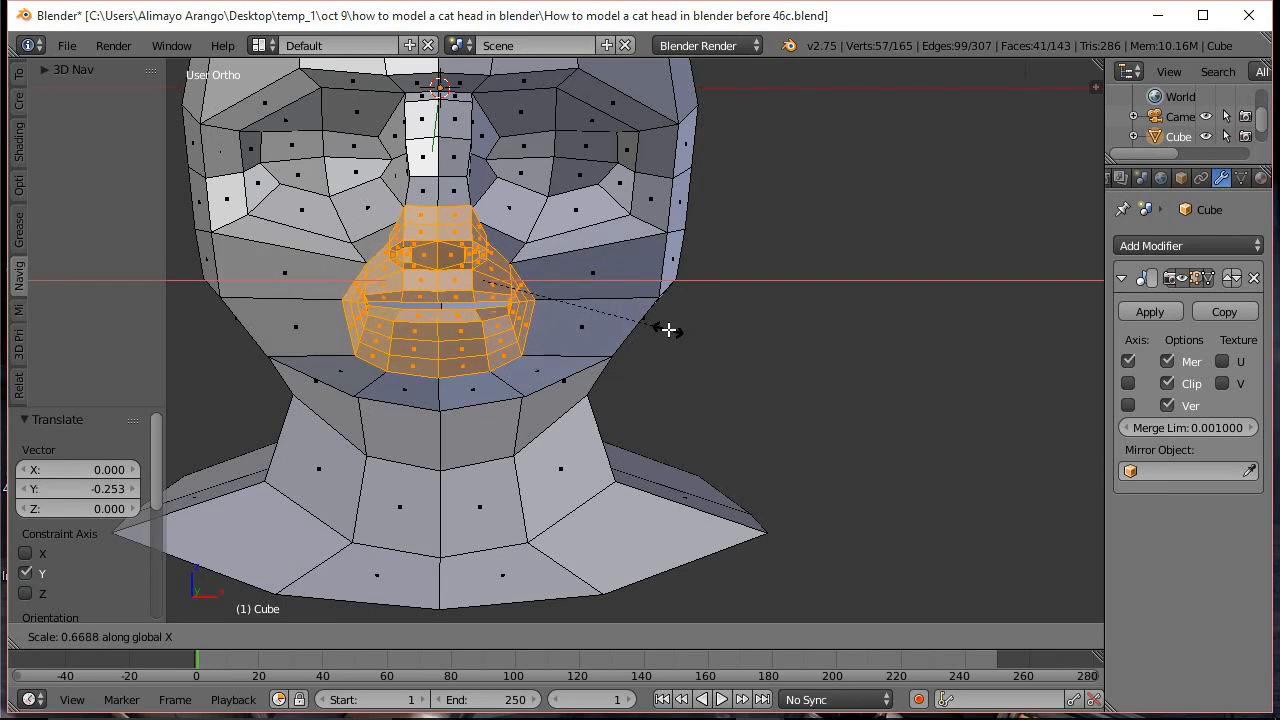
left_click(669, 330)
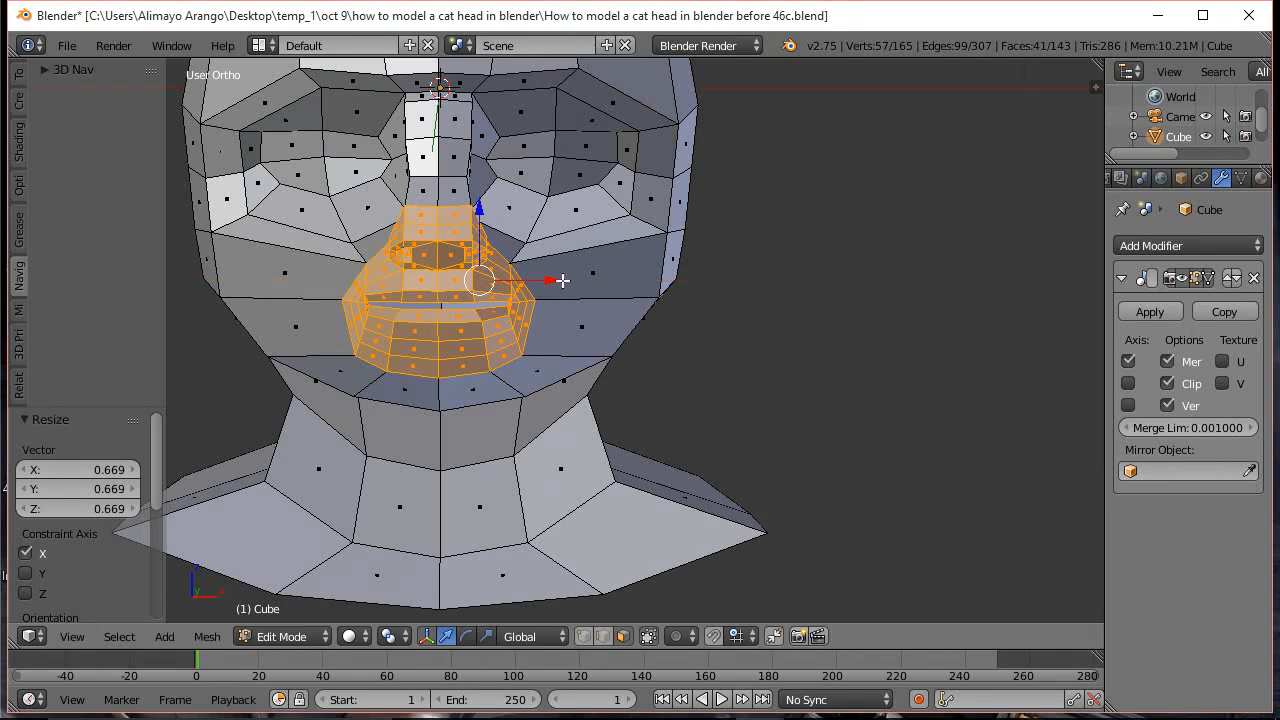
Move the selected muzzle about 0.084 along X, away from the centre line, and clear the selection
key("g")
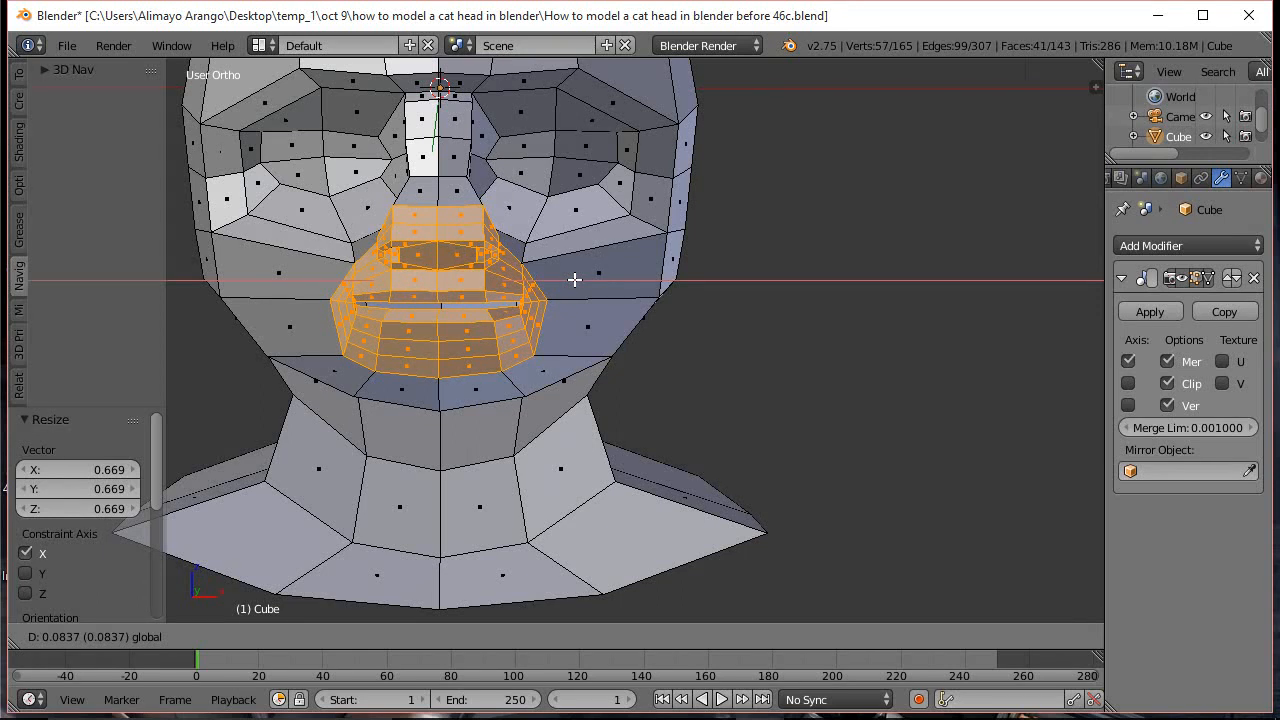
left_click(575, 280)
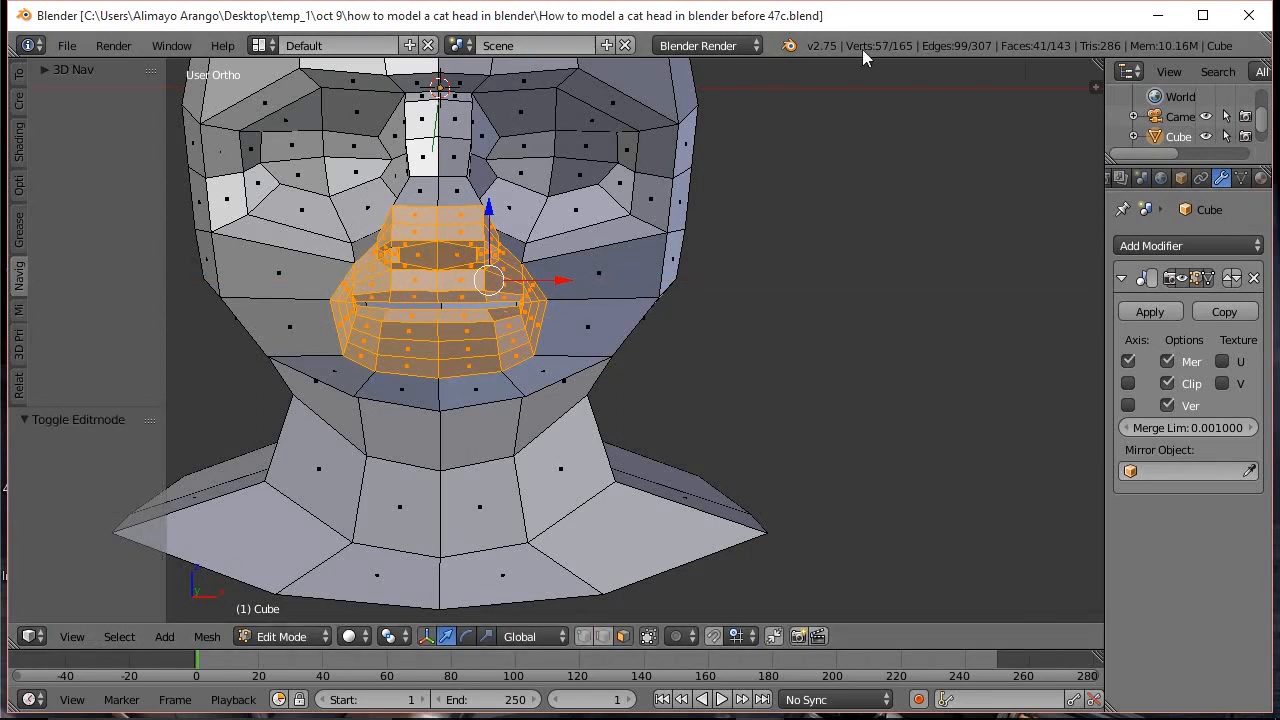
scroll(818, 206, "up", 3)
scroll(858, 221, "down", 1)
middle_click_drag(937, 217, 766, 234)
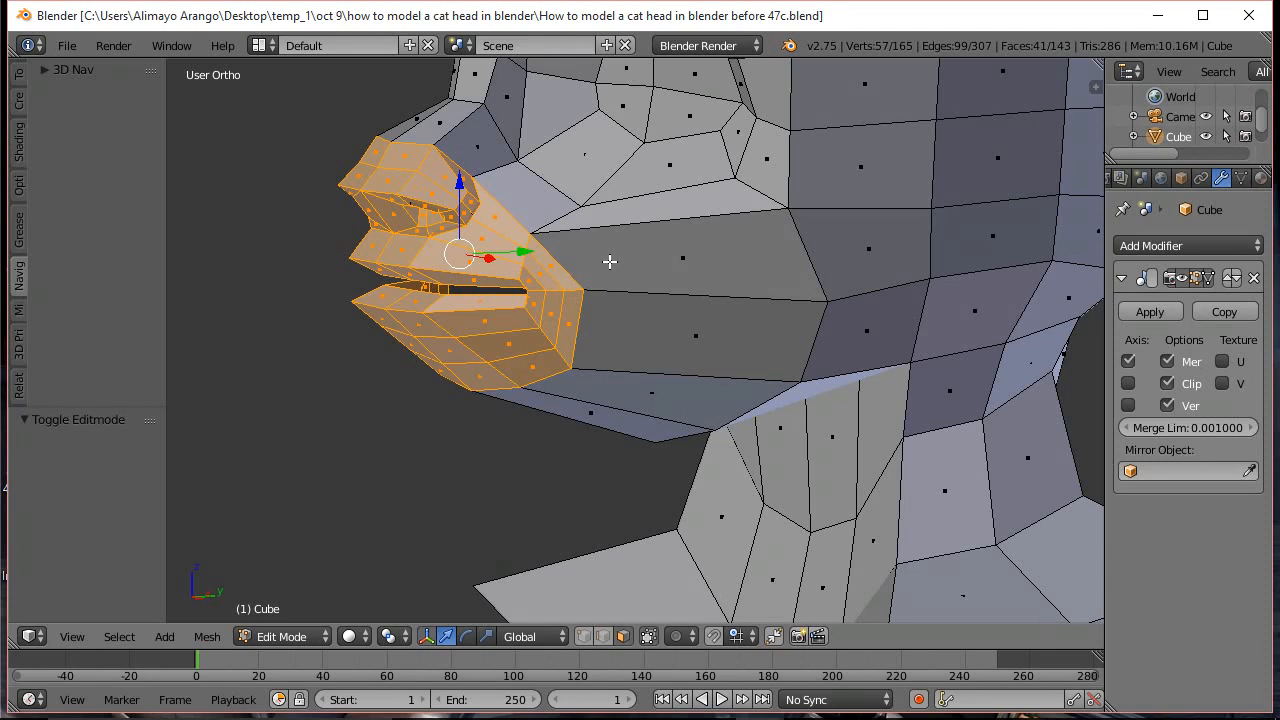
middle_click_drag(757, 249, 712, 248)
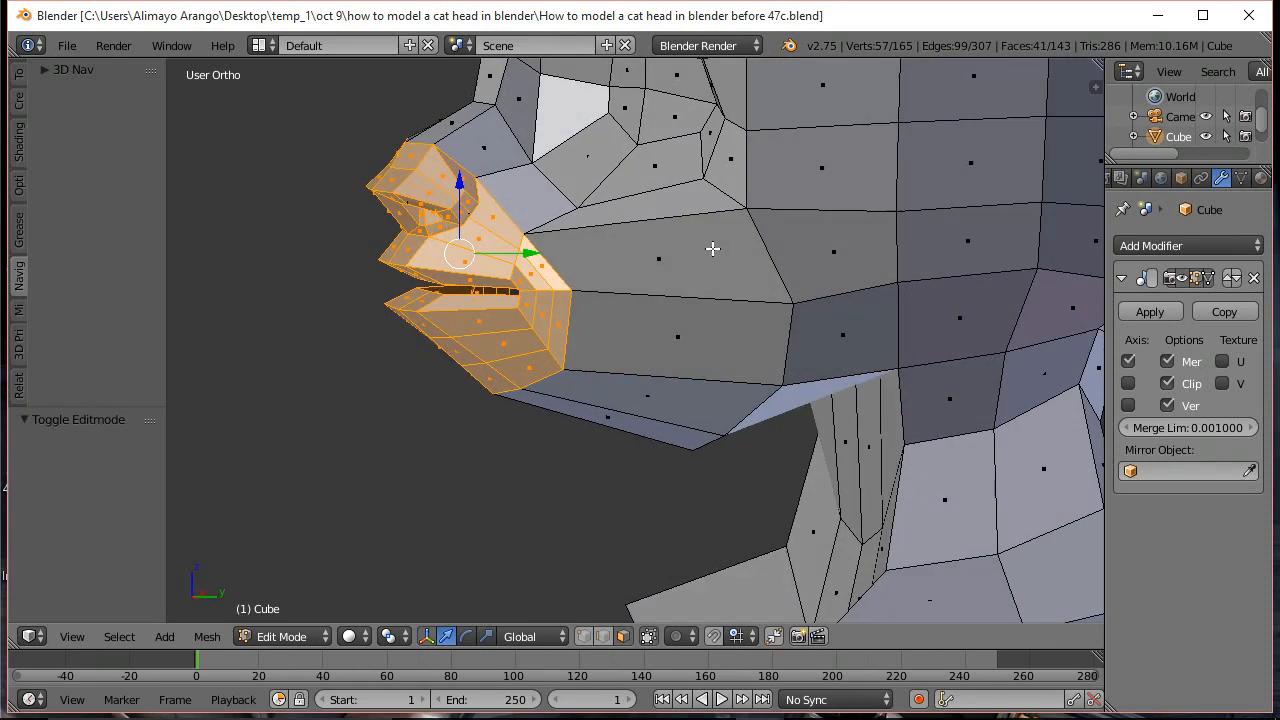
key("a")
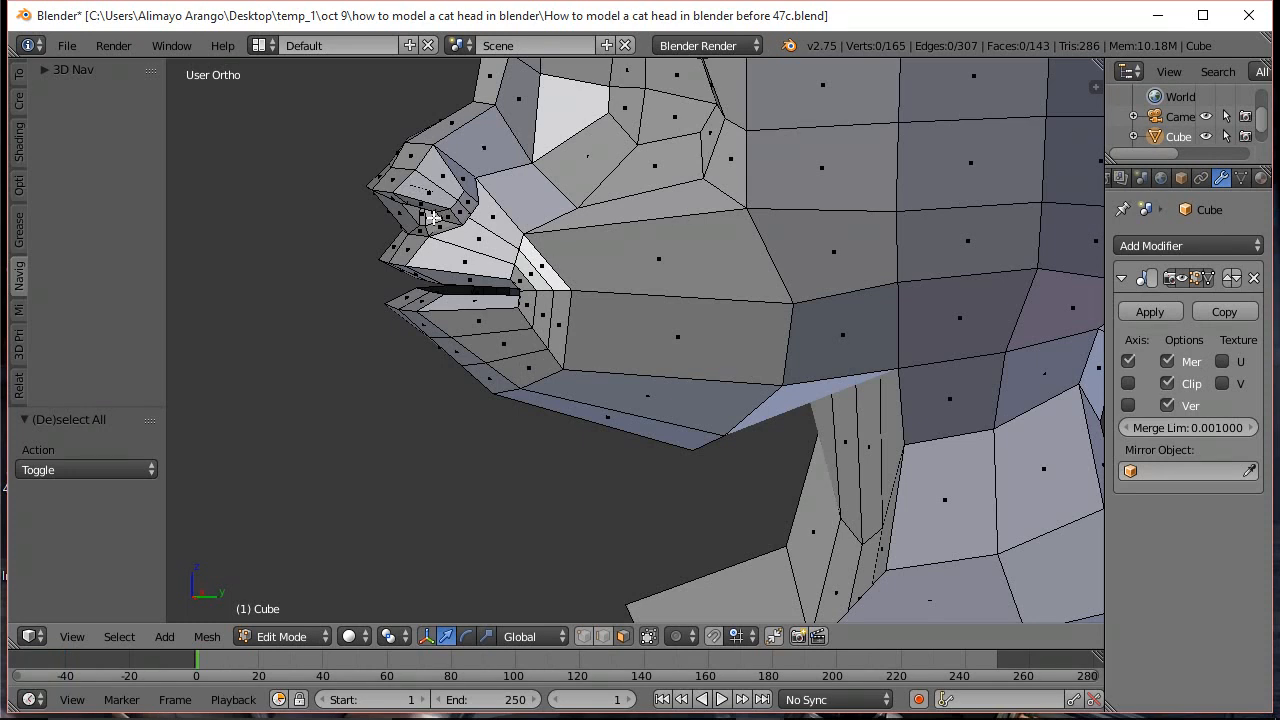
In vertex selection, move the nostril's upper outer edge -0.031 along X and -0.024 along Z, and clear the selection
scroll(452, 216, "up", 1)
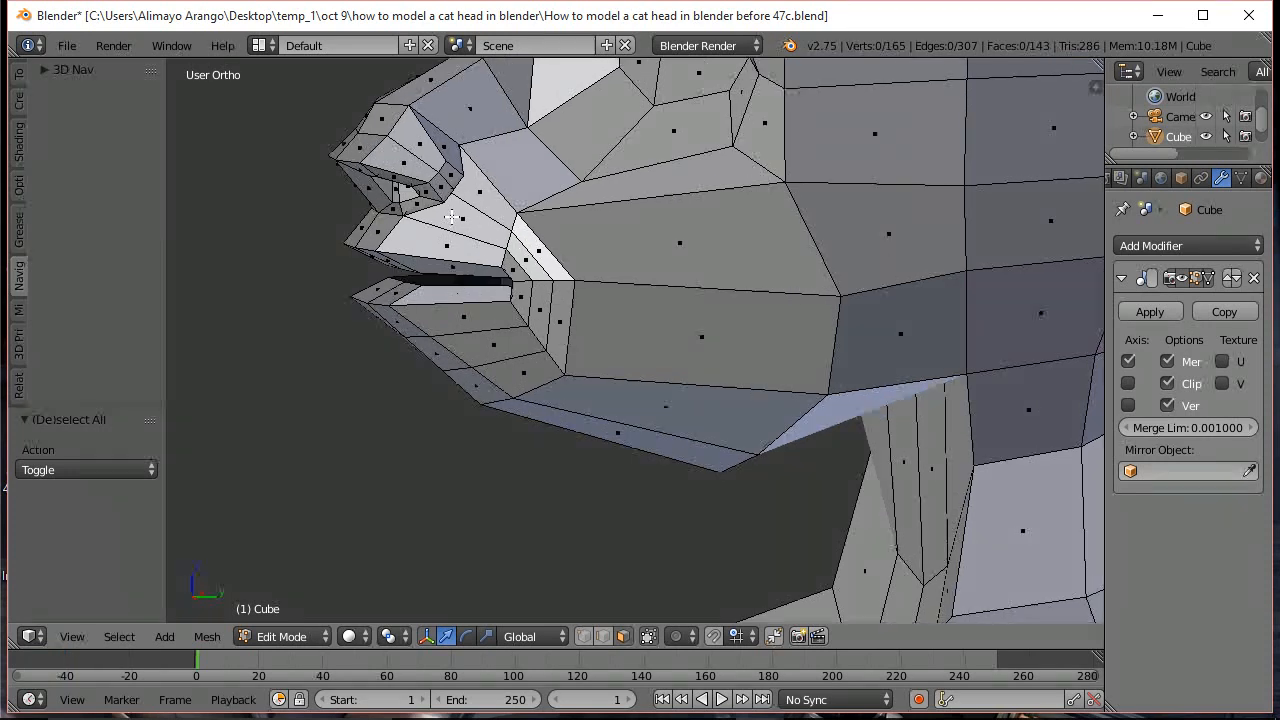
scroll(452, 216, "down", 1)
middle_click_drag(462, 222, 555, 346, "shift")
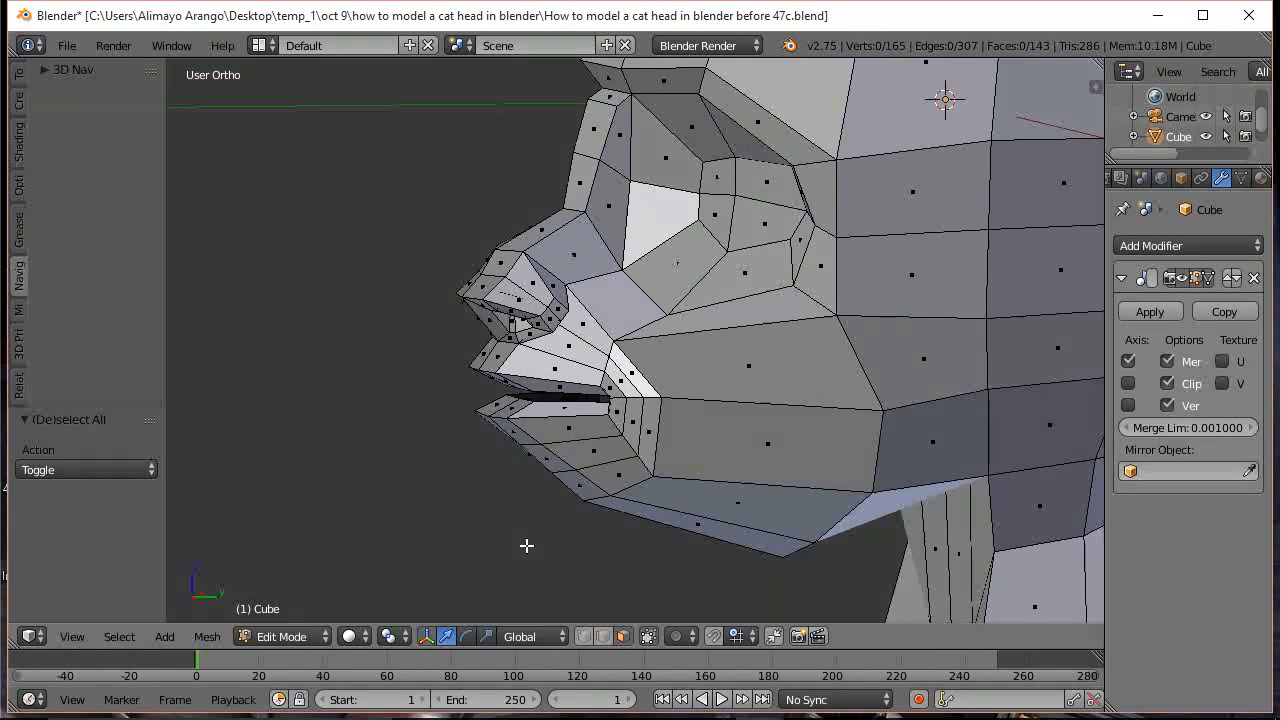
left_click(585, 636)
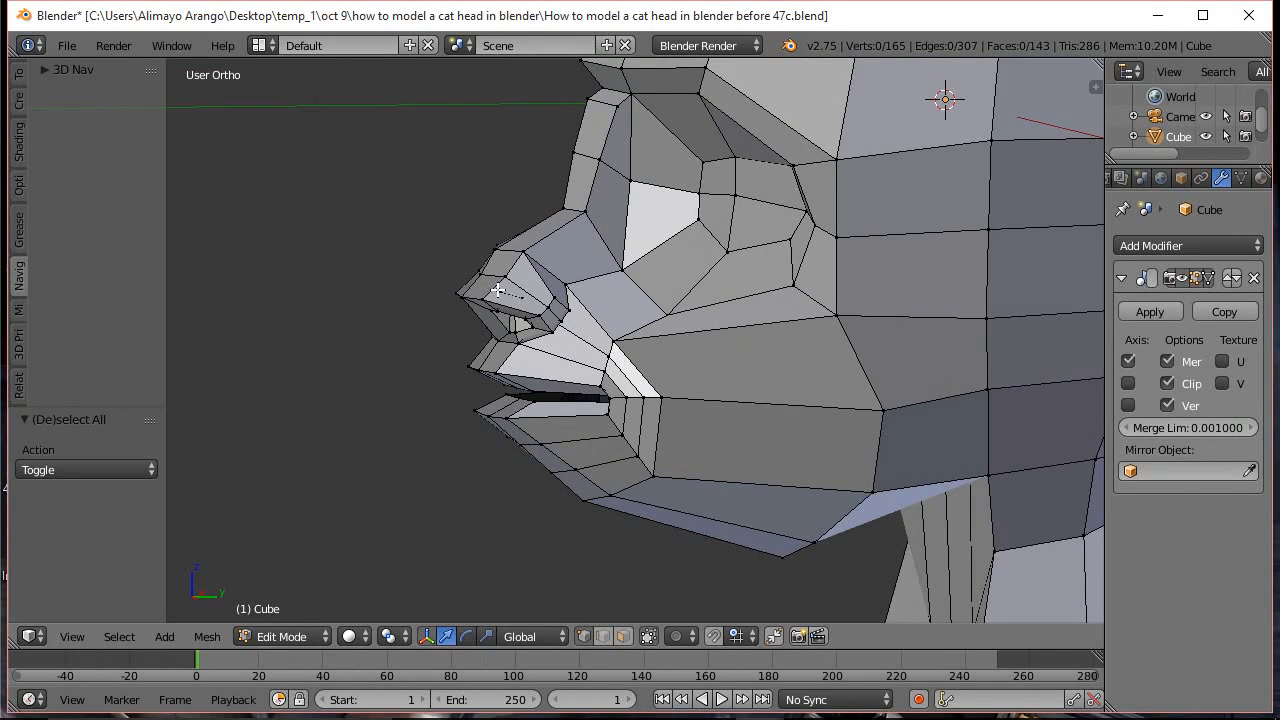
right_click(522, 300)
right_click(502, 293, "shift")
middle_click_drag(446, 334, 592, 317)
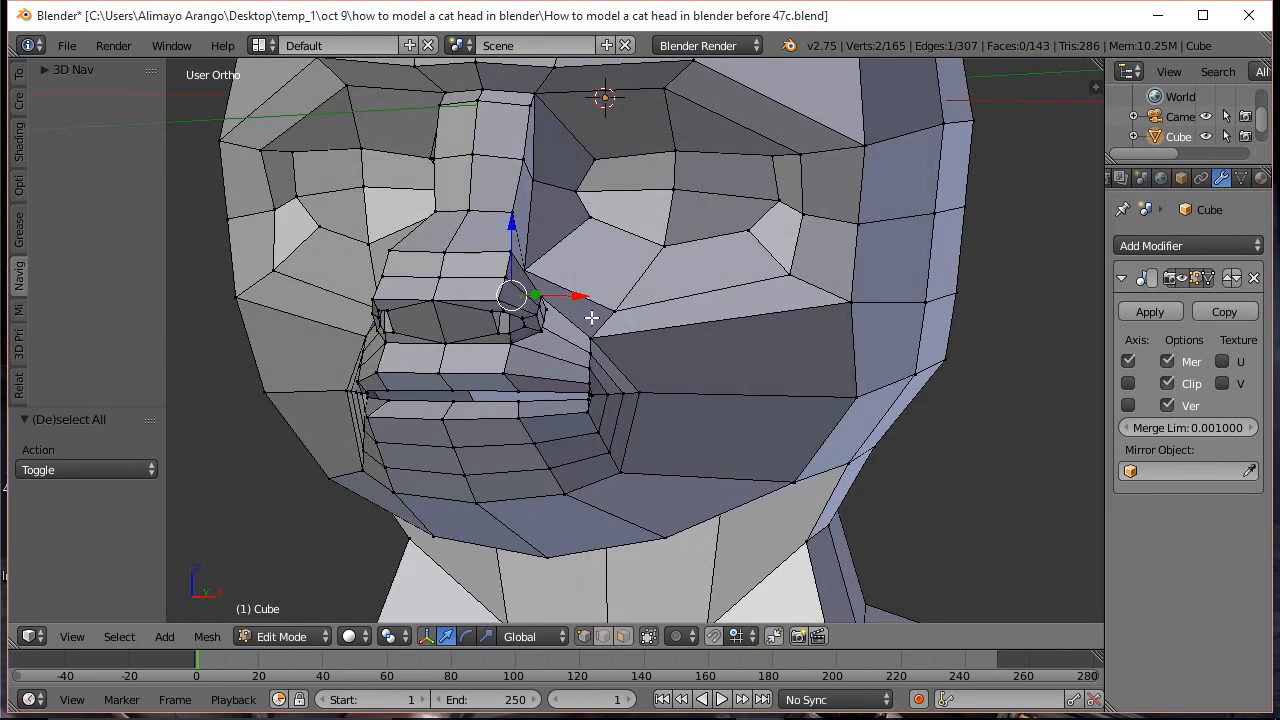
left_click_drag(586, 297, 578, 297)
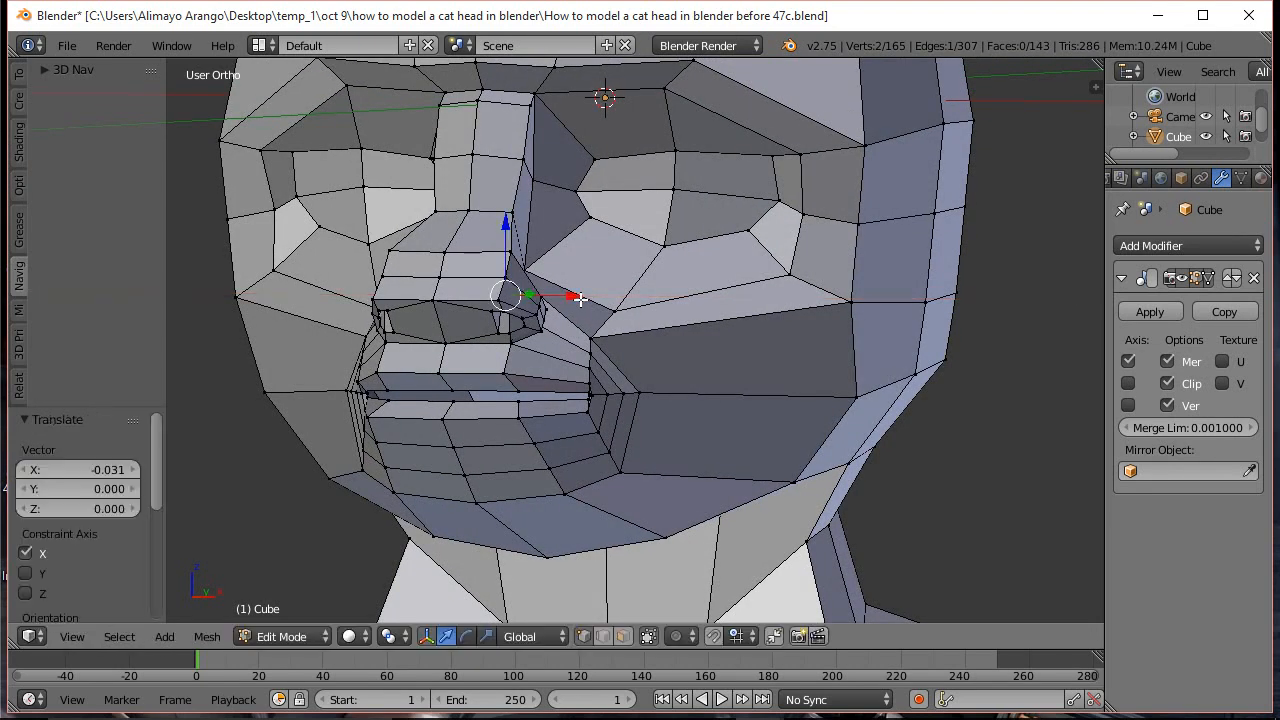
left_click_drag(507, 222, 507, 229)
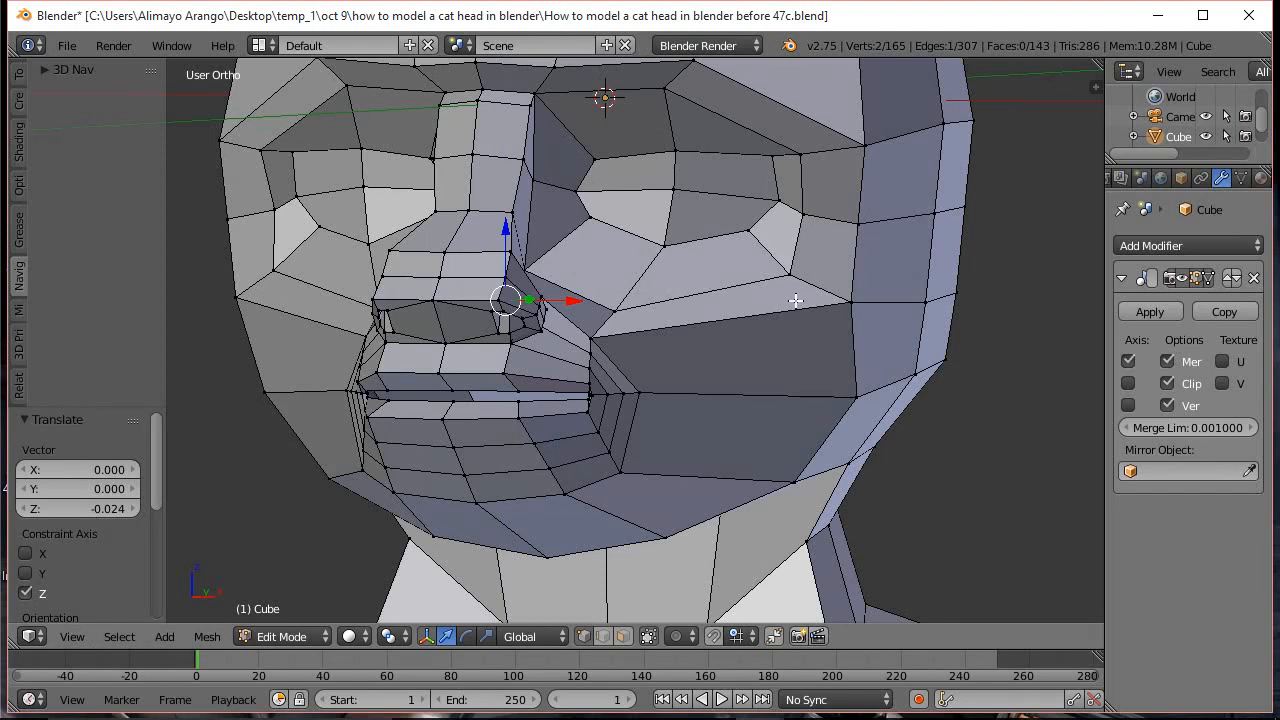
key("a")
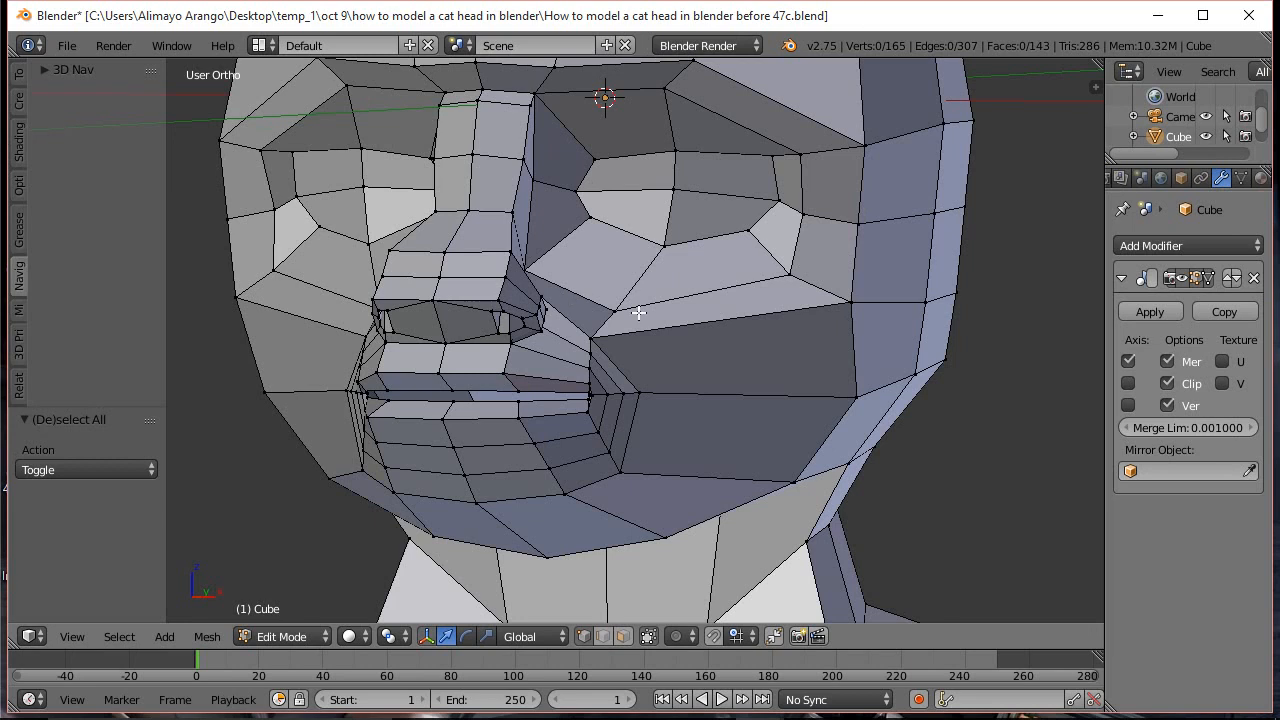
Select the edge across the lower chin beneath the mouth, lower it along Z, and move it -0.131 along Y
middle_click_drag(790, 277, 716, 281)
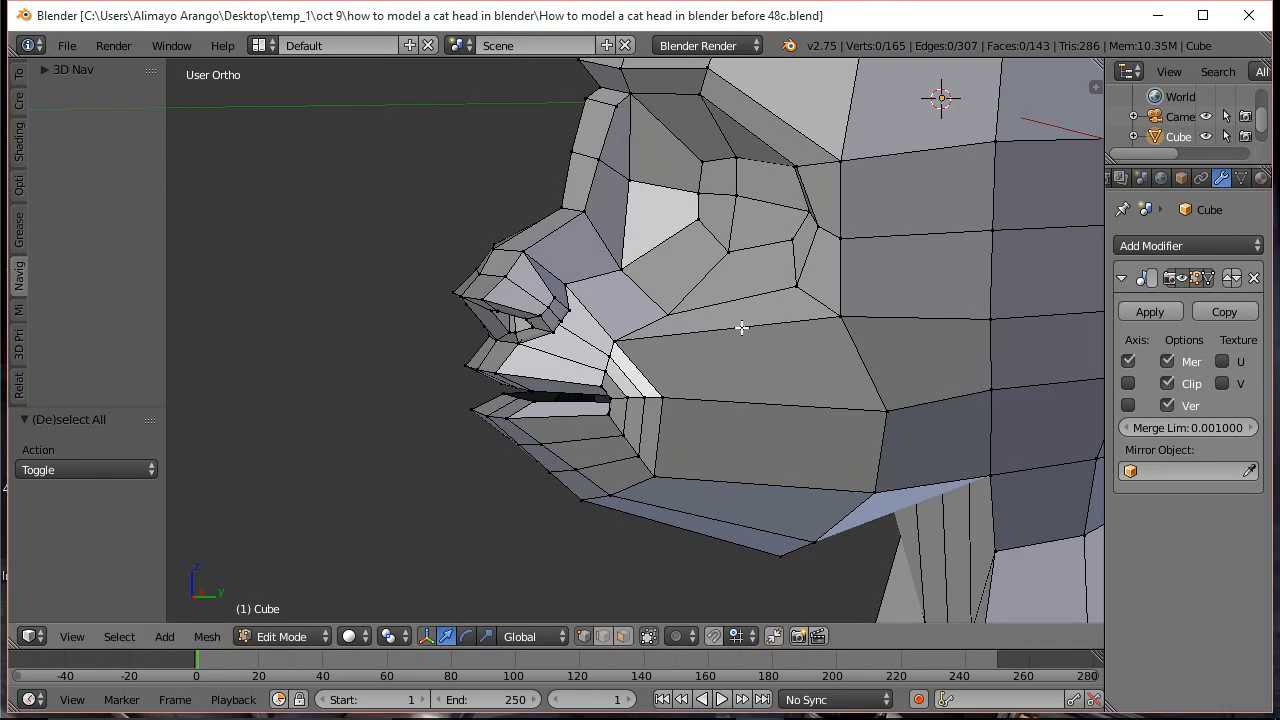
middle_click_drag(543, 374, 659, 381)
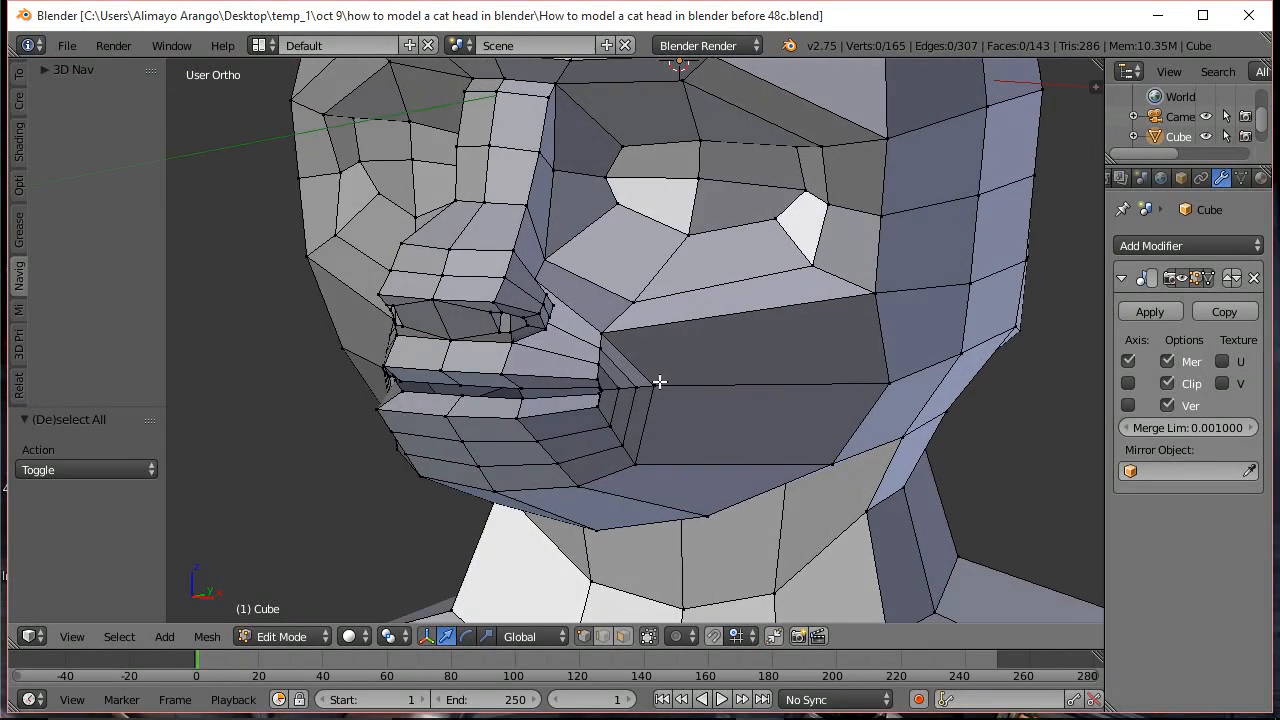
right_click(568, 460)
right_click(483, 467, "shift")
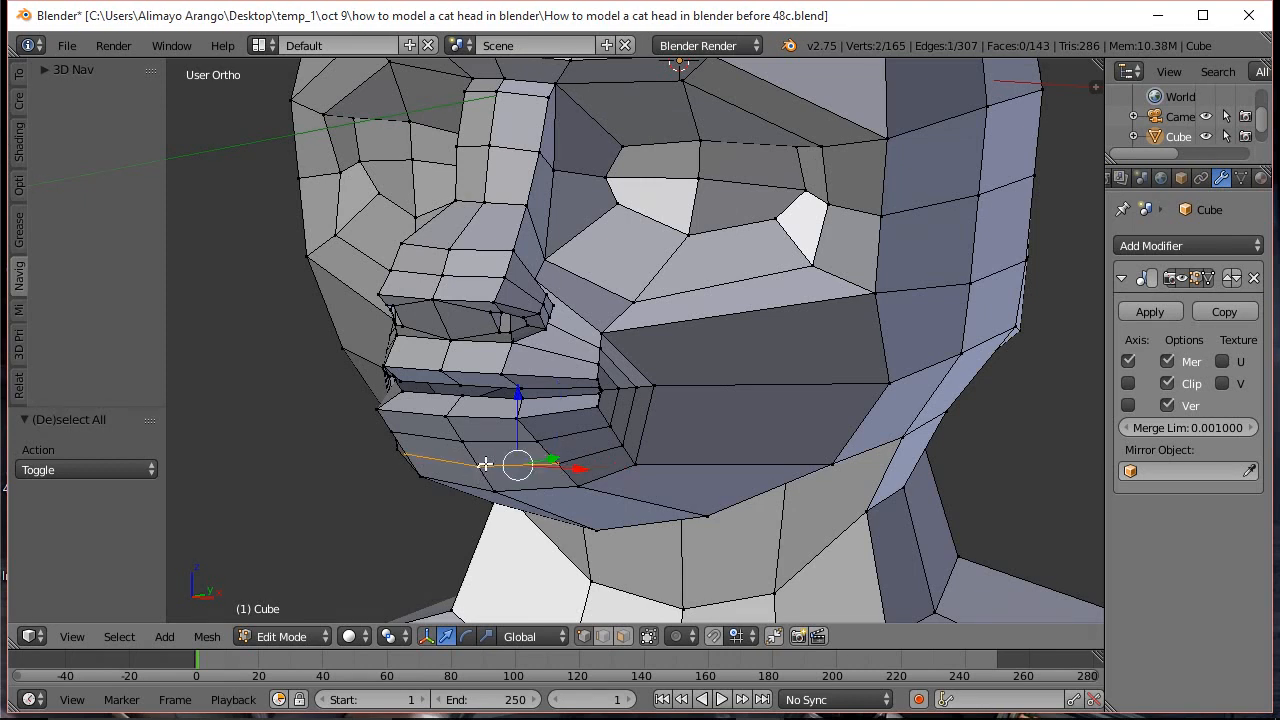
left_click_drag(519, 397, 518, 413)
middle_click_drag(602, 404, 580, 483)
left_click_drag(578, 482, 558, 488)
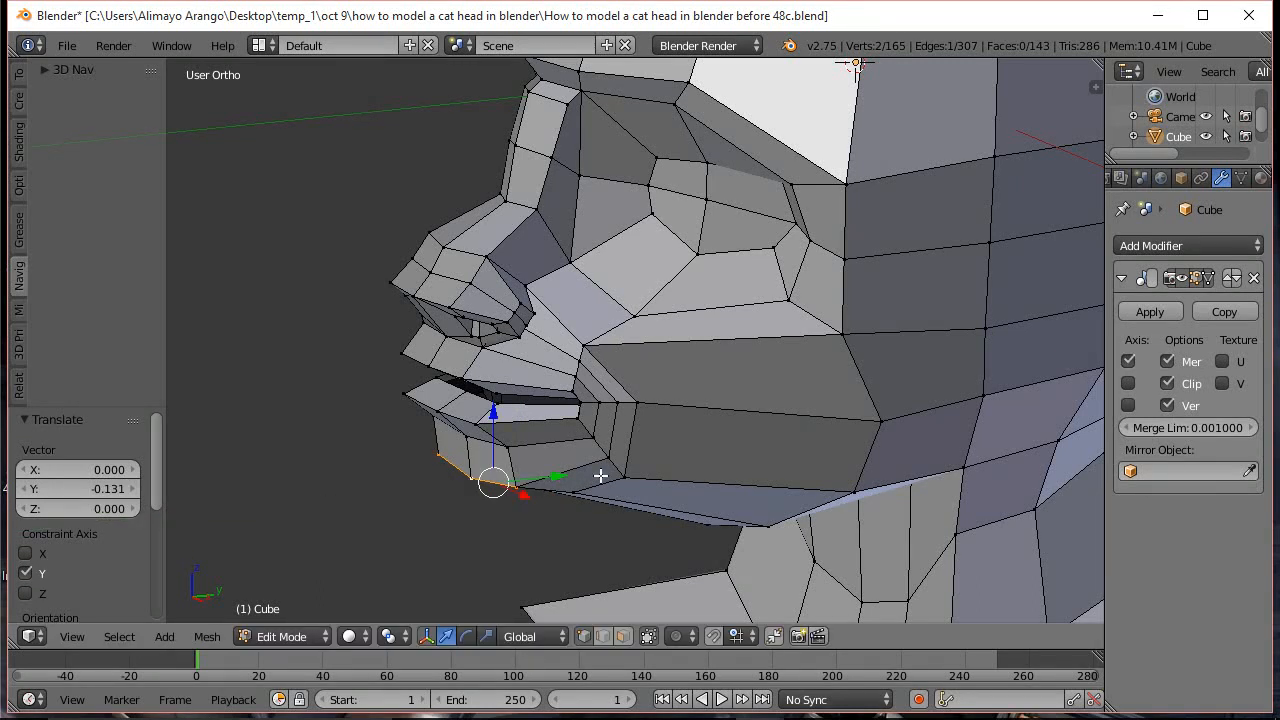
Select the edge along the underside of the jaw and raise it 0.235 along Z to flatten the area under the chin
middle_click_drag(603, 474, 770, 537)
middle_click_drag(705, 557, 837, 491)
right_click(677, 585, "shift")
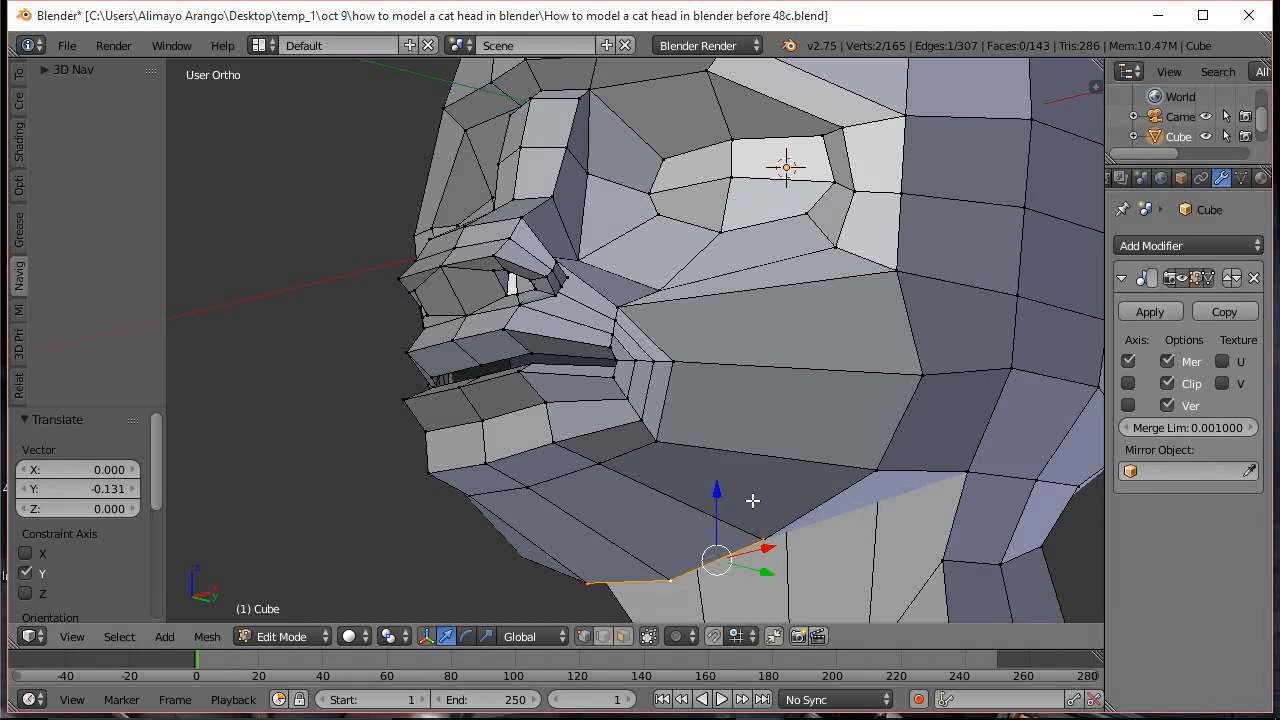
left_click_drag(716, 488, 709, 449)
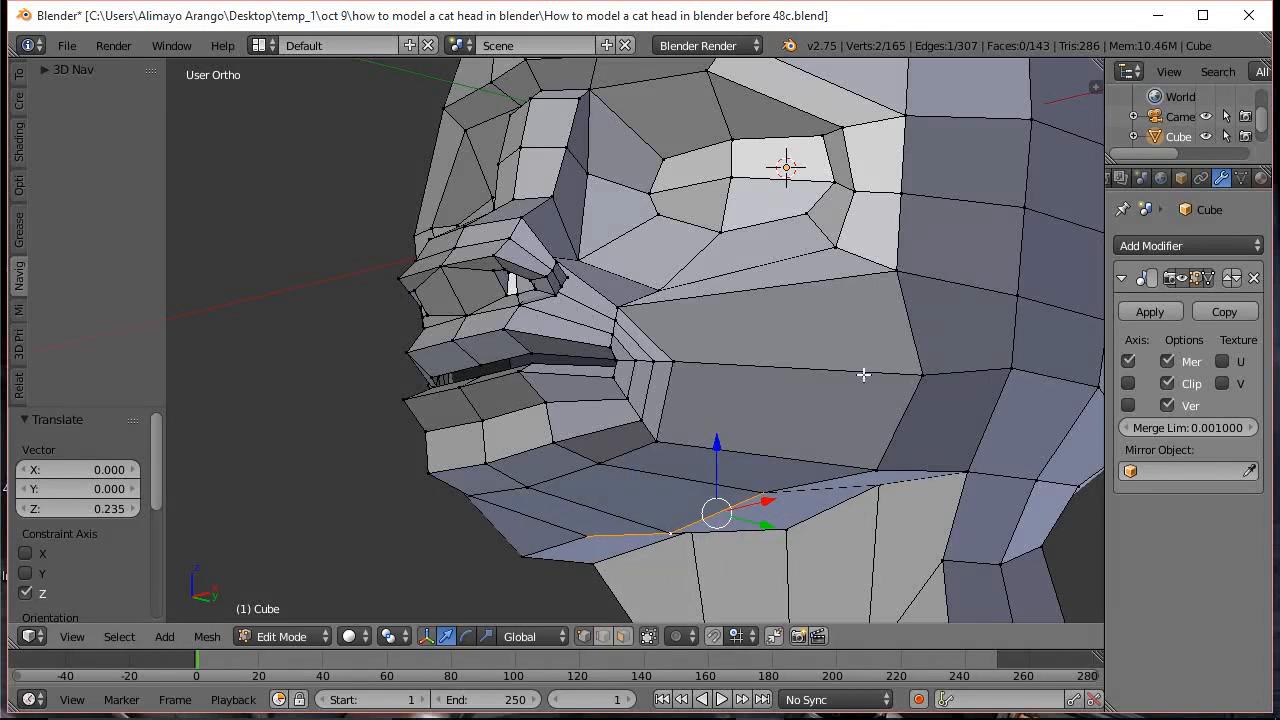
Select the two vertices along the side of the nose beside the cheek and move them 0.097 along X
scroll(814, 423, "down", 5)
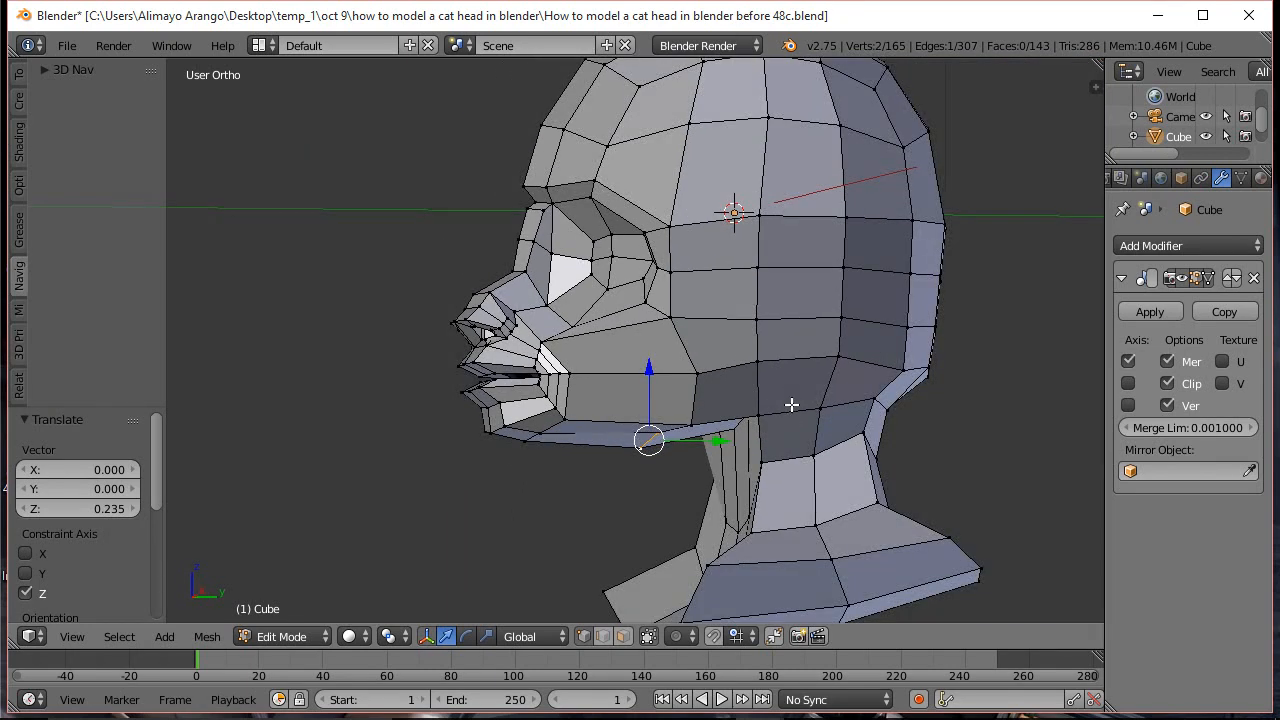
middle_click_drag(720, 401, 690, 392)
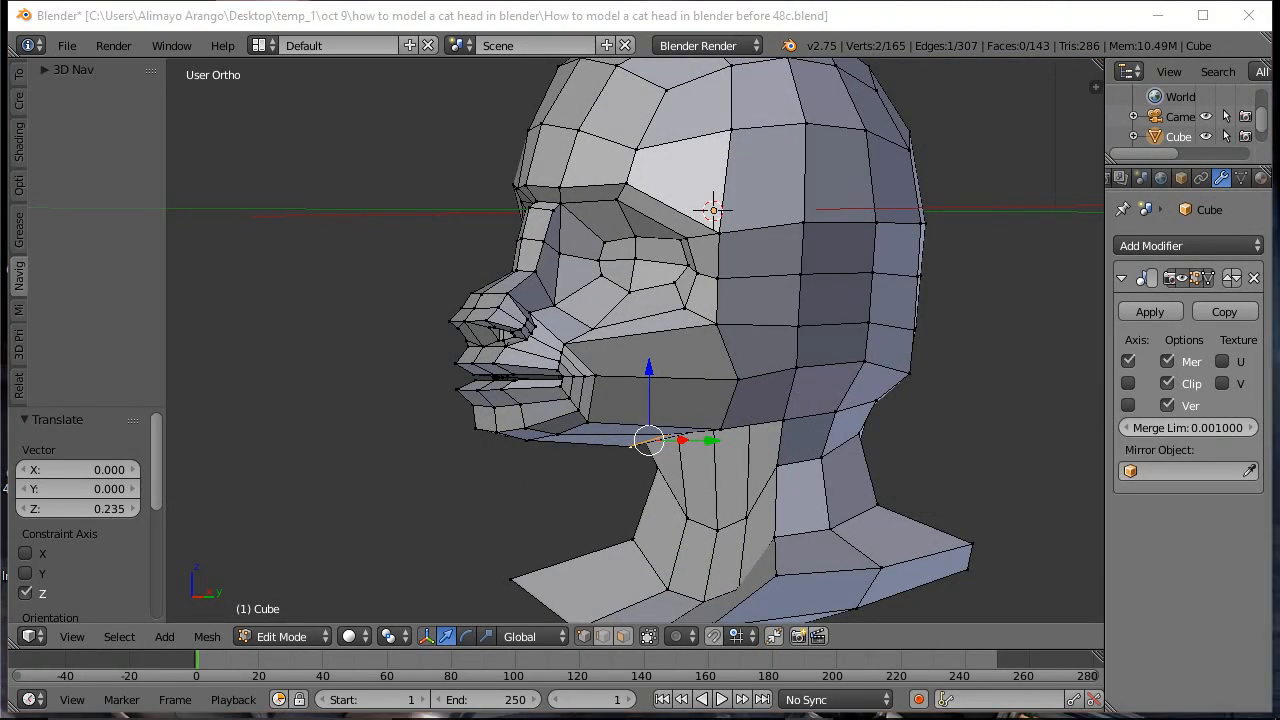
middle_click_drag(632, 201, 759, 226)
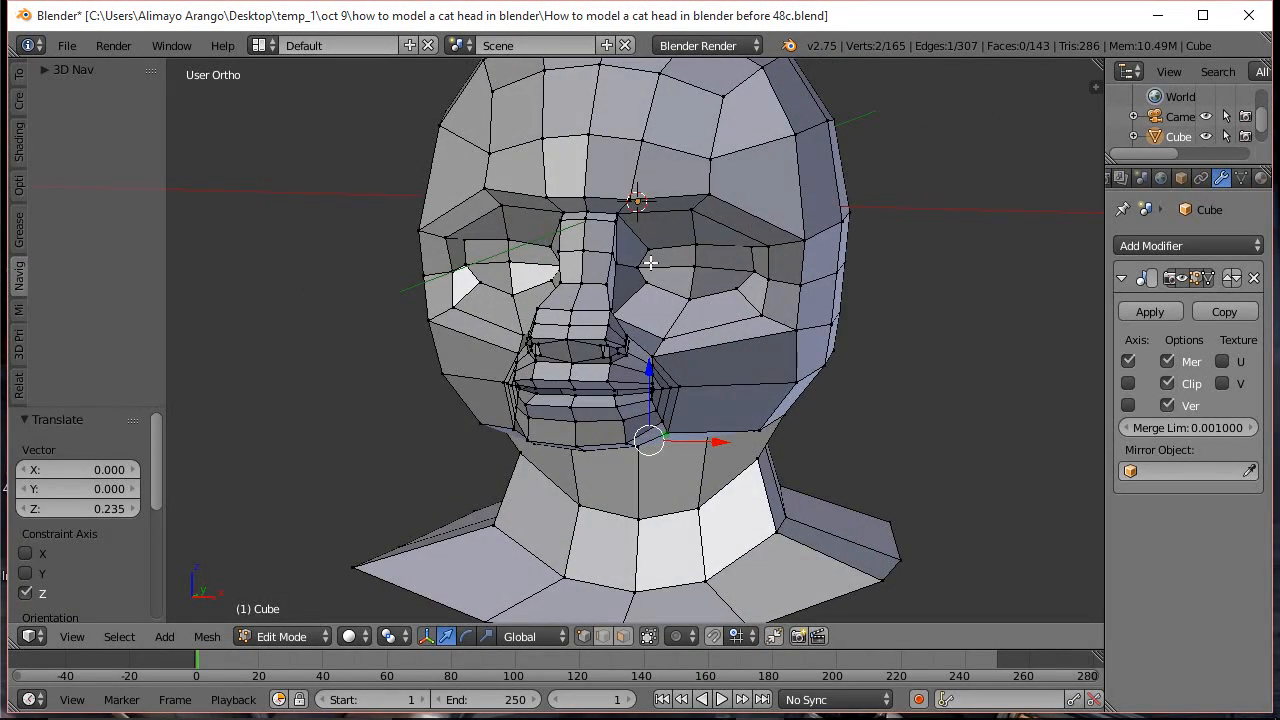
middle_click_drag(818, 304, 726, 325)
right_click(571, 316)
scroll(566, 292, "up", 2)
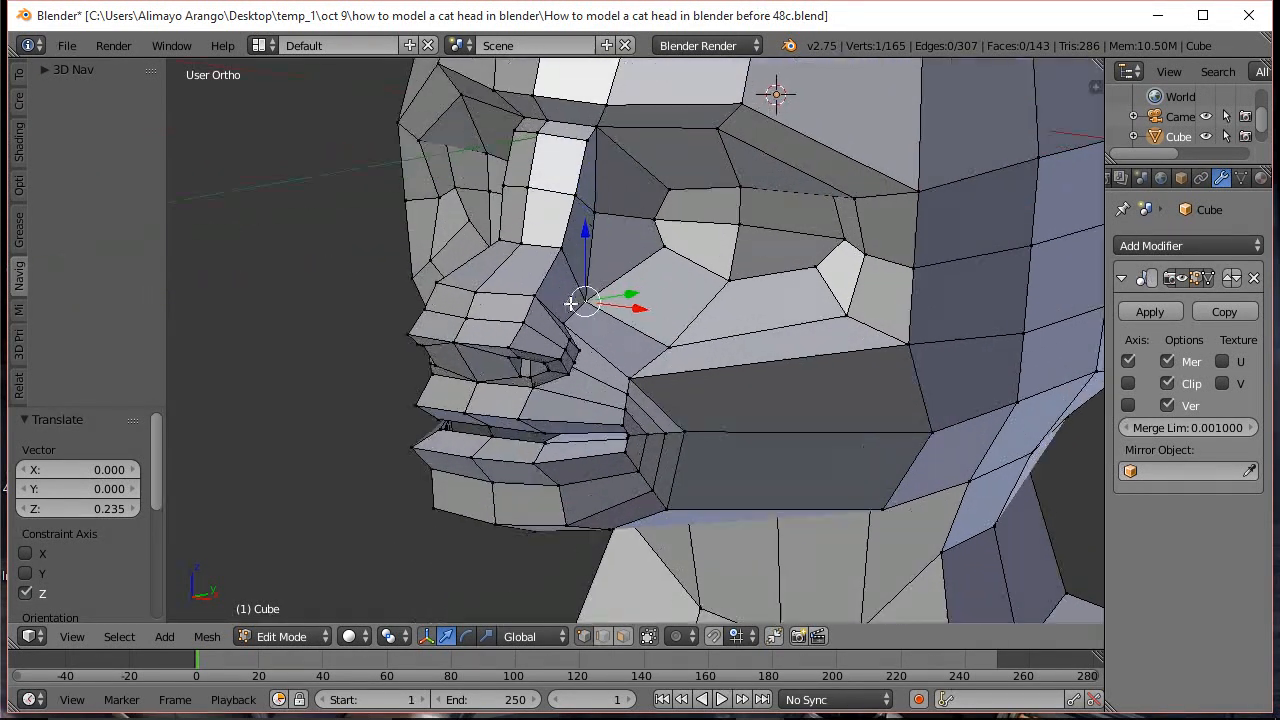
right_click(556, 260, "shift")
middle_click_drag(556, 260, 648, 281)
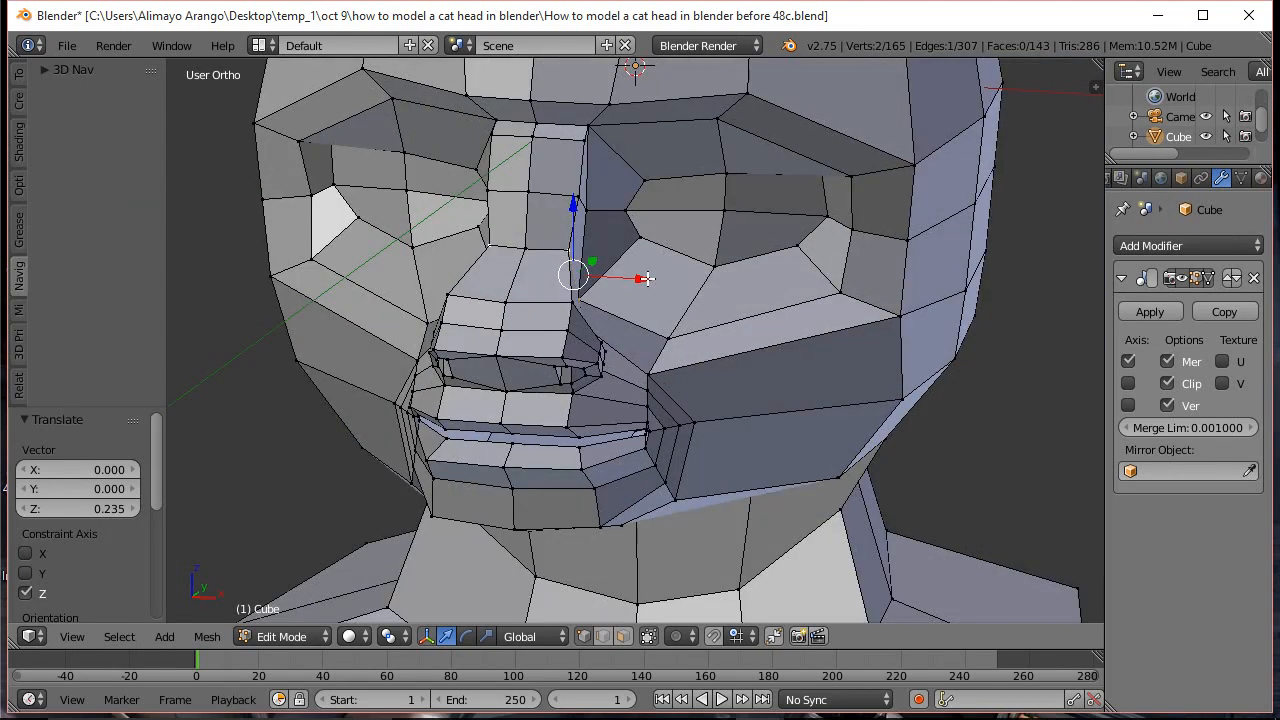
key("g")
key("x")
left_click(662, 279)
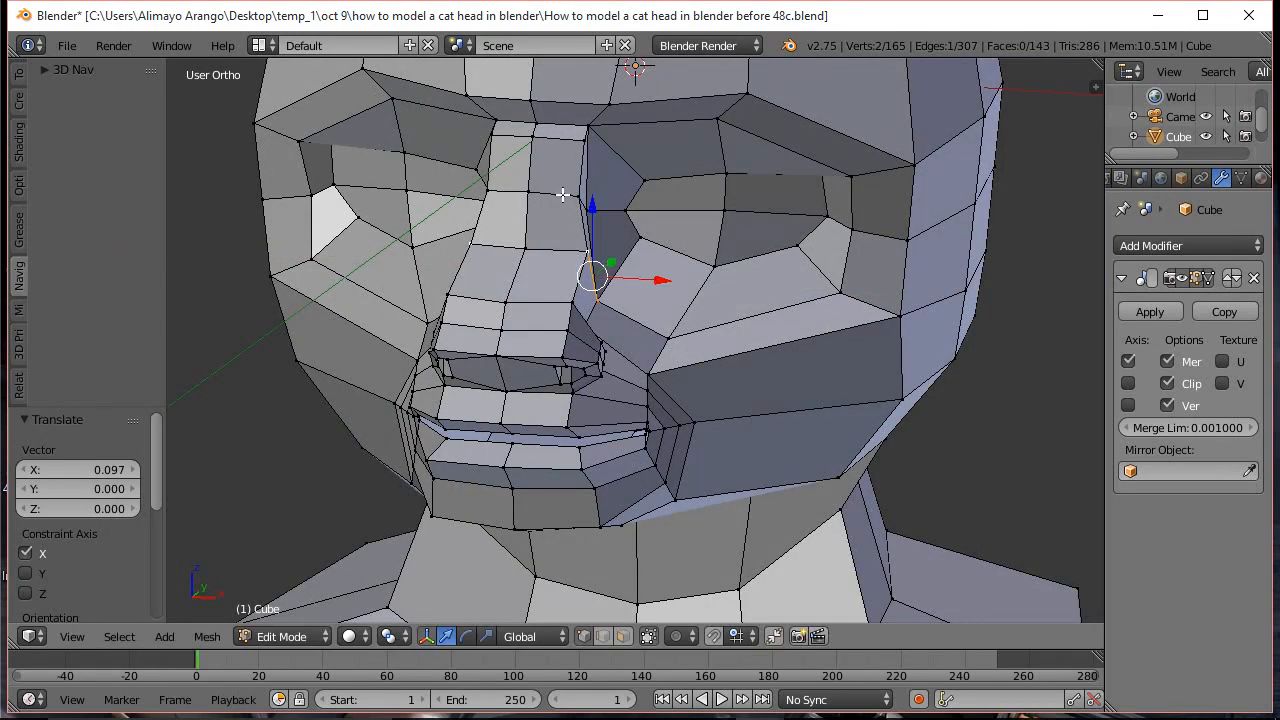
Select the two vertices on the side of the nose bridge near the inner eye corner and move them 0.109 along X
middle_click_drag(600, 204, 567, 234)
right_click(604, 211)
right_click(579, 193, "shift")
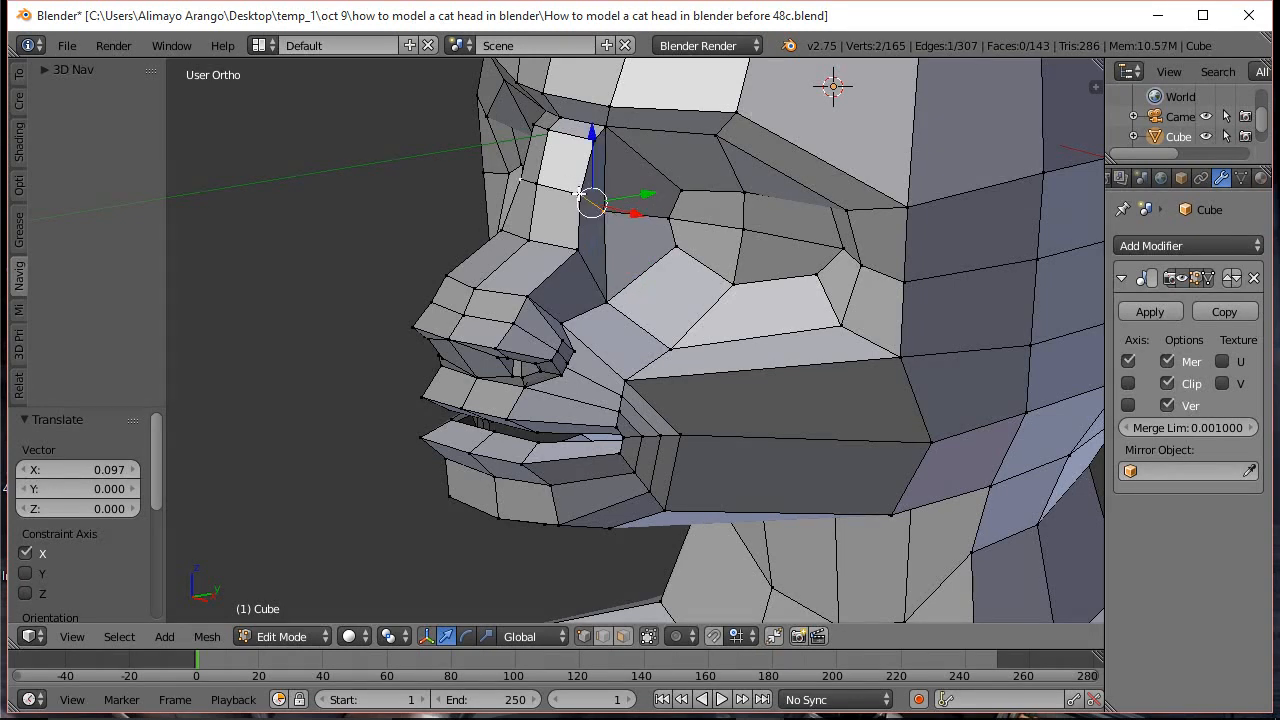
key("g")
key("x")
left_click(643, 217)
Select the edge across the lower nose bridge, pull it forward, raise it 0.029 along Z, and clear the selection
middle_click_drag(643, 217, 569, 236)
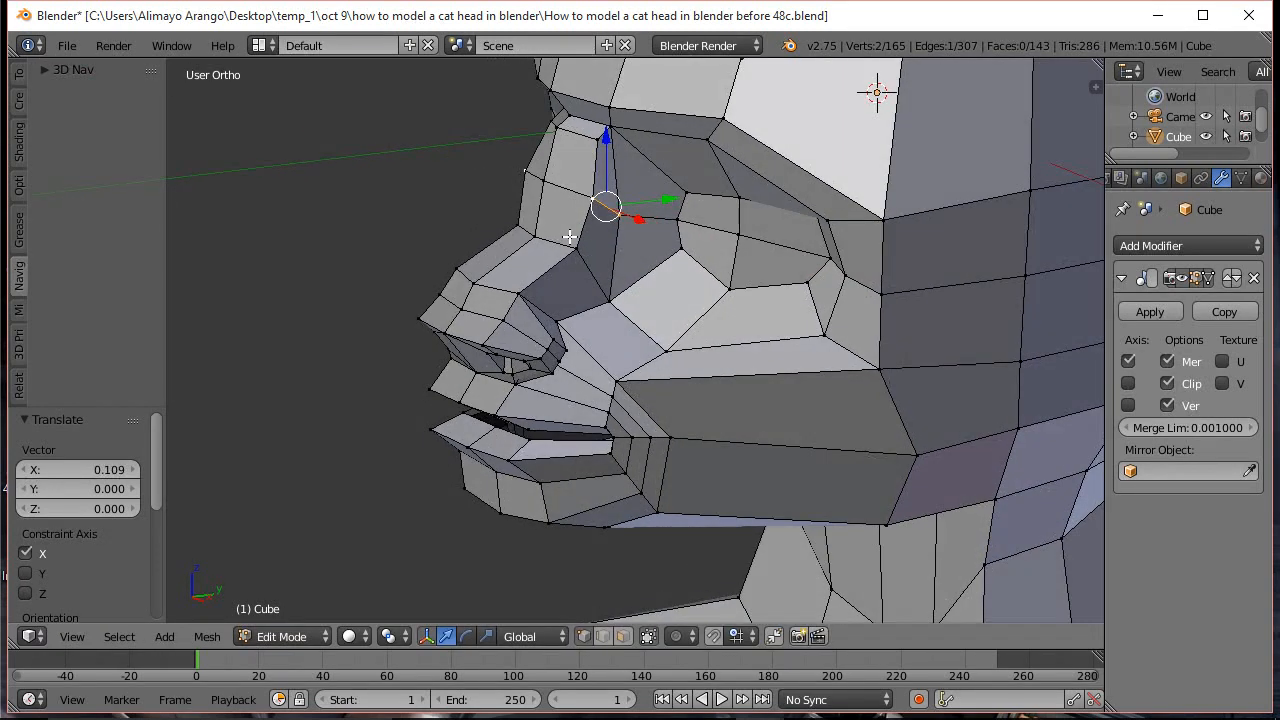
right_click(575, 249)
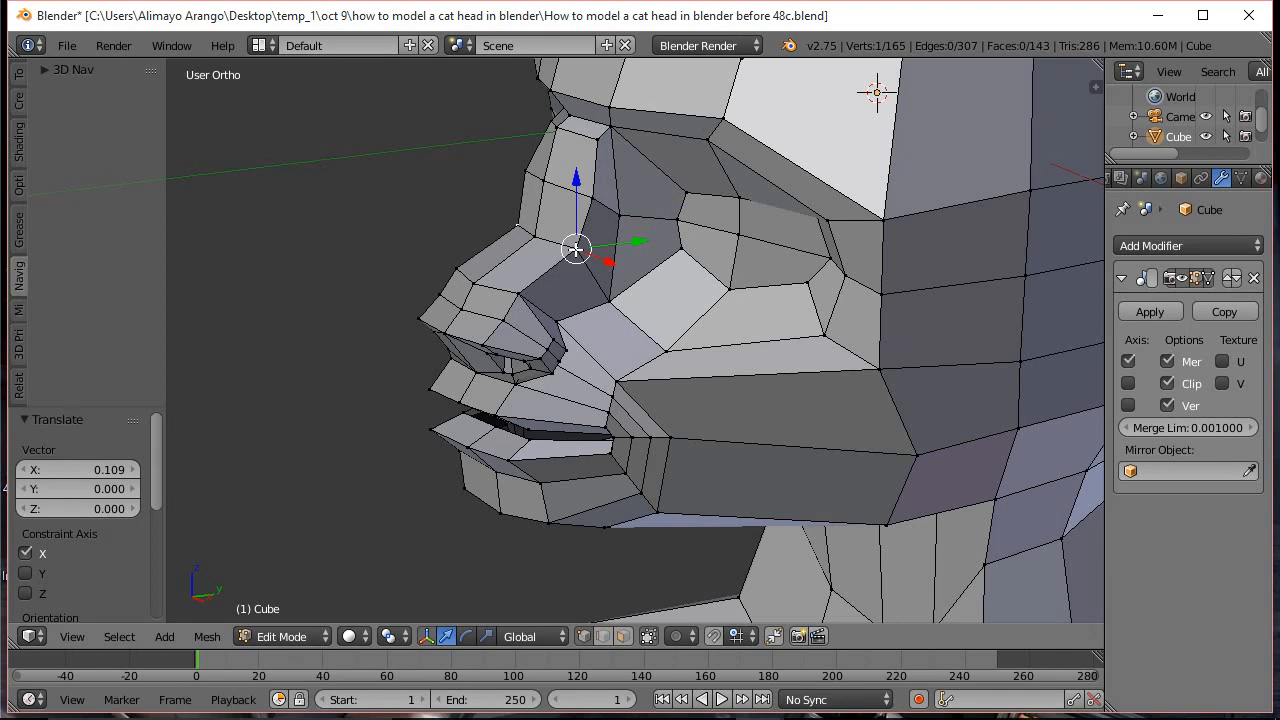
right_click(540, 237, "shift")
middle_click_drag(540, 237, 540, 221)
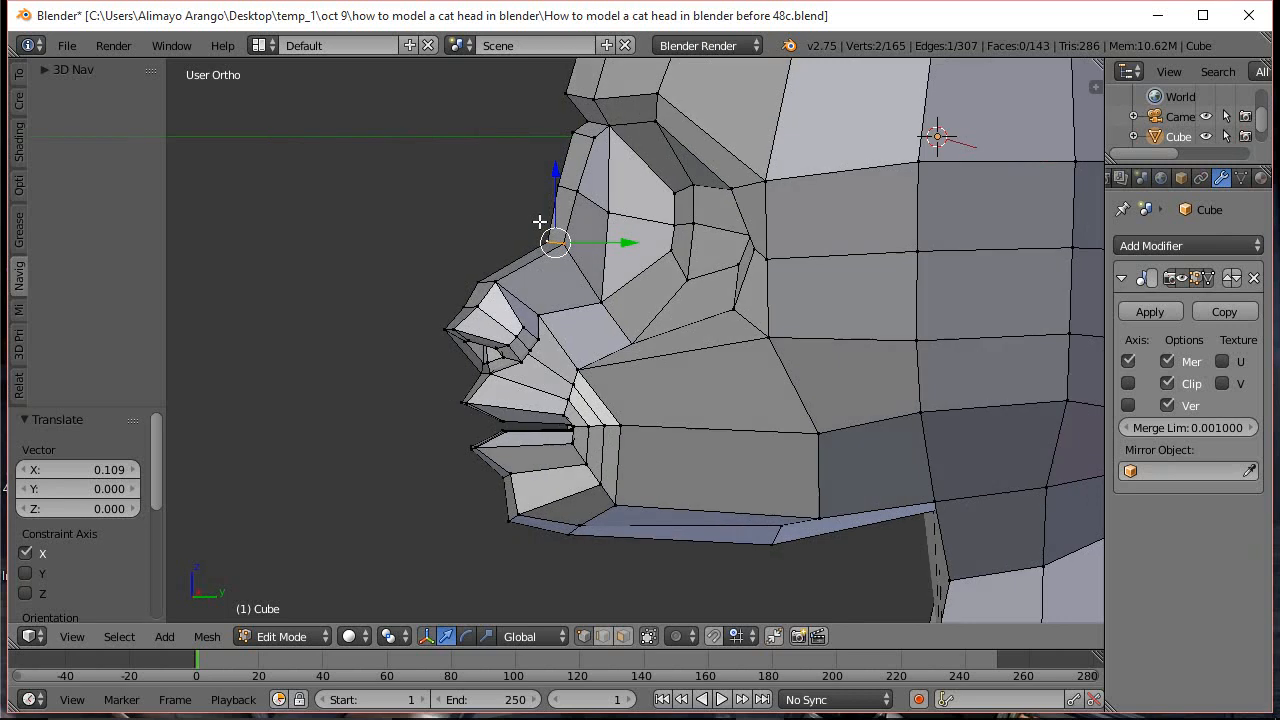
left_click_drag(622, 243, 526, 180)
middle_click_drag(502, 224, 722, 241)
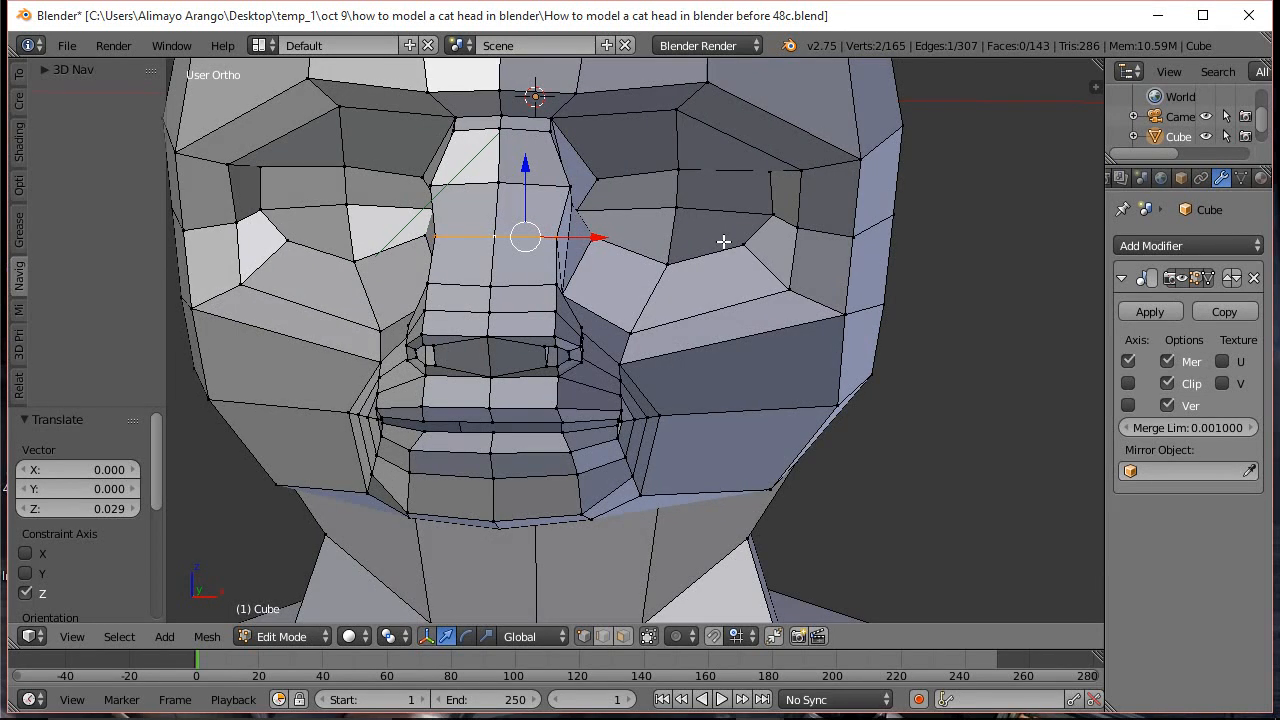
scroll(723, 241, "down", 4)
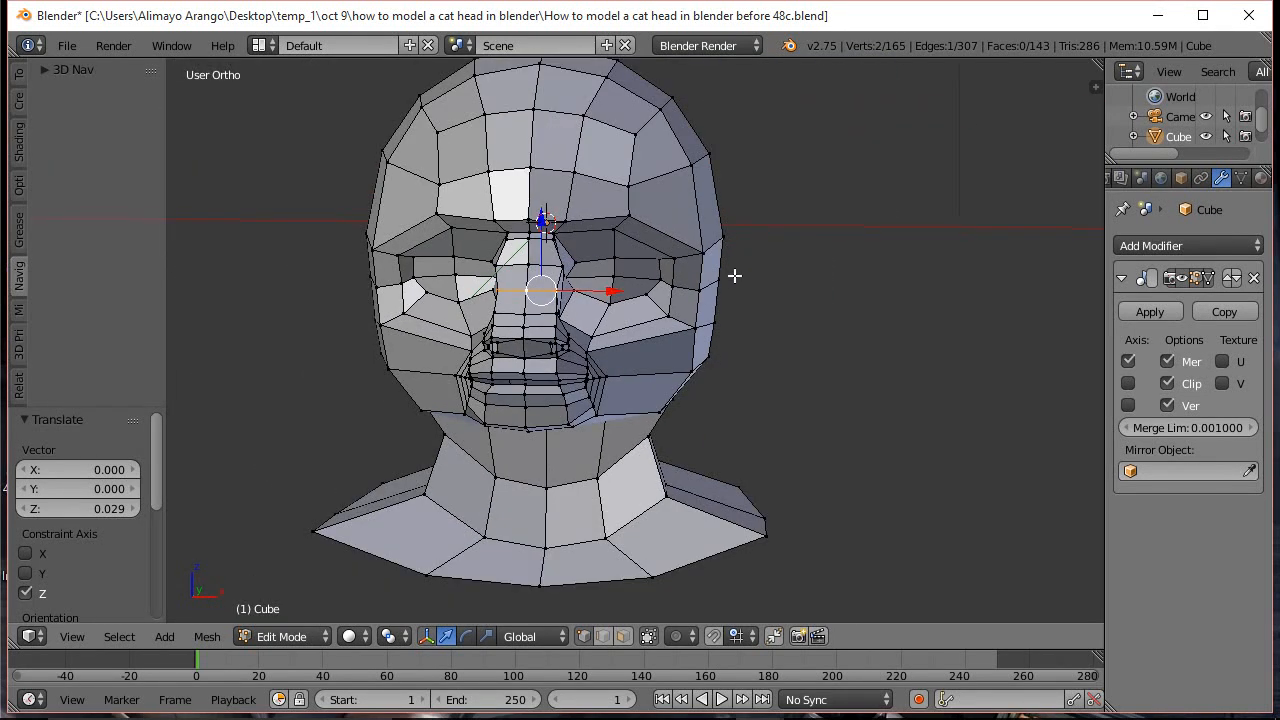
middle_click_drag(760, 291, 689, 289)
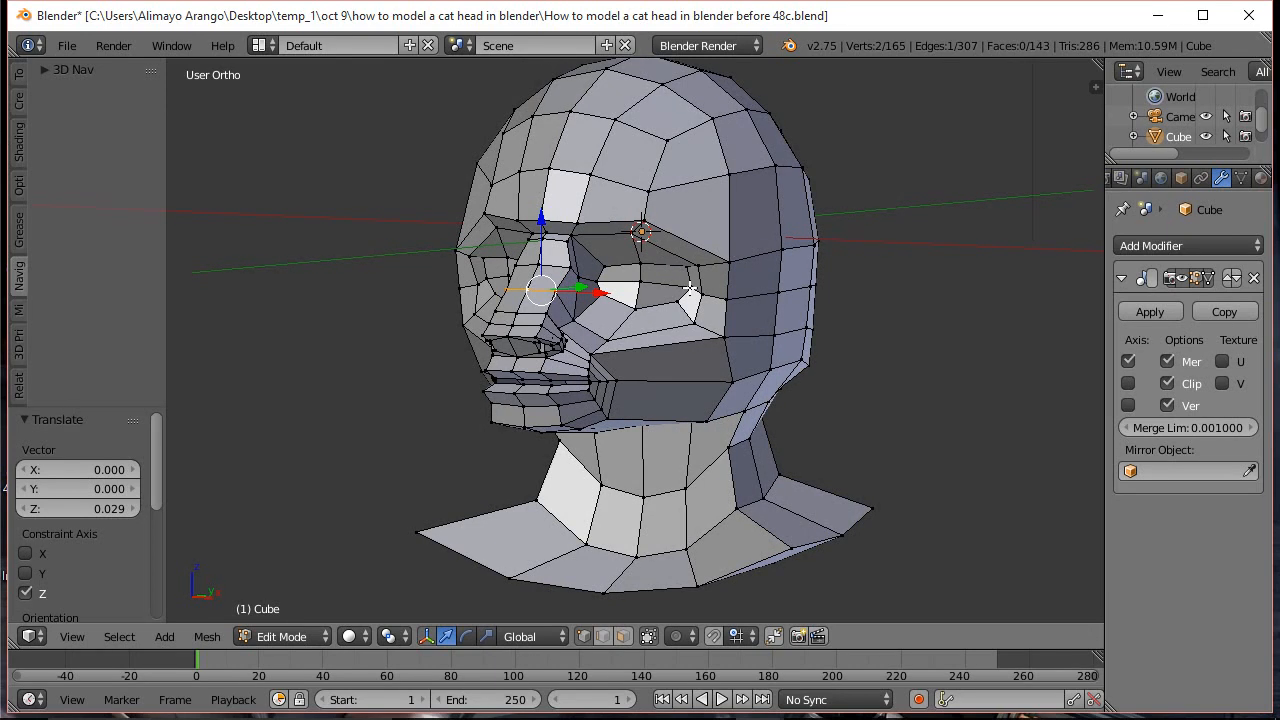
key("a")
Shift vertices on the upper rear side of the skull along Y, the rearmost by 0.158 and its neighbour by 0.064
middle_click_drag(853, 207, 692, 298, "shift")
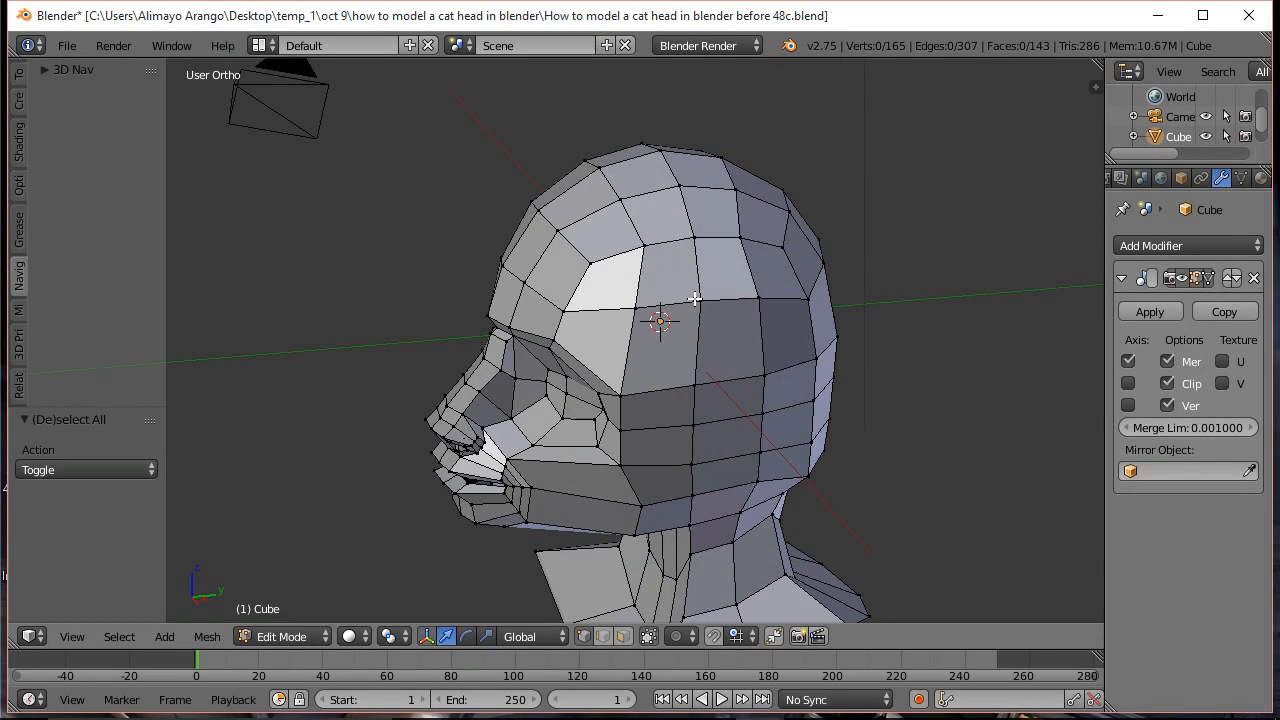
right_click(782, 241)
key("g")
key("y")
left_click(812, 244)
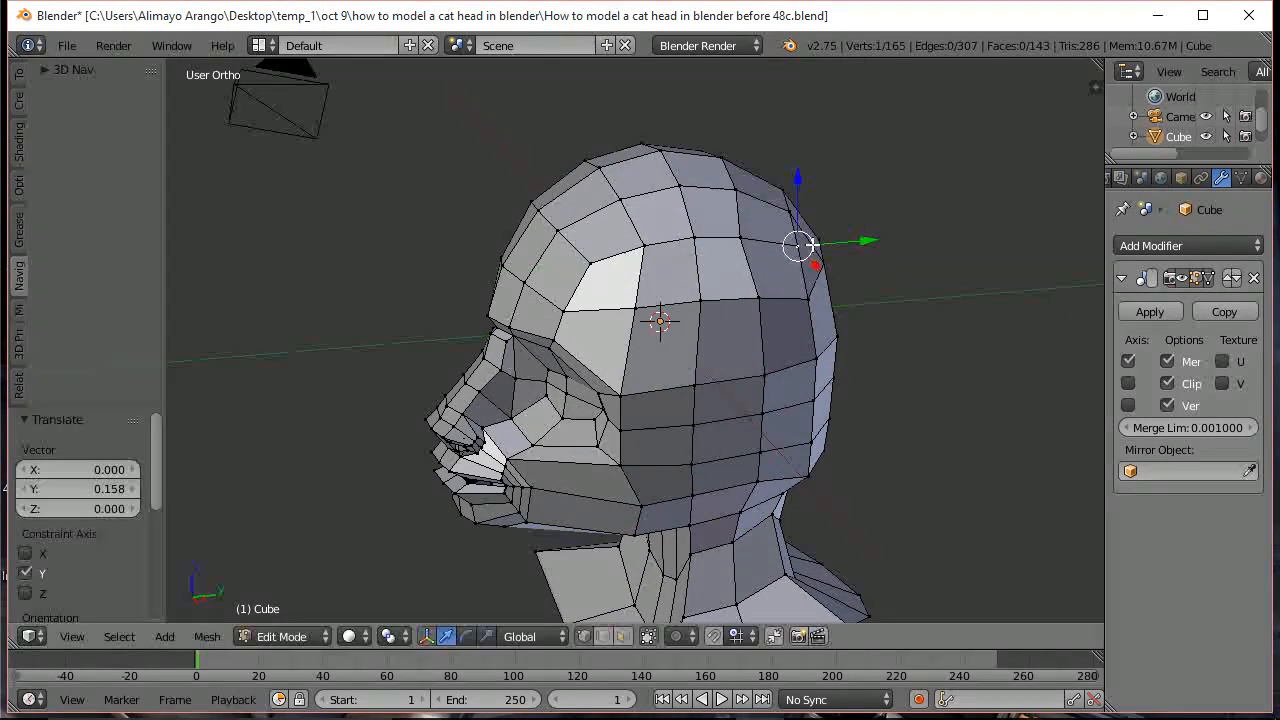
right_click(719, 245)
key("g")
key("y")
left_click(746, 242)
right_click(749, 247)
left_click_drag(782, 235, 788, 234)
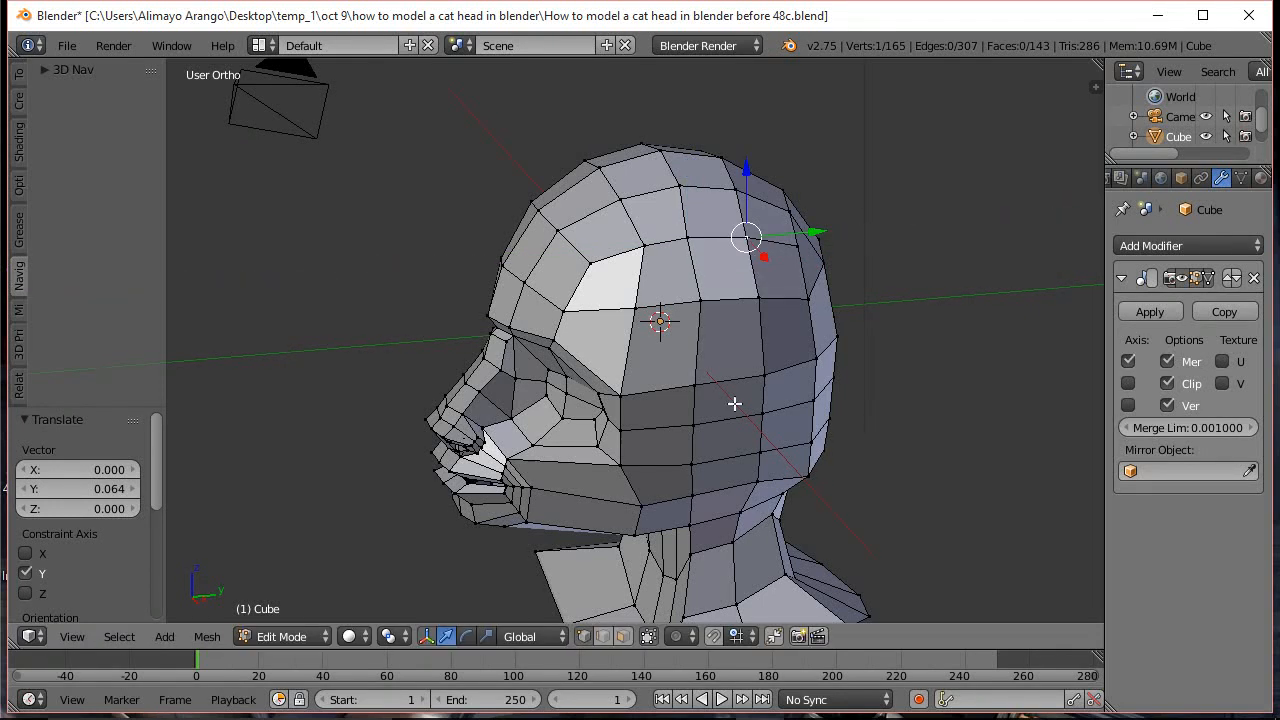
Select the four faces on the upper rear side of the skull and extrude them outward about 1.22 to form the ear
left_click(624, 636)
key("c")
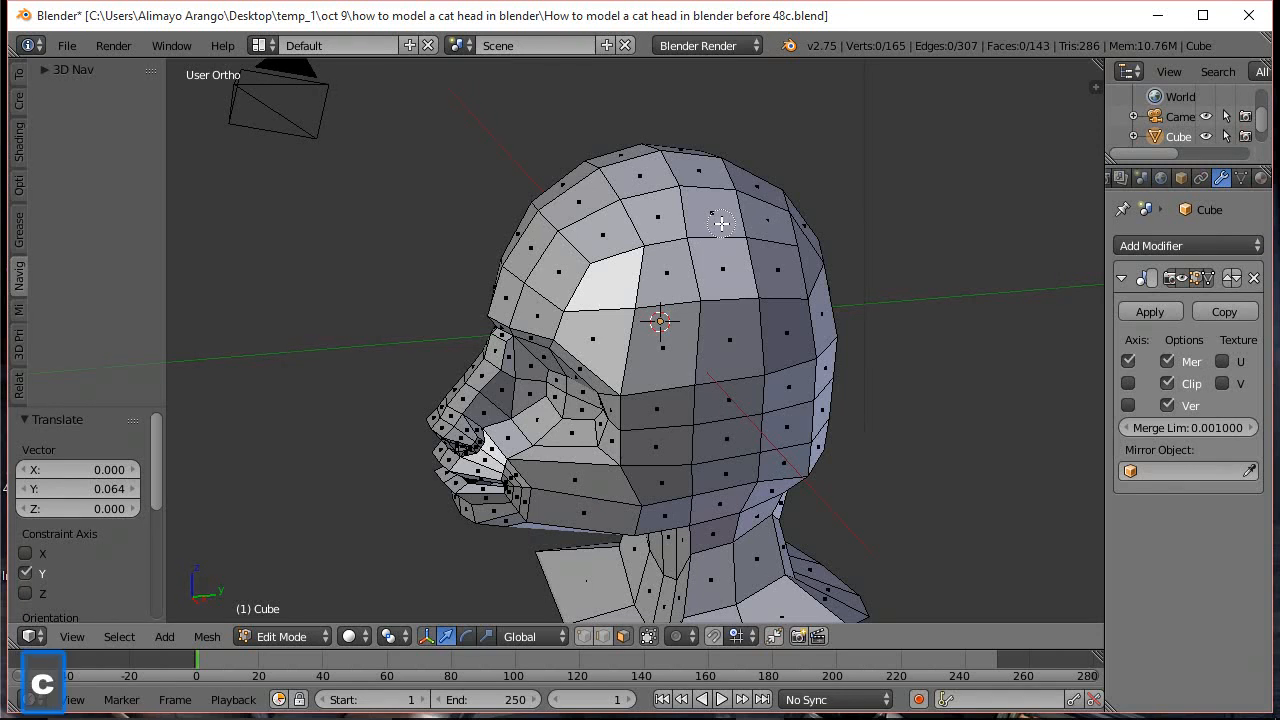
left_click_drag(722, 226, 740, 245)
key("Escape")
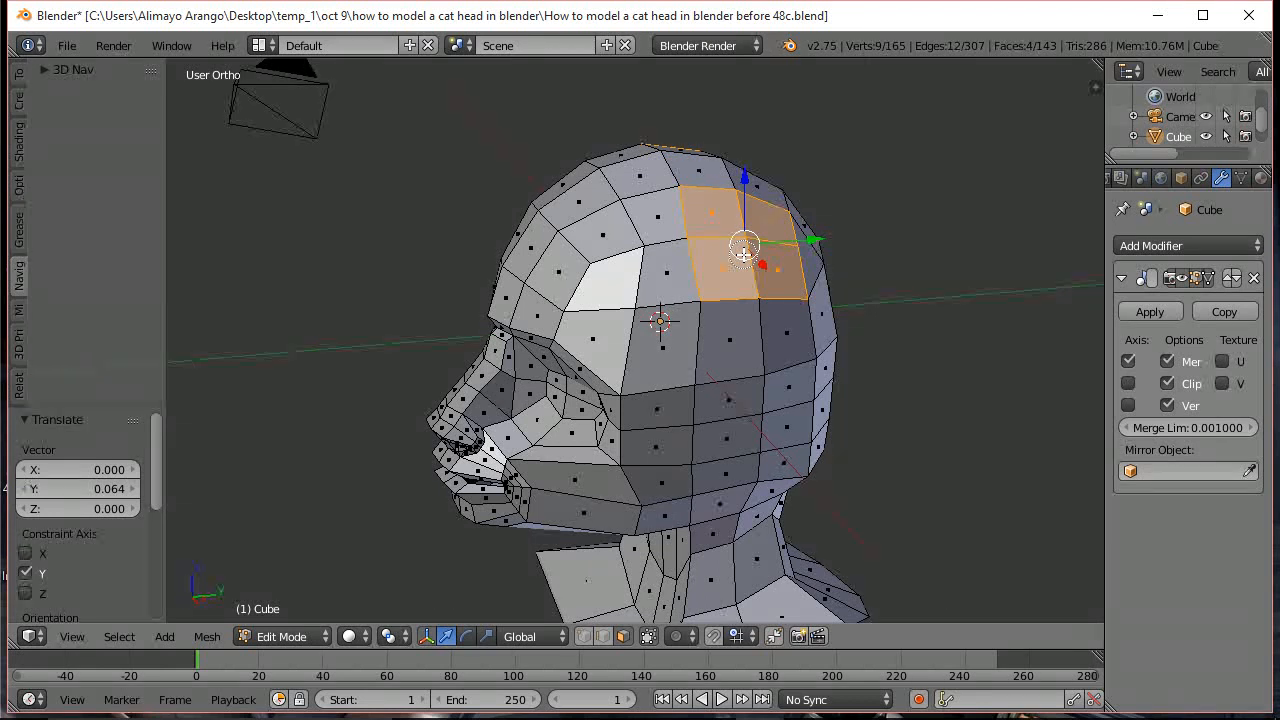
middle_click_drag(618, 271, 818, 290)
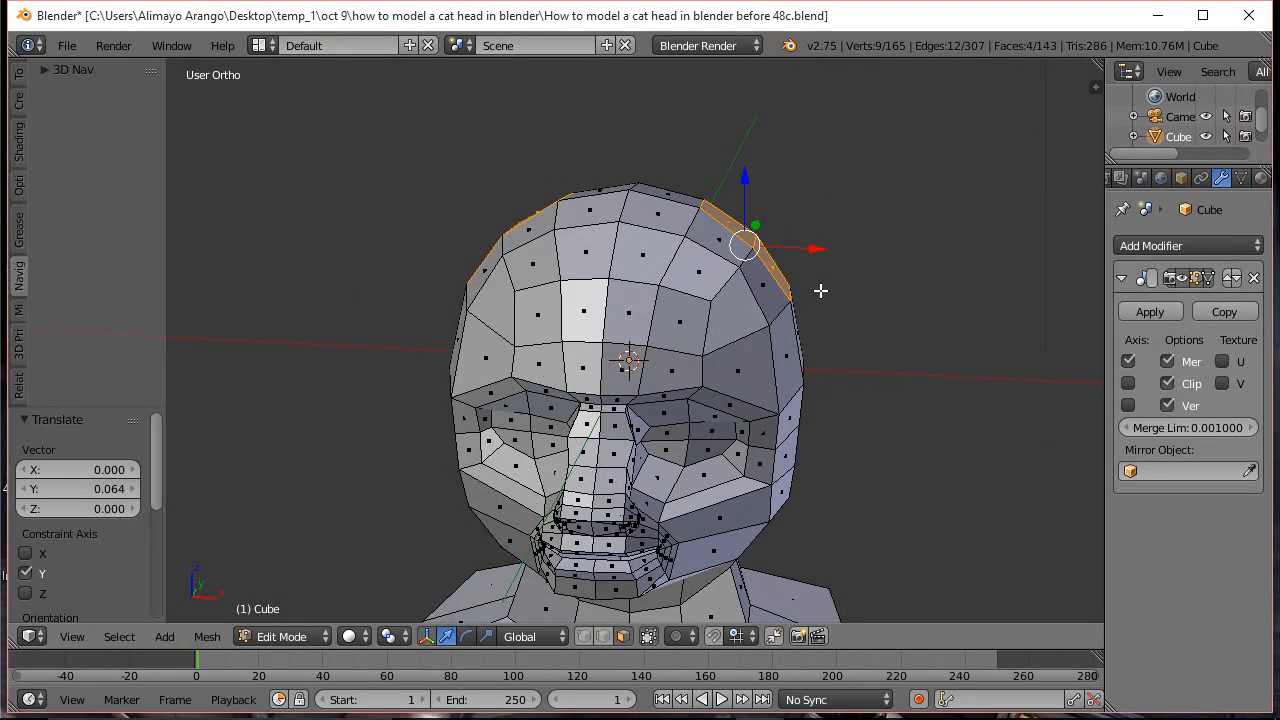
key("e")
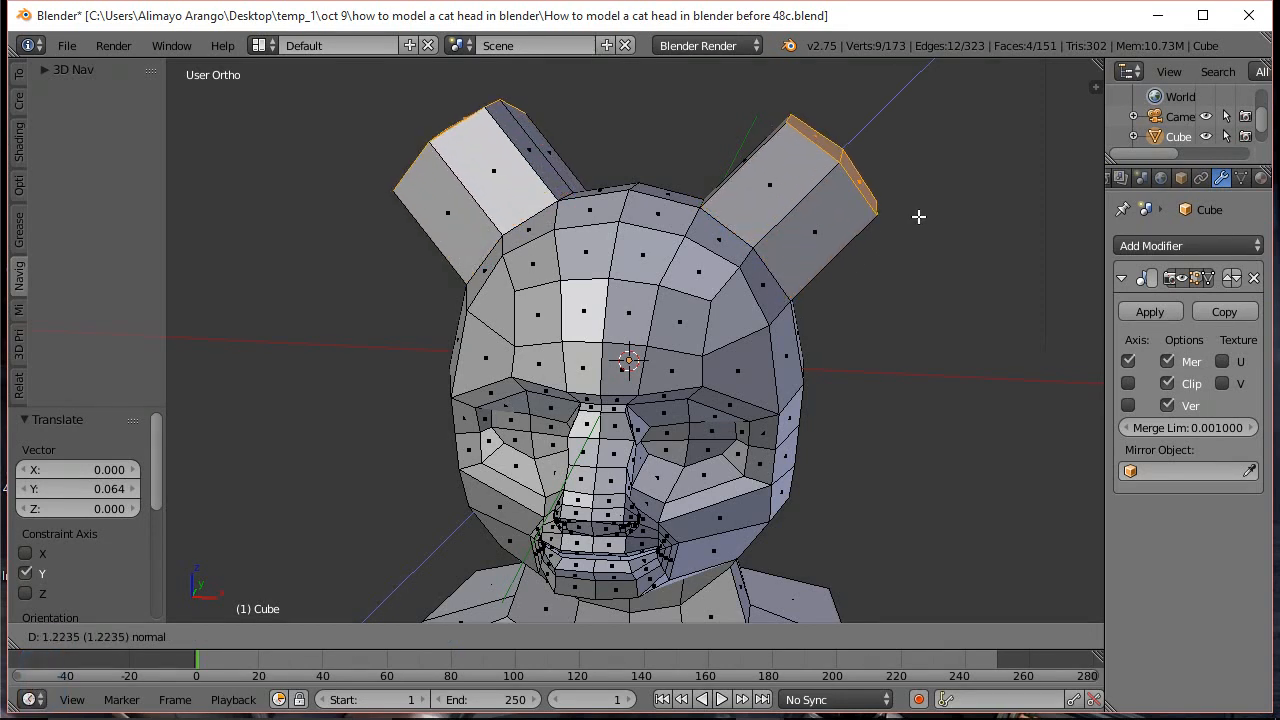
left_click(918, 216)
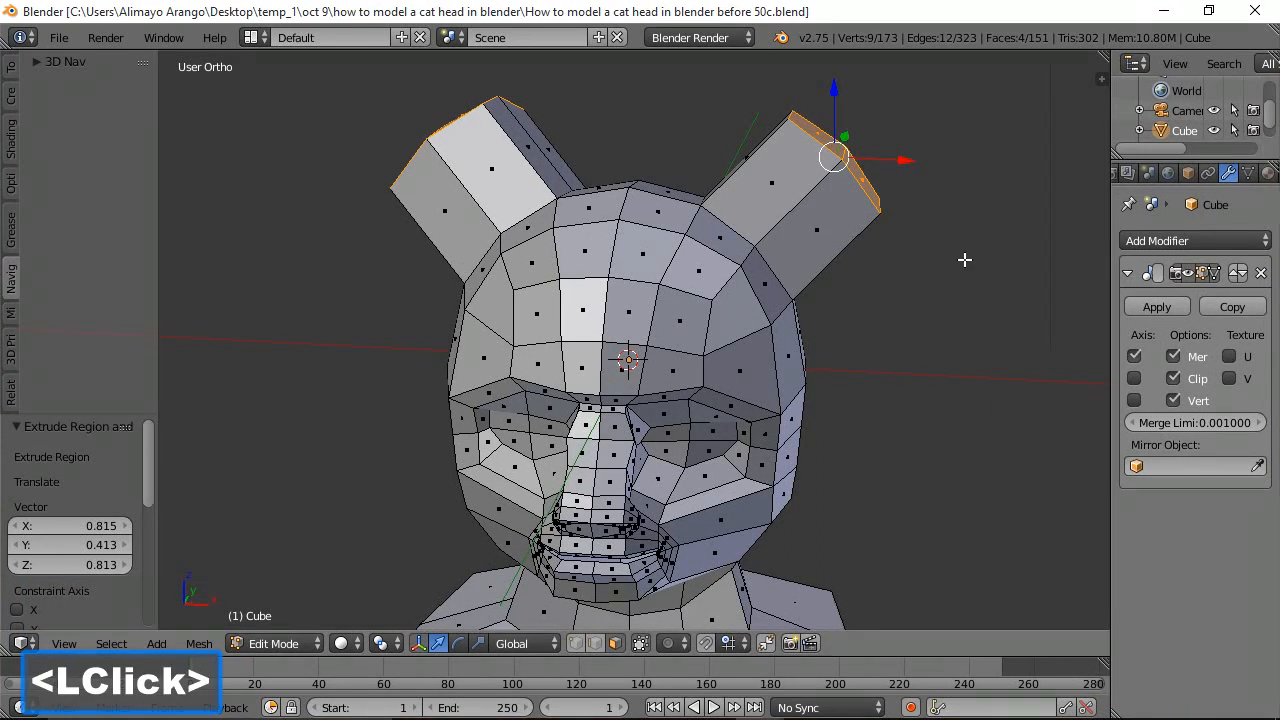
Taper the ear by scaling its end faces to 0.448 along Y and 0.636 along X
middle_click_drag(963, 274, 814, 286)
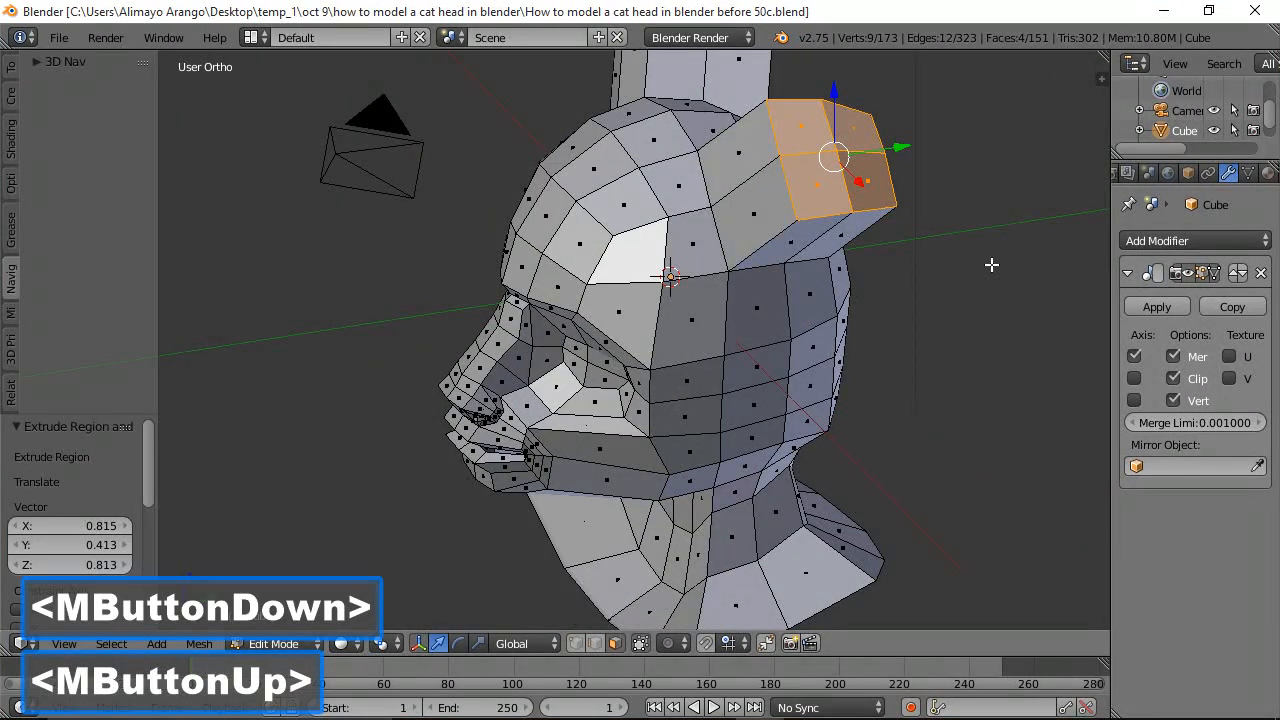
key("s")
key("y")
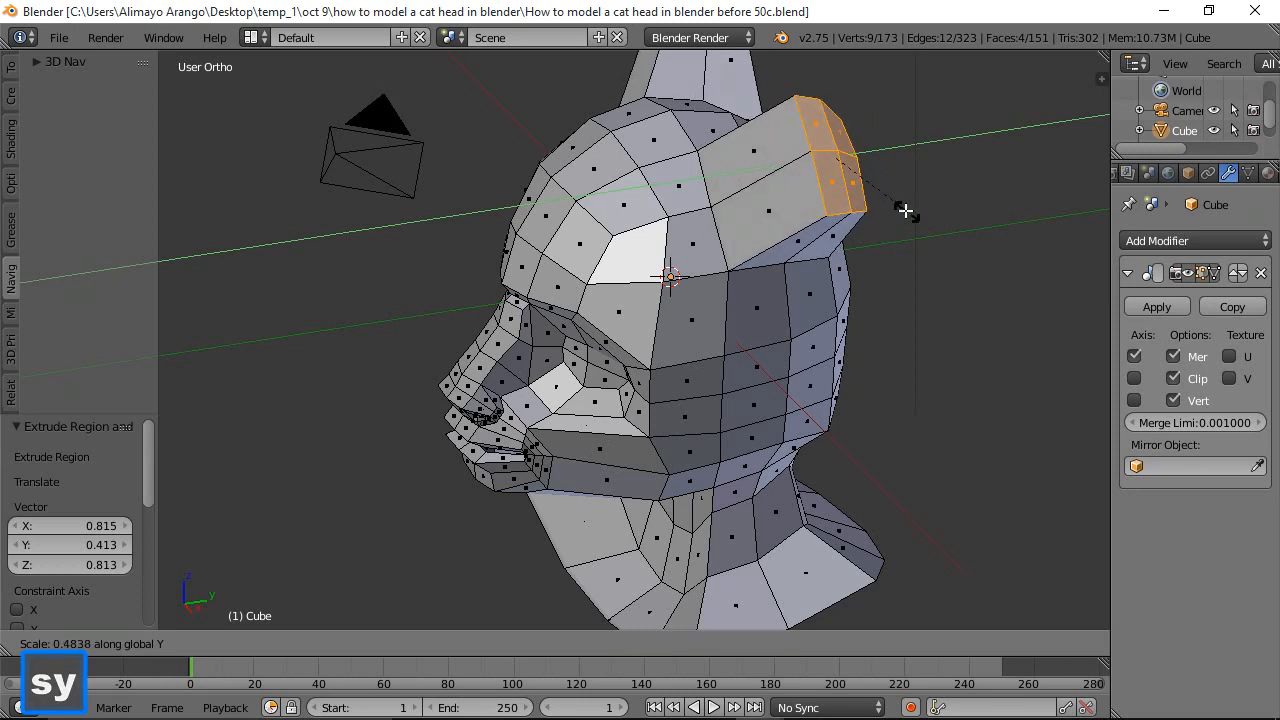
left_click(904, 211)
middle_click_drag(658, 316, 814, 315)
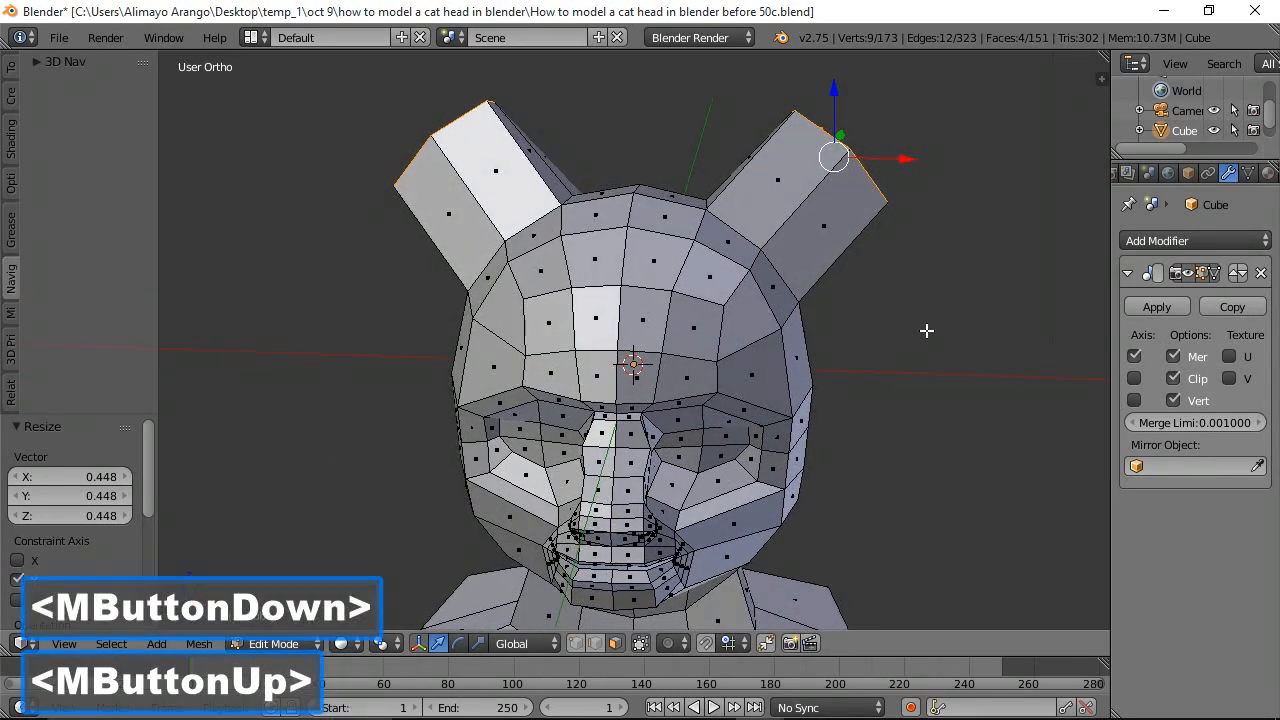
key("s")
key("x")
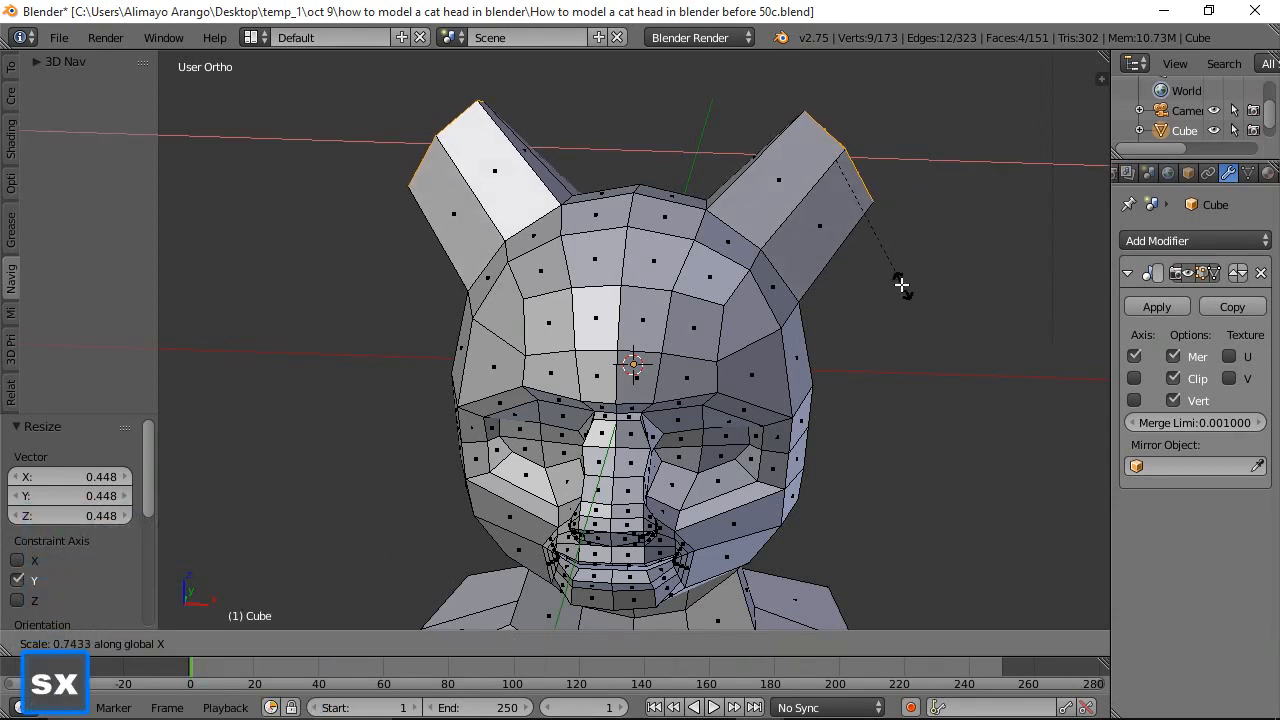
left_click(888, 270)
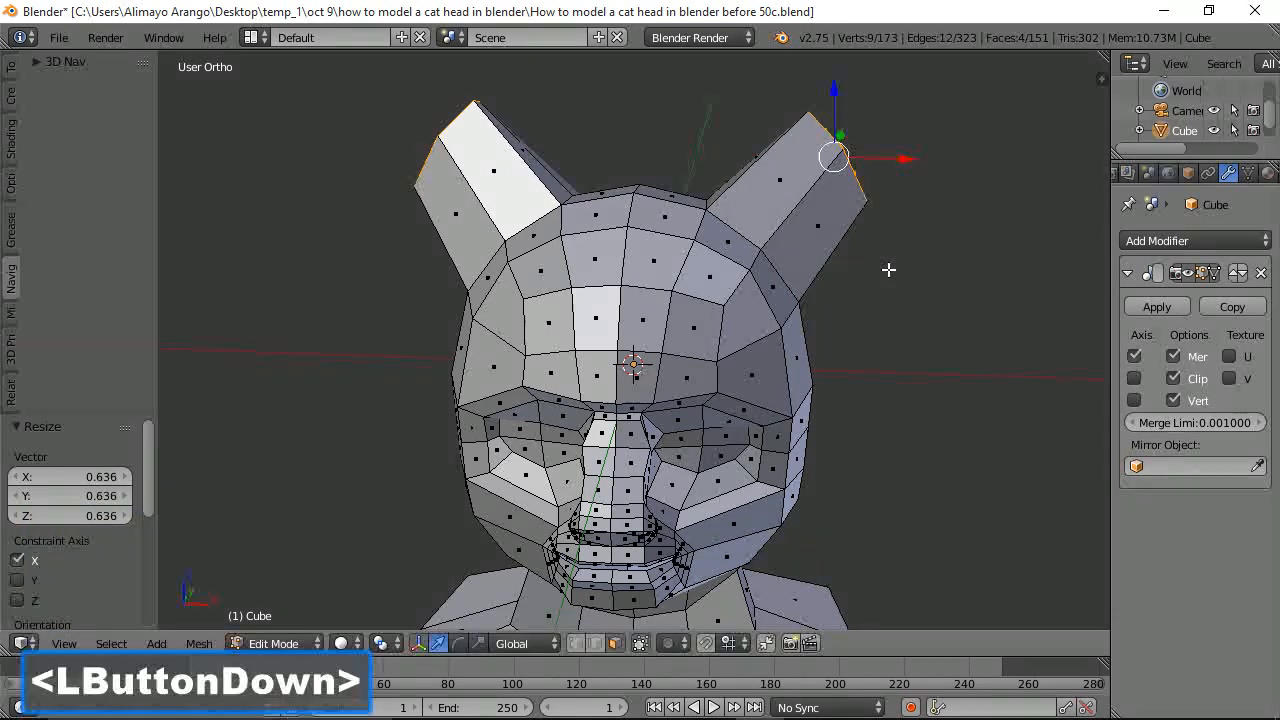
Select the two front faces of the ear, extrude them in place and scale them to 0.848 to form a rim
middle_click_drag(920, 309, 854, 314)
left_click(791, 218)
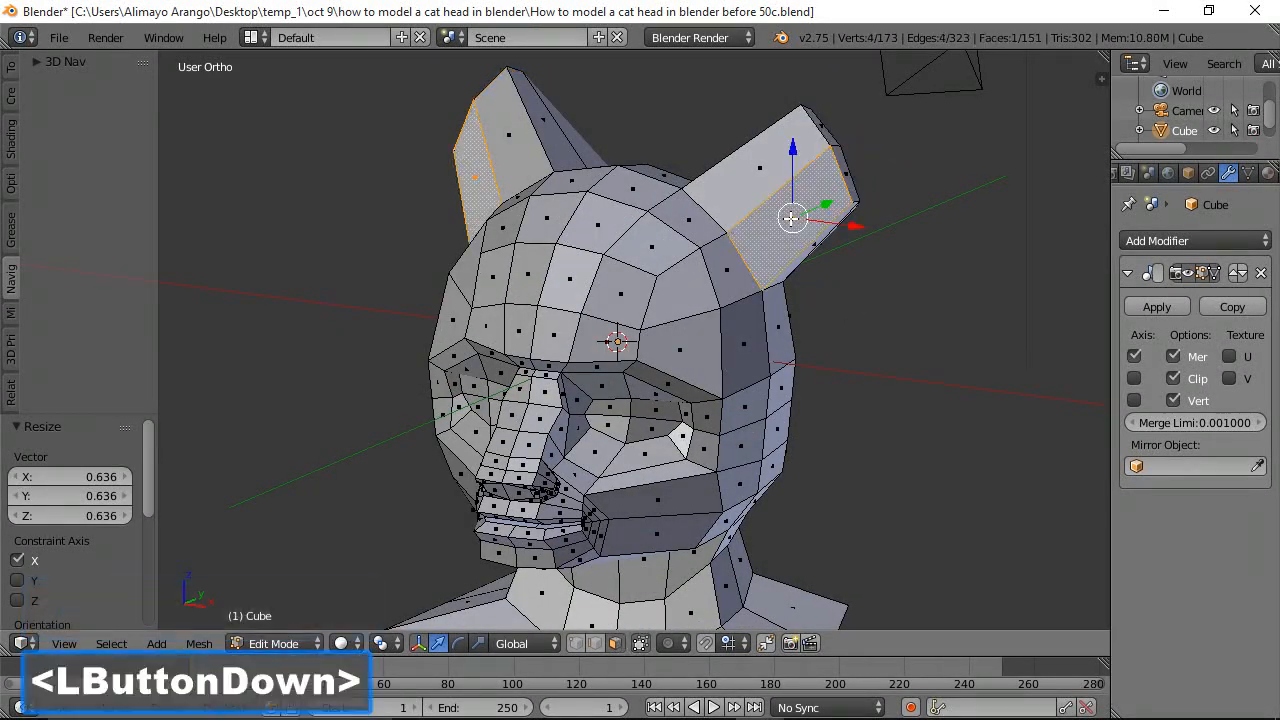
left_click(760, 168, "shift")
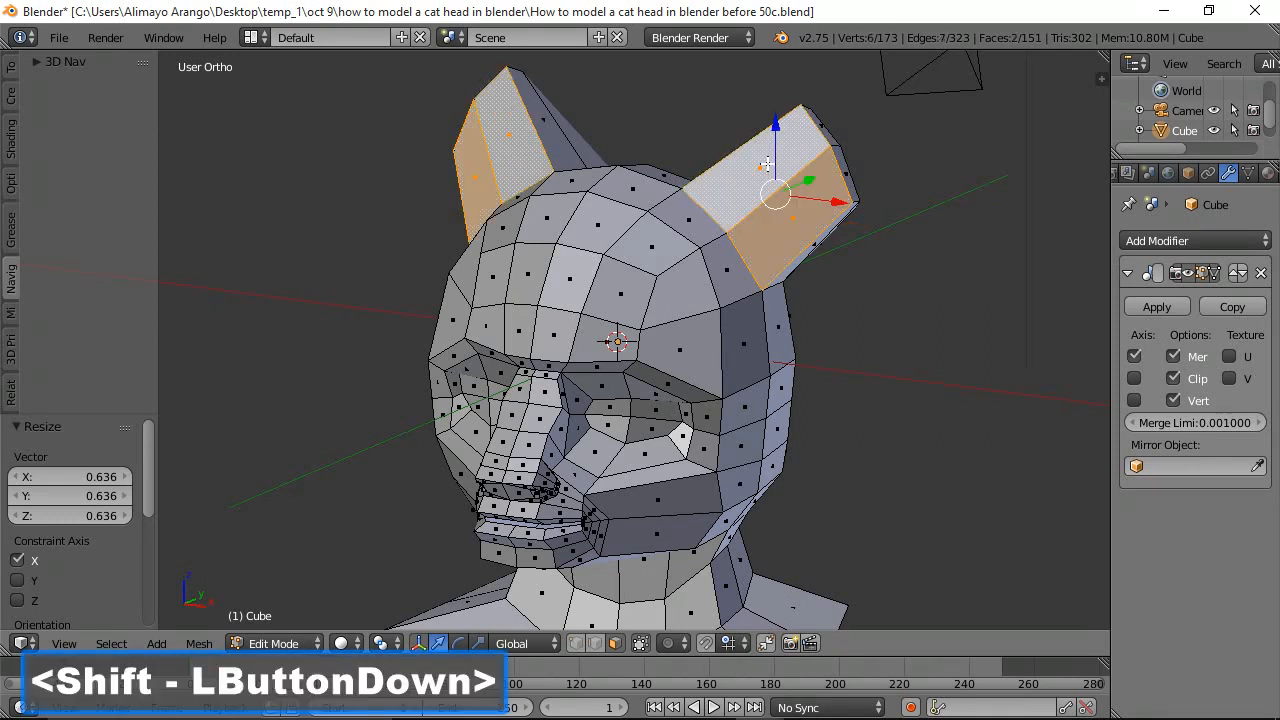
key("e")
left_click(1064, 341)
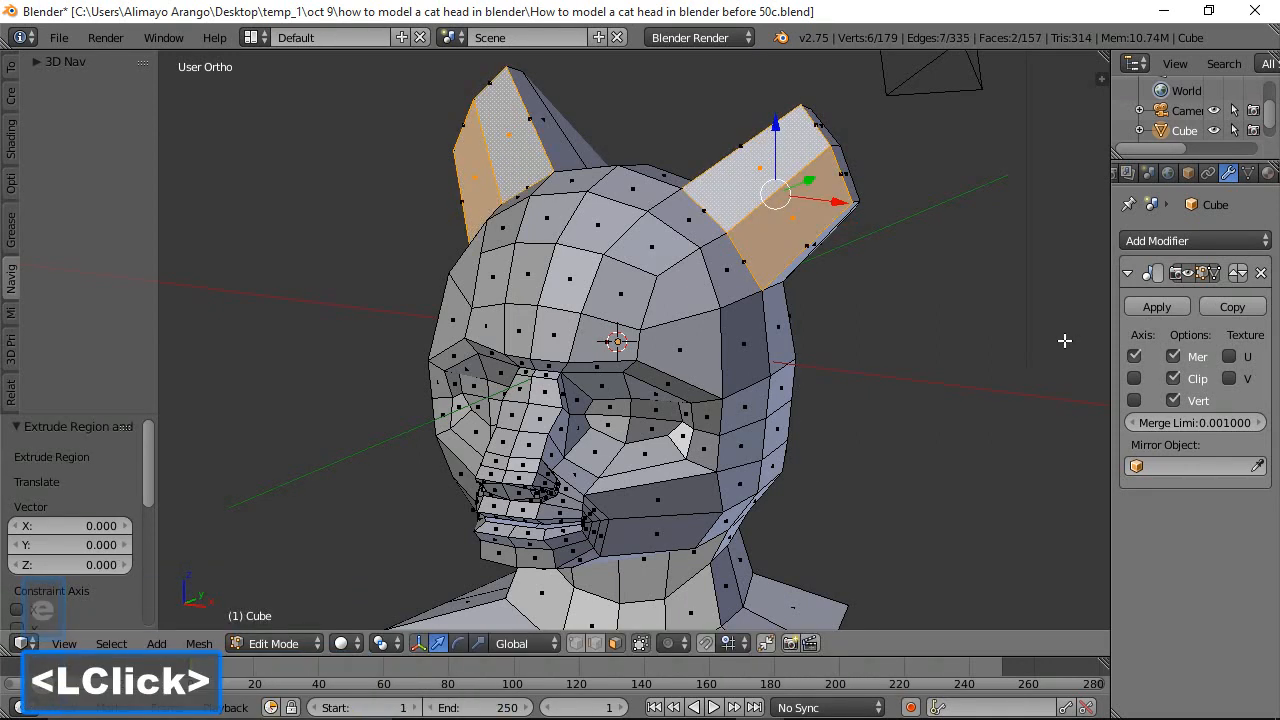
key("s")
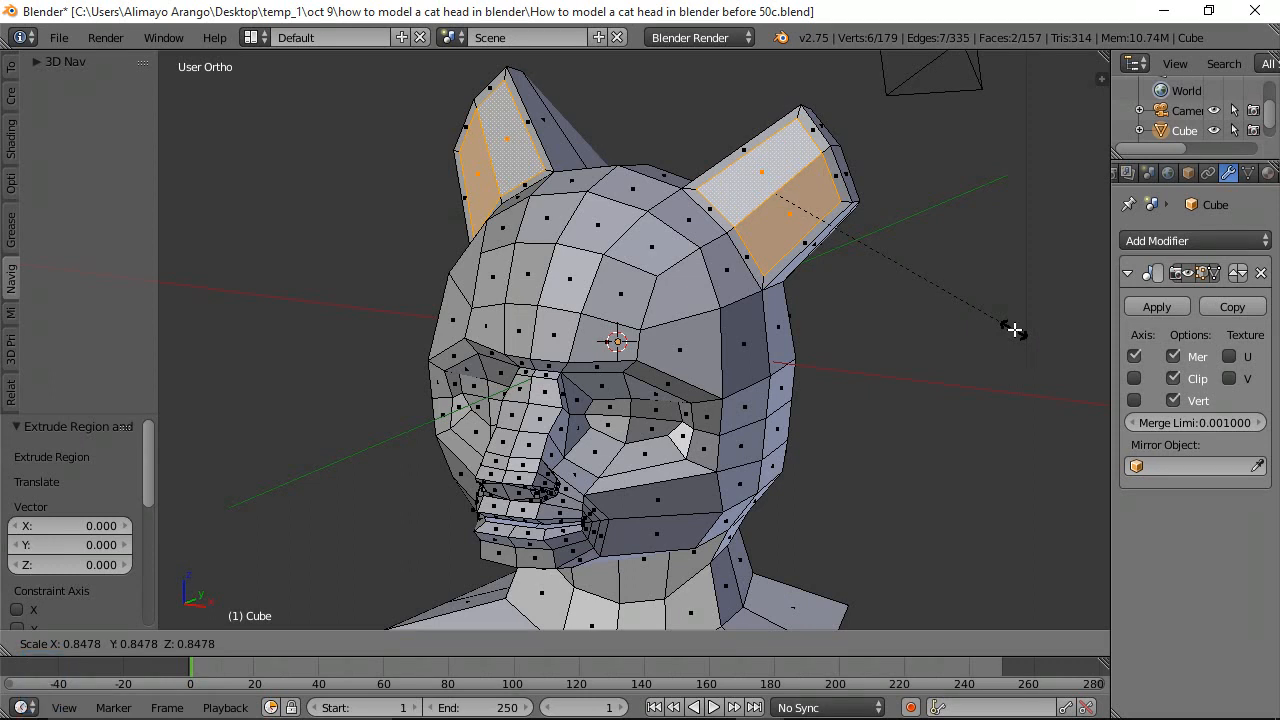
left_click(1015, 330)
Recess the inner ear by extruding its faces again, moving them 0.212 along Y and scaling them to about 0.94
key("e")
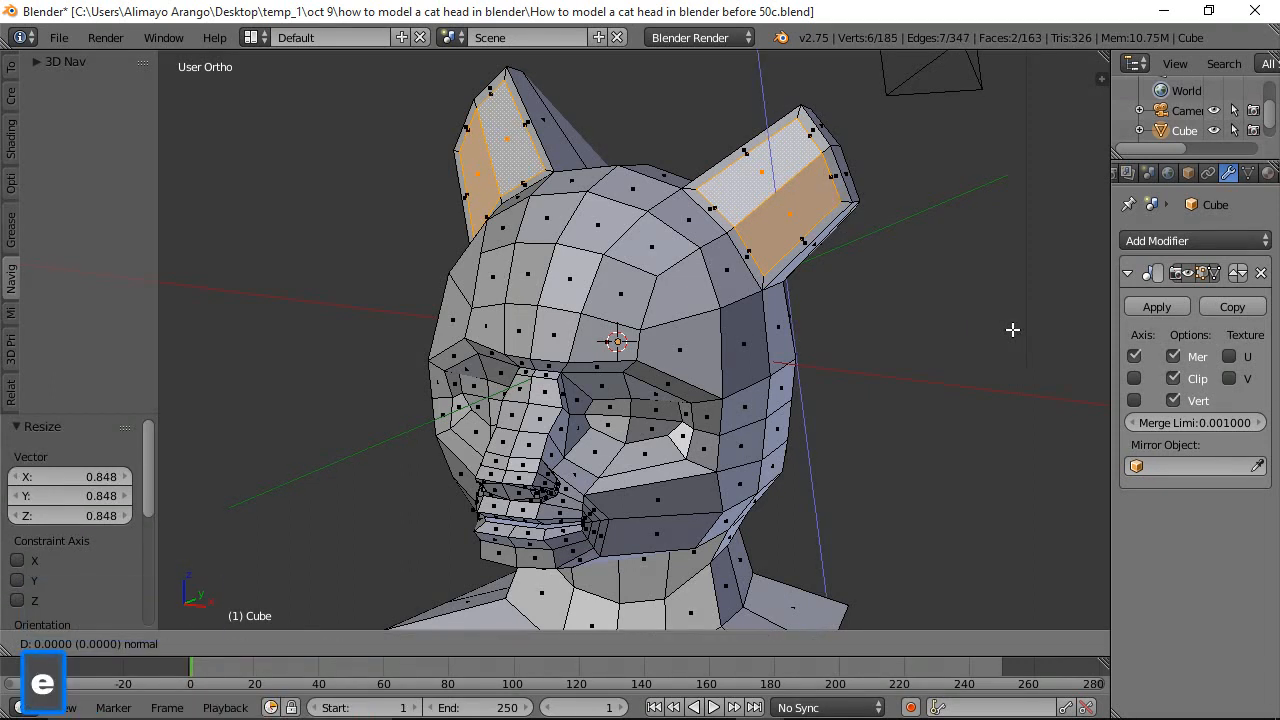
left_click(1012, 329)
middle_click_drag(977, 325, 898, 344)
left_click_drag(846, 188, 865, 186)
middle_click_drag(845, 317, 966, 320)
key("s")
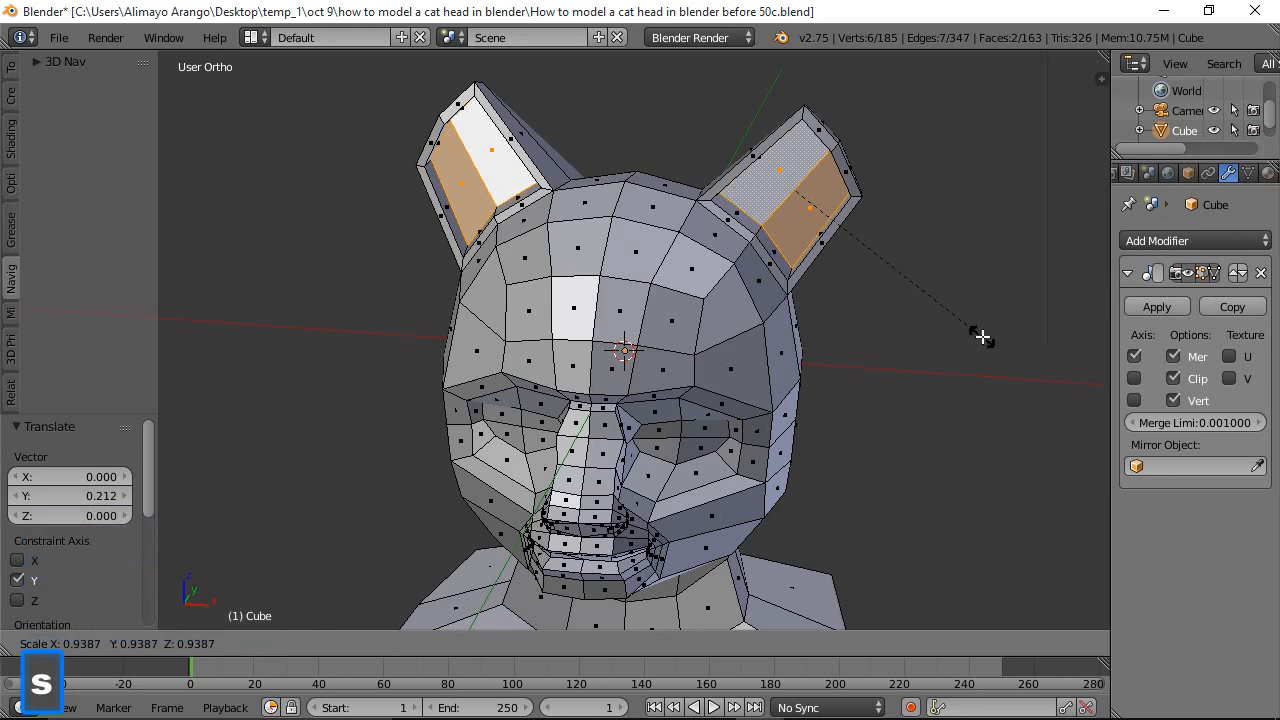
left_click(985, 337)
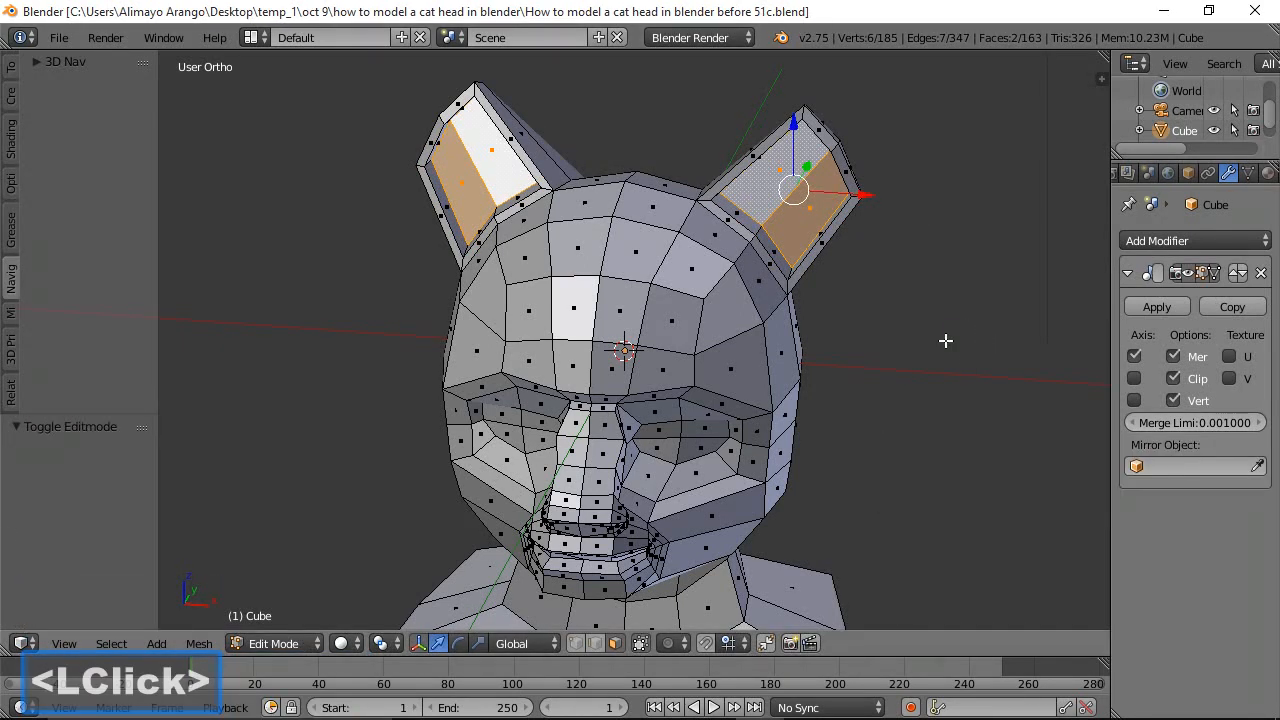
Select only the four faces filling the eye opening, extrude them in place and scale them to 0.920
key("a")
scroll(946, 340, "up", 2)
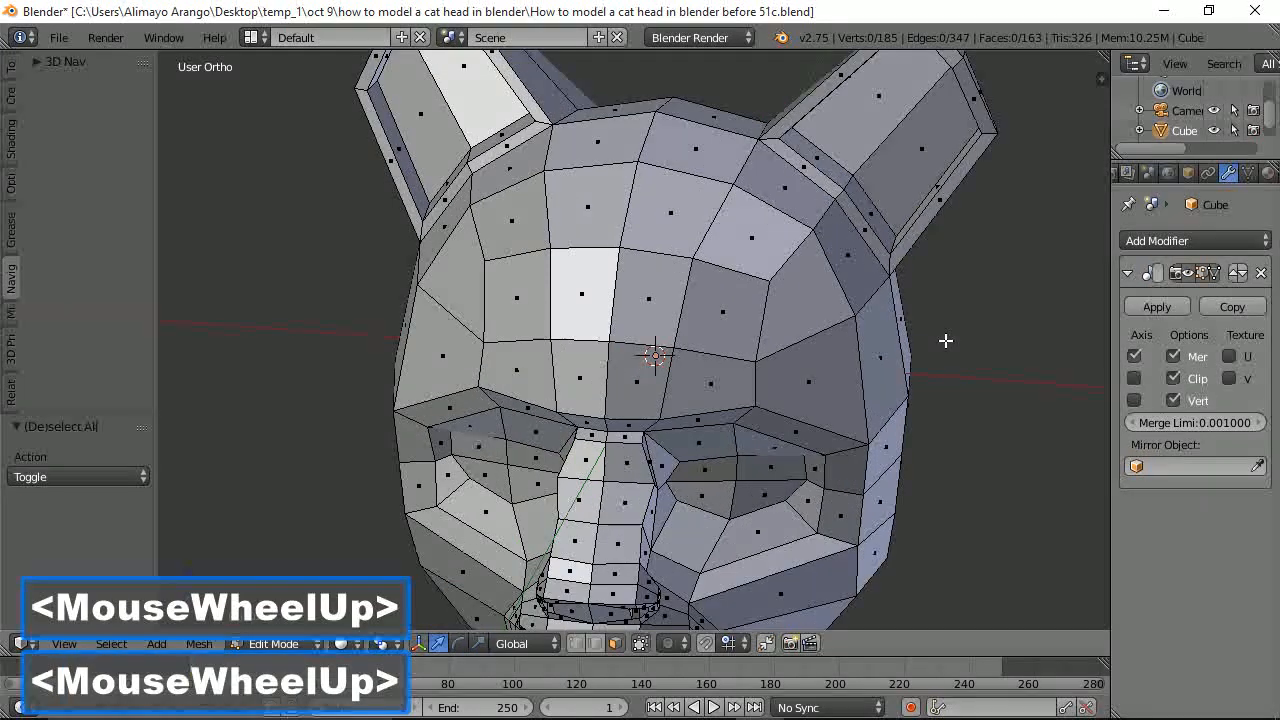
middle_click_drag(923, 480, 922, 304, "shift")
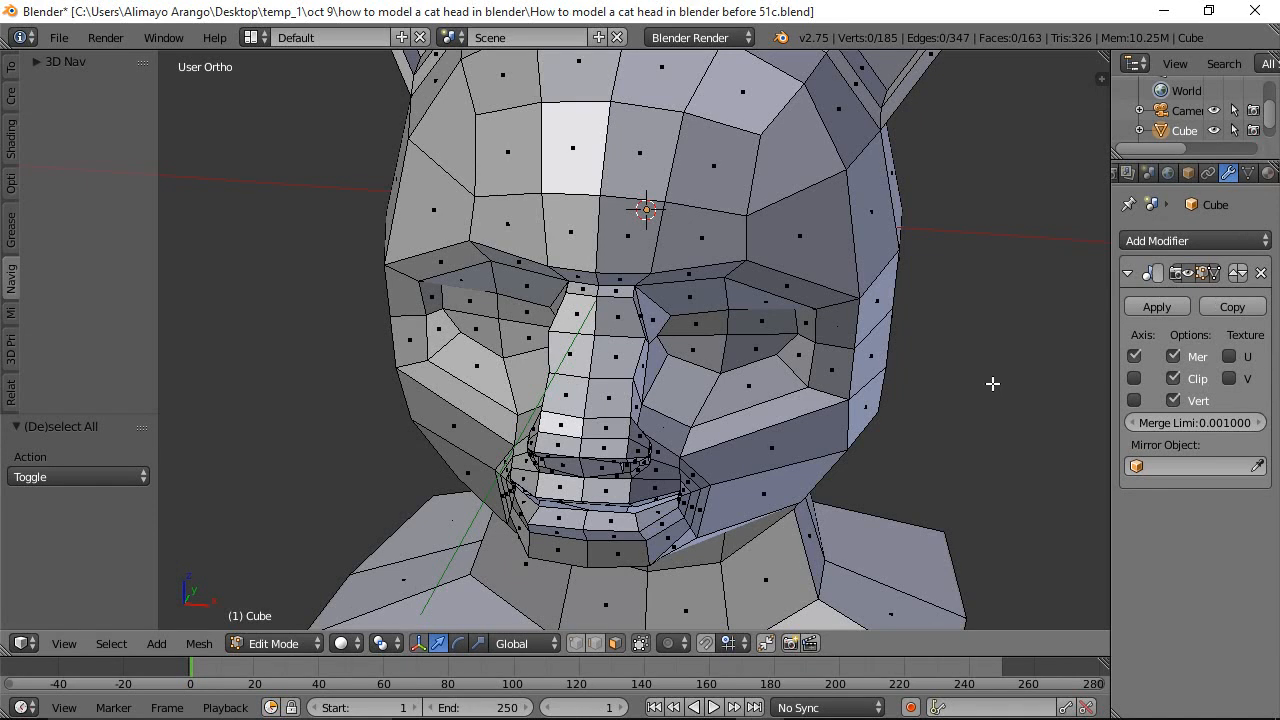
scroll(992, 383, "down", 2)
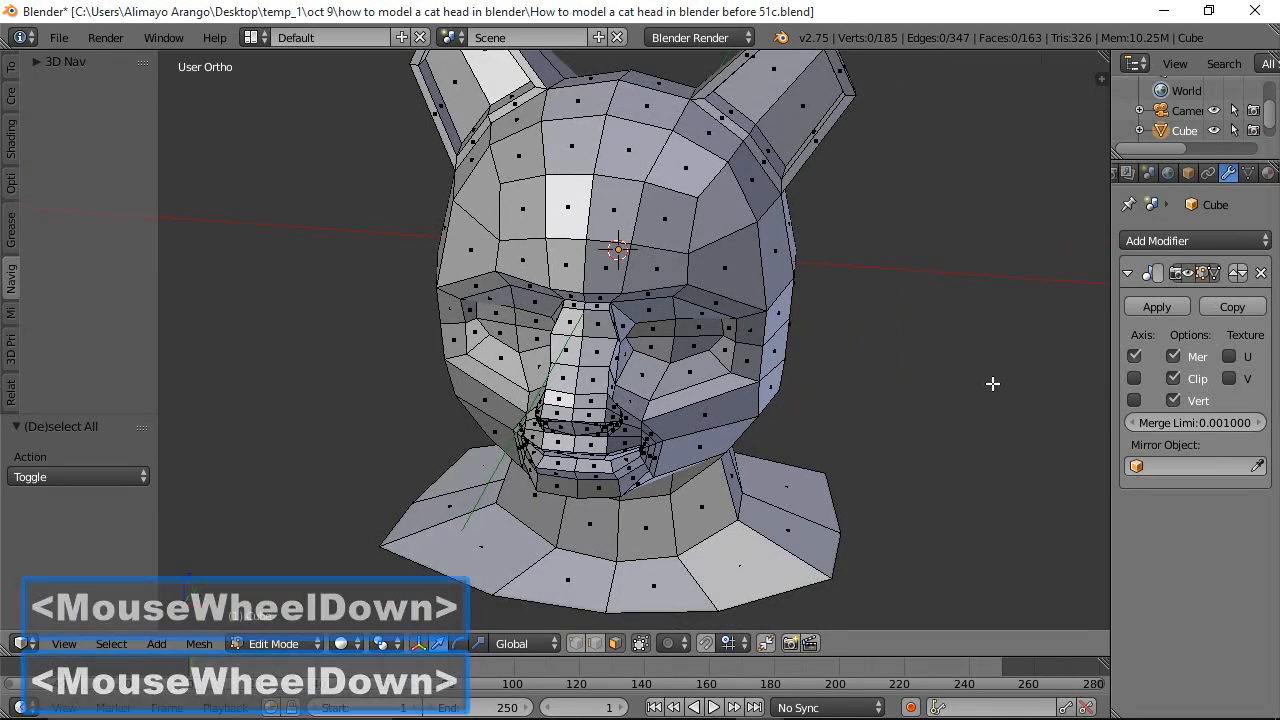
scroll(992, 383, "up", 2)
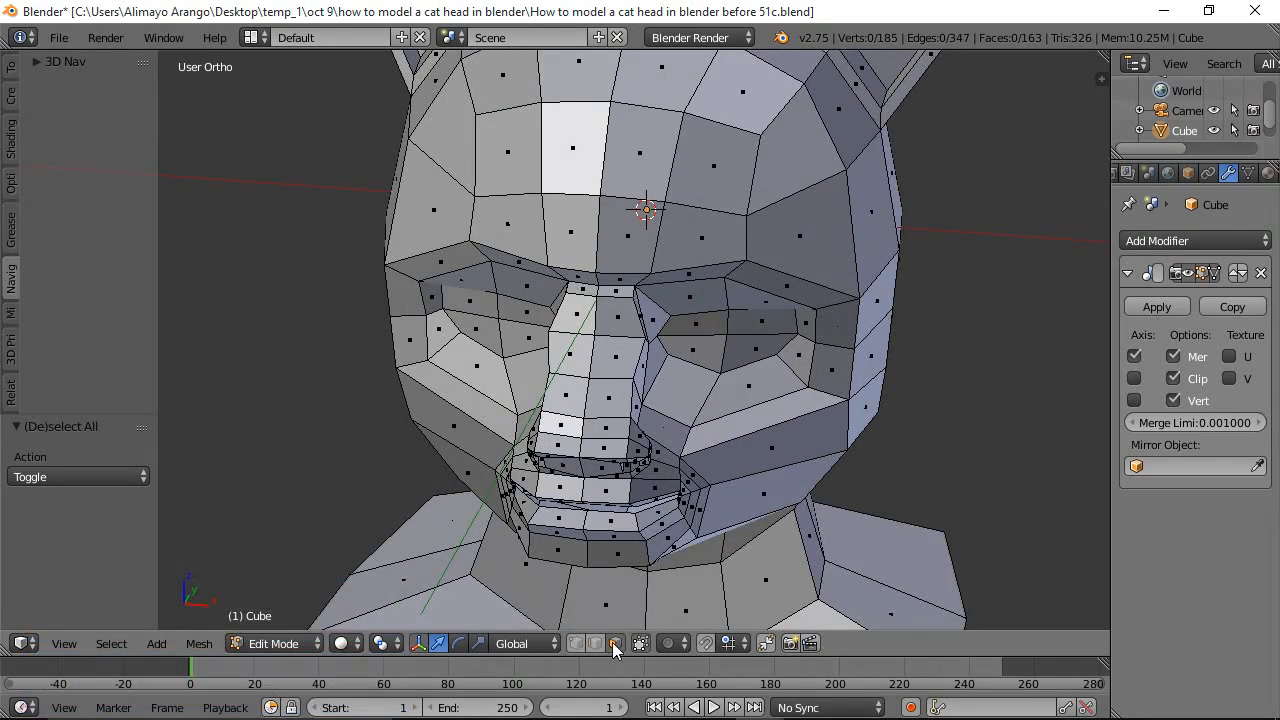
left_click(762, 329)
left_click(692, 326, "shift")
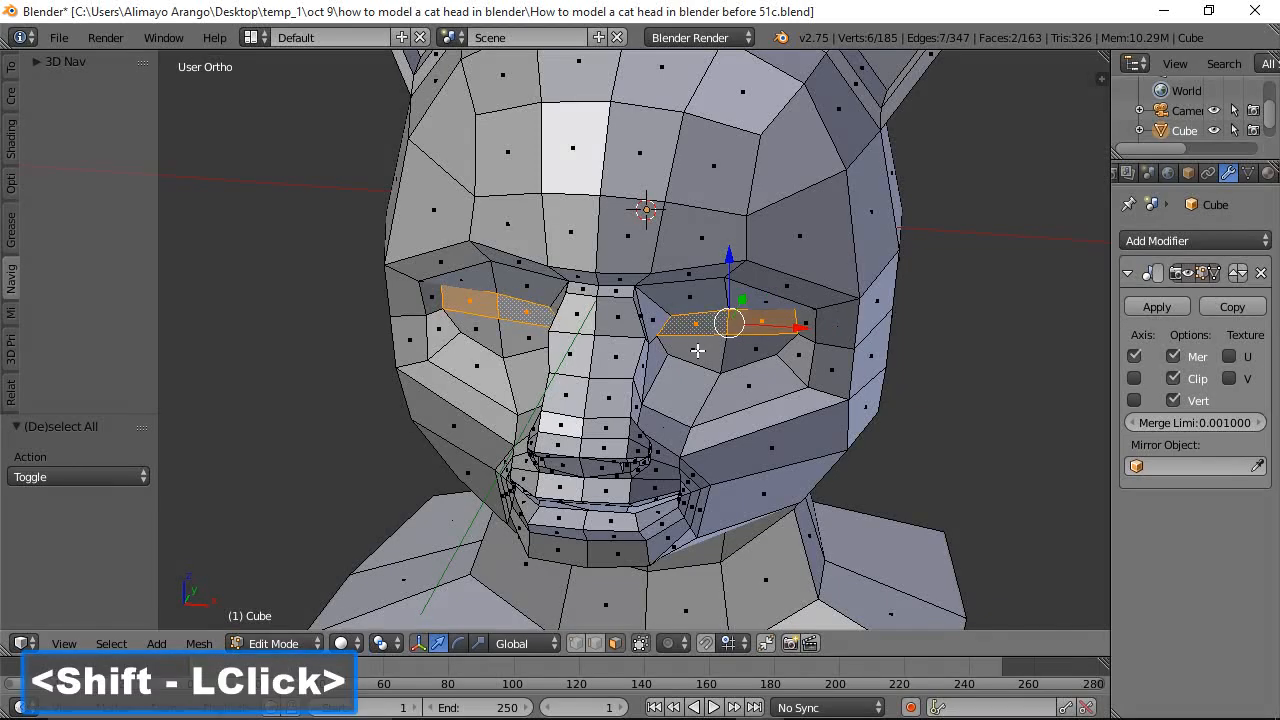
left_click(697, 351, "shift")
left_click(750, 354, "shift")
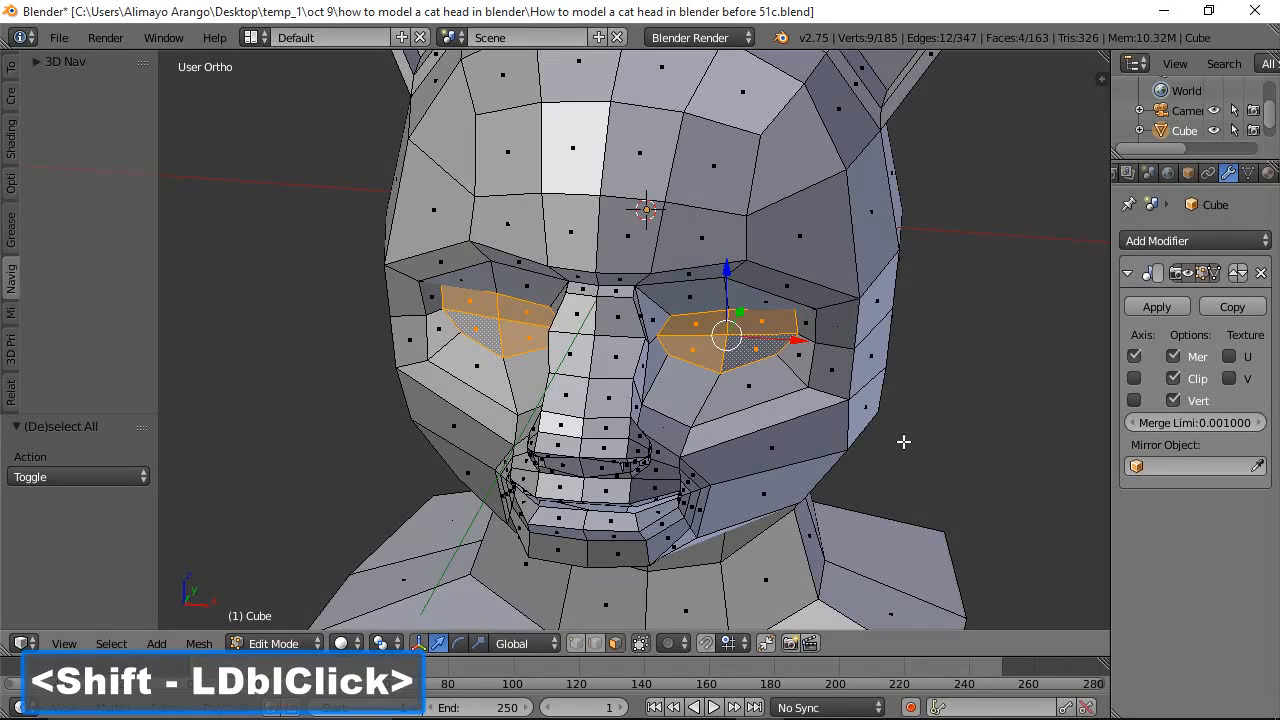
key("e")
left_click(1062, 424)
key("s")
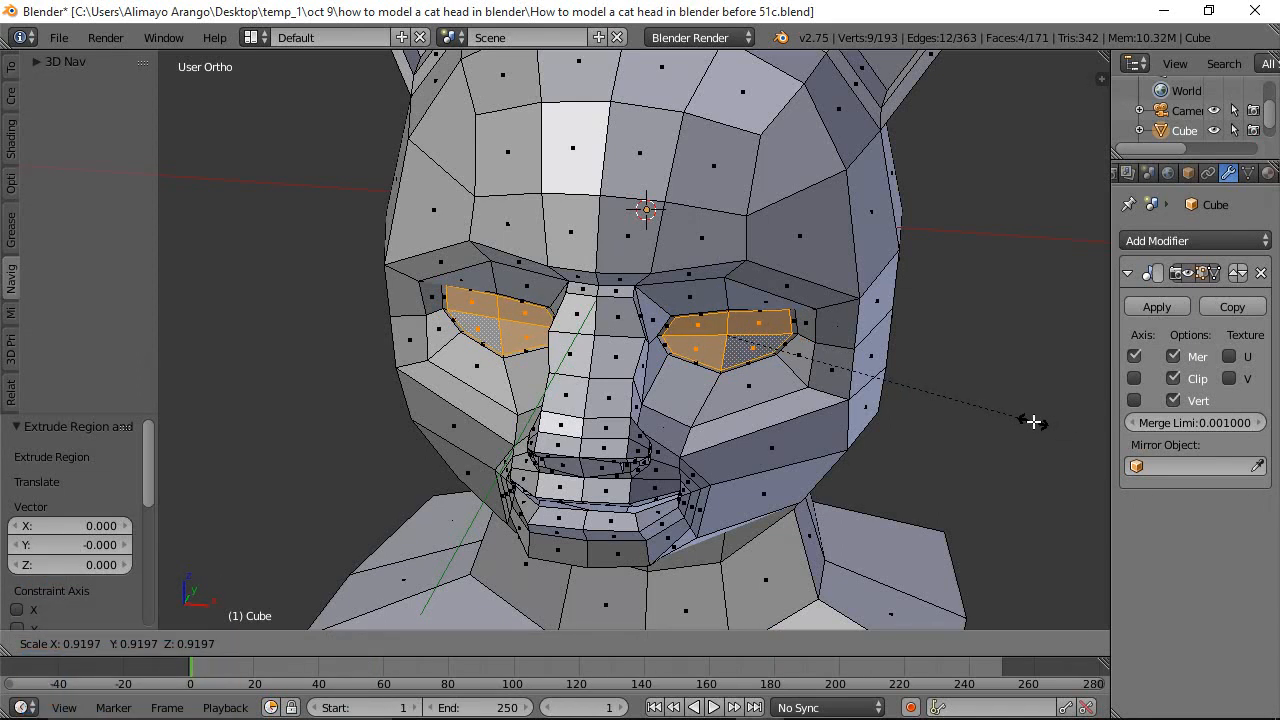
left_click(1033, 422)
Move the inner eye faces 0.046 along Y and save the file as "How to model a cat head in blender before 52c.blend"
middle_click_drag(986, 323, 916, 343)
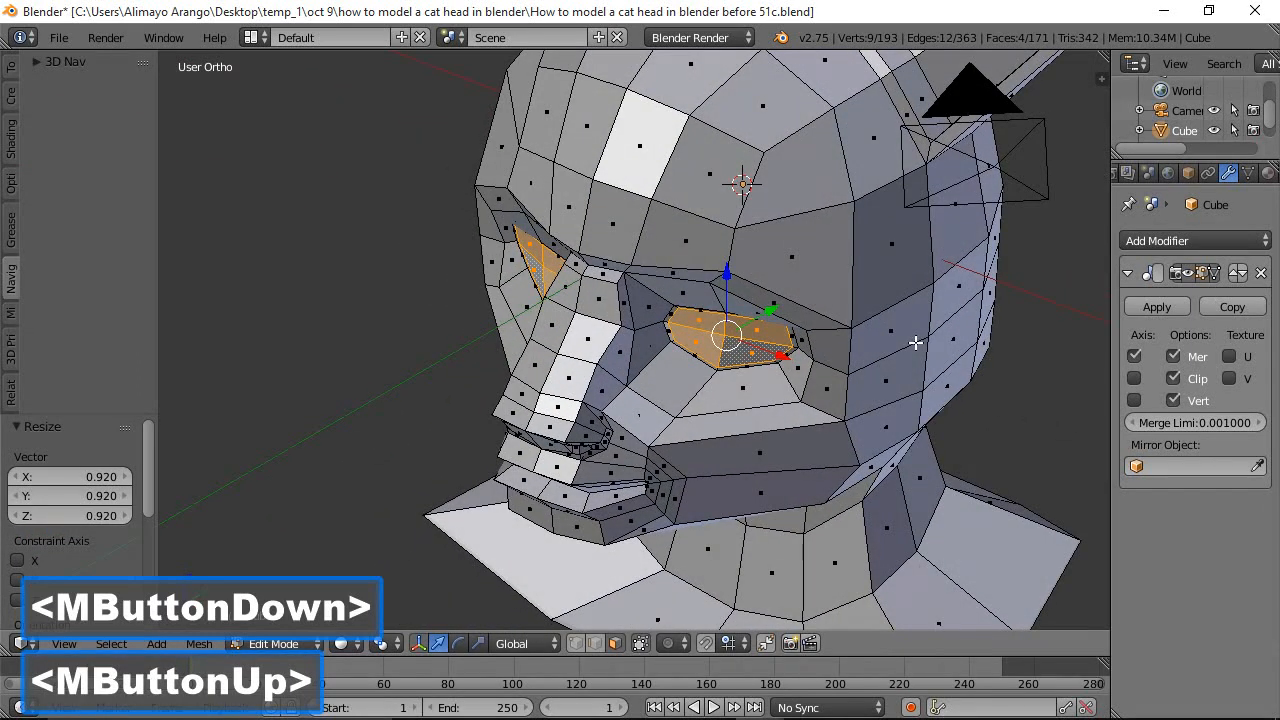
left_click_drag(776, 309, 776, 308)
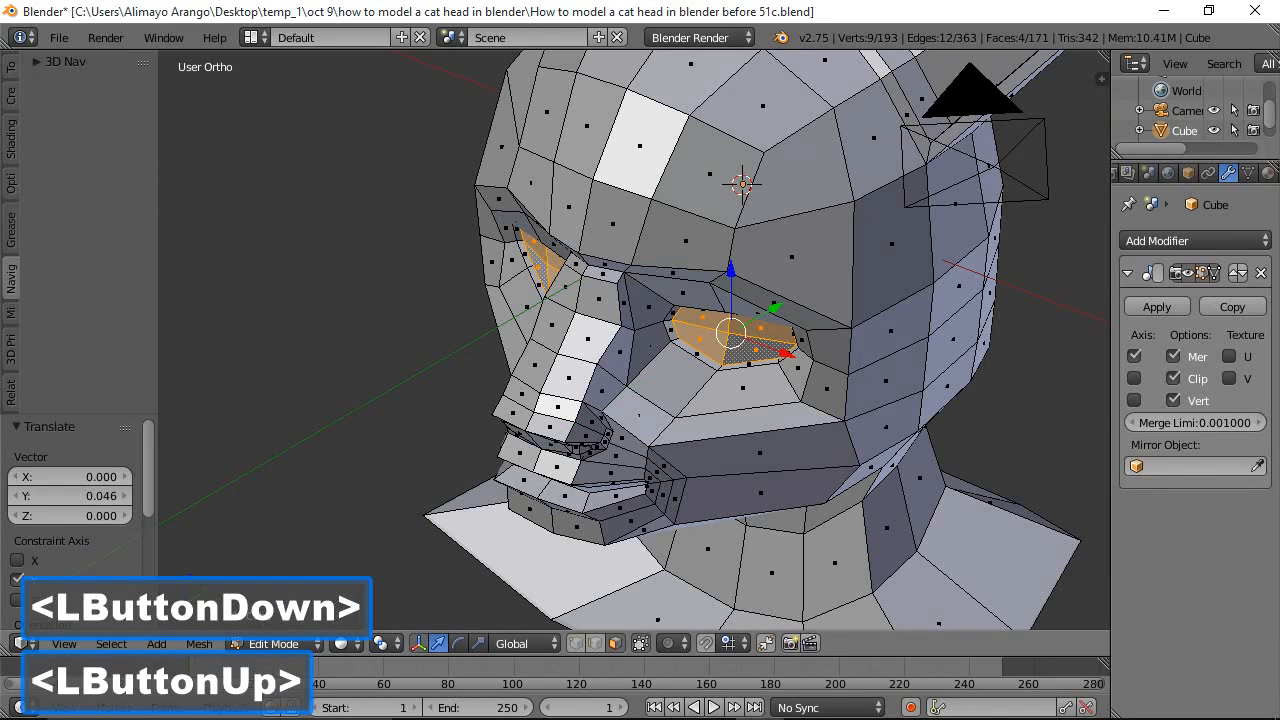
left_click(895, 15)
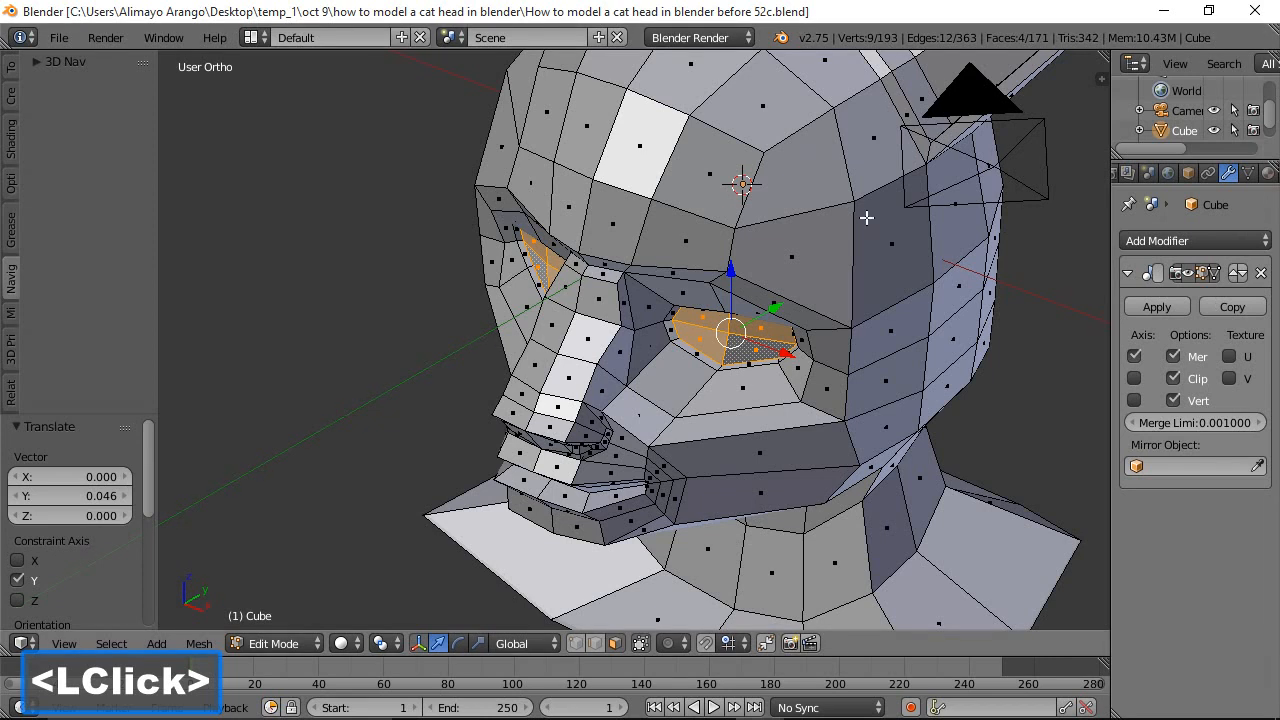
Select the whole mesh and add a Subdivision Surface modifier to the head
scroll(867, 218, "down", 2)
middle_click_drag(796, 350, 871, 303)
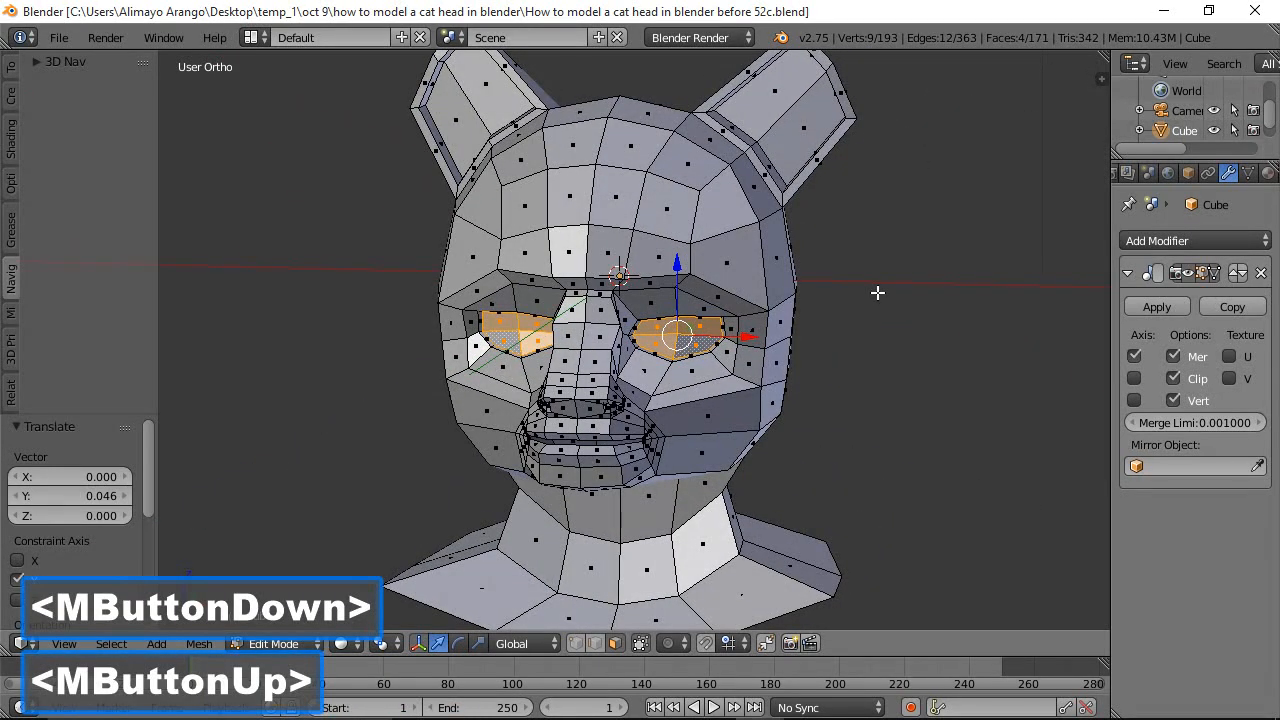
key("a")
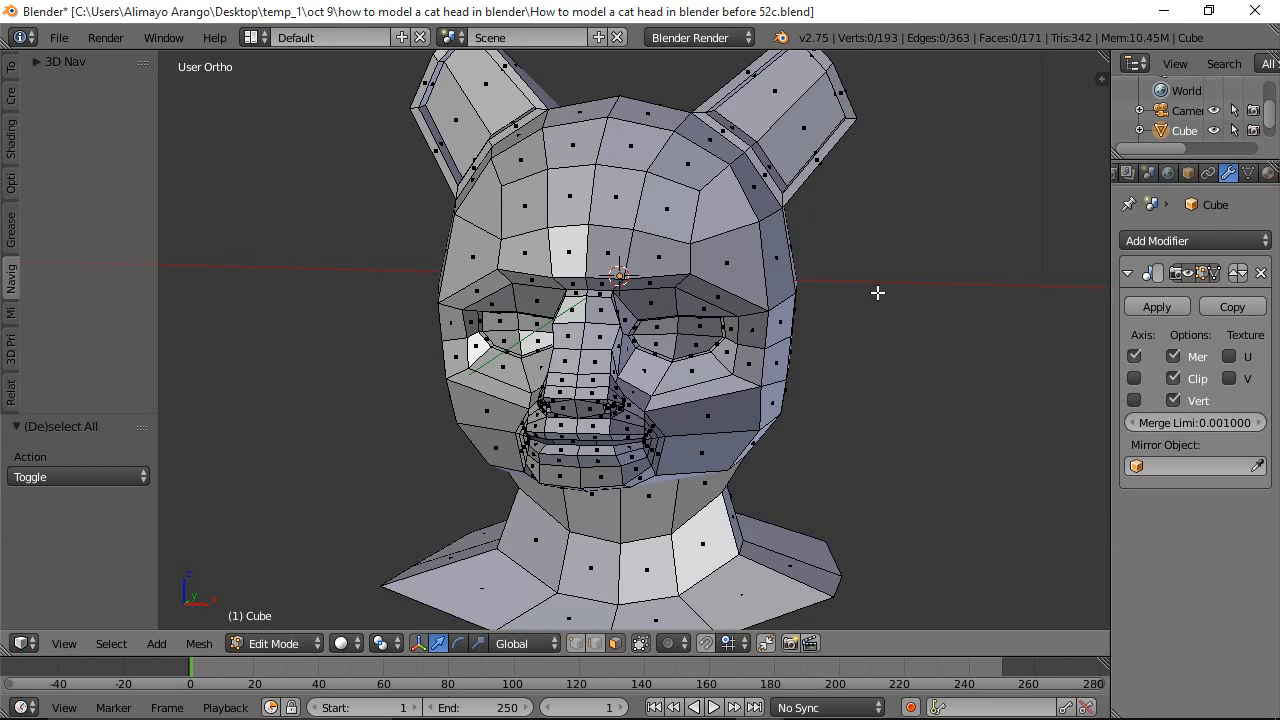
key("a")
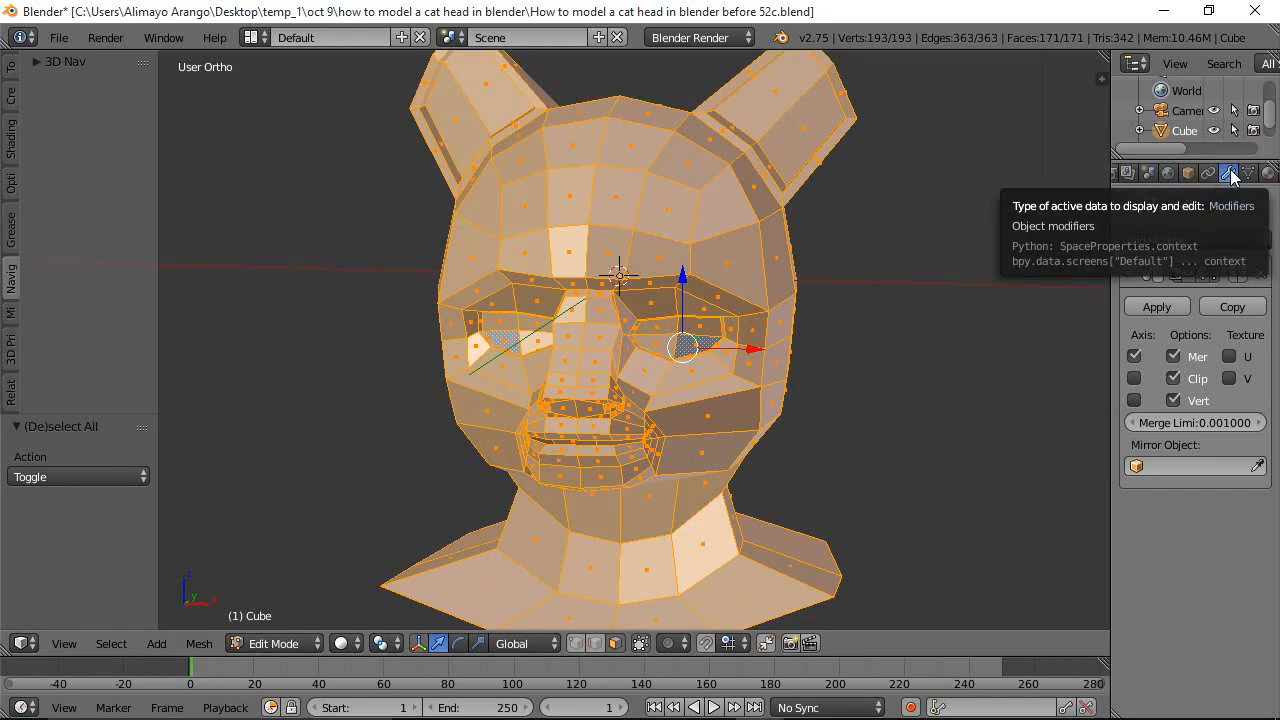
left_click(1195, 240)
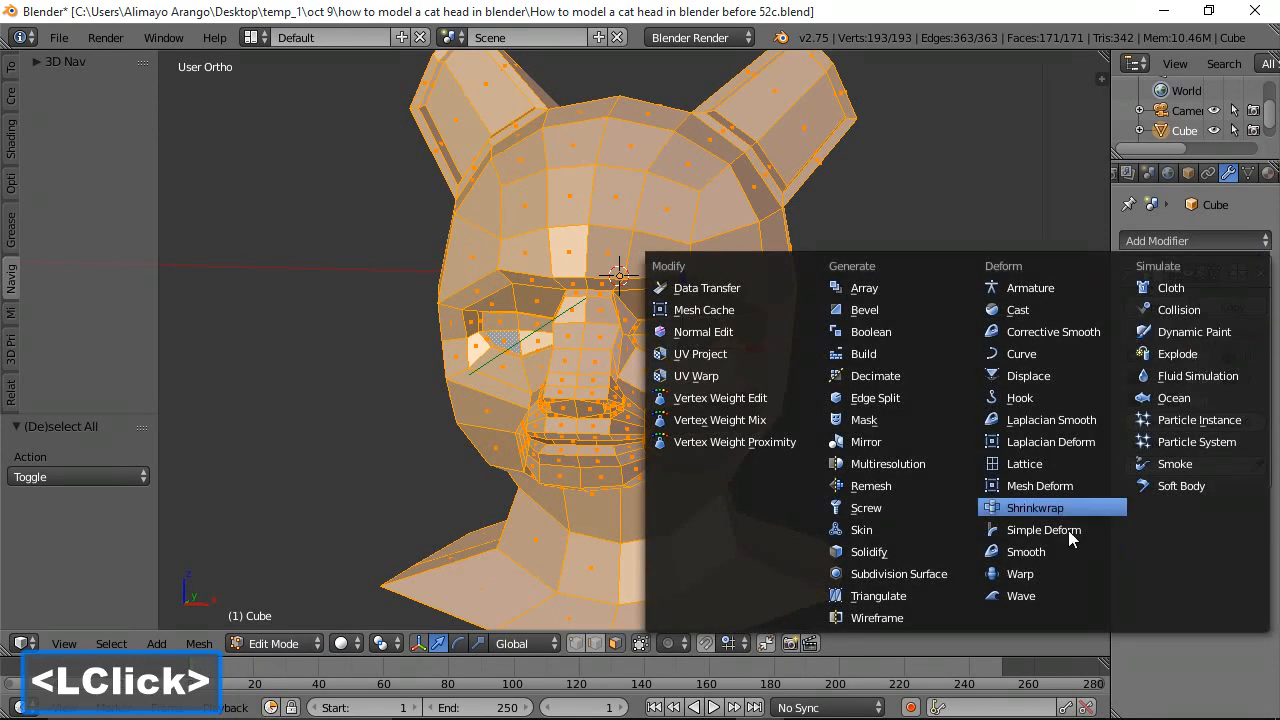
left_click(944, 578)
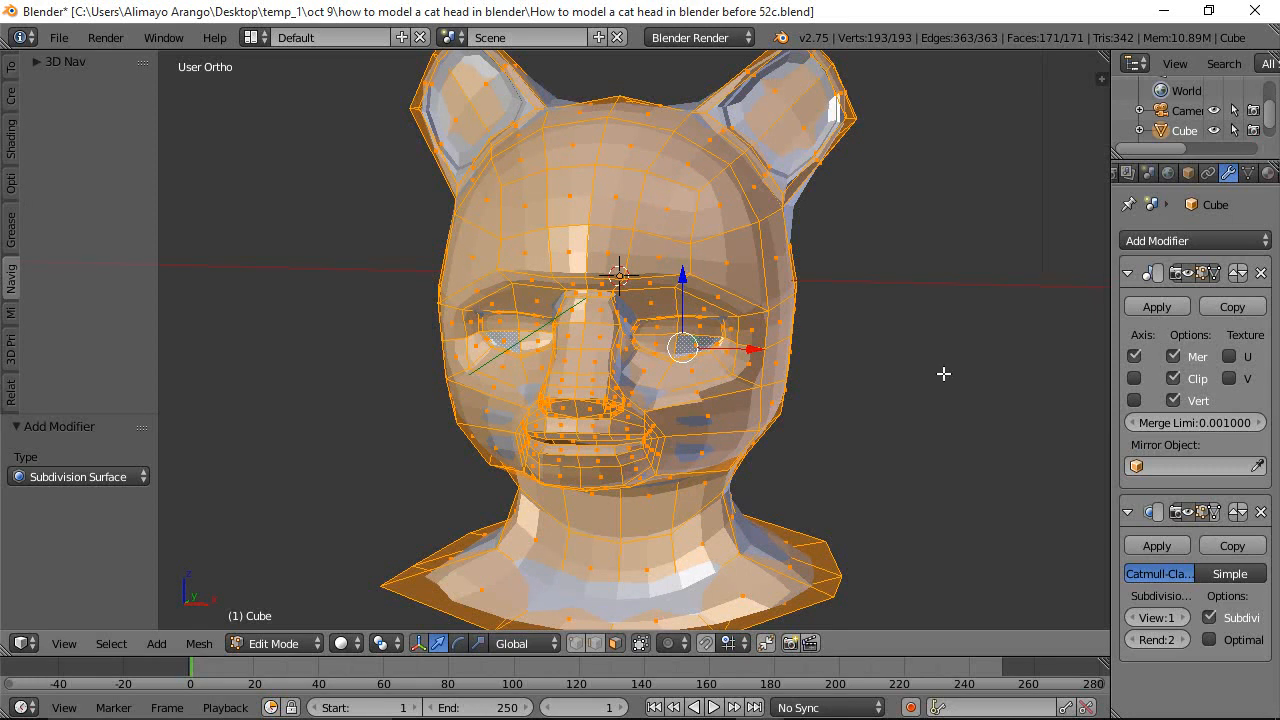
Apply smooth shading to the entire selected head mesh
key("z")
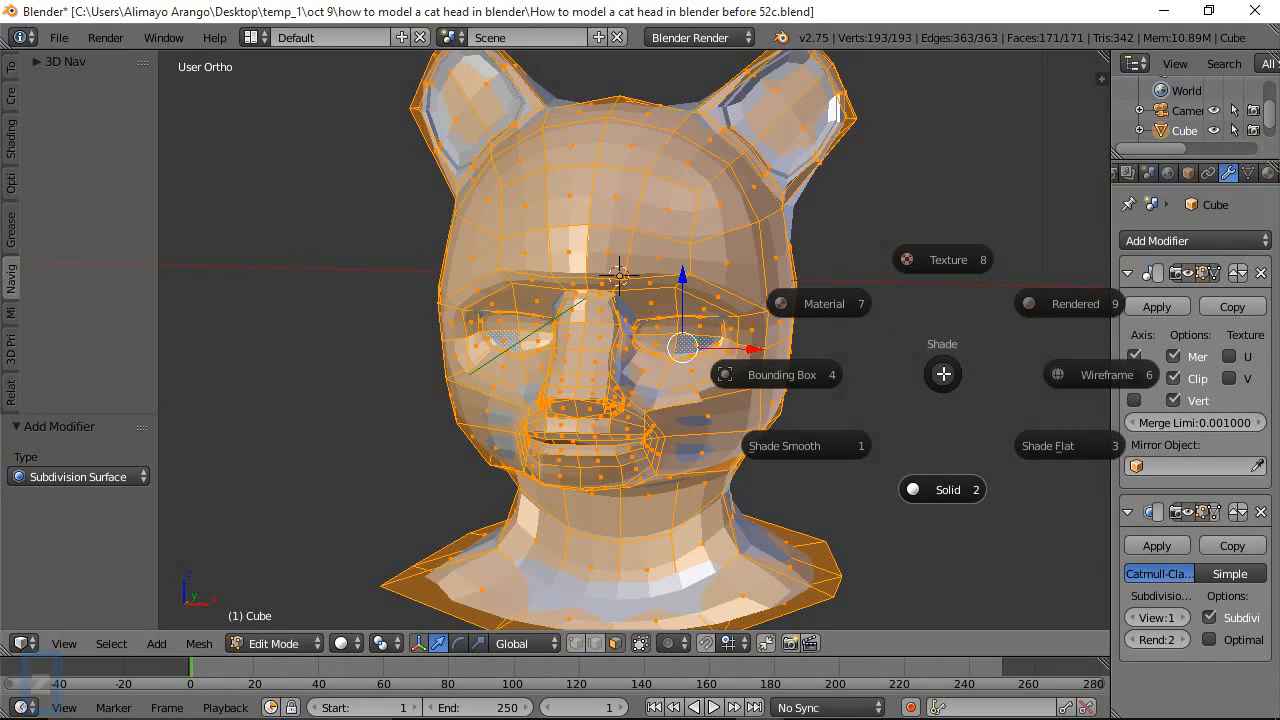
left_click(805, 449)
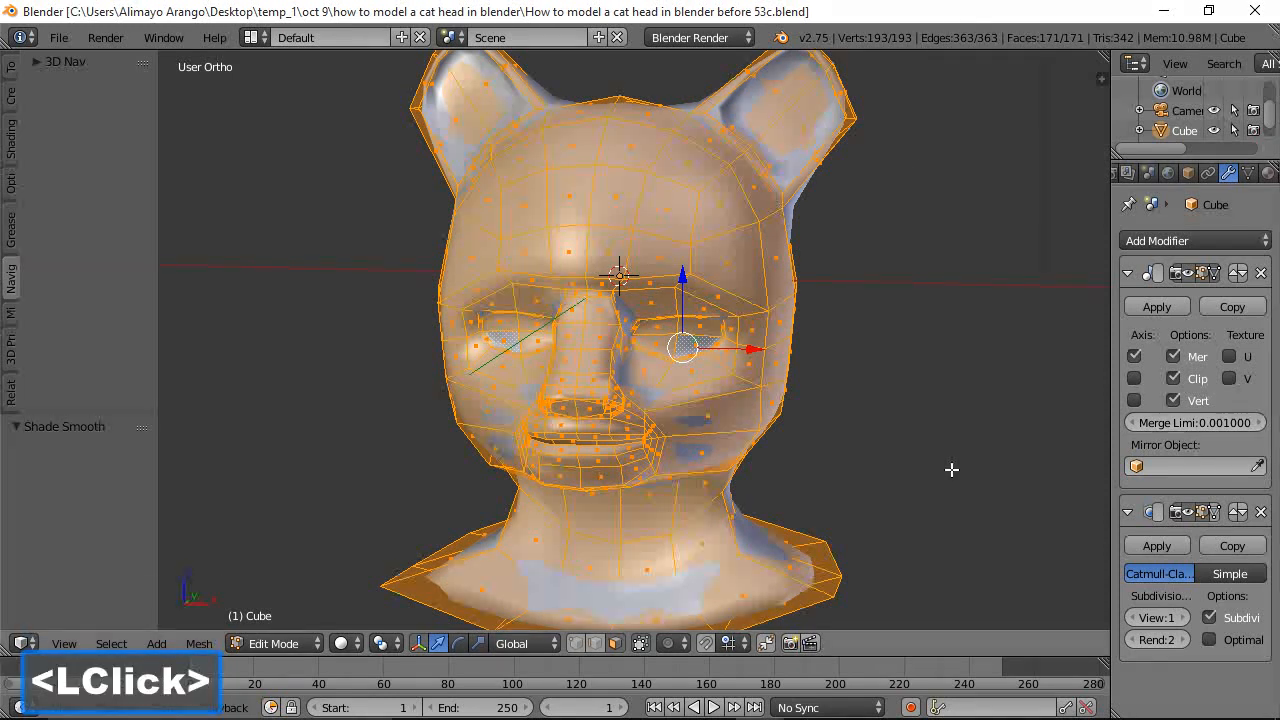
left_click(1214, 511)
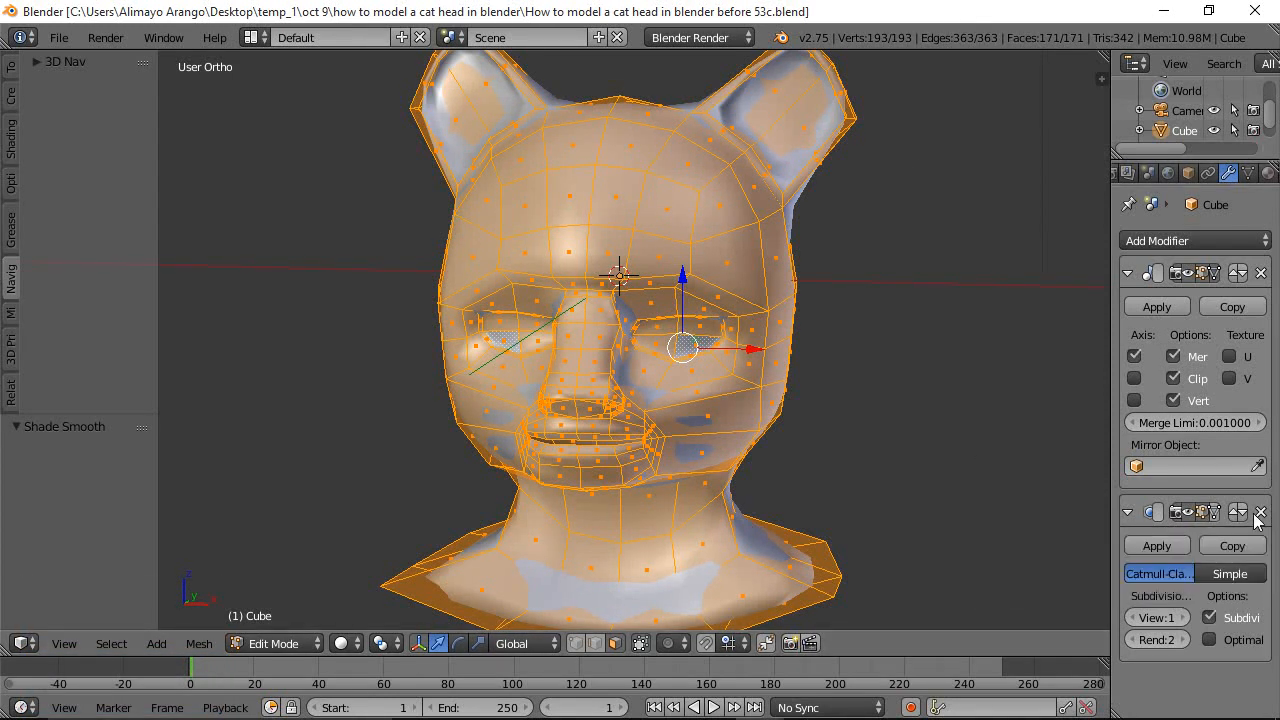
Apply the Subdivision Surface modifier to the editing cage and set its view subdivisions to 2
left_click(1213, 508)
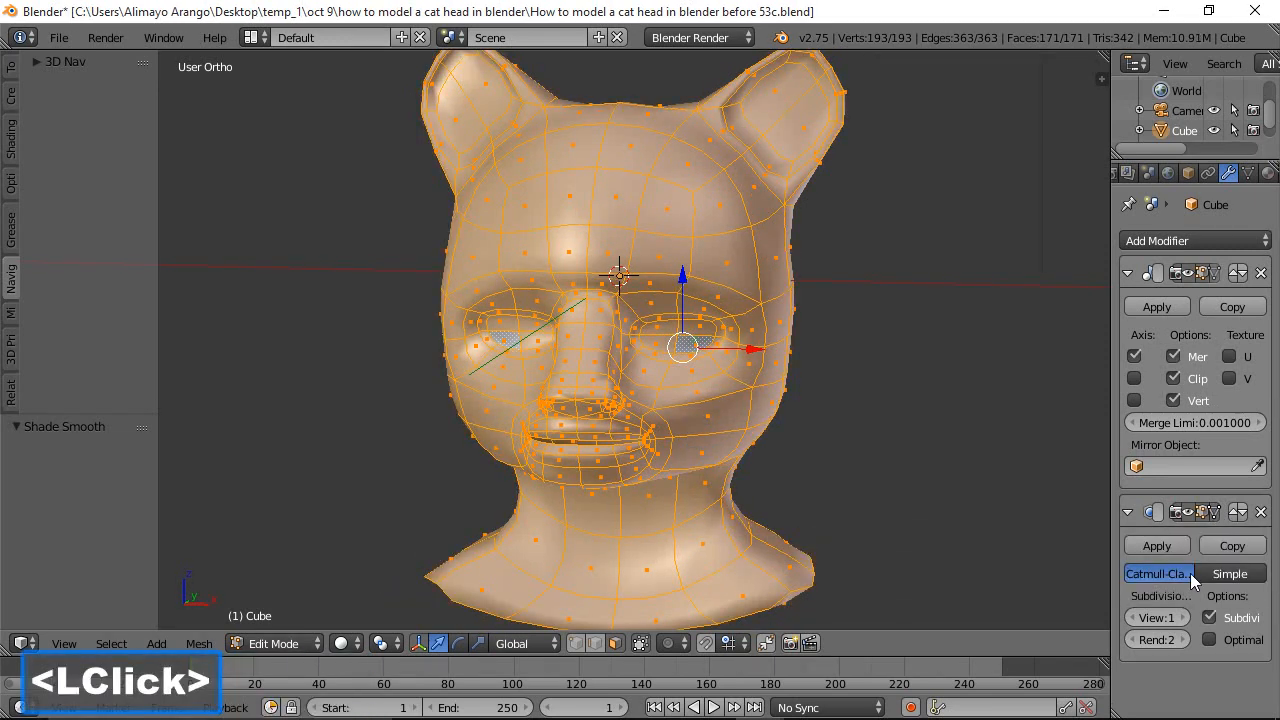
left_click(1185, 617)
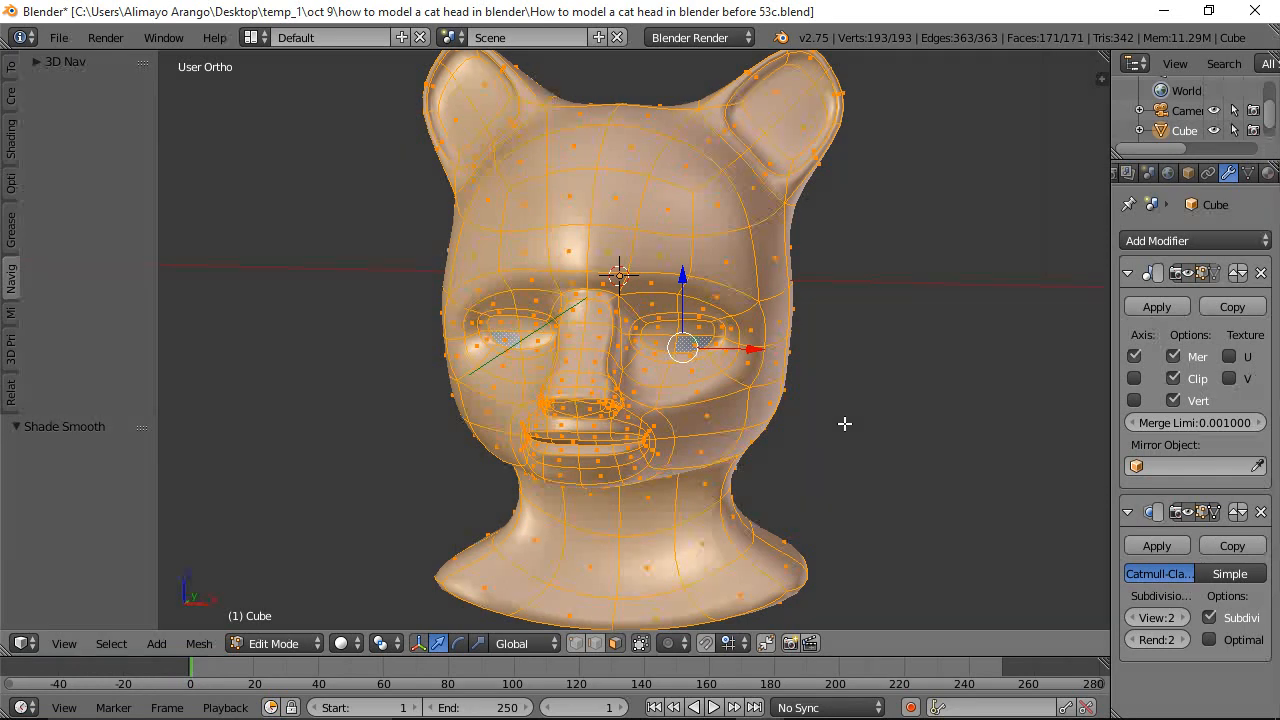
Switch the head to Sculpt Mode and save the file as "How to model a cat head in blender before 54c.blend"
left_click(304, 645)
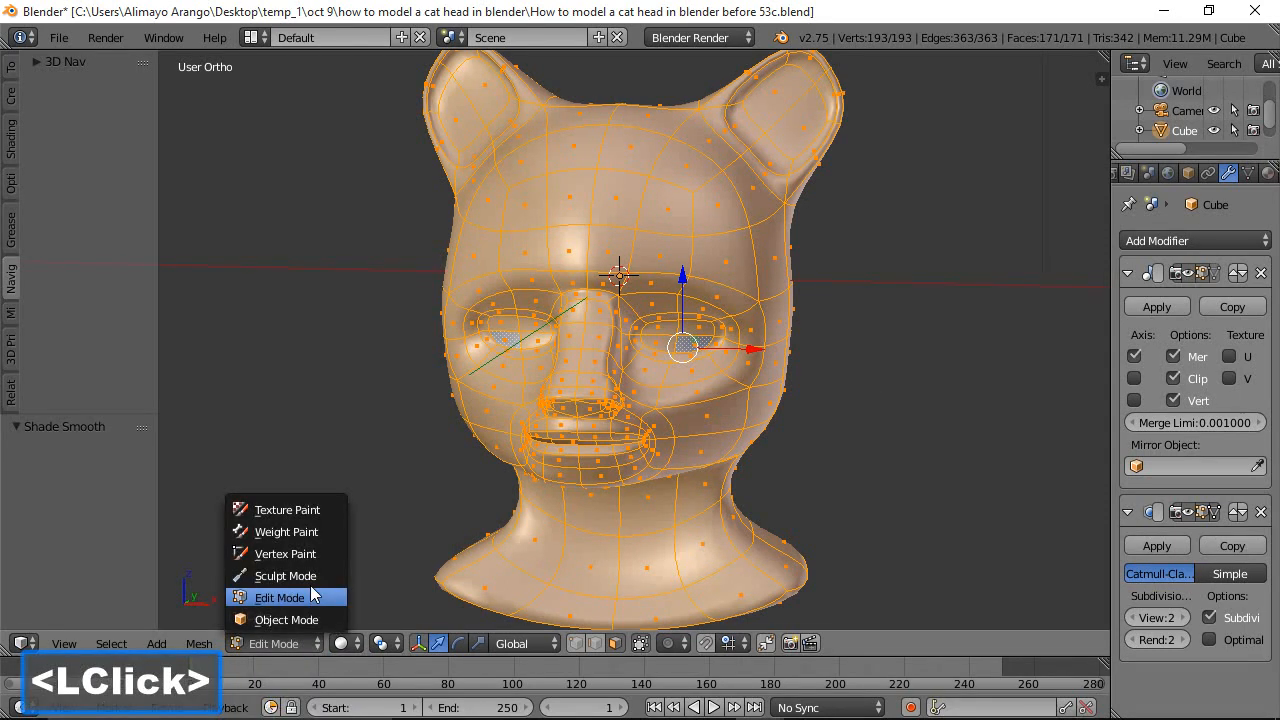
left_click(311, 579)
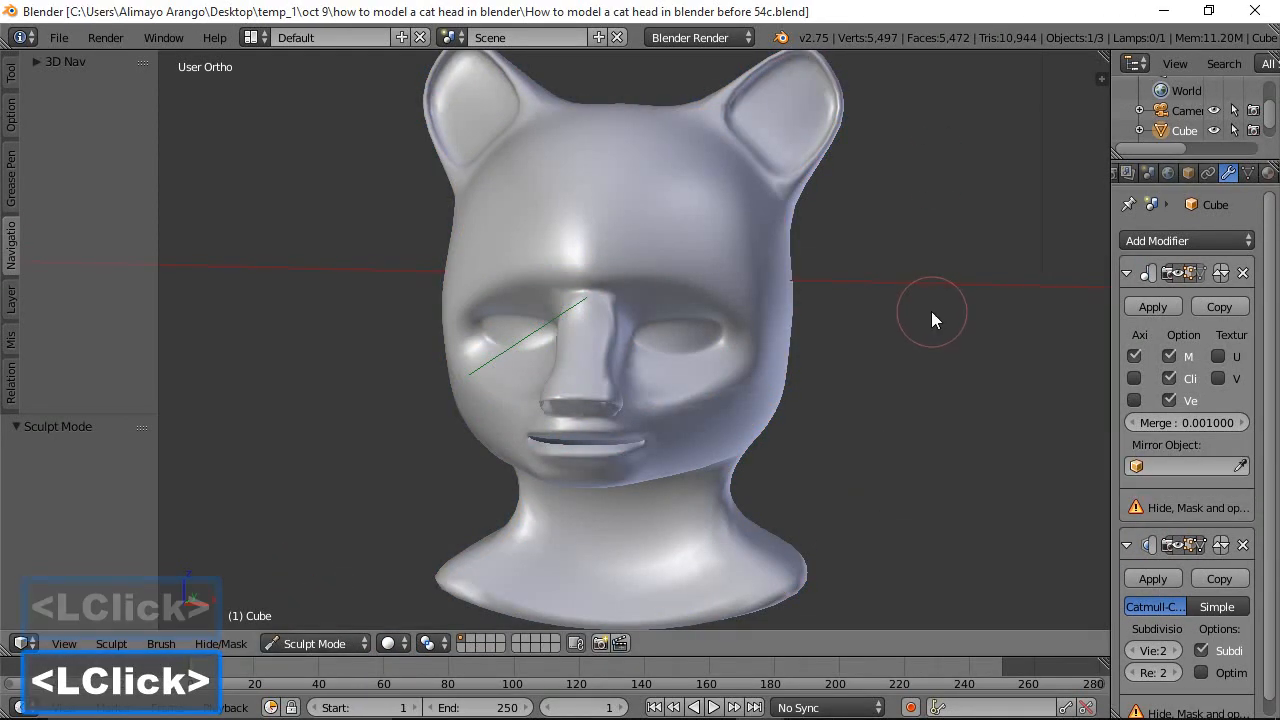
left_click(931, 312)
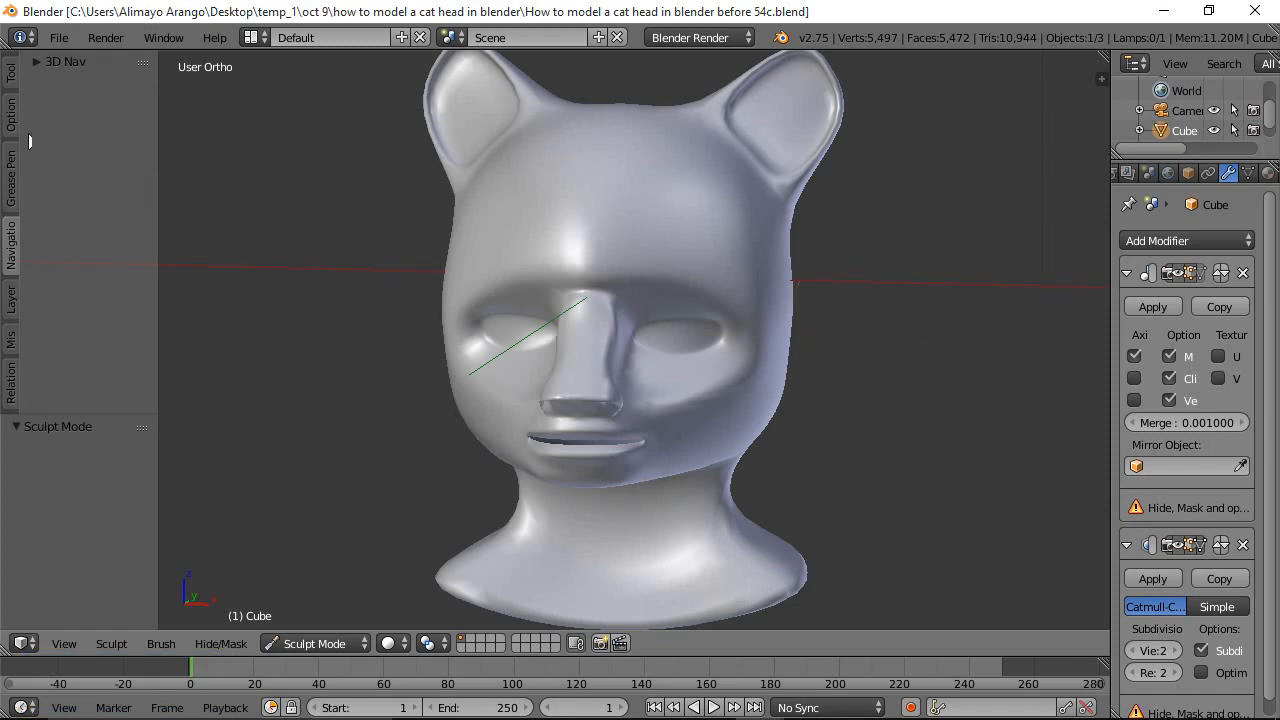
Choose the Inflate/Deflate sculpt brush and save the file as "How to model a cat head in blender before 55c.blend"
left_click(12, 82)
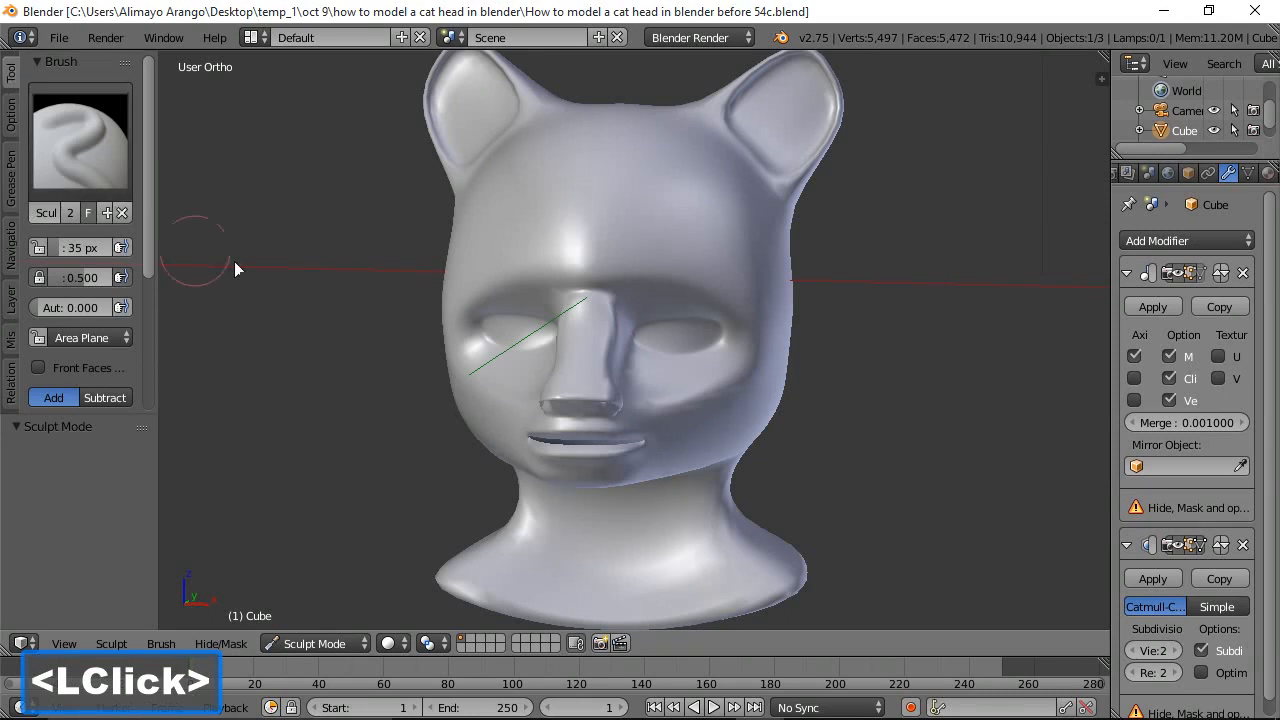
left_click(99, 146)
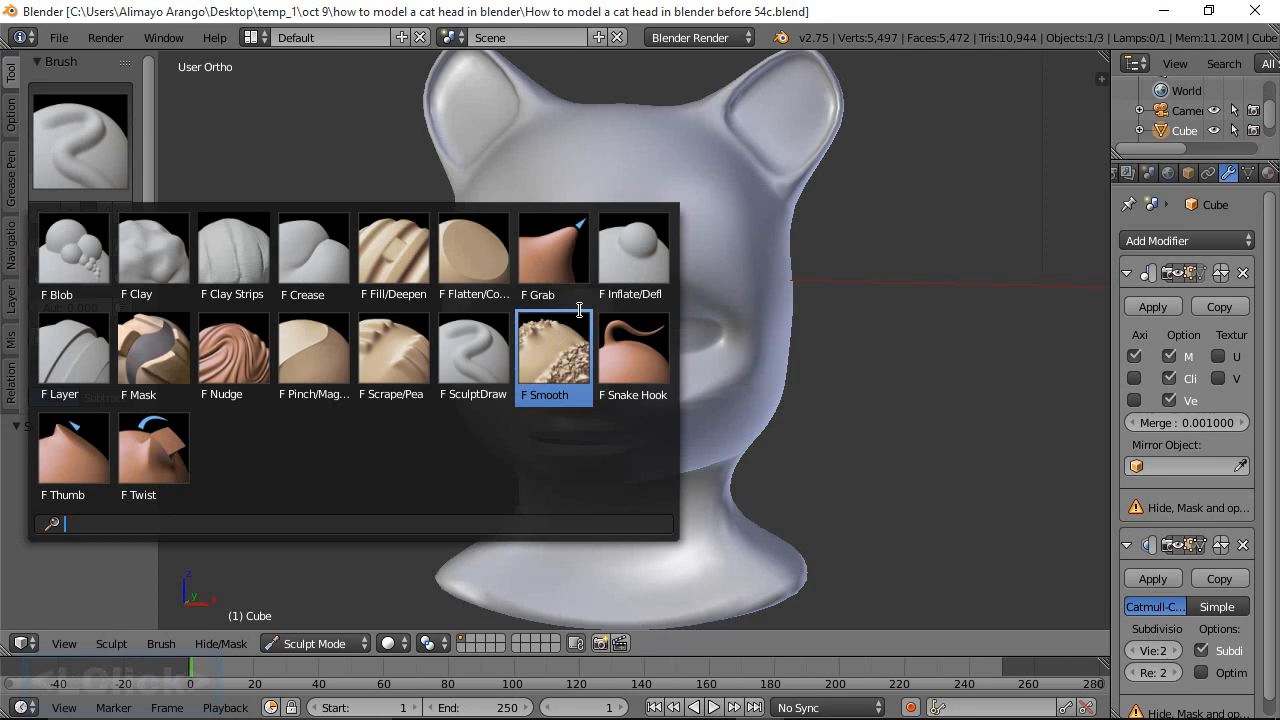
left_click(642, 260)
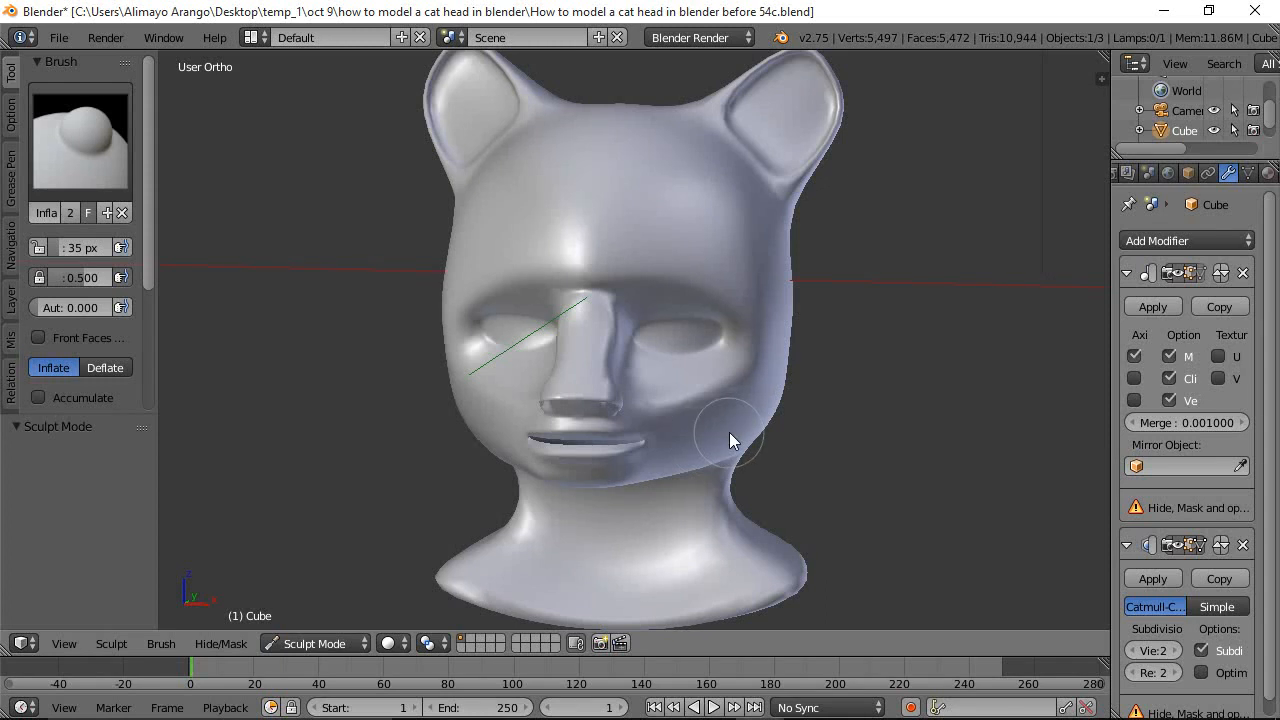
scroll(729, 432, "up", 3)
middle_click_drag(790, 507, 768, 372, "shift")
left_click(858, 14)
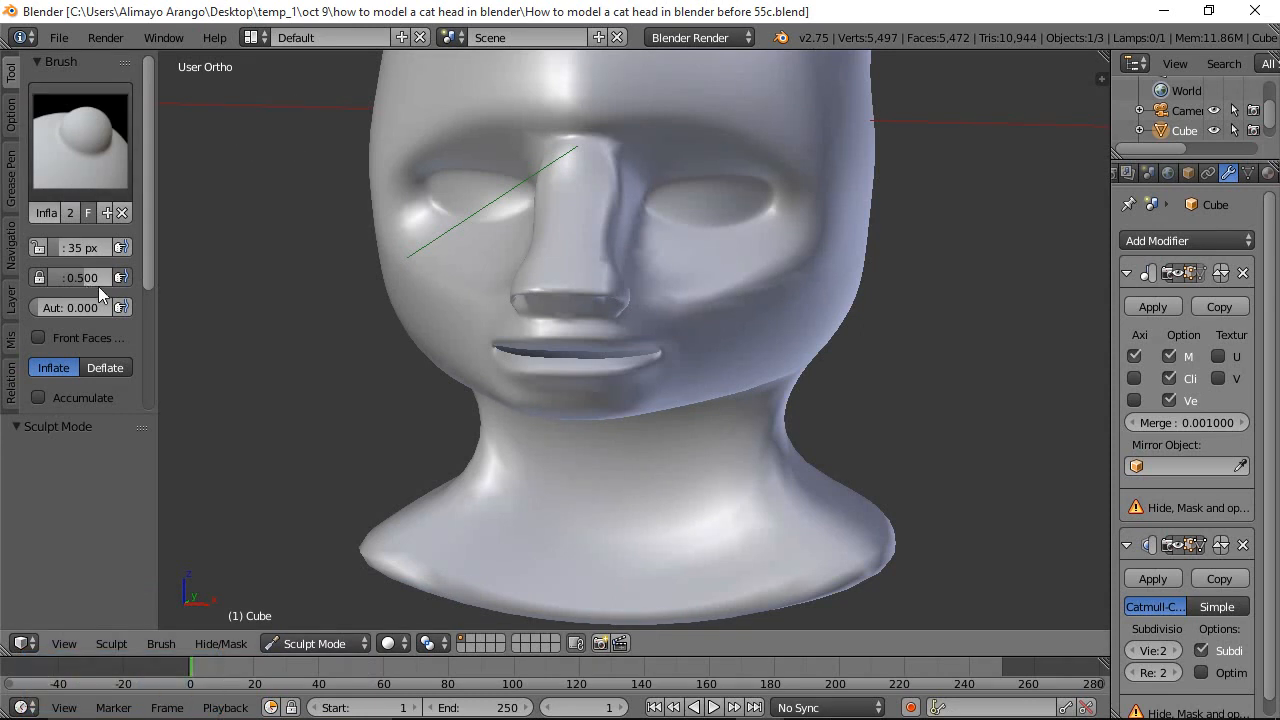
Inflate the surface between the nostril and the mouth corner with short 35 px brush strokes
left_click_drag(653, 326, 650, 324)
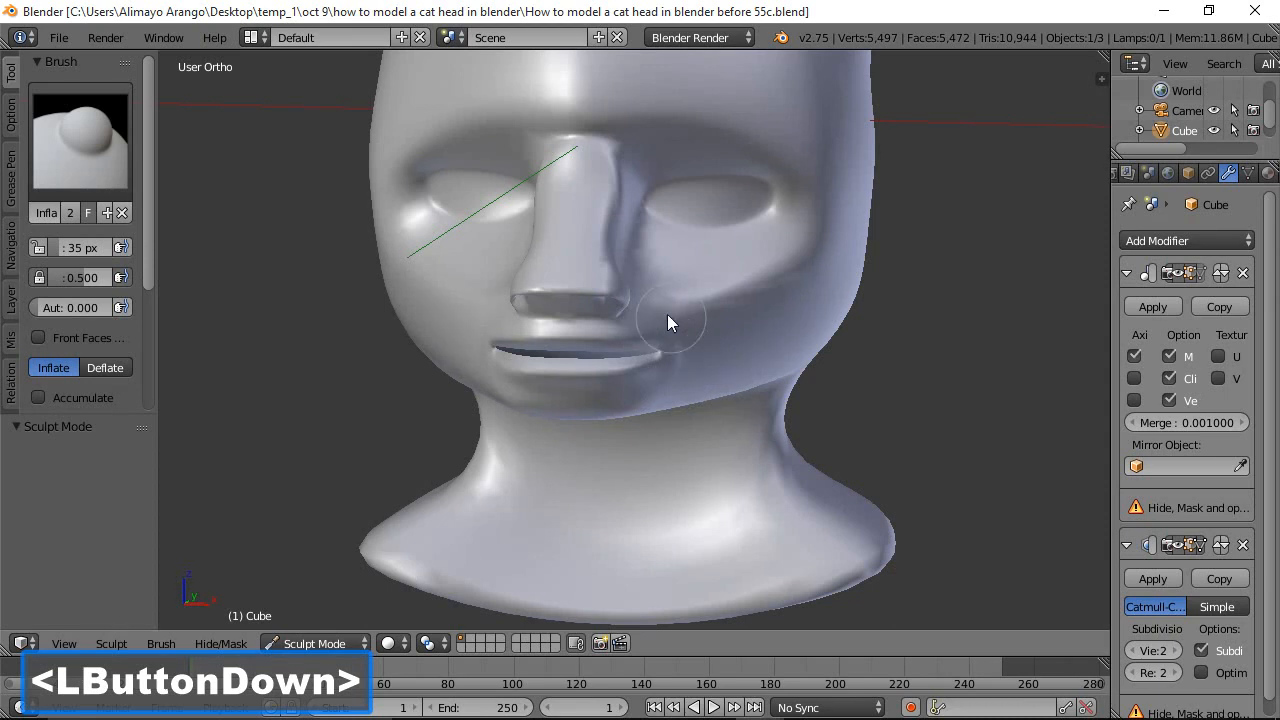
left_click_drag(684, 337, 719, 355)
scroll(722, 355, "up", 2)
mouse_move(676, 313)
left_mouse_down()
mouse_move(708, 309)
mouse_move(734, 349)
left_mouse_up()
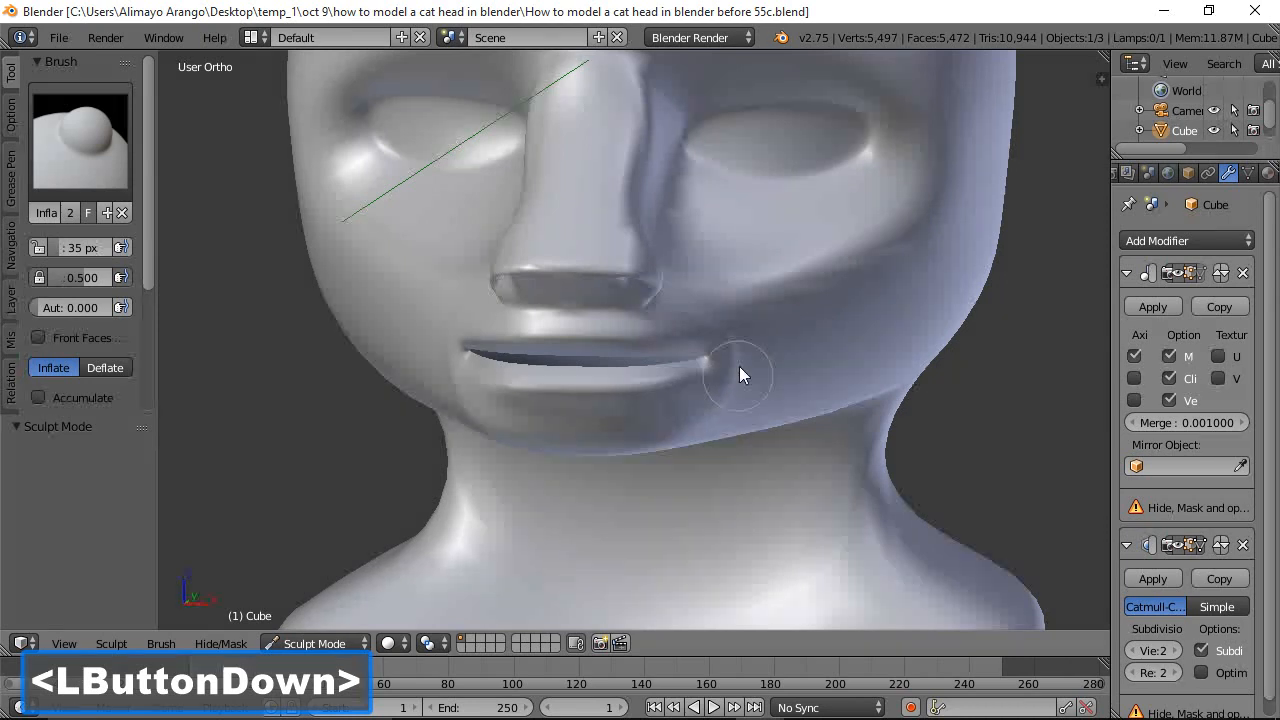
mouse_move(686, 318)
left_mouse_down()
mouse_move(703, 310)
mouse_move(702, 332)
left_mouse_up()
scroll(739, 383, "down", 2)
Enlarge the Inflate brush to 63 px and puff out the areas above and below the mouth corner
middle_click_drag(740, 378, 651, 357)
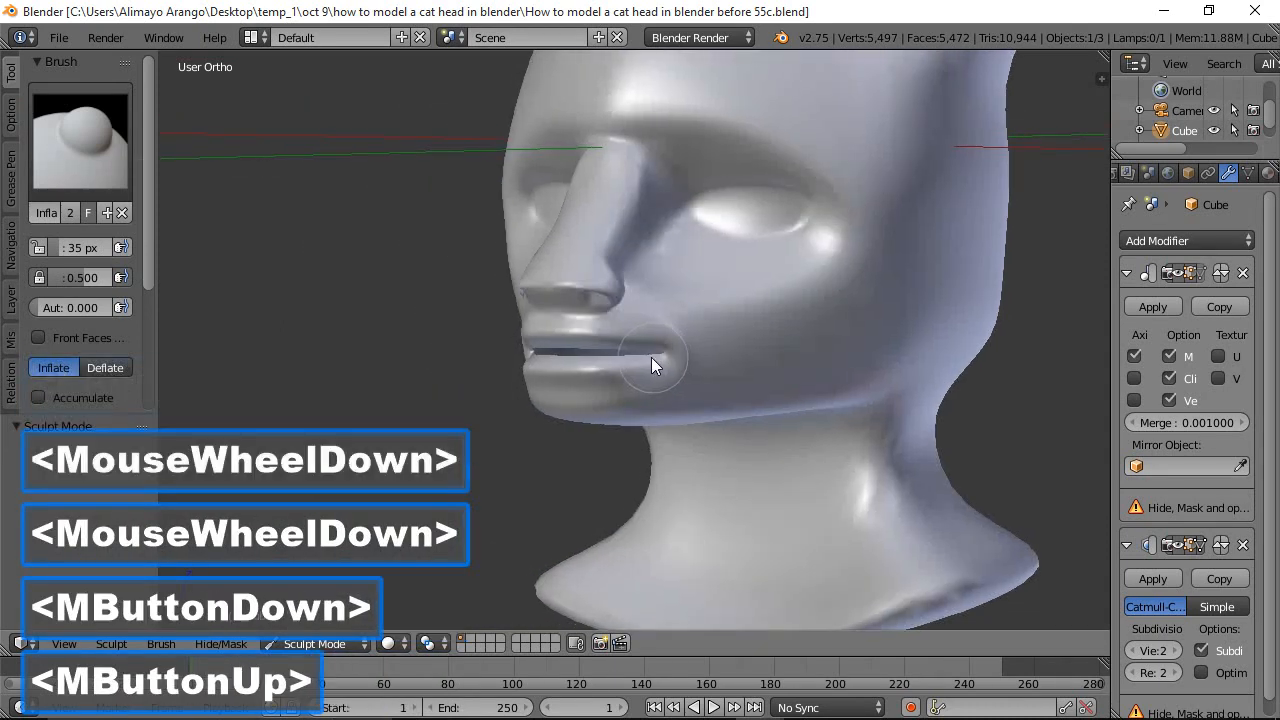
key("f")
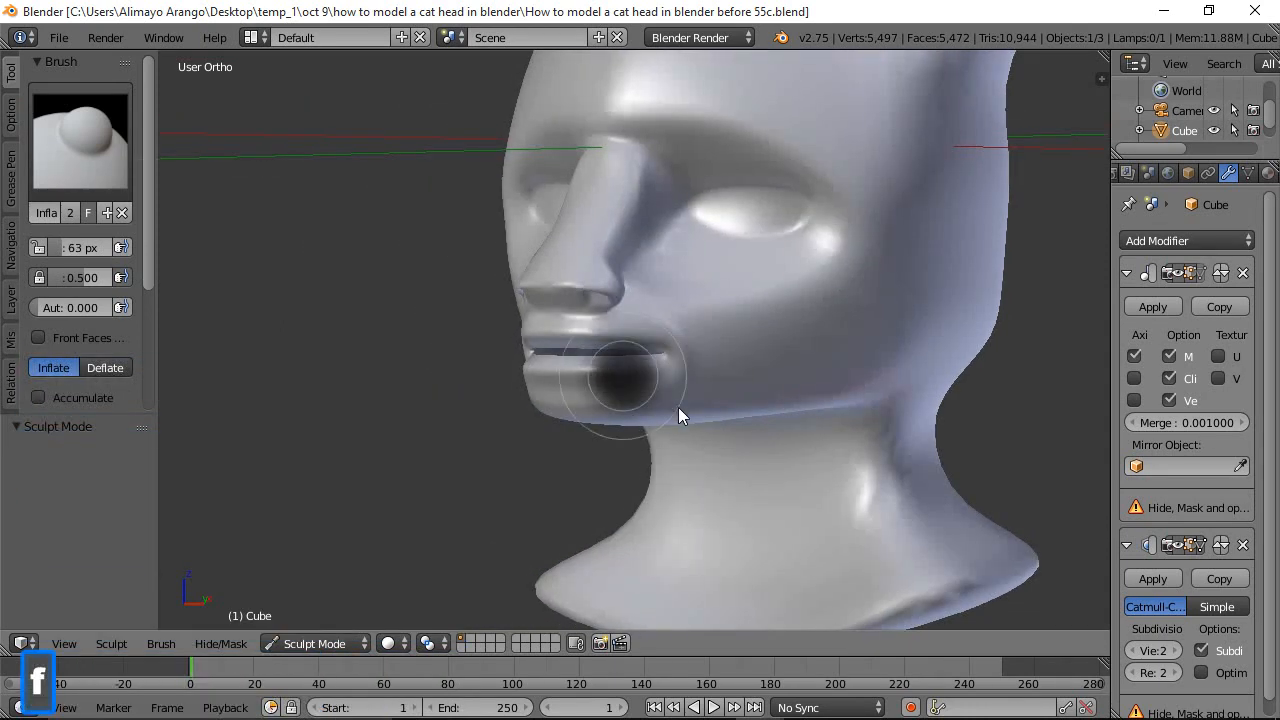
left_click(678, 407)
scroll(680, 406, "up", 3)
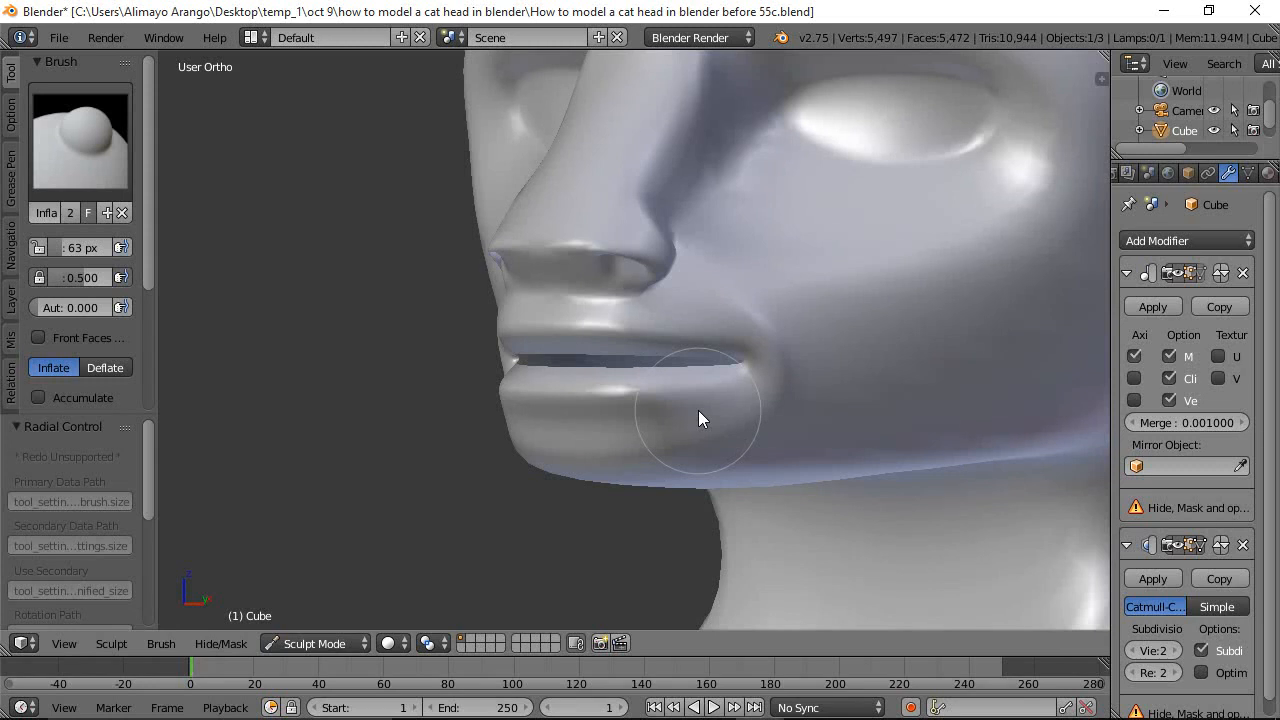
mouse_move(714, 420)
left_mouse_down()
mouse_move(652, 431)
mouse_move(690, 425)
left_mouse_up()
mouse_move(701, 296)
left_mouse_down()
mouse_move(752, 317)
mouse_move(716, 291)
left_mouse_up()
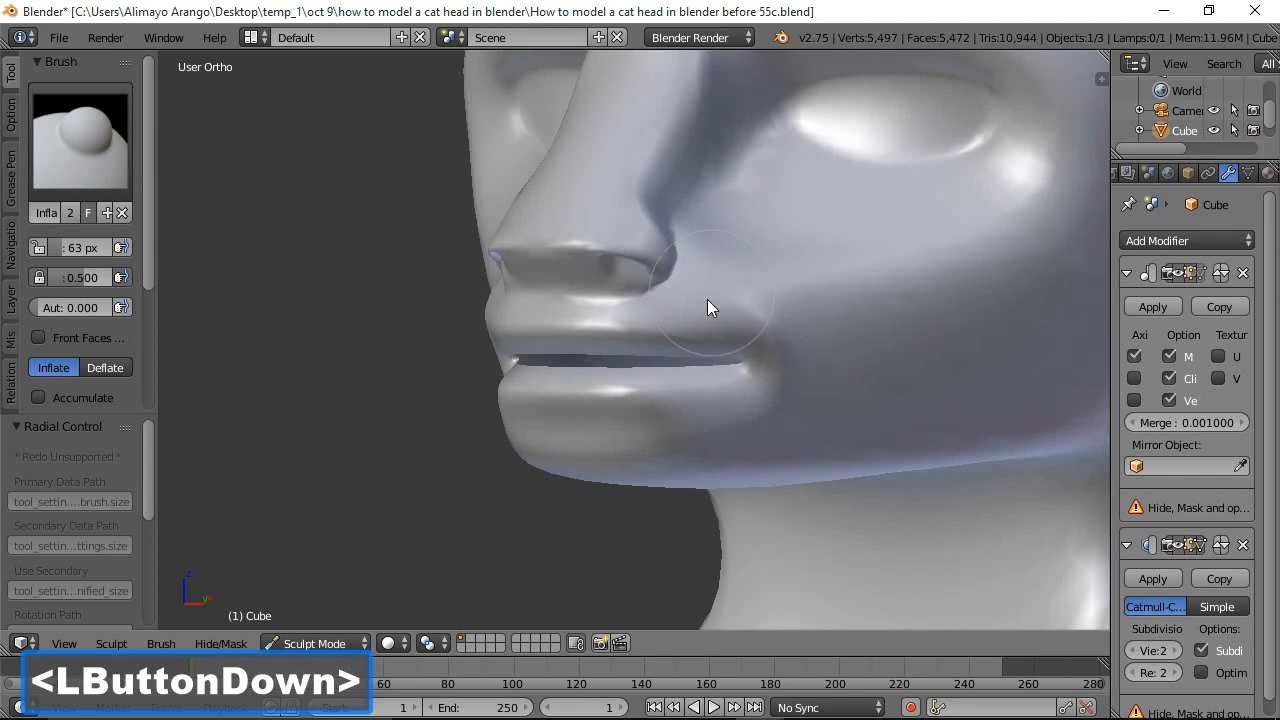
mouse_move(719, 303)
left_mouse_down()
mouse_move(772, 353)
mouse_move(778, 383)
mouse_move(741, 429)
mouse_move(750, 410)
mouse_move(718, 314)
left_mouse_up()
Inflate the muzzle above and below the lips from the front and save the file as "How to model a cat head in blender before 56c.blend"
middle_click_drag(390, 302, 480, 310)
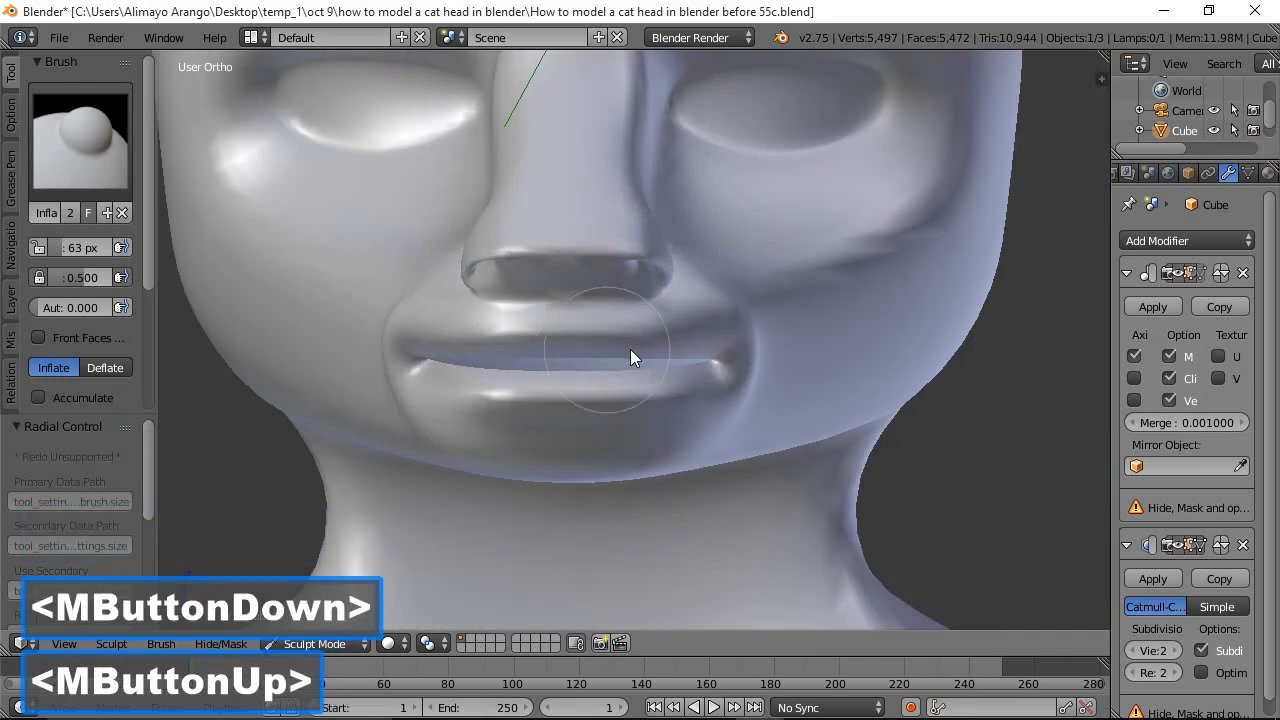
mouse_move(707, 305)
left_mouse_down()
mouse_move(697, 308)
mouse_move(716, 332)
left_mouse_up()
mouse_move(688, 430)
left_mouse_down()
mouse_move(614, 447)
mouse_move(699, 415)
left_mouse_up()
left_click_drag(697, 312, 709, 308)
mouse_move(721, 394)
left_mouse_down()
mouse_move(740, 399)
mouse_move(700, 420)
left_mouse_up()
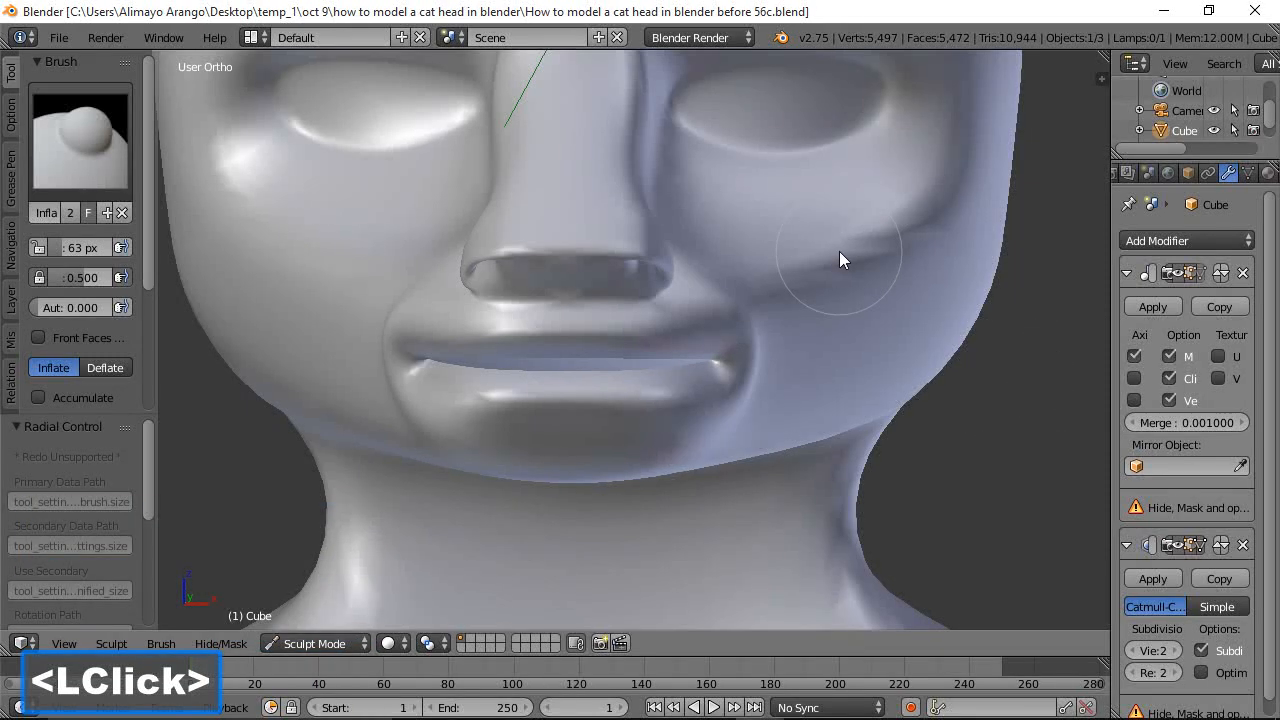
Reshape the side of the nose, the mouth corner and the jaw with the Grab brush at 63 px
scroll(847, 262, "down", 5)
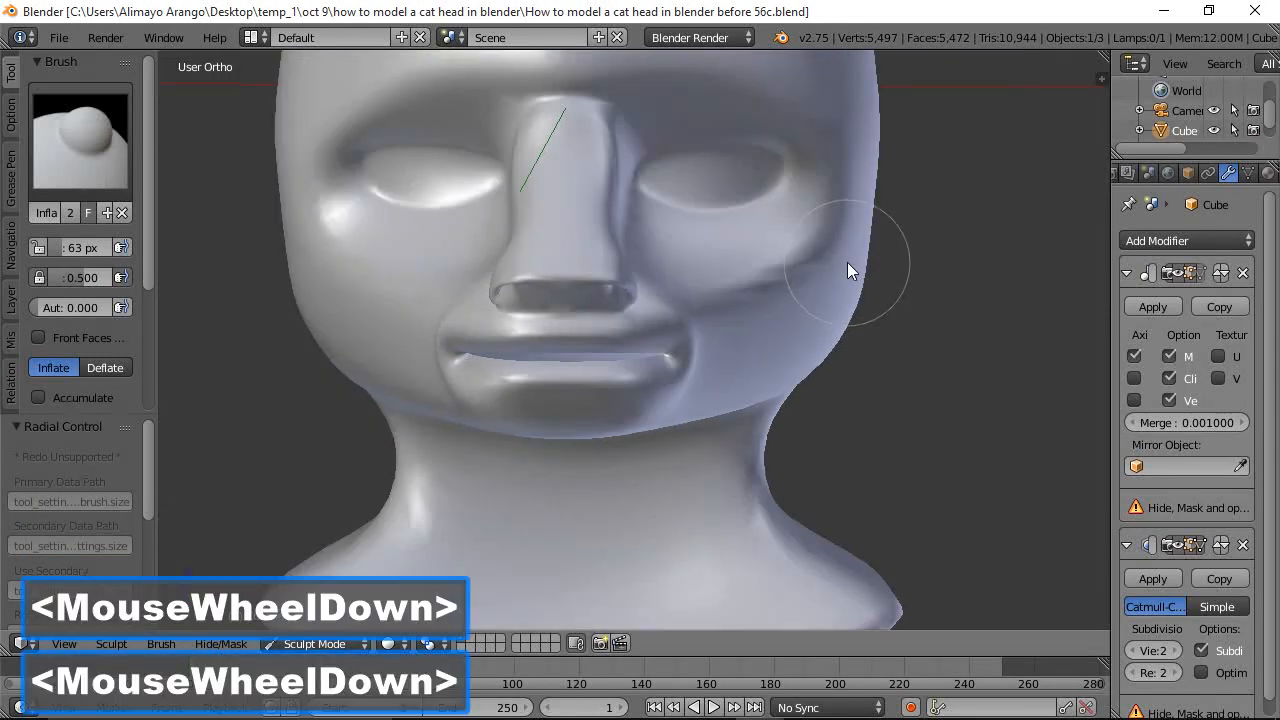
left_click(85, 140)
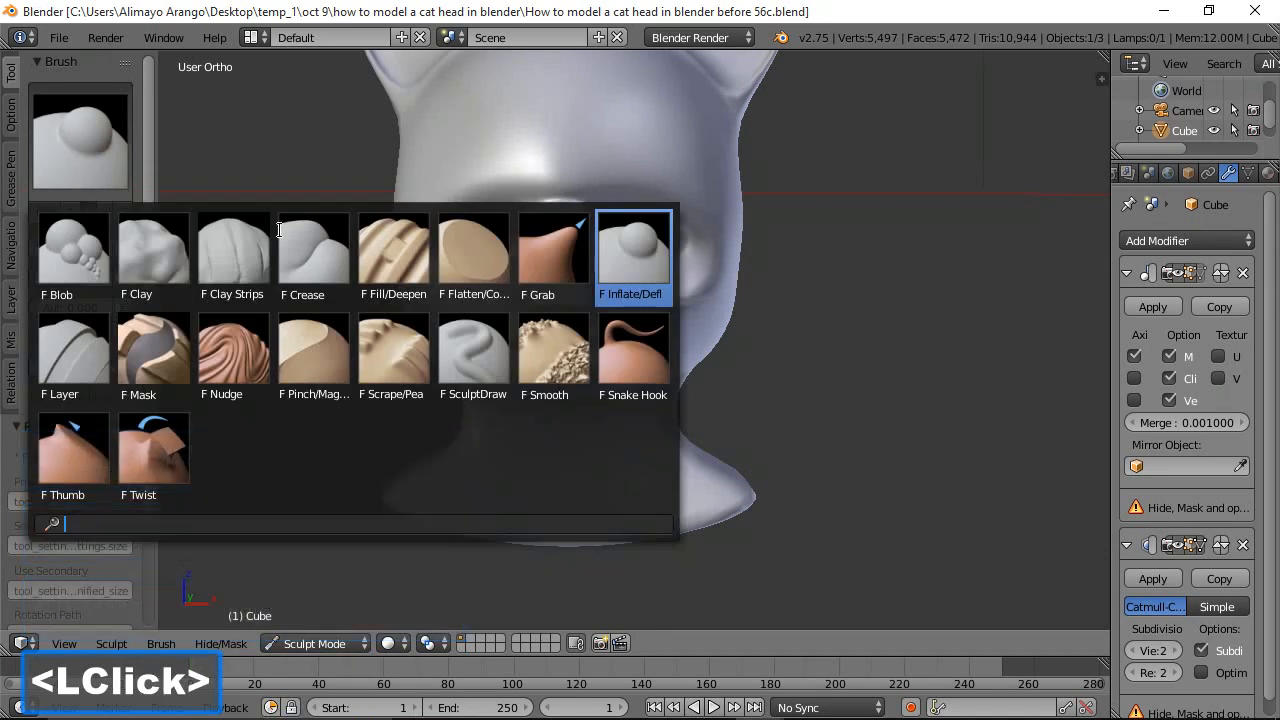
left_click(552, 255)
scroll(649, 341, "up", 2)
mouse_move(642, 317)
left_mouse_down()
mouse_move(663, 356)
mouse_move(629, 346)
left_mouse_up()
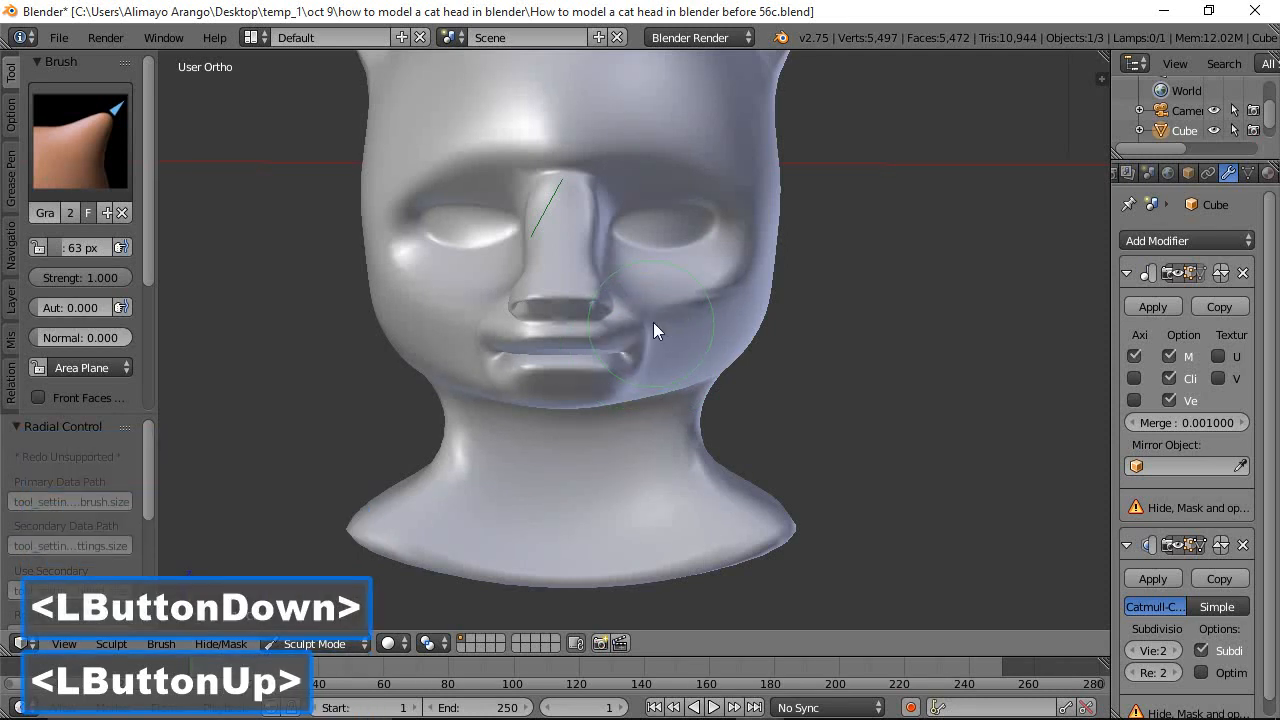
left_click_drag(613, 267, 617, 270)
left_click_drag(618, 278, 612, 309)
left_click_drag(639, 373, 644, 374)
Return to Edit Mode, clear the selection and circle-select the faces around the mouth and under the nose
left_click(340, 643)
left_click(300, 594)
scroll(512, 449, "up", 3)
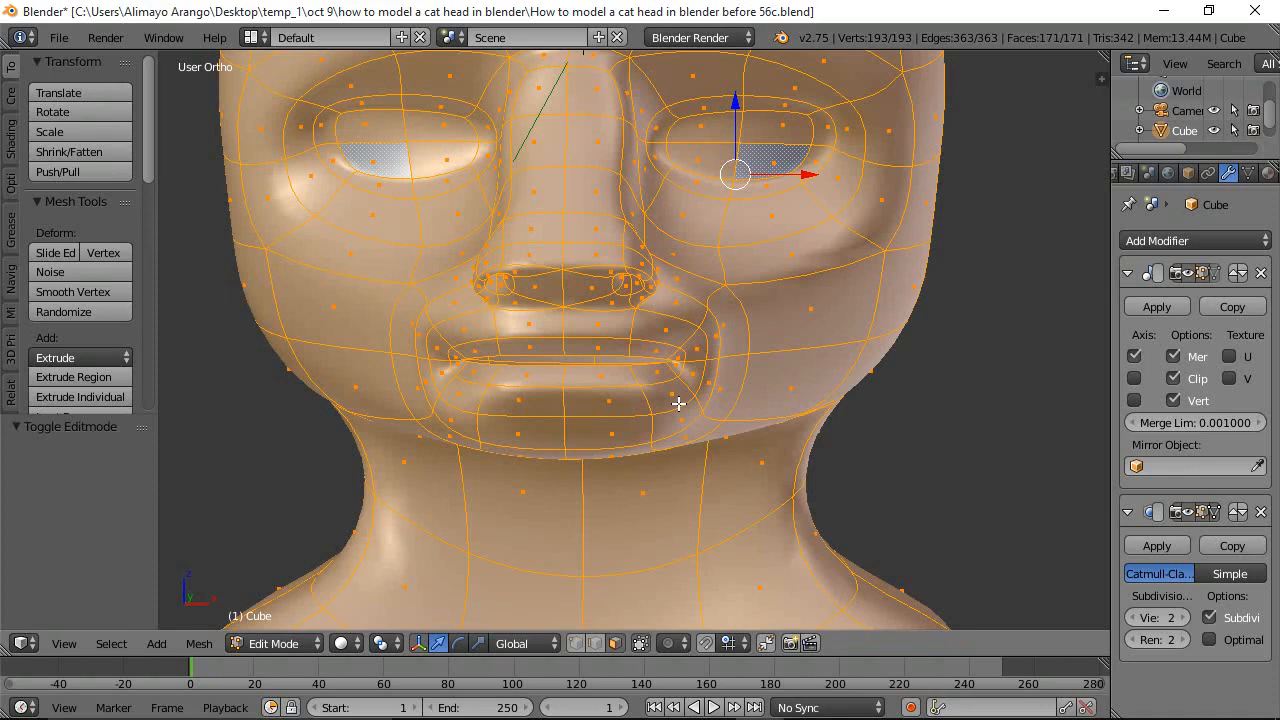
key("a")
key("c")
left_click_drag(677, 403, 652, 408)
mouse_move(536, 408)
left_mouse_down()
mouse_move(690, 395)
mouse_move(725, 330)
mouse_move(640, 280)
mouse_move(550, 288)
left_mouse_up()
mouse_move(643, 290)
left_mouse_down()
mouse_move(495, 335)
mouse_move(655, 348)
mouse_move(718, 370)
left_mouse_up()
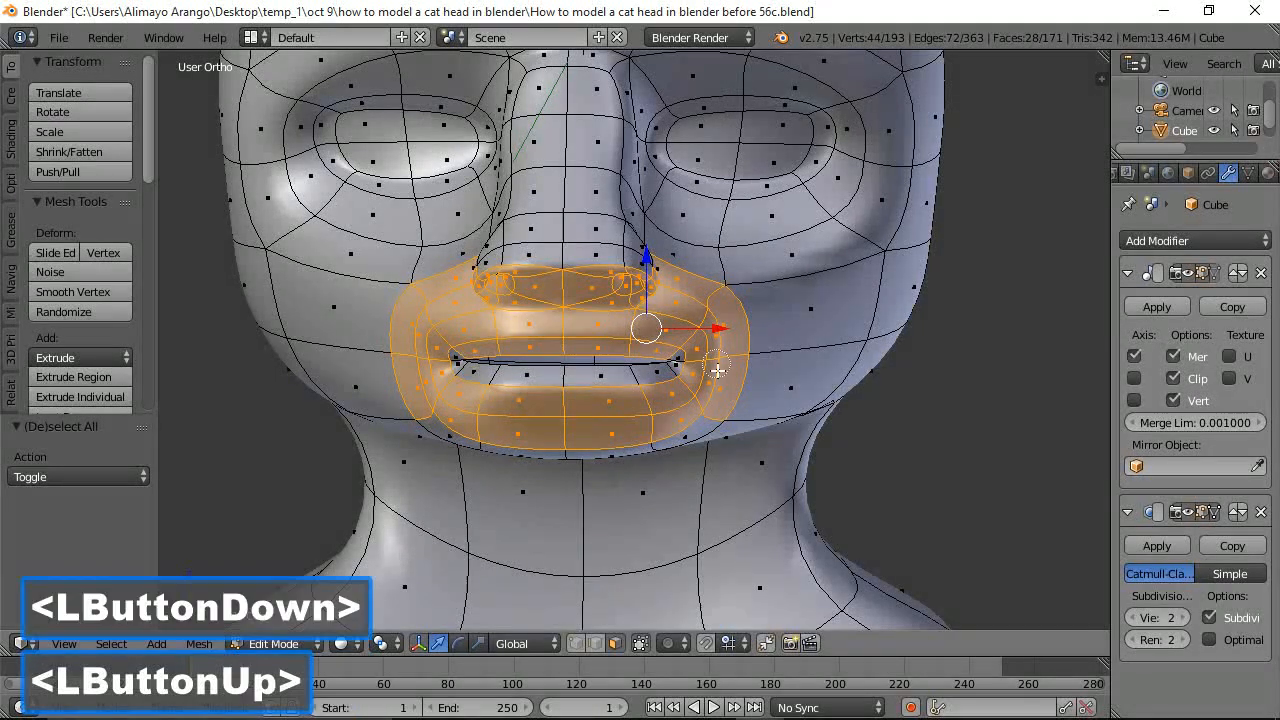
Add the remaining mouth corner, lower lip and chin faces to the muzzle selection and finish circle selecting
left_click(700, 373)
left_click(694, 369)
left_click(670, 373)
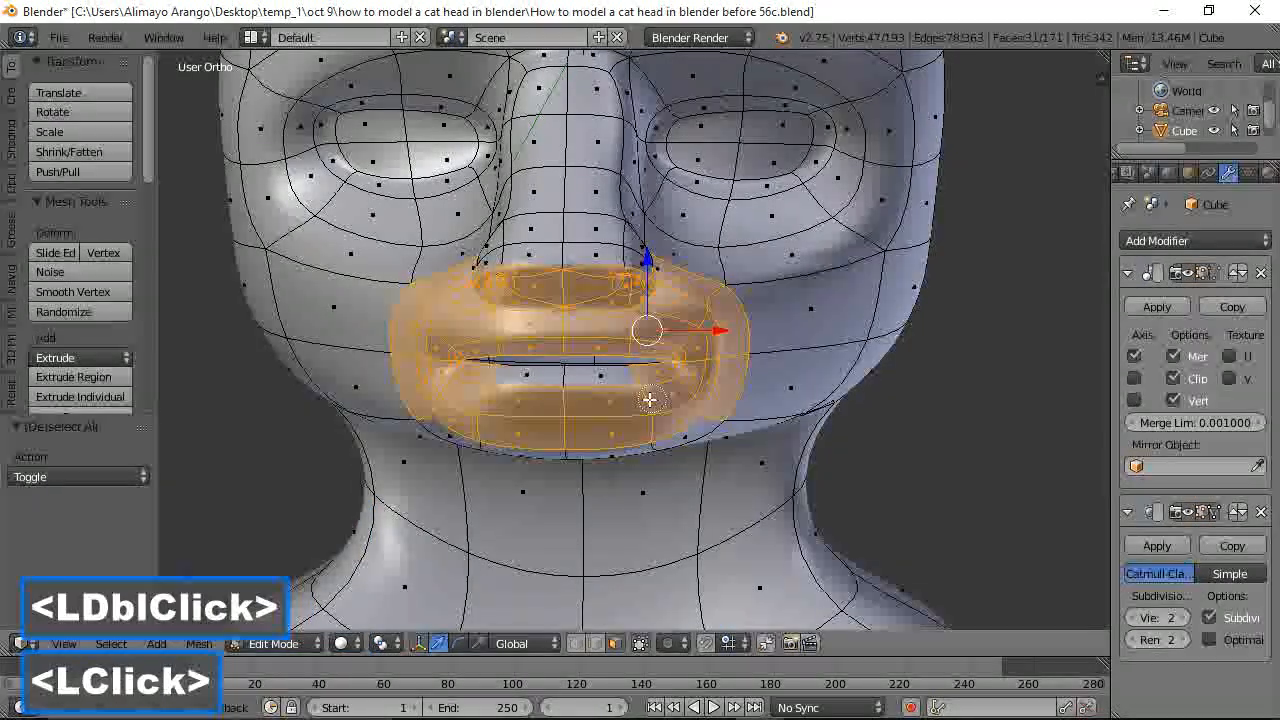
left_click(602, 395)
left_click(482, 426)
left_click(474, 430)
left_click(535, 438)
left_click(560, 444)
right_click(612, 418)
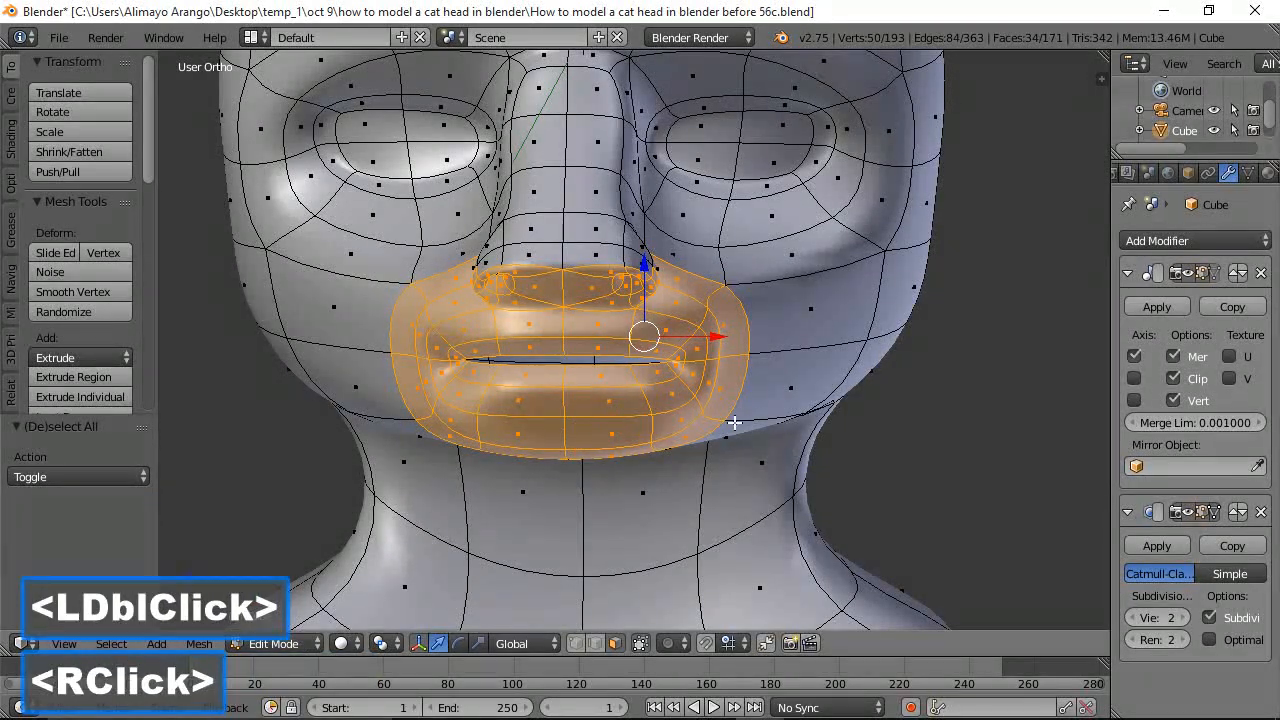
Enable proportional editing and move the selected muzzle up about 0.31 along Z with a proportional size of 0.91
key("o")
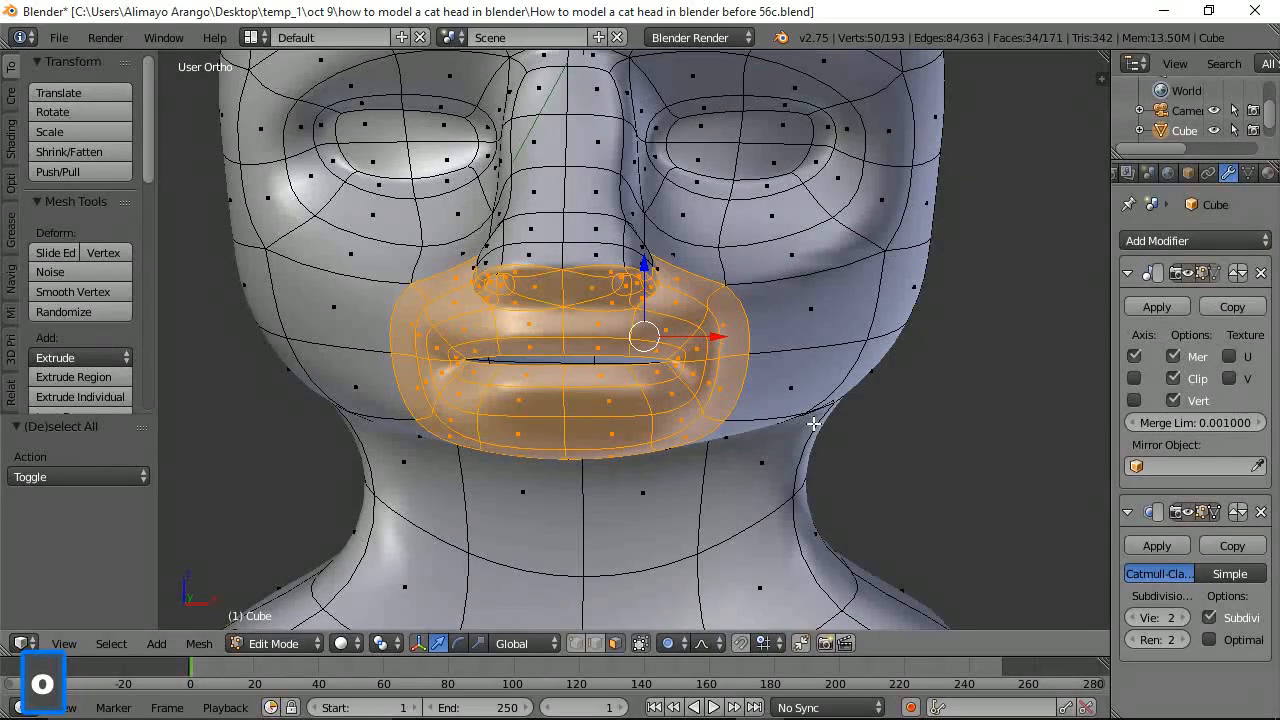
scroll(783, 401, "down", 3)
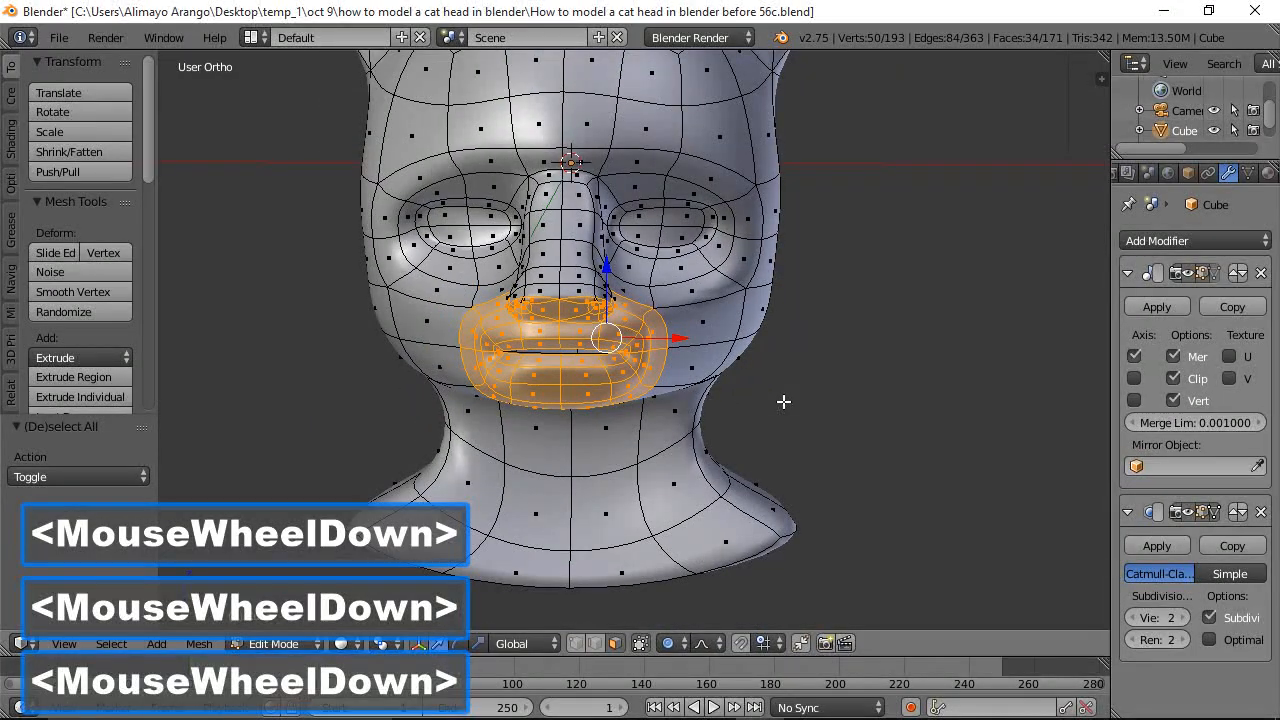
key("g")
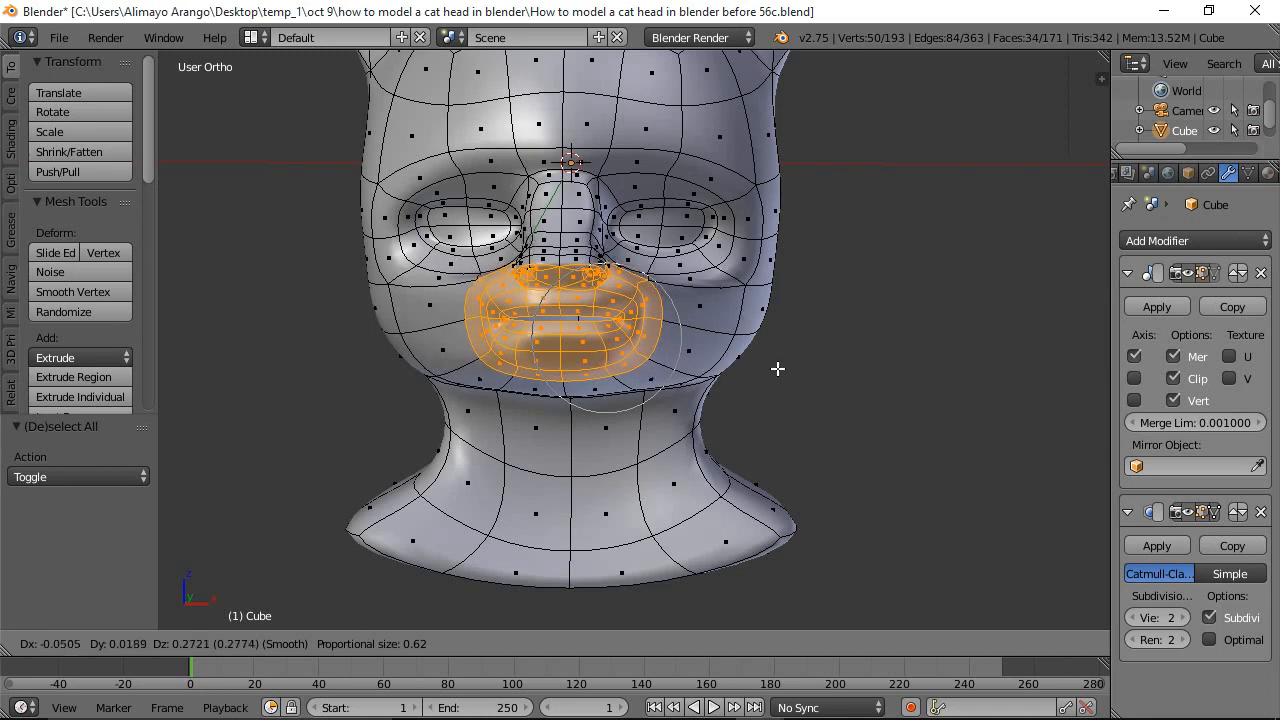
scroll(778, 370, "down", 3)
scroll(778, 369, "down", 1)
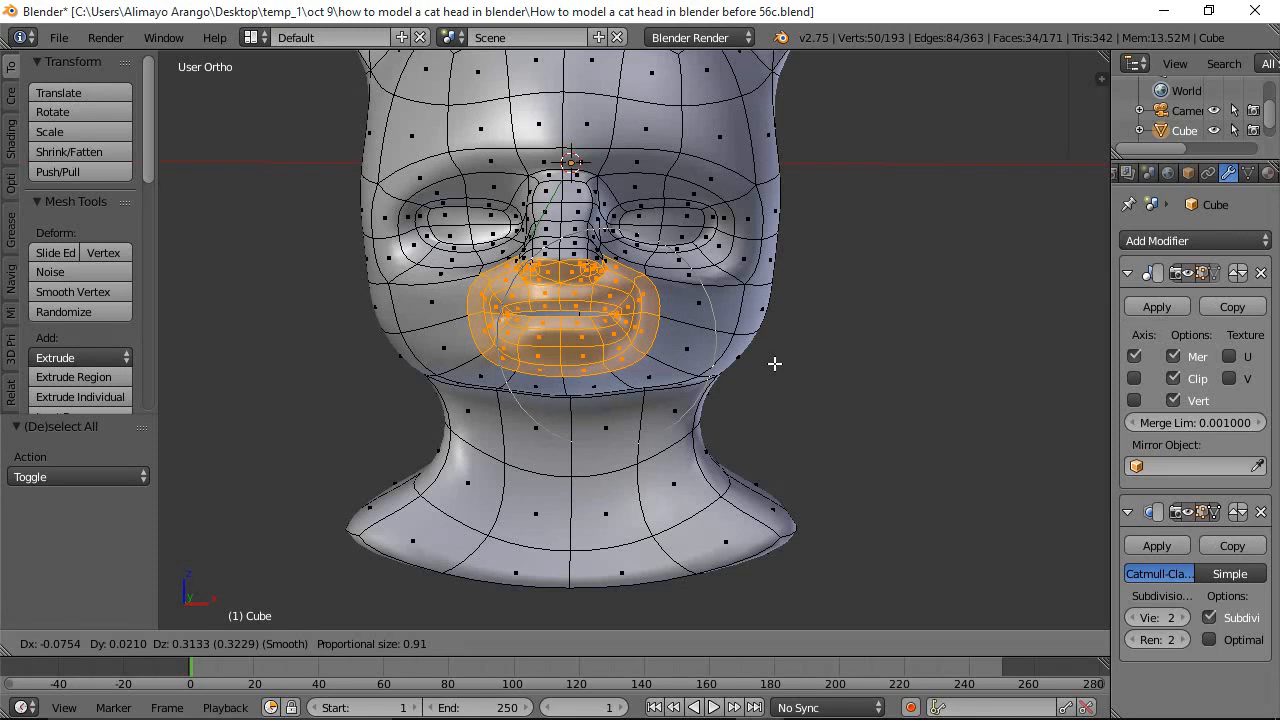
Move the mouth faces by about -0.075 X, 0.020 Y and 0.297 Z with proportional editing, and clear the selection
left_click(774, 366)
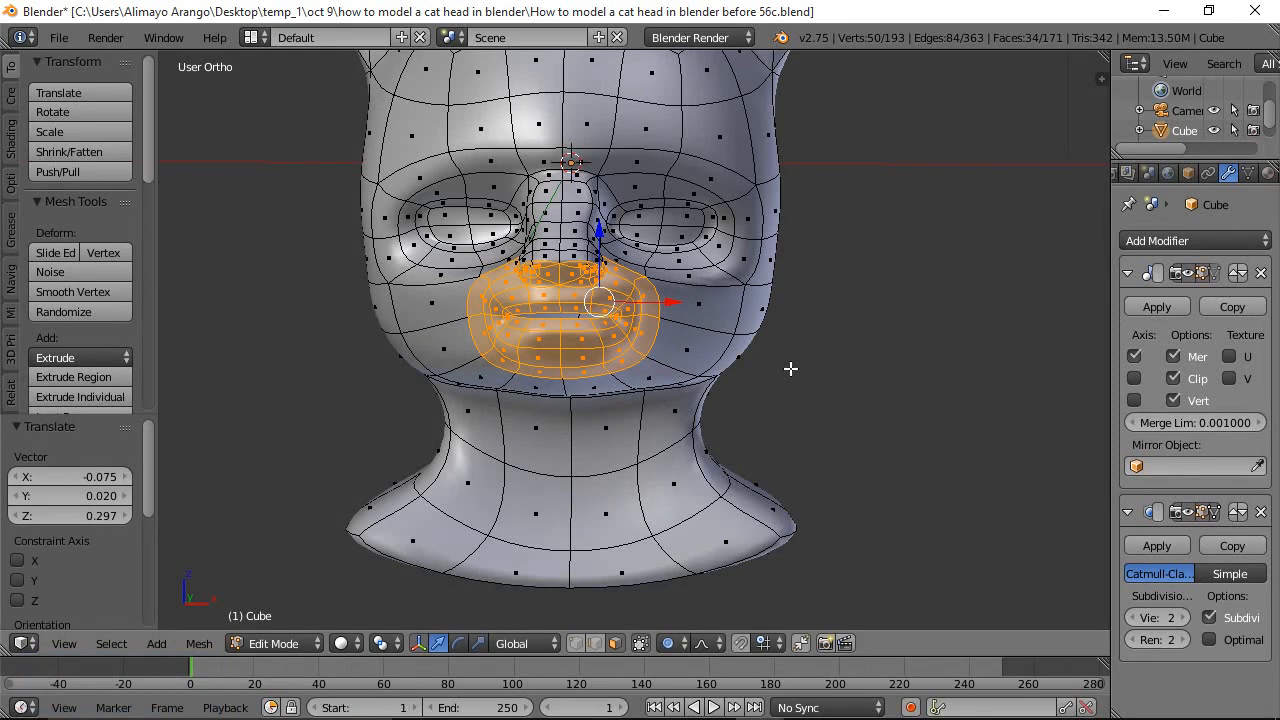
mouse_move(790, 369)
middle_mouse_down()
mouse_move(794, 354)
mouse_move(573, 349)
mouse_move(788, 359)
middle_mouse_up()
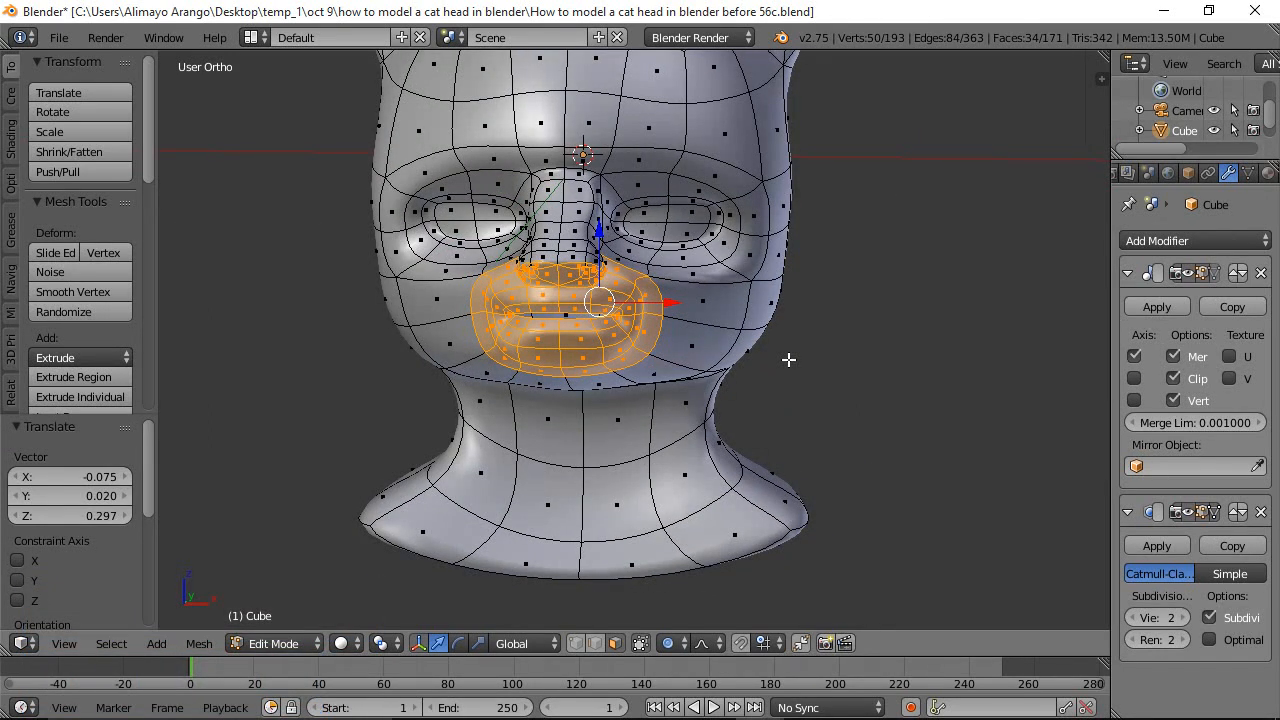
key("a")
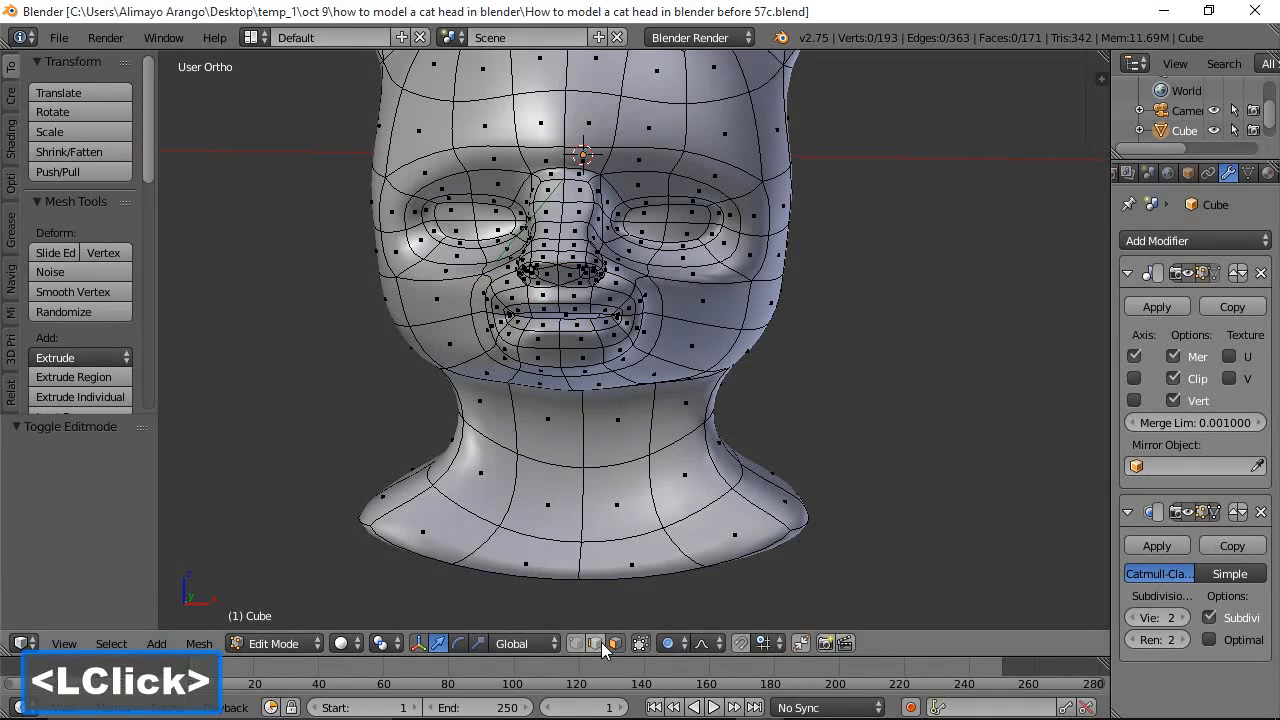
In edge selection mode, move two edges beside the mouth corner outward about 0.173 along X with a reduced proportional editing radius
left_click(597, 643)
scroll(657, 495, "up", 1)
left_click(663, 296)
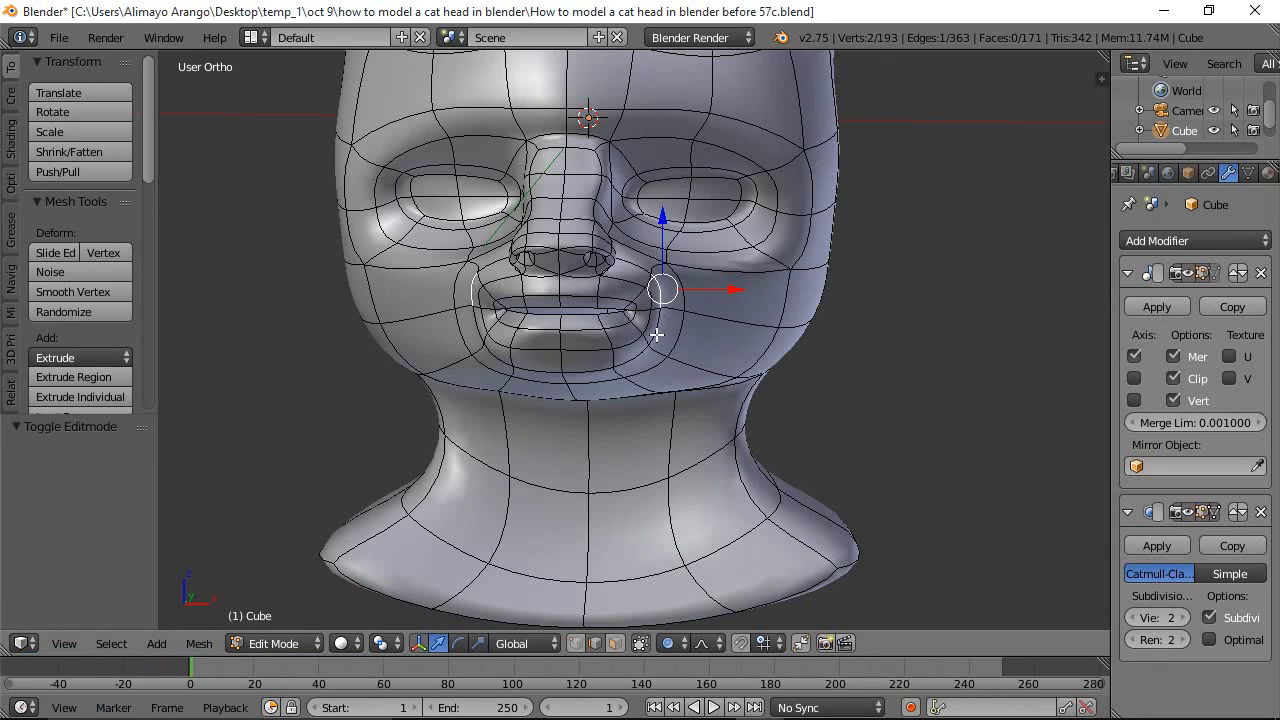
left_click(659, 332, "shift")
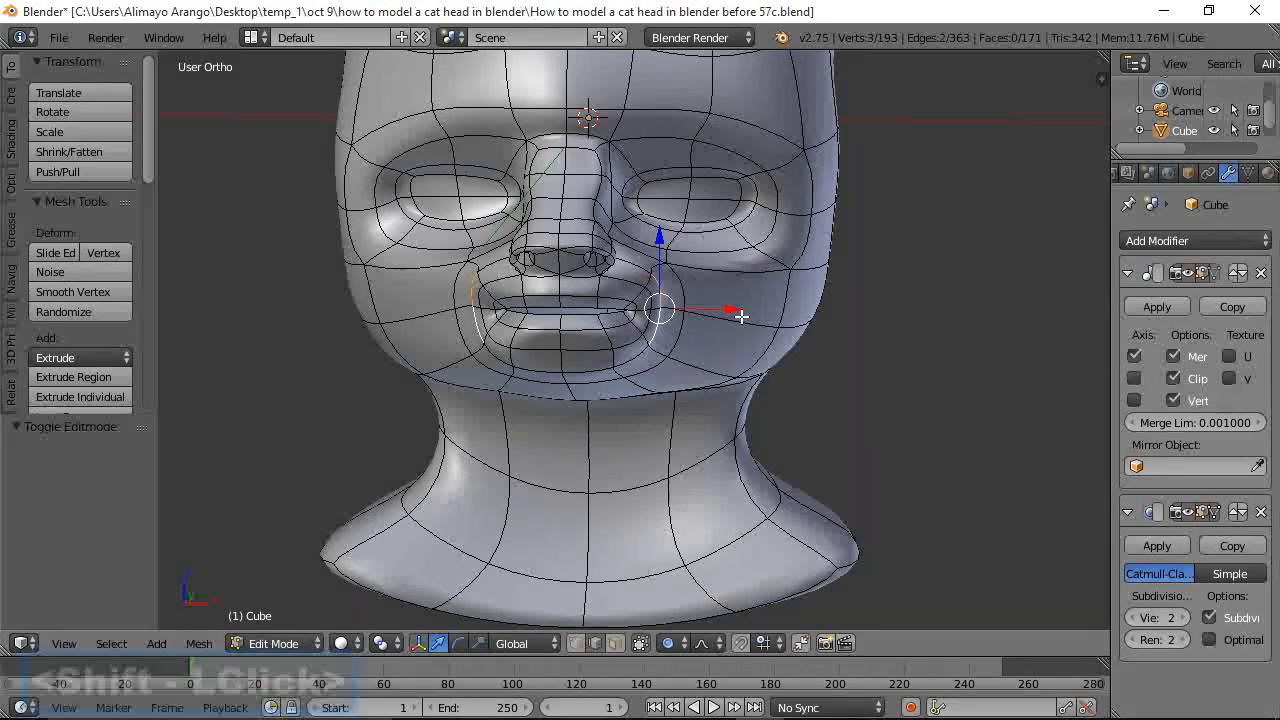
key("g")
scroll(741, 316, "up", 6)
scroll(741, 316, "down", 1)
scroll(741, 316, "up", 10)
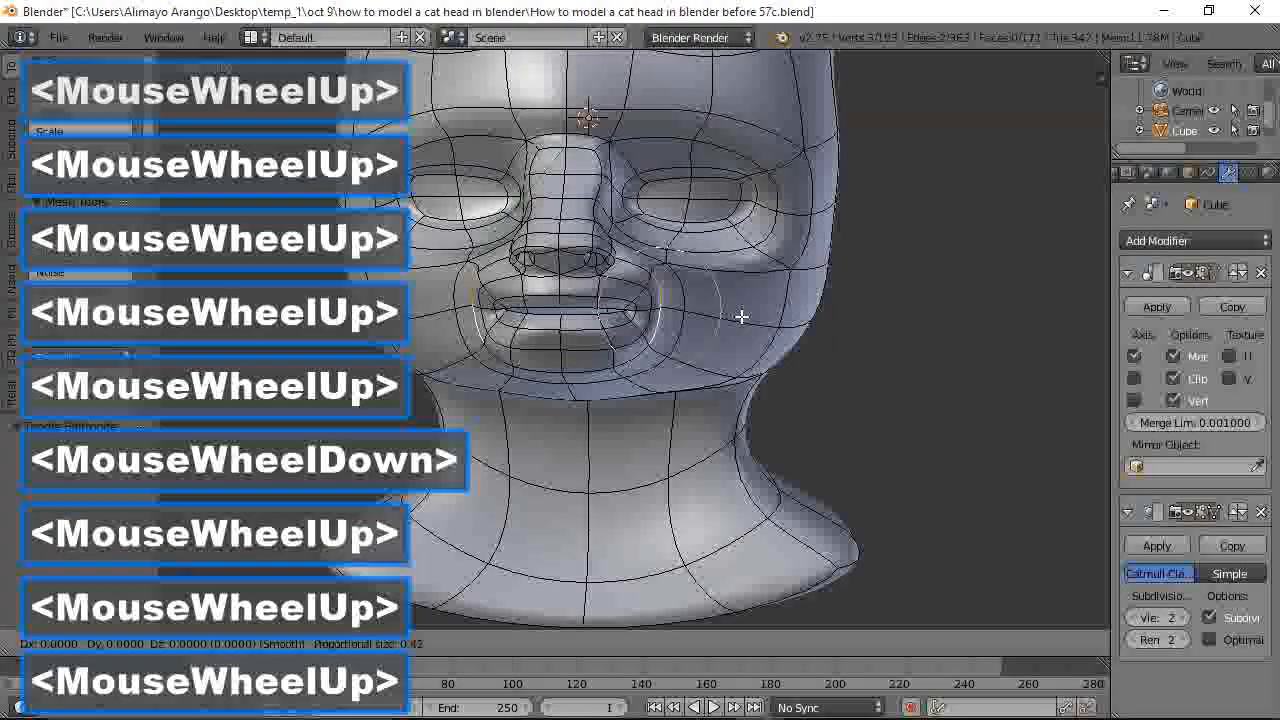
left_click(741, 316)
left_click_drag(733, 307, 763, 307)
Select the edge at the tip of the chin and lower it about 0.162 along Z
scroll(650, 398, "down", 1)
middle_click_drag(650, 400, 523, 354)
scroll(675, 400, "up", 2)
left_click(655, 387)
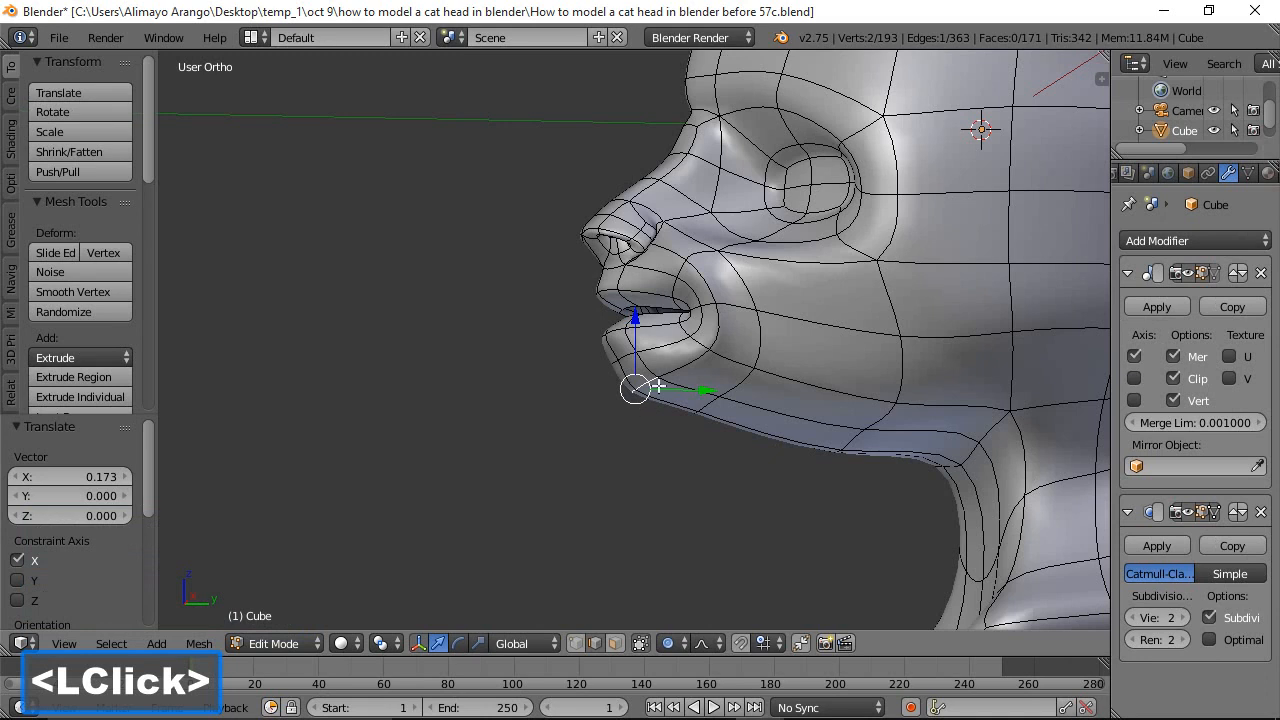
left_click_drag(640, 323, 655, 353)
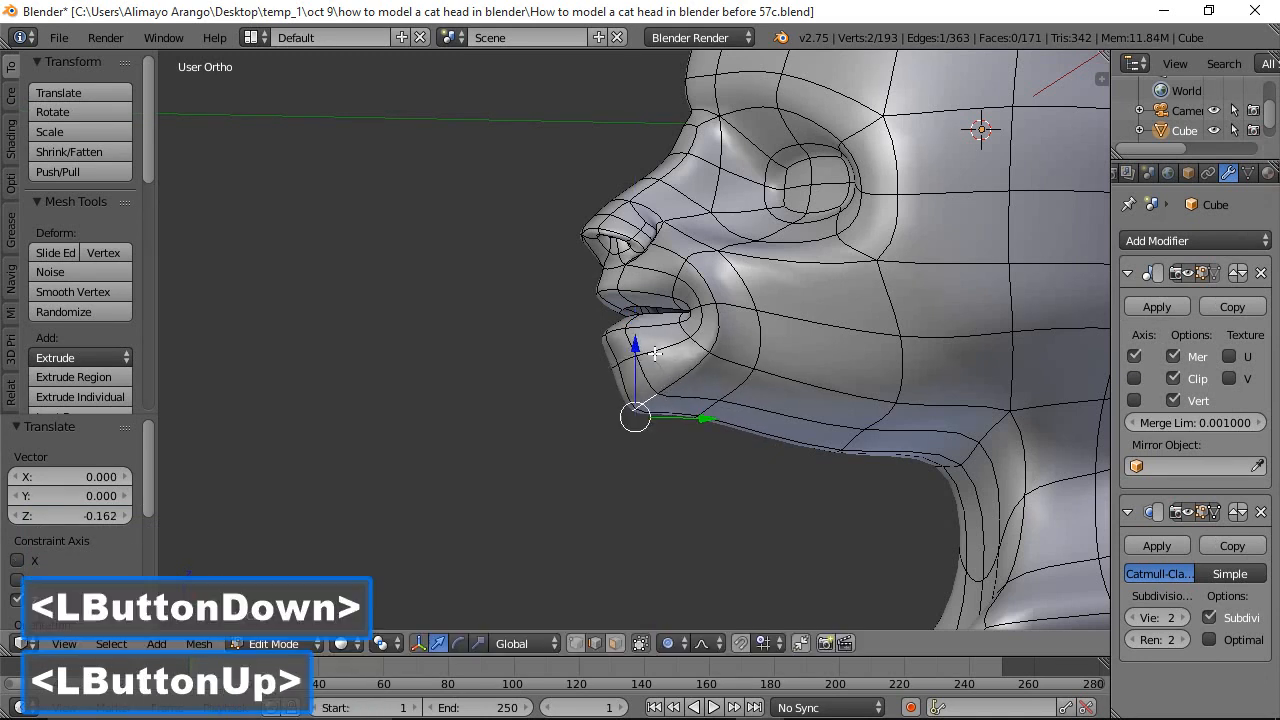
Deselect everything and show the head from the side in wireframe shading
middle_click_drag(674, 422, 856, 434)
scroll(857, 432, "down", 3)
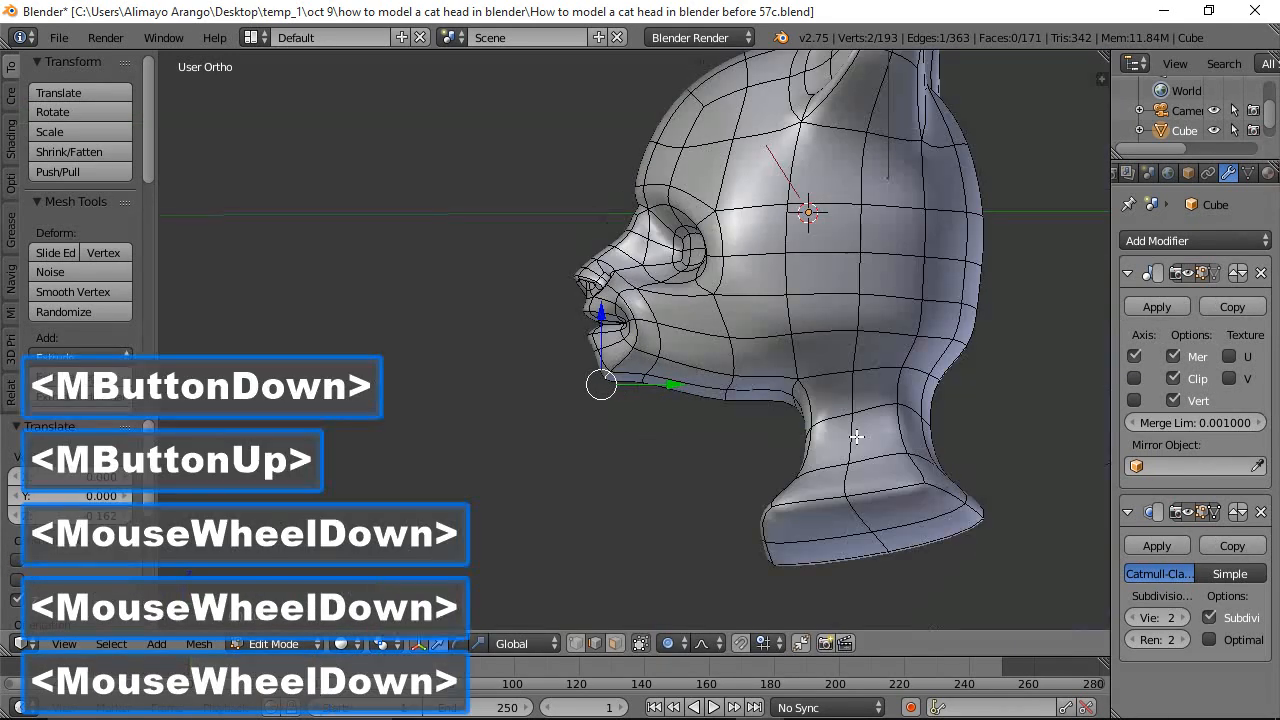
scroll(857, 432, "down", 1)
scroll(797, 432, "down", 1)
scroll(797, 432, "down", 1)
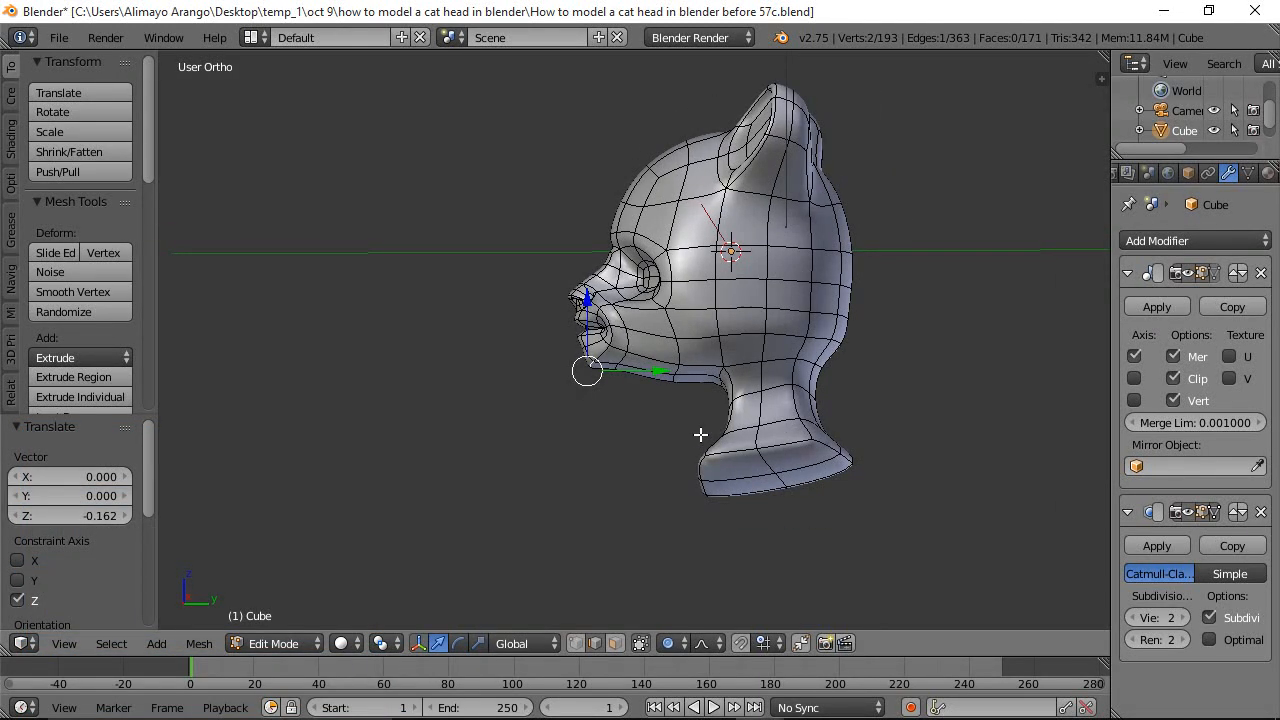
key("a")
key("z")
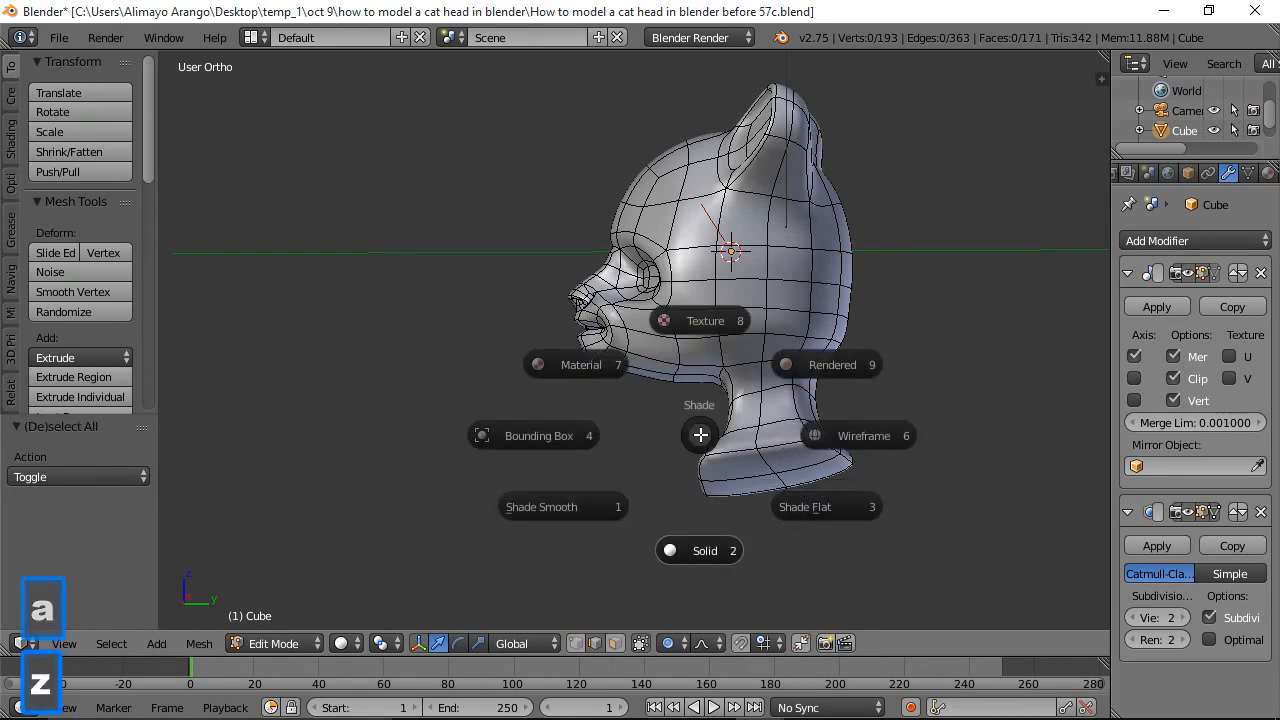
left_click(848, 436)
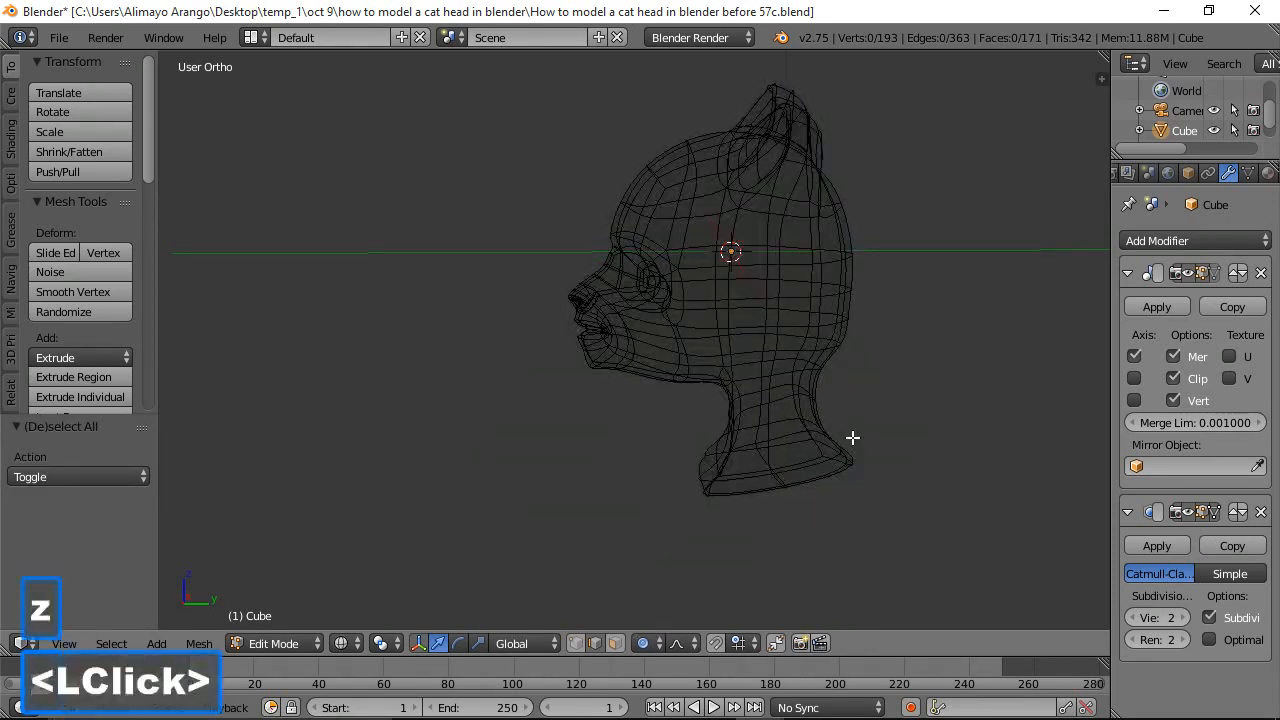
Lasso-select the front of the face, restrict it to faces, disable proportional editing and move it about 0.329 along Y
right_click(676, 423, "ctrl")
mouse_move(689, 407)
right_mouse_down("ctrl")
mouse_move(706, 342)
mouse_move(694, 240)
mouse_move(709, 203)
mouse_move(706, 120)
mouse_move(674, 109)
mouse_move(480, 151)
mouse_move(429, 317)
mouse_move(571, 467)
right_mouse_up("ctrl")
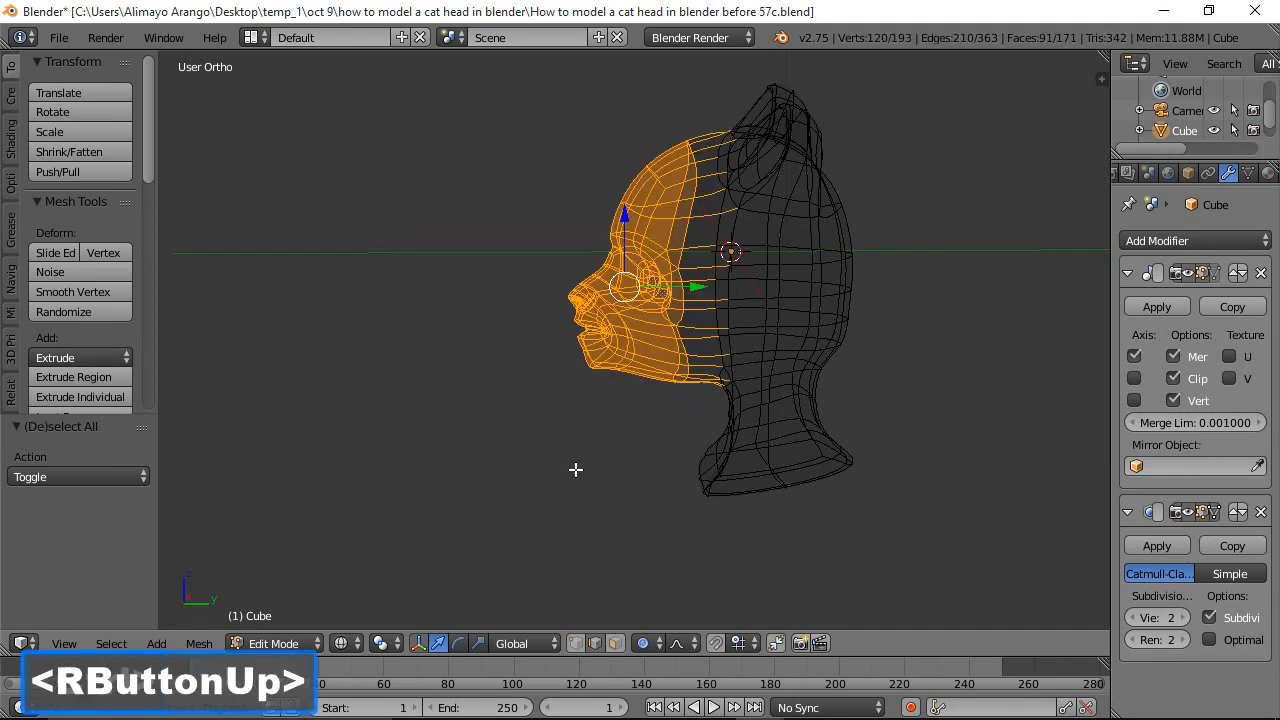
left_click(622, 647)
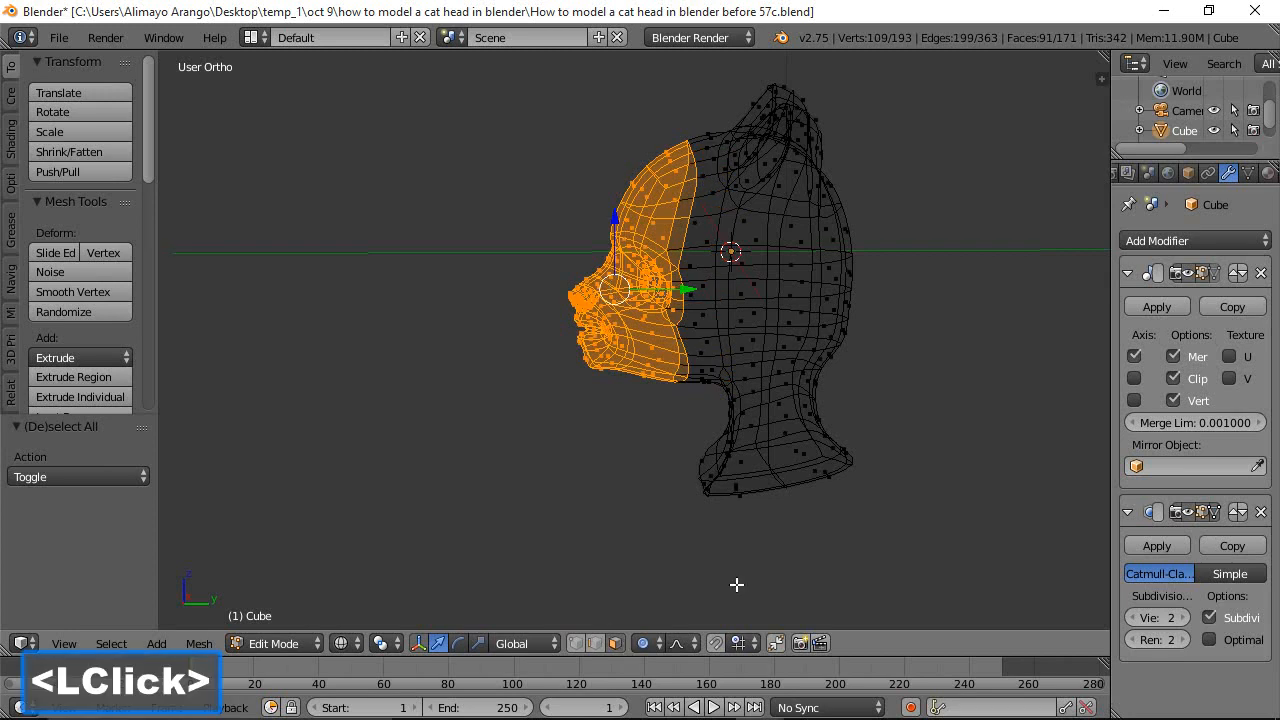
key("o")
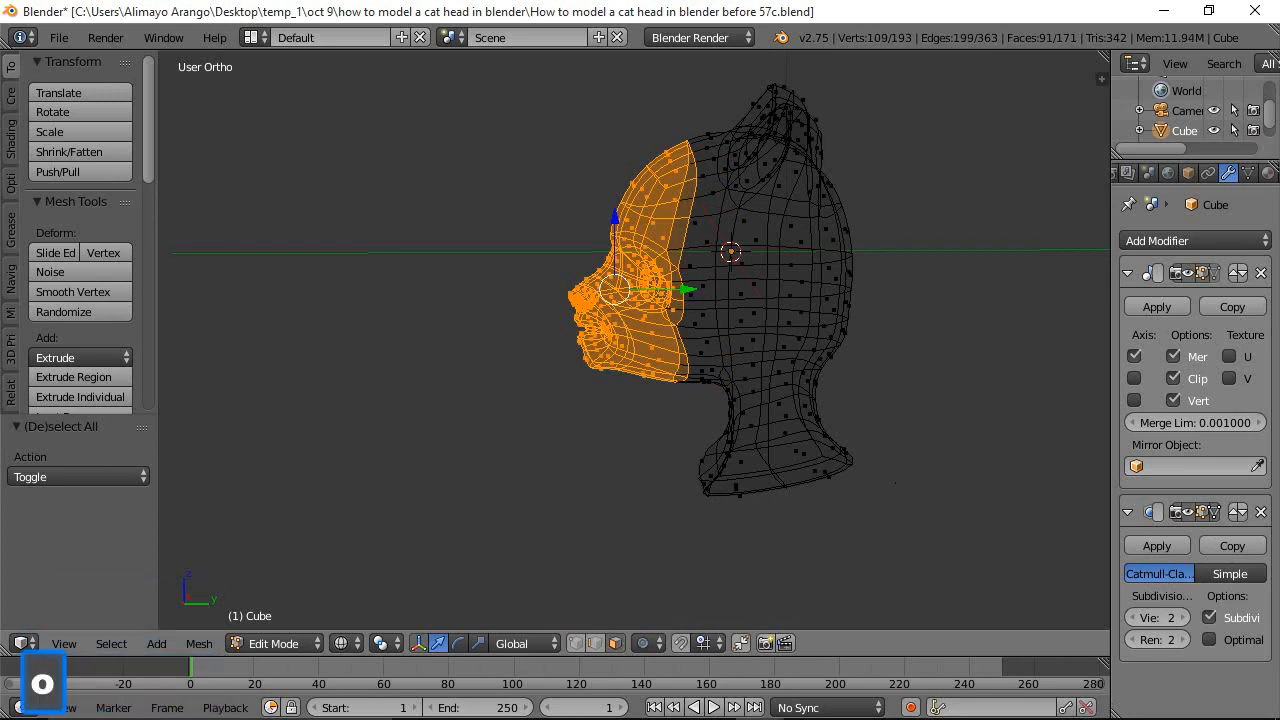
left_click_drag(691, 289, 717, 307)
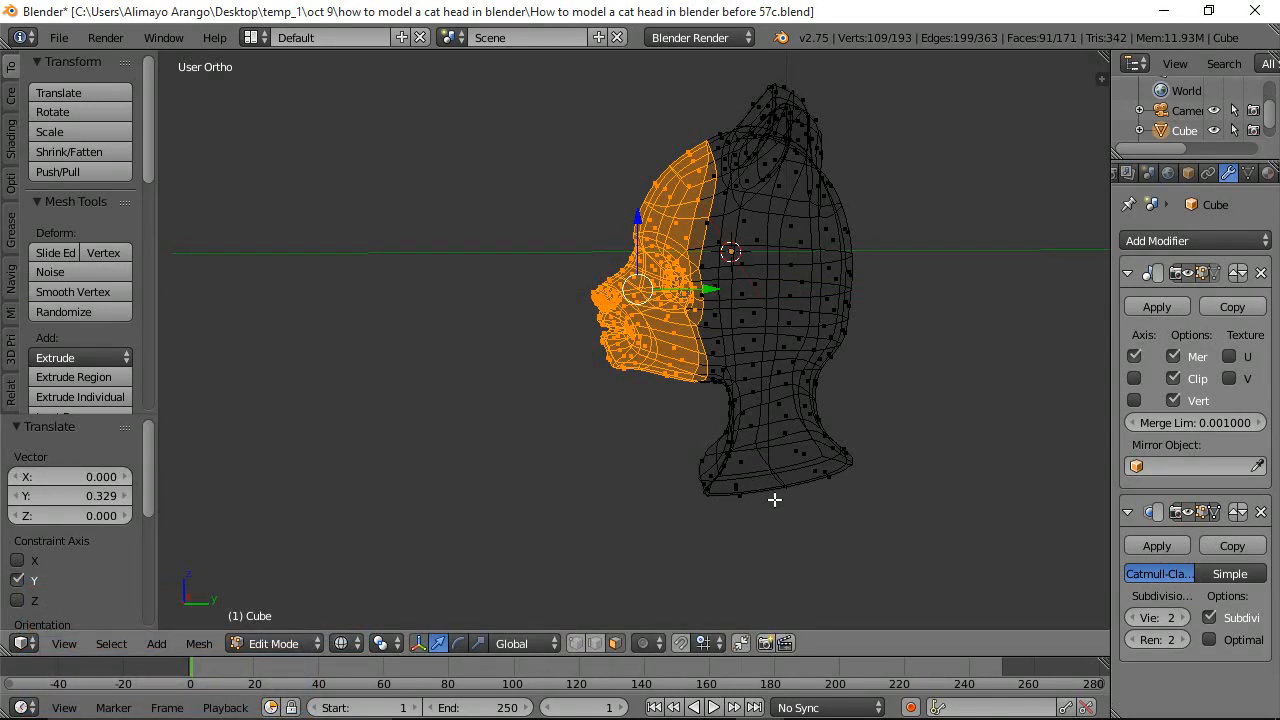
key("a")
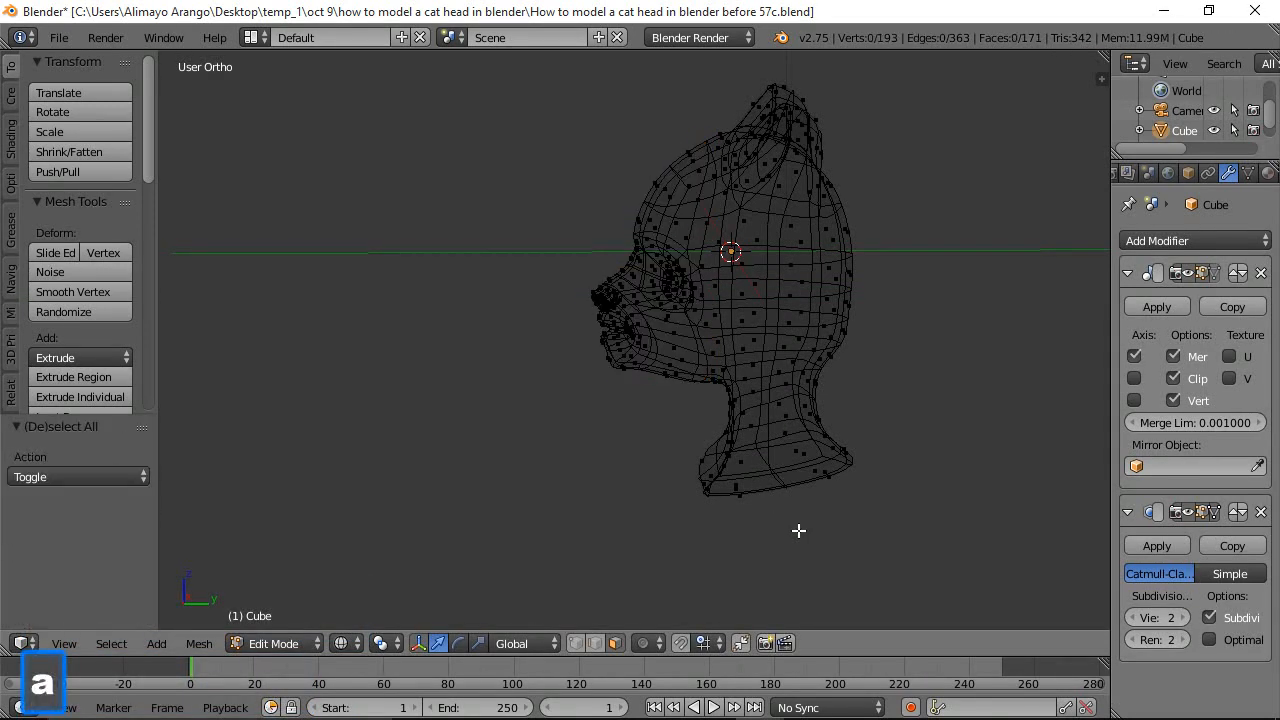
In the right orthographic view, lasso-select the faces on the front of the neck and move them about -0.472 along Y
left_click(11, 276)
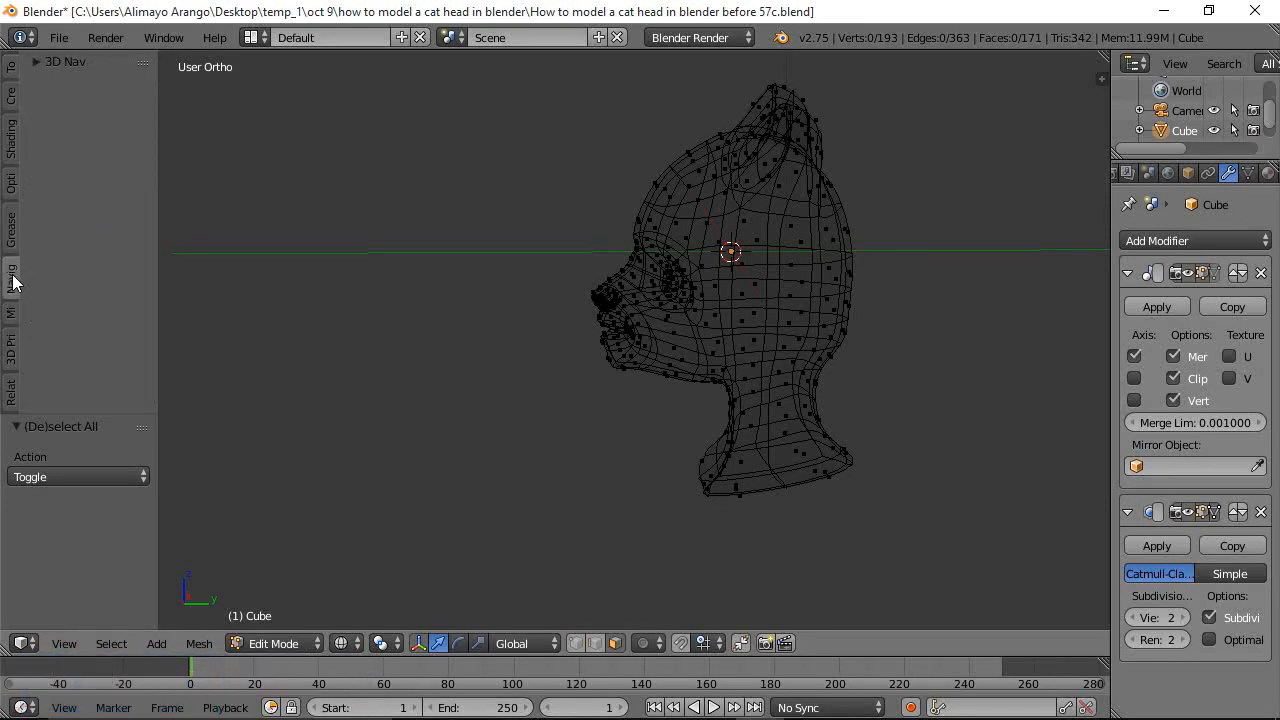
left_click(33, 62)
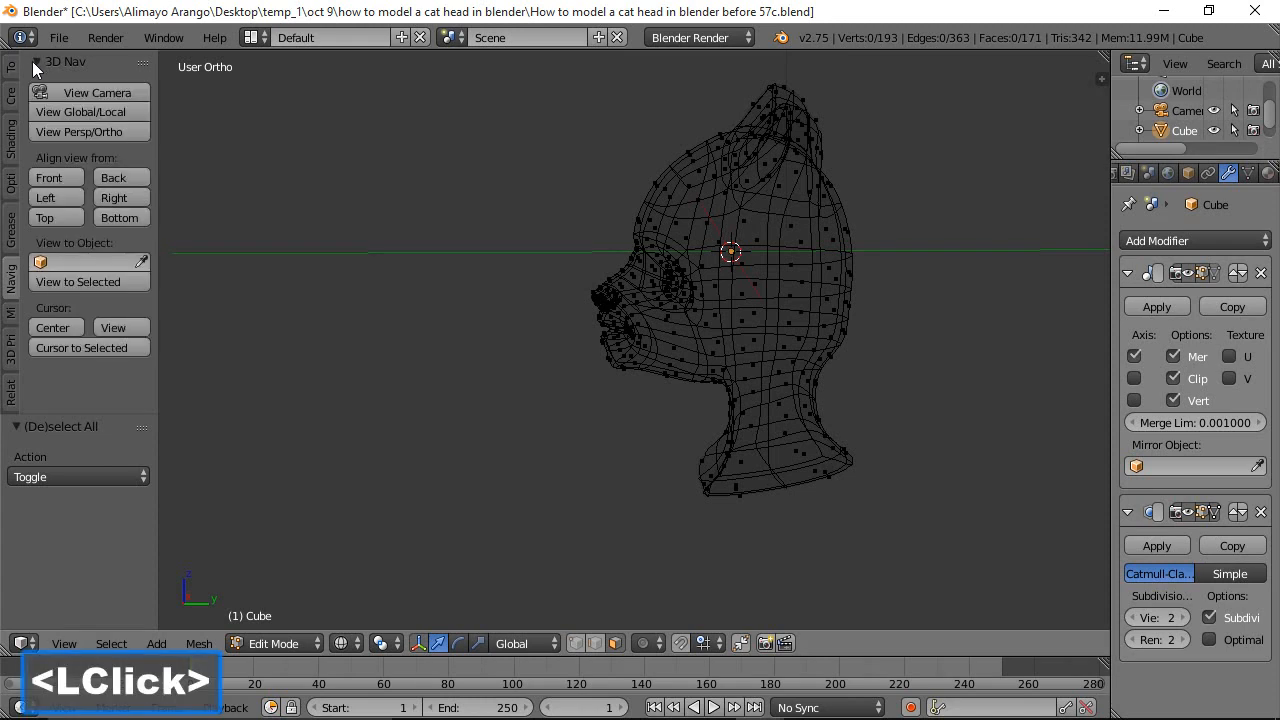
left_click(130, 197)
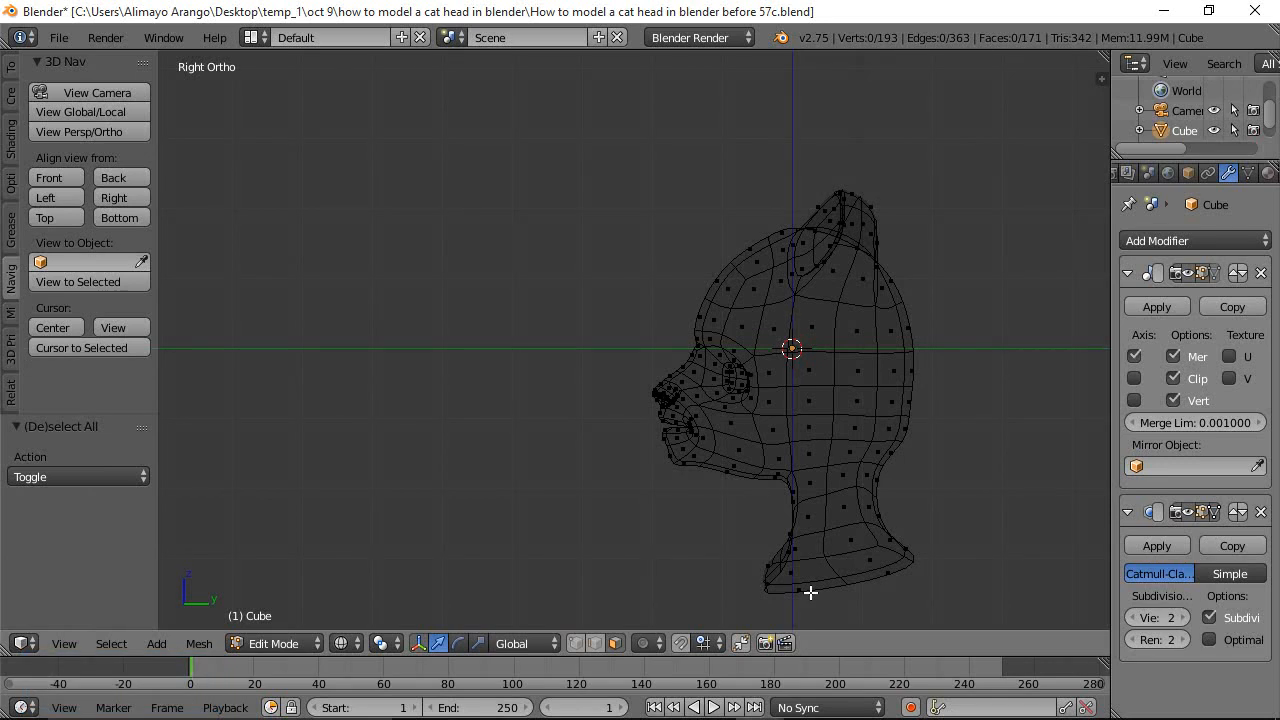
key("a")
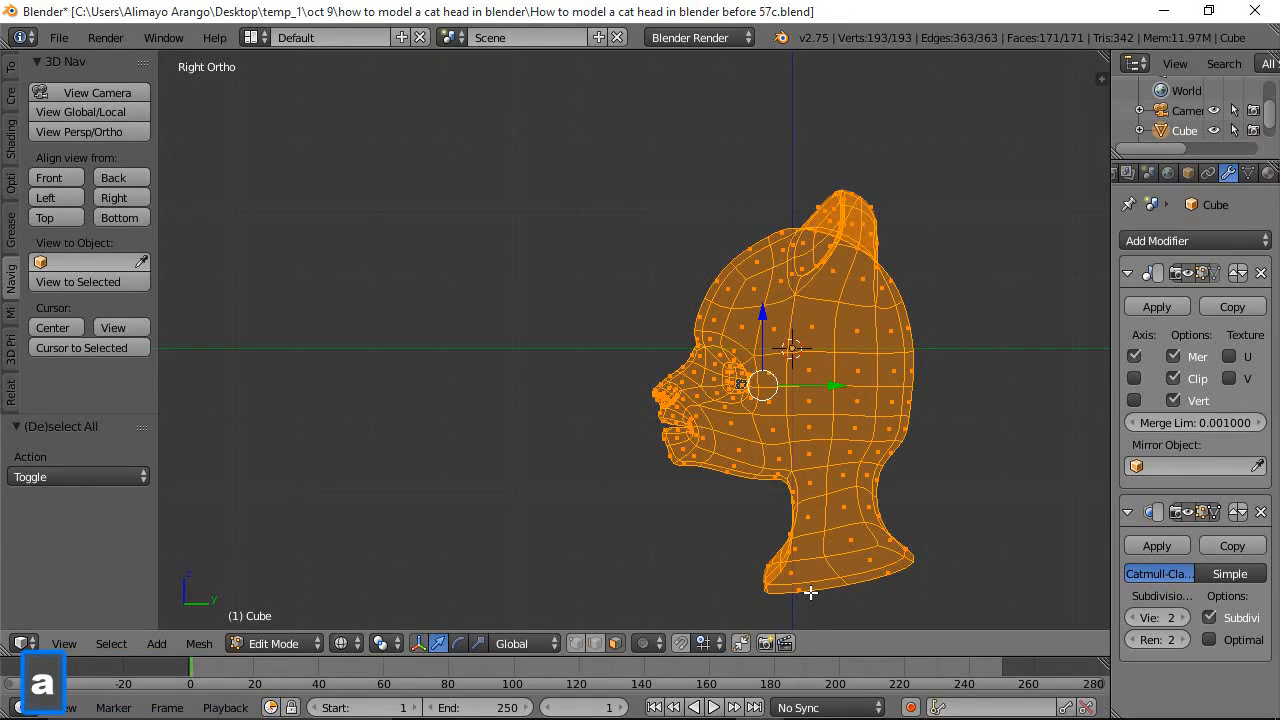
key("a")
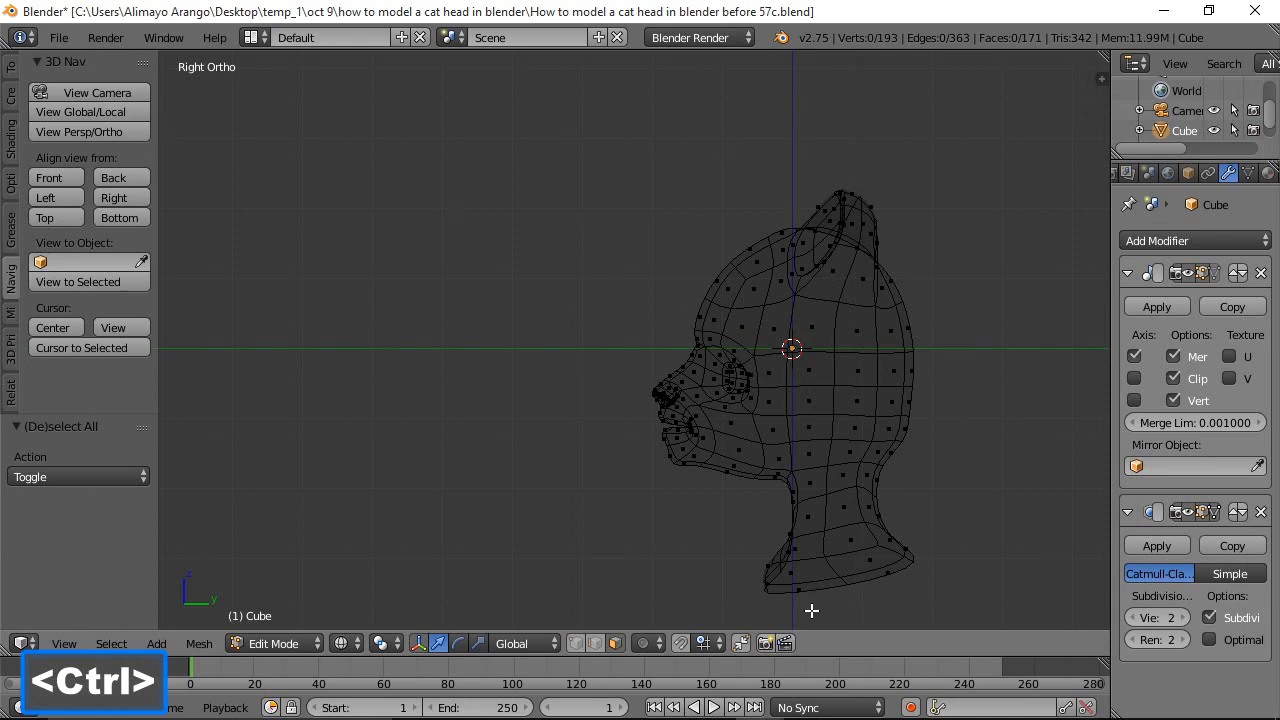
right_click(809, 612, "ctrl")
mouse_move(805, 570)
right_mouse_down("ctrl")
mouse_move(820, 500)
mouse_move(810, 467)
mouse_move(766, 460)
mouse_move(737, 543)
mouse_move(782, 605)
right_mouse_up("ctrl")
left_click_drag(868, 519, 829, 534)
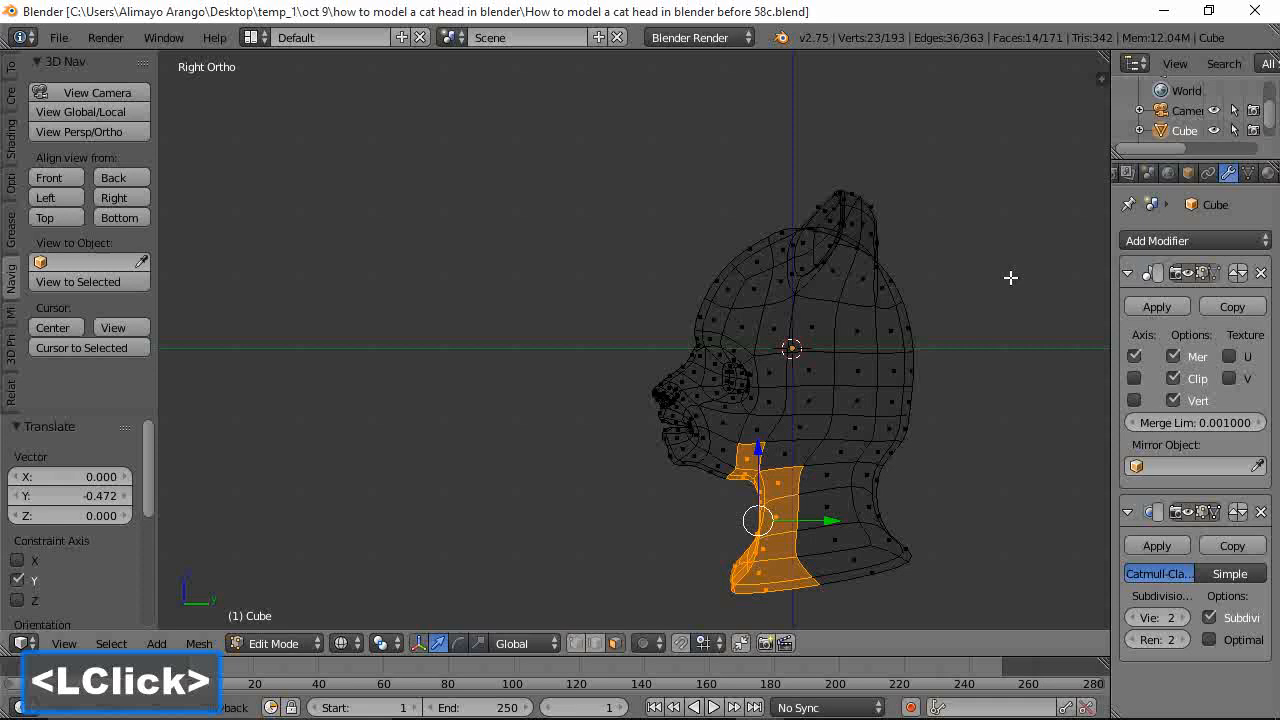
key("a")
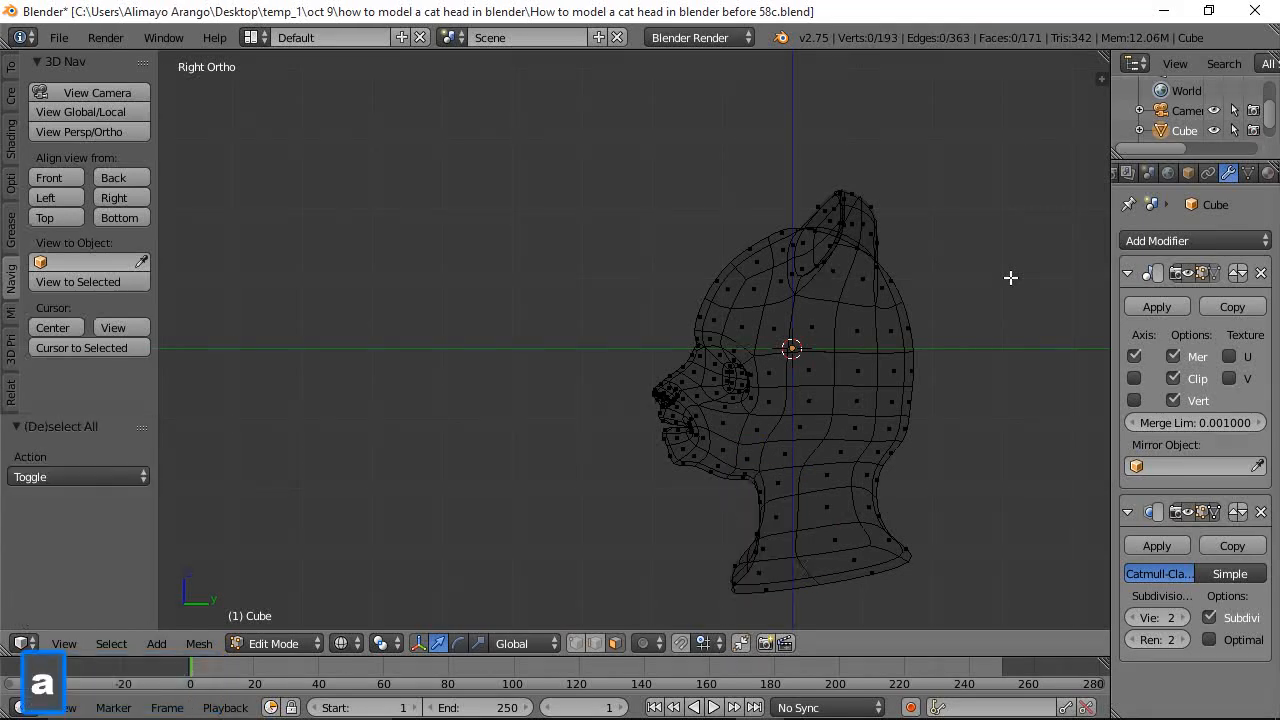
Show the whole head centred in the front orthographic view with solid shading
left_click(59, 176)
scroll(954, 520, "down", 6)
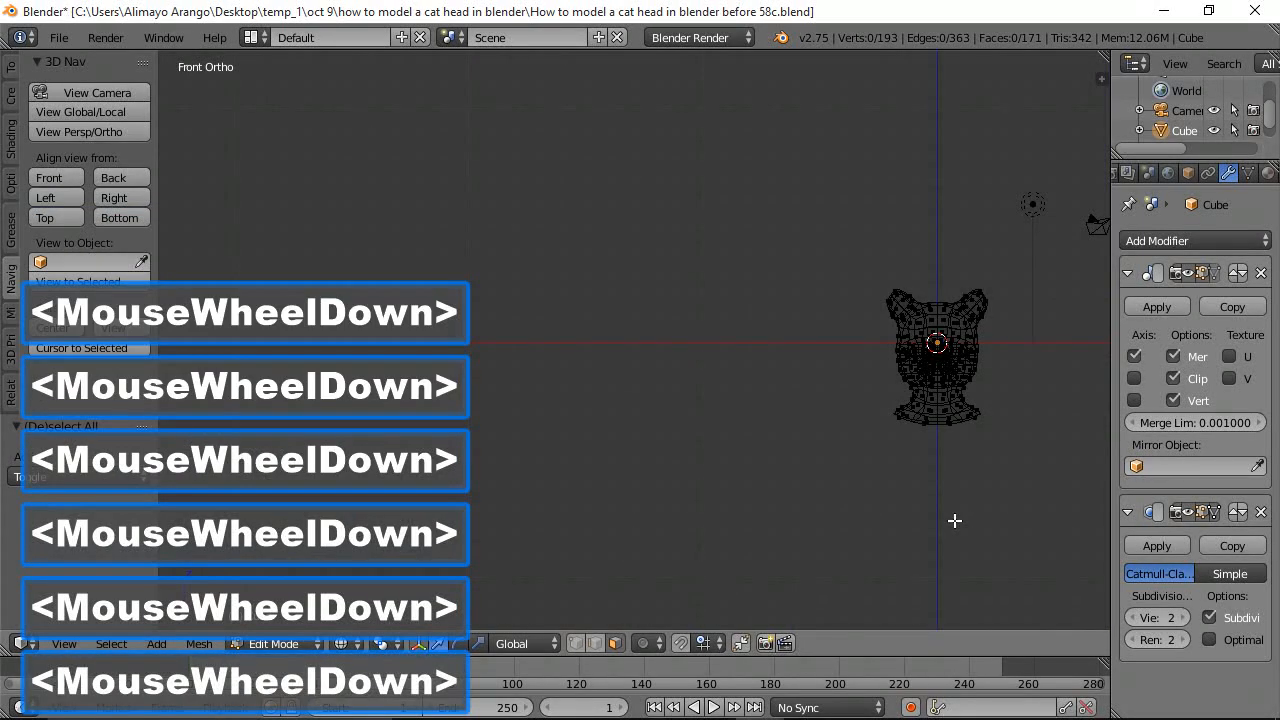
middle_click_drag(986, 500, 574, 487, "shift")
scroll(597, 469, "up", 6)
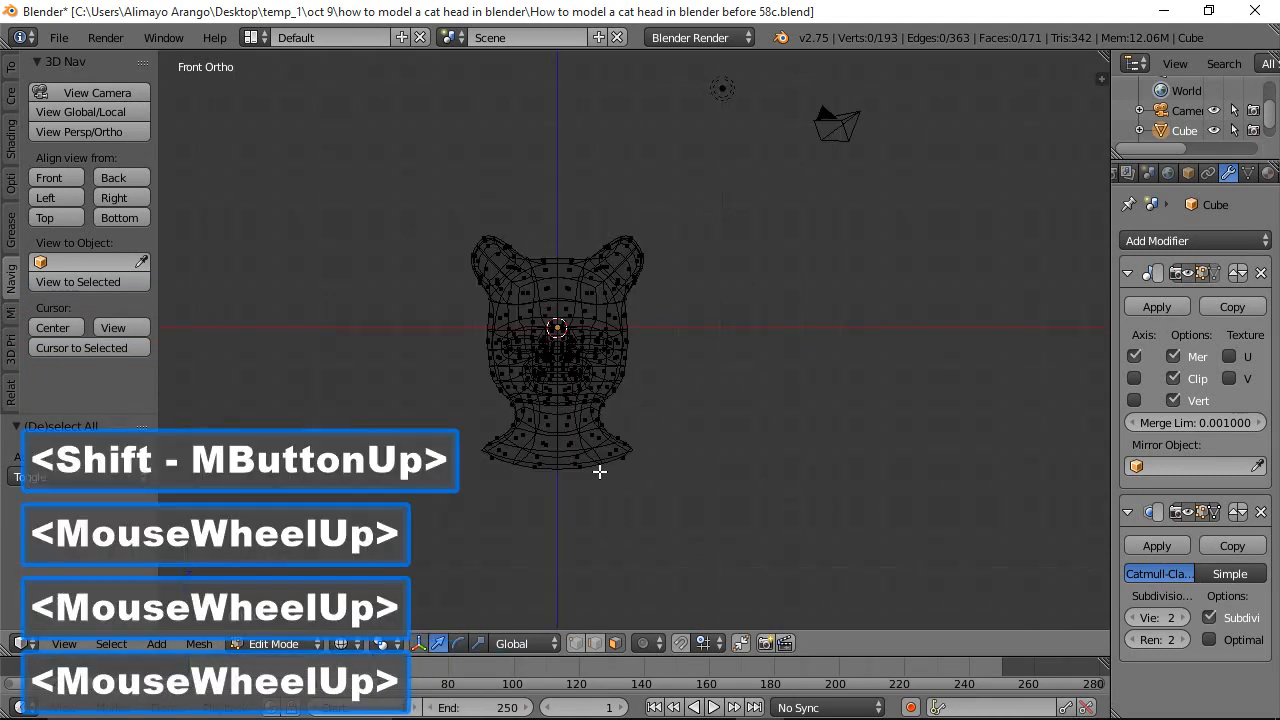
key("z")
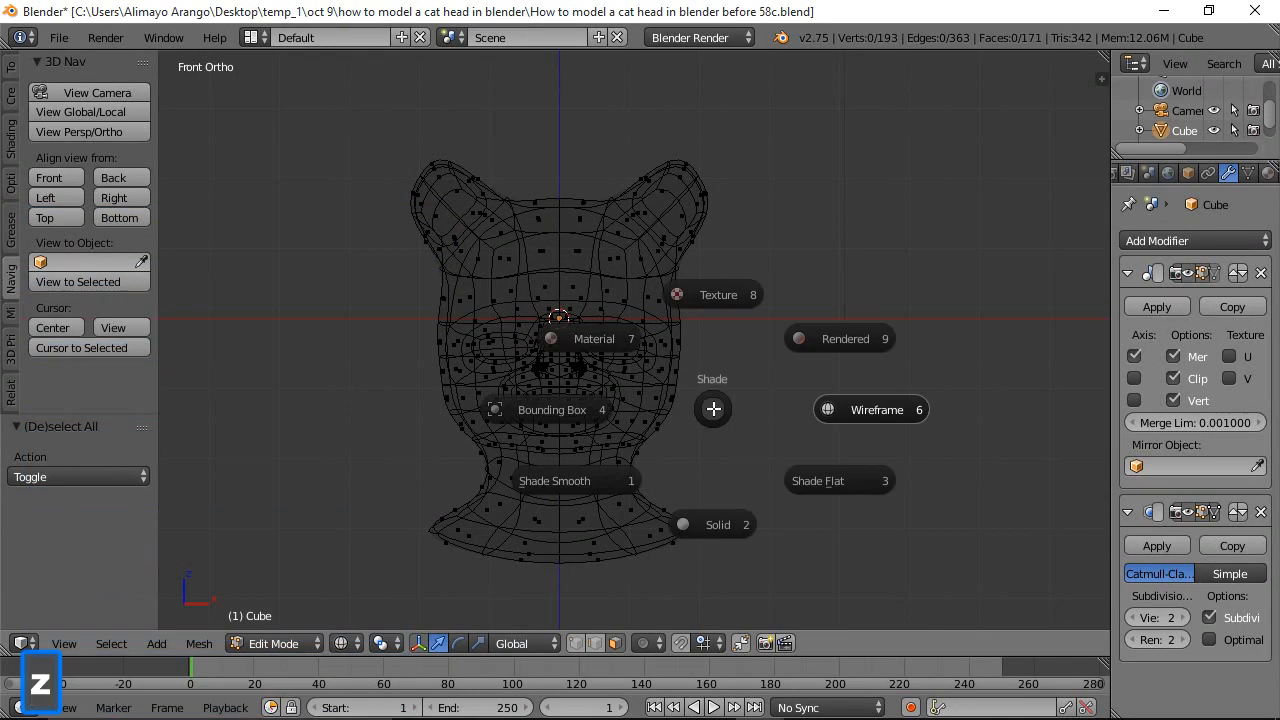
left_click(720, 524)
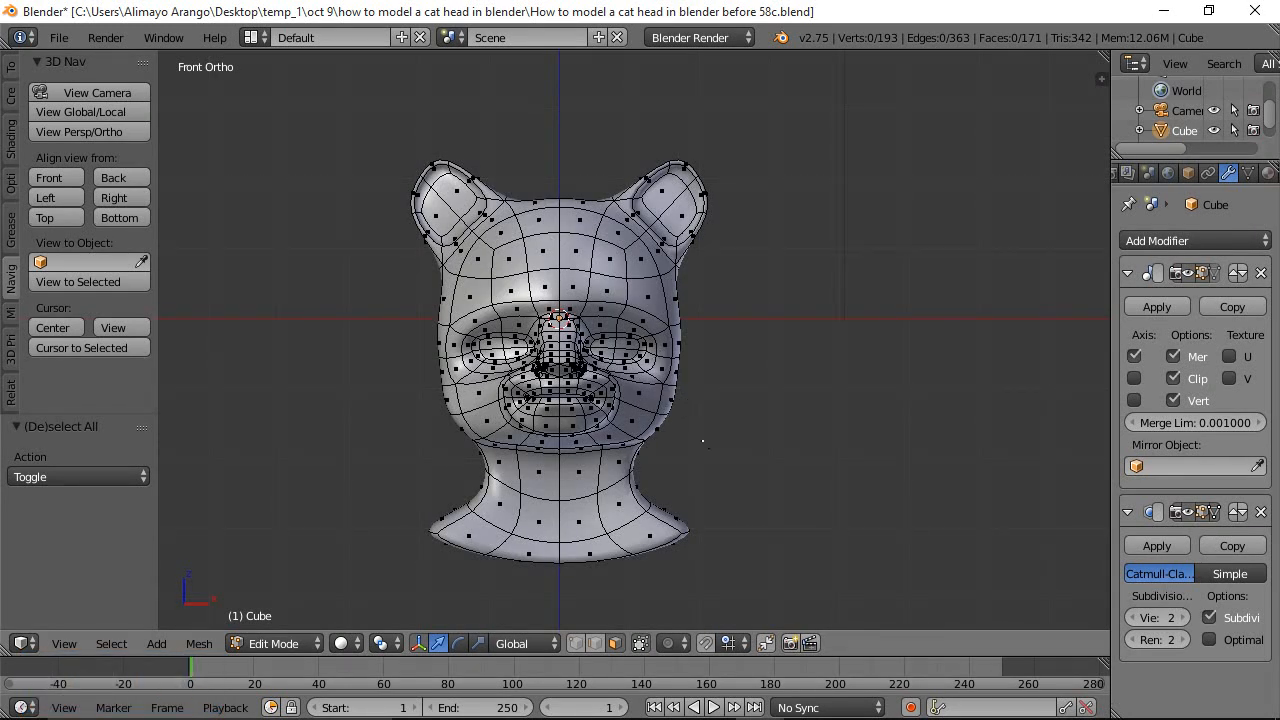
Circle-select all front and back faces of the ear
middle_click_drag(749, 381, 583, 399)
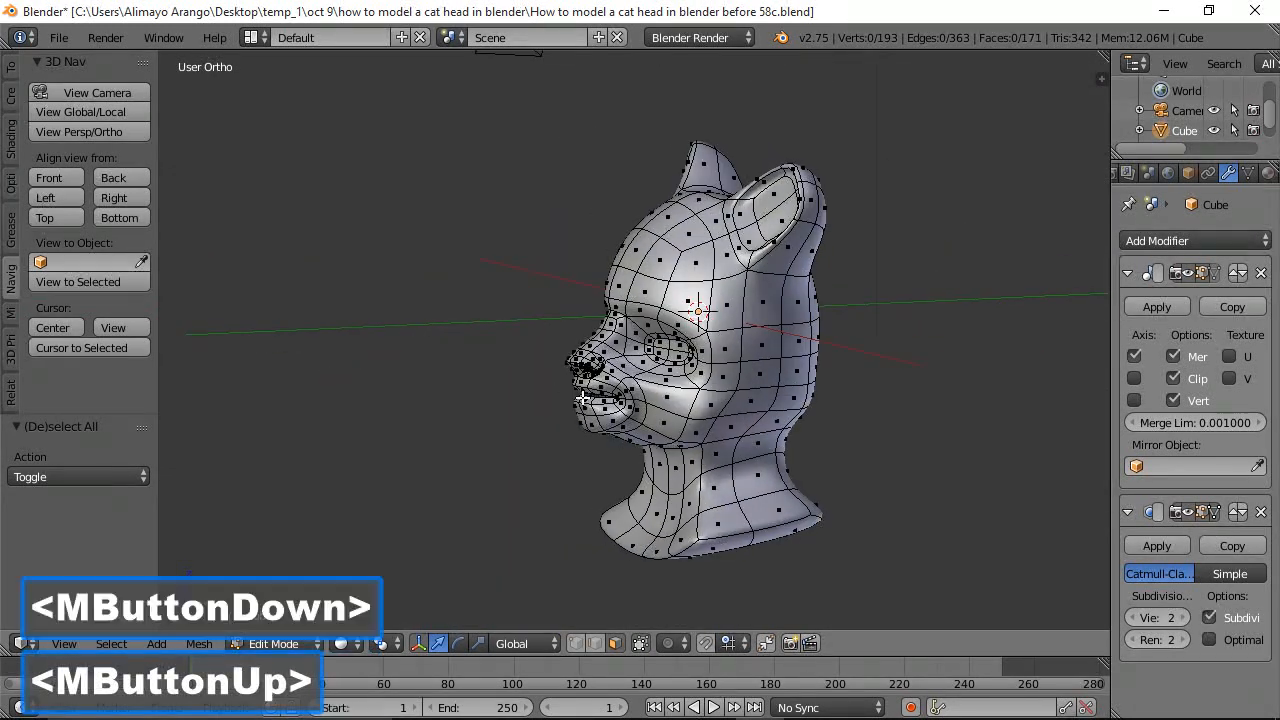
middle_click_drag(749, 258, 765, 293)
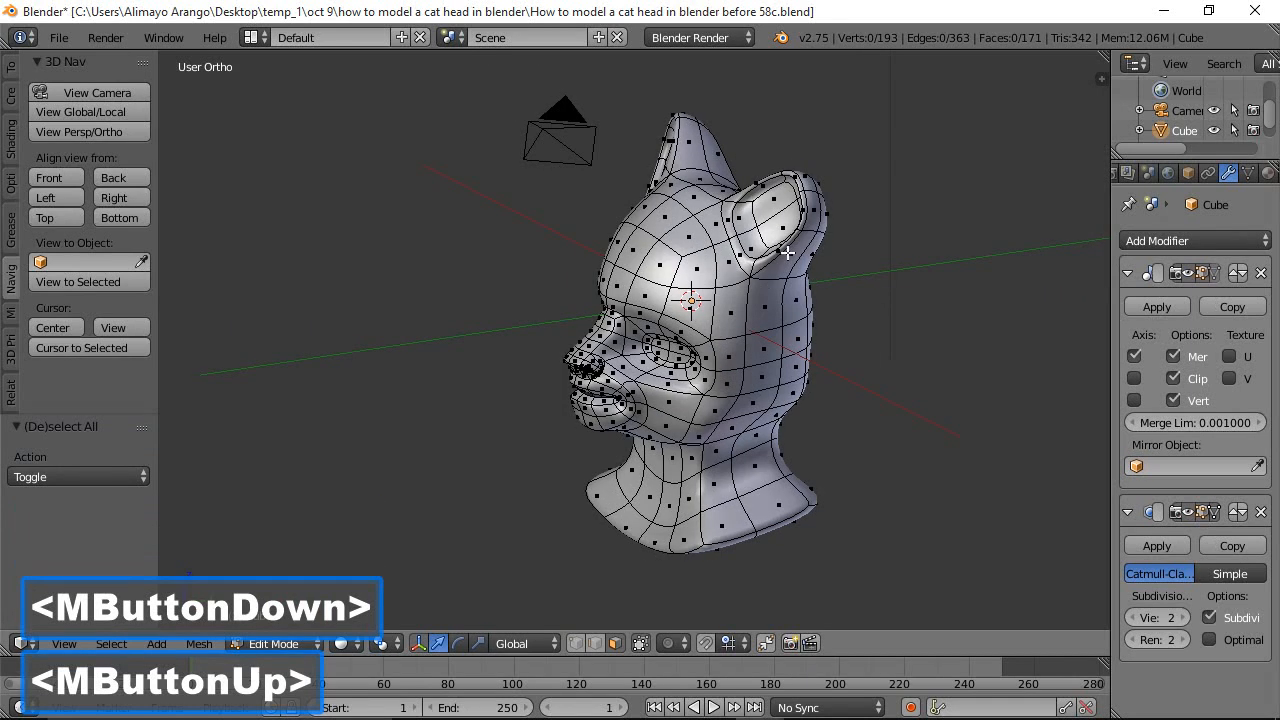
key("c")
mouse_move(787, 250)
left_mouse_down()
mouse_move(795, 225)
mouse_move(780, 205)
mouse_move(755, 218)
mouse_move(790, 190)
mouse_move(772, 185)
mouse_move(812, 238)
mouse_move(803, 200)
left_mouse_up()
right_click(899, 236)
middle_click_drag(899, 236, 648, 227)
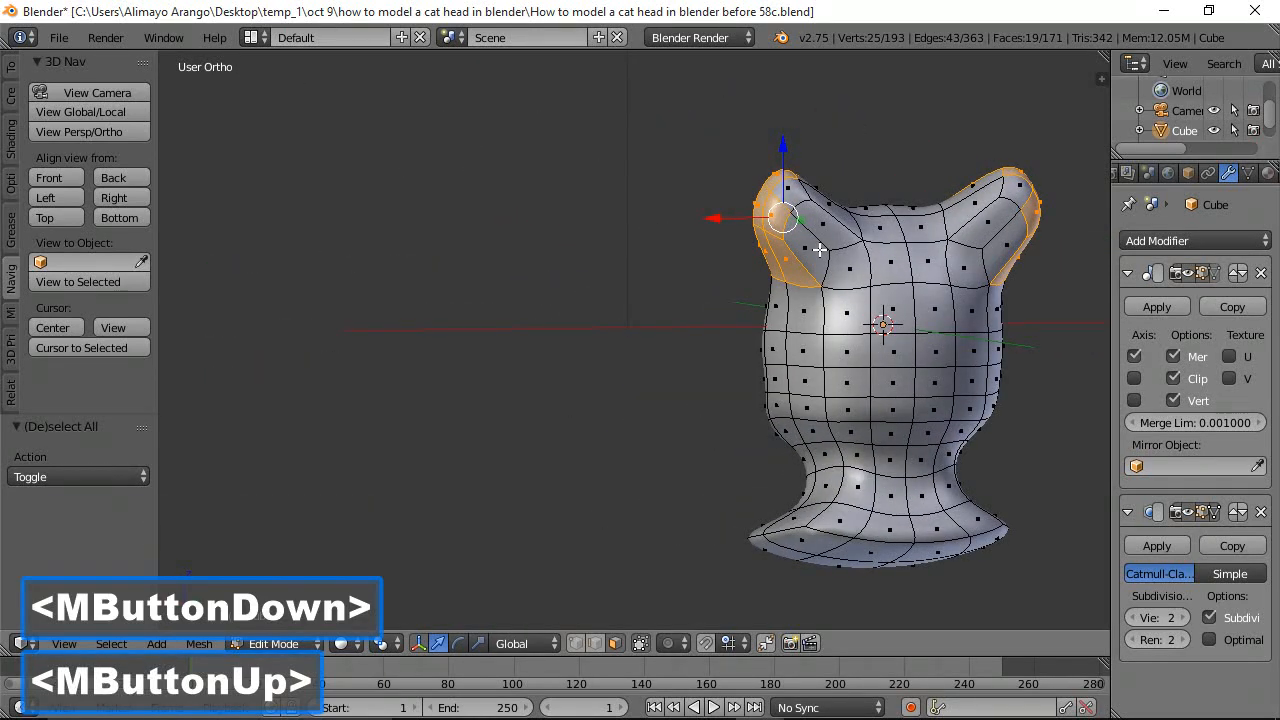
key("c")
left_click_drag(796, 232, 793, 195)
right_click(793, 195)
mouse_move(597, 251)
middle_mouse_down()
mouse_move(652, 294)
mouse_move(963, 286)
mouse_move(924, 294)
middle_mouse_up()
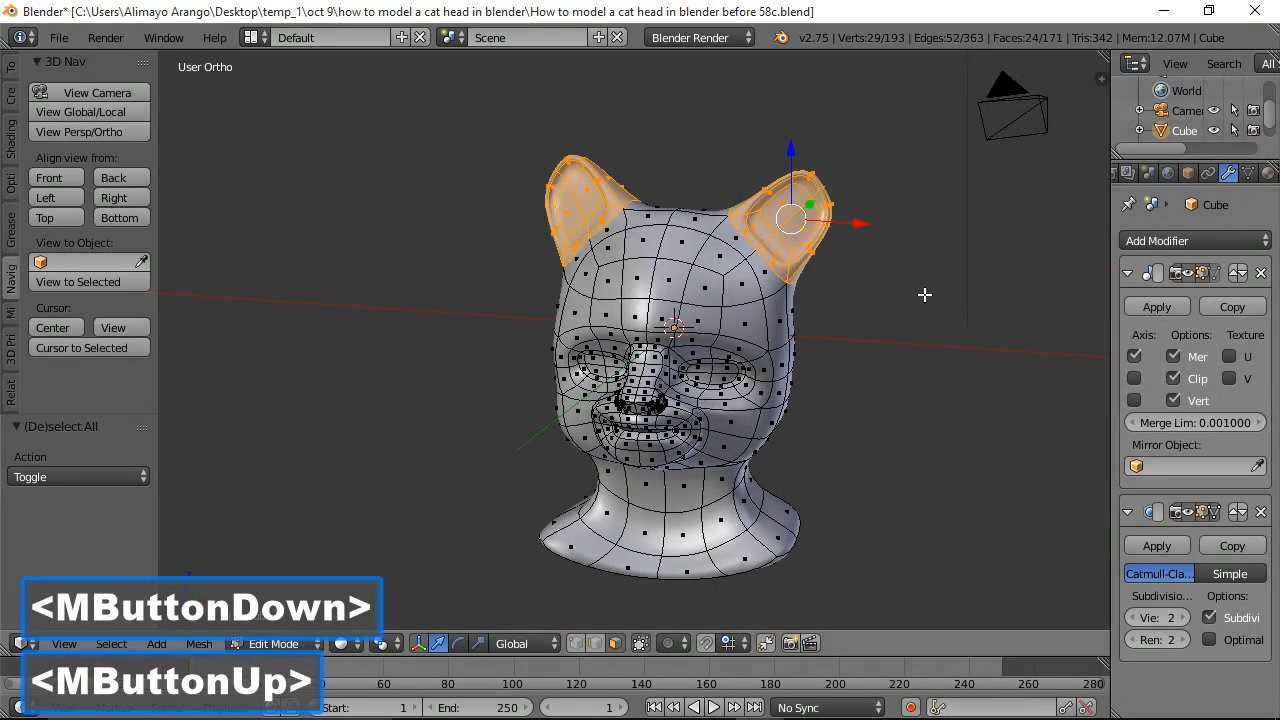
Enable proportional editing and try to move the selected ear faces
key("o")
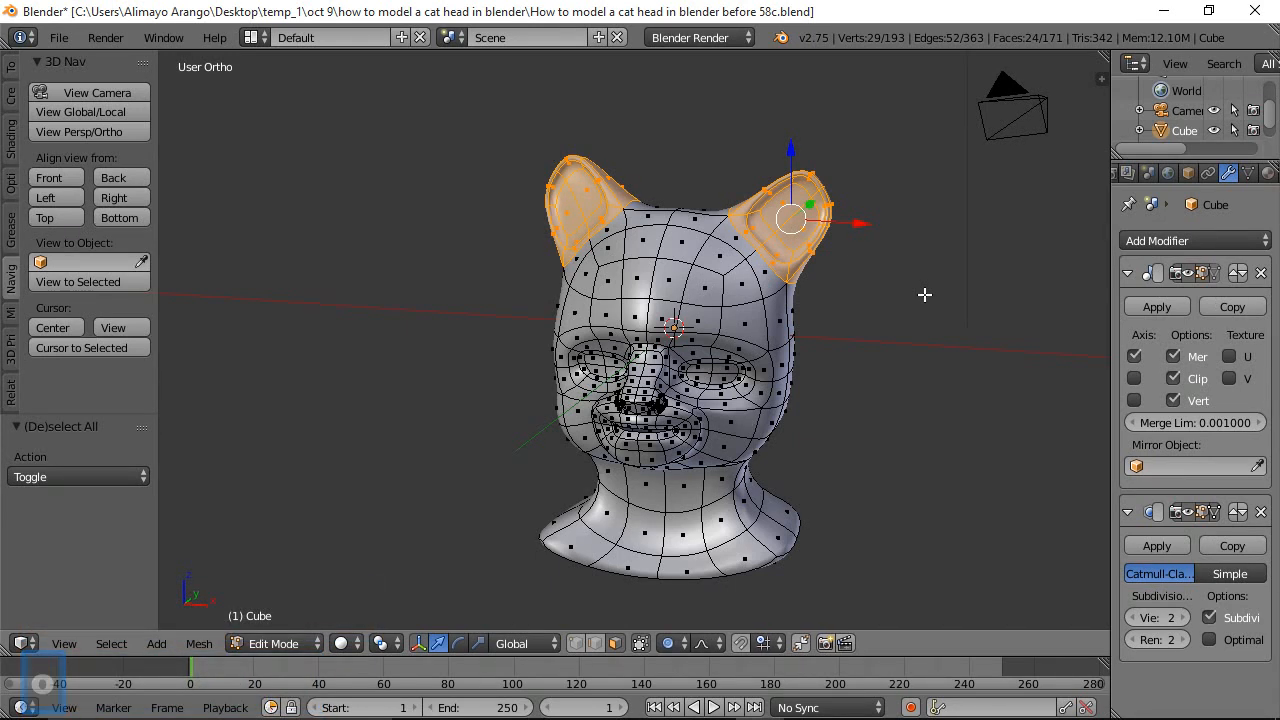
key("g")
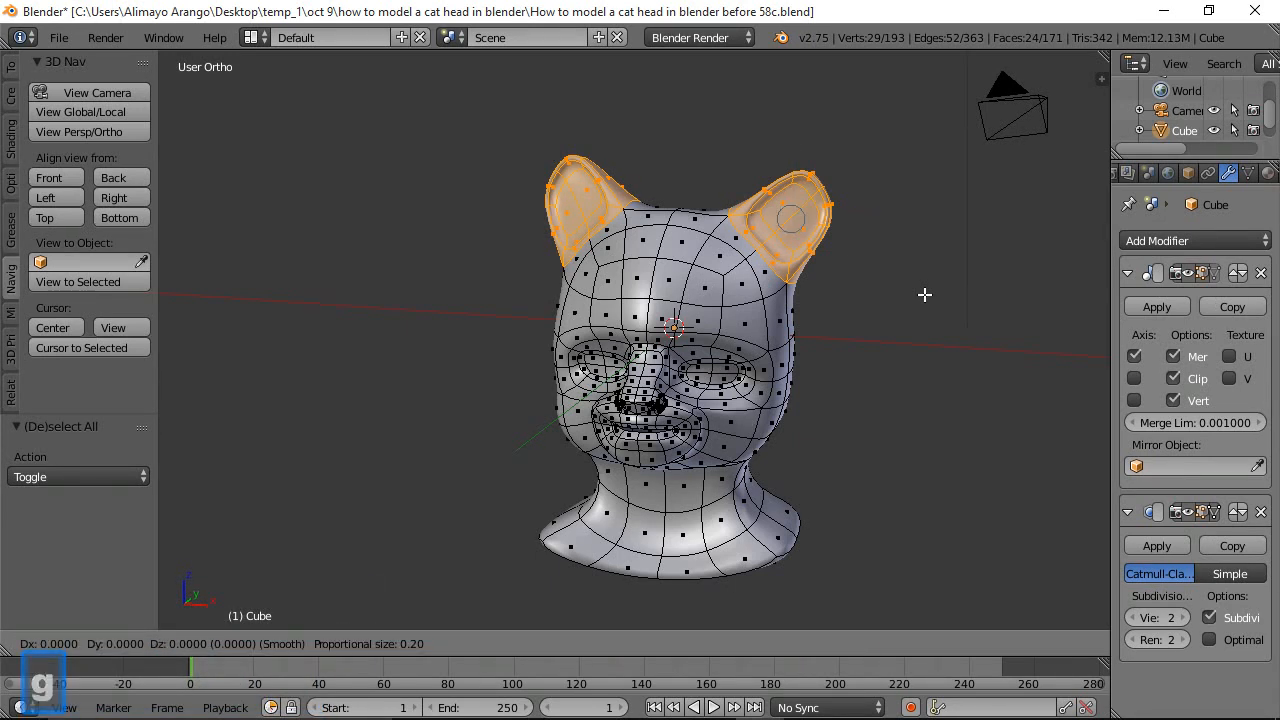
right_click(924, 294)
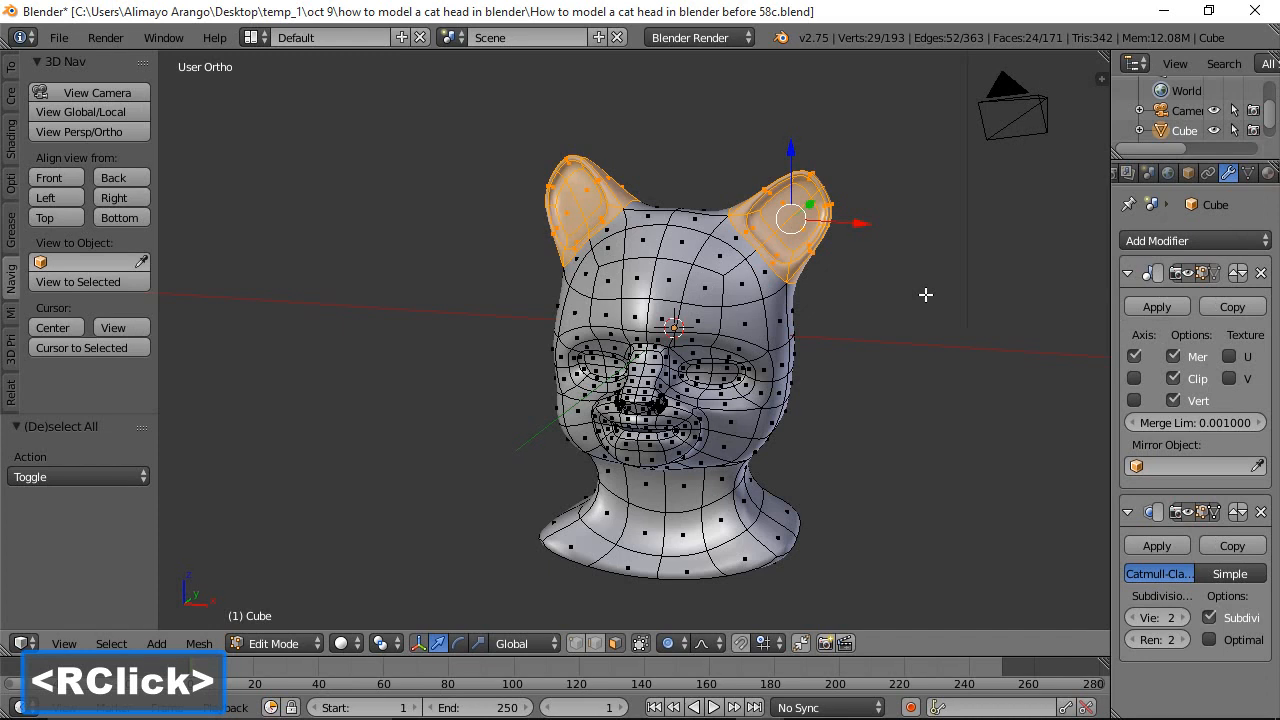
Move the selected ear faces about 0.115 on X, -0.086 on Y and -0.487 on Z with smooth proportional falloff
key("g")
scroll(923, 294, "down", 9)
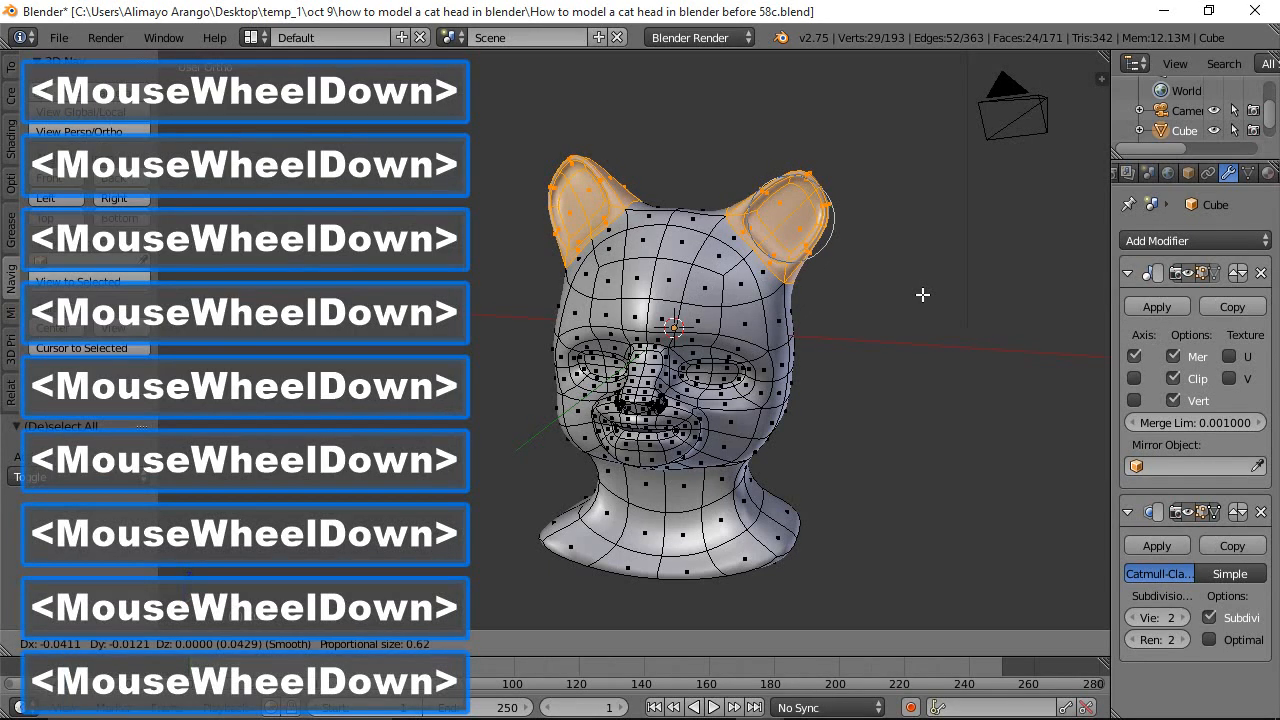
scroll(933, 320, "down", 1)
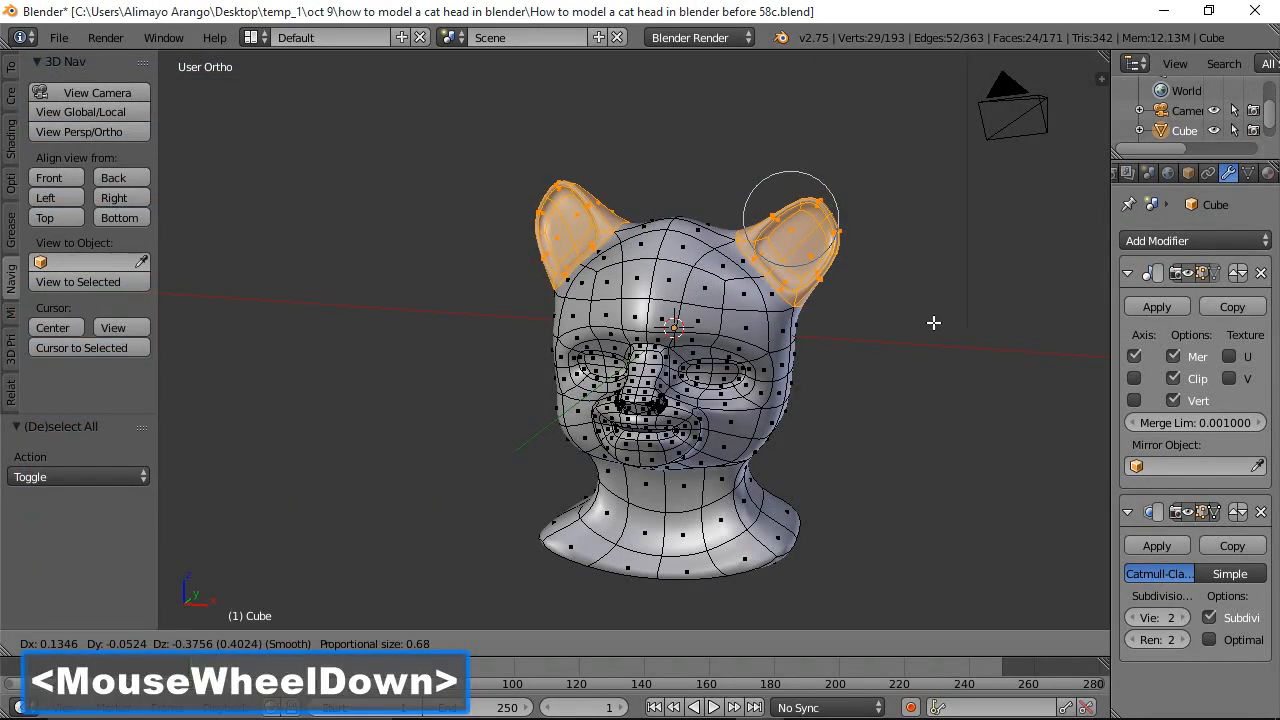
scroll(932, 326, "down", 1)
scroll(932, 328, "down", 1)
left_click(931, 330)
mouse_move(904, 413)
middle_mouse_down()
mouse_move(886, 386)
mouse_move(929, 420)
mouse_move(823, 403)
mouse_move(905, 409)
mouse_move(897, 390)
middle_mouse_up()
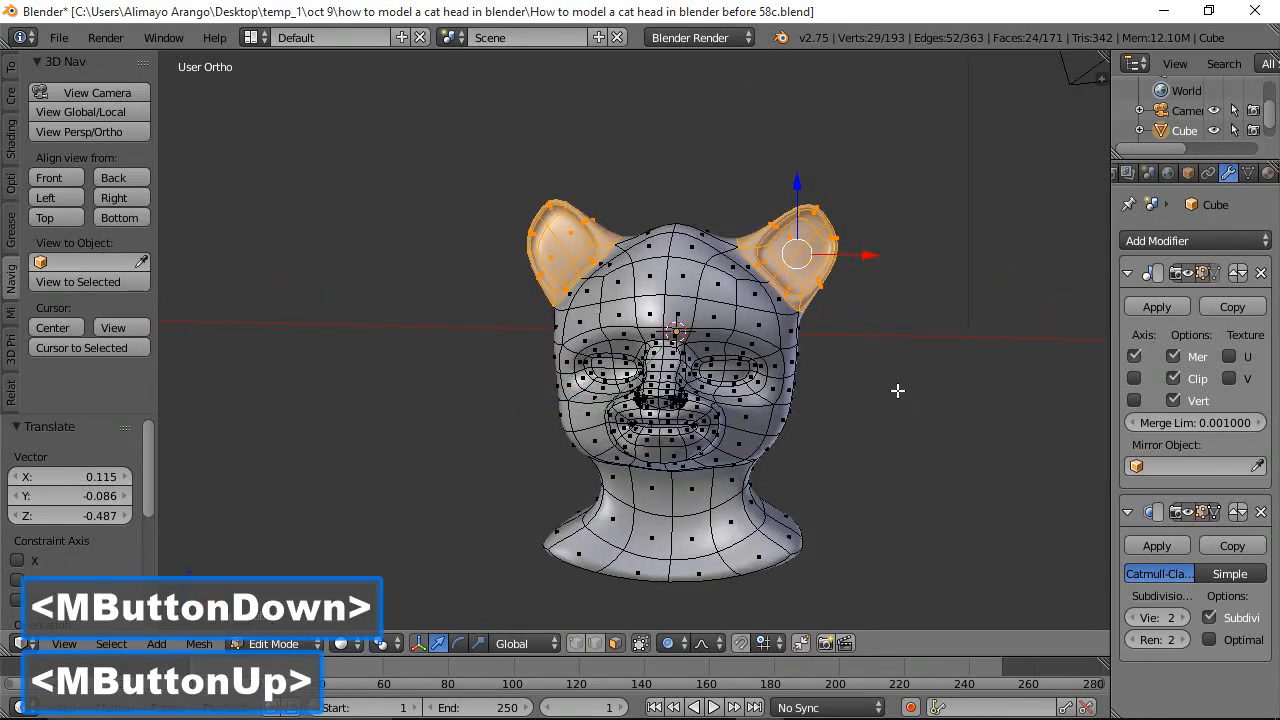
Switch to Sculpt Mode and flatten the peaked crown of the head with the Grab brush
left_click(308, 645)
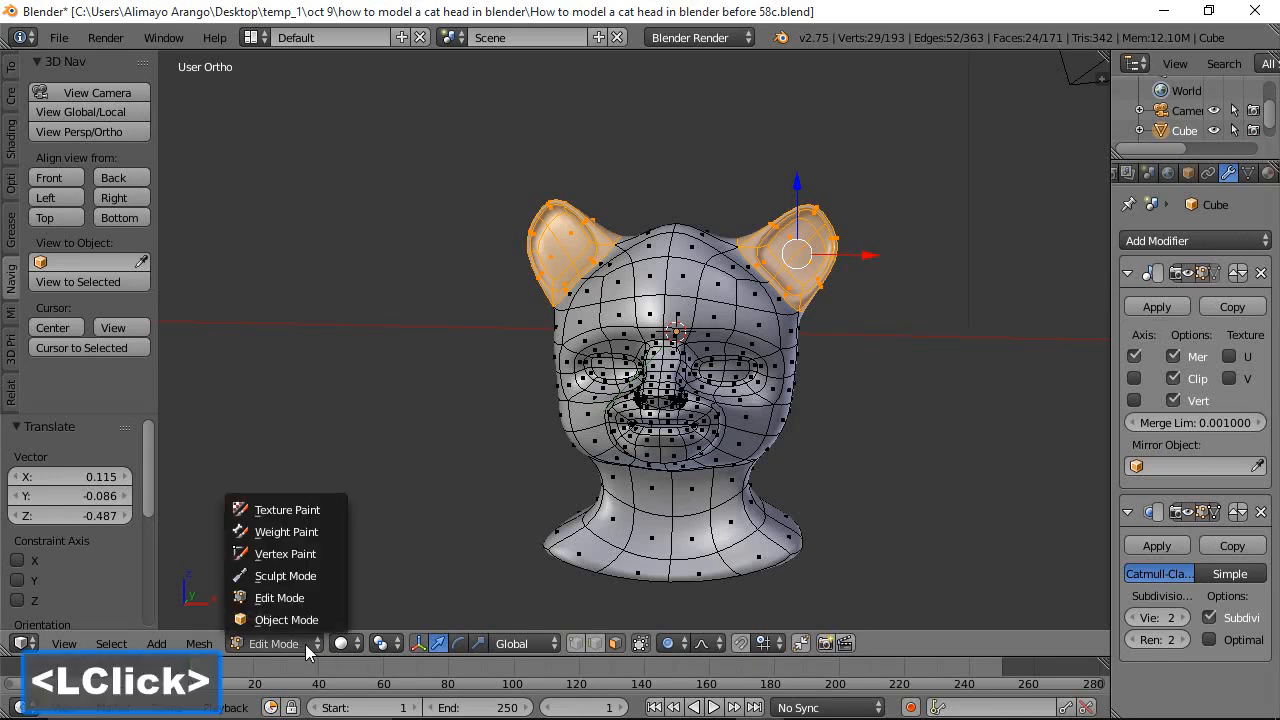
left_click(305, 578)
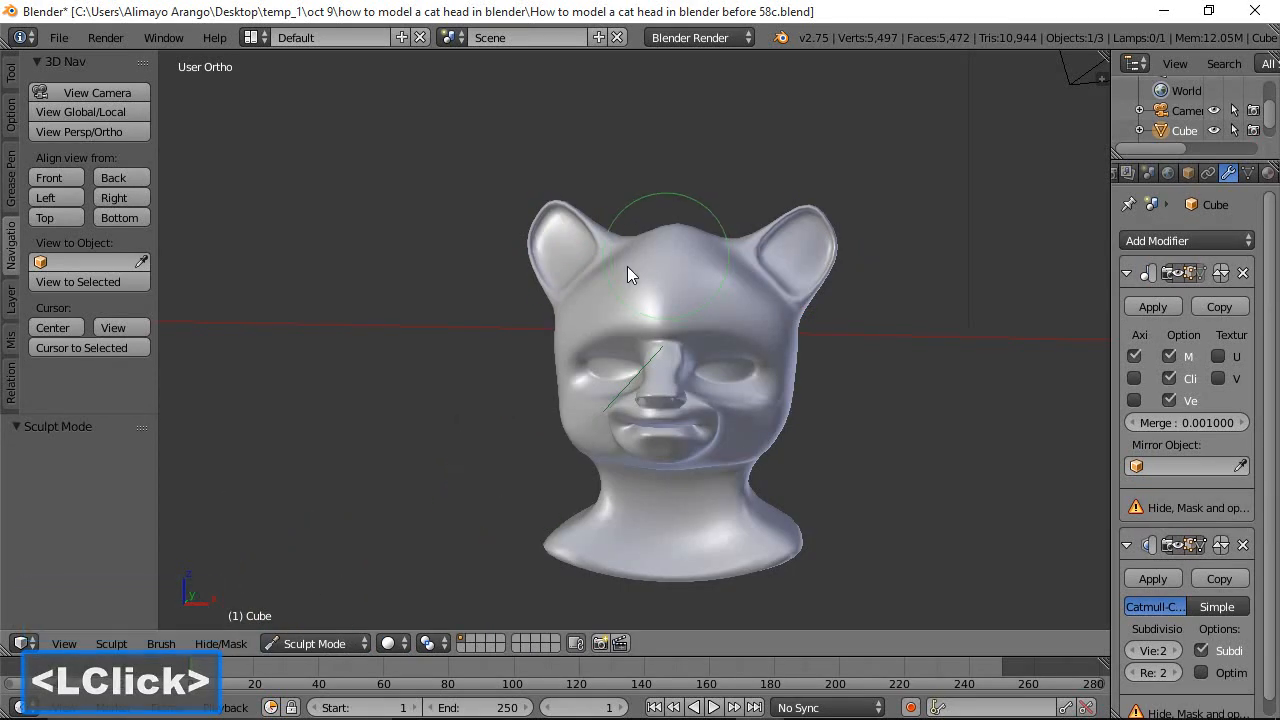
left_click(11, 76)
mouse_move(677, 233)
left_mouse_down()
mouse_move(674, 221)
mouse_move(673, 234)
mouse_move(691, 226)
left_mouse_up()
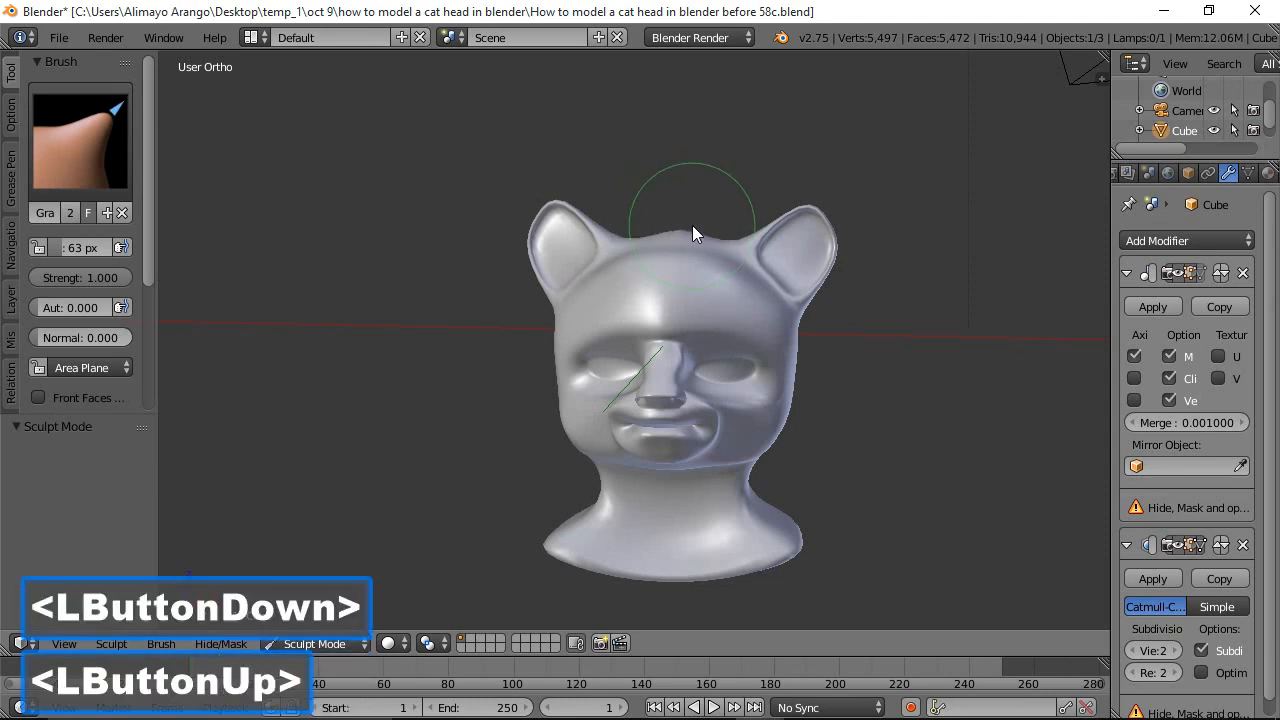
Set the Grab brush radius to 85 px and push the jaw and lower cheeks inward
key("f")
left_click(701, 235)
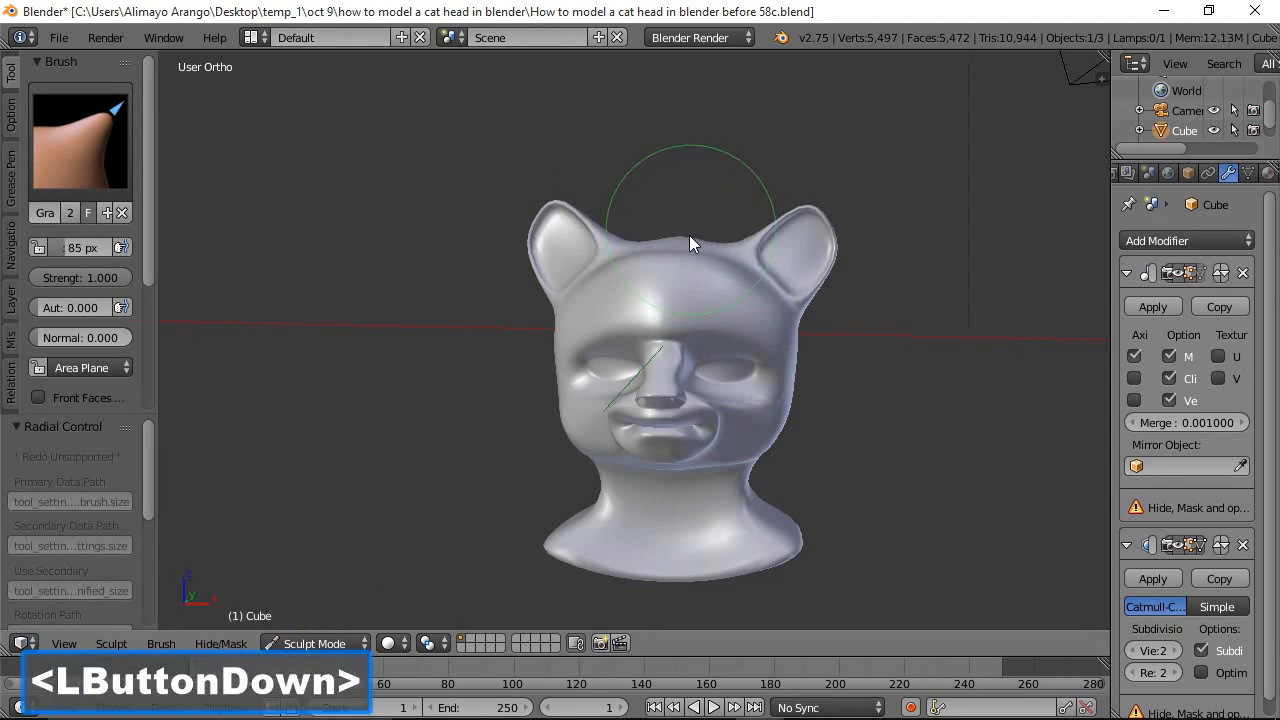
left_click_drag(751, 452, 699, 402)
left_click_drag(741, 453, 733, 449)
middle_click_drag(802, 440, 808, 463)
left_click_drag(782, 418, 783, 416)
Grab the ear and the crown next to it to refine the ear's outline and base
mouse_move(796, 315)
left_mouse_down()
mouse_move(795, 327)
mouse_move(775, 259)
mouse_move(722, 240)
left_mouse_up()
left_click_drag(716, 238, 712, 244)
mouse_move(711, 245)
left_mouse_down()
mouse_move(716, 265)
mouse_move(745, 240)
mouse_move(777, 314)
left_mouse_up()
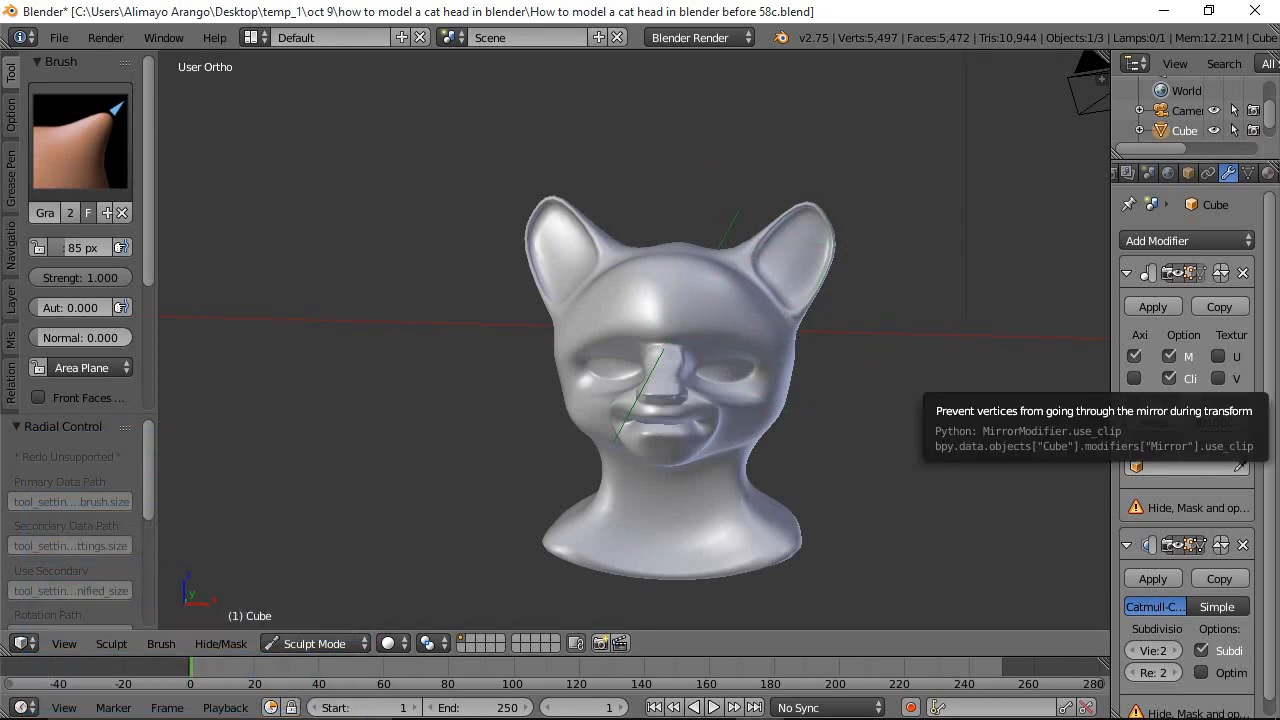
left_click(943, 316)
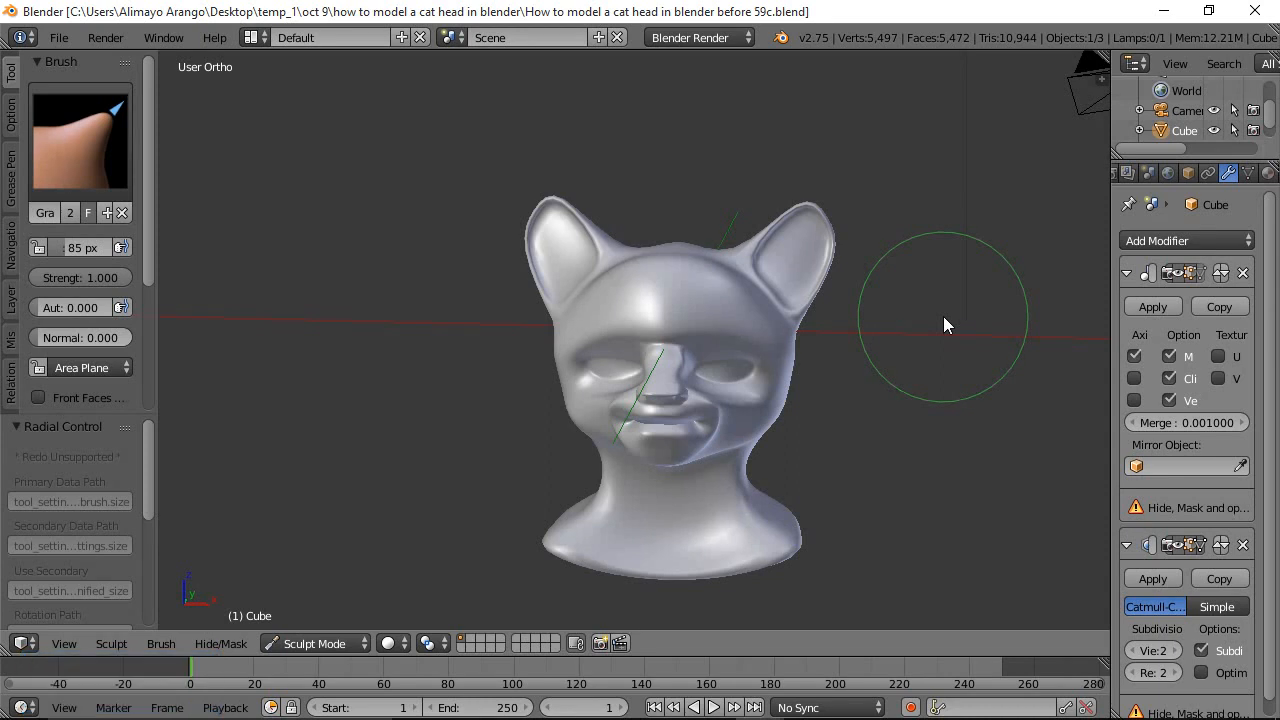
Set the Grab brush radius to 56 px and reshape the upper edge and corners of the eye and the side of the nose
scroll(838, 363, "up", 4)
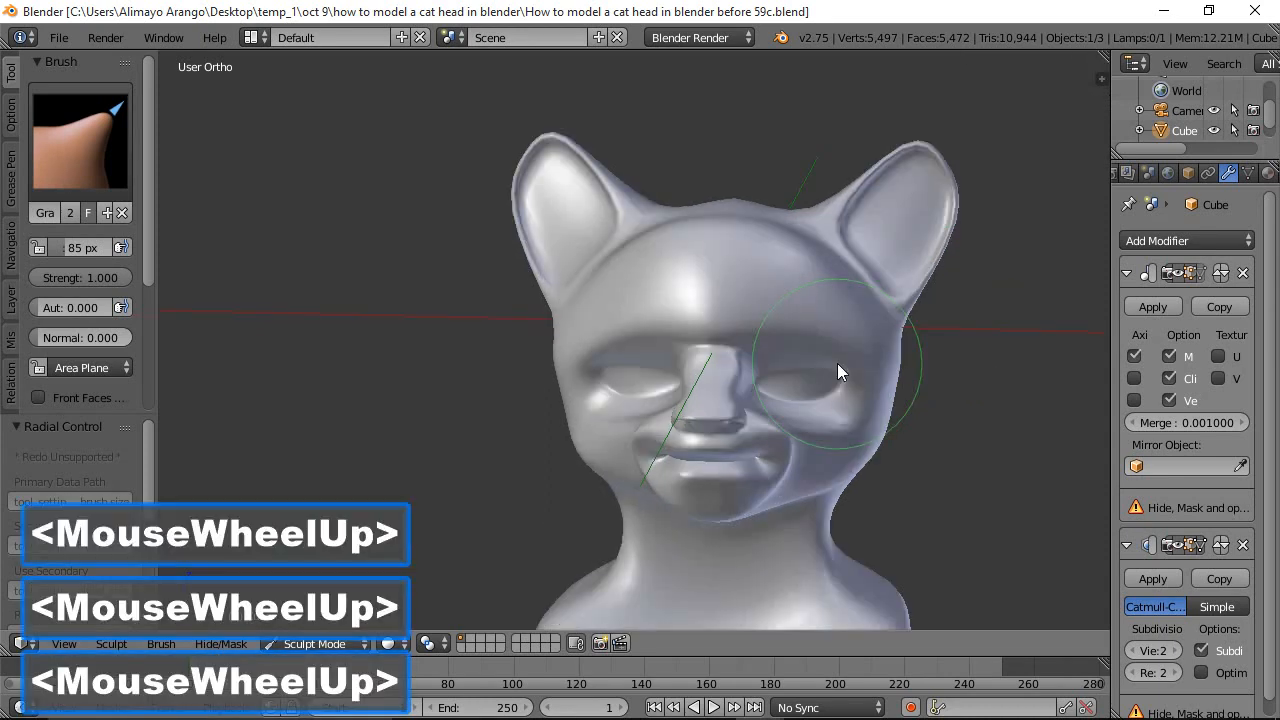
middle_click_drag(942, 385, 736, 285, "shift")
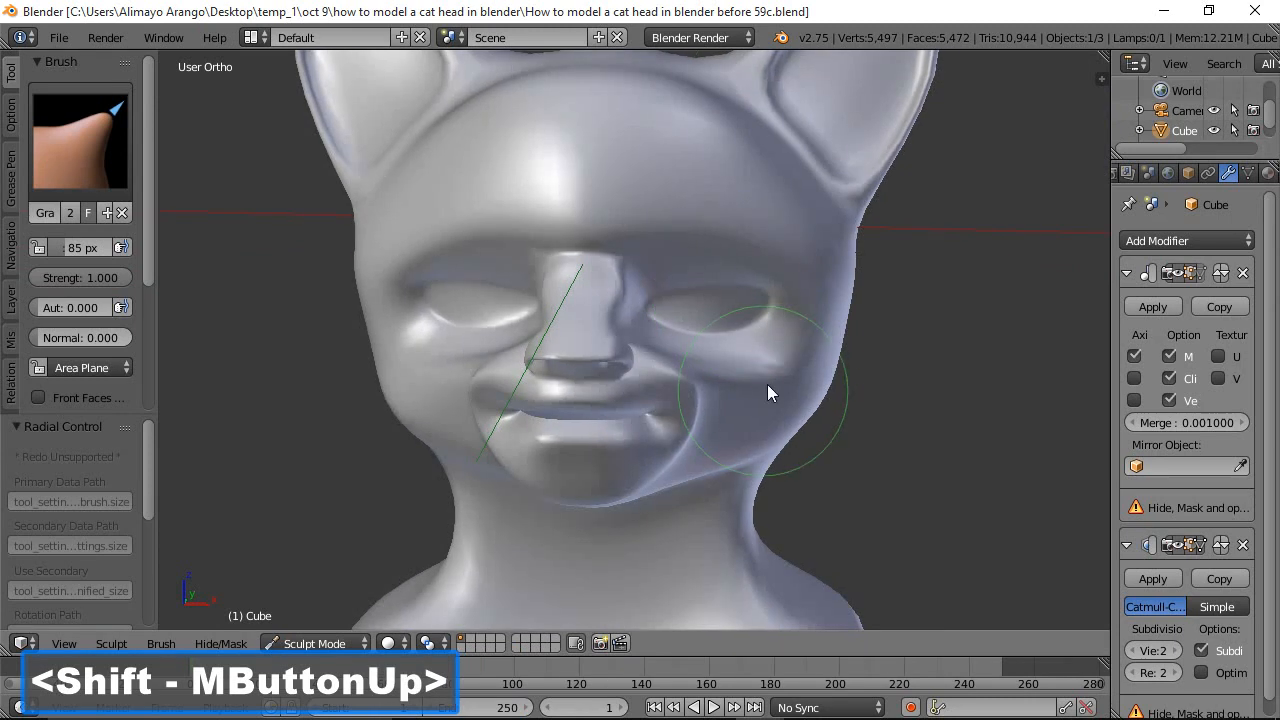
key("f")
left_click(773, 307)
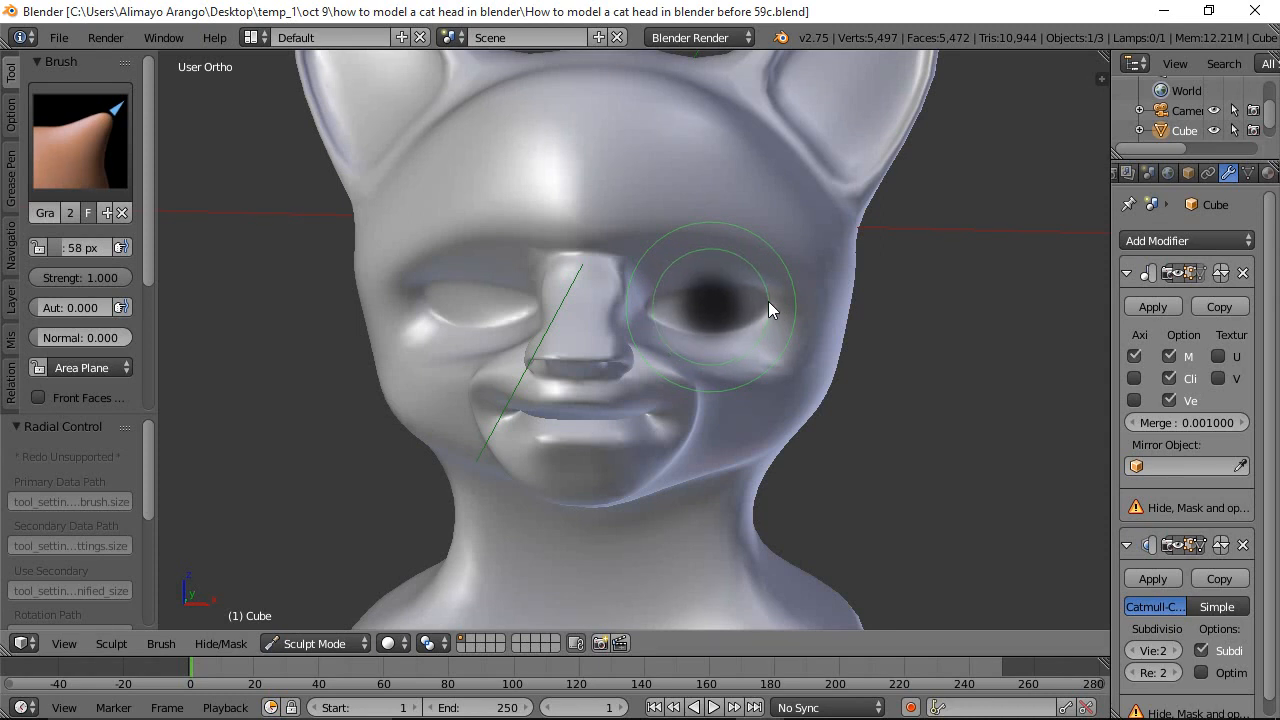
left_click(767, 301)
left_click_drag(772, 282, 677, 285)
mouse_move(677, 285)
left_mouse_down()
mouse_move(667, 271)
mouse_move(691, 267)
left_mouse_up()
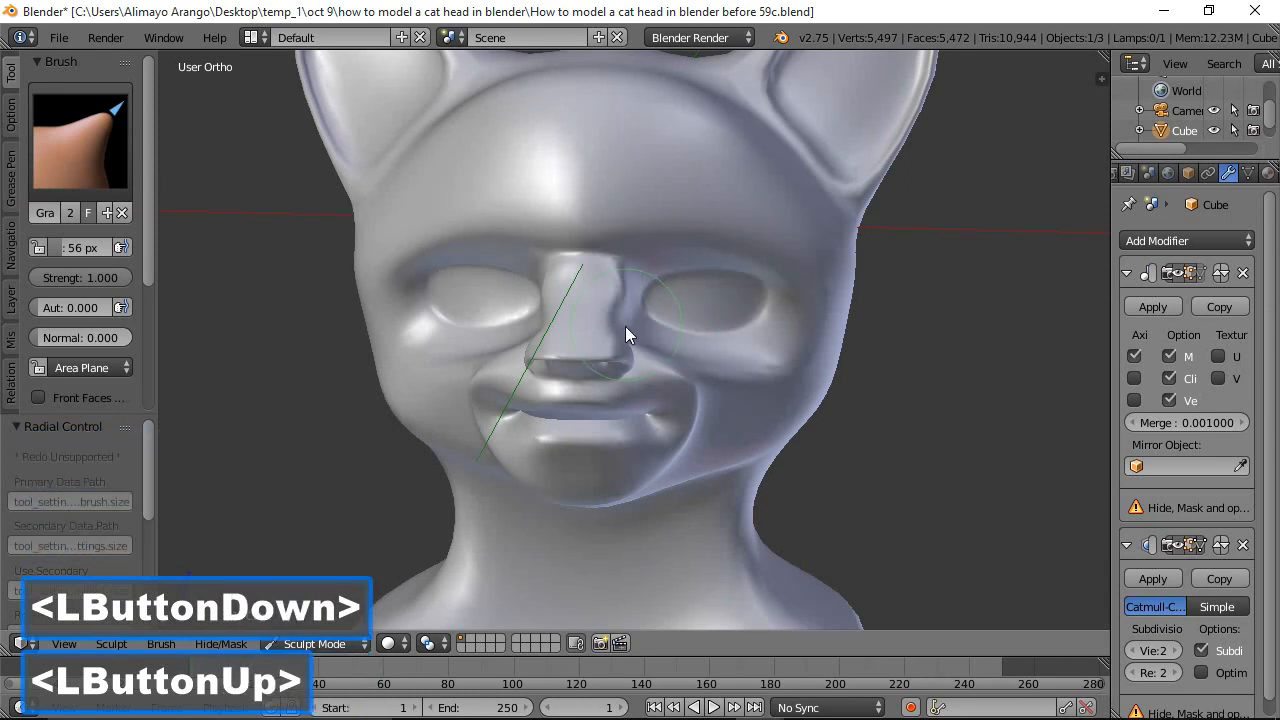
left_click_drag(619, 328, 621, 330)
Set the Grab brush radius to 78 px and reshape the jawline, cheek and side of the head up to the ear
mouse_move(724, 473)
middle_mouse_down()
mouse_move(684, 449)
mouse_move(530, 447)
mouse_move(734, 456)
mouse_move(706, 477)
middle_mouse_up()
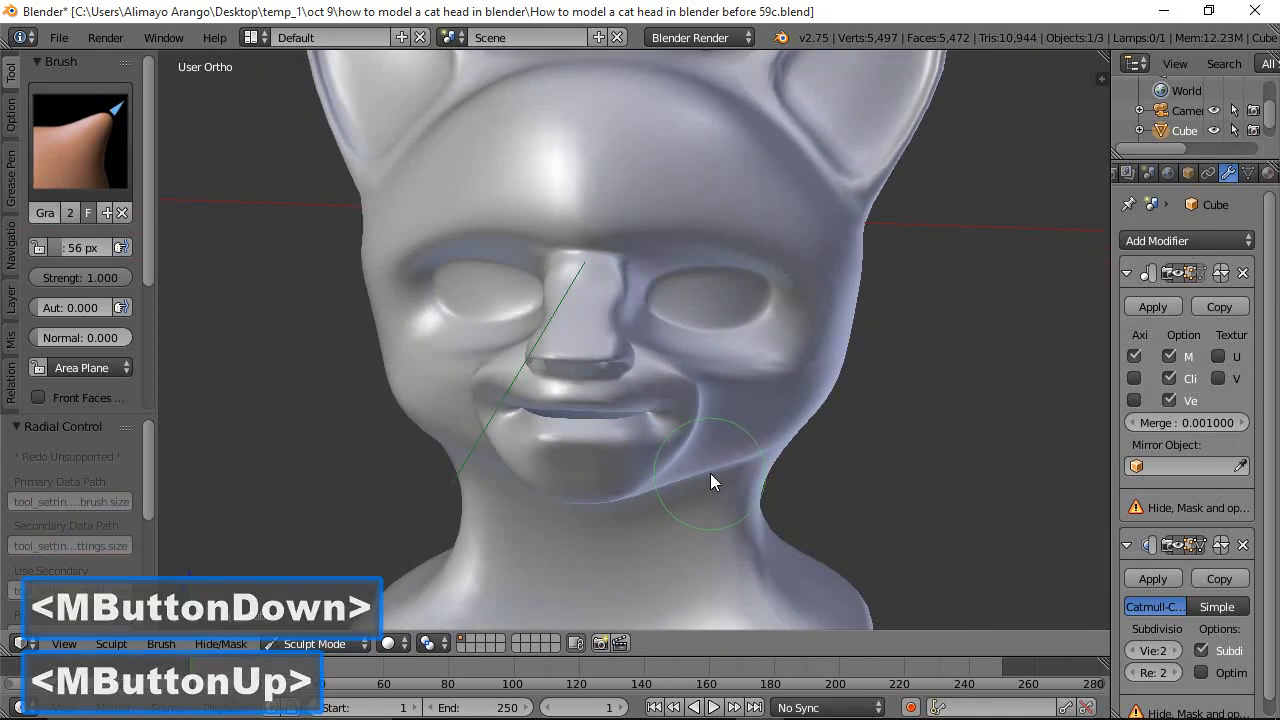
key("f")
left_click(698, 478)
mouse_move(697, 478)
left_mouse_down()
mouse_move(695, 465)
mouse_move(716, 471)
mouse_move(719, 447)
mouse_move(722, 467)
mouse_move(719, 443)
left_mouse_up()
mouse_move(804, 423)
left_mouse_down()
mouse_move(792, 422)
mouse_move(830, 387)
left_mouse_up()
left_click_drag(832, 388, 850, 290)
left_click_drag(855, 245, 905, 215)
Even out the crown between the ears with short Grab strokes
scroll(720, 130, "down", 2)
left_click_drag(671, 96, 652, 95)
left_click_drag(650, 94, 632, 92)
left_click_drag(628, 92, 600, 87)
left_click_drag(595, 85, 582, 81)
left_click_drag(705, 84, 706, 102)
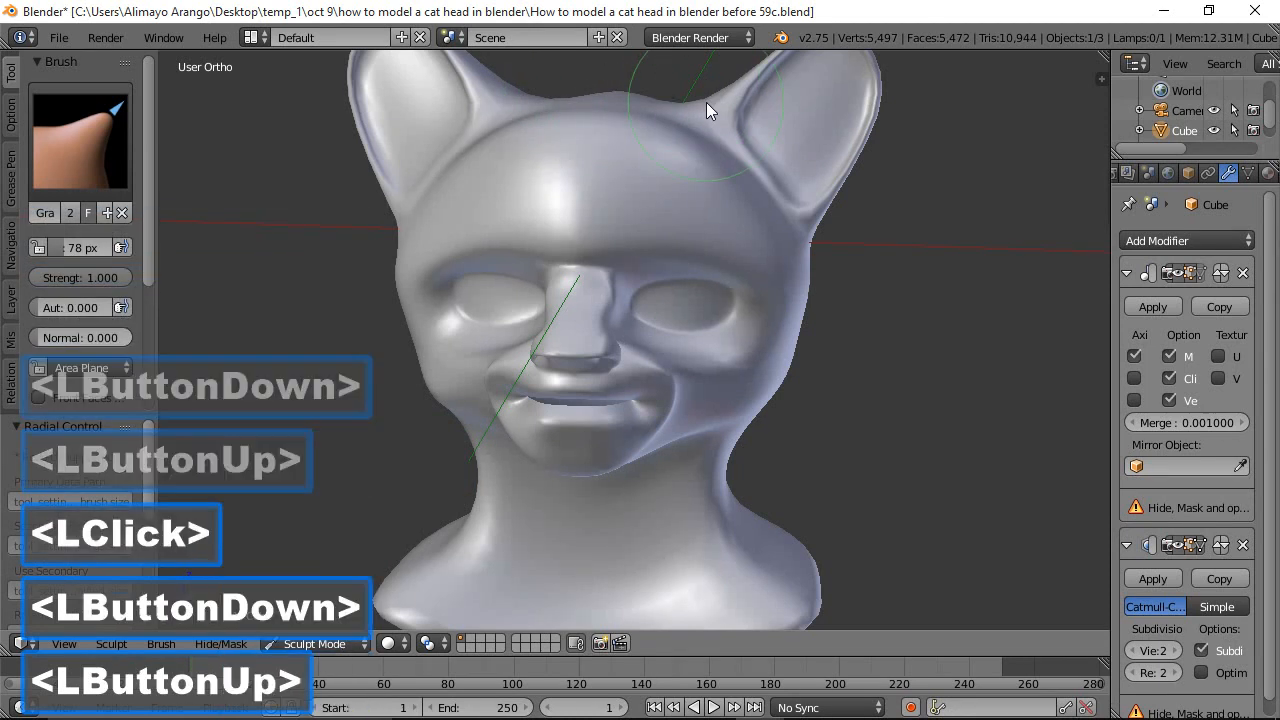
left_click(704, 104)
Grab the ear's outer edge, tip and base to refine its shape, and touch up the crown
scroll(720, 97, "down", 1)
mouse_move(834, 151)
left_mouse_down()
mouse_move(784, 78)
mouse_move(777, 86)
left_mouse_up()
mouse_move(773, 81)
left_mouse_down()
mouse_move(772, 104)
mouse_move(690, 125)
left_mouse_up()
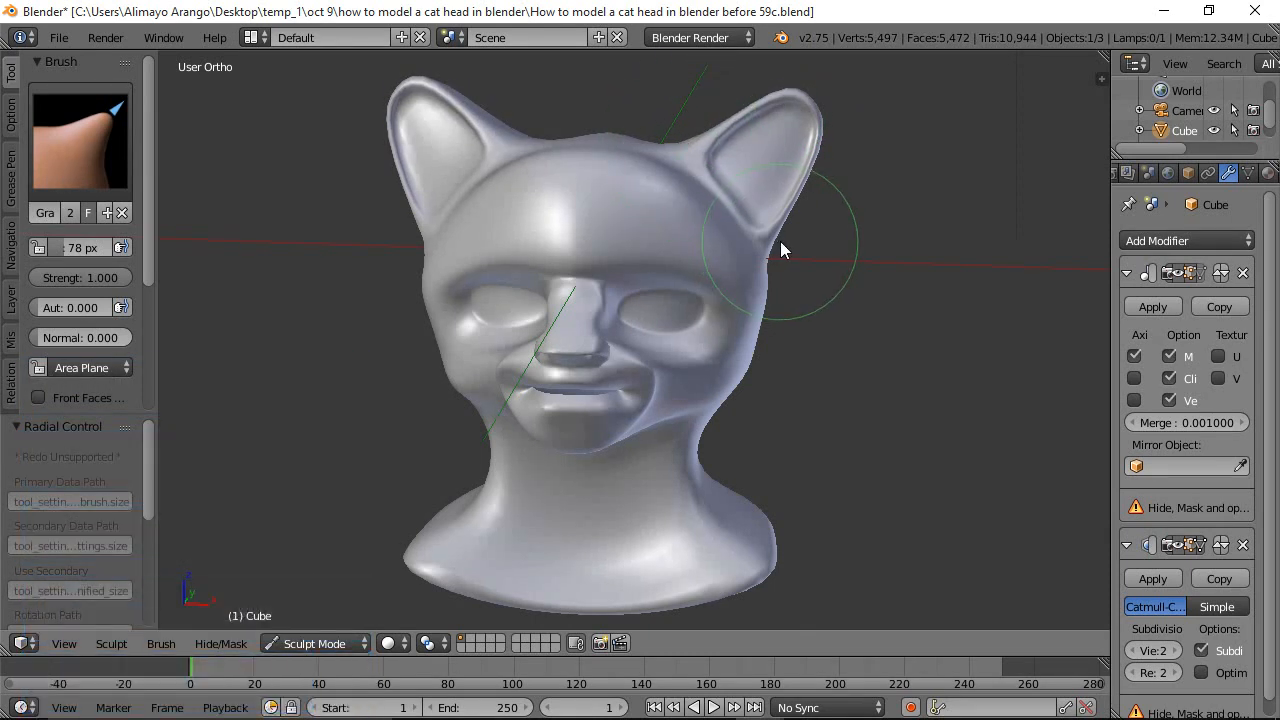
left_click_drag(772, 260, 769, 273)
left_click(630, 139)
From the side, adjust the upper back of the head and the forehead profile with the Grab brush
middle_click_drag(915, 308, 615, 268)
left_click(660, 183)
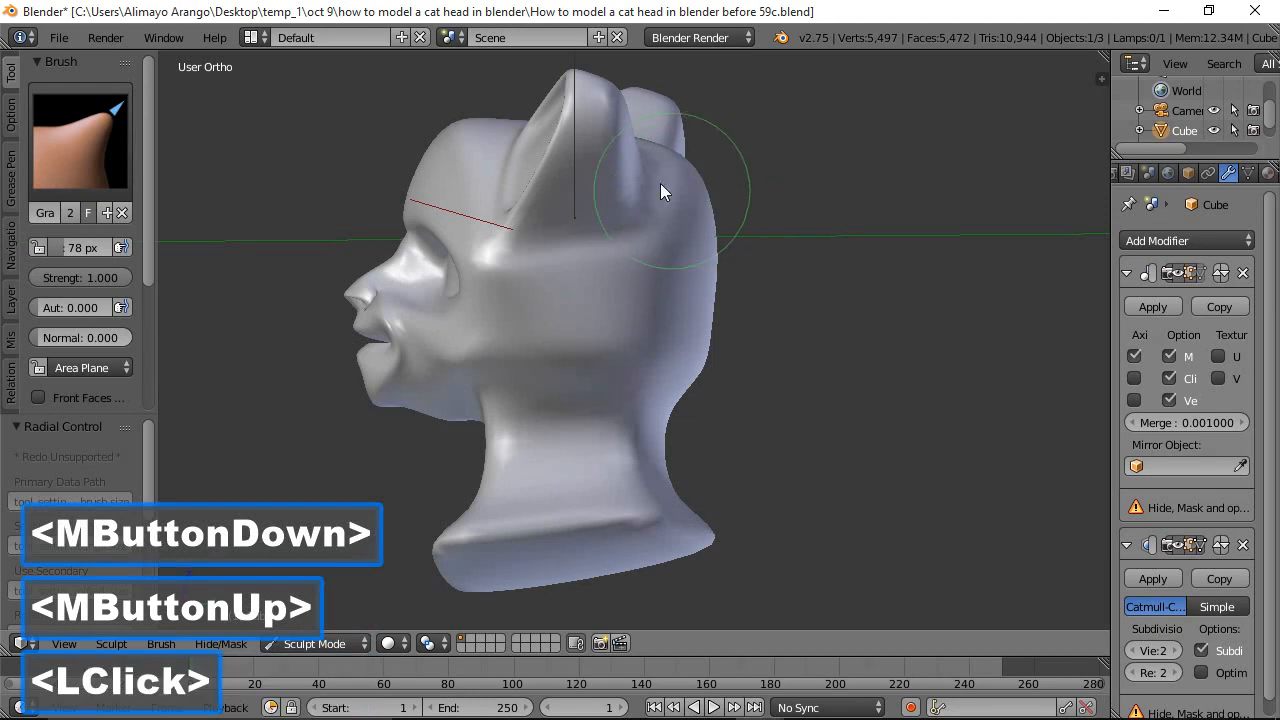
left_click_drag(457, 134, 437, 153)
In side profile, pull the brow and the top of the nose bridge forward with the Grab brush
middle_click_drag(544, 354, 582, 284)
scroll(401, 227, "up", 2)
scroll(583, 280, "up", 1)
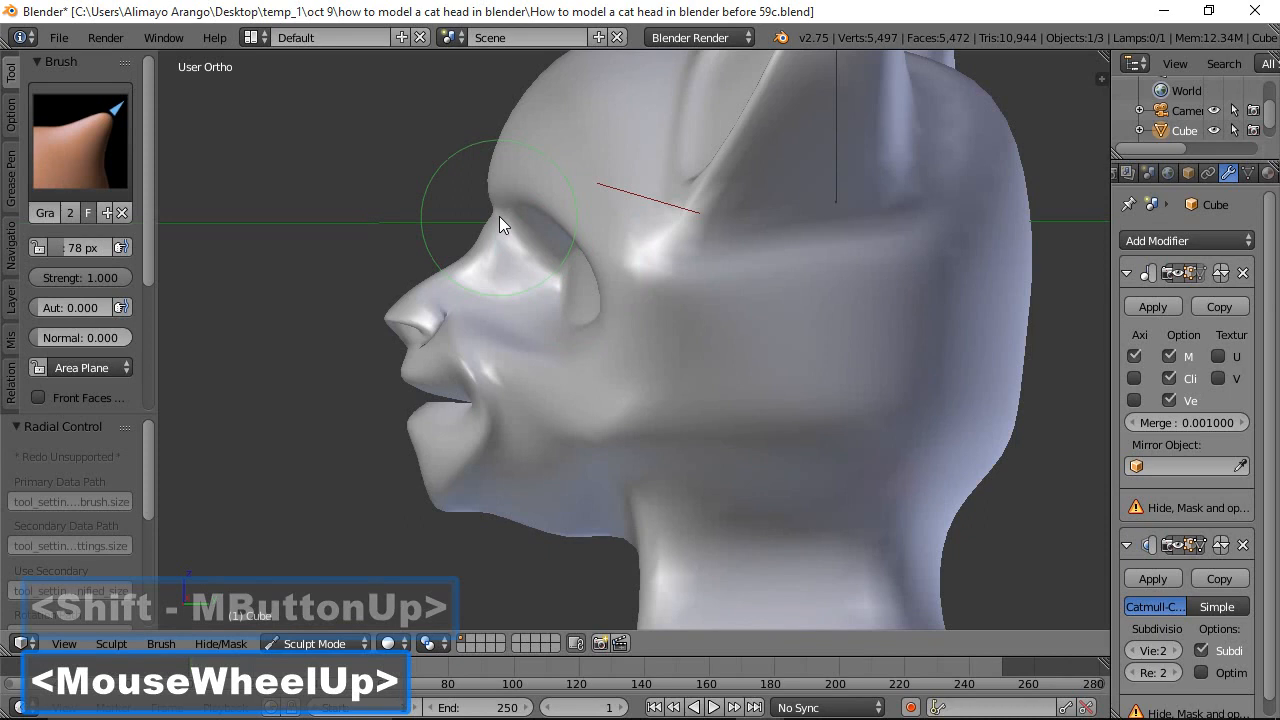
left_click_drag(494, 203, 473, 205)
mouse_move(476, 198)
left_mouse_down()
mouse_move(468, 254)
mouse_move(445, 262)
left_mouse_up()
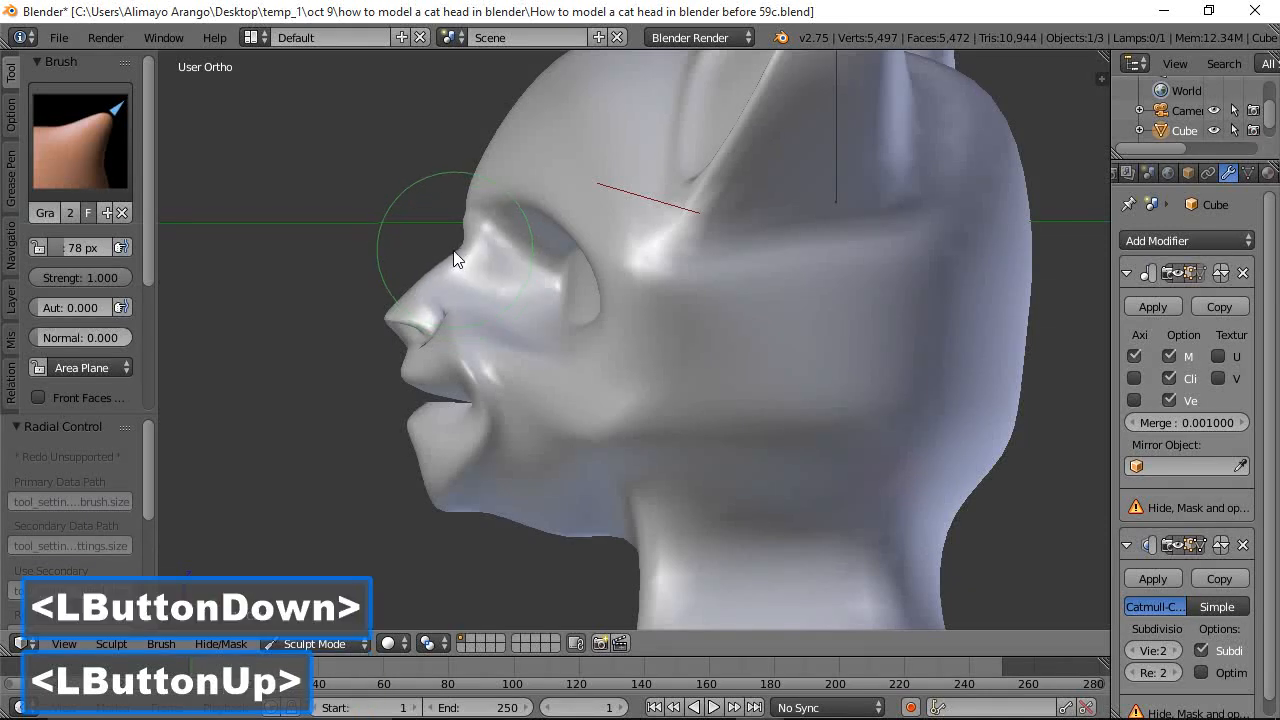
middle_click_drag(448, 370, 701, 391)
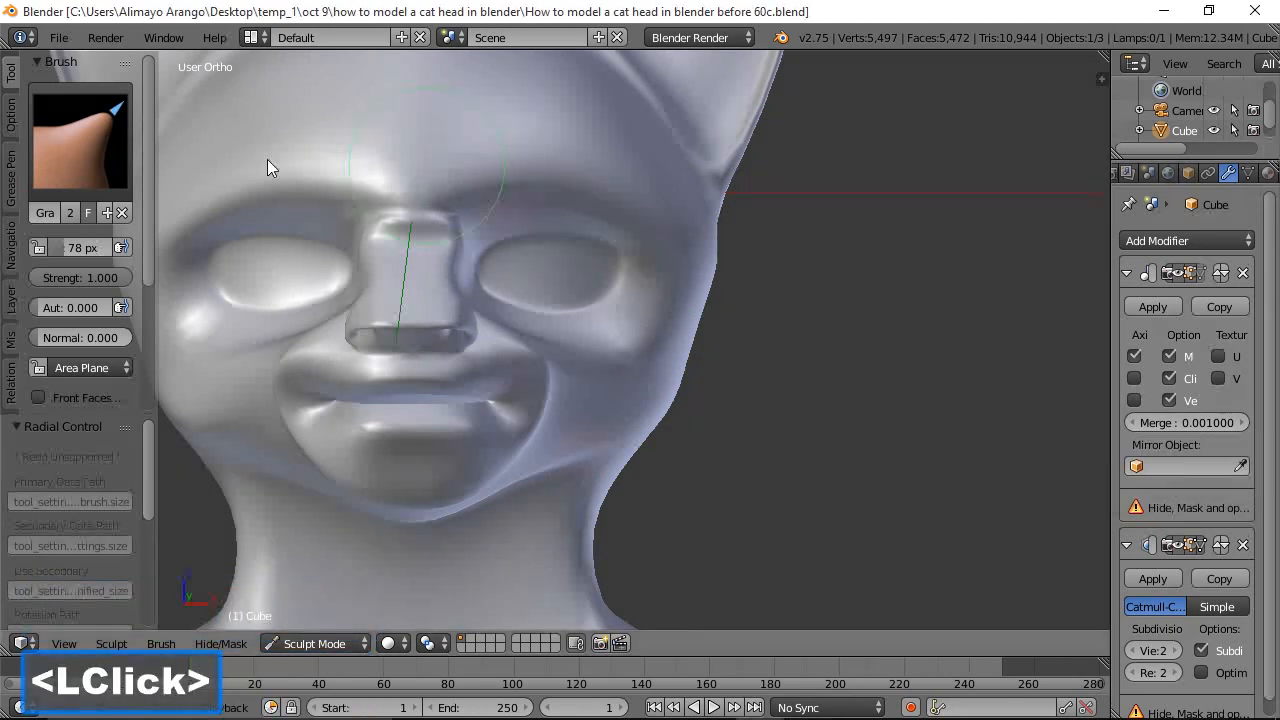
Choose the Inflate/Deflate brush and inflate the areas around the mouth corner, lips and adjoining cheek
left_click(104, 137)
left_click(608, 236)
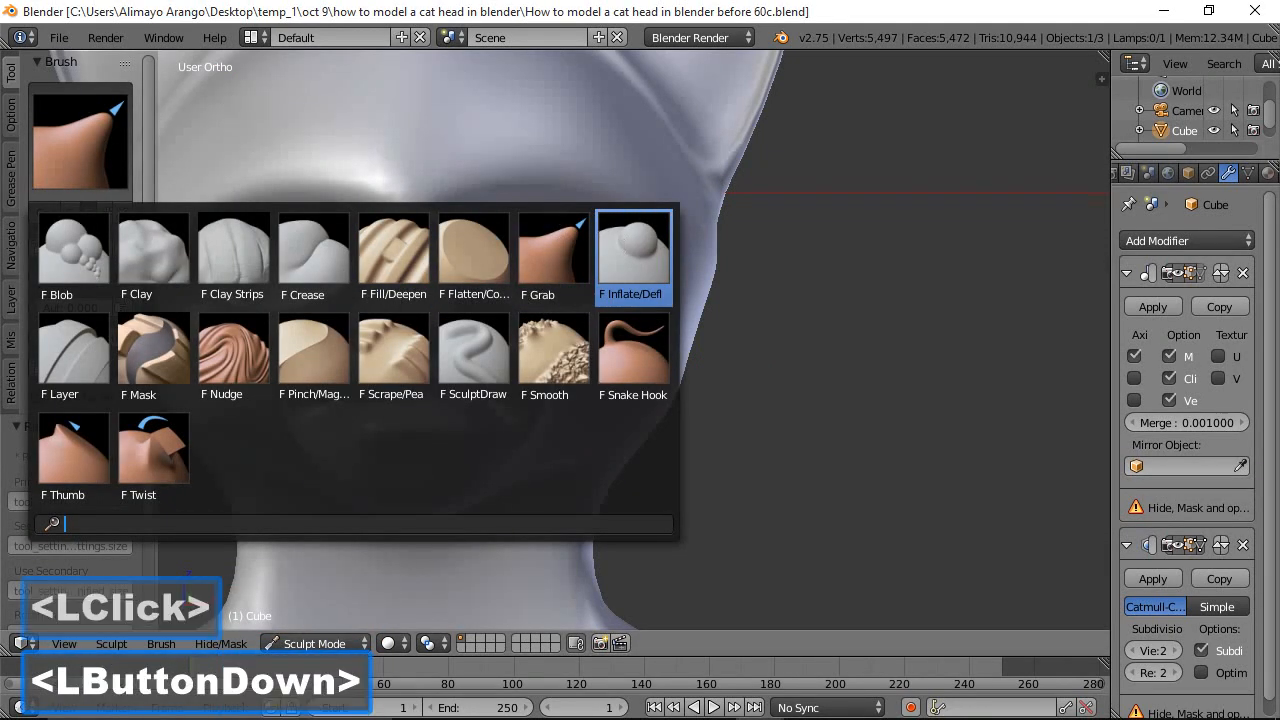
middle_click_drag(600, 398, 555, 393)
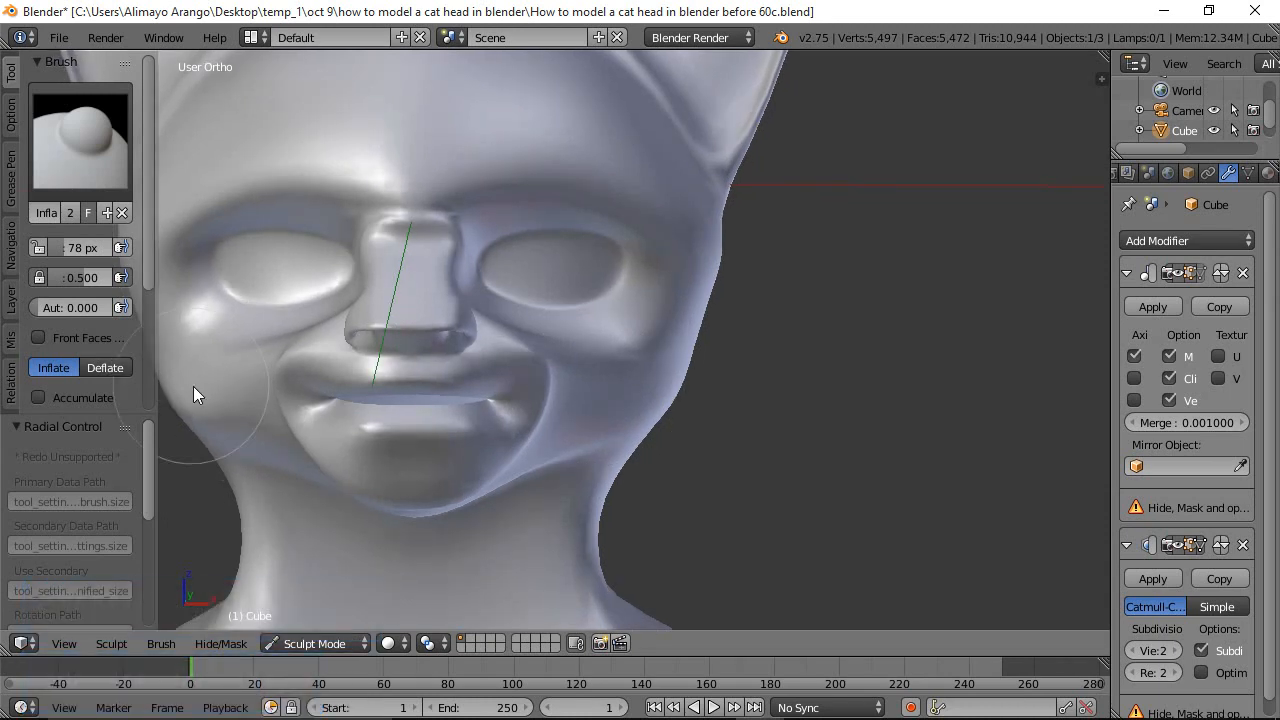
middle_click_drag(606, 411, 545, 427)
mouse_move(527, 421)
left_mouse_down()
mouse_move(499, 370)
mouse_move(515, 371)
mouse_move(518, 398)
mouse_move(504, 424)
mouse_move(519, 404)
mouse_move(600, 432)
left_mouse_up()
mouse_move(600, 432)
middle_mouse_down()
mouse_move(451, 394)
mouse_move(466, 380)
middle_mouse_up()
mouse_move(470, 376)
left_mouse_down()
mouse_move(527, 347)
mouse_move(500, 358)
left_mouse_up()
mouse_move(495, 360)
left_mouse_down()
mouse_move(480, 366)
mouse_move(478, 392)
left_mouse_up()
middle_click_drag(478, 392, 638, 436)
mouse_move(495, 437)
left_mouse_down()
mouse_move(485, 429)
mouse_move(503, 421)
mouse_move(454, 430)
mouse_move(481, 354)
mouse_move(483, 367)
left_mouse_up()
middle_click_drag(540, 368, 569, 380)
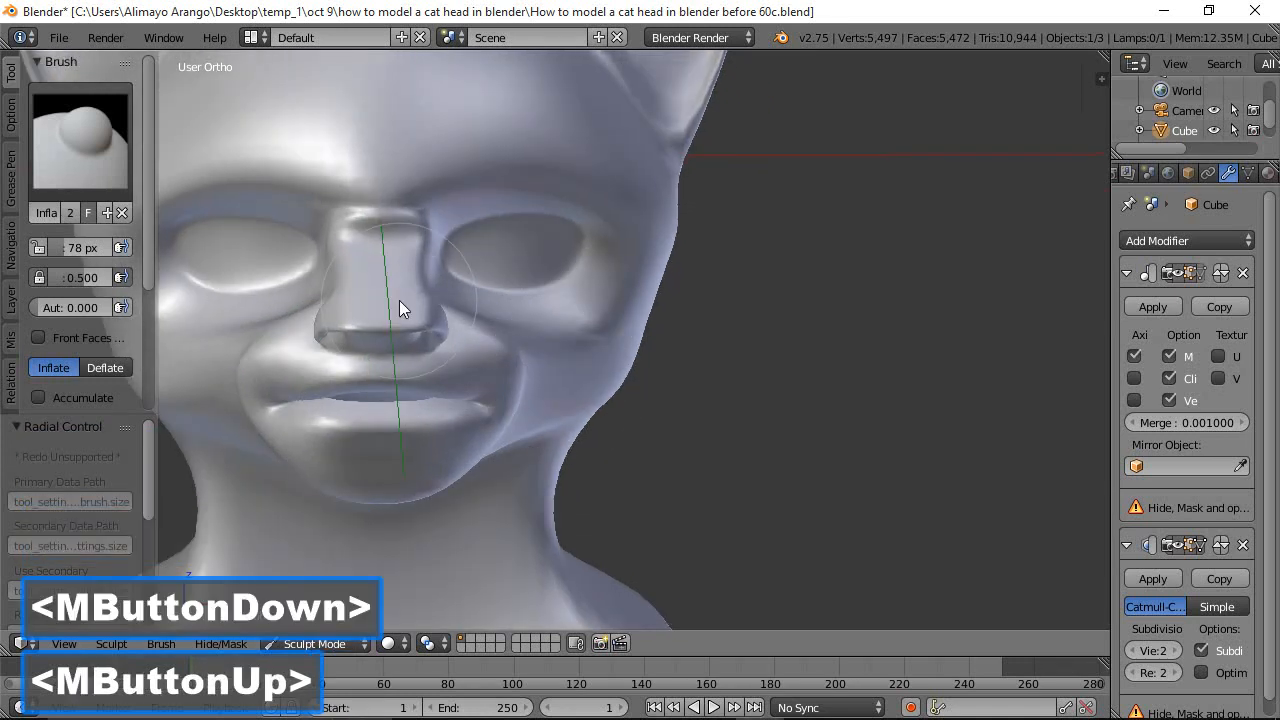
Return to Edit Mode and clear the ear face selection
left_click(353, 648)
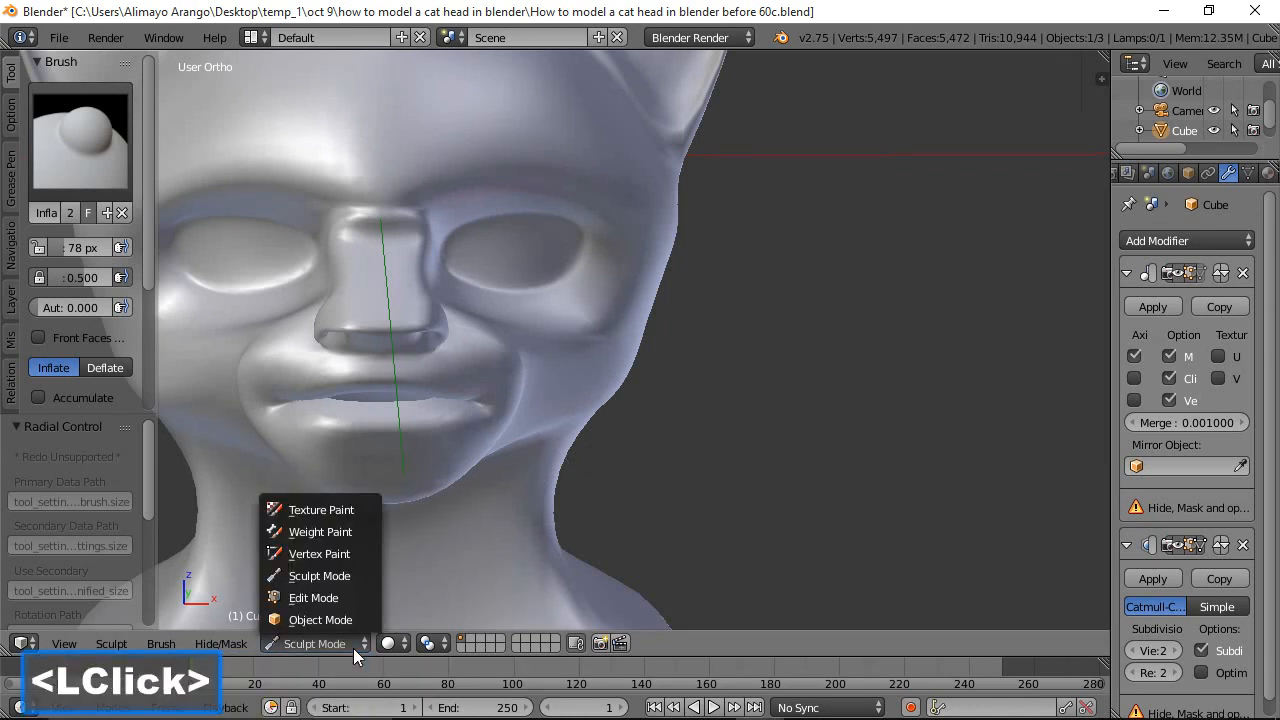
left_click(337, 600)
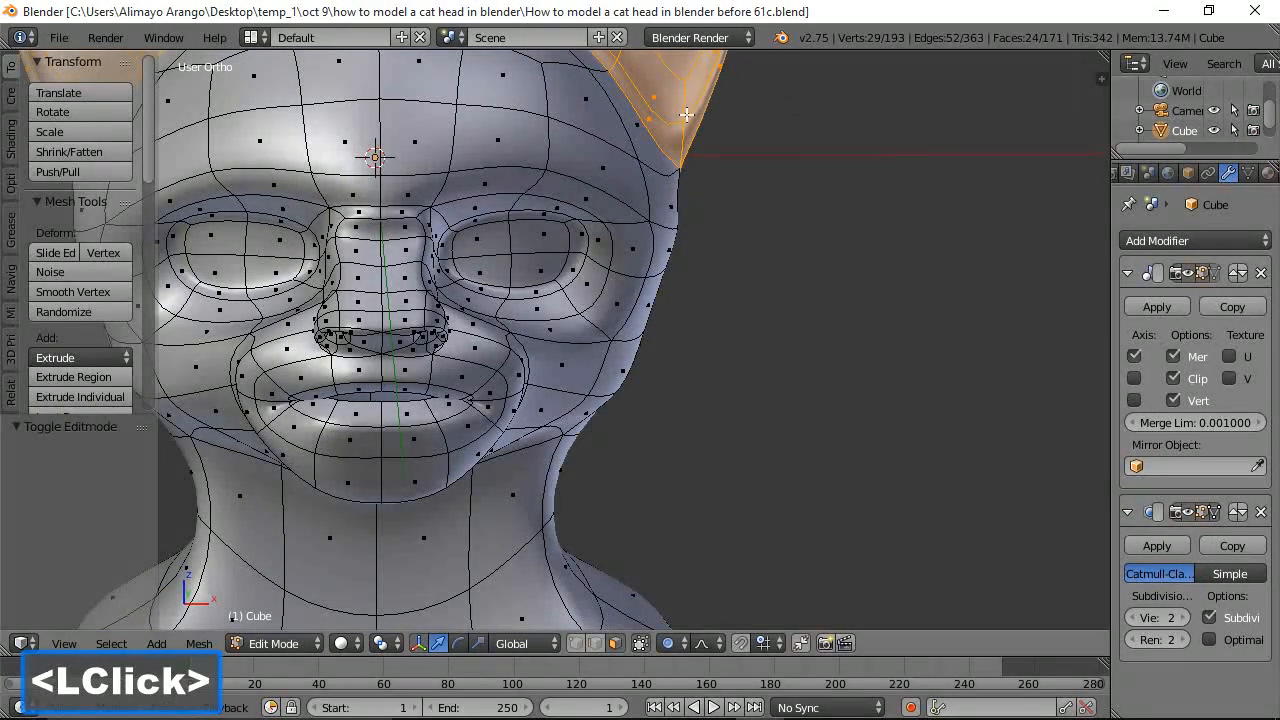
key("a")
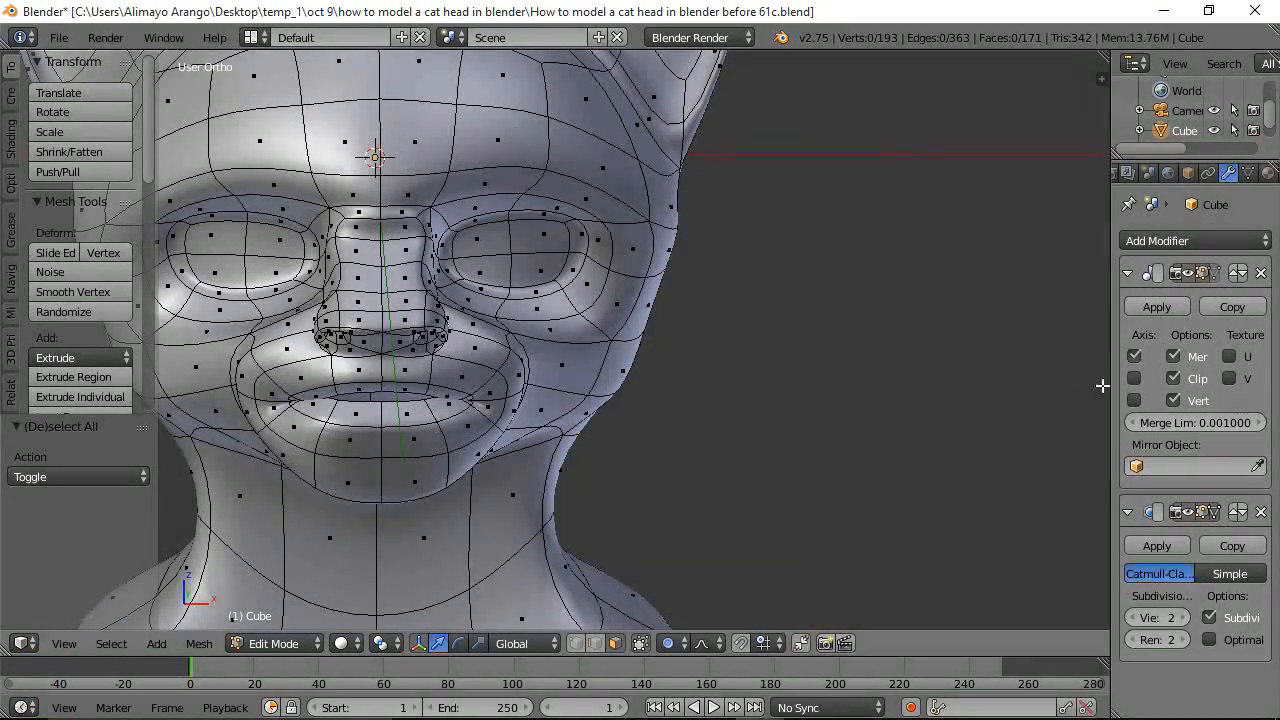
Turn off the Subdivision Surface display in Edit Mode and disable proportional editing
left_click(1188, 511)
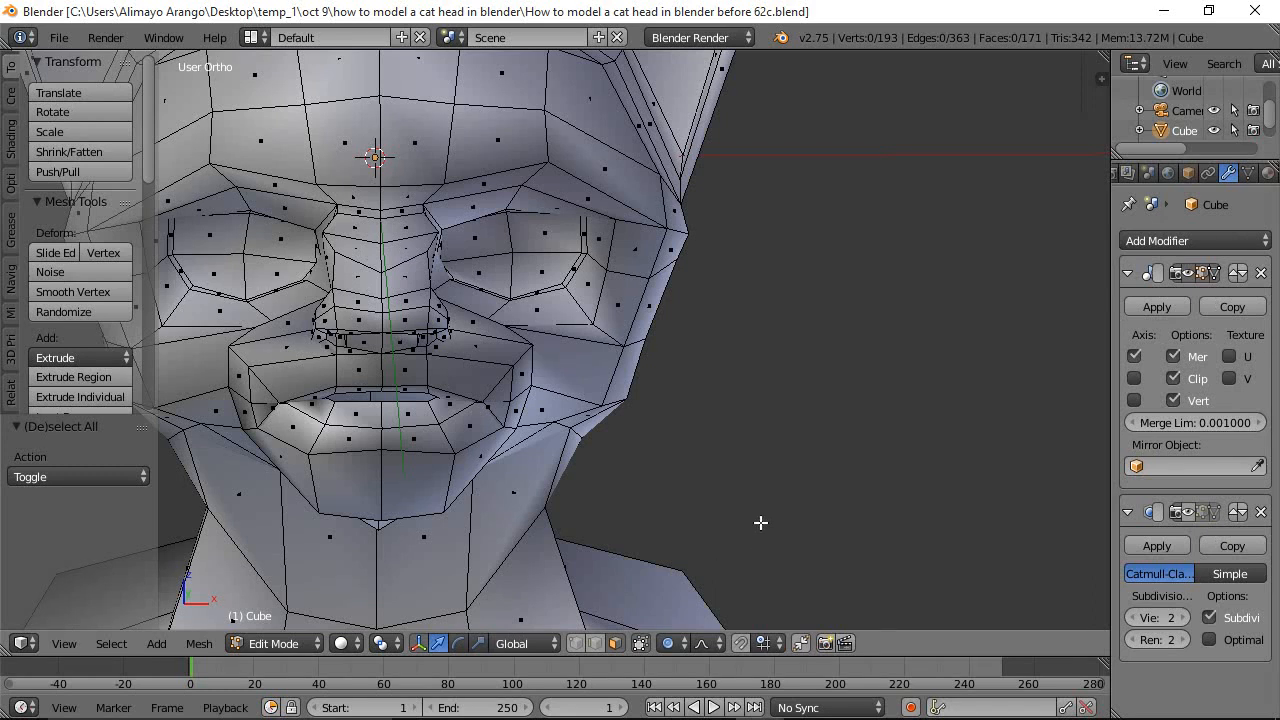
key("o")
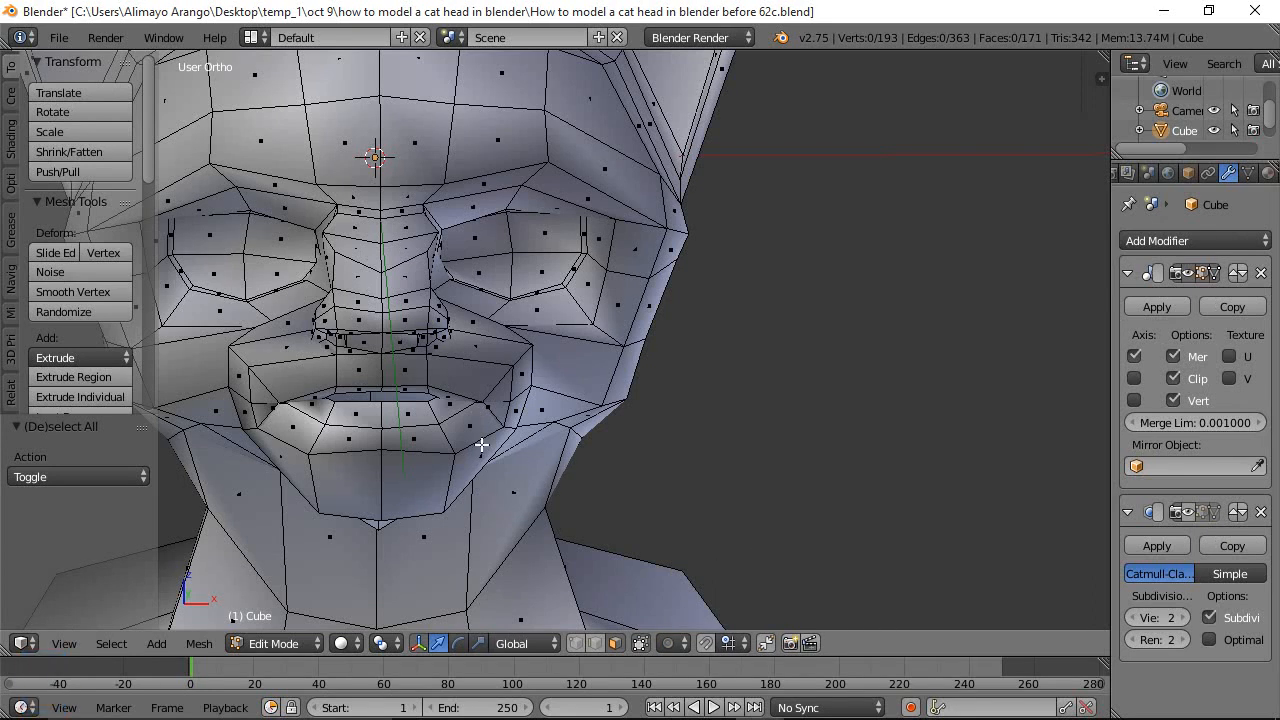
Select the narrow face under the nose and the upper-lip face directly below it, beside the centre line
scroll(540, 450, "up", 3)
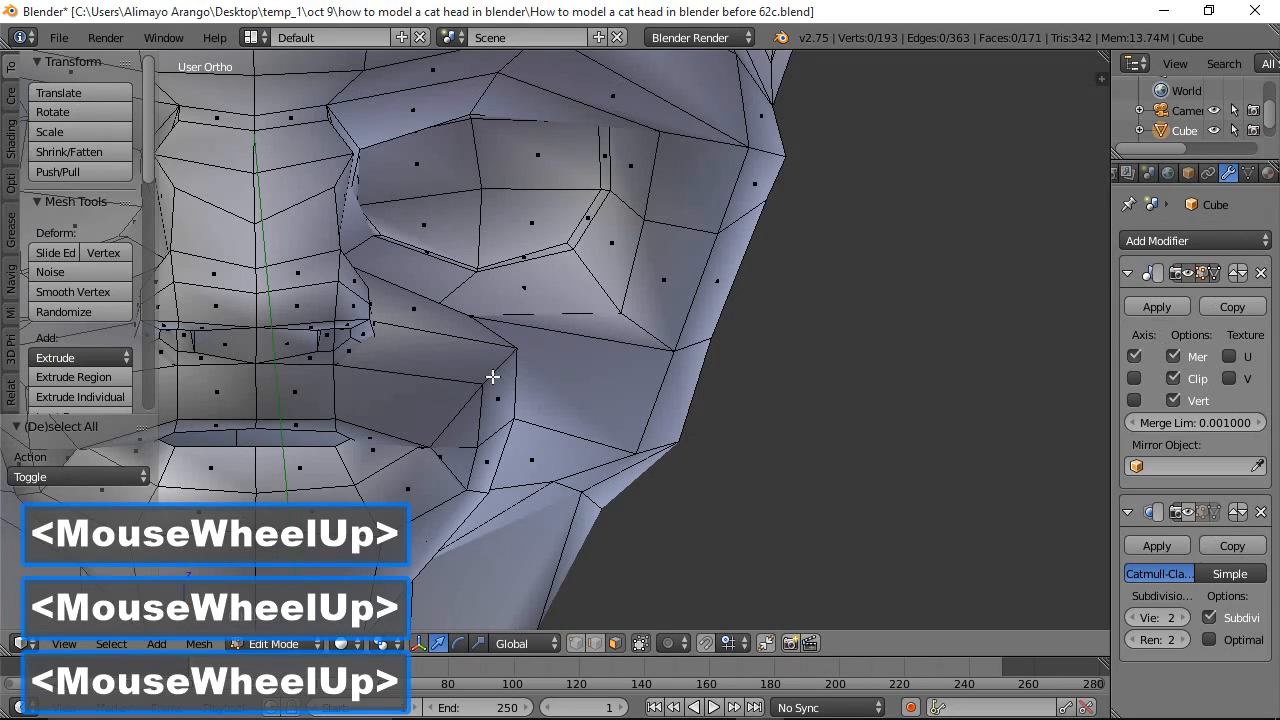
middle_click_drag(451, 366, 775, 323, "shift")
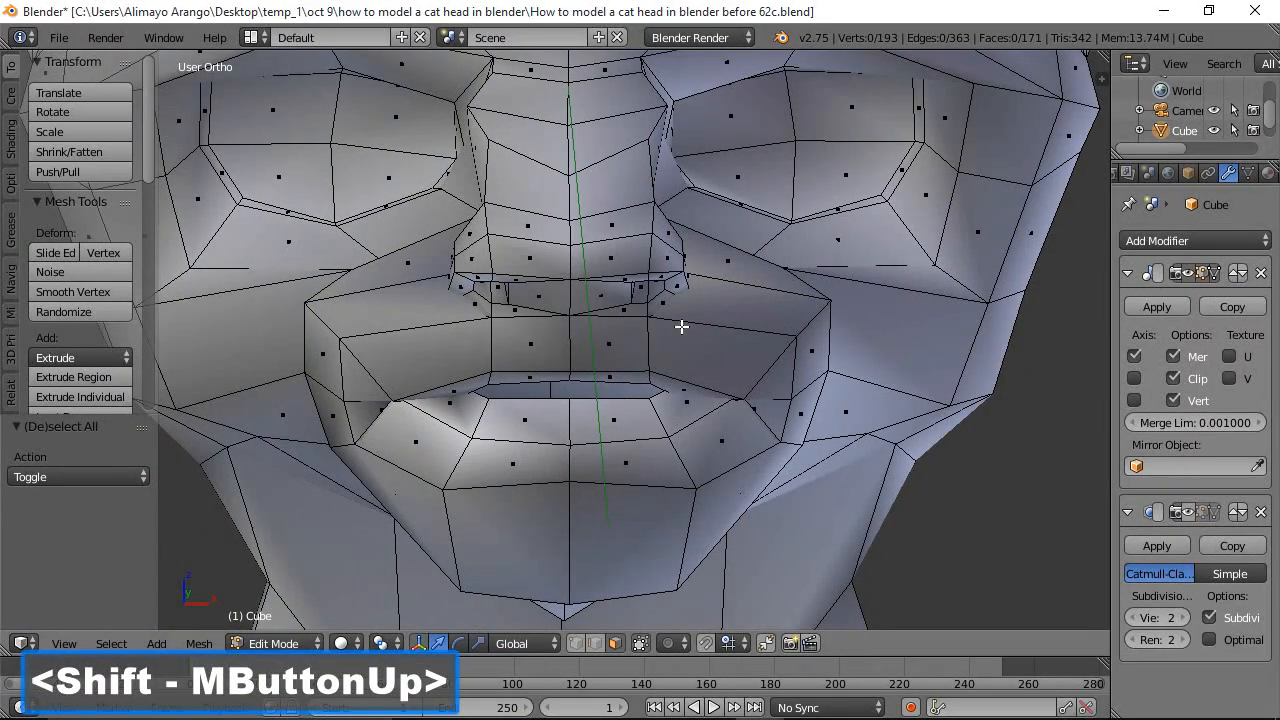
left_click(625, 312)
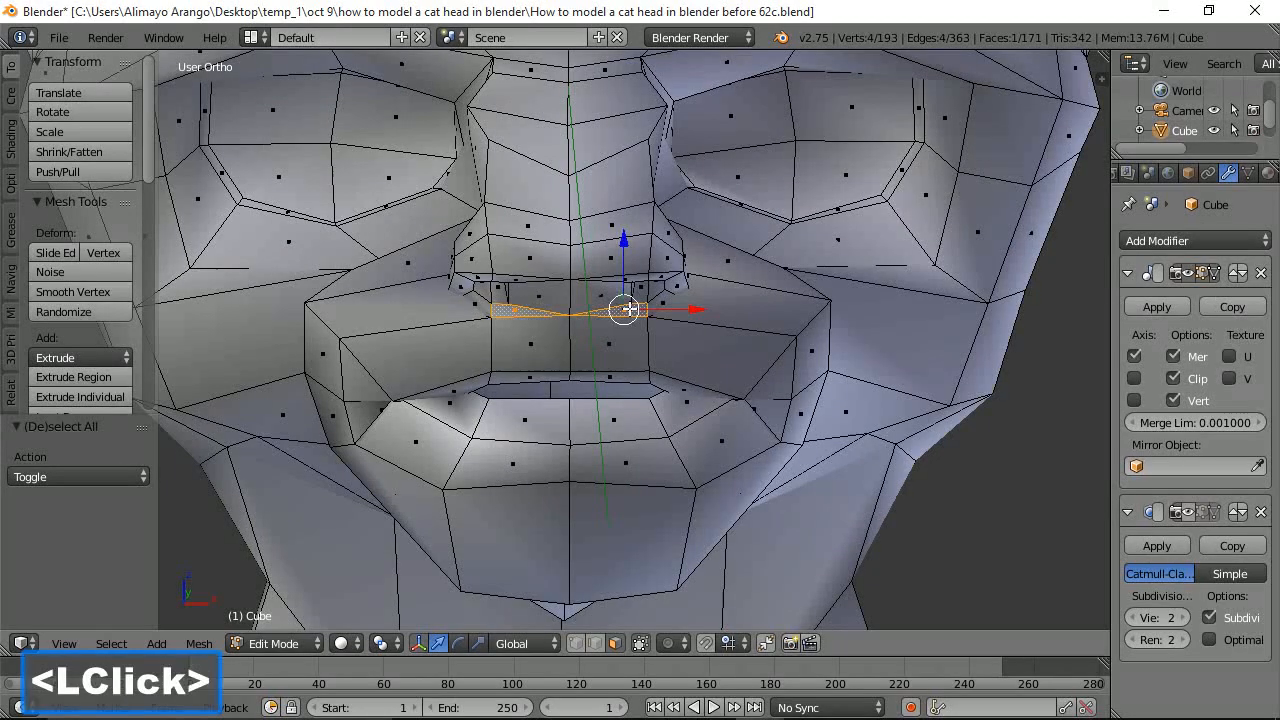
mouse_move(636, 347)
middle_mouse_down()
mouse_move(640, 328)
mouse_move(702, 291)
mouse_move(509, 323)
mouse_move(717, 332)
mouse_move(629, 320)
mouse_move(657, 349)
middle_mouse_up()
left_click(619, 342, "shift")
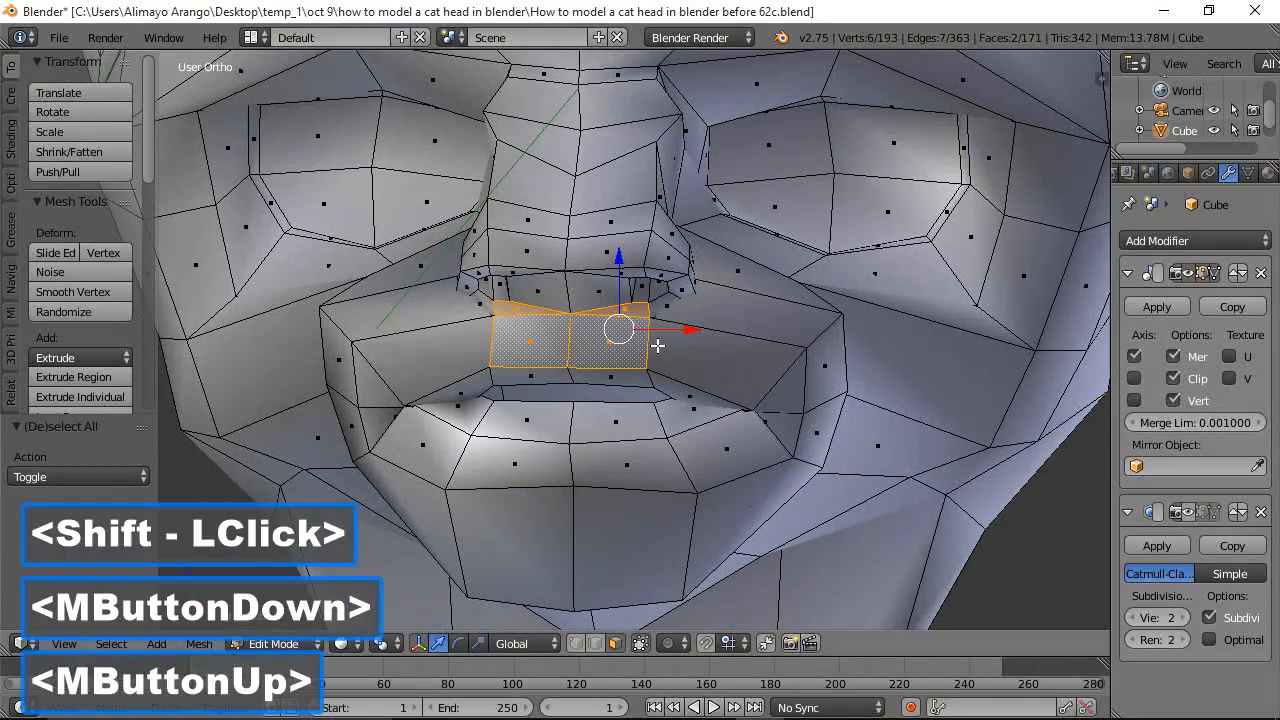
Extrude the two selected upper-lip faces in place and scale them smaller
key("e")
left_click(810, 367)
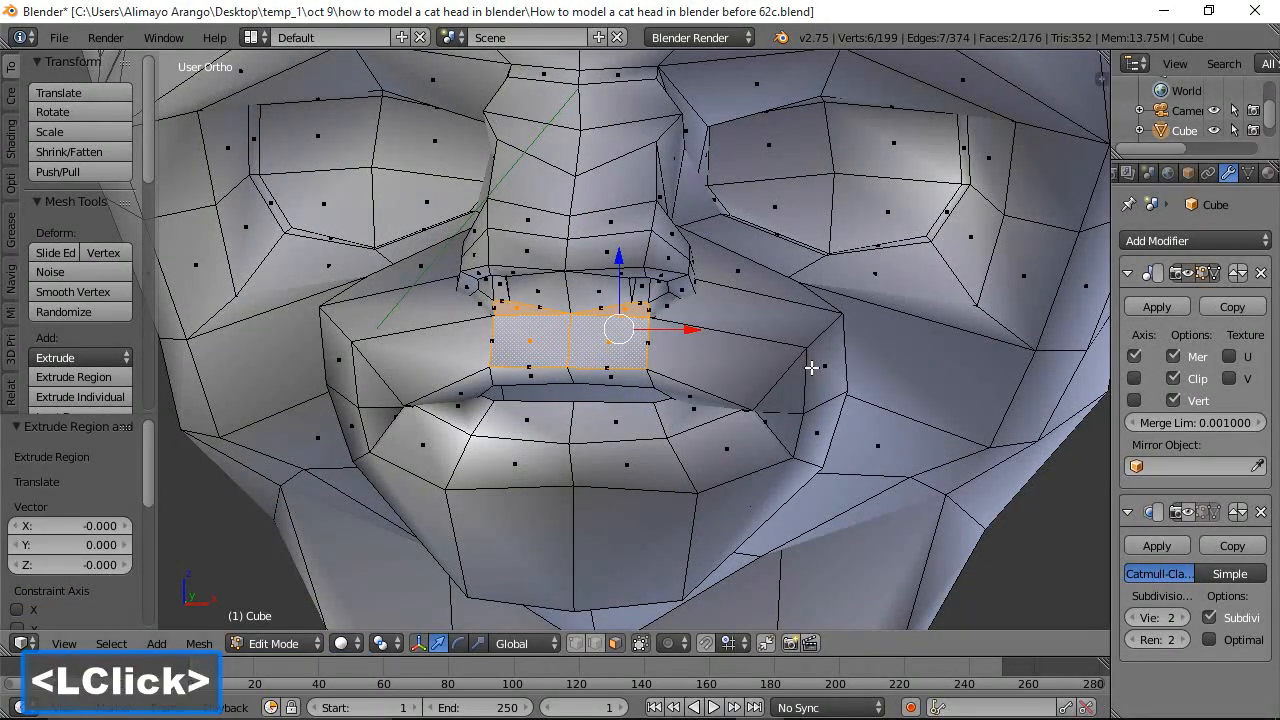
key("s")
left_click(681, 330)
Move the two extruded upper-lip faces onto the centre line and lower them by 0.020 along Z
left_click_drag(681, 330, 635, 341)
left_click_drag(584, 258, 584, 262)
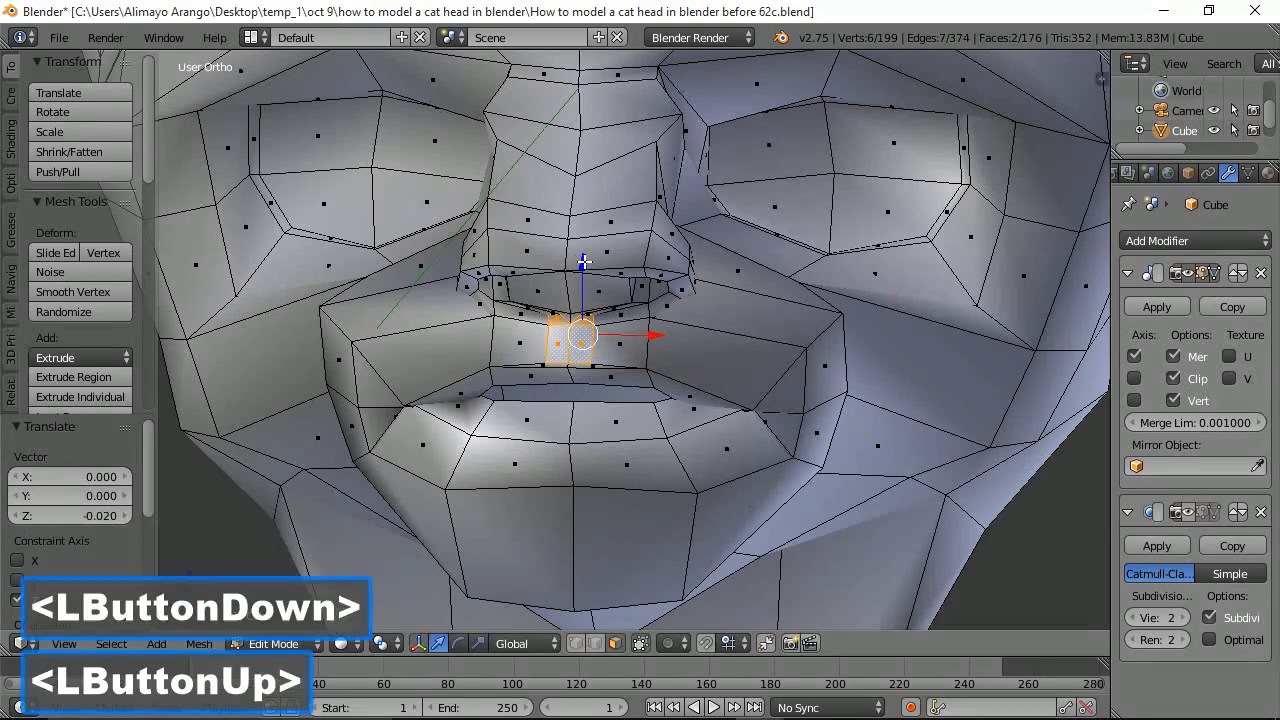
middle_click_drag(758, 376, 842, 402)
Scale the extruded philtrum faces down further and shift them by -0.020 along X
key("s")
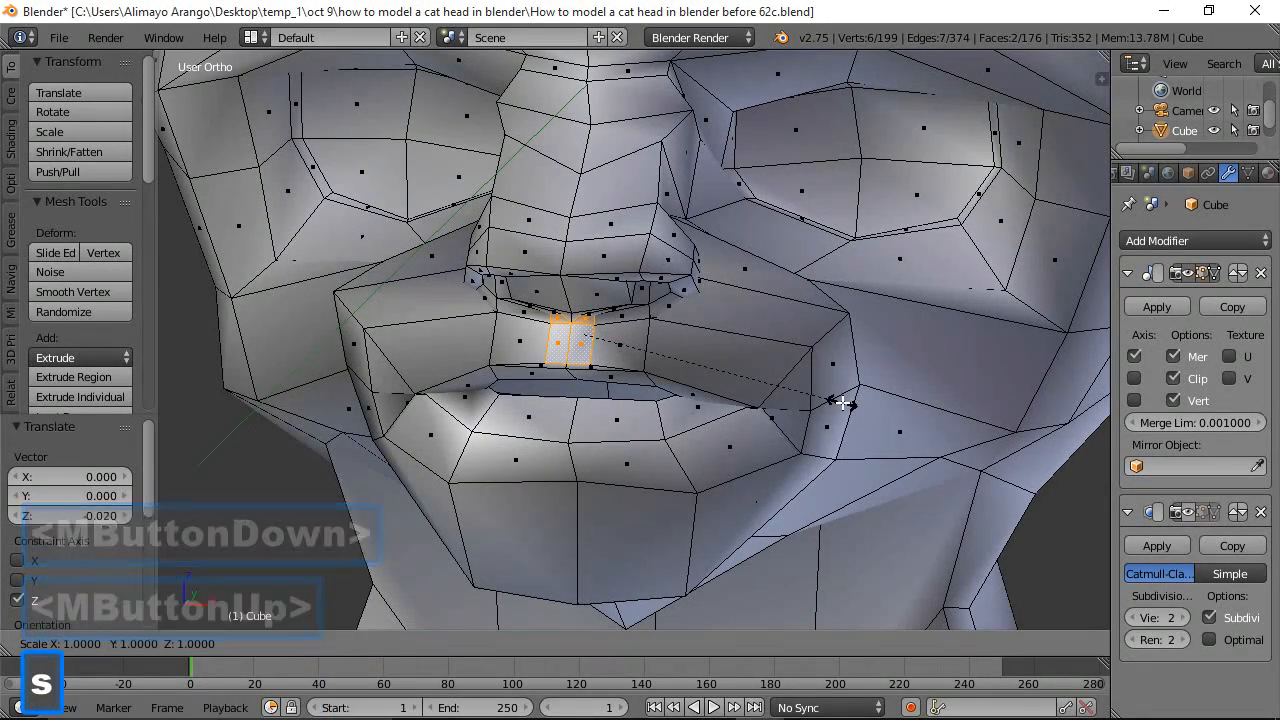
left_click(802, 394)
left_click_drag(648, 336, 641, 338)
middle_click_drag(641, 338, 746, 380)
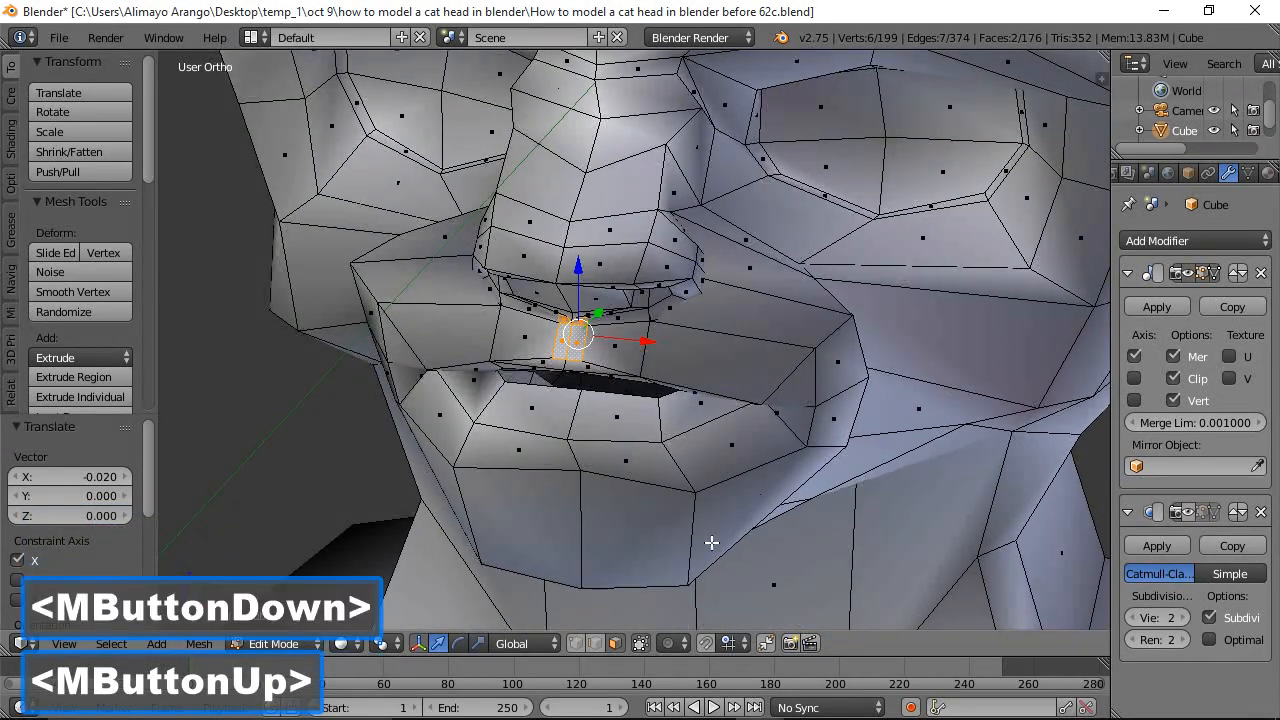
Select the outer vertical edge of the small philtrum face beside the centre line in edge select mode
left_click(594, 643)
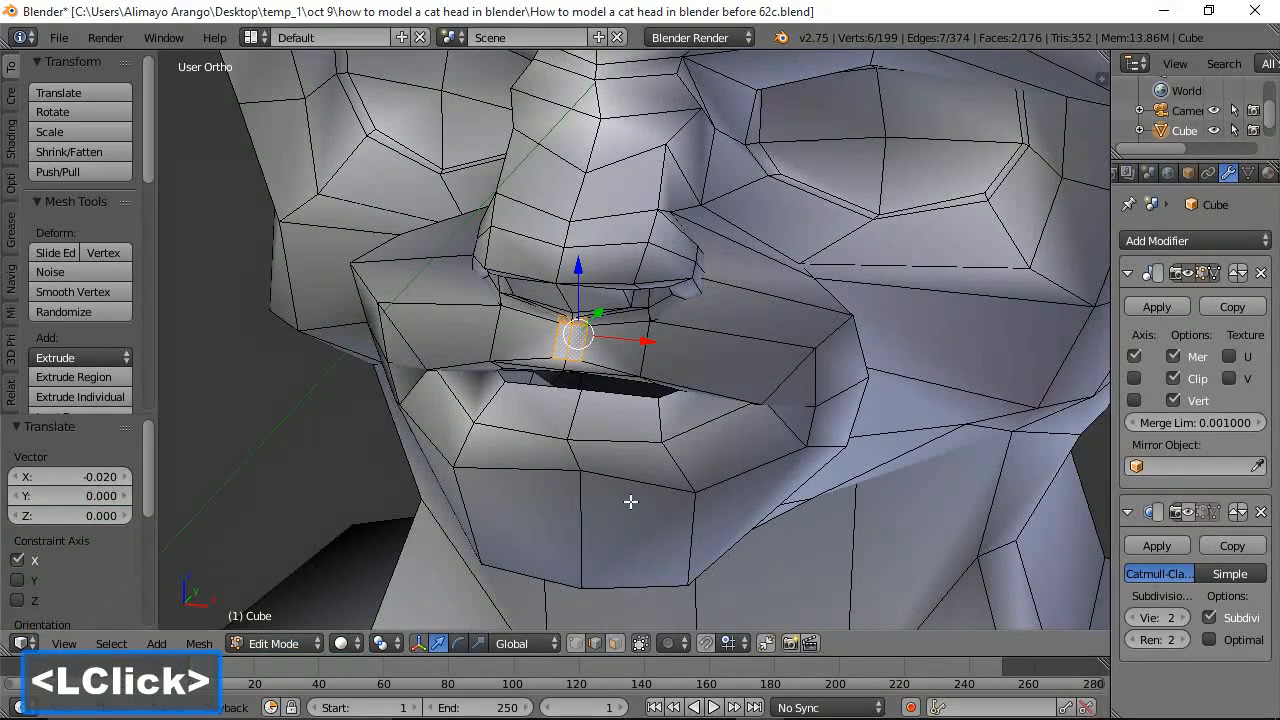
scroll(629, 497, "up", 3)
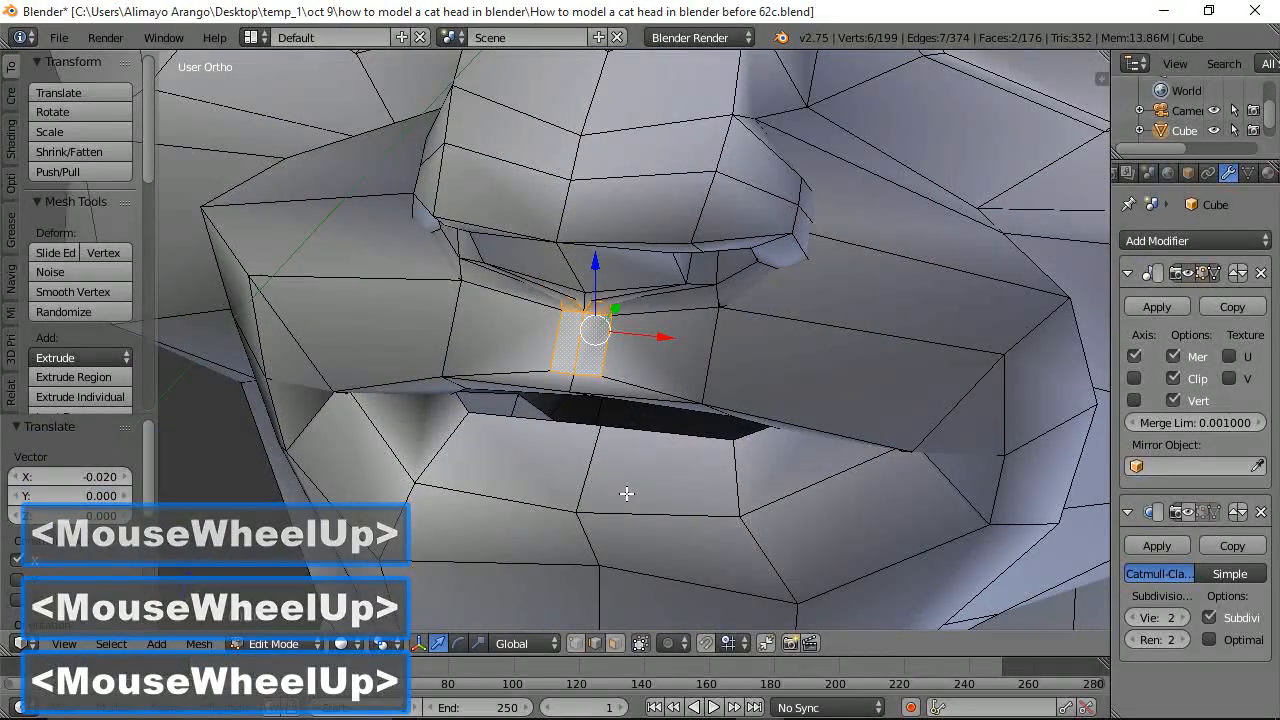
scroll(626, 493, "up", 3)
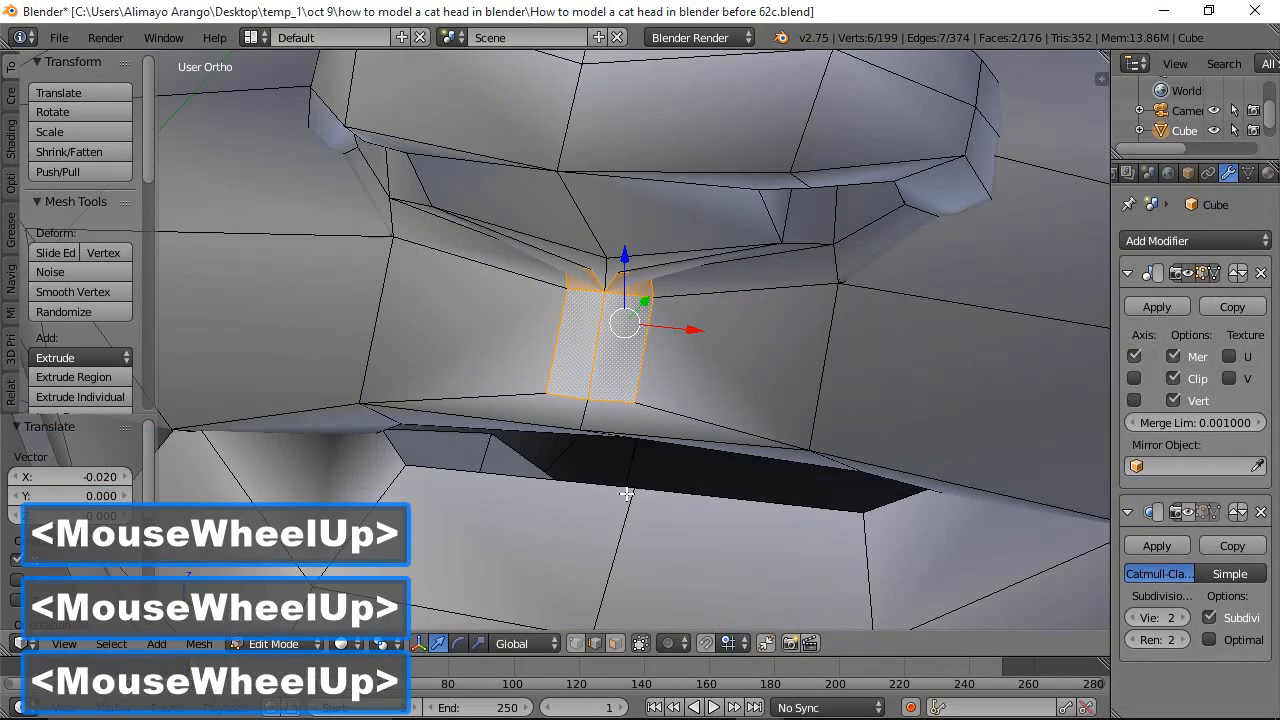
left_click(643, 370)
middle_click_drag(808, 395, 727, 378)
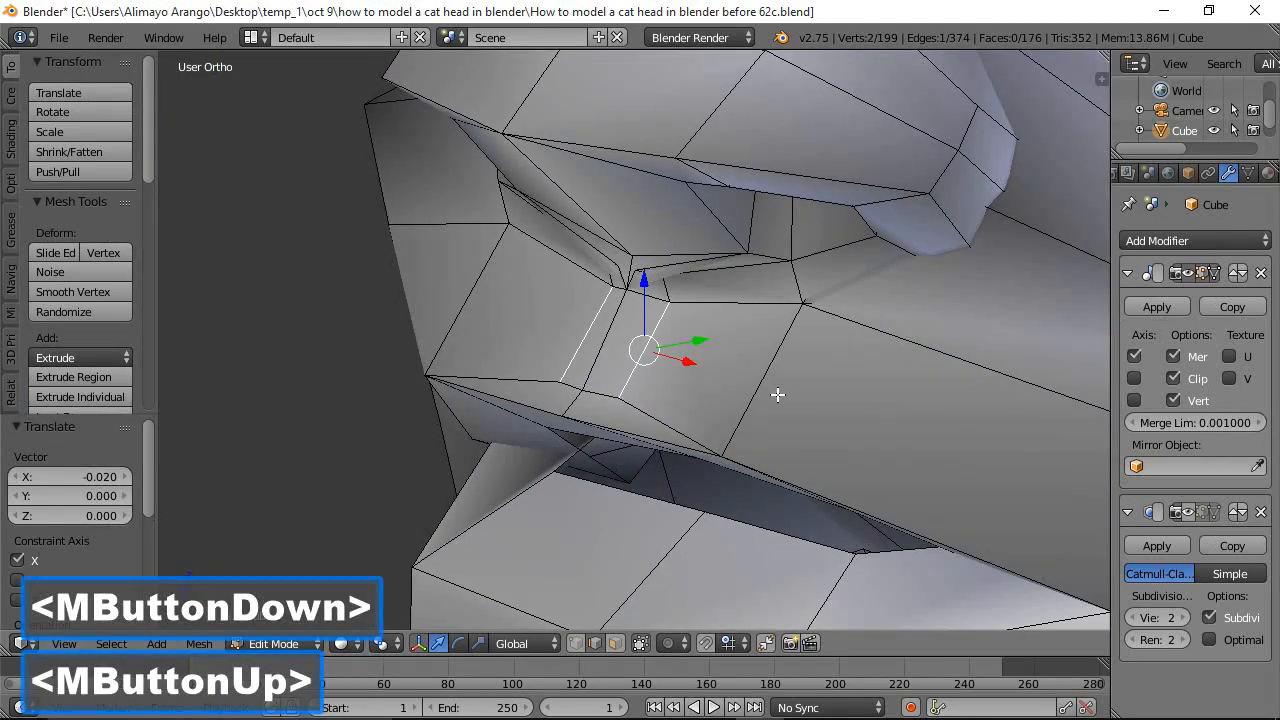
Enable proportional editing and shrink its influence size to 0.07 for the philtrum's side edge
key("o")
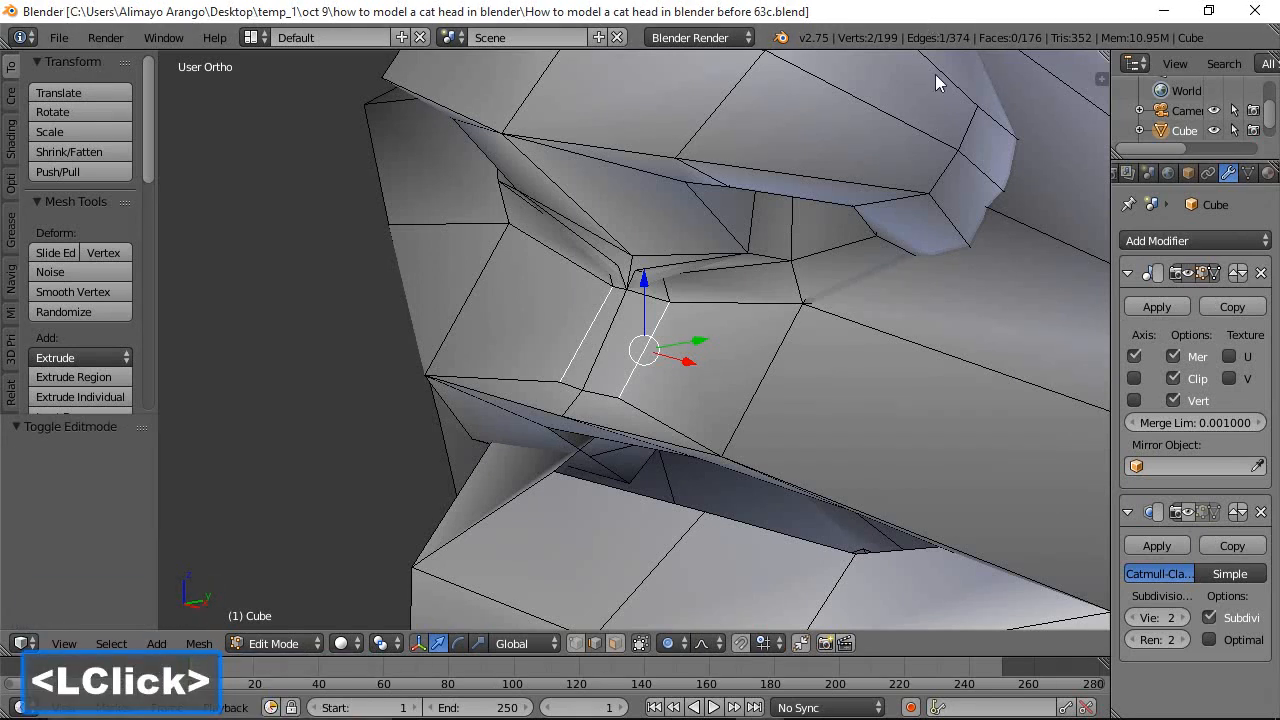
key("g")
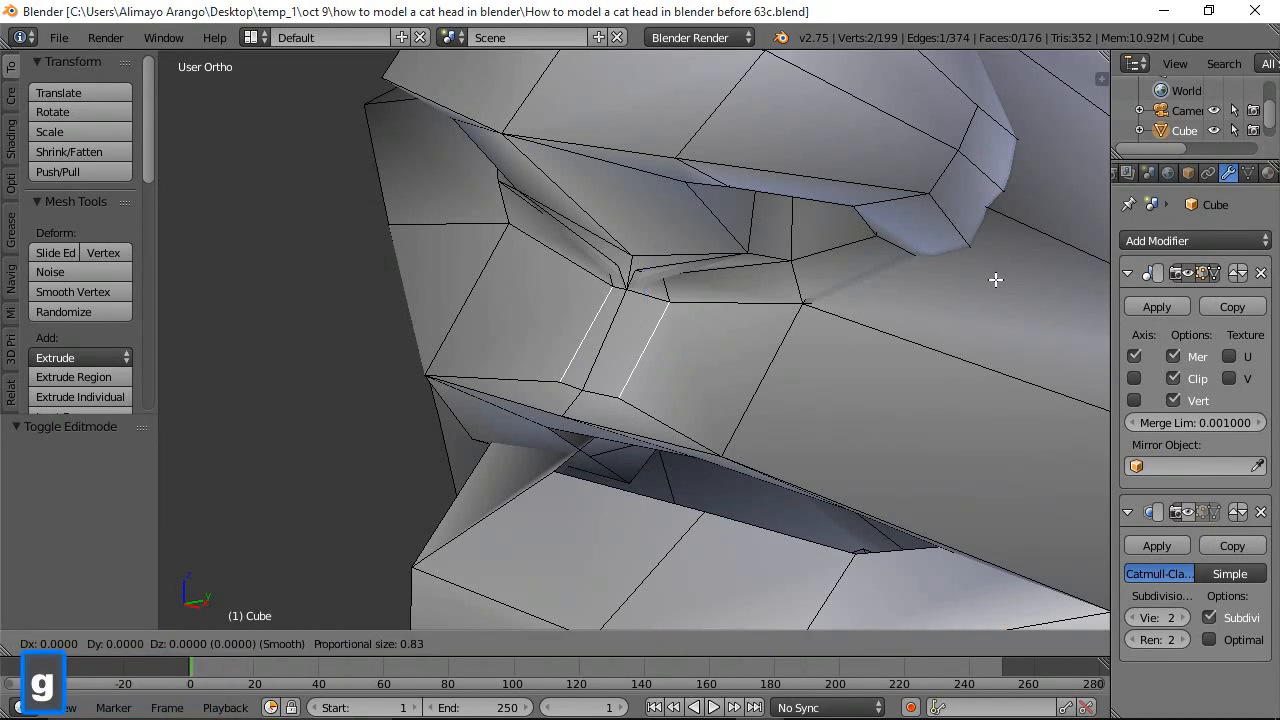
scroll(996, 279, "up", 13)
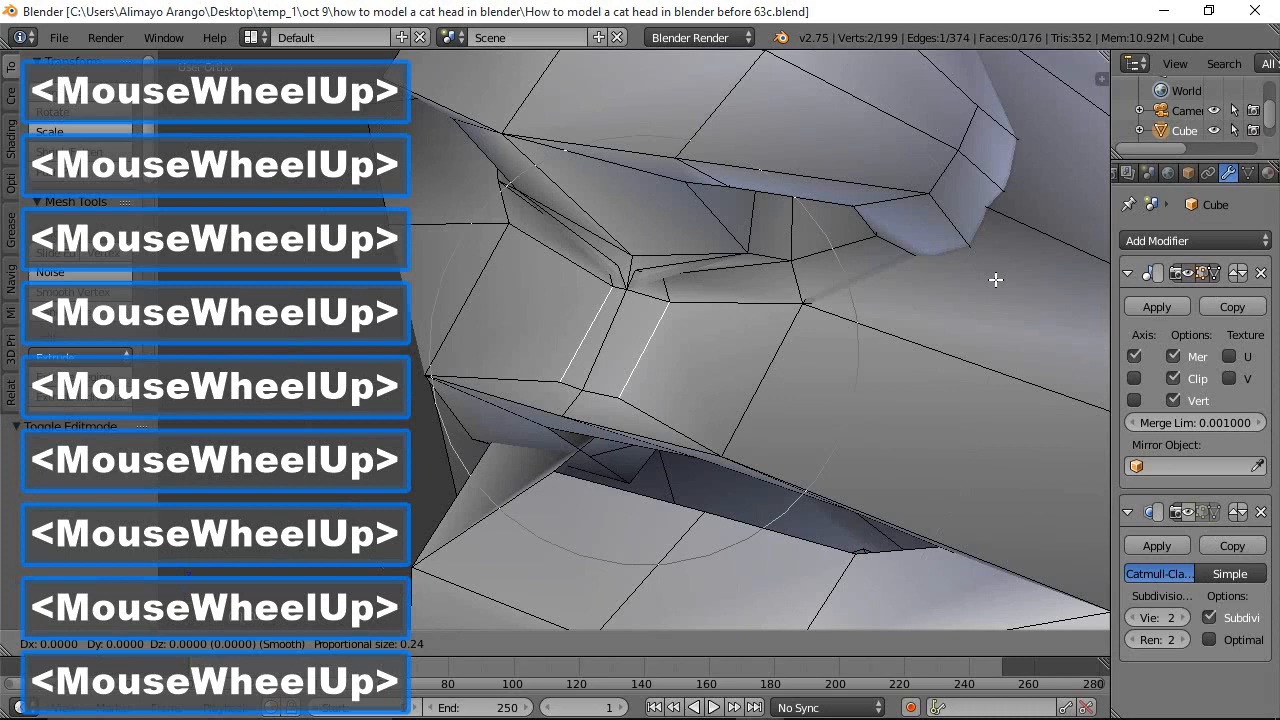
scroll(996, 279, "up", 7)
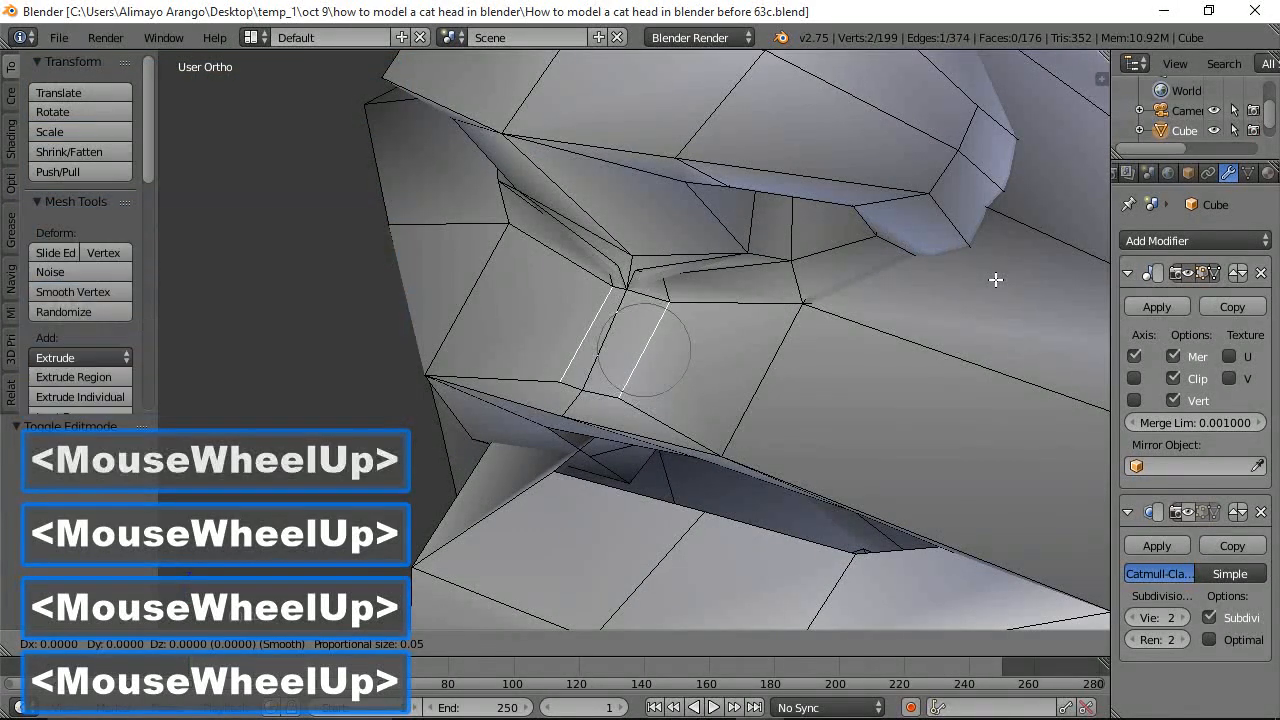
scroll(996, 279, "down", 1)
scroll(996, 279, "down", 2)
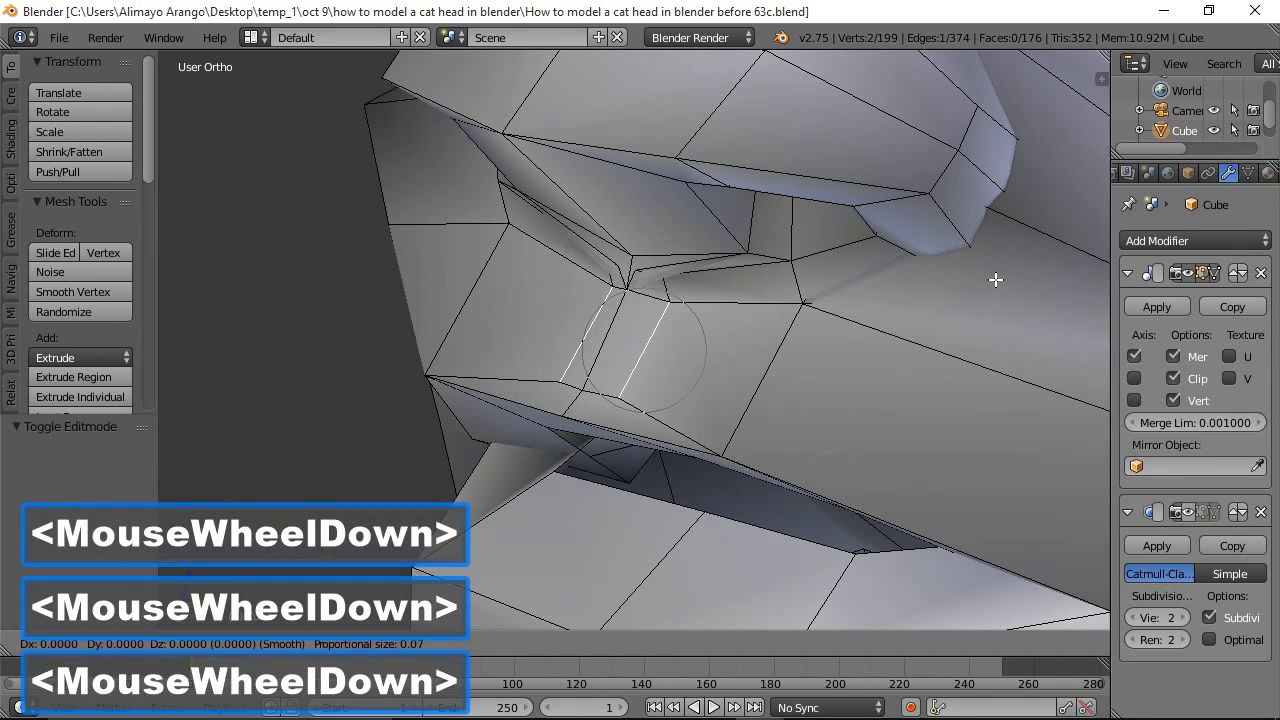
left_click(996, 279)
Pull the philtrum's side edge forward along Y and raise it by 0.020 along Z
middle_click_drag(894, 380, 762, 377)
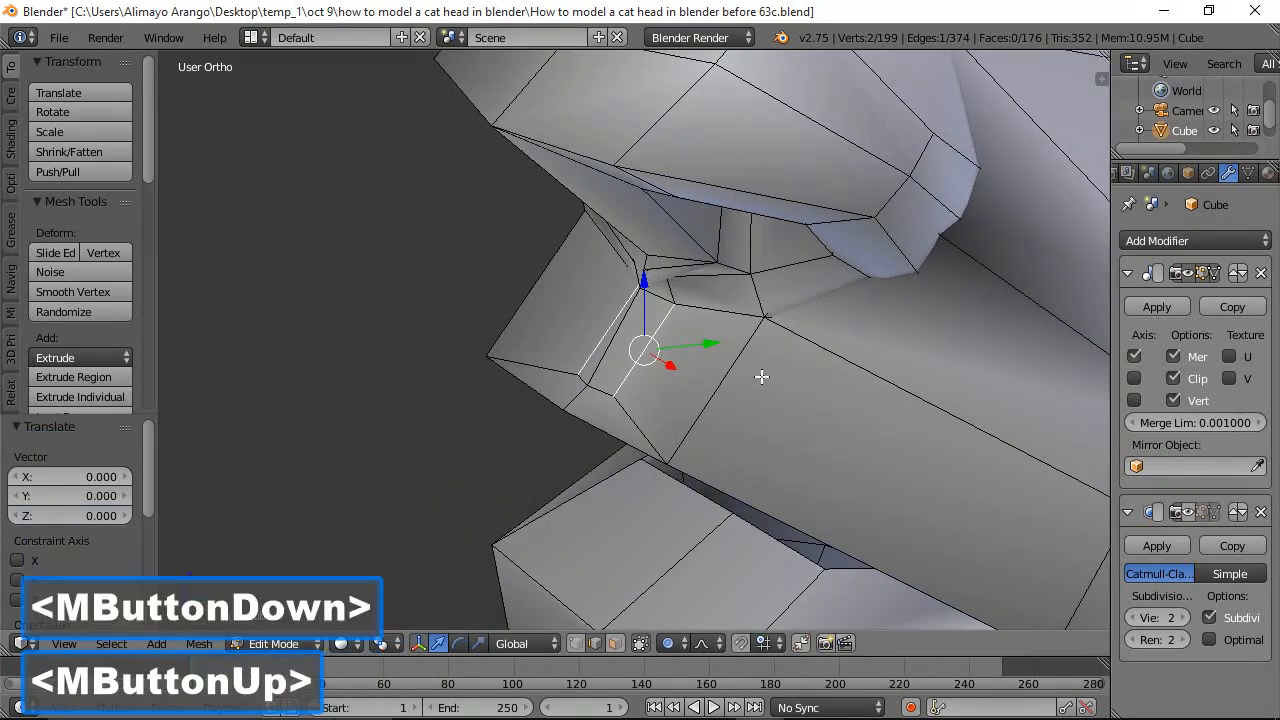
left_click_drag(710, 346, 679, 342)
middle_click_drag(593, 370, 622, 345)
left_click_drag(680, 348, 655, 342)
middle_click_drag(655, 342, 669, 320)
left_click_drag(596, 335, 594, 313)
Turn the Subdivision Surface display in Edit Mode back on and check the smoothed upper lip
middle_click_drag(594, 313, 791, 300)
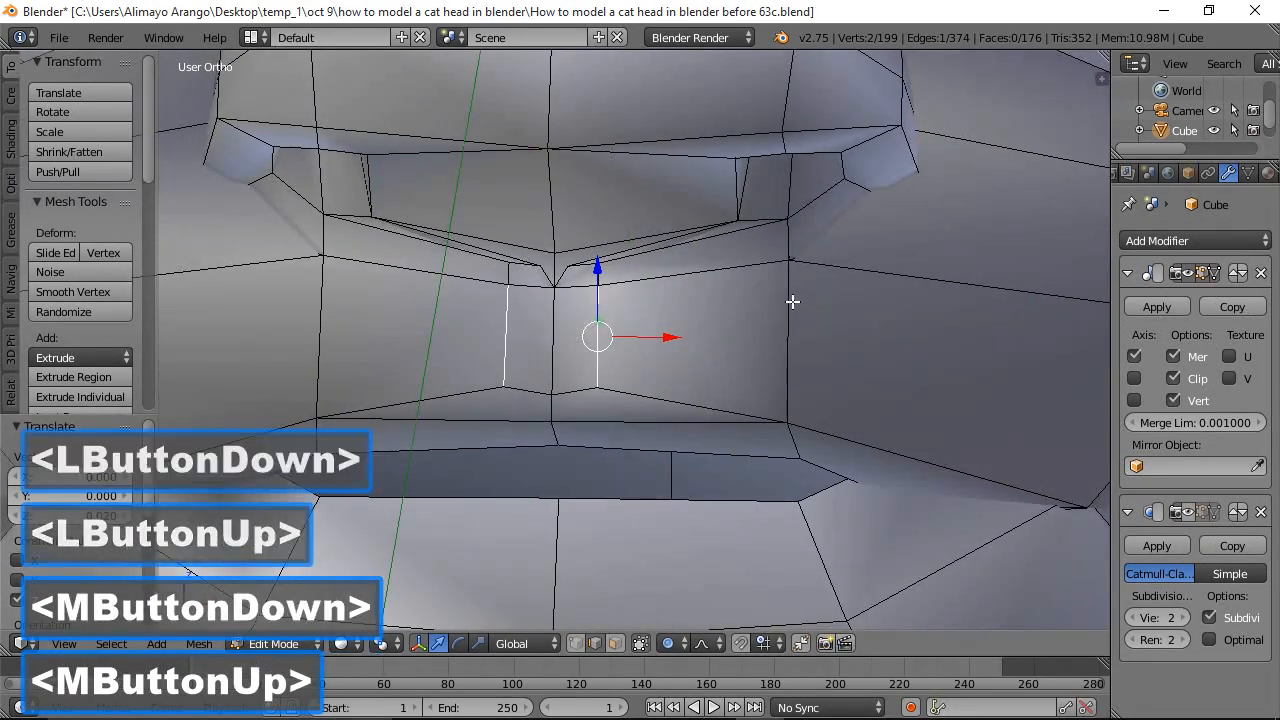
scroll(807, 289, "down", 2)
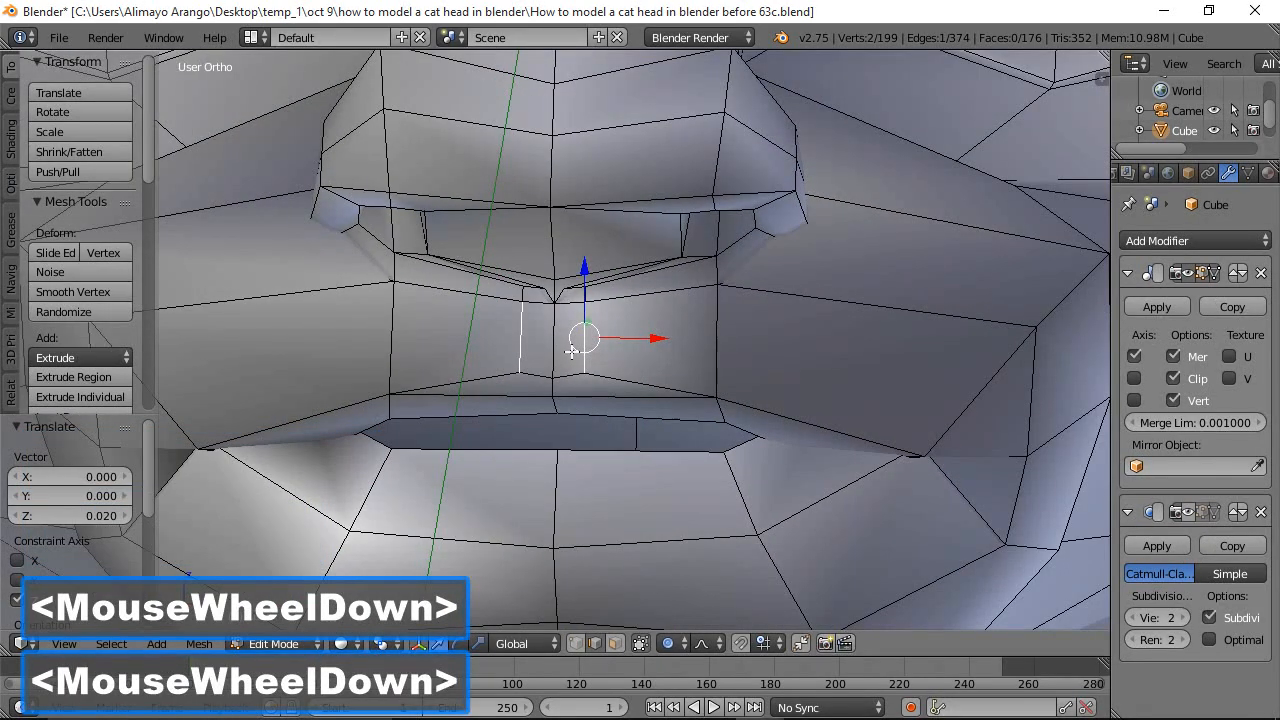
scroll(571, 351, "down", 1)
scroll(576, 352, "down", 2)
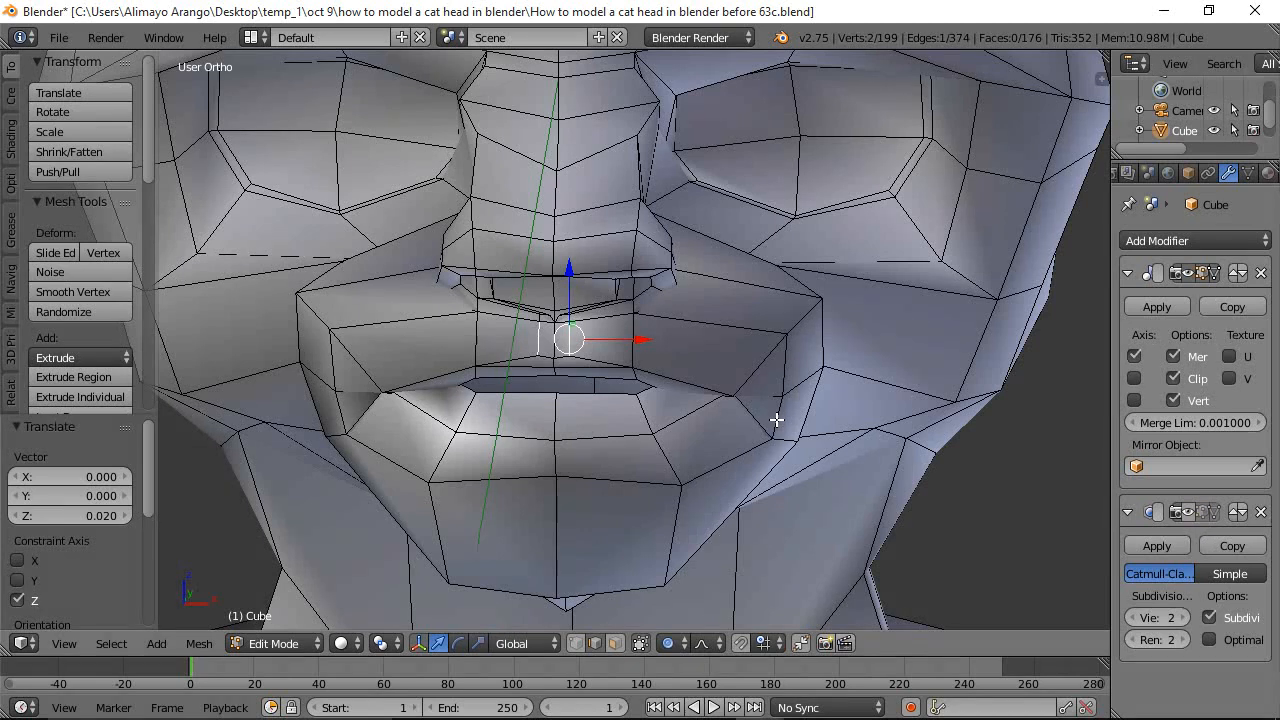
left_click(1187, 509)
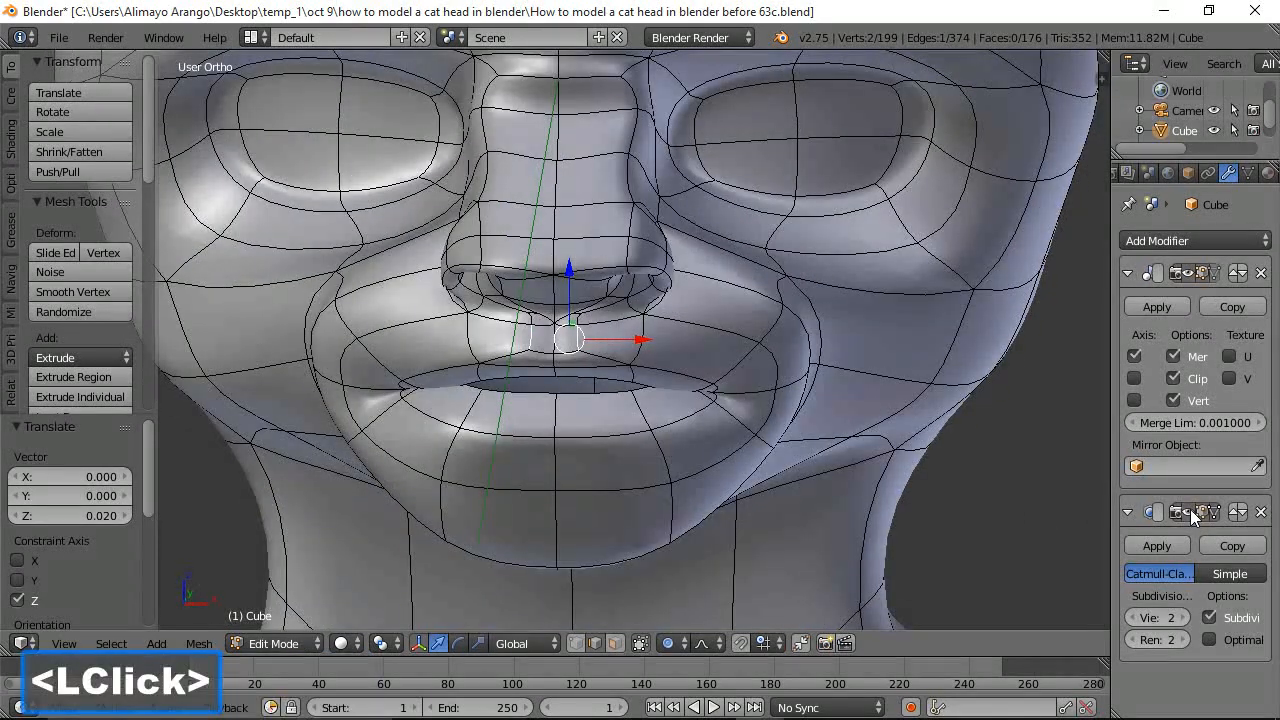
middle_click_drag(664, 374, 636, 350)
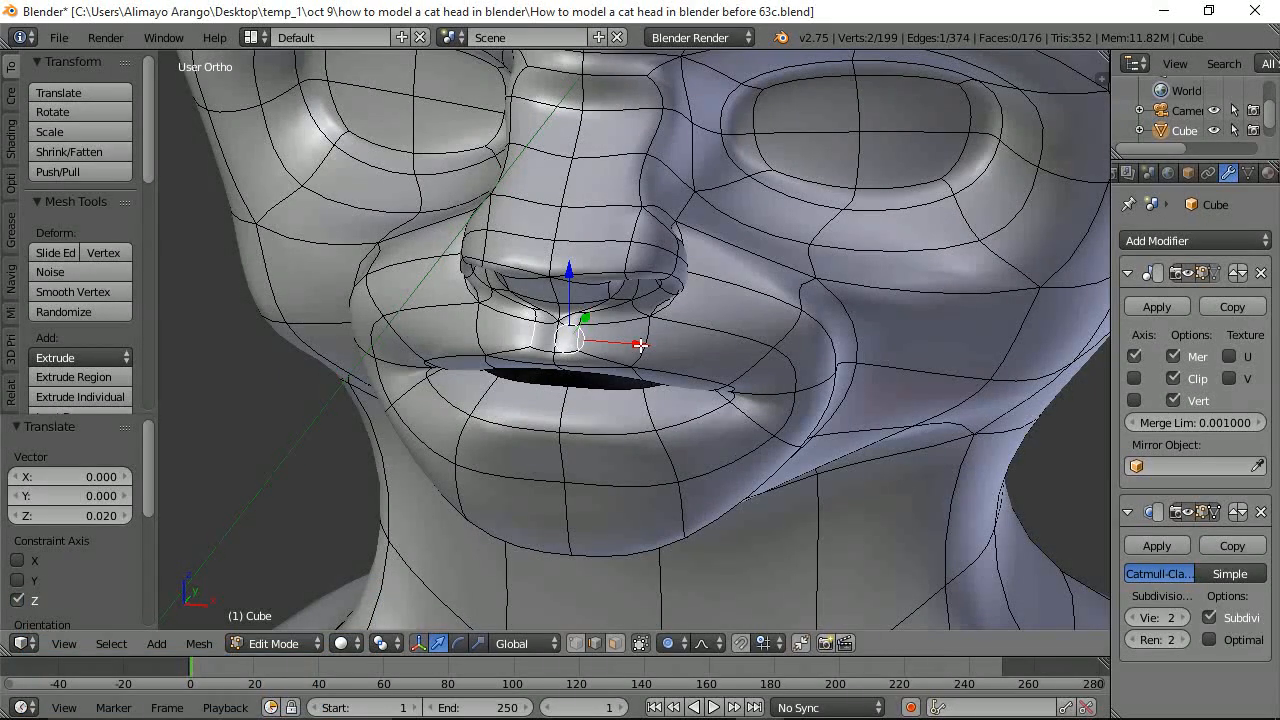
Disable proportional editing and move the philtrum's side edge by -0.027 along X
key("o")
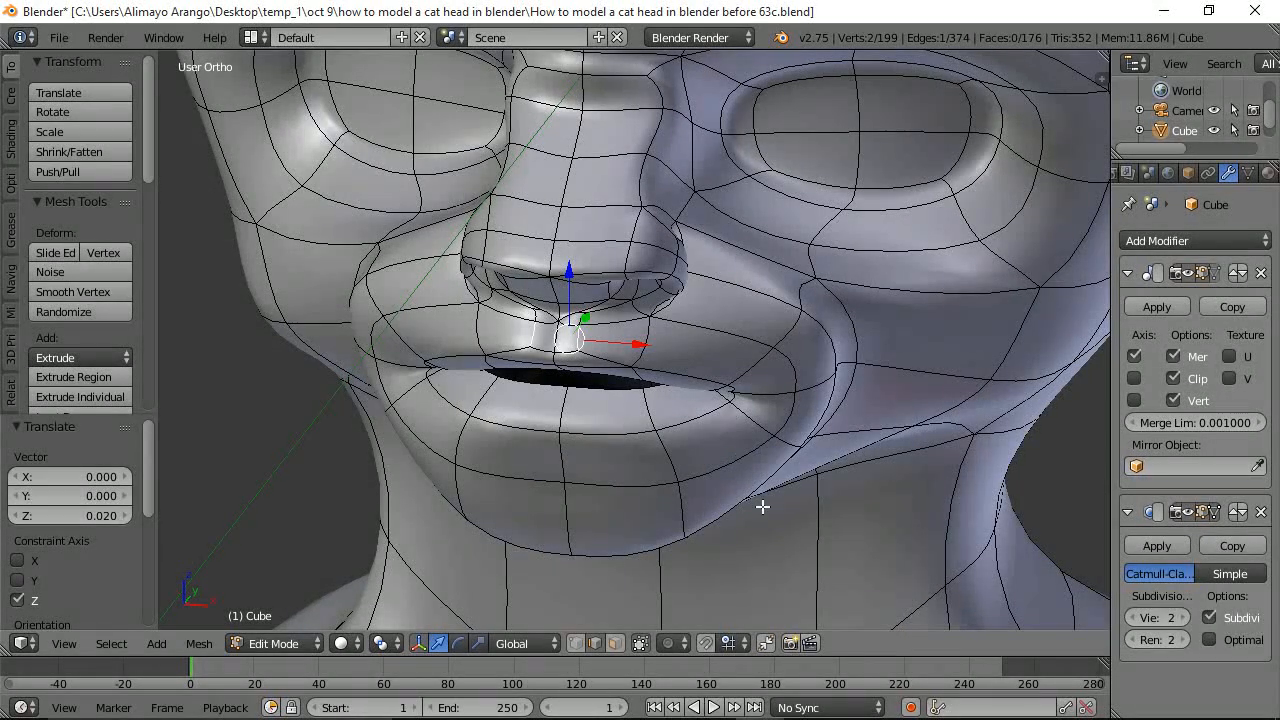
left_click_drag(638, 345, 623, 380)
scroll(626, 383, "up", 5)
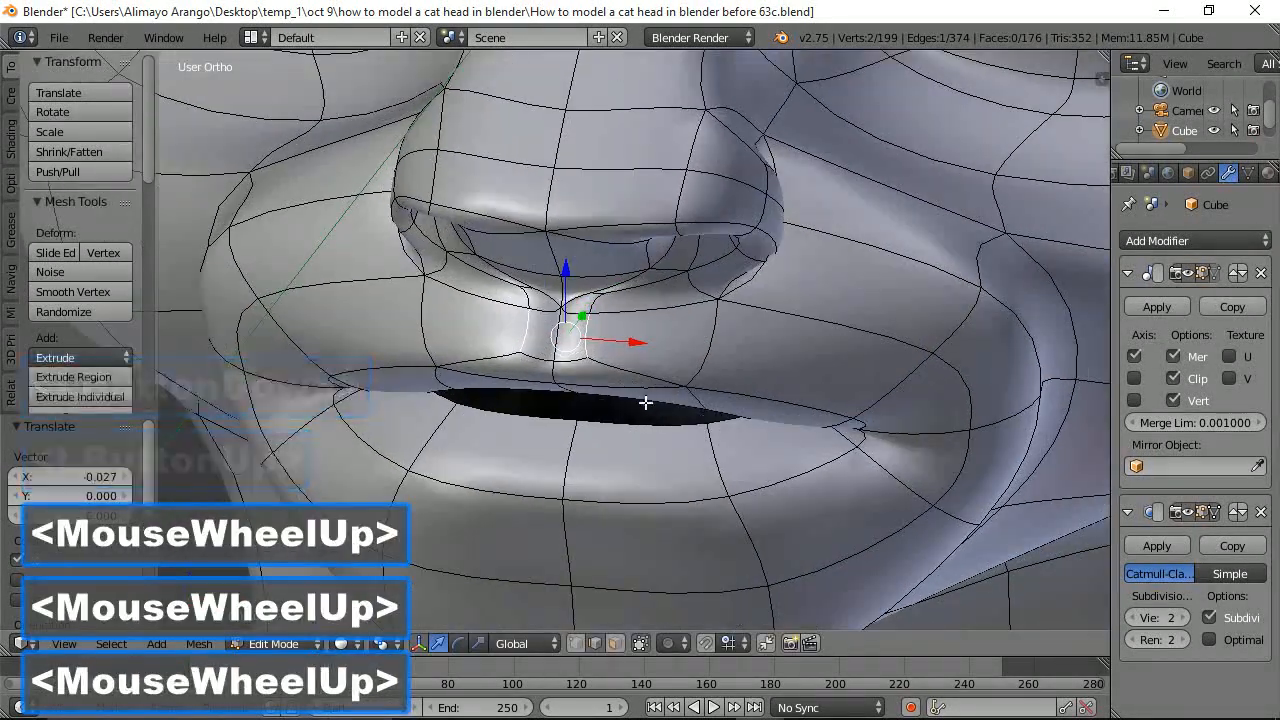
middle_click_drag(646, 403, 629, 410)
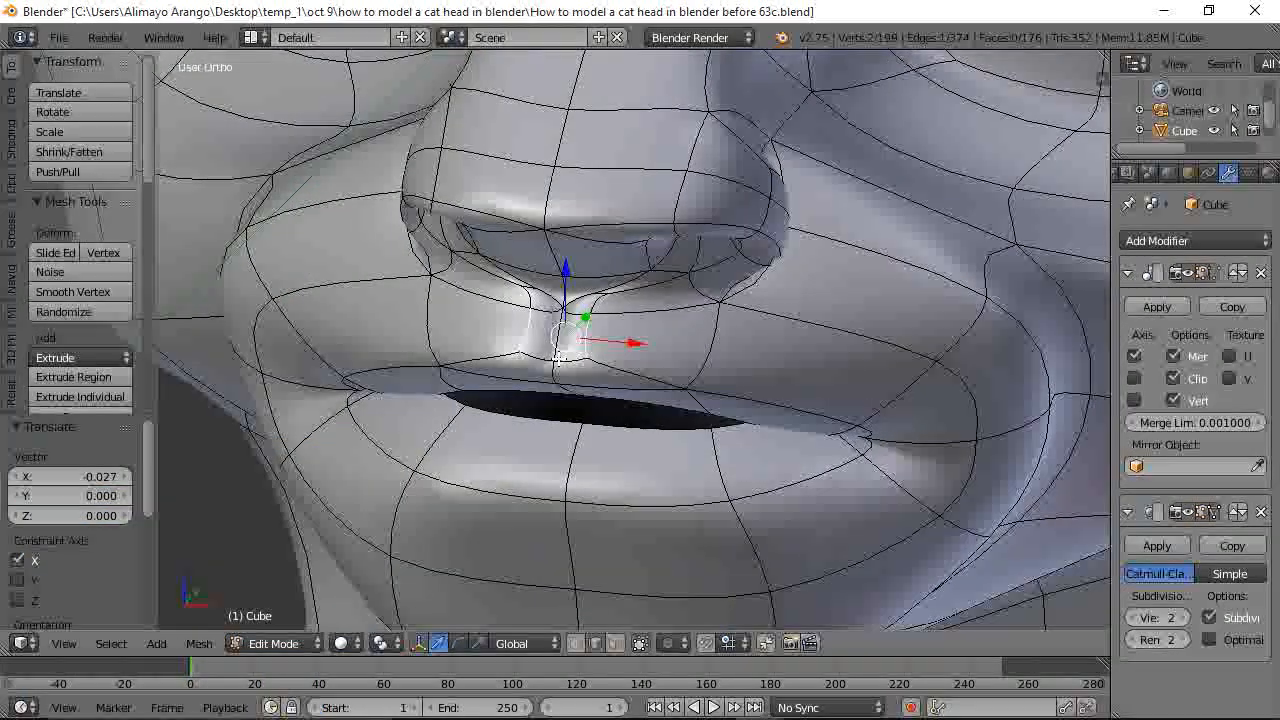
Select the philtrum's vertical centre edge, lower it slightly along Z and push it back along Y
left_click(557, 356)
scroll(586, 373, "up", 3)
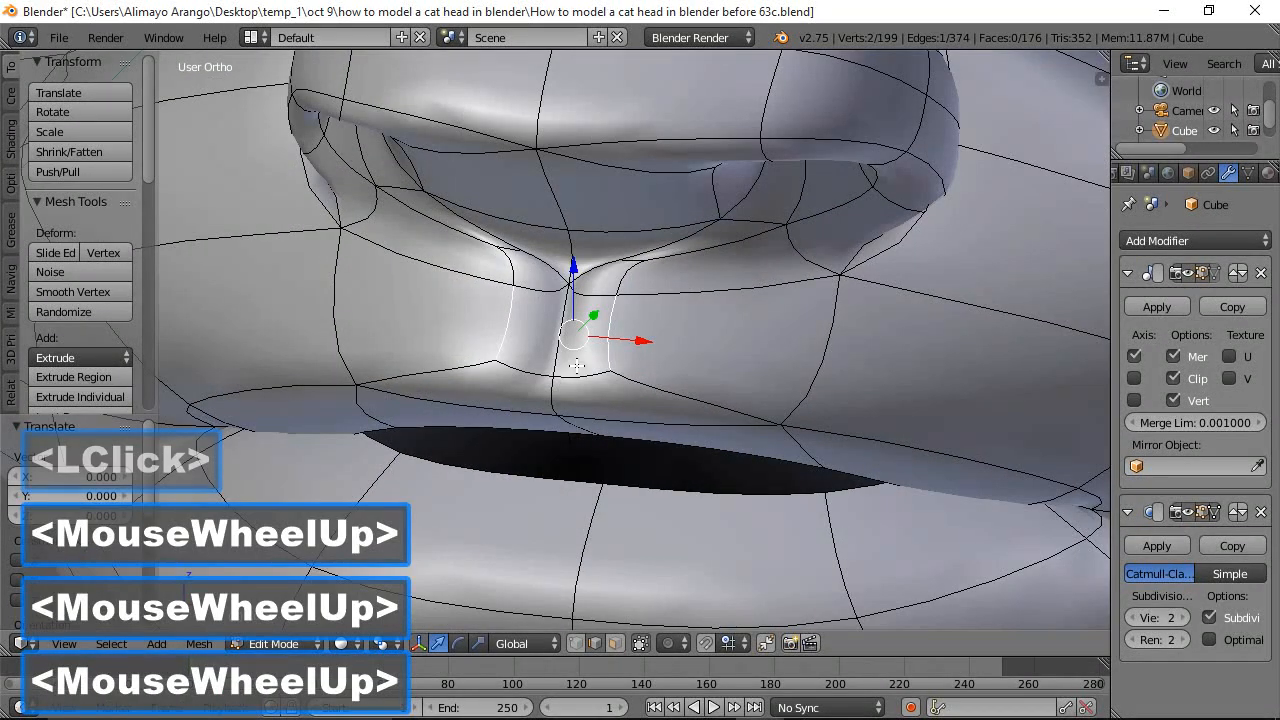
left_click(620, 334)
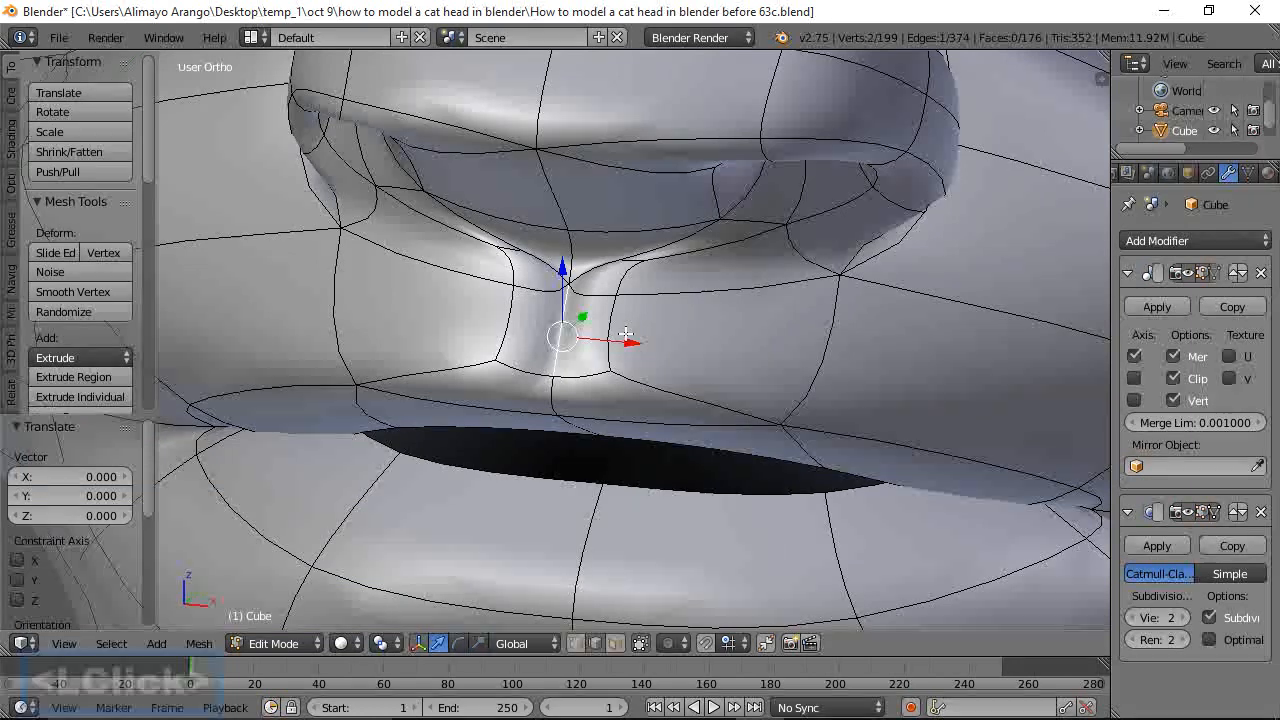
scroll(694, 317, "down", 2)
middle_click_drag(666, 349, 612, 332)
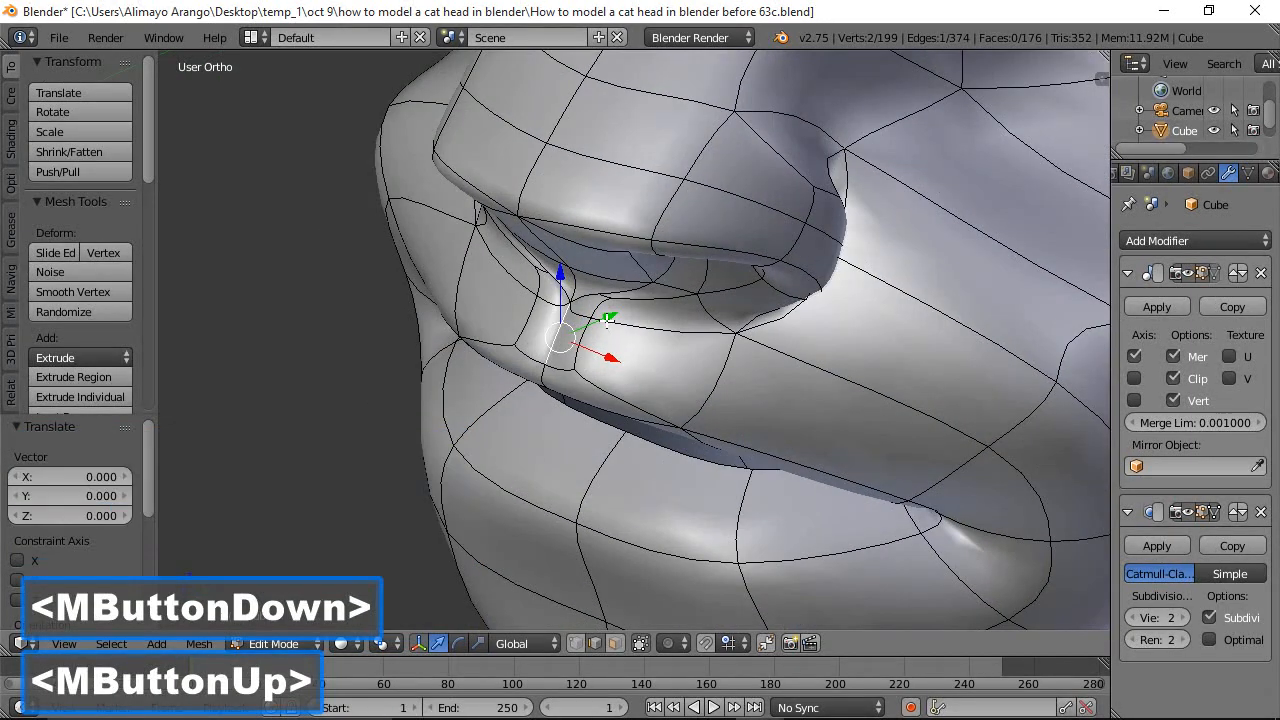
left_click_drag(560, 274, 560, 286)
left_click_drag(602, 334, 612, 329)
Select the philtrum's side edge and shift it by -0.015 along X
middle_click_drag(584, 362, 534, 330)
left_click(534, 329)
left_click_drag(630, 350, 612, 356)
middle_click_drag(609, 385, 599, 318)
left_click(578, 369)
middle_click_drag(578, 369, 593, 494)
Move the philtrum's lower corner vertex forward by -0.040 along Y in vertex select mode
left_click(575, 643)
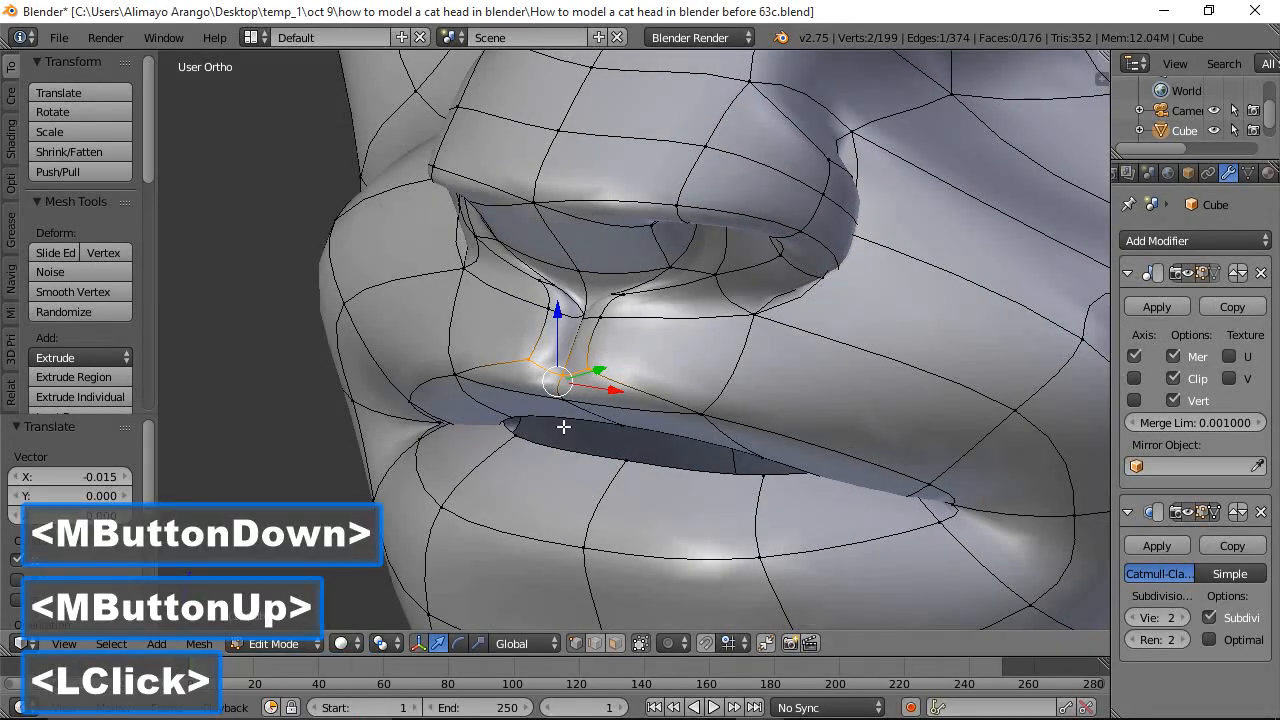
left_click(588, 293)
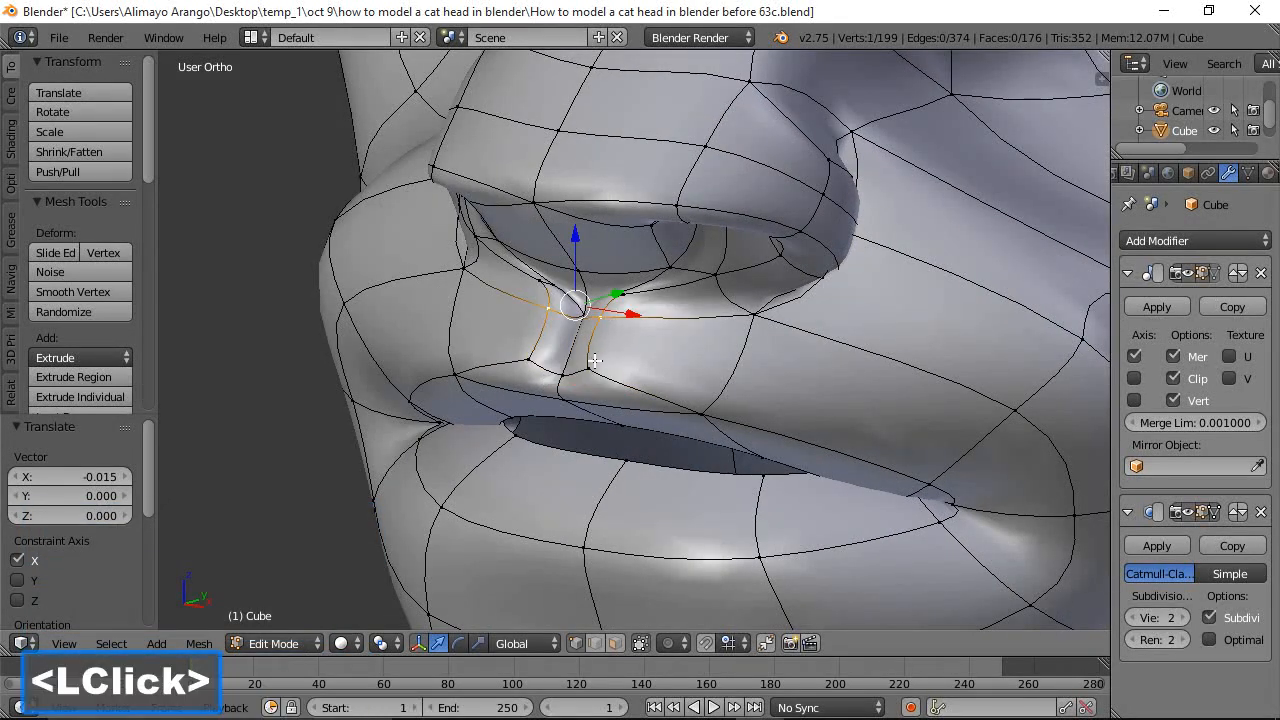
left_click(560, 370)
middle_click_drag(565, 370, 610, 363)
left_click_drag(610, 363, 590, 367)
Move the philtrum's upper corner vertex forward by -0.053 along Y
left_click(606, 324)
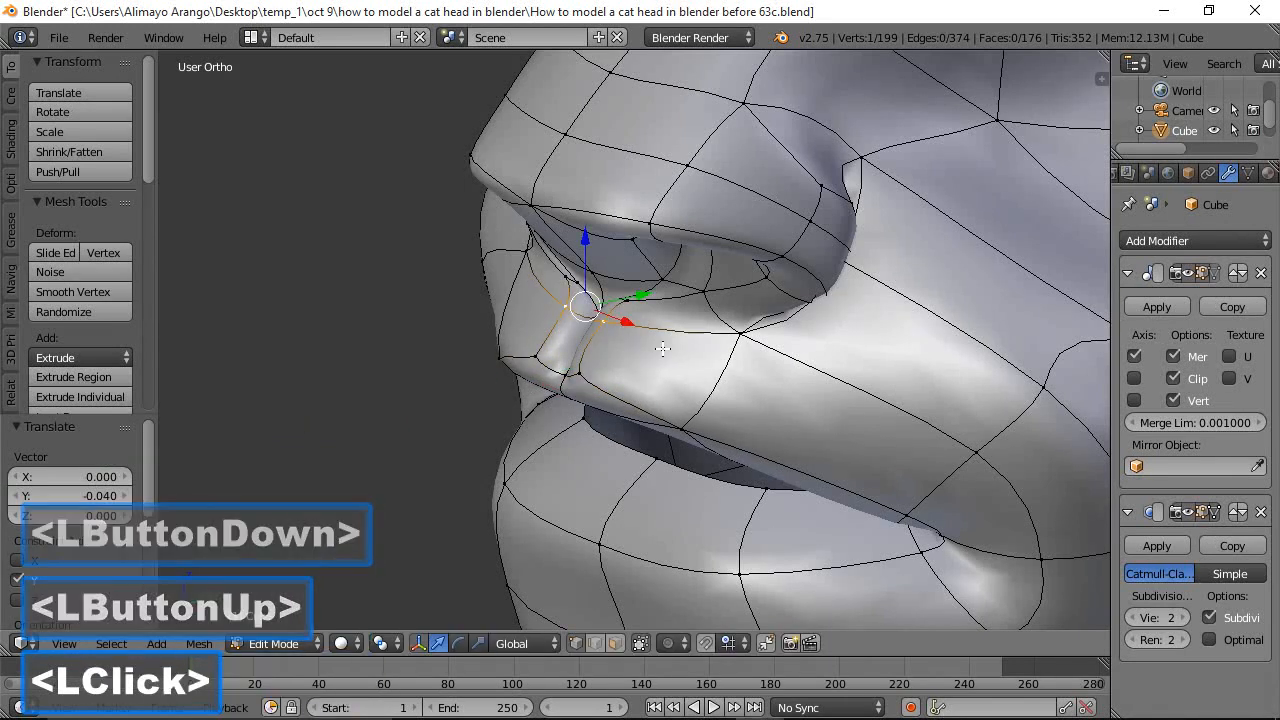
middle_click_drag(627, 326, 654, 303)
left_click_drag(652, 302, 648, 308)
left_click(632, 312)
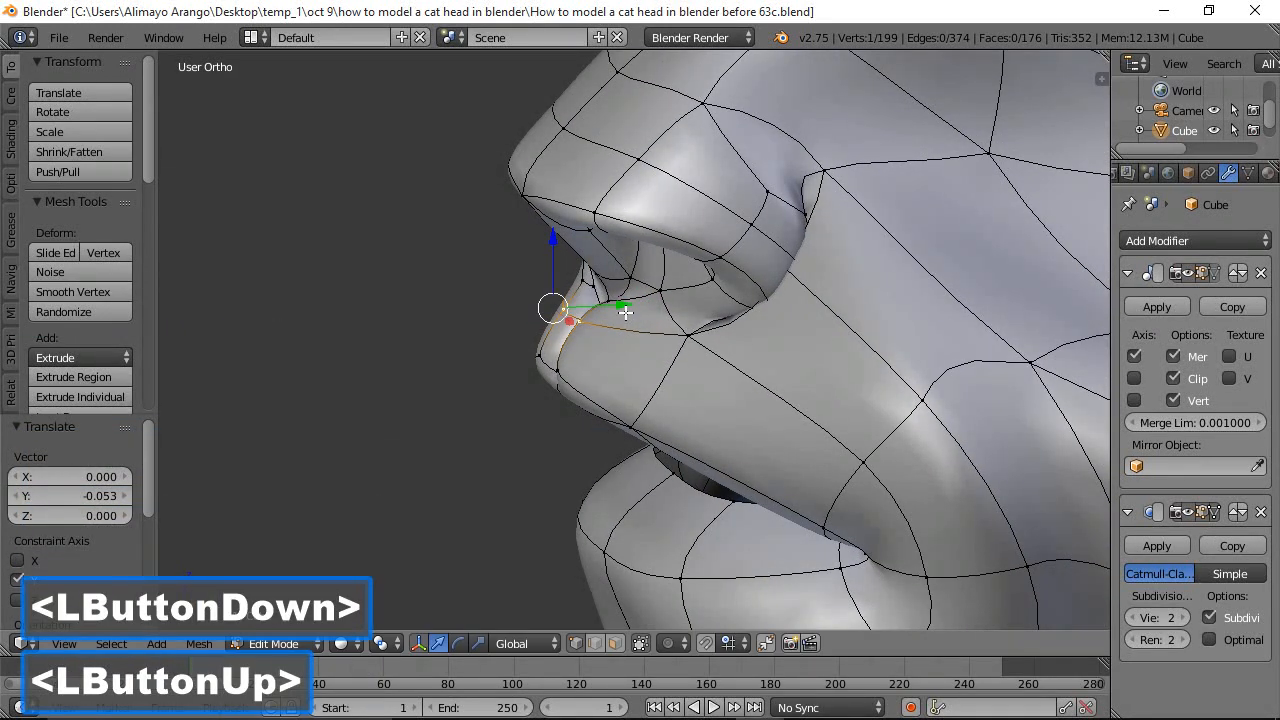
Clear the selection and select the four brow faces directly above one eye in face select mode
middle_click_drag(638, 394, 809, 374)
scroll(809, 376, "down", 10)
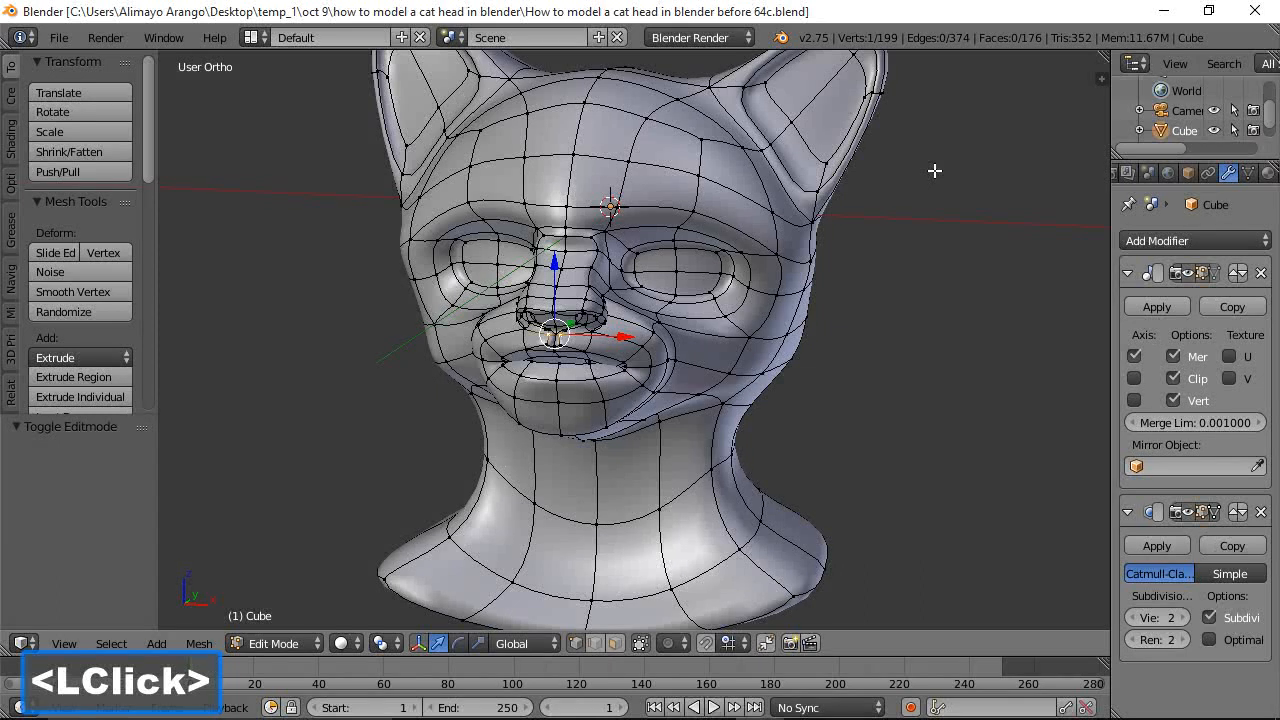
key("a")
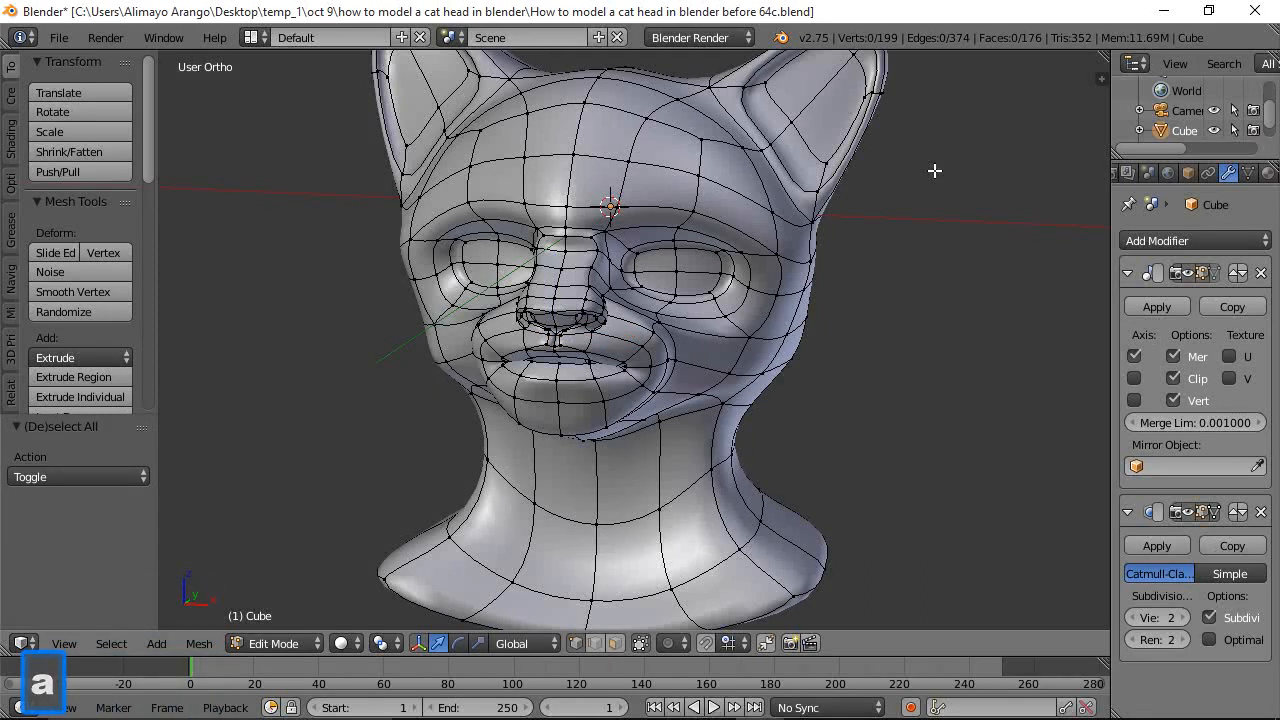
left_click(617, 643)
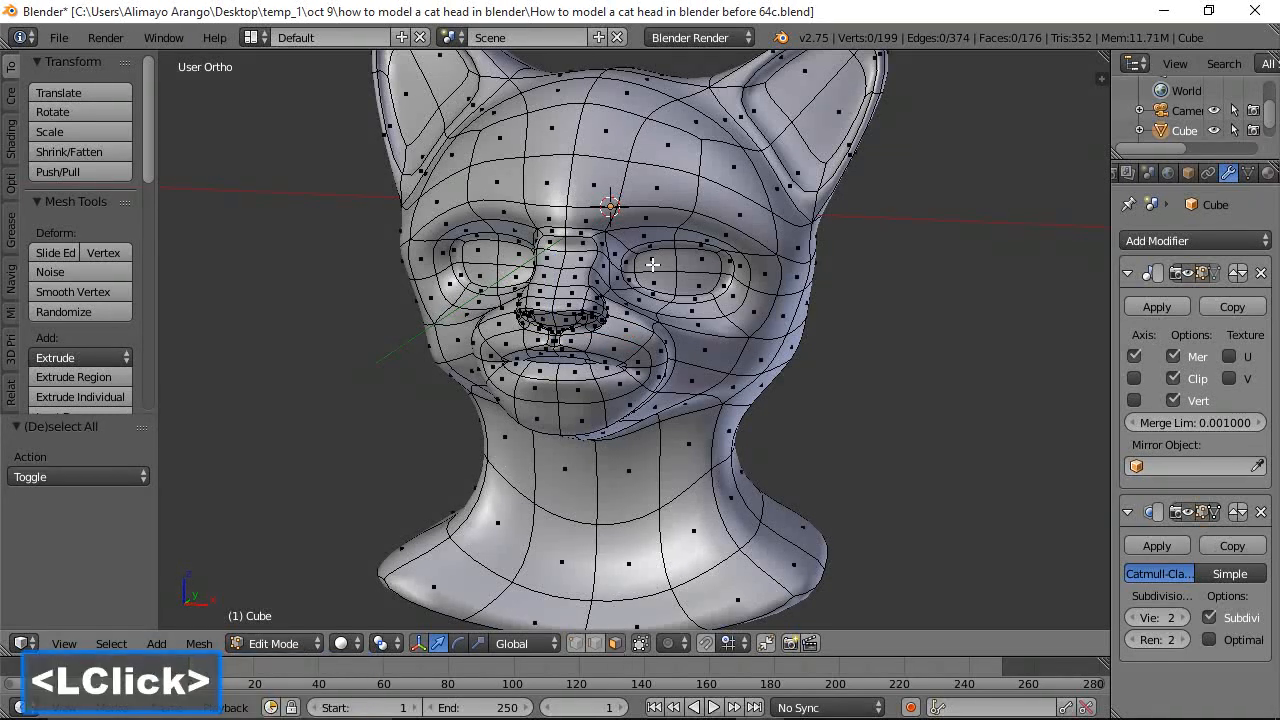
left_click(649, 190)
left_click(736, 212, "shift")
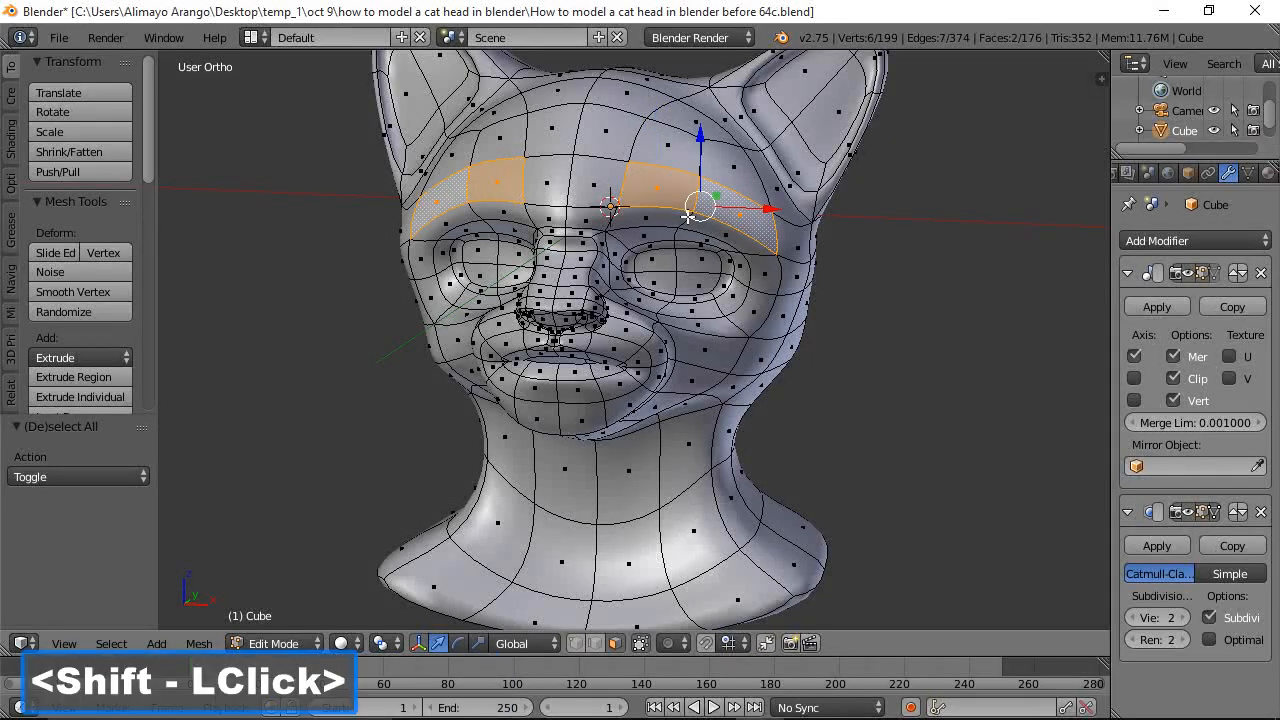
left_click(652, 220, "shift")
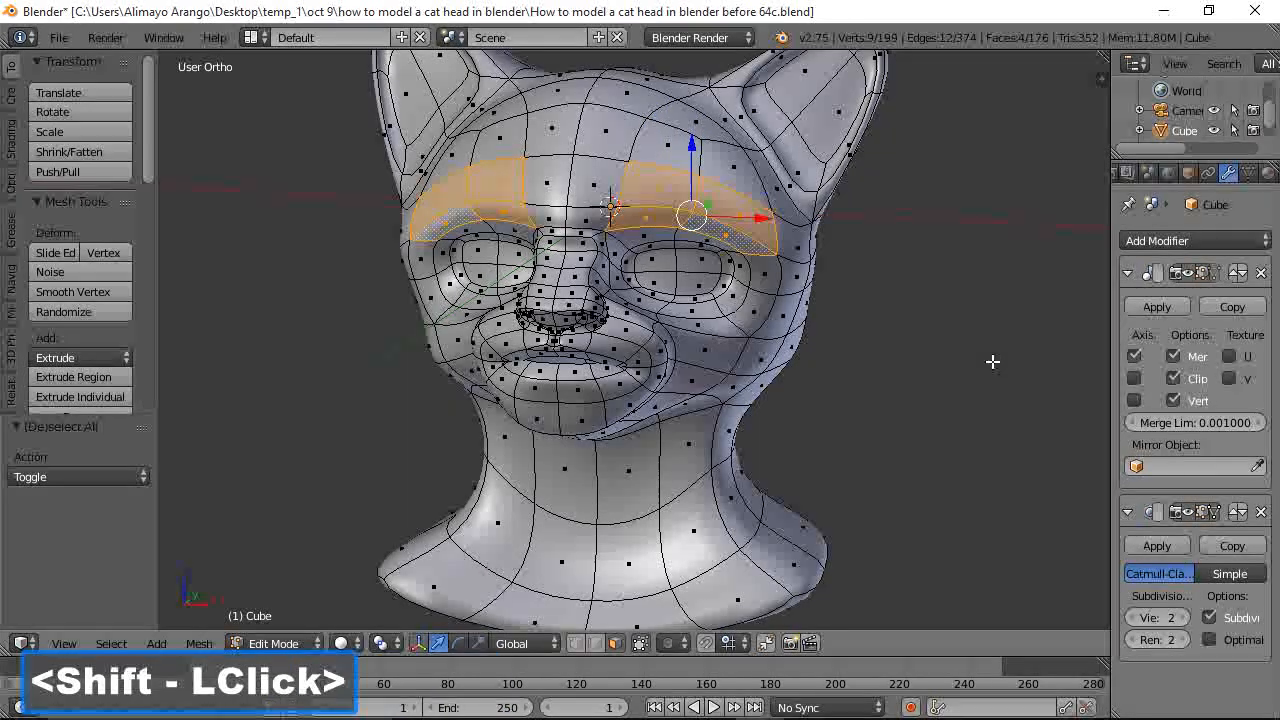
Extrude the four brow faces in place and move them forward by -0.029 along Y
key("e")
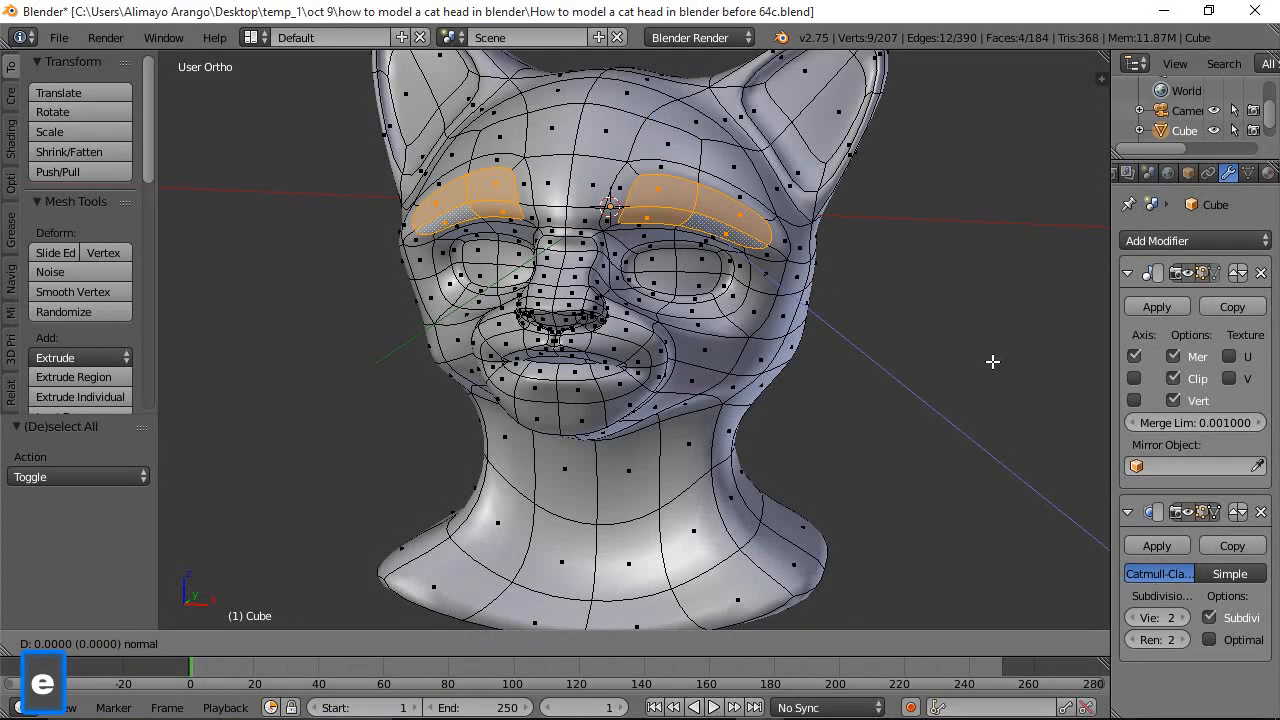
left_click(993, 362)
middle_click_drag(996, 342, 768, 216)
left_click_drag(762, 214, 753, 209)
middle_click_drag(753, 209, 876, 265)
middle_click(876, 265)
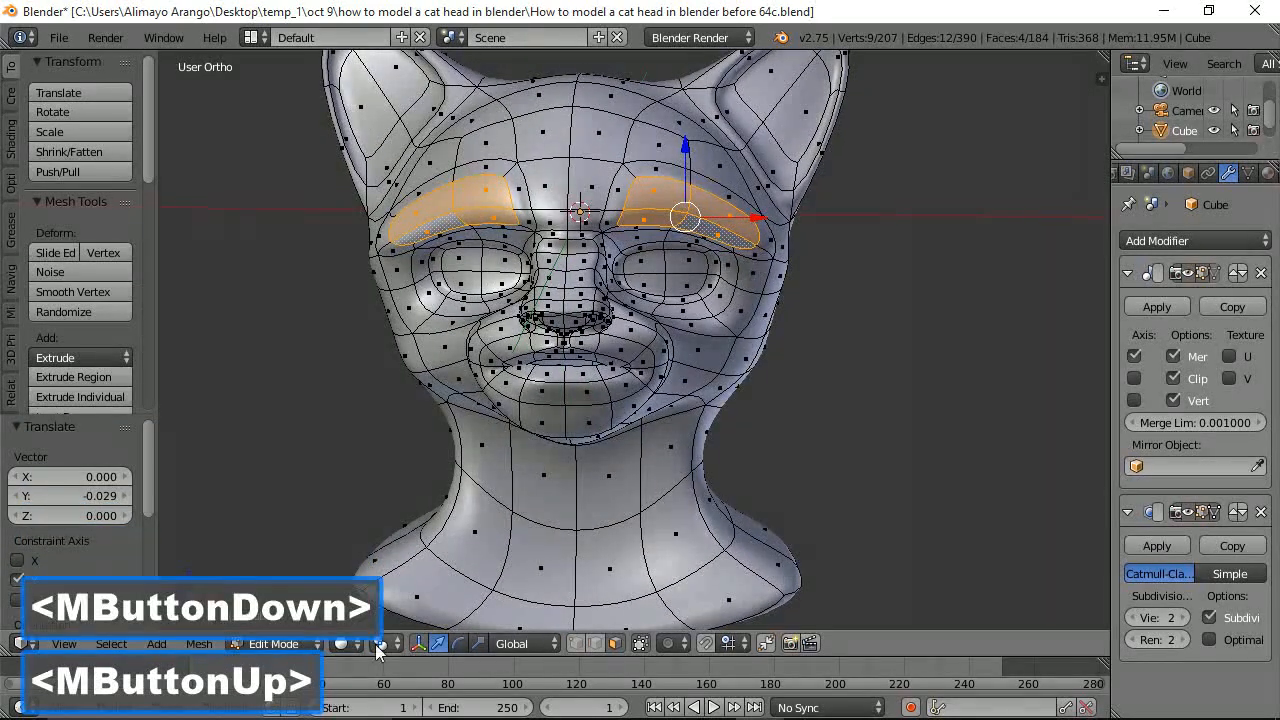
Switch to Sculpt Mode and use the Grab brush to reshape the mouth corner and the muzzle around it
left_click(314, 647)
left_click(314, 572)
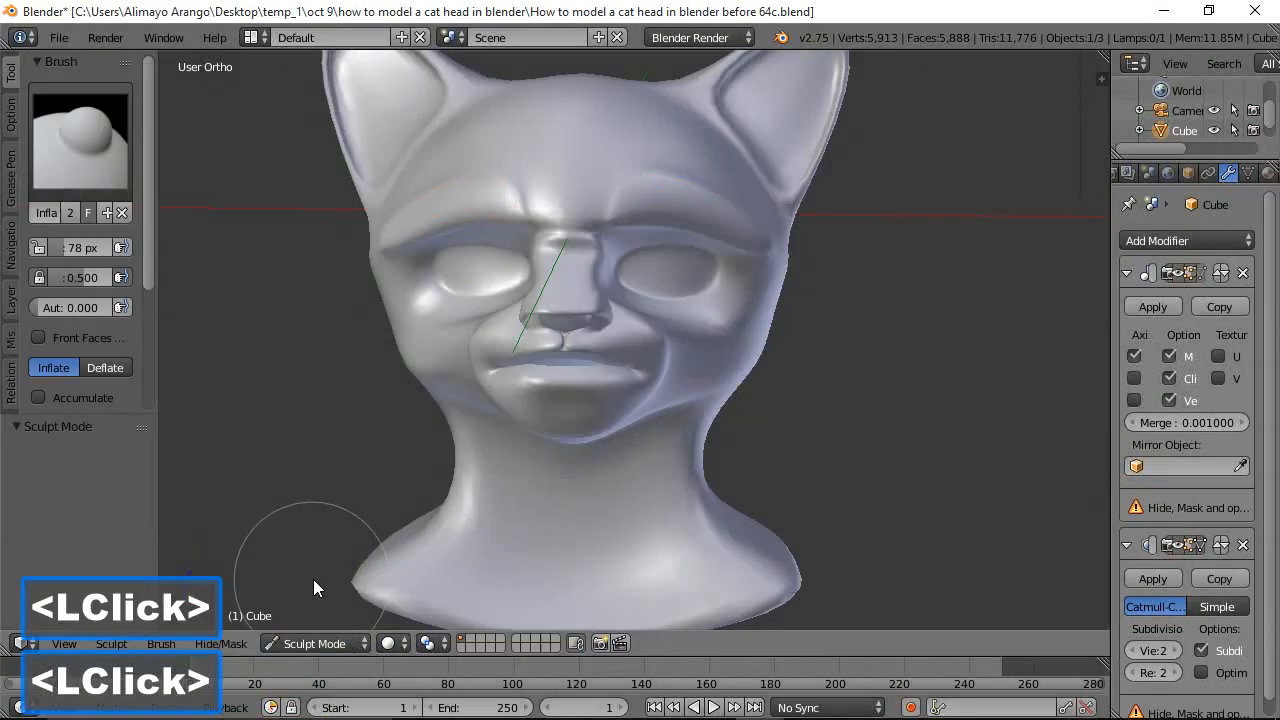
scroll(661, 405, "up", 2)
middle_click_drag(706, 400, 679, 401)
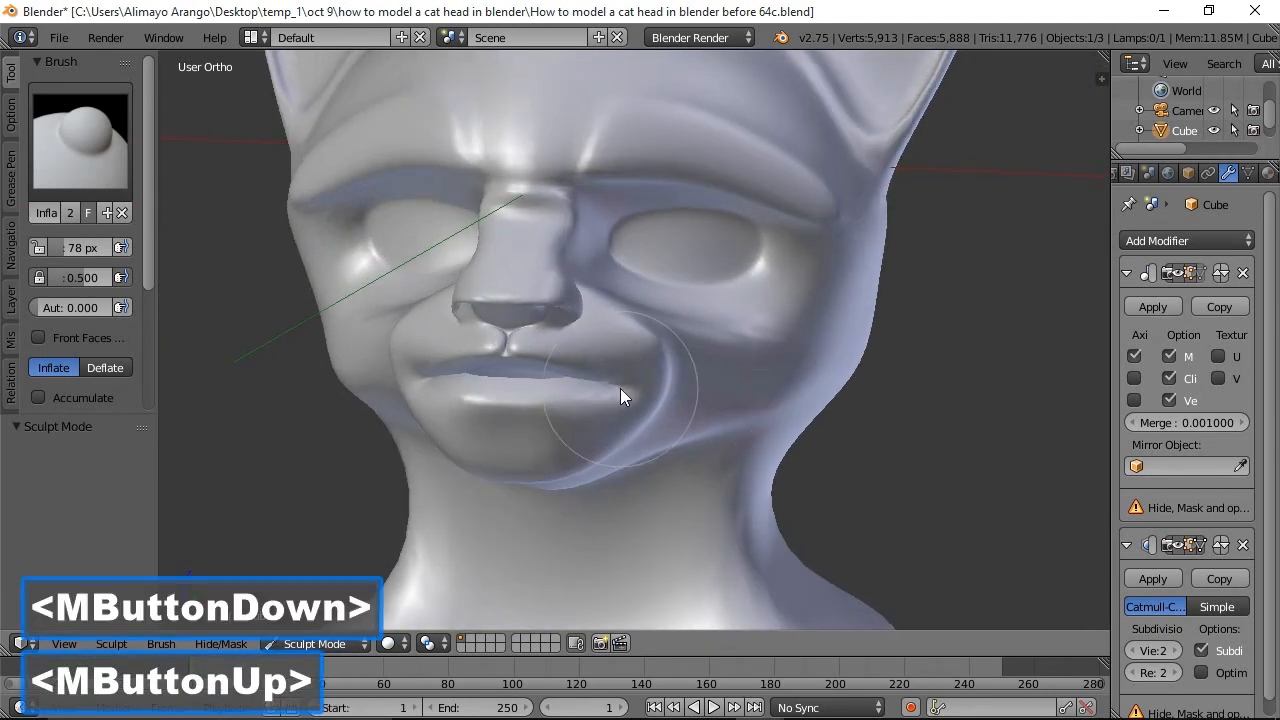
left_click(105, 158)
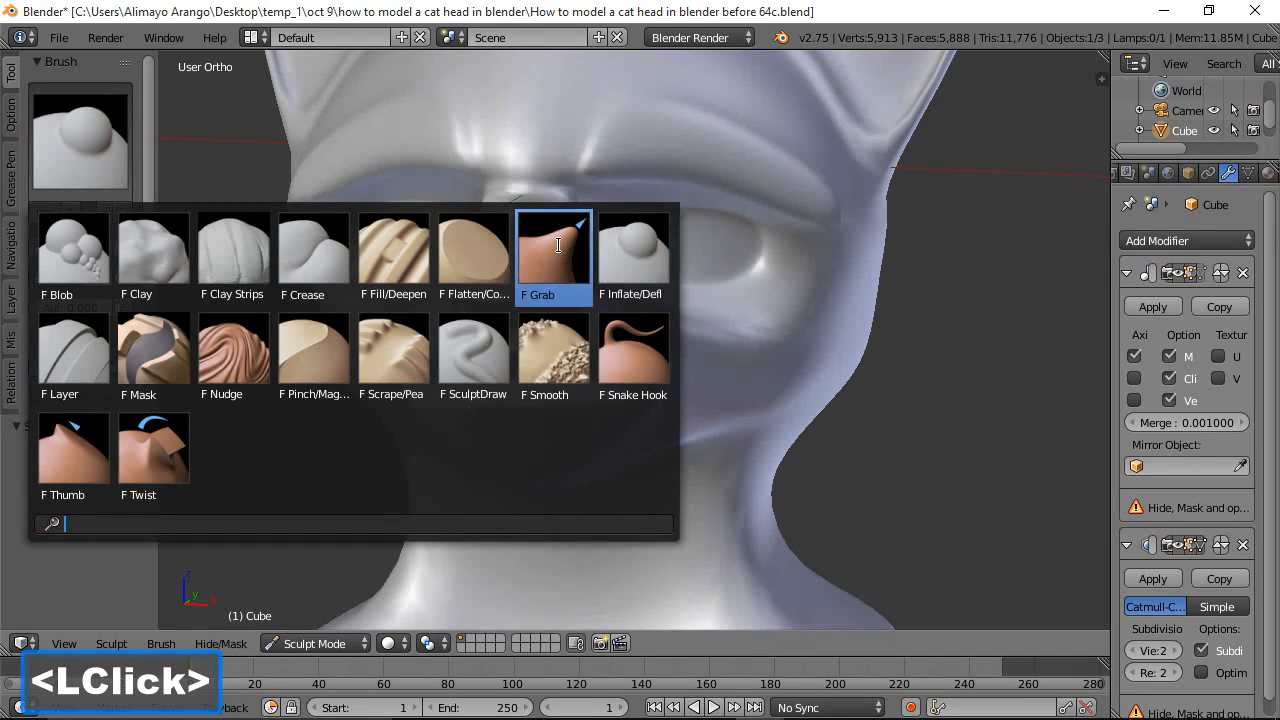
left_click(558, 245)
left_click_drag(642, 392, 642, 405)
mouse_move(561, 393)
left_mouse_down()
mouse_move(519, 399)
mouse_move(542, 363)
mouse_move(723, 362)
left_mouse_up()
Reshape the lips and chin in side profile with the Grab brush
scroll(540, 392, "up", 1)
middle_click_drag(801, 363, 582, 342)
left_click_drag(608, 354, 595, 355)
mouse_move(595, 355)
left_mouse_down()
mouse_move(574, 353)
mouse_move(578, 476)
mouse_move(541, 471)
mouse_move(556, 474)
left_mouse_up()
mouse_move(645, 419)
left_mouse_down()
mouse_move(669, 422)
mouse_move(643, 416)
mouse_move(656, 417)
left_mouse_up()
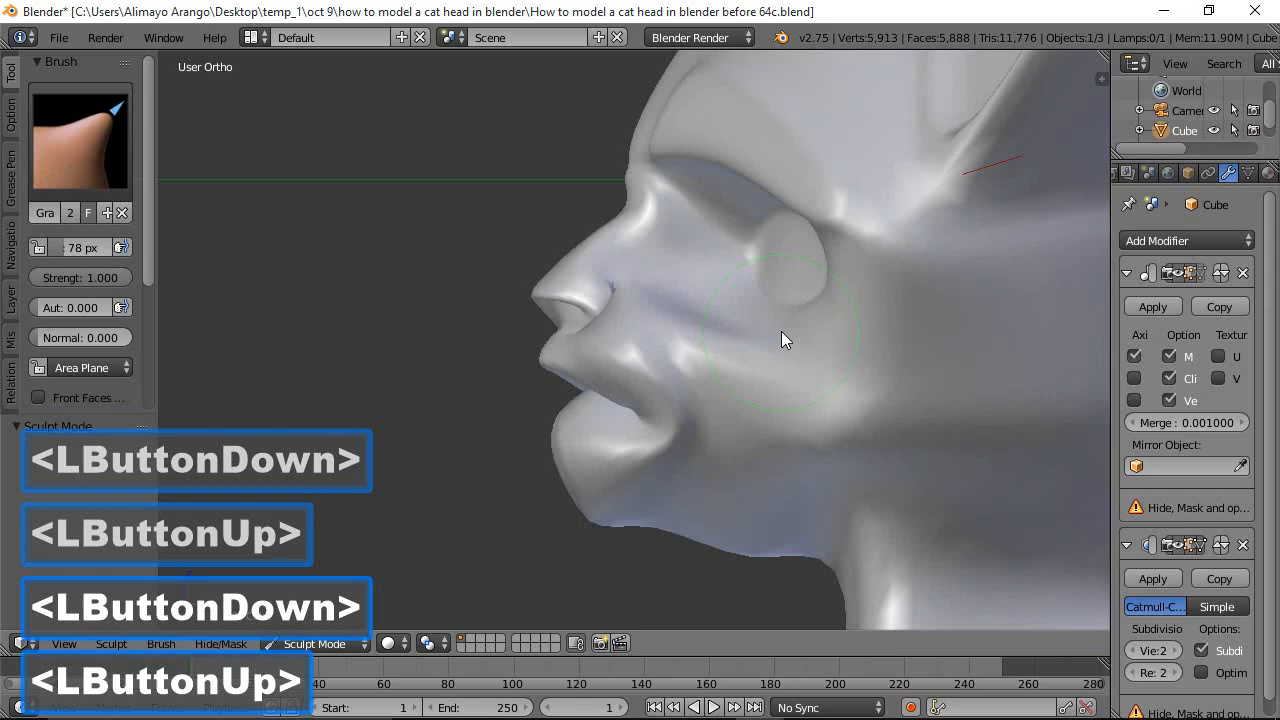
Adjust the nose bridge and brow ridge in side profile with the Grab brush
scroll(775, 330, "down", 1)
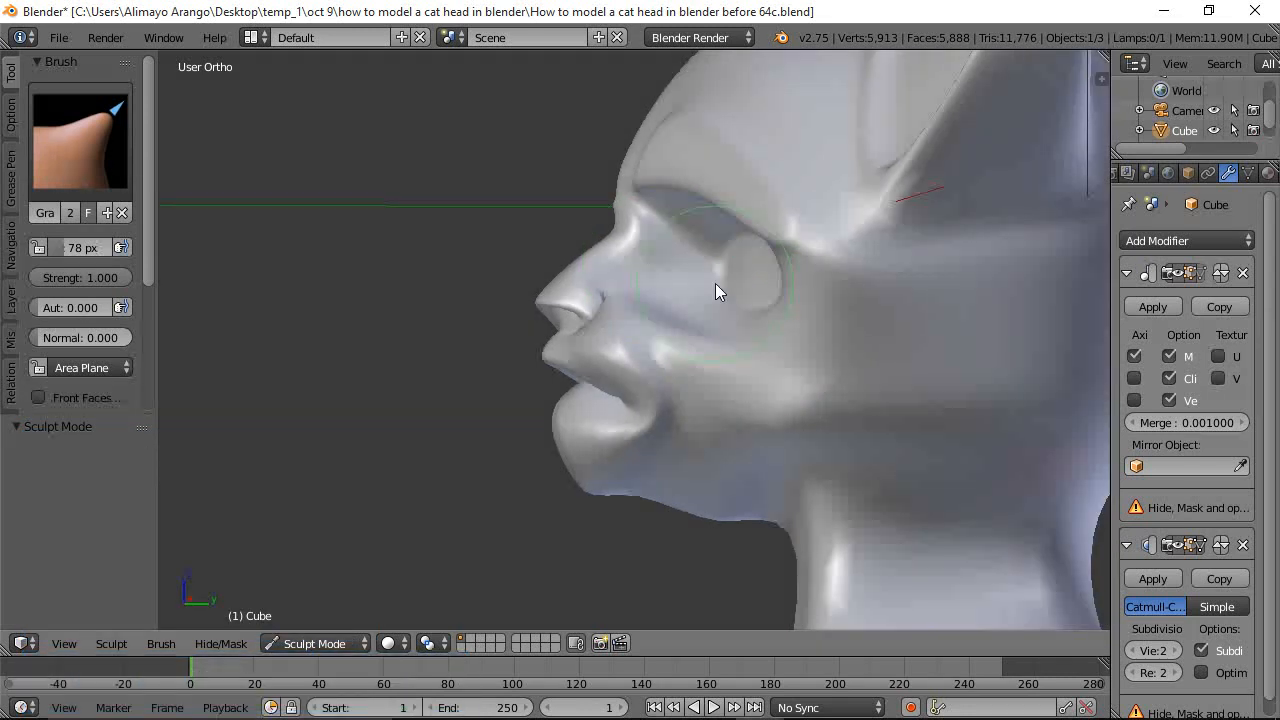
middle_click_drag(631, 281, 620, 224)
mouse_move(580, 176)
left_mouse_down()
mouse_move(532, 188)
mouse_move(523, 237)
mouse_move(541, 237)
mouse_move(543, 196)
mouse_move(564, 189)
left_mouse_up()
left_click_drag(675, 119, 677, 112)
left_click_drag(755, 144, 755, 135)
Push the underside of the jaw upward where it meets the throat with the Grab brush
mouse_move(863, 378)
middle_mouse_down()
mouse_move(714, 346)
mouse_move(677, 354)
mouse_move(690, 410)
middle_mouse_up()
left_click_drag(694, 508, 693, 484)
left_click_drag(691, 508, 698, 455)
scroll(740, 455, "down", 3)
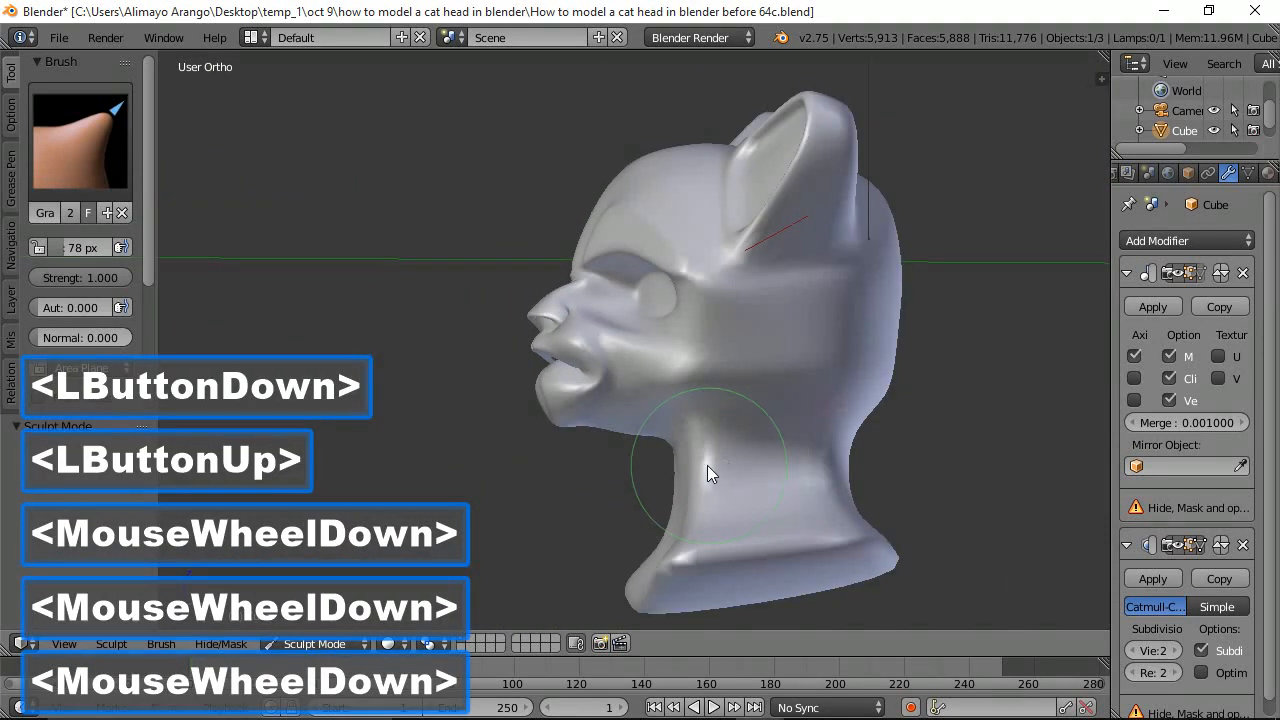
Enlarge the Grab brush to 110 px and reshape the front and back of the neck and the back of the head
key("f")
left_click(734, 501)
mouse_move(673, 456)
left_mouse_down()
mouse_move(667, 438)
mouse_move(655, 447)
left_mouse_up()
mouse_move(684, 527)
left_mouse_down()
mouse_move(673, 525)
mouse_move(857, 470)
left_mouse_up()
mouse_move(855, 441)
left_mouse_down()
mouse_move(863, 423)
mouse_move(874, 430)
mouse_move(866, 456)
left_mouse_up()
mouse_move(886, 414)
left_mouse_down()
mouse_move(872, 422)
mouse_move(906, 334)
left_mouse_up()
mouse_move(847, 242)
left_mouse_down()
mouse_move(835, 240)
mouse_move(852, 244)
left_mouse_up()
Return to Edit Mode, clear the selection and add one centred loop cut around the ear
mouse_move(889, 295)
middle_mouse_down()
mouse_move(829, 294)
mouse_move(983, 320)
mouse_move(851, 349)
middle_mouse_up()
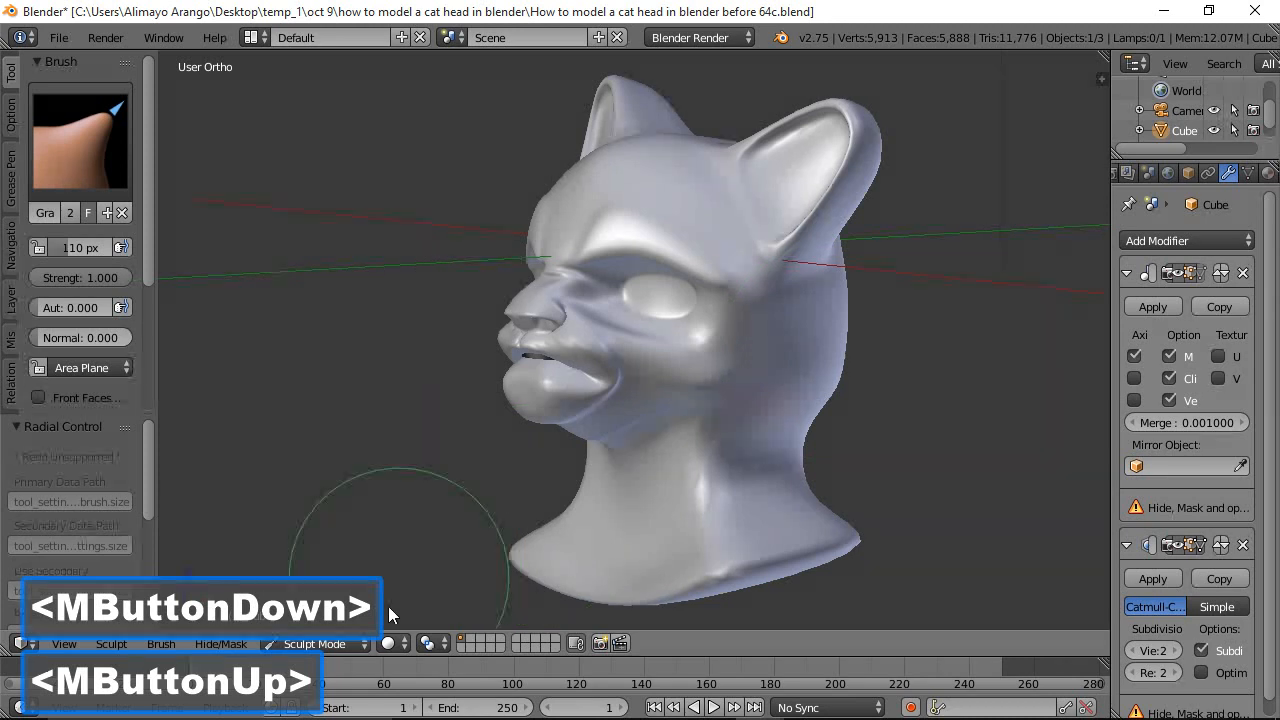
middle_click_drag(371, 518, 484, 518)
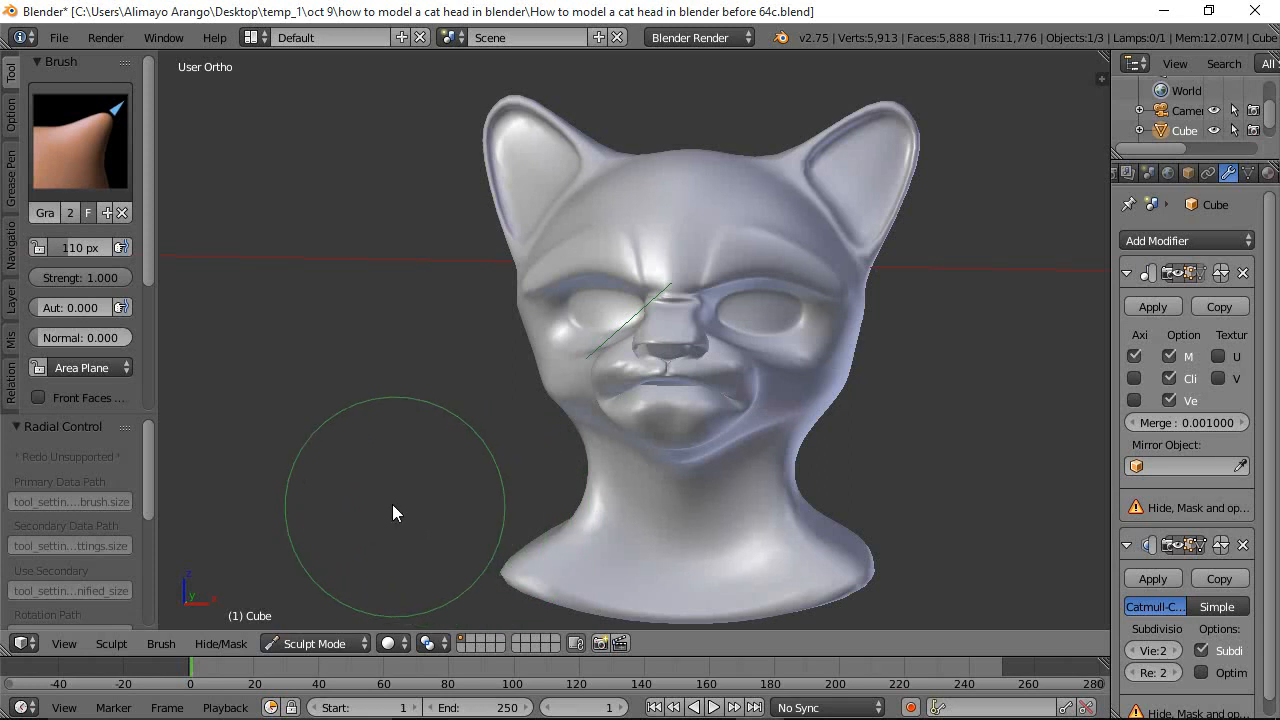
left_click(304, 643)
left_click(316, 599)
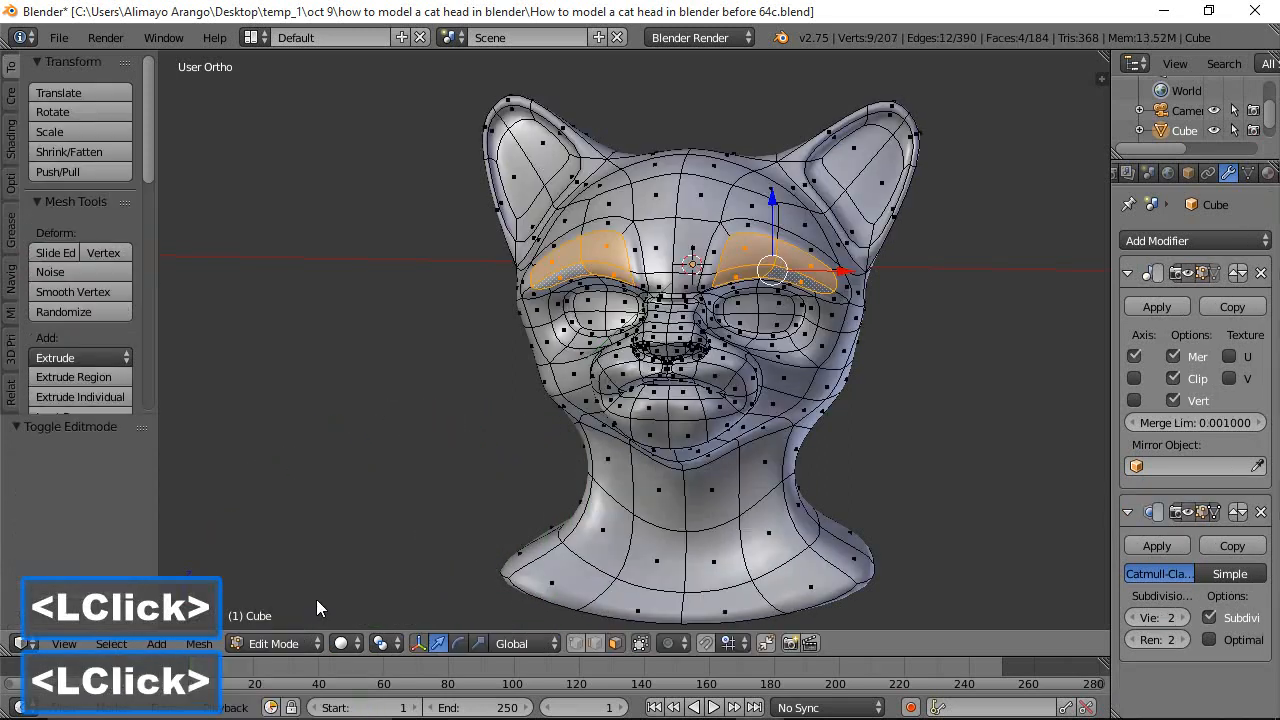
key("a")
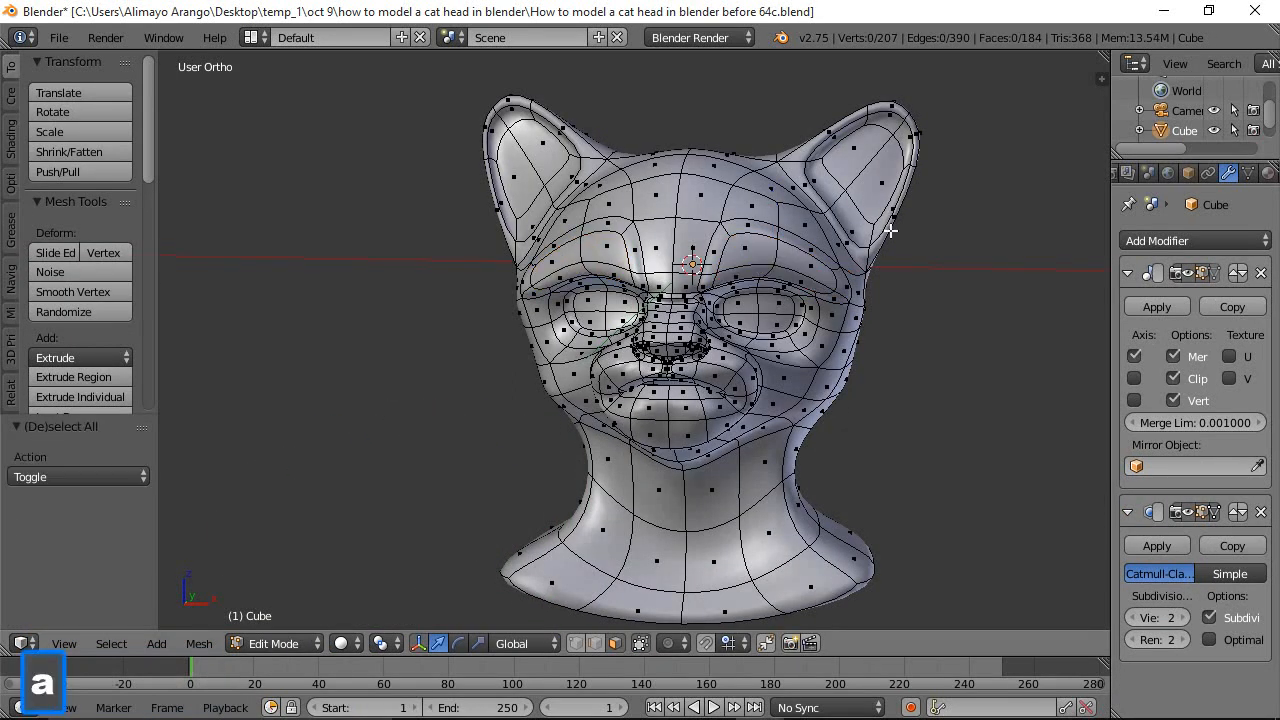
key("ctrl")
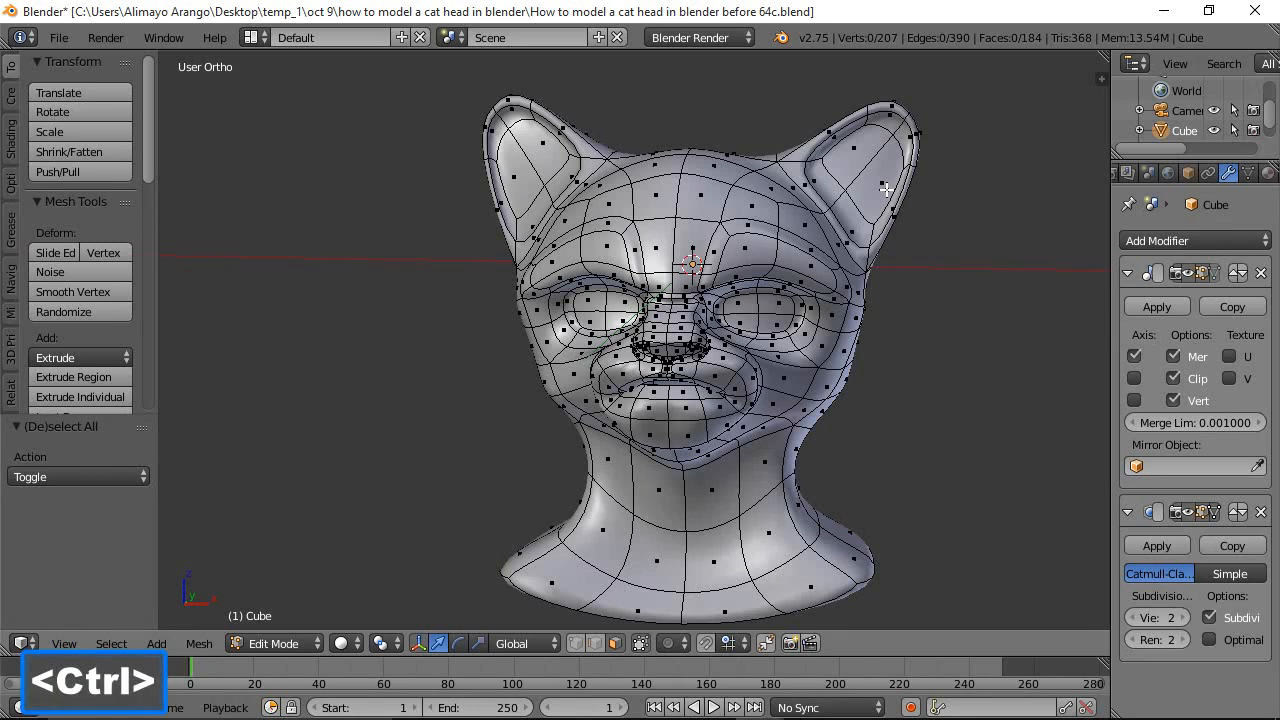
middle_click_drag(948, 255, 722, 257)
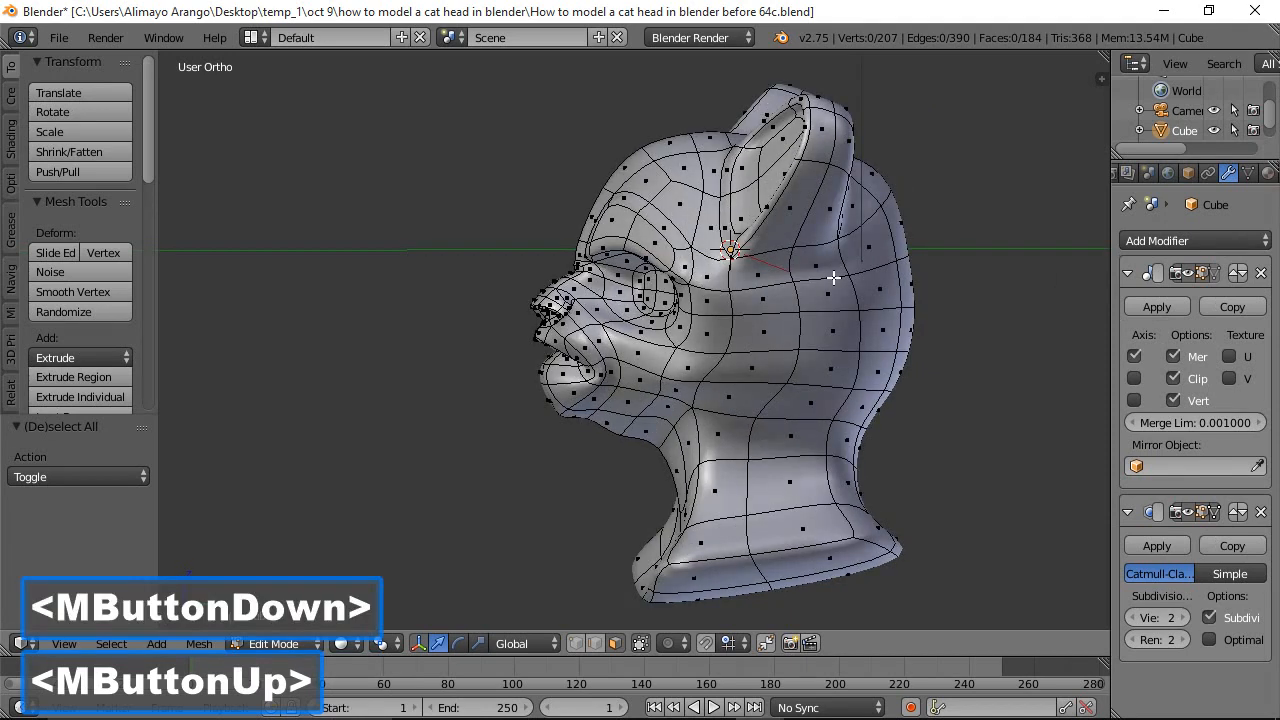
key("ctrl")
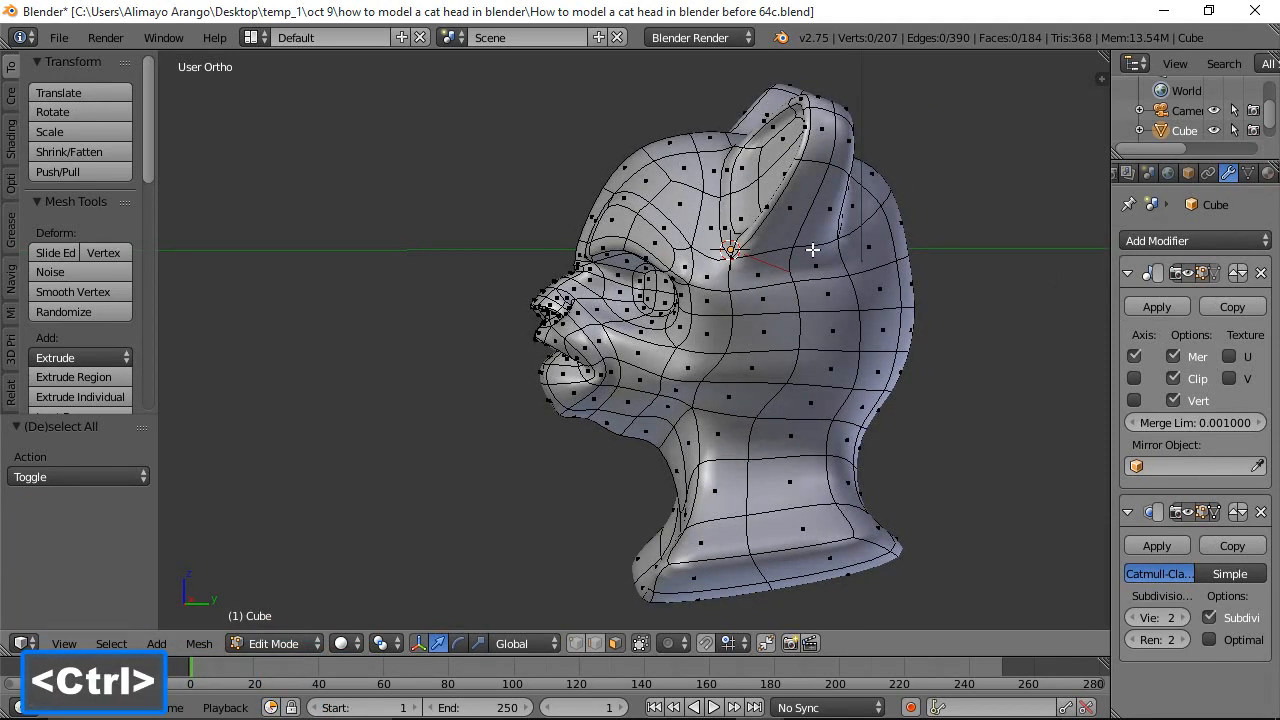
key("ctrl+r")
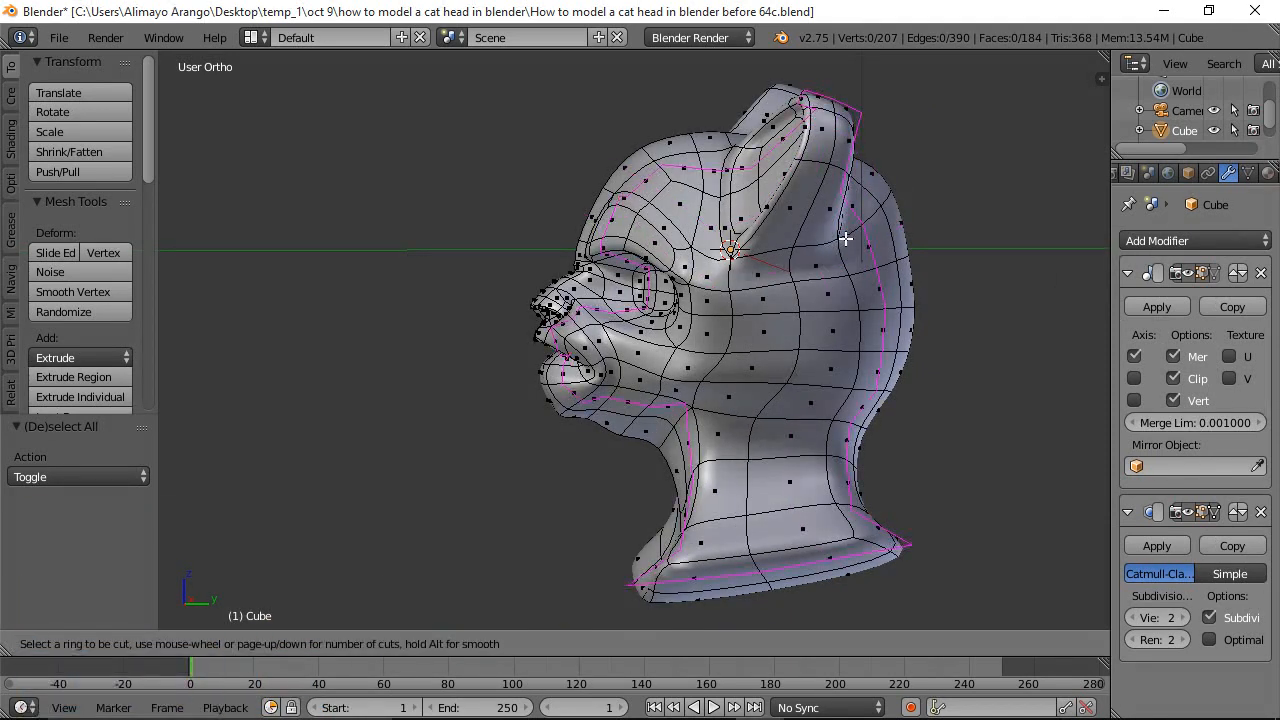
left_click(796, 237)
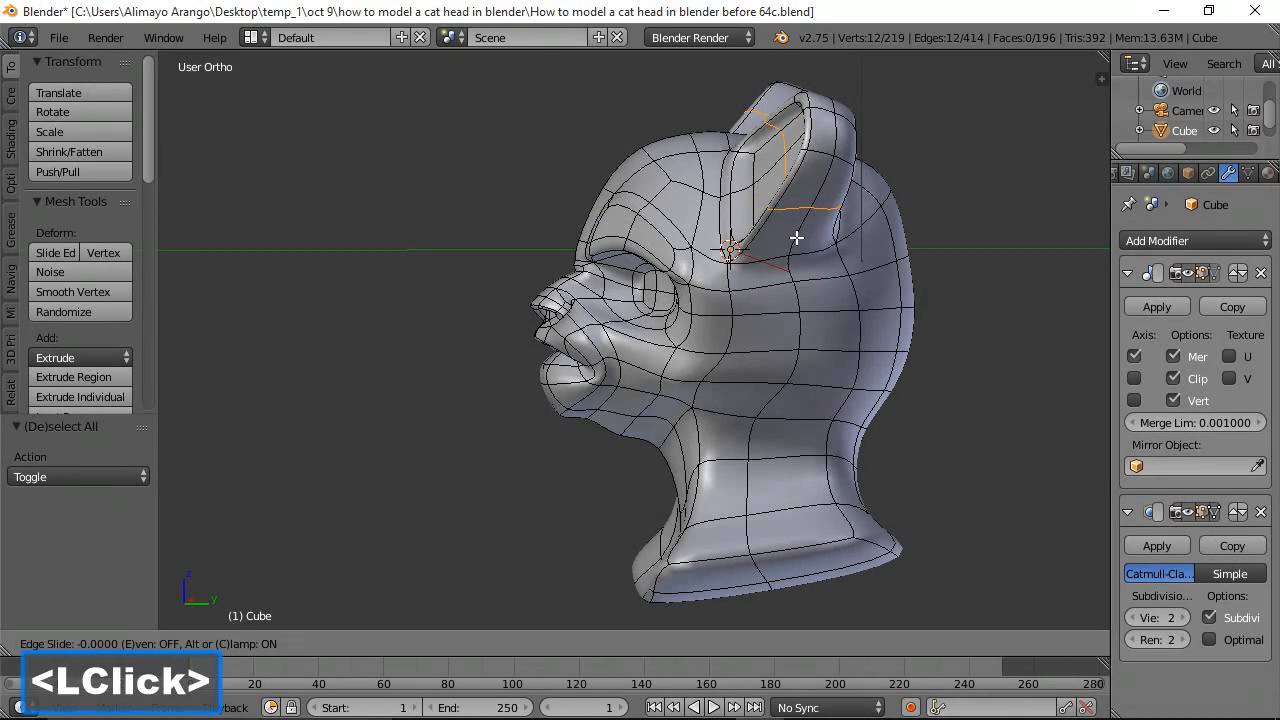
left_click(796, 237)
Scale the new ear loop to 0.636 along Y
middle_click_drag(768, 287, 795, 240)
key("s")
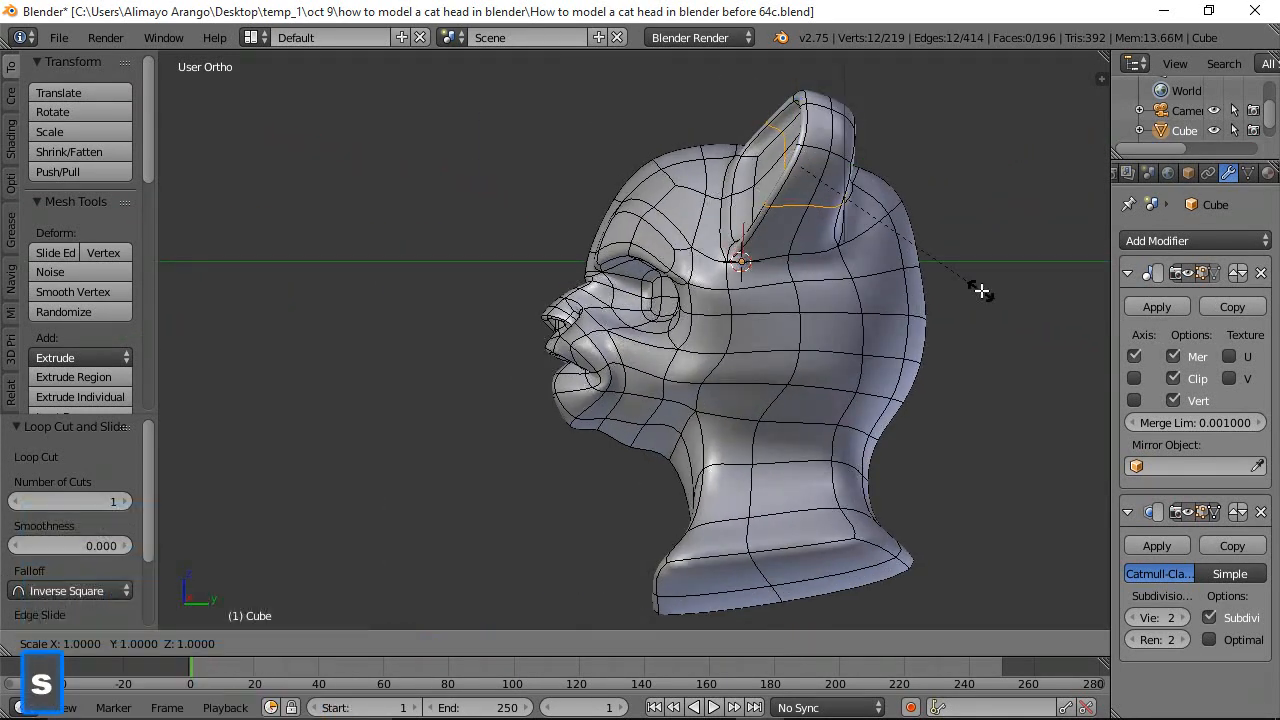
left_click(903, 260)
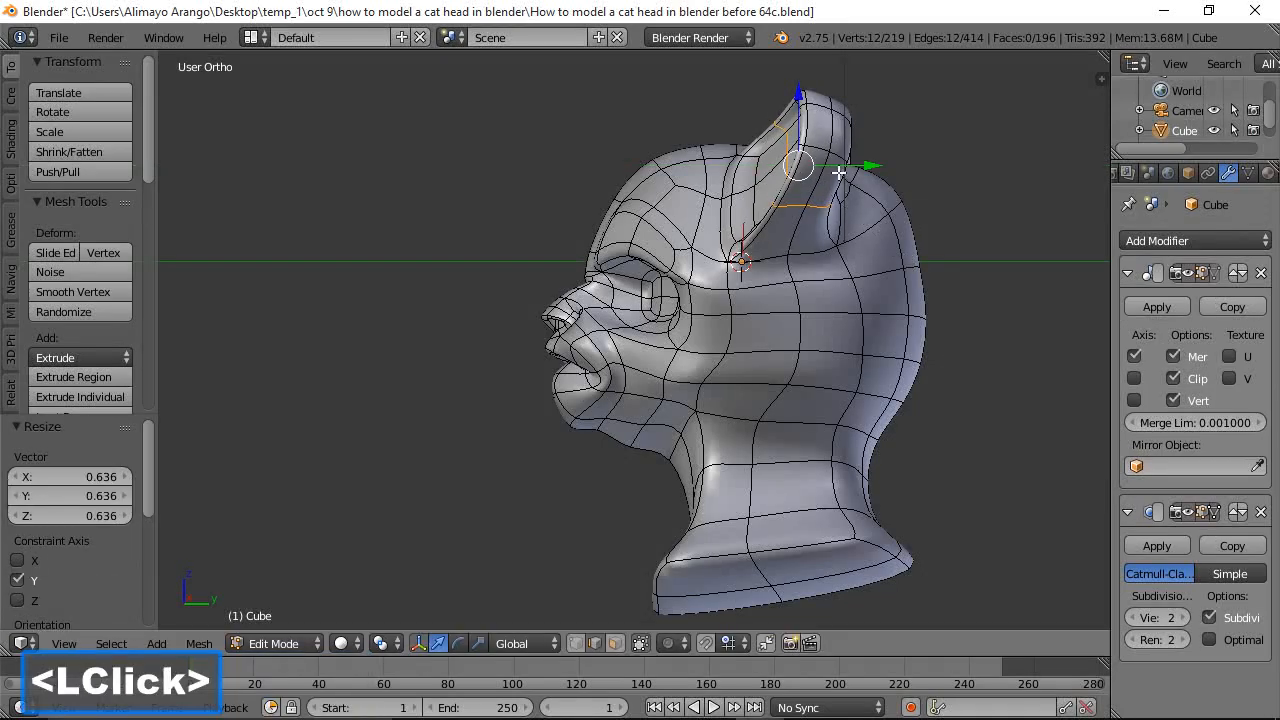
Select the two edges along the back of the ear tip and move them forward by -0.201 along Y
middle_click_drag(775, 169, 824, 114)
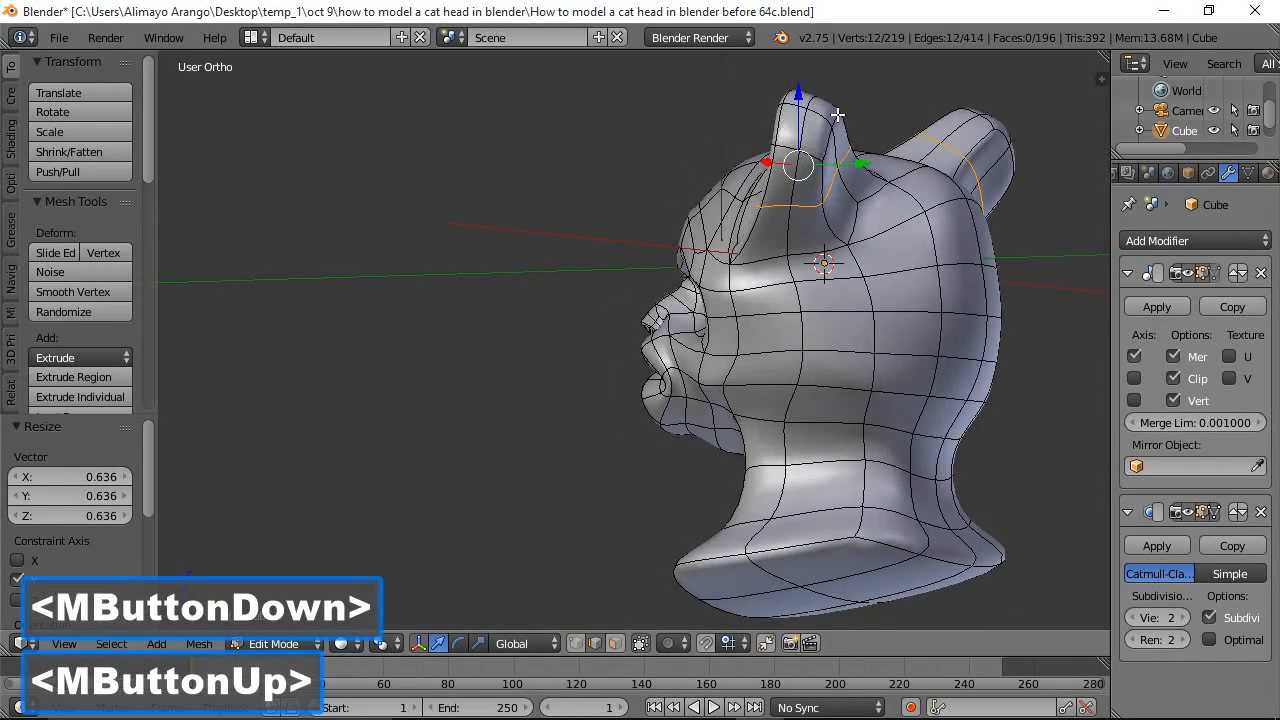
left_click(836, 115)
left_click(879, 143, "shift")
left_click_drag(898, 128, 870, 128)
Lower the inner centre edge of the upper lip along Z and nudge it slightly forward along Y
middle_click_drag(870, 128, 1020, 276)
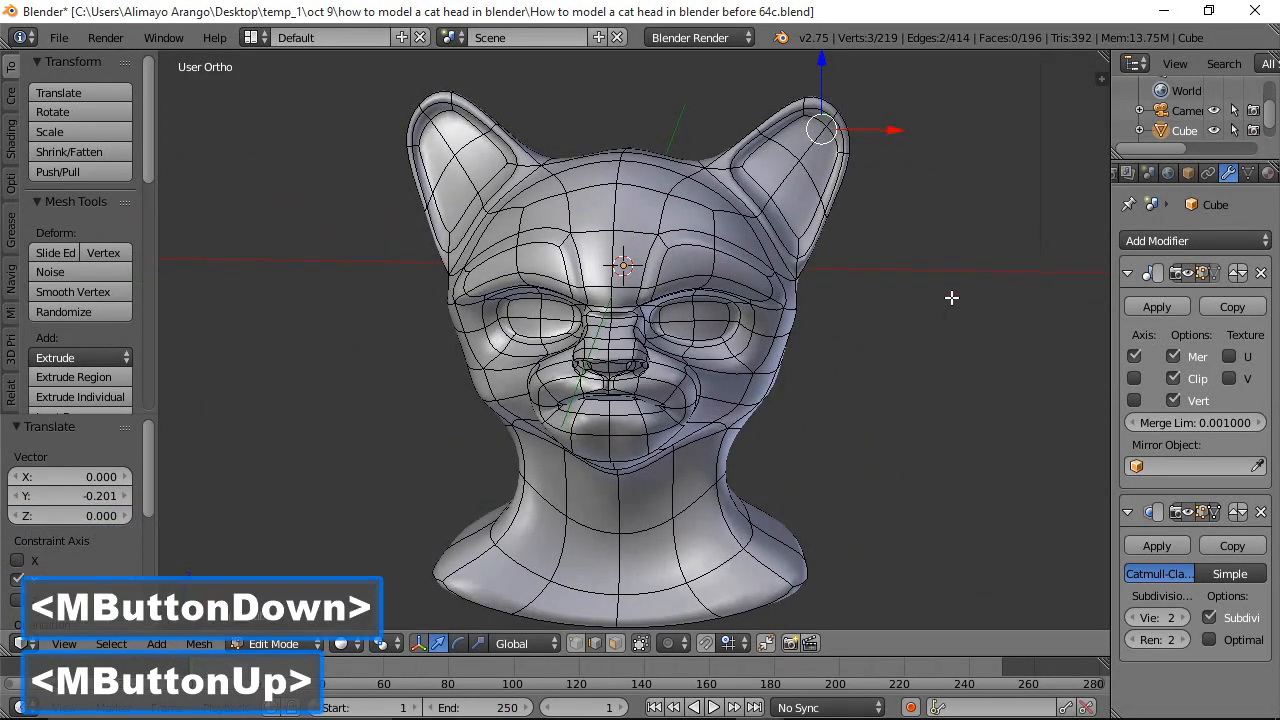
middle_click_drag(879, 379, 811, 363)
scroll(811, 365, "up", 4)
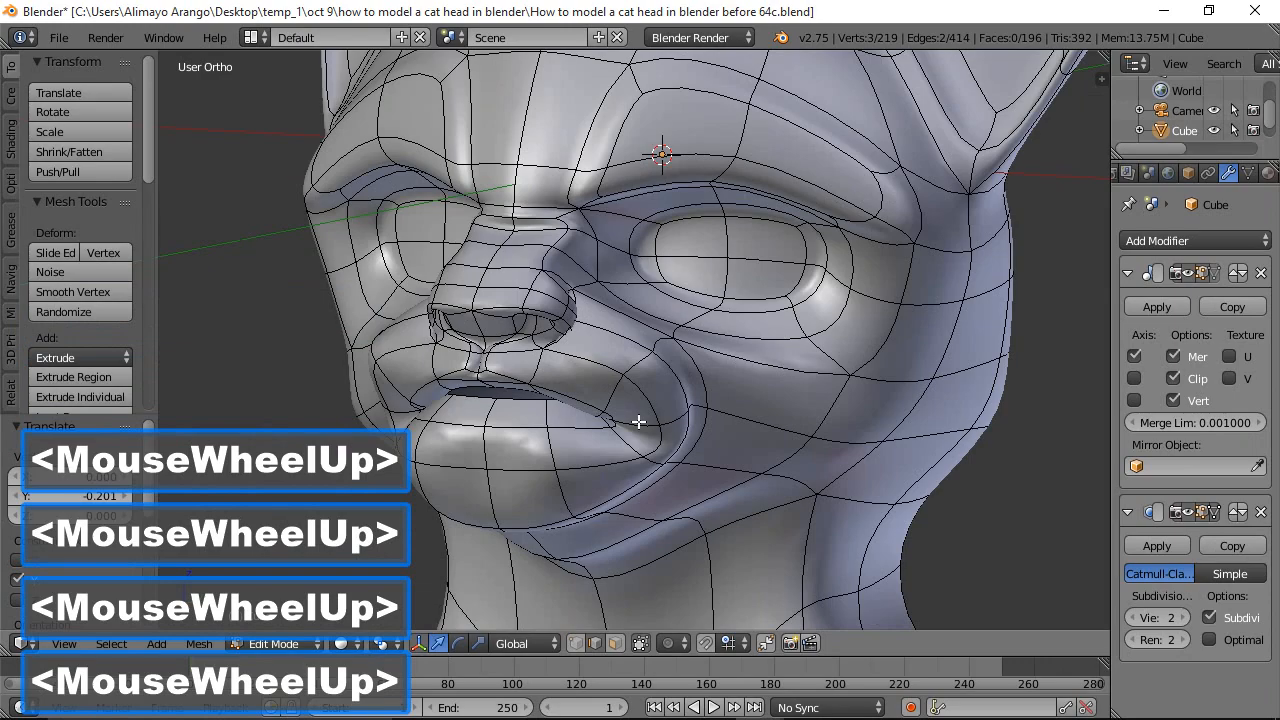
middle_click_drag(636, 423, 666, 391)
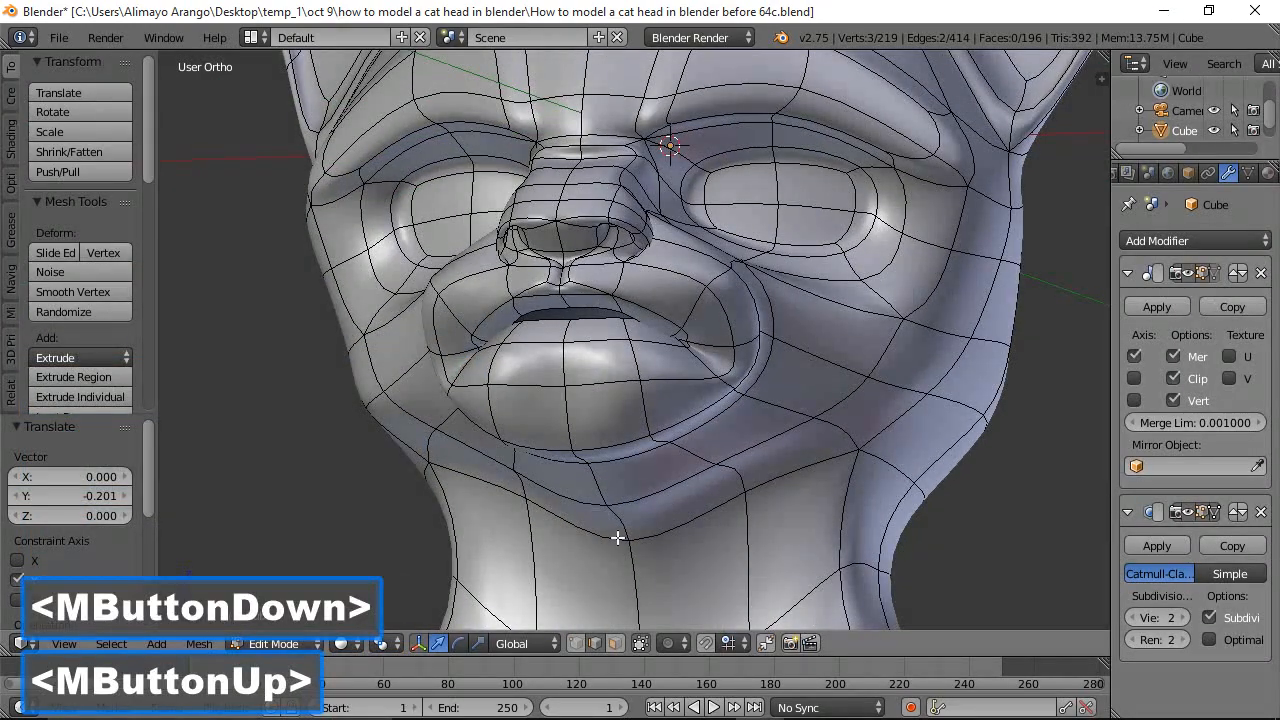
left_click(595, 306)
middle_click_drag(660, 311, 598, 280)
left_click_drag(600, 244, 567, 308)
middle_click_drag(567, 308, 486, 277)
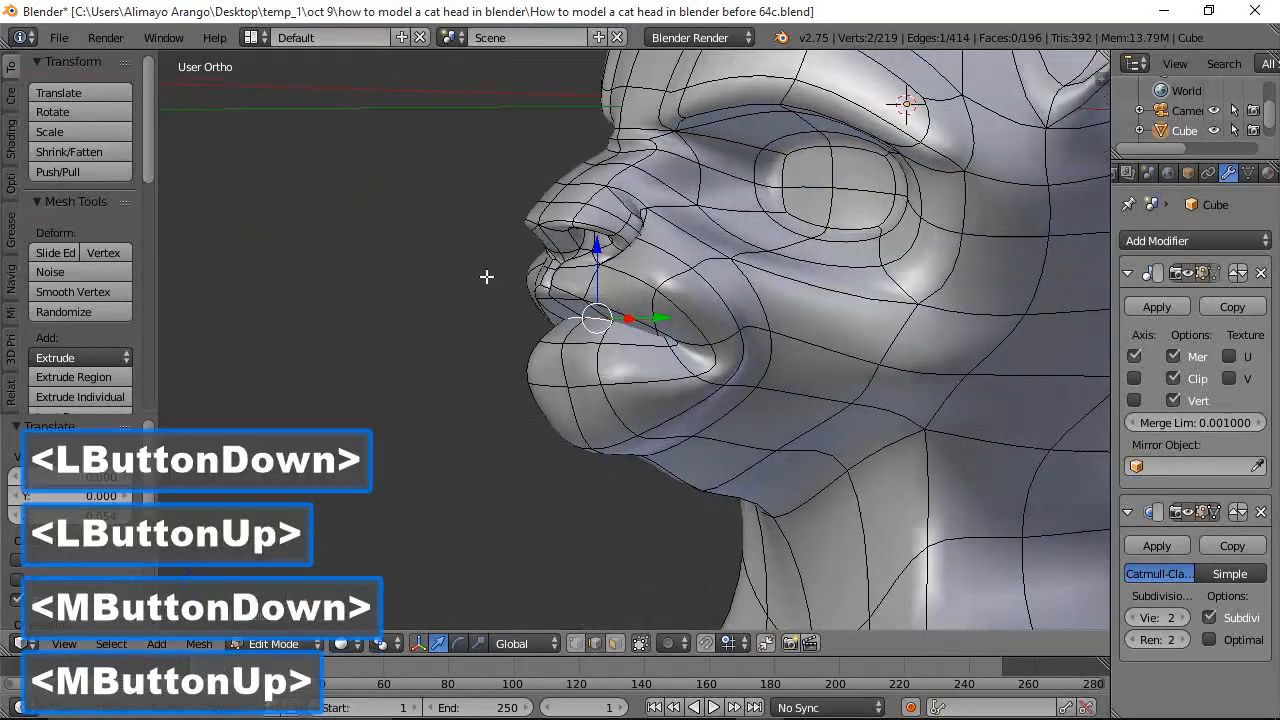
left_click_drag(652, 316, 645, 322)
Raise the lower front edge of the chin and move it back by 0.168 along Y
middle_click_drag(636, 373, 603, 400)
left_click(622, 441)
left_click_drag(603, 400, 611, 369)
left_click_drag(652, 424, 727, 418)
middle_click_drag(733, 403, 712, 405)
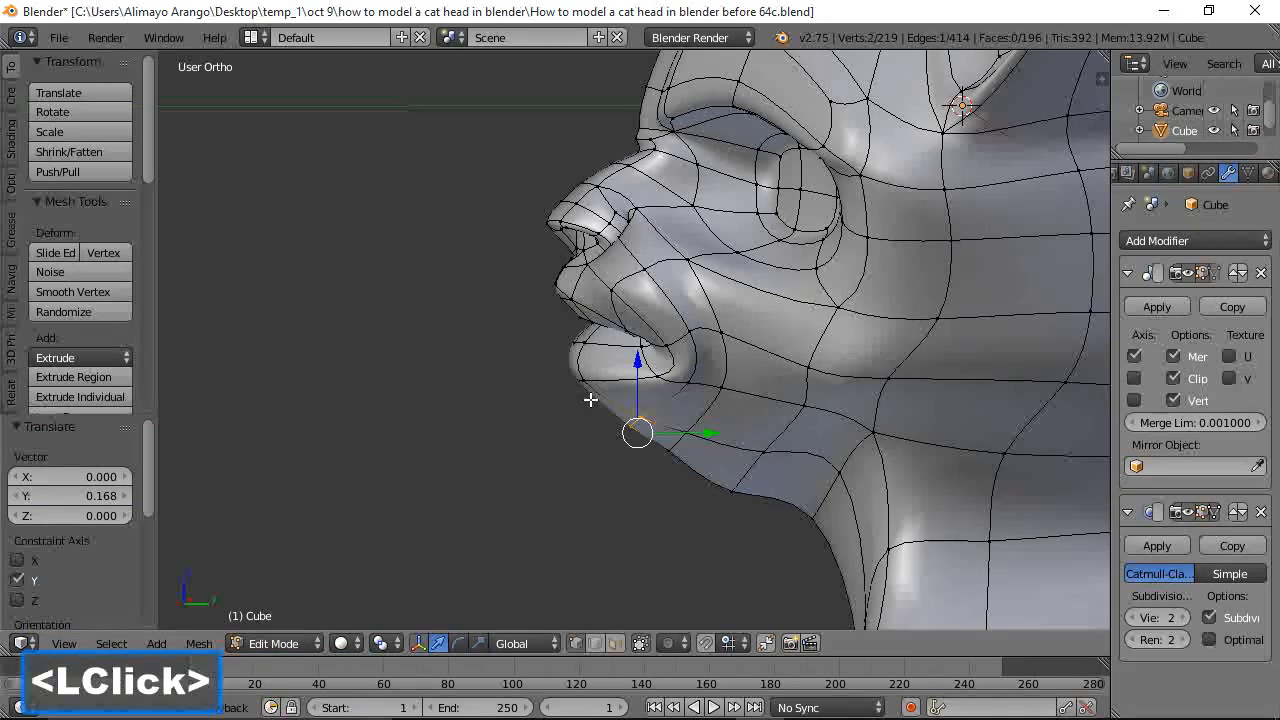
Nudge the chin's front vertex slightly back and raise the jawline vertex behind the chin by 0.024 along Z
left_click(591, 380)
left_click_drag(628, 383, 630, 386)
left_click(762, 454)
left_click_drag(763, 382, 759, 394)
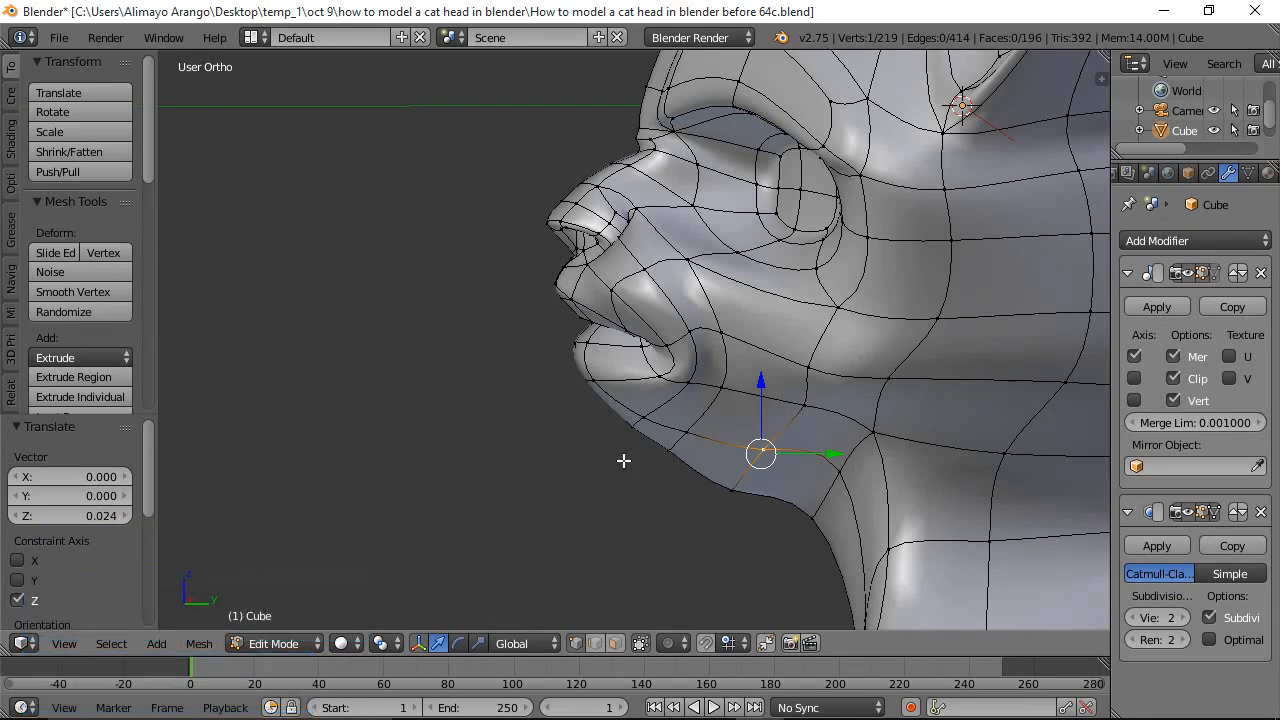
Lower the chin vertices below the lower lip along Z, moving the front one by -0.336
left_click(626, 429)
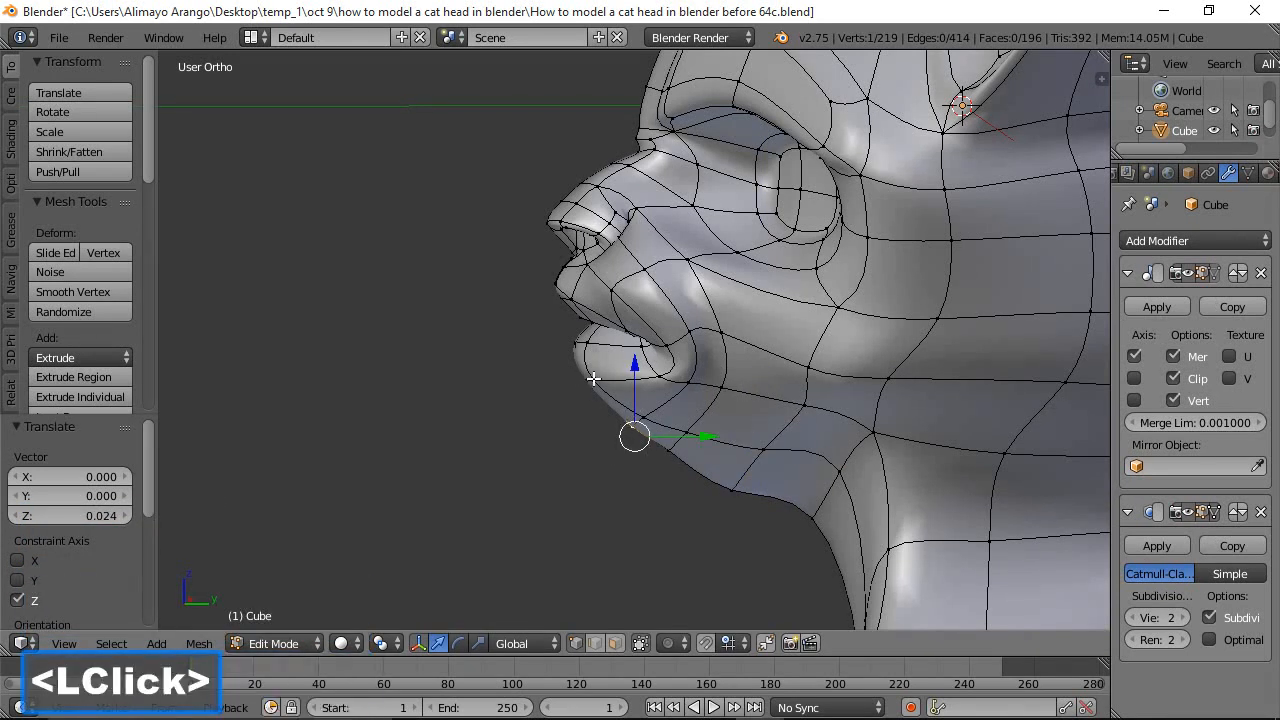
middle_click_drag(531, 405, 766, 417)
left_click_drag(563, 309, 563, 380)
left_click(503, 378)
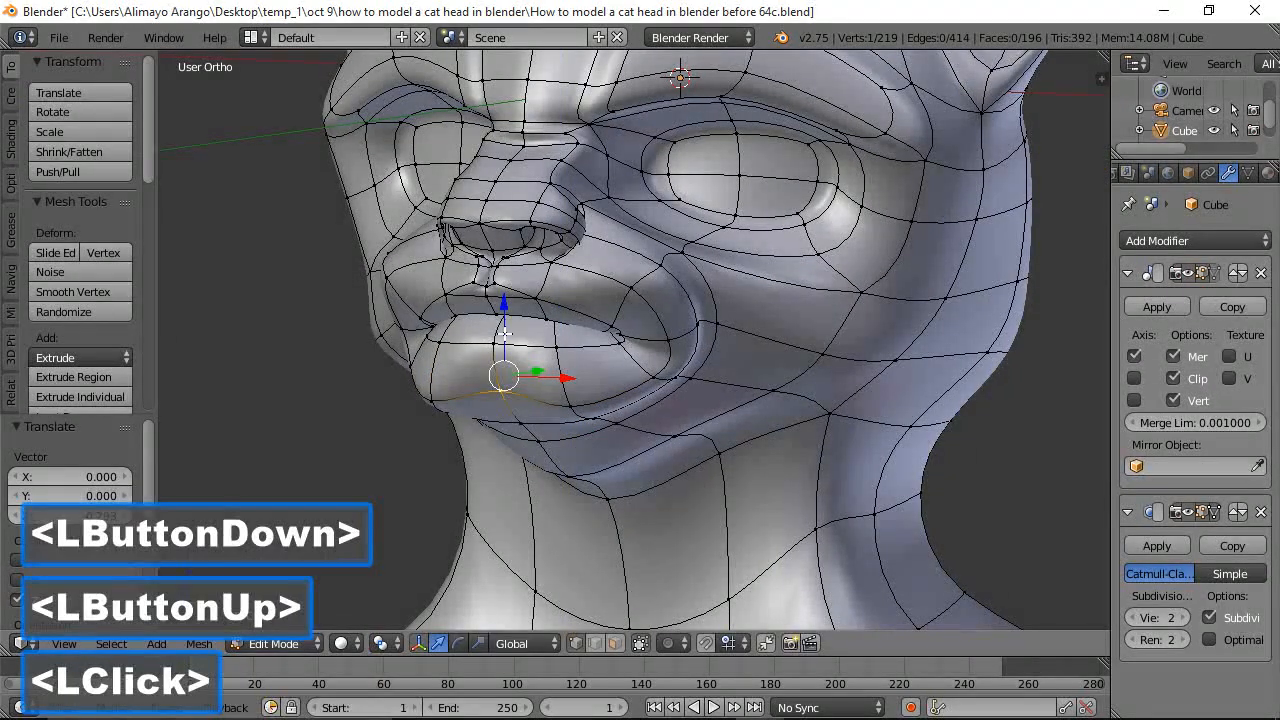
left_click_drag(505, 303, 523, 349)
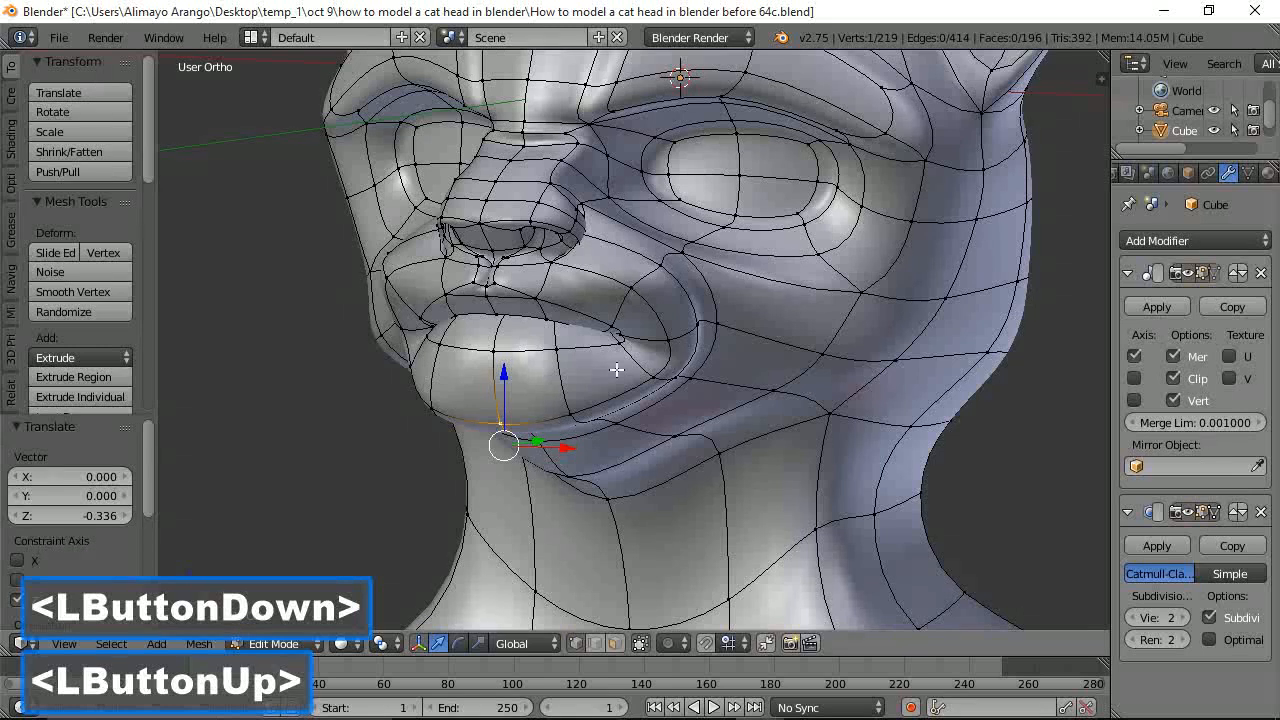
Move the vertices on the underside of the chin back in side profile, the last one by 0.169 along Y
middle_click_drag(617, 370, 491, 348)
left_click(640, 478)
left_click_drag(618, 444, 676, 433)
left_click_drag(685, 488, 710, 472)
left_click(589, 424)
left_click_drag(588, 426, 603, 445)
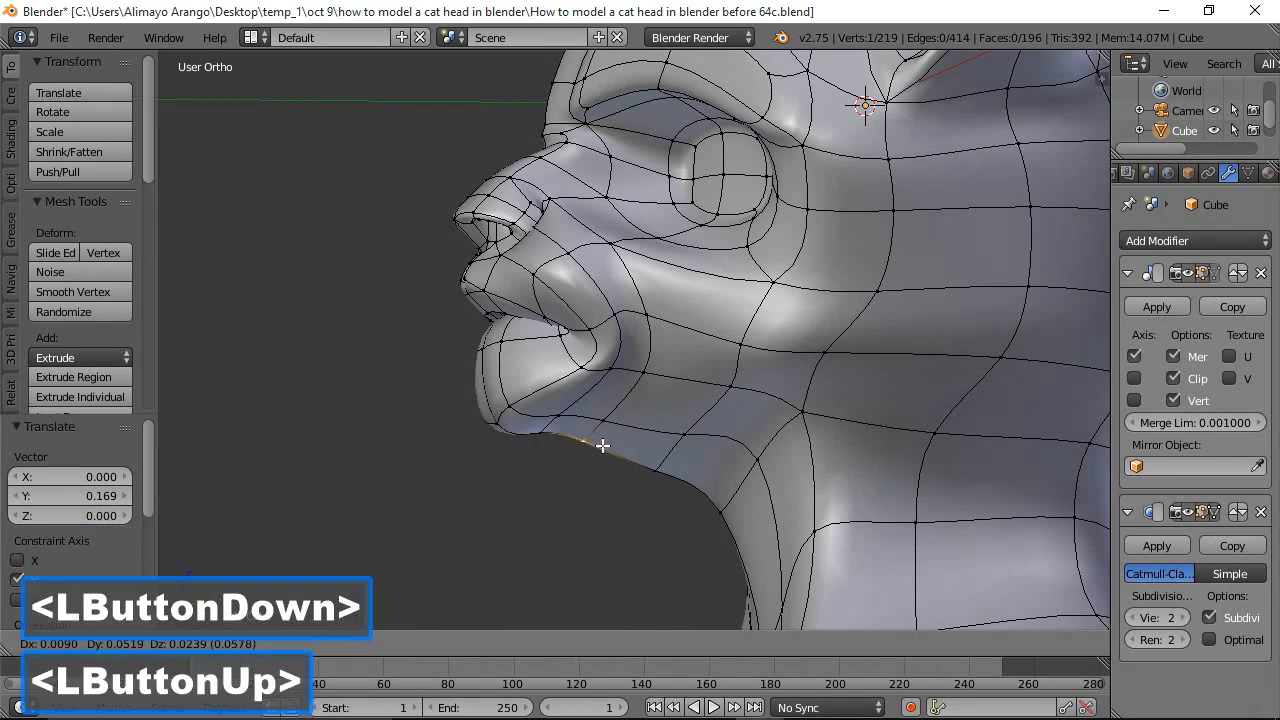
right_click(603, 444)
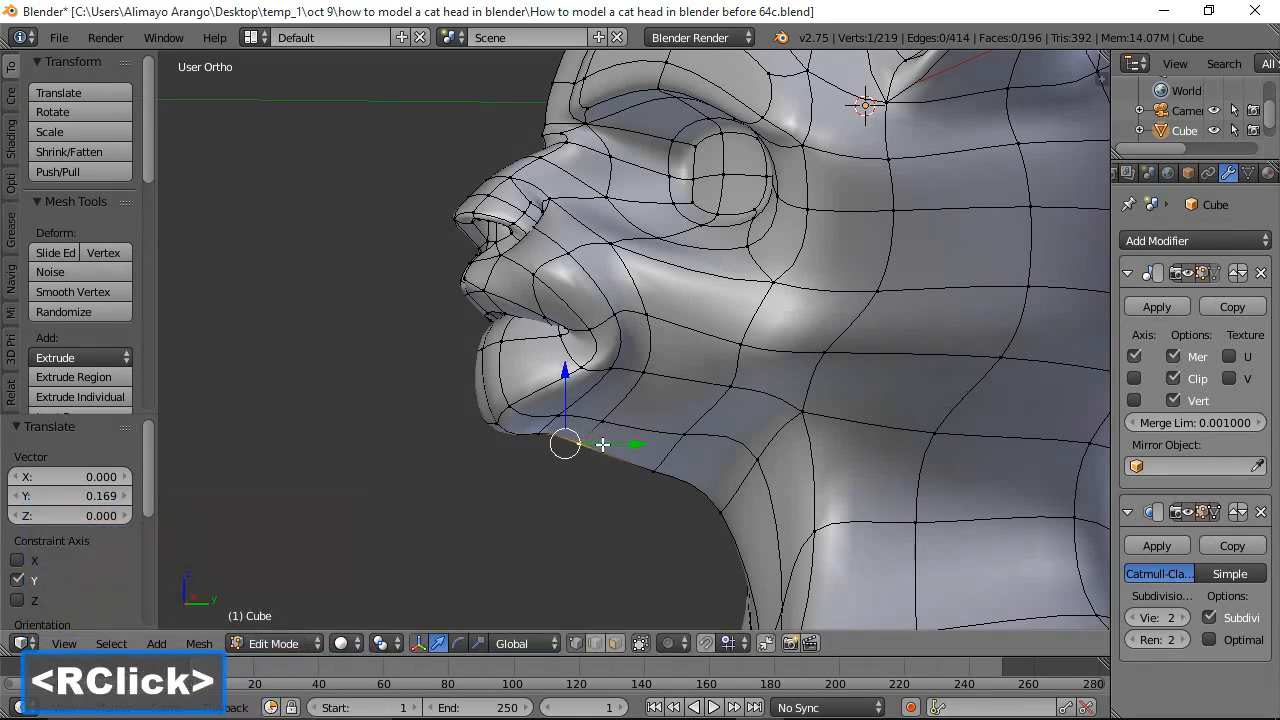
Turn on proportional editing and move four upper-lip vertices down by -0.154 along Z
middle_click_drag(603, 444, 525, 296)
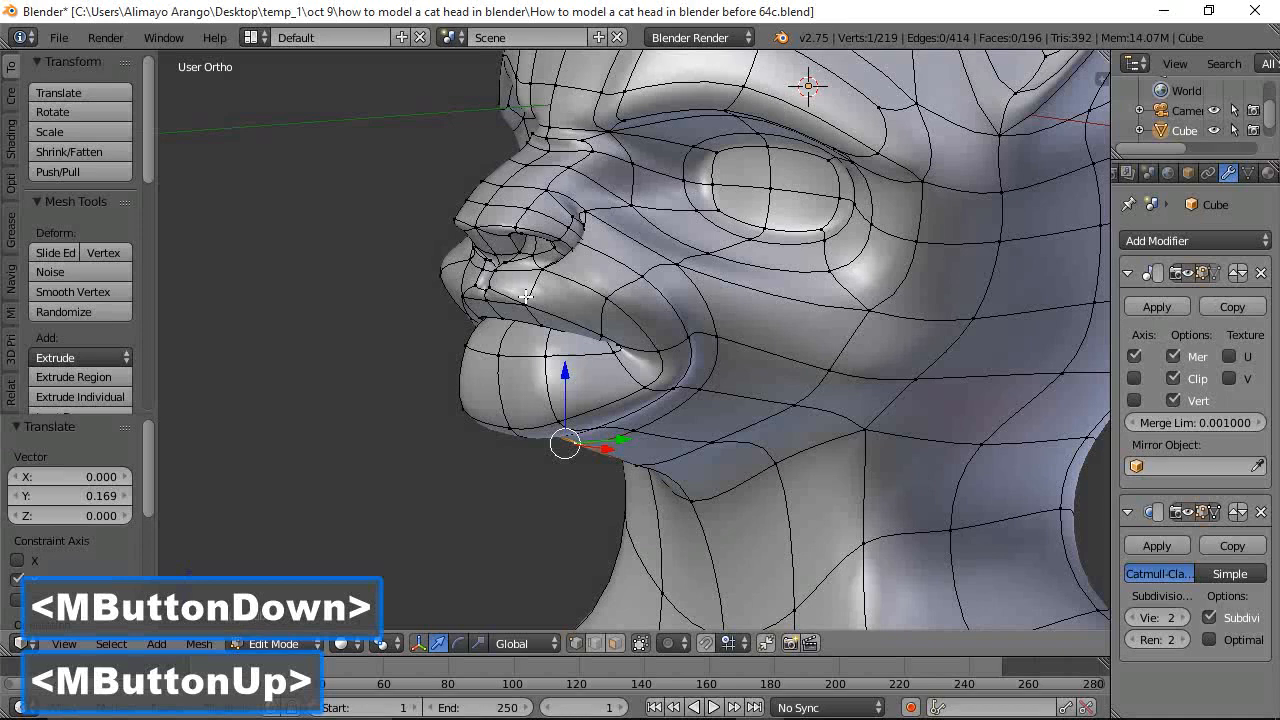
left_click(521, 300)
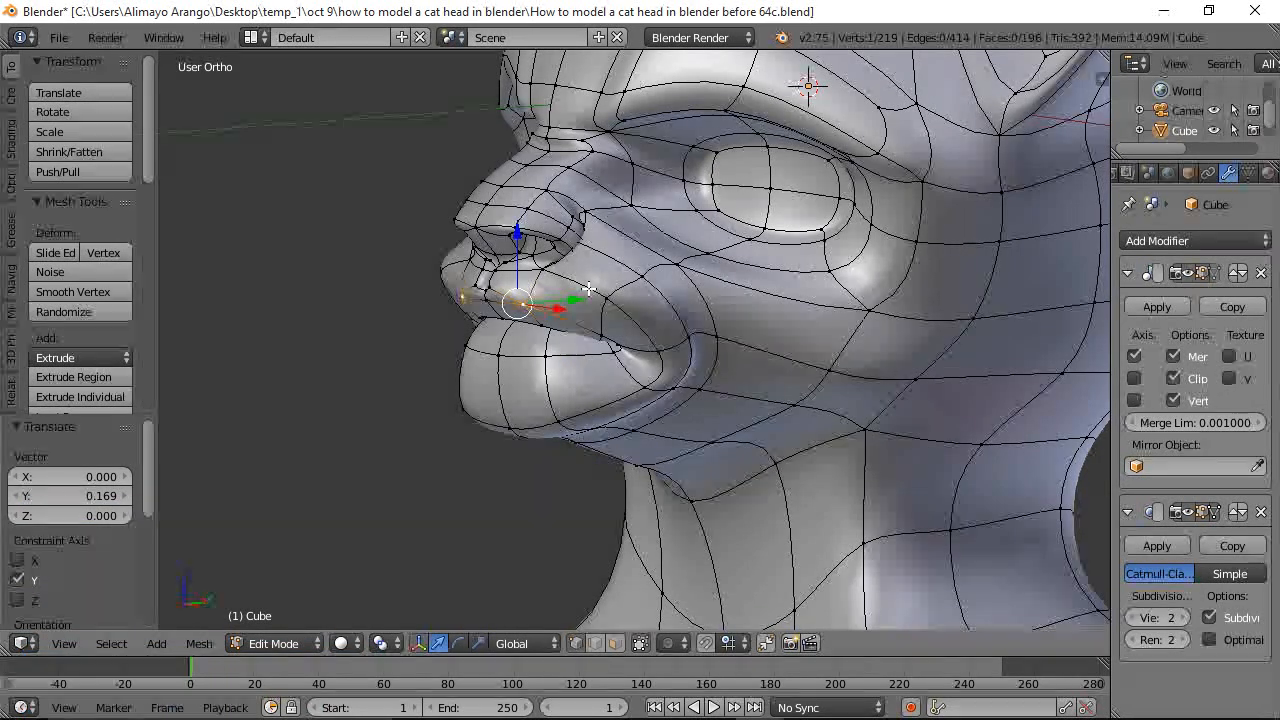
middle_click_drag(546, 375, 668, 342)
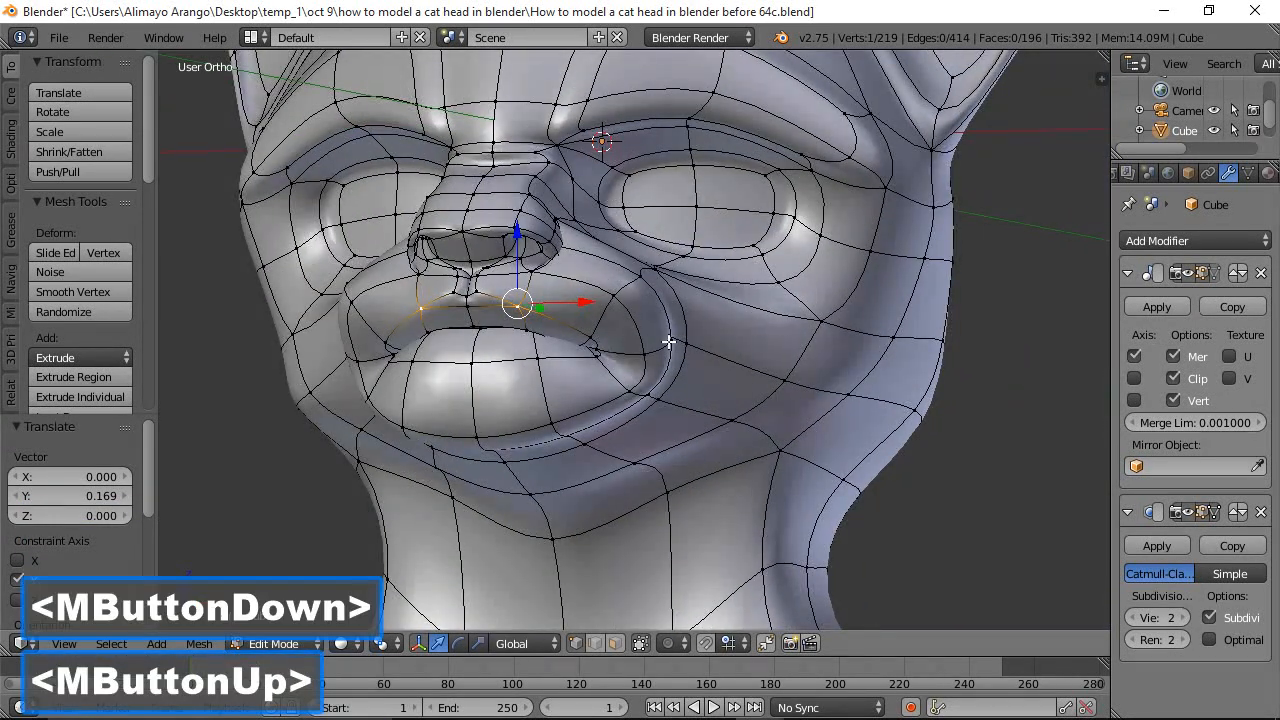
left_click(538, 332, "shift")
left_click(467, 305, "shift")
left_click(586, 335, "shift")
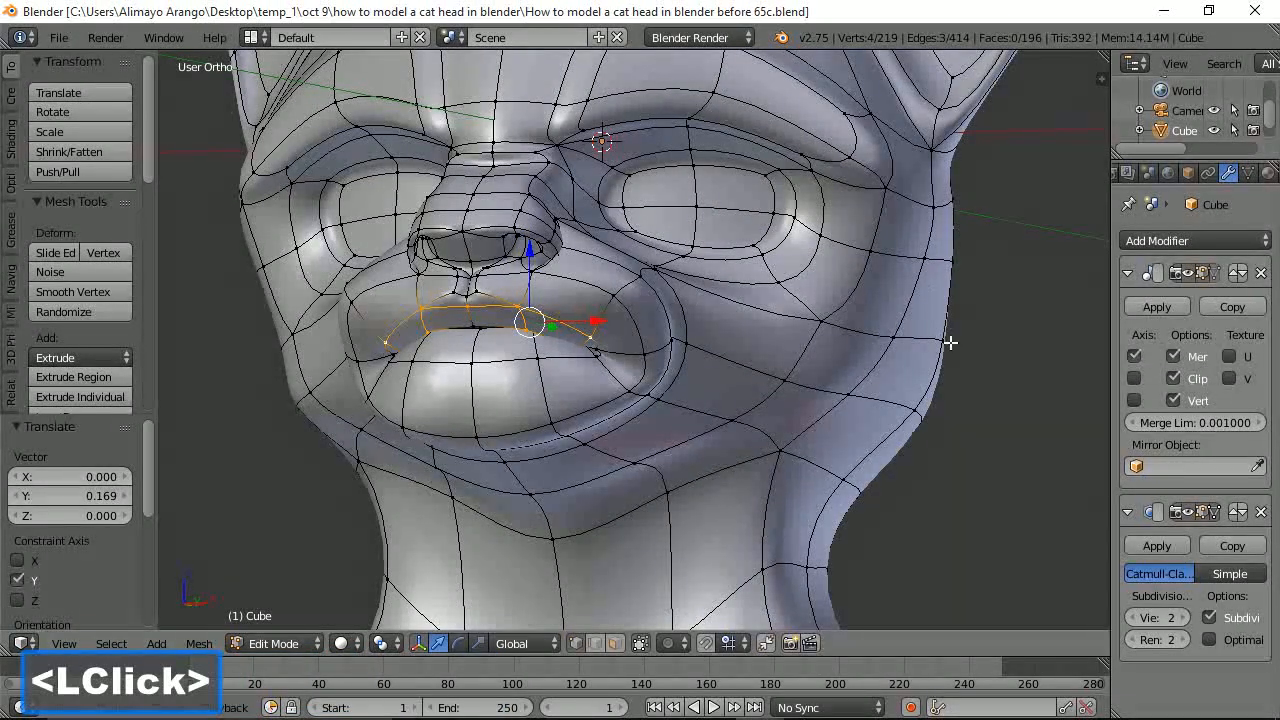
key("o")
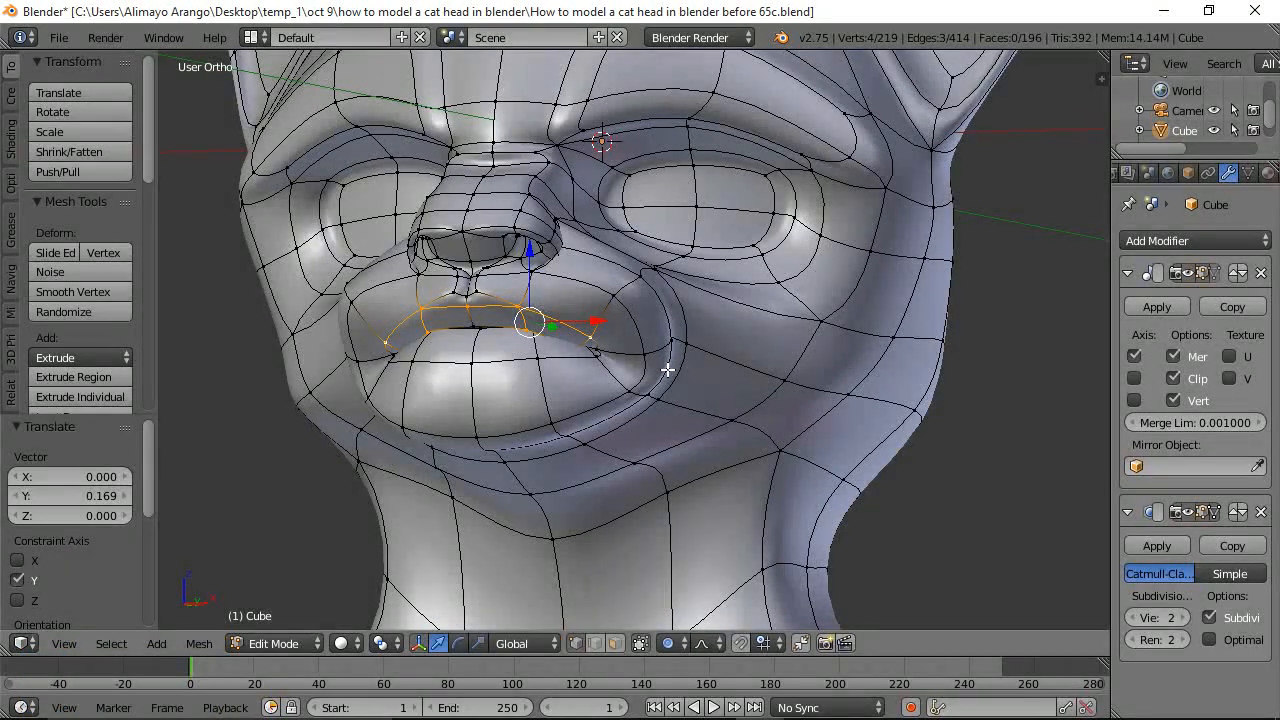
key("g")
scroll(667, 370, "down", 9)
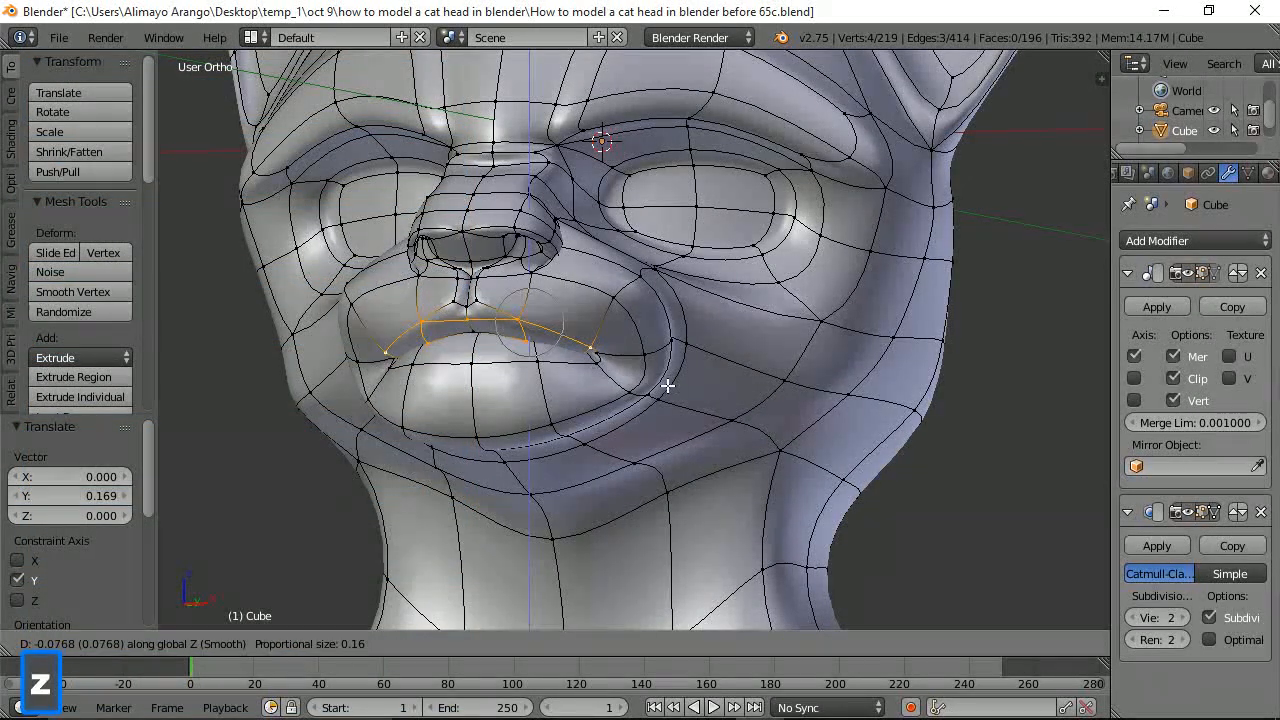
scroll(667, 380, "down", 6)
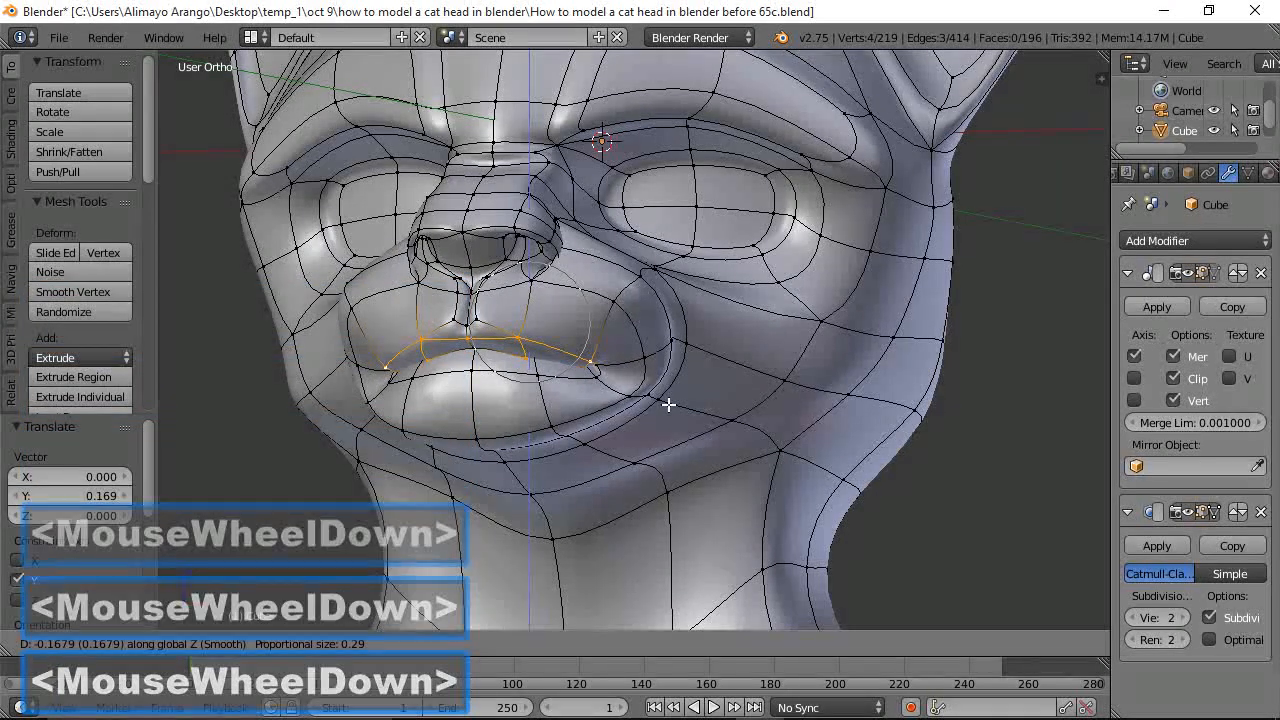
scroll(668, 403, "down", 4)
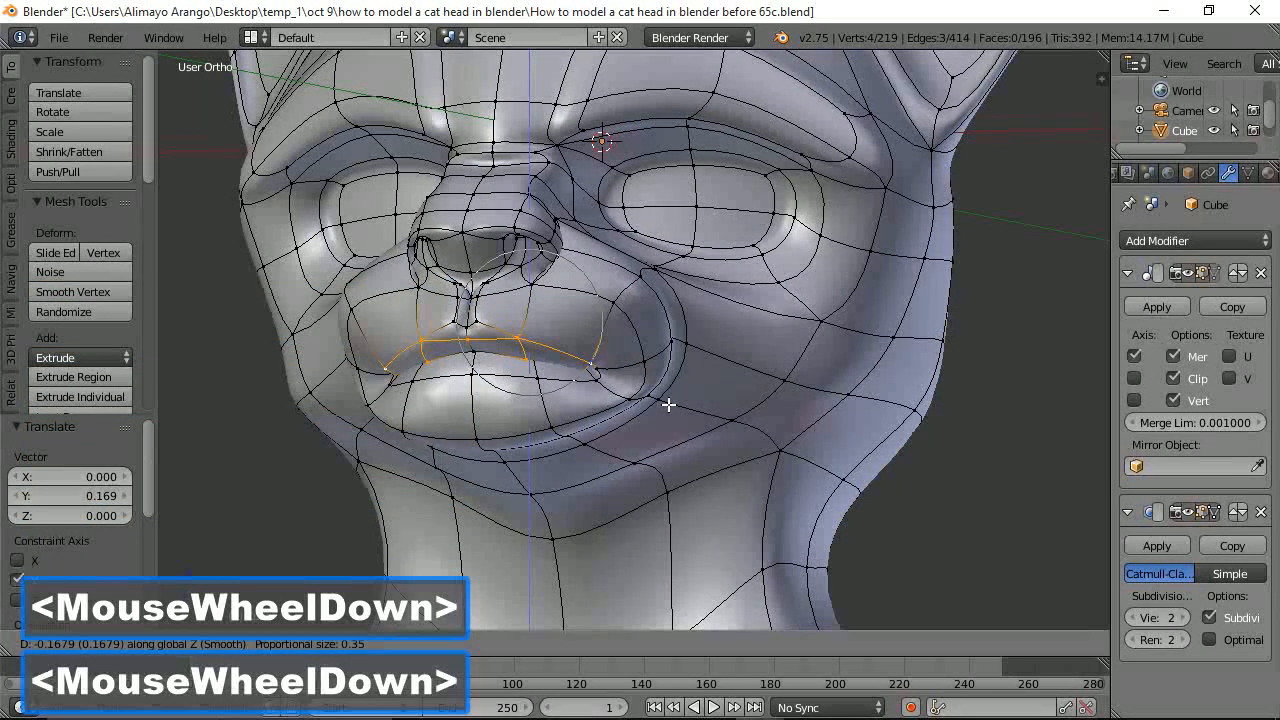
scroll(668, 402, "down", 3)
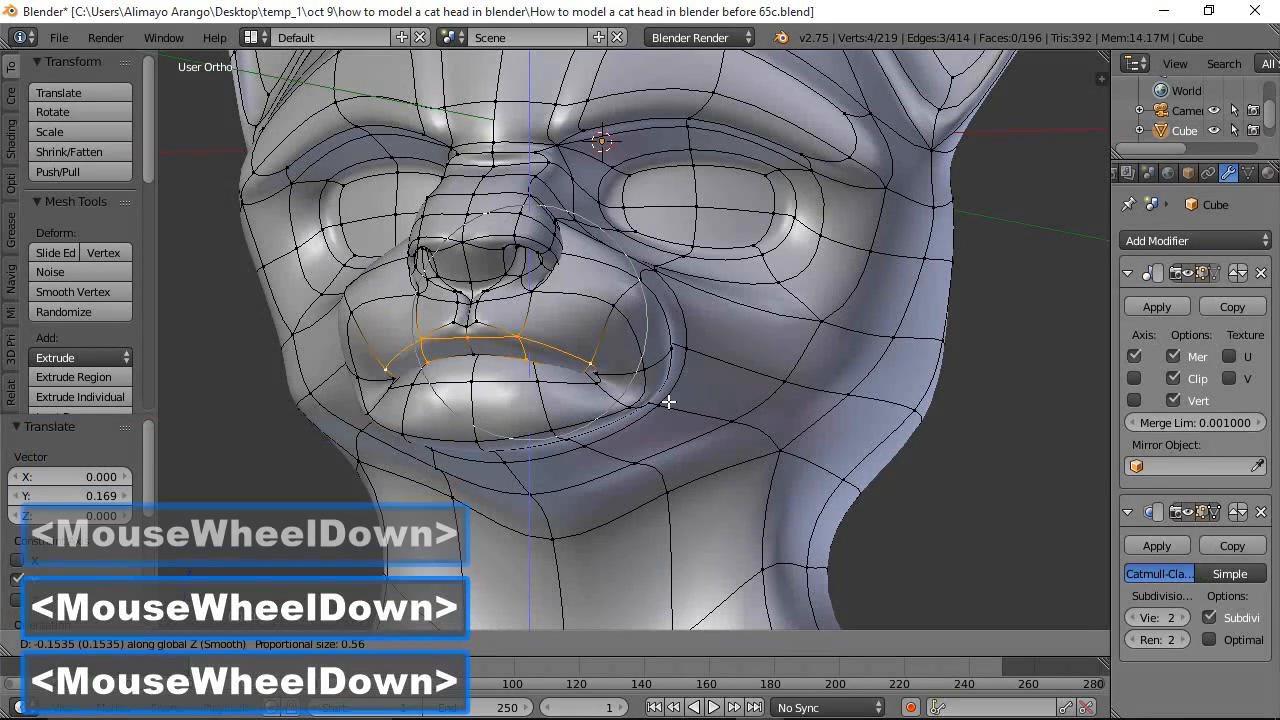
left_click(670, 401)
Move the four vertices around the tip of the chin back by about 0.120 along Y with a smaller proportional radius
middle_click_drag(771, 400, 551, 425)
left_click(556, 470)
middle_click_drag(556, 470, 680, 416)
left_click(493, 467, "shift")
middle_click_drag(671, 486, 565, 468)
left_click(555, 466, "shift")
left_click(551, 469, "shift")
middle_click_drag(663, 457, 634, 503)
key("g")
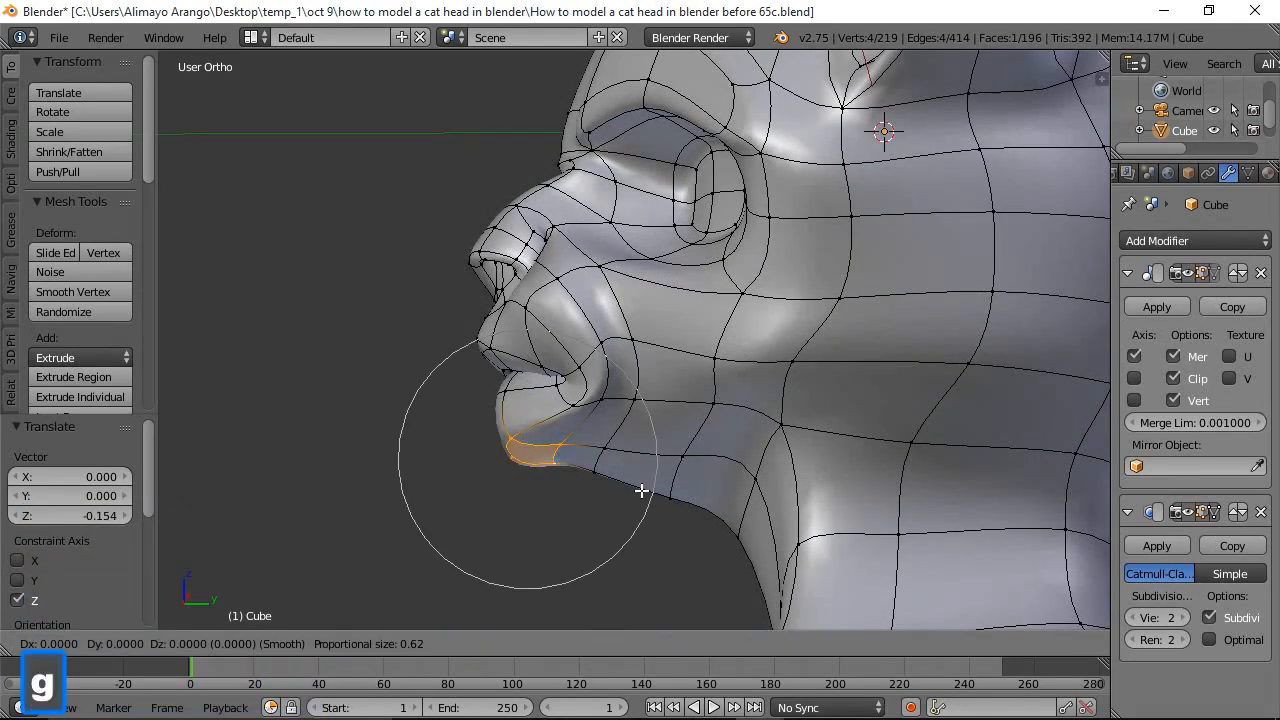
scroll(641, 490, "up", 5)
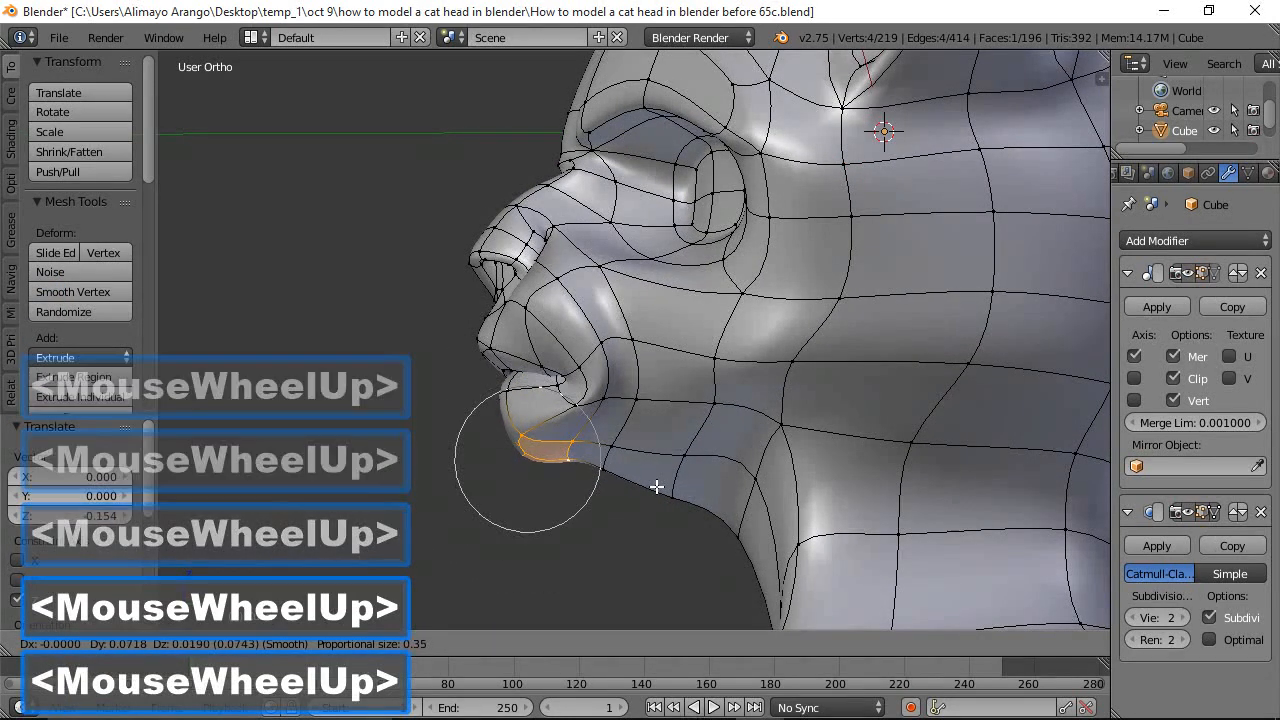
left_click(666, 481)
Move the jaw vertices around the chin back in side profile, the last one by 0.193 along Y
scroll(695, 449, "down", 2)
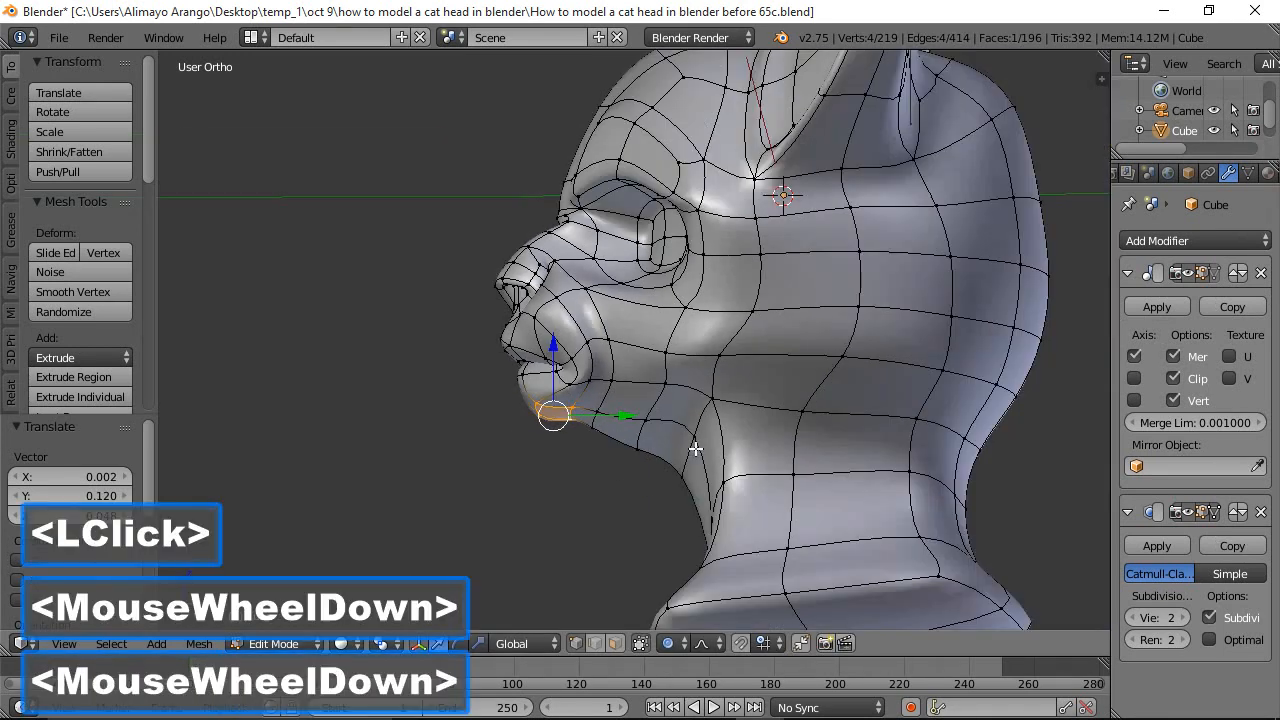
left_click(681, 336)
left_click_drag(681, 336, 735, 335)
left_click(606, 377)
left_click_drag(679, 378, 694, 418)
left_click(590, 413)
Raise the centre vertex at the bottom of the chin by 0.173 along Z
middle_click_drag(566, 384, 785, 451)
scroll(665, 398, "up", 2)
mouse_move(744, 407)
middle_mouse_down()
mouse_move(613, 376)
mouse_move(627, 357)
mouse_move(690, 405)
mouse_move(755, 400)
middle_mouse_up()
scroll(758, 398, "down", 2)
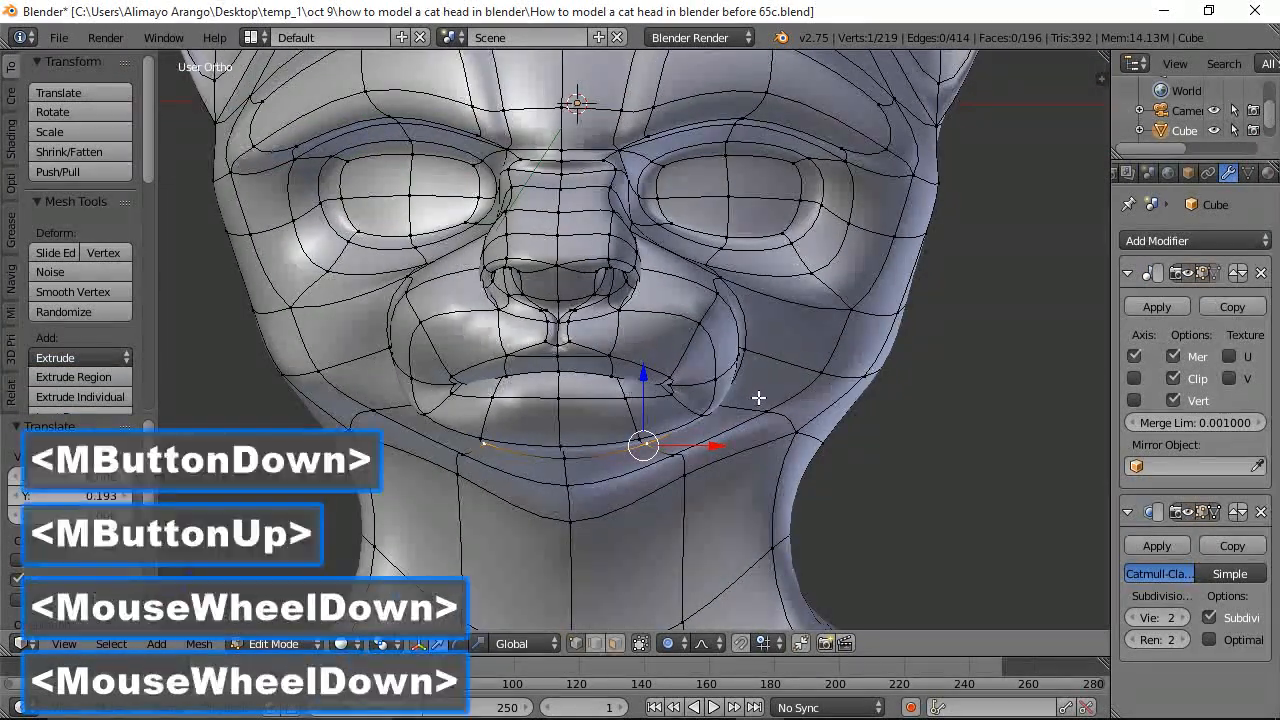
left_click(567, 445)
left_click_drag(573, 385, 694, 366)
scroll(695, 367, "down", 2)
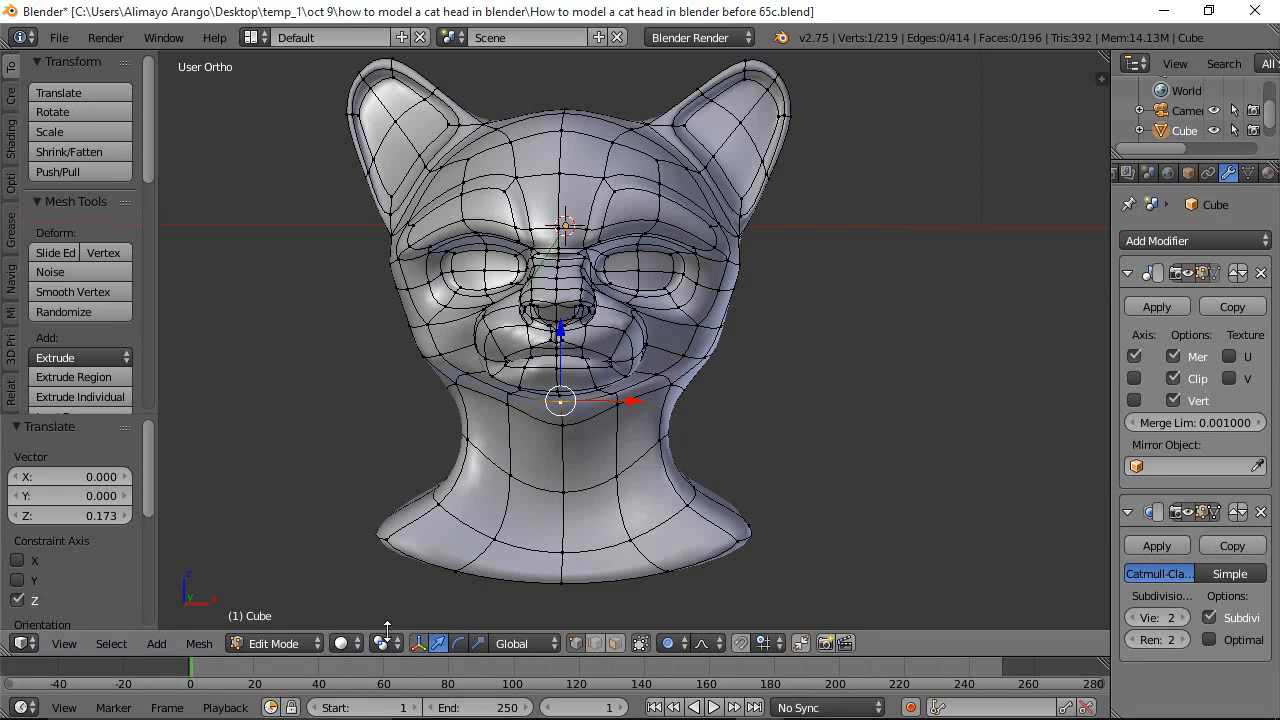
Deselect all vertices and switch the head to Sculpt Mode
left_click(295, 647)
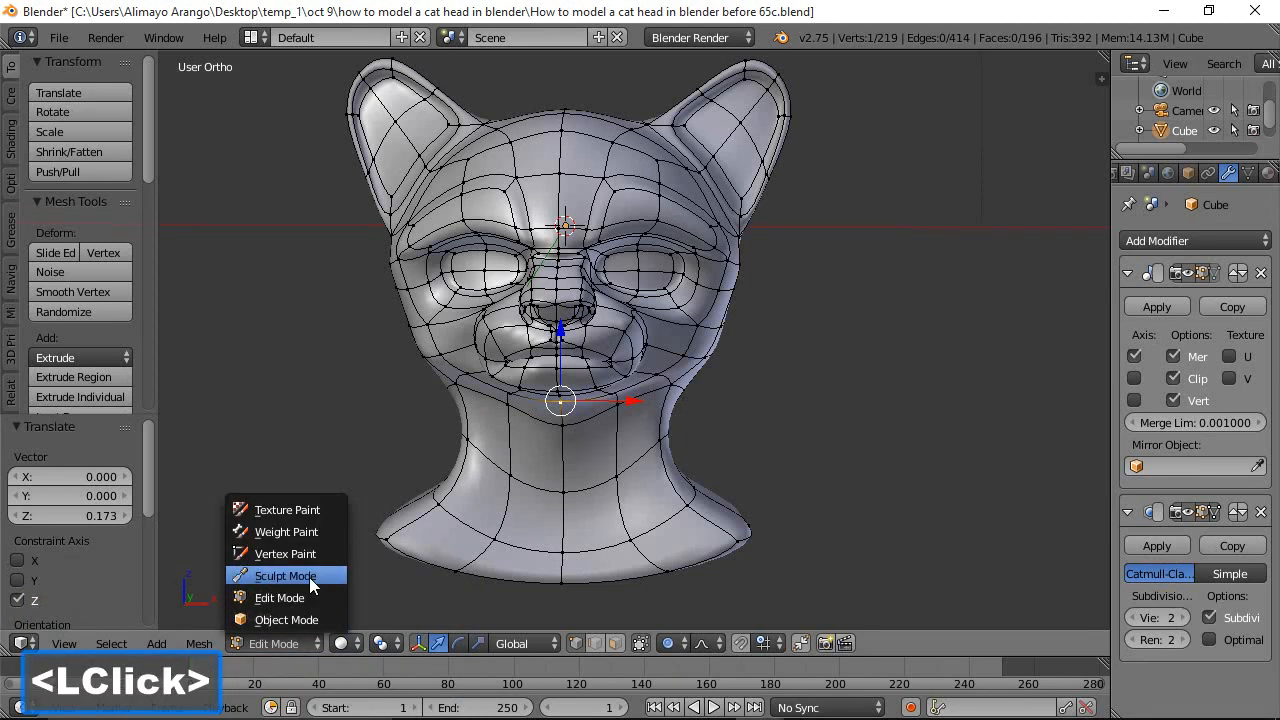
key("a")
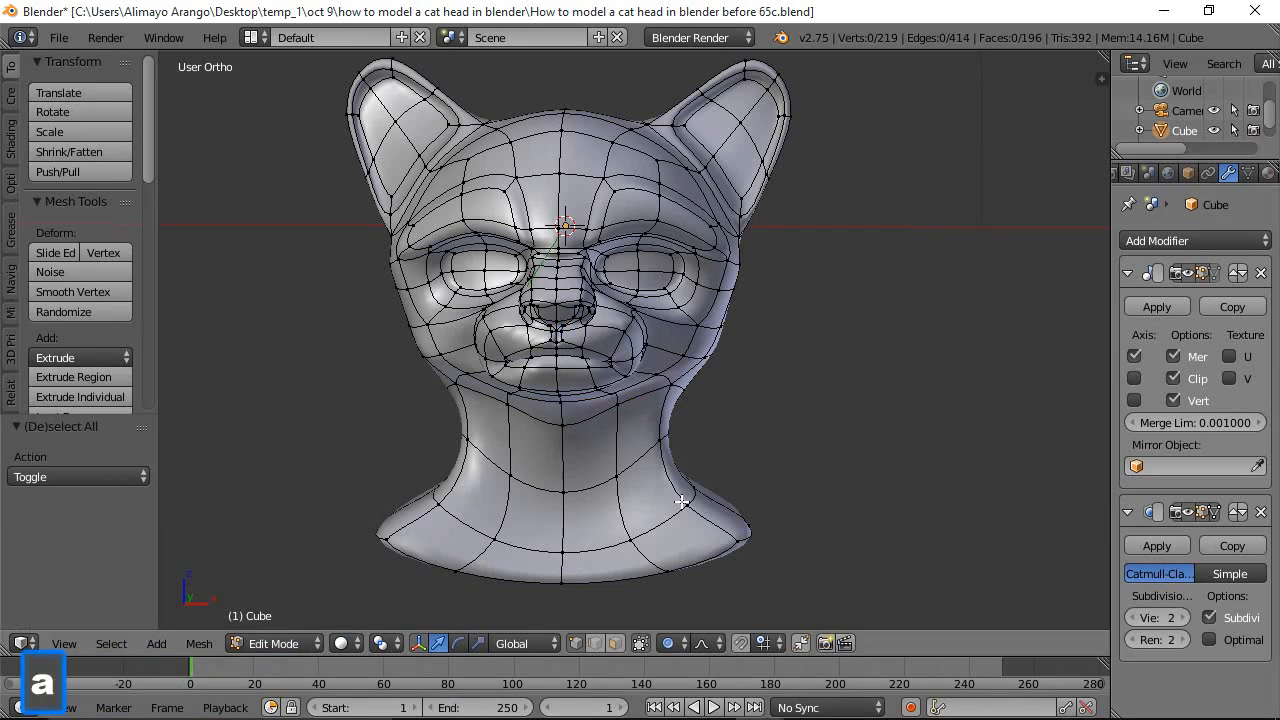
left_click(305, 643)
left_click(299, 576)
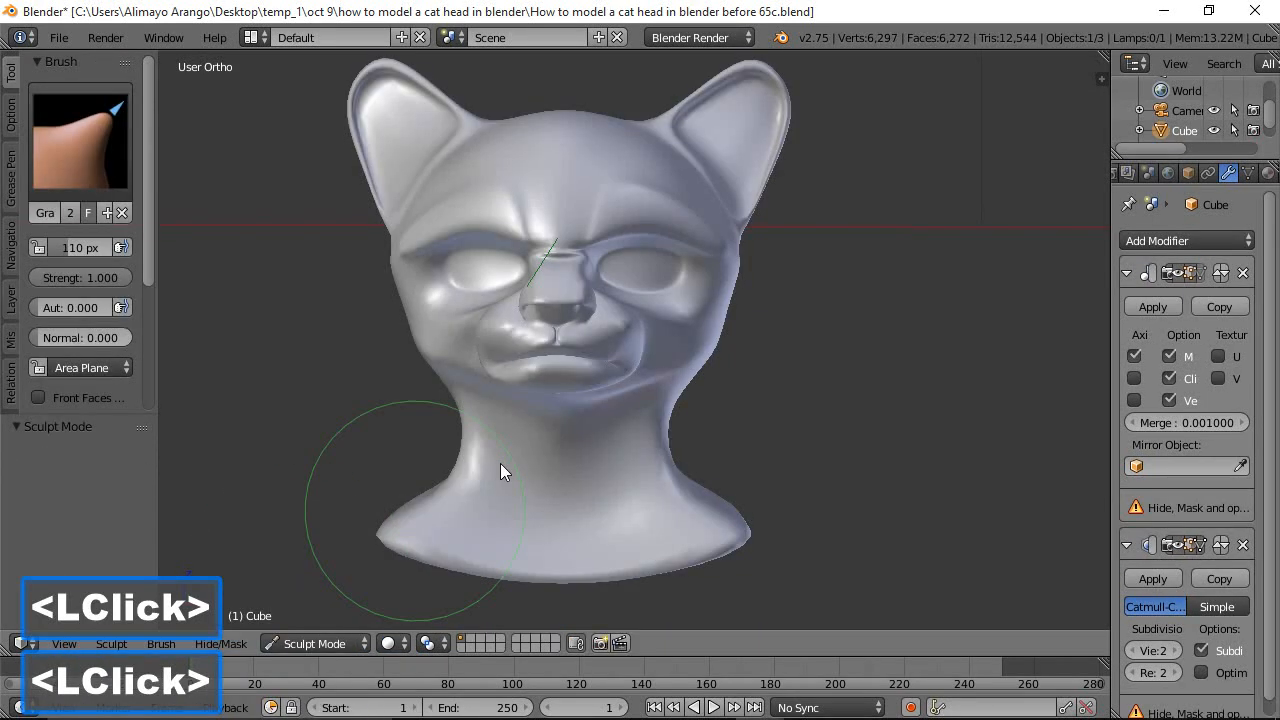
Adjust the chin profile and the outer cheek contour with the 110 px Grab brush
middle_click_drag(722, 431, 448, 384)
left_click_drag(438, 376, 440, 382)
mouse_move(440, 382)
middle_mouse_down()
mouse_move(556, 426)
mouse_move(649, 437)
mouse_move(634, 447)
mouse_move(621, 429)
middle_mouse_up()
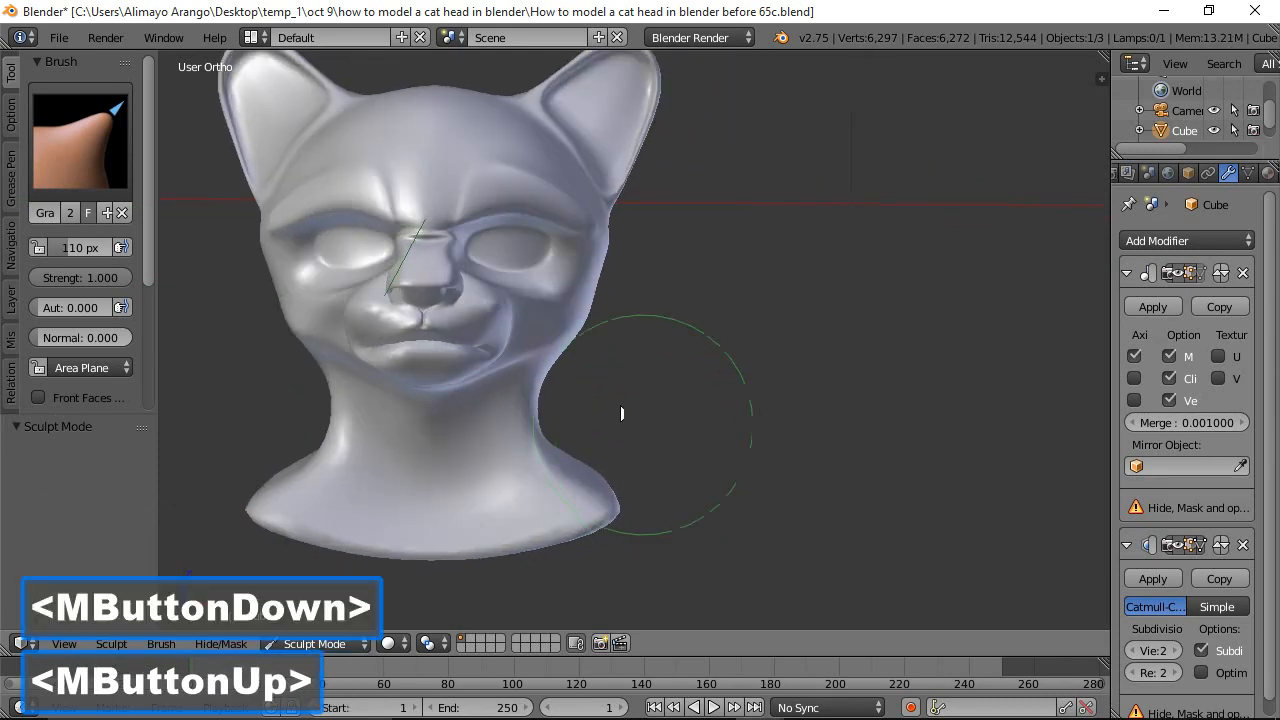
left_click_drag(558, 335, 606, 341)
middle_click_drag(606, 341, 575, 315)
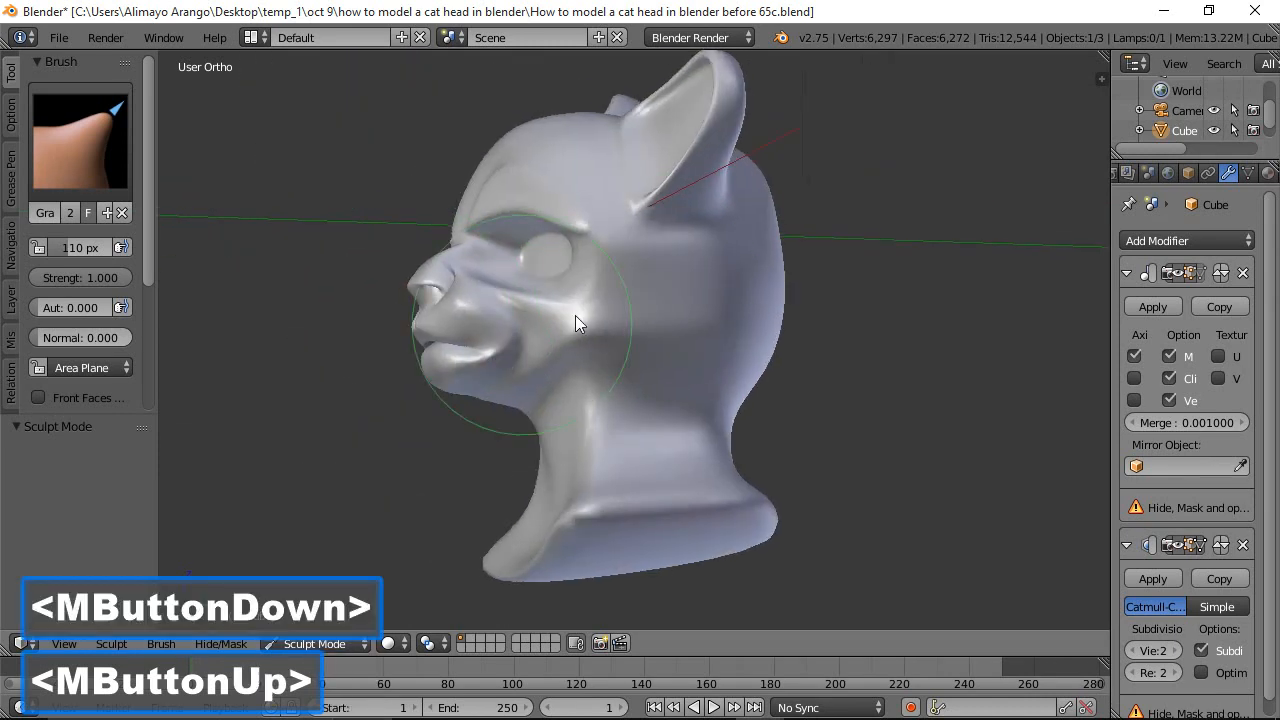
Adjust the back of the ear and the rear of the head in side view with the Grab brush
left_click(722, 207)
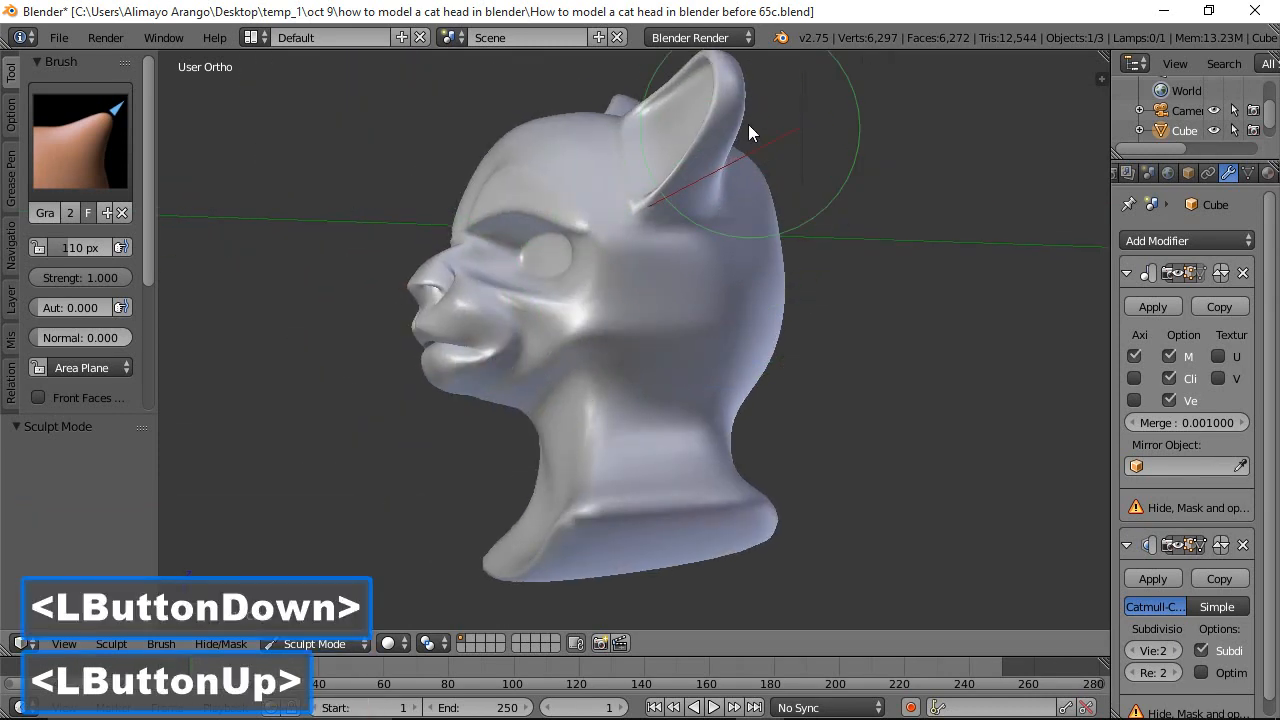
left_click_drag(747, 93, 735, 113)
mouse_move(611, 256)
middle_mouse_down()
mouse_move(635, 280)
mouse_move(591, 275)
middle_mouse_up()
left_click_drag(838, 240, 856, 232)
Reshape the throat, mouth corner and jawline with Grab brush strokes from the side and front
mouse_move(554, 409)
left_mouse_down()
mouse_move(569, 405)
mouse_move(509, 399)
left_mouse_up()
middle_click_drag(509, 399, 691, 434)
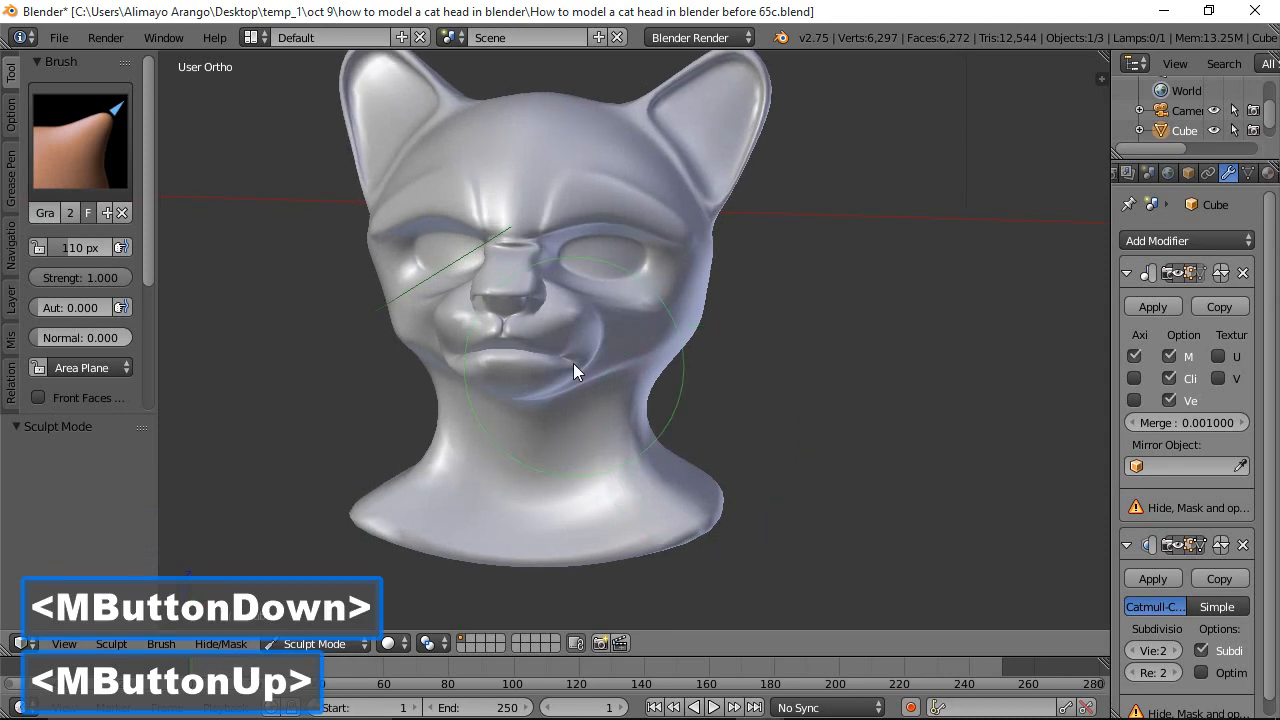
scroll(563, 347, "up", 3)
scroll(565, 344, "down", 1)
scroll(557, 343, "up", 1)
mouse_move(546, 349)
left_mouse_down()
mouse_move(543, 362)
mouse_move(581, 375)
mouse_move(684, 392)
left_mouse_up()
middle_click_drag(684, 392, 562, 362)
left_click_drag(658, 391, 627, 387)
middle_click_drag(627, 387, 710, 426)
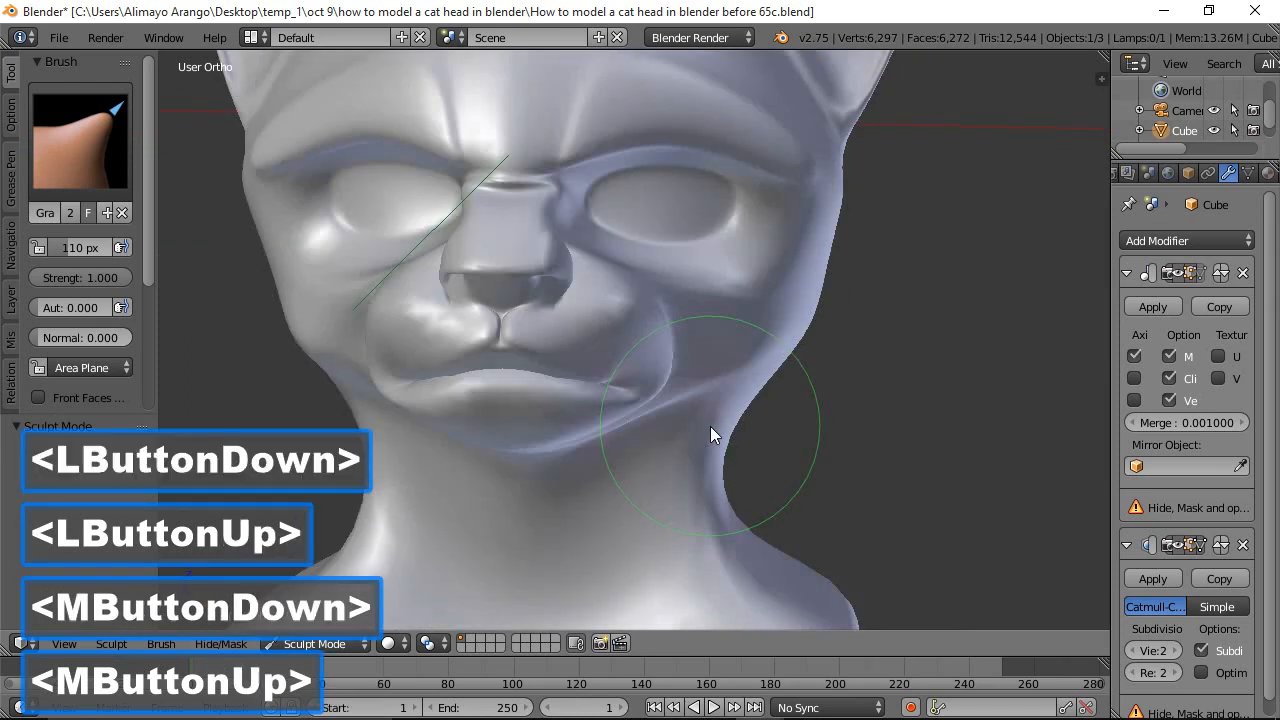
left_click_drag(639, 371, 737, 379)
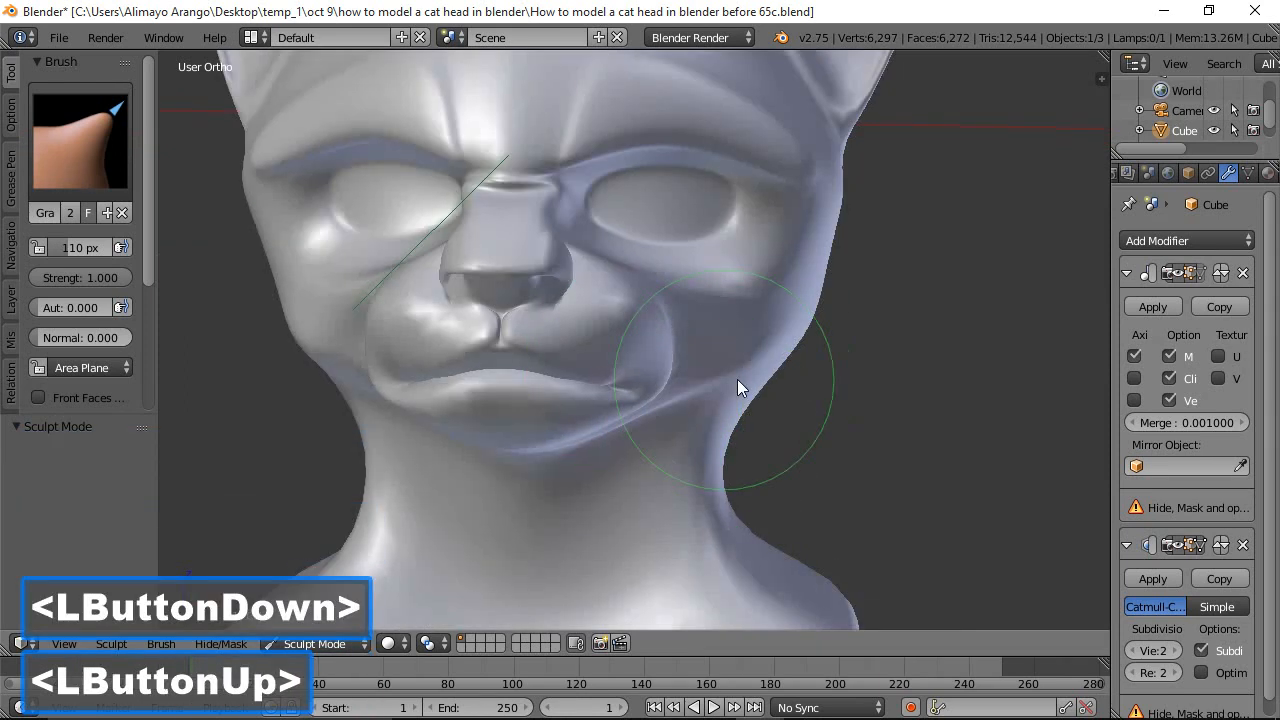
scroll(759, 383, "down", 2)
mouse_move(728, 418)
middle_mouse_down()
mouse_move(722, 428)
mouse_move(667, 415)
mouse_move(756, 430)
mouse_move(682, 318)
mouse_move(754, 289)
mouse_move(727, 270)
mouse_move(677, 340)
mouse_move(677, 420)
mouse_move(735, 428)
middle_mouse_up()
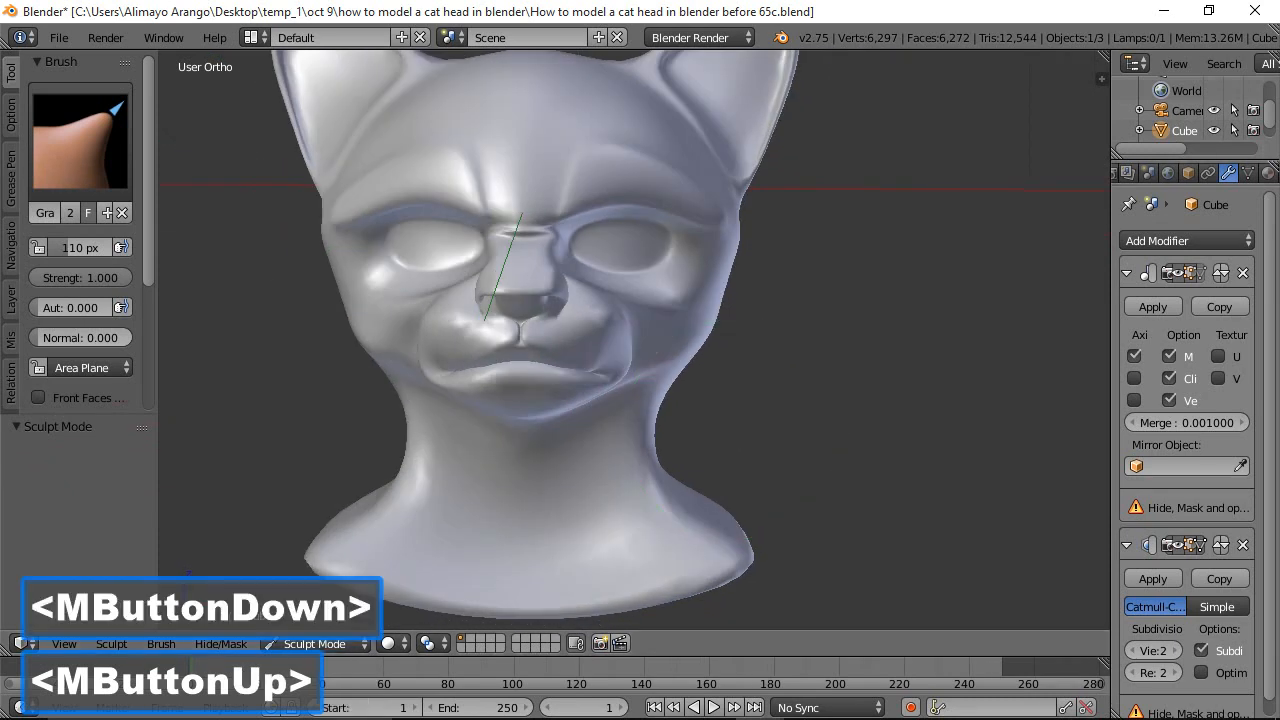
Save the file as "How to model a cat head in blender before 66c.blend" and return to Edit Mode
left_click(437, 506)
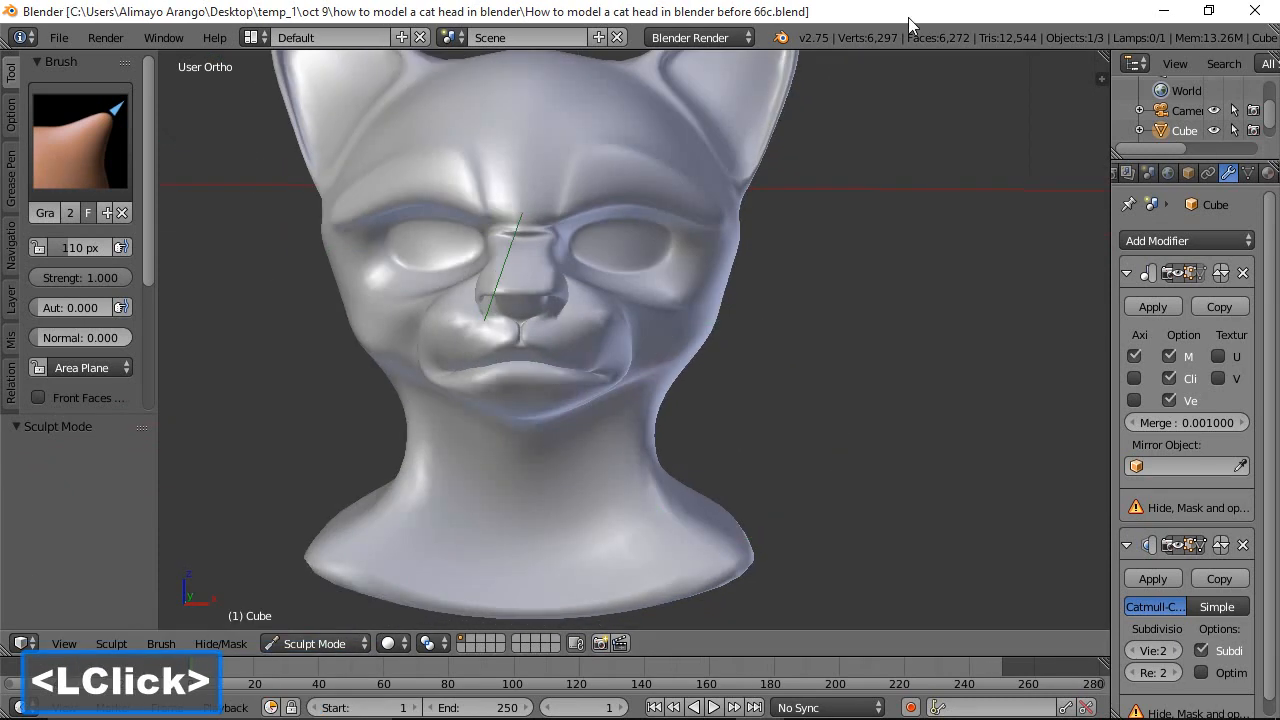
left_click(346, 644)
left_click(339, 604)
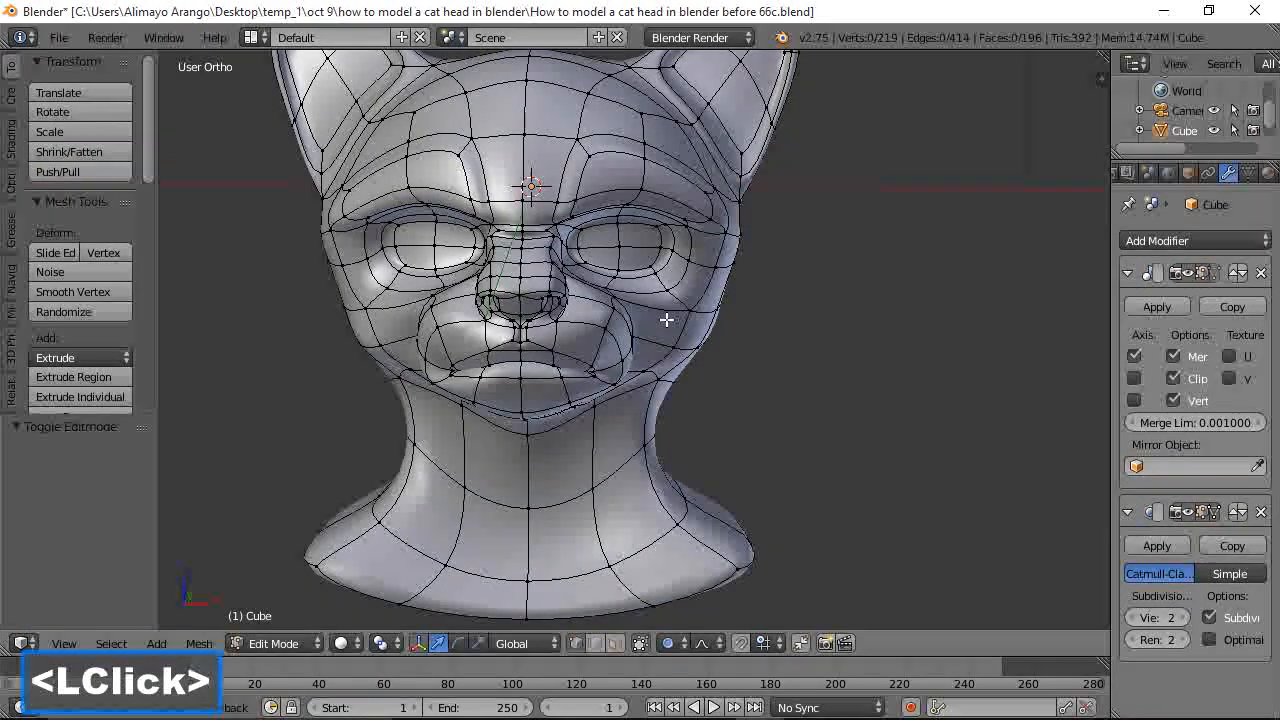
Turn off proportional editing, then delete the four faces filling the eye in face select mode
left_click(615, 643)
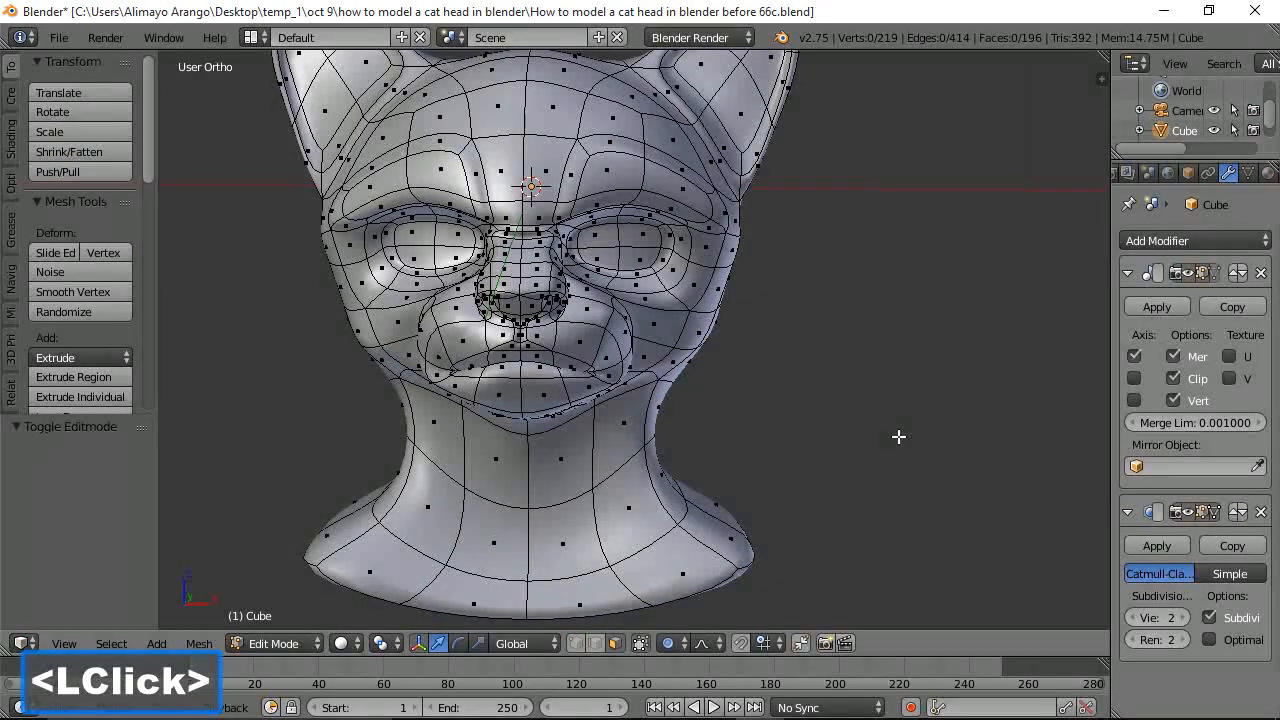
key("o")
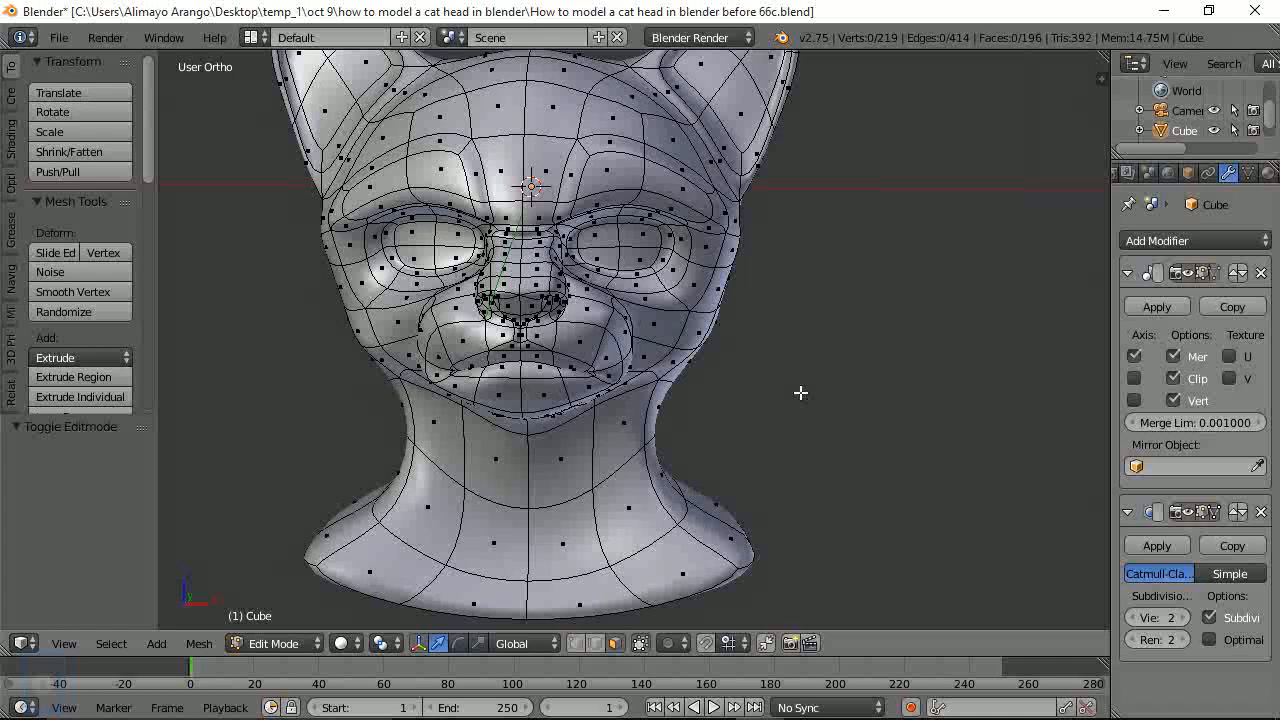
scroll(800, 393, "up", 2)
left_click(690, 195)
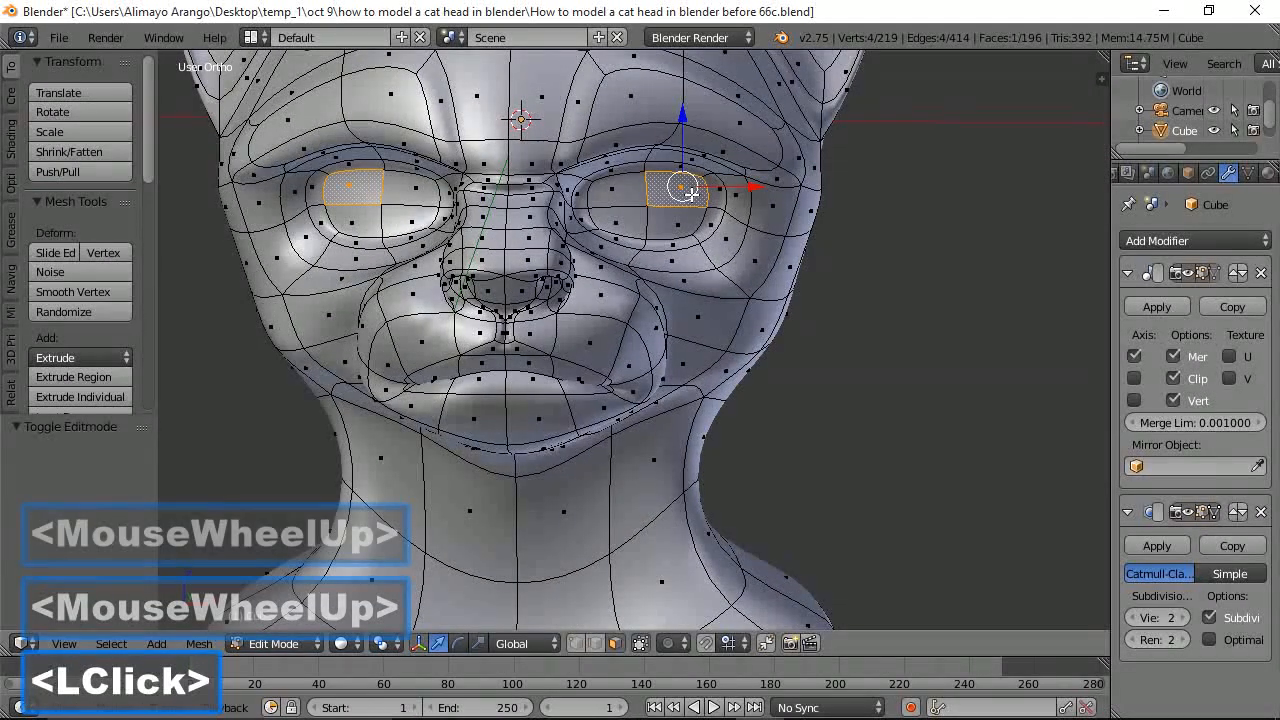
left_click(632, 199, "shift")
left_click(624, 218, "shift")
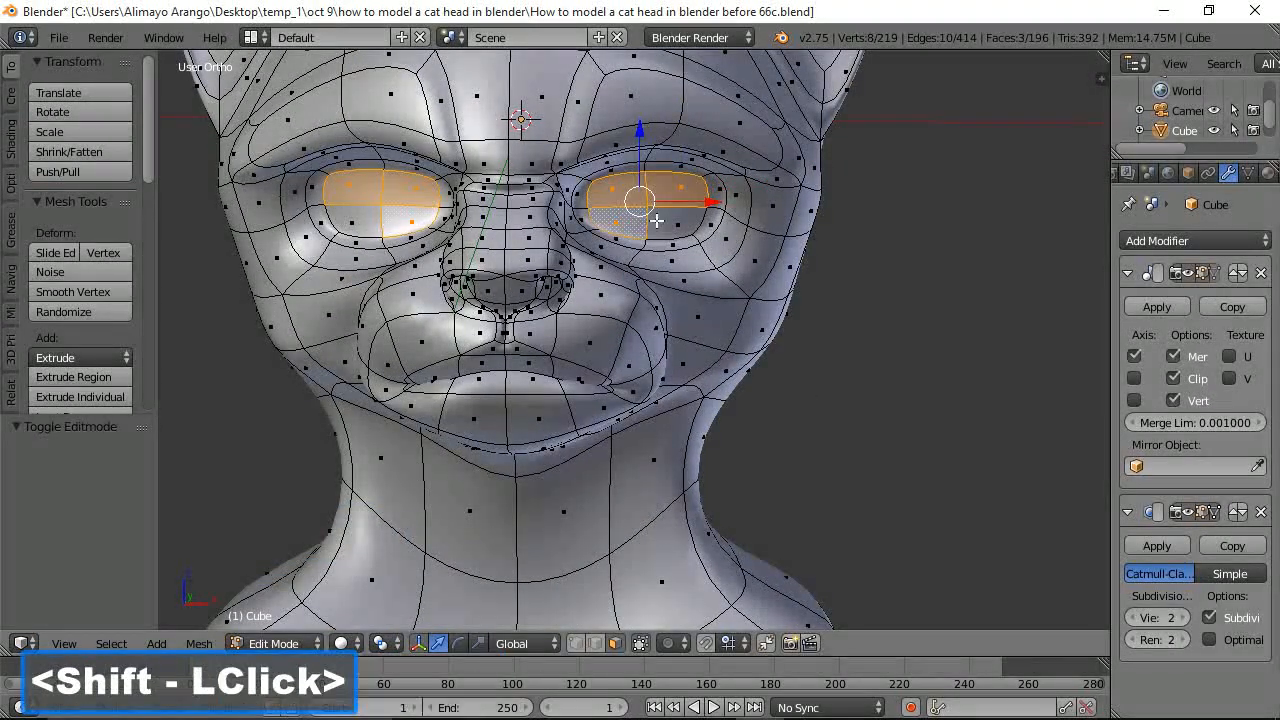
left_click(675, 227, "shift")
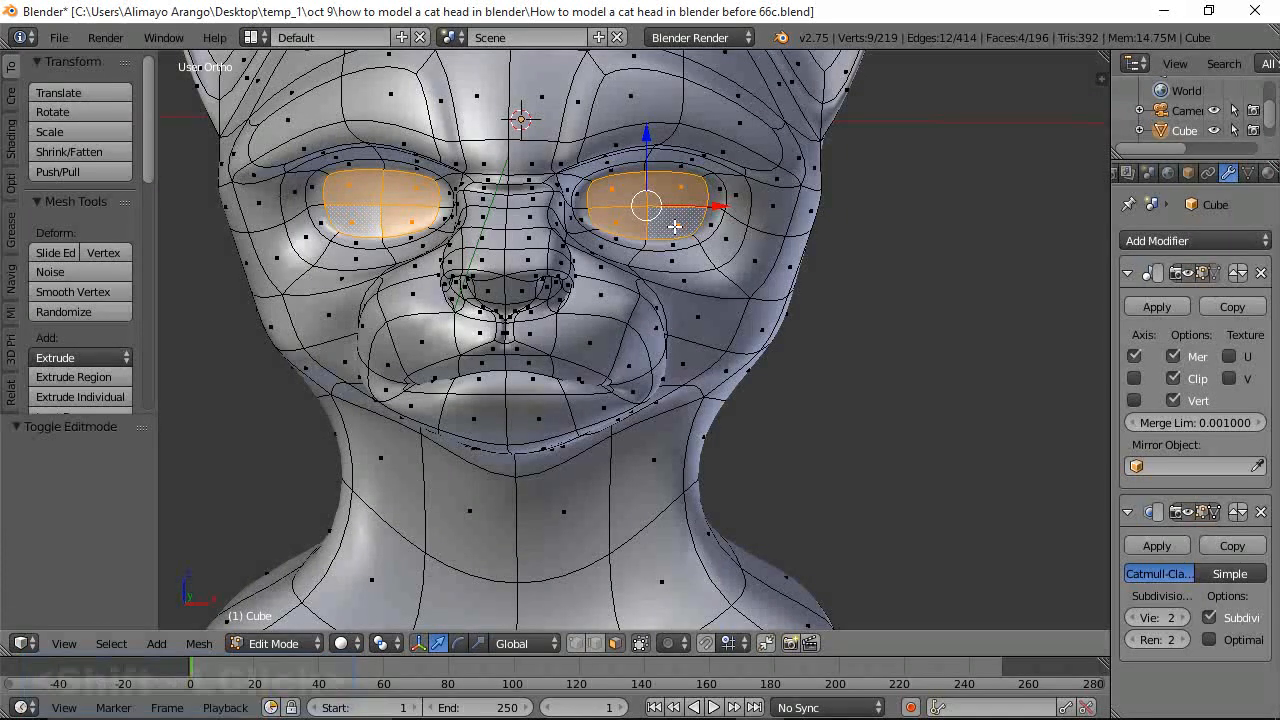
key("x")
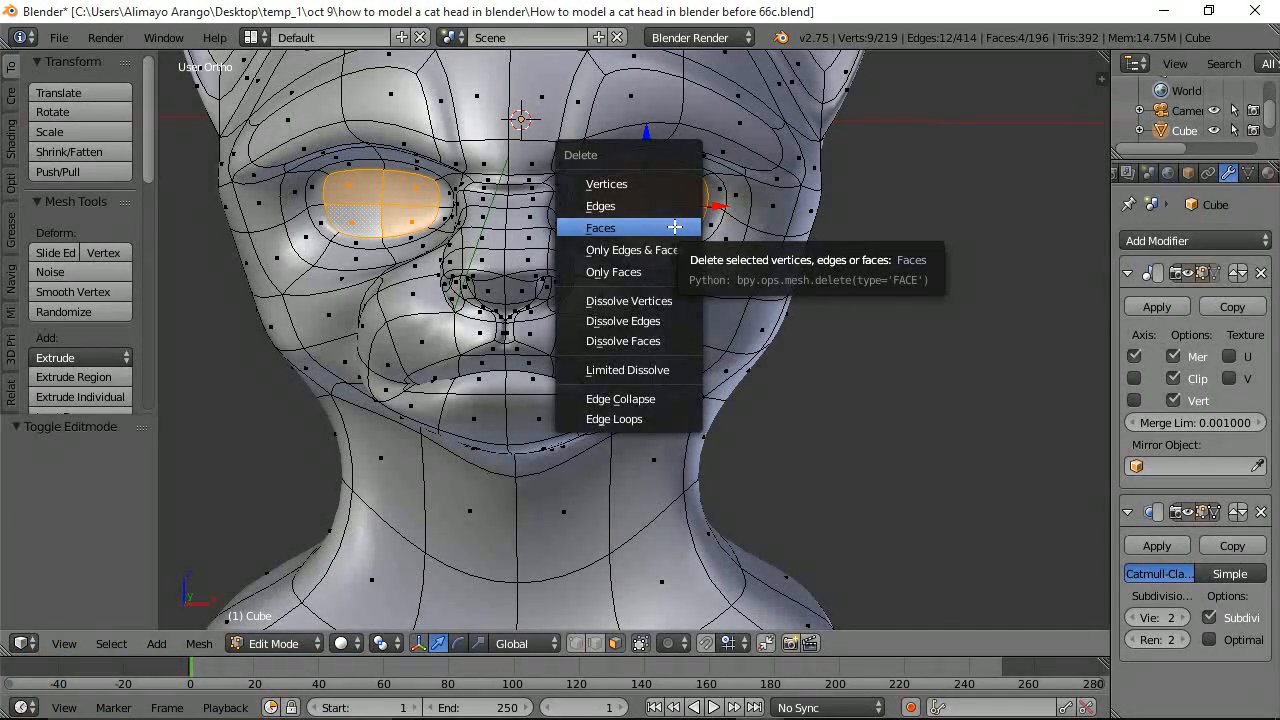
left_click(675, 227)
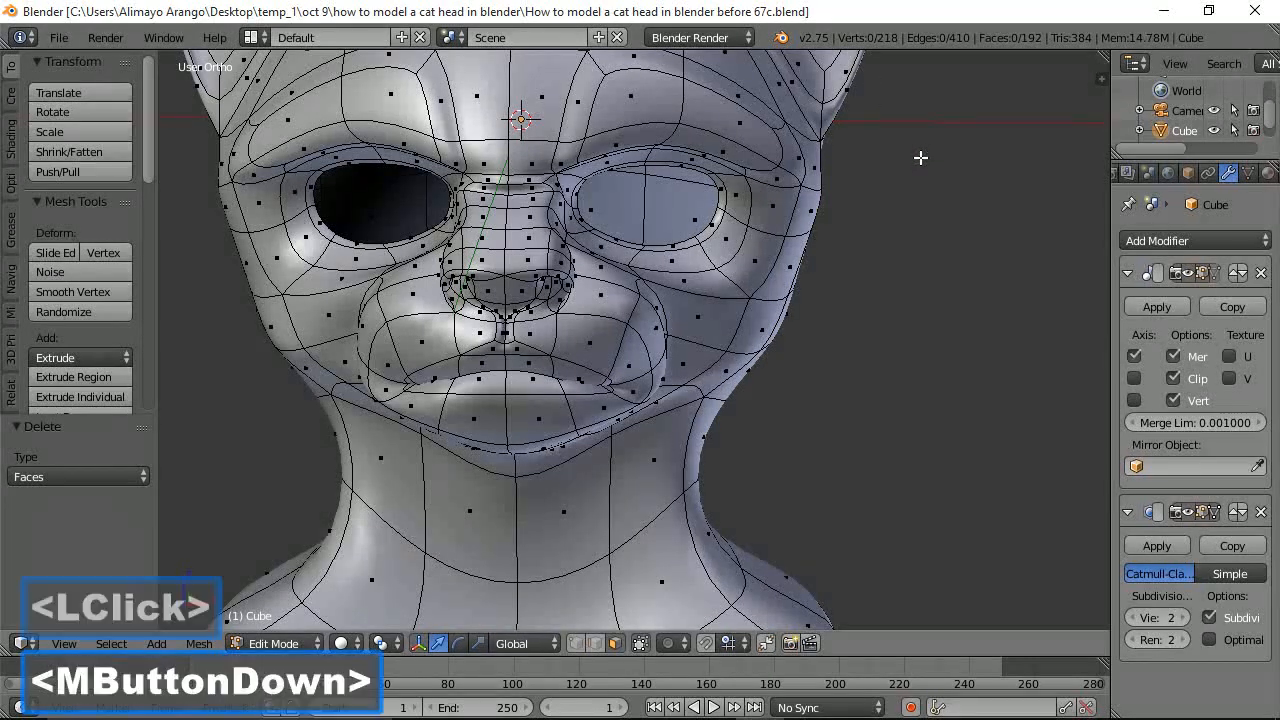
Select the eye opening's edge loop and move it about -0.203 along Y, using proportional editing with a size of 0.75
middle_click_drag(920, 157, 743, 301)
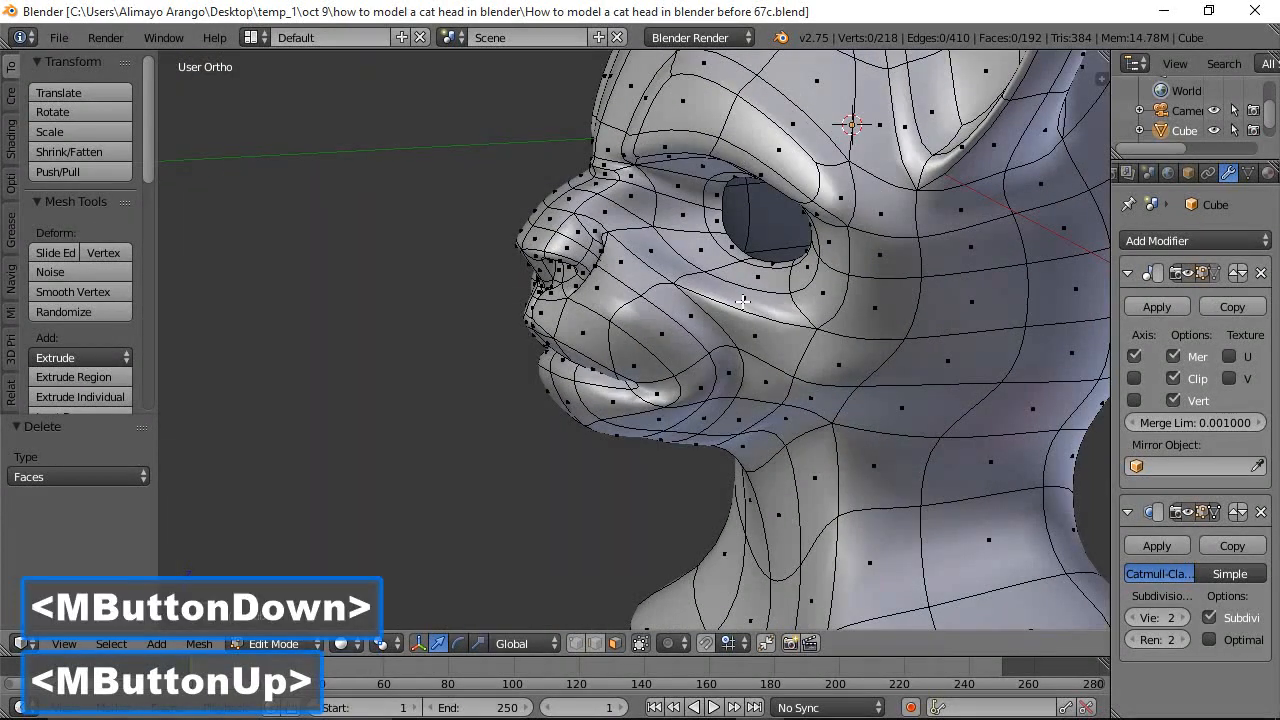
left_click(596, 642)
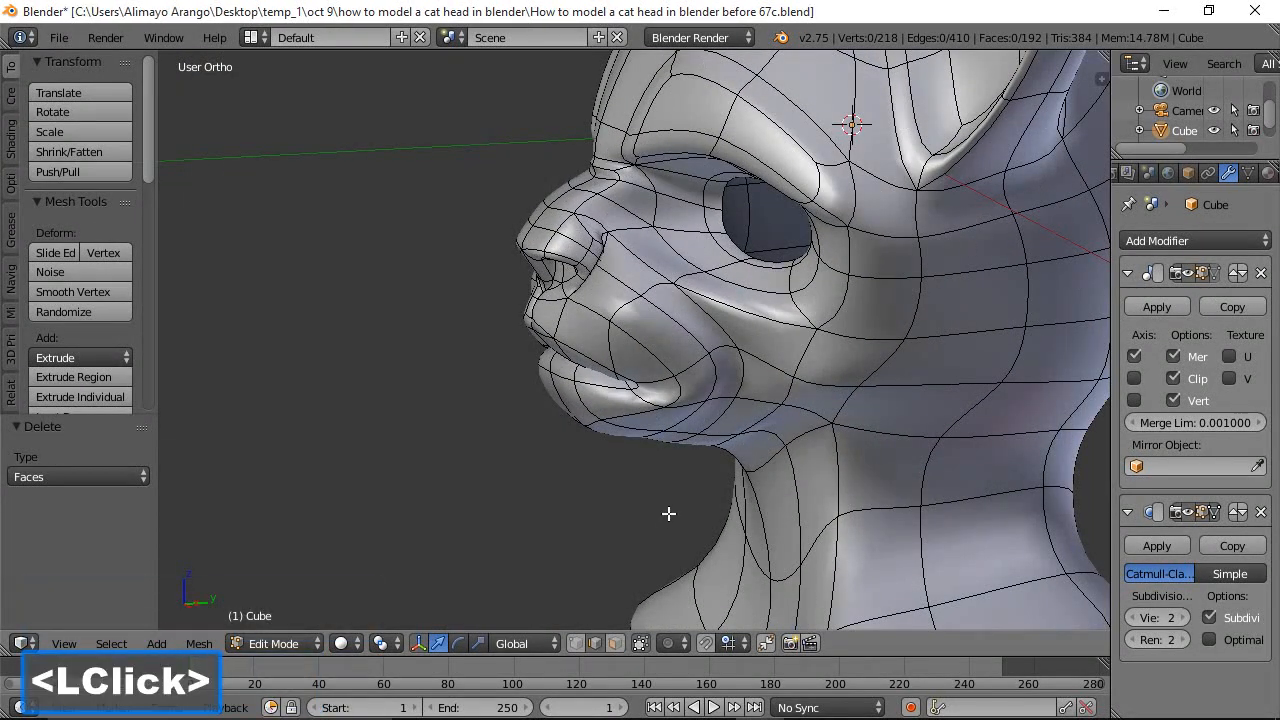
left_click(736, 243, "alt")
middle_click_drag(955, 381, 920, 369)
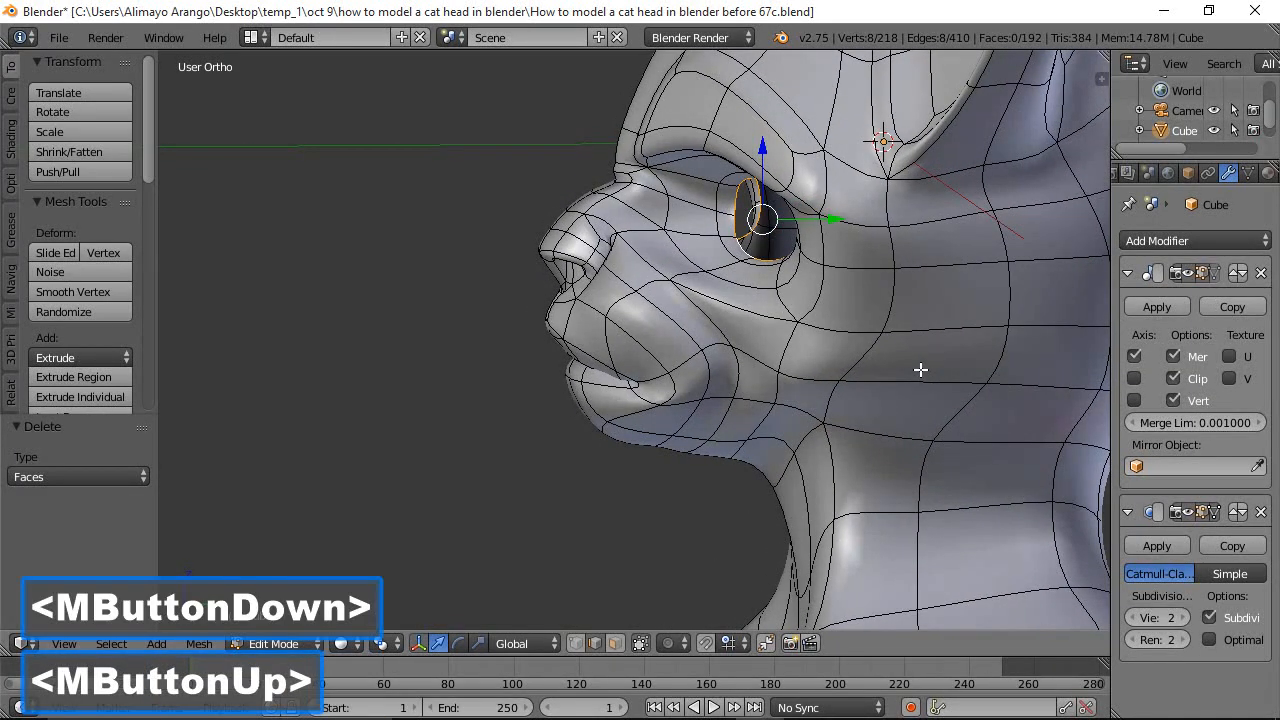
key("o")
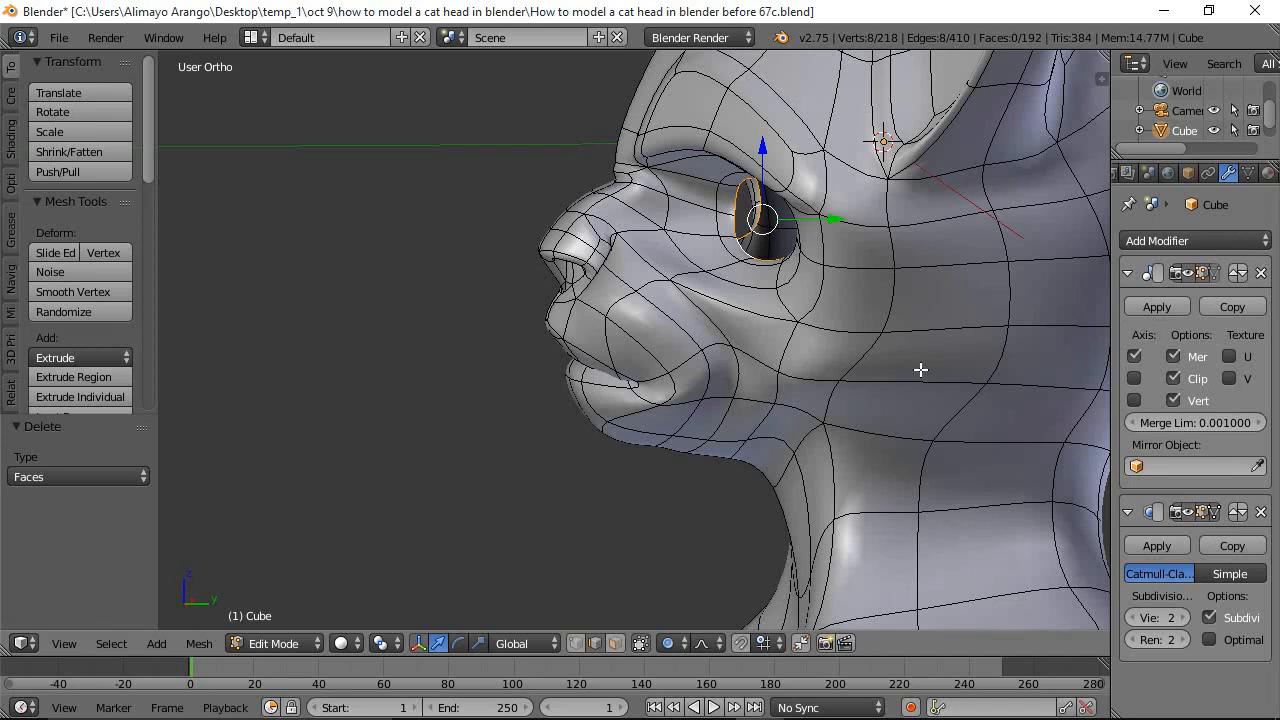
key("g")
key("y")
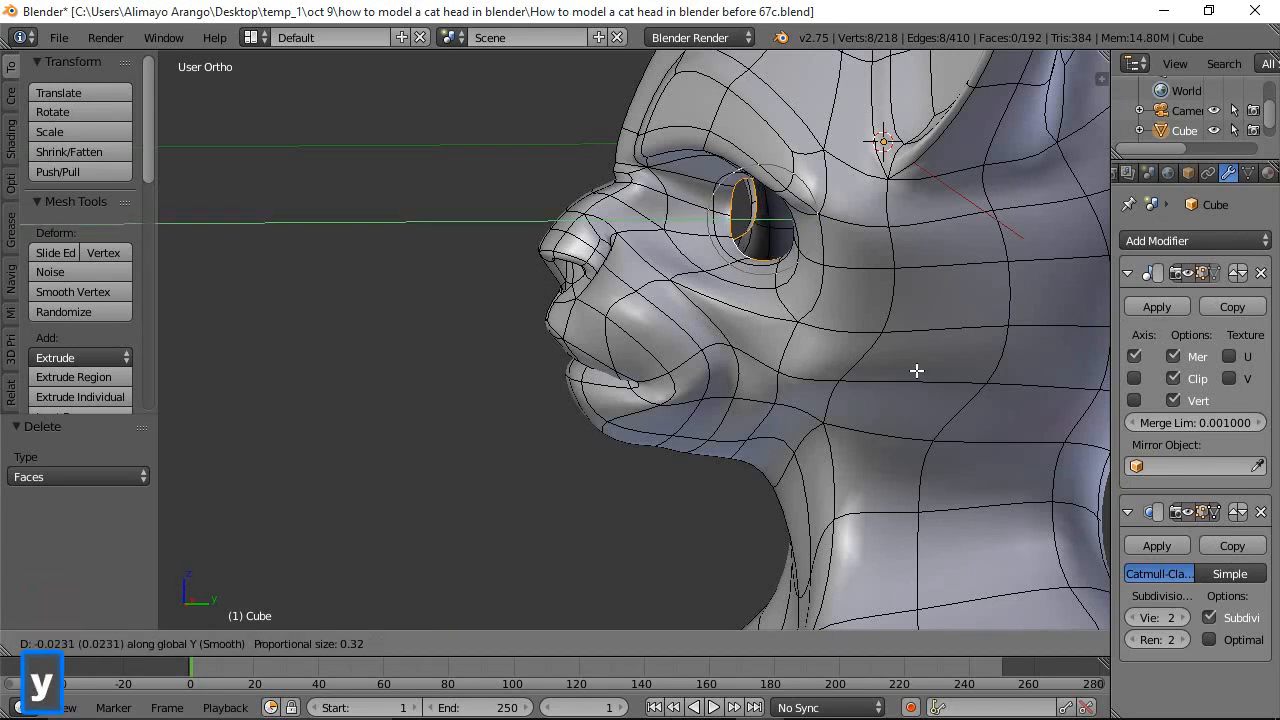
scroll(916, 371, "down", 4)
scroll(914, 372, "down", 5)
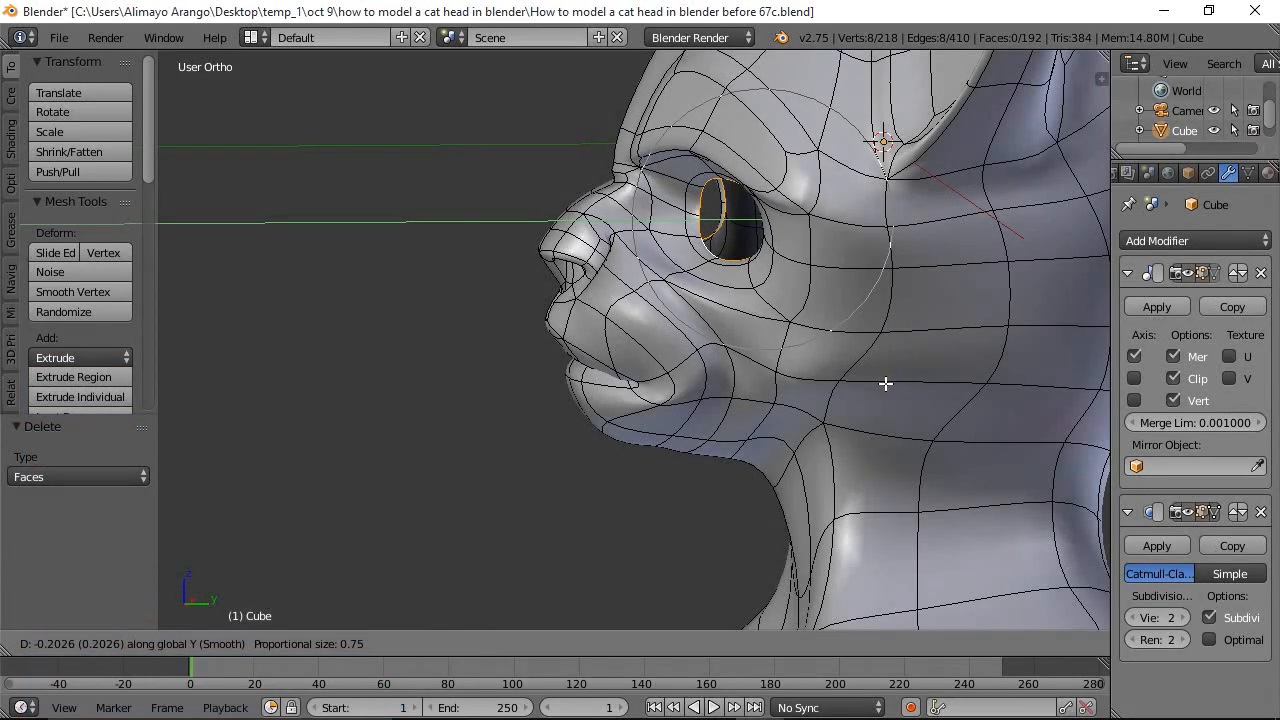
left_click(885, 383)
Turn off proportional editing and snap the 3D cursor to the selected eye loop
middle_click_drag(650, 340, 820, 294)
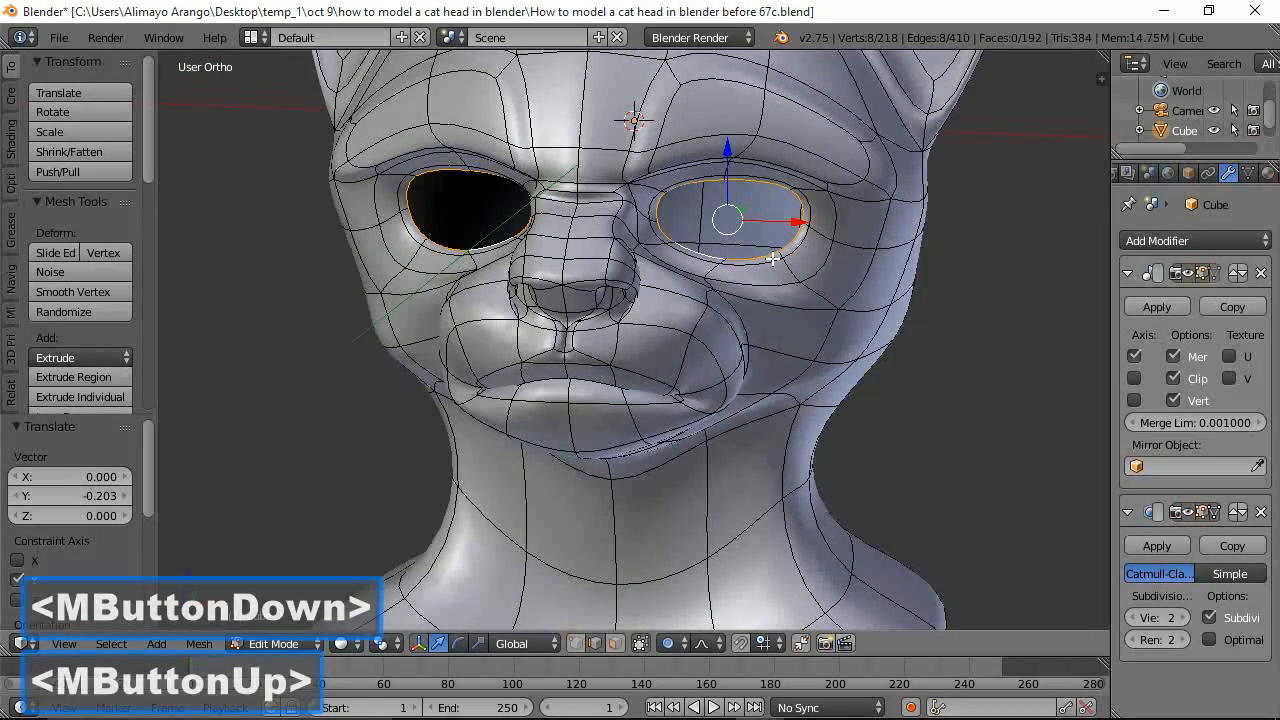
key("o")
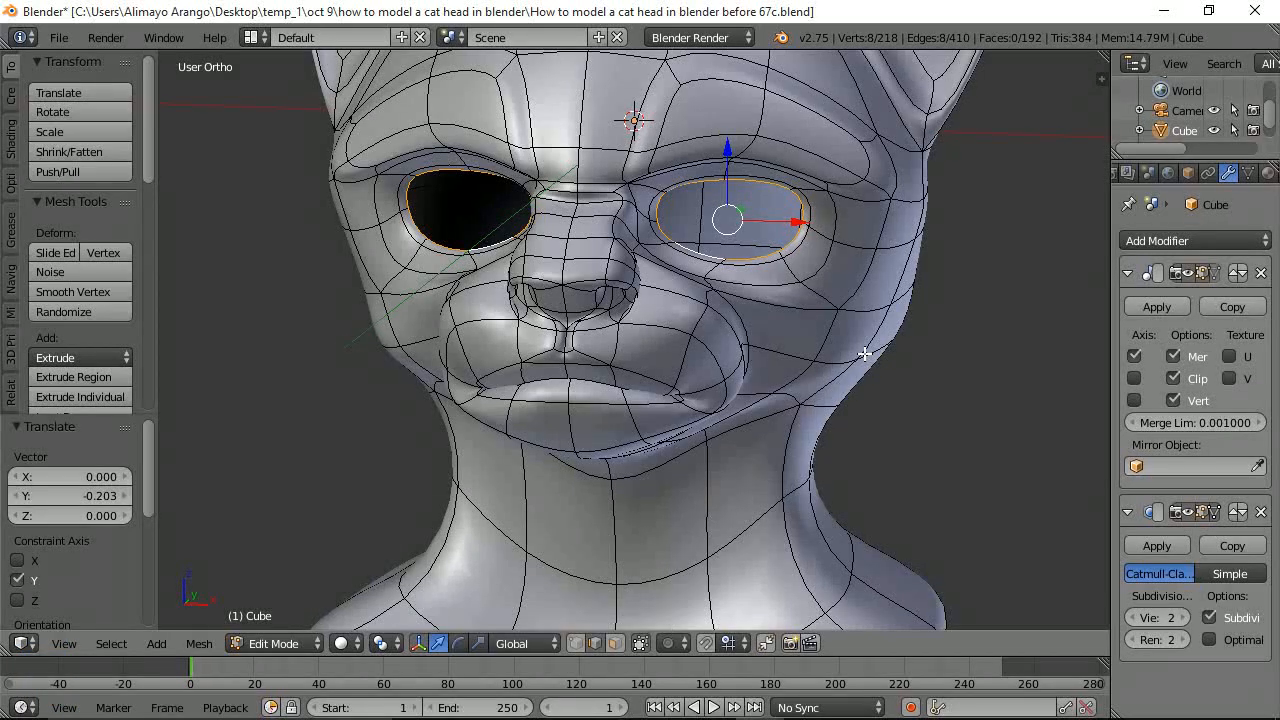
key("shift+s")
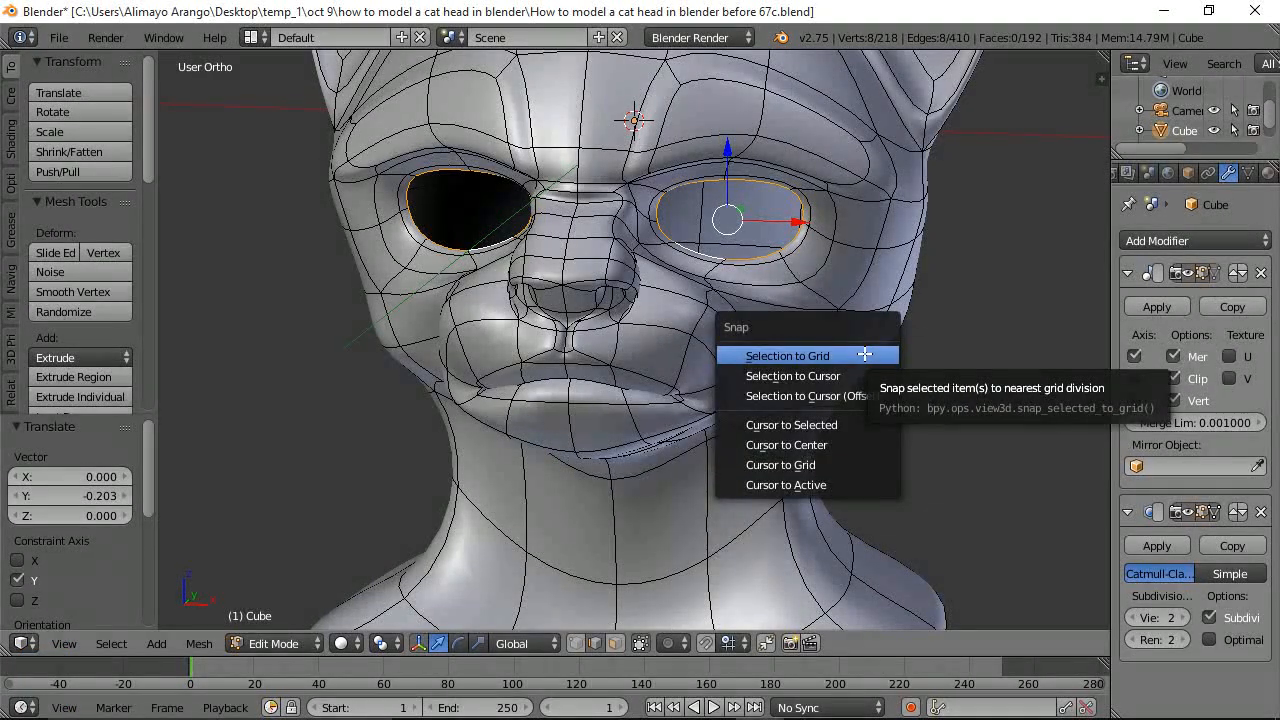
left_click(842, 425)
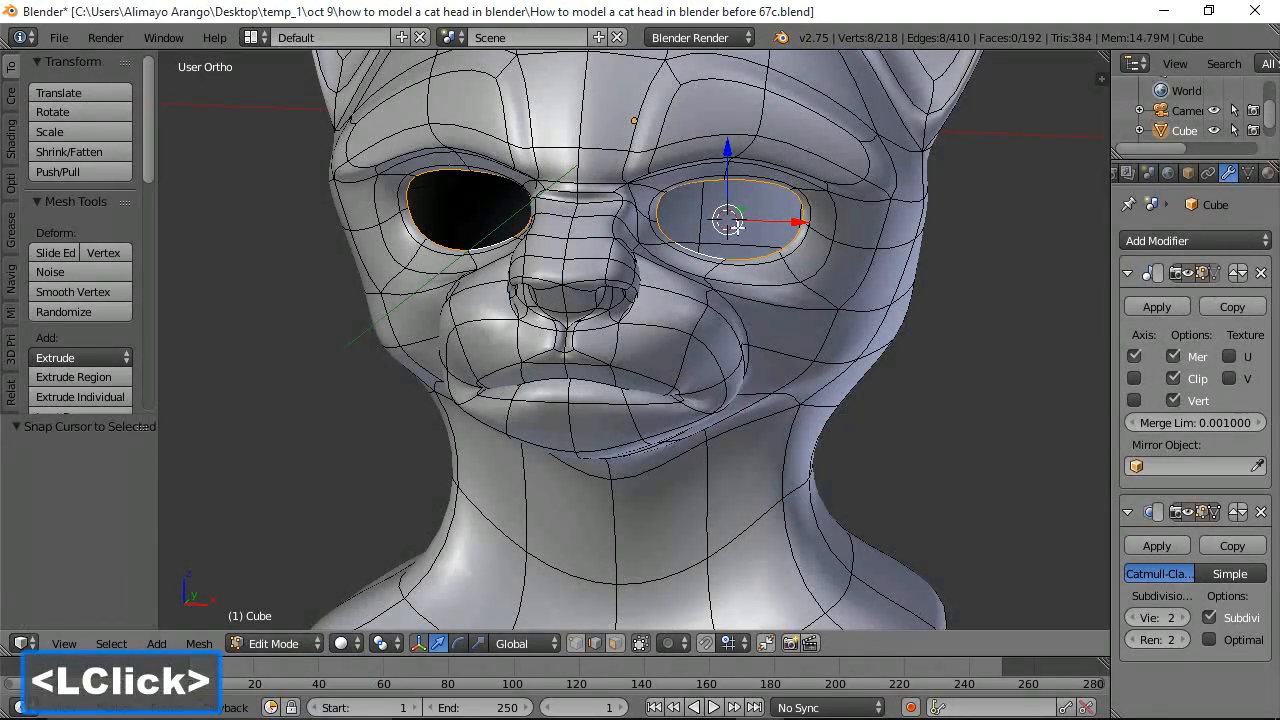
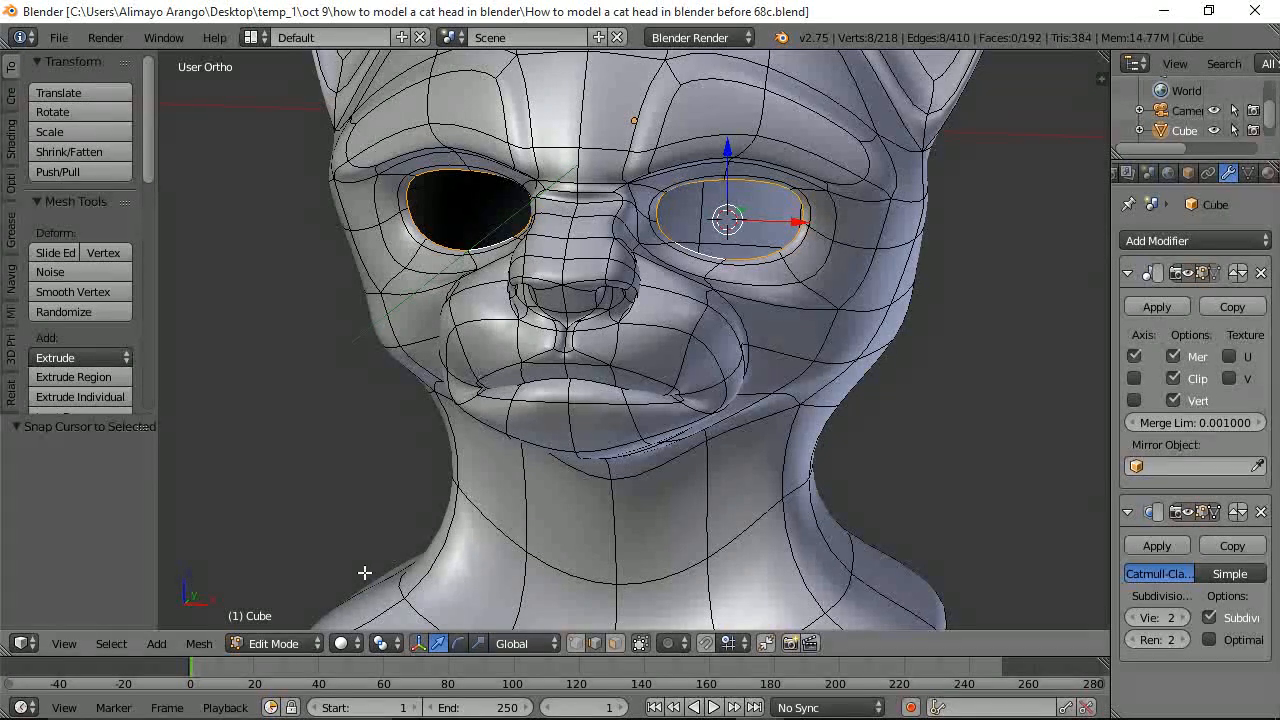
Switch to Object Mode and add a UV sphere at the 3D cursor in the eye socket
left_click(317, 648)
left_click(302, 623)
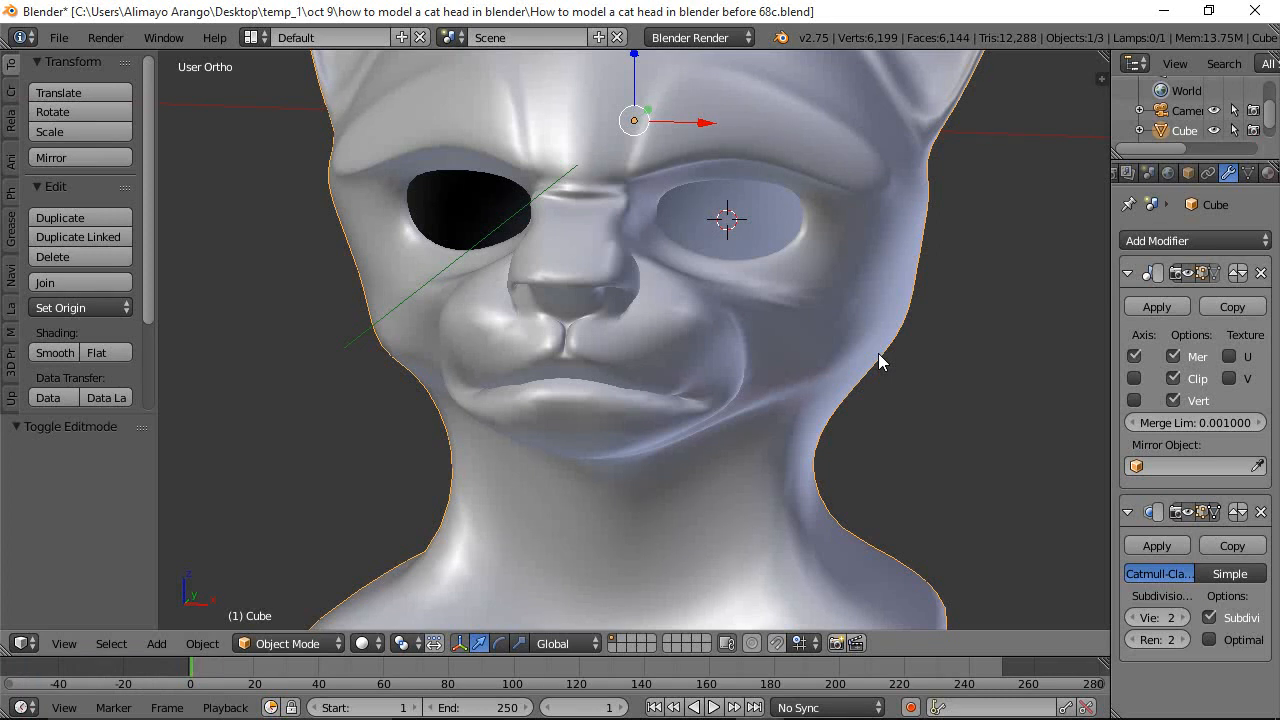
key("shift+a")
mouse_move(879, 358)
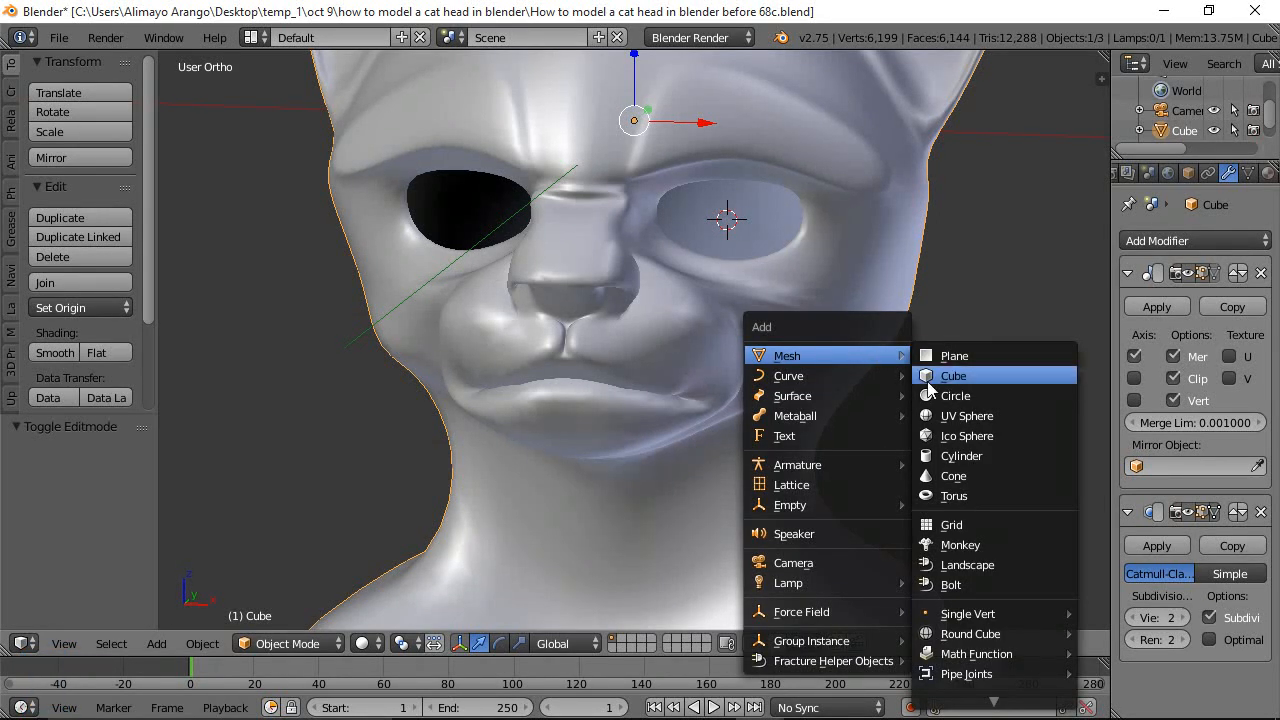
left_click(977, 416)
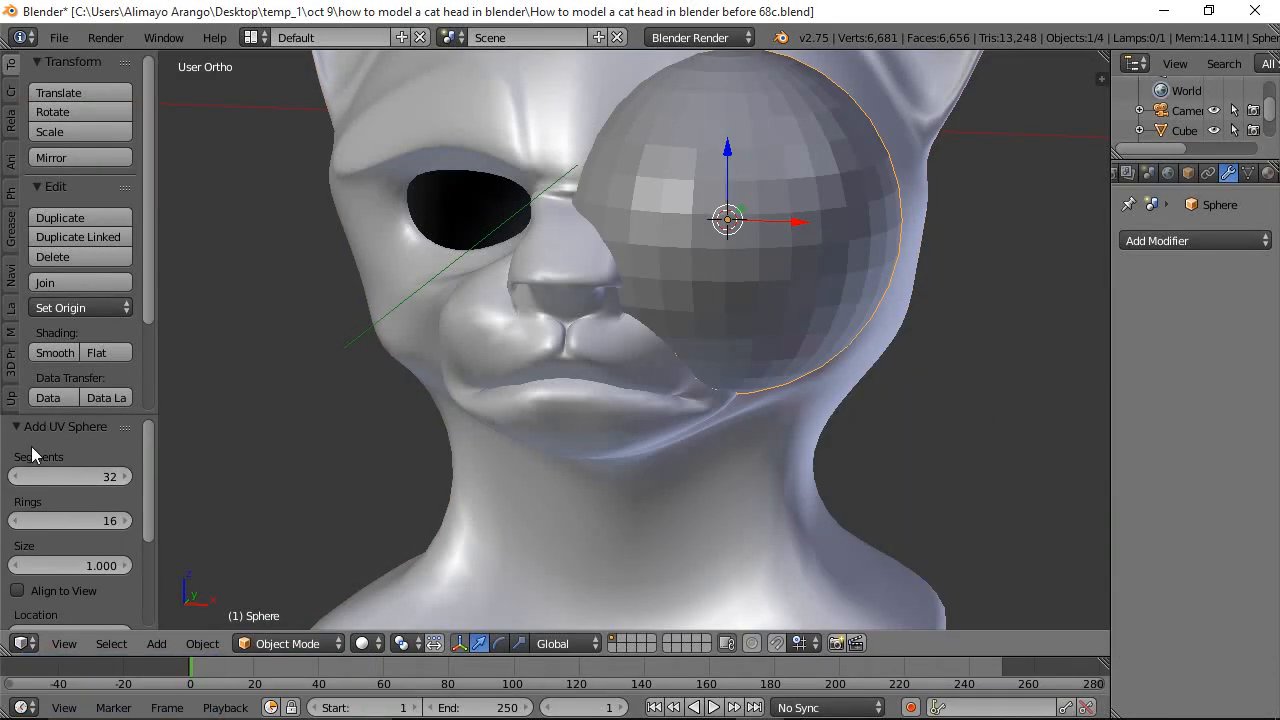
Set the new UV sphere to 12 segments and 12 rings
left_click(103, 482)
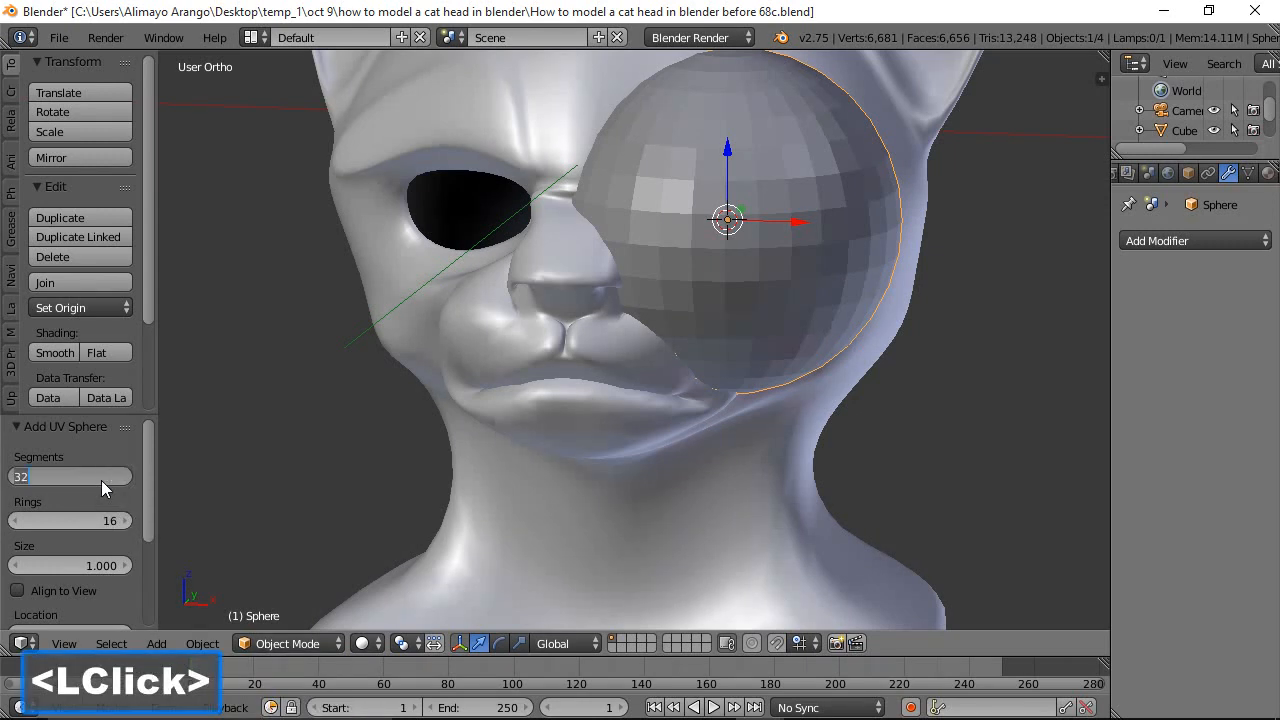
type("12")
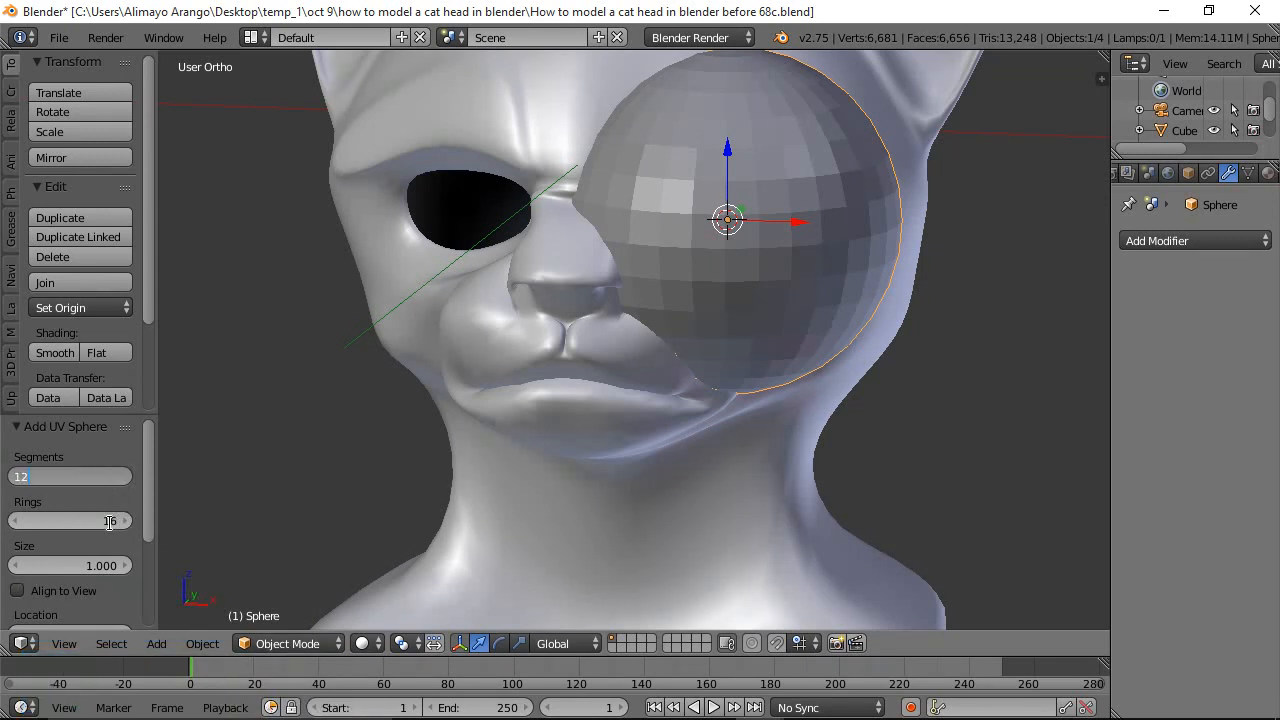
left_click(106, 524)
left_click(107, 520)
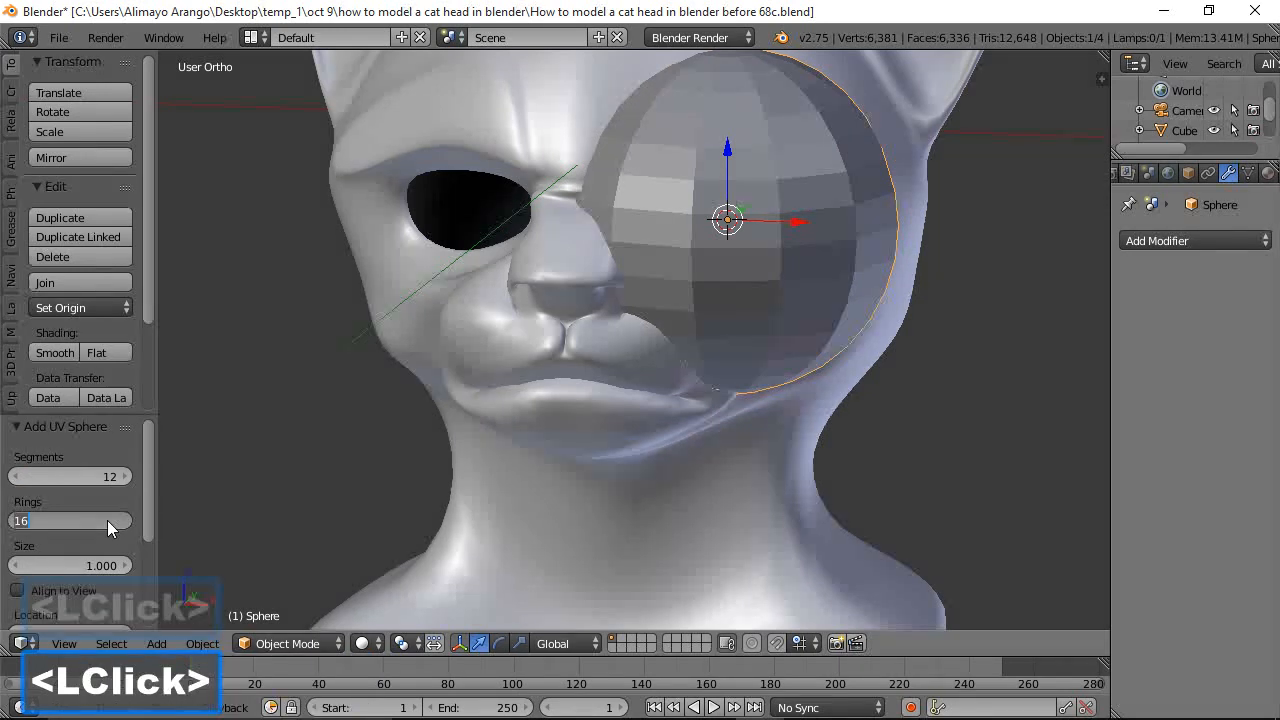
type("12")
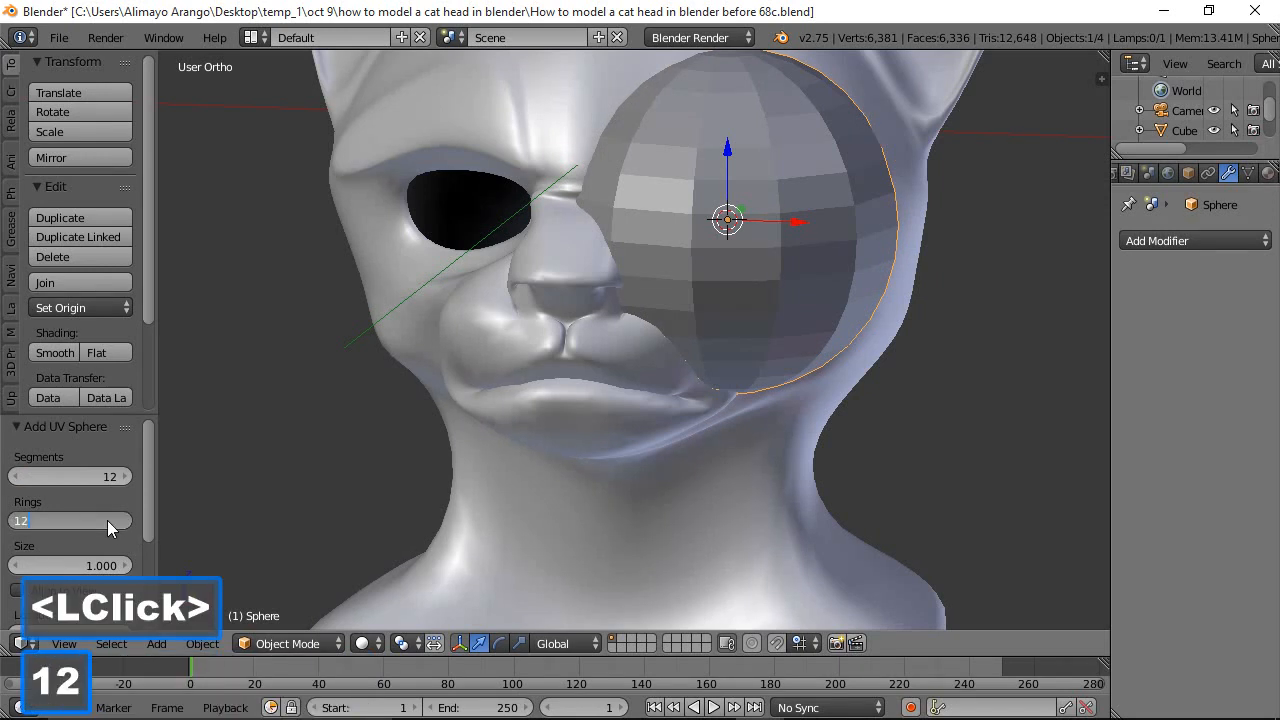
left_click(200, 471)
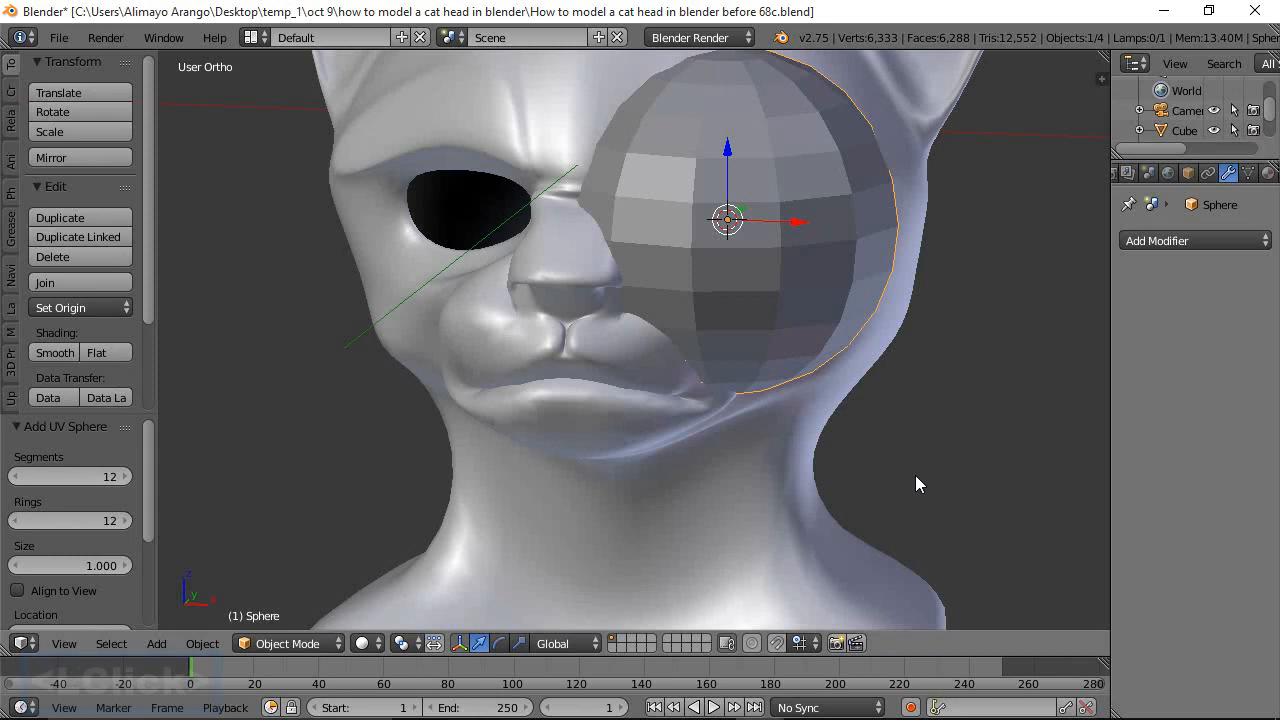
In Edit Mode, scale the whole sphere by about 0.418 and rotate it 90° around the X axis
left_click(331, 647)
left_click(317, 604)
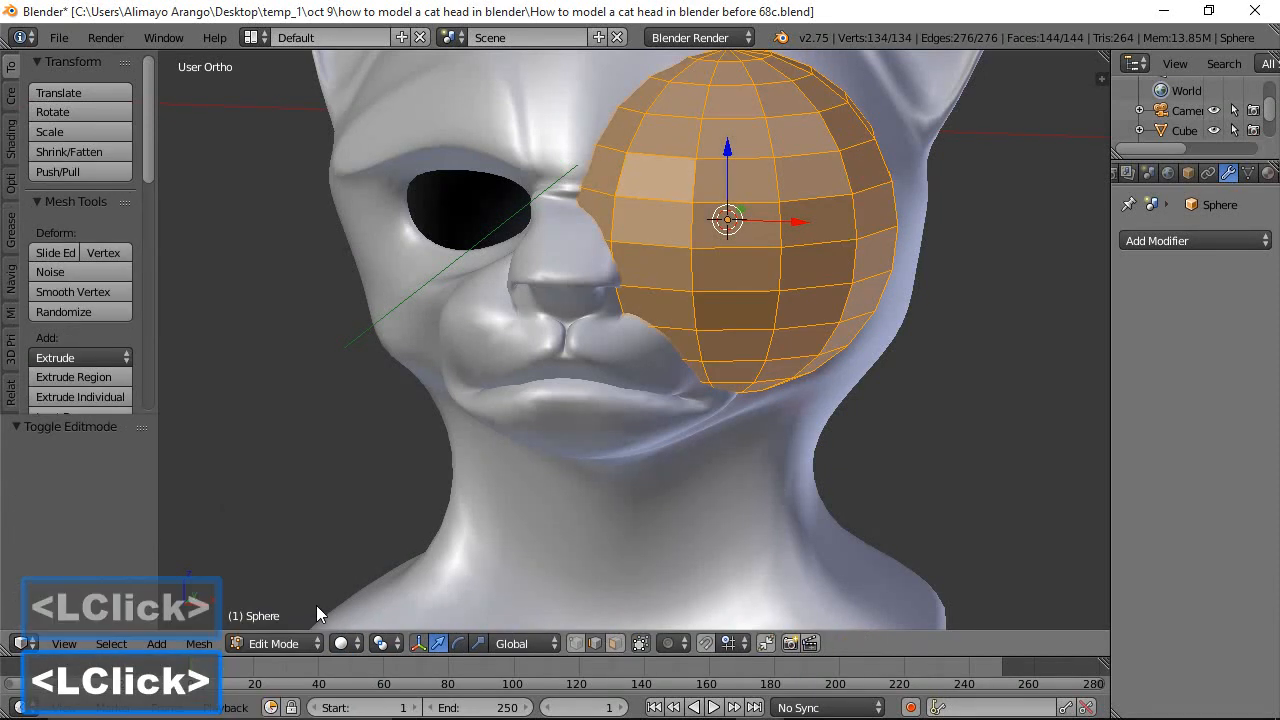
key("s")
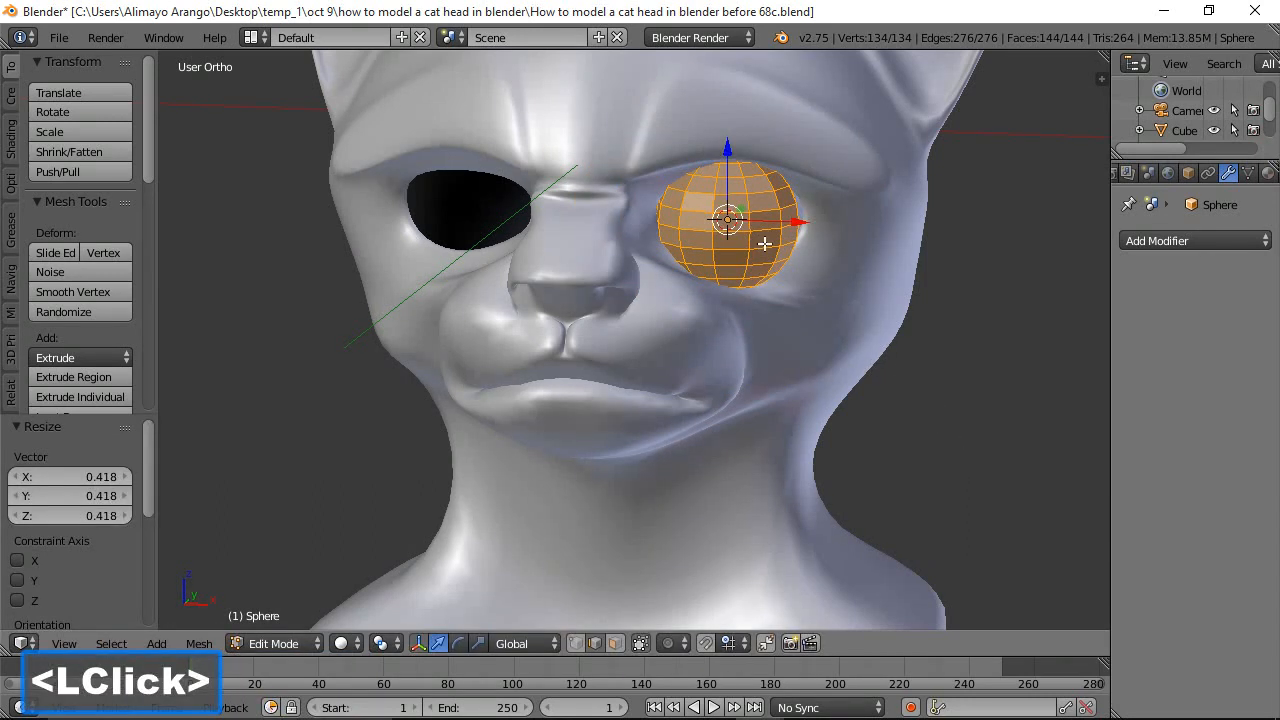
key("r")
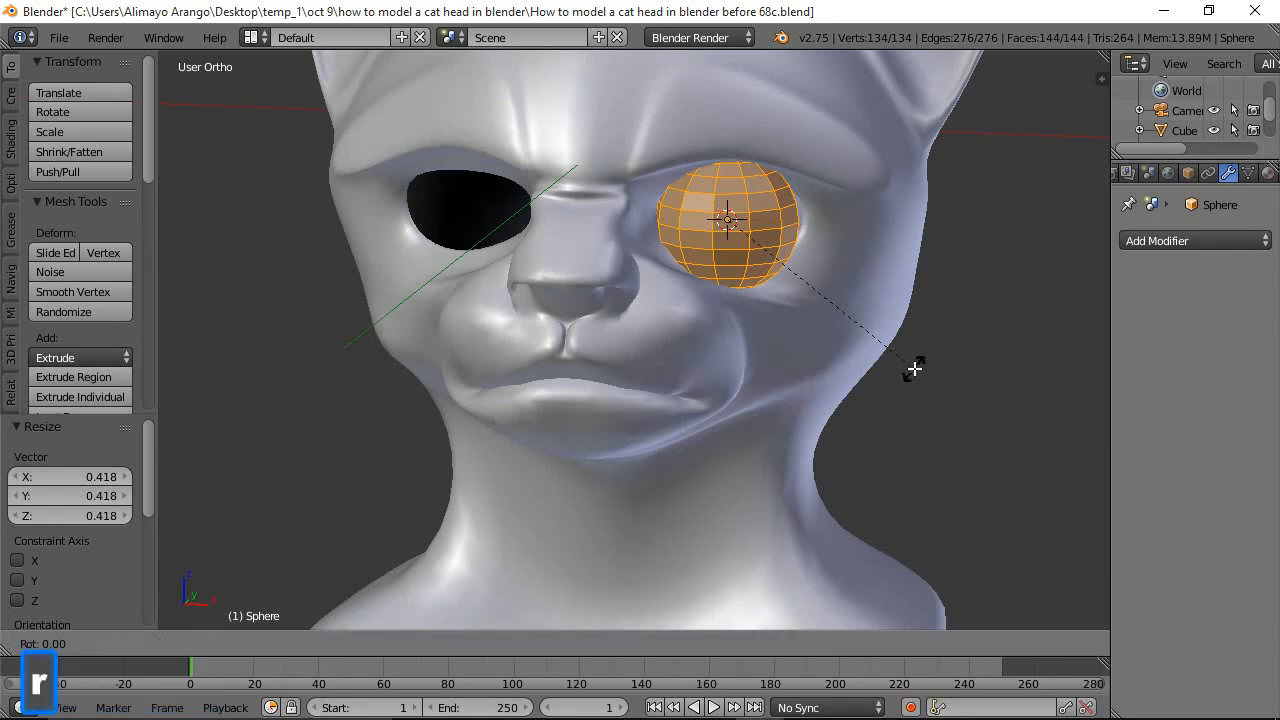
type("x90")
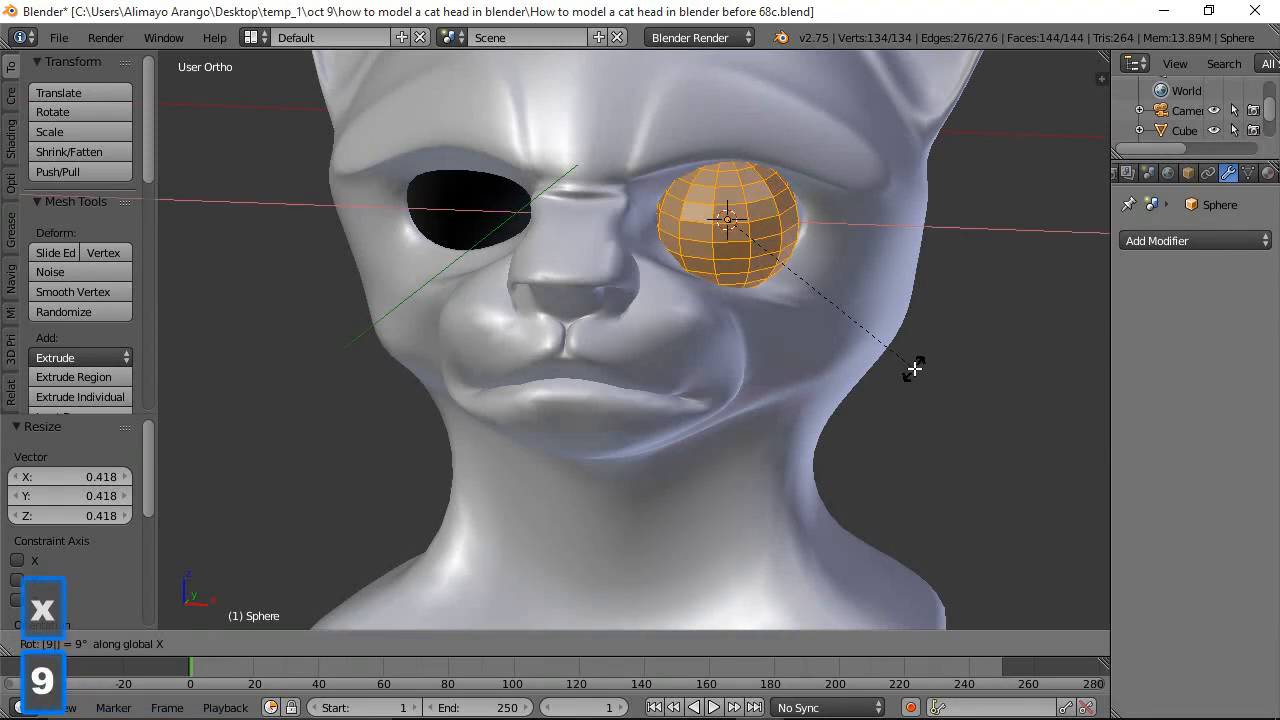
left_click(914, 368)
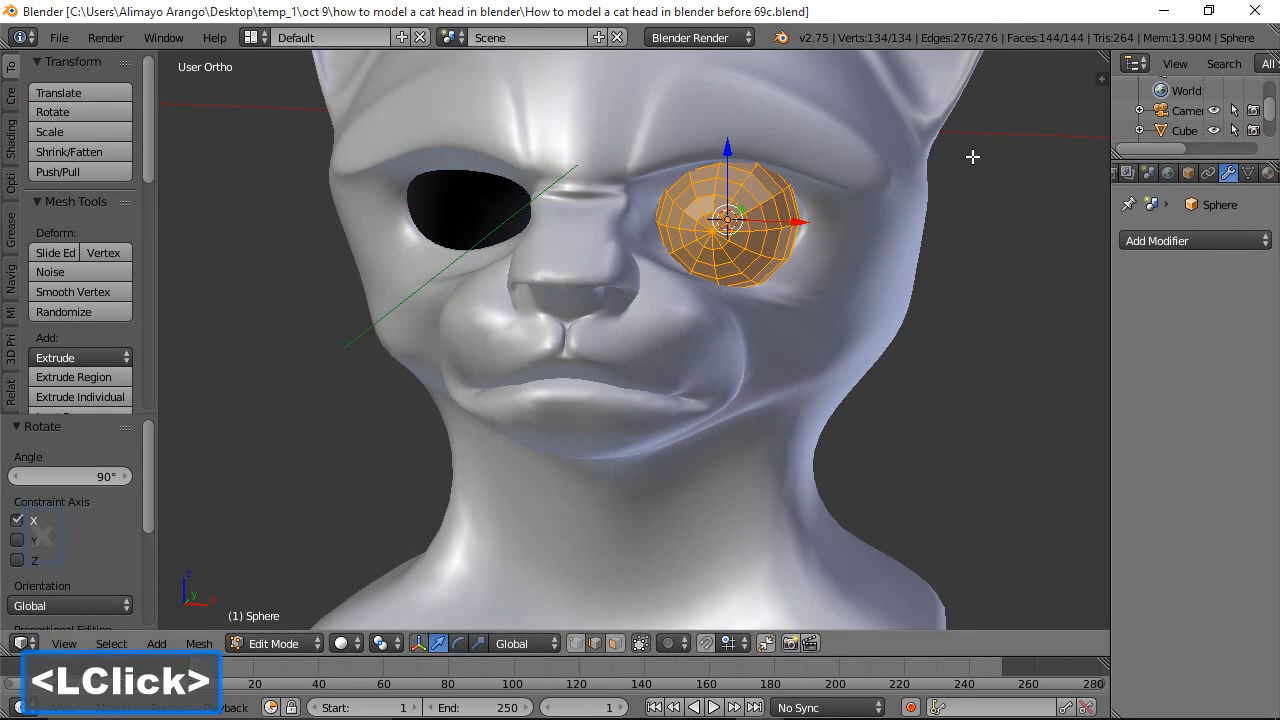
Fit the eyeball into the socket by moving it about 0.225 along Y and about -0.04 along X
middle_click_drag(976, 232, 800, 216)
left_click_drag(797, 214, 769, 226)
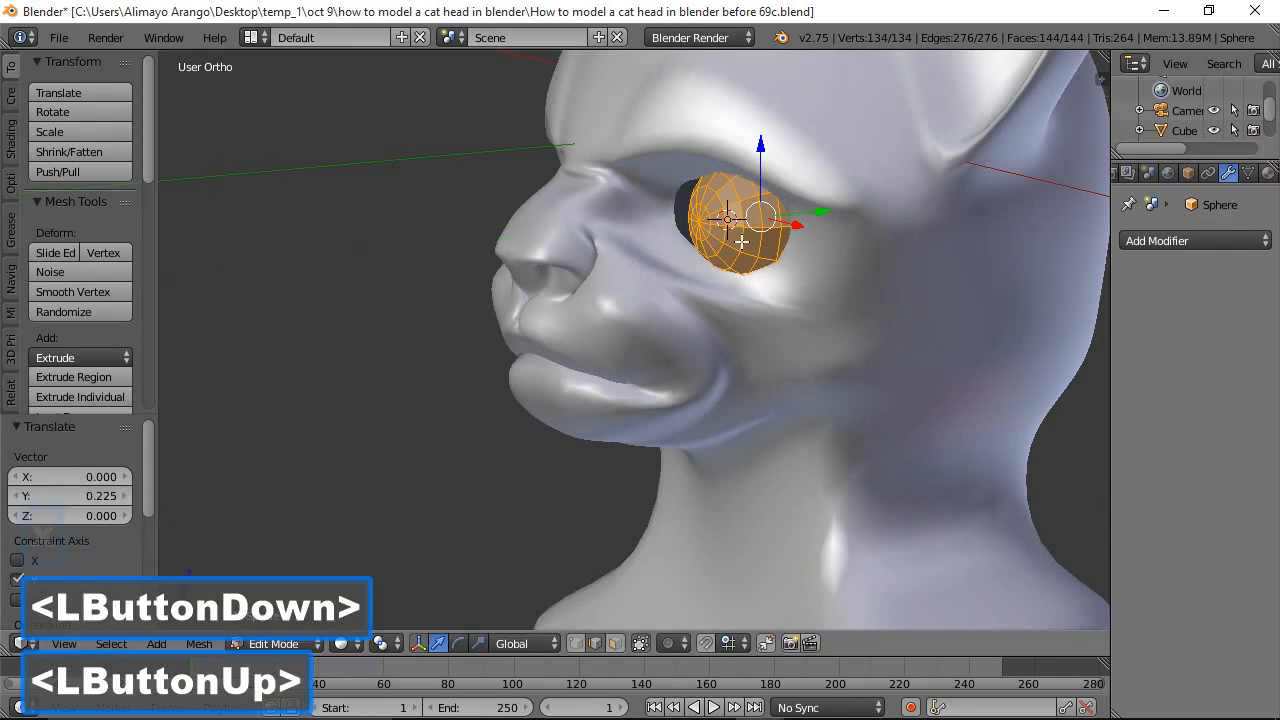
middle_click_drag(694, 255, 815, 234)
left_click_drag(836, 224, 846, 226)
middle_click_drag(786, 258, 712, 265)
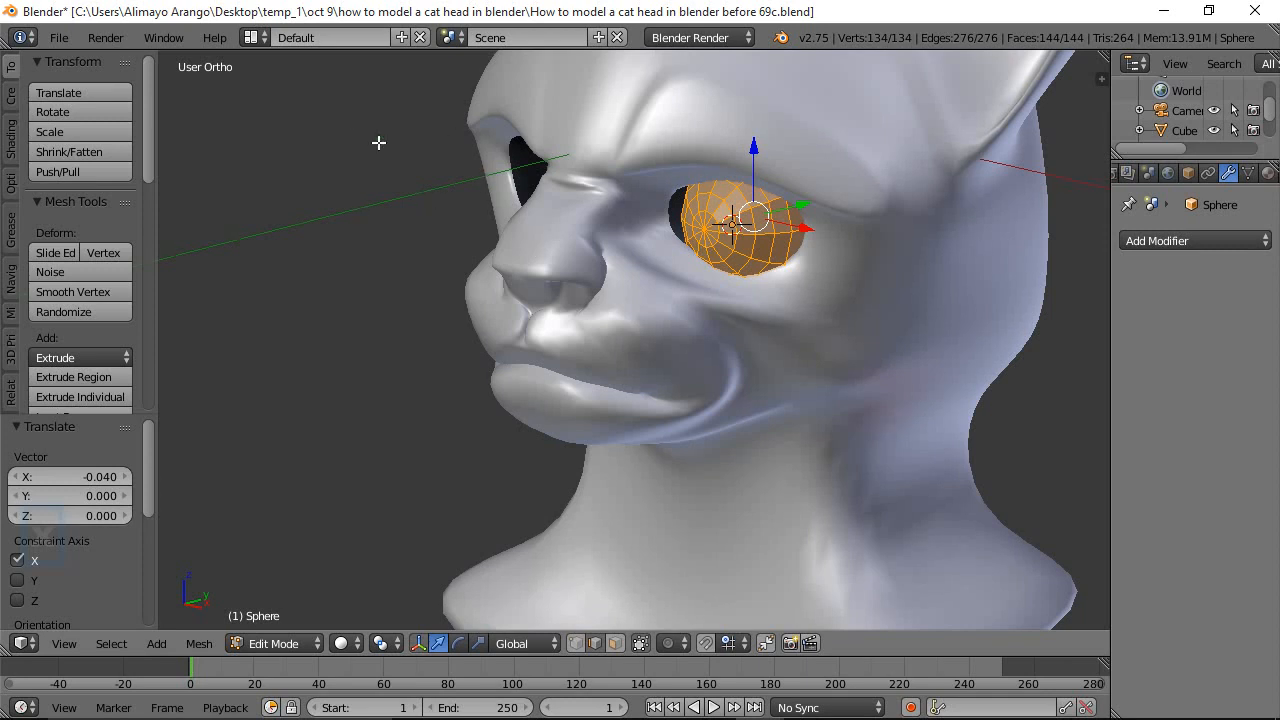
Isolate the eyeball in local view and inspect it from the right and front
left_click(10, 286)
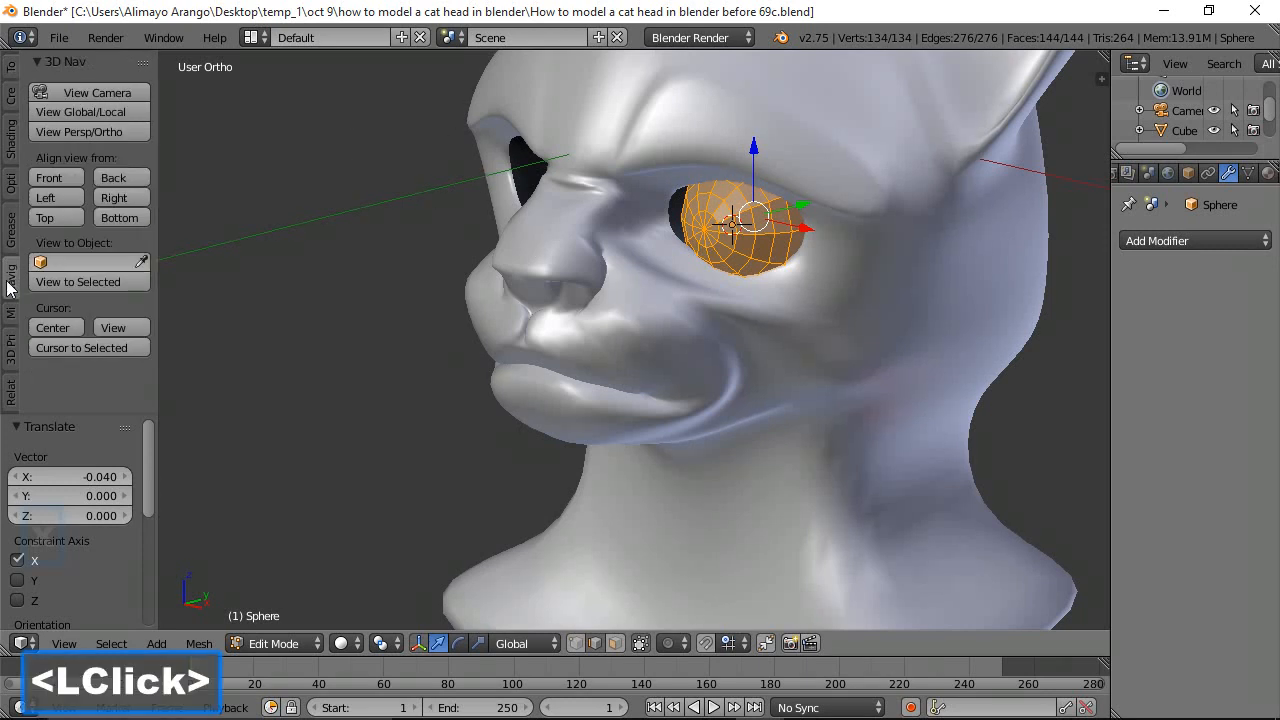
left_click(71, 174)
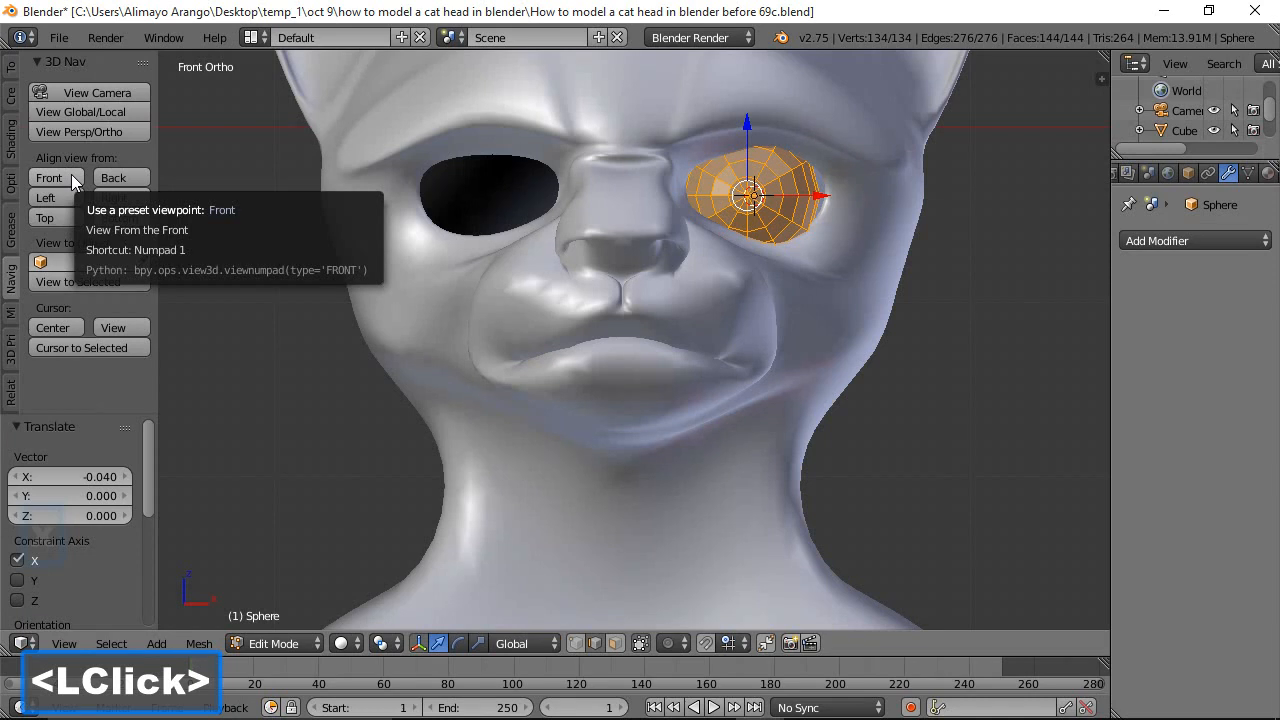
left_click(119, 115)
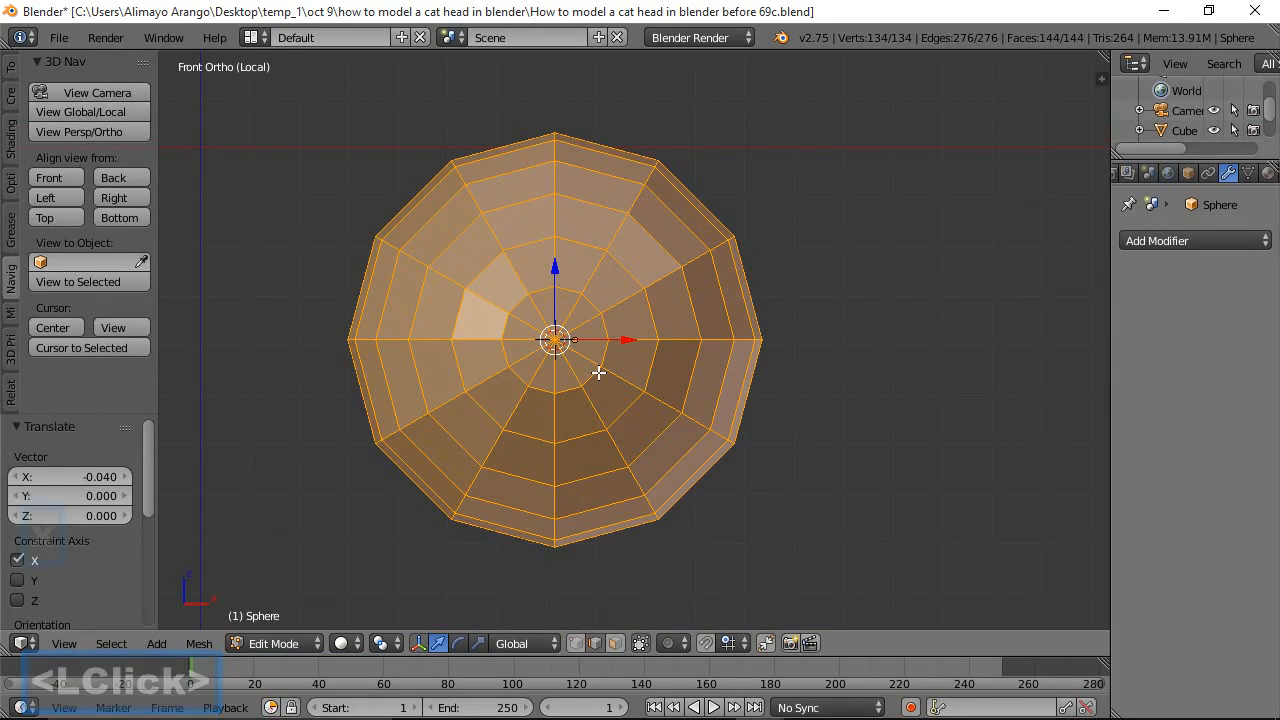
left_click(121, 198)
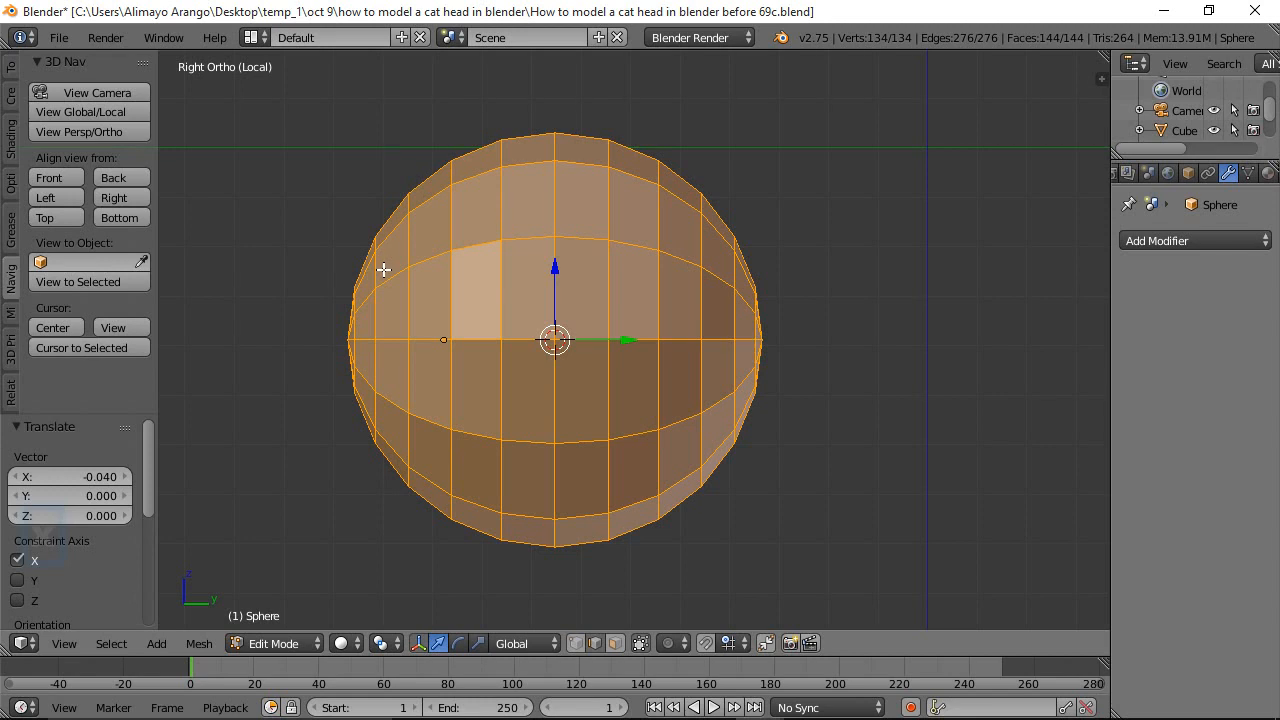
left_click(64, 178)
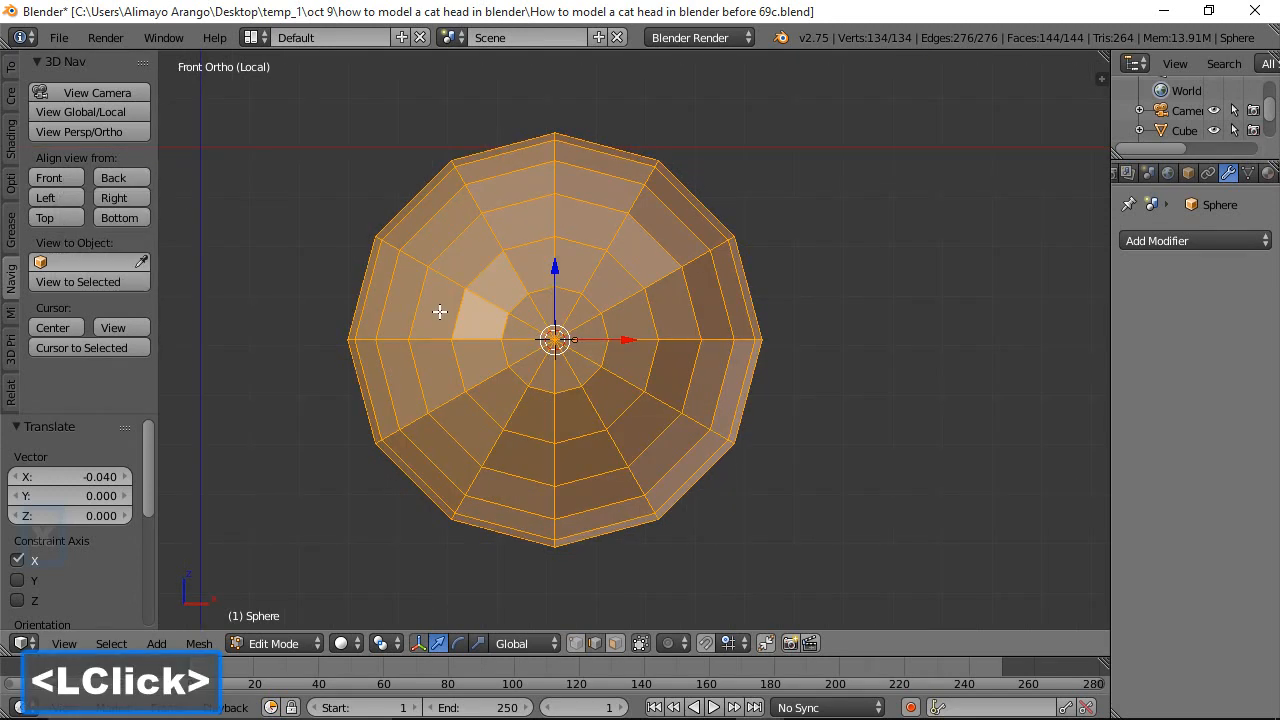
In face select mode, circle-select the two innermost rings of faces around the eyeball's front pole
key("a")
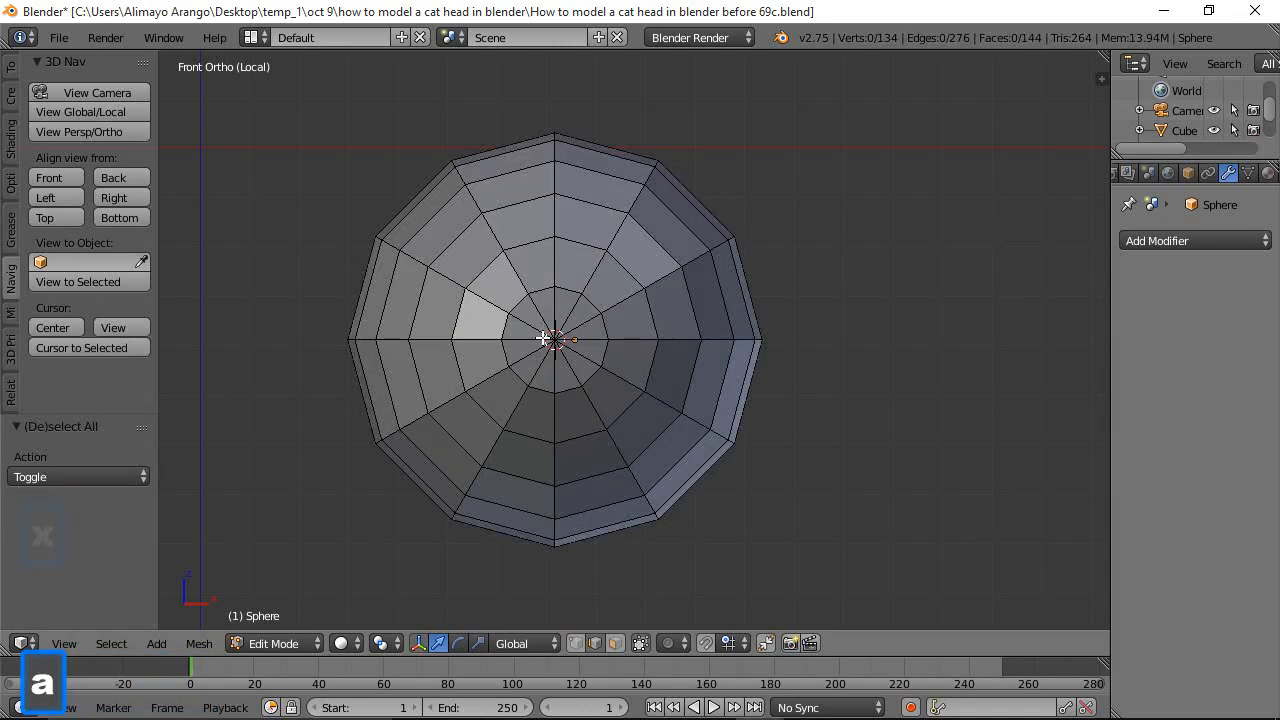
key("c")
right_click(547, 343)
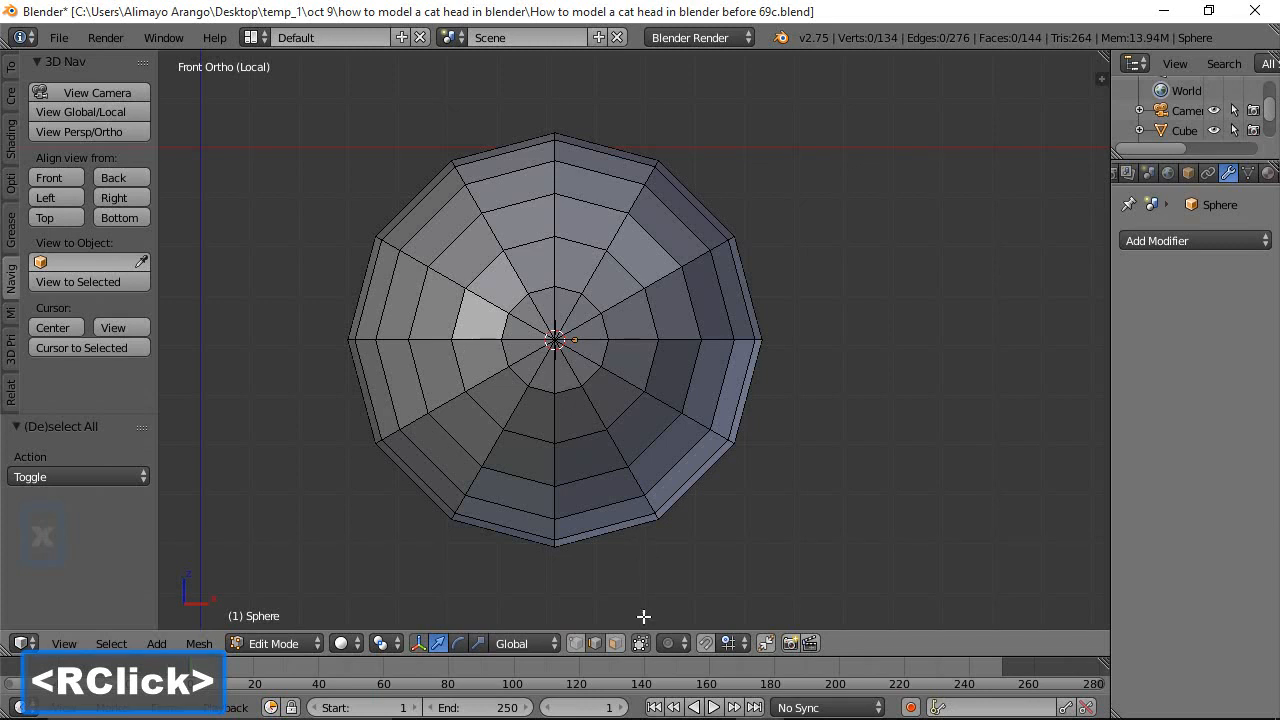
left_click(615, 643)
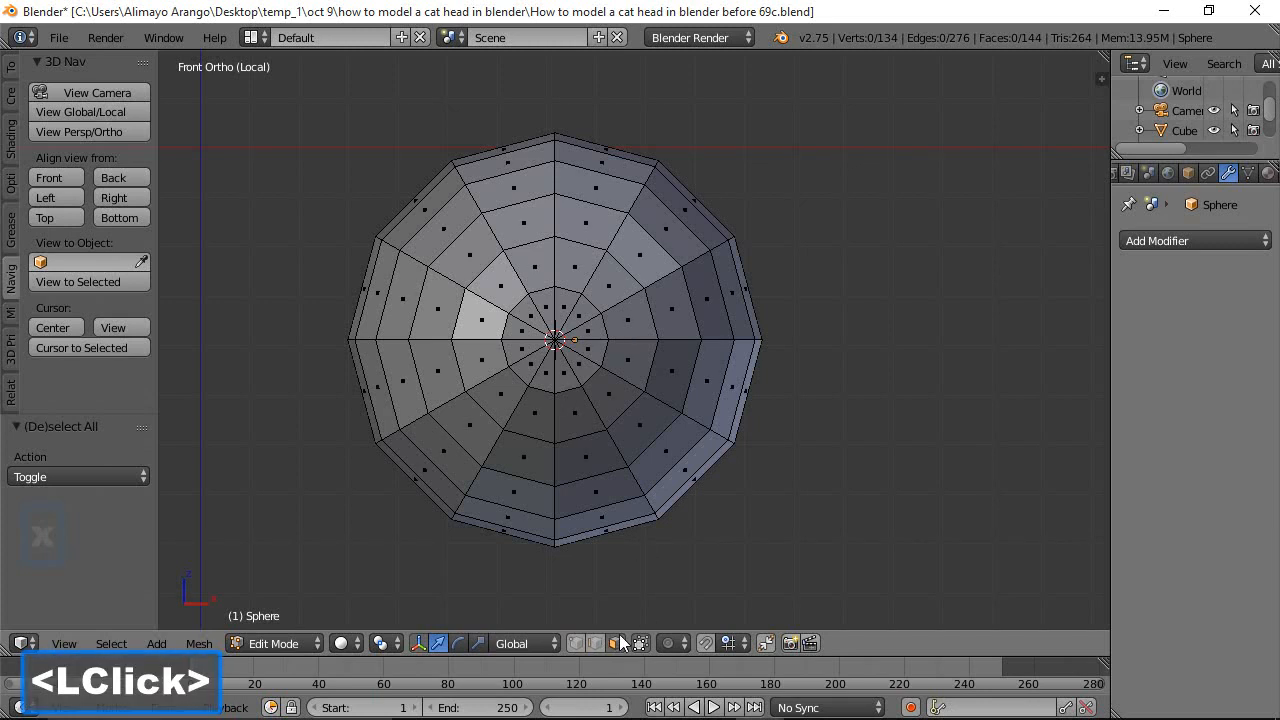
key("c")
mouse_move(601, 375)
left_mouse_down()
mouse_move(560, 284)
mouse_move(543, 380)
mouse_move(568, 388)
left_mouse_up()
right_click(577, 389)
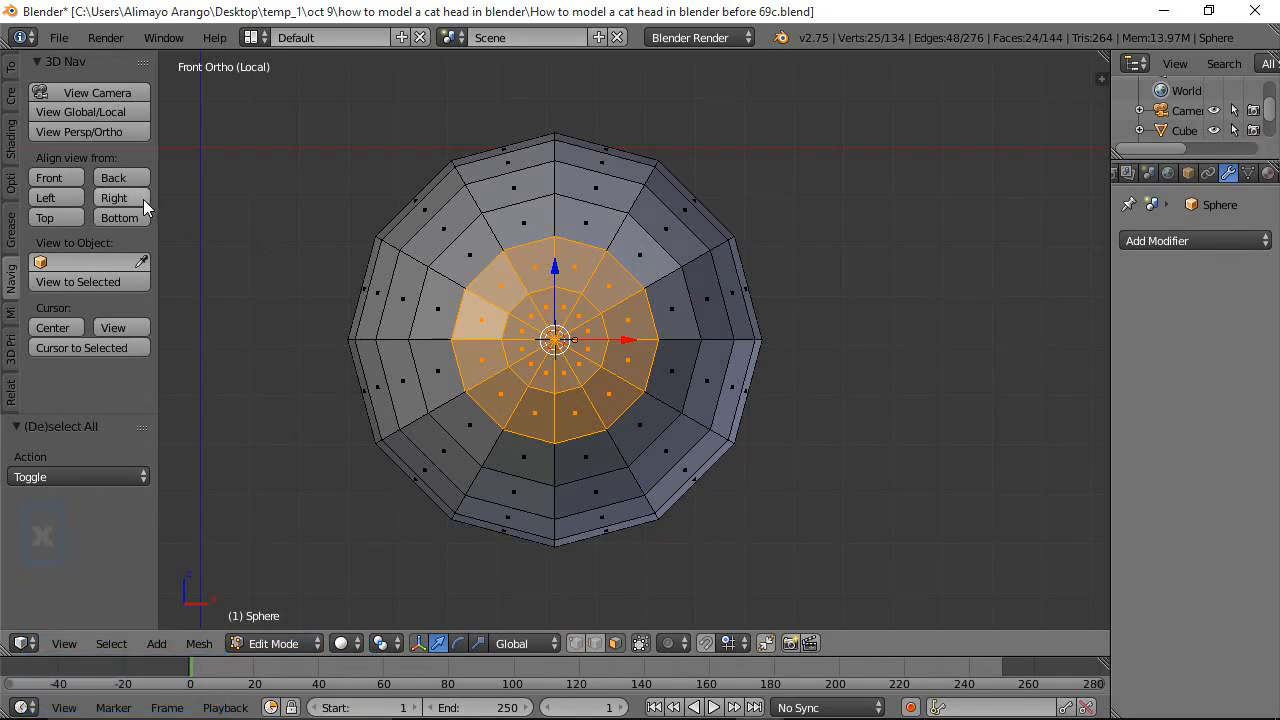
Turn the selected front faces inward by scaling them -1 along Y, and move them about 0.057 along Y
left_click(114, 198)
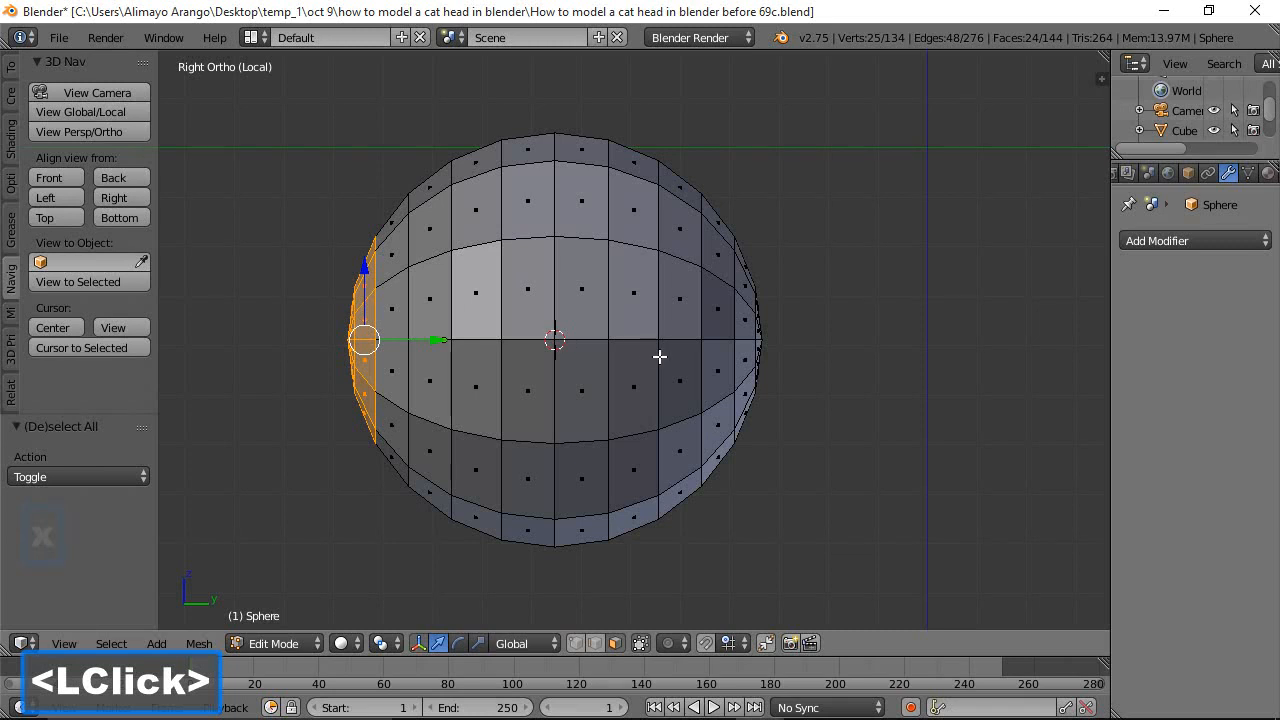
key("s")
key("y")
key("minus")
key("1")
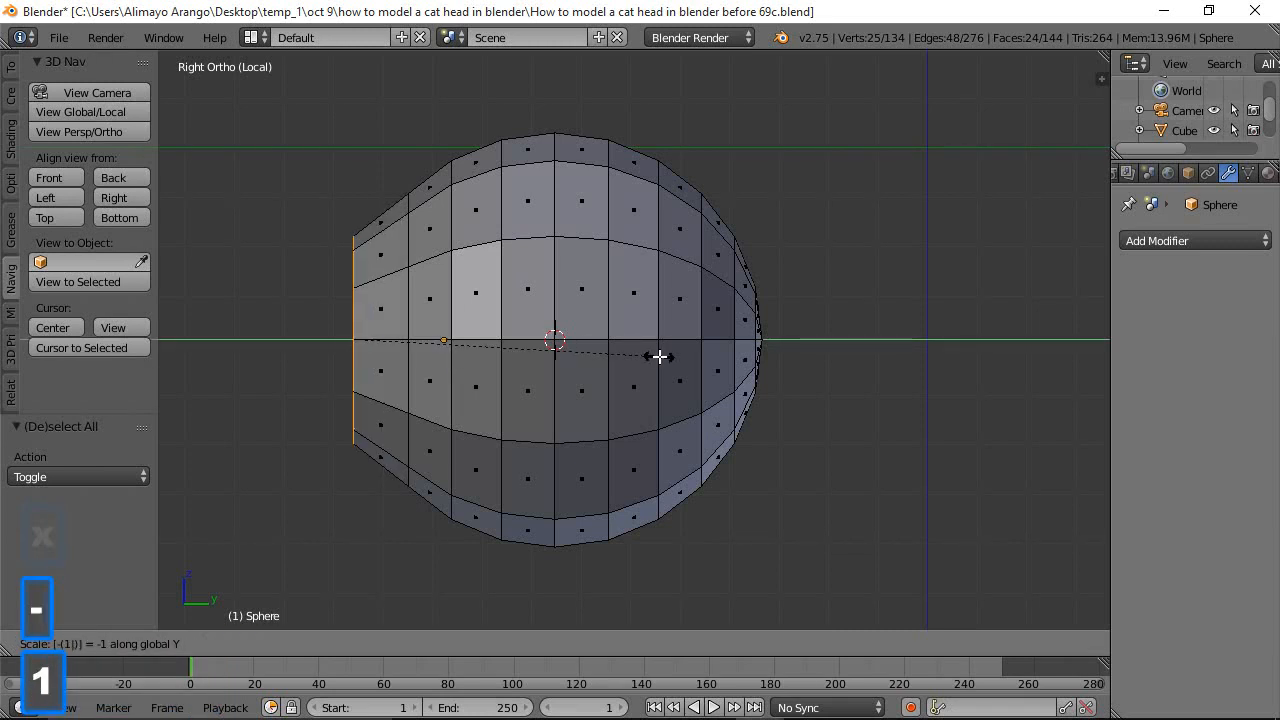
left_click(659, 356)
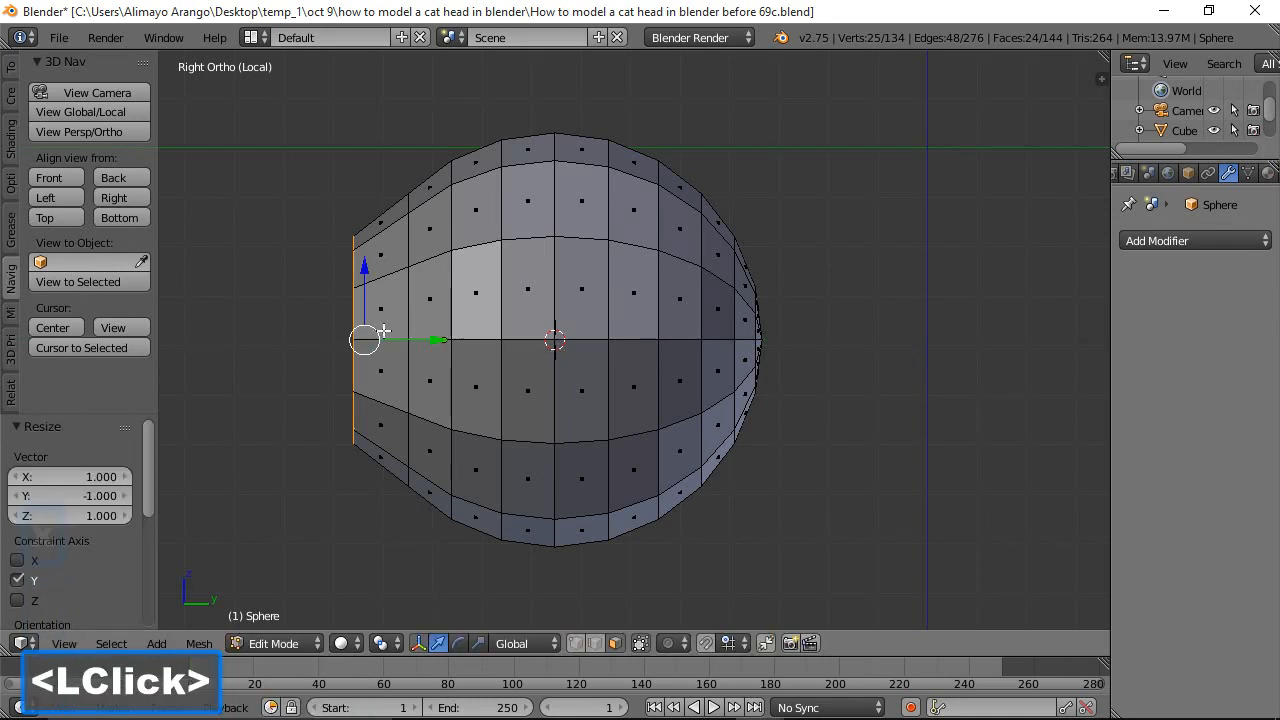
left_click_drag(430, 341, 459, 349)
middle_click_drag(349, 289, 562, 306)
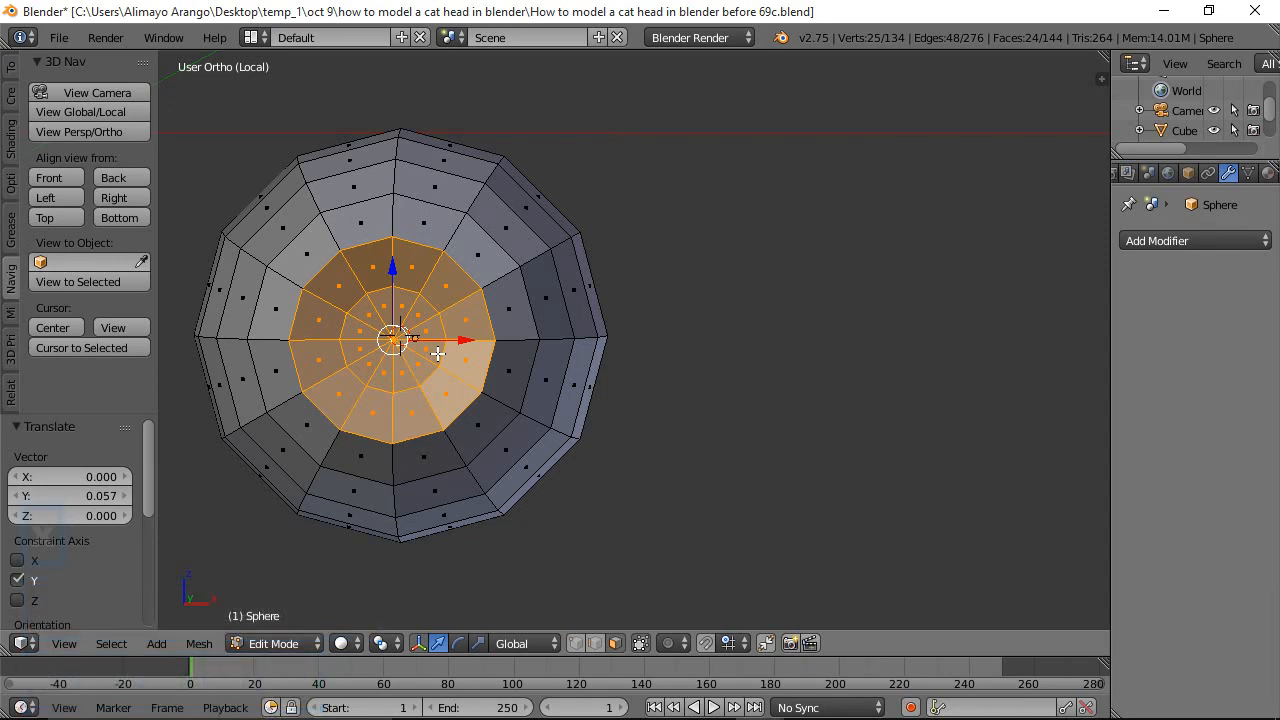
Circle-select only the innermost ring of faces at the eyeball's front pole and extrude it about 0.153 inward along Y
key("a")
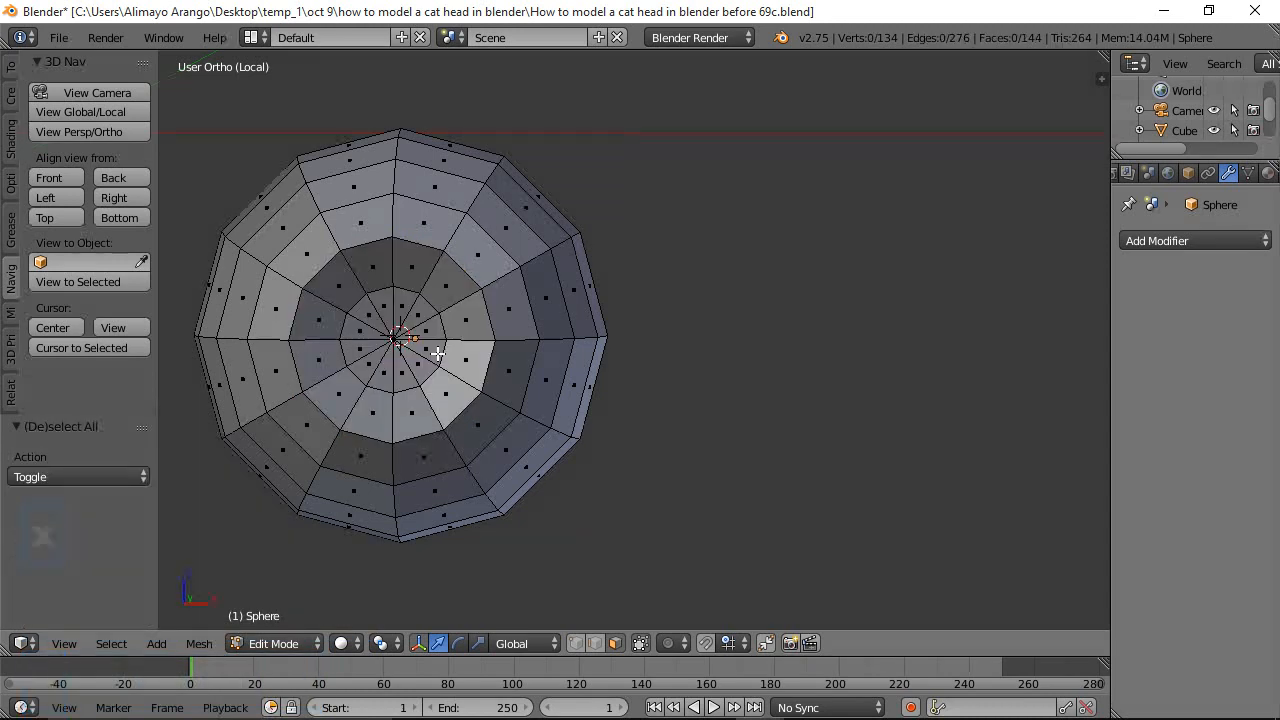
key("c")
left_click(418, 352)
left_click_drag(408, 345, 398, 340)
right_click(400, 340)
key("x")
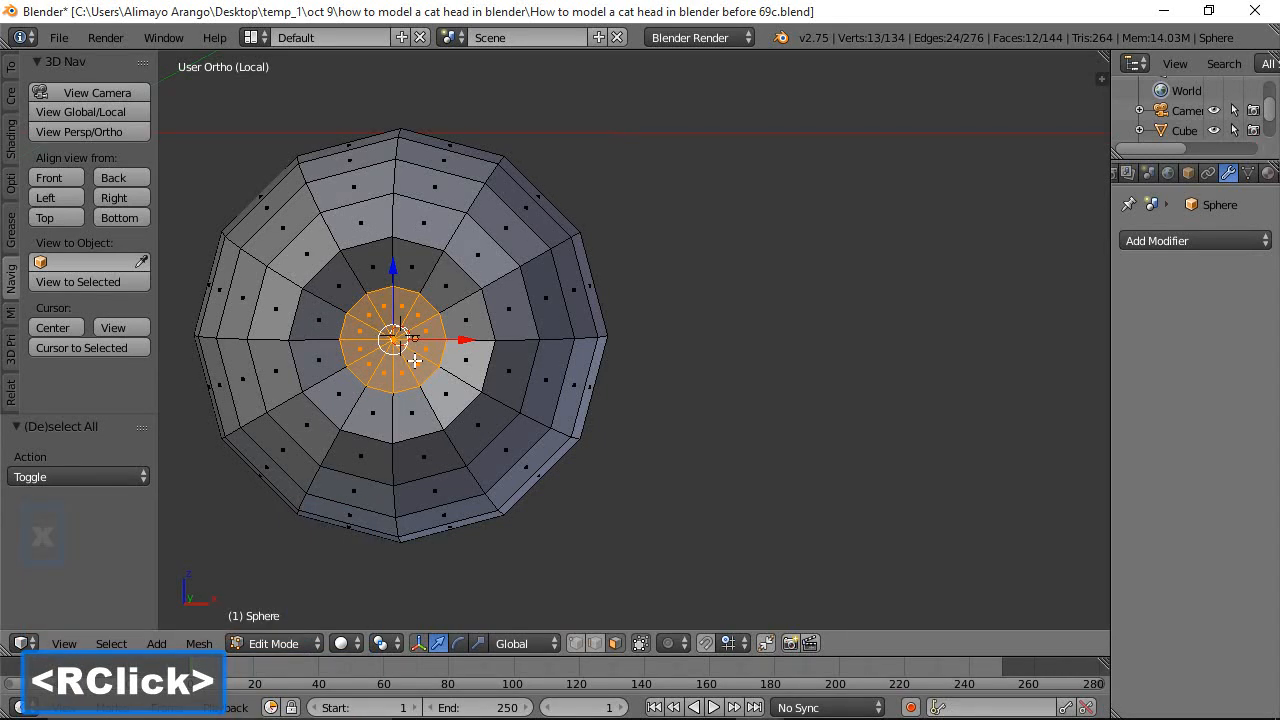
left_click(894, 22)
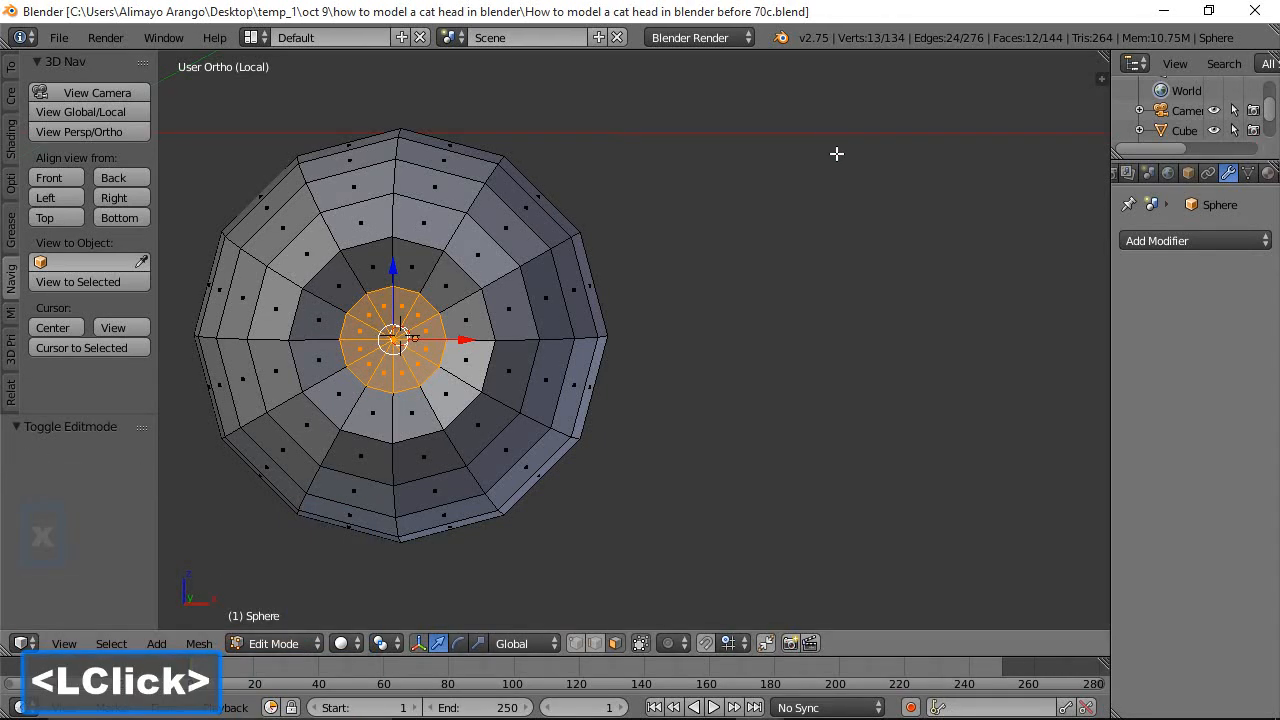
middle_click_drag(917, 220, 812, 279)
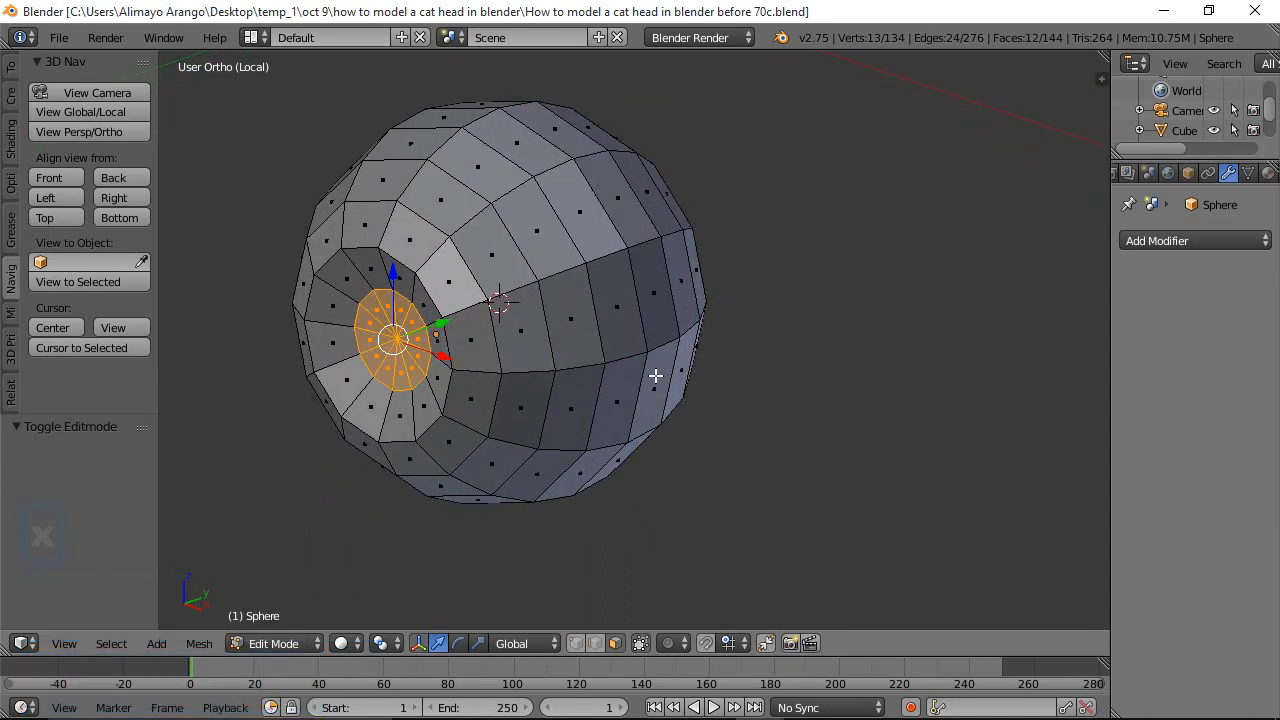
key("e")
key("y")
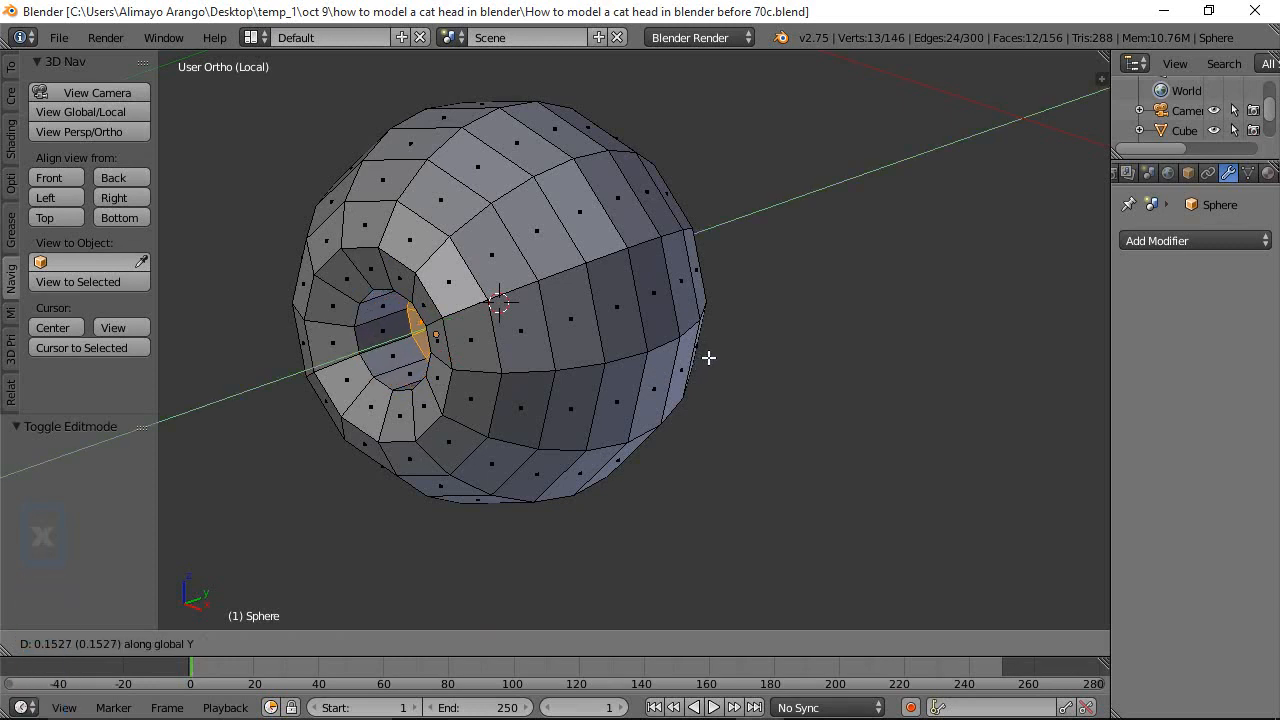
left_click(708, 357)
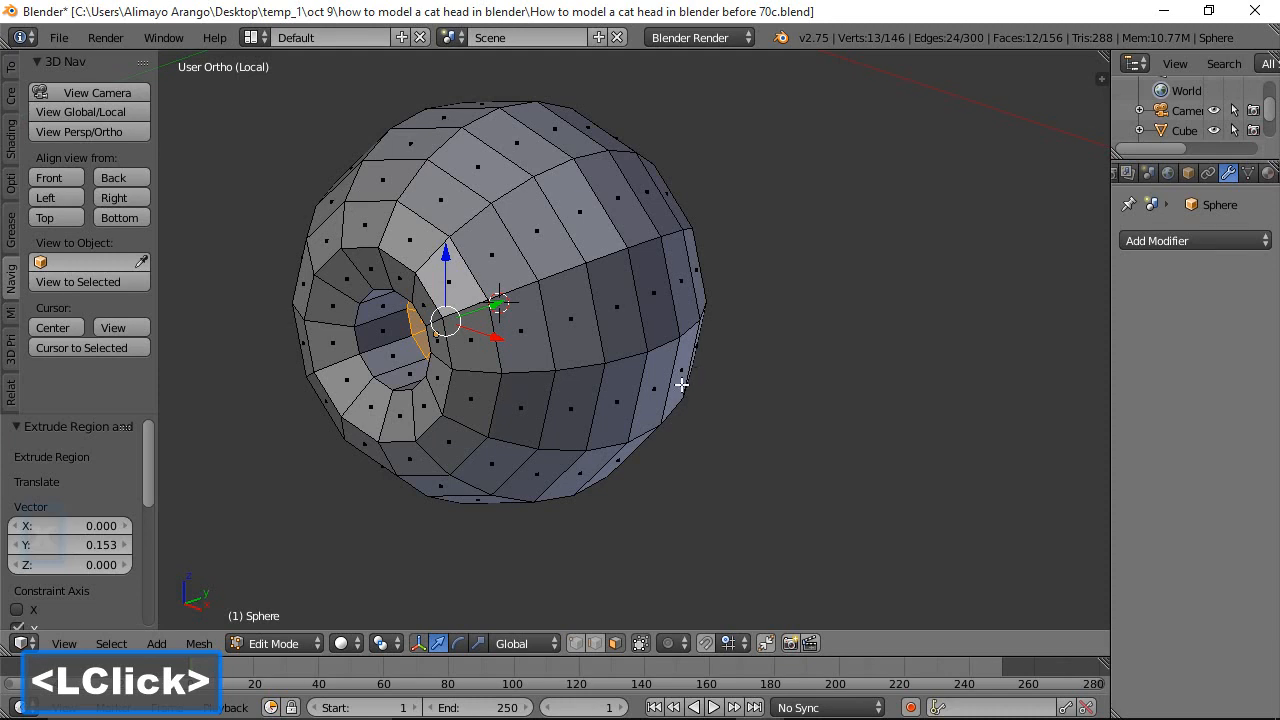
Select the edge loop around the pupil hole's rim and narrow it to a slit by scaling about 0.294 along X
middle_click_drag(477, 425, 564, 403)
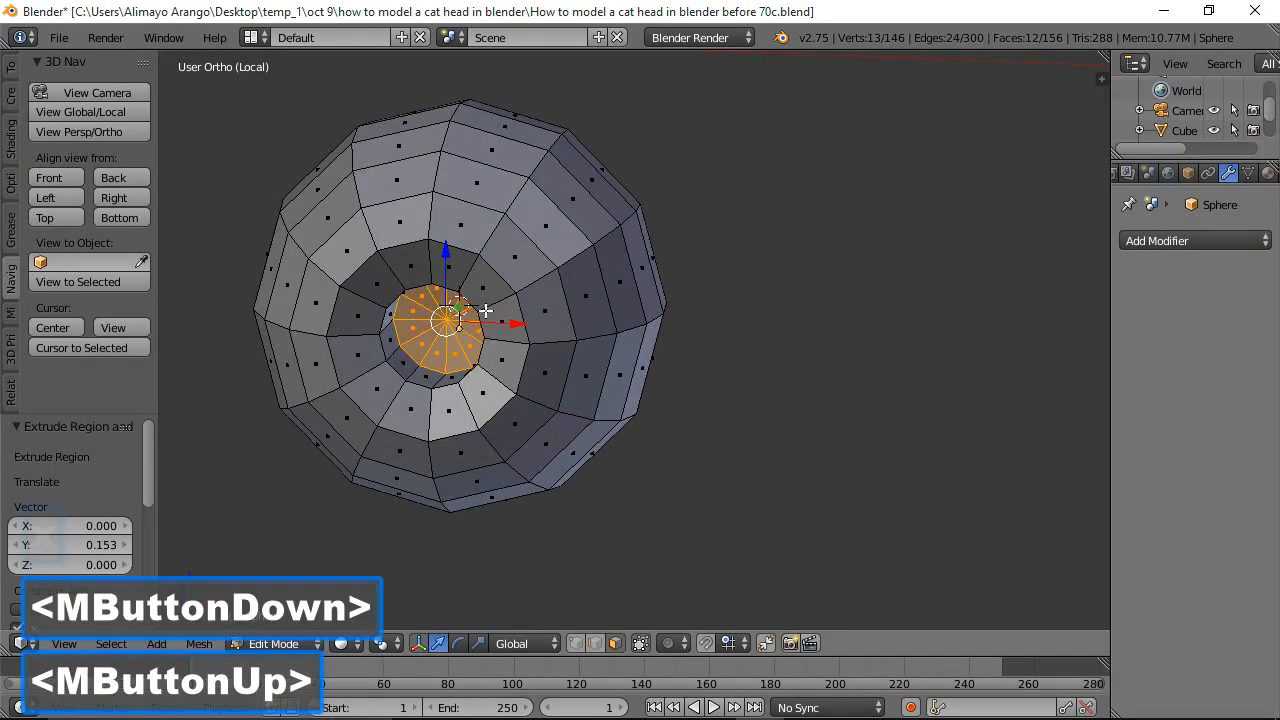
key("a")
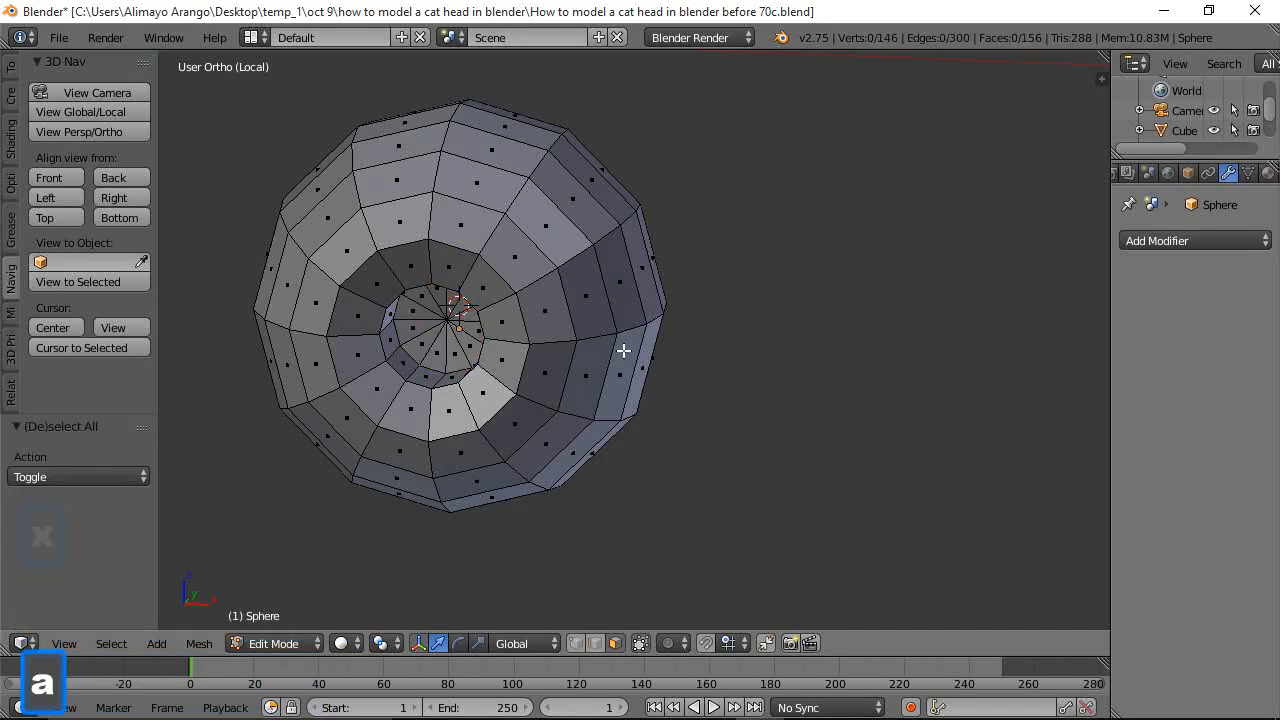
left_click(596, 642)
left_click(486, 353, "alt")
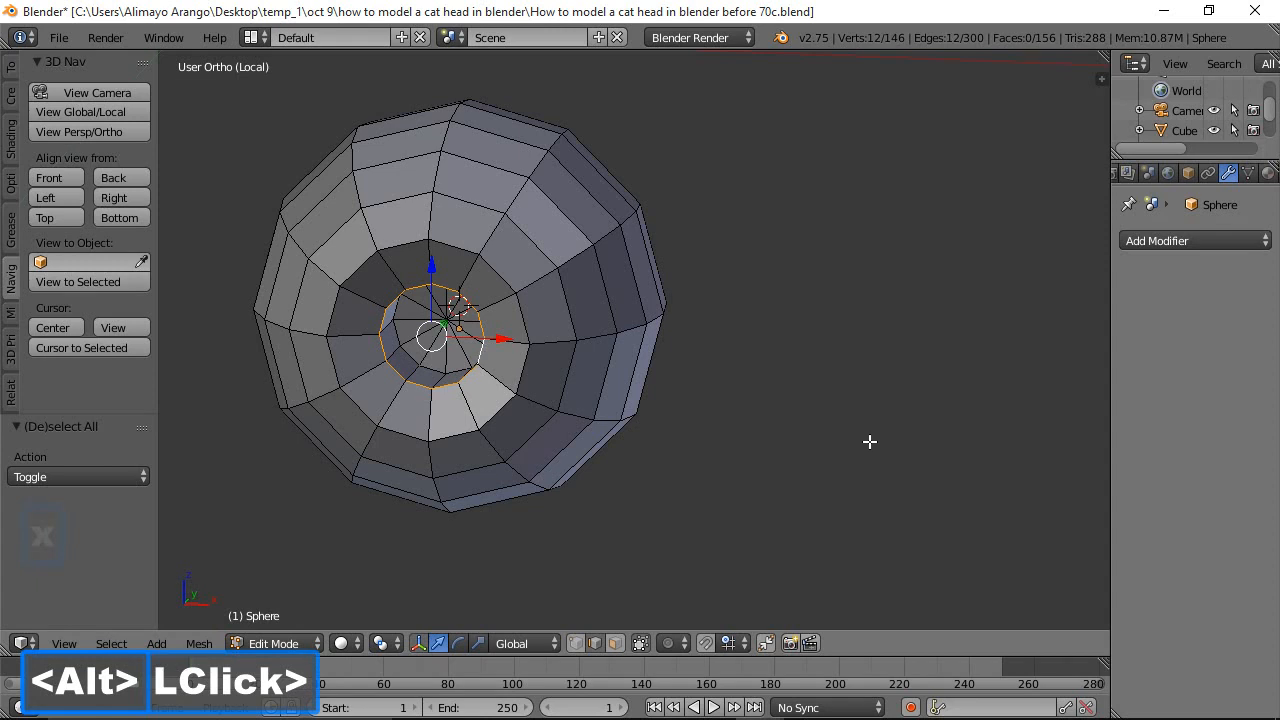
key("s")
key("x")
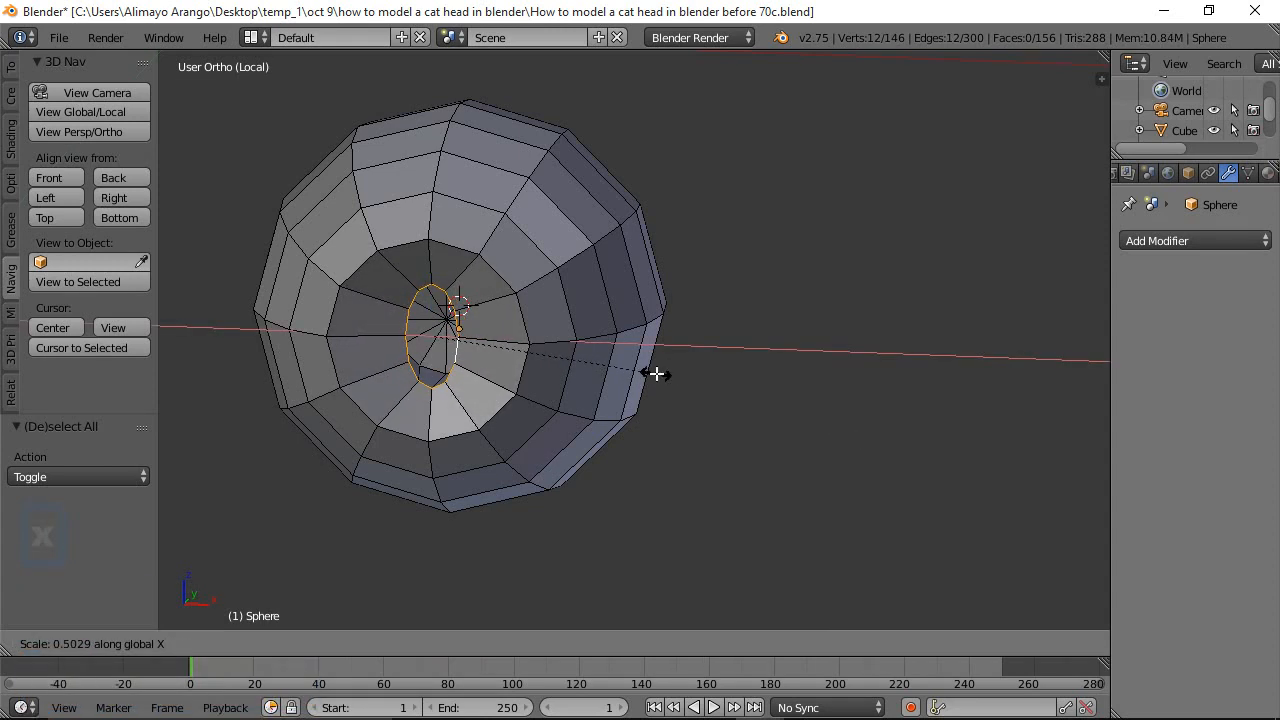
left_click(562, 364)
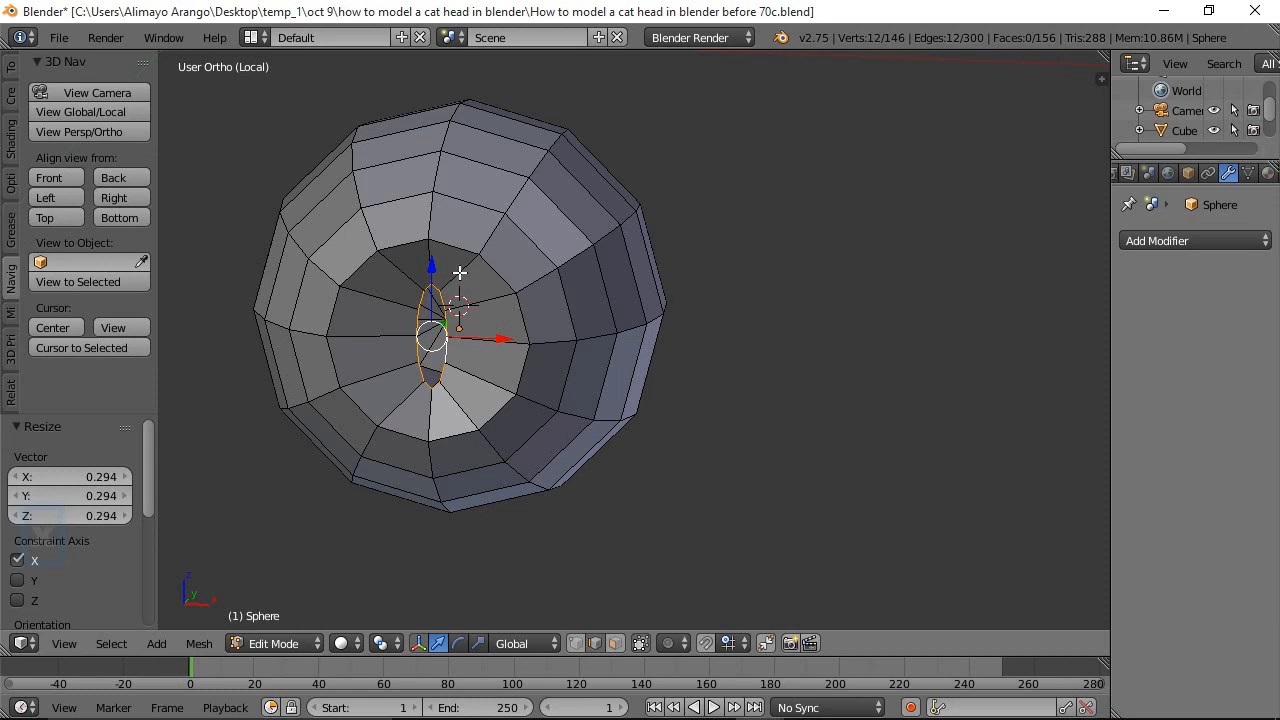
Bevel the pupil rim loop with an offset of about 0.010, 2 segments and a profile of 1
key("ctrl")
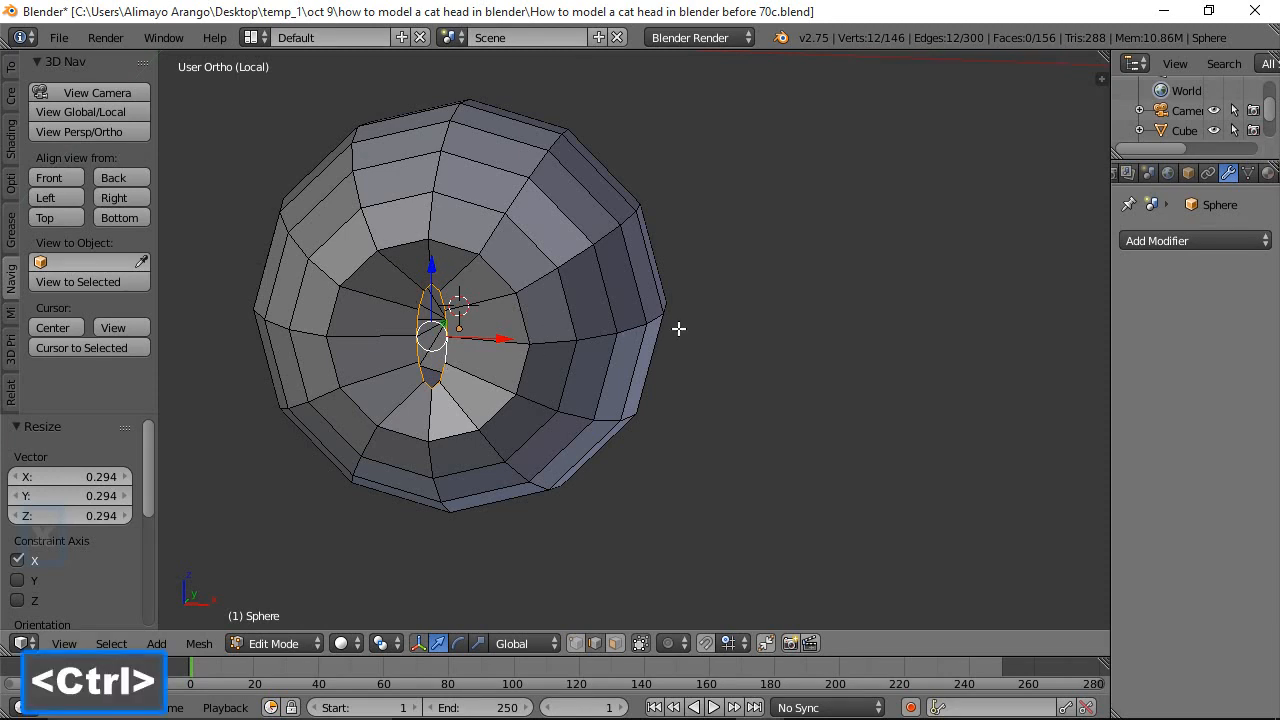
key("ctrl+b")
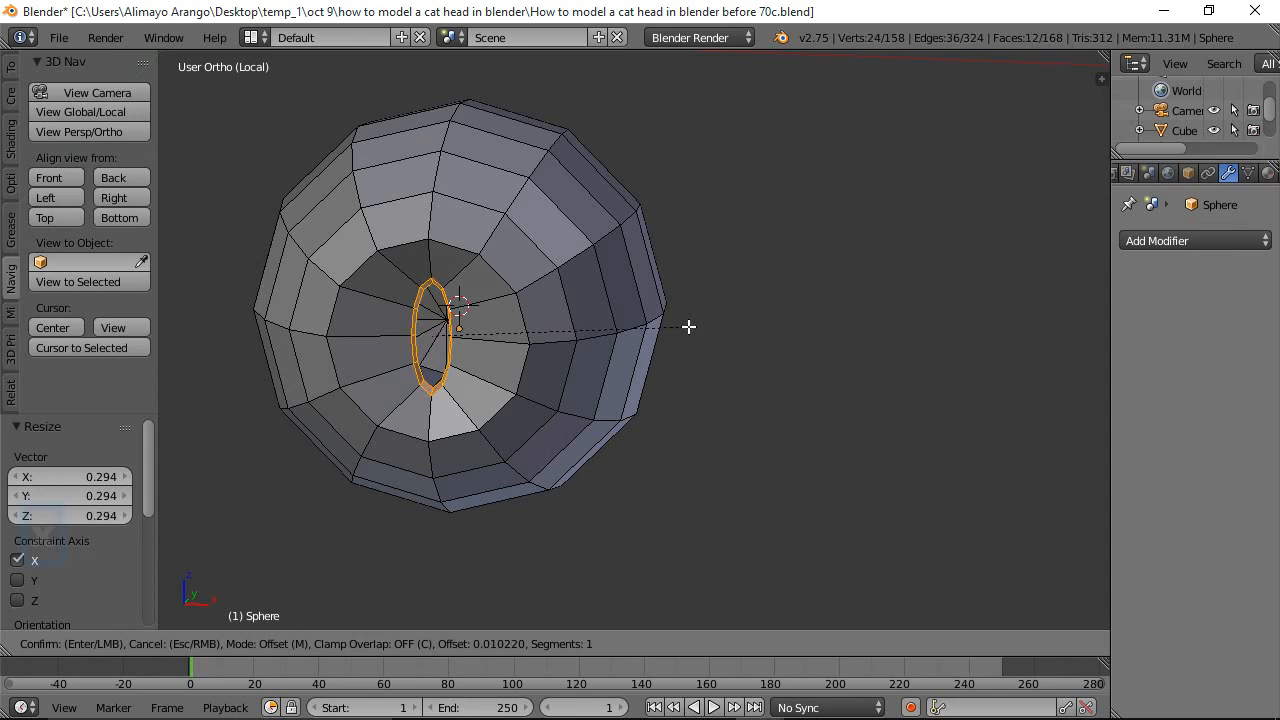
left_click(688, 326)
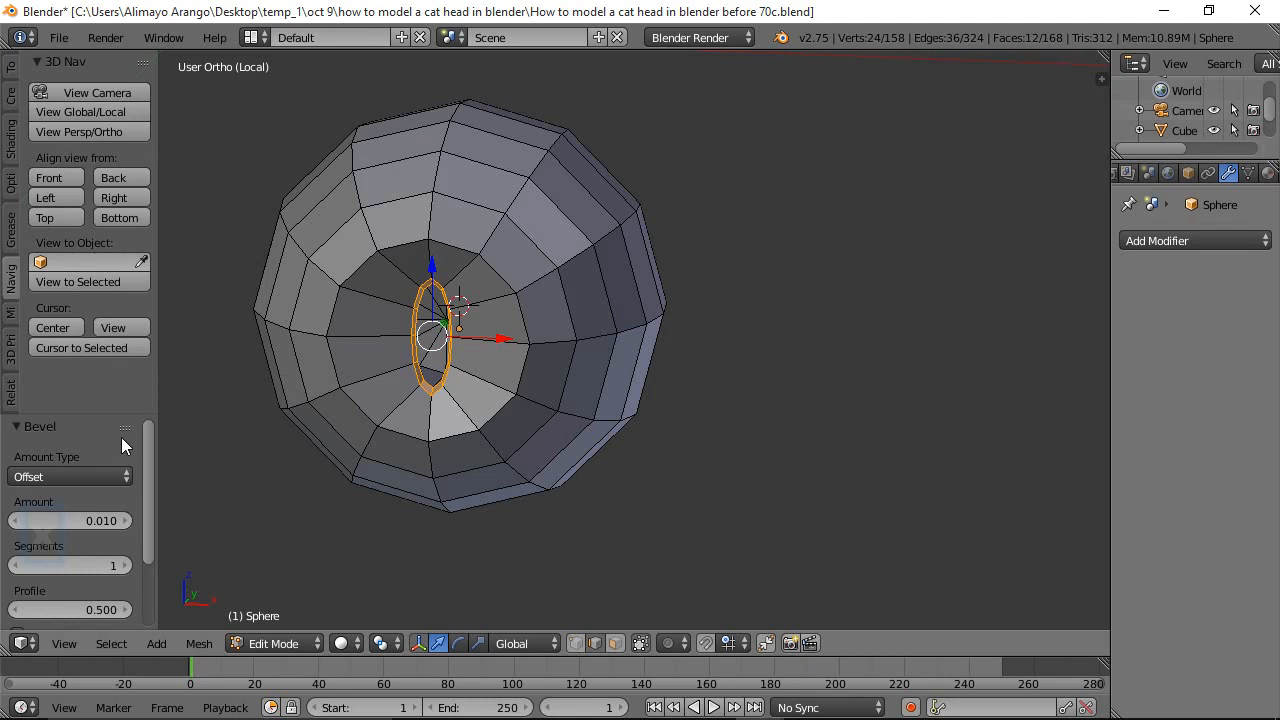
left_click(128, 562)
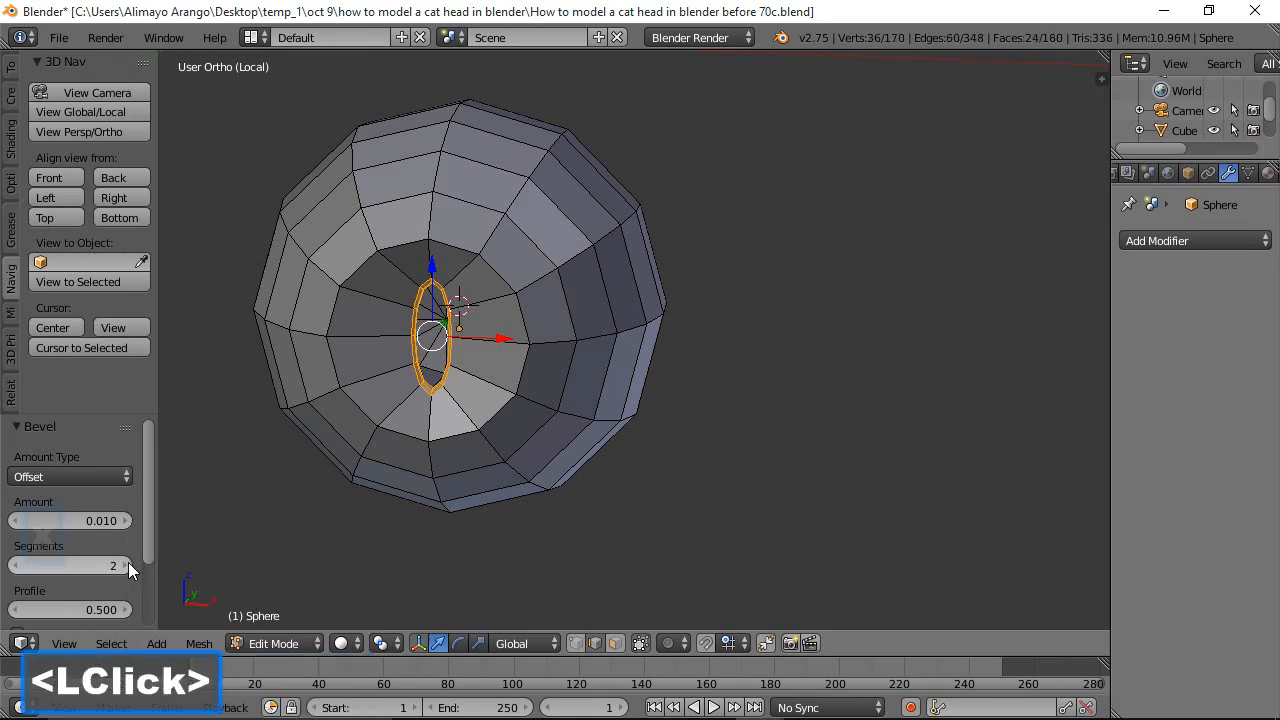
left_click(96, 609)
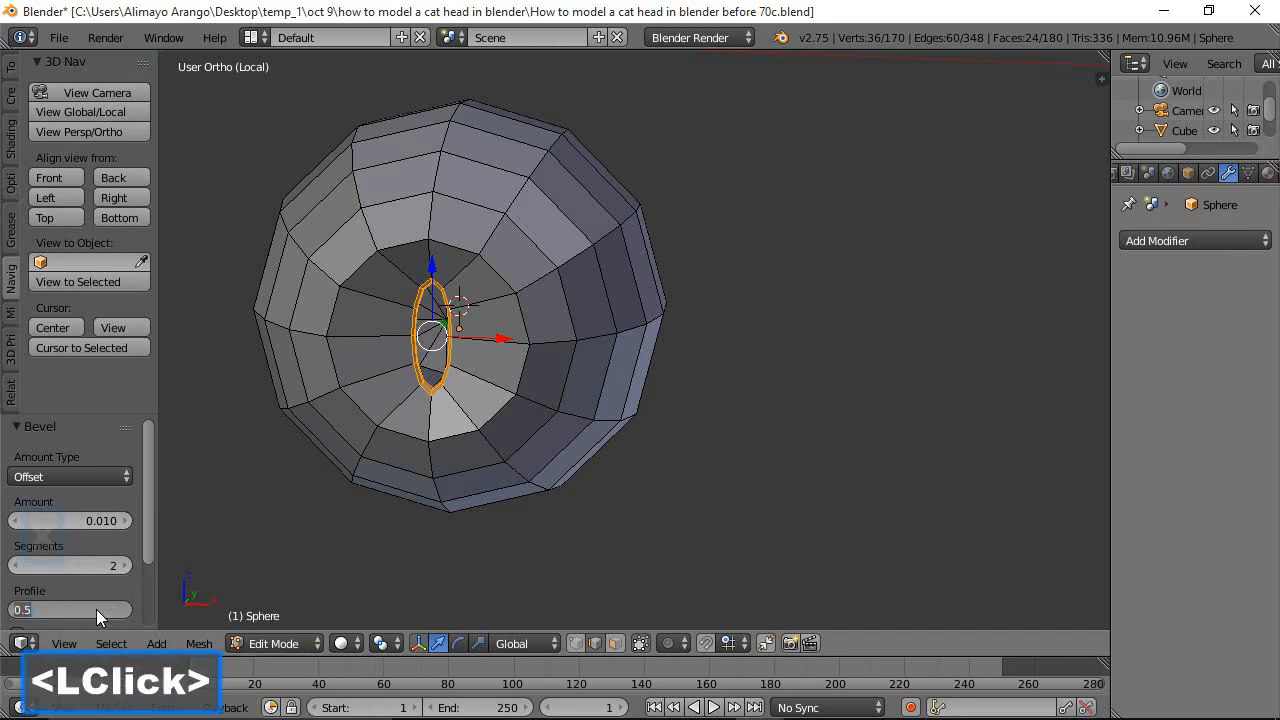
type("1")
left_click(294, 524)
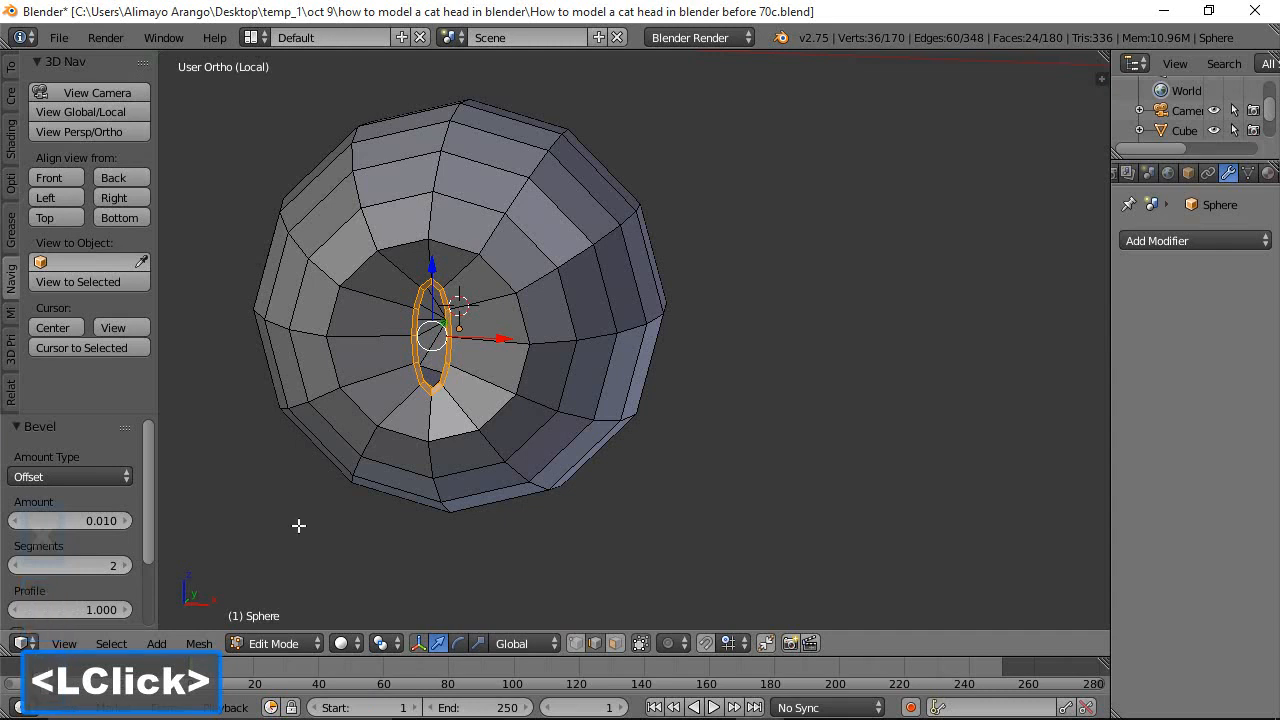
Bevel the edge loop around the iris with an offset of about 0.007 and 2 segments
key("a")
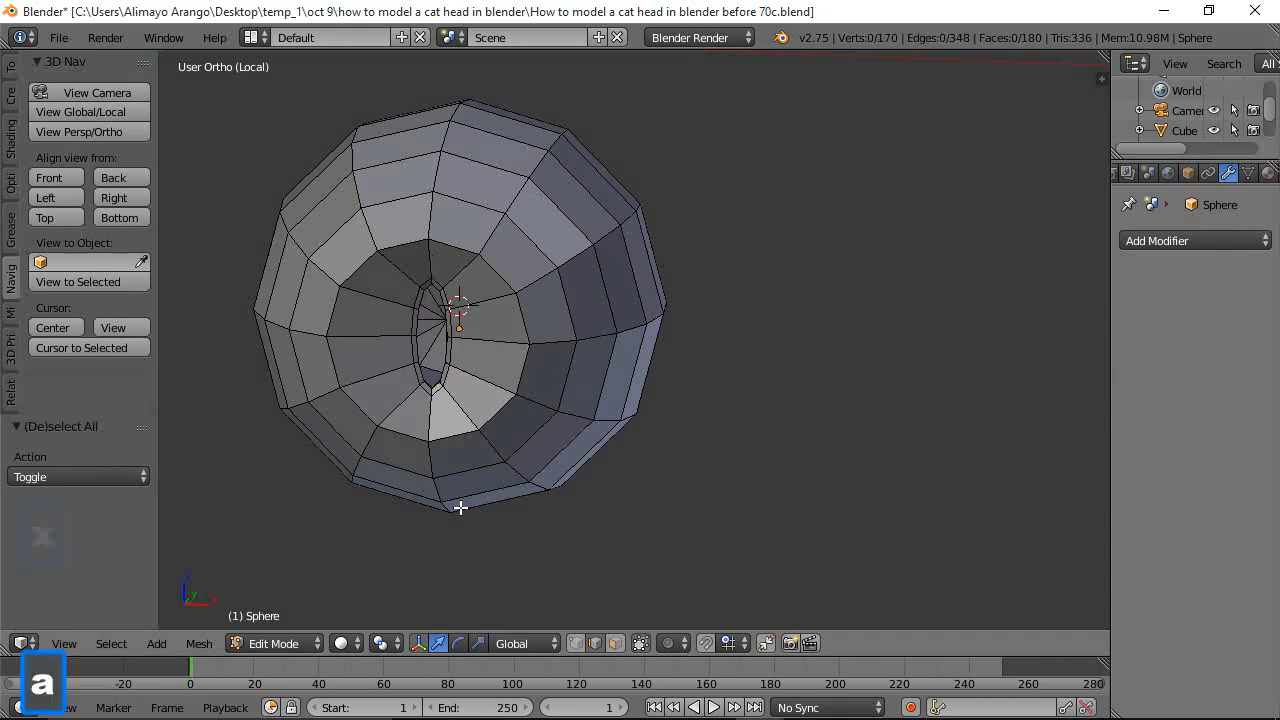
left_click(493, 414, "alt")
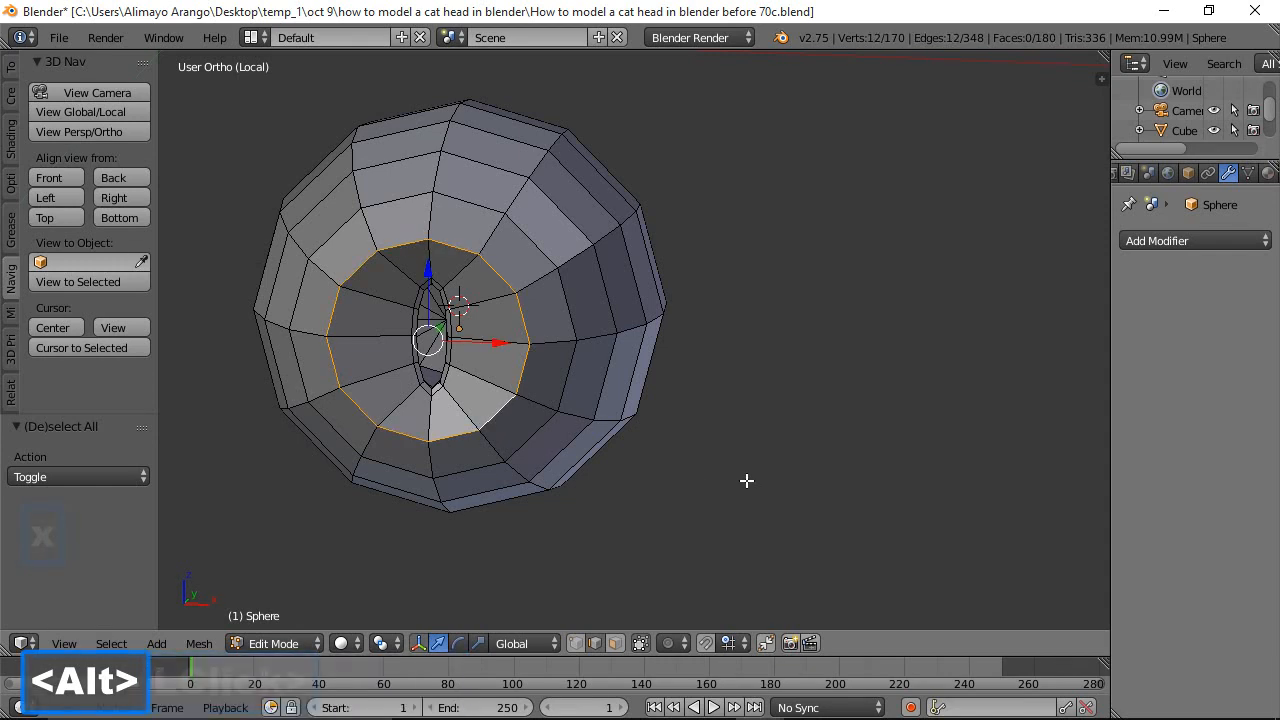
key("ctrl+b")
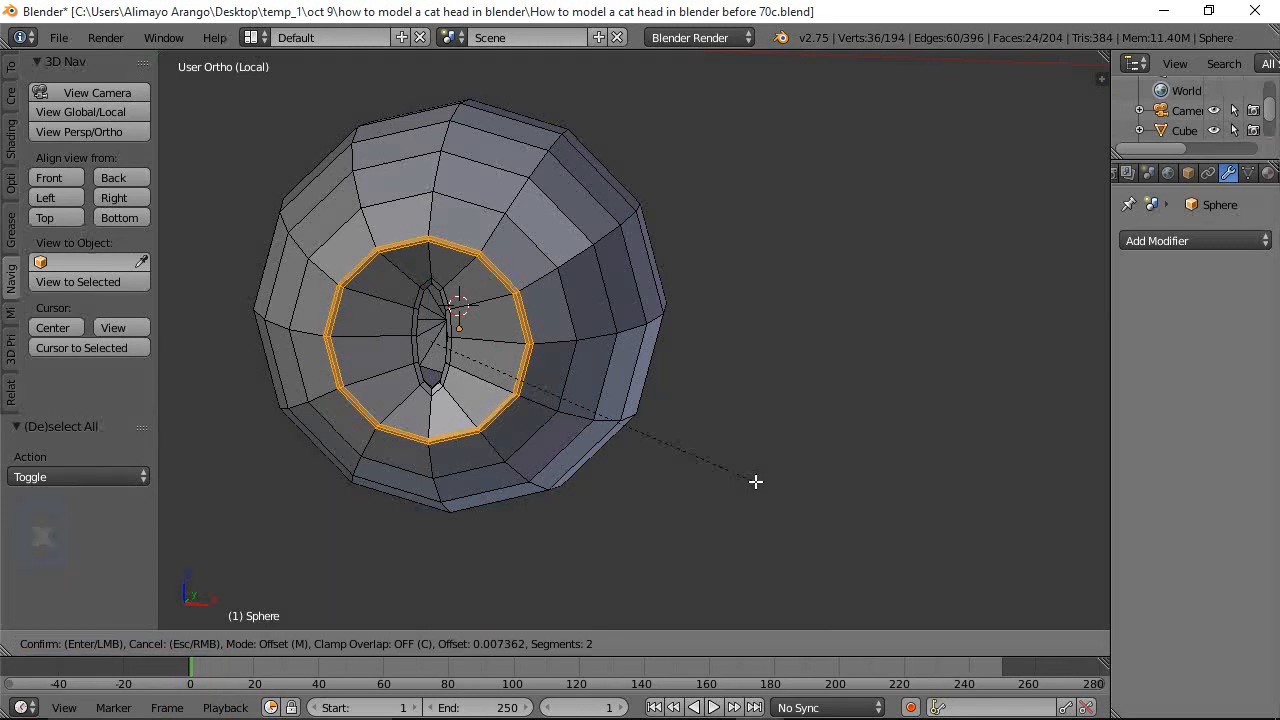
left_click(755, 481)
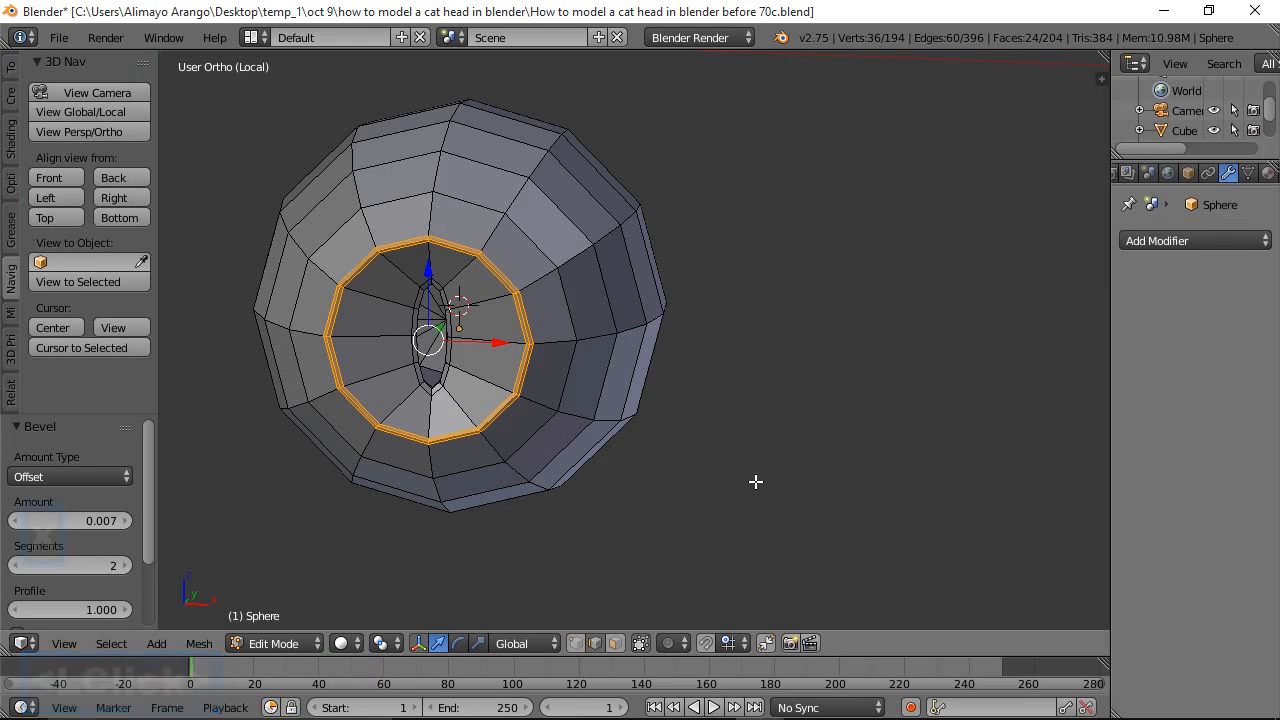
key("a")
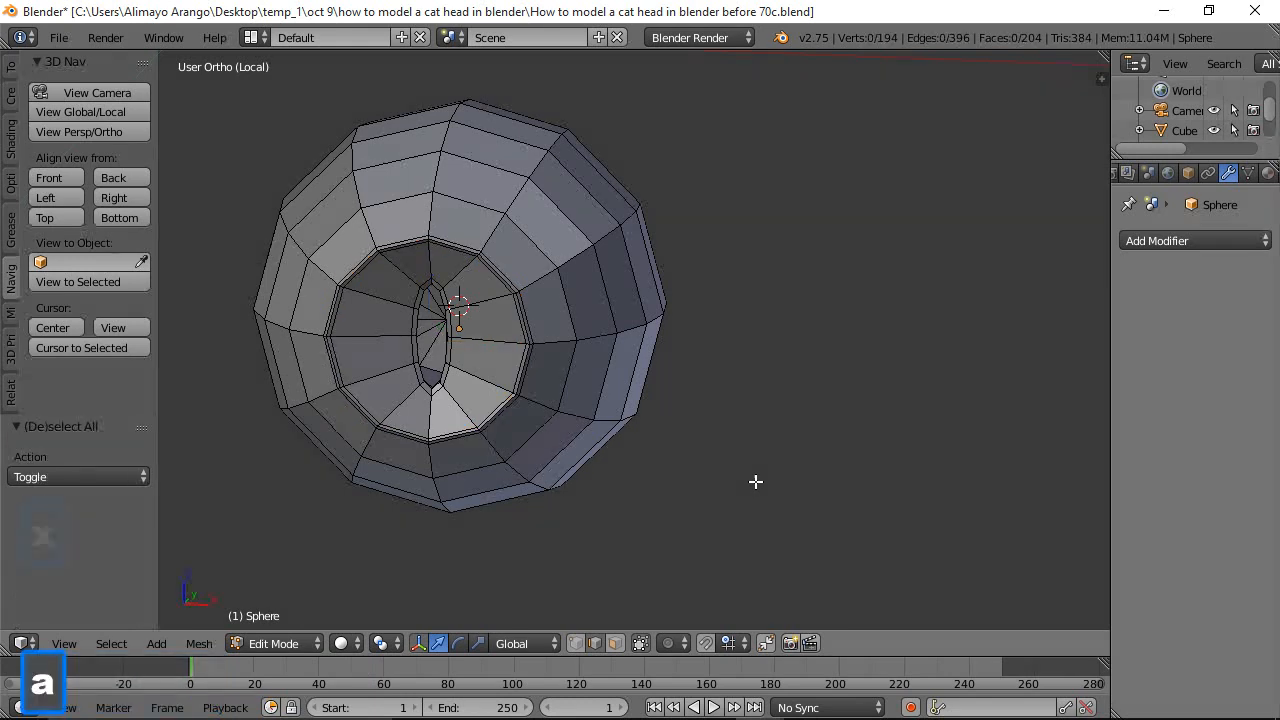
Select the whole eyeball mesh and give it a level 2 subdivision surface
key("a")
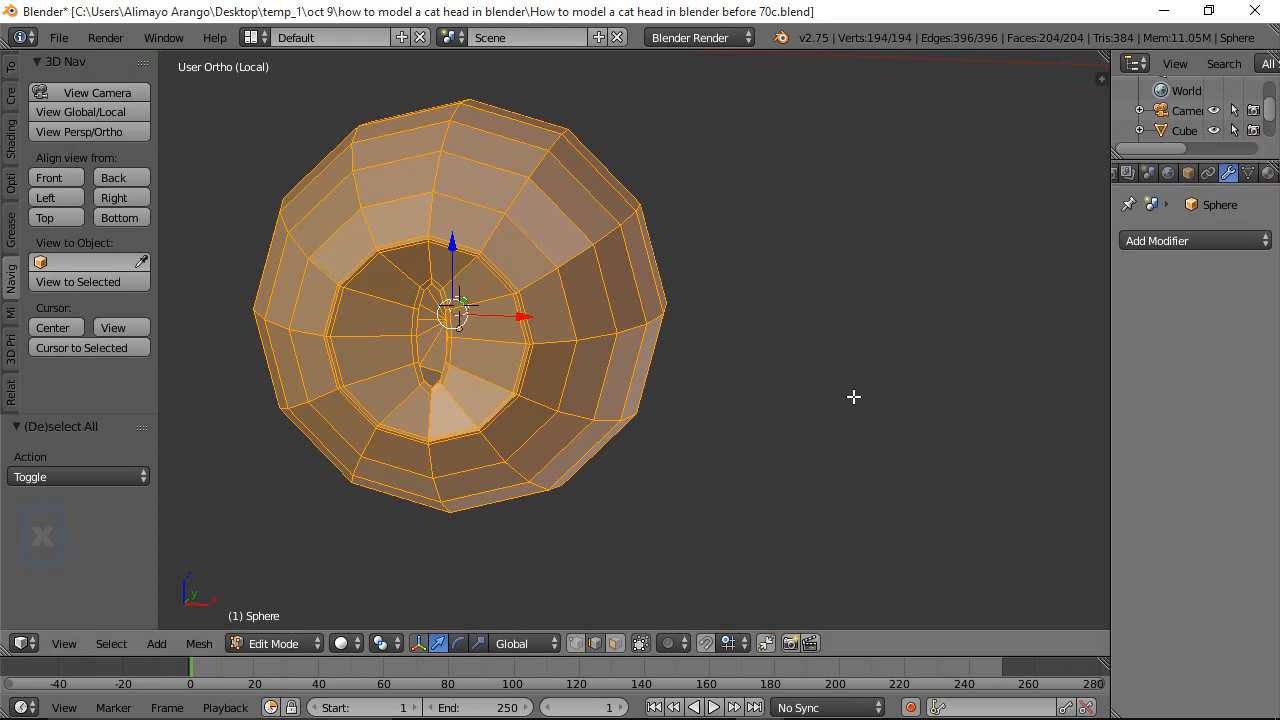
key("ctrl")
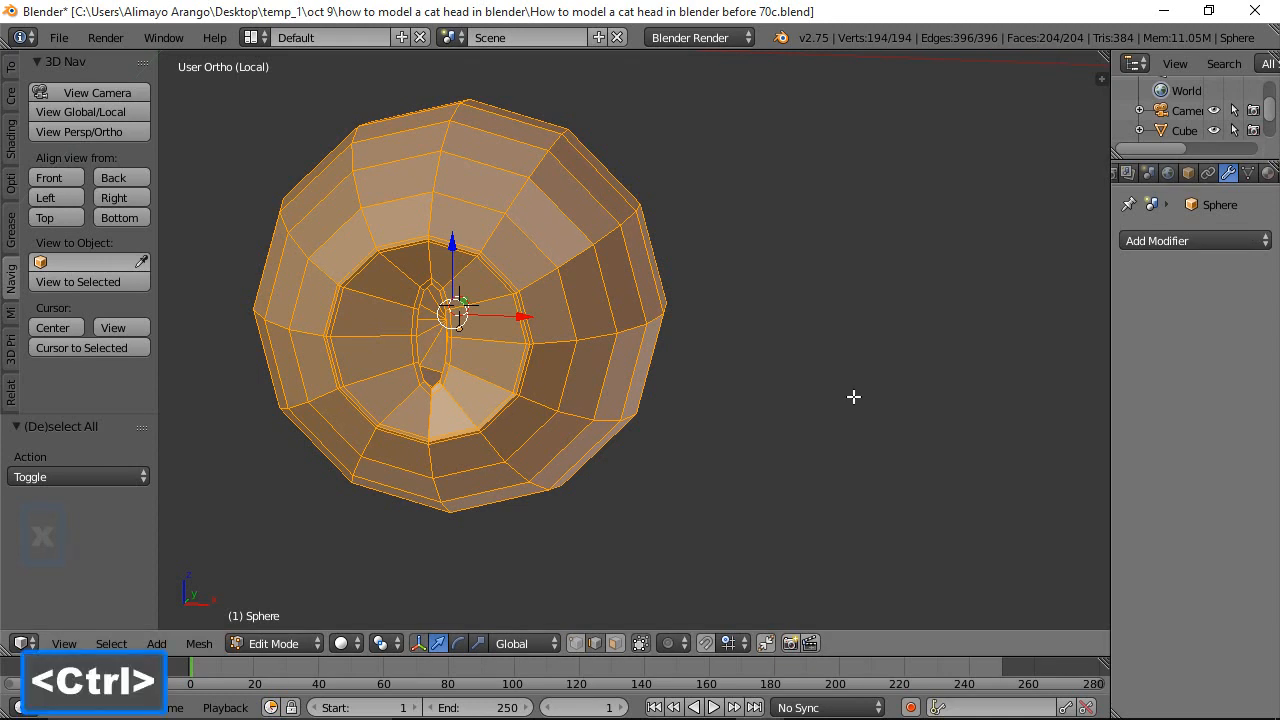
key("ctrl+2")
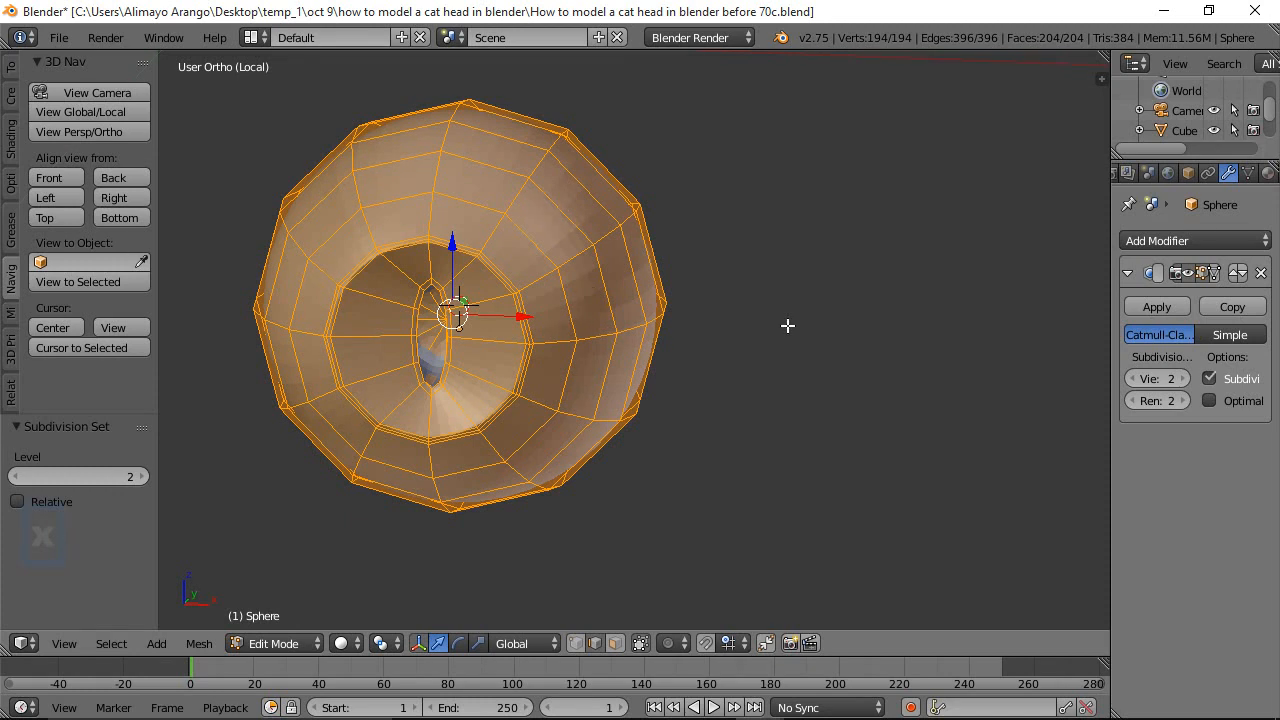
Shade the eyeball smooth and show the subdivision result on its editing cage
key("z")
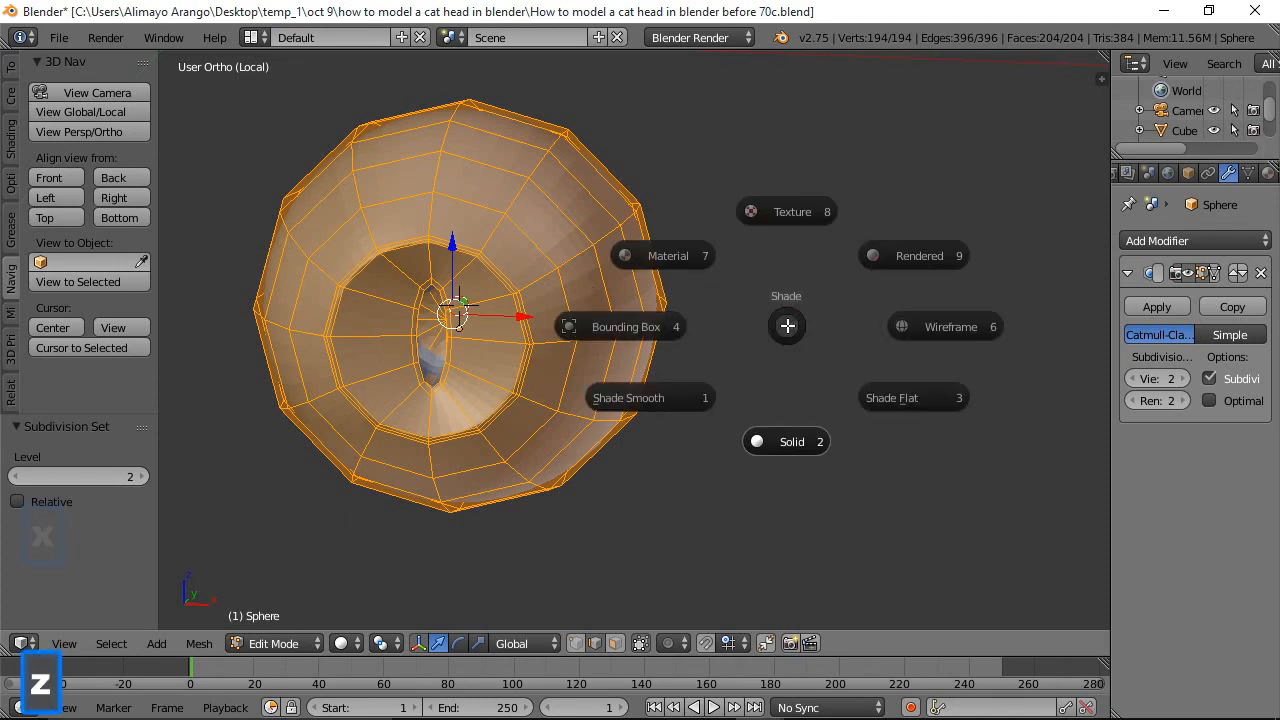
left_click(657, 403)
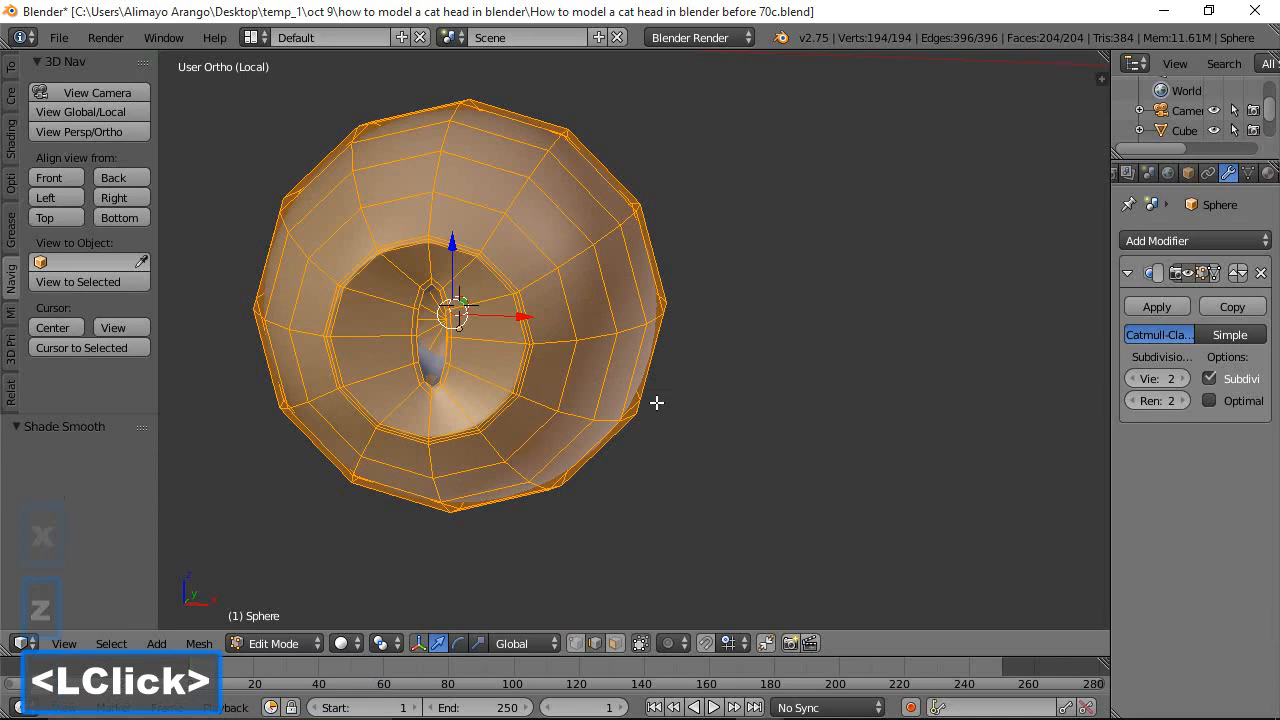
left_click(1215, 270)
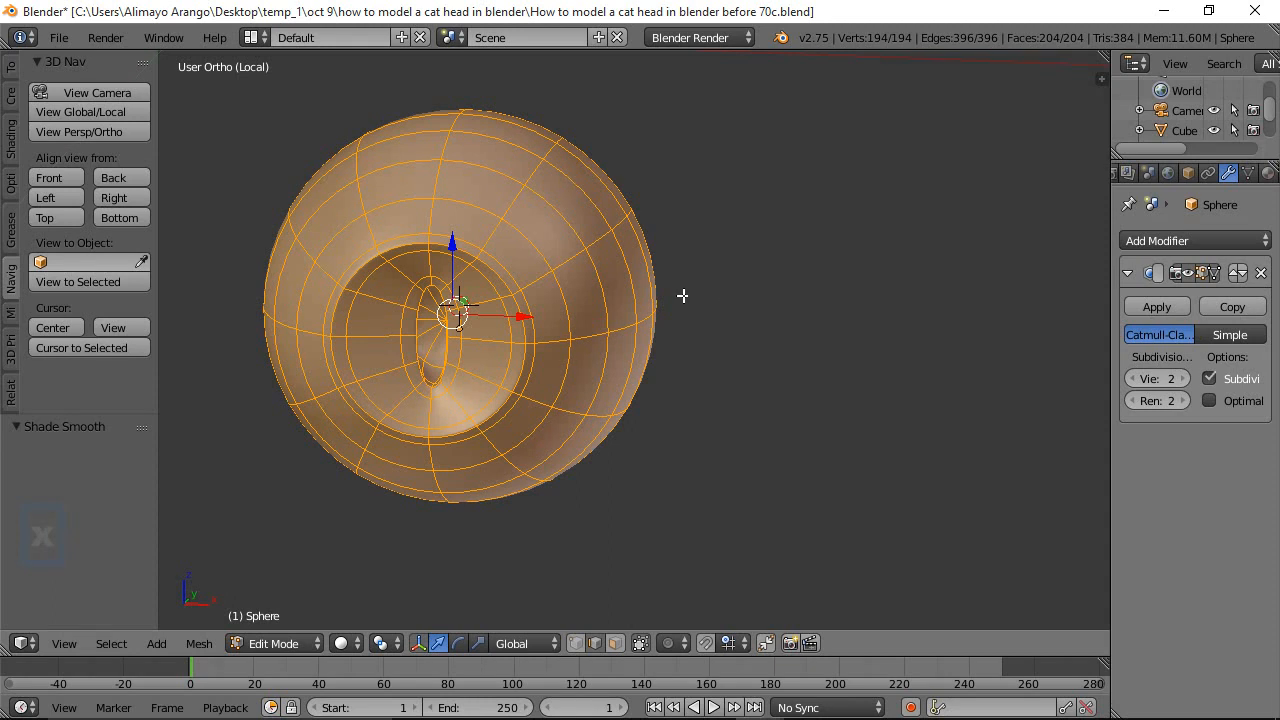
Leave local view and return to Object Mode to check the eyeball inside the cat head's socket
left_click(114, 112)
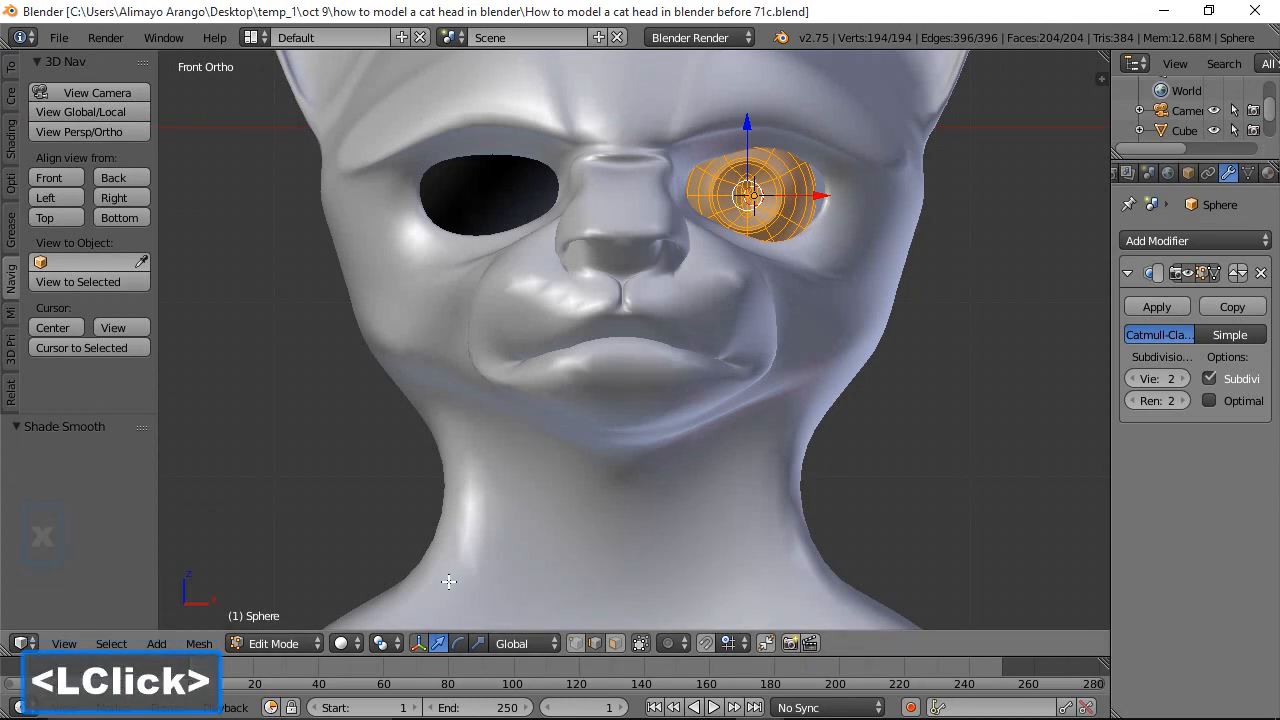
left_click(303, 645)
left_click(281, 620)
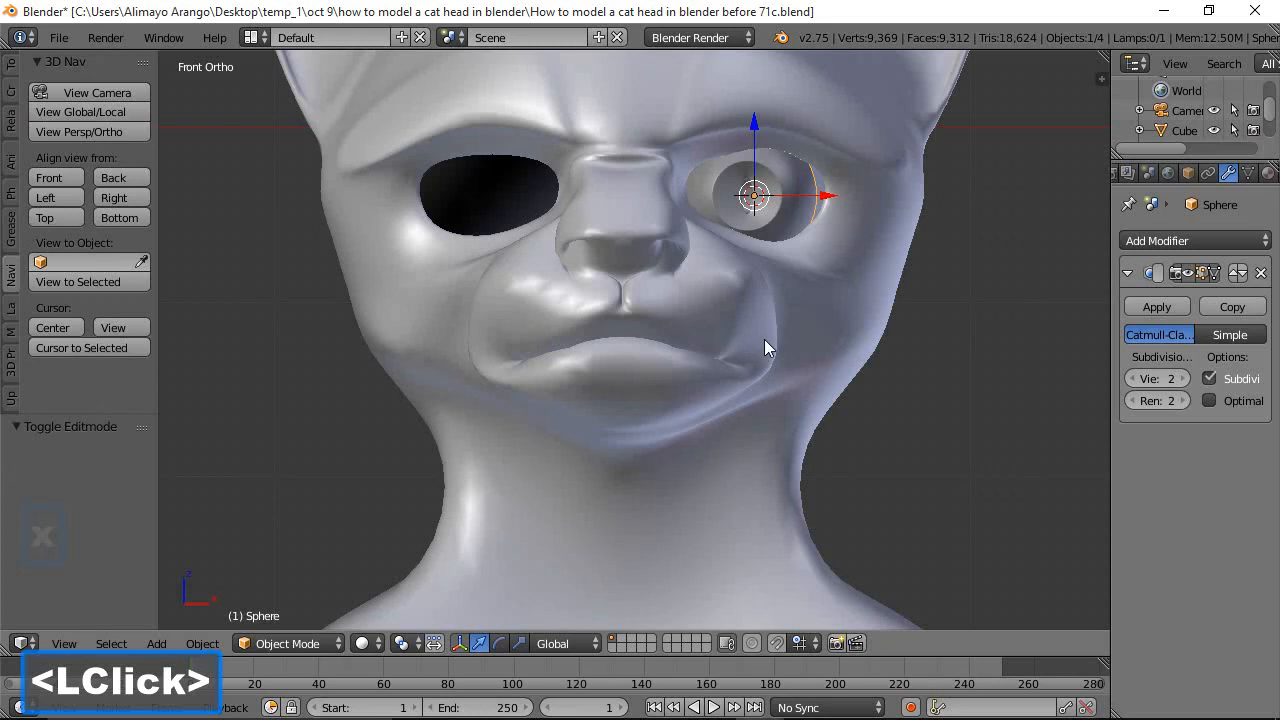
scroll(818, 274, "down", 2)
middle_click_drag(818, 274, 727, 314)
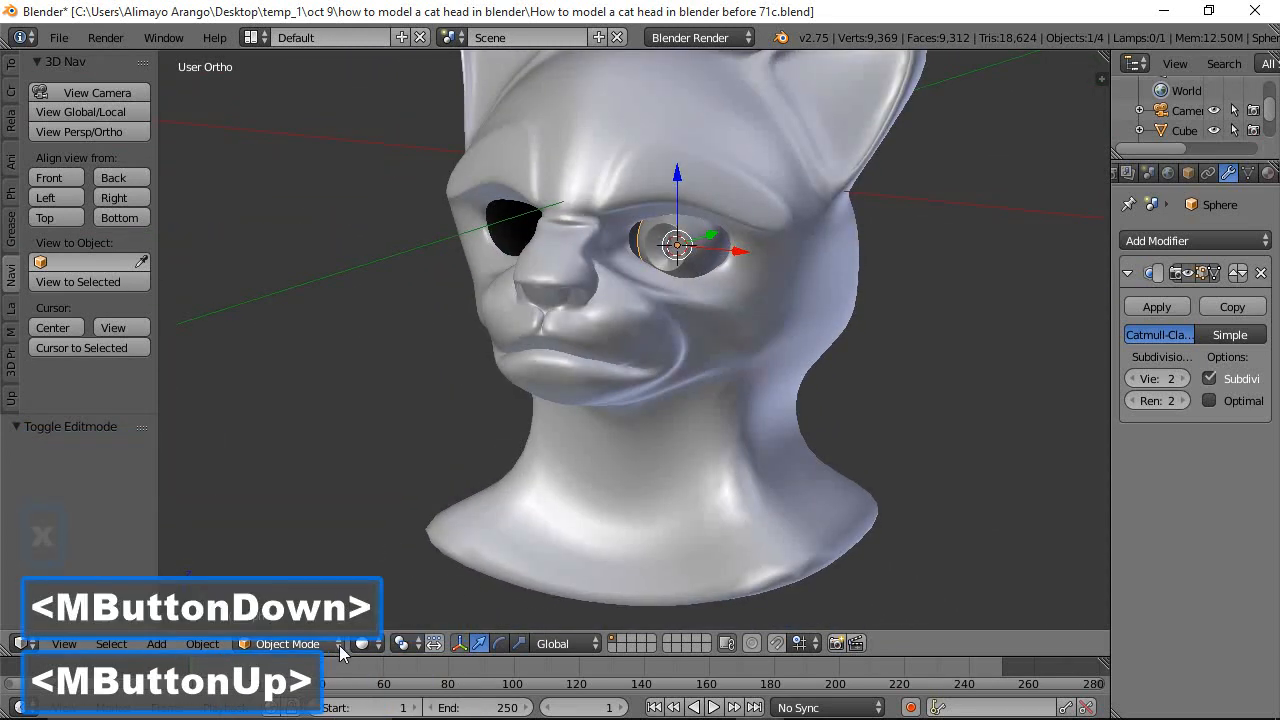
Open the cat head mesh in Edit Mode and move the lower eyelid's edge down about 0.034 along Z
left_click(725, 354)
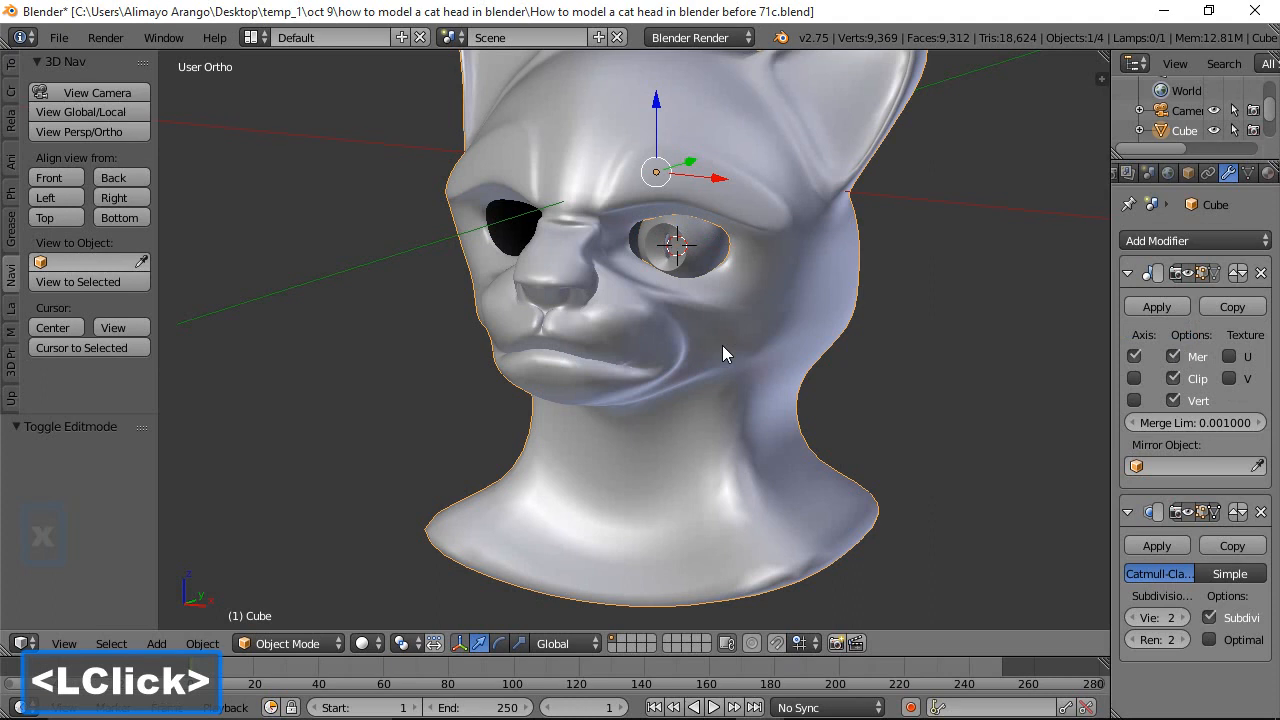
left_click(318, 645)
left_click(300, 597)
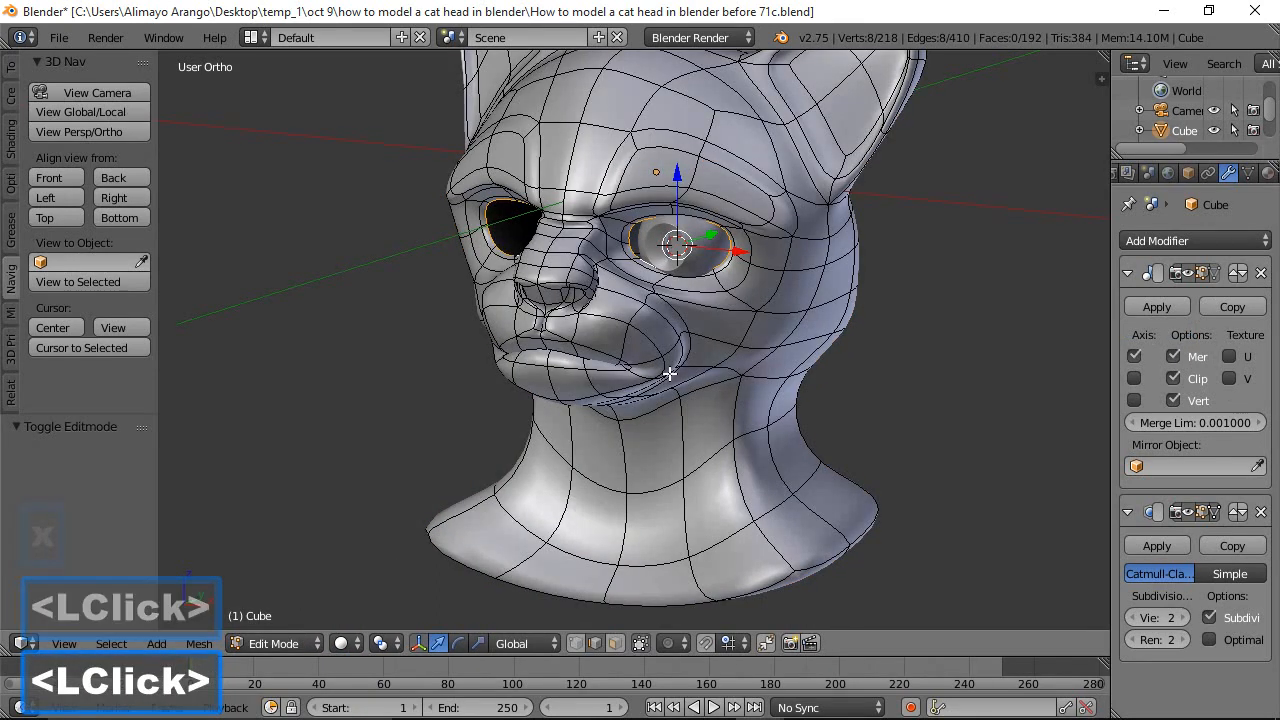
scroll(669, 373, "up", 3)
middle_click_drag(972, 269, 760, 360, "shift")
scroll(649, 323, "up", 2)
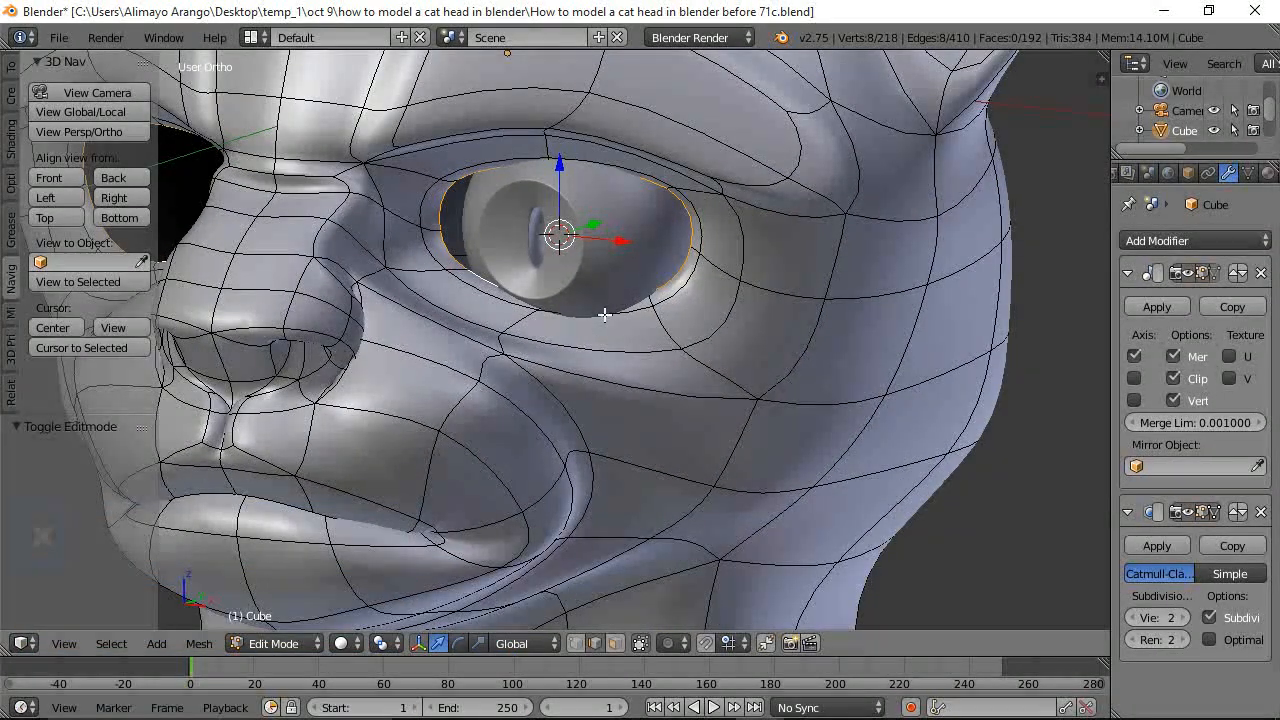
left_click(640, 293)
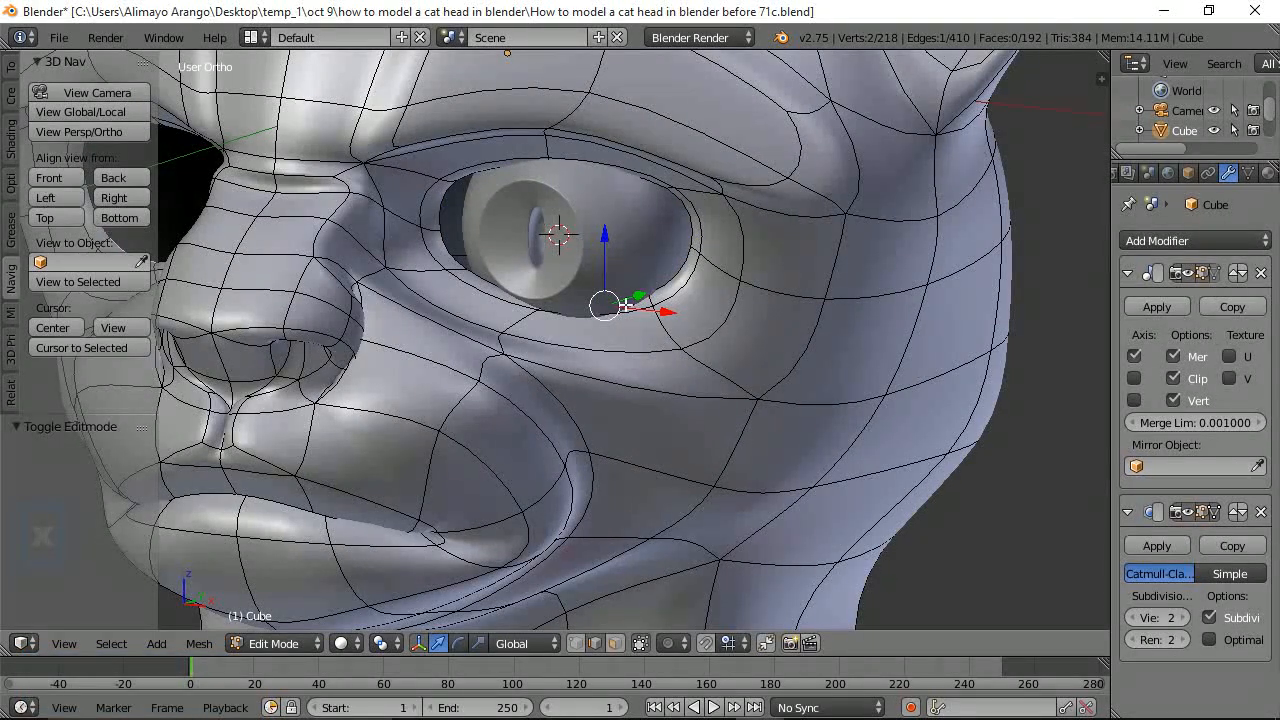
left_click_drag(604, 236, 604, 246)
middle_click_drag(604, 246, 604, 196)
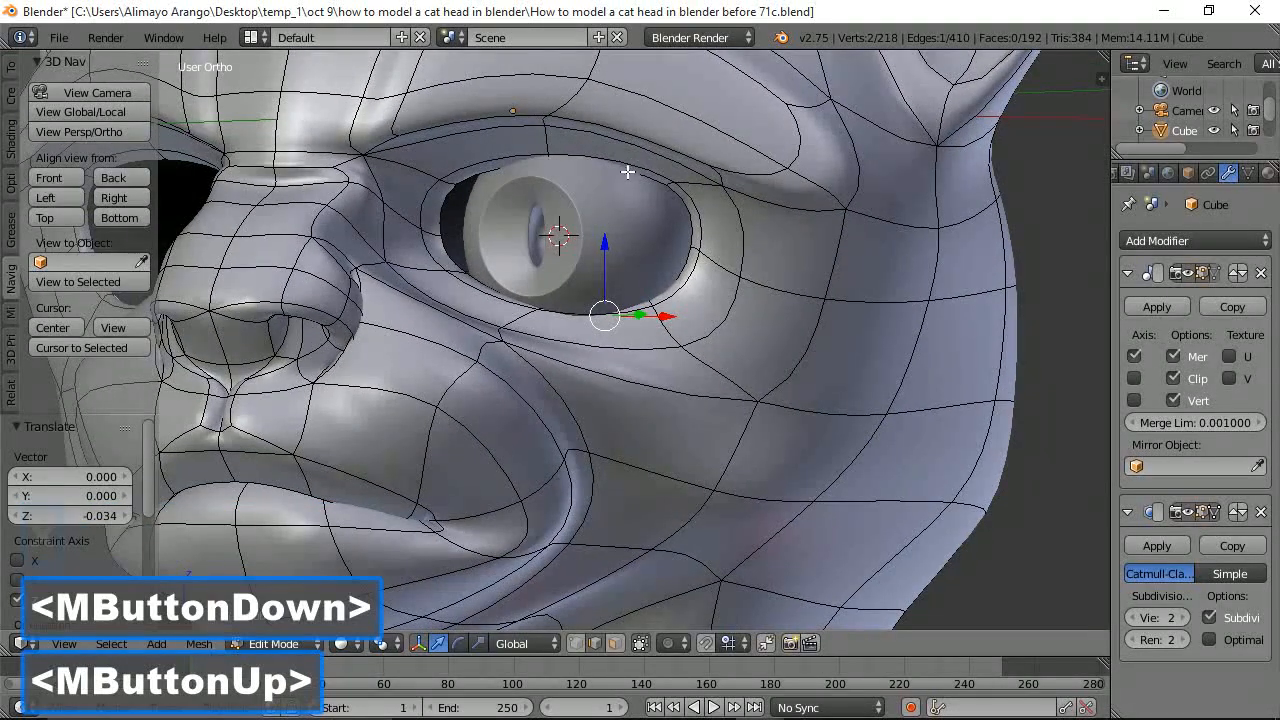
Move the upper eyelid's outer edge up over the eyeball using proportional editing with an influence size of about 0.24
left_click(622, 167)
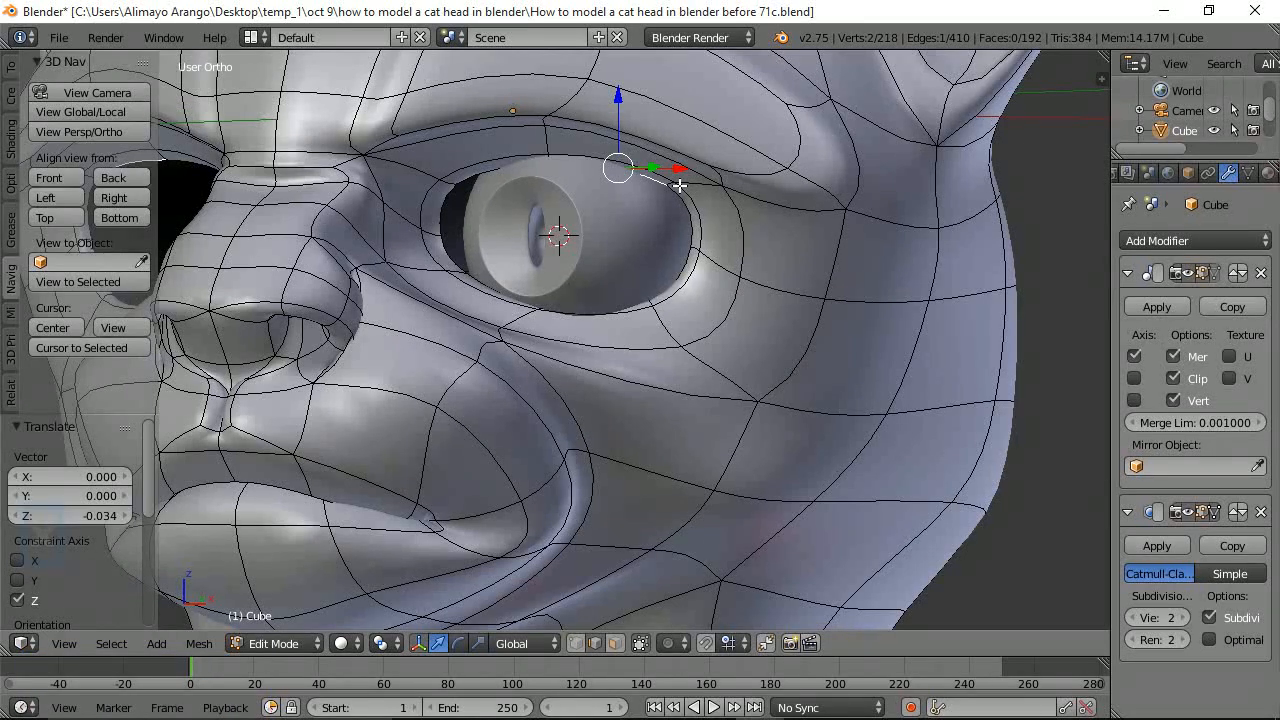
key("o")
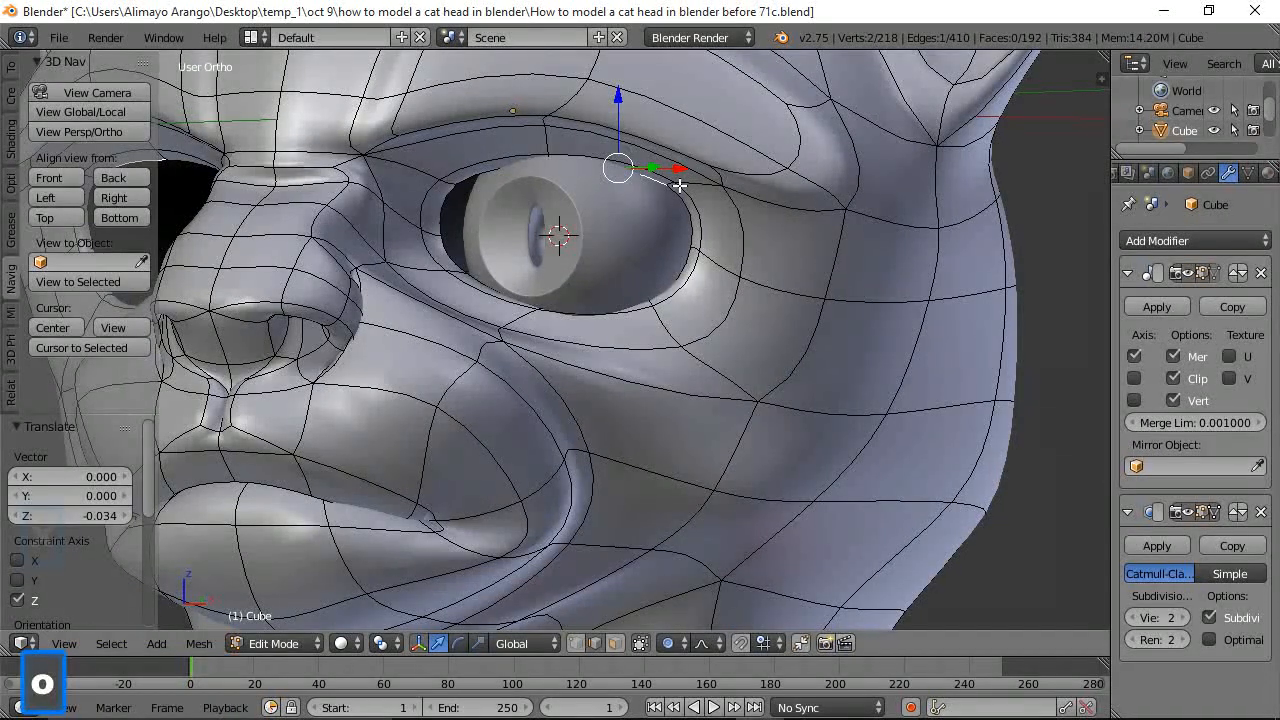
key("g")
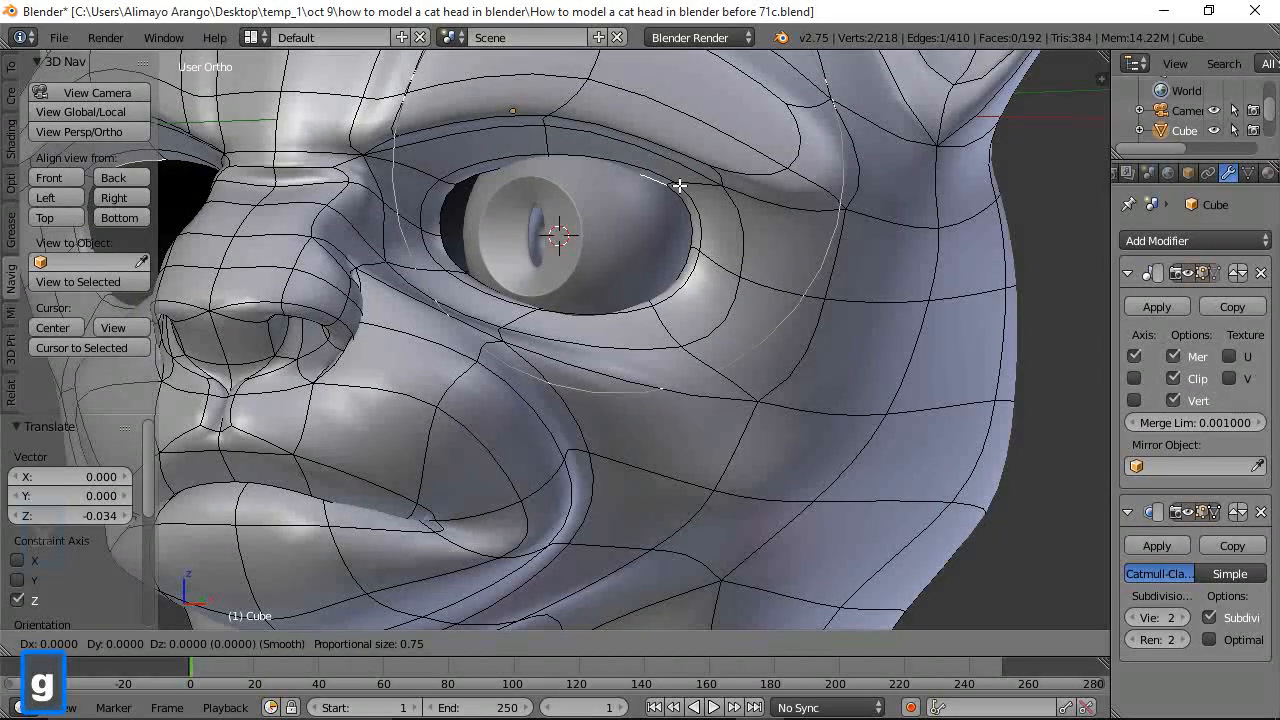
scroll(679, 186, "up", 4)
scroll(679, 186, "down", 1)
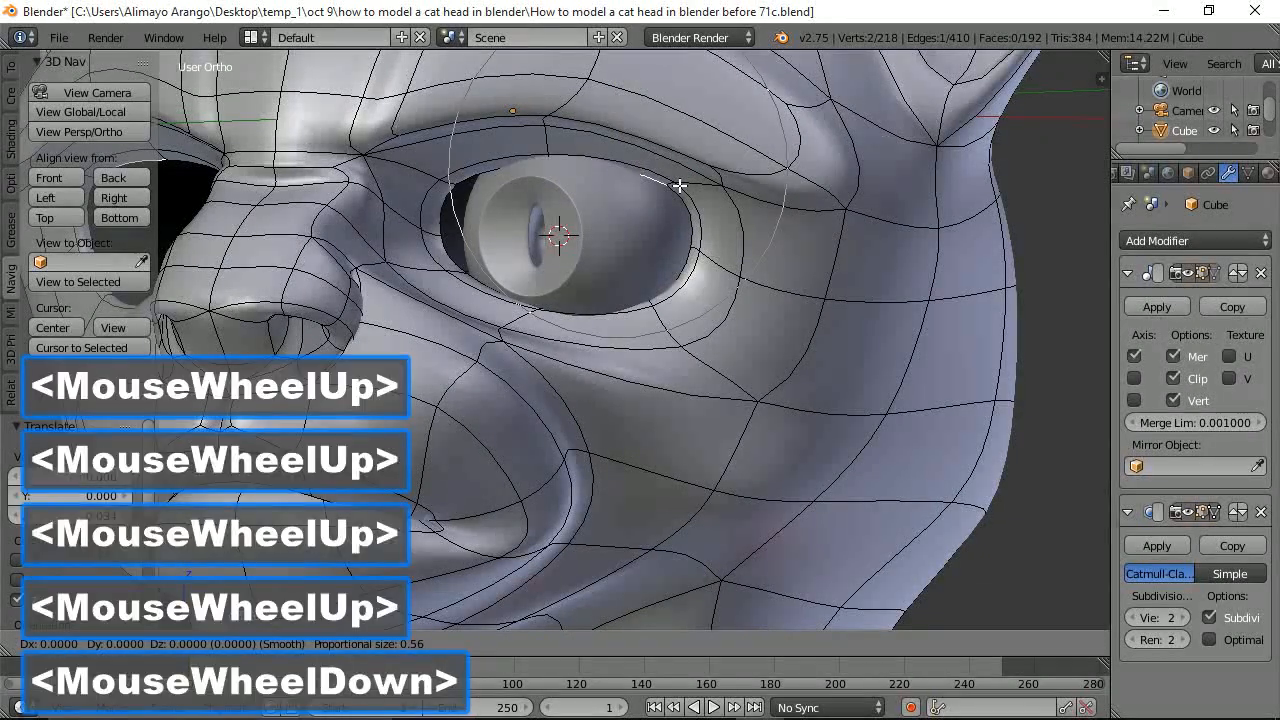
scroll(679, 186, "up", 7)
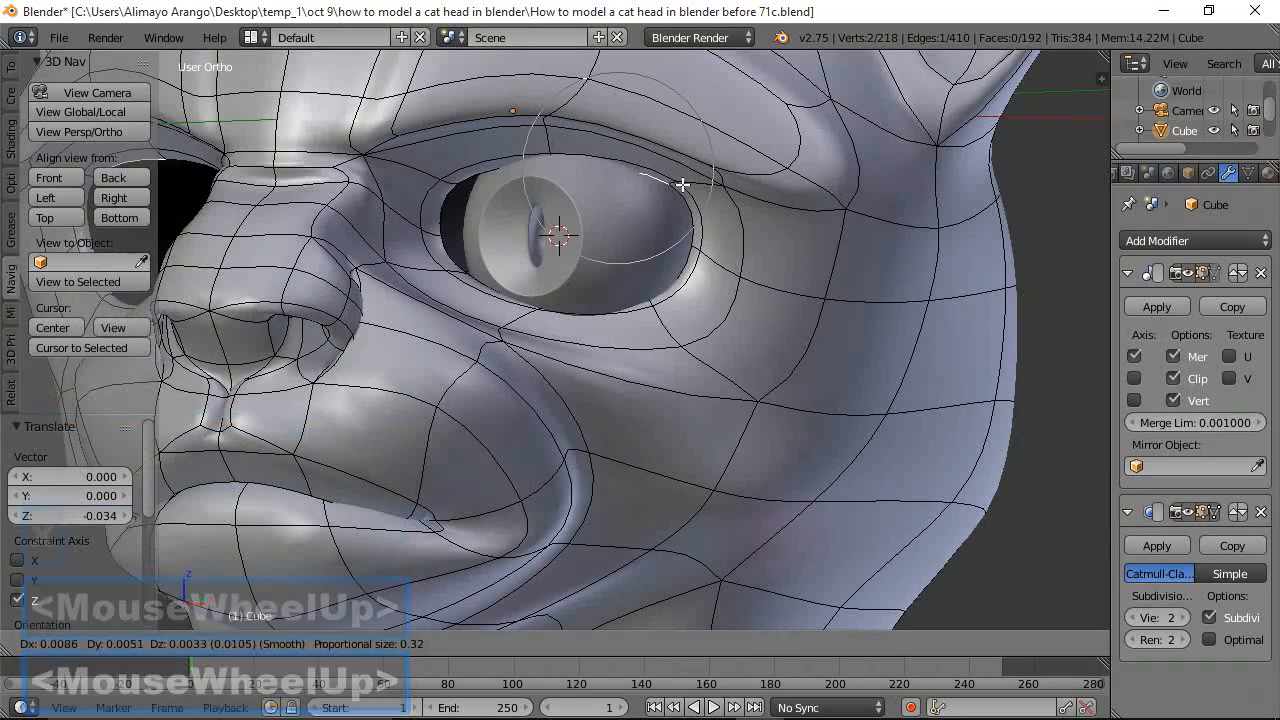
scroll(668, 172, "up", 3)
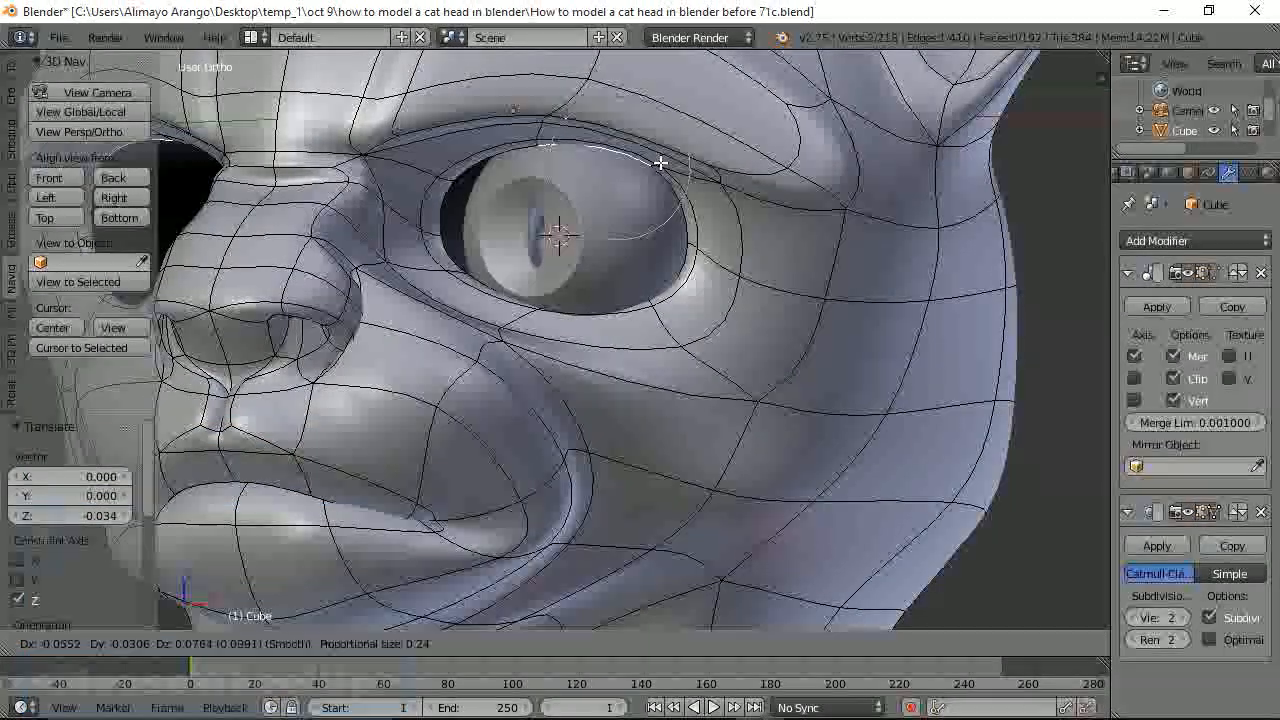
left_click(652, 168)
Pull the same upper eyelid edge about 0.091 forward along negative Y
middle_click_drag(652, 168, 554, 207)
left_click_drag(598, 145, 634, 146)
middle_click_drag(557, 212, 535, 298)
Examine how the lower eyelid edge meets the eyeball in wireframe, return to solid shading and clear the selection
left_click(627, 287)
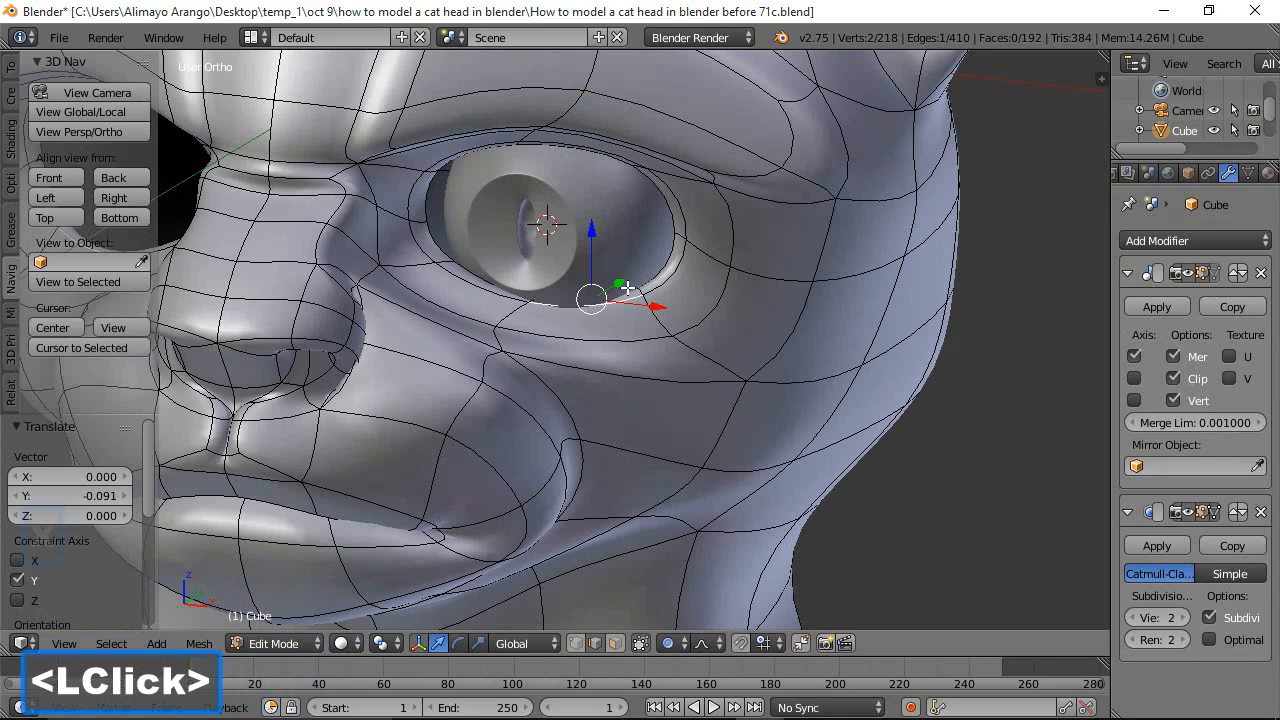
scroll(622, 278, "up", 2)
left_click(669, 268)
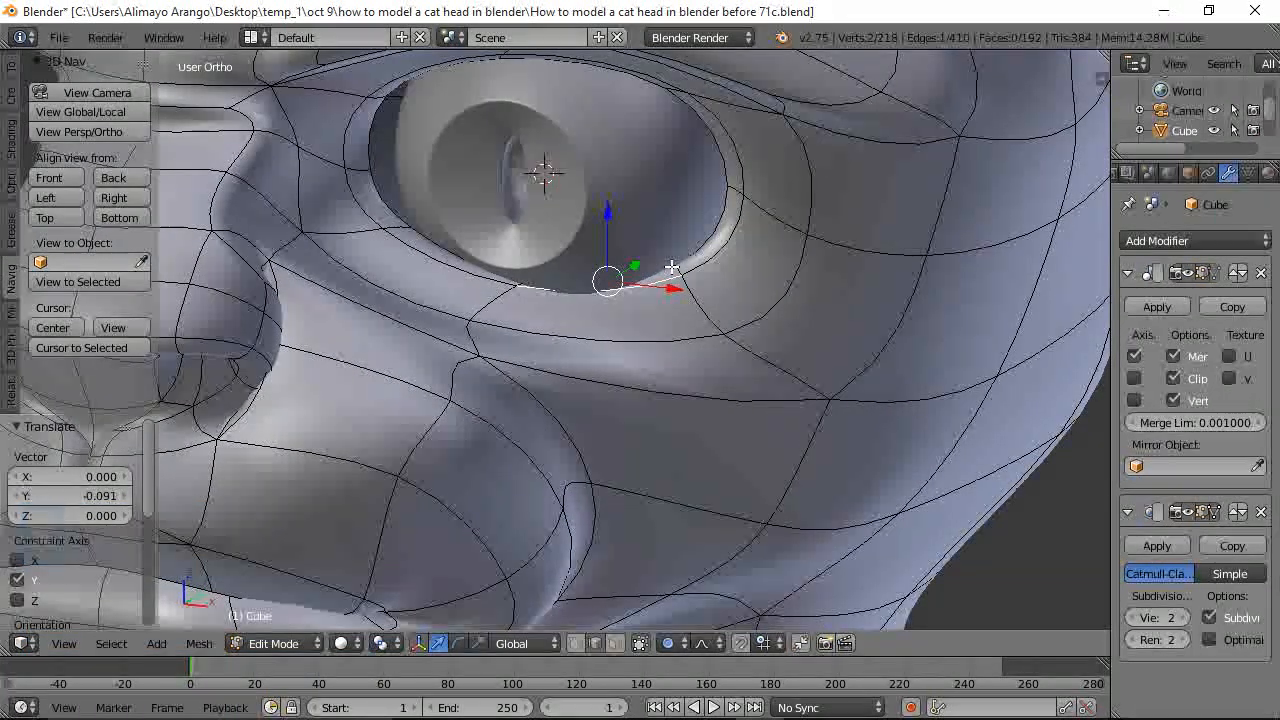
key("z")
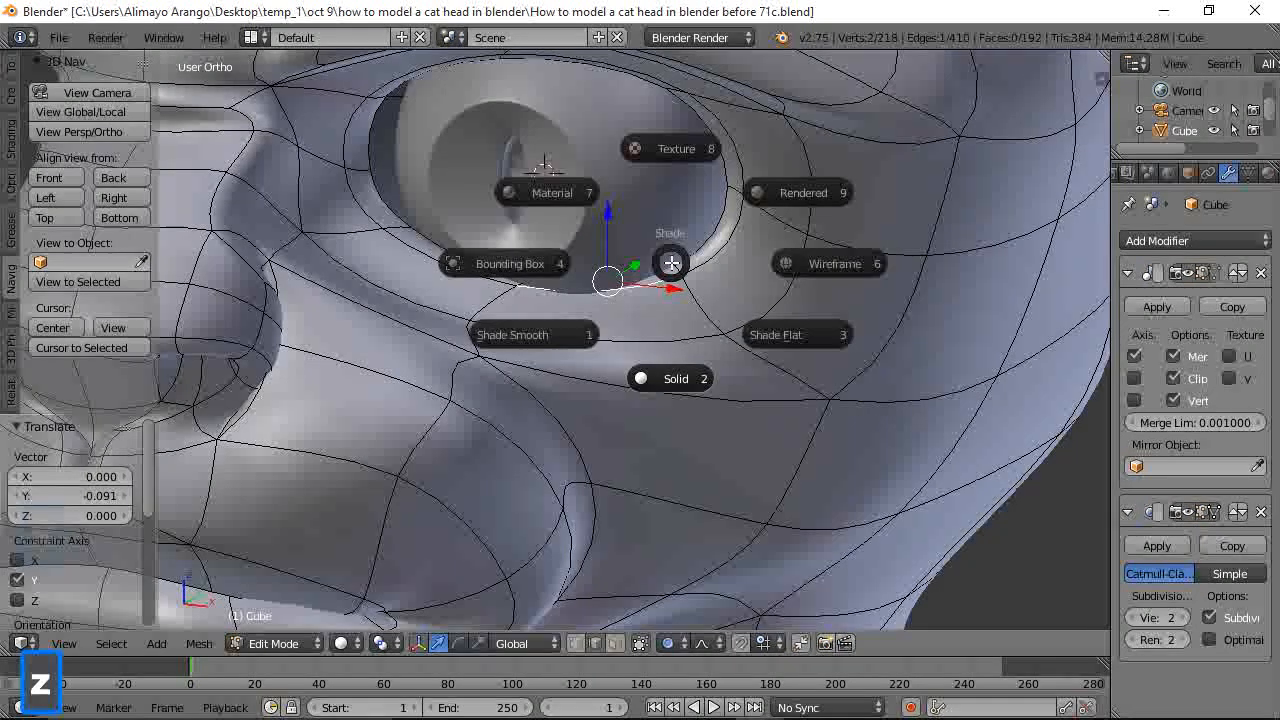
left_click(776, 264)
scroll(757, 267, "up", 2)
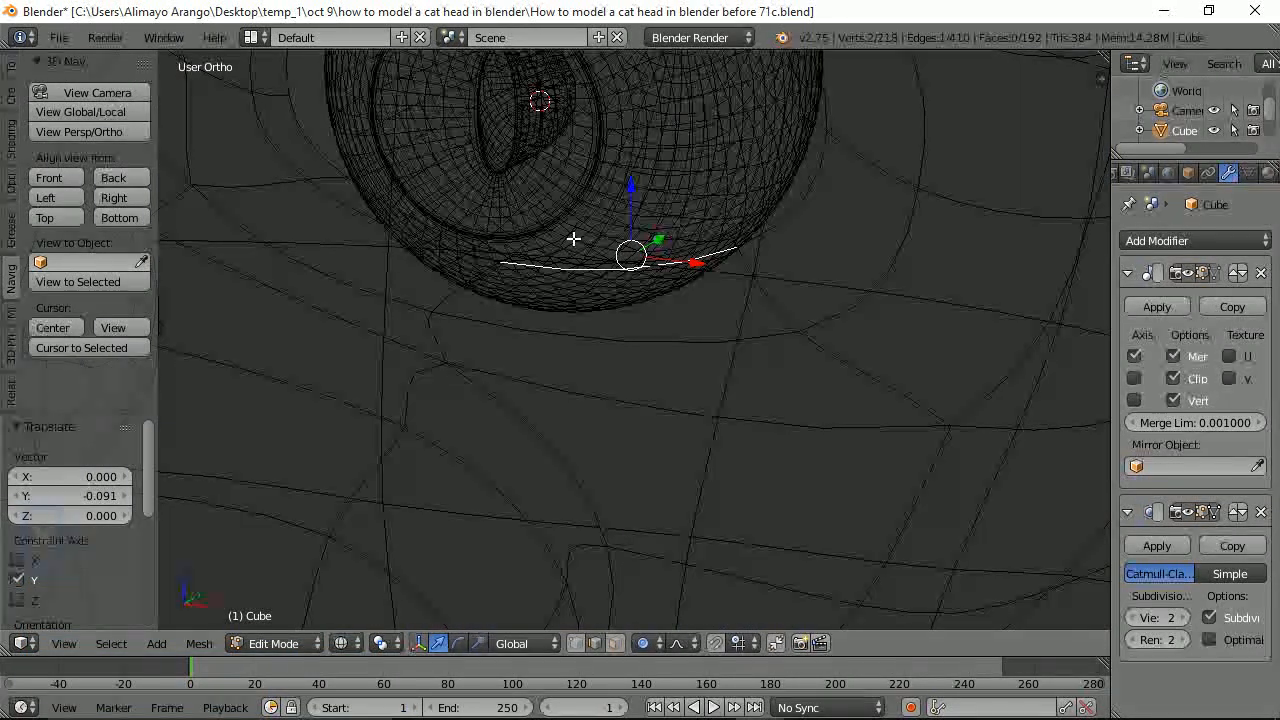
key("z")
left_click(591, 337)
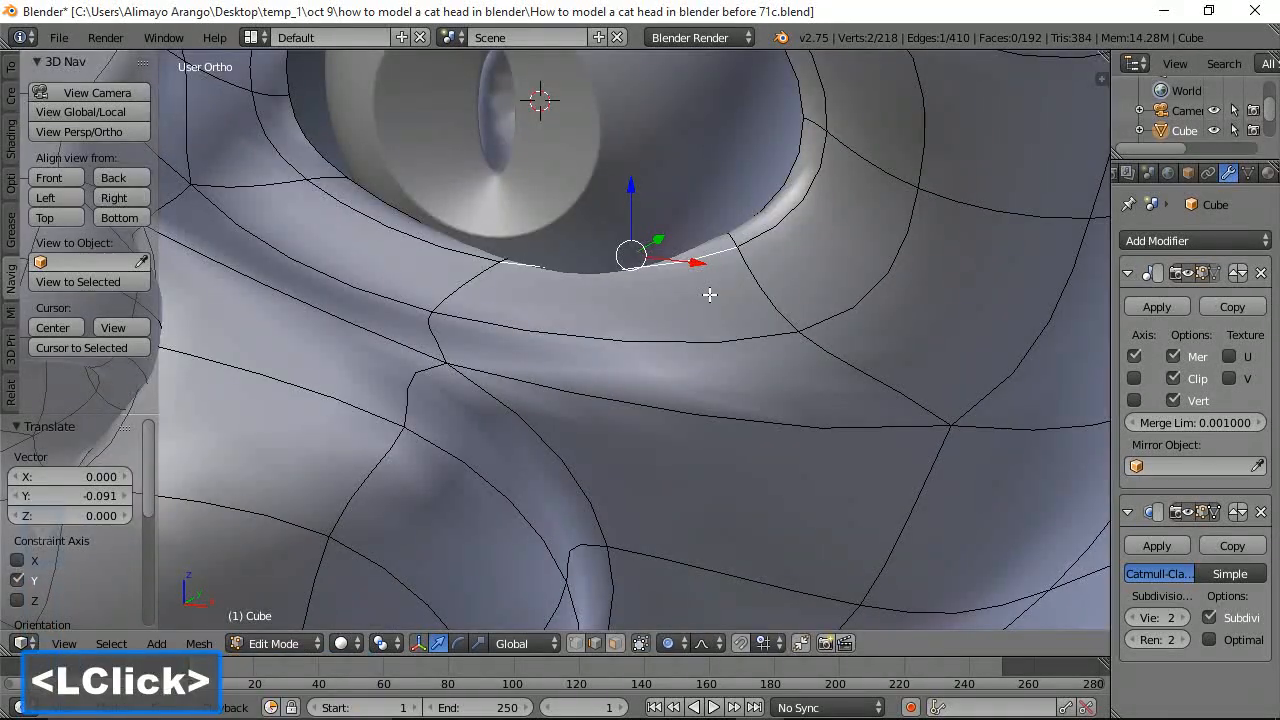
key("a")
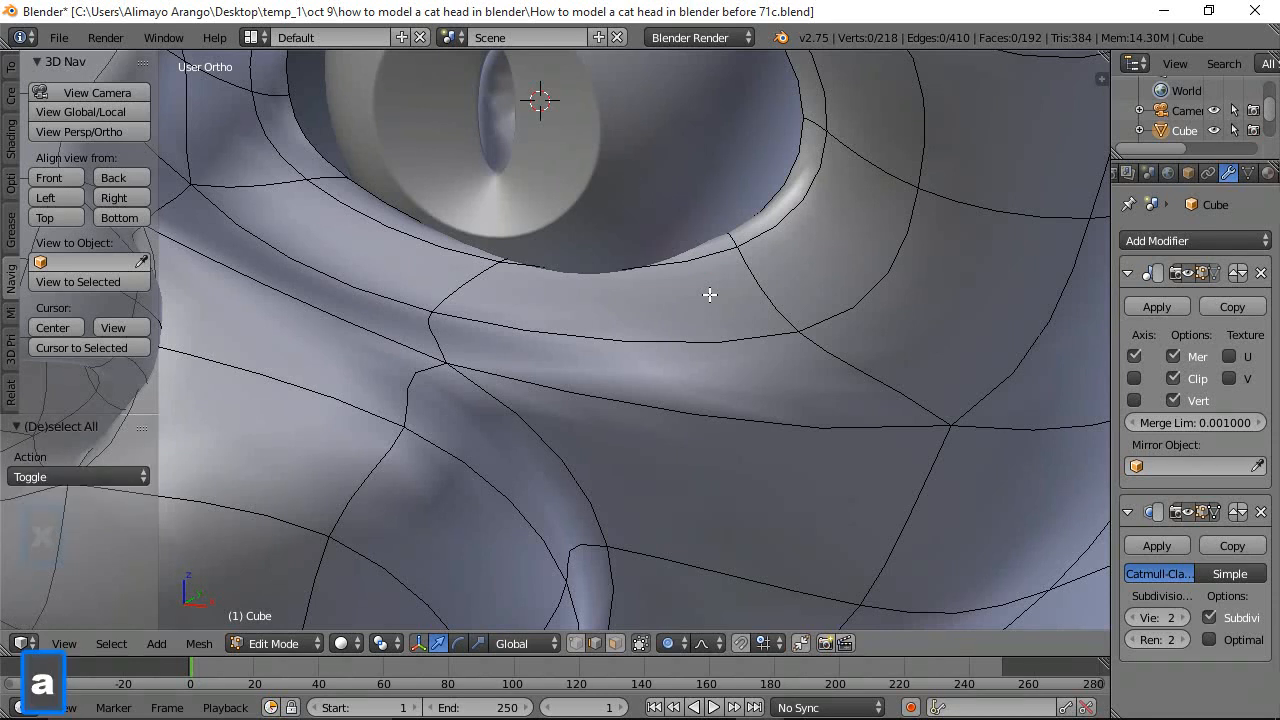
scroll(716, 226, "down", 1)
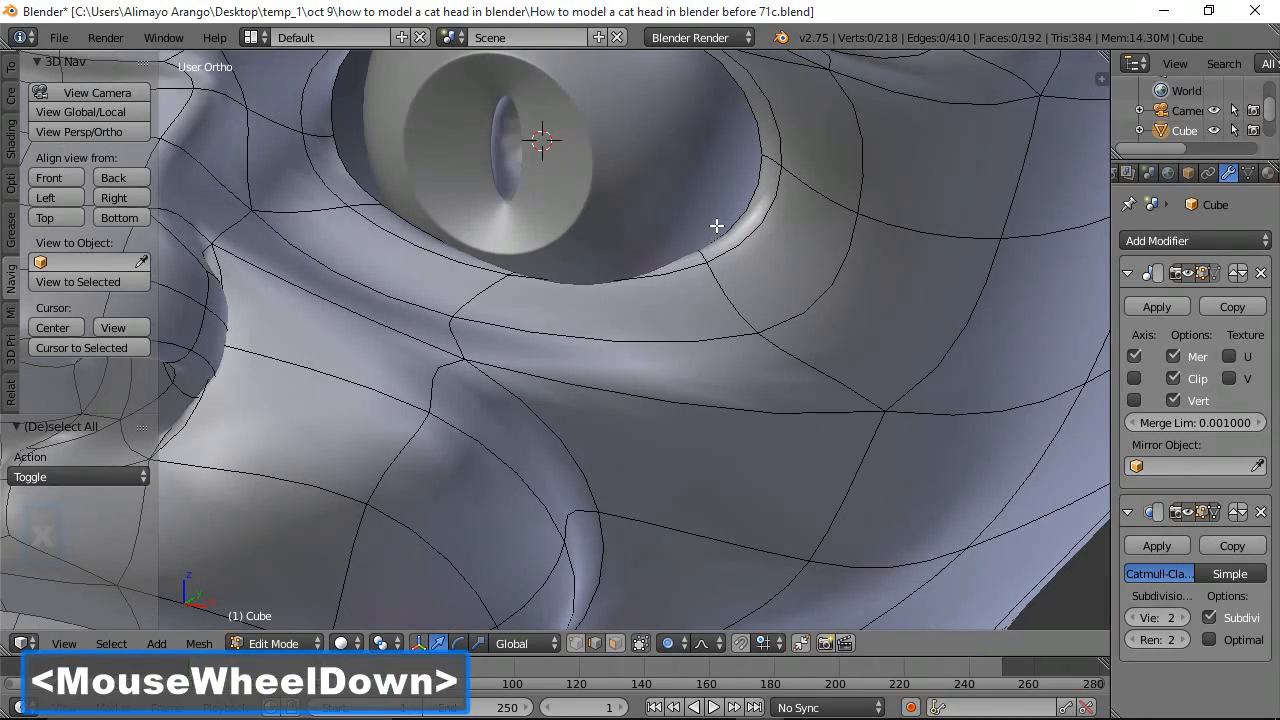
Isolate the head in local view, raise the lower eyelid edge about 0.023 along Z, and return to the global view
left_click(111, 110)
scroll(609, 362, "up", 7)
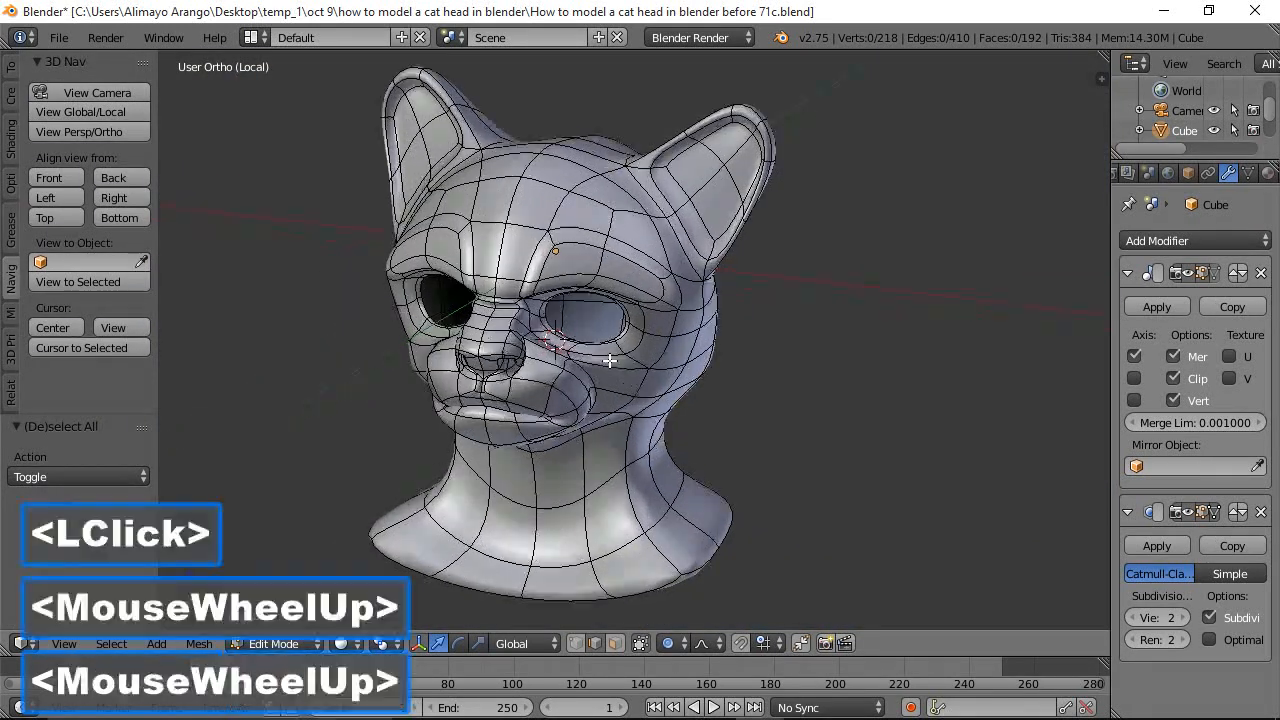
scroll(610, 362, "up", 3)
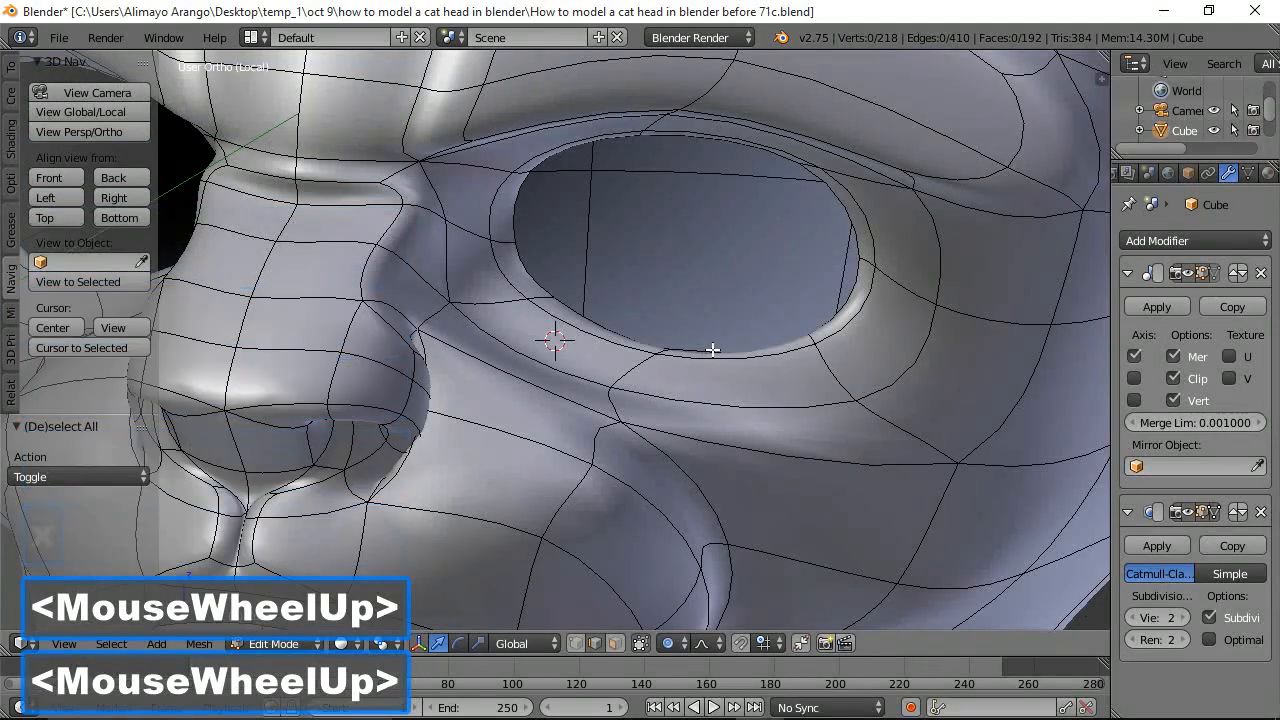
left_click(709, 353)
scroll(748, 365, "down", 1)
scroll(775, 408, "down", 2)
middle_click_drag(775, 408, 796, 437)
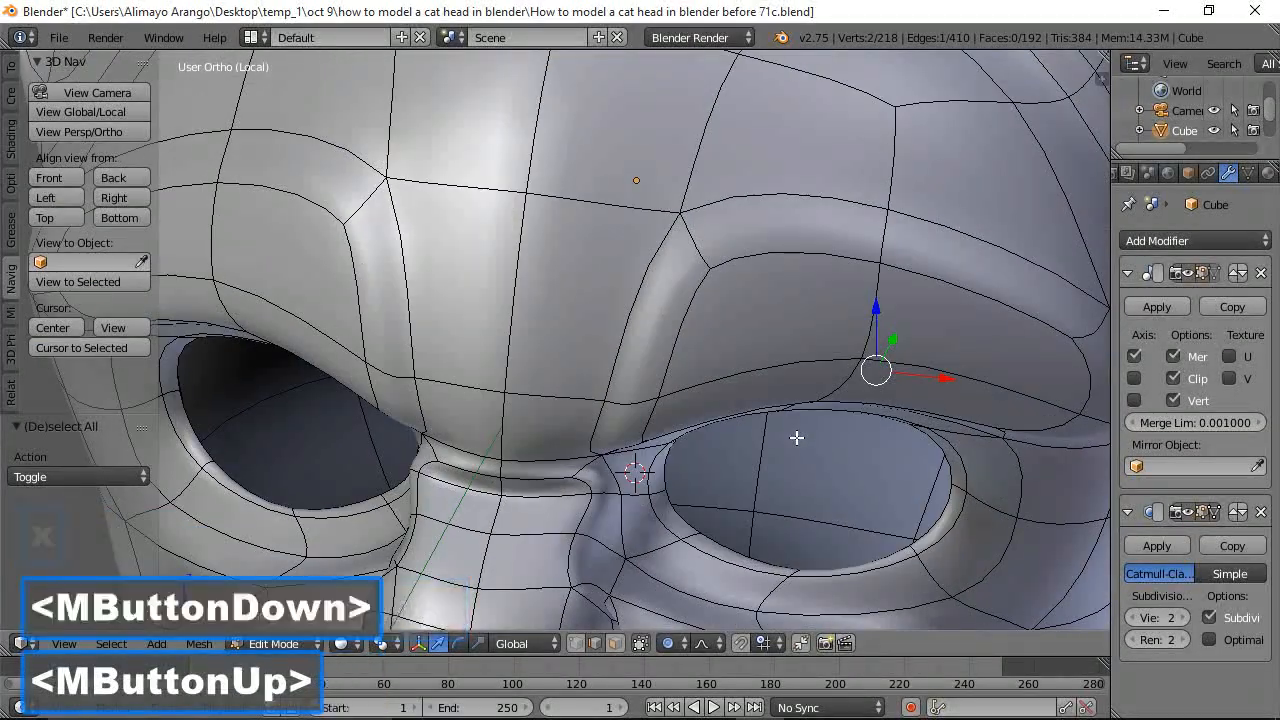
left_click(889, 556)
left_click_drag(862, 516, 861, 508)
middle_click_drag(861, 508, 830, 544)
left_click(105, 110)
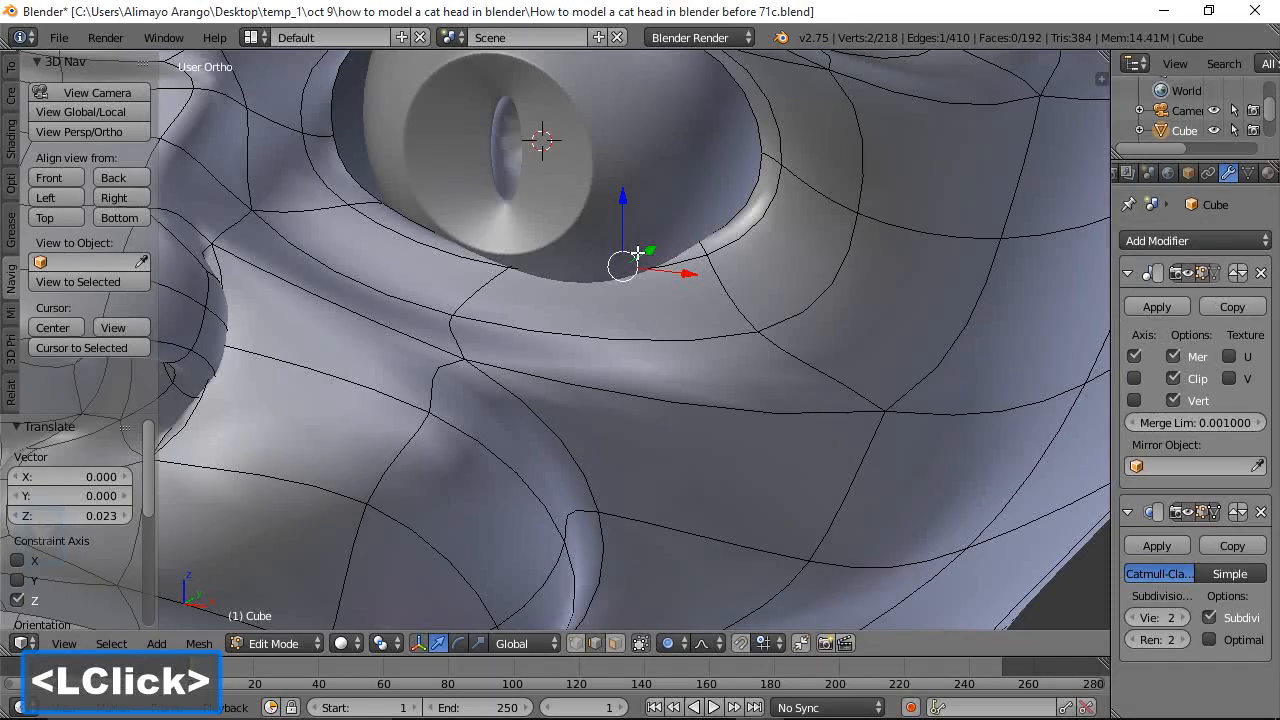
Pull the lower eyelid edge about 0.070 forward along negative Y so it covers the eyeball
left_click_drag(649, 251, 635, 255)
middle_click_drag(453, 234, 483, 114)
scroll(500, 194, "down", 2)
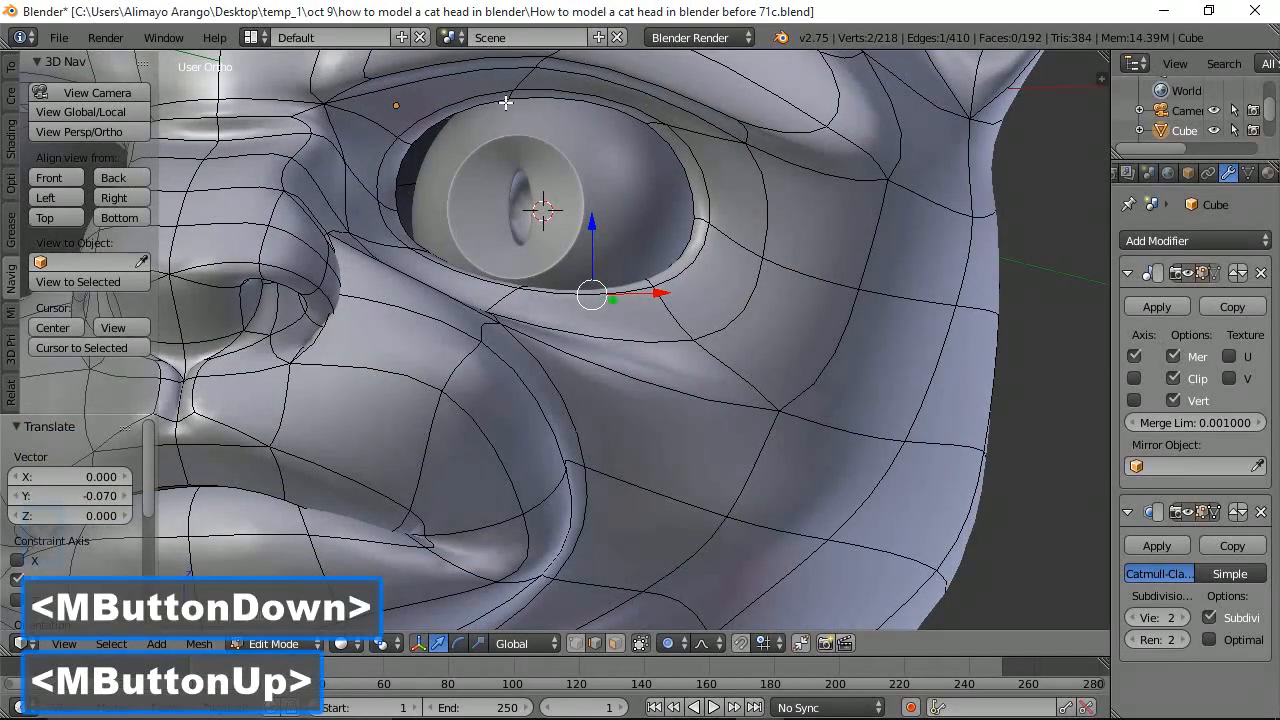
Lower the upper eyelid's inner edge about 0.053 and the inner eye corner's edge about 0.113 along Z
left_click(506, 102)
scroll(538, 100, "down", 1)
left_click_drag(508, 95, 463, 170)
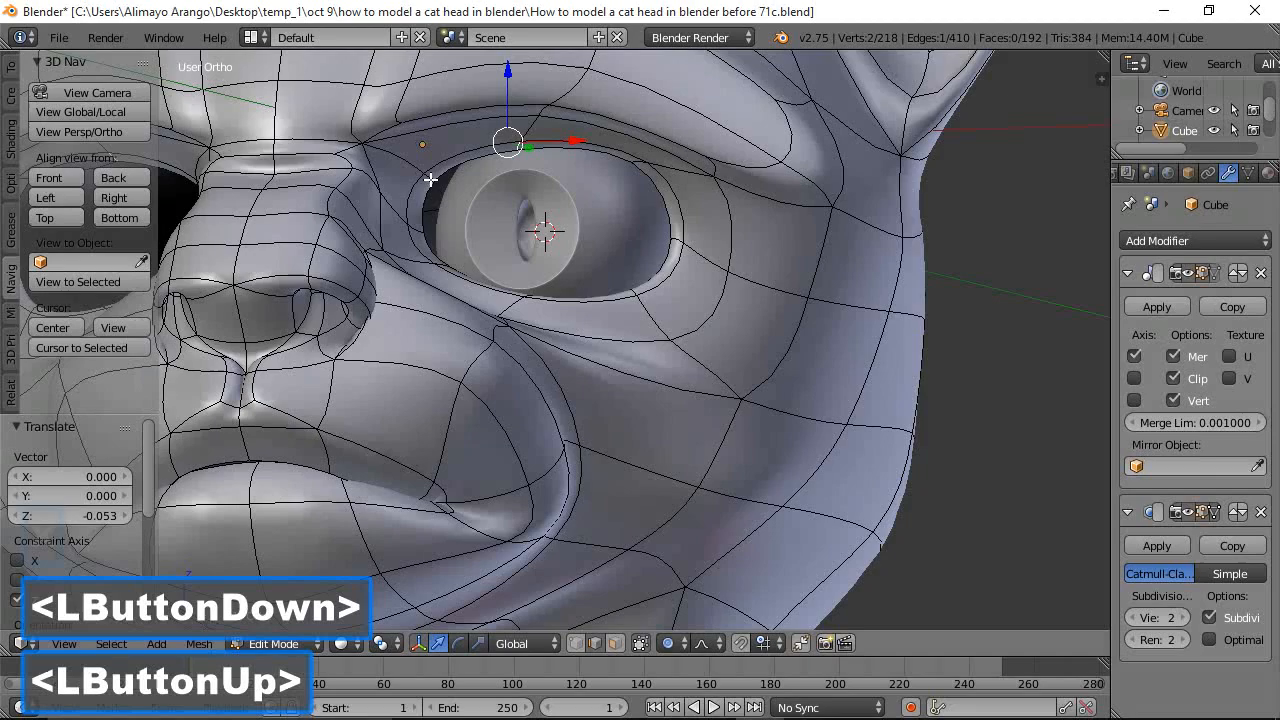
left_click(430, 176)
left_click_drag(421, 102, 424, 137)
middle_click_drag(518, 210, 665, 241)
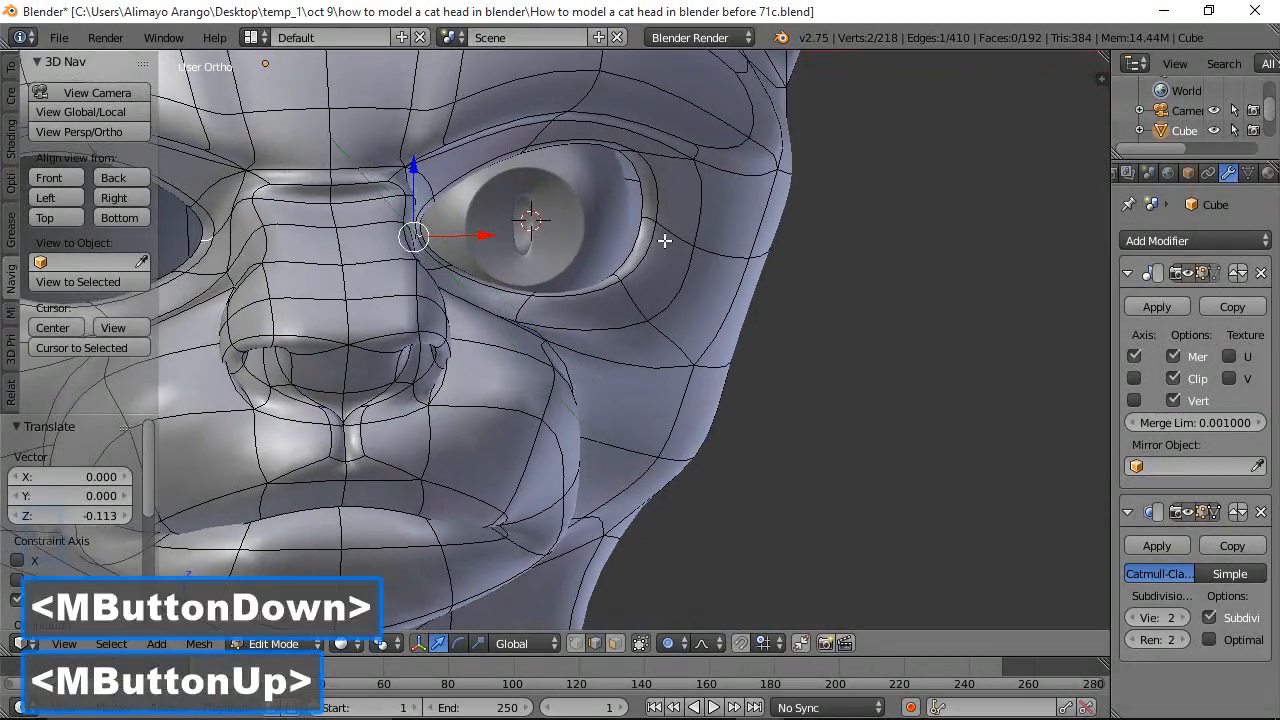
Raise the outer eye corner's edge about 0.138 along Z to slant the eye opening
middle_click_drag(749, 242, 612, 253)
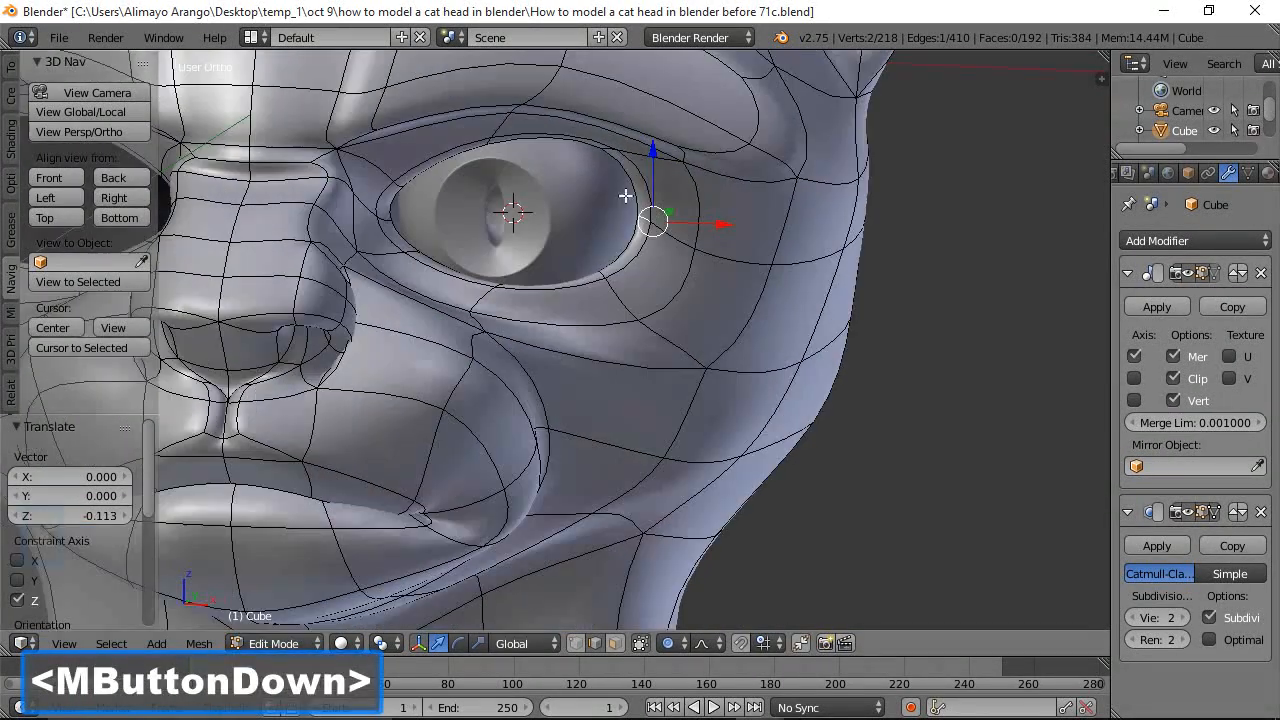
left_click_drag(659, 164, 660, 121)
scroll(638, 181, "down", 1)
scroll(637, 242, "down", 1)
middle_click(618, 229)
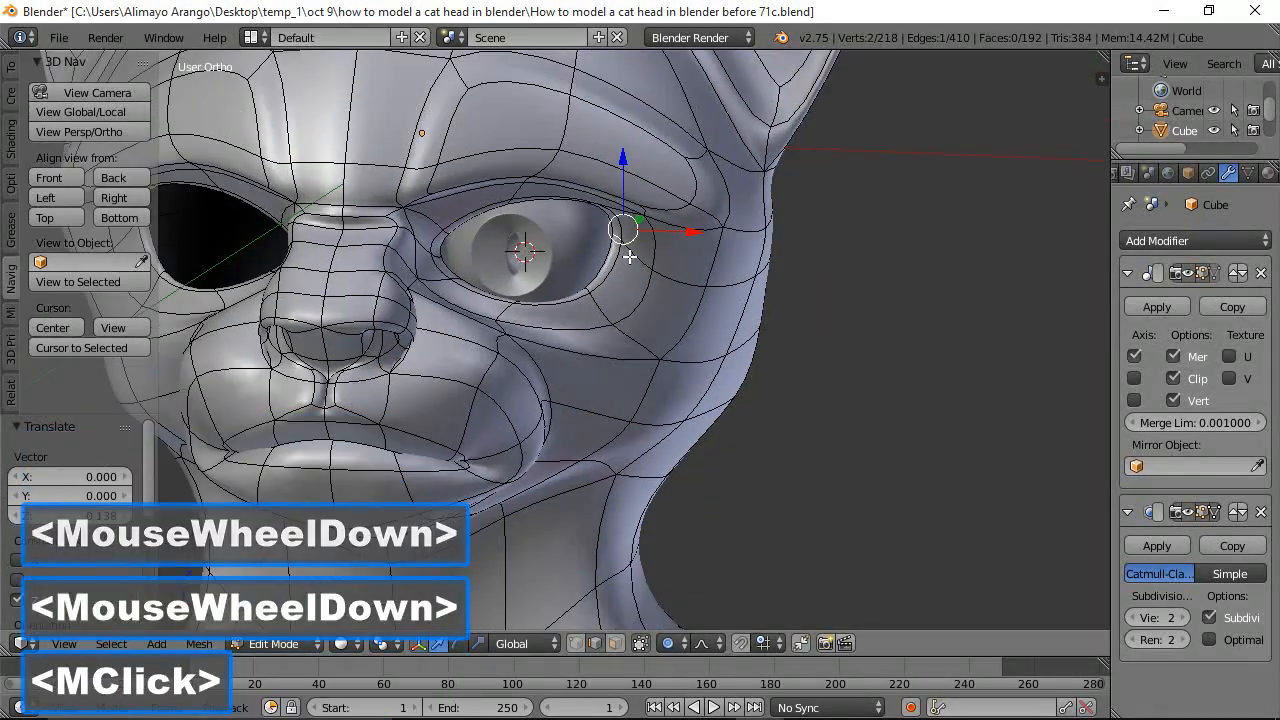
scroll(646, 283, "down", 2)
mouse_move(646, 283)
middle_mouse_down()
mouse_move(575, 278)
mouse_move(588, 298)
mouse_move(626, 272)
middle_mouse_up()
scroll(629, 273, "up", 3)
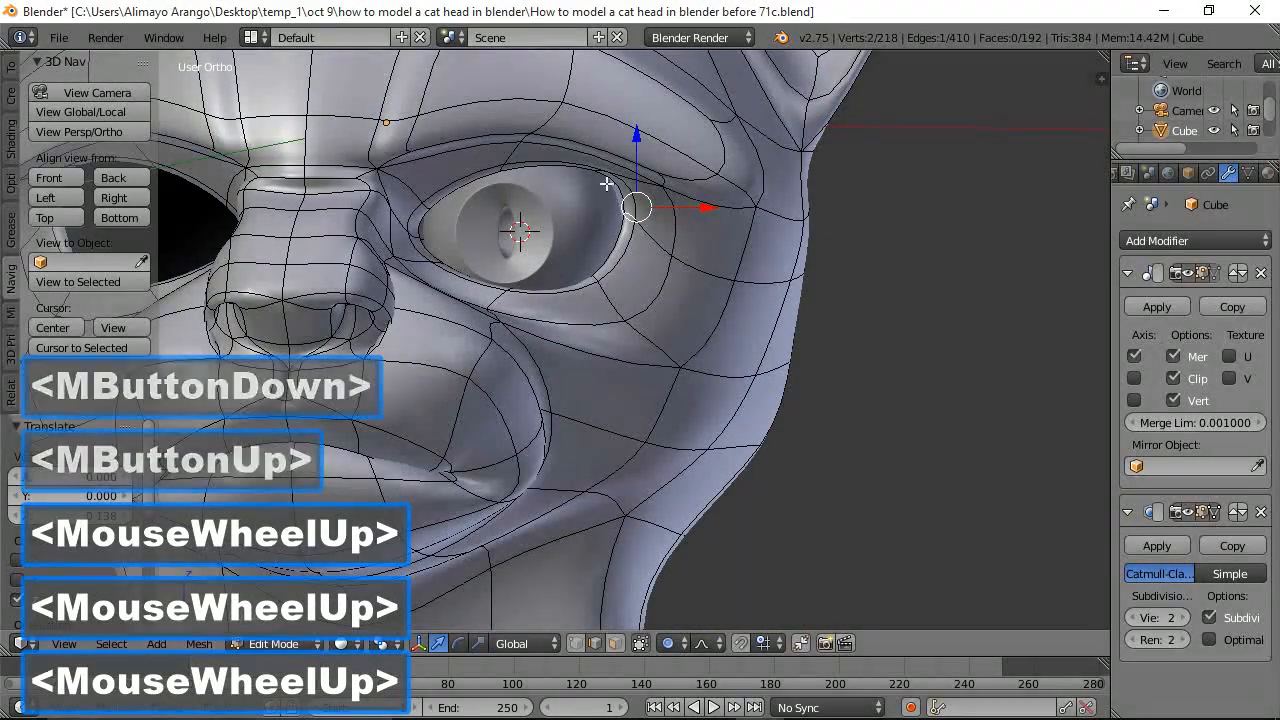
Lower the outermost edge of the upper eyelid about 0.074 along Z
left_click(640, 210)
middle_click_drag(640, 210, 651, 206)
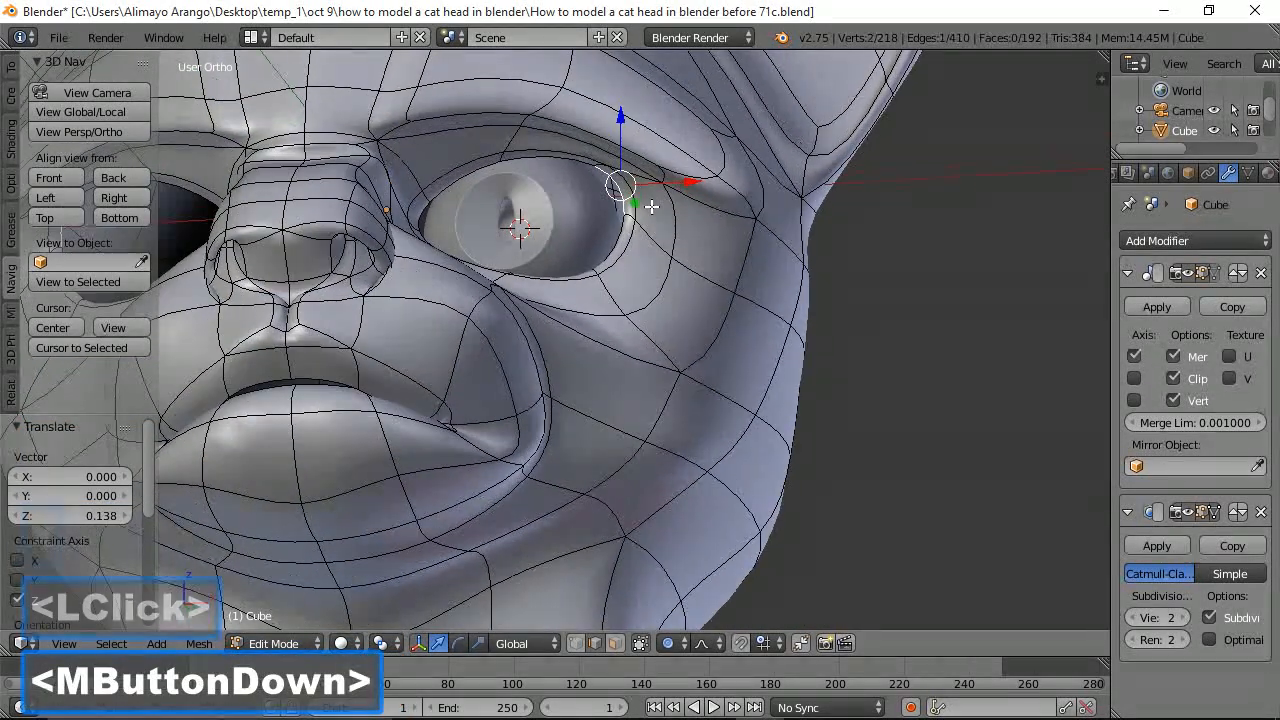
scroll(602, 166, "up", 3)
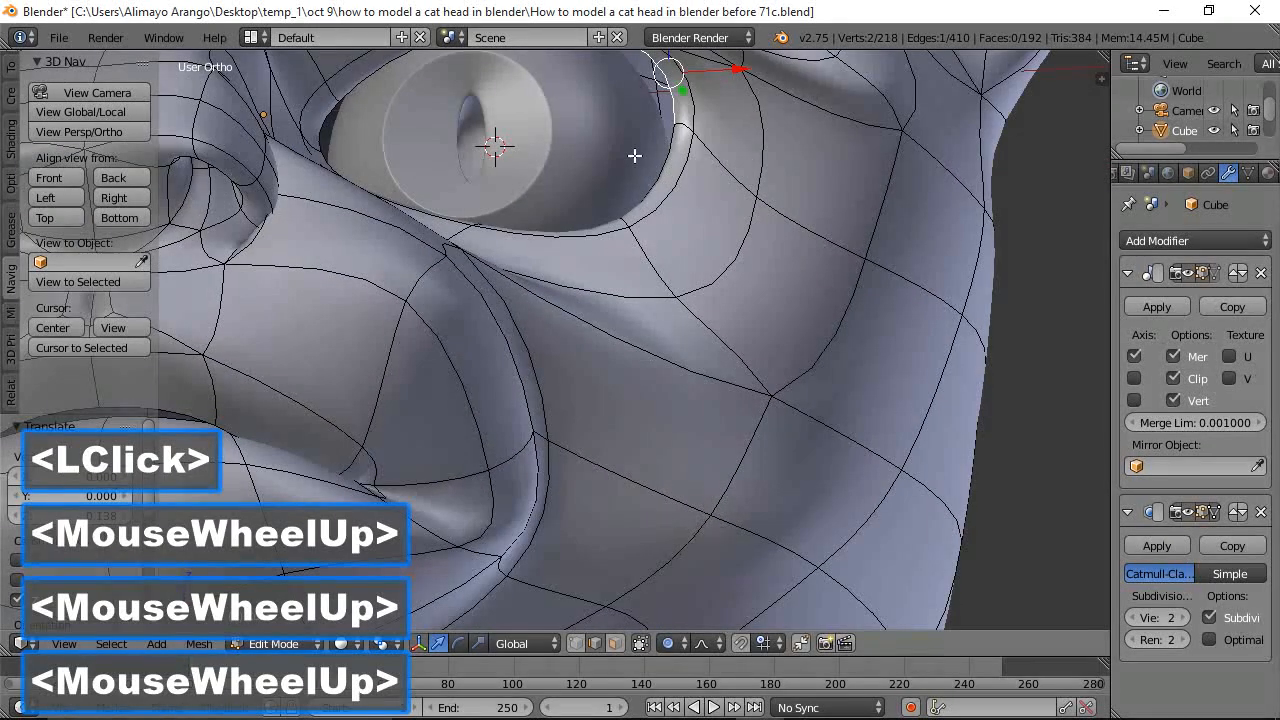
middle_click_drag(766, 191, 738, 382, "shift")
left_click(604, 226)
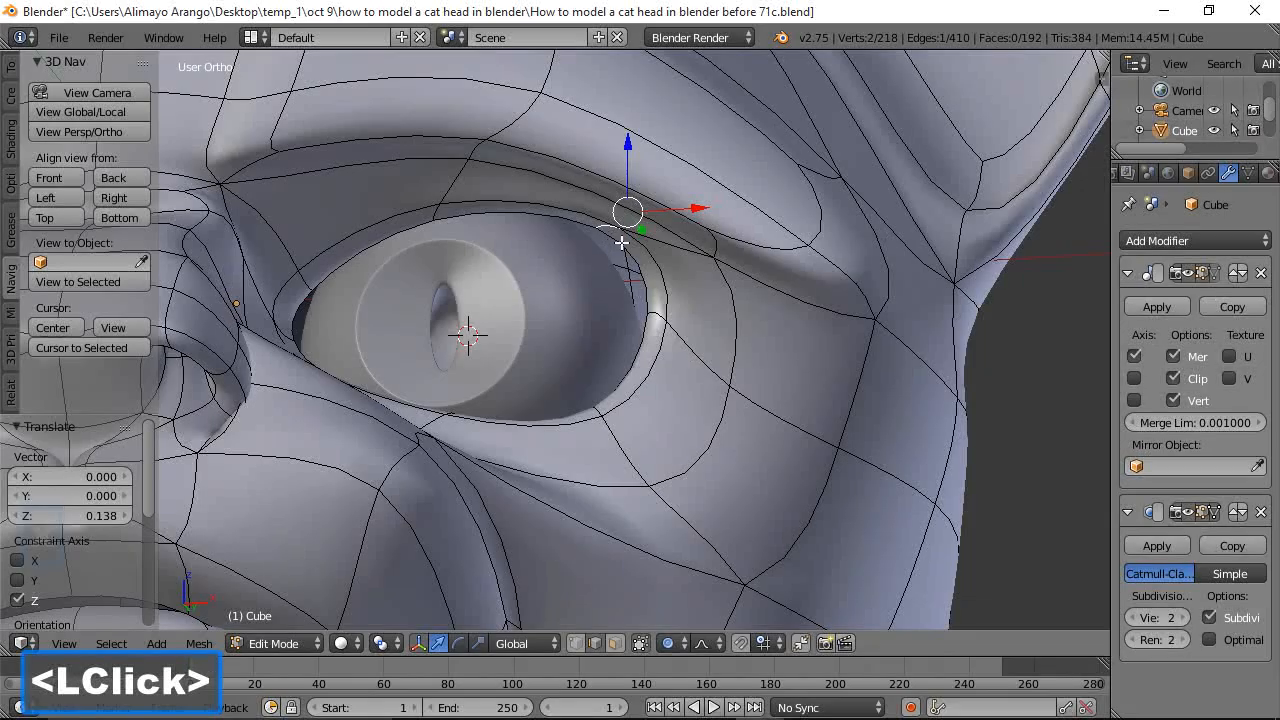
middle_click_drag(719, 246, 647, 137)
left_click_drag(628, 139, 634, 172)
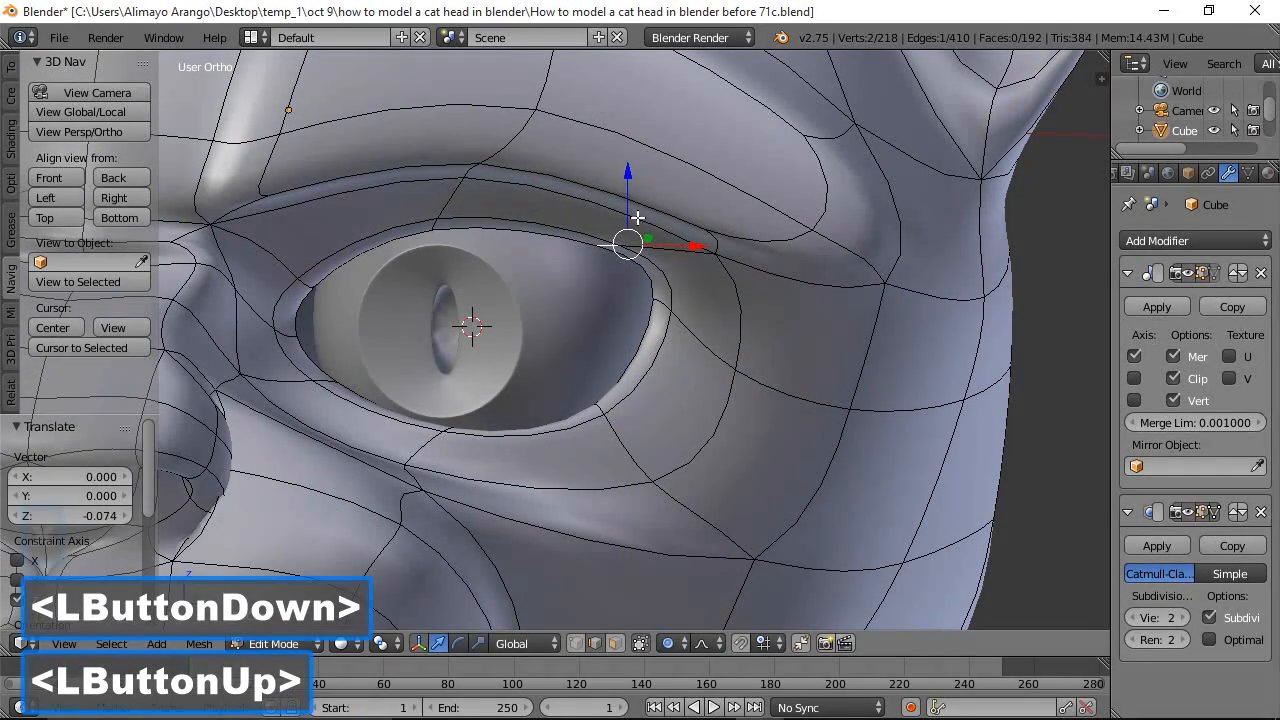
Nudge the lower eyelid edge slightly to refine its fit against the eyeball
scroll(640, 214, "down", 4)
middle_click_drag(580, 316, 465, 345)
left_click(553, 318)
left_click_drag(553, 318, 557, 318)
middle_click_drag(492, 272, 623, 240)
Shift the upper eyelid's outer edge about 0.021 along negative X, turn off proportional editing and clear the selection
left_click(616, 232)
left_click_drag(683, 232, 677, 223)
middle_click_drag(625, 262, 509, 308)
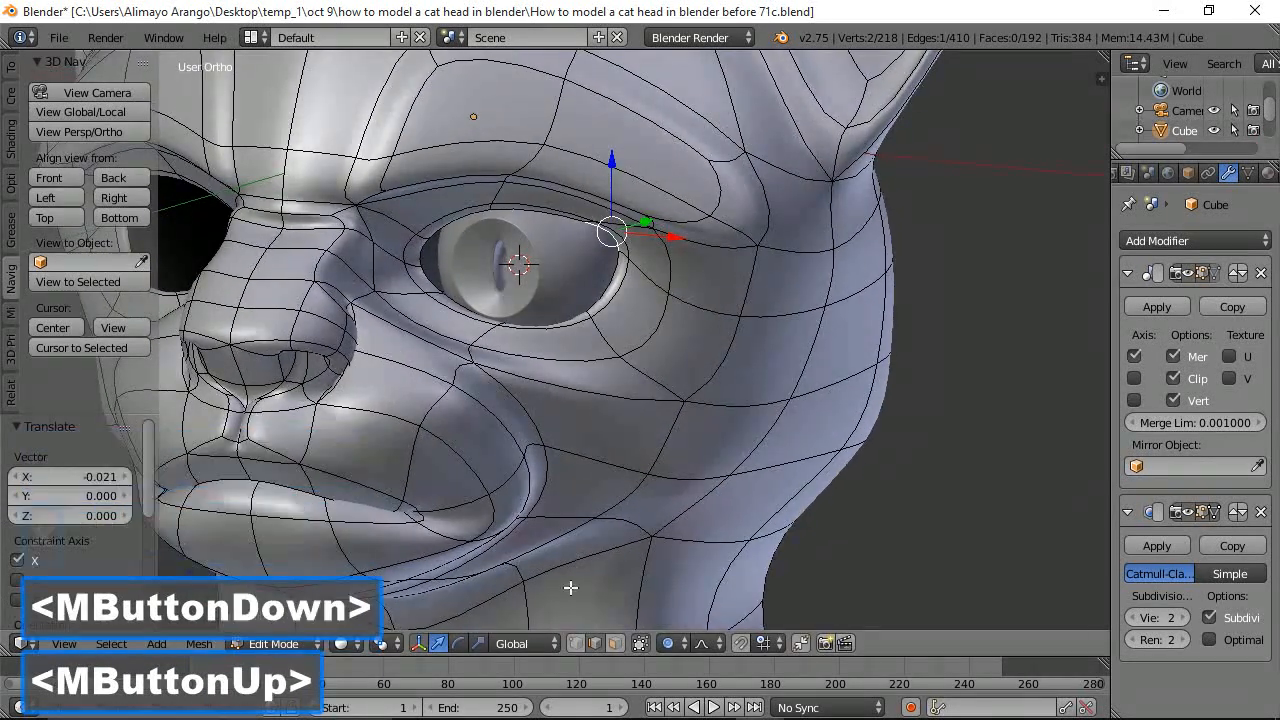
key("o")
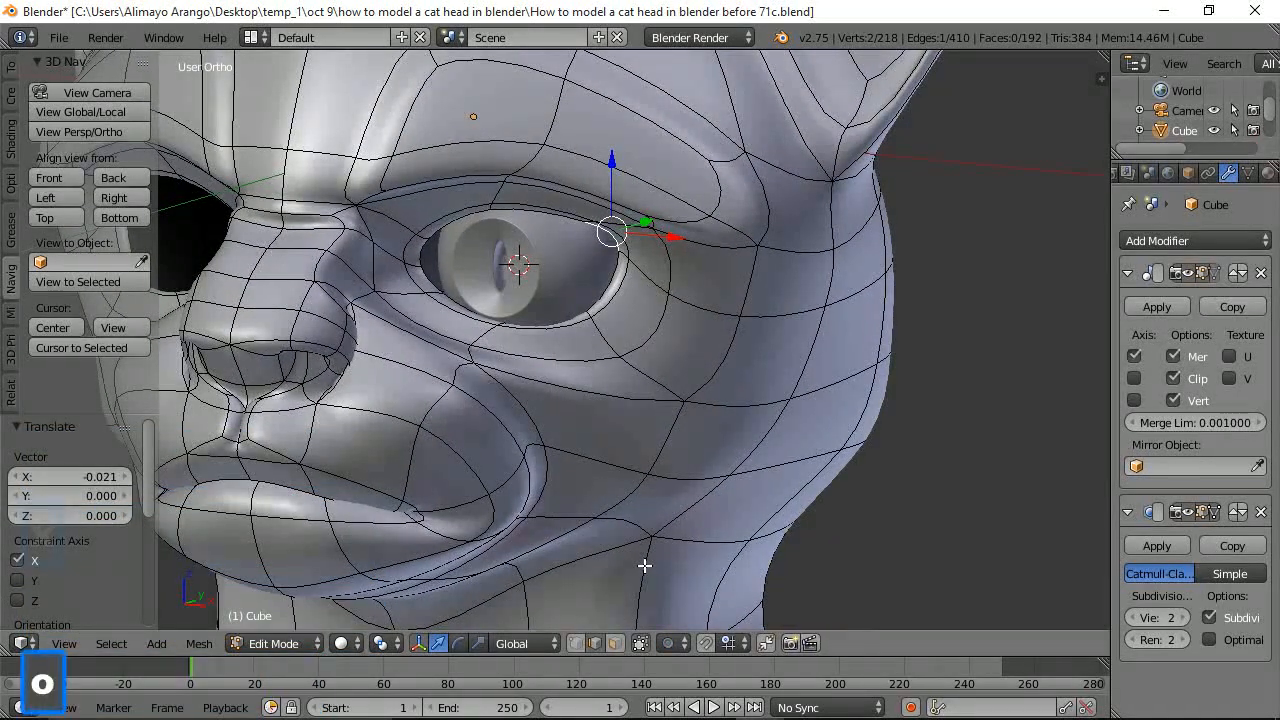
key("a")
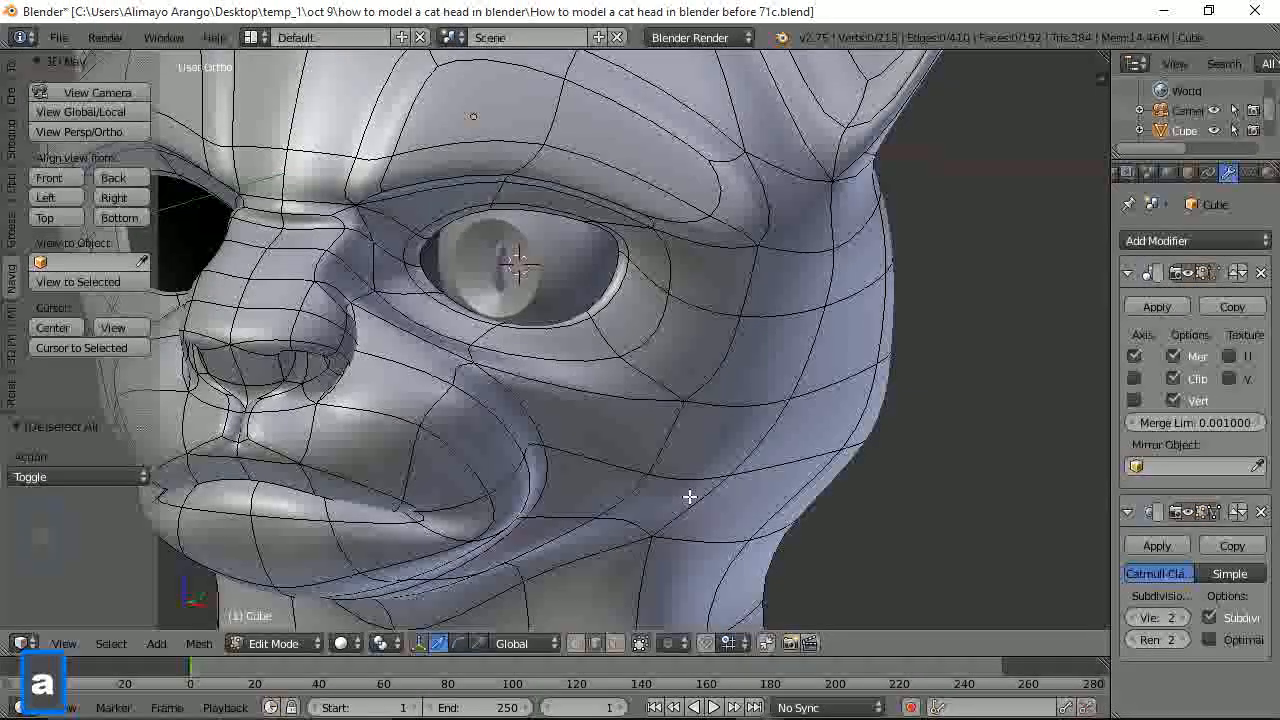
Extrude the eye opening's inner edge loop, moving it about 0.126 back along Y and scaling it to about 0.947
left_click(431, 279, "alt")
mouse_move(648, 333)
middle_mouse_down()
mouse_move(703, 331)
mouse_move(651, 351)
middle_mouse_up()
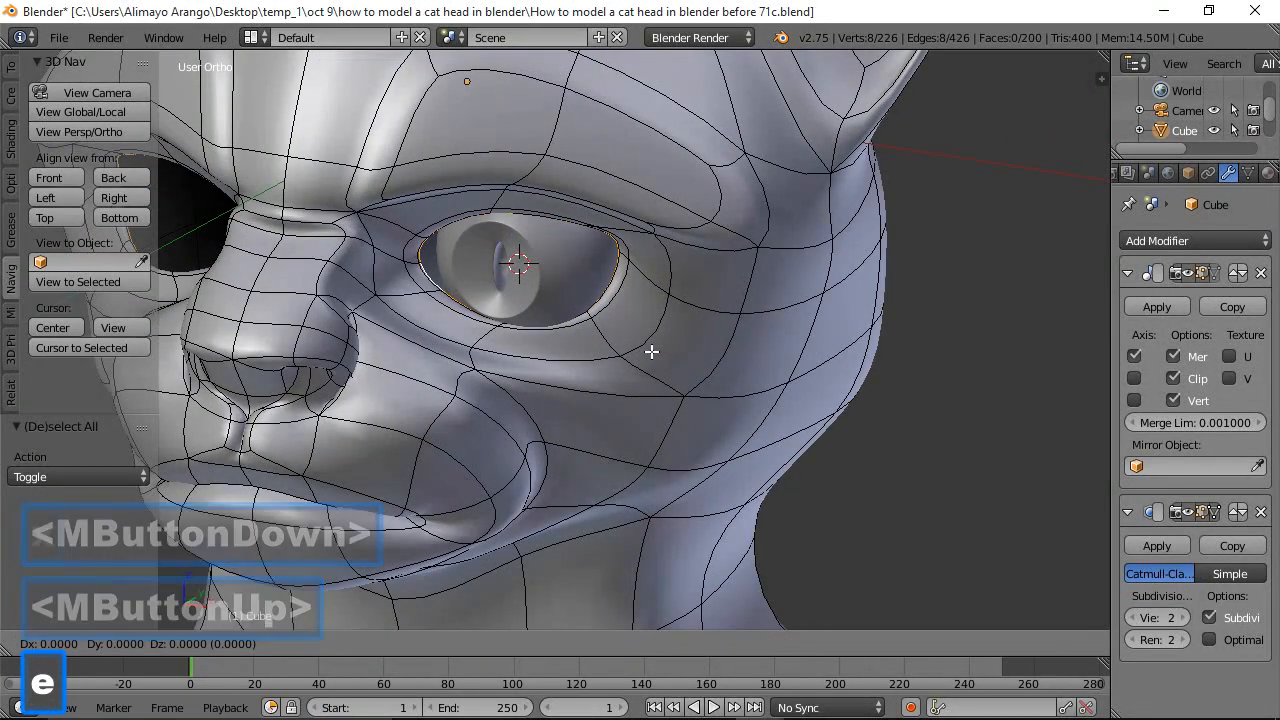
key("e")
left_click(651, 351)
left_click_drag(555, 255, 556, 242)
middle_click_drag(545, 258, 570, 248)
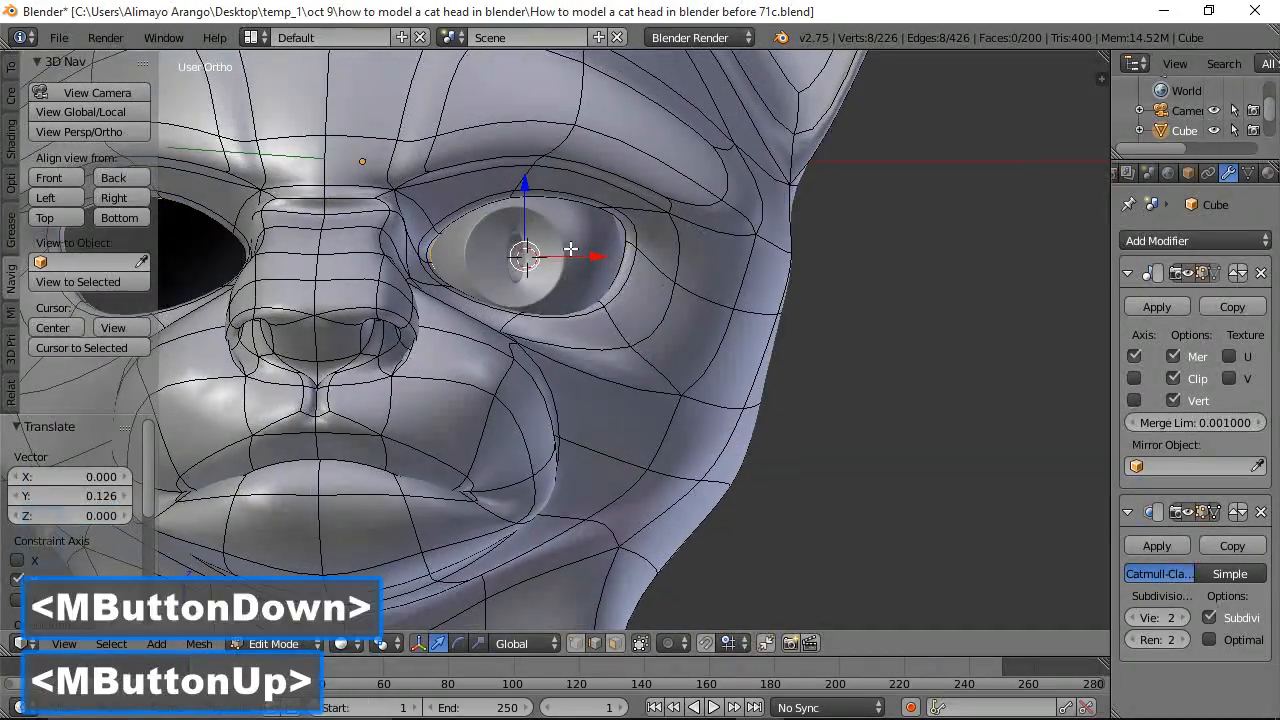
key("s")
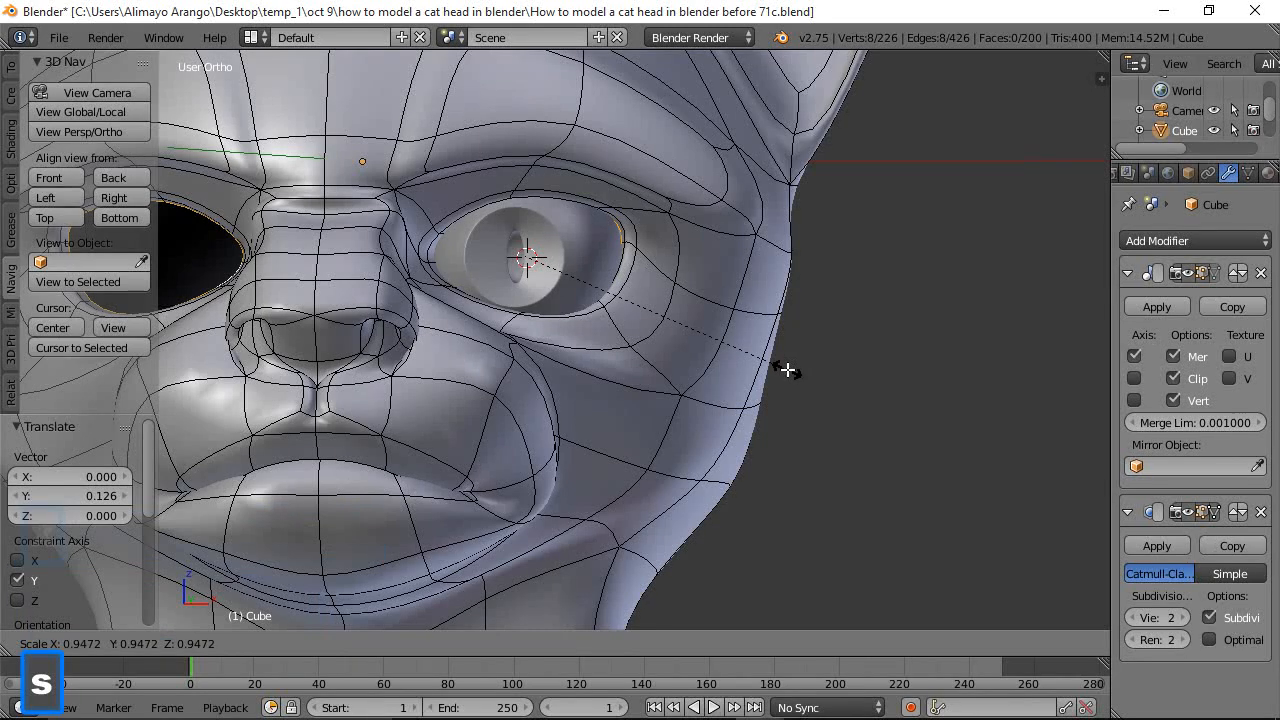
left_click(787, 370)
middle_click_drag(706, 329, 610, 371)
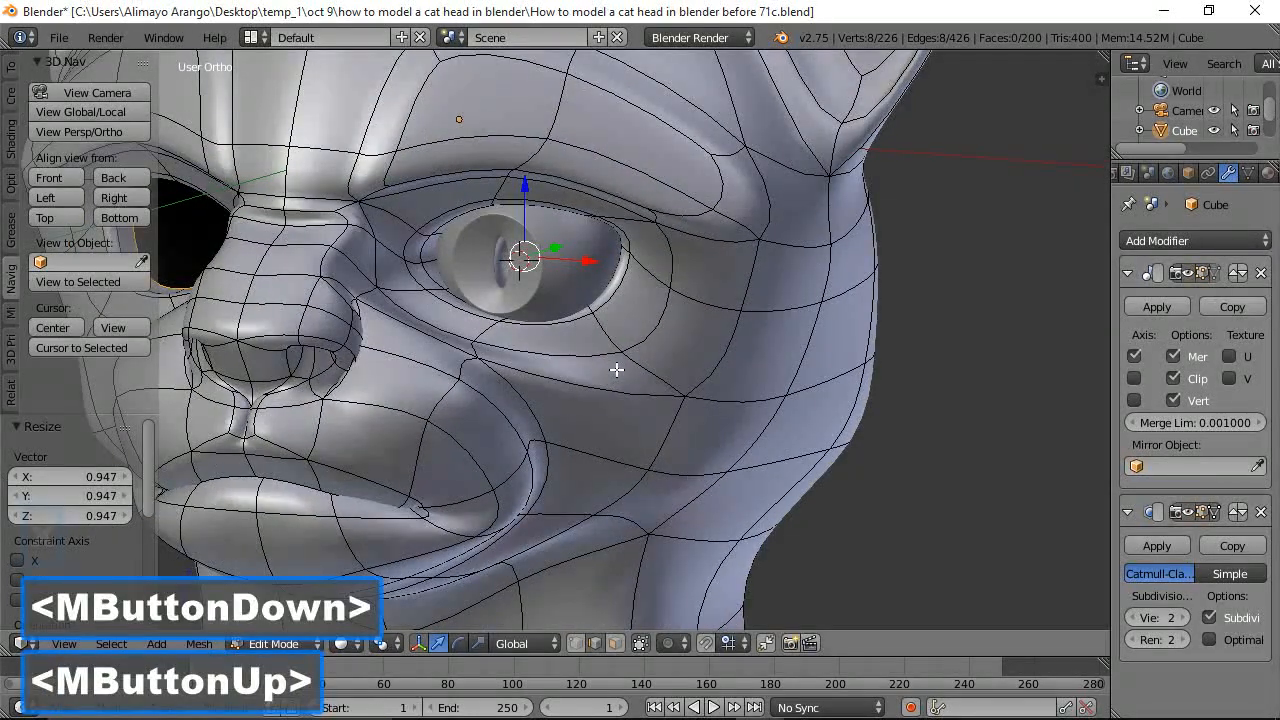
Extrude the inner eyelid loop again, shifting it back along Y by about 0.051 and 0.053, and scale it to about 0.829
key("e")
left_click(617, 370)
left_click_drag(555, 248, 562, 267)
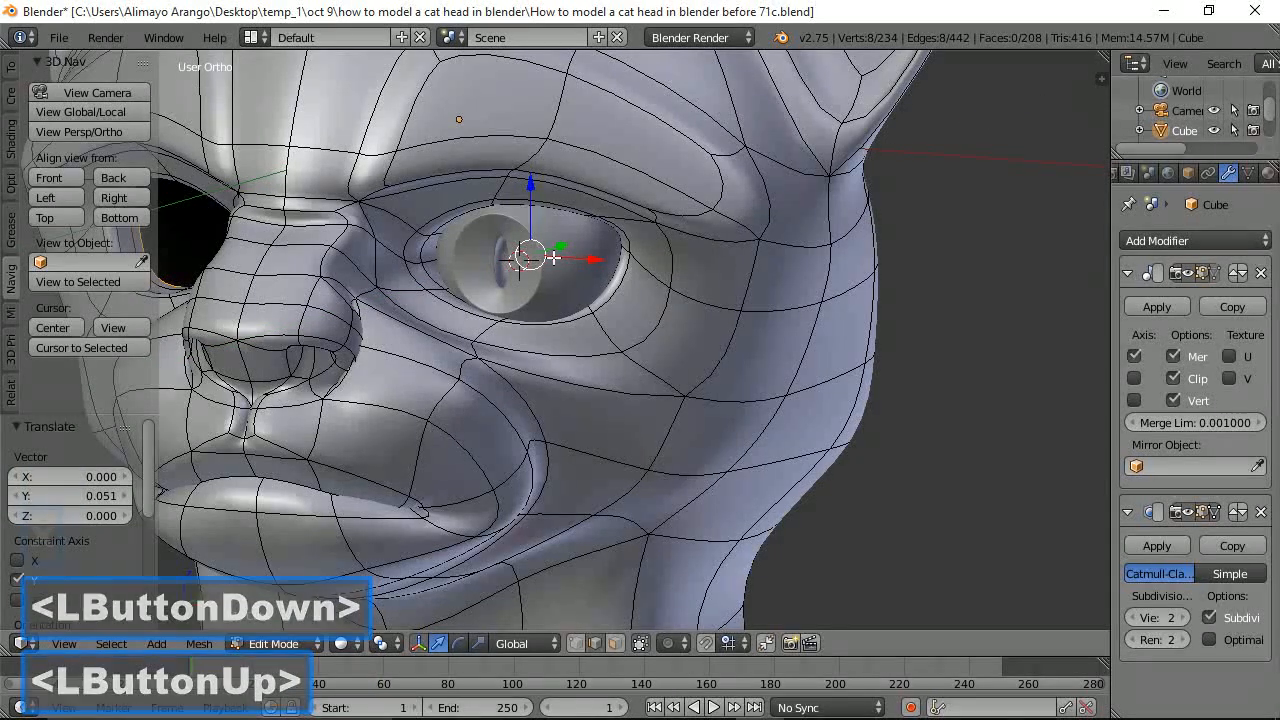
scroll(404, 332, "down", 1)
middle_click_drag(207, 289, 396, 311)
left_click_drag(566, 252, 563, 252)
key("s")
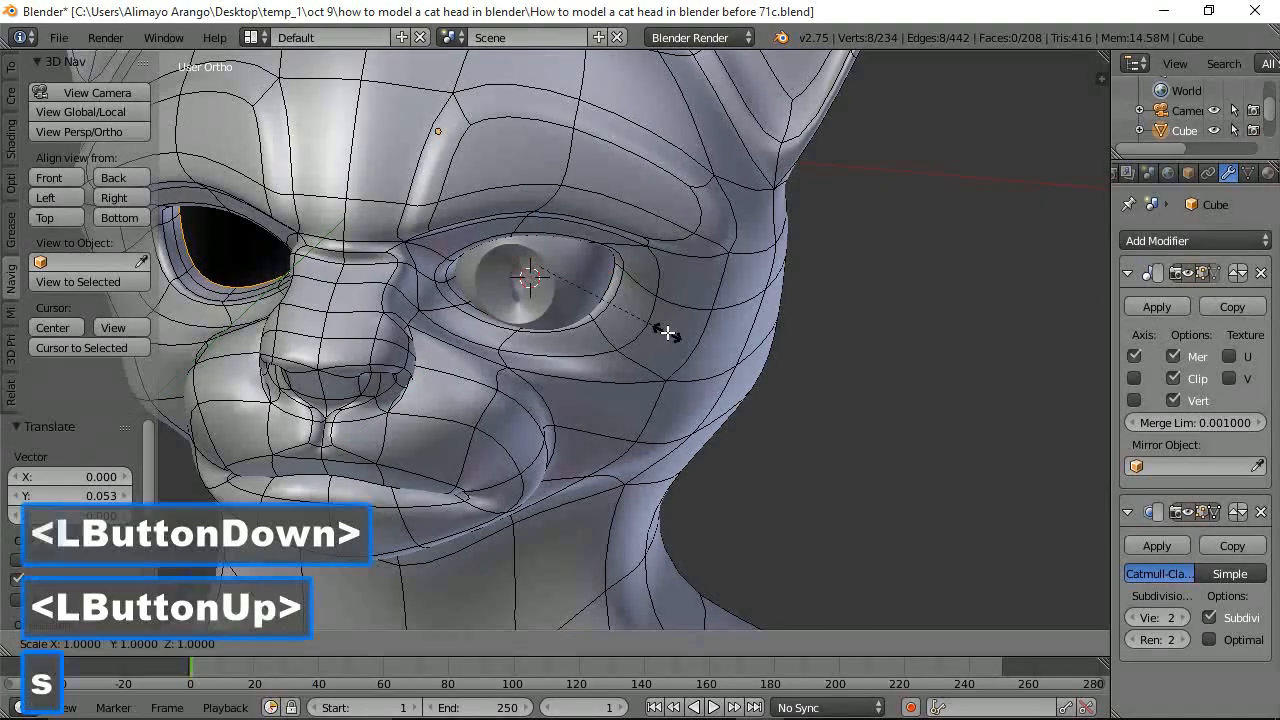
left_click(643, 325)
middle_click_drag(640, 345, 510, 278)
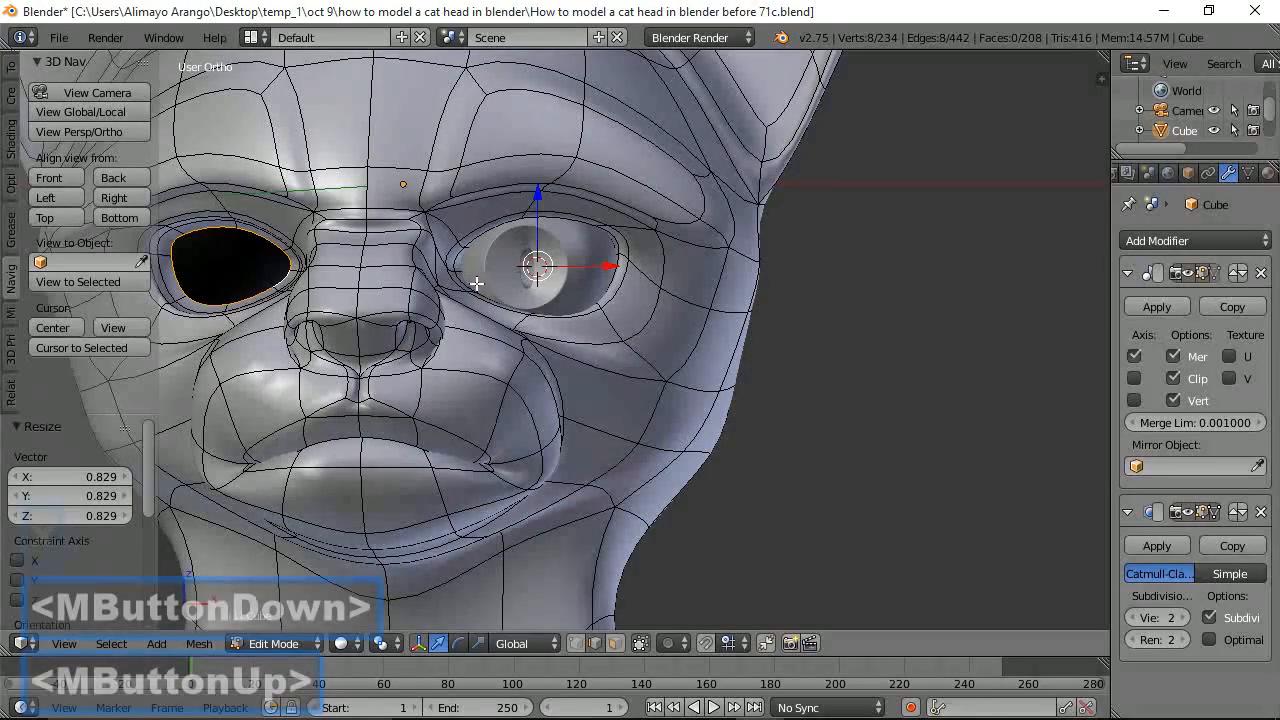
mouse_move(565, 318)
middle_mouse_down()
mouse_move(660, 330)
mouse_move(577, 332)
middle_mouse_up()
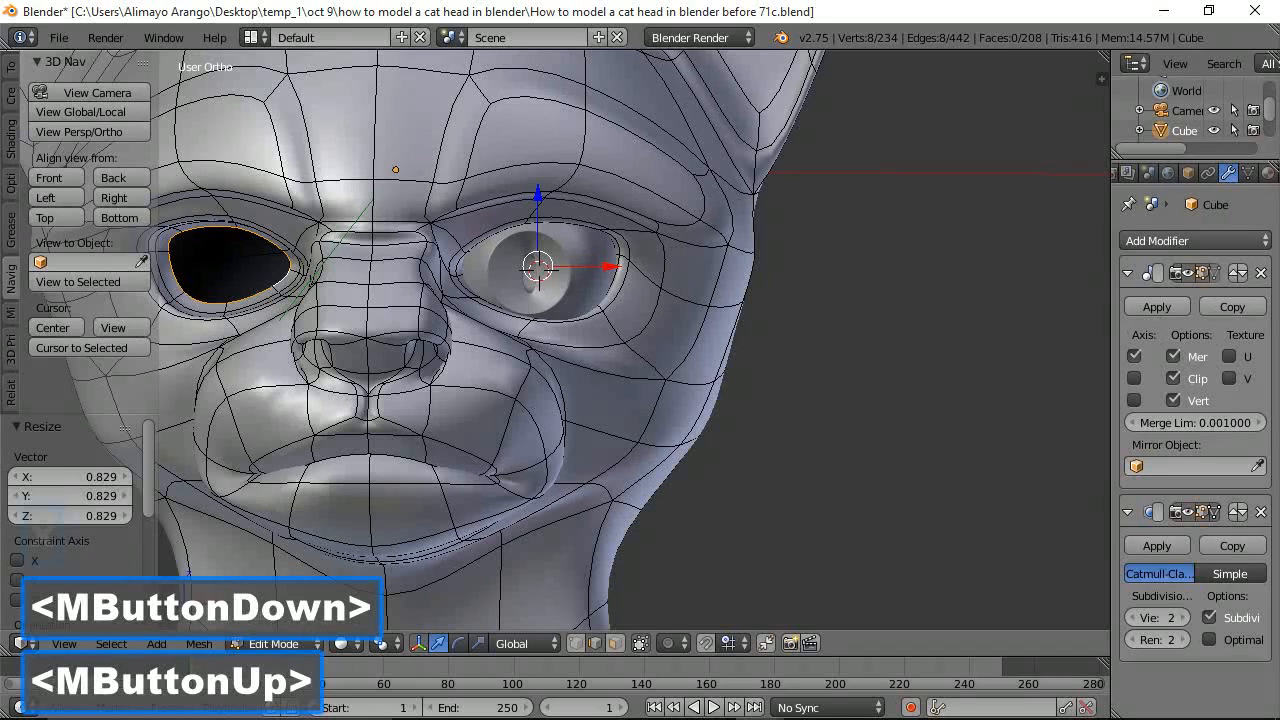
Switch the head from Edit Mode to Sculpt Mode and show the settings of the Grab brush
left_click(322, 645)
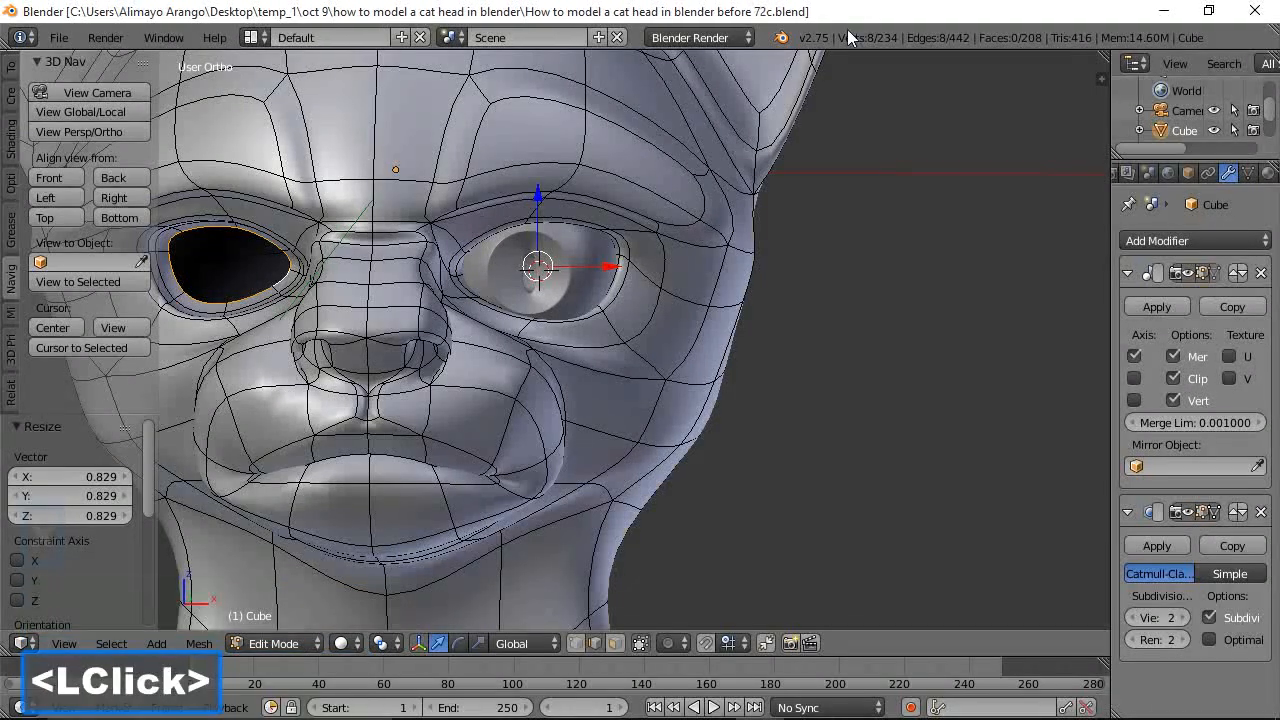
left_click(322, 645)
left_click(302, 577)
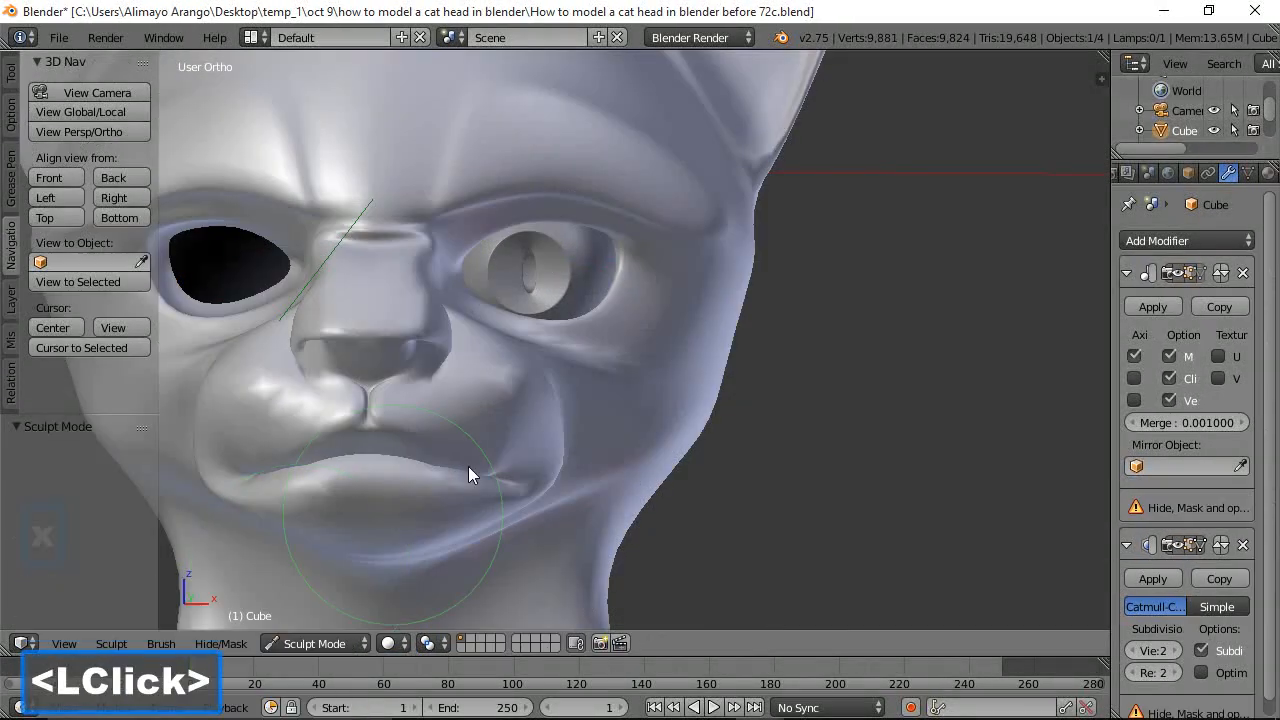
scroll(666, 369, "down", 2)
middle_click_drag(718, 310, 656, 325)
scroll(649, 319, "up", 1)
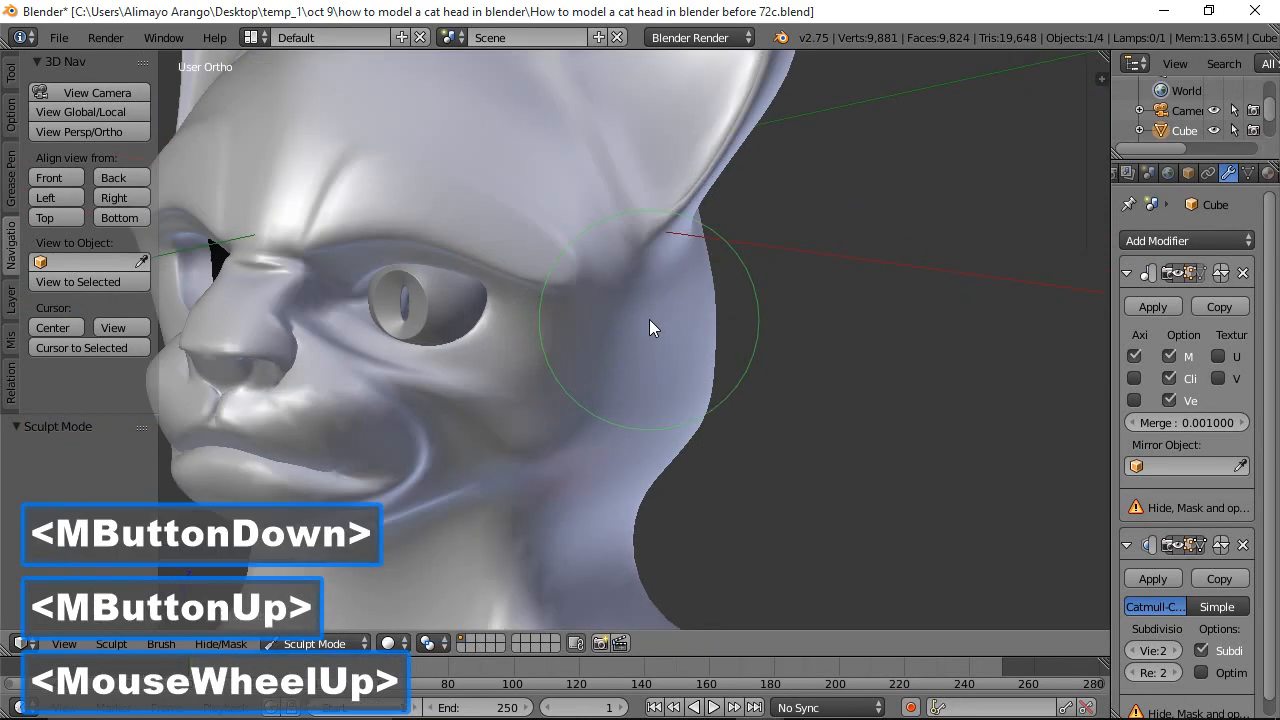
middle_click_drag(326, 320, 395, 265)
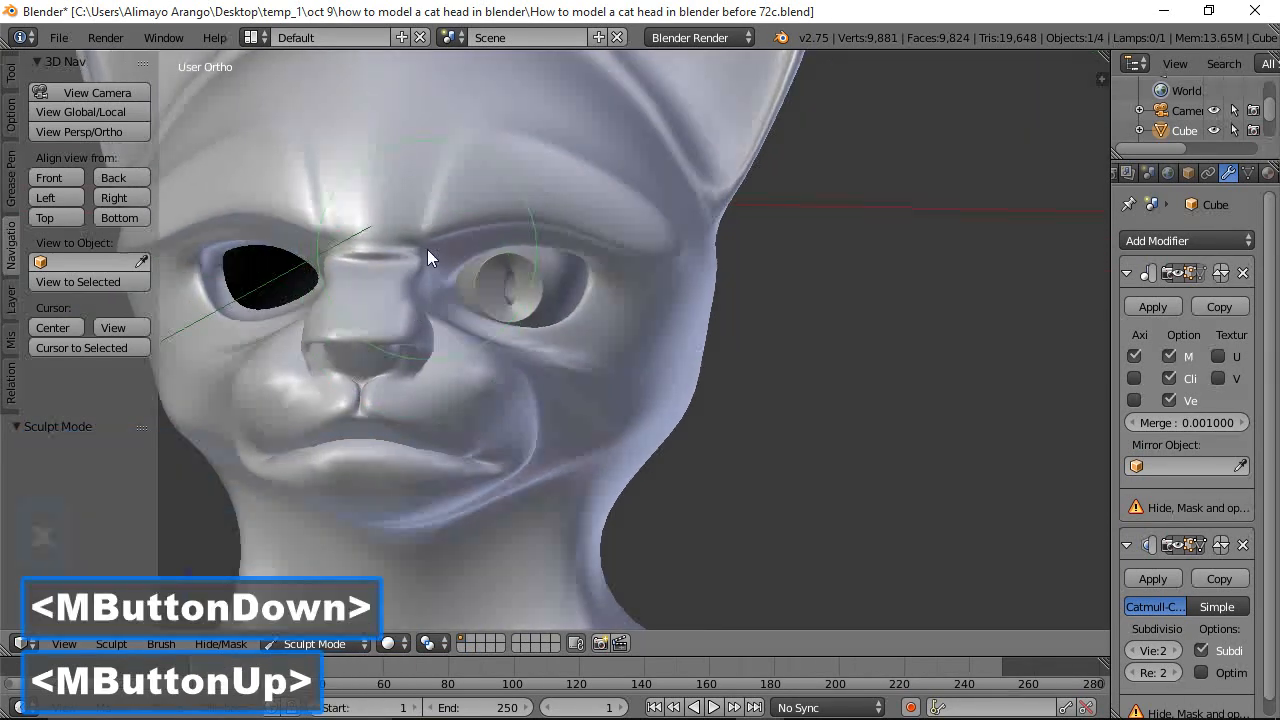
left_click(7, 78)
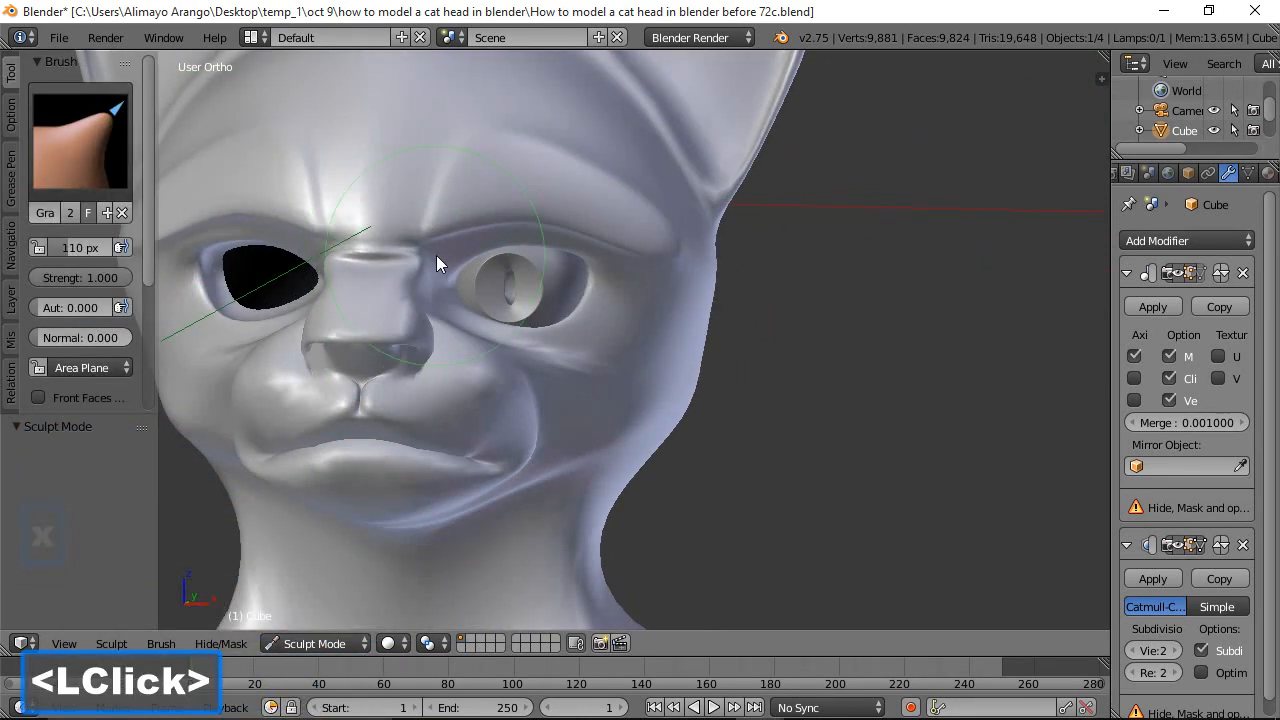
Adjust the inner eye corner beside the nose bridge and the upper eyelid with short Grab brush strokes
mouse_move(436, 247)
left_mouse_down()
mouse_move(433, 259)
mouse_move(469, 268)
left_mouse_up()
mouse_move(620, 330)
middle_mouse_down()
mouse_move(643, 316)
mouse_move(573, 279)
middle_mouse_up()
left_click_drag(528, 249, 528, 257)
mouse_move(562, 318)
middle_mouse_down()
mouse_move(578, 343)
mouse_move(567, 342)
mouse_move(585, 343)
mouse_move(489, 337)
mouse_move(714, 371)
mouse_move(502, 381)
middle_mouse_up()
scroll(579, 343, "down", 2)
middle_click_drag(608, 429, 531, 420)
Use the Smooth brush on the cheek behind the mouth corner, lowering its strength to 0.153
left_click(70, 144)
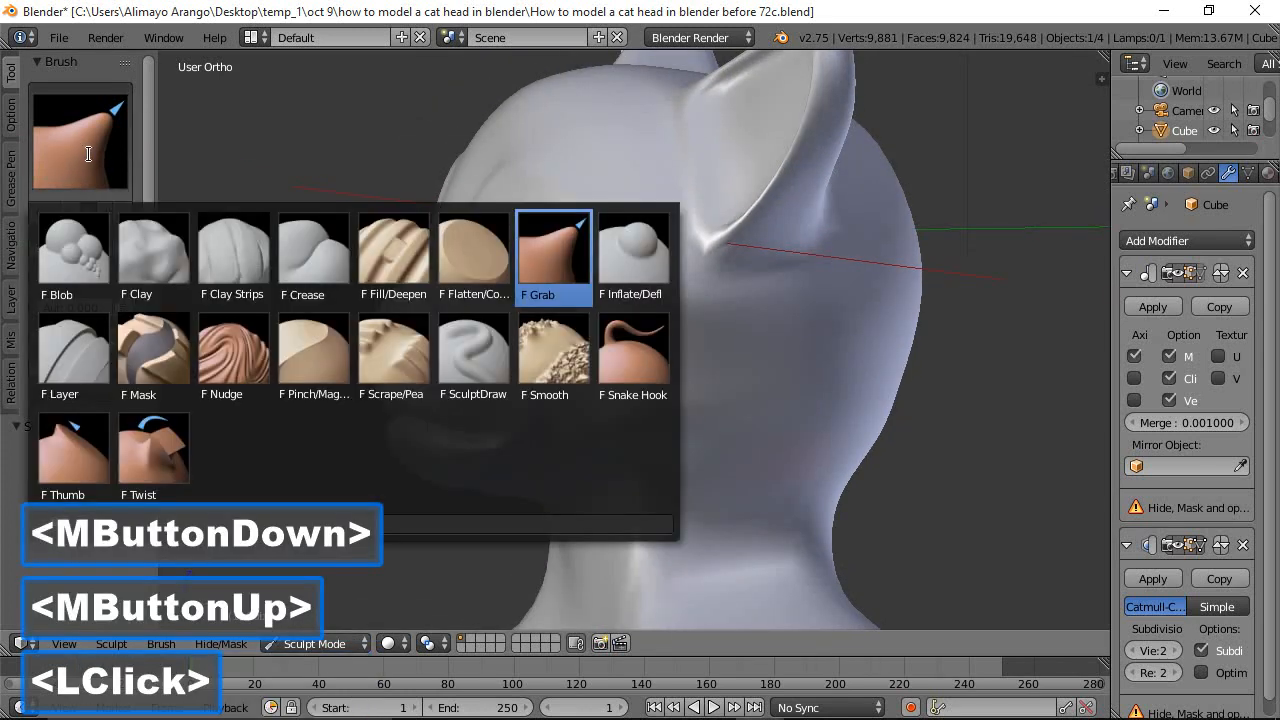
left_click(544, 353)
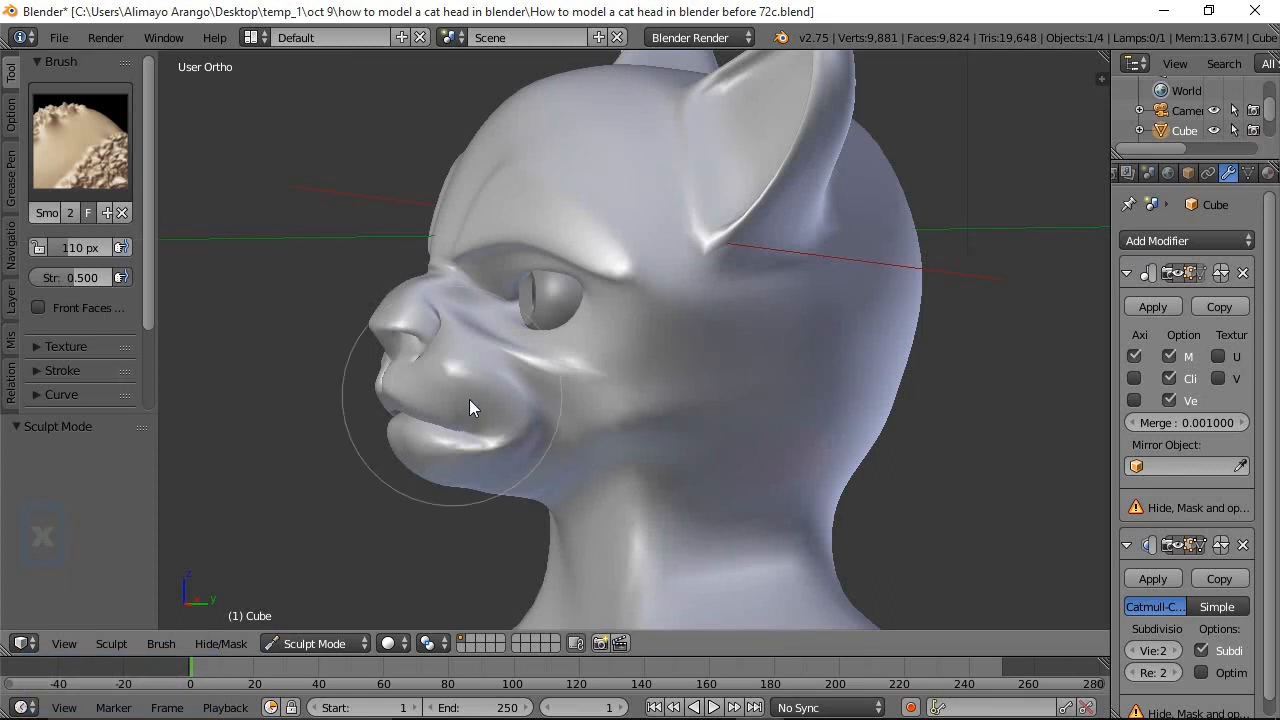
mouse_move(510, 369)
left_mouse_down()
mouse_move(559, 404)
mouse_move(683, 348)
mouse_move(667, 410)
left_mouse_up()
left_click_drag(71, 281, 47, 283)
double_click(548, 424)
double_click(549, 424)
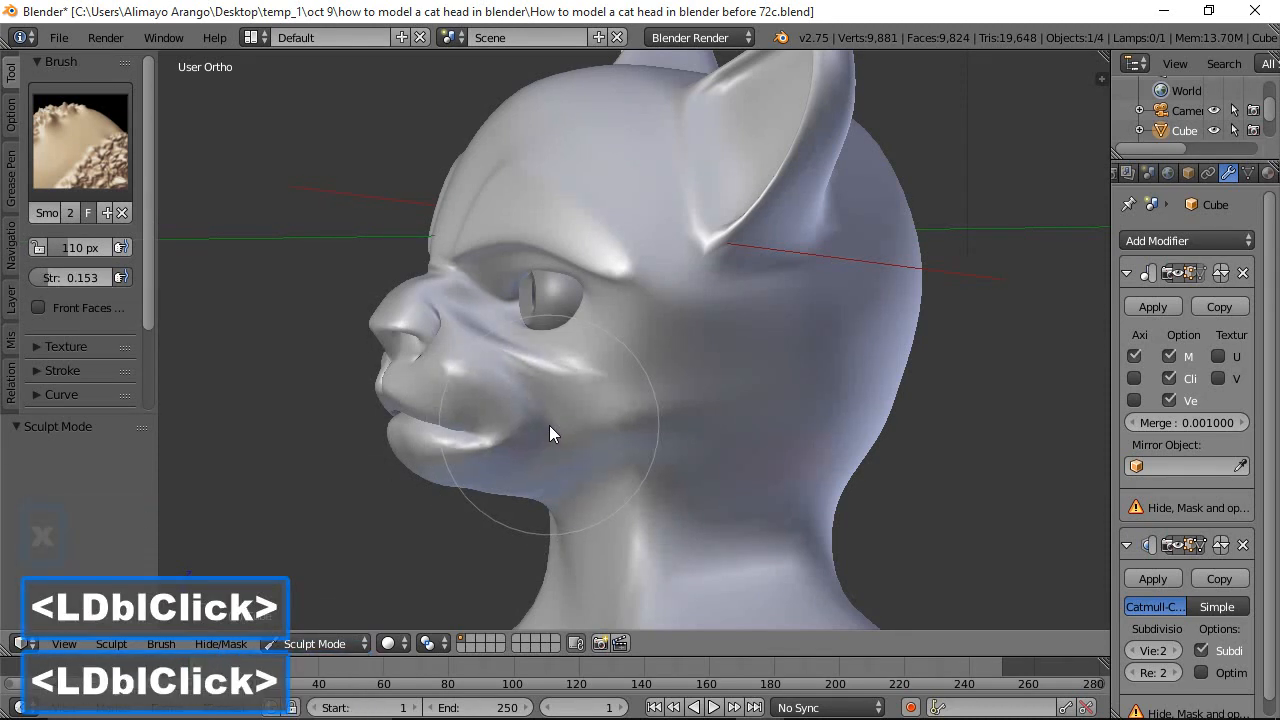
left_click(546, 446)
mouse_move(546, 446)
middle_mouse_down()
mouse_move(754, 442)
mouse_move(716, 467)
mouse_move(644, 448)
middle_mouse_up()
Smooth the creases between the nose and the inner corner of the eye
left_click(504, 336)
double_click(488, 330)
double_click(483, 325)
double_click(482, 321)
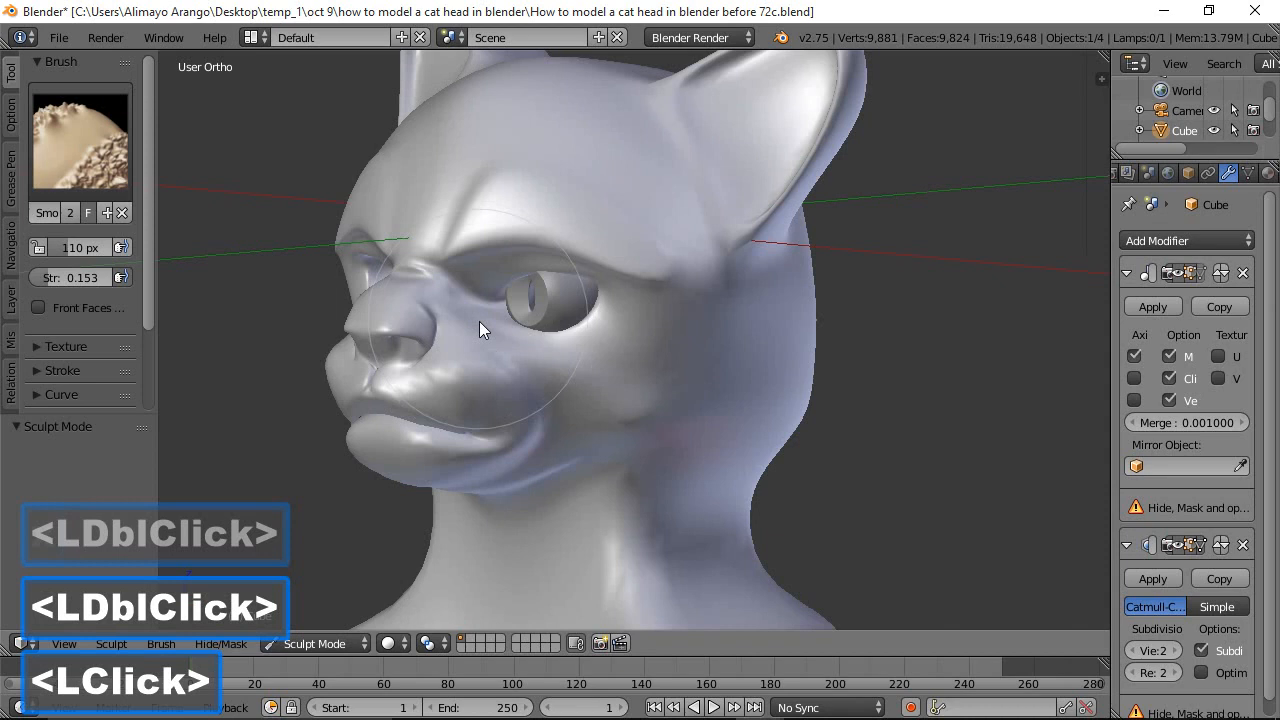
mouse_move(563, 397)
middle_mouse_down()
mouse_move(726, 391)
mouse_move(667, 393)
mouse_move(689, 379)
mouse_move(670, 390)
mouse_move(604, 305)
mouse_move(578, 491)
middle_mouse_up()
Smooth the cheek and the jawline where it meets the neck
left_click(656, 356)
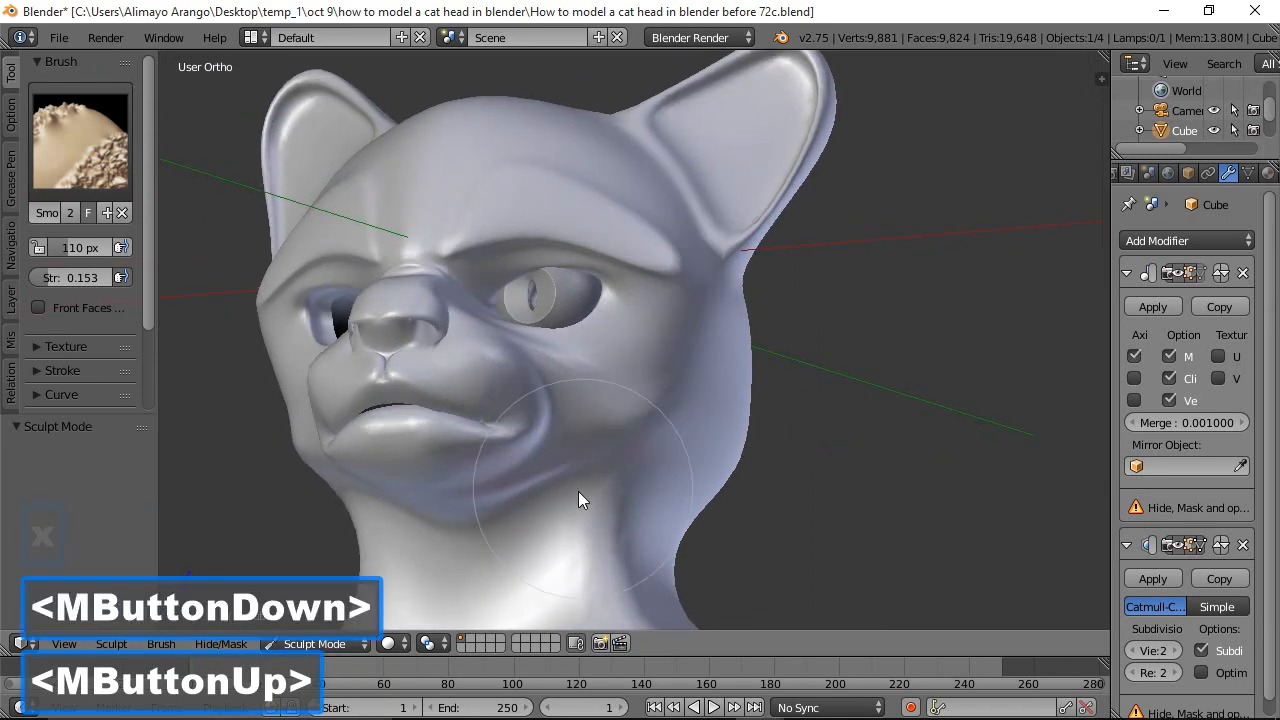
double_click(558, 499)
double_click(545, 508)
double_click(542, 512)
double_click(544, 512)
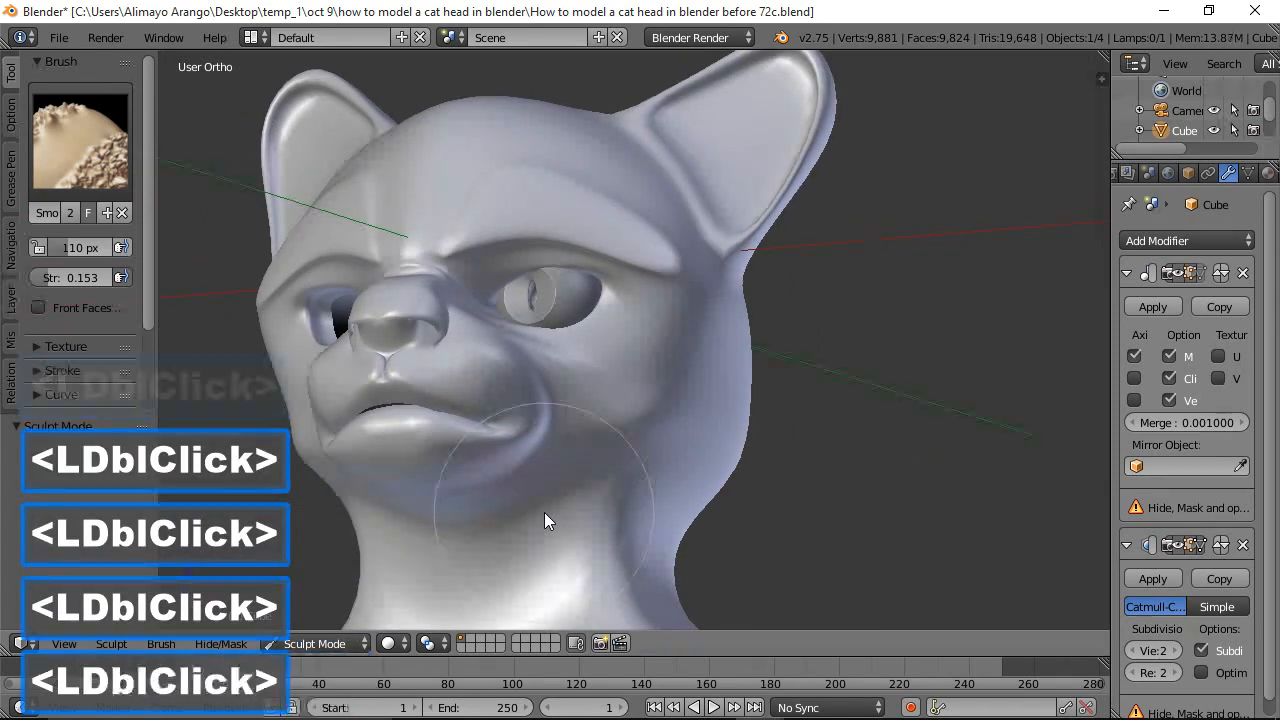
left_click(549, 511)
Smooth the lower cheek and the side of the head between the outer eye corner and the ear base
mouse_move(592, 466)
middle_mouse_down()
mouse_move(659, 494)
mouse_move(649, 511)
middle_mouse_up()
double_click(647, 432)
left_click_drag(649, 430, 653, 426)
double_click(648, 426)
left_click(693, 297)
left_click(693, 296)
double_click(699, 294)
left_click(706, 291)
double_click(701, 297)
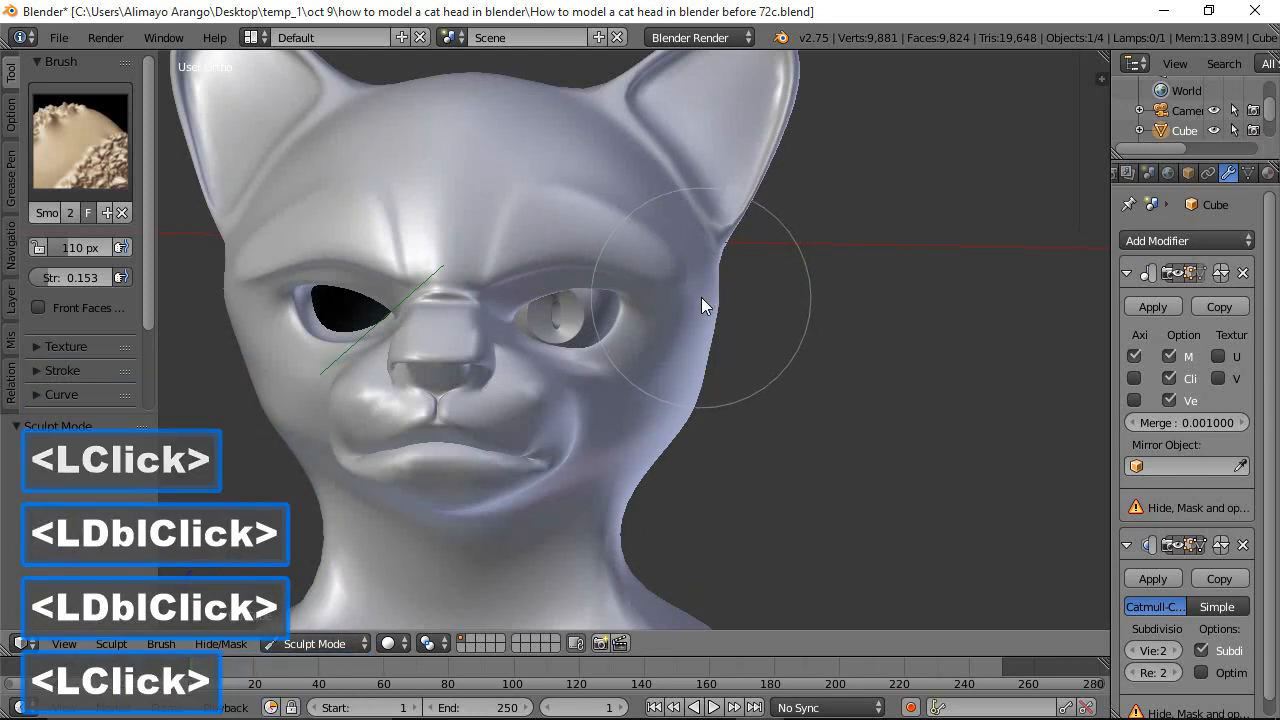
double_click(707, 294)
mouse_move(730, 304)
middle_mouse_down()
mouse_move(790, 311)
mouse_move(630, 289)
mouse_move(650, 295)
middle_mouse_up()
middle_click_drag(646, 368, 838, 378)
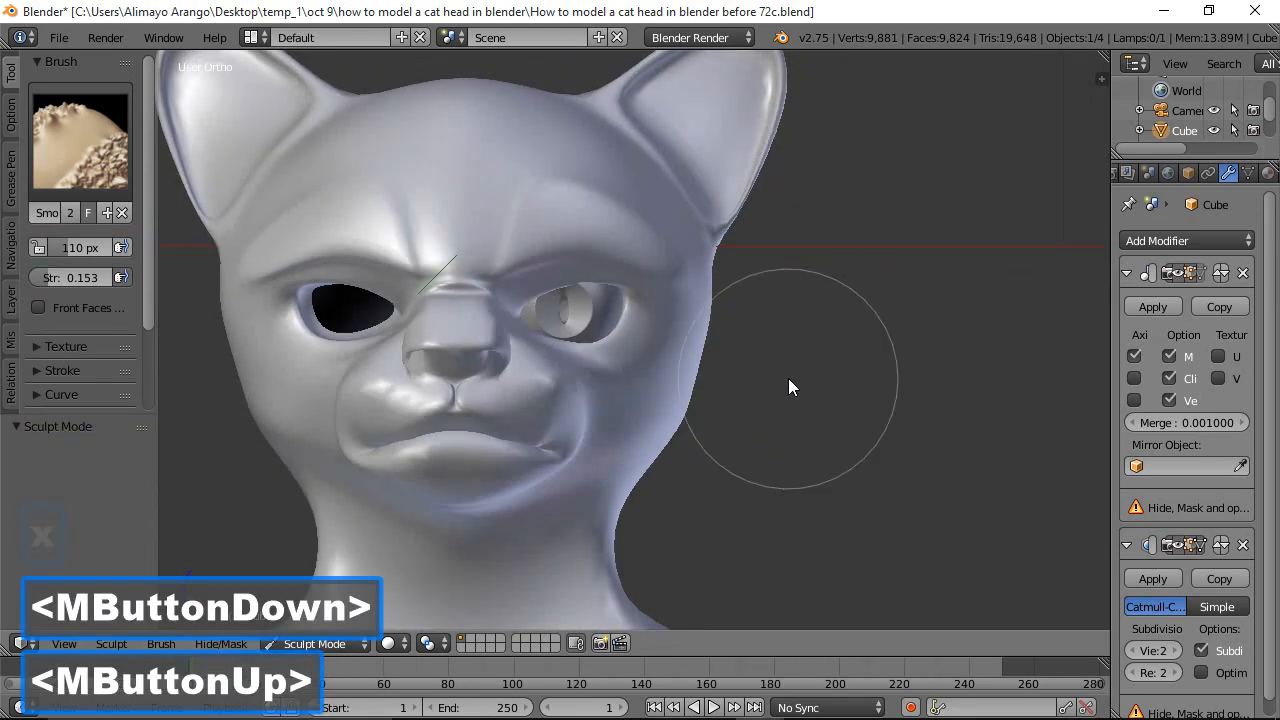
Reshape the side of the head just below the ear with the Grab brush
scroll(788, 378, "down", 1)
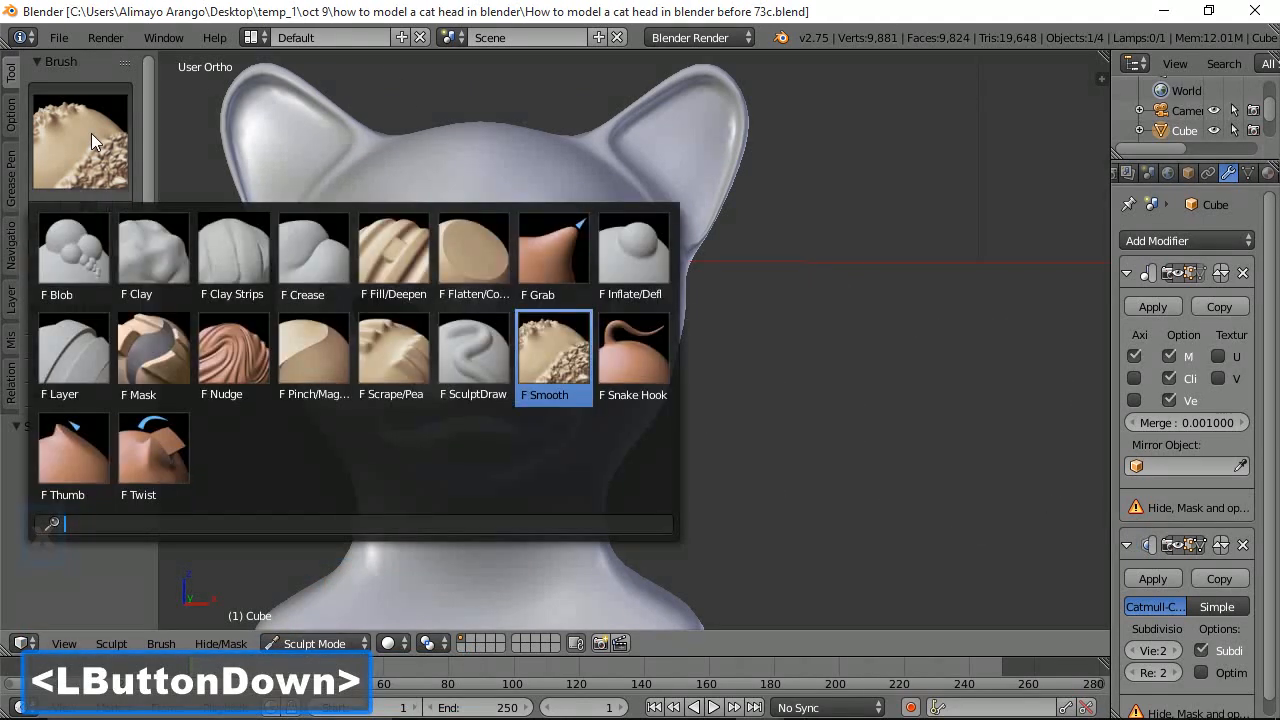
left_click(91, 140)
left_click(560, 248)
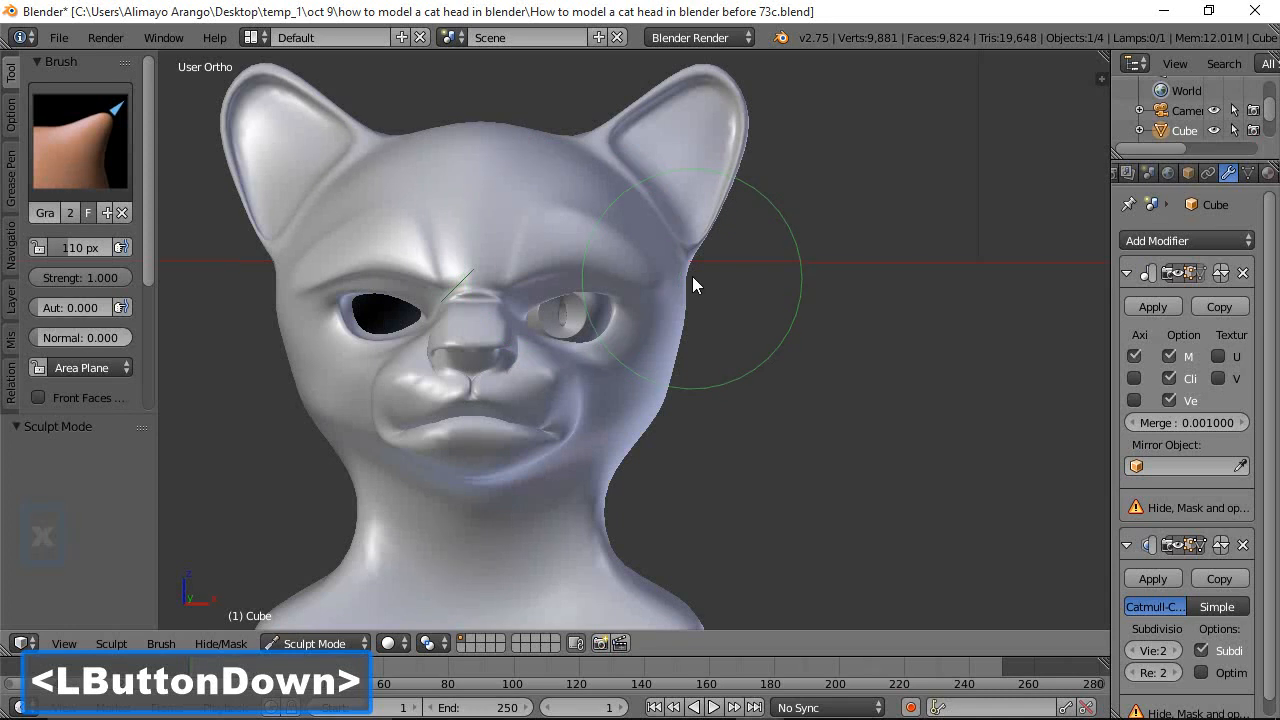
left_click_drag(689, 269, 693, 313)
middle_click_drag(786, 380, 692, 349)
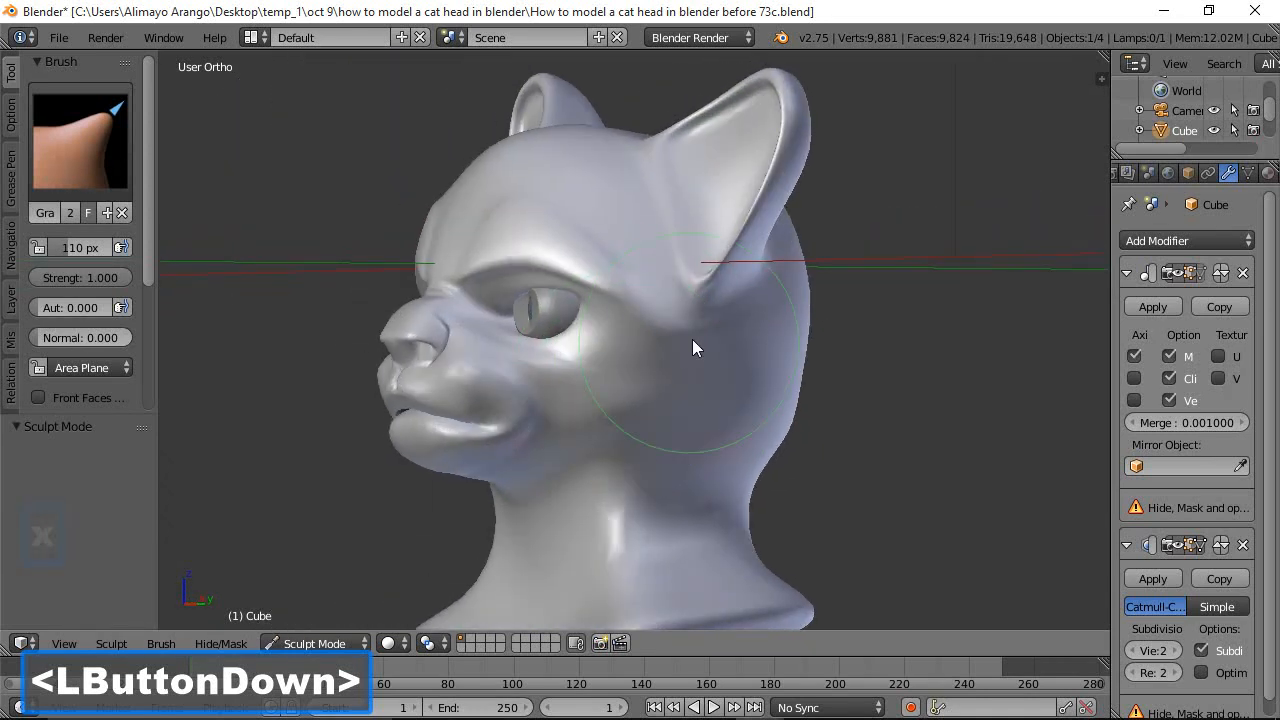
middle_click_drag(671, 297, 773, 297)
Reshape the ears with the Grab brush at the inner base and outer edge, and pull the tips down
mouse_move(667, 142)
left_mouse_down()
mouse_move(670, 173)
mouse_move(662, 158)
mouse_move(655, 176)
left_mouse_up()
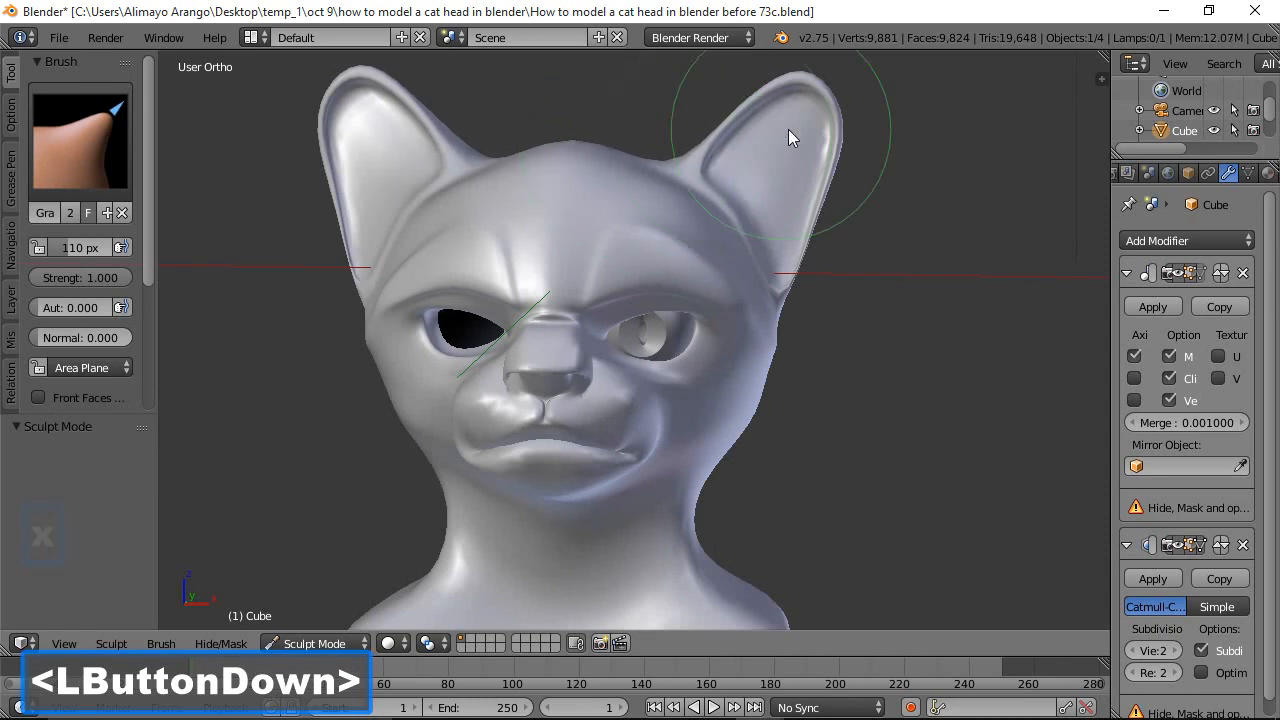
left_click_drag(841, 139, 835, 140)
left_click_drag(778, 78, 800, 115)
mouse_move(665, 397)
left_mouse_down()
mouse_move(642, 405)
mouse_move(638, 346)
mouse_move(656, 401)
mouse_move(670, 401)
mouse_move(676, 361)
mouse_move(657, 346)
mouse_move(668, 430)
mouse_move(683, 433)
mouse_move(656, 436)
mouse_move(703, 457)
mouse_move(701, 475)
mouse_move(695, 464)
mouse_move(746, 446)
mouse_move(788, 391)
mouse_move(788, 341)
mouse_move(766, 371)
left_mouse_up()
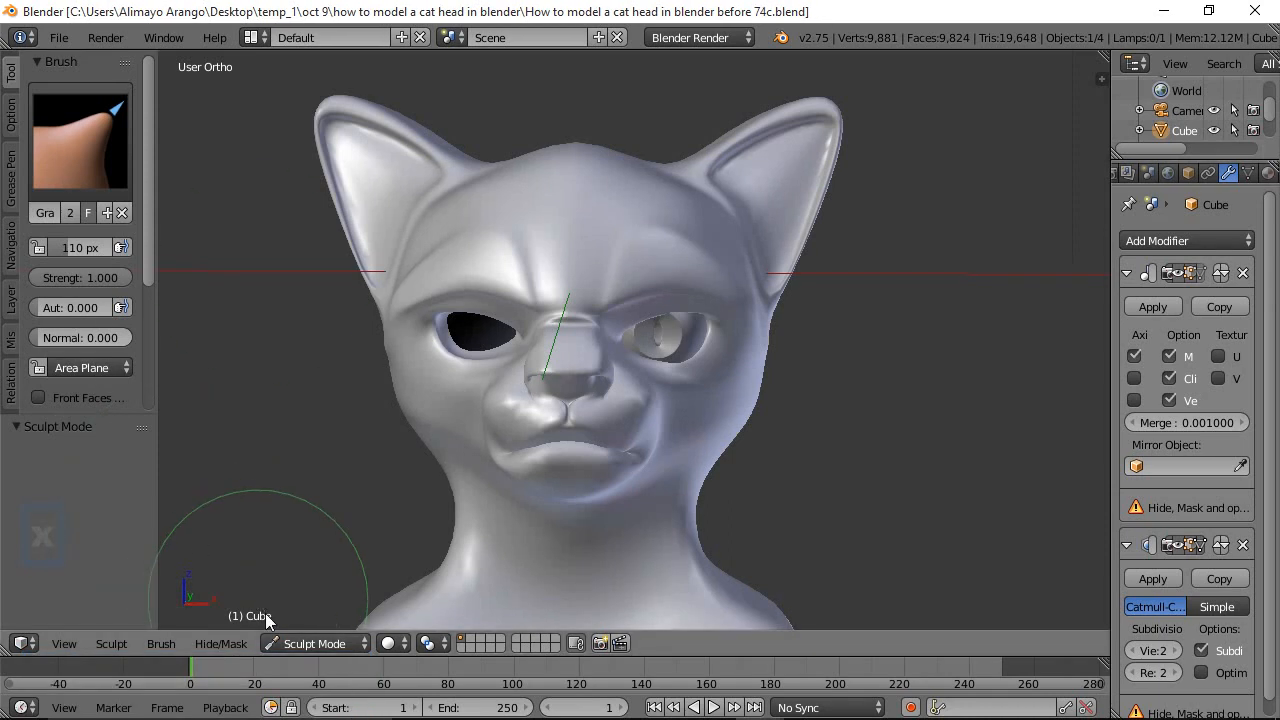
Return the head to Edit Mode and isolate it in local view
left_click(331, 645)
left_click(300, 594)
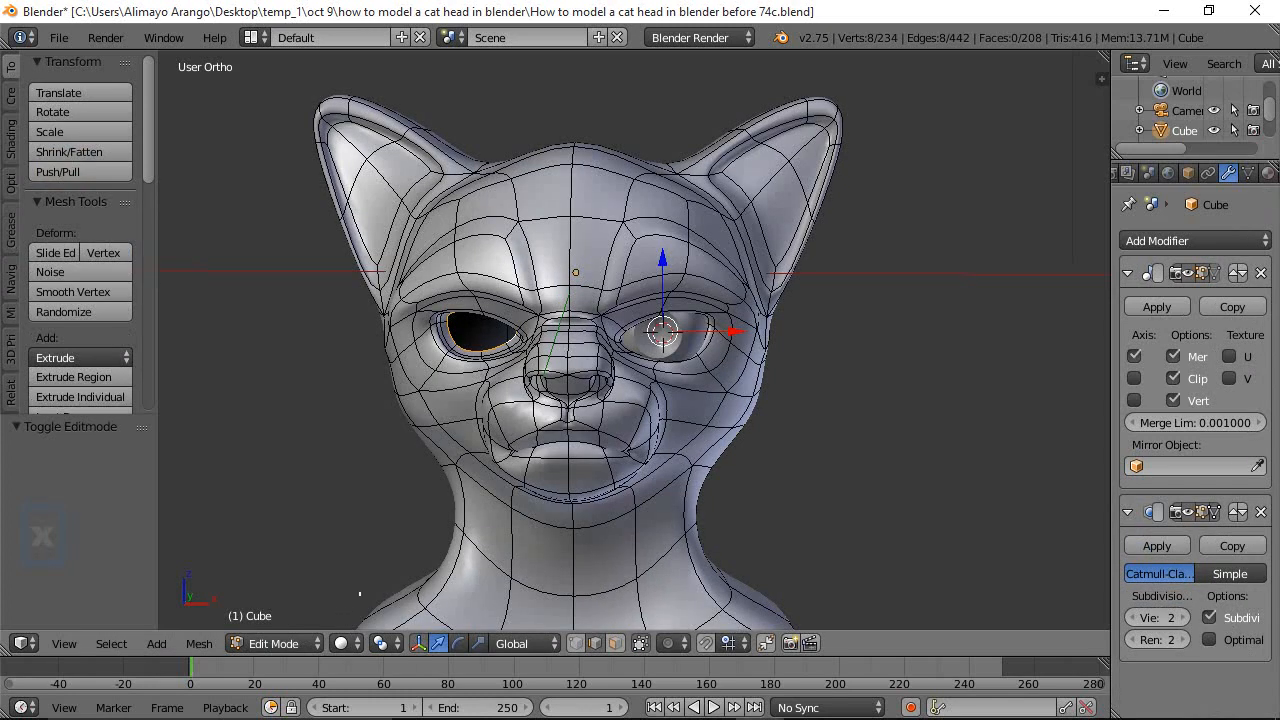
left_click(12, 283)
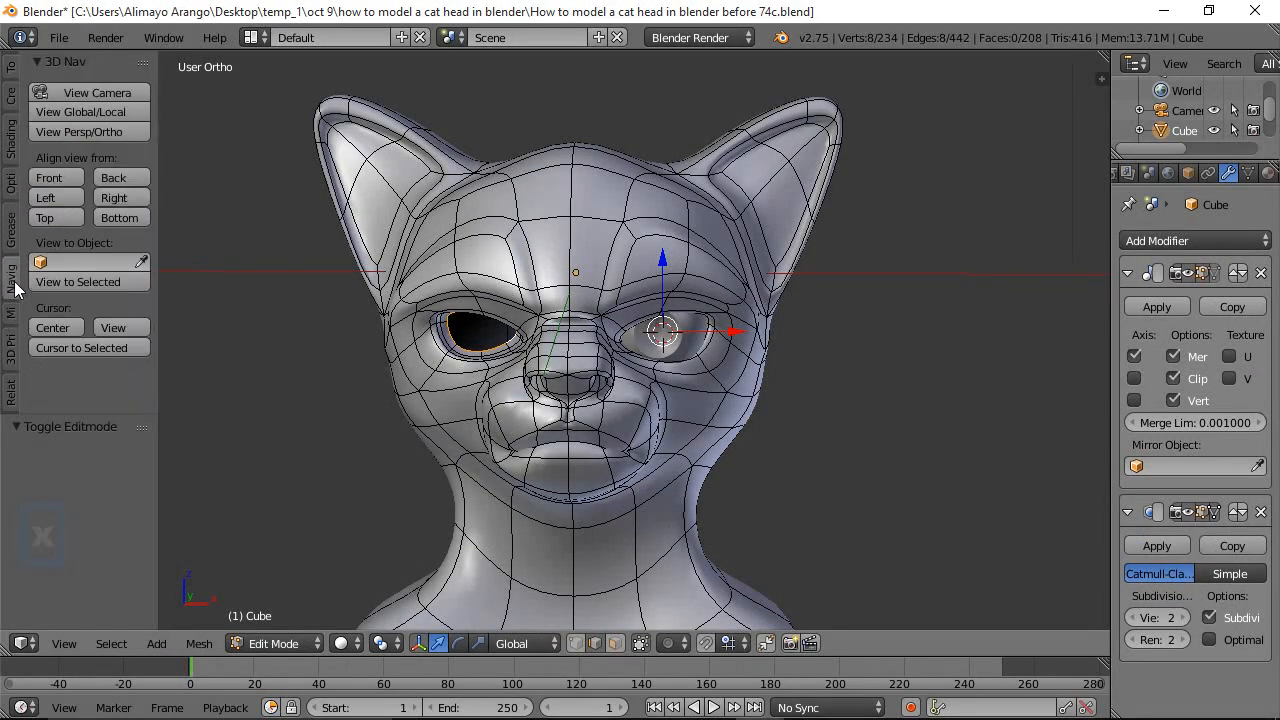
left_click(119, 113)
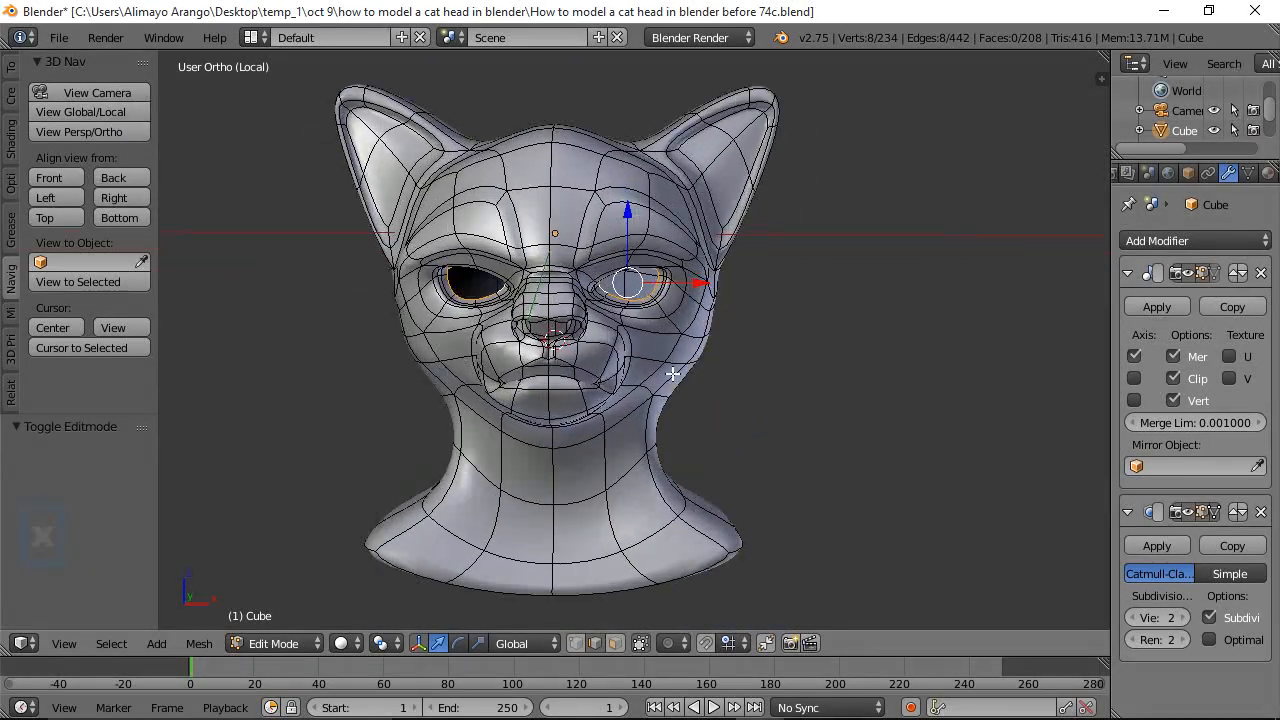
Select the outer lower edge of the inner eyelid loop, and leave local view to bring the eyeball back
middle_click_drag(818, 336, 753, 369)
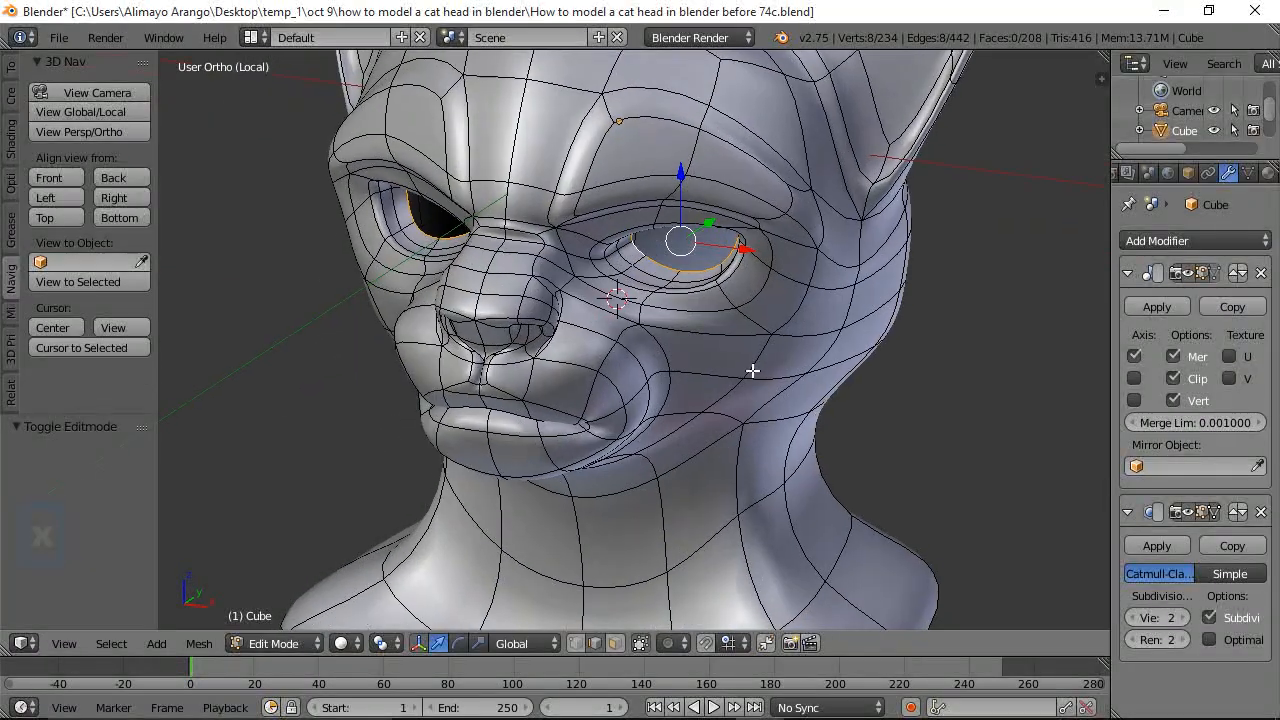
scroll(754, 368, "up", 2)
right_click(746, 256)
left_click(103, 113)
scroll(846, 363, "up", 3)
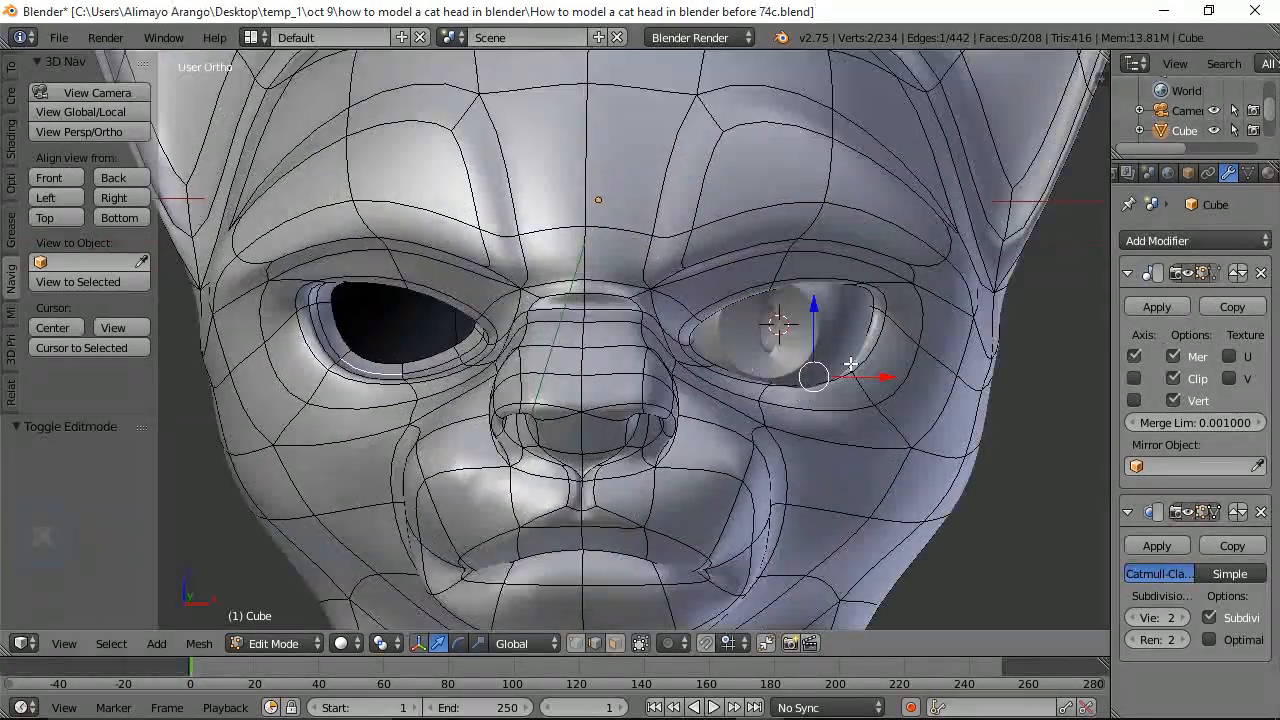
Turn on proportional editing limited to connected geometry for moving the selected inner eyelid edge
middle_click_drag(976, 393, 857, 410)
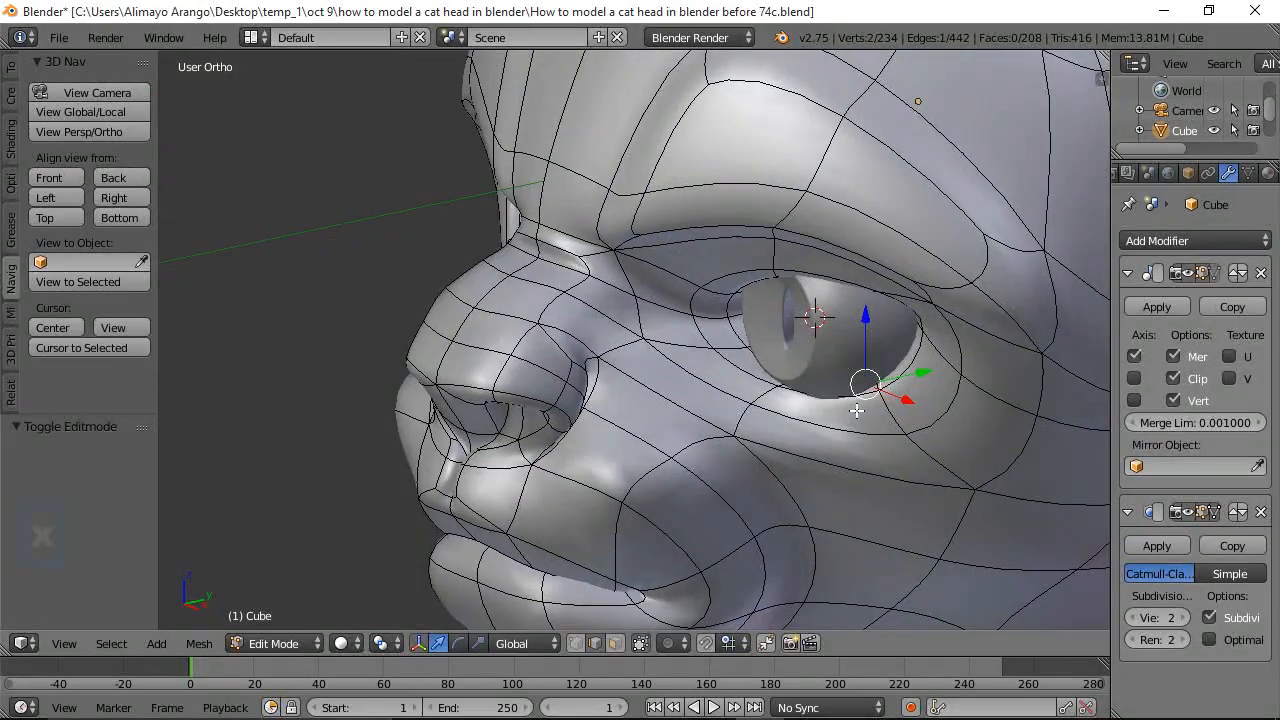
left_click_drag(923, 373, 869, 381)
key("o")
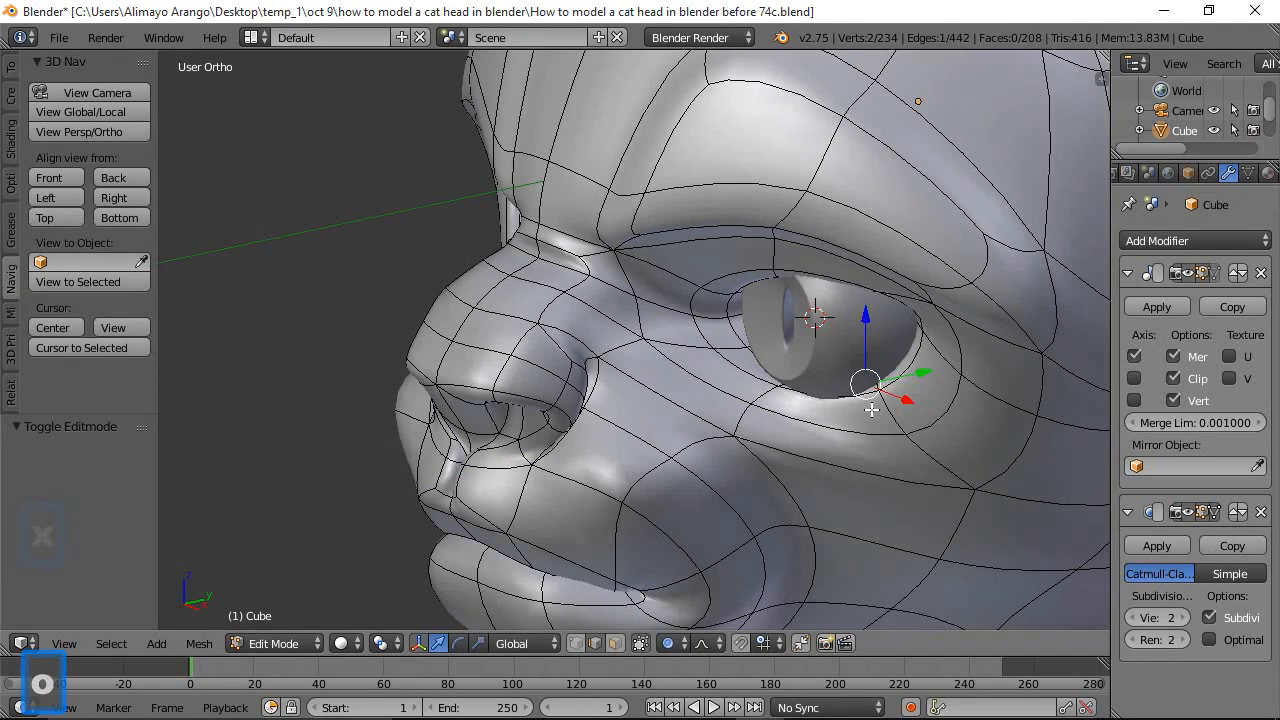
key("alt")
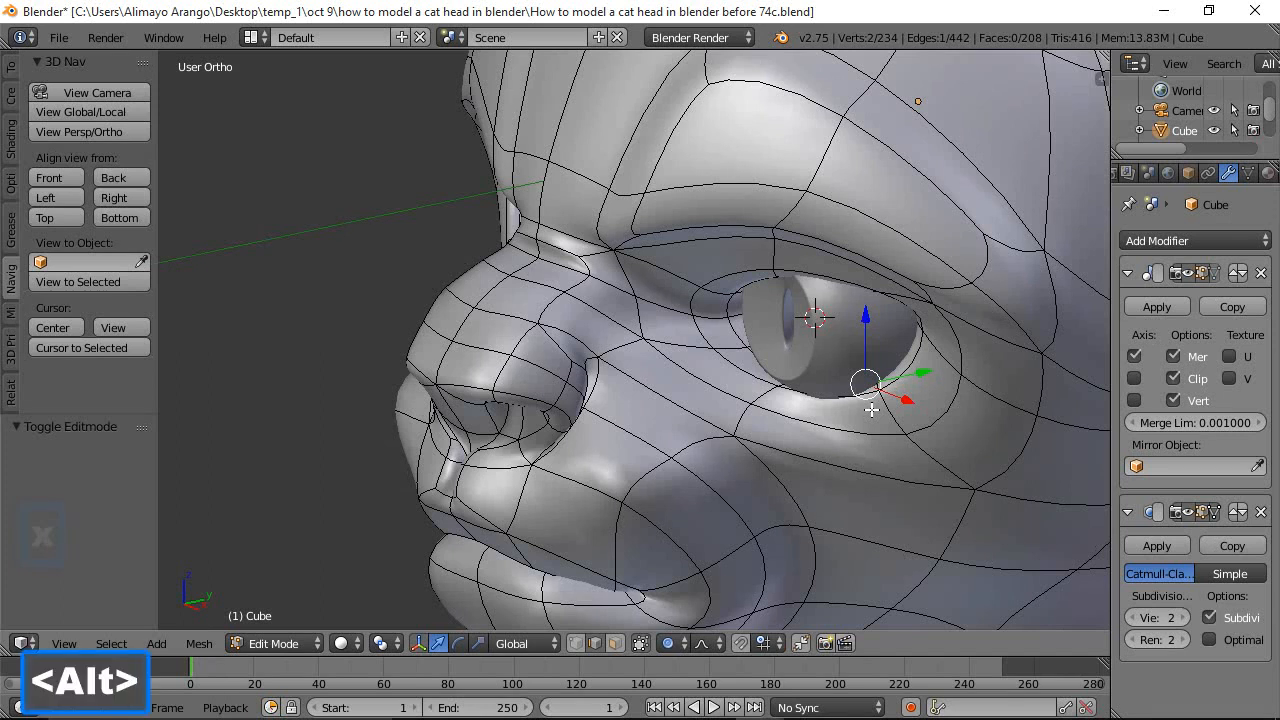
key("alt+o")
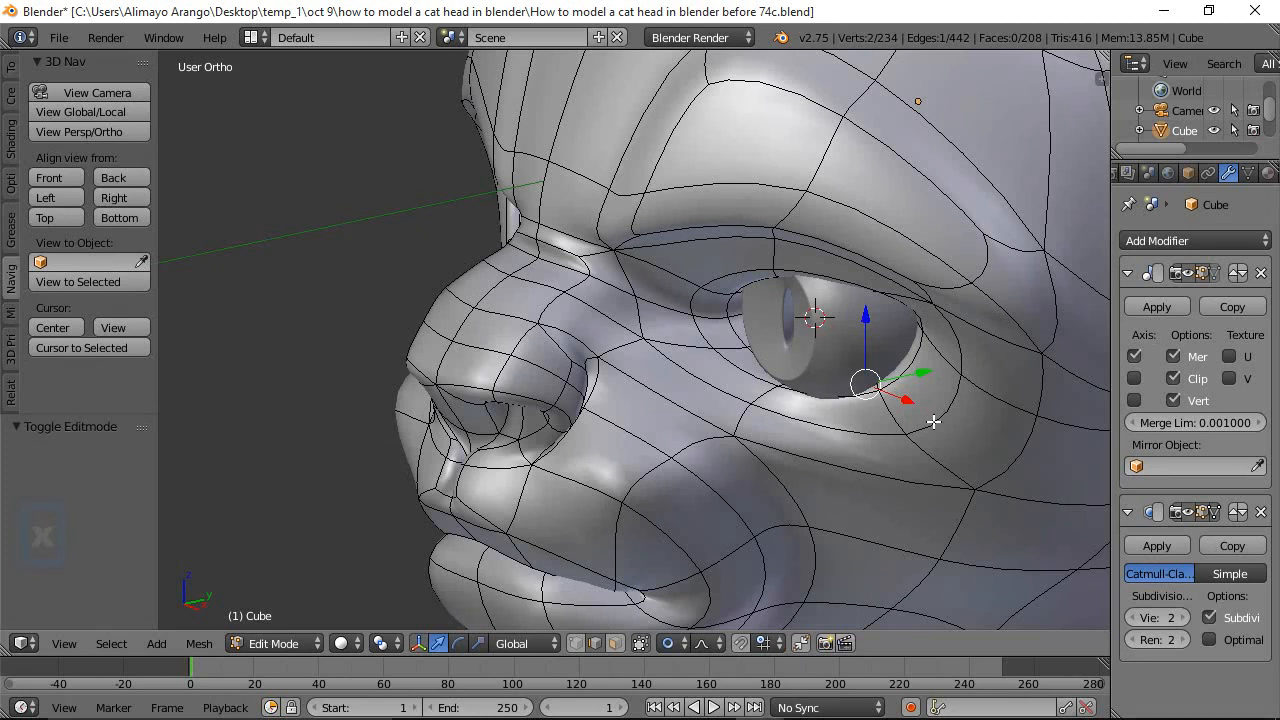
Move the selected inner edge of the lower eyelid about -0.148 along Y, using a proportional size of about 0.32
key("g")
key("y")
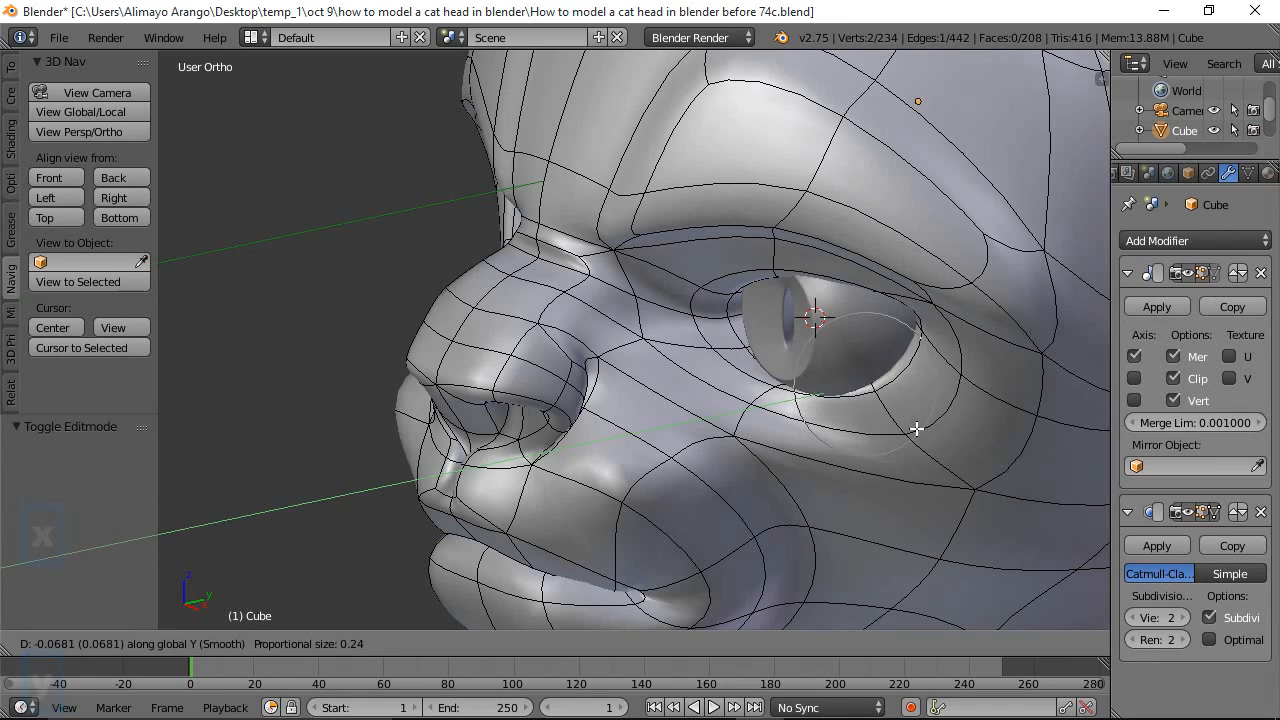
scroll(903, 431, "down", 1)
scroll(903, 431, "down", 1)
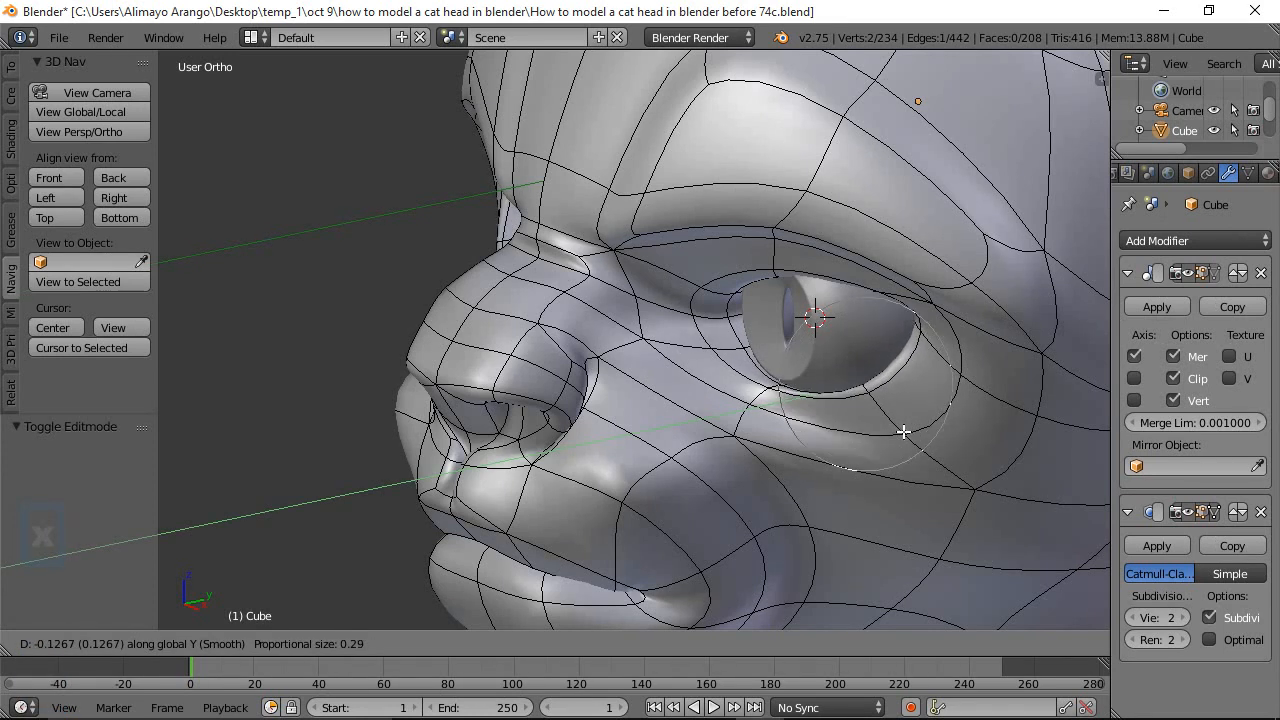
scroll(903, 431, "down", 1)
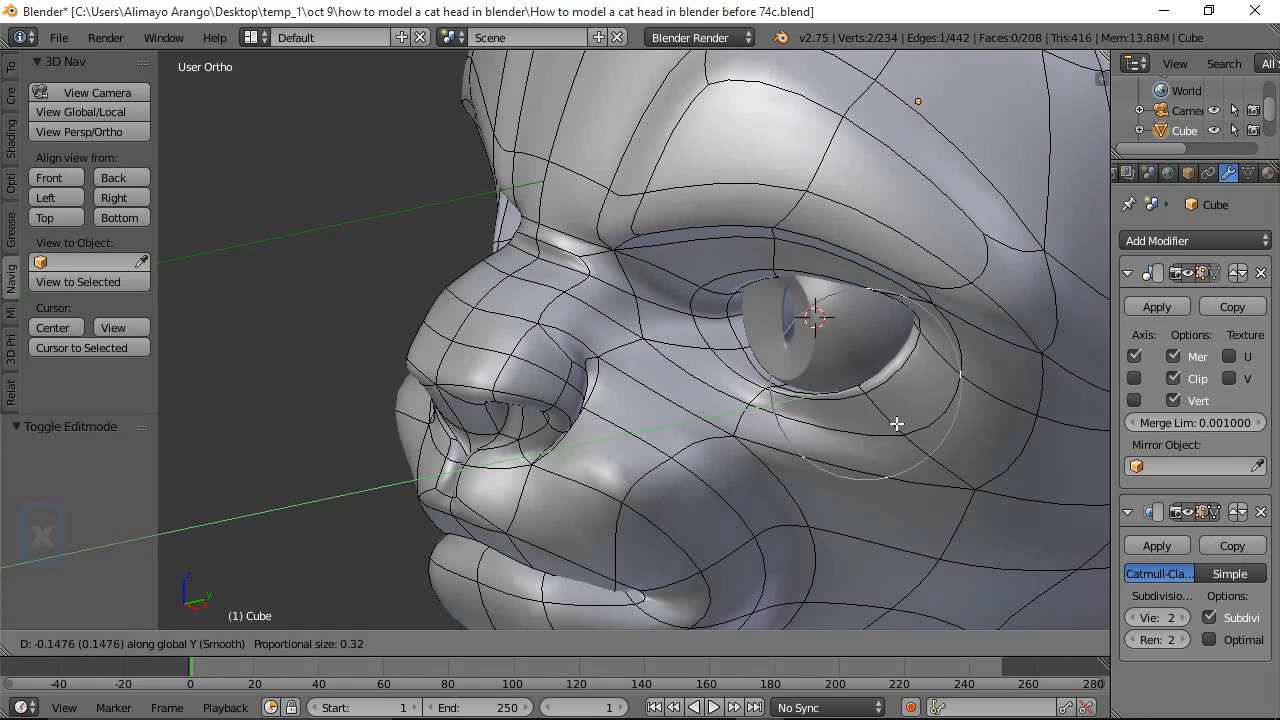
left_click(896, 424)
Raise the lower eyelid's inner edge about 0.087 along Z with proportional editing
middle_click_drag(890, 428, 851, 448)
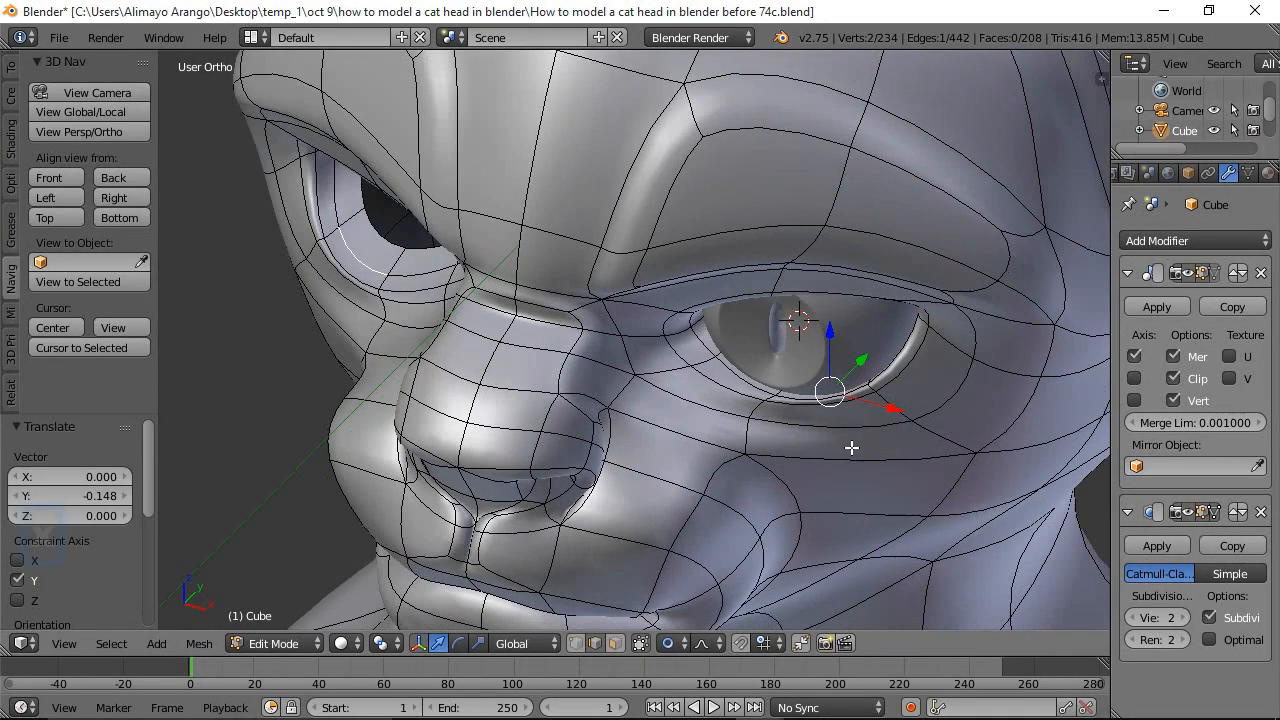
middle_click_drag(802, 398, 815, 400)
key("g")
key("z")
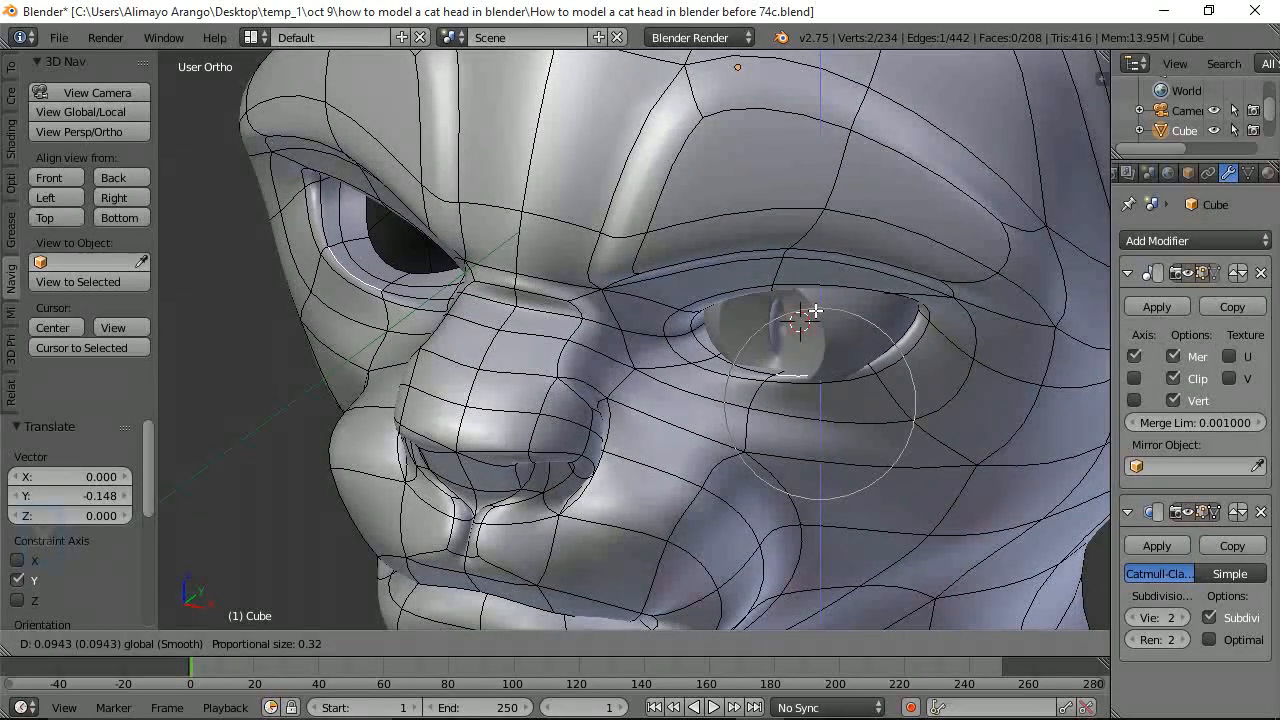
left_click(815, 311)
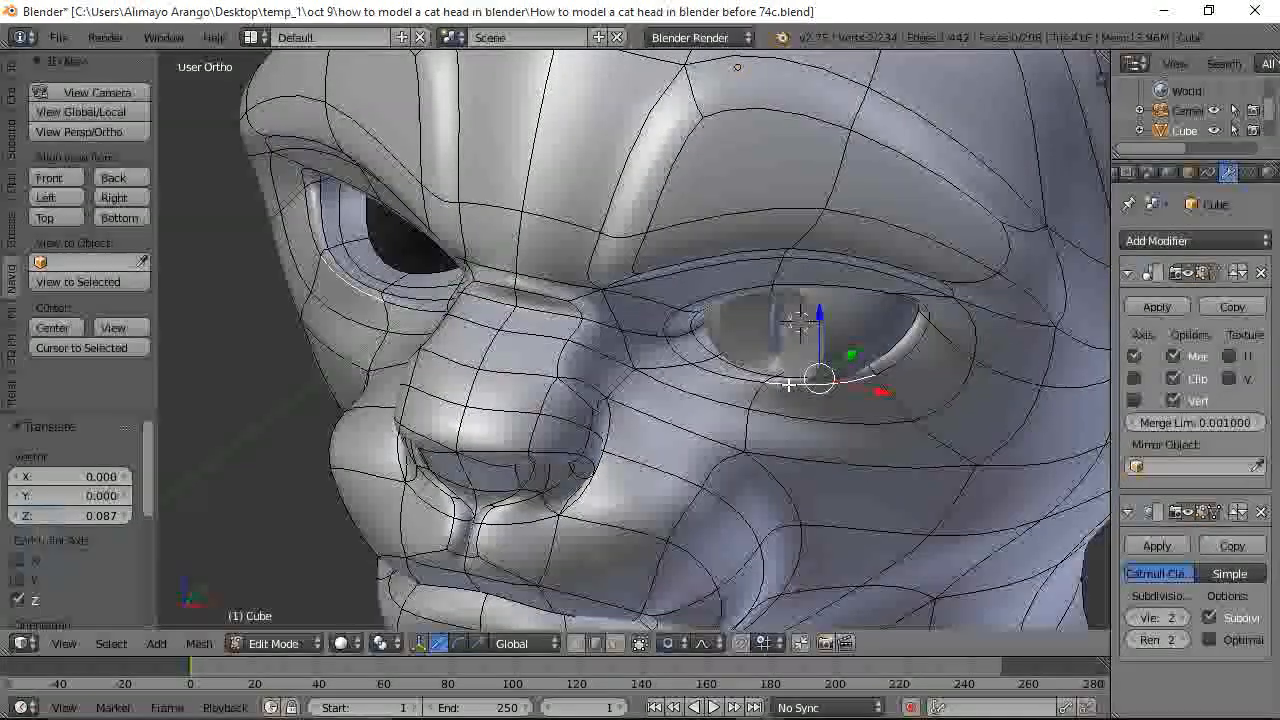
Shift the lower eyelid's inner edge along Y and lower it about 0.017 along Z to fit the eyeball
middle_click_drag(778, 443, 847, 398)
key("g")
key("y")
left_click(857, 358)
key("g")
key("z")
left_click(840, 378)
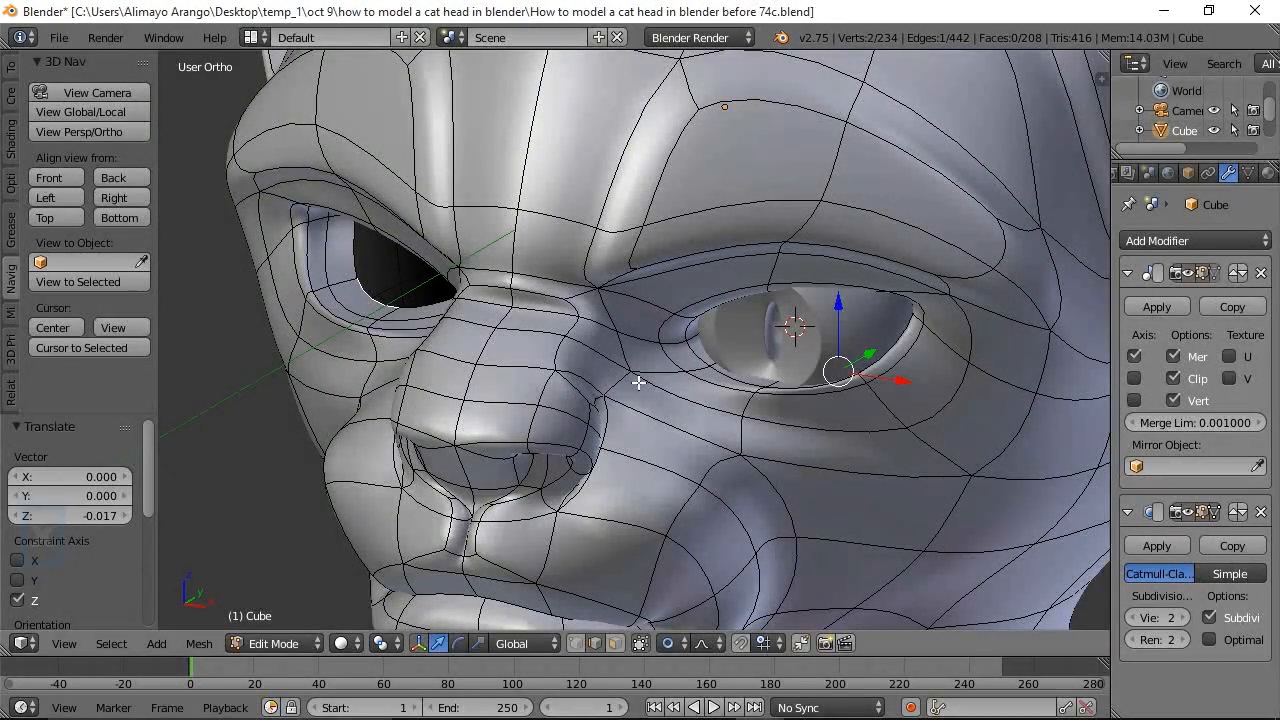
Move the lower eyelid's inner edge about -0.150 along Y, and the edge at the eye's outer corner about -0.004 along Y
middle_click_drag(638, 382, 861, 385)
key("g")
key("z")
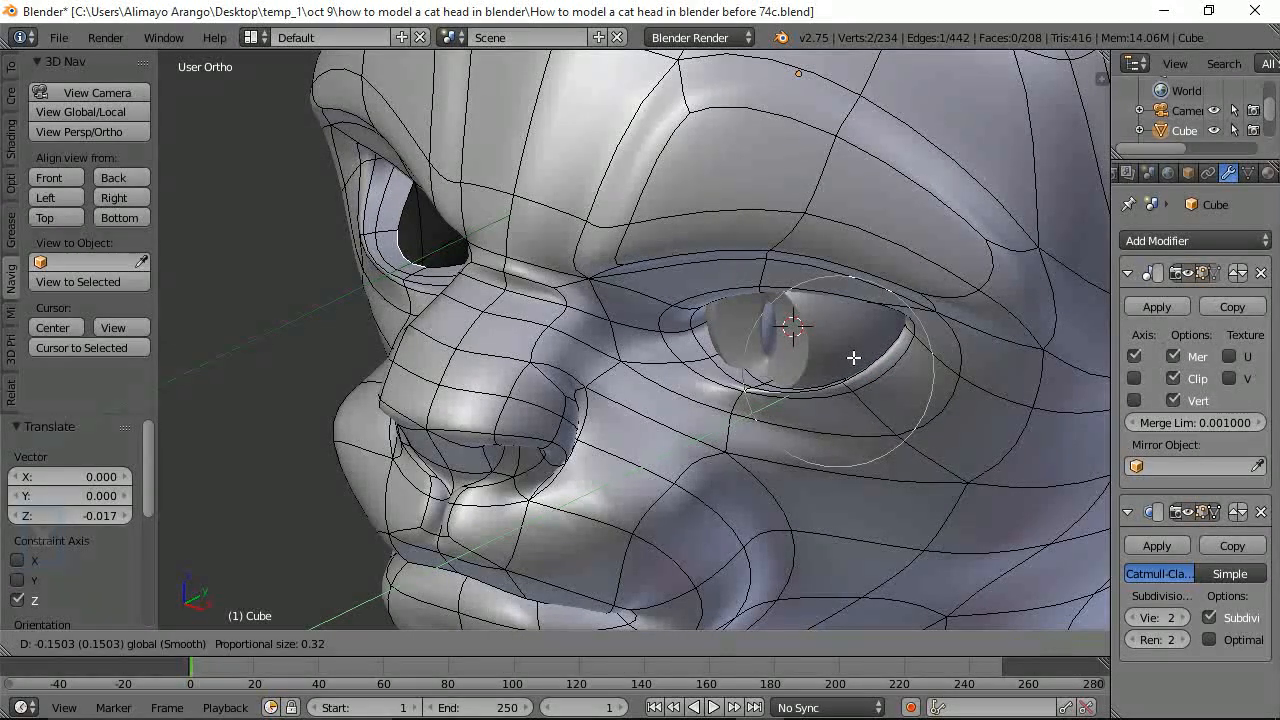
left_click(853, 357)
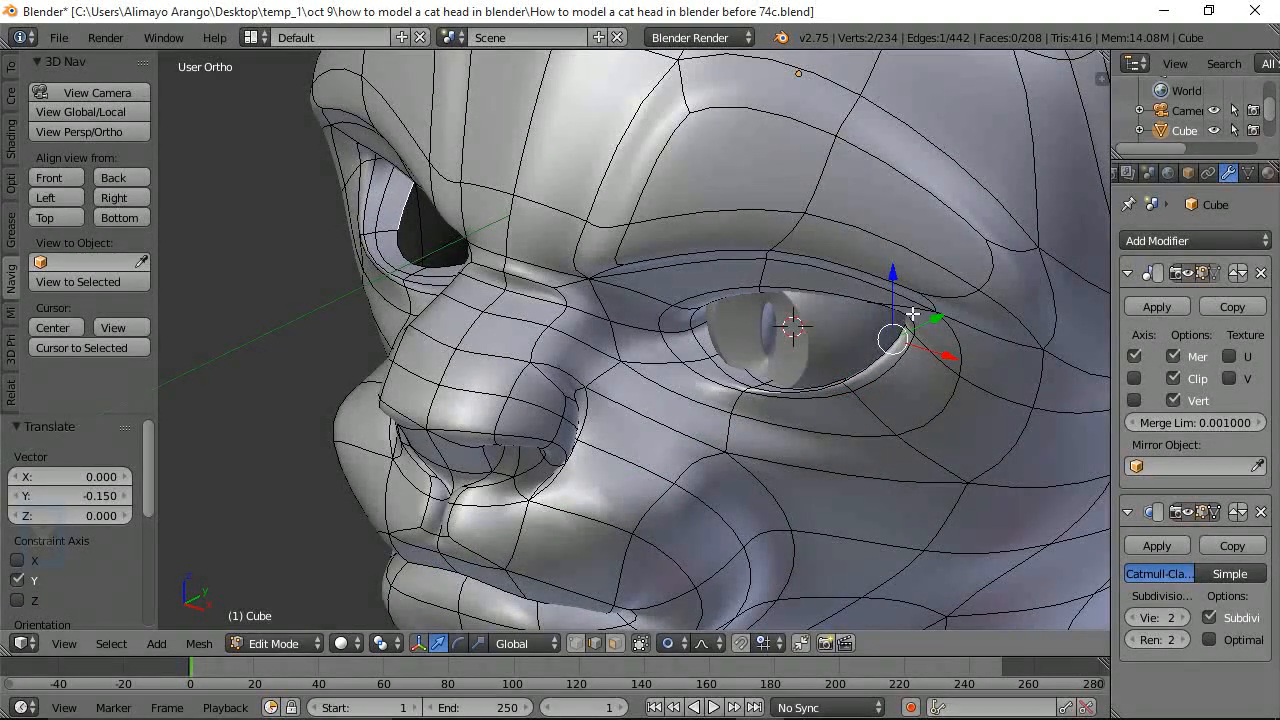
key("g")
key("y")
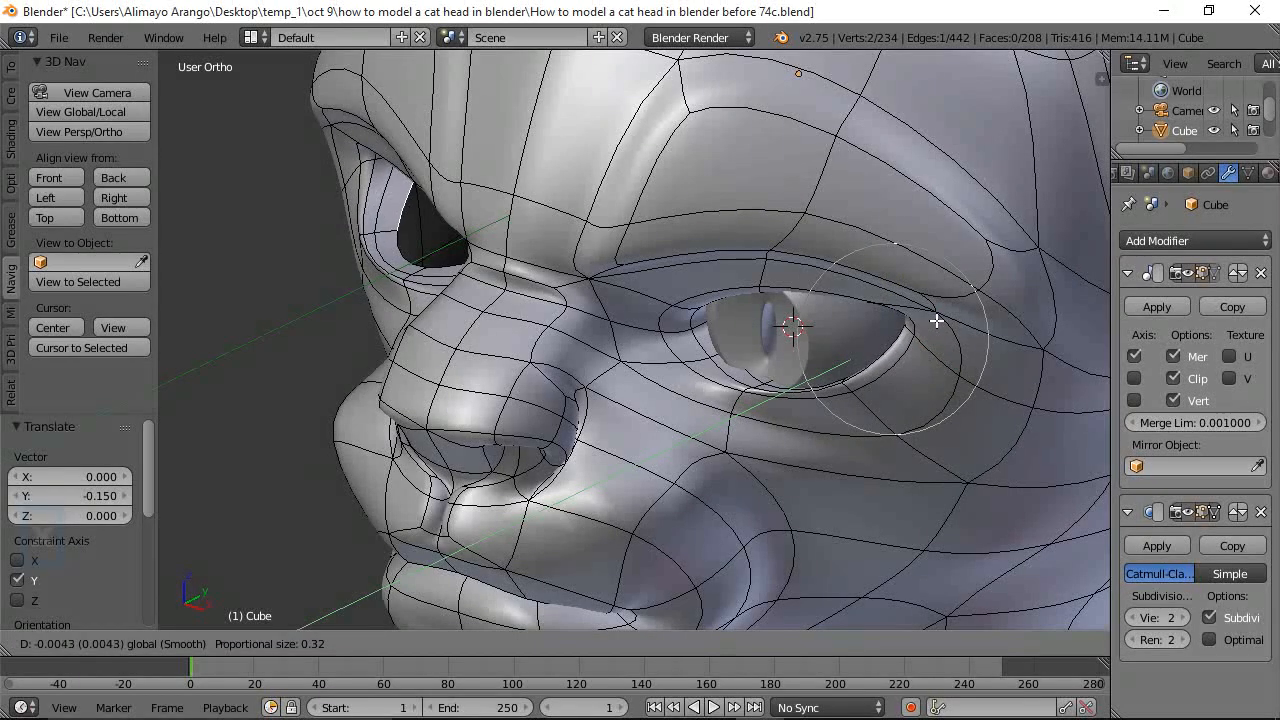
left_click(905, 326)
Move the inner eyelid edge near the nose-side eye corner about -0.225 along Y with proportional editing
middle_click_drag(905, 326, 509, 386)
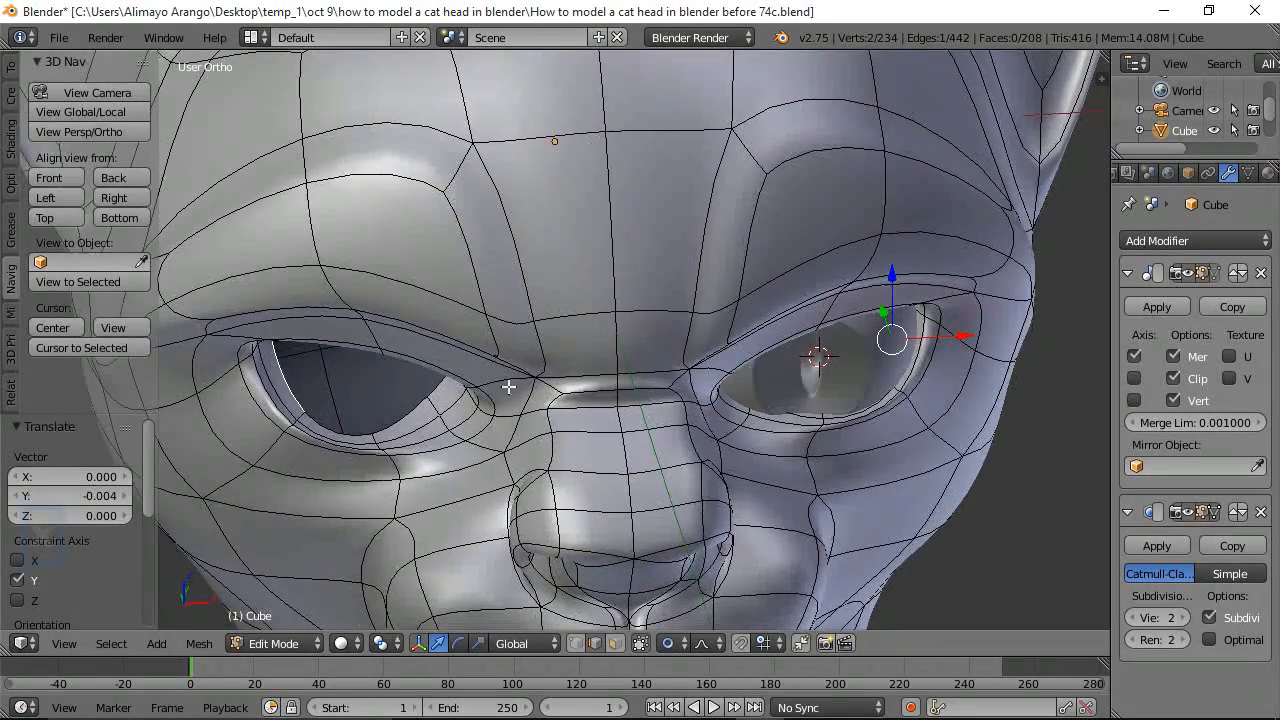
right_click(444, 386)
middle_click_drag(796, 456, 674, 413)
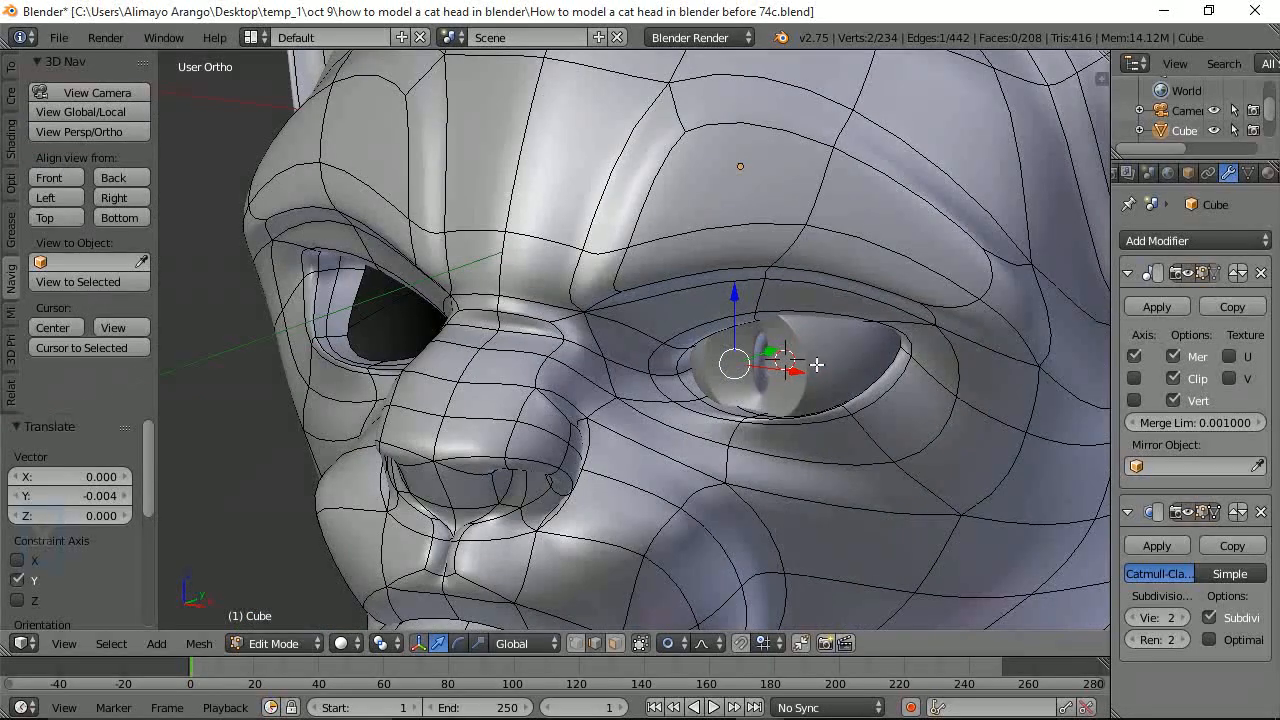
key("g")
key("y")
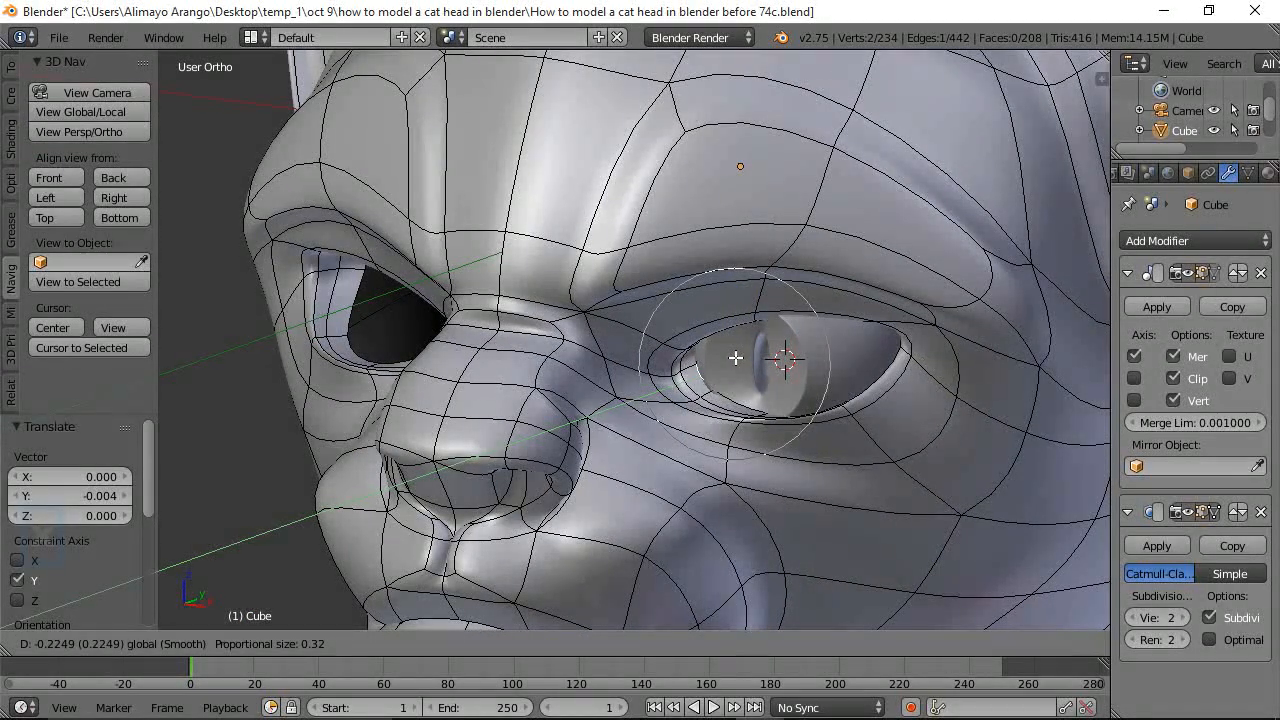
left_click(735, 357)
Lower the nose-side edge of the lower eyelid rim about 0.025 along Z
middle_click_drag(735, 357, 801, 415)
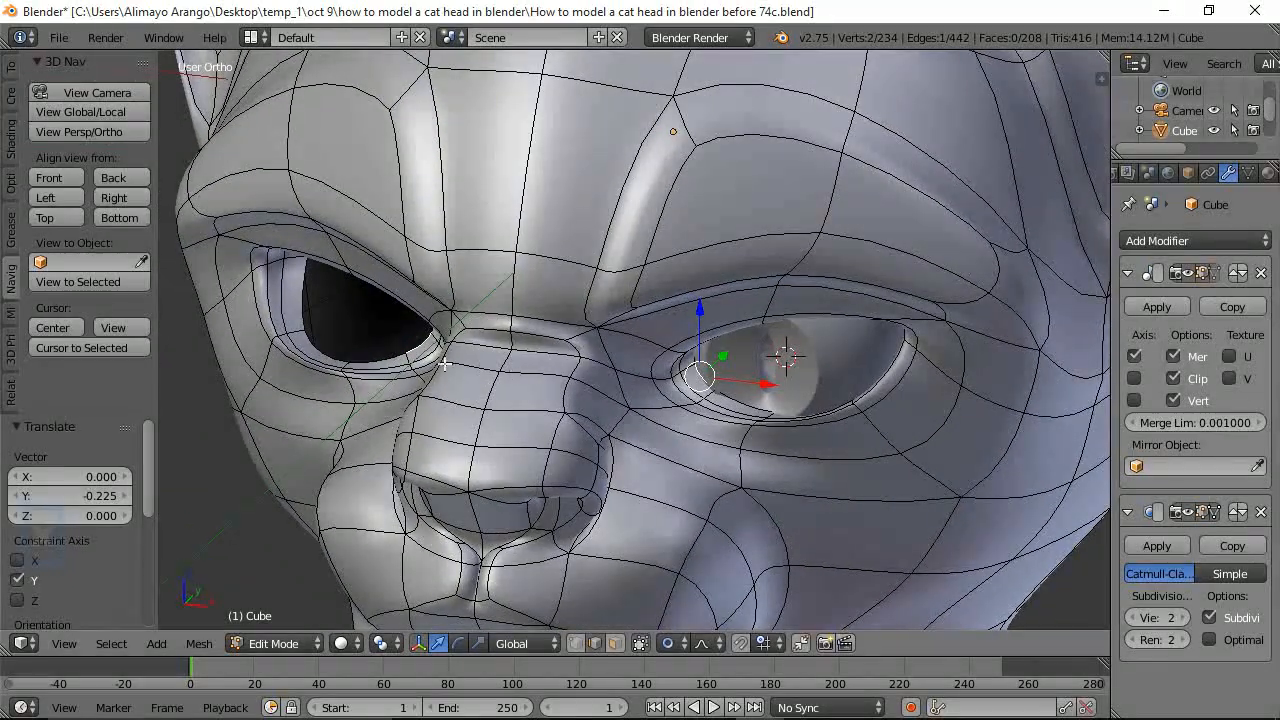
right_click(381, 358)
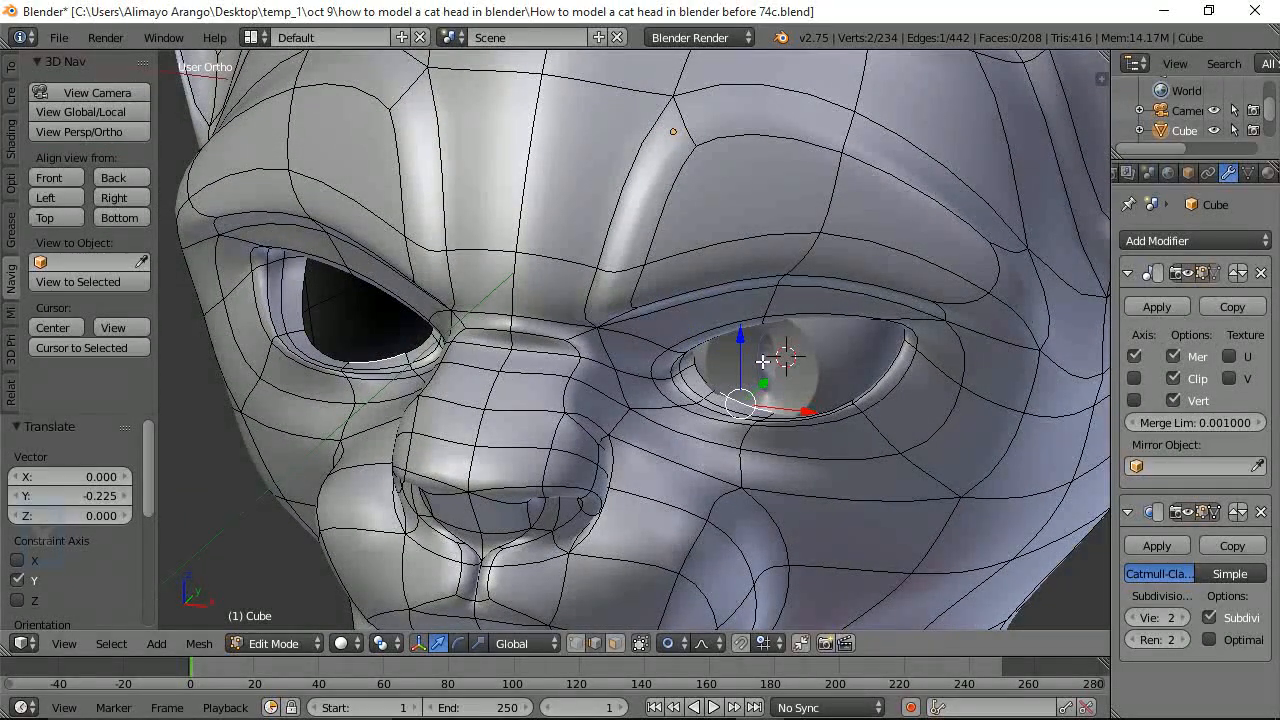
left_click_drag(745, 341, 744, 348)
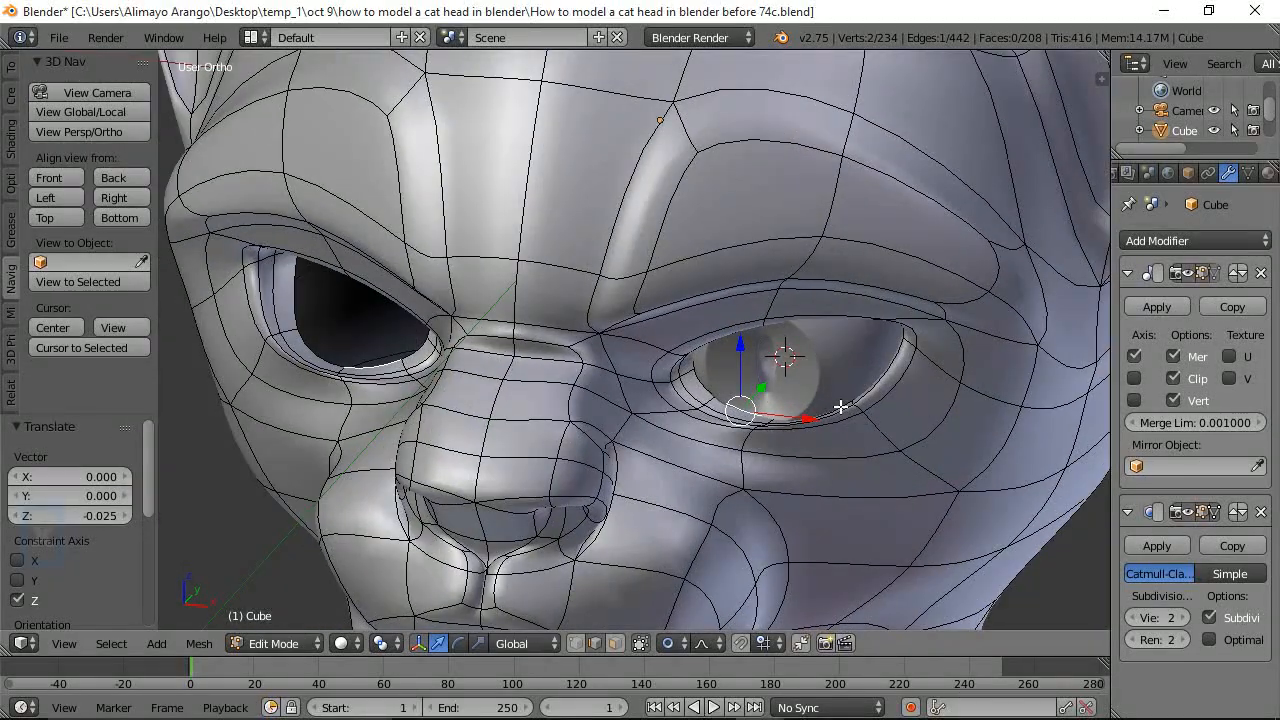
Select the edge along the outer rim of the lower eyelid, just beneath the eyeball
right_click(841, 407)
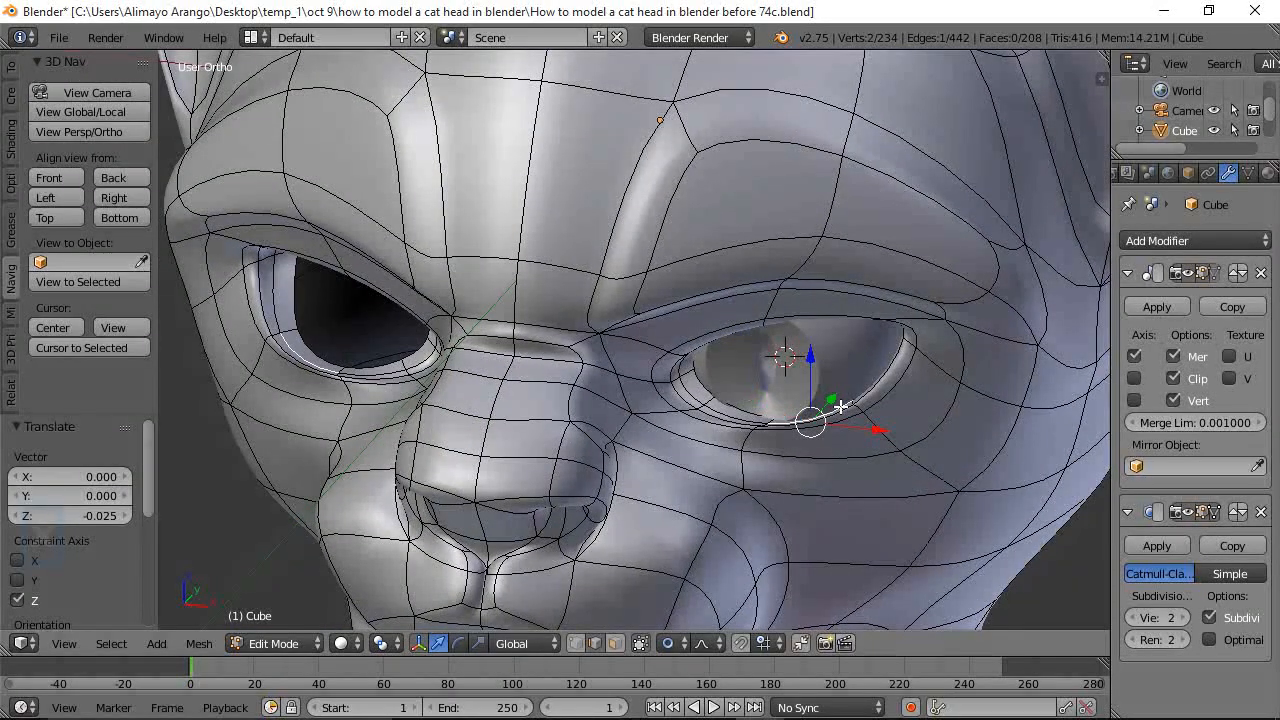
middle_click_drag(841, 412, 802, 435)
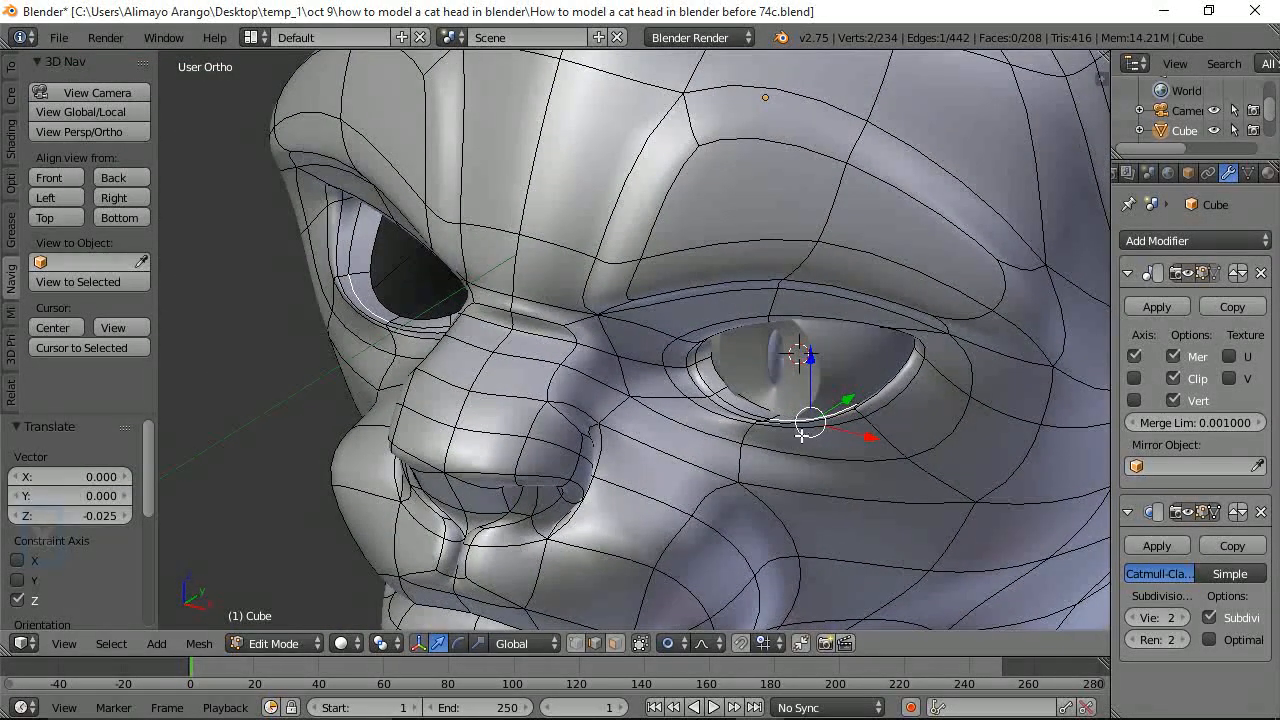
right_click(774, 430)
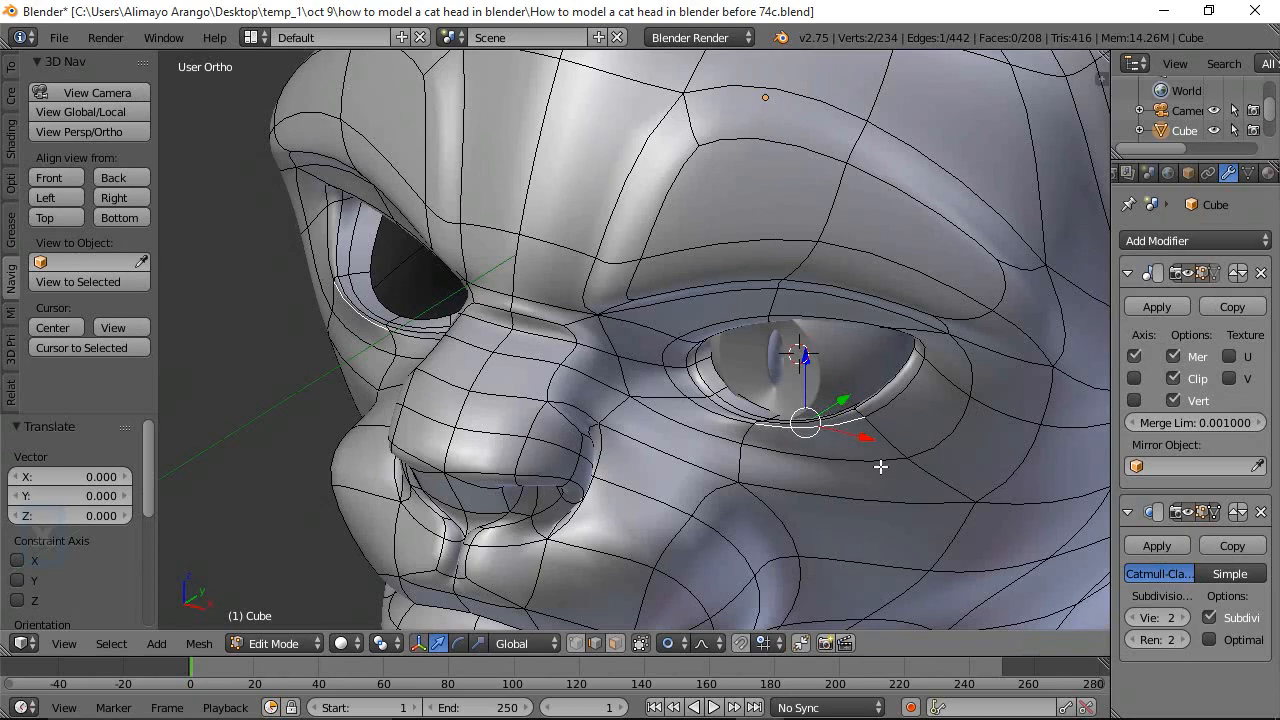
middle_click_drag(894, 466, 877, 477)
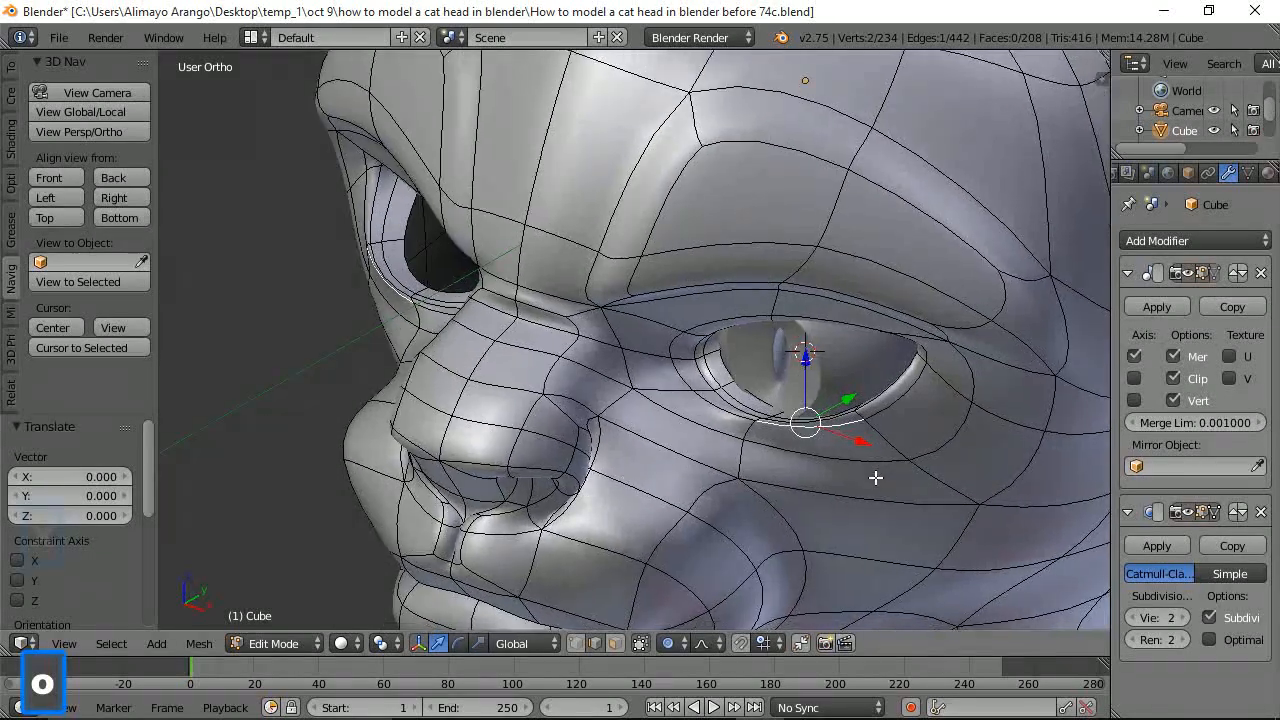
Try moving the lower eyelid's outer rim edge about -0.058 along Y with proportional editing
key("g")
key("y")
left_click(842, 406)
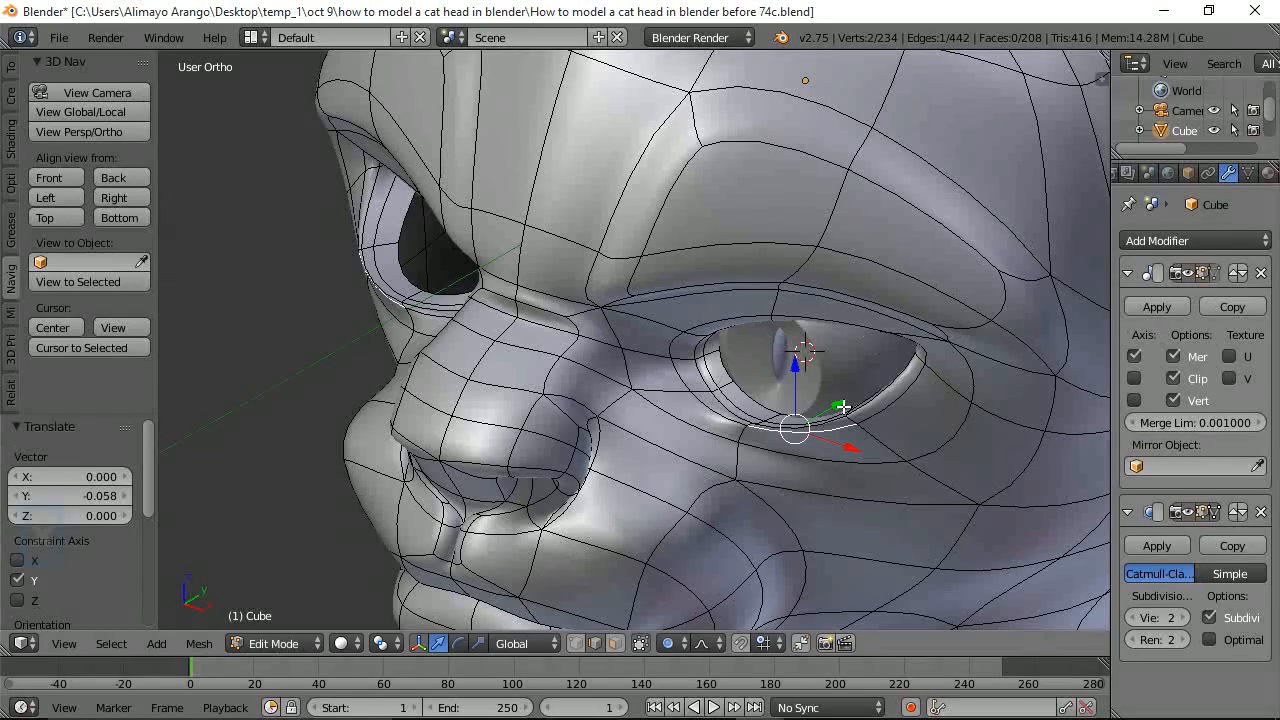
Turn off proportional editing, try moving the rim edge about -0.040 along Y, and undo both rim moves
key("o")
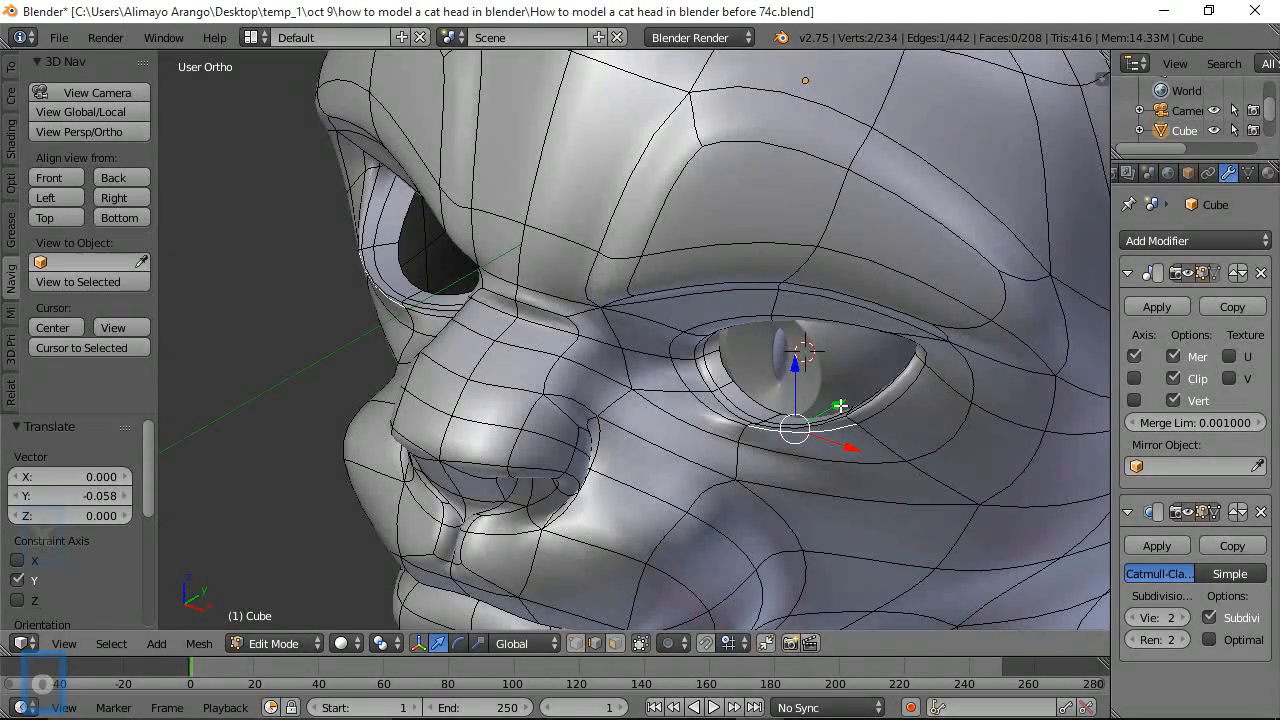
key("g")
key("y")
left_click(814, 428)
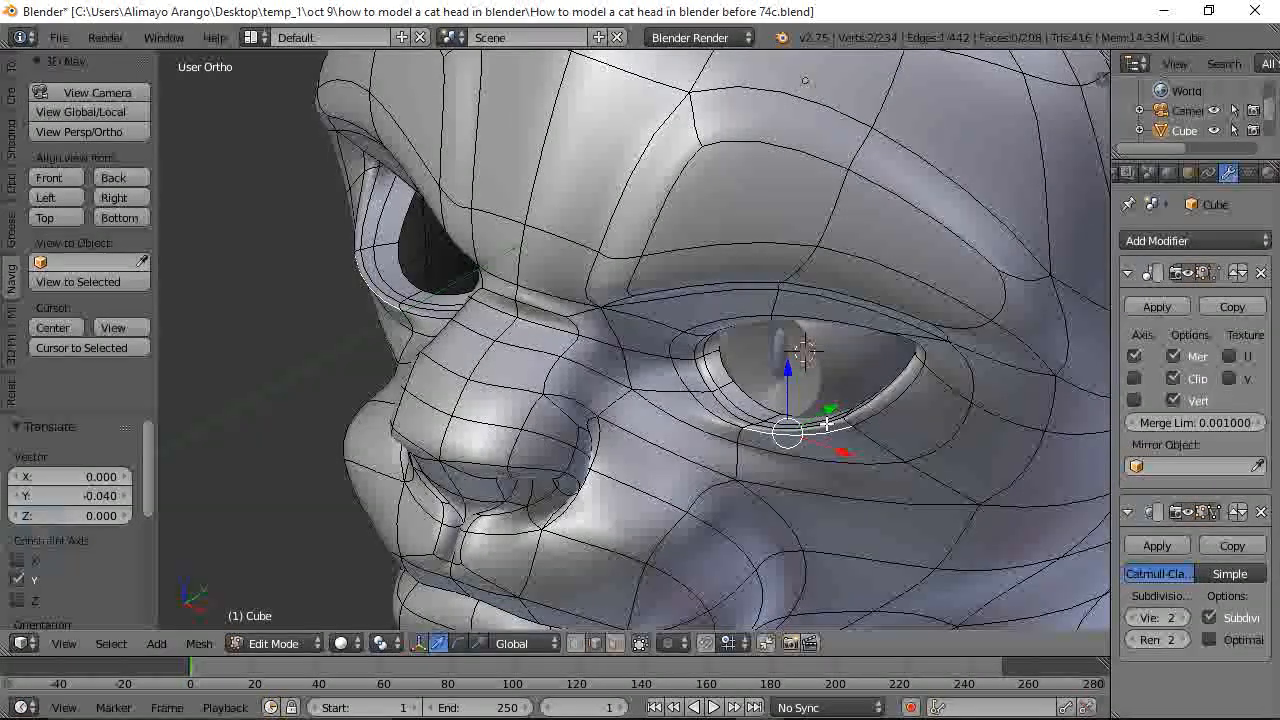
key("ctrl+z")
key("ctrl+z")
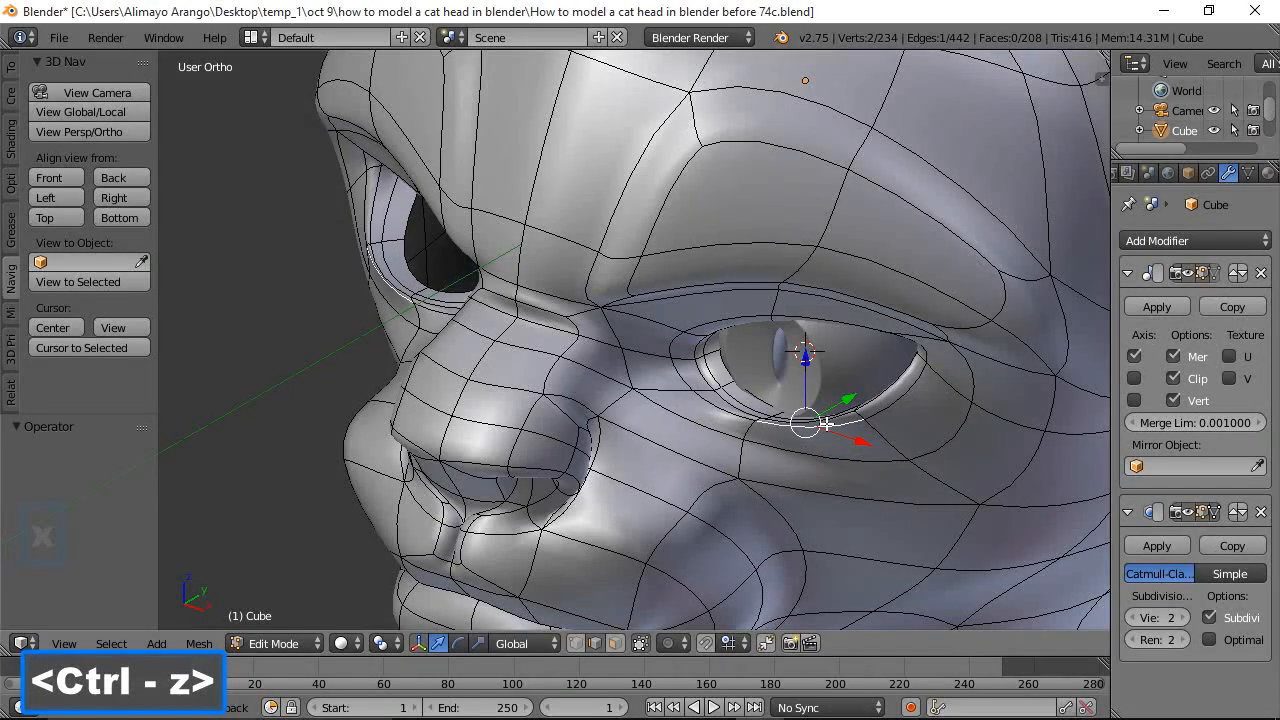
Lower the lower eyelid's outer rim edge about 0.1 along Z and raise its inner rim edge about 0.071
key("g")
key("z")
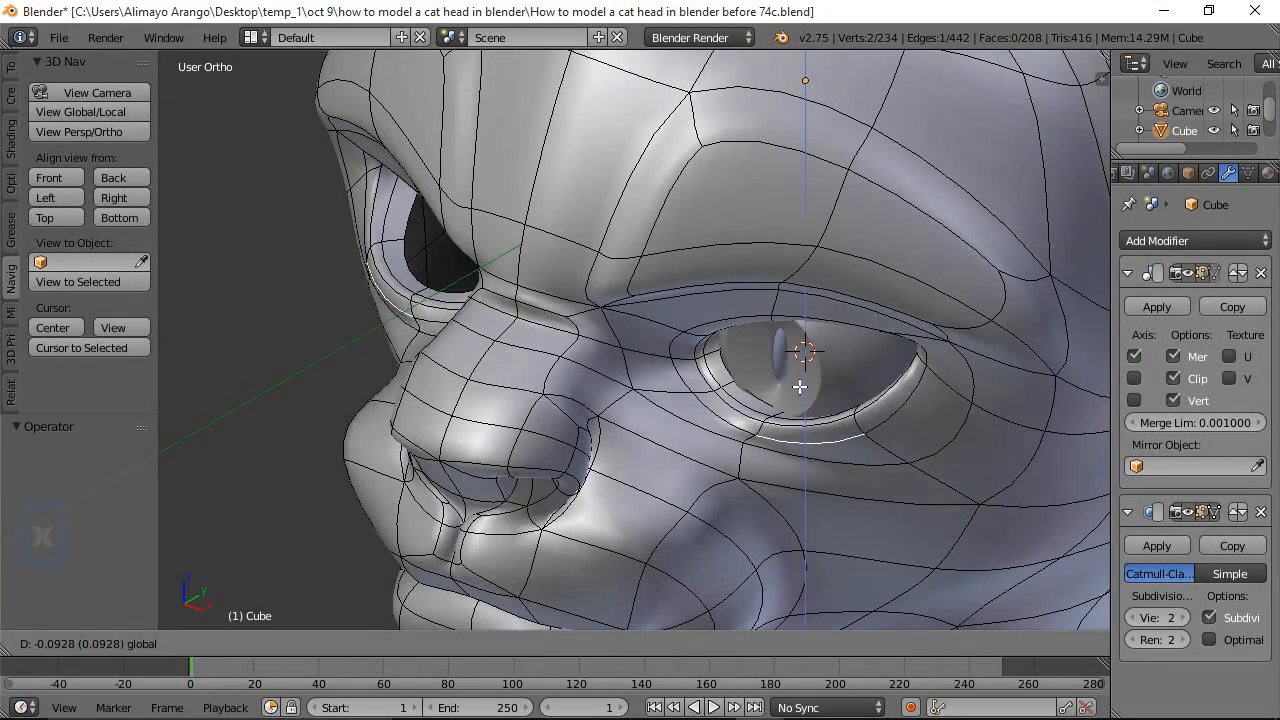
left_click(808, 413)
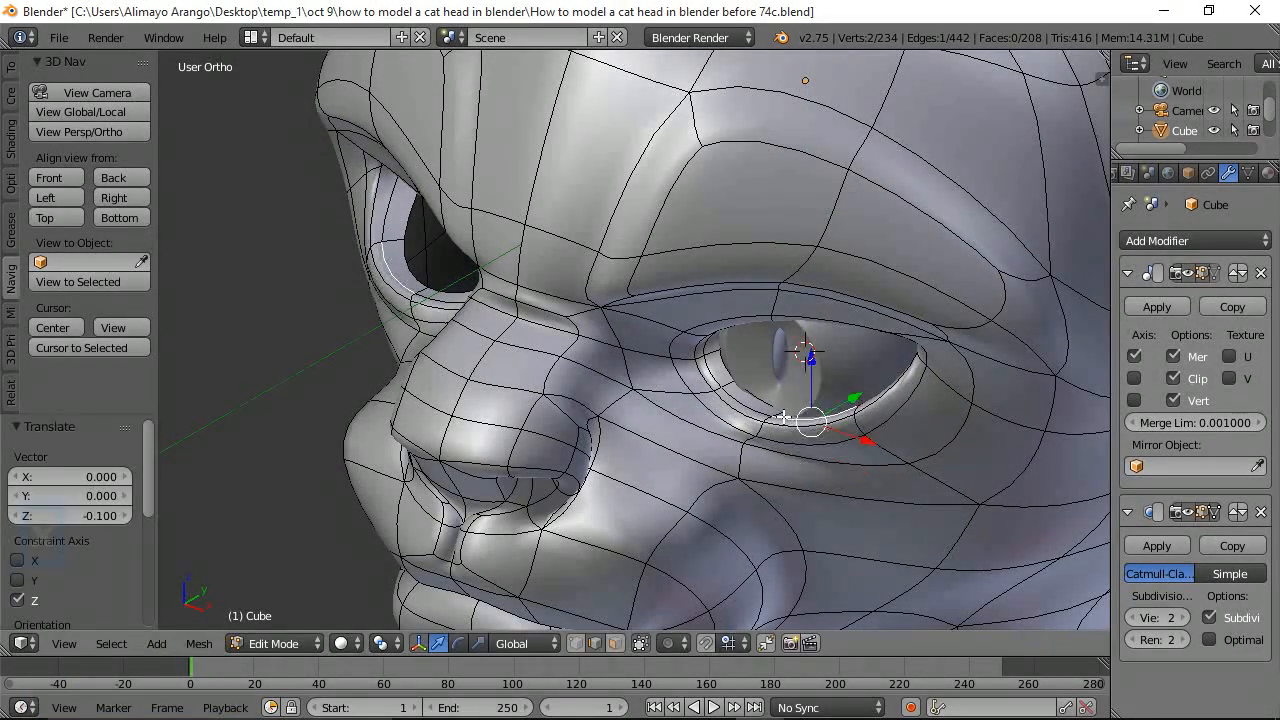
mouse_move(811, 360)
left_mouse_down()
mouse_move(803, 345)
mouse_move(815, 345)
left_mouse_up()
mouse_move(815, 345)
middle_mouse_down()
mouse_move(850, 360)
mouse_move(855, 345)
mouse_move(835, 338)
middle_mouse_up()
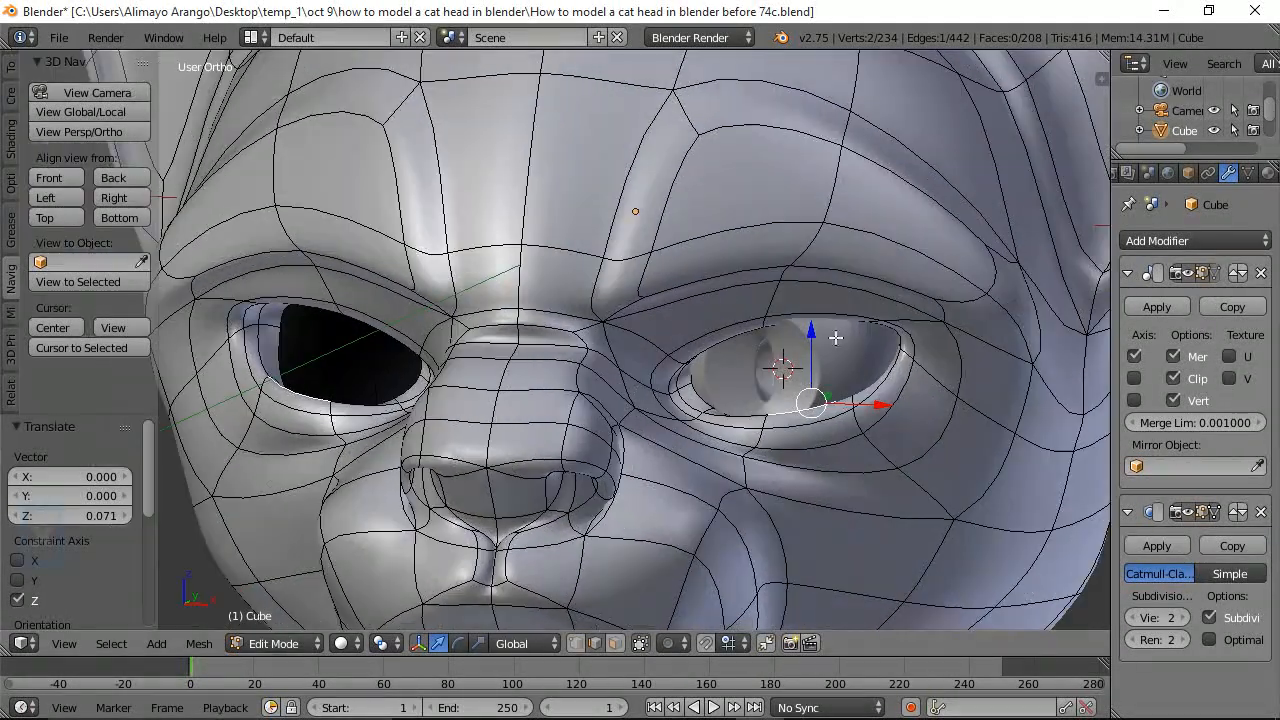
Move the upper eyelid's rim edge about -0.093 along Y and the nose-side corner edge about -0.042 along X
middle_click_drag(853, 392, 857, 366)
left_click_drag(850, 301, 840, 306)
mouse_move(868, 390)
middle_mouse_down()
mouse_move(894, 363)
mouse_move(934, 363)
mouse_move(870, 375)
middle_mouse_up()
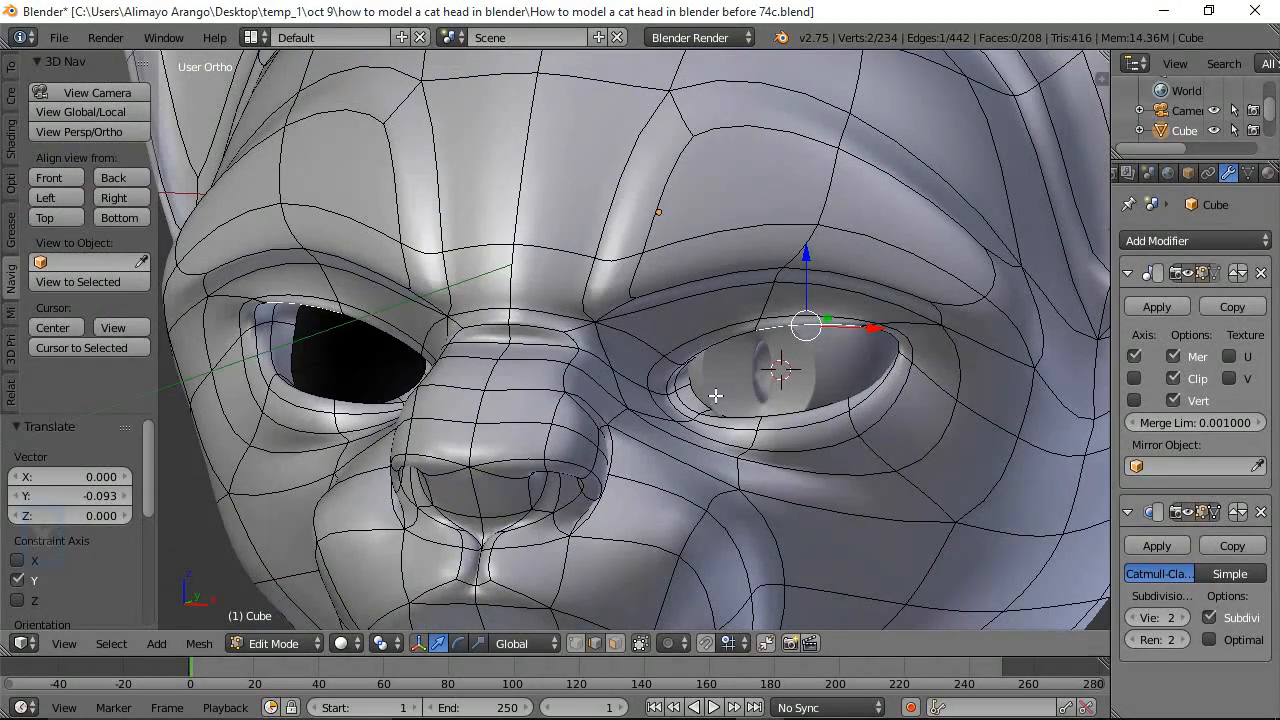
left_click_drag(761, 398, 752, 399)
scroll(805, 424, "down", 2)
mouse_move(802, 425)
middle_mouse_down()
mouse_move(740, 434)
mouse_move(813, 442)
mouse_move(803, 435)
middle_mouse_up()
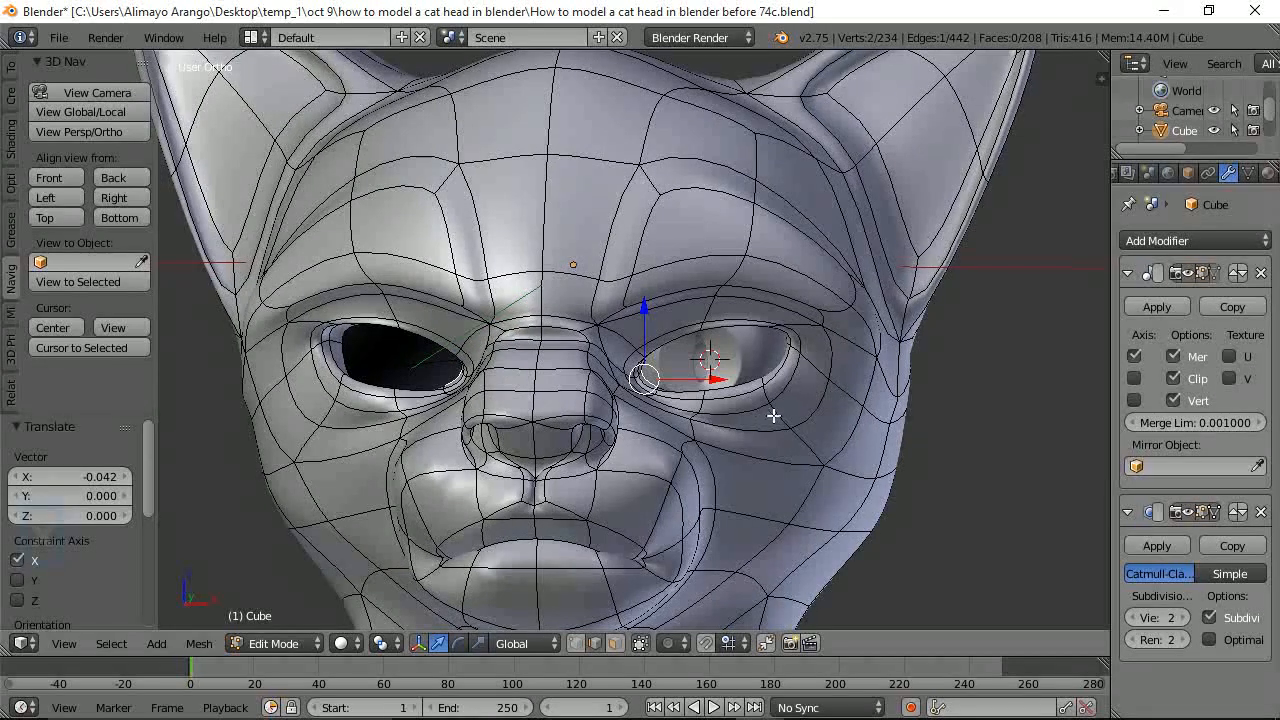
Lower the outer part of the lower eyelid rim, and lower the eye's outer corner edge about 0.125 along Z
right_click(771, 400)
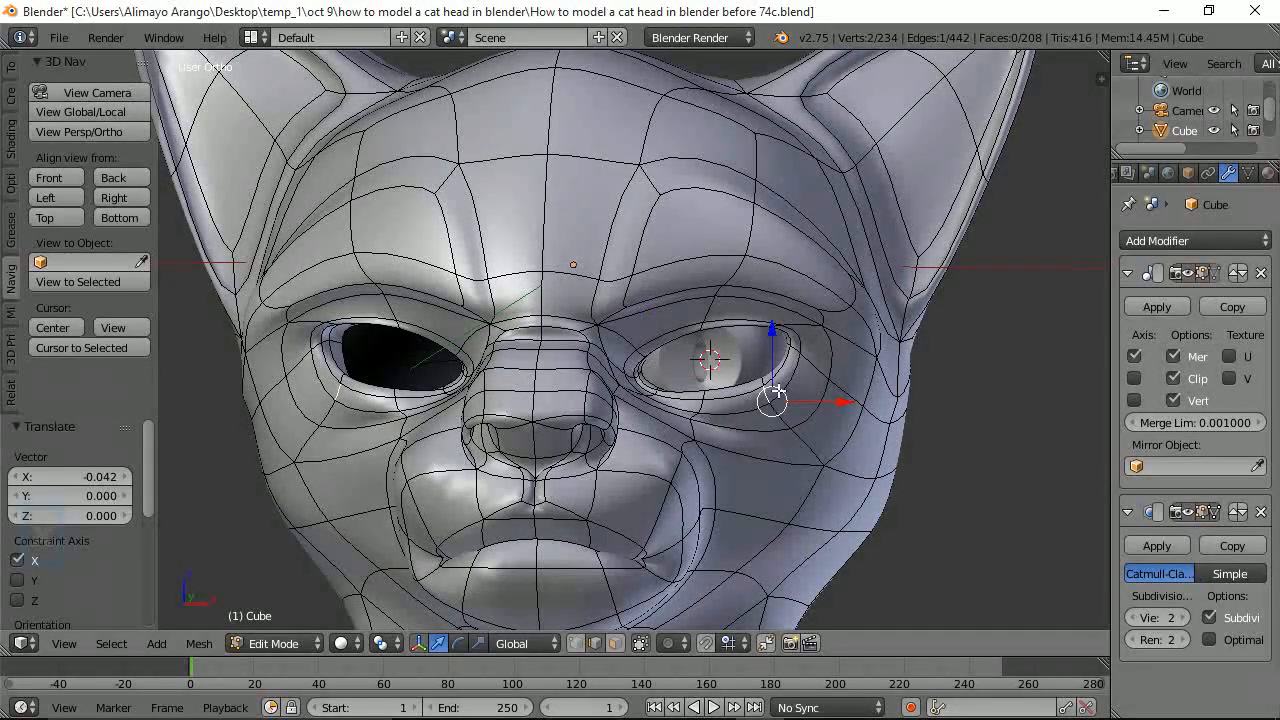
left_click_drag(774, 345, 775, 357)
right_click(800, 338)
left_click_drag(802, 278, 806, 300)
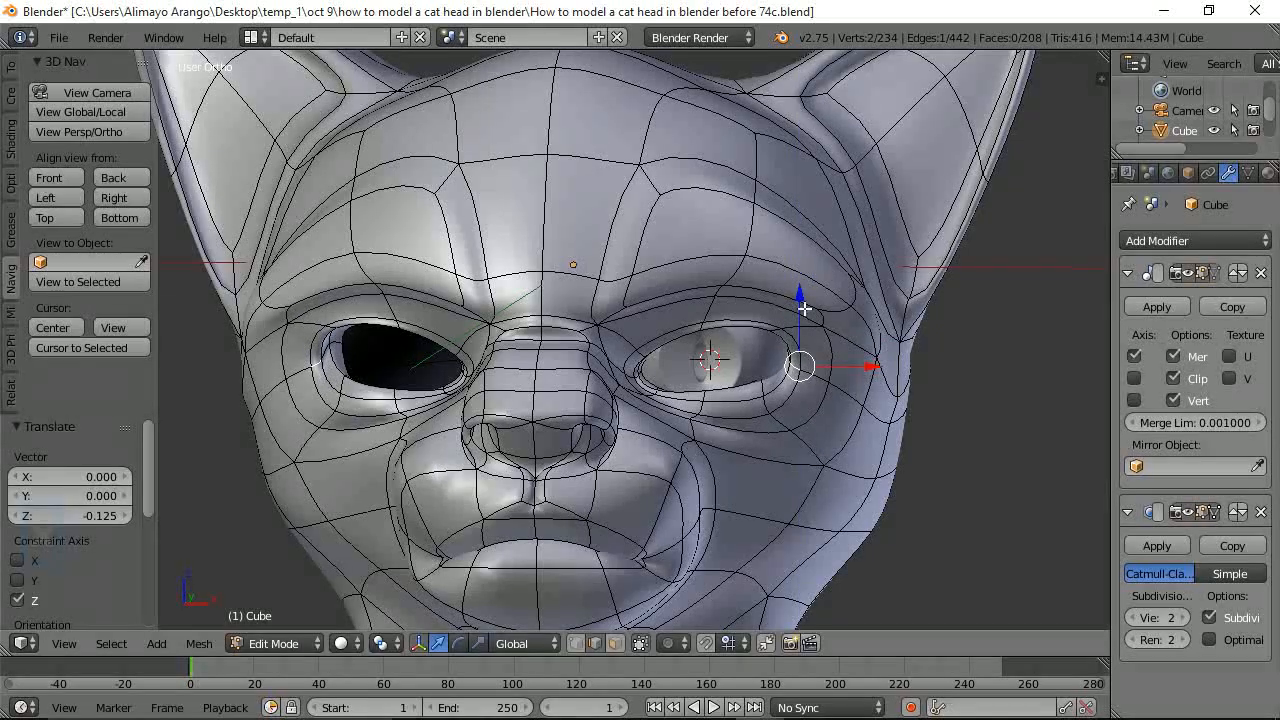
Take the head out of Edit Mode into Sculpt Mode and choose the Smooth brush
scroll(830, 363, "down", 4)
mouse_move(803, 407)
middle_mouse_down()
mouse_move(700, 410)
mouse_move(797, 412)
mouse_move(769, 423)
mouse_move(720, 420)
mouse_move(790, 410)
middle_mouse_up()
key("Tab")
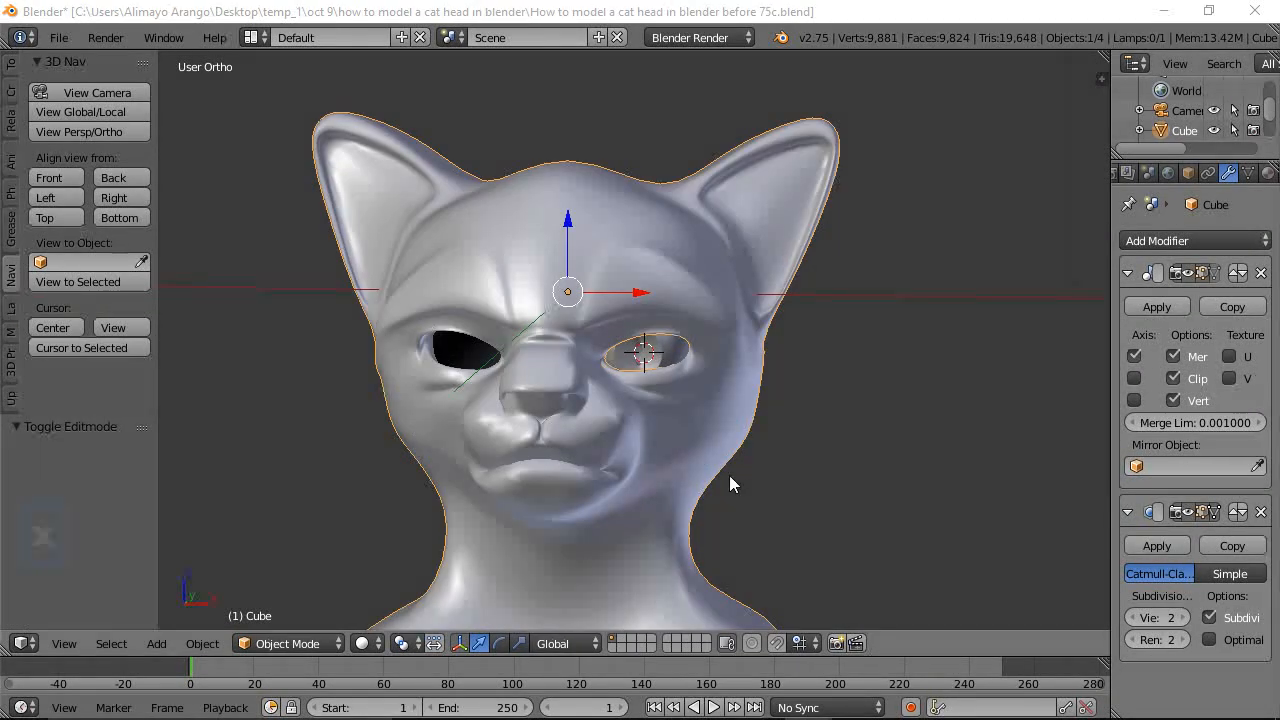
left_click(340, 645)
left_click(320, 575)
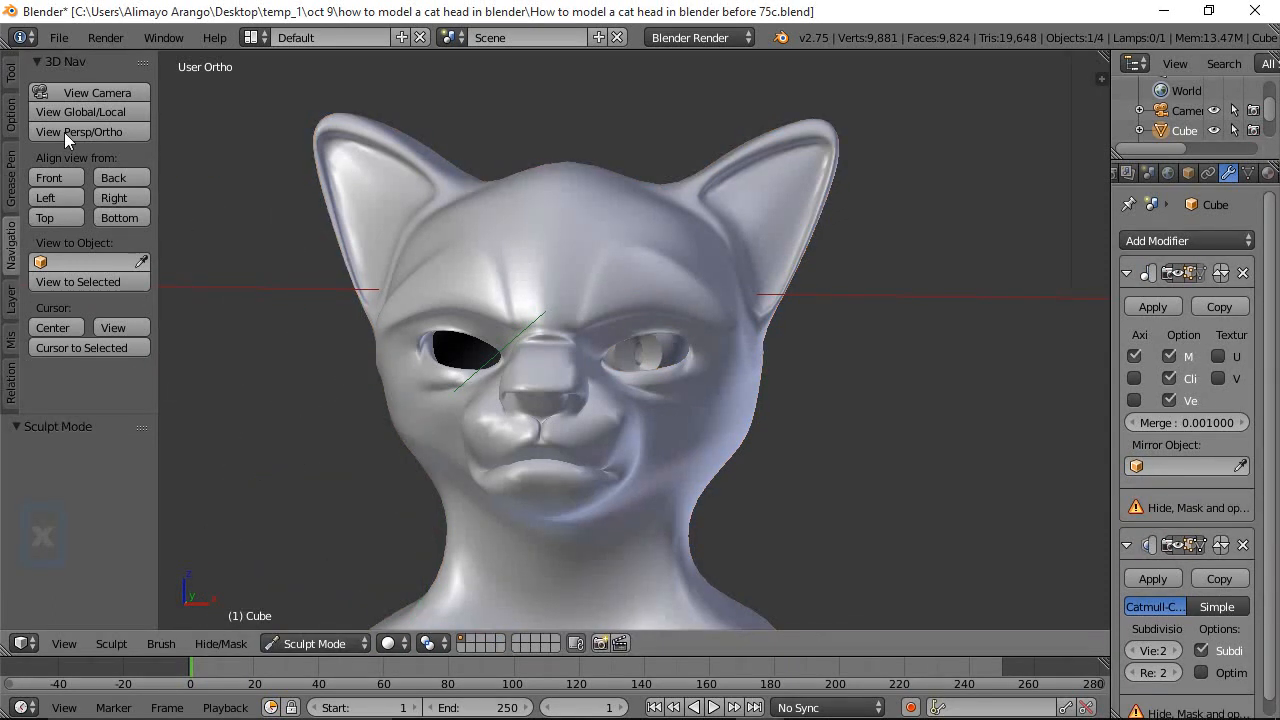
left_click(12, 72)
left_click(107, 132)
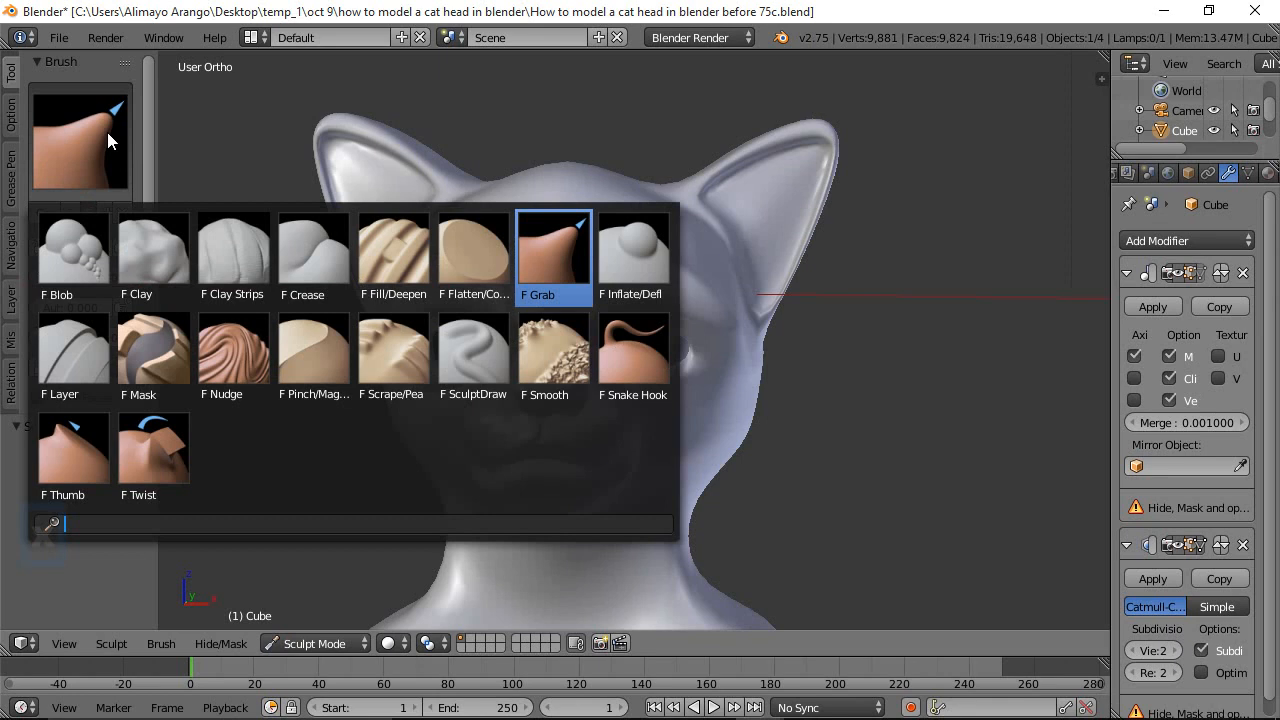
left_click(548, 358)
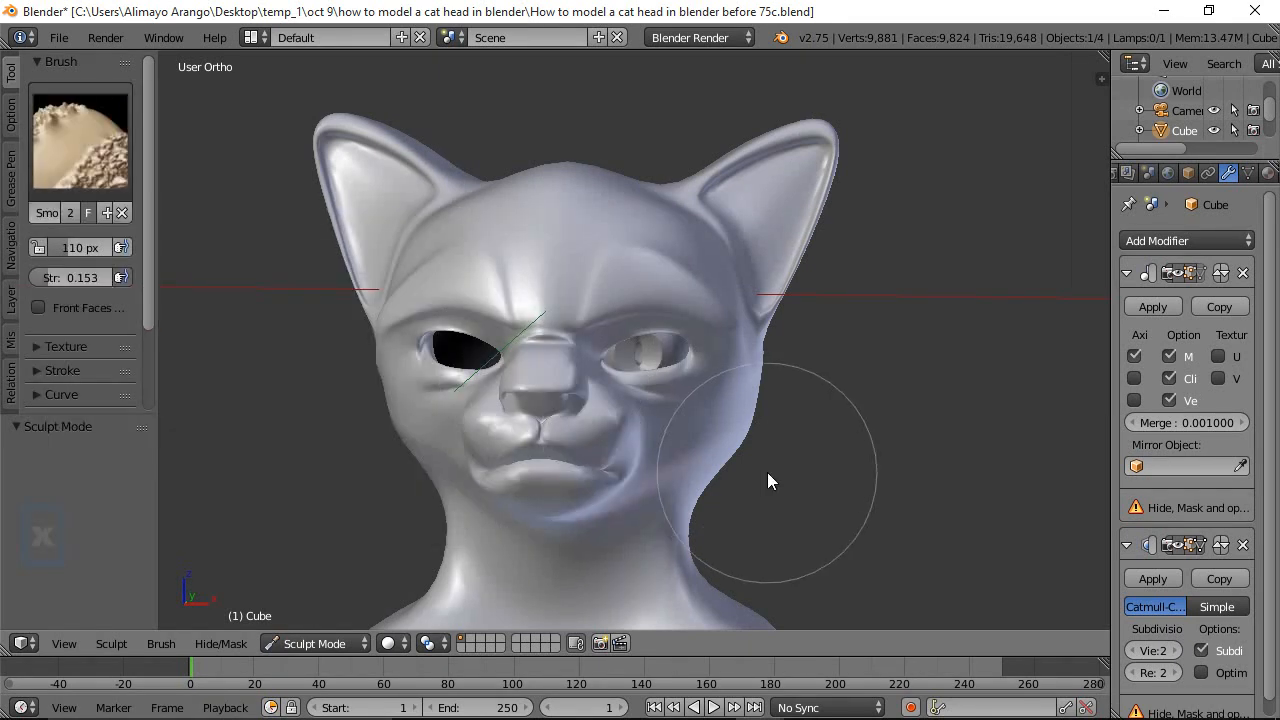
Reduce the Smooth brush radius to 34 px
key("f")
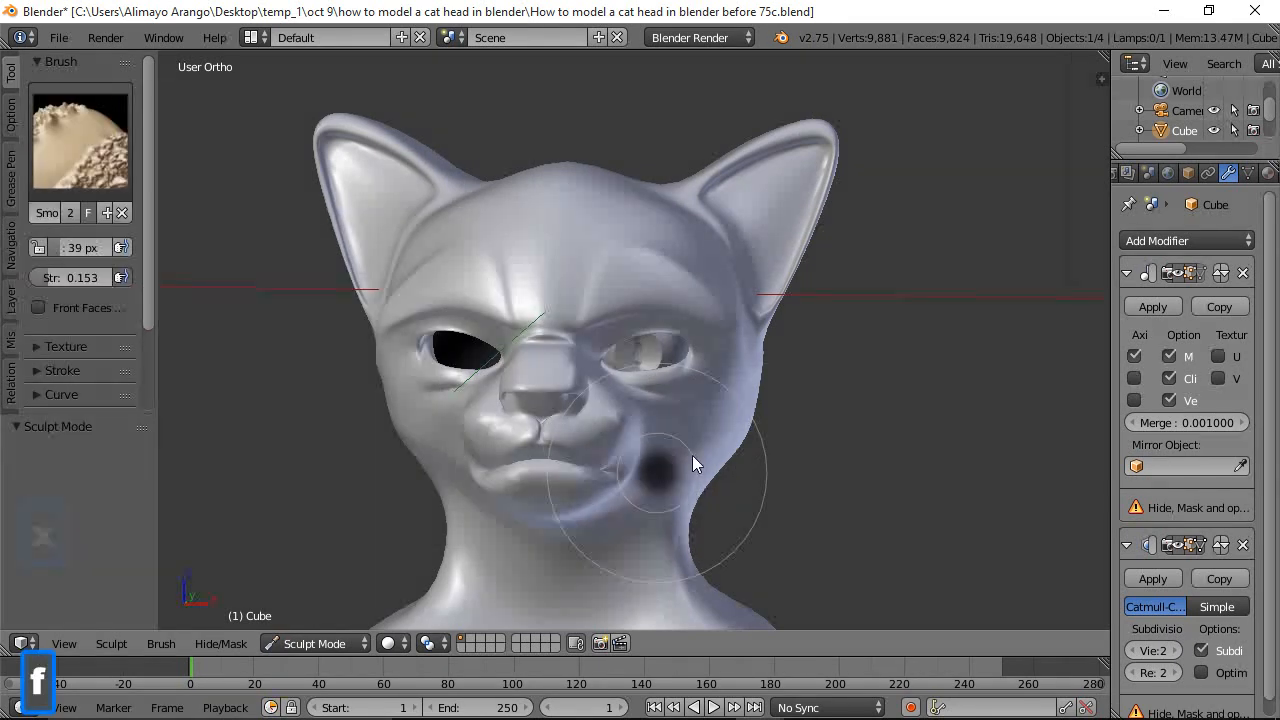
left_click(687, 458)
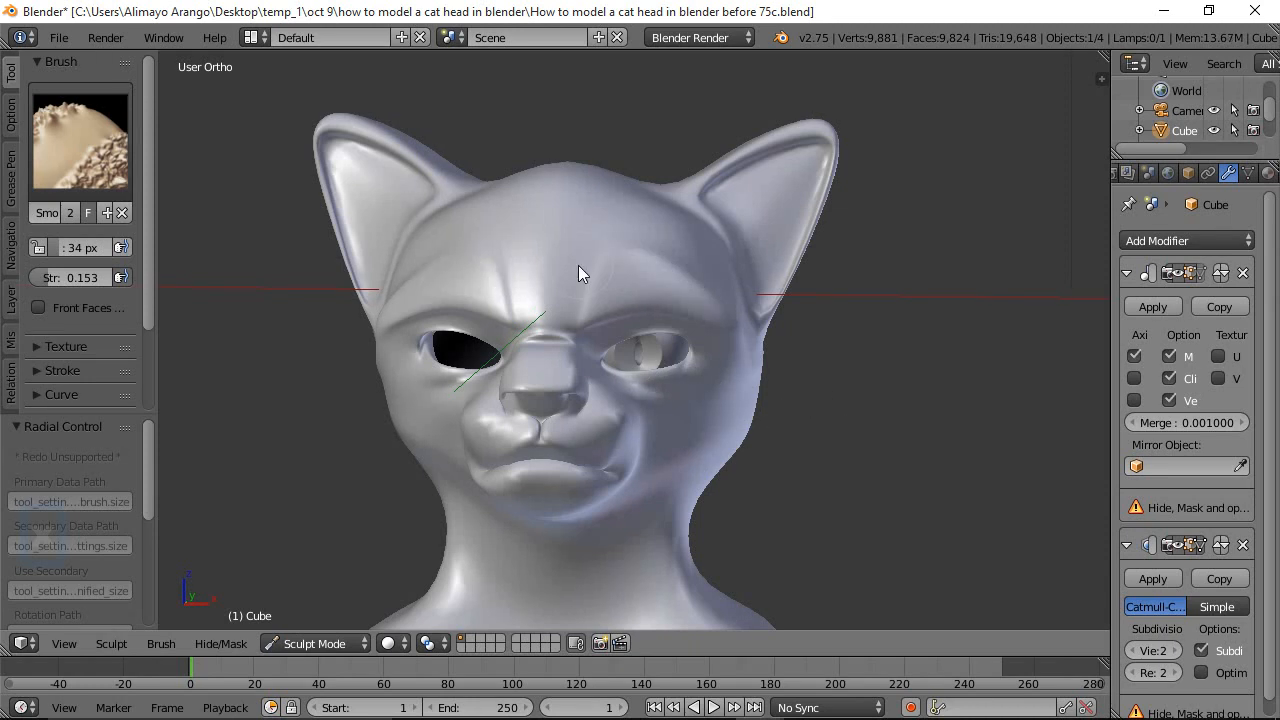
middle_click_drag(716, 484, 609, 424)
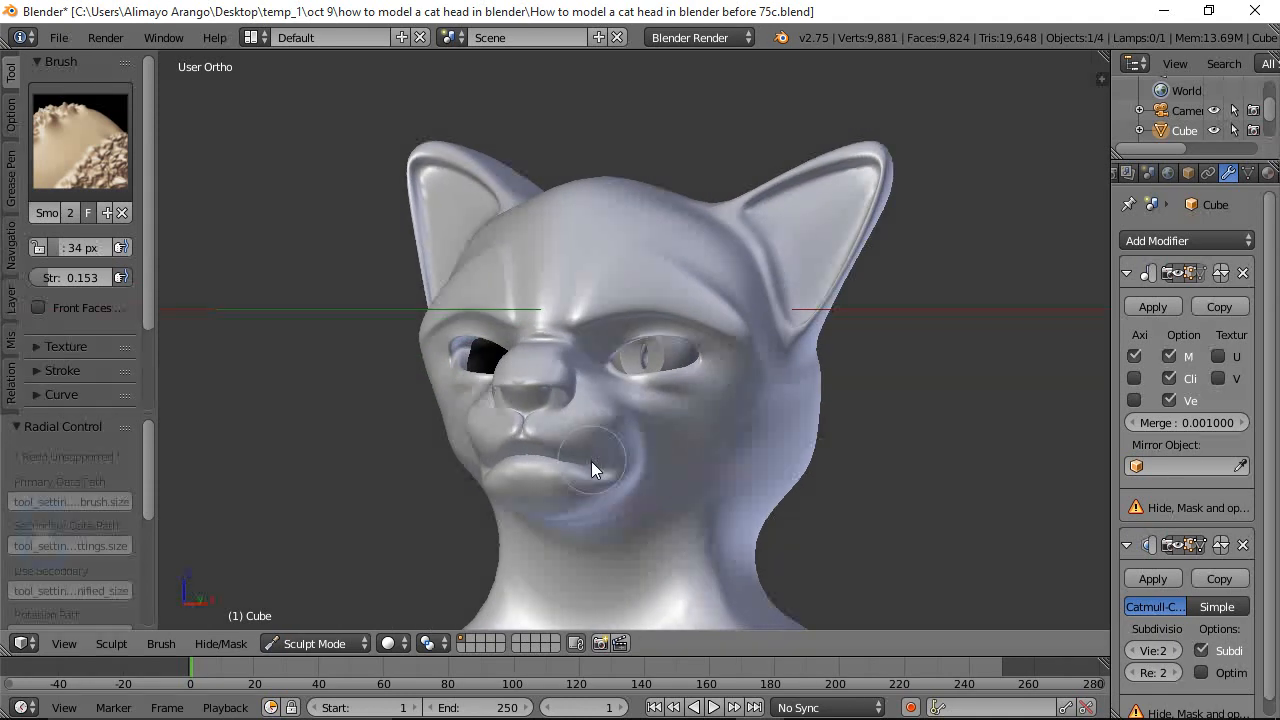
mouse_move(596, 508)
middle_mouse_down()
mouse_move(697, 528)
mouse_move(683, 538)
mouse_move(610, 516)
mouse_move(674, 527)
middle_mouse_up()
Choose the Grab brush at 49 px and pull the crease beside the mouth corner slightly outward
left_click(124, 168)
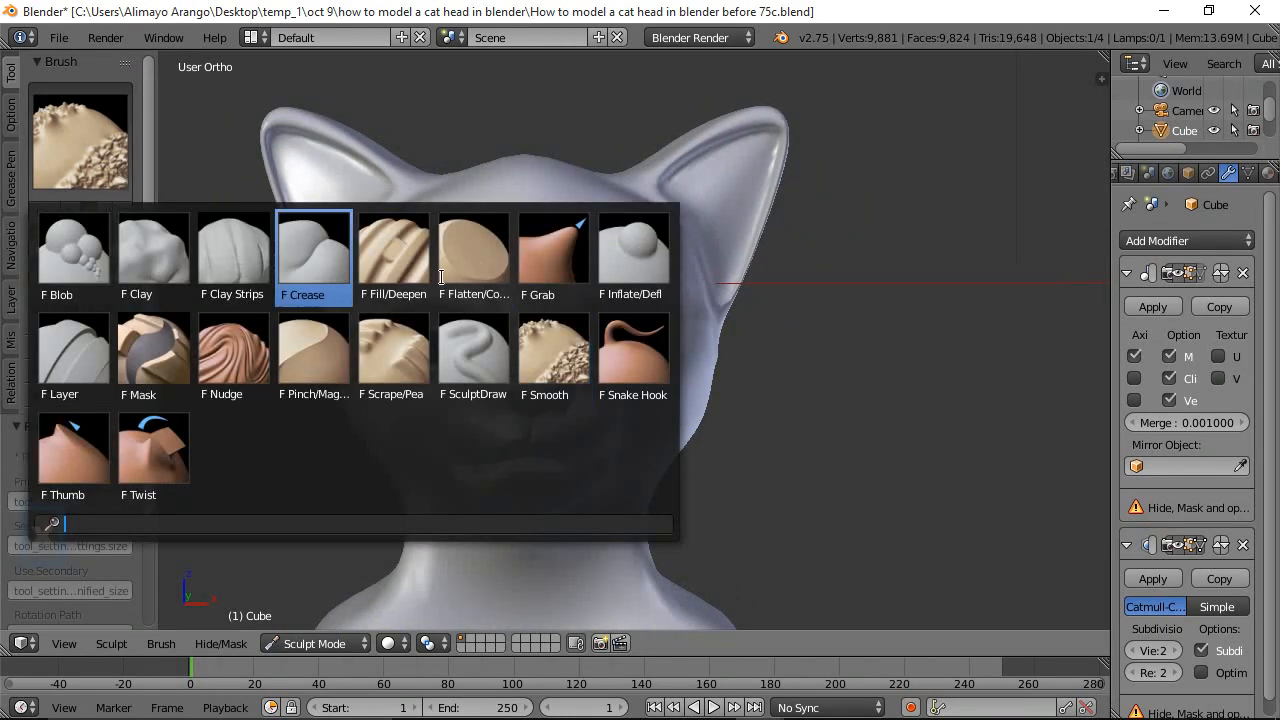
left_click(553, 258)
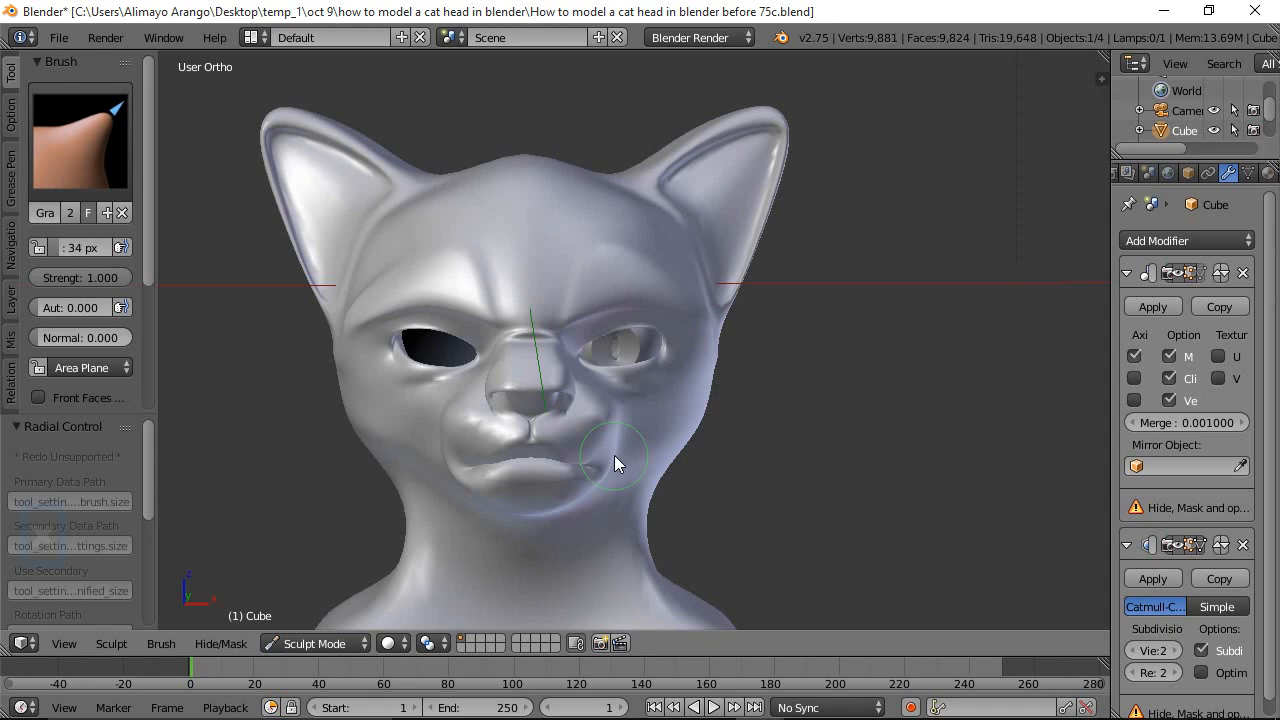
key("f")
left_click(615, 447)
left_click_drag(613, 447, 630, 451)
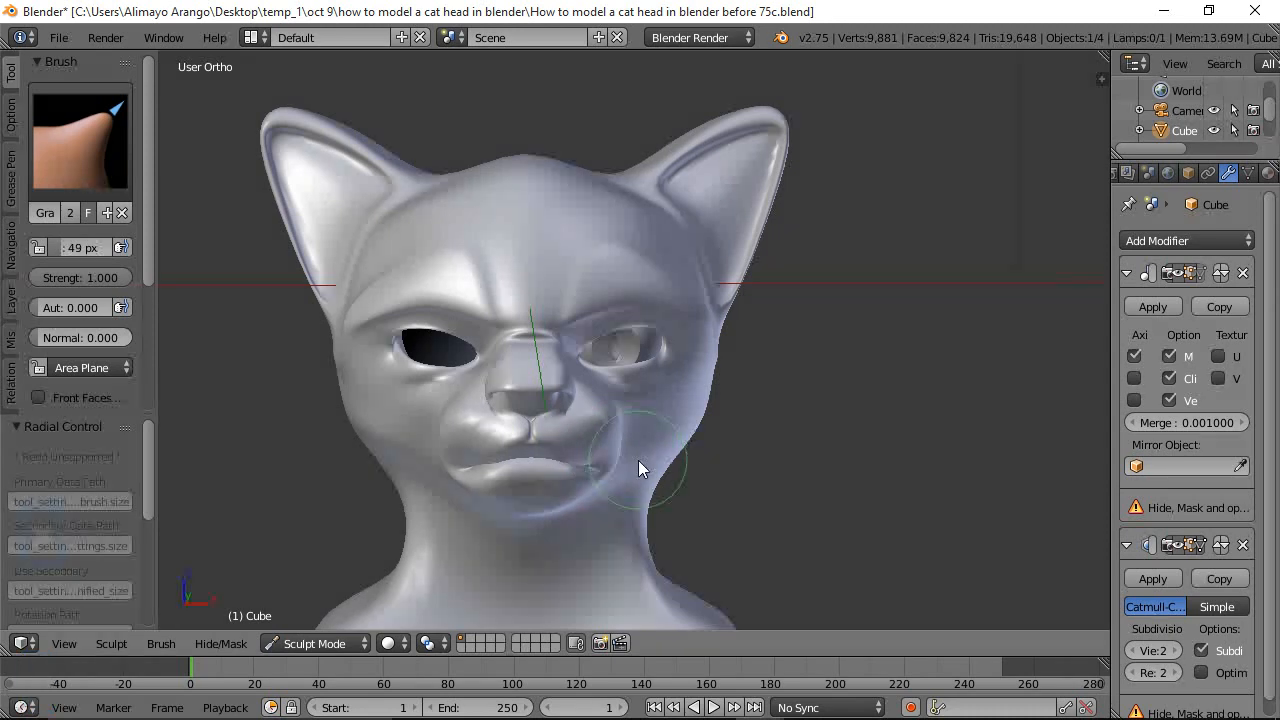
middle_click_drag(638, 463, 630, 473)
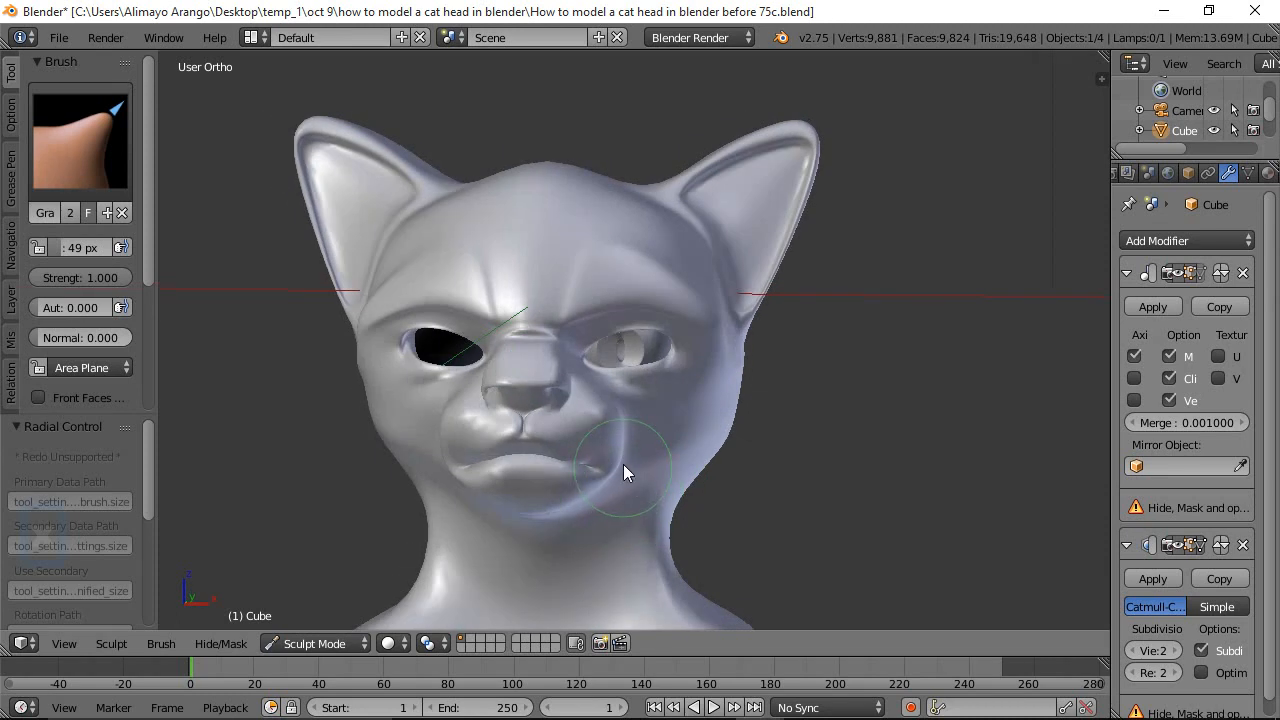
left_click_drag(625, 458, 629, 459)
middle_click_drag(636, 456, 670, 415)
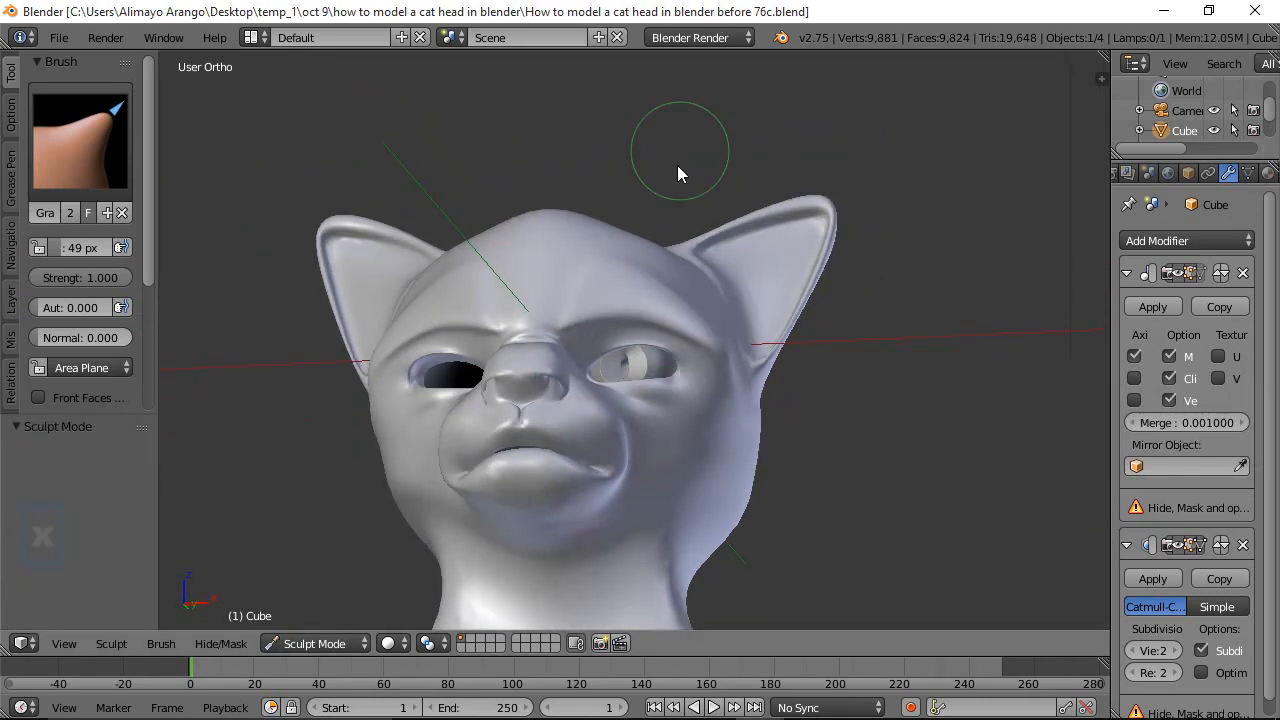
Return the head to Edit Mode and add one edge loop around the muzzle, slid outward from the lips
mouse_move(677, 165)
middle_mouse_down()
mouse_move(655, 213)
mouse_move(690, 257)
mouse_move(677, 263)
mouse_move(680, 371)
mouse_move(532, 357)
mouse_move(607, 366)
mouse_move(621, 381)
mouse_move(625, 346)
middle_mouse_up()
left_click(349, 643)
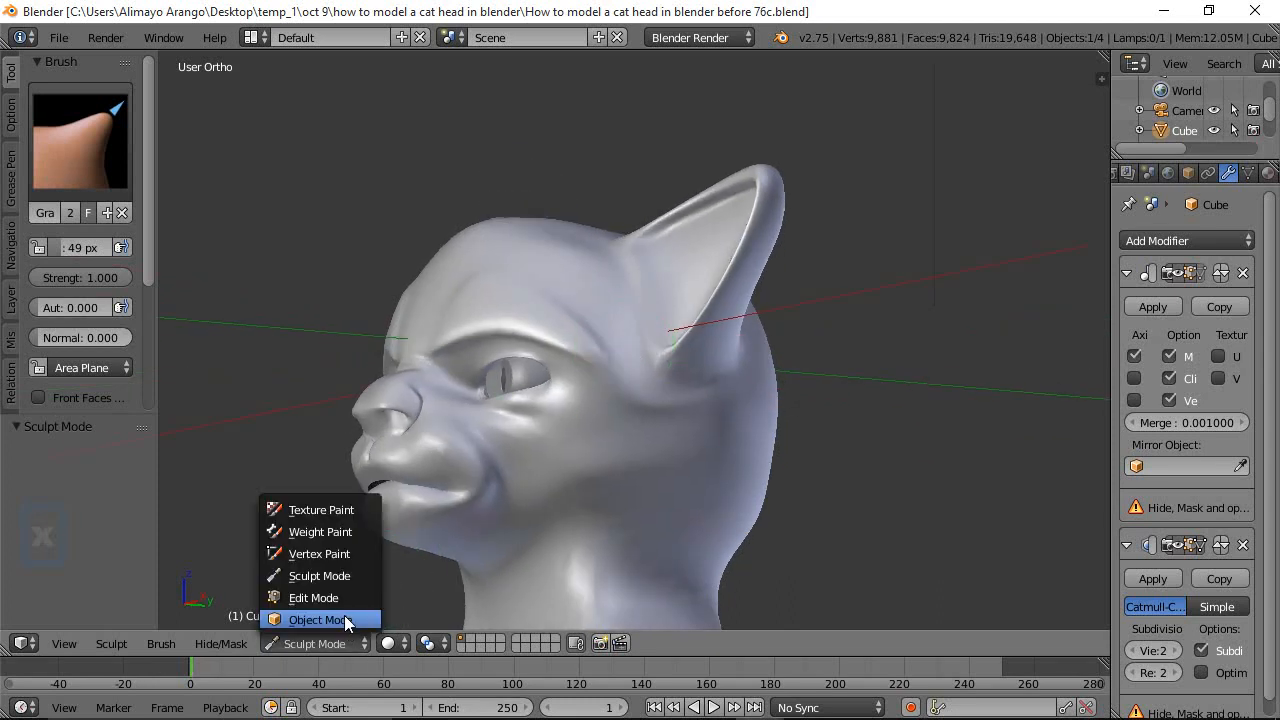
left_click(330, 598)
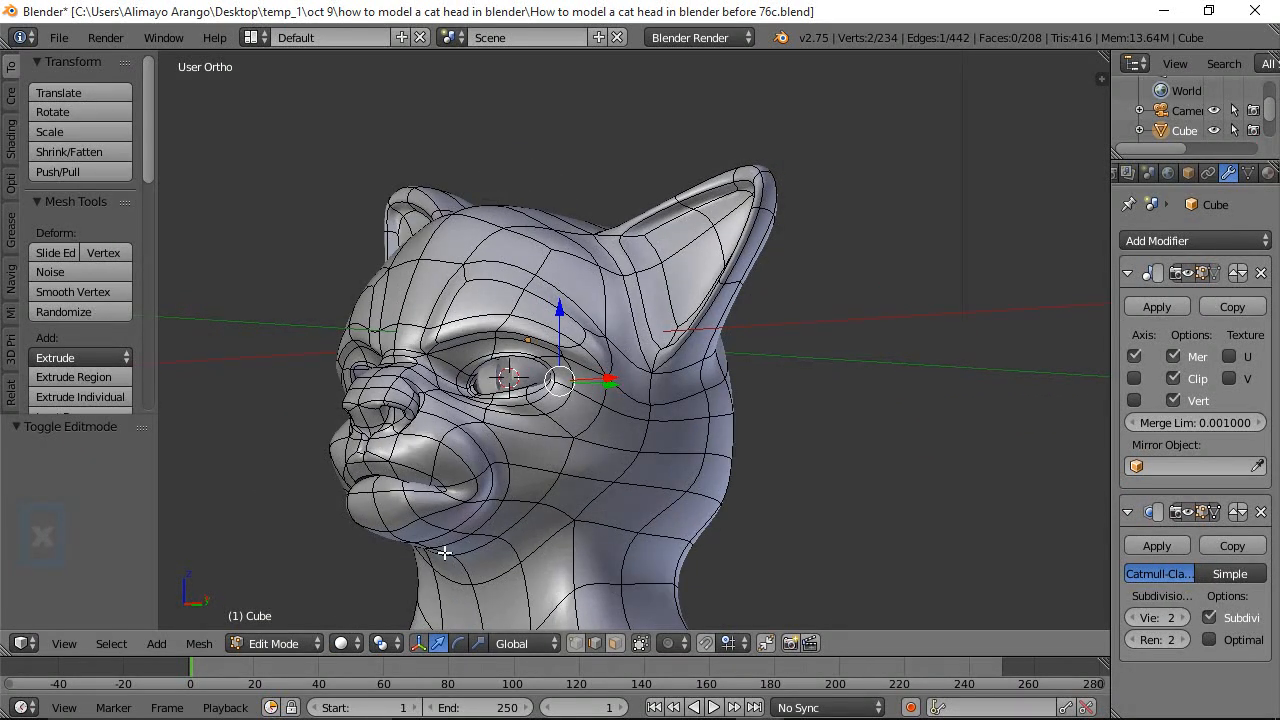
middle_click_drag(419, 497, 478, 516)
key("ctrl")
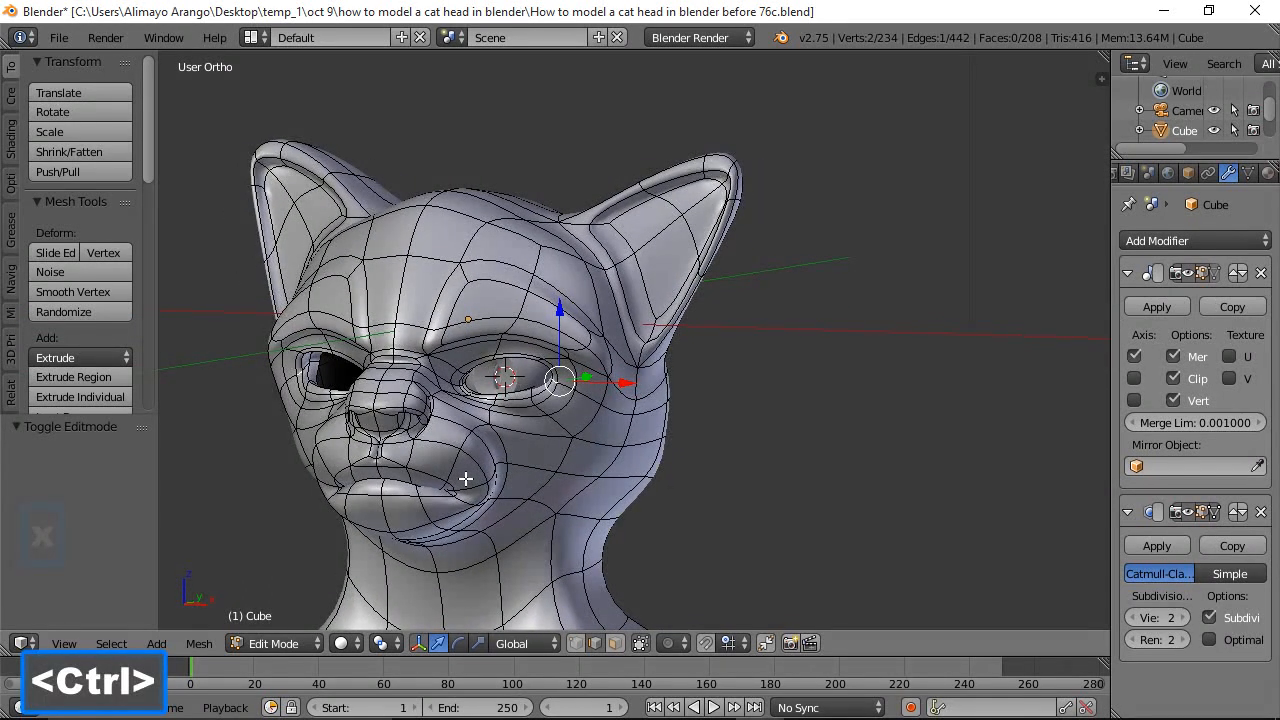
key("ctrl+r")
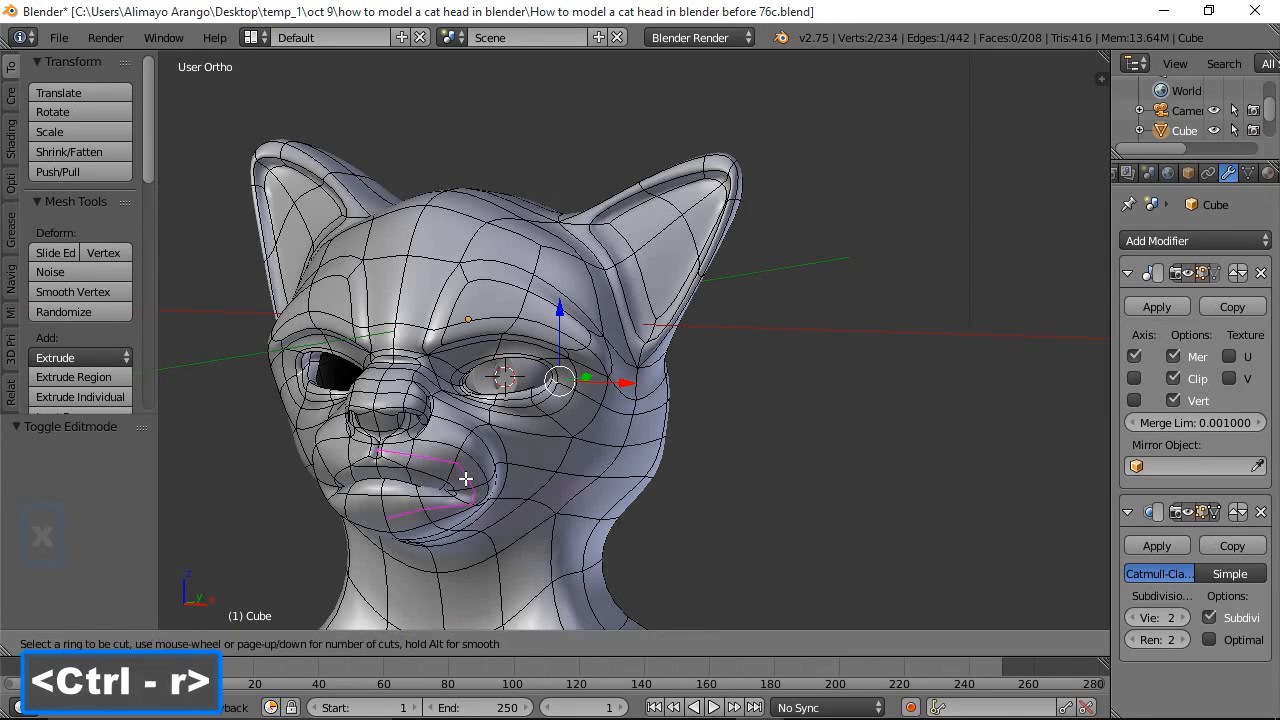
left_click(465, 479)
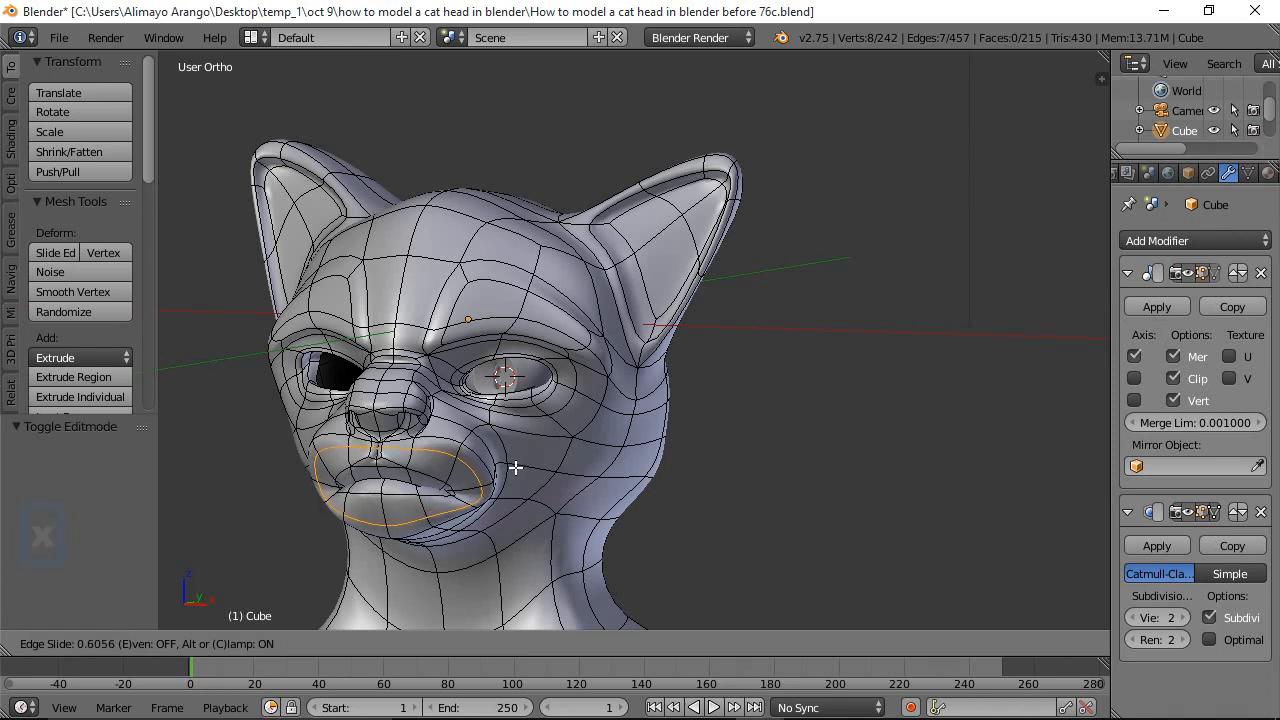
left_click(518, 465)
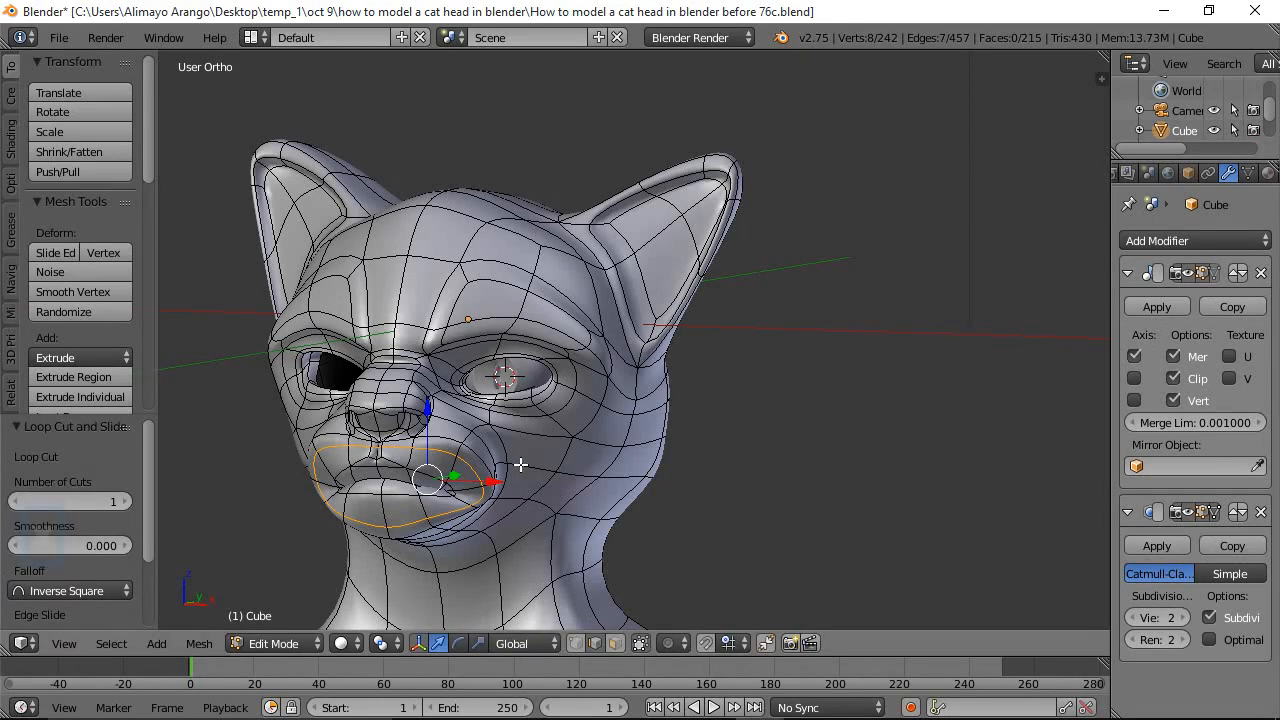
Shift the new muzzle loop's mouth-corner edge along Y and lower its upper-lip edge about 0.009 along Z
middle_click_drag(539, 452, 474, 487)
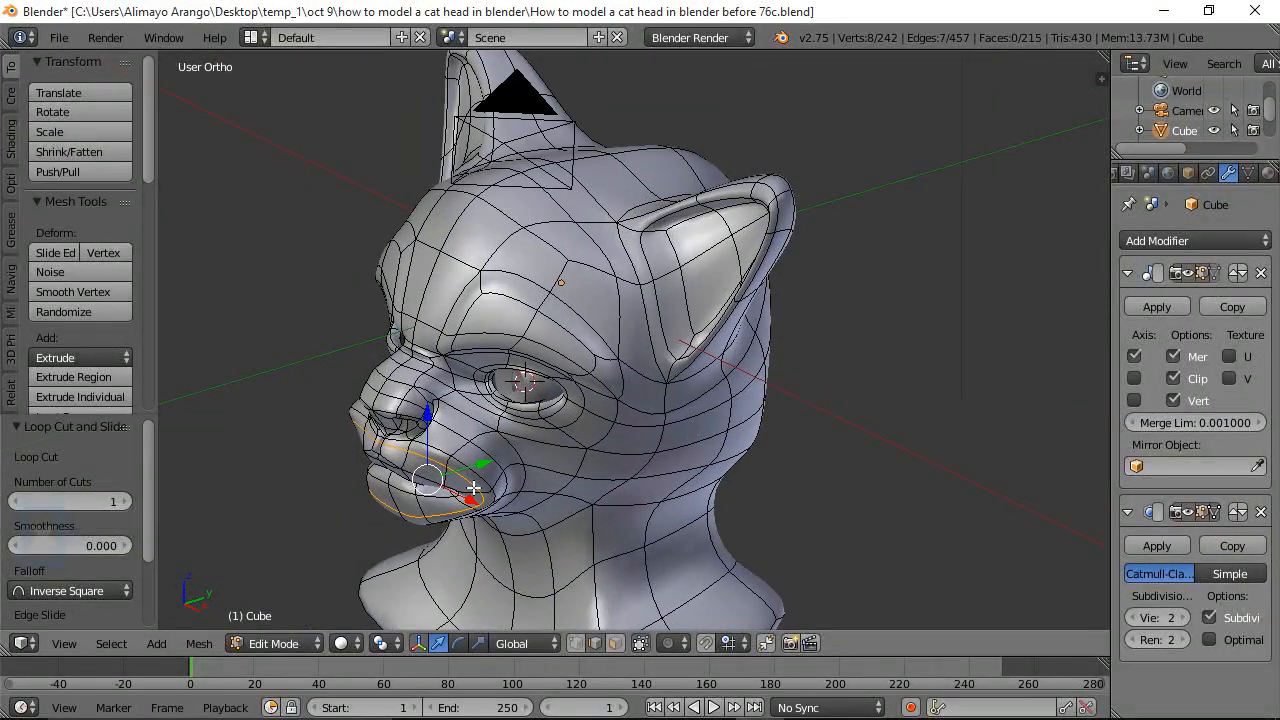
right_click(469, 484)
left_click_drag(524, 466, 468, 443)
right_click(421, 458)
left_click_drag(412, 398, 412, 399)
middle_click_drag(422, 525, 531, 474)
scroll(531, 474, "up", 2)
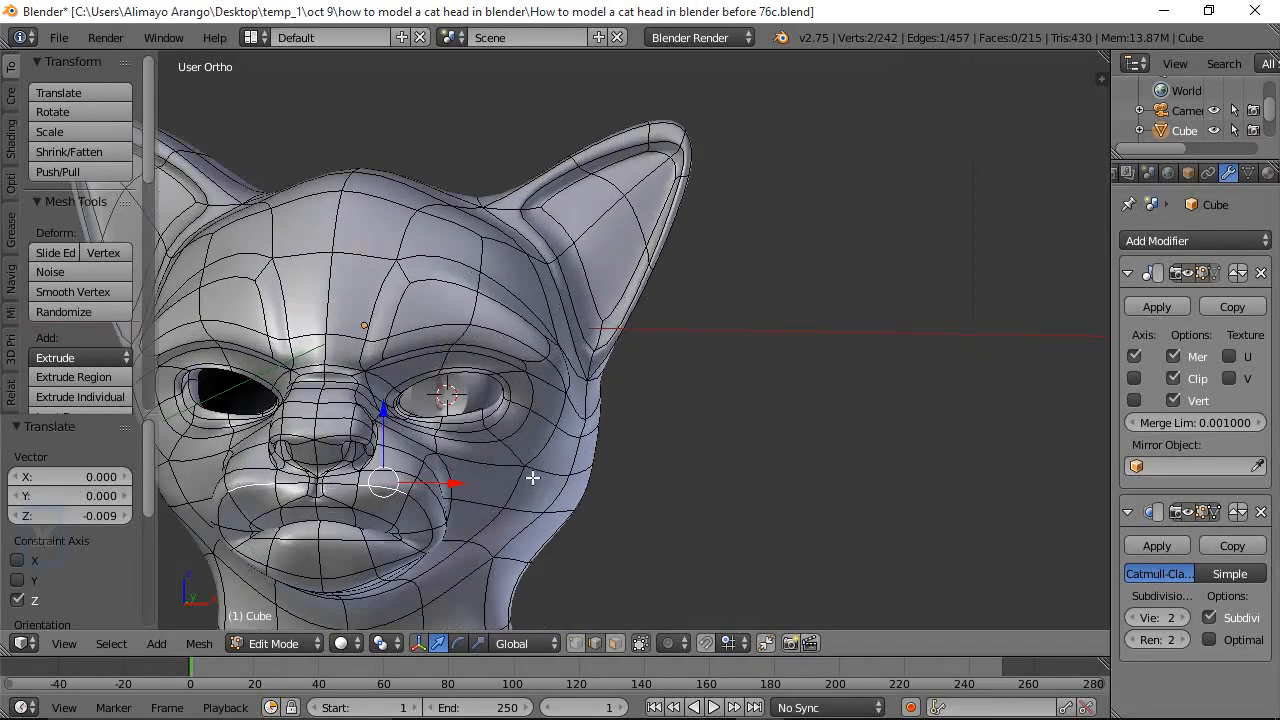
Move the muzzle edge at the mouth corner about -0.06 along Y
middle_click_drag(481, 517, 337, 514)
right_click(424, 576)
left_click_drag(489, 578, 479, 581)
middle_click_drag(397, 549, 535, 652)
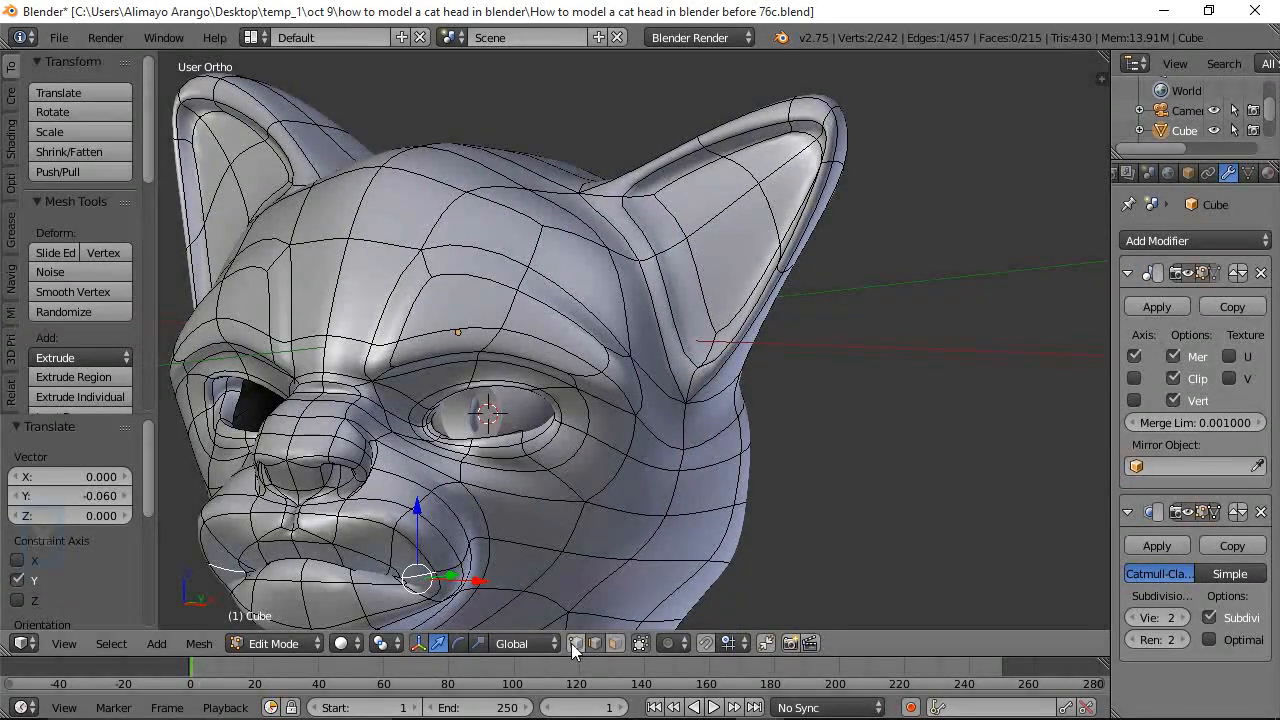
Reposition individual vertices of the upper lip and muzzle near the mouth corner, moving one about 0.211 along Y, and deselect everything
right_click(396, 561)
left_click_drag(404, 524, 404, 499)
middle_click_drag(560, 540, 469, 550)
left_click_drag(478, 545, 446, 500)
right_click(405, 516)
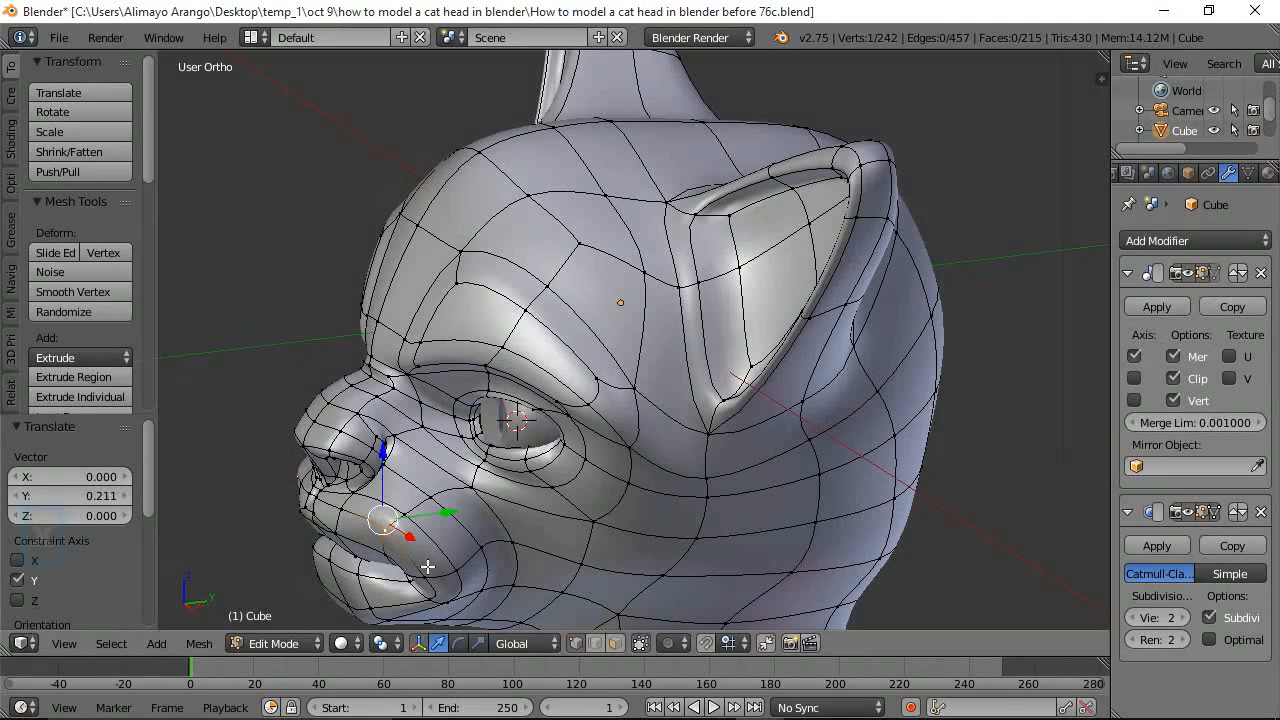
left_click_drag(498, 581, 520, 569)
right_click(431, 493)
left_click_drag(485, 487, 460, 500)
right_click(405, 514)
middle_click_drag(460, 500, 503, 501)
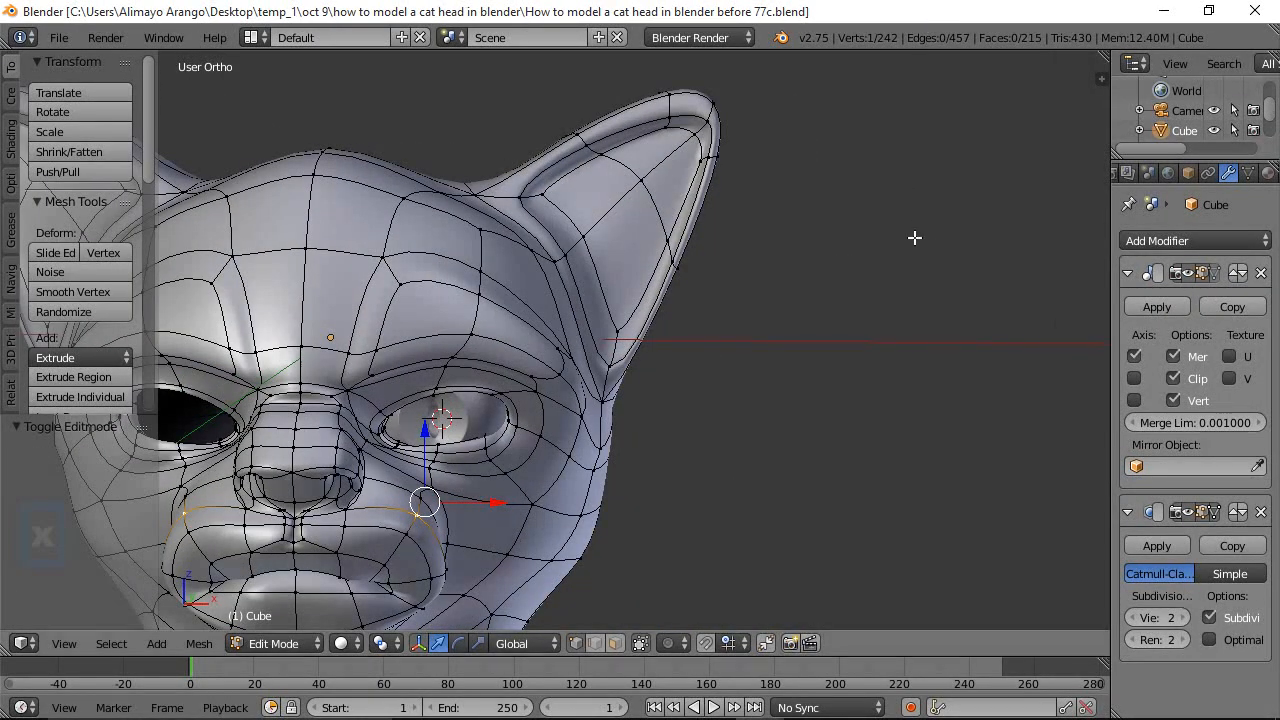
key("a")
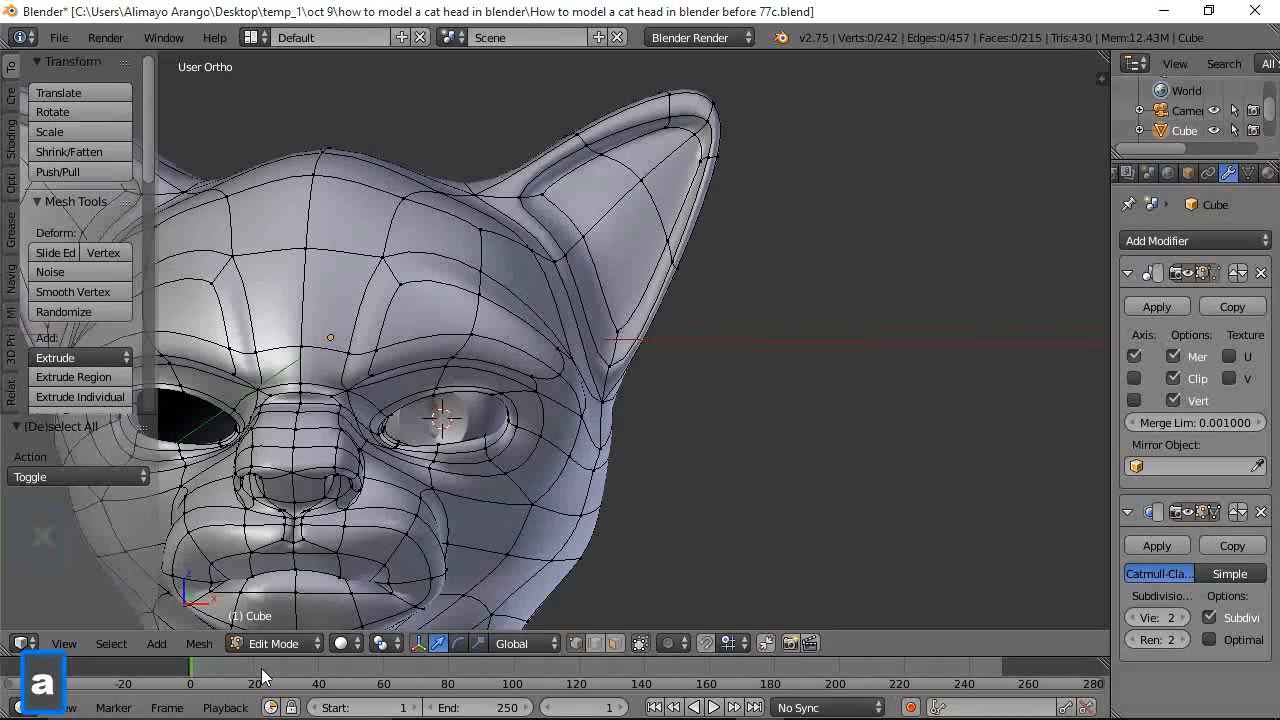
Put the head back into Sculpt Mode and choose the Inflate/Deflate brush with a 66 px radius
left_click(305, 643)
left_click(313, 577)
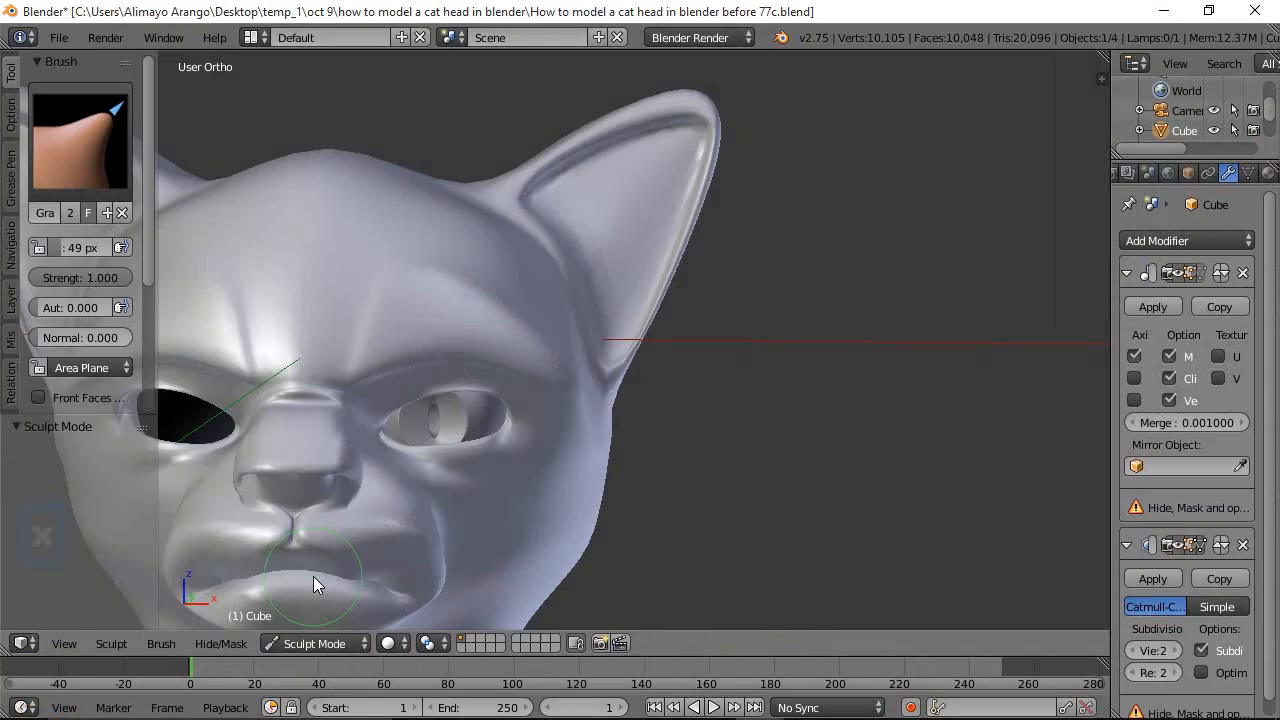
left_click(105, 142)
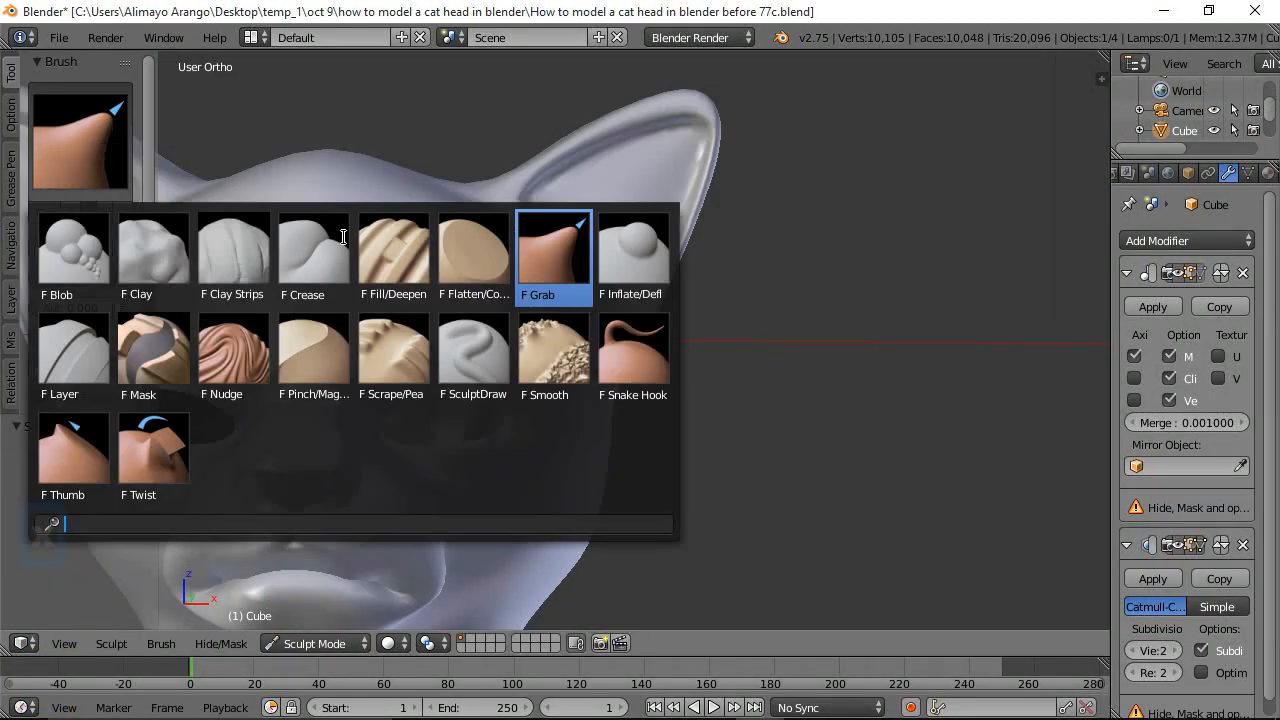
left_click(628, 260)
middle_click_drag(529, 384, 814, 322)
middle_click_drag(875, 365, 797, 383)
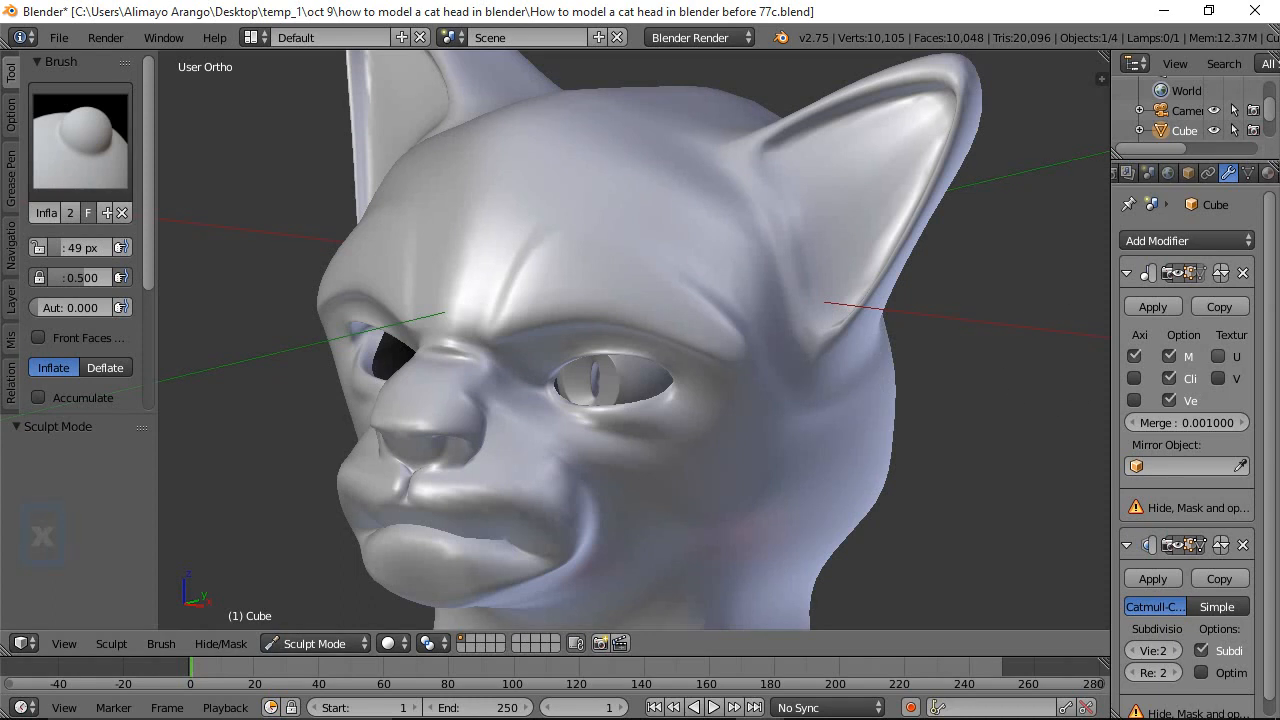
left_click(920, 327)
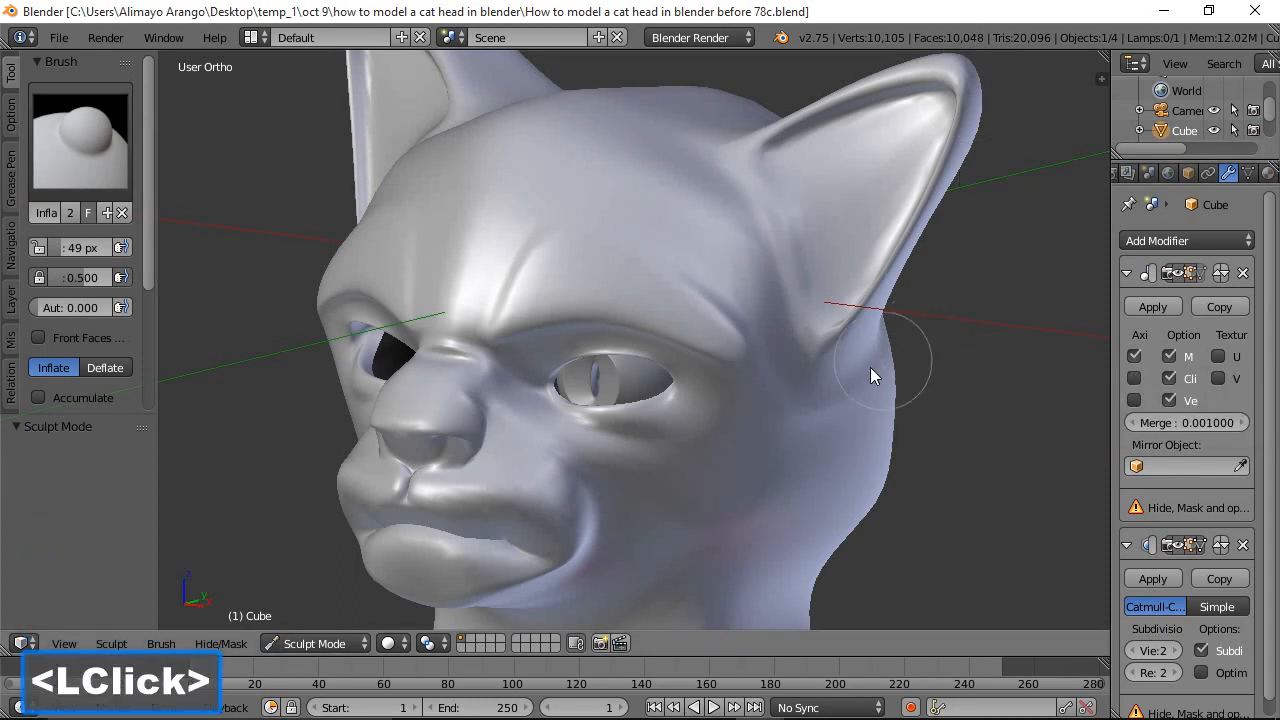
scroll(836, 377, "down", 2)
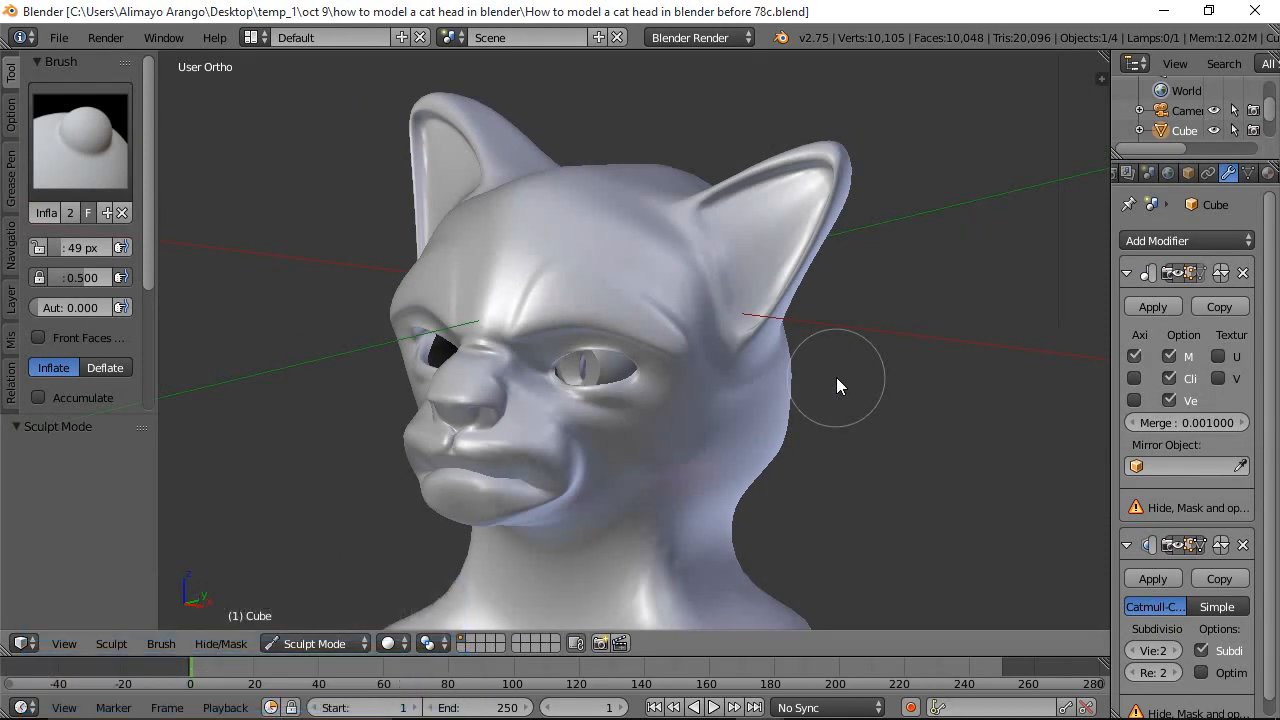
key("f")
left_click(852, 390)
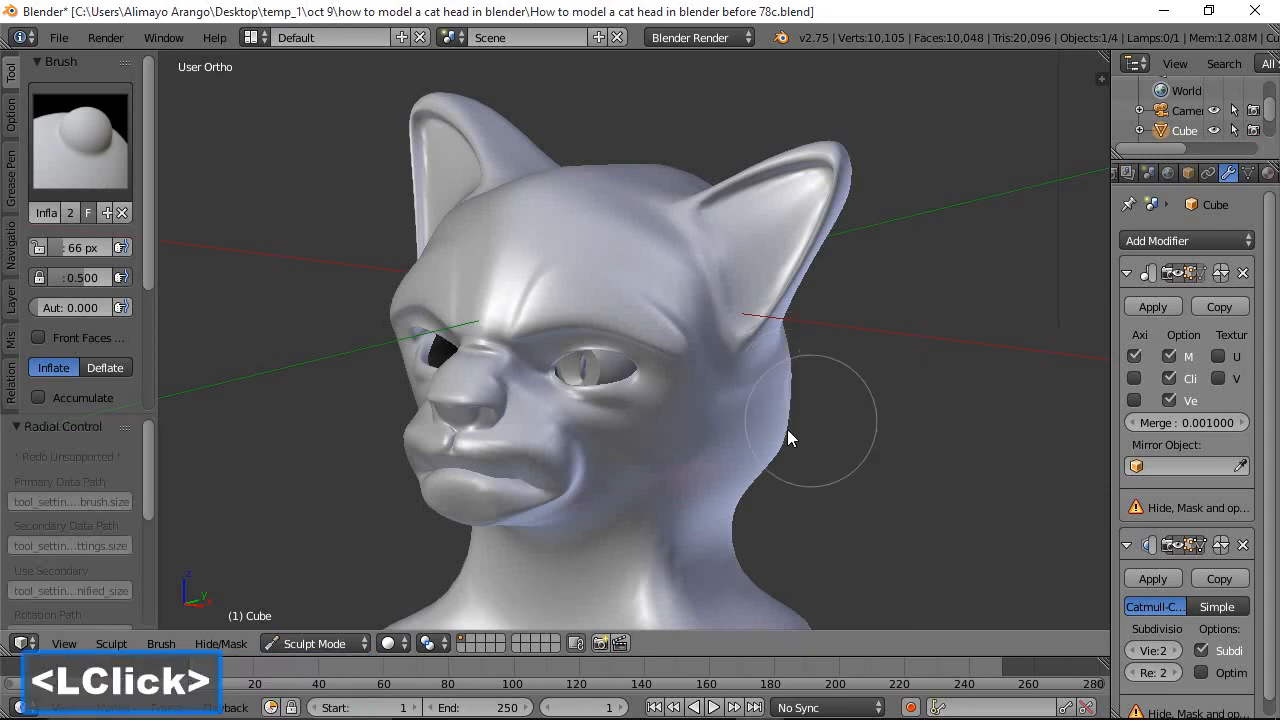
Inflate the side of the upper lip near the mouth corner
mouse_move(580, 474)
left_mouse_down()
mouse_move(547, 445)
mouse_move(535, 453)
mouse_move(557, 467)
mouse_move(546, 444)
mouse_move(563, 461)
left_mouse_up()
middle_click_drag(786, 494, 545, 463)
mouse_move(545, 463)
left_mouse_down()
mouse_move(546, 438)
mouse_move(544, 473)
left_mouse_up()
scroll(582, 463, "down", 1)
mouse_move(544, 473)
middle_mouse_down()
mouse_move(582, 463)
mouse_move(715, 476)
middle_mouse_up()
Choose the Smooth brush and smooth the swollen side of the upper lip
left_click(75, 154)
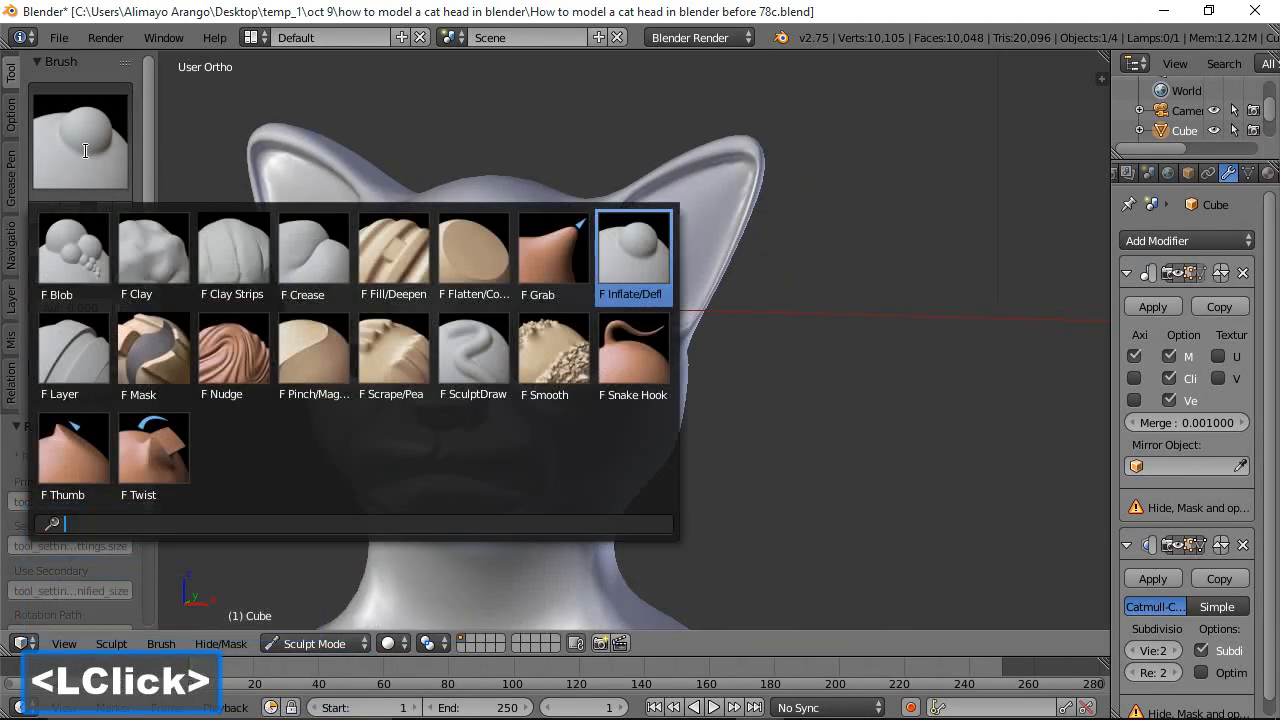
left_click(563, 364)
middle_click_drag(667, 475, 573, 458)
left_click(520, 440)
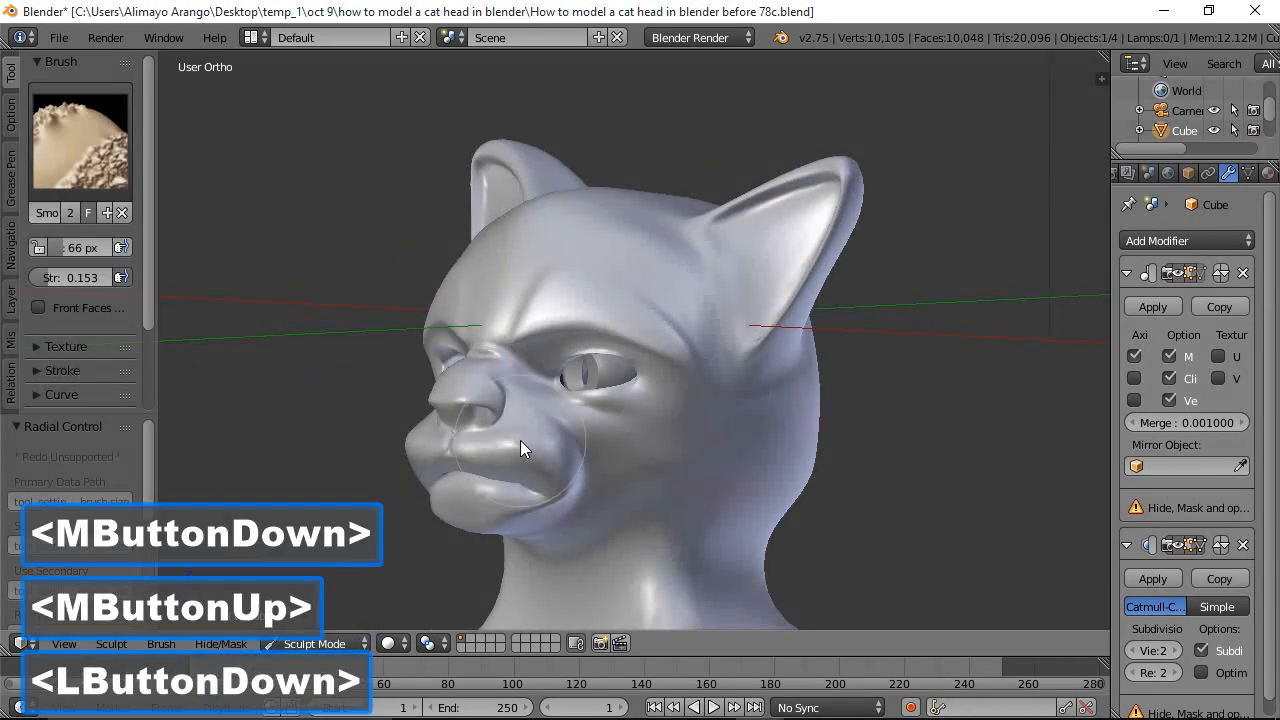
left_click(516, 448)
left_click(512, 451)
left_click(514, 452)
left_click(519, 454)
left_click(523, 454)
double_click(524, 454)
left_click(528, 458)
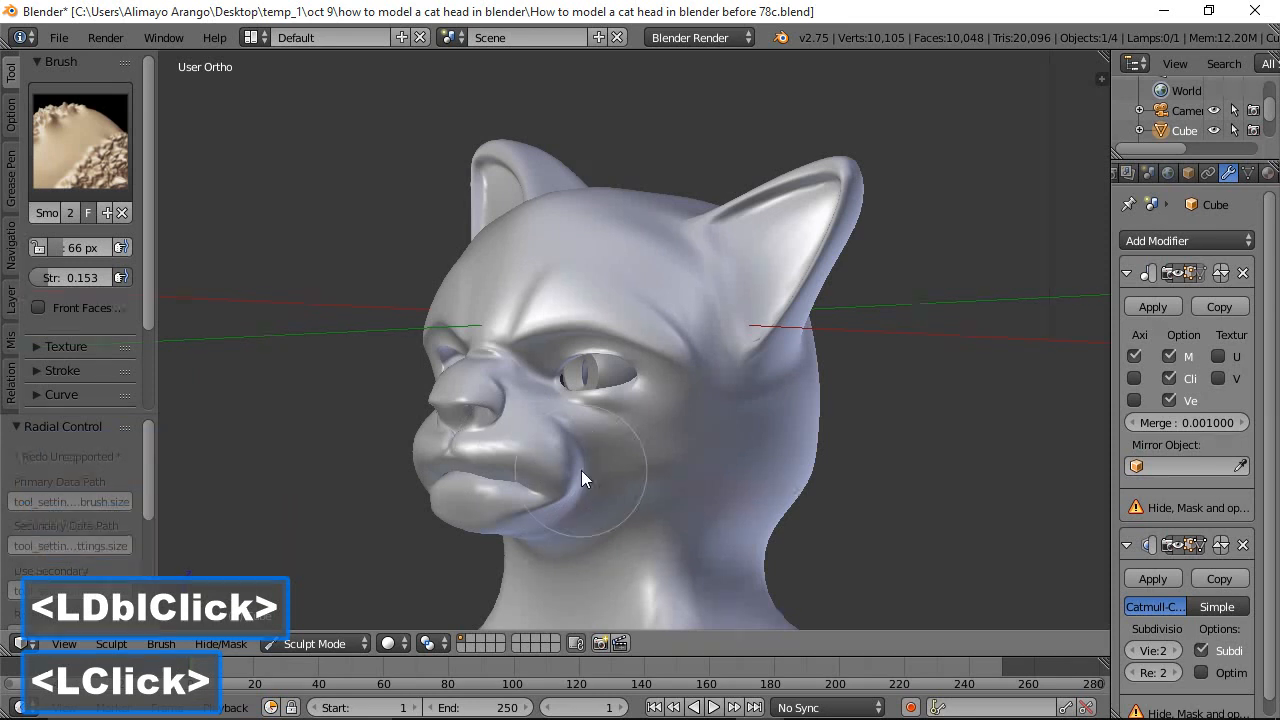
Smooth the crease around the mouth corner and the adjoining muzzle and cheek
left_click(581, 471)
double_click(577, 478)
left_click(574, 468)
double_click(512, 452)
mouse_move(510, 450)
middle_mouse_down()
mouse_move(645, 462)
mouse_move(617, 445)
mouse_move(661, 450)
mouse_move(557, 426)
middle_mouse_up()
double_click(553, 497)
double_click(557, 465)
left_click(563, 449)
left_click(565, 452)
middle_click_drag(580, 468, 735, 545)
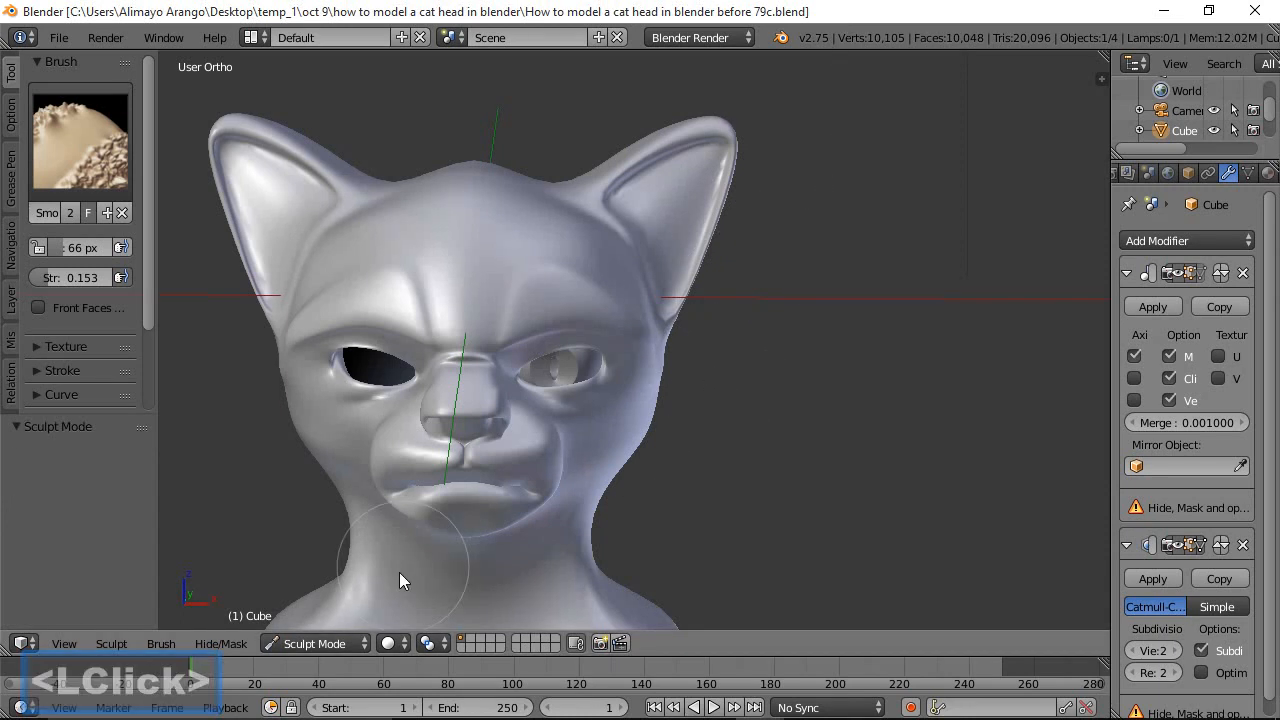
In Edit Mode with edge selection, lower the edge across the top of the nose tip and move it forward, finishing with -0.025 along Y
left_click(358, 642)
left_click(342, 602)
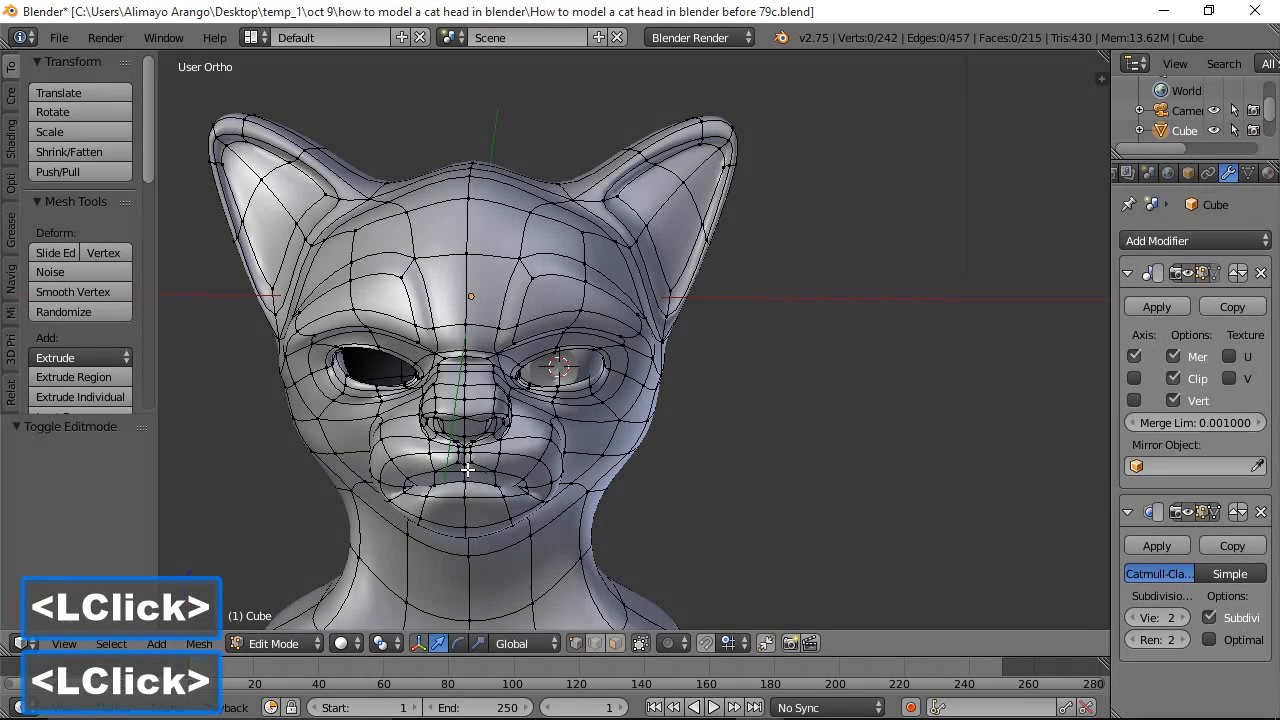
scroll(560, 456, "up", 3)
middle_click_drag(538, 477, 790, 388, "shift")
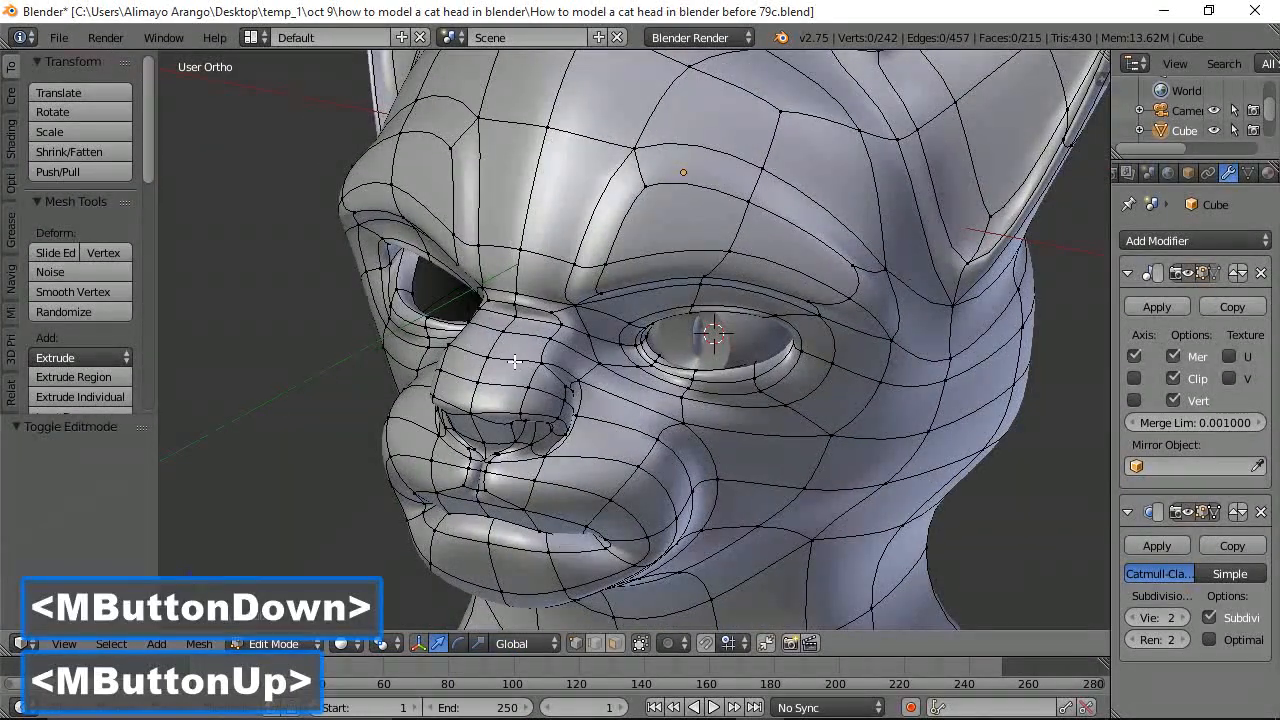
left_click(593, 642)
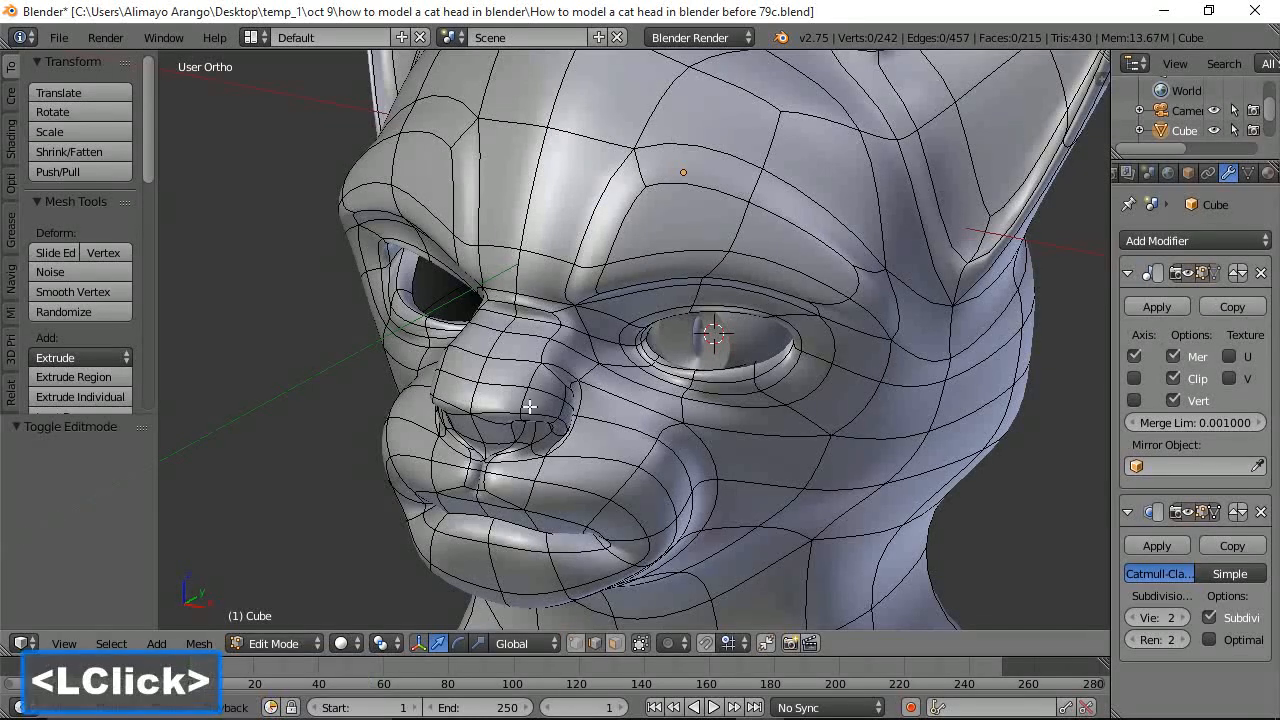
left_click(490, 352)
left_click_drag(547, 344, 537, 349)
left_click_drag(503, 298, 504, 312)
left_click_drag(537, 361, 537, 370)
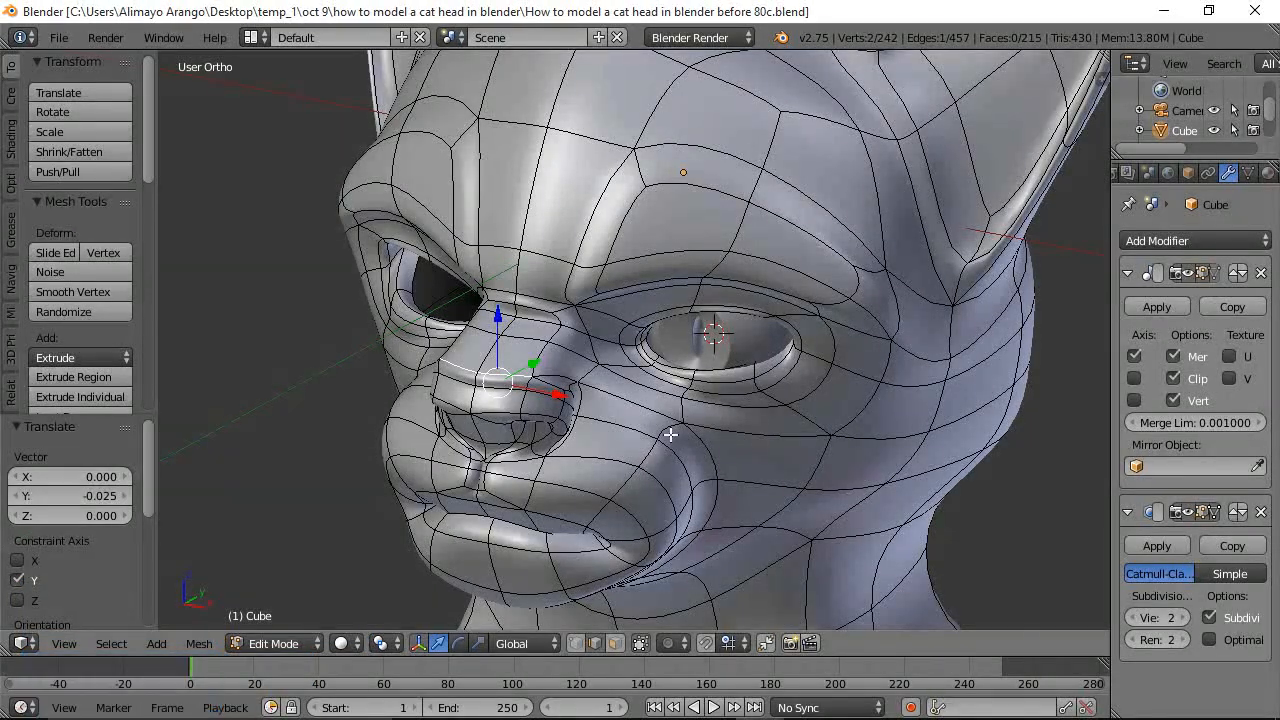
middle_click_drag(663, 439, 724, 355)
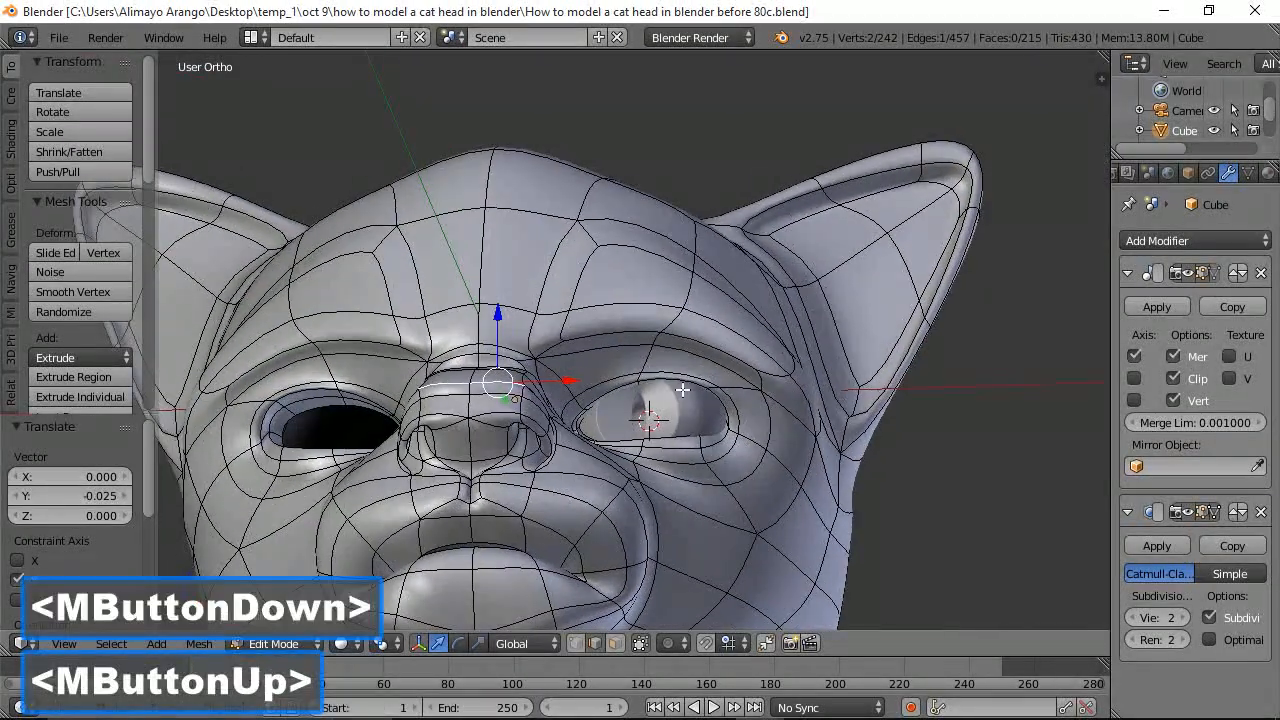
In vertex selection, pull the vertex on the outer side of the nose wing outward 0.081 along X
scroll(655, 400, "up", 1)
scroll(655, 400, "up", 3)
middle_click_drag(654, 389, 685, 272, "shift")
scroll(688, 297, "up", 3)
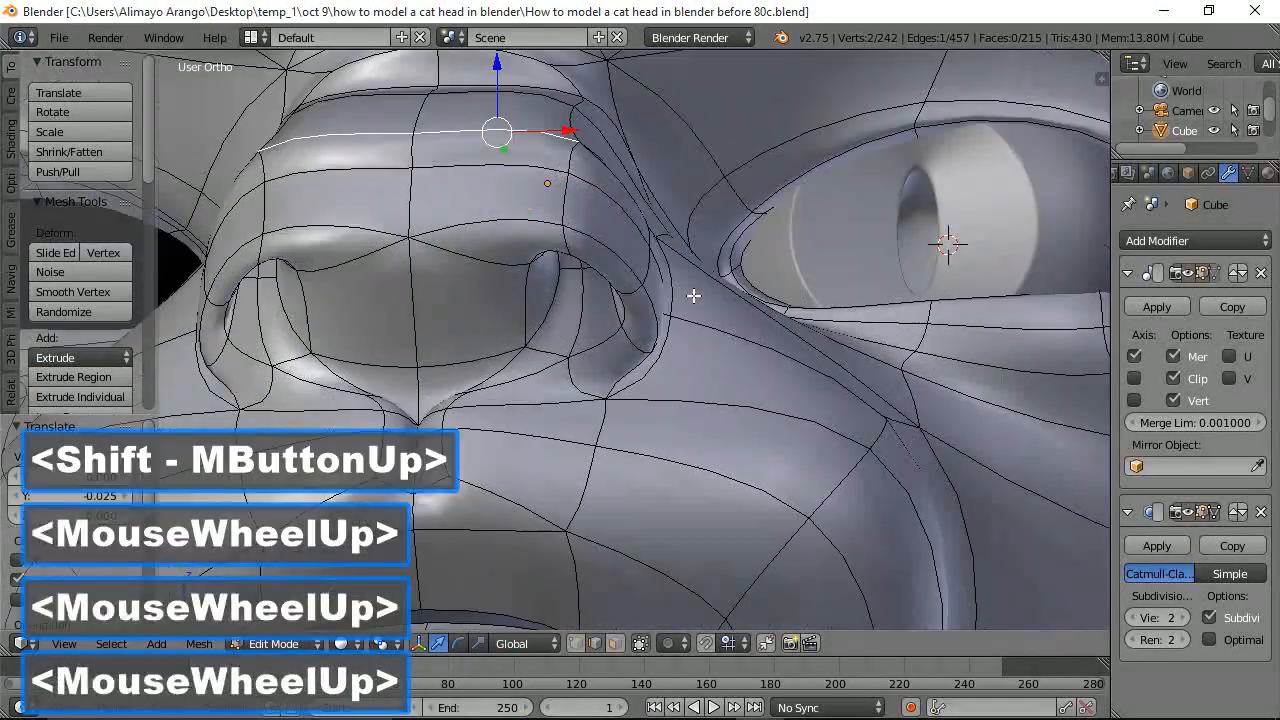
left_click(581, 643)
left_click(655, 250)
left_click_drag(718, 250, 785, 242)
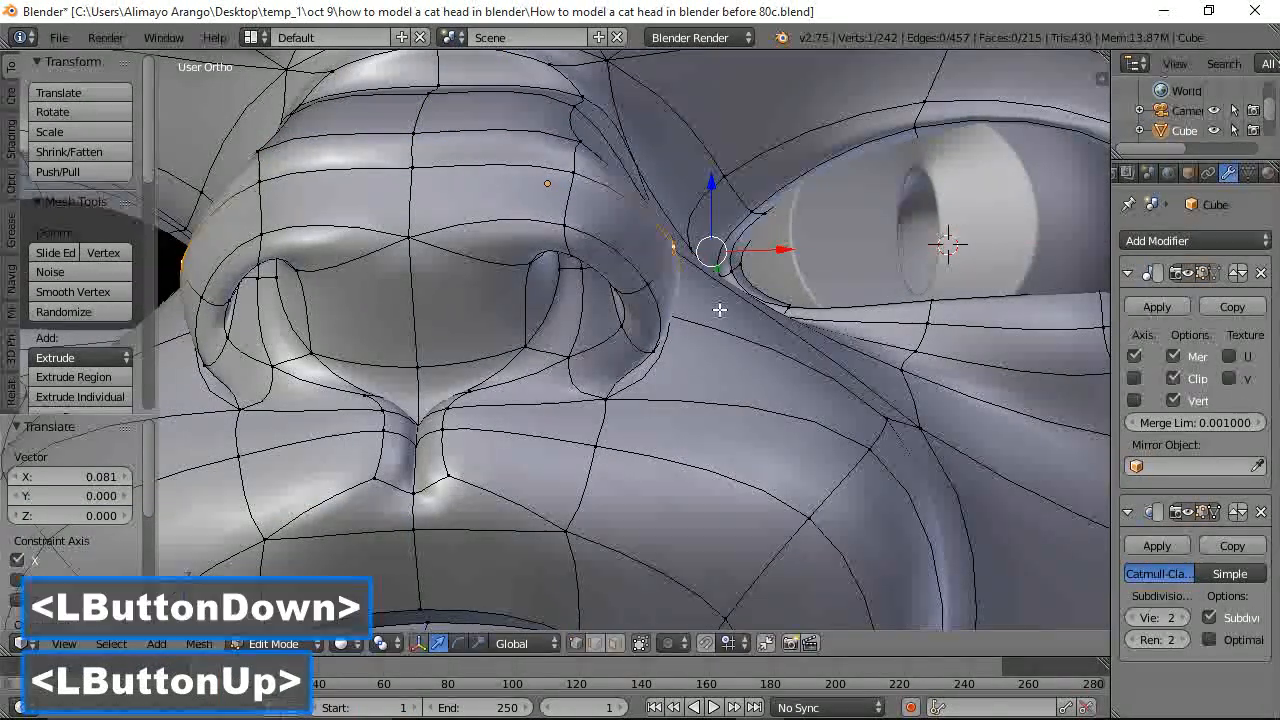
middle_click_drag(638, 352, 631, 314)
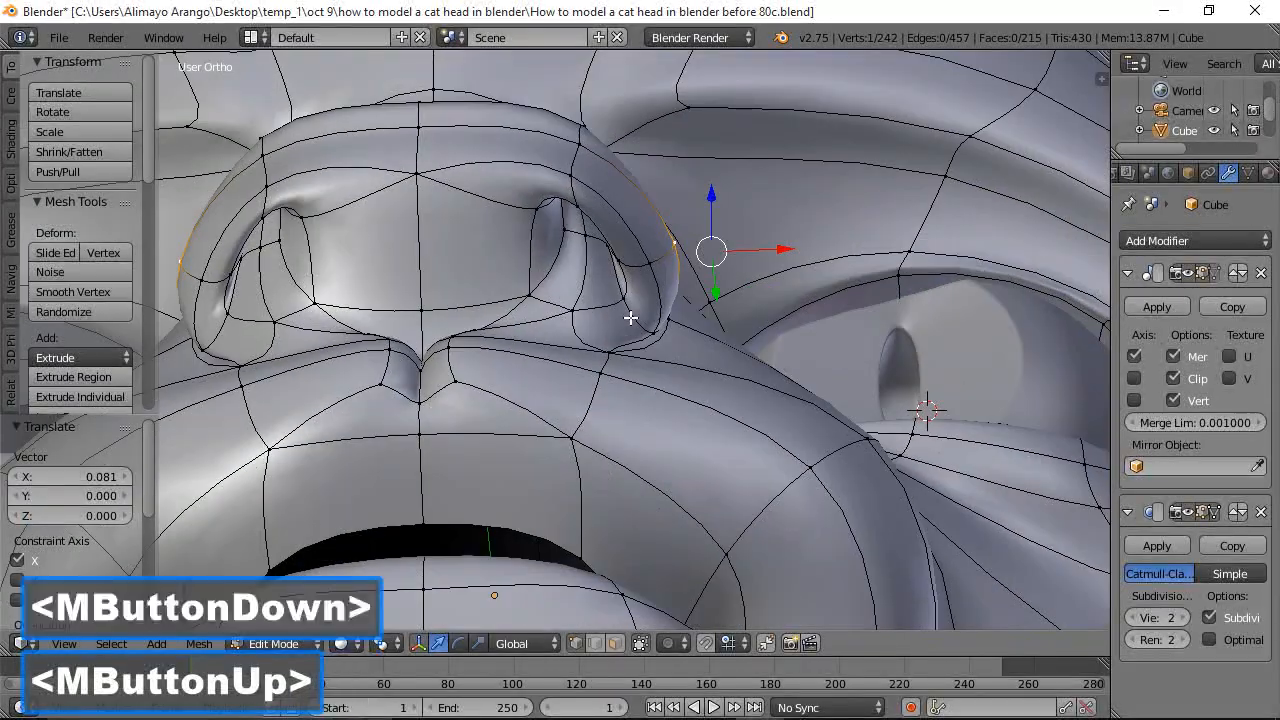
Shift the vertex inside the nostril outward along X and lower it, finishing with -0.134 along Z
left_click(589, 238)
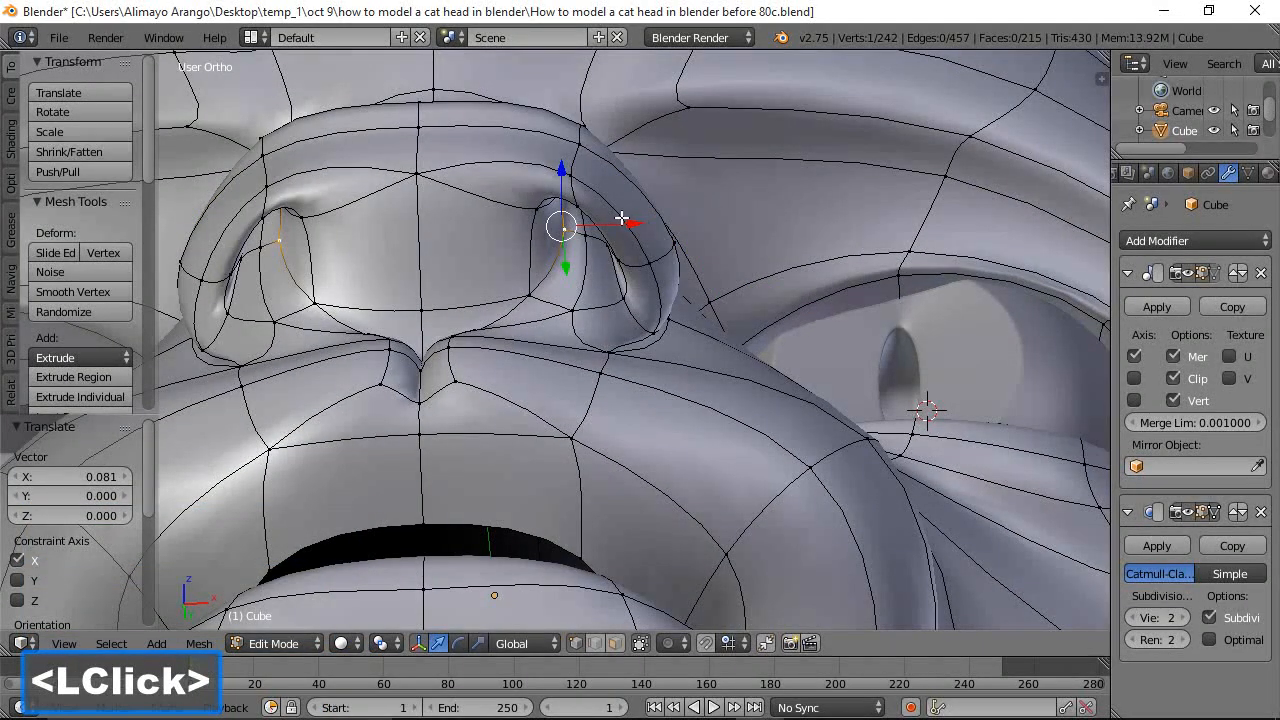
left_click_drag(634, 221, 587, 236)
left_click_drag(513, 165, 515, 172)
left_click(588, 228)
left_click_drag(590, 186, 587, 185)
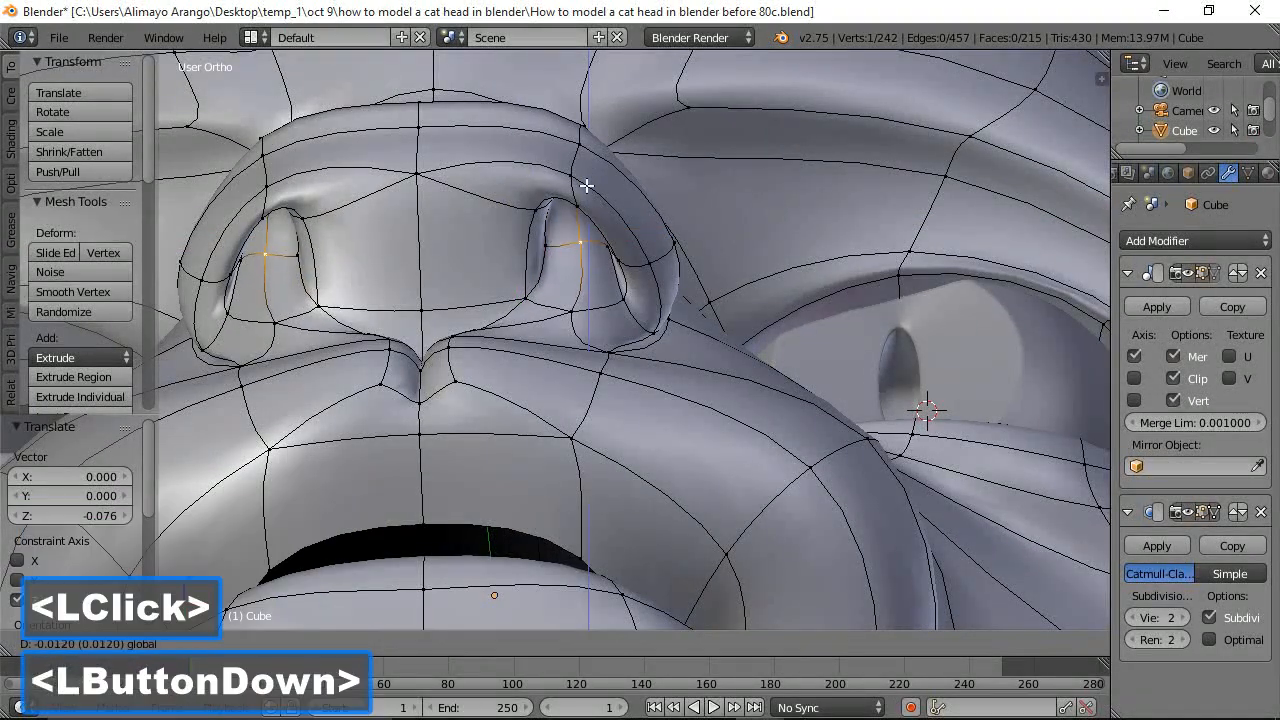
left_click_drag(580, 239, 582, 241)
middle_click_drag(645, 272, 649, 245)
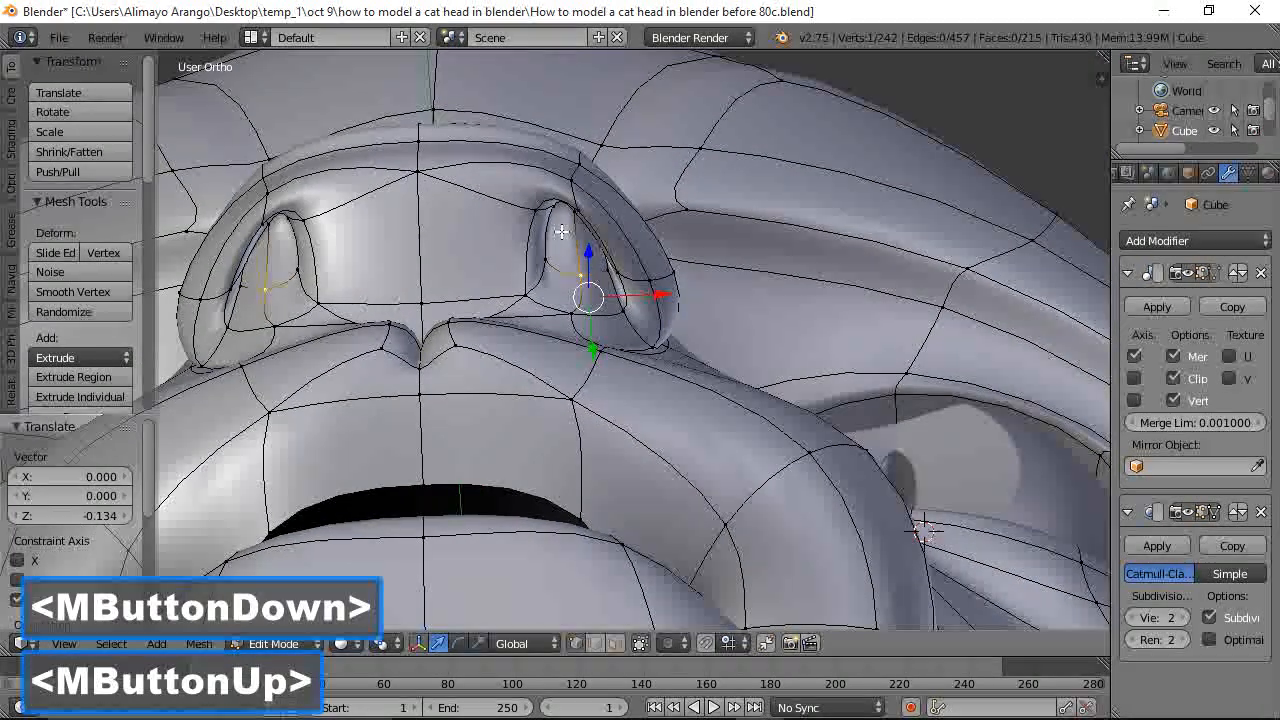
Reposition the neighbouring vertices around the nostril's inner side and floor to even out the opening
left_click_drag(626, 170, 582, 176)
left_click(538, 266)
left_click_drag(586, 271, 590, 298)
left_click(578, 266)
left_click_drag(568, 139, 565, 183)
mouse_move(627, 204)
middle_mouse_down()
mouse_move(600, 210)
mouse_move(619, 219)
mouse_move(598, 262)
mouse_move(648, 199)
middle_mouse_up()
Move a vertex on the nostril's outer side along X and push the inner nostril vertex back 0.154 along Y
left_click(595, 303)
left_click(595, 303)
left_click(613, 268)
left_click_drag(668, 257, 677, 258)
left_click(577, 250)
middle_click_drag(610, 226, 605, 275)
left_click_drag(610, 280, 680, 300)
middle_click_drag(680, 300, 665, 278)
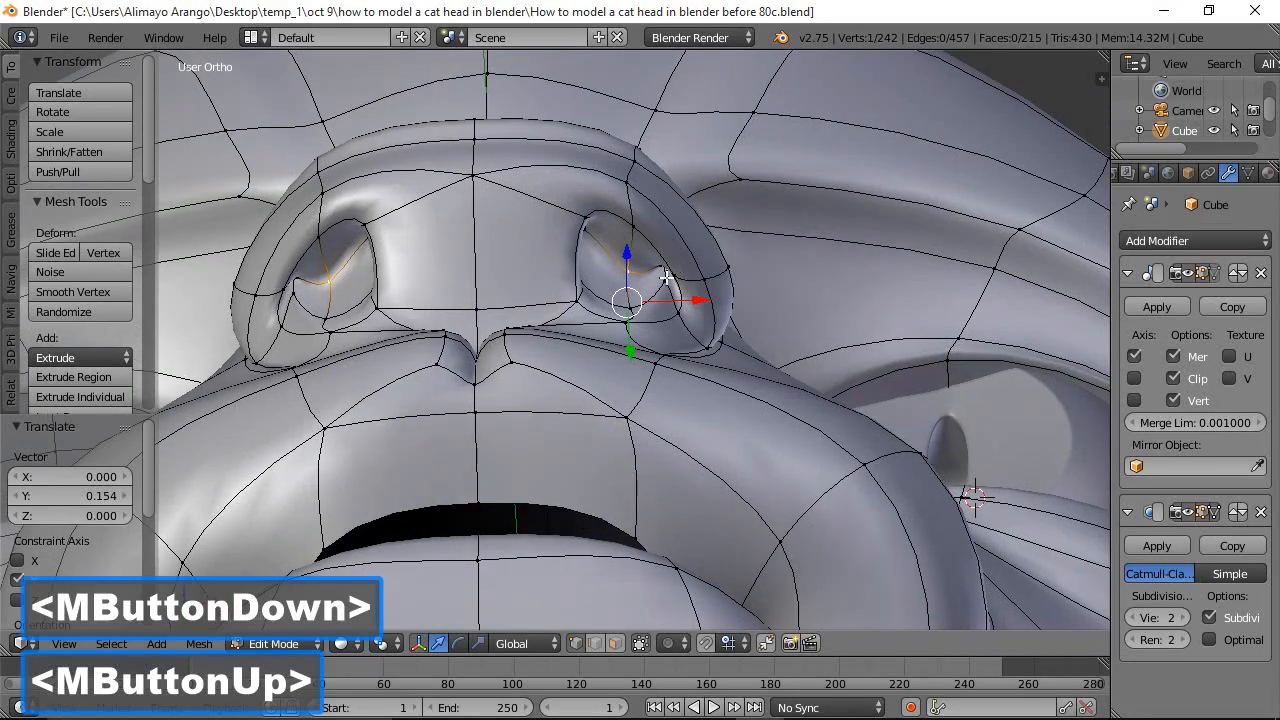
Lower the vertex at the nostril's outer corner by 0.115 along Z and move the adjacent rim vertex outward 0.035 along X
left_click(671, 273)
left_click_drag(673, 208, 671, 258)
middle_click_drag(671, 258, 691, 281)
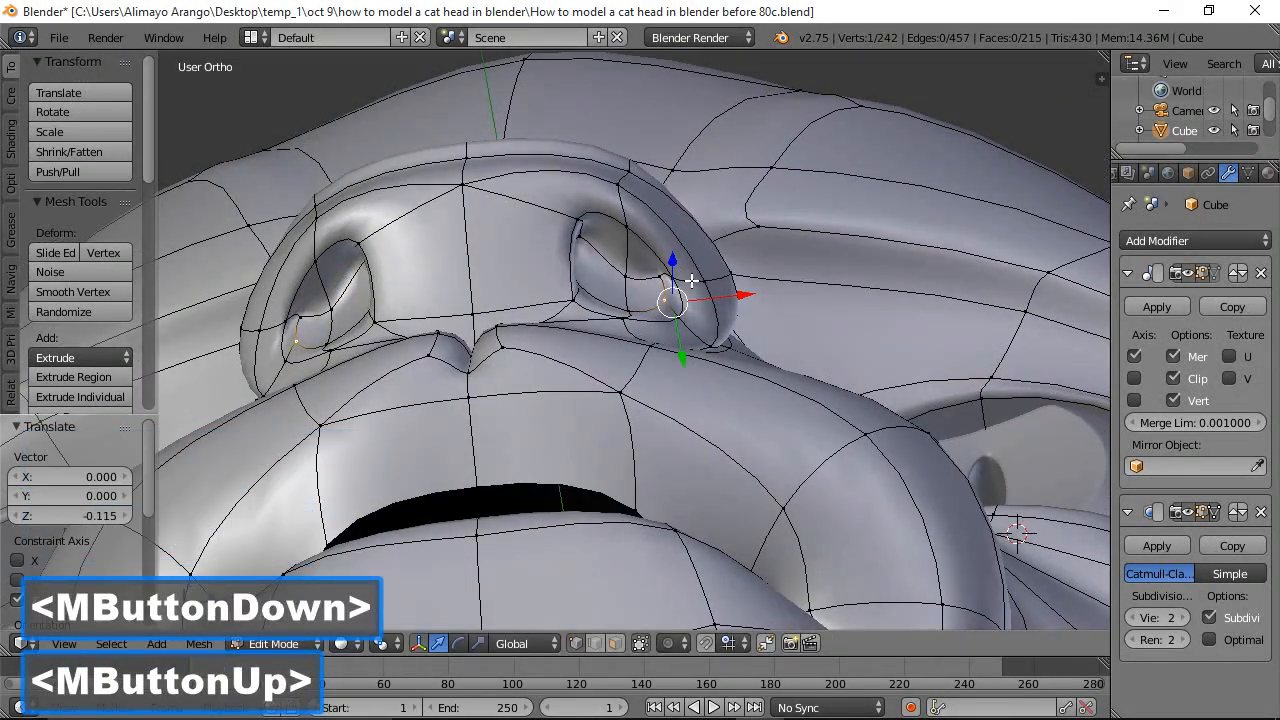
left_click(687, 280)
left_click_drag(725, 276, 749, 274)
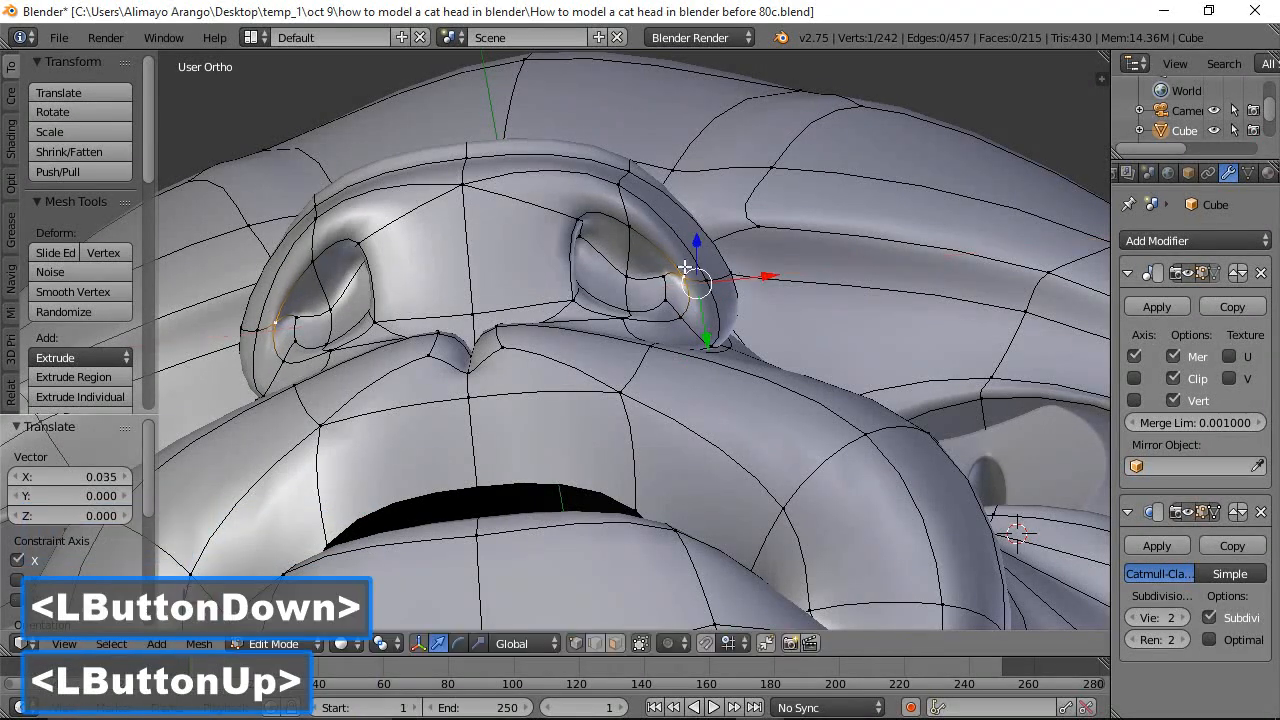
Adjust the height of the vertex at the nostril's outer edge and push the nostril geometry back 0.082 along Y
left_click(668, 262)
left_click_drag(665, 207, 668, 223)
middle_click_drag(668, 223, 609, 403)
left_click(720, 303)
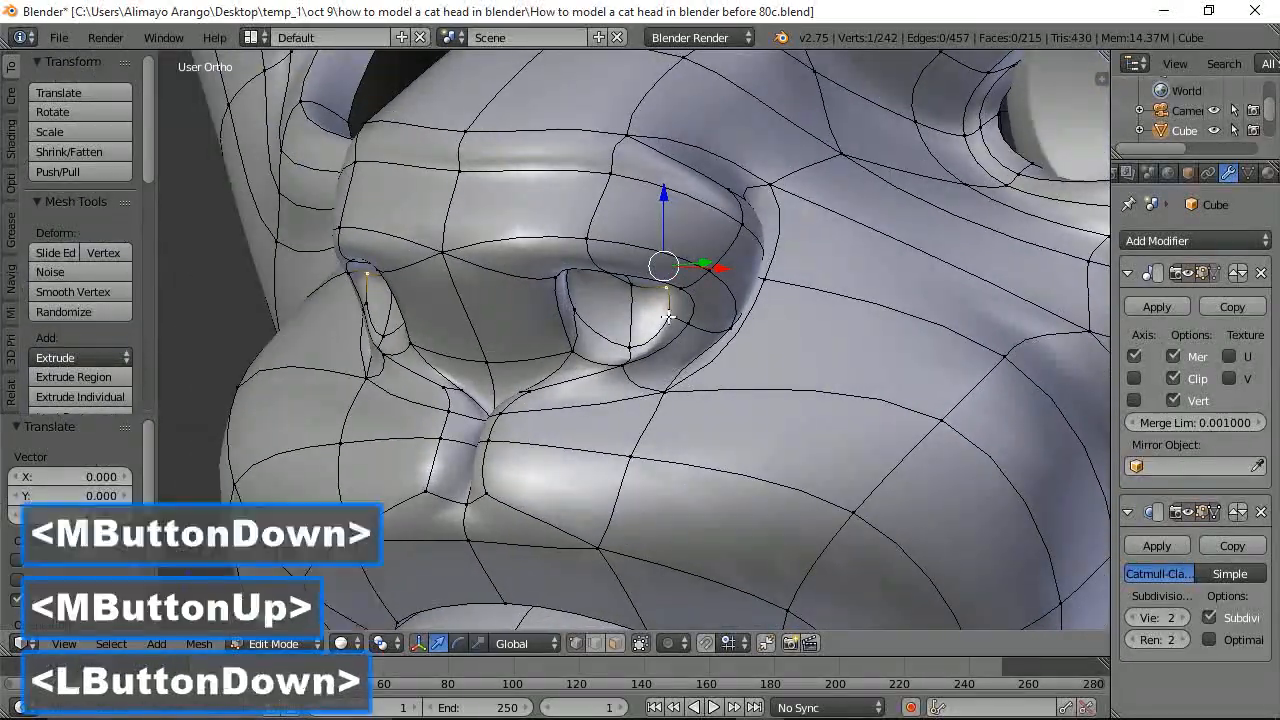
middle_click_drag(720, 303, 751, 318)
left_click_drag(739, 300, 785, 292)
middle_click_drag(785, 292, 712, 332)
In face selection, select the four faces inside the nostril, extrude them and scale the new faces down
left_click(615, 643)
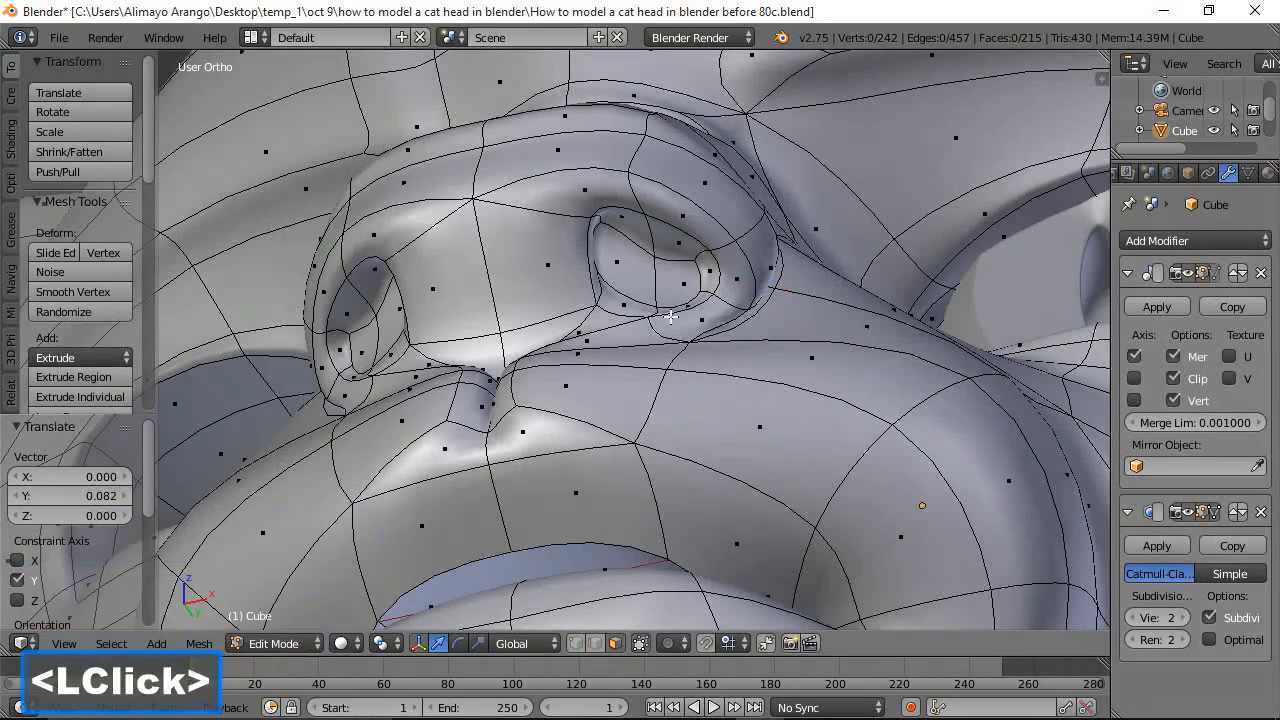
left_click(667, 248)
left_click(622, 258, "shift")
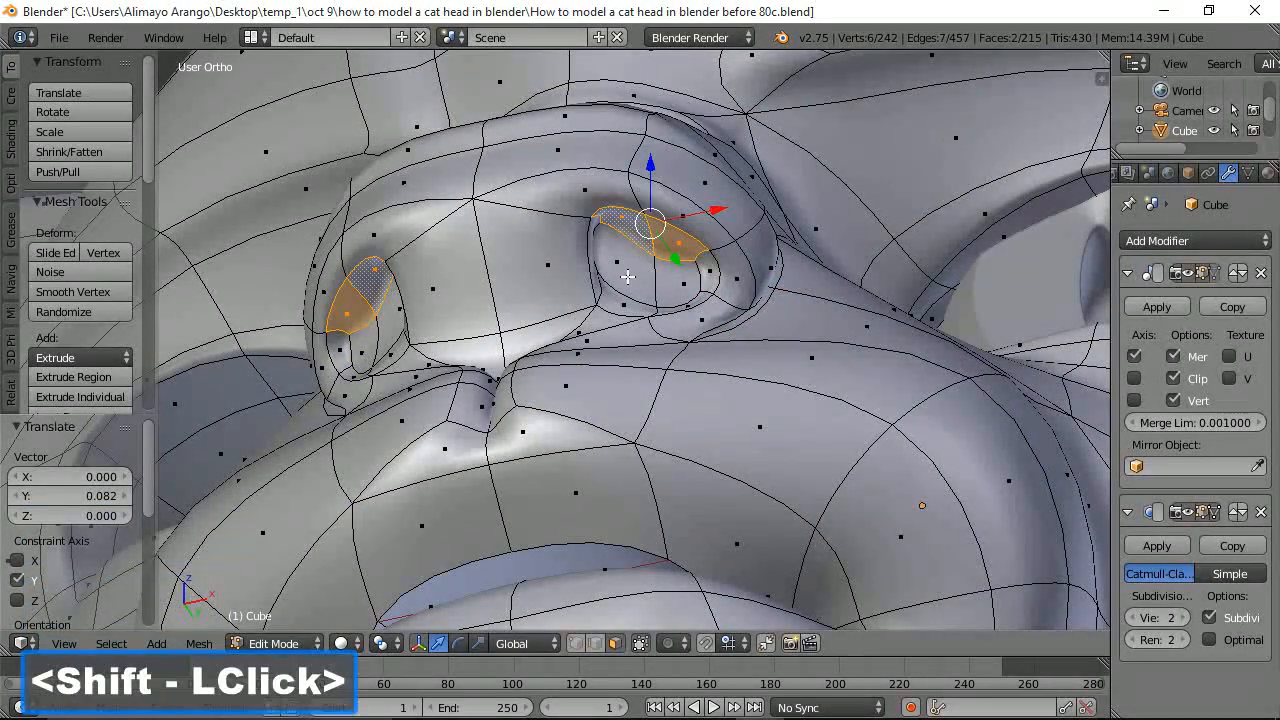
double_click(673, 284, "shift")
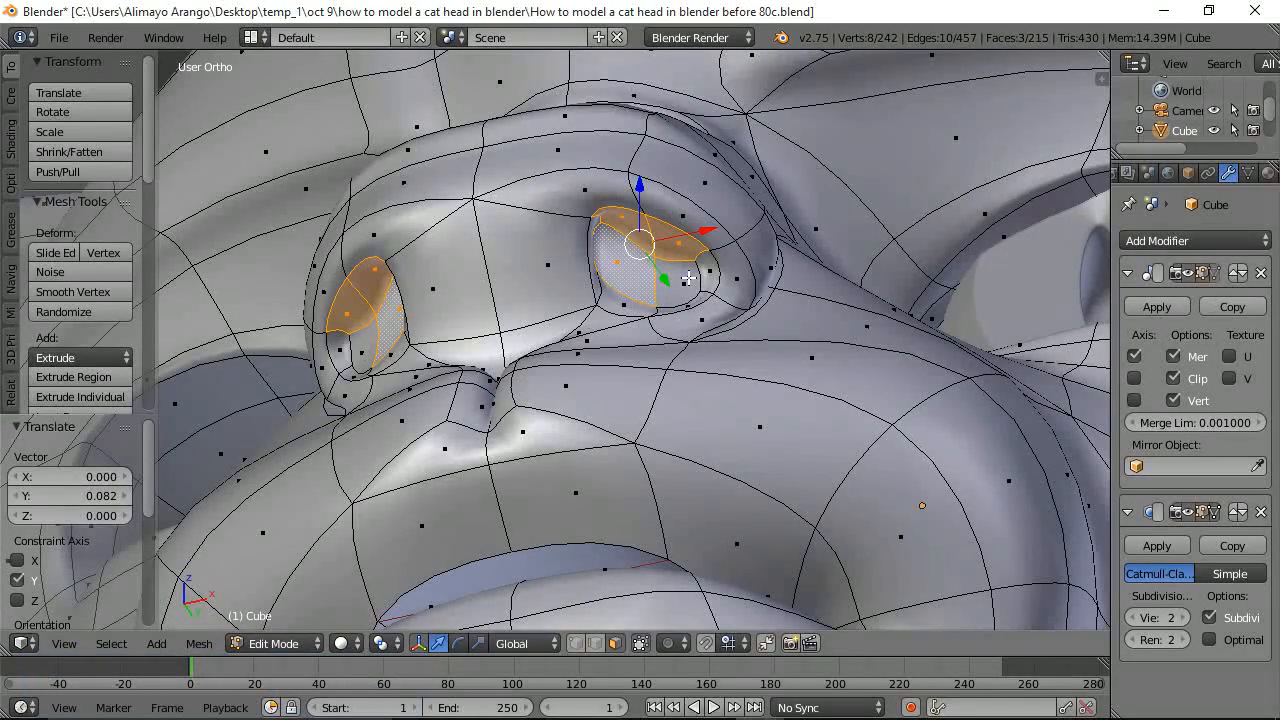
left_click(688, 279, "shift")
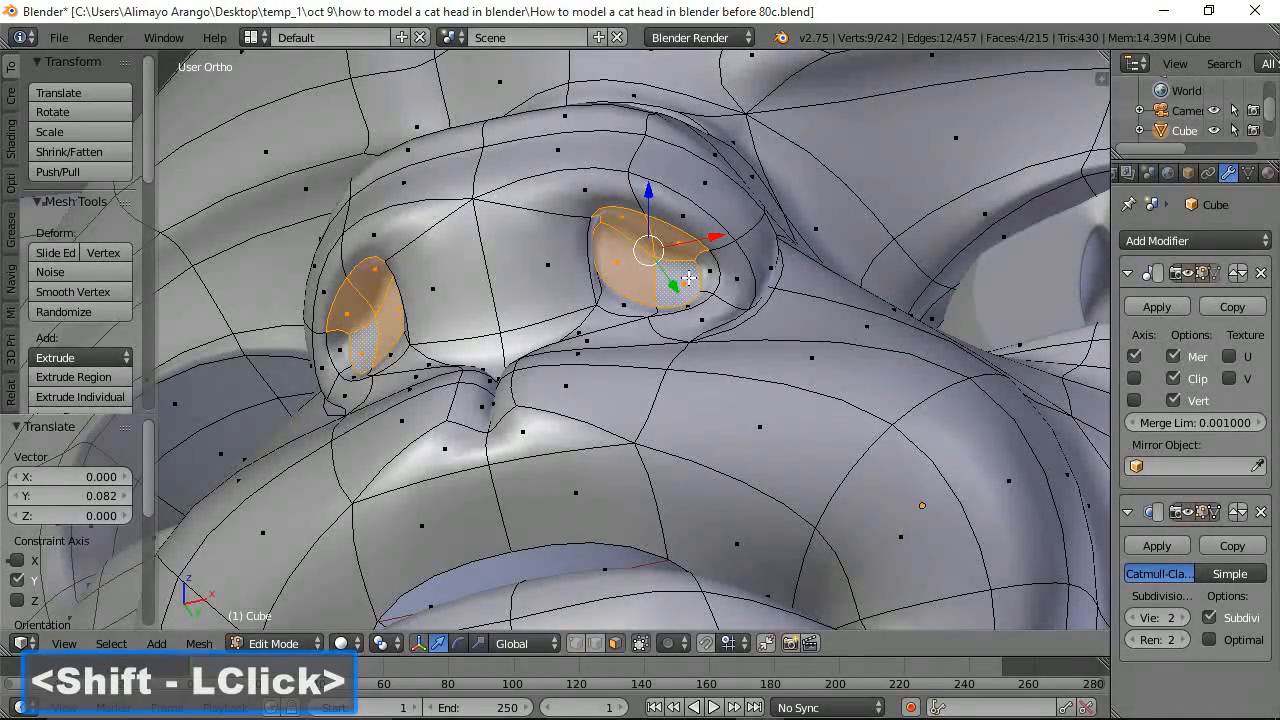
key("e")
left_click(791, 337)
key("s")
left_click(747, 301)
Raise the extruded nostril faces, push them back 0.059 along Y and shift them -0.018 along X
middle_click_drag(747, 301, 664, 245)
left_click_drag(652, 183, 665, 164)
left_click_drag(699, 245, 716, 258)
middle_click_drag(716, 258, 744, 240)
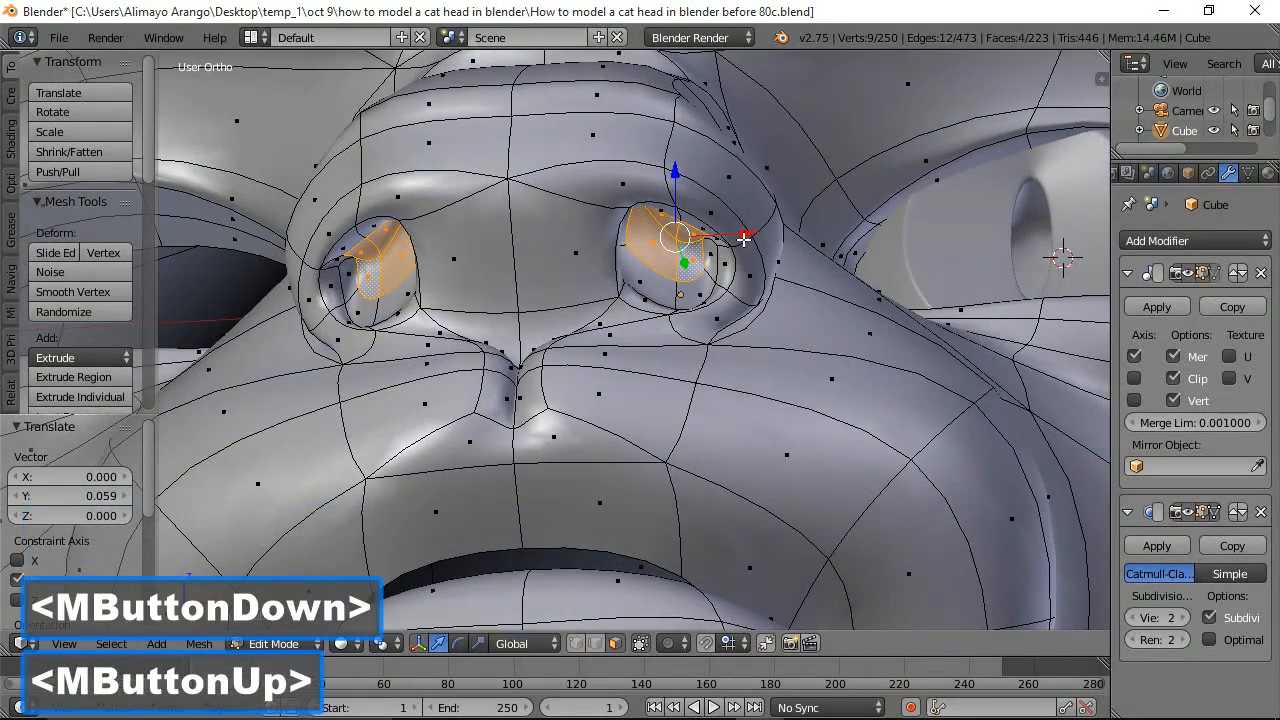
left_click_drag(748, 233, 740, 234)
mouse_move(740, 234)
middle_mouse_down()
mouse_move(637, 302)
mouse_move(723, 220)
middle_mouse_up()
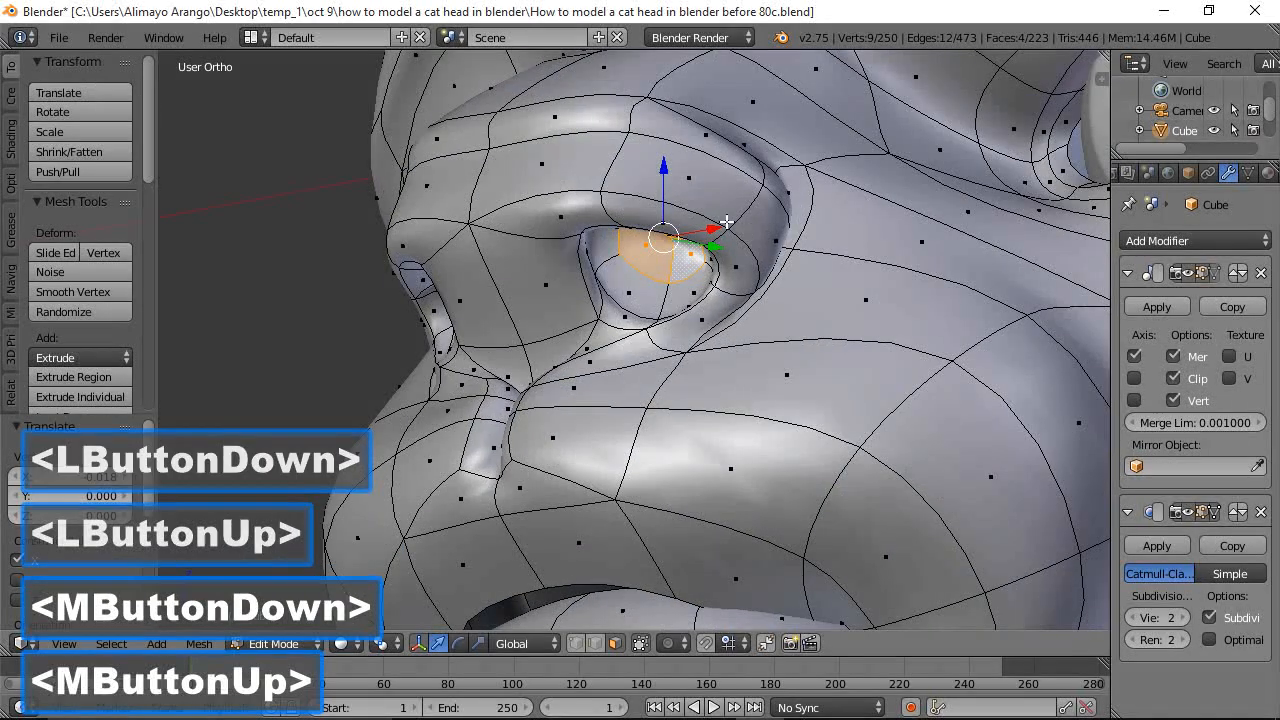
Extrude the nostril faces again, move them up and deeper into the nose, and shift them -0.029 along X
key("e")
left_click(805, 268)
middle_click_drag(680, 304, 637, 238)
left_click_drag(668, 175, 669, 167)
left_click_drag(719, 244, 730, 248)
middle_click_drag(730, 248, 774, 256)
left_click_drag(752, 229, 737, 237)
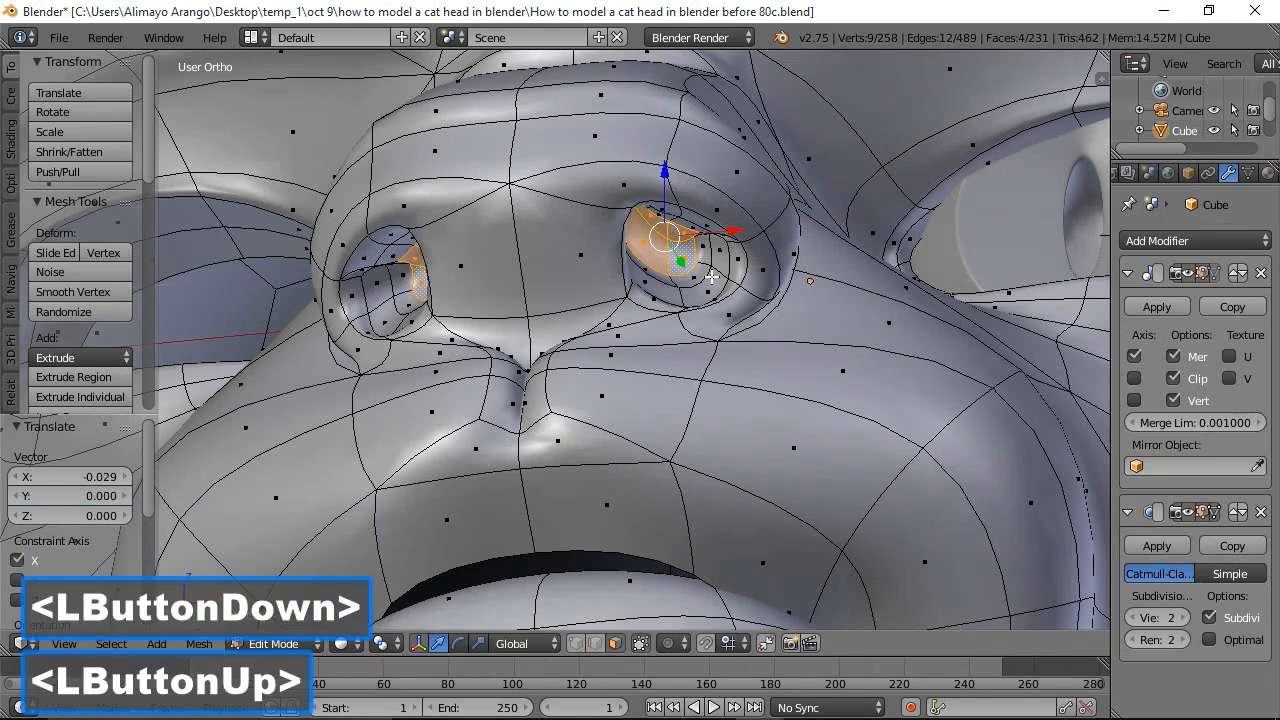
In vertex selection, raise the vertex at the middle of the deepest nostril faces by 0.081 along Z
left_click(575, 643)
scroll(634, 510, "up", 3)
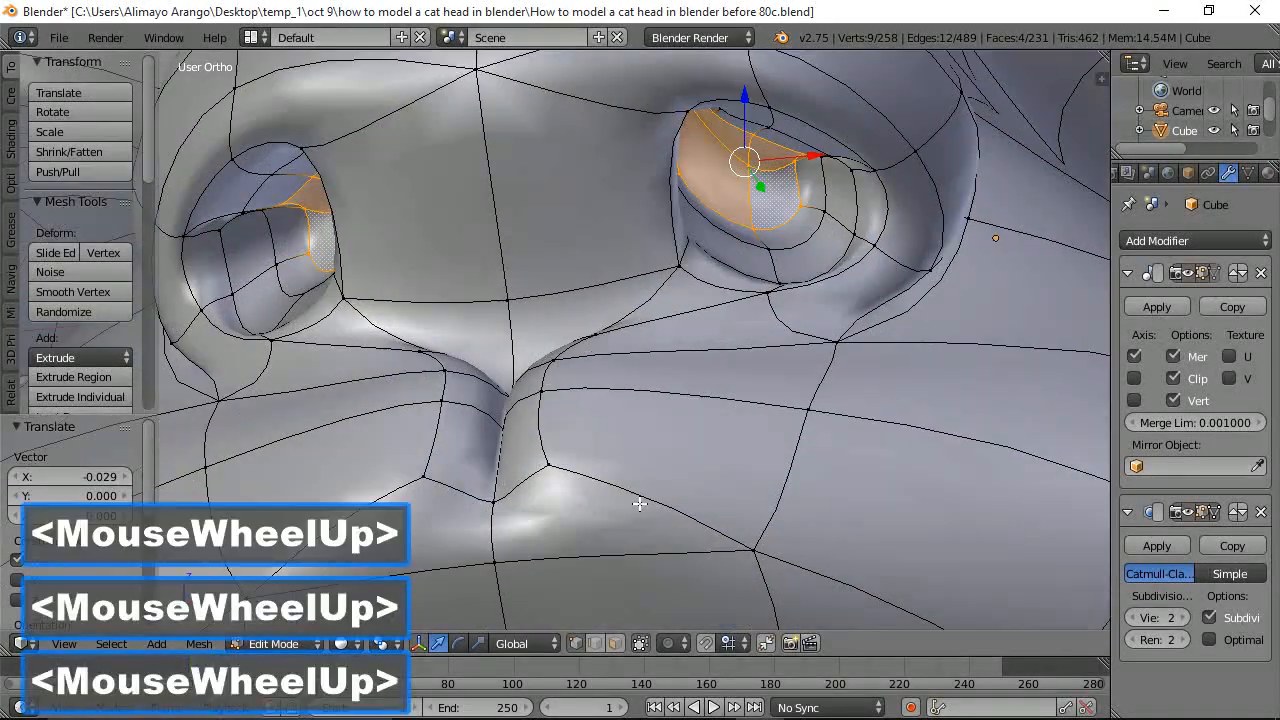
middle_click_drag(737, 380, 737, 340)
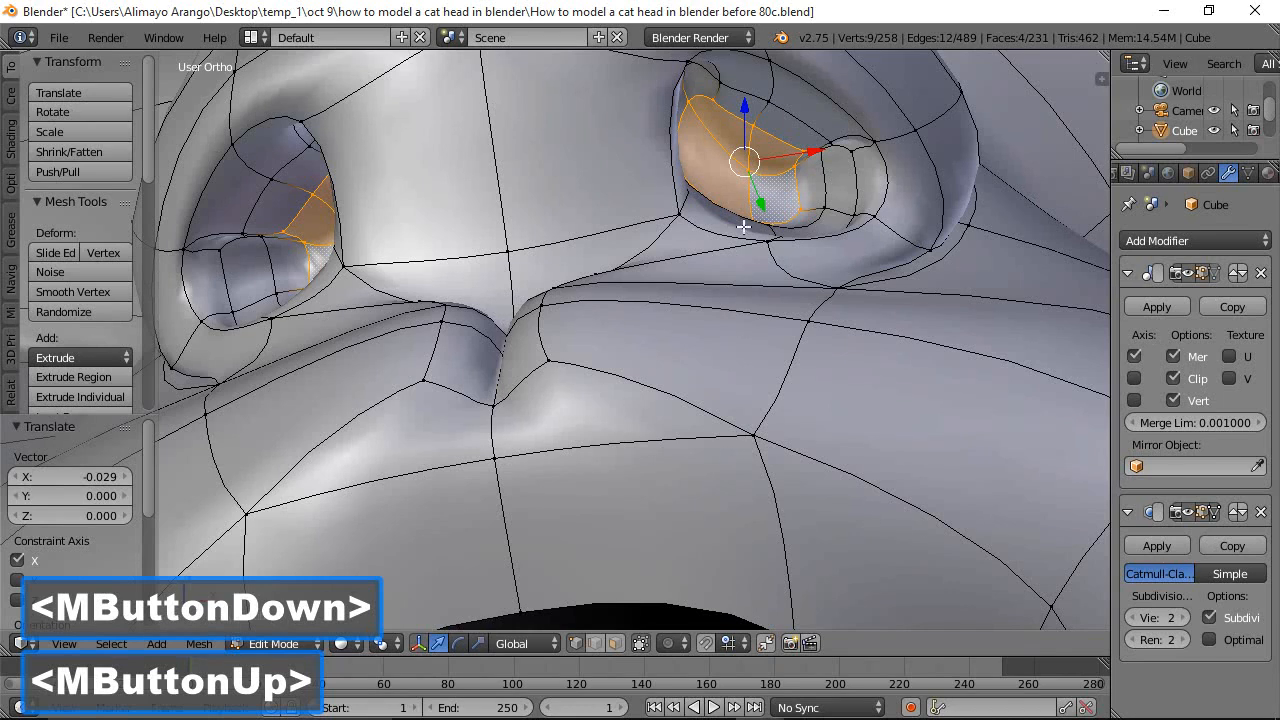
left_click(773, 140)
middle_click_drag(773, 140, 767, 100)
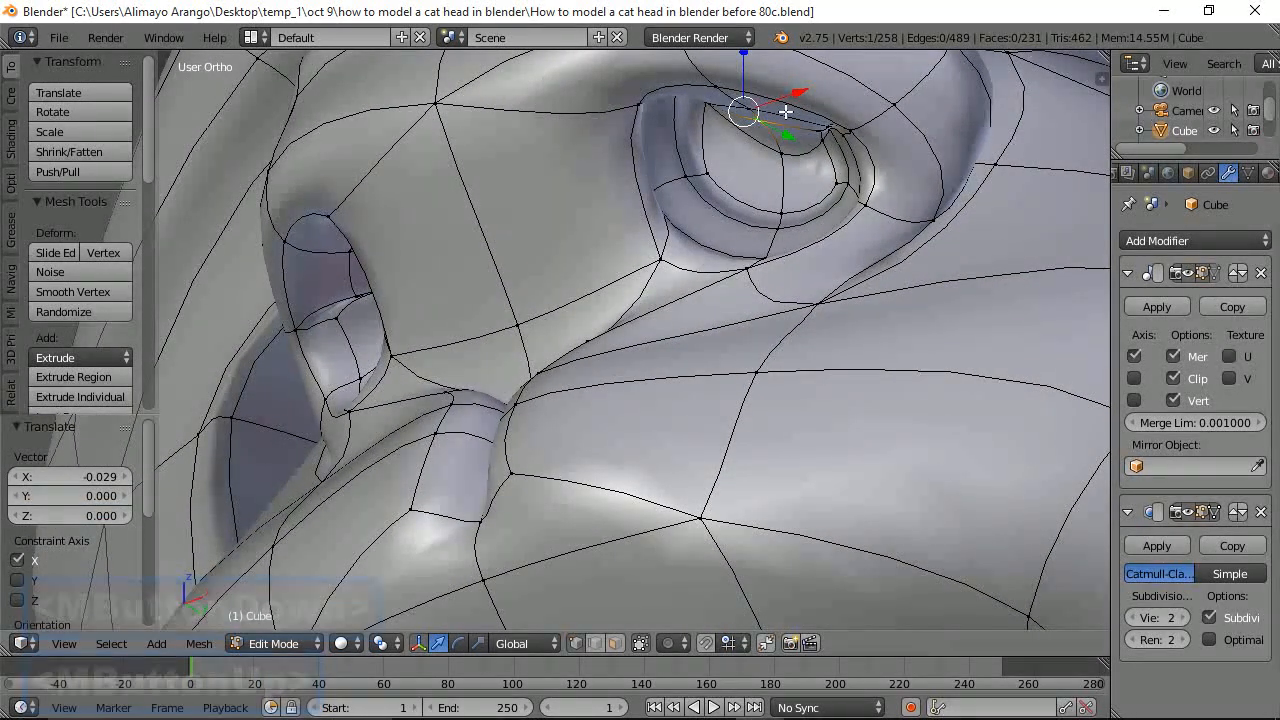
scroll(791, 136, "down", 2)
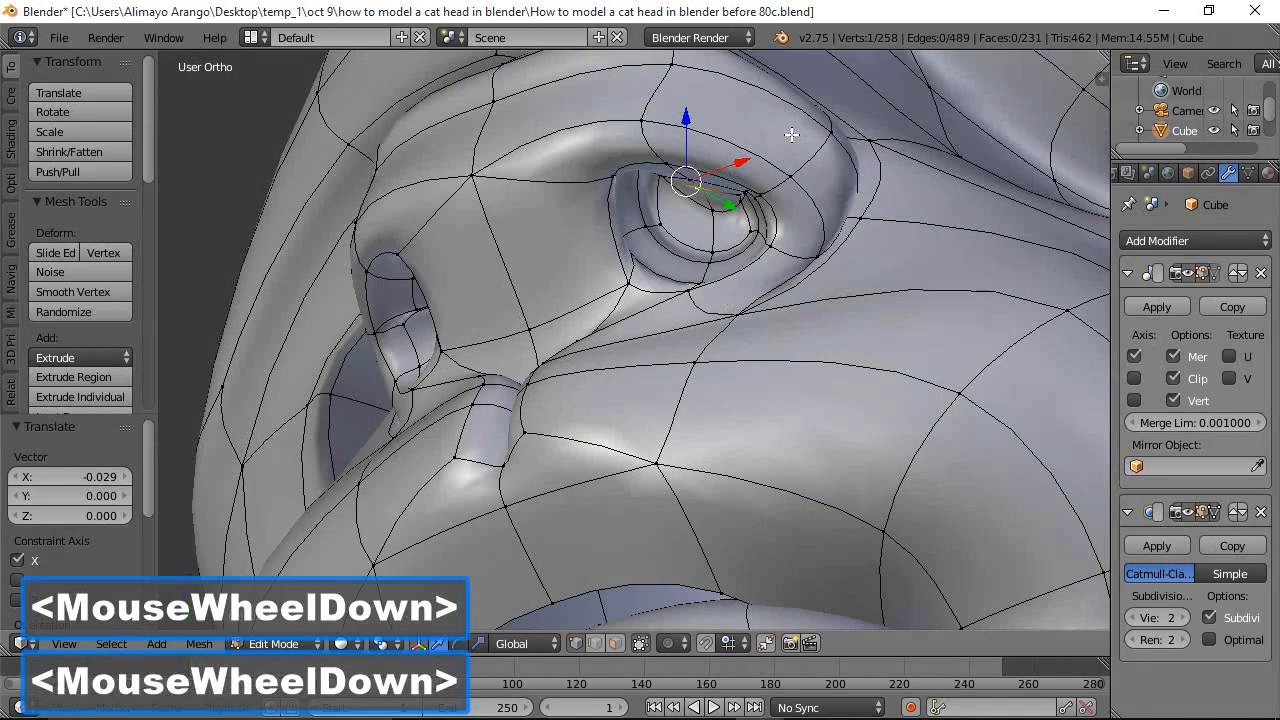
left_click_drag(700, 120, 705, 64)
middle_click_drag(705, 64, 737, 188)
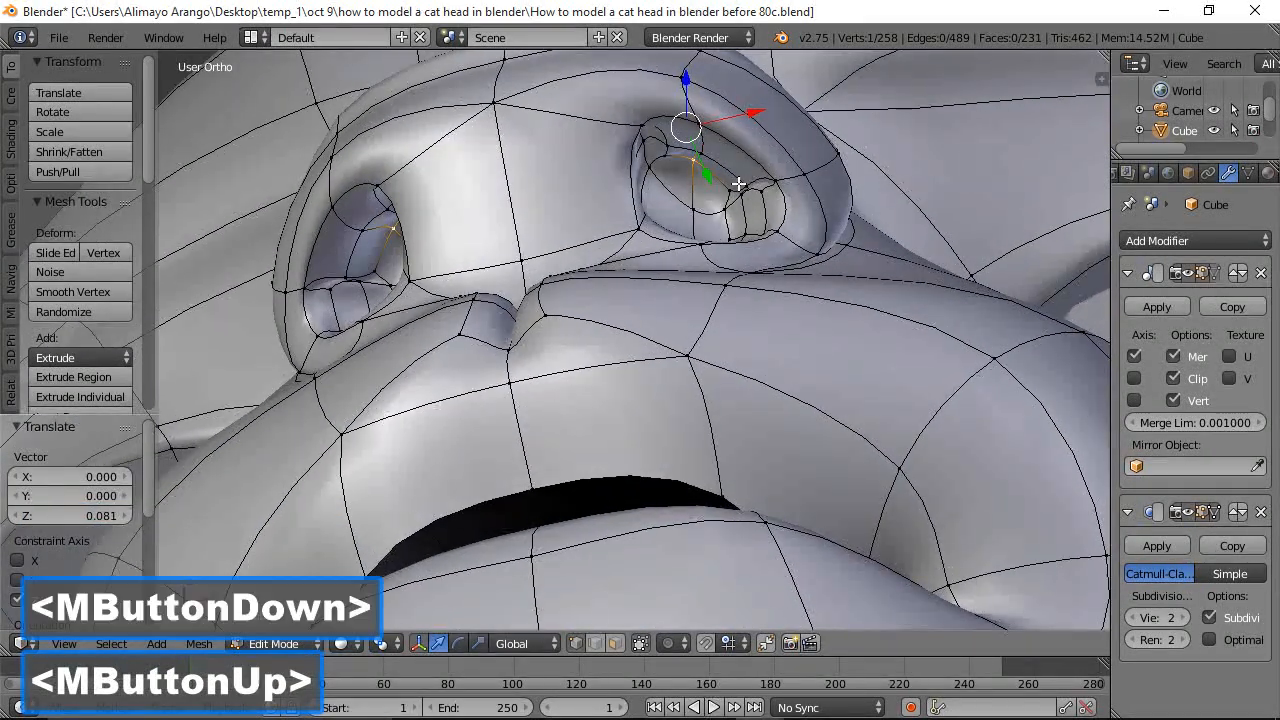
Move an inner vertex of the nostril cavity sideways and 0.029 along the Y axis
left_click(737, 188)
left_click_drag(790, 184, 803, 181)
left_click_drag(753, 240, 758, 256)
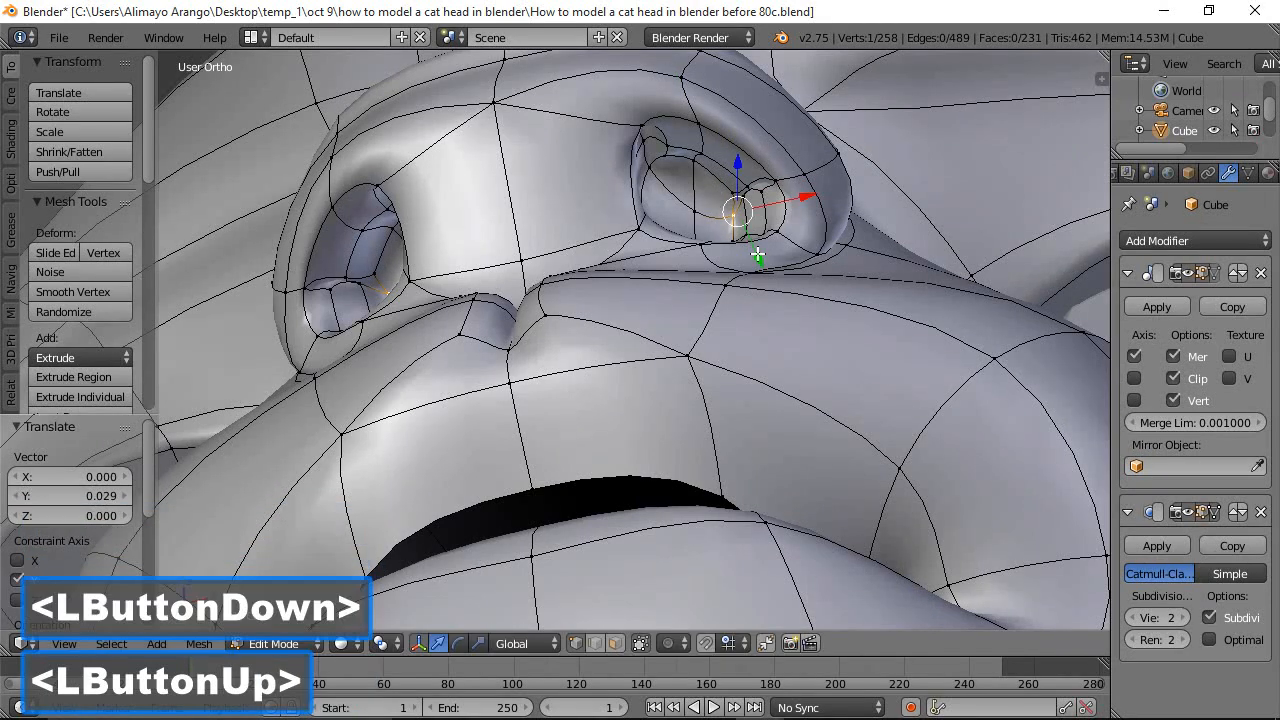
Move two vertices at the outer side of the inner nostril along Y, by 0.041 and 0.072
left_click(763, 191)
scroll(752, 212, "up", 2)
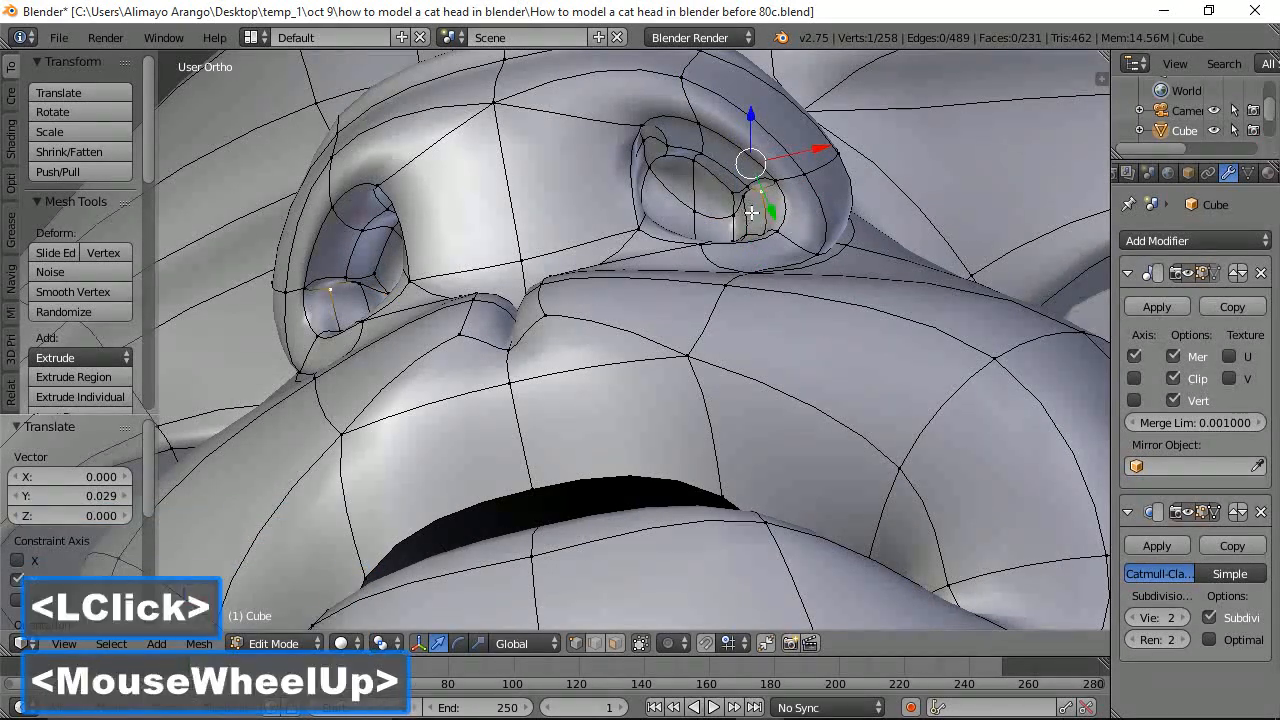
left_click(826, 128)
left_click_drag(828, 157, 836, 180)
left_click(856, 133)
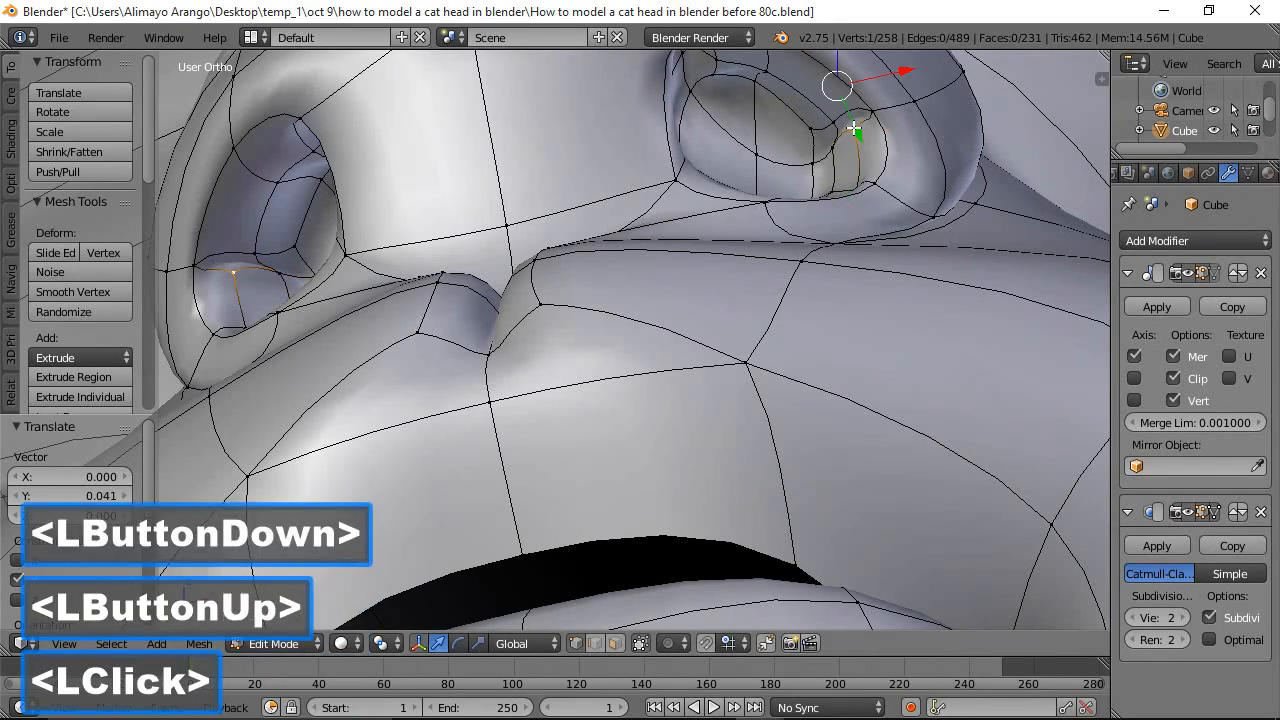
left_click_drag(856, 136, 870, 183)
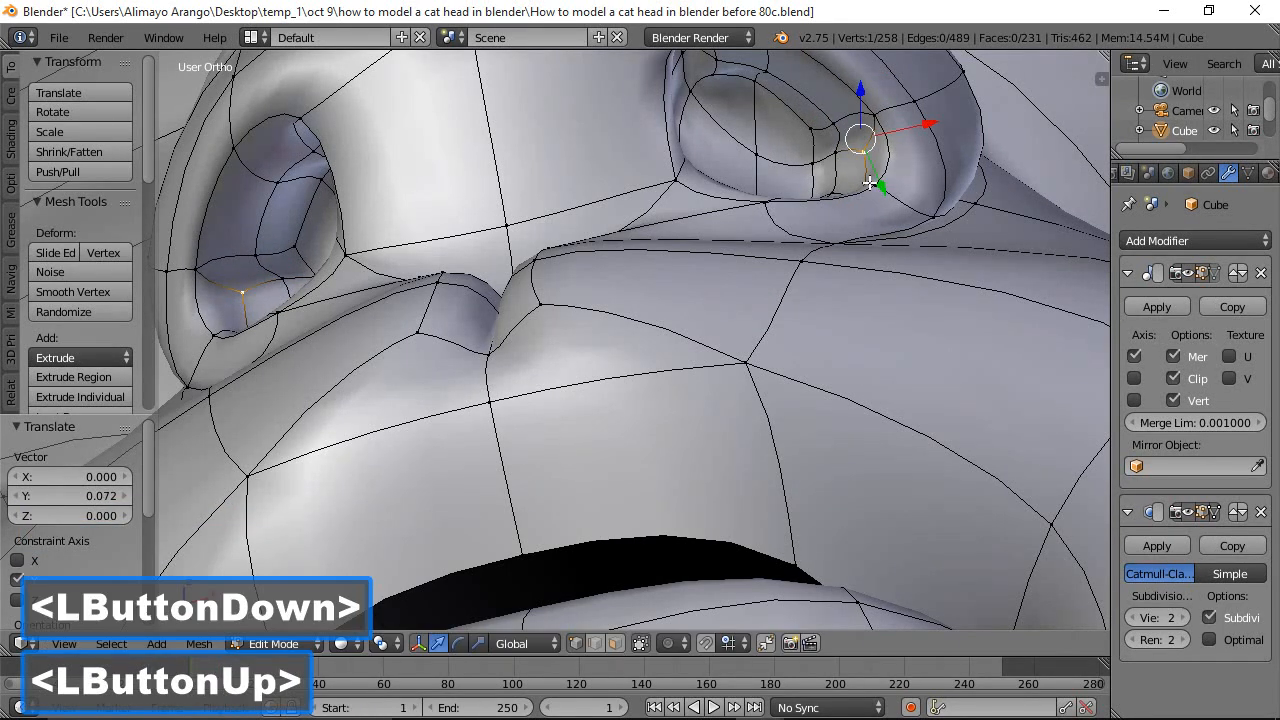
Move an inner nostril vertex 0.016 along Z and adjust the neighbouring inner rim vertex
left_click(832, 129)
mouse_move(850, 106)
left_mouse_down()
mouse_move(849, 77)
mouse_move(831, 93)
left_mouse_up()
left_click(813, 122)
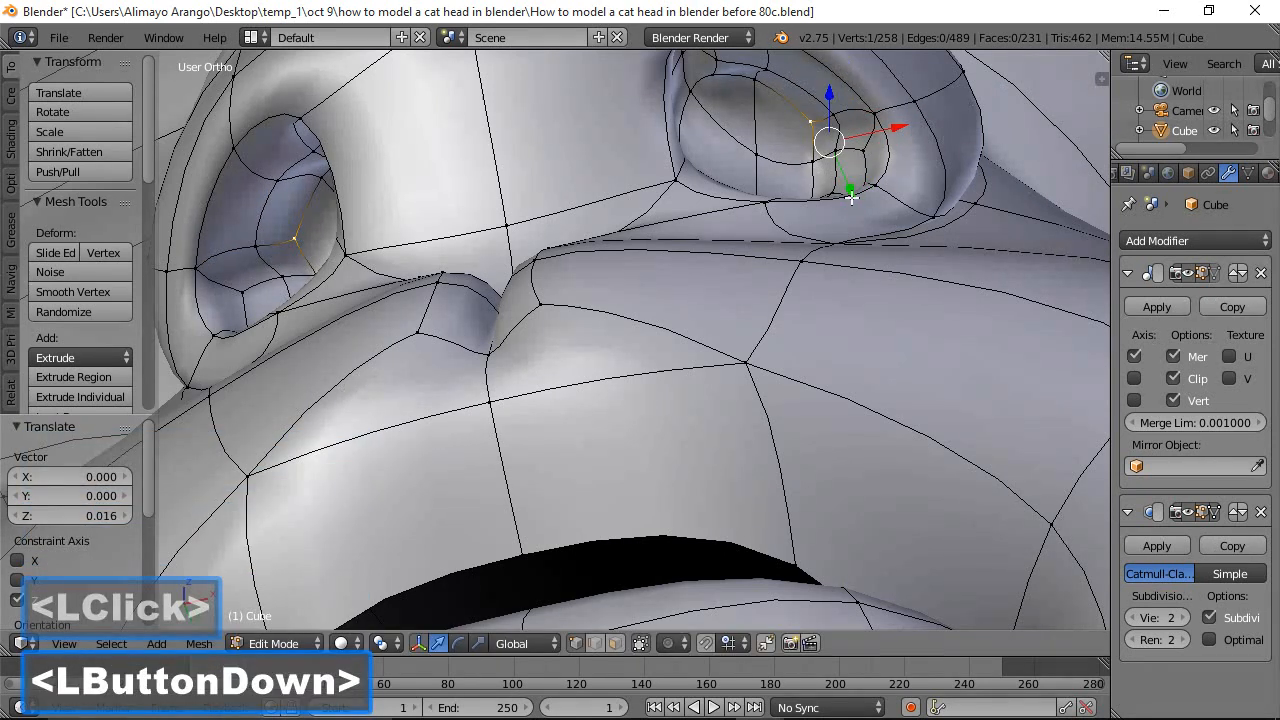
left_click(851, 197)
Deselect the whole mesh and save the file as How to model a cat head in blender before 81c.blend
scroll(851, 200, "down", 3)
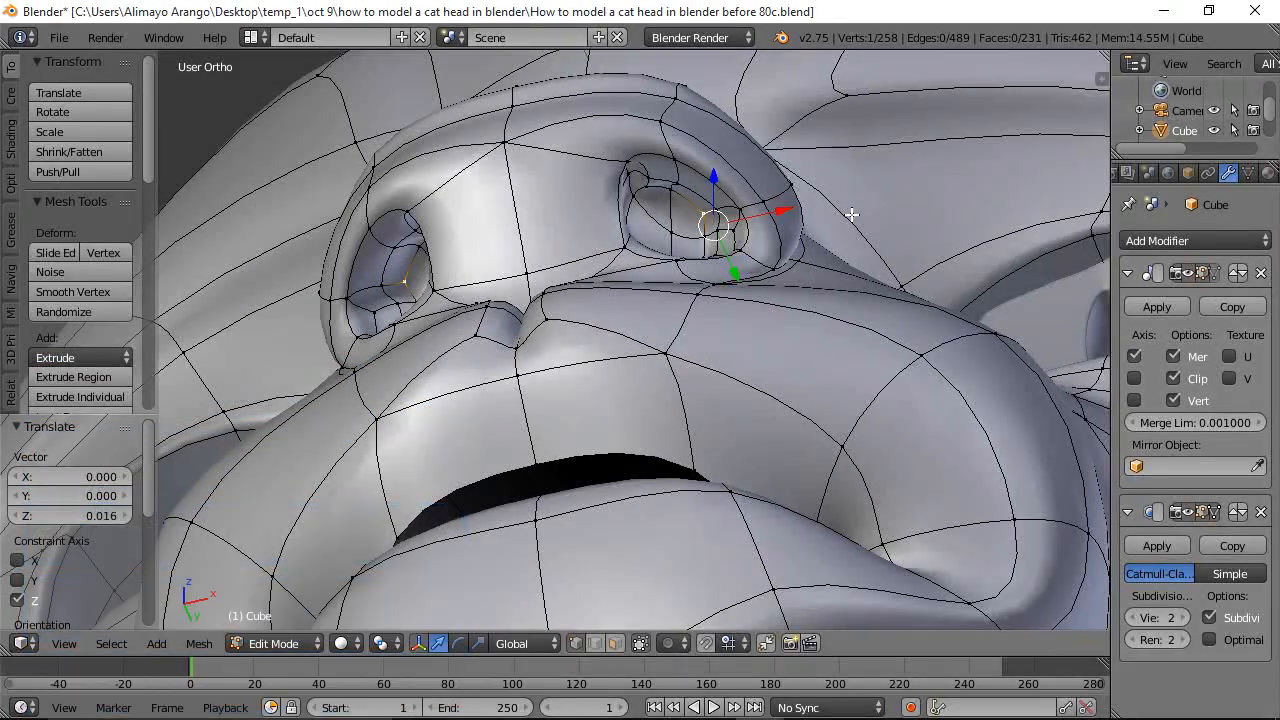
middle_click_drag(803, 210, 846, 372)
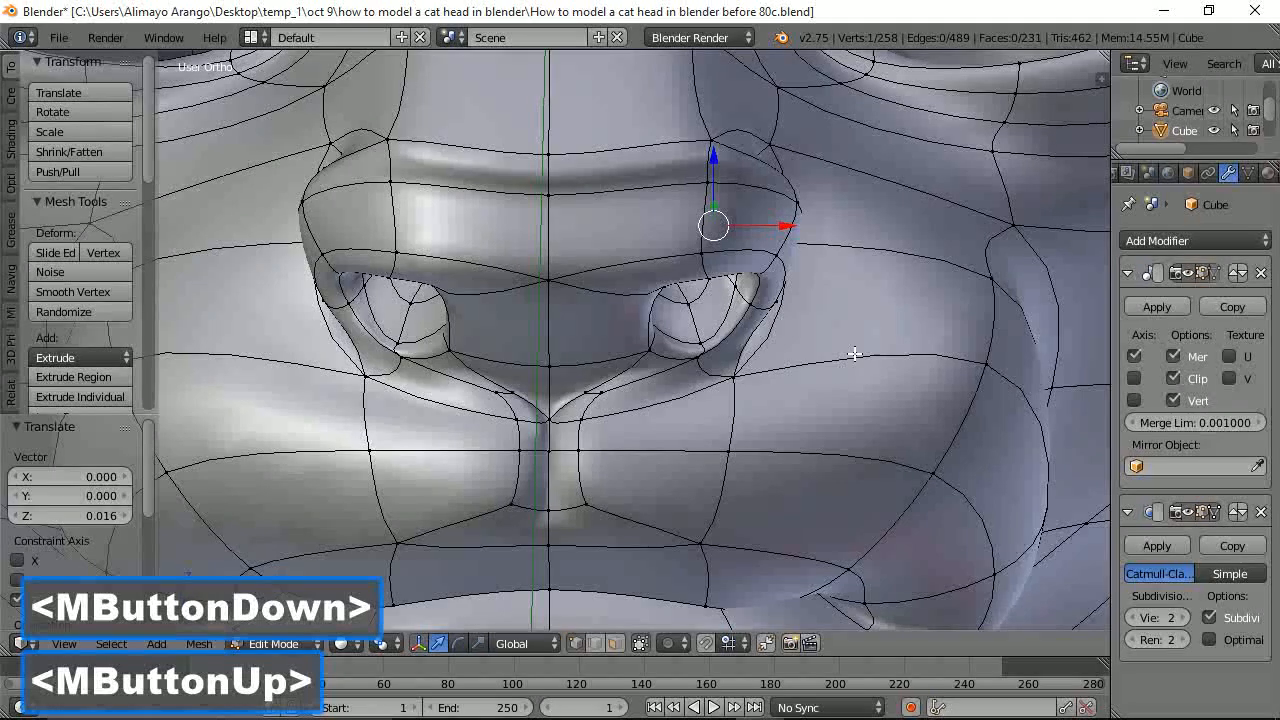
key("a")
scroll(848, 348, "down", 3)
scroll(841, 339, "down", 1)
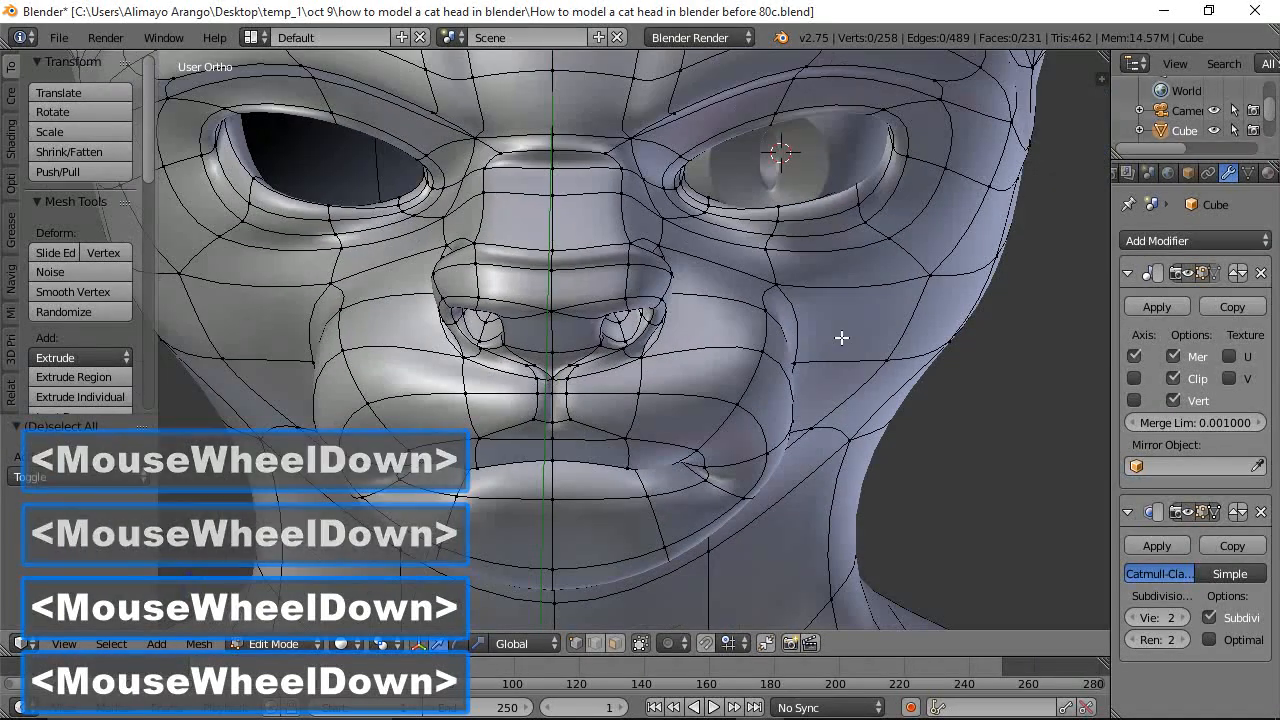
scroll(841, 341, "down", 1)
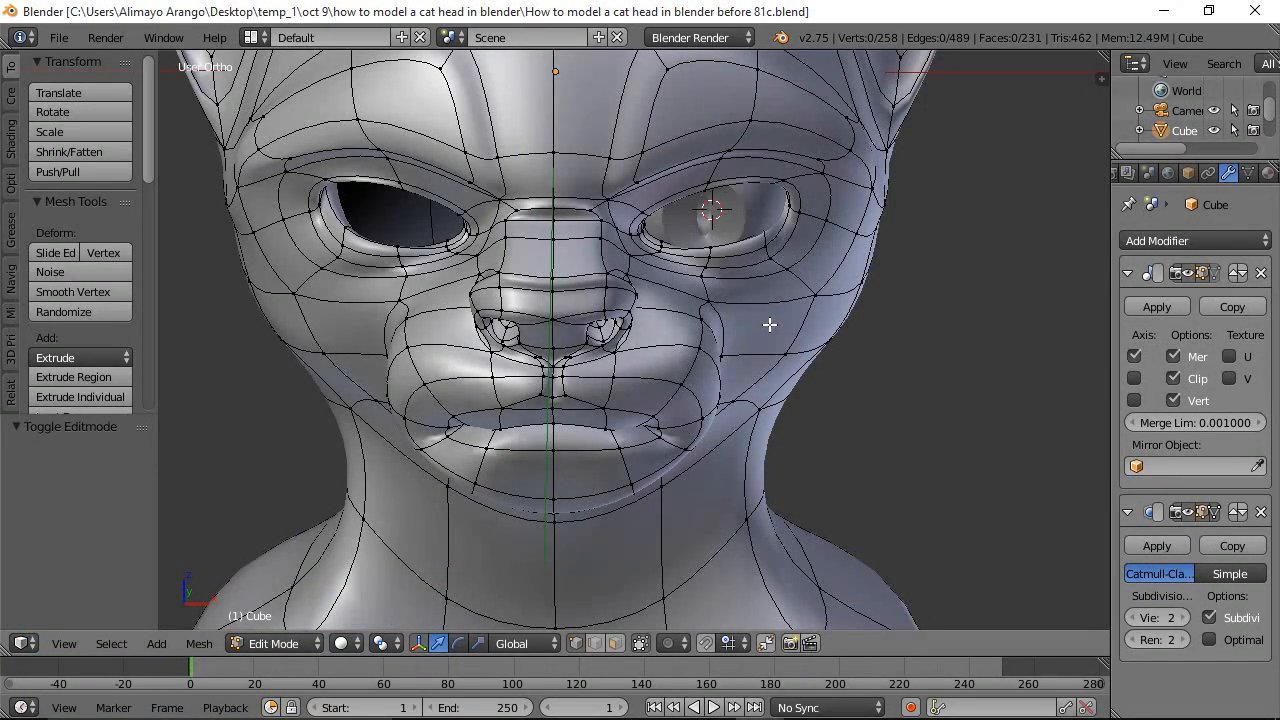
Select the edge loop around the nostril opening and save the file as How to model a cat head in blender before 82c.blend
scroll(765, 326, "up", 1)
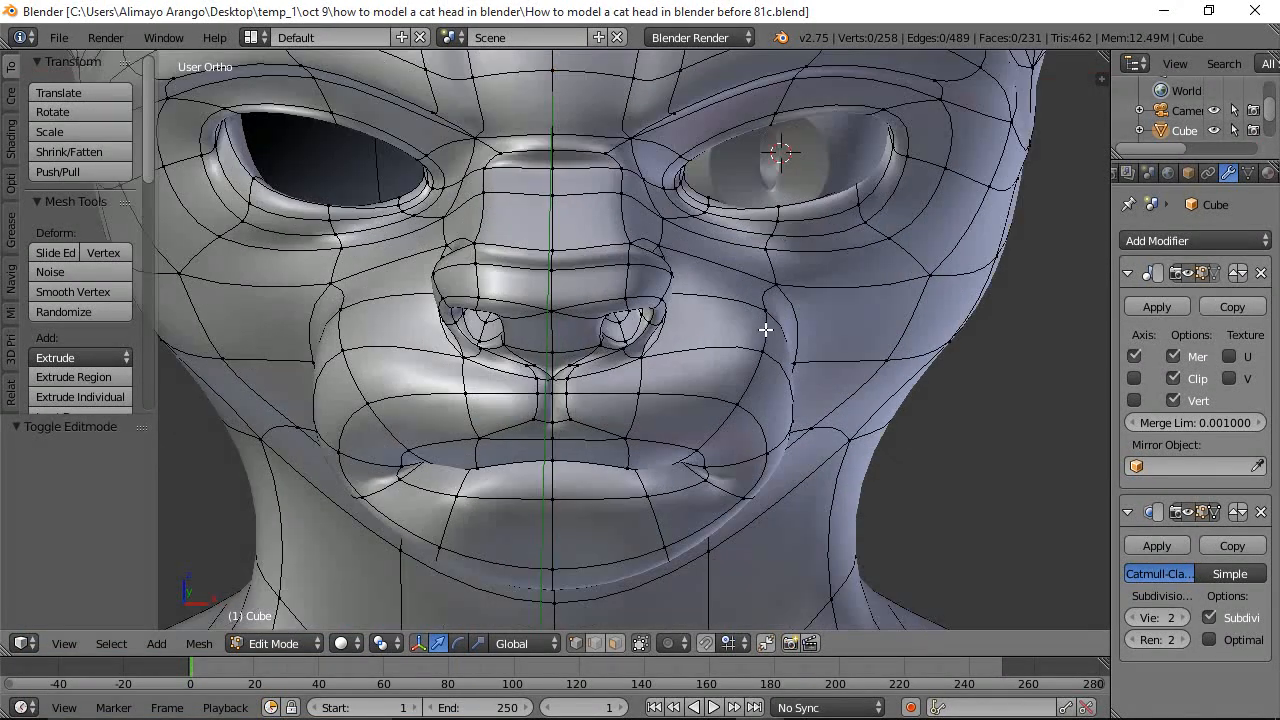
scroll(763, 331, "up", 1)
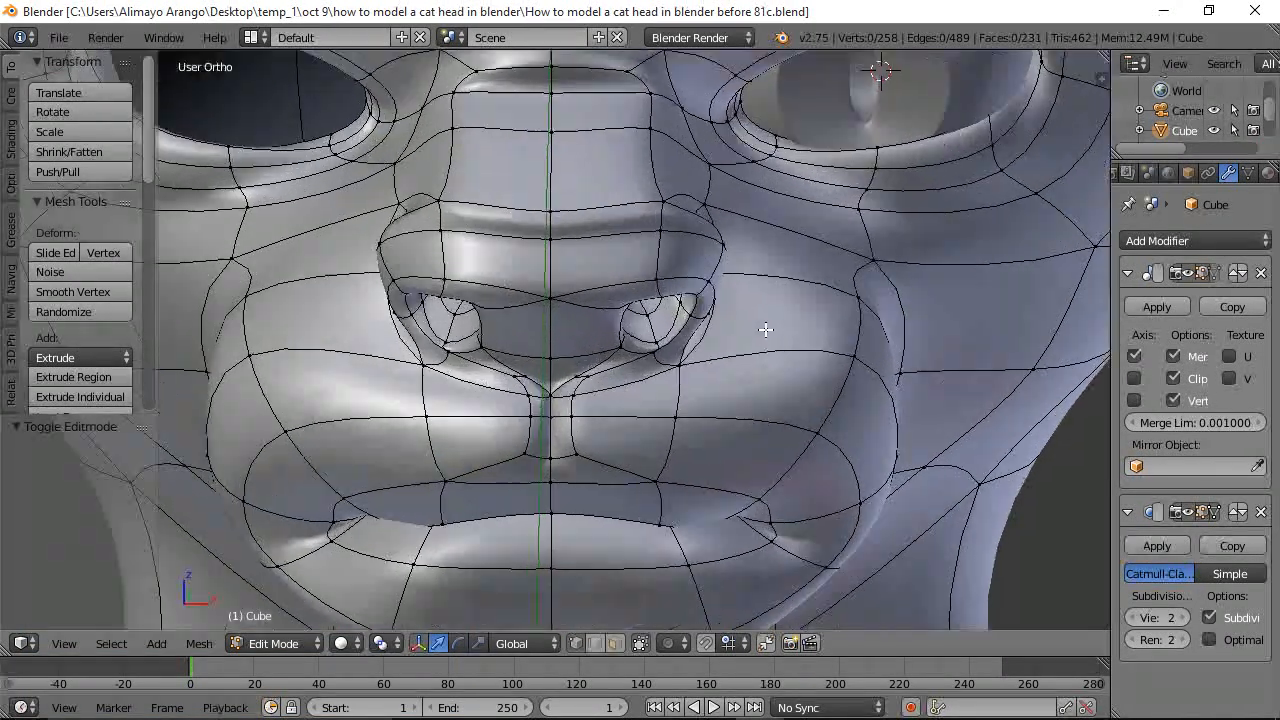
left_click(601, 646)
middle_click_drag(781, 521, 717, 433)
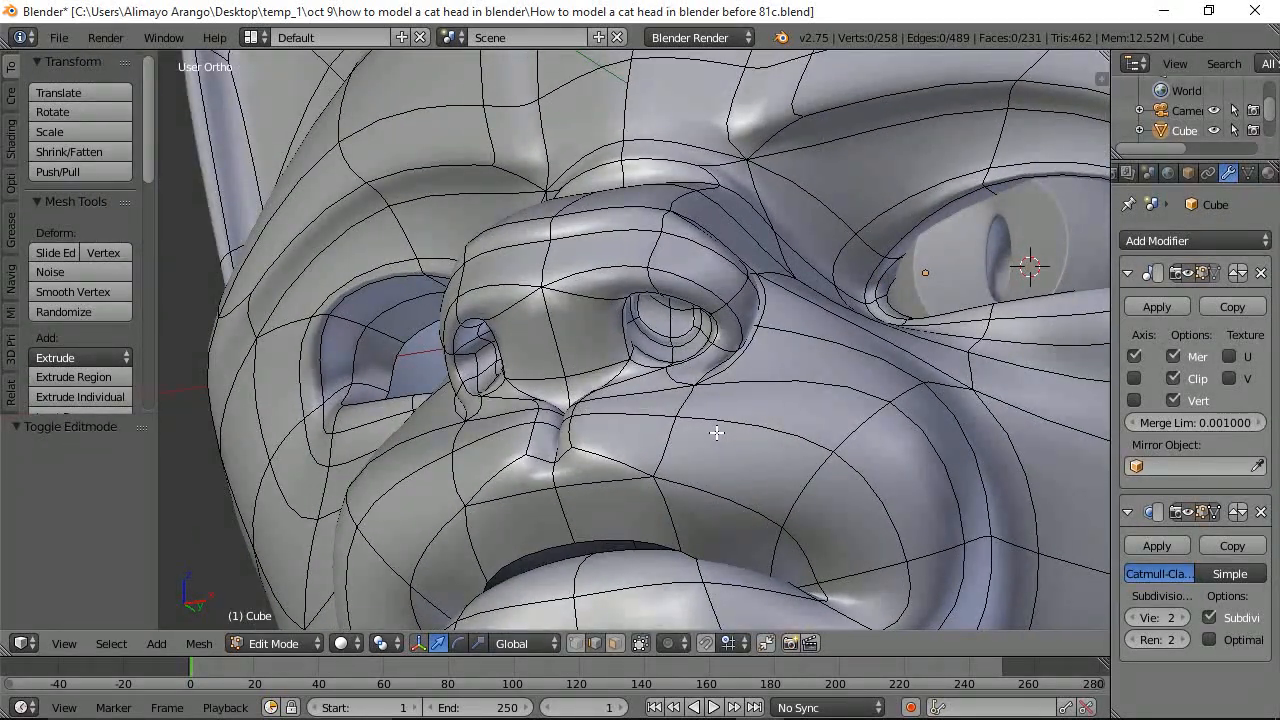
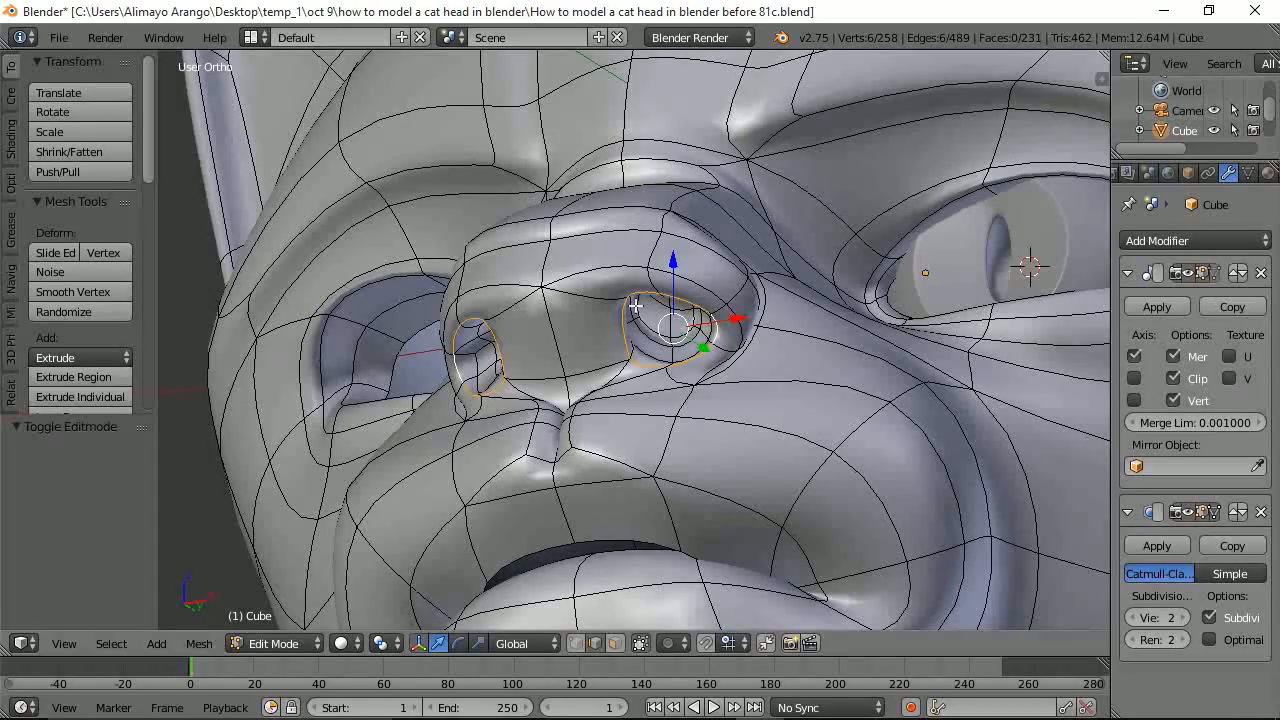
middle_click_drag(748, 371, 812, 445)
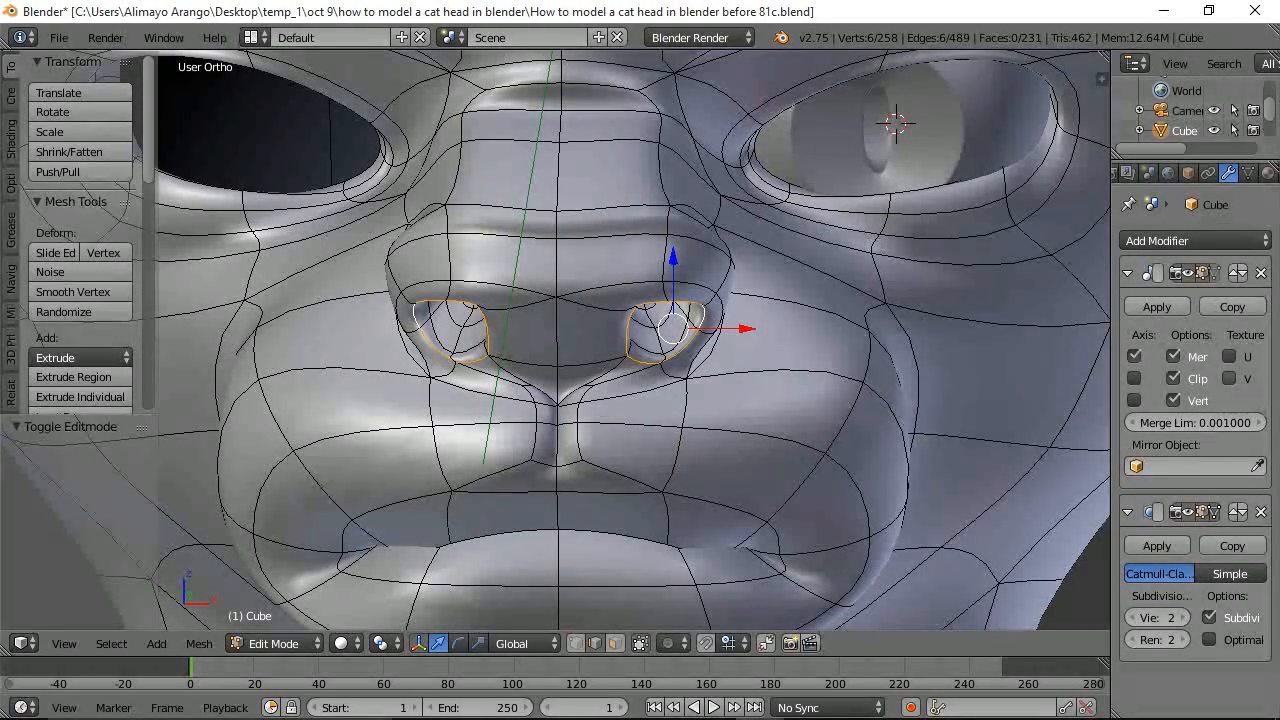
key("ctrl+alt+s")
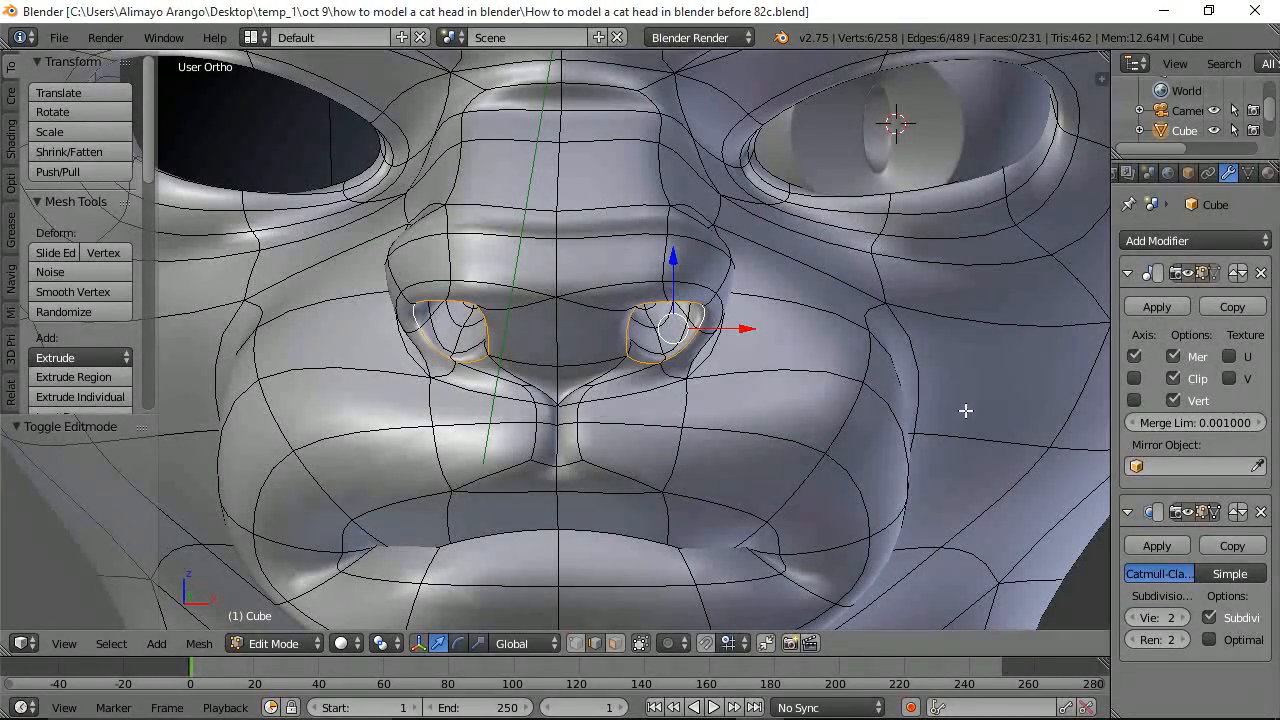
Scale the nostril loop to 0.435 with proportional editing at size 0.14, and save as How to model a cat head in blender before 83c.blend
key("o")
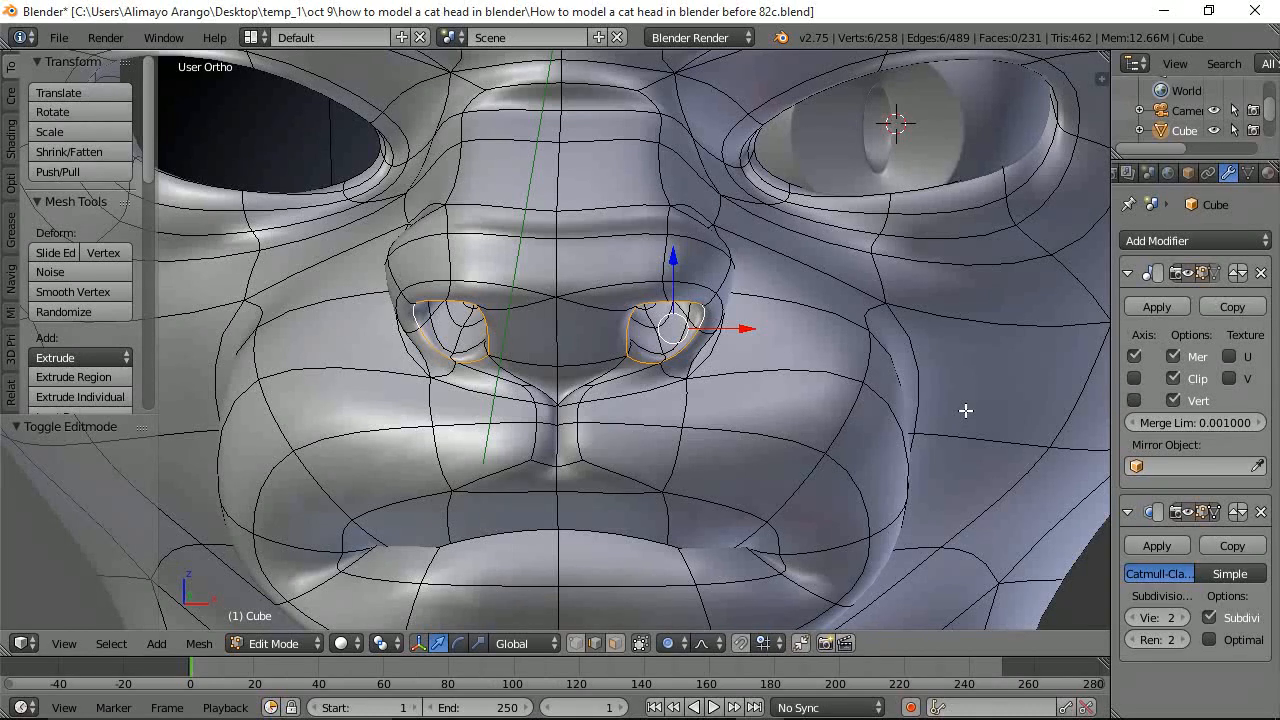
key("g")
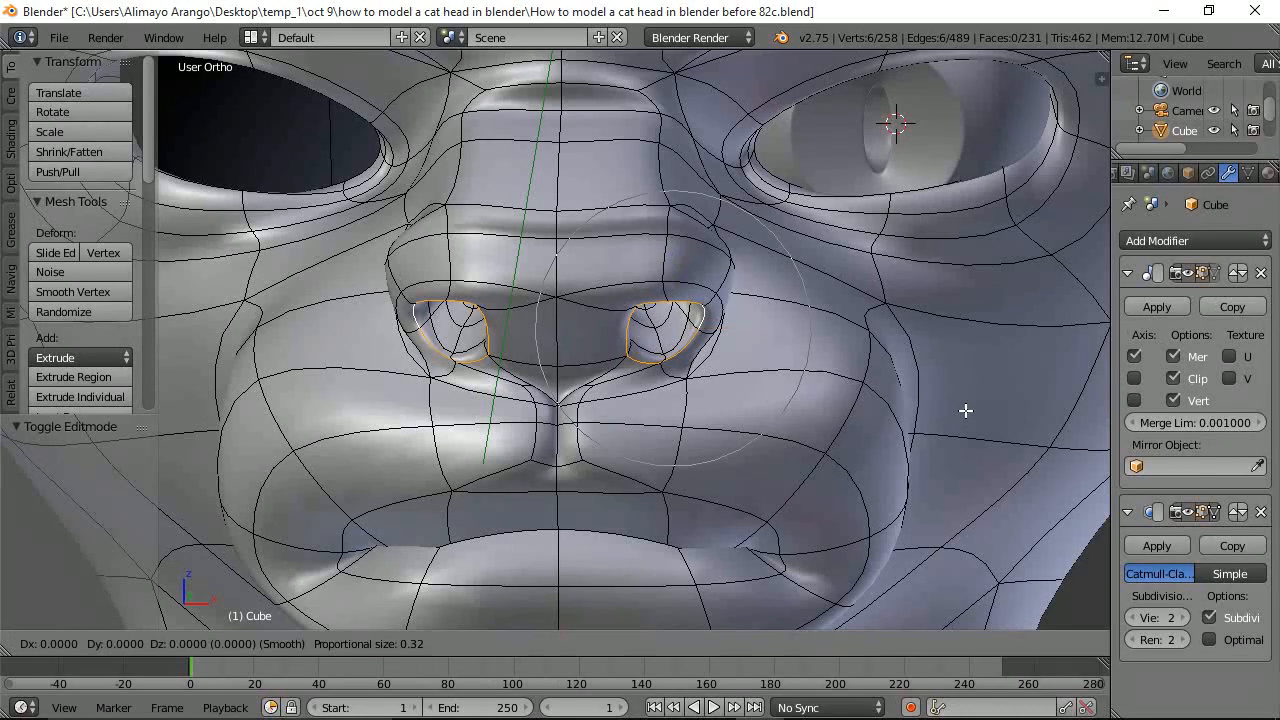
scroll(965, 410, "up", 8)
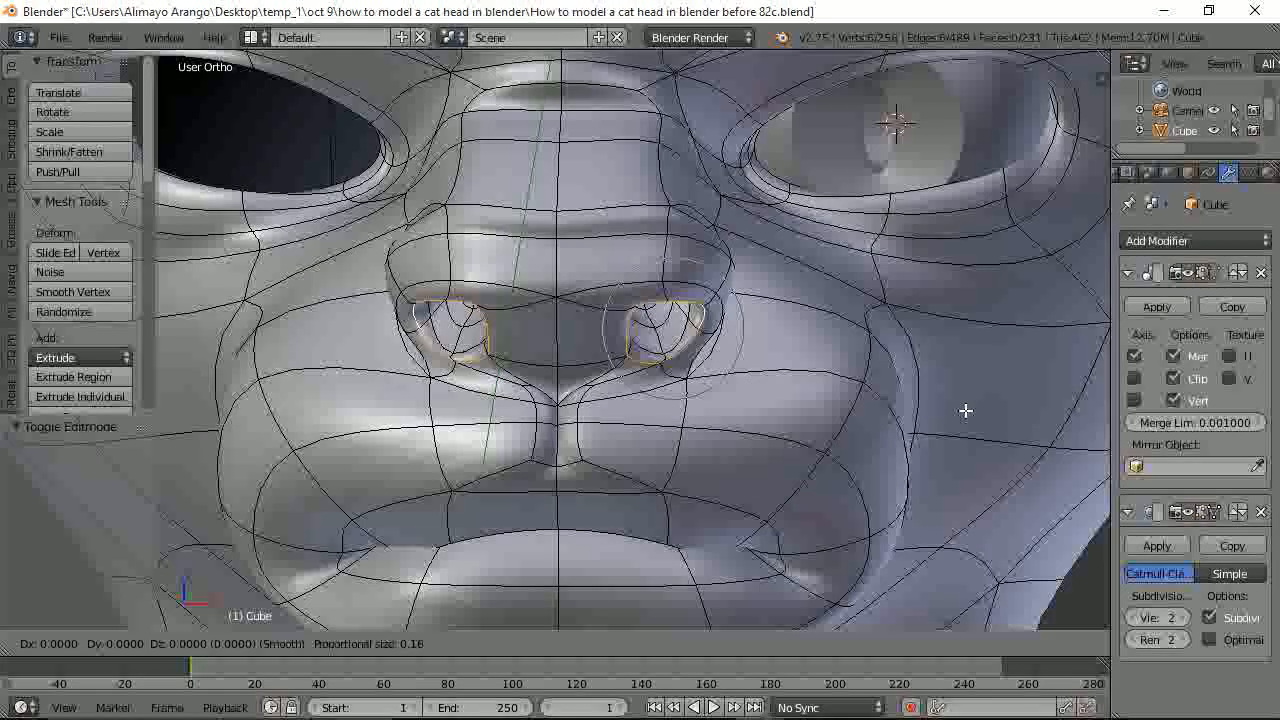
scroll(965, 410, "up", 1)
left_click(965, 410)
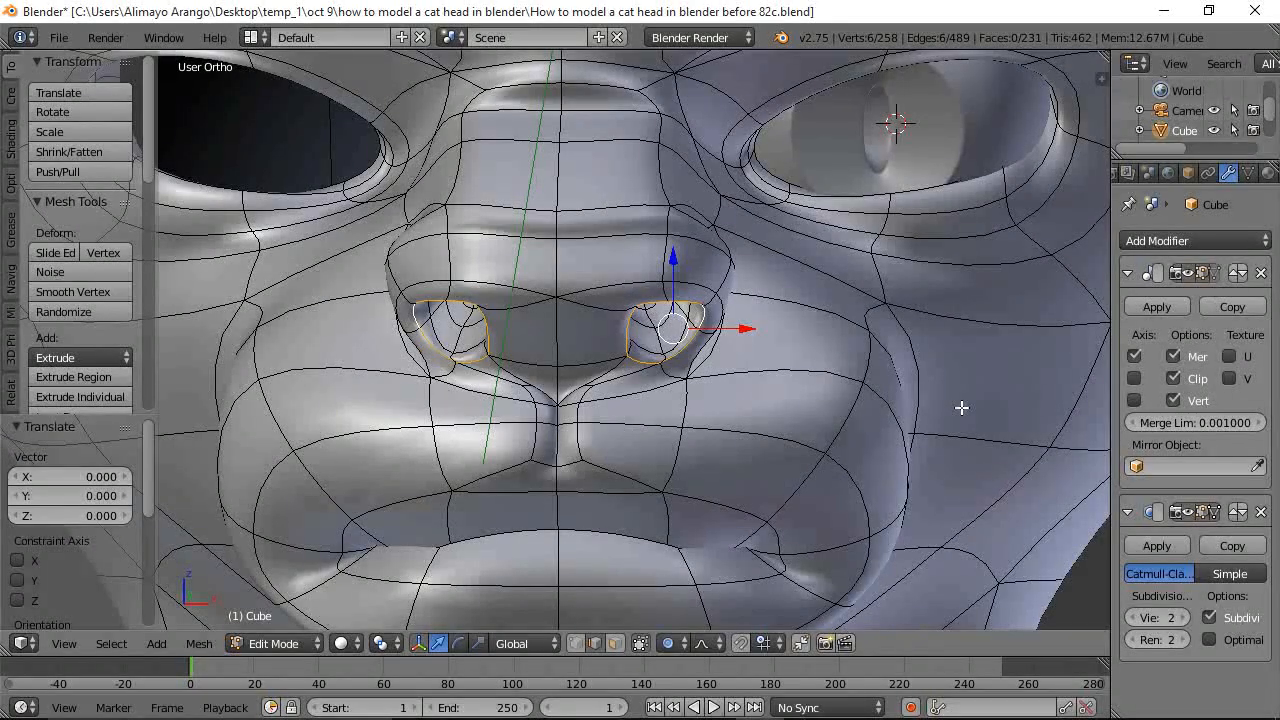
key("s")
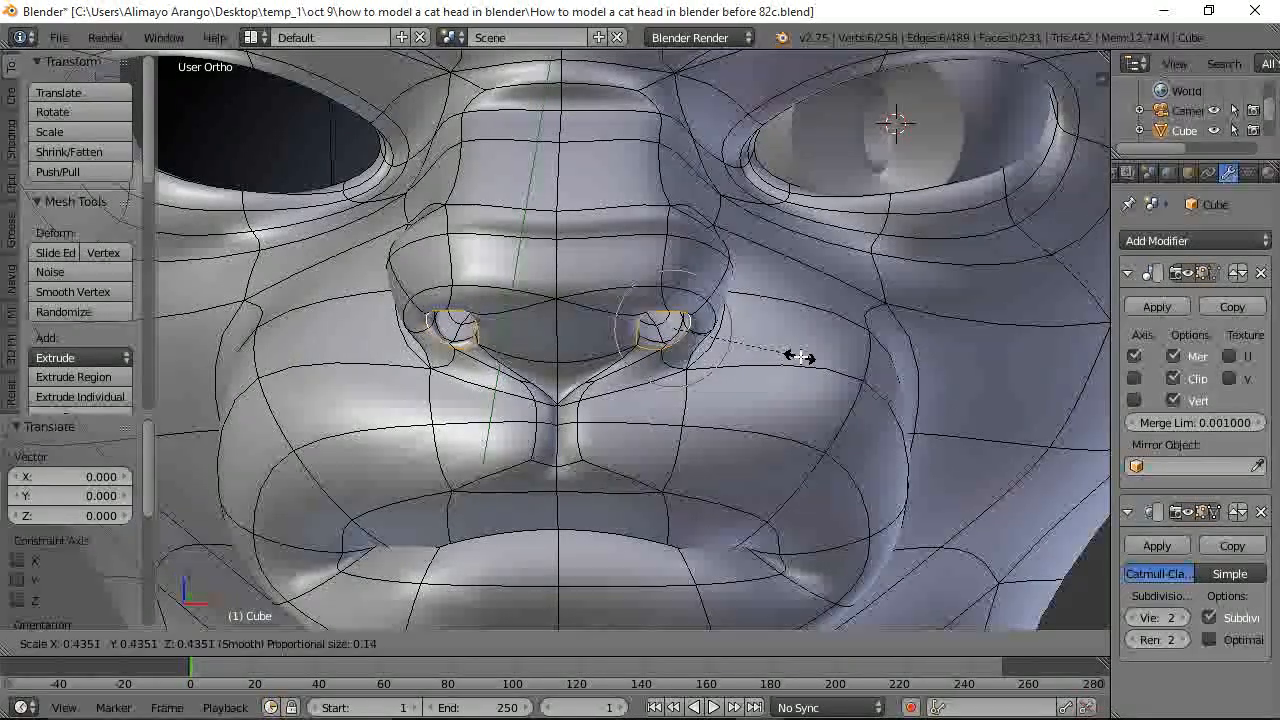
left_click(800, 356)
key("ctrl+alt+s")
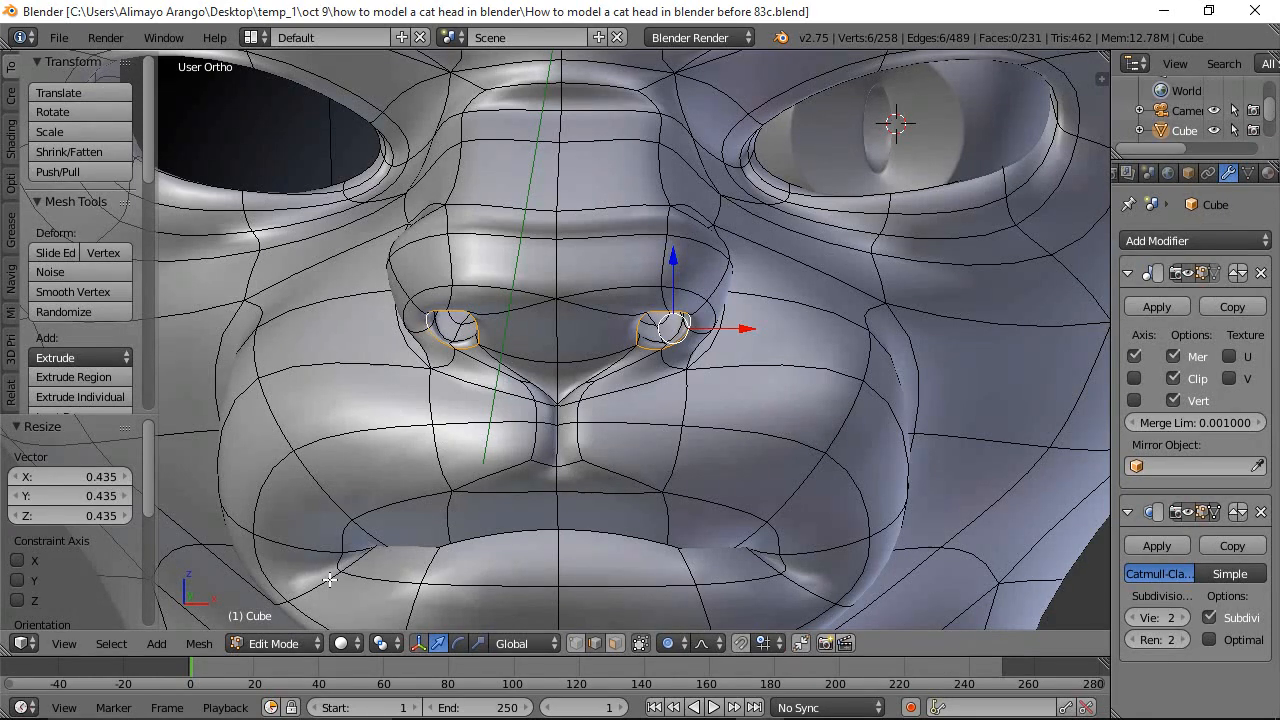
In Sculpt Mode, narrow the nostrils into slanted slits with the Grab brush and save as How to model a cat head in blender before 84c.blend
left_click(308, 643)
left_click(300, 572)
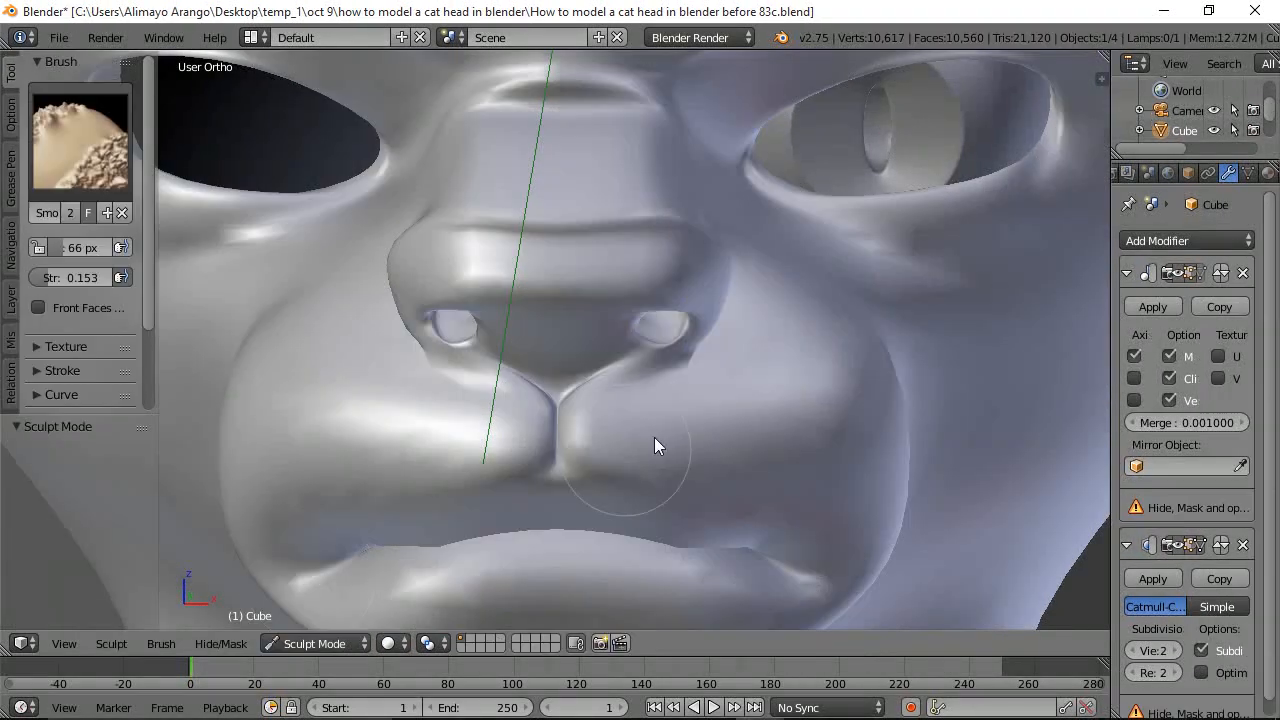
scroll(691, 422, "down", 1)
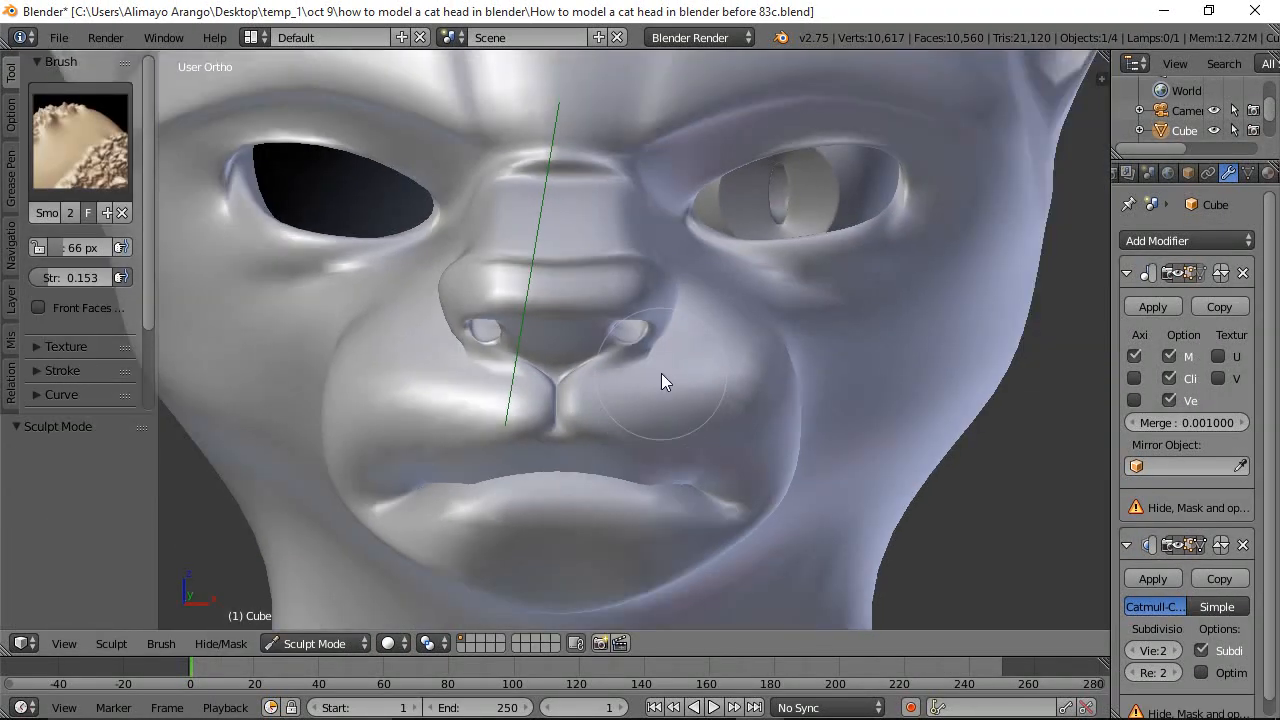
left_click(111, 157)
left_click(548, 252)
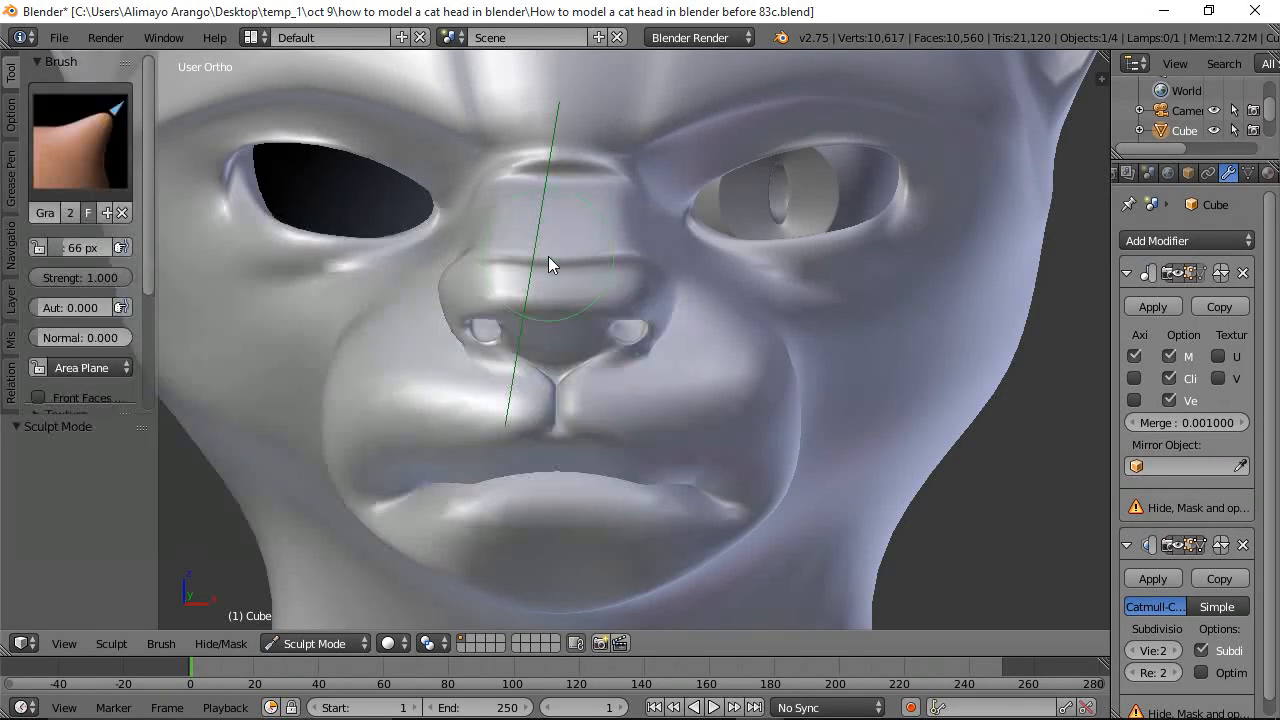
left_click_drag(645, 355, 620, 350)
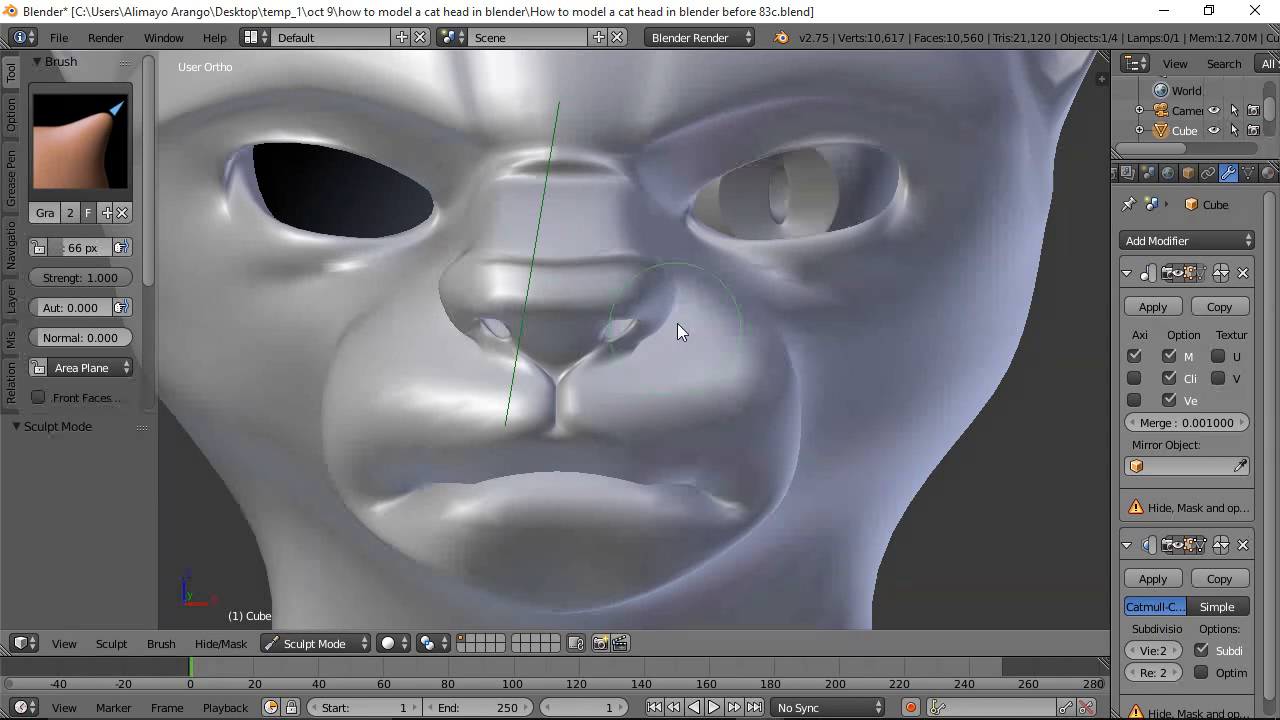
left_click_drag(685, 296, 676, 294)
mouse_move(634, 357)
left_mouse_down()
mouse_move(622, 355)
mouse_move(640, 348)
mouse_move(622, 349)
left_mouse_up()
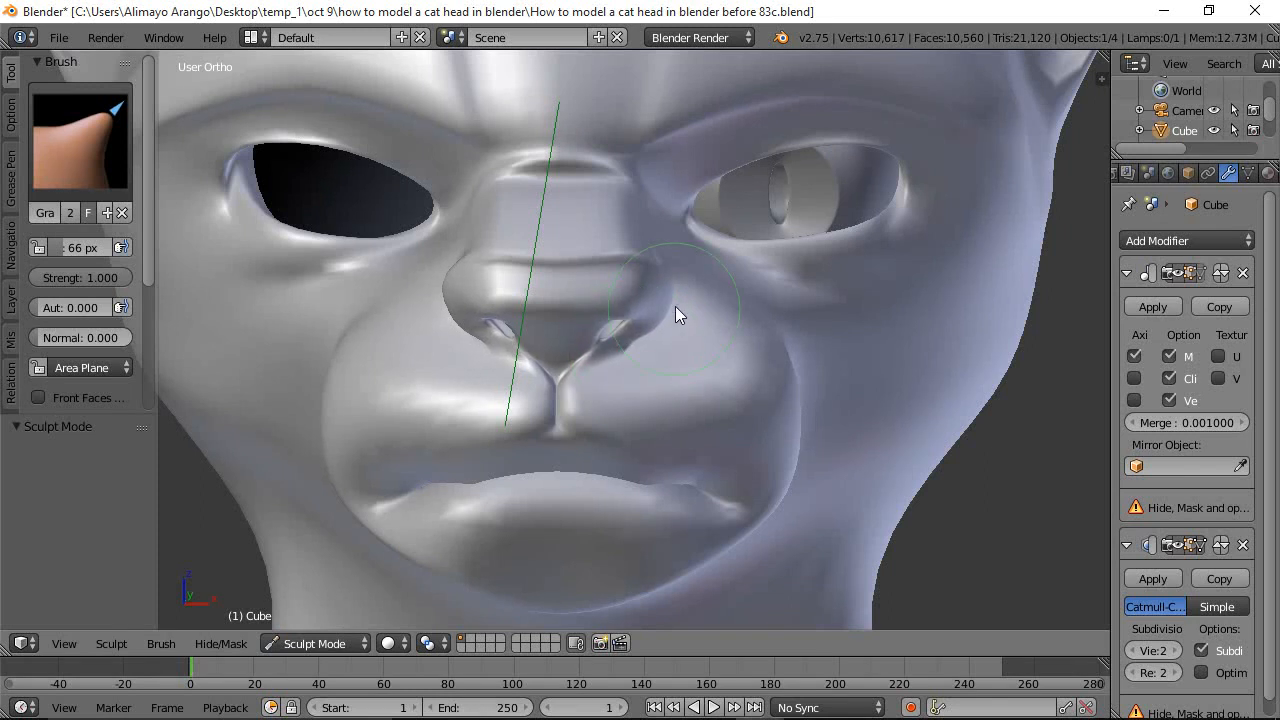
mouse_move(670, 288)
left_mouse_down()
mouse_move(680, 302)
mouse_move(654, 303)
mouse_move(646, 339)
mouse_move(616, 359)
mouse_move(631, 346)
left_mouse_up()
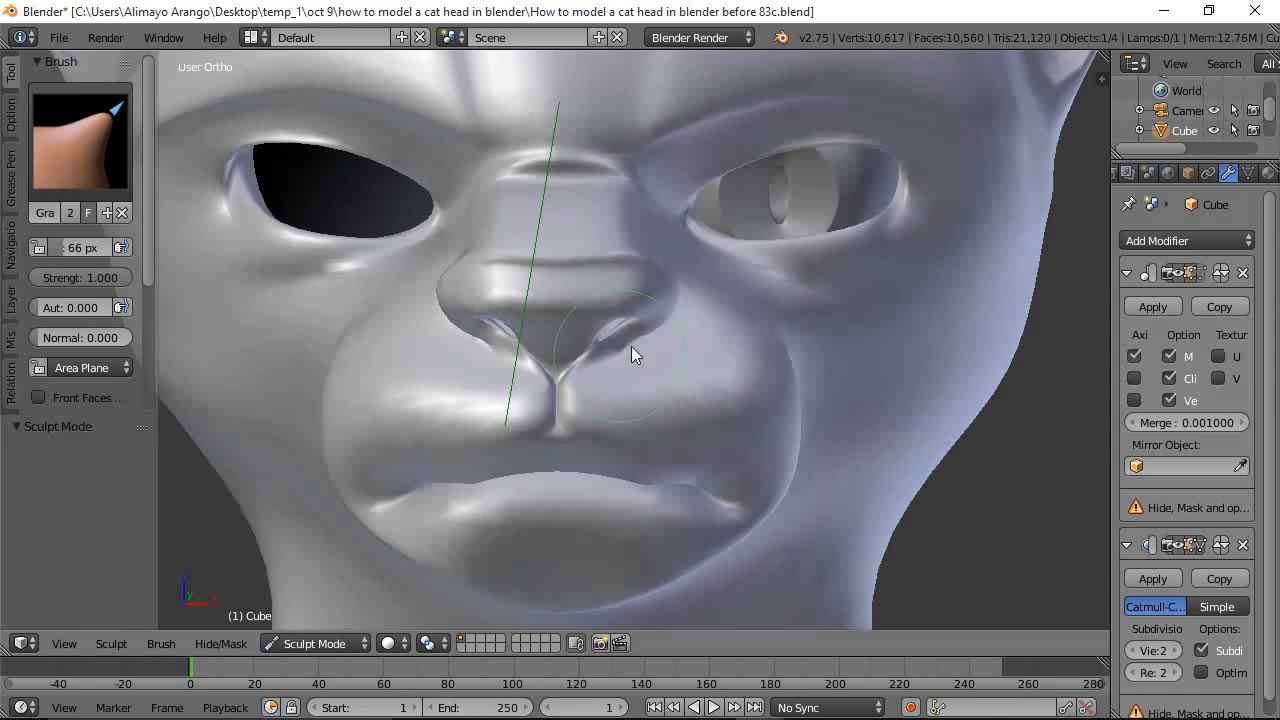
mouse_move(754, 323)
middle_mouse_down()
mouse_move(786, 329)
mouse_move(580, 306)
mouse_move(721, 334)
mouse_move(778, 325)
middle_mouse_up()
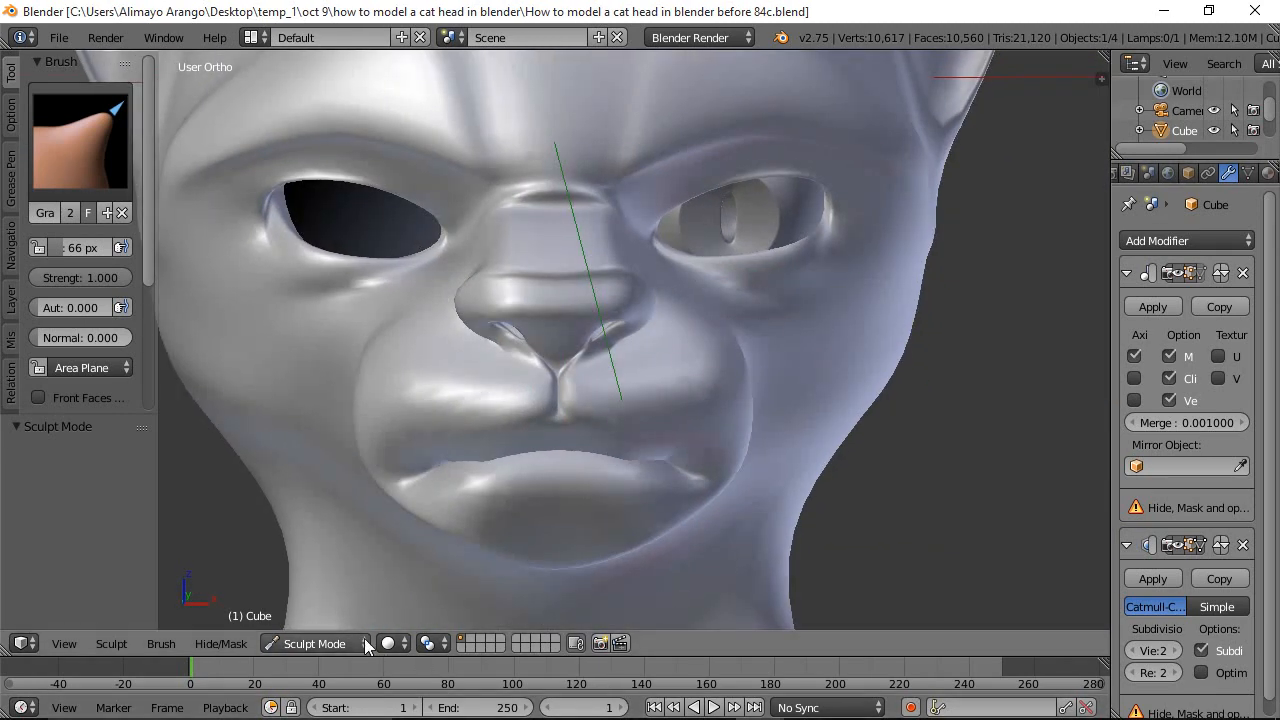
In Edit Mode, add an edge loop around the nose and muzzle slid to 1.0 and save as How to model a cat head in blender before 85c.blend
left_click(365, 645)
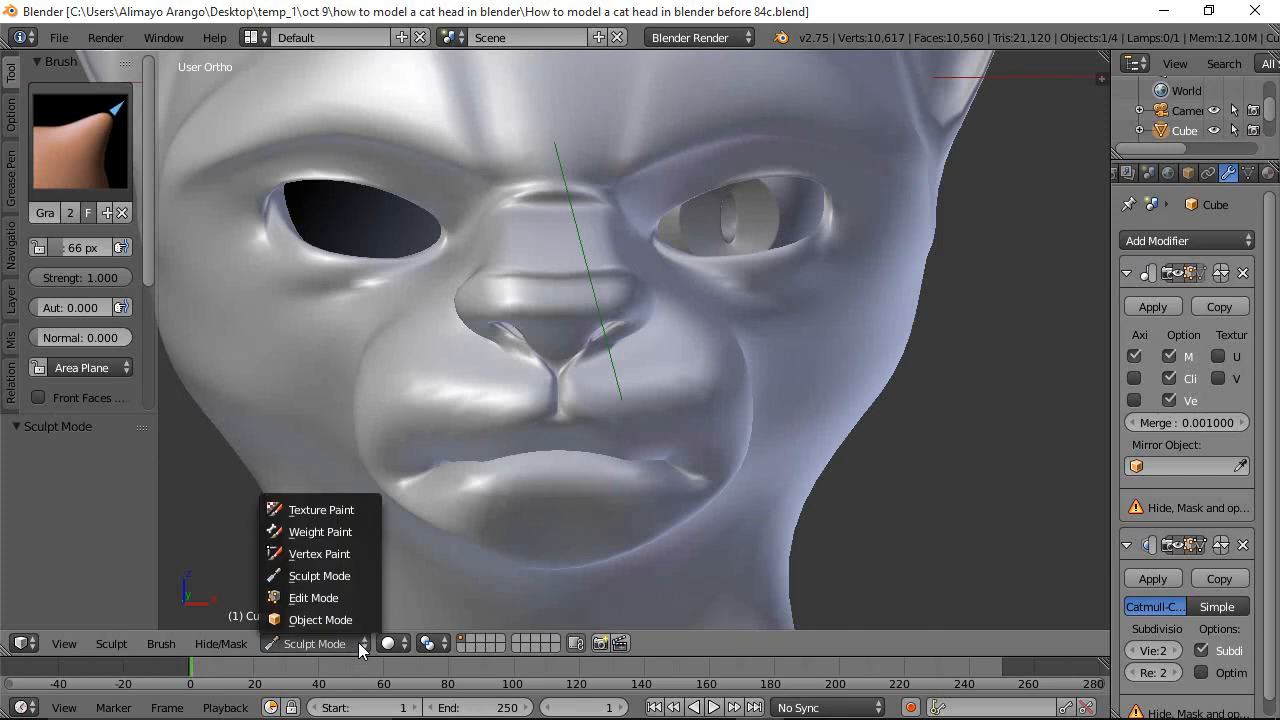
left_click(345, 593)
mouse_move(650, 442)
middle_mouse_down()
mouse_move(572, 447)
mouse_move(737, 431)
middle_mouse_up()
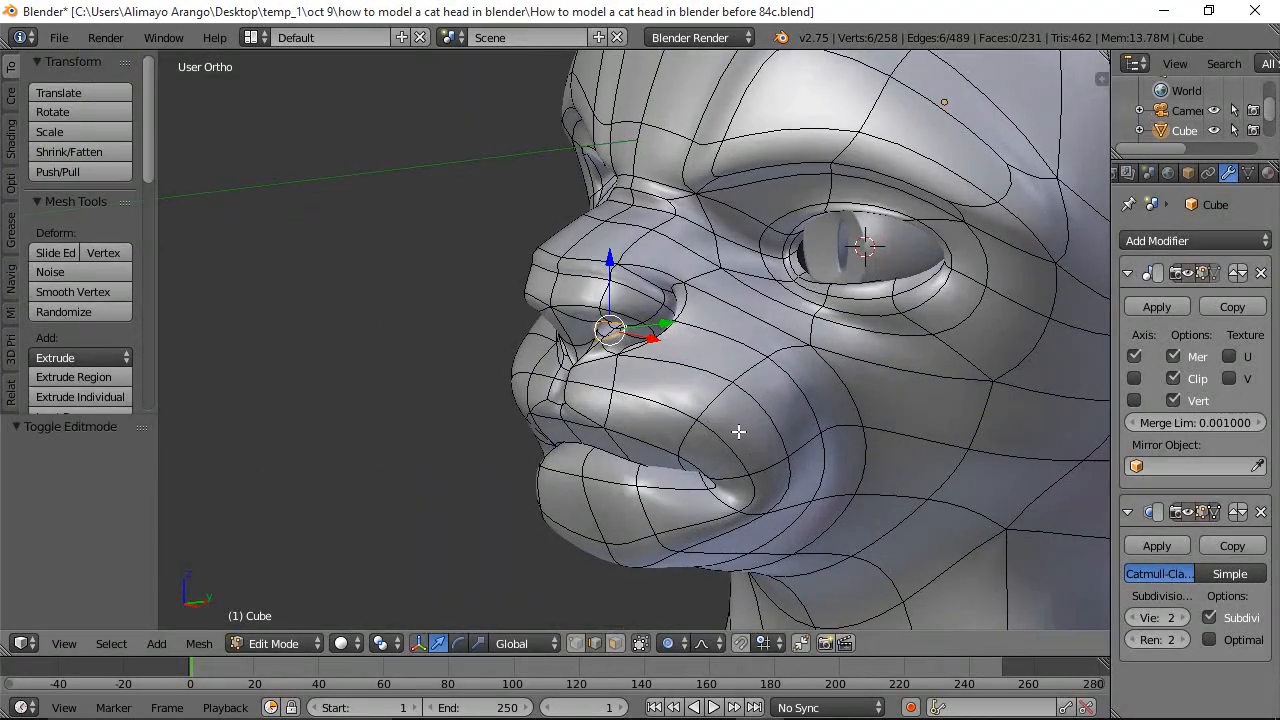
key("a")
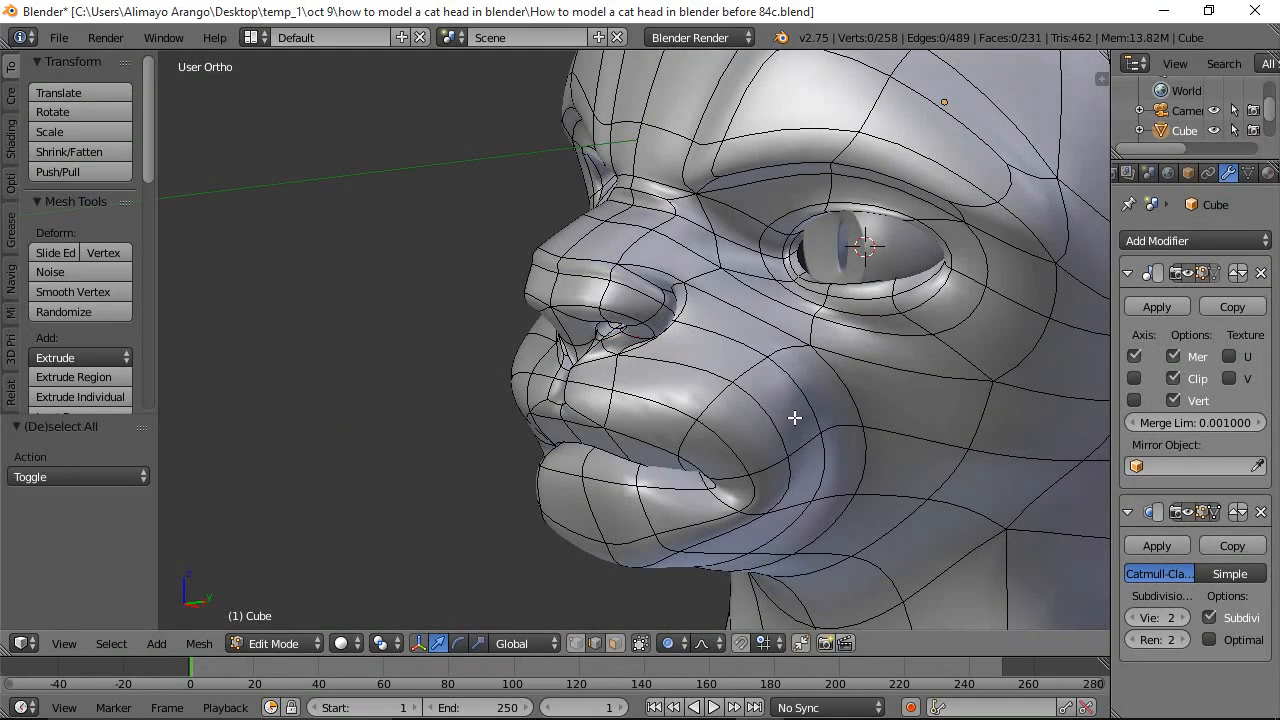
key("ctrl+r")
left_click(751, 375)
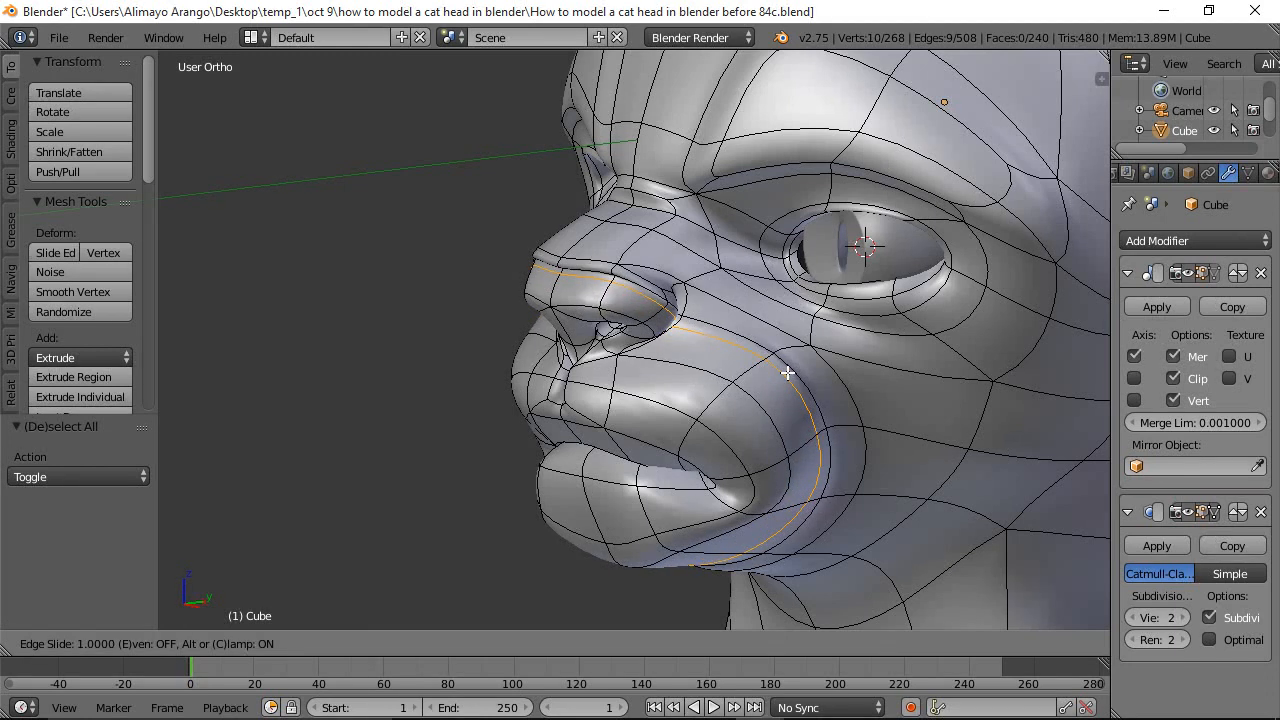
left_click(788, 373)
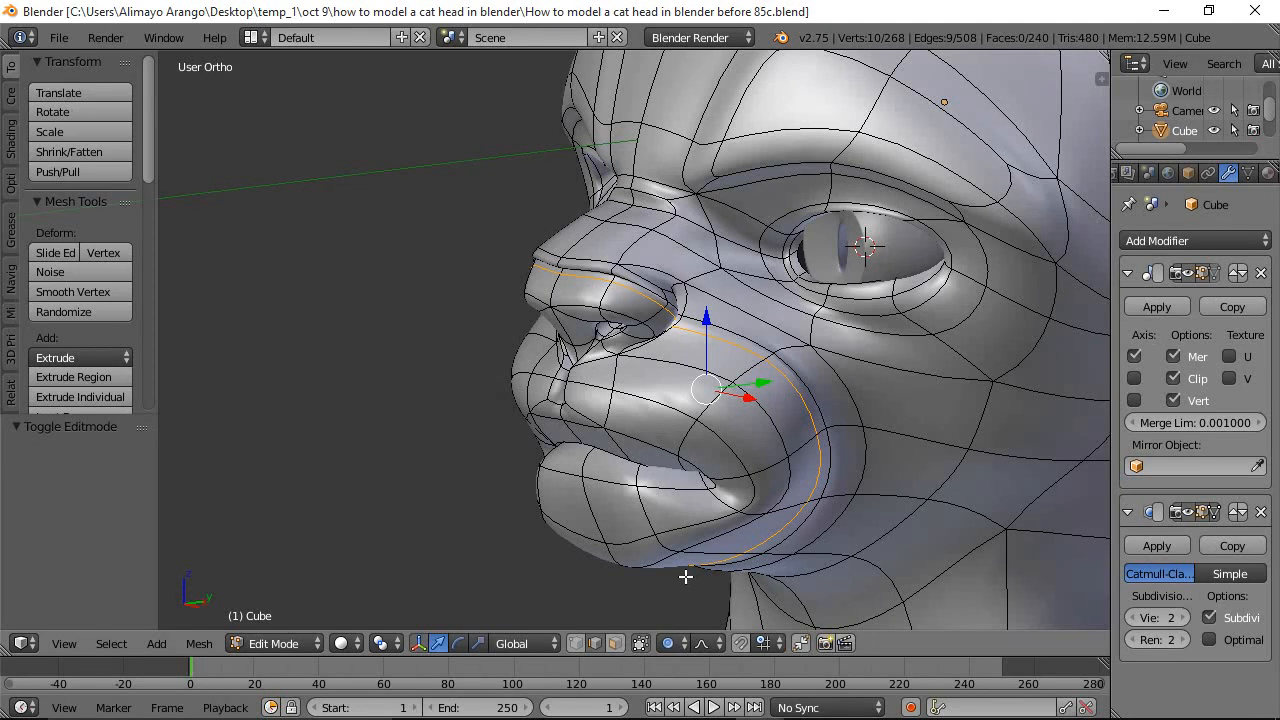
Turn off proportional editing and deselect the edge loop around the nose and muzzle
key("o")
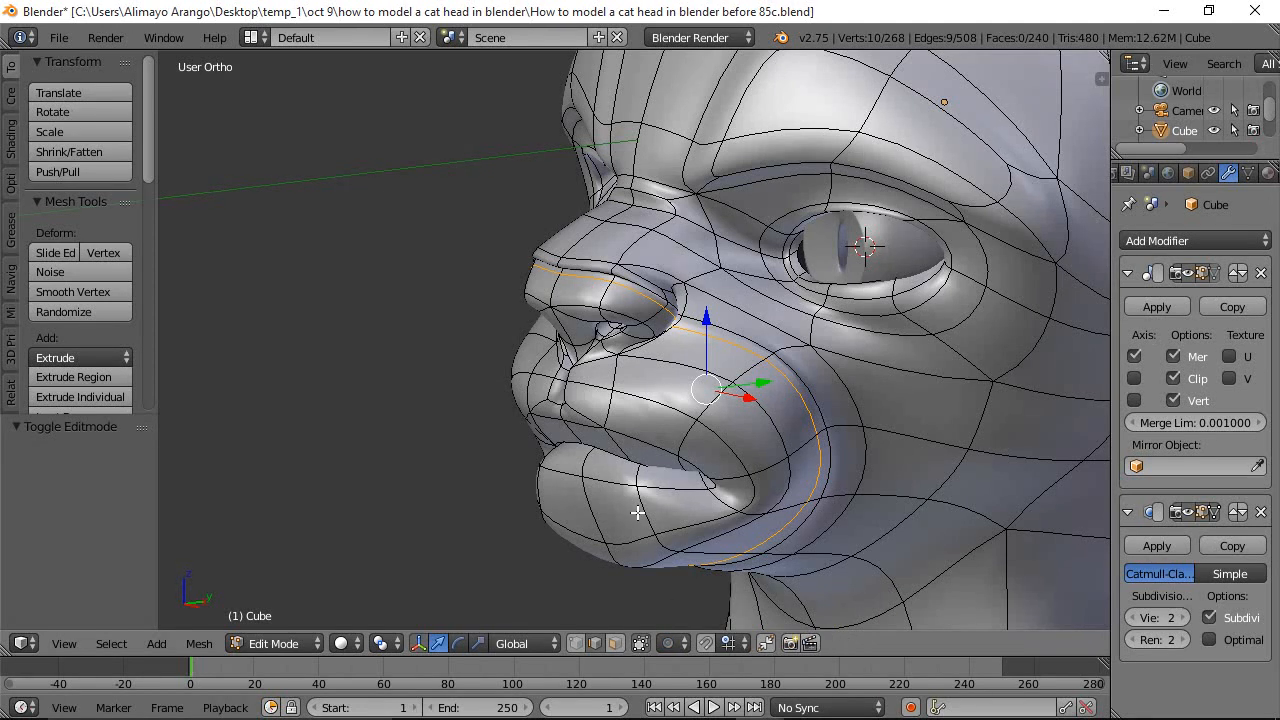
key("a")
scroll(626, 491, "up", 3)
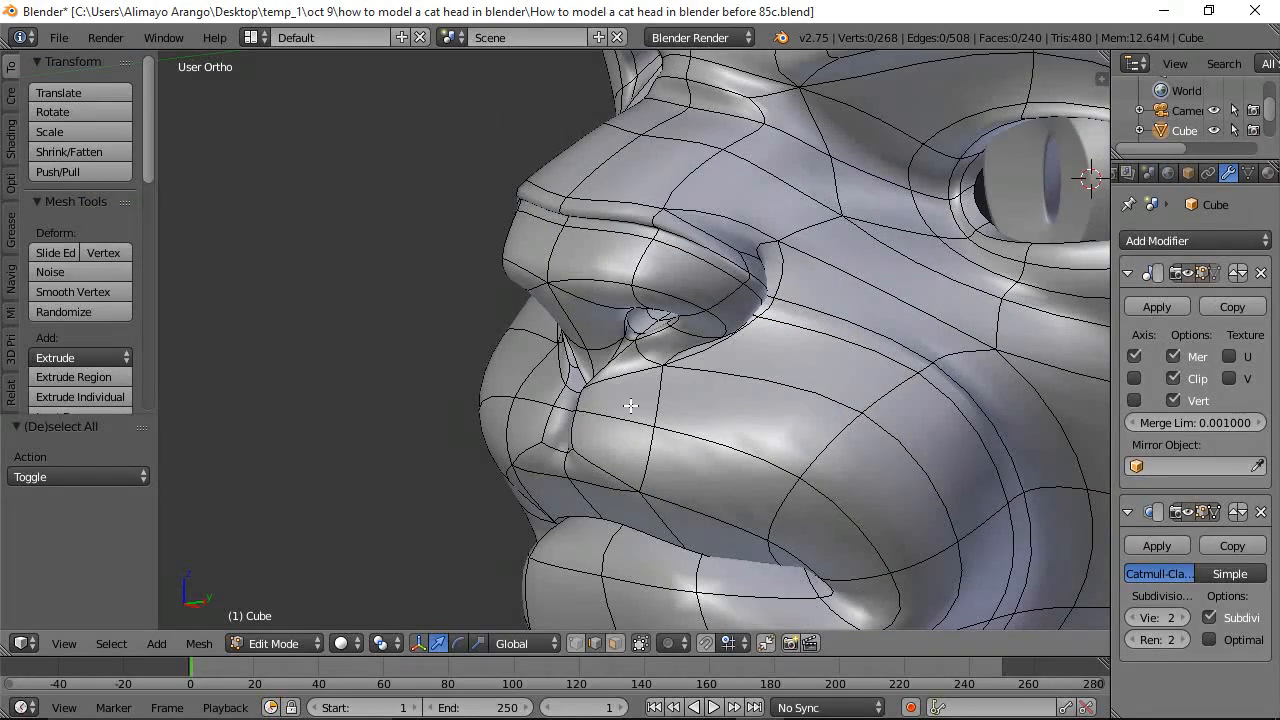
Select the two edges under the nose tip above the upper lip and move them -0.102 along Y
left_click(611, 346)
middle_click_drag(603, 378, 717, 406)
right_click(594, 379, "shift")
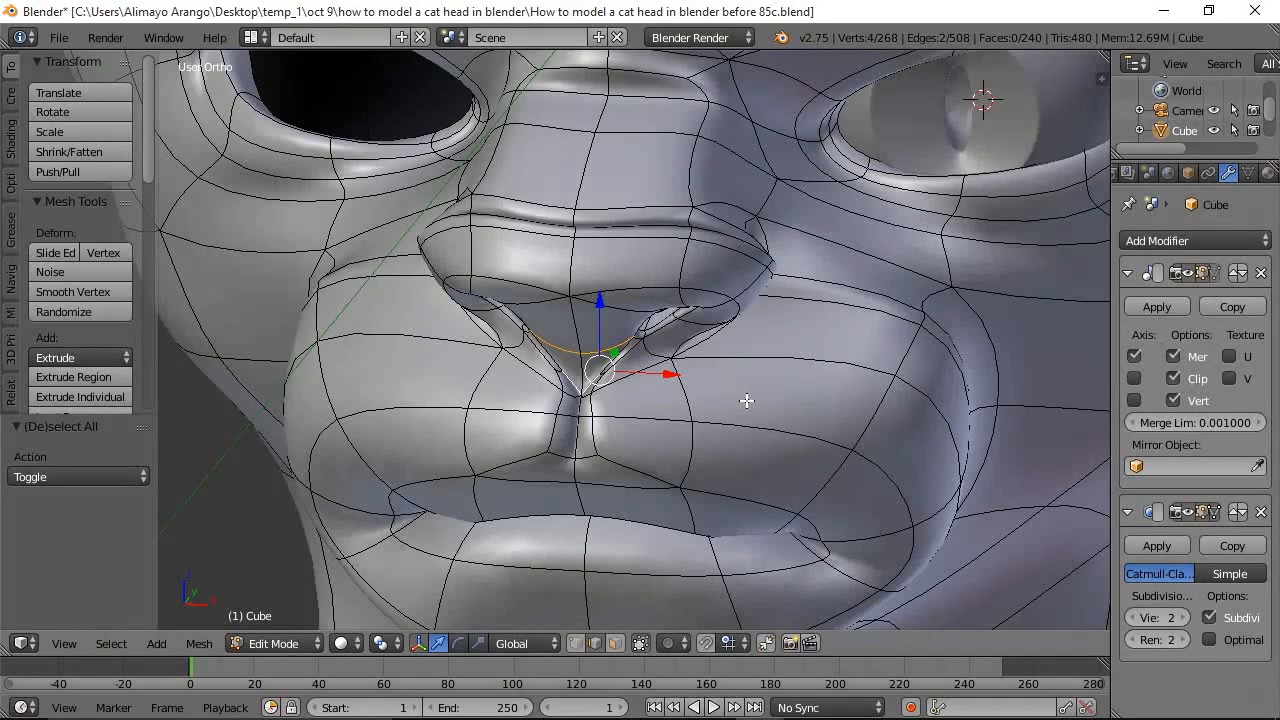
middle_click_drag(820, 420, 609, 397)
left_click_drag(672, 370, 629, 378)
middle_click_drag(664, 423, 716, 446)
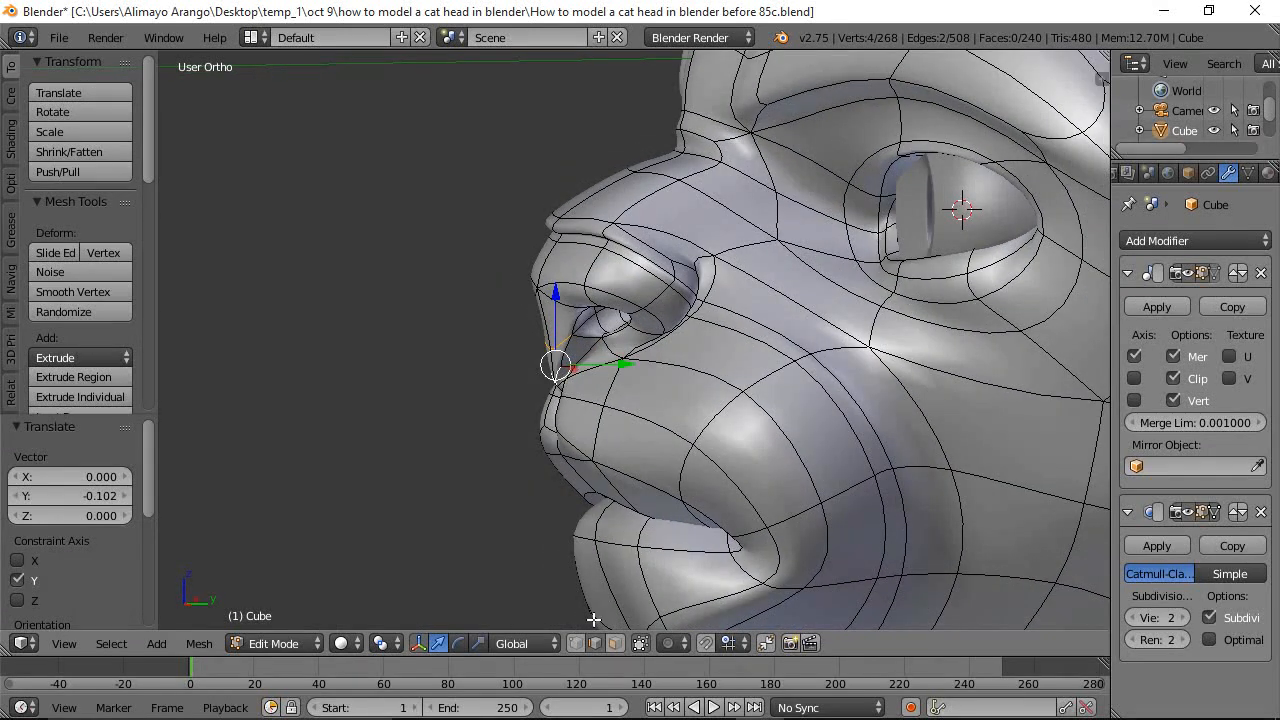
Switch to vertex selection and move the upper-lip vertex near the mouth corner -0.159 along Y
left_click(575, 643)
left_click_drag(747, 508, 693, 525)
middle_click_drag(680, 526, 856, 525)
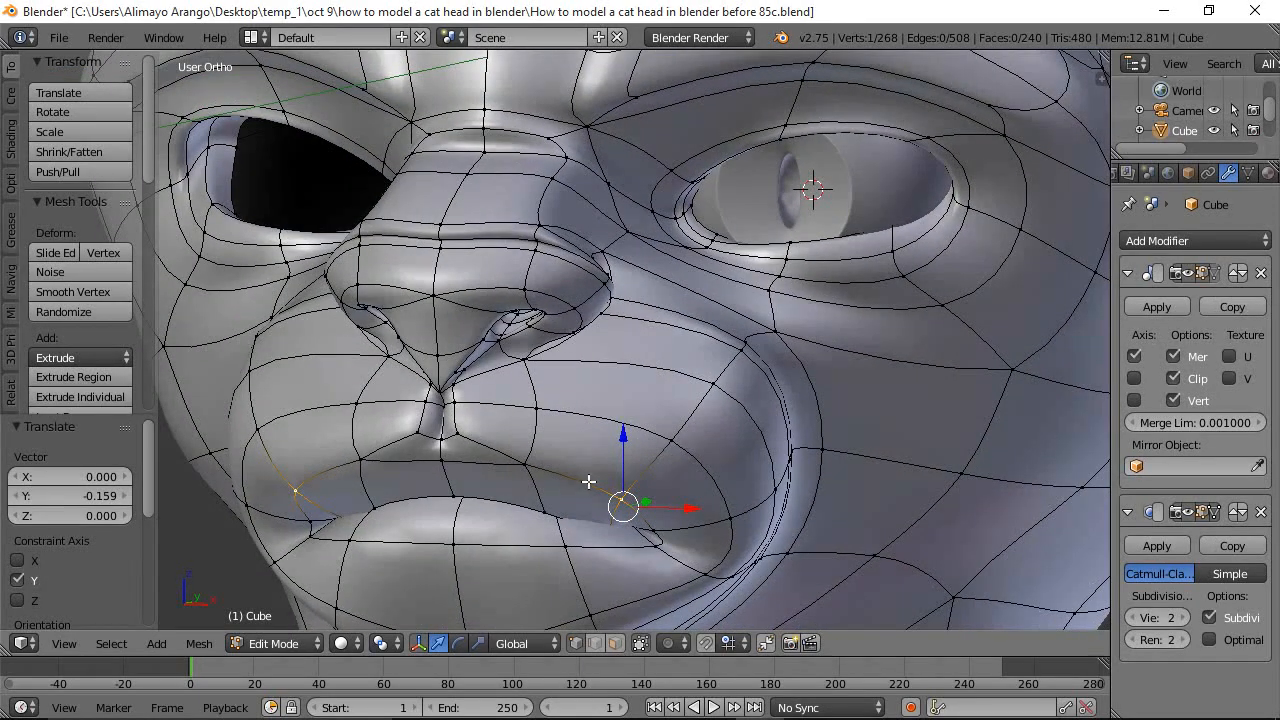
Lower the adjacent upper-lip vertex about 0.086, shift it -0.021 along Y, and save as How to model a cat head in blender before 86c.blend
right_click(529, 464)
left_click_drag(535, 400, 526, 425)
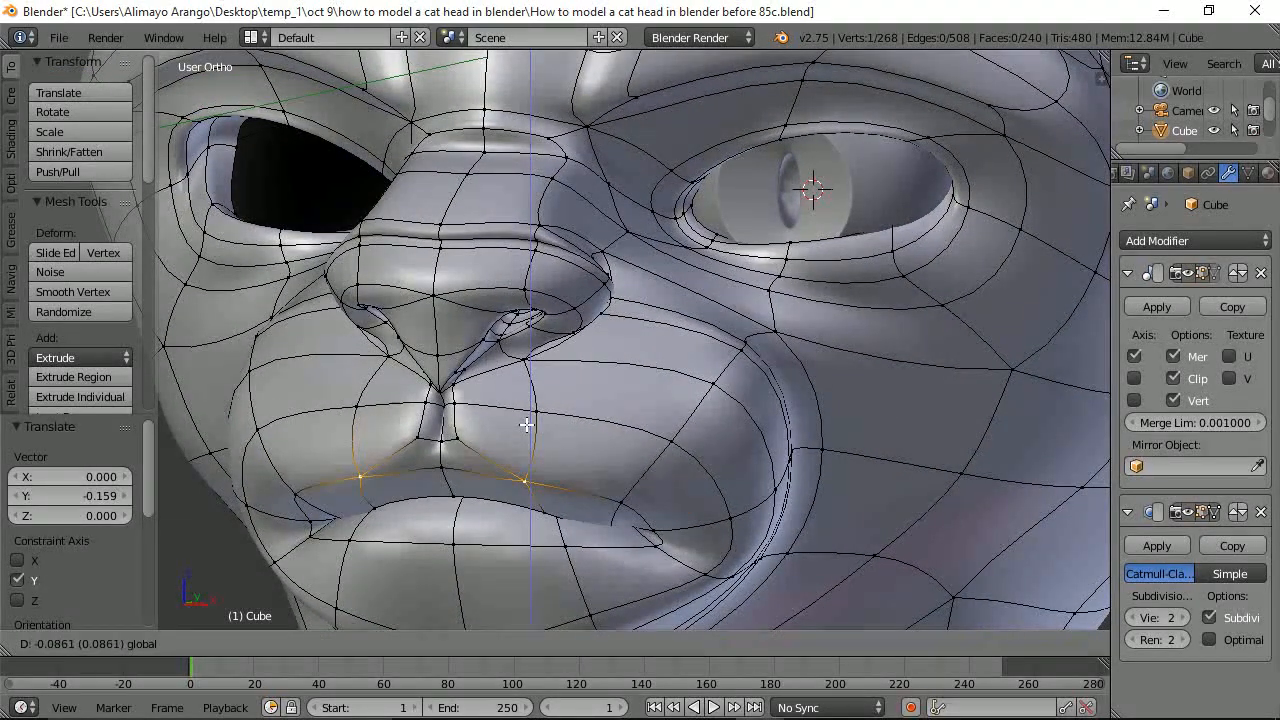
left_click(526, 425)
middle_click_drag(586, 435, 449, 434)
left_click_drag(598, 497, 608, 490)
middle_click_drag(605, 478, 788, 457)
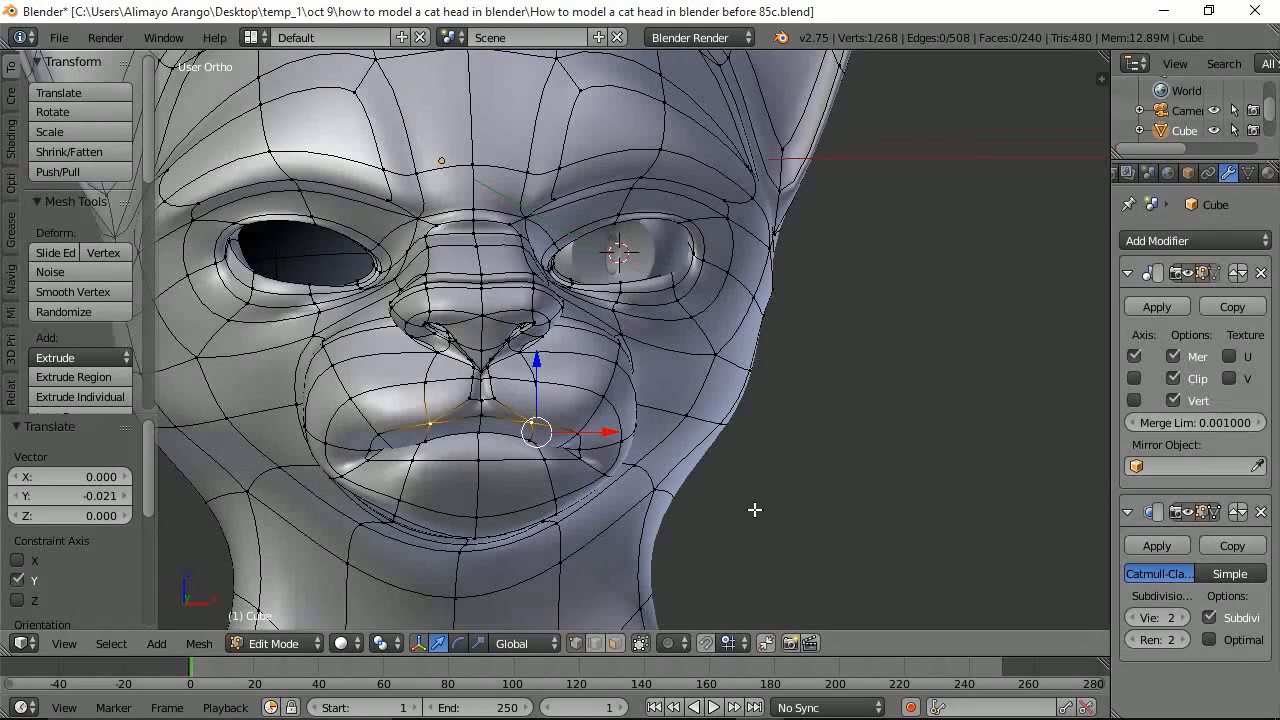
key("a")
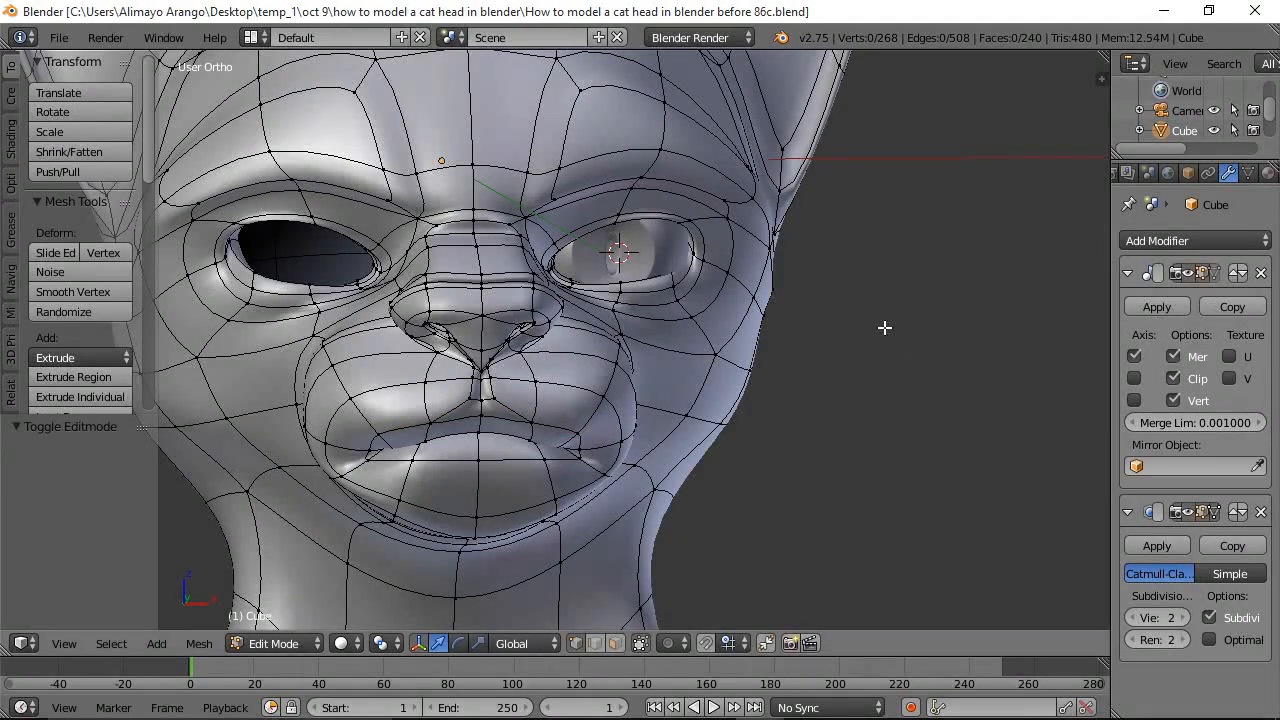
In Object Mode, view the head from the front and duplicate the eyeball sphere in place
left_click(310, 643)
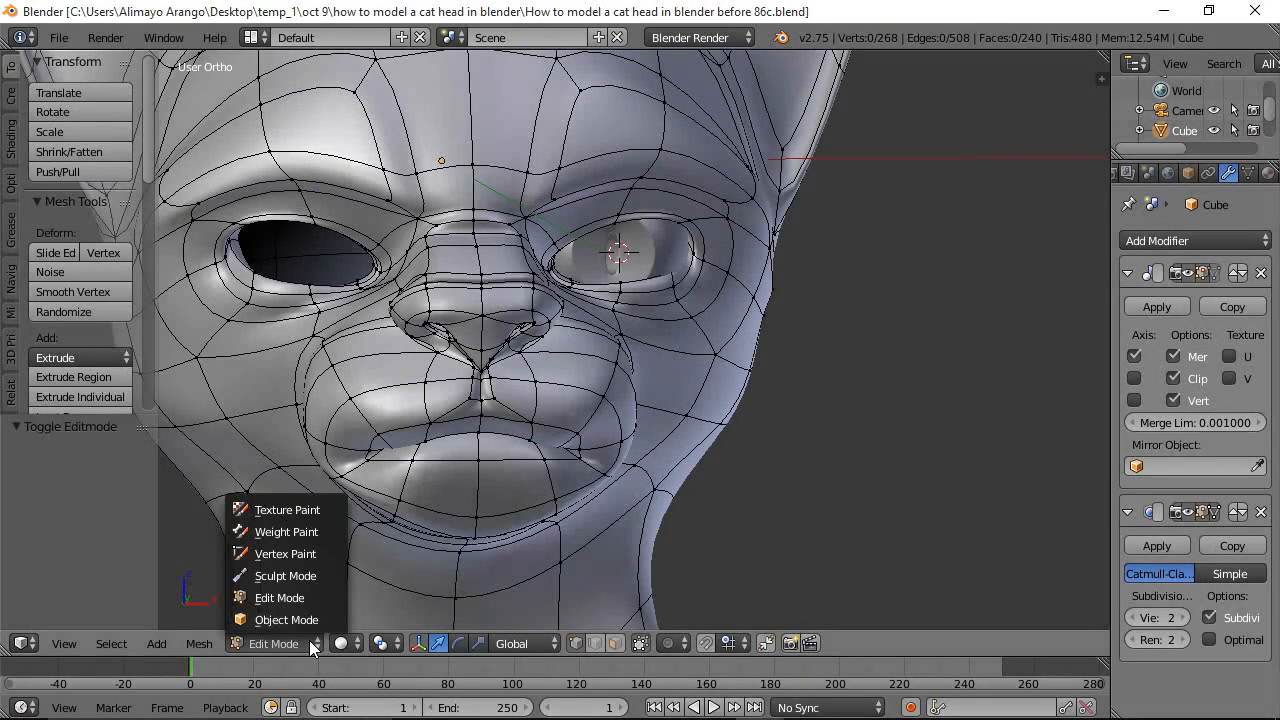
left_click(303, 620)
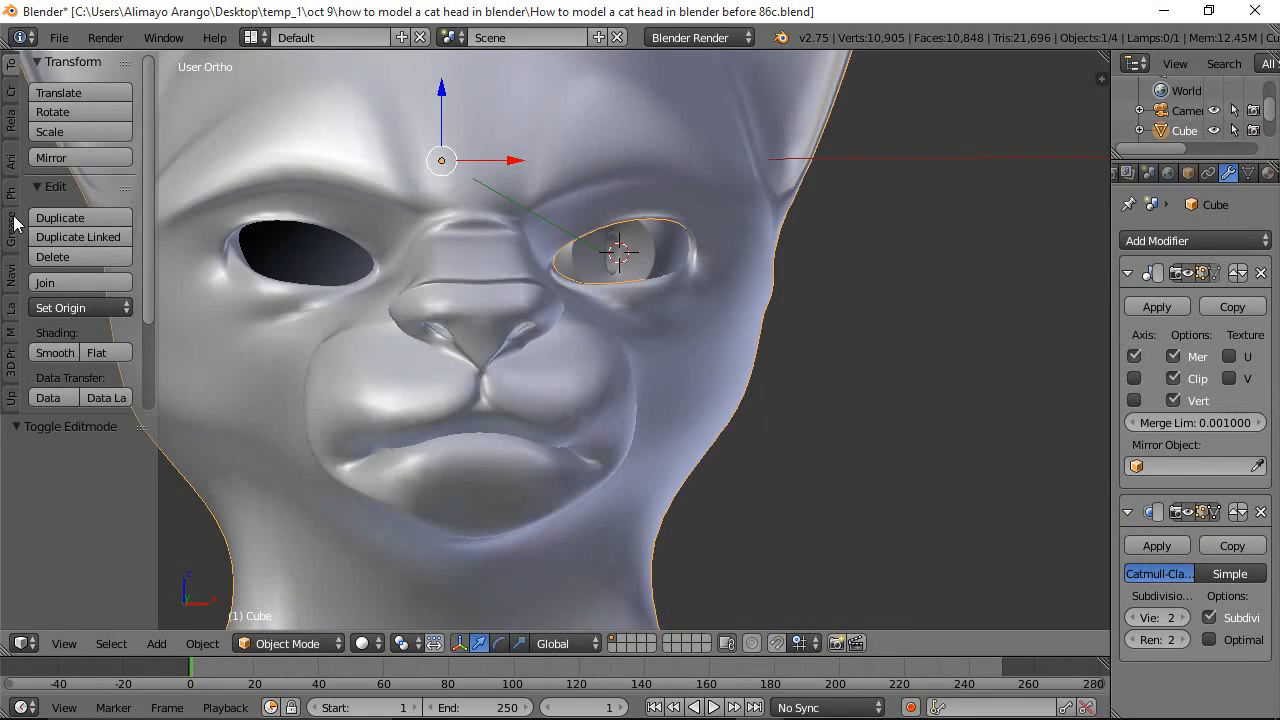
left_click(12, 276)
left_click(65, 177)
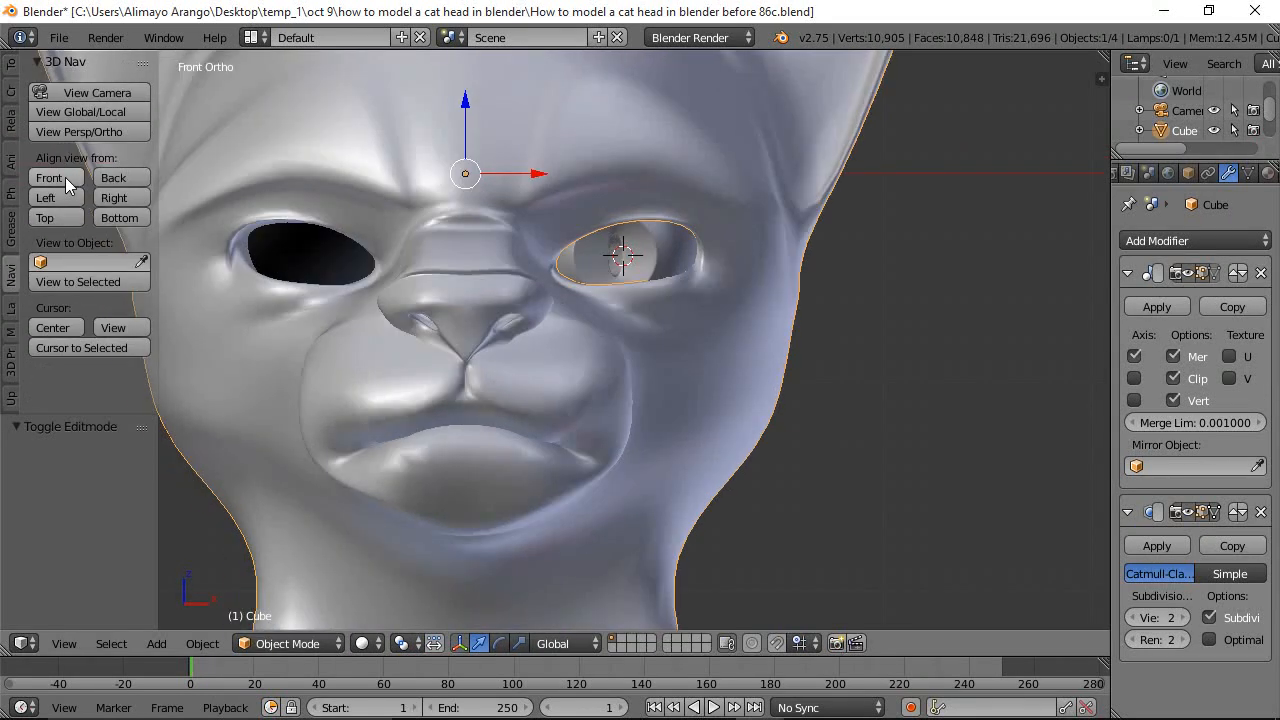
right_click(676, 259)
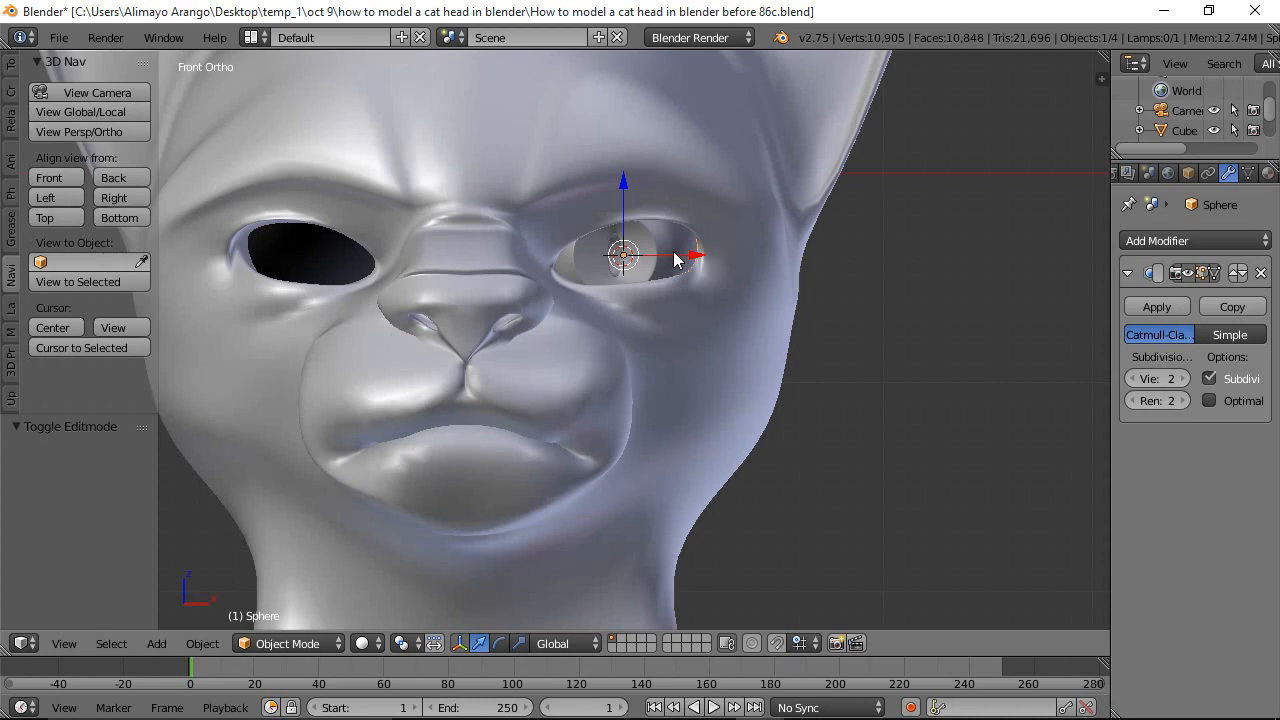
key("shift+d")
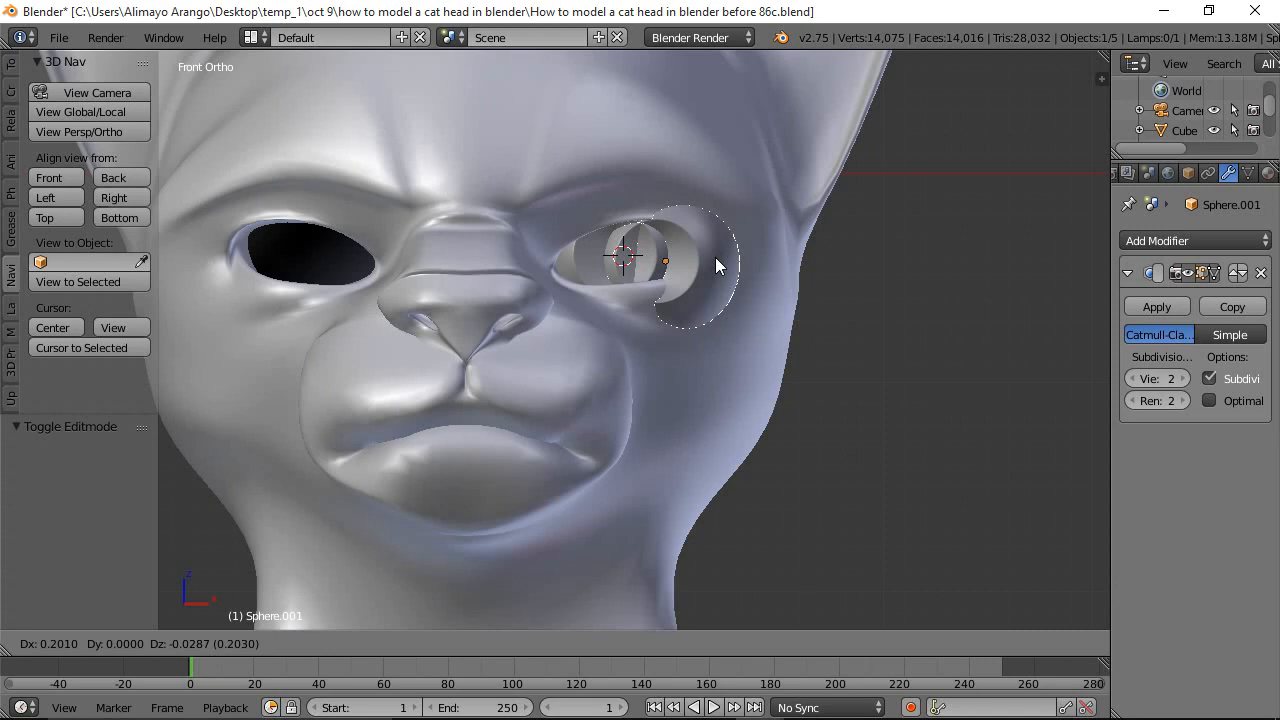
right_click(715, 257)
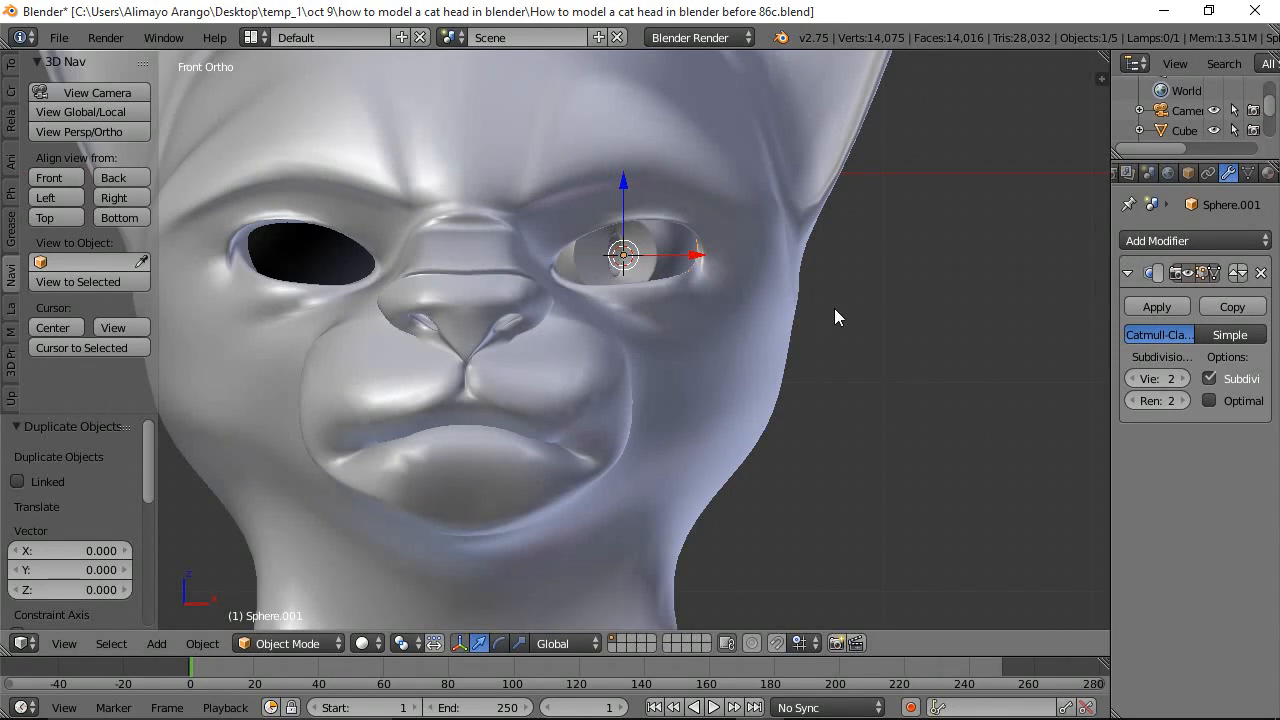
Return the 3D cursor to the scene centre and set it as the pivot point
scroll(837, 317, "down", 4)
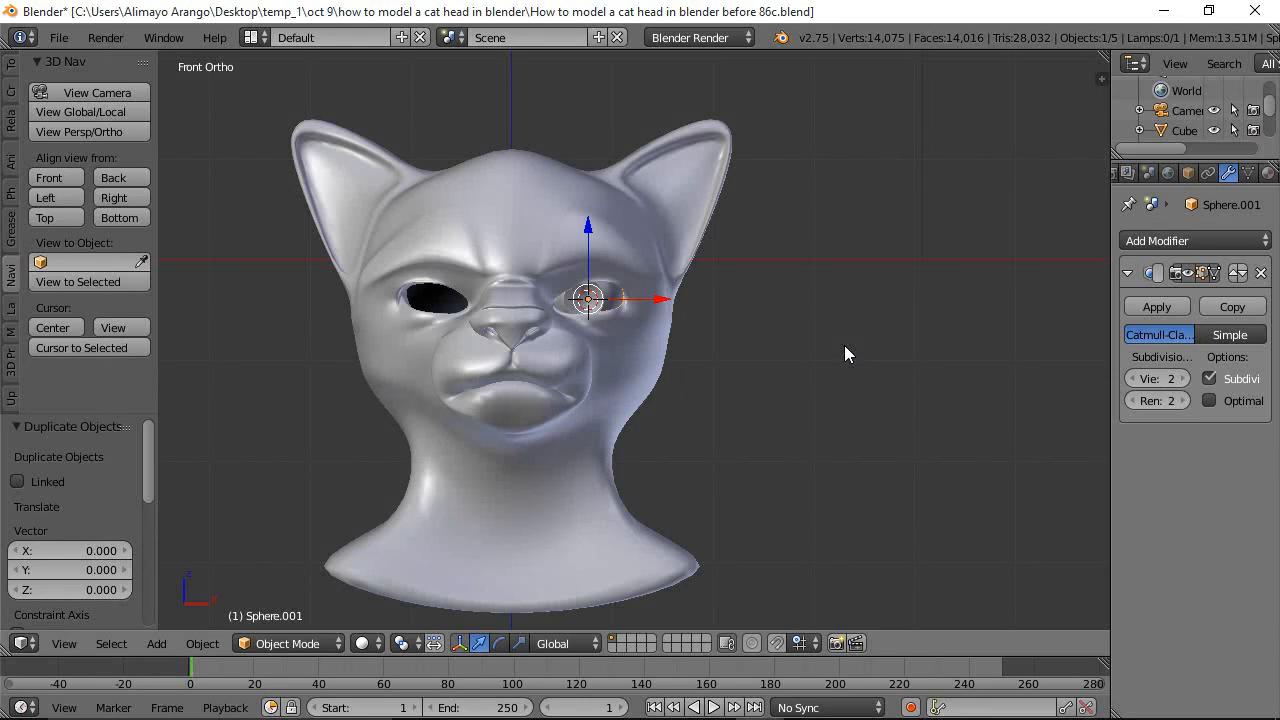
key("Home")
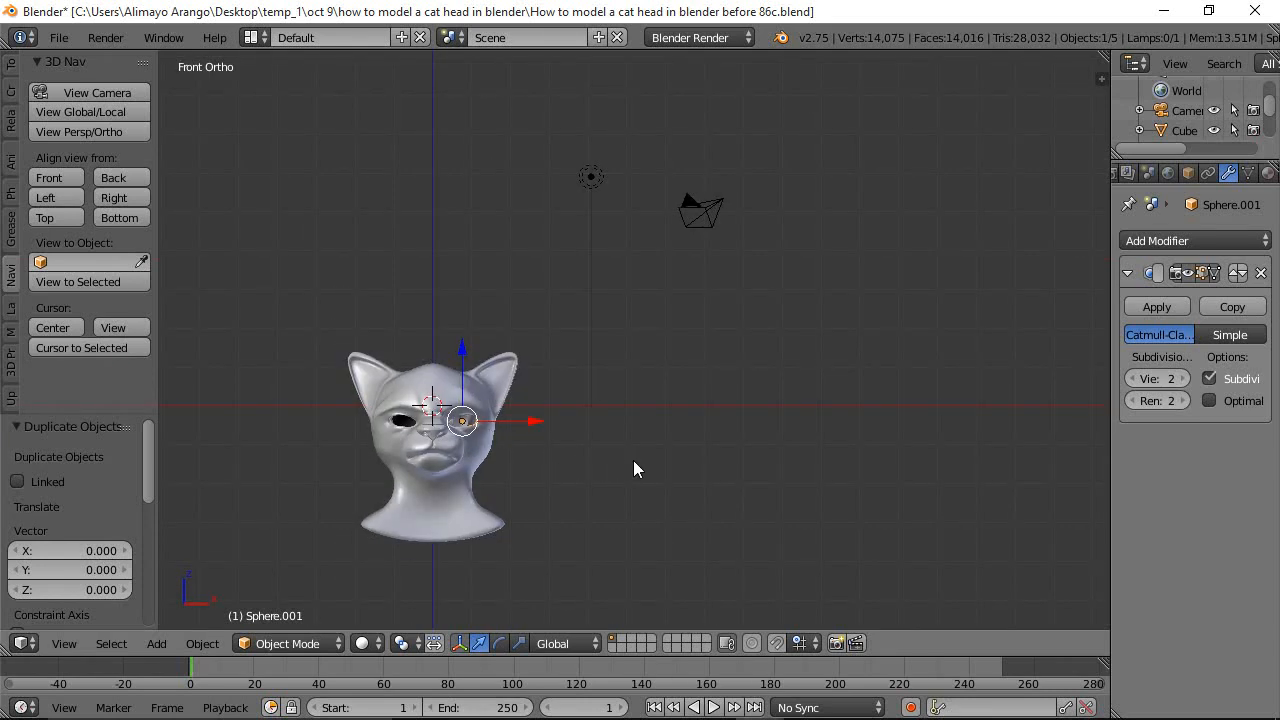
middle_click_drag(641, 467, 839, 340, "shift")
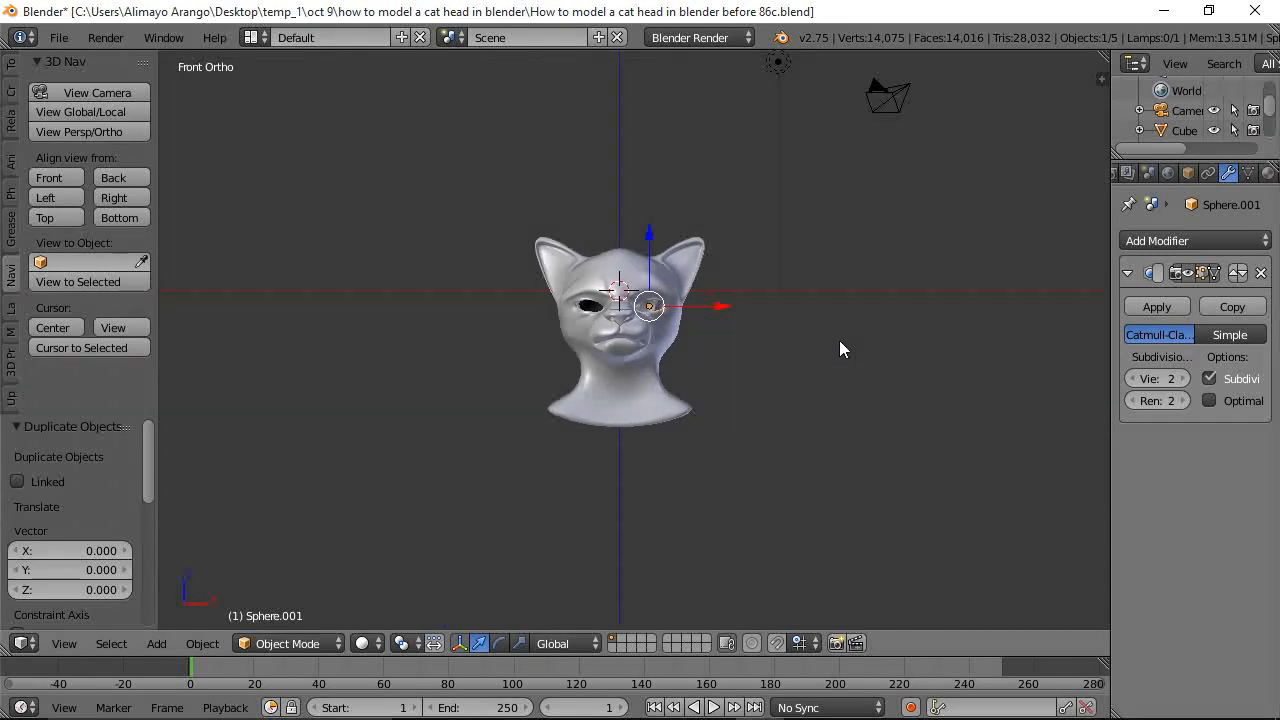
scroll(832, 340, "up", 5)
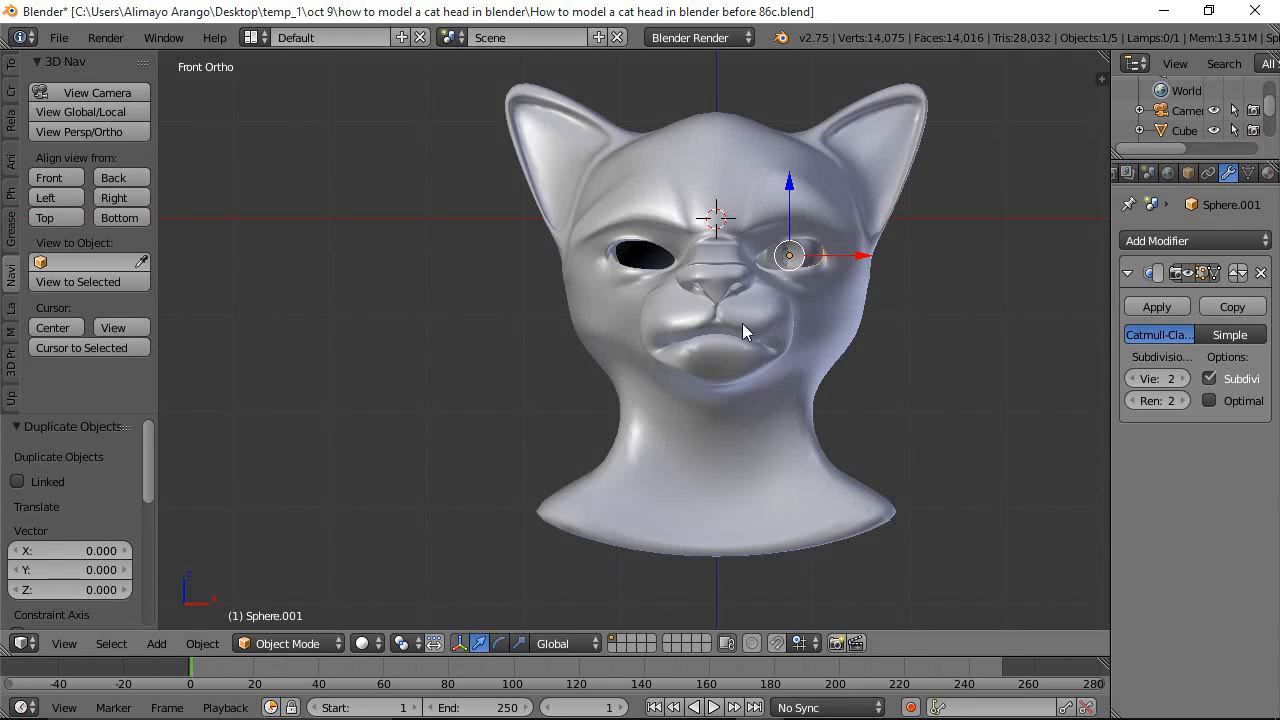
left_click(404, 643)
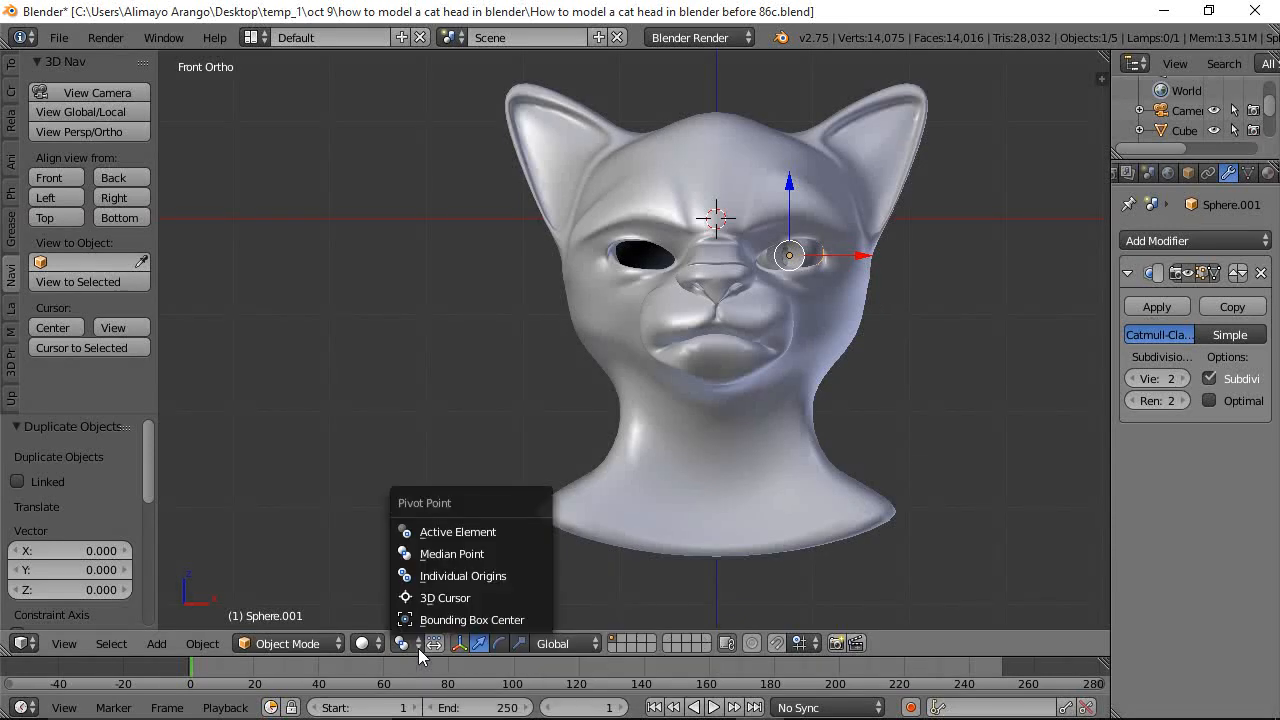
left_click(470, 598)
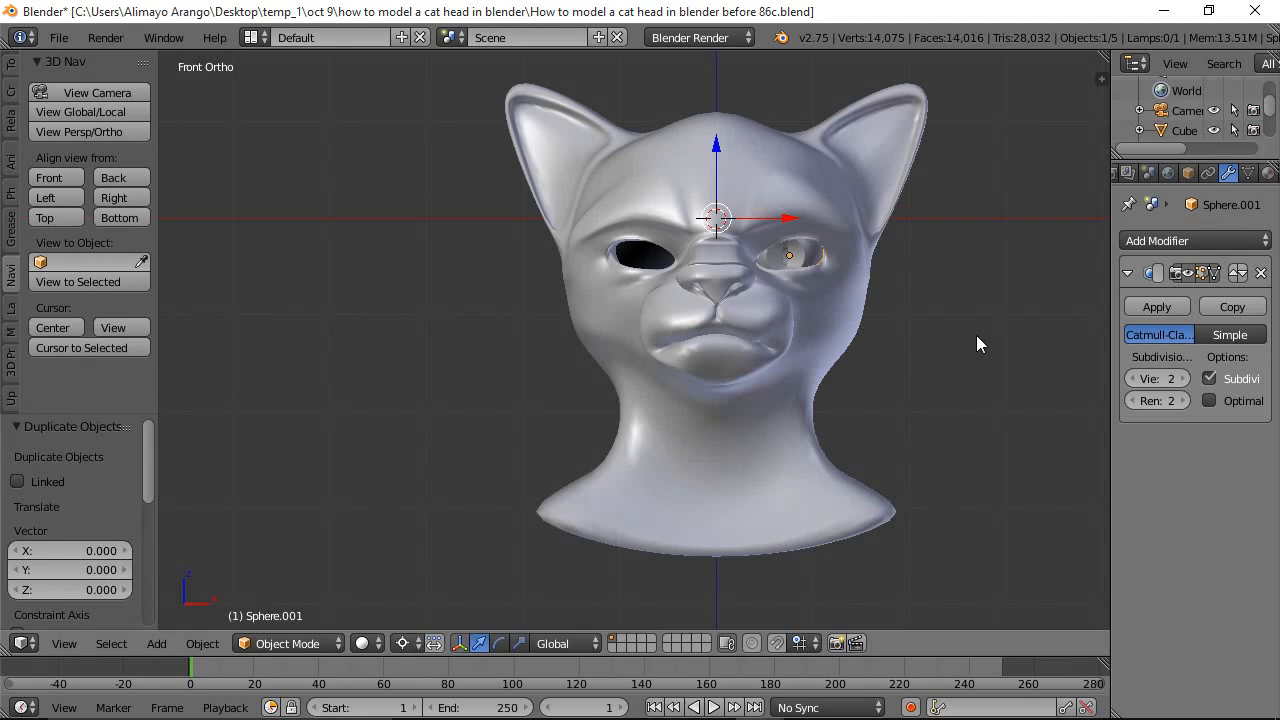
Mirror the duplicated eyeball with X scale -1, save as How to model a cat head in blender before 87c.blend, and restore the Median Point pivot
key("s")
key("x")
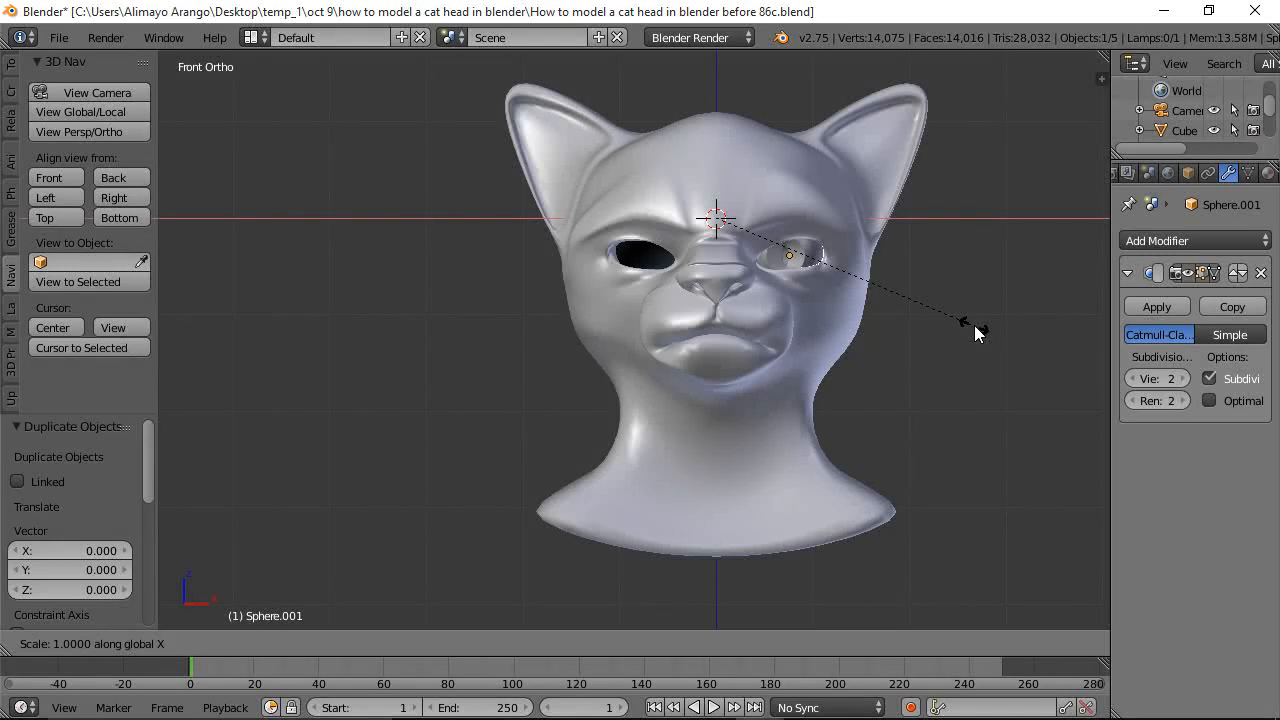
type("-1")
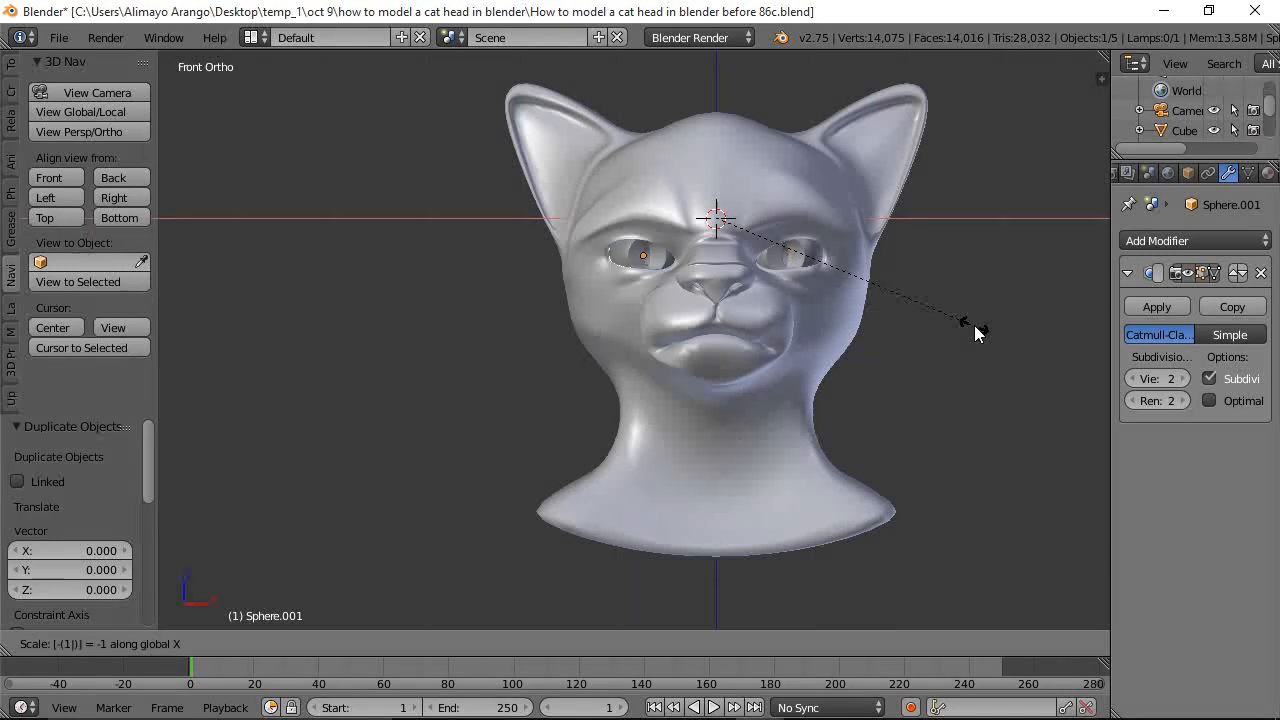
key("Return")
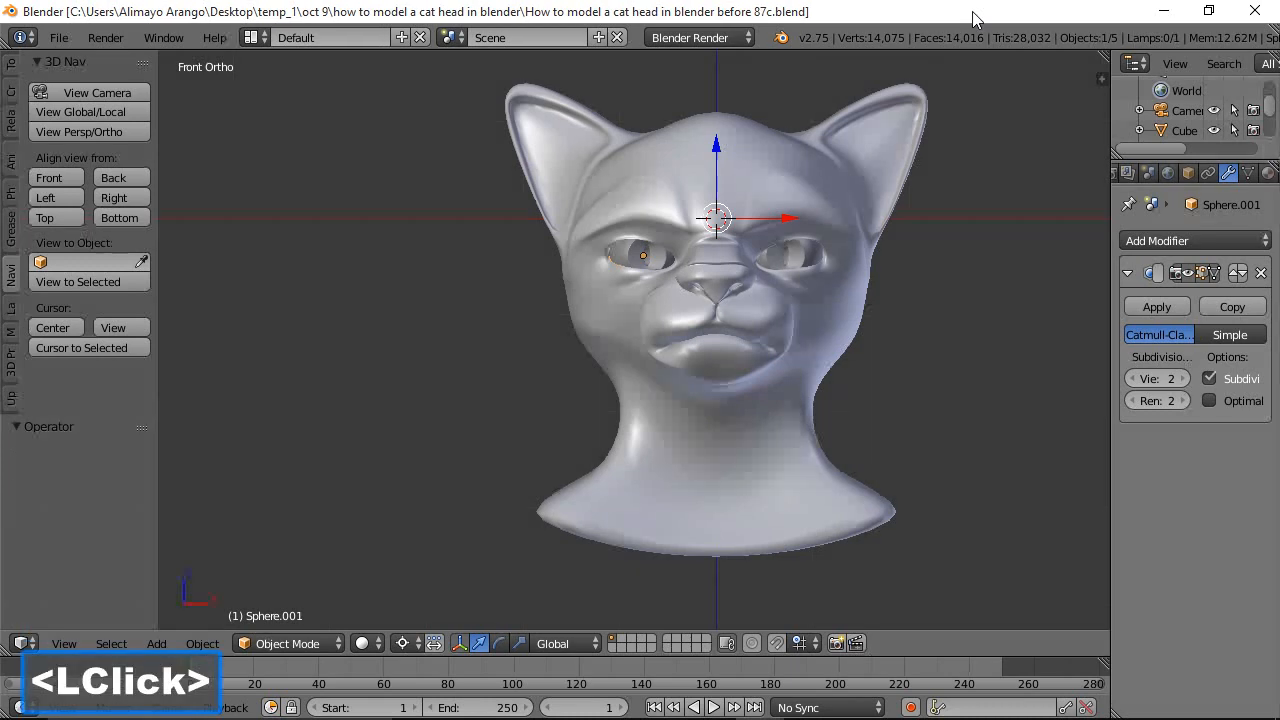
left_click(421, 645)
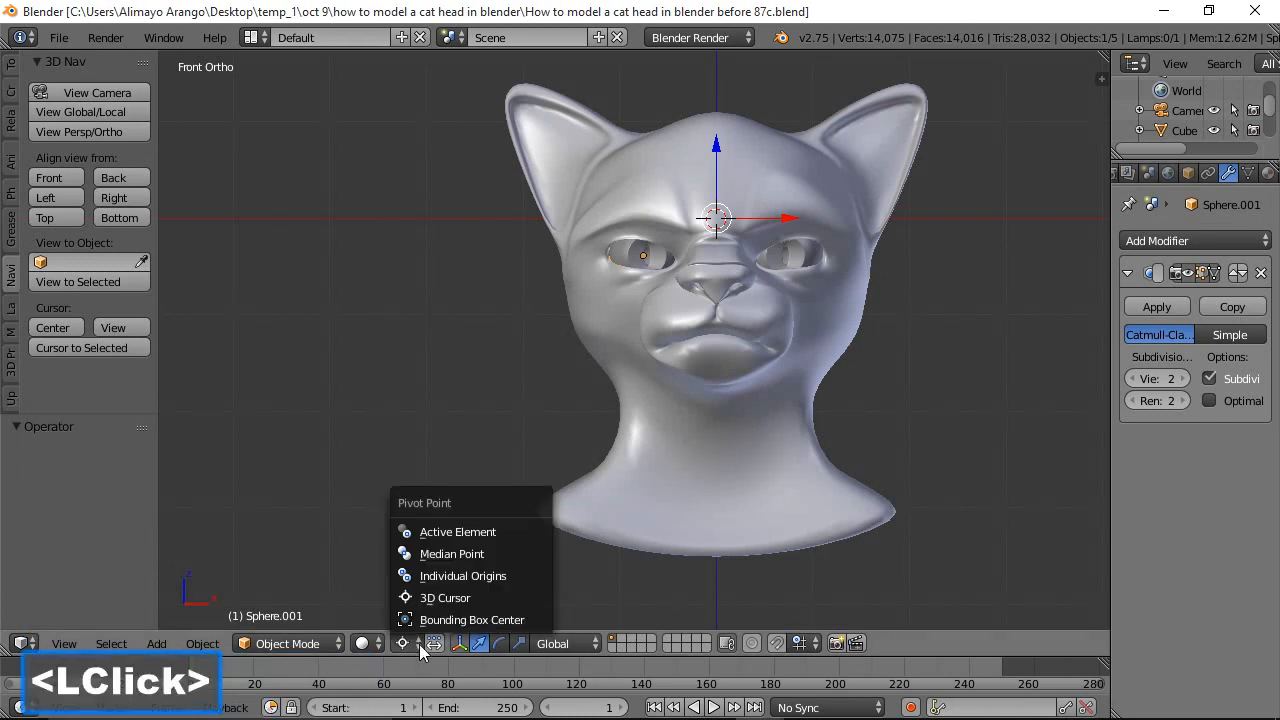
left_click(506, 559)
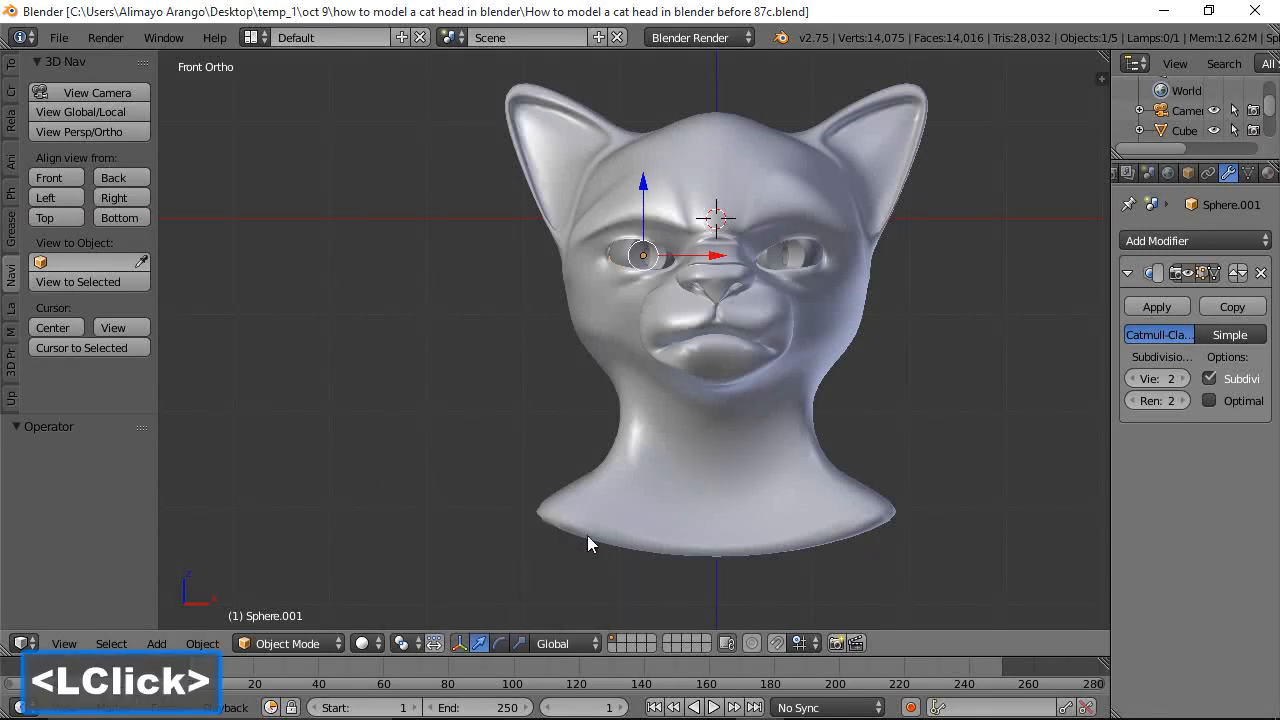
Reshape the head's face and muzzle in Sculpt Mode with the 66 px Grab brush and save as How to model a cat head in blender before 88c.blend
left_click(808, 339)
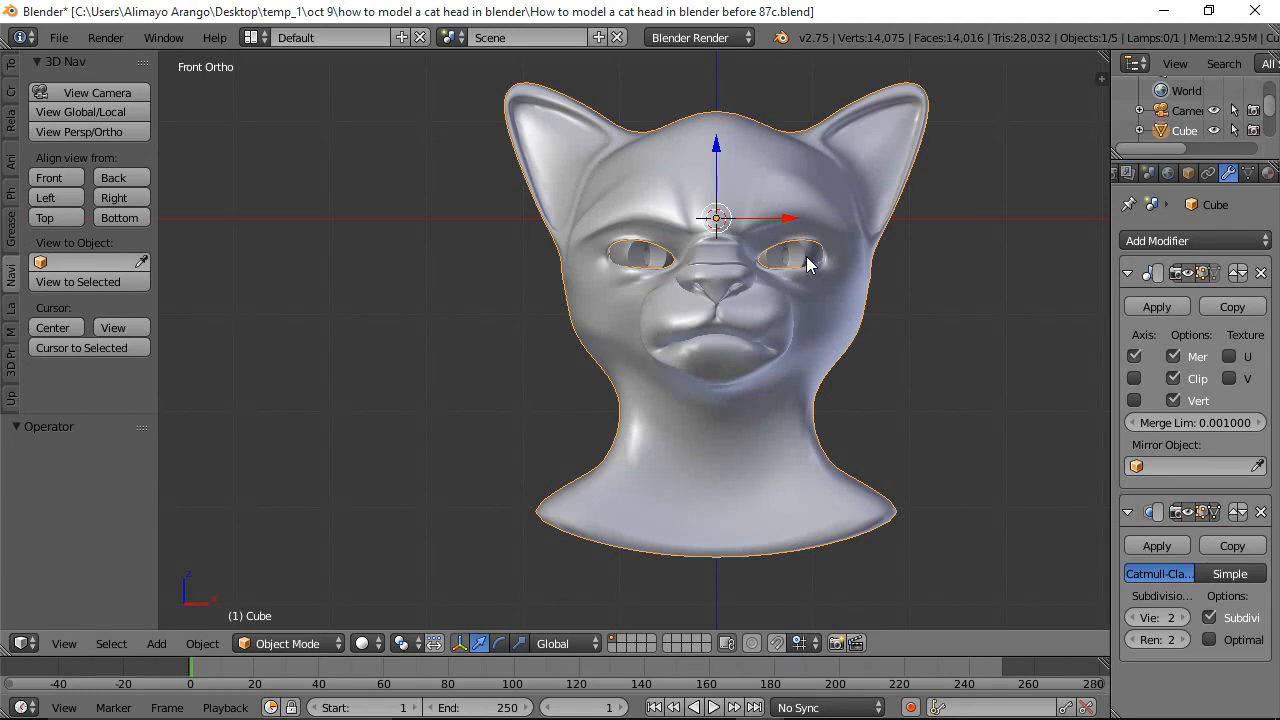
left_click(332, 644)
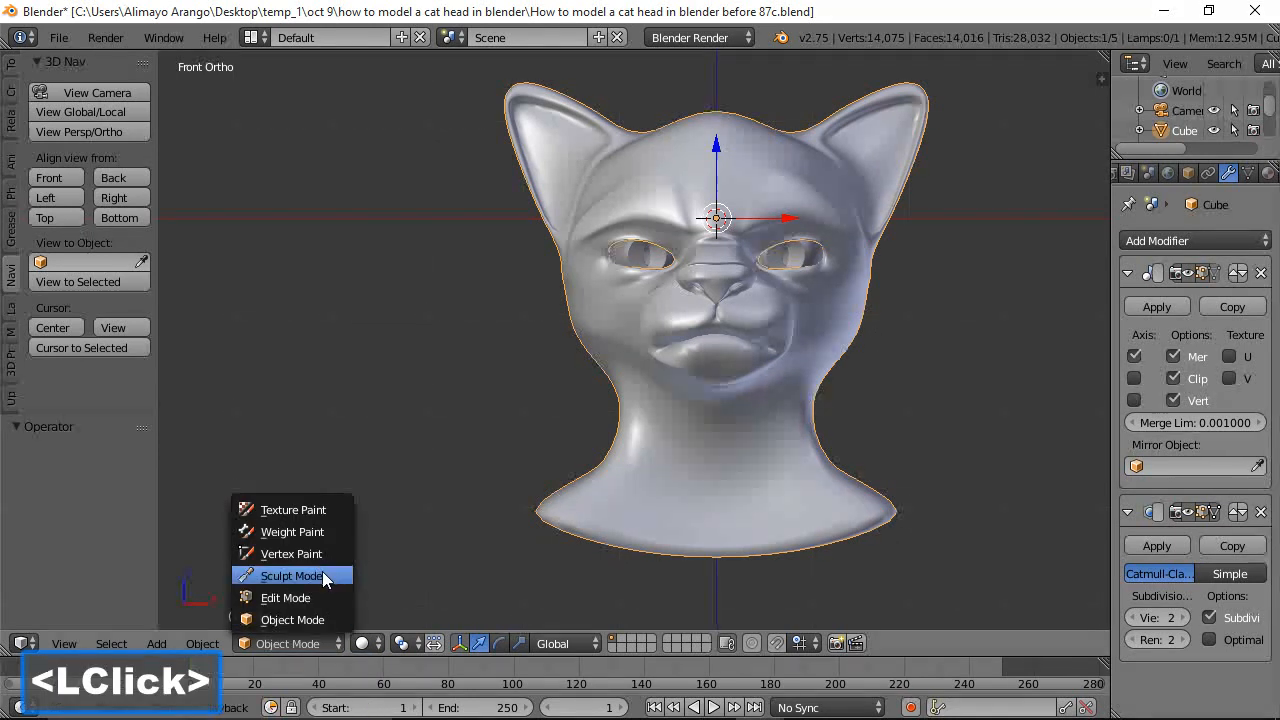
left_click(300, 576)
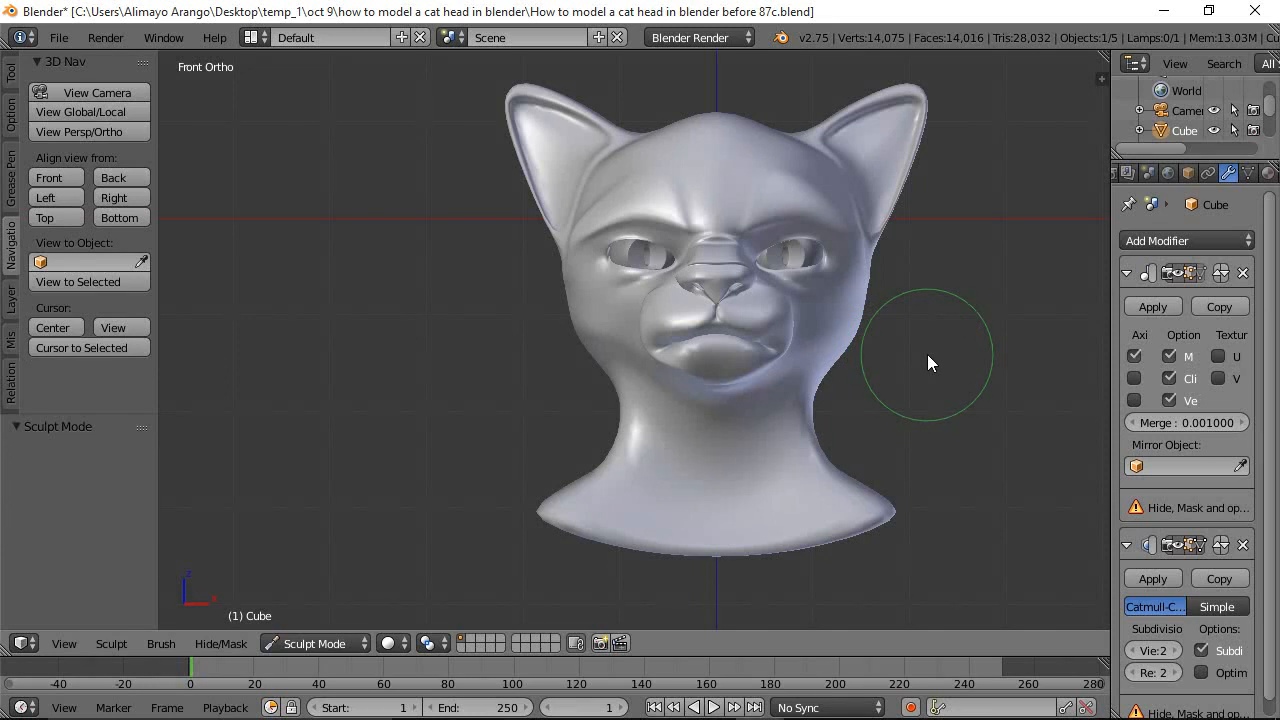
mouse_move(905, 347)
middle_mouse_down()
mouse_move(783, 366)
mouse_move(891, 363)
middle_mouse_up()
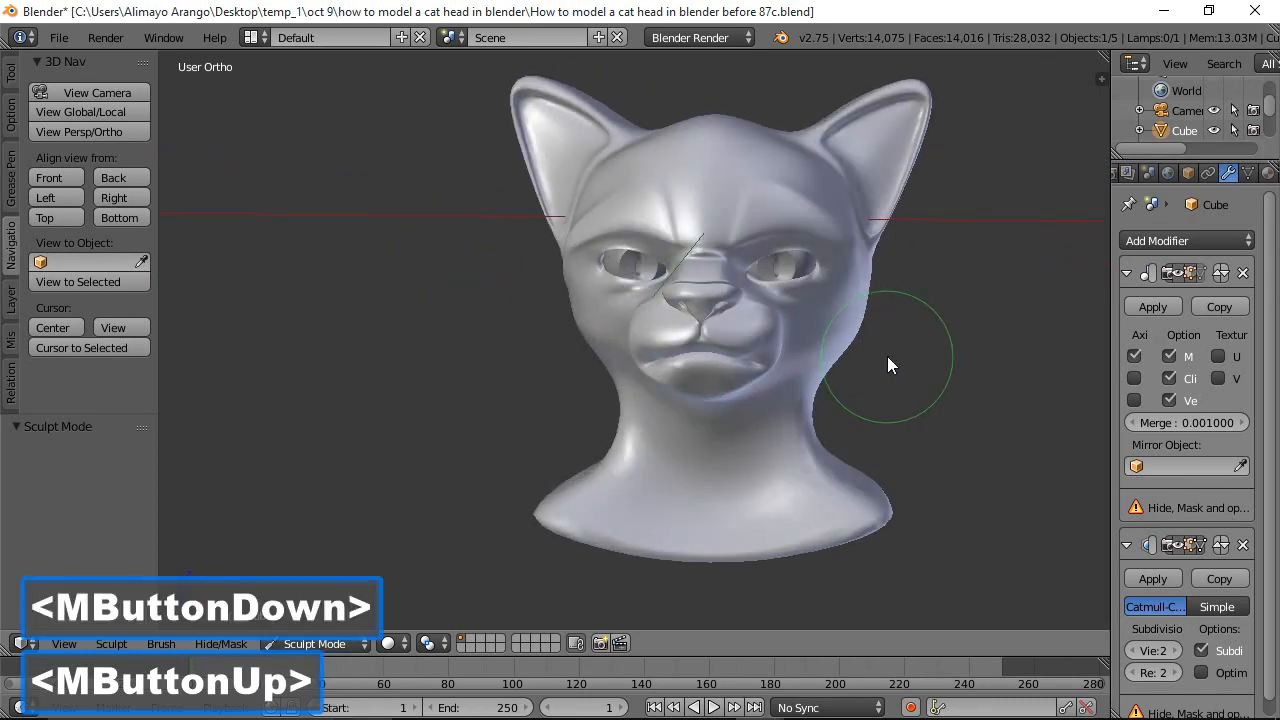
left_click(11, 73)
mouse_move(716, 242)
left_mouse_down()
mouse_move(769, 281)
mouse_move(792, 366)
mouse_move(767, 373)
mouse_move(789, 352)
mouse_move(842, 362)
left_mouse_up()
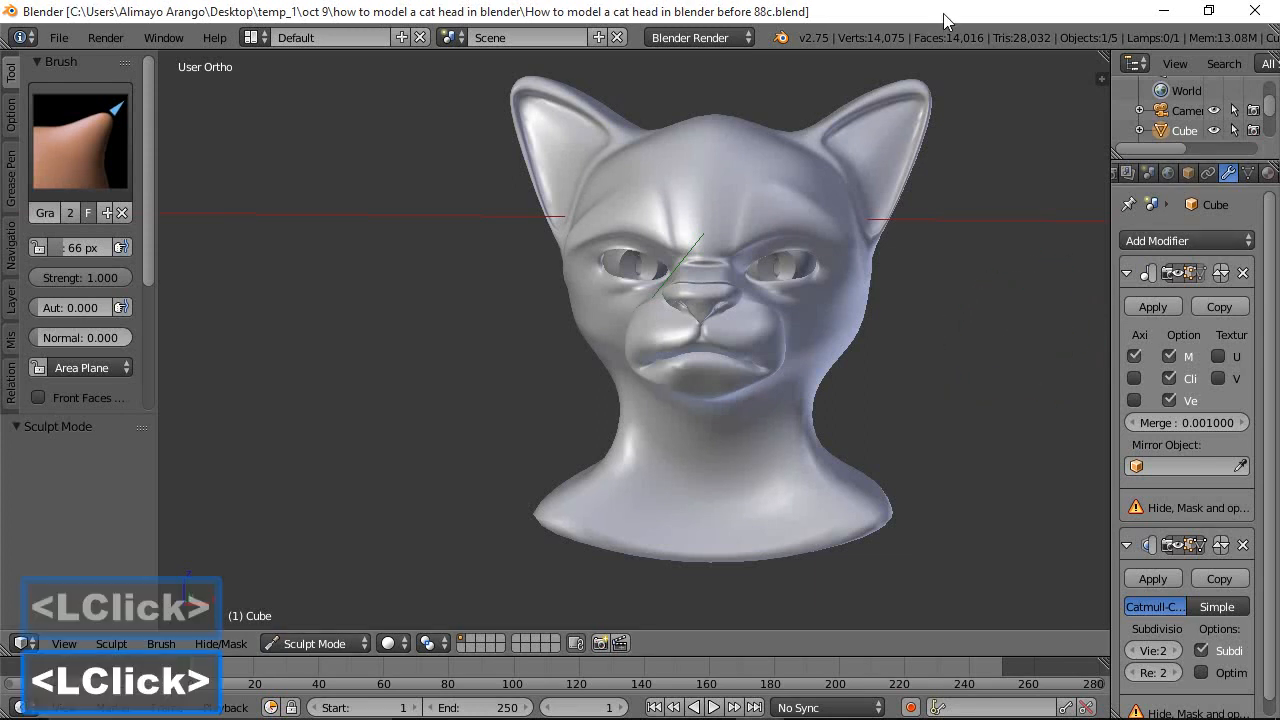
In Edit Mode, delete the faces closing the underside of the neck base and save as How to model a cat head in blender before 89c.blend
left_click(326, 643)
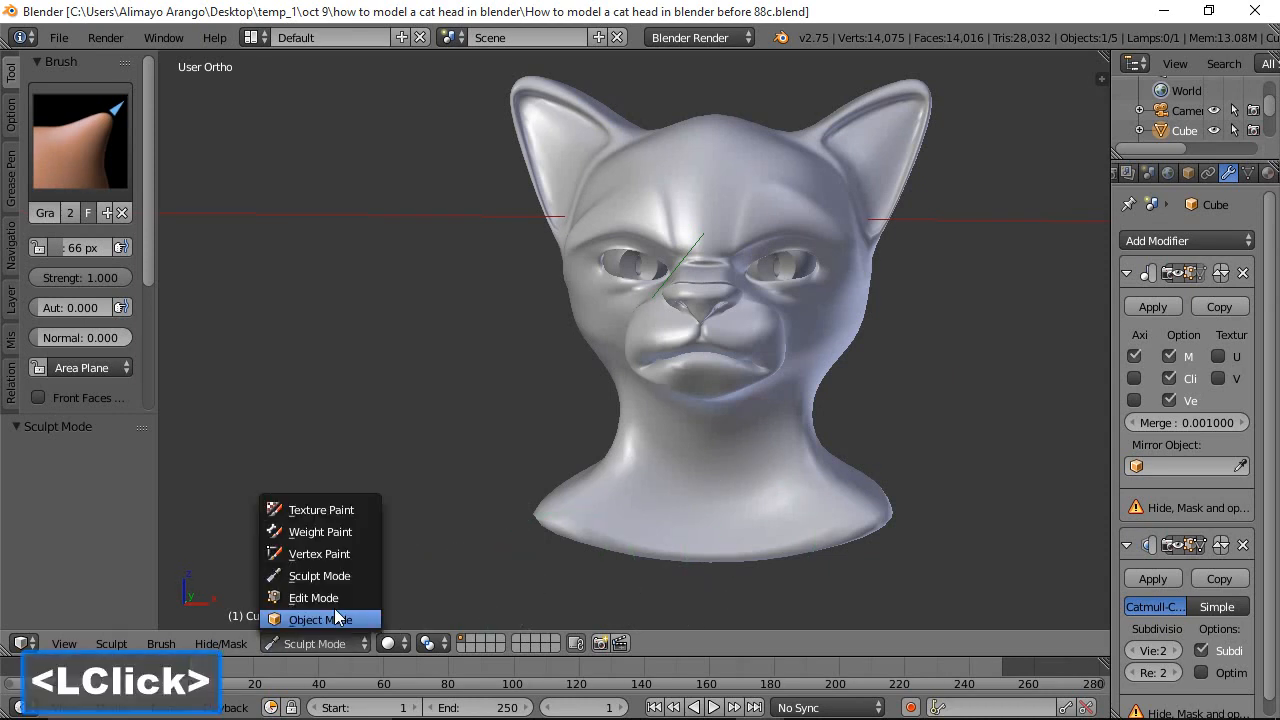
left_click(300, 594)
middle_click_drag(786, 571, 770, 403)
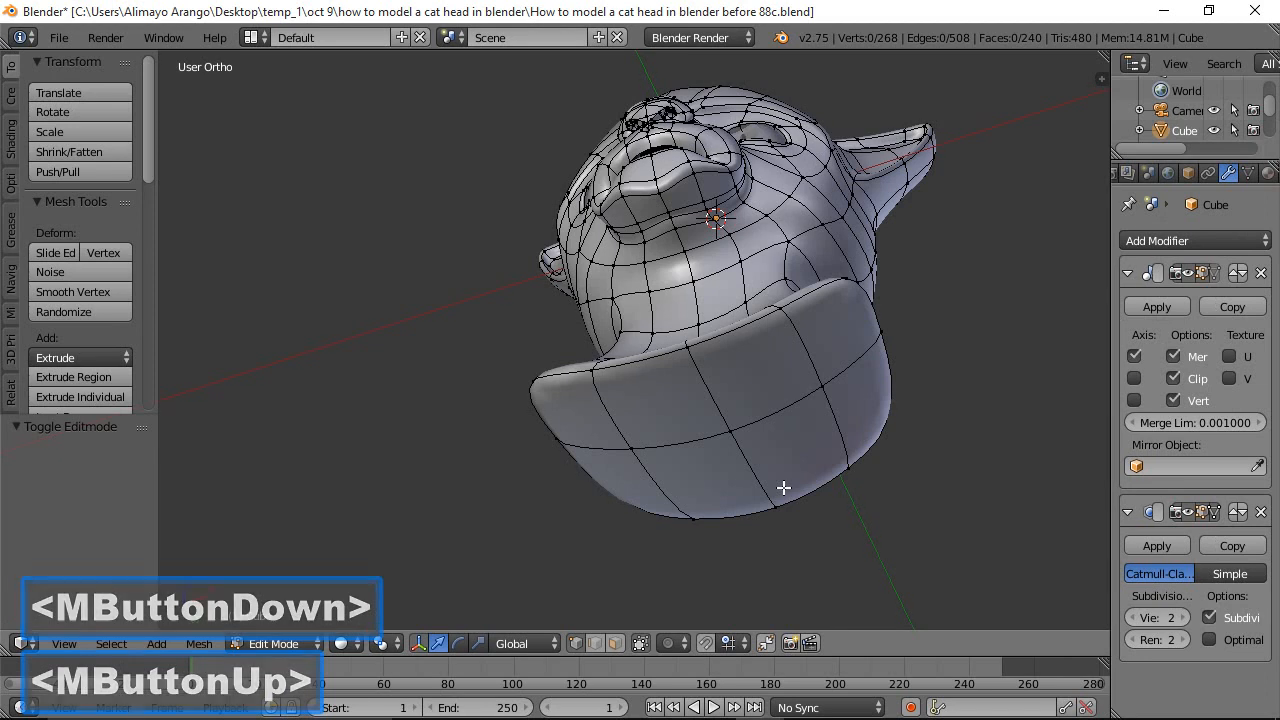
key("a")
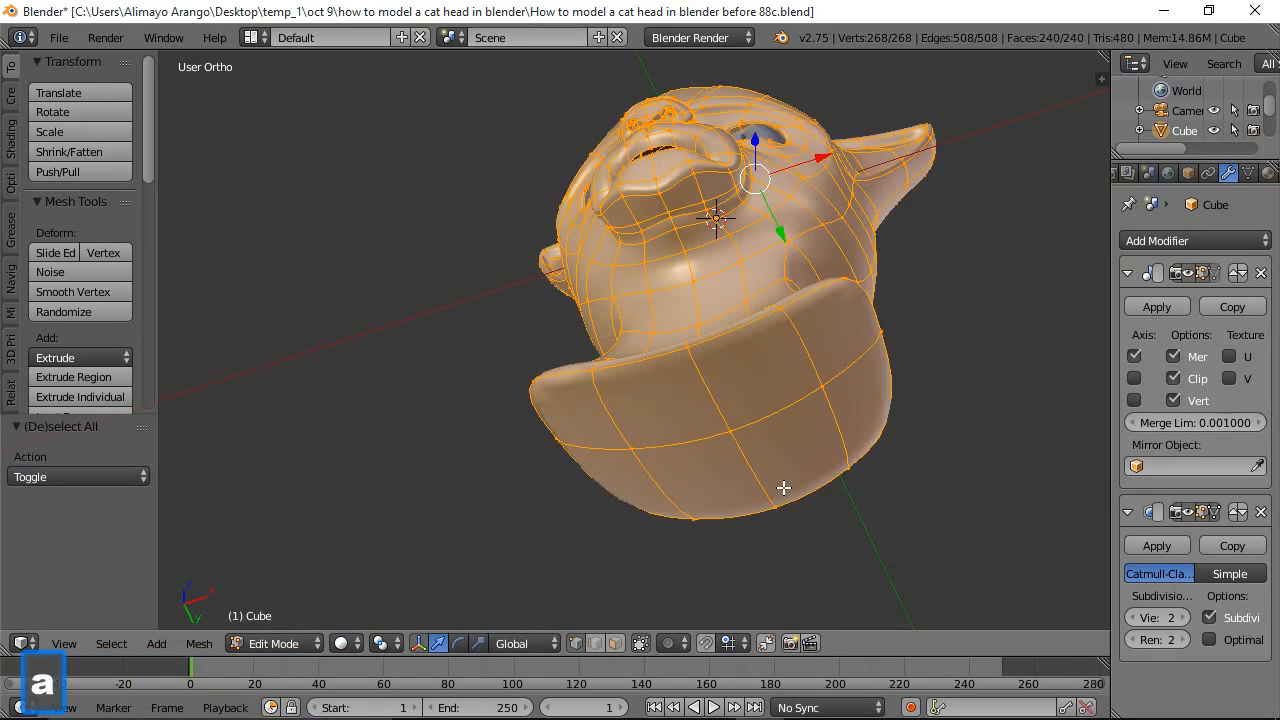
key("a")
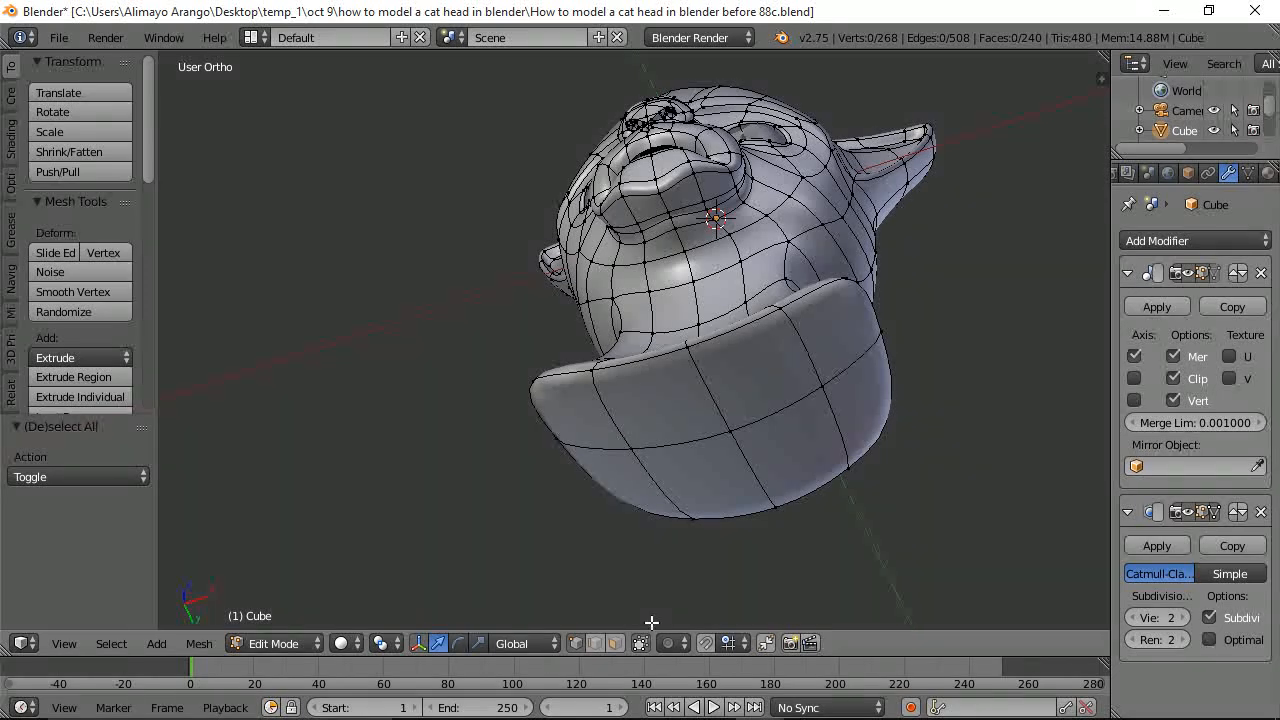
left_click(619, 644)
key("c")
left_click_drag(800, 460, 762, 418)
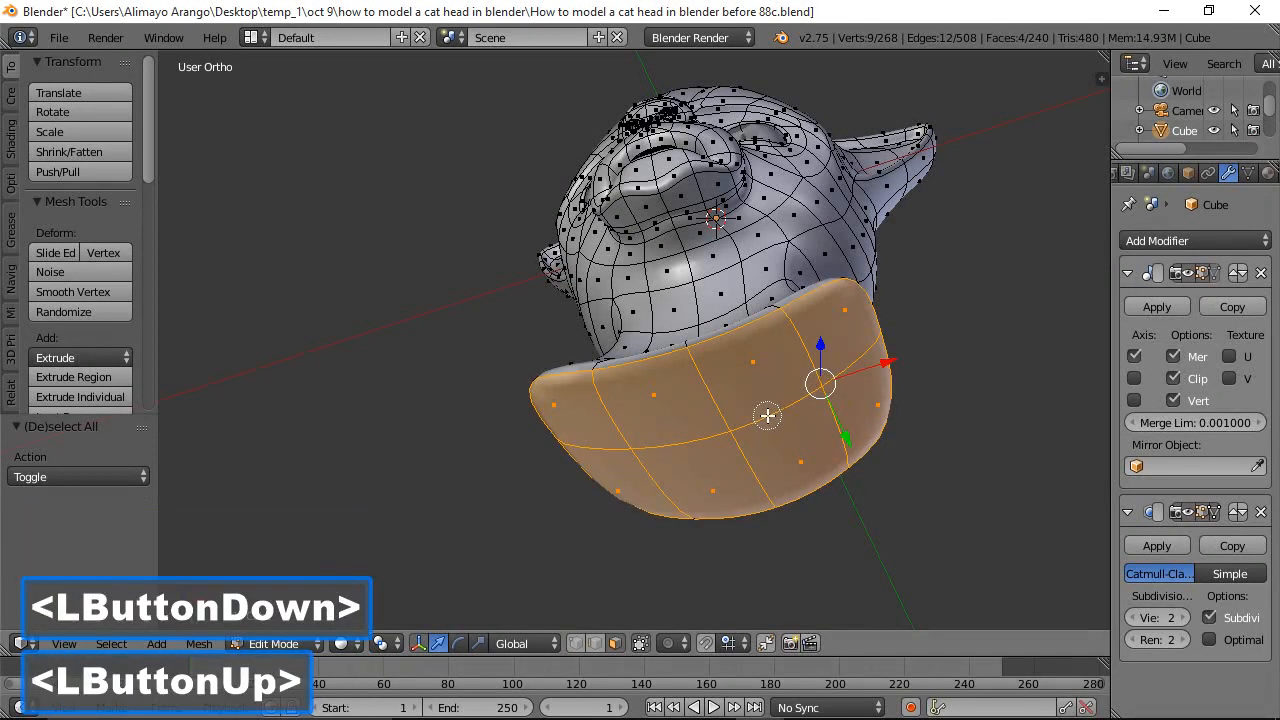
right_click(950, 450)
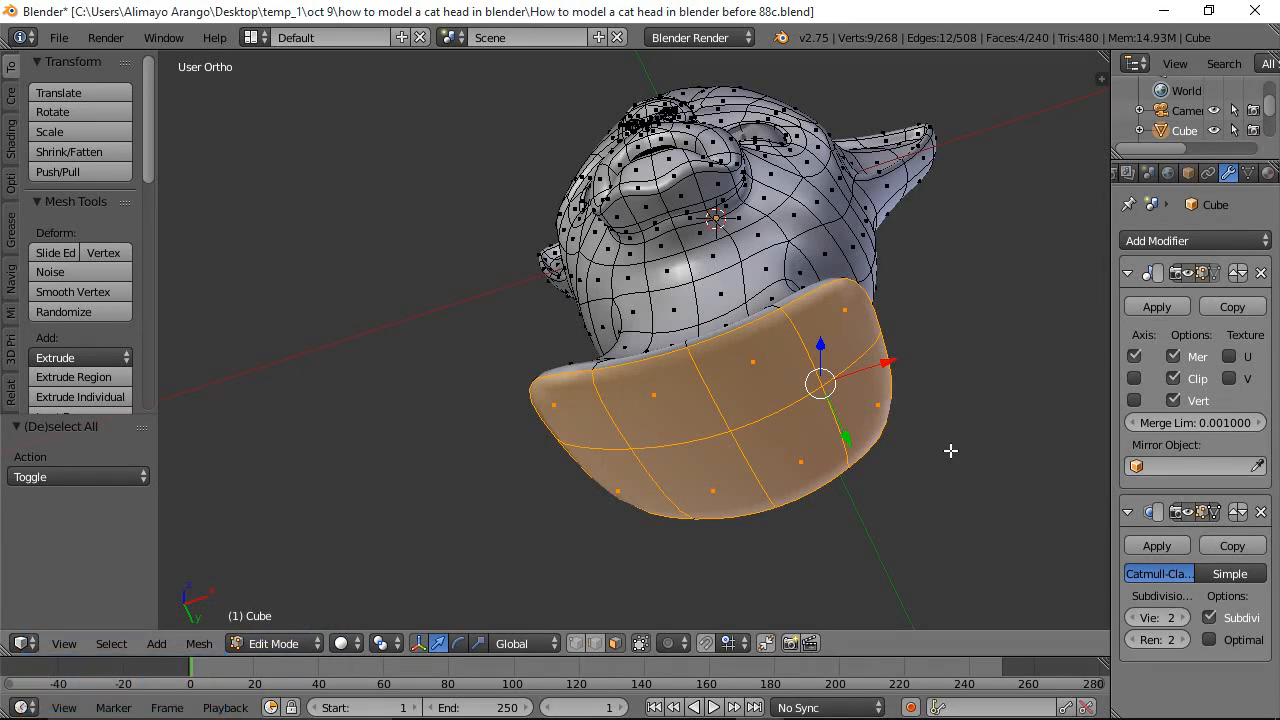
key("x")
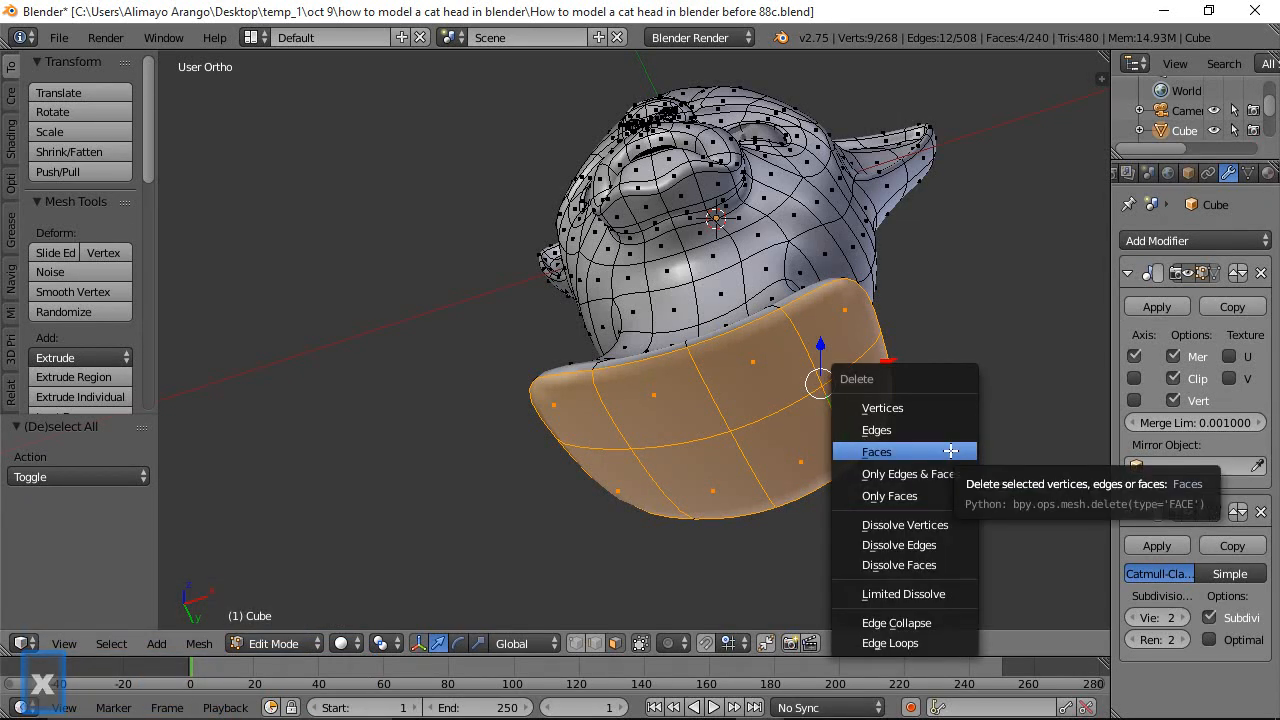
left_click(950, 451)
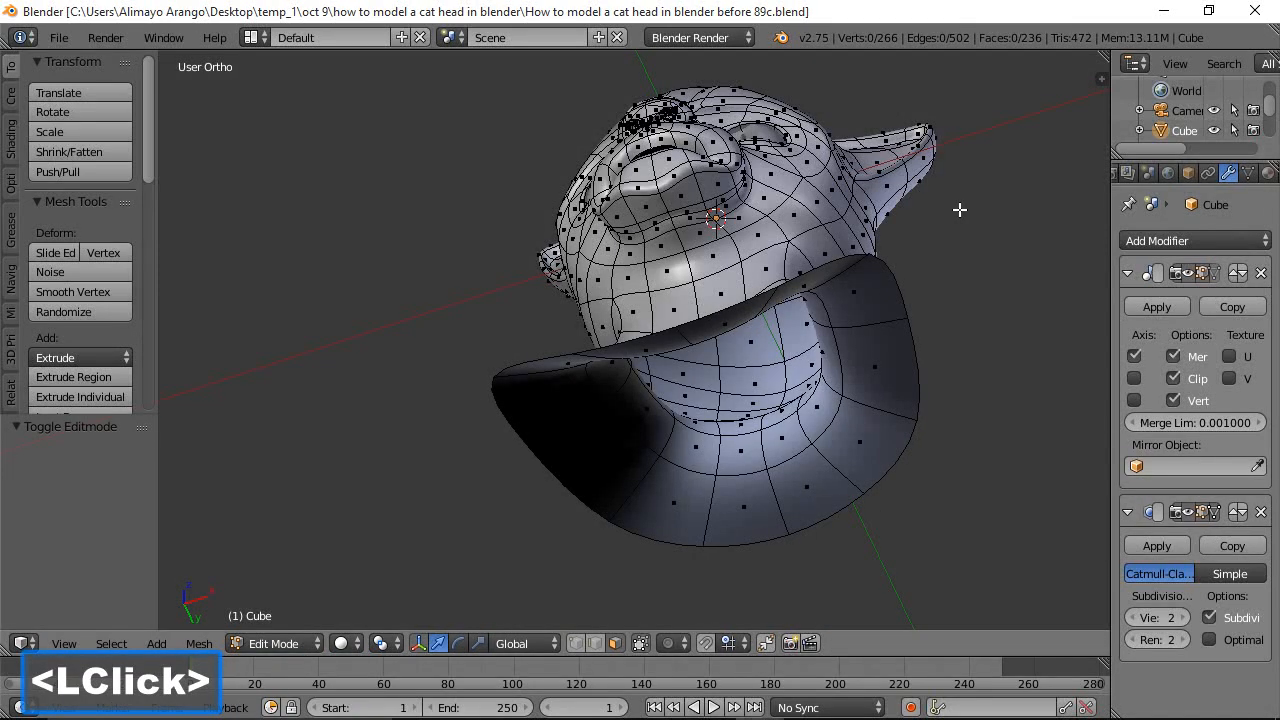
In vertex select mode, move the centre chin vertex -0.060 along Y, inspect it from the front, and deselect it
left_click(575, 643)
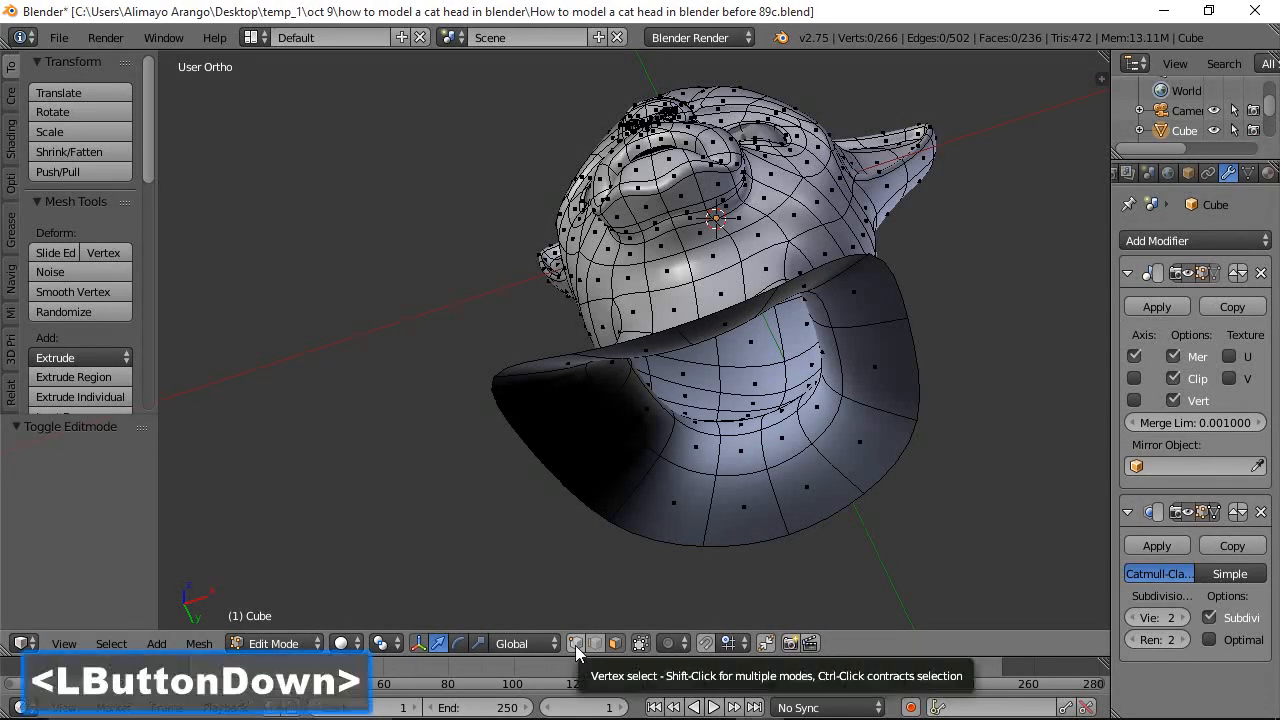
left_click(659, 187)
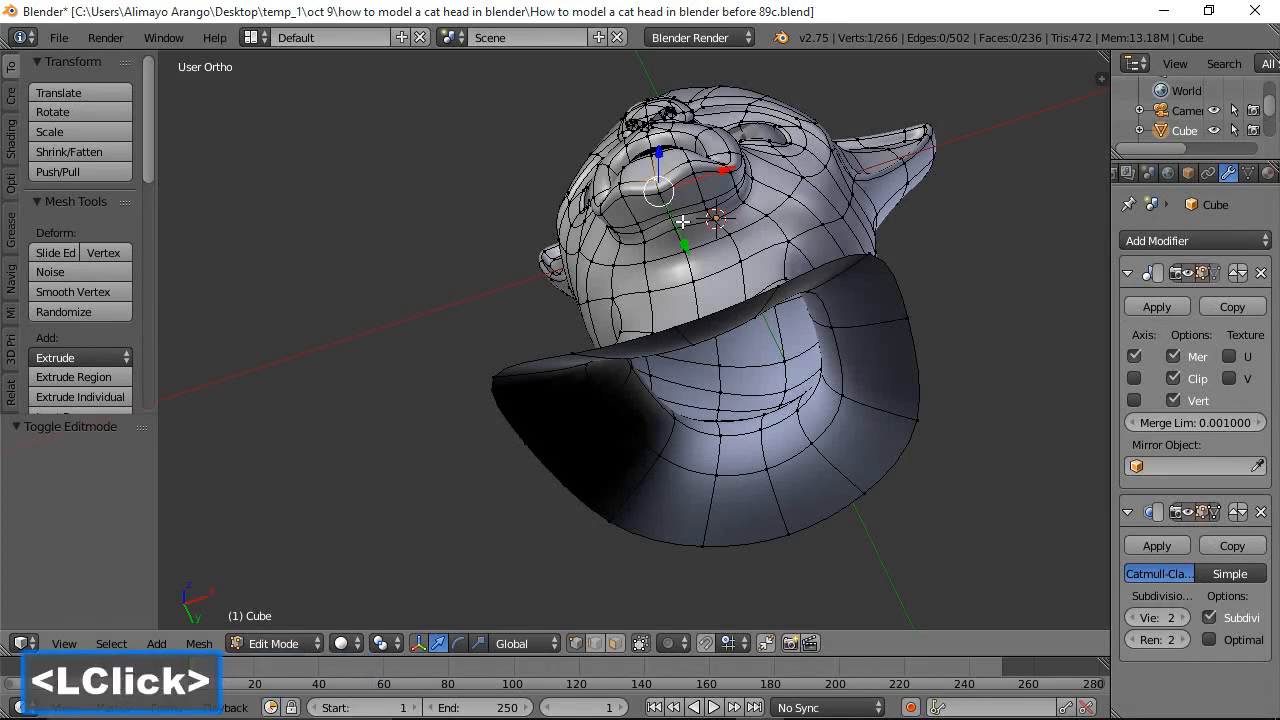
left_click_drag(683, 243, 676, 214)
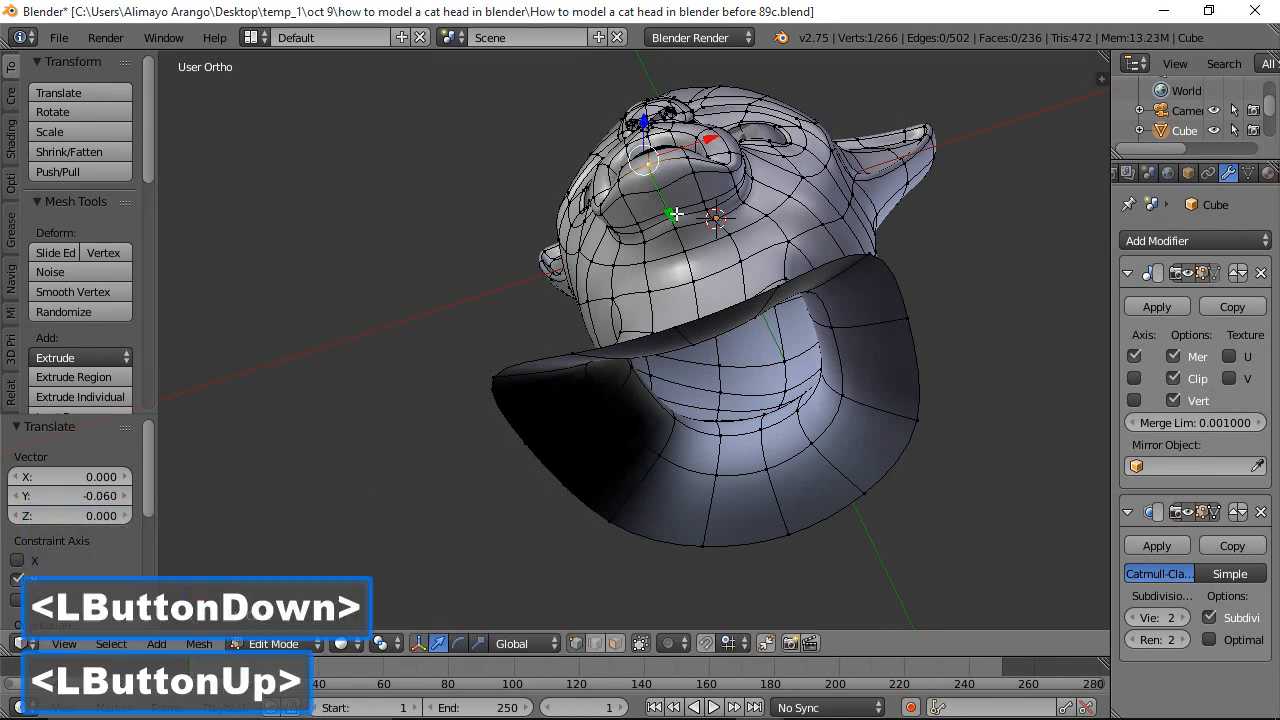
middle_click_drag(780, 152, 798, 306)
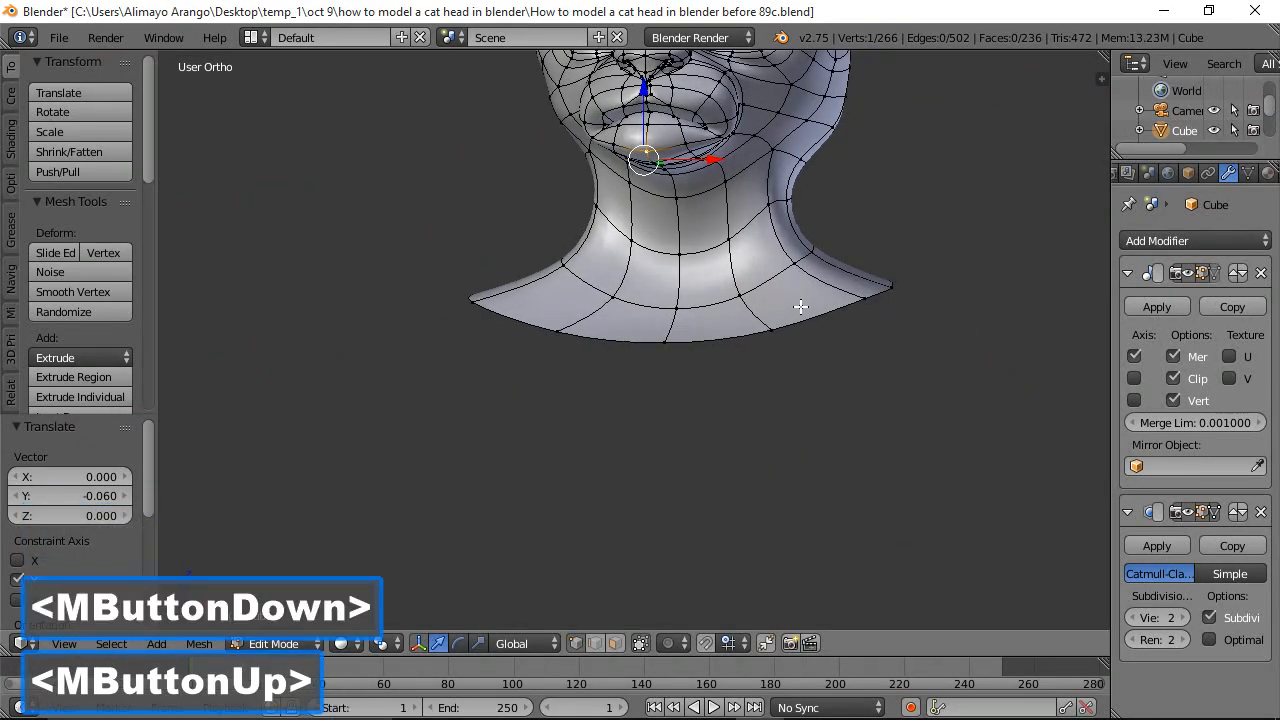
middle_click_drag(840, 160, 750, 354, "shift")
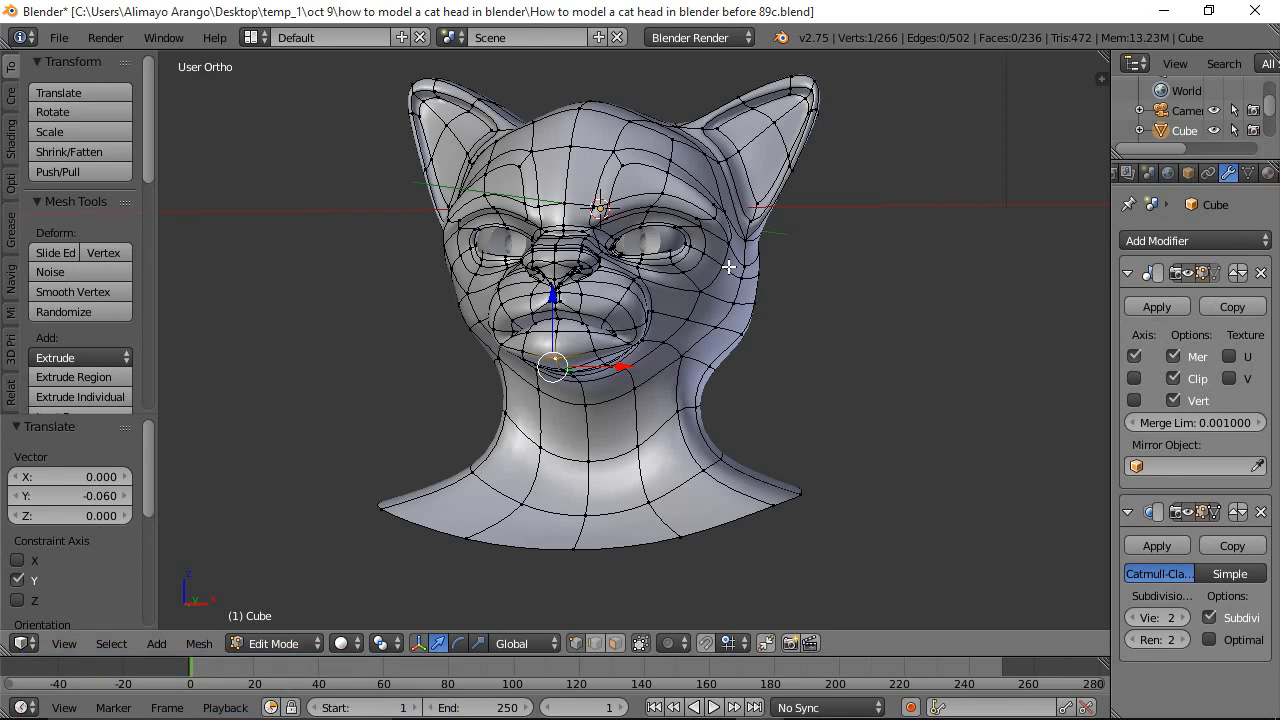
key("a")
From the side view, nudge the chin tip vertex slightly back along Y and clear the selection
middle_click_drag(723, 250, 570, 352)
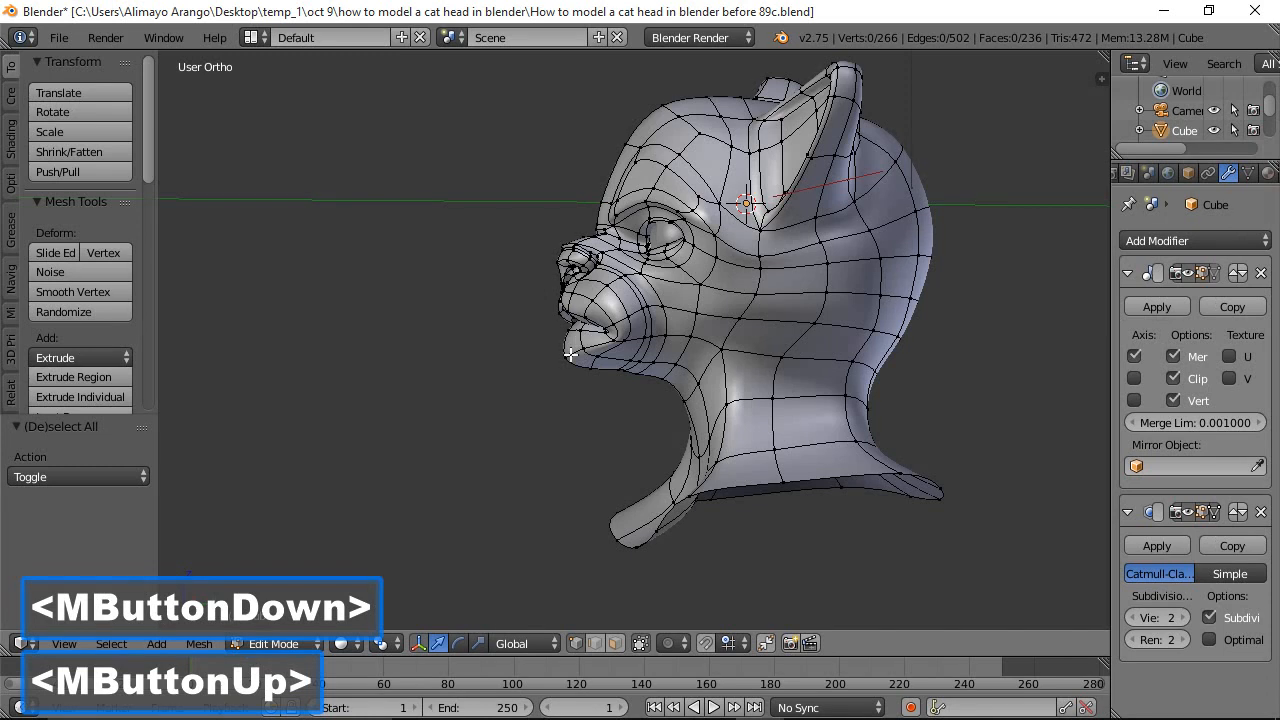
left_click(551, 363)
left_click_drag(612, 371, 627, 368)
middle_click_drag(594, 267, 752, 289)
key("a")
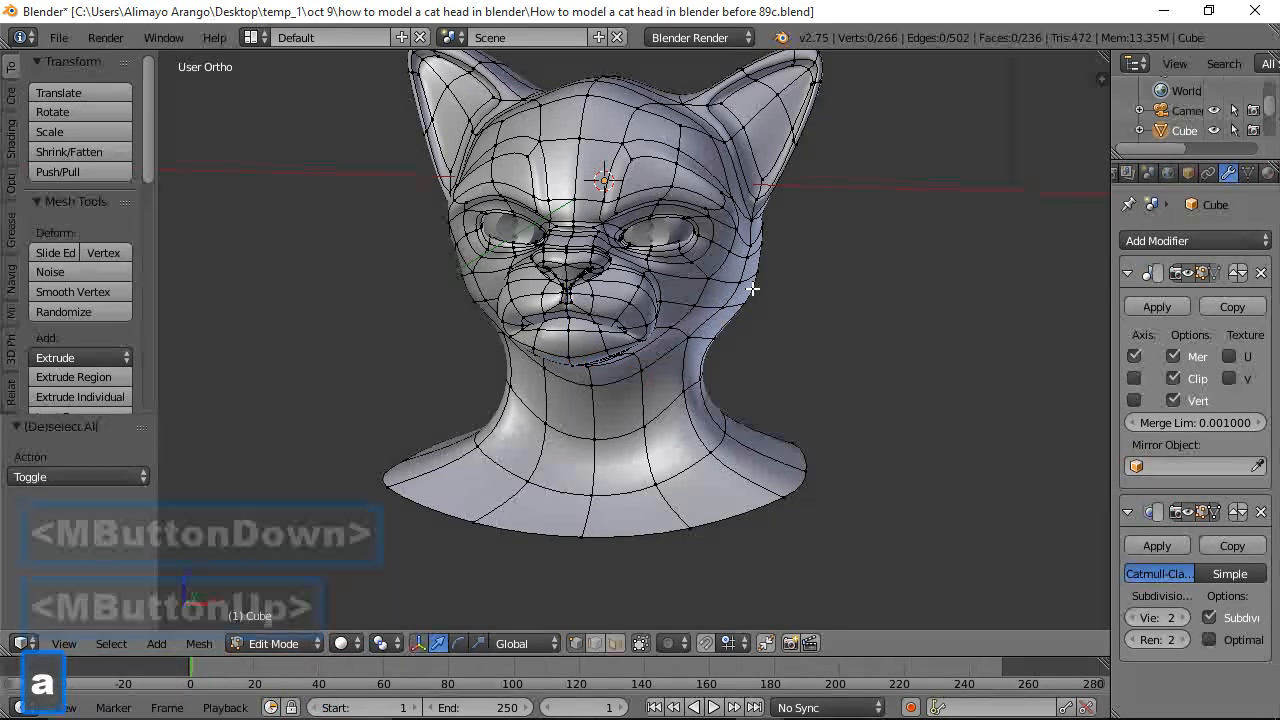
Mark a seam along the edges across the crown and down the back centre to the neck base, saving as How to model a cat head in blender before 90d.blend
left_click(597, 644)
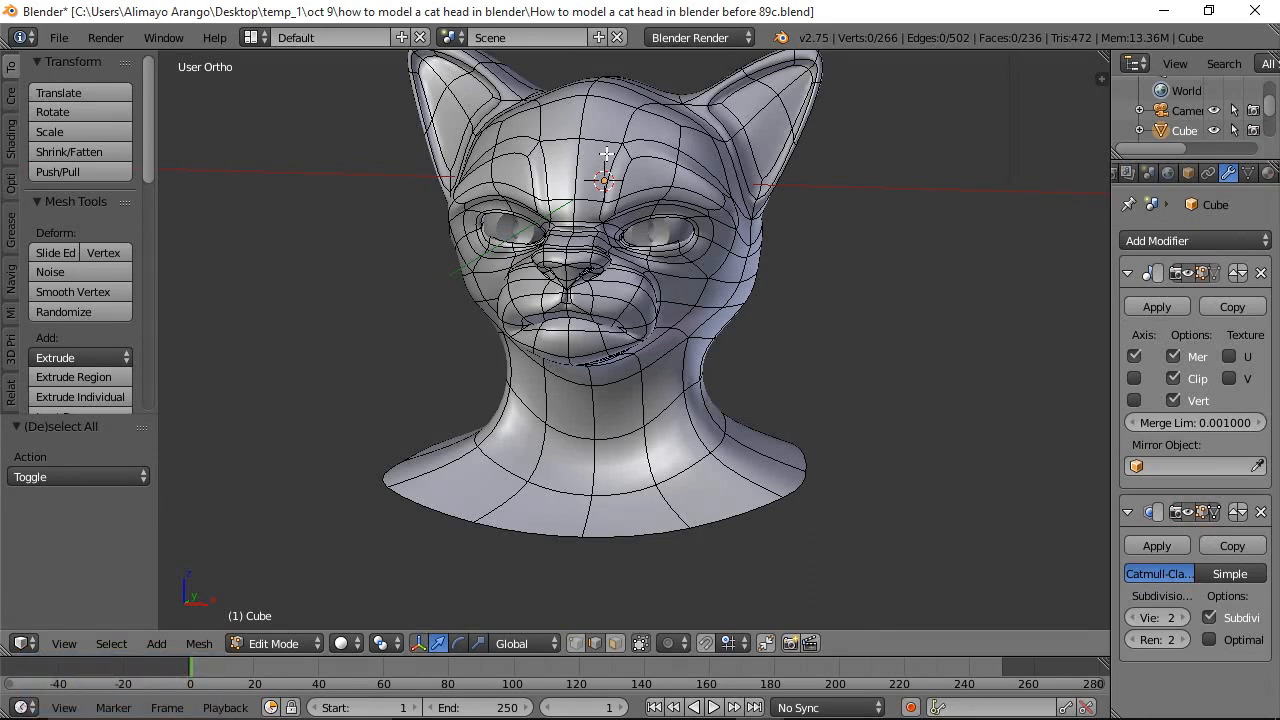
middle_click_drag(611, 147, 626, 274, "shift")
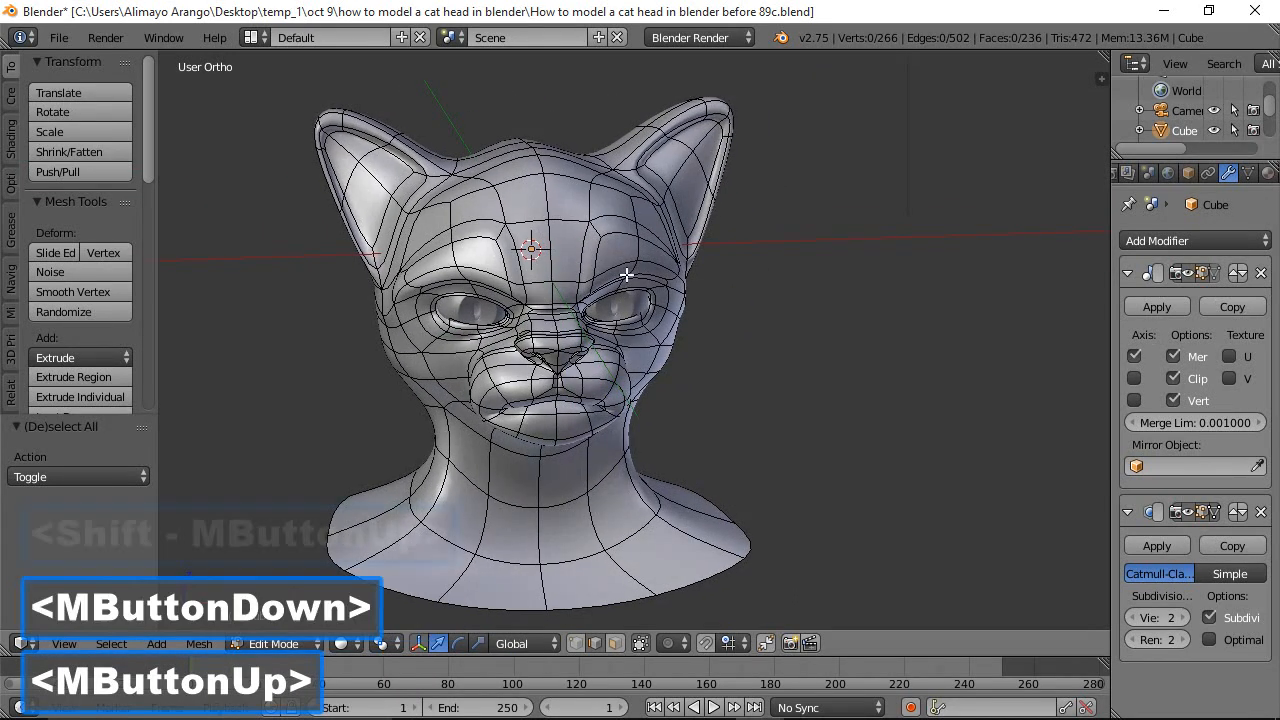
left_click(437, 193)
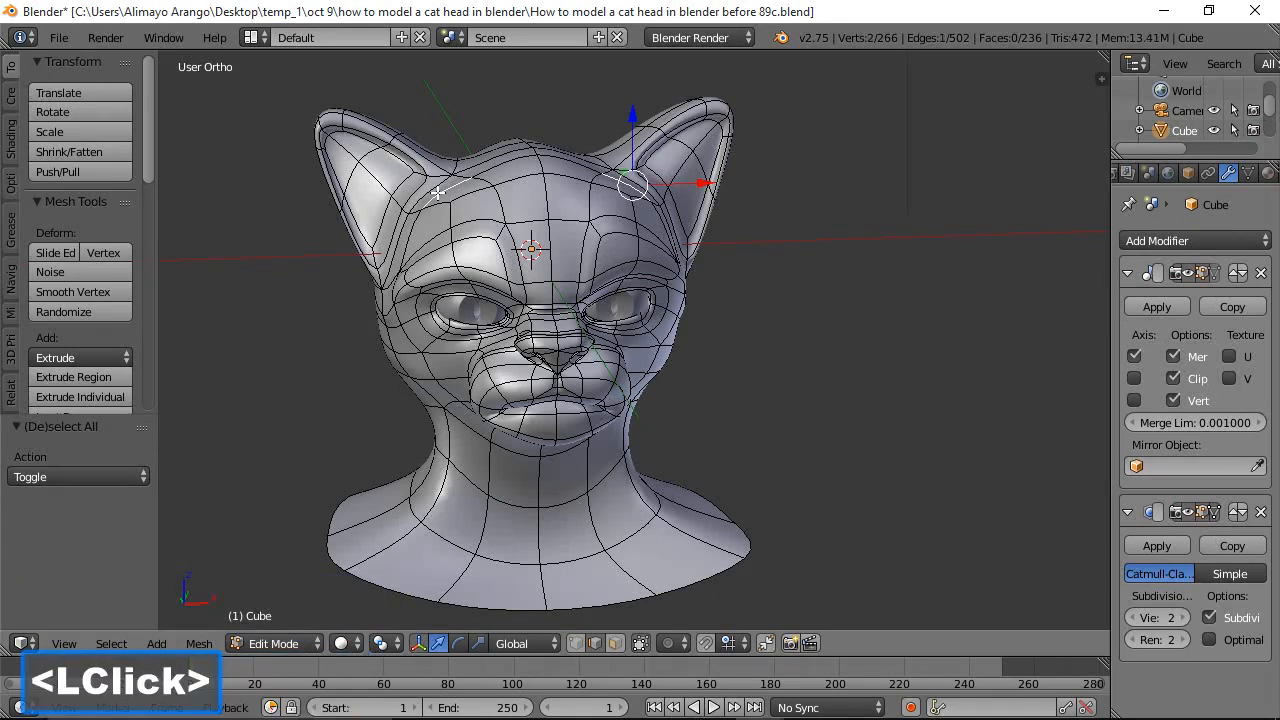
left_click(507, 163, "shift")
middle_click_drag(810, 272, 414, 341)
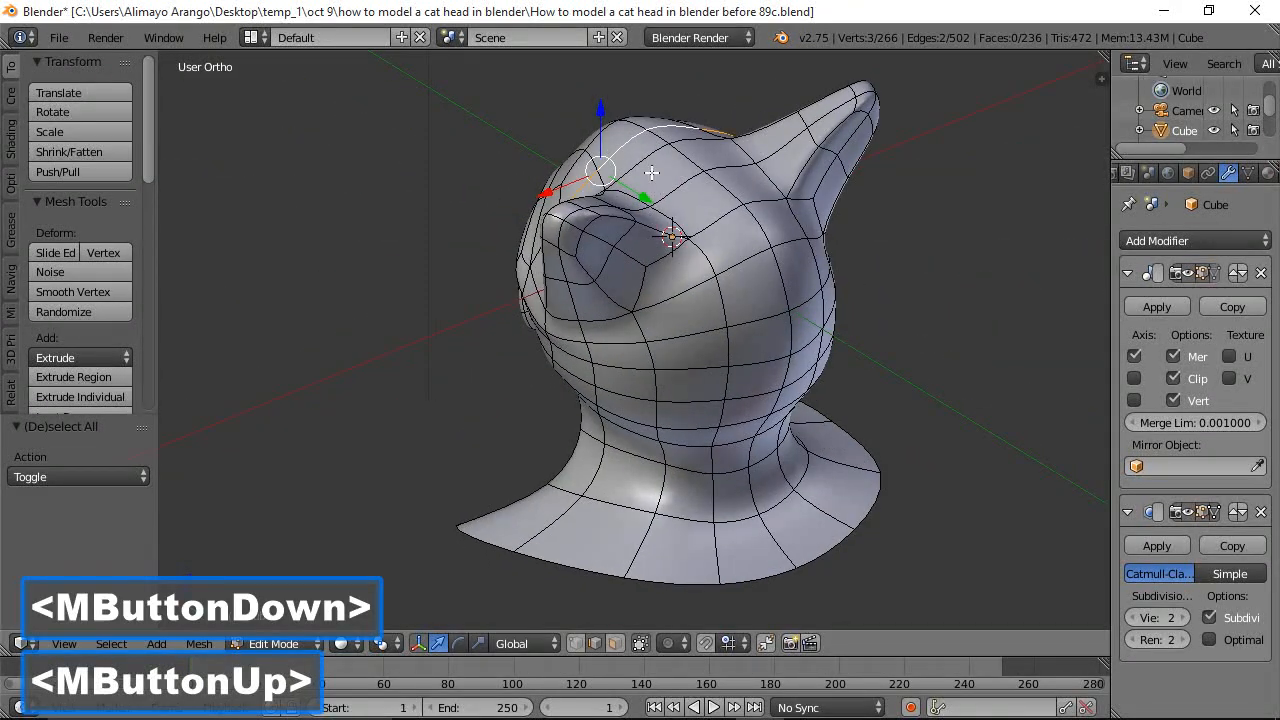
left_click(660, 138, "shift")
left_click(732, 194, "shift")
left_click(761, 240, "shift")
left_click(782, 275, "shift")
left_click(792, 336, "shift")
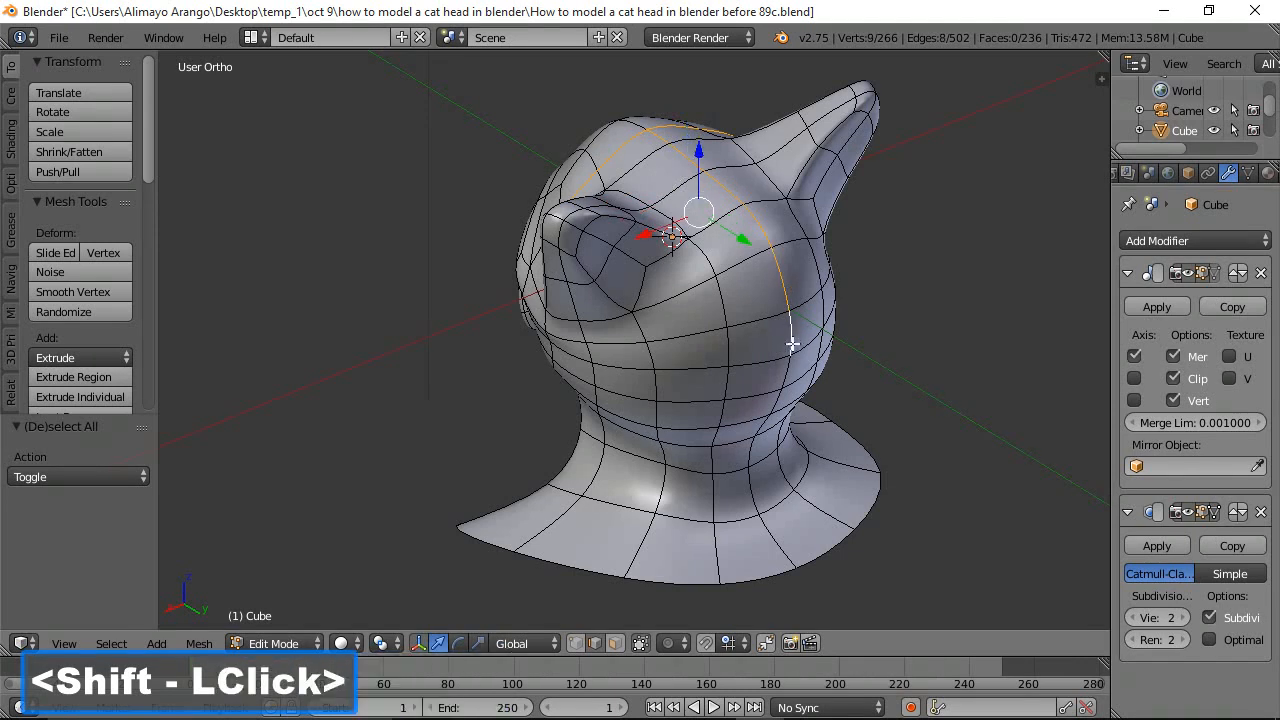
left_click(780, 368, "shift")
left_click(771, 398, "shift")
left_click(758, 420, "shift")
left_click(749, 453, "shift")
left_click(746, 485, "shift")
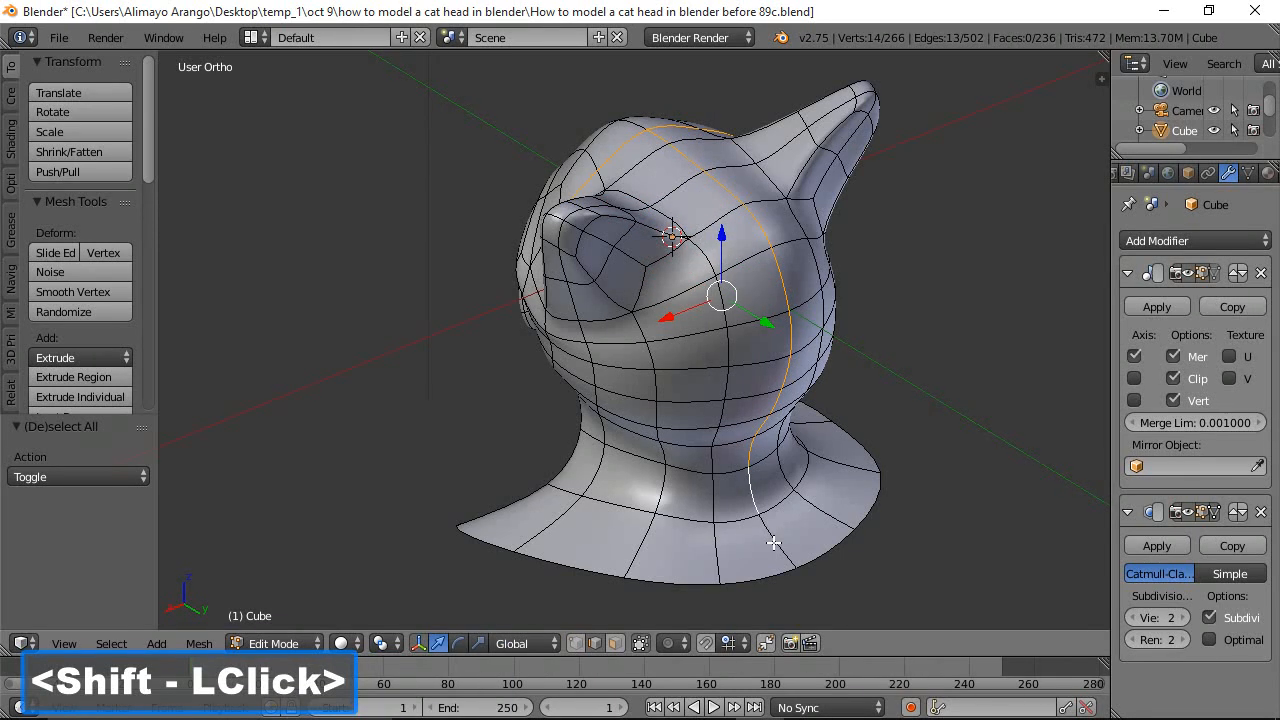
left_click(774, 538, "shift")
middle_click_drag(450, 348, 797, 314)
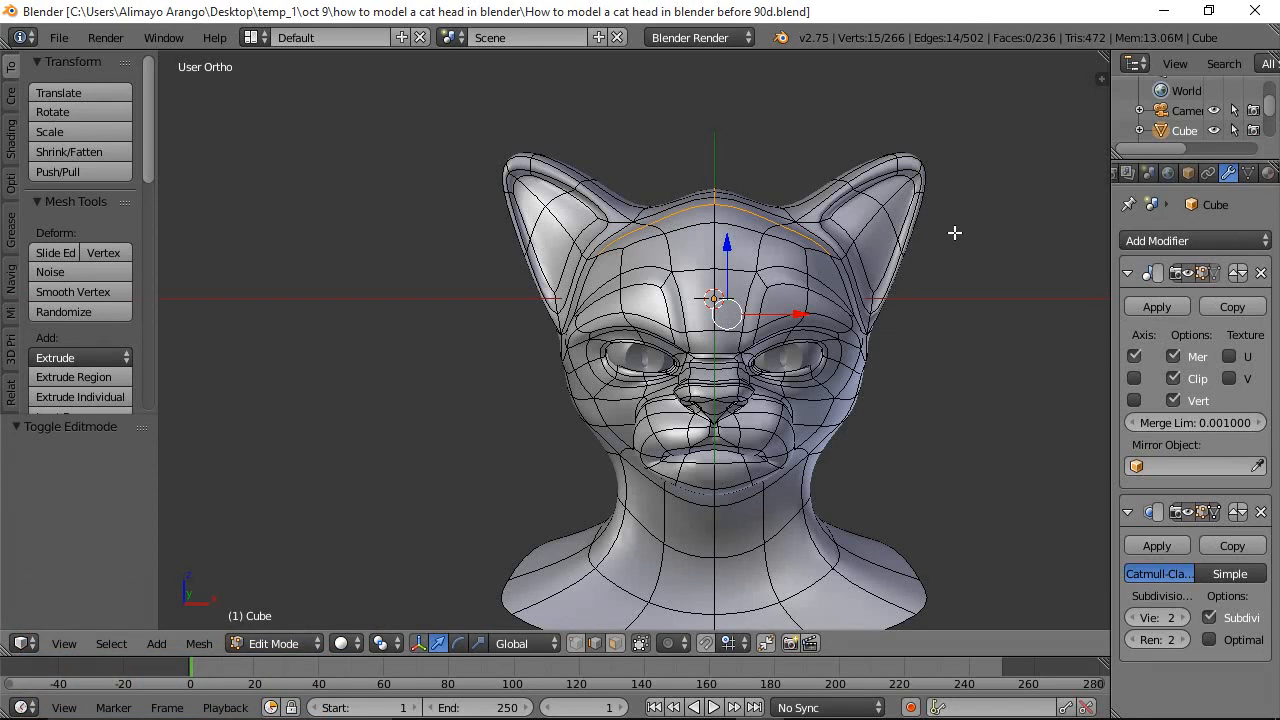
key("ctrl+e")
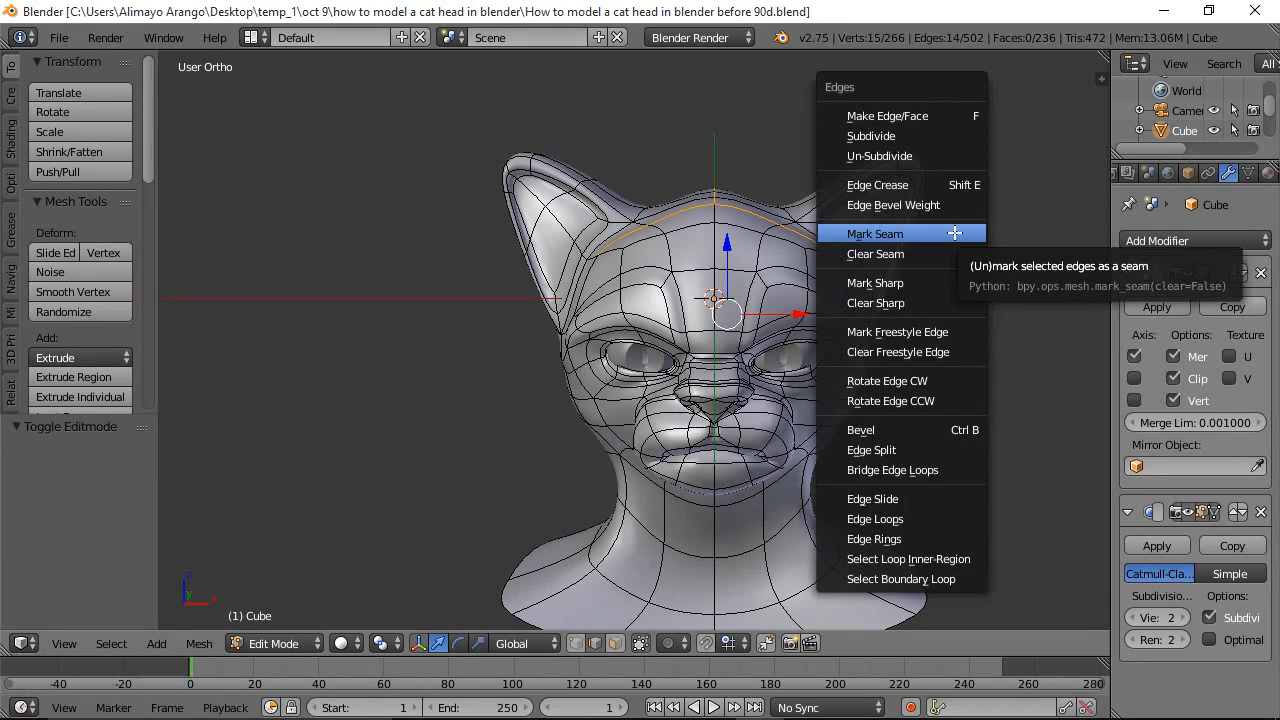
left_click(955, 233)
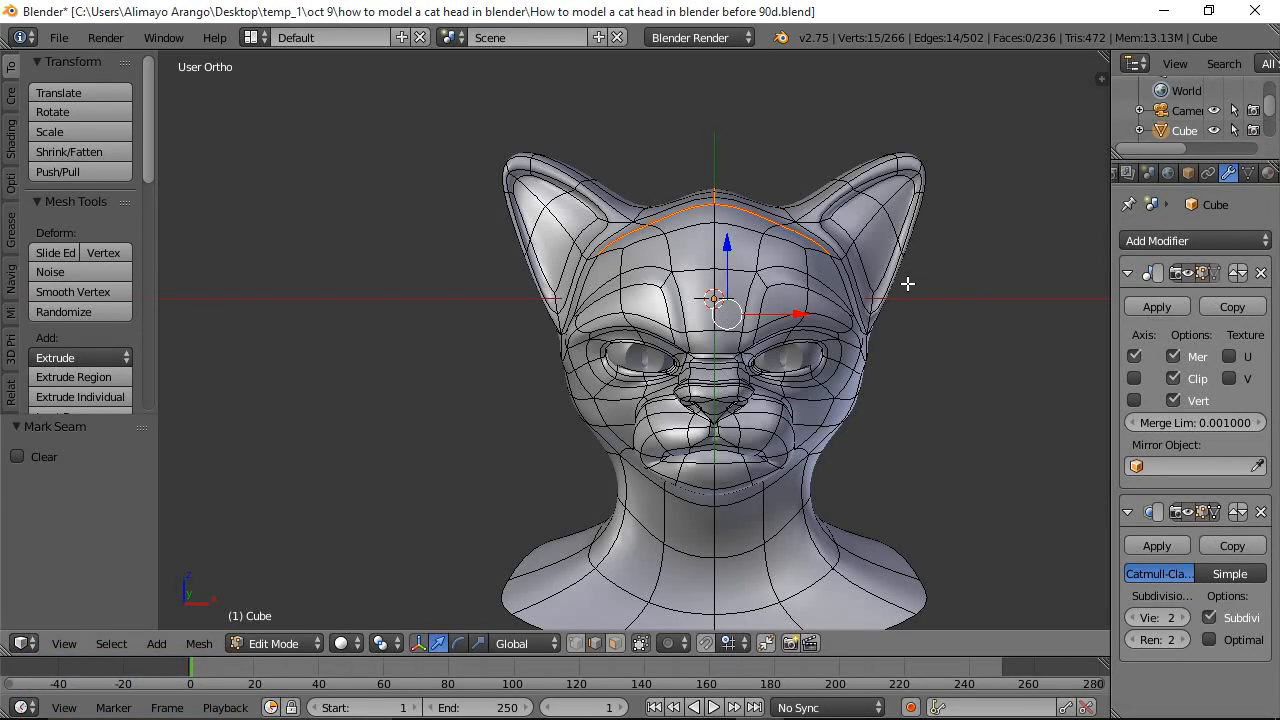
key("a")
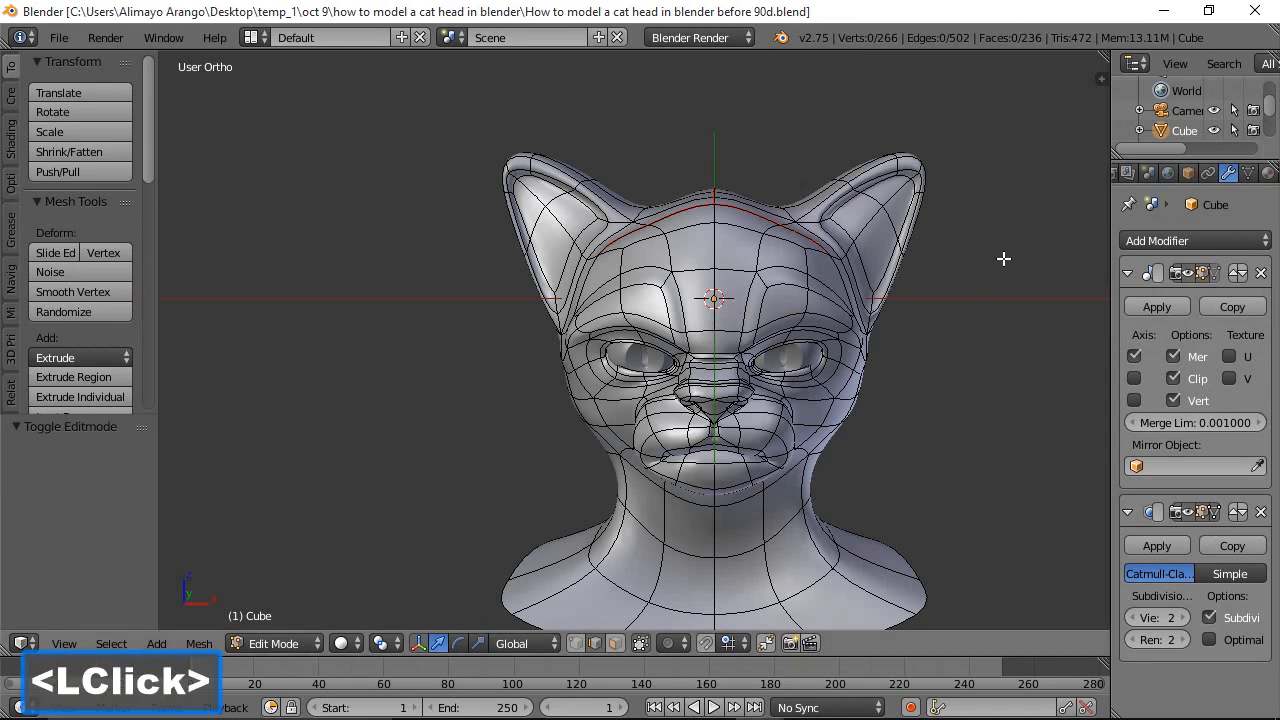
In Object Mode, duplicate the head in place, move the copy to layer 5, and save as How to model a cat head in blender before 92d.blend
left_click(304, 645)
left_click(310, 619)
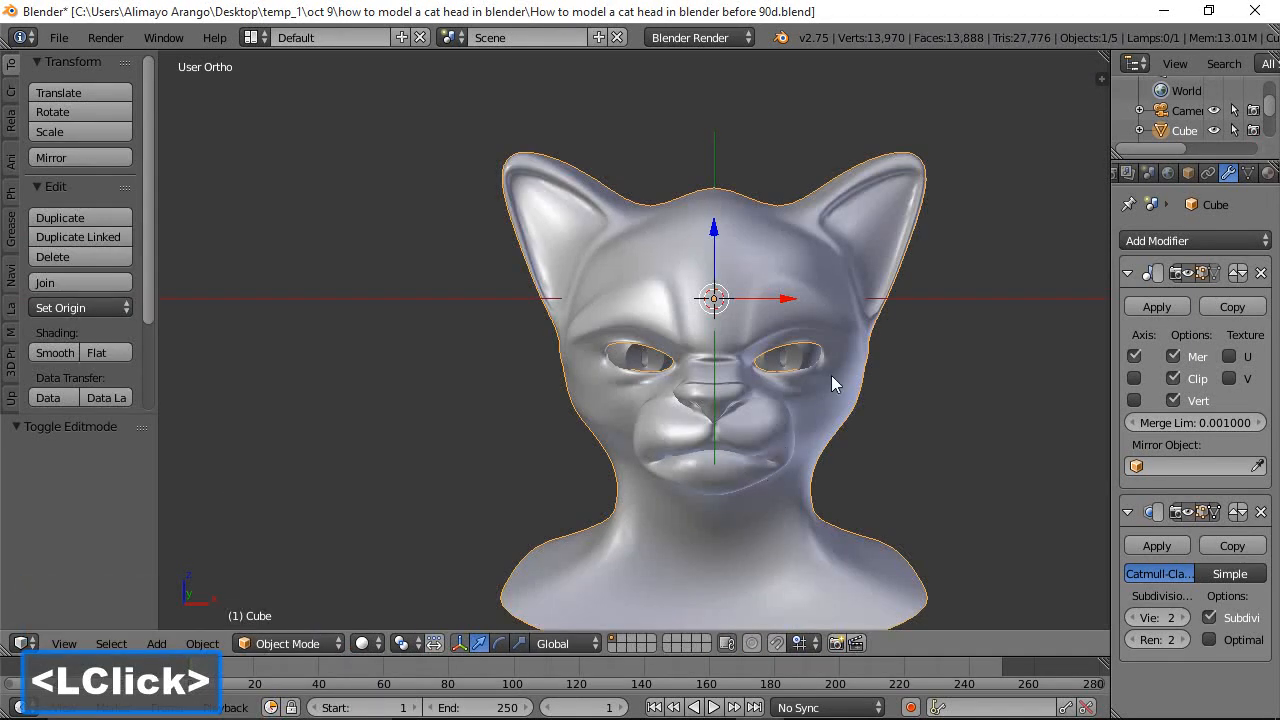
key("shift+d")
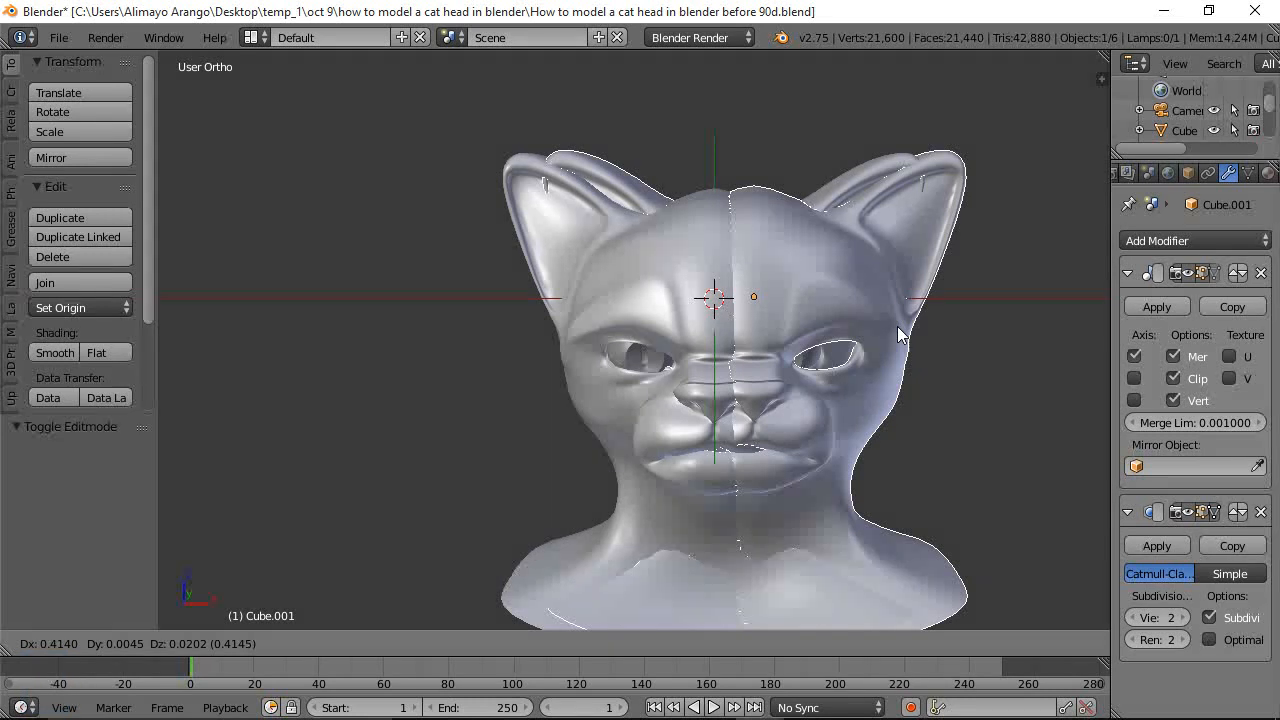
right_click(897, 326)
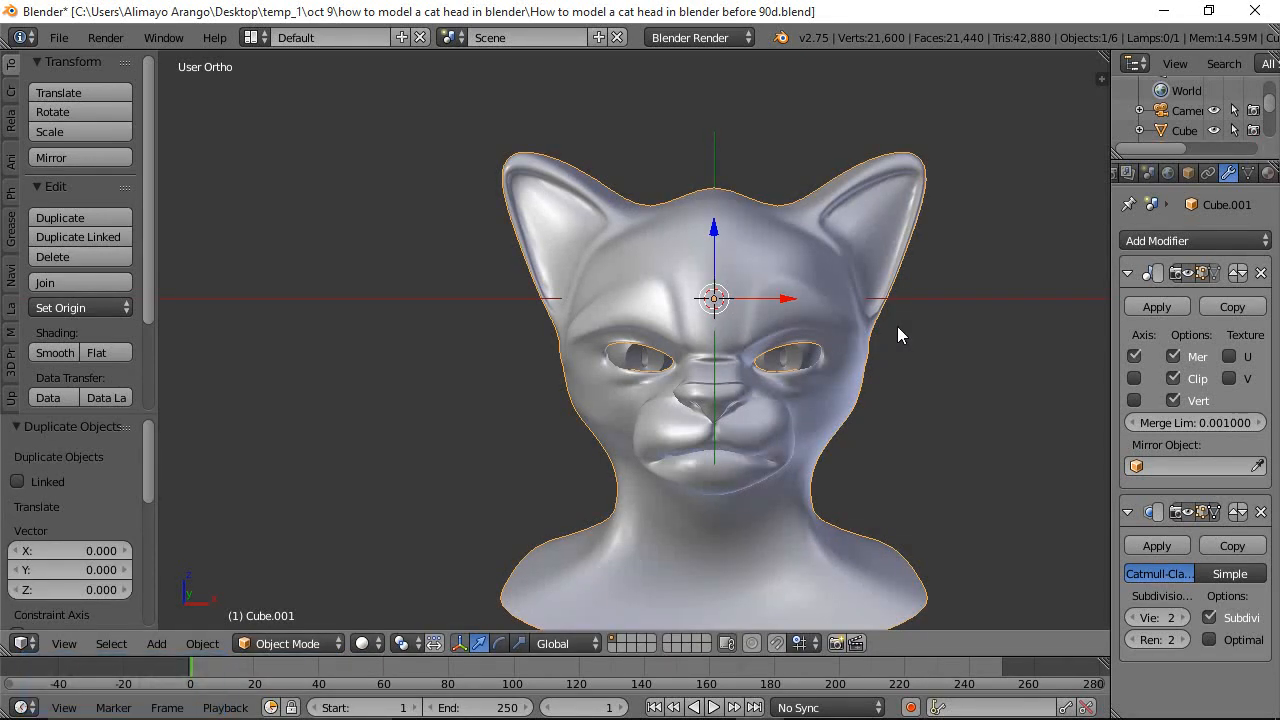
key("m")
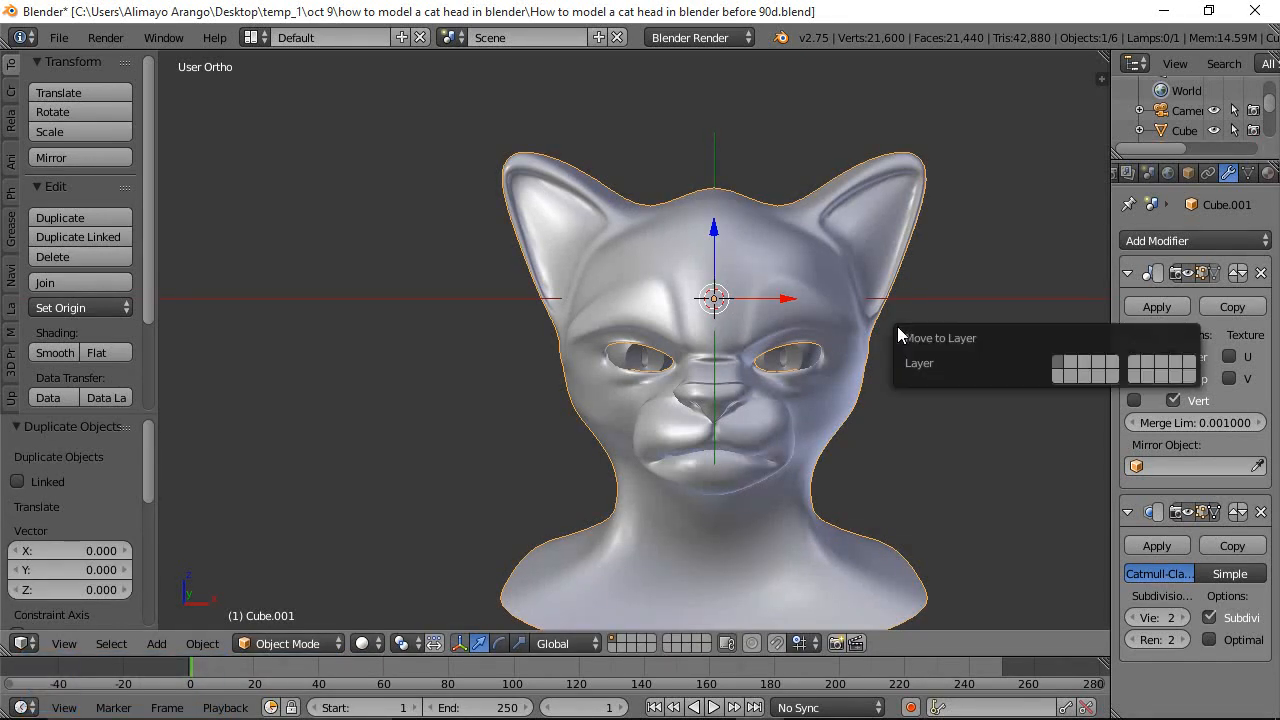
left_click(1112, 360)
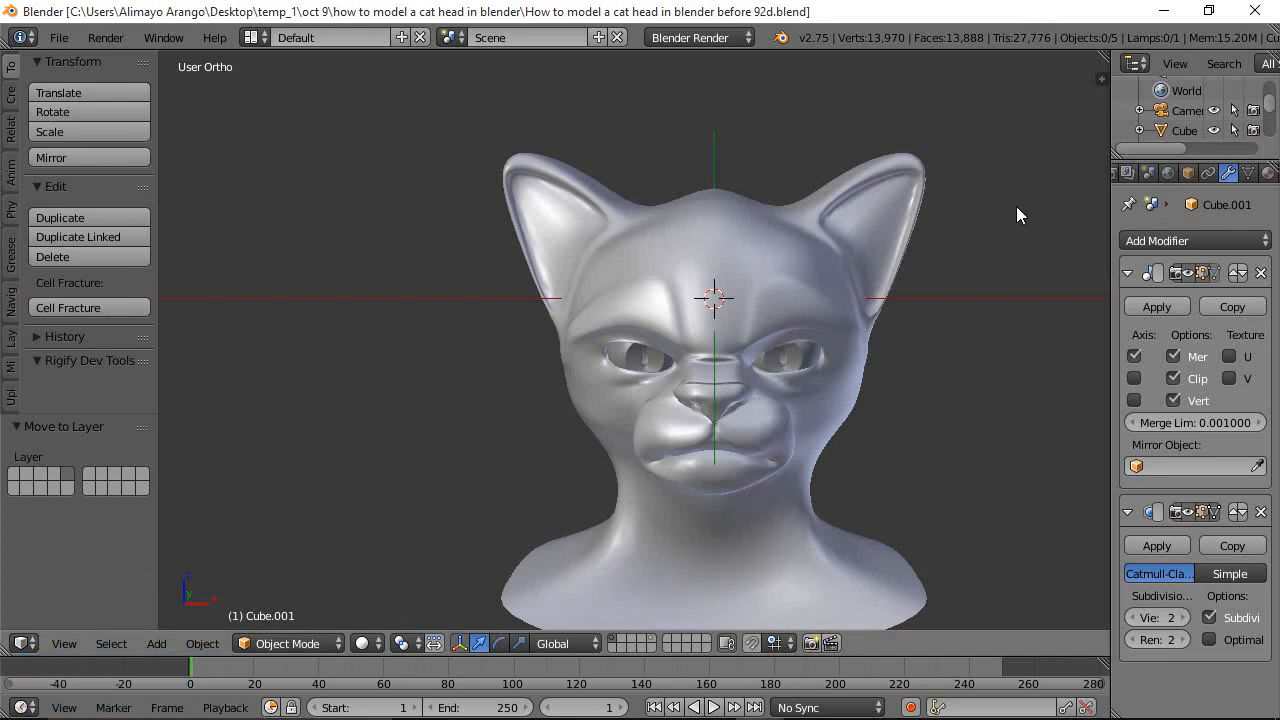
Apply the Mirror modifier on the original head and save as How to model a cat head in blender before 93d.blend
left_click(814, 292)
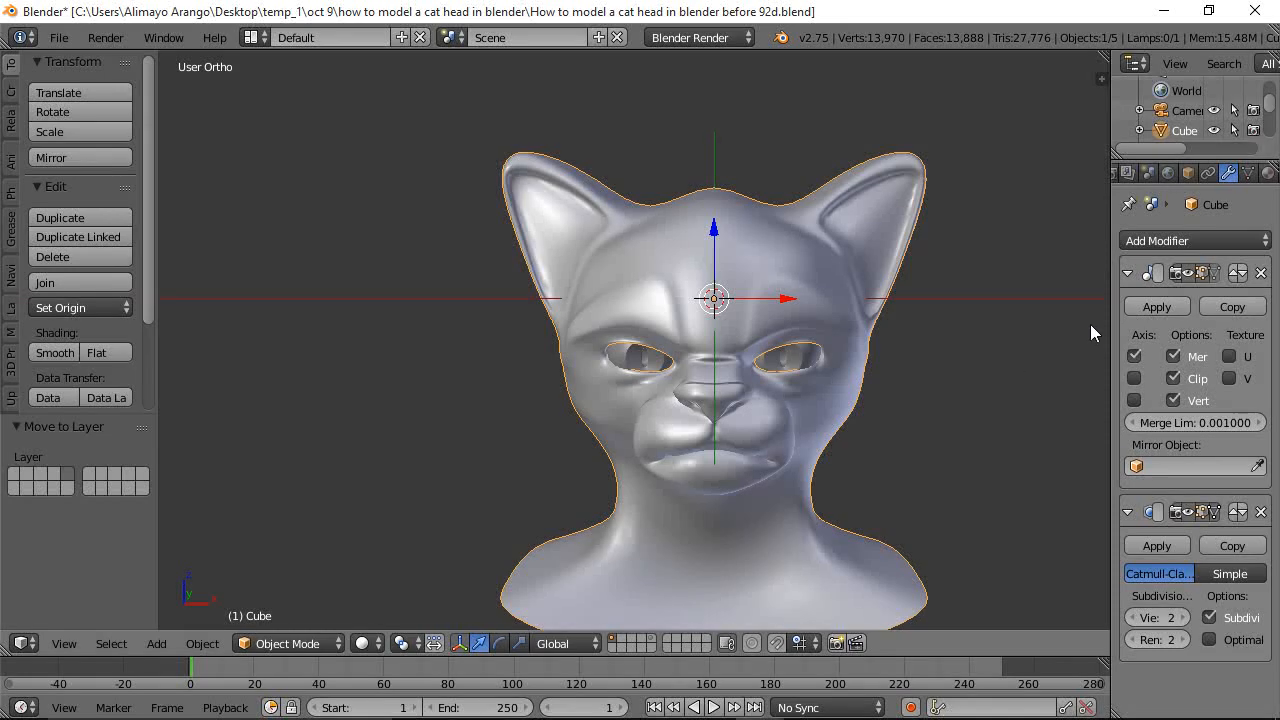
left_click(1157, 307)
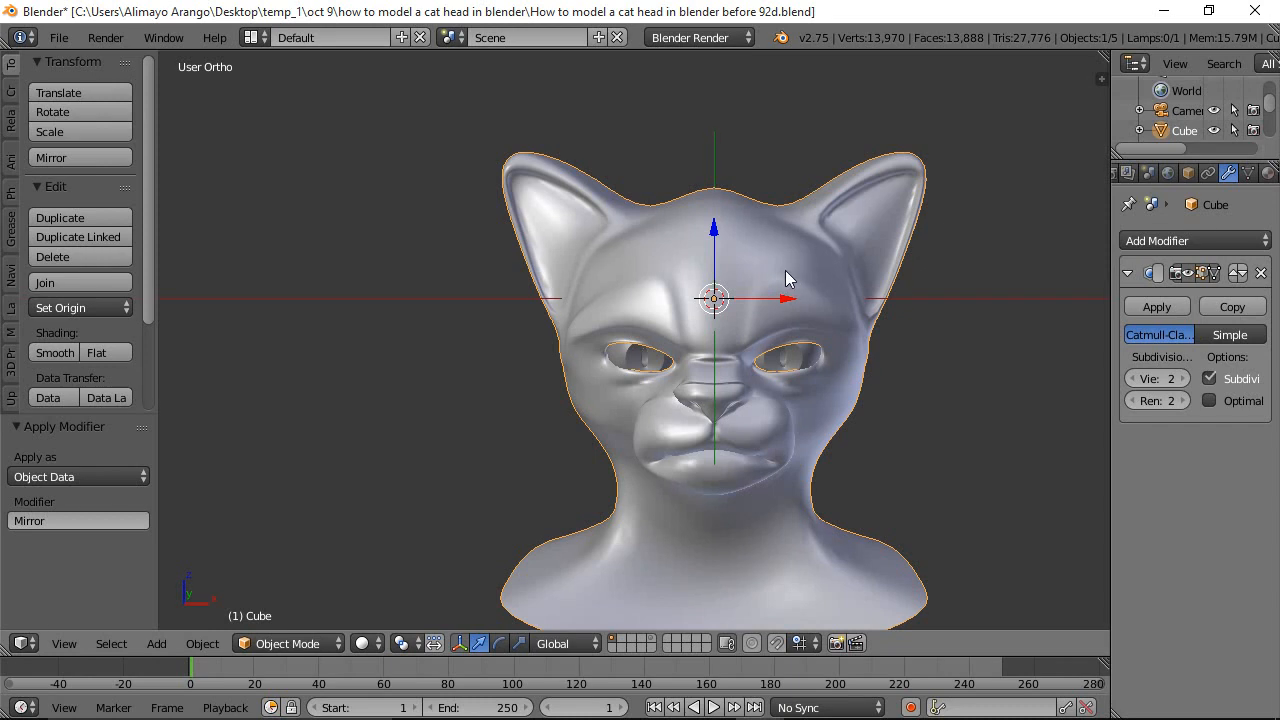
left_click(978, 25)
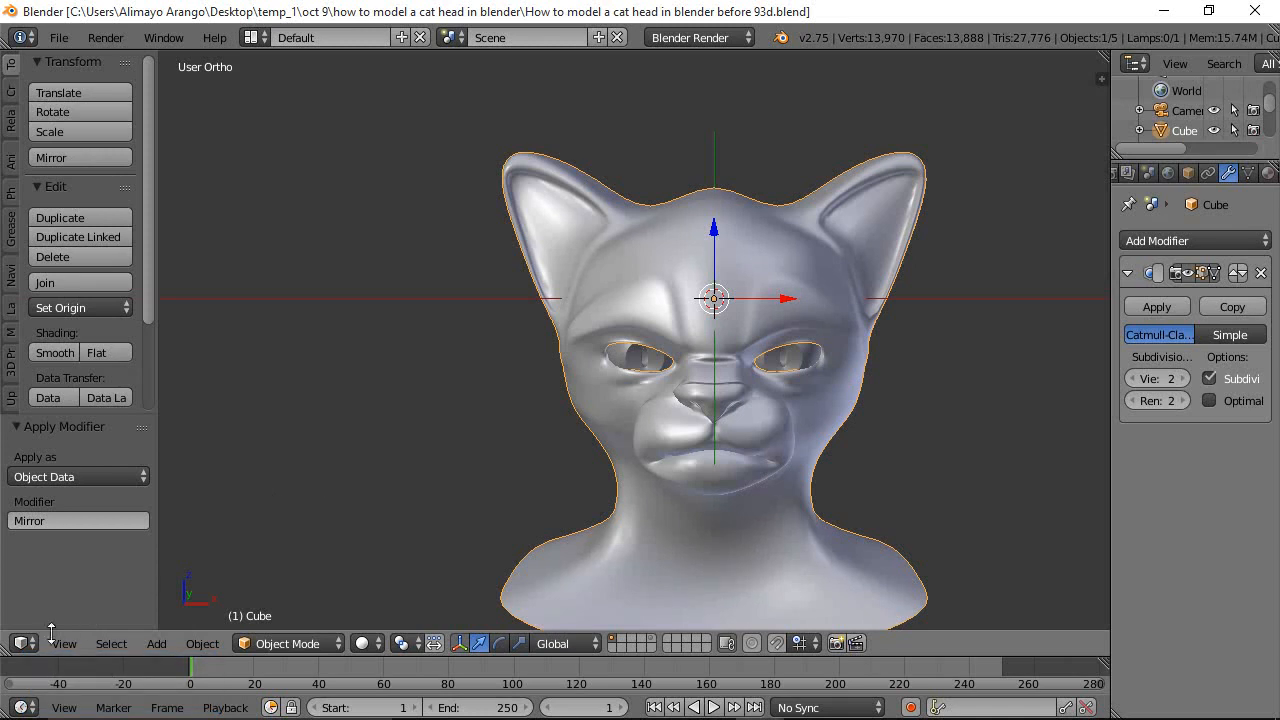
Split the 3D view in two, make one half a UV/Image Editor, and save as How to model a cat head in blender before 94d.blend
left_click_drag(12, 650, 505, 628)
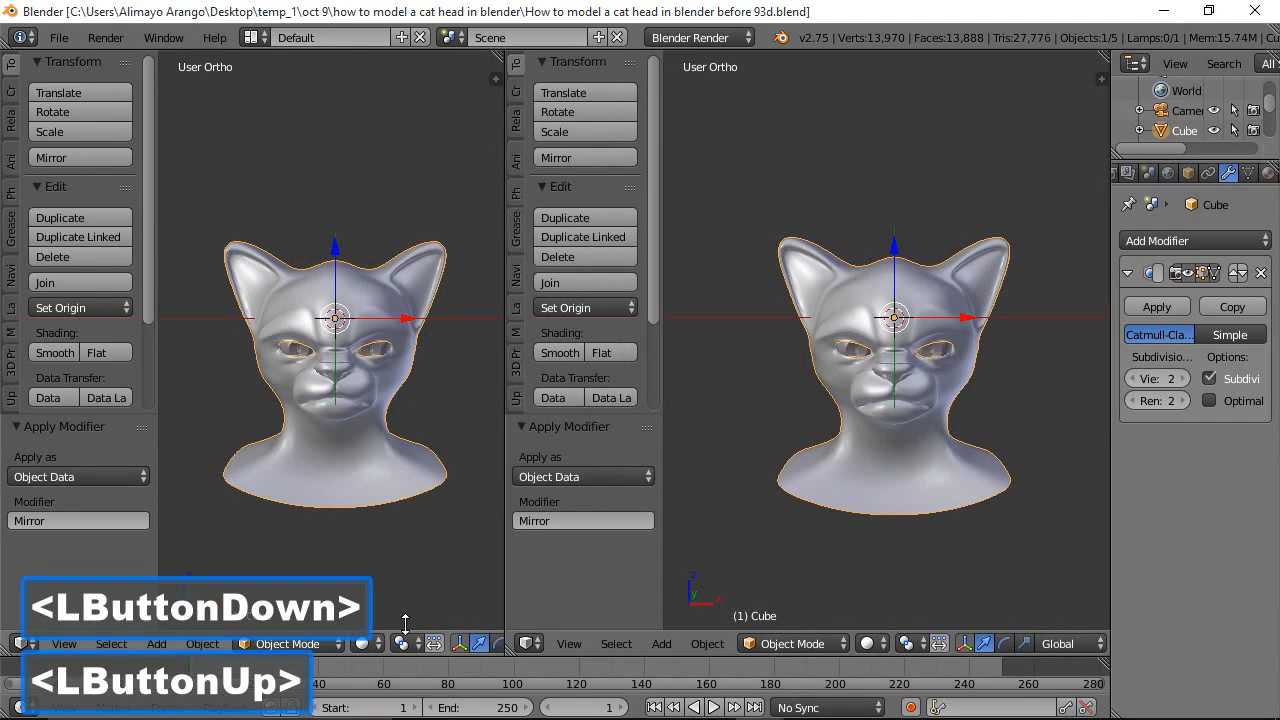
left_click(24, 644)
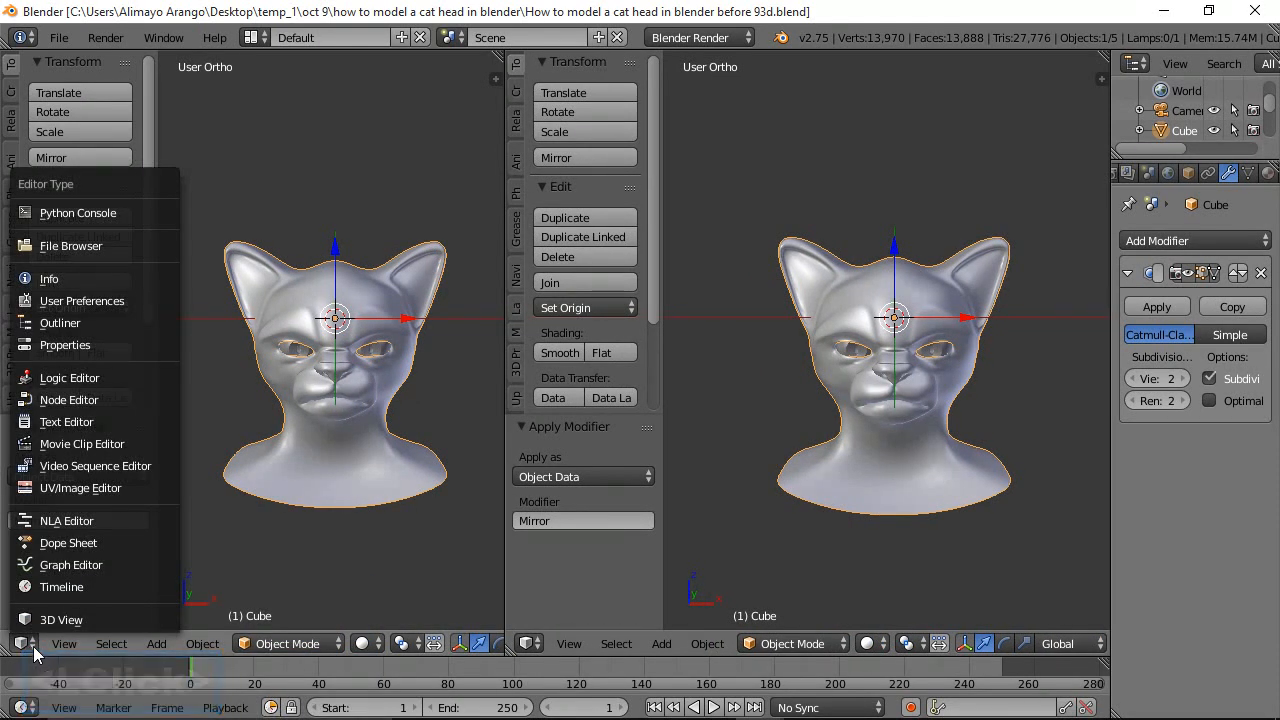
left_click(112, 488)
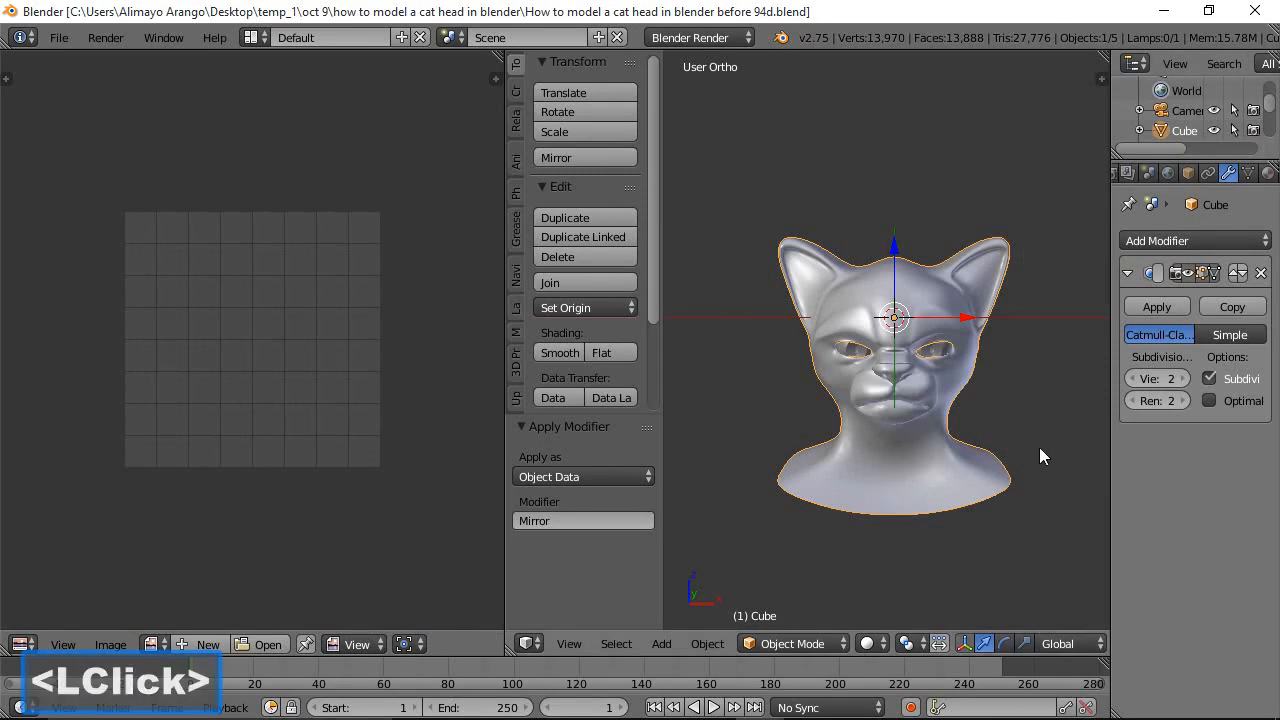
Unwrap the entire head mesh in Edit Mode using the marked seams
left_click(832, 648)
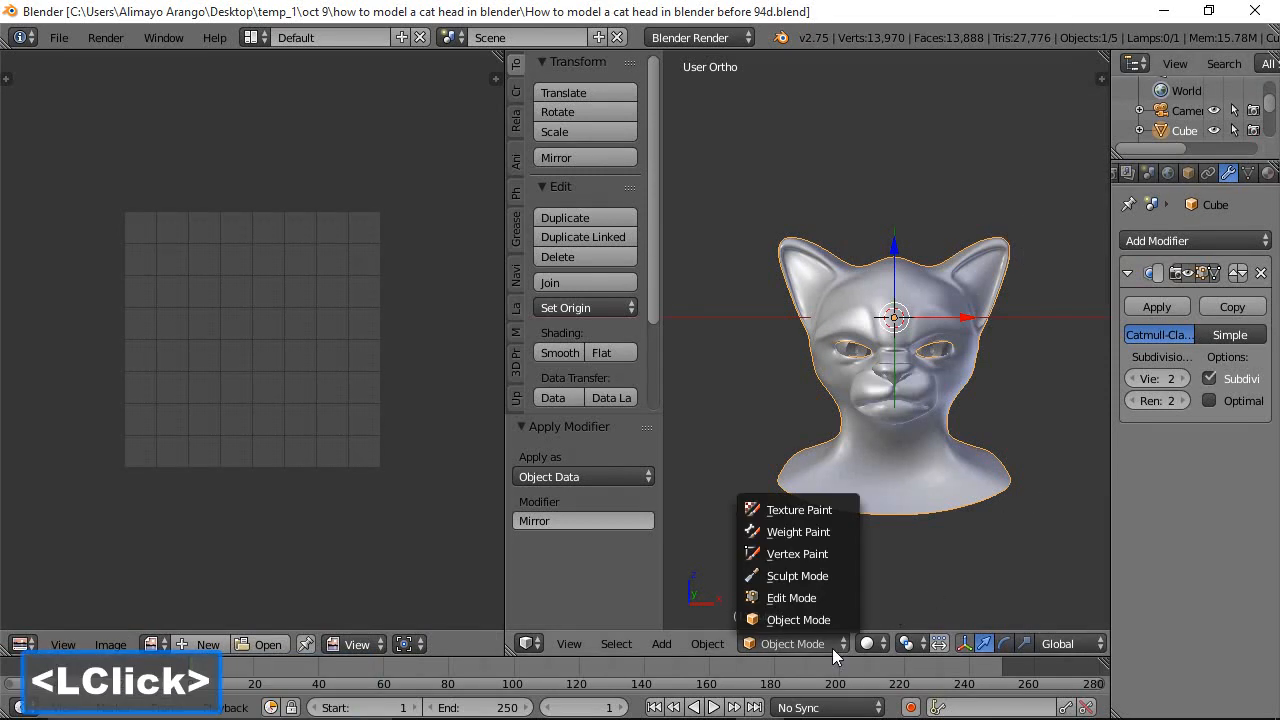
left_click(822, 598)
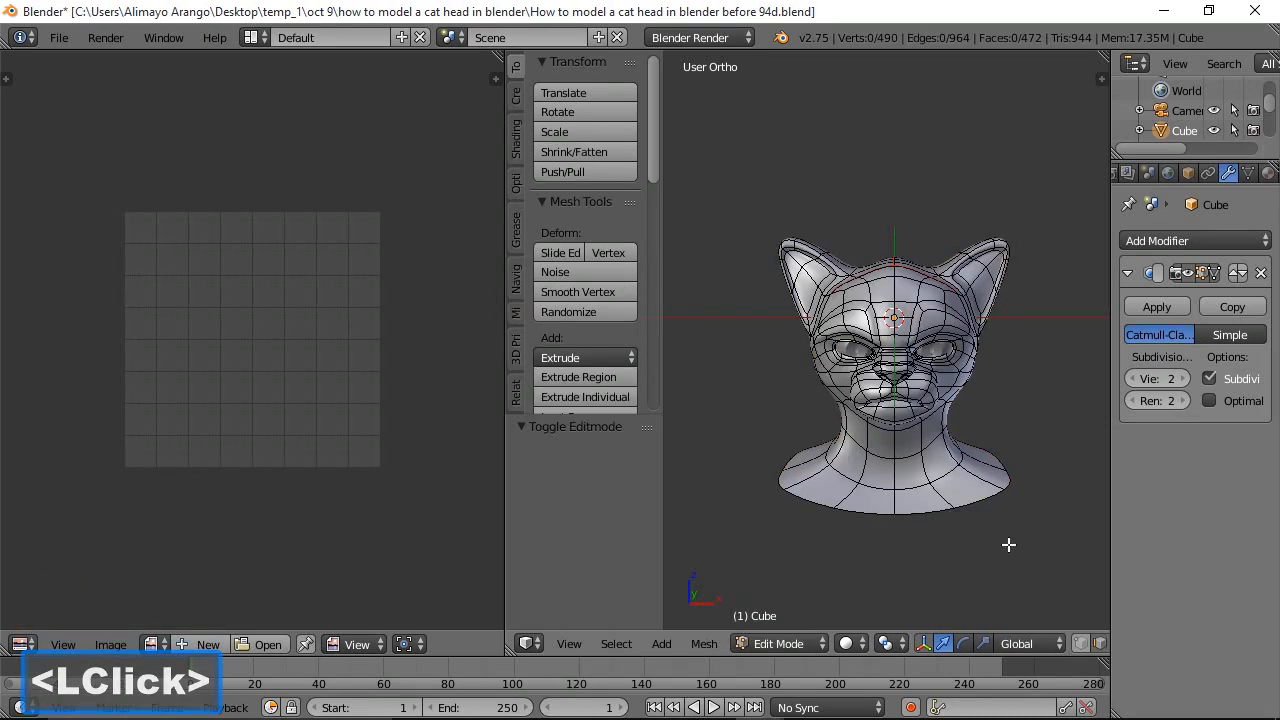
key("a")
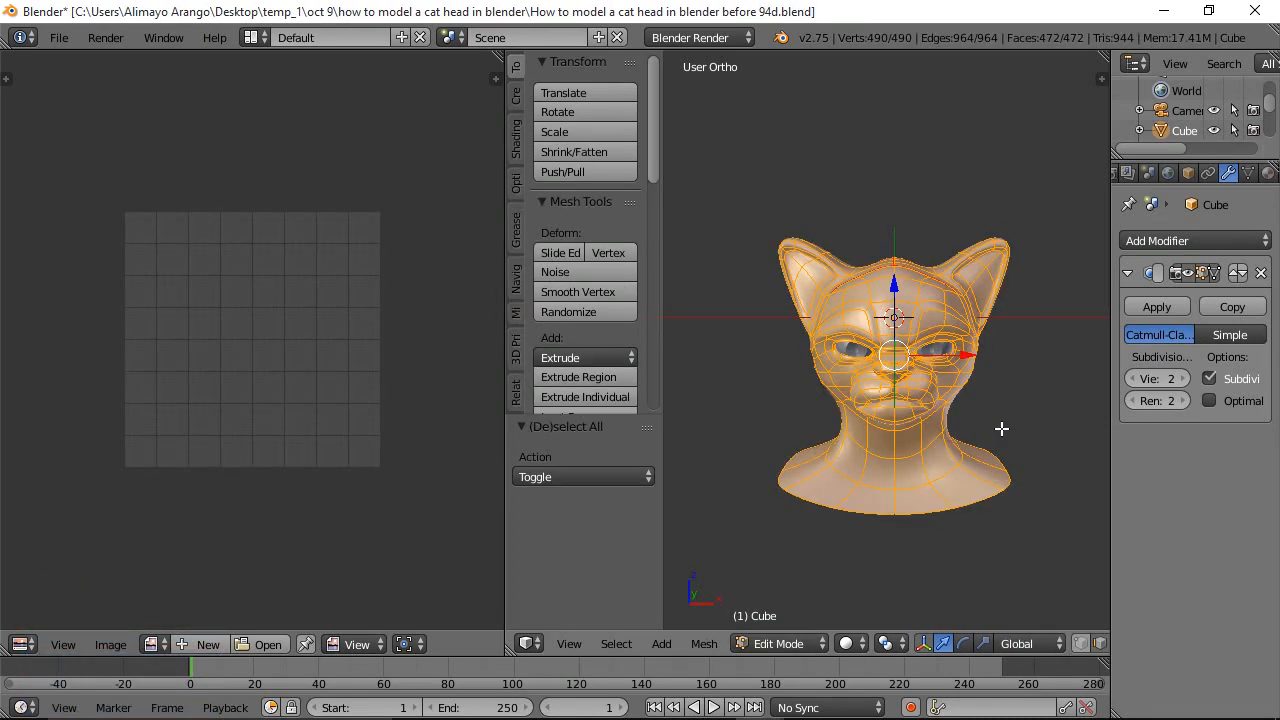
key("u")
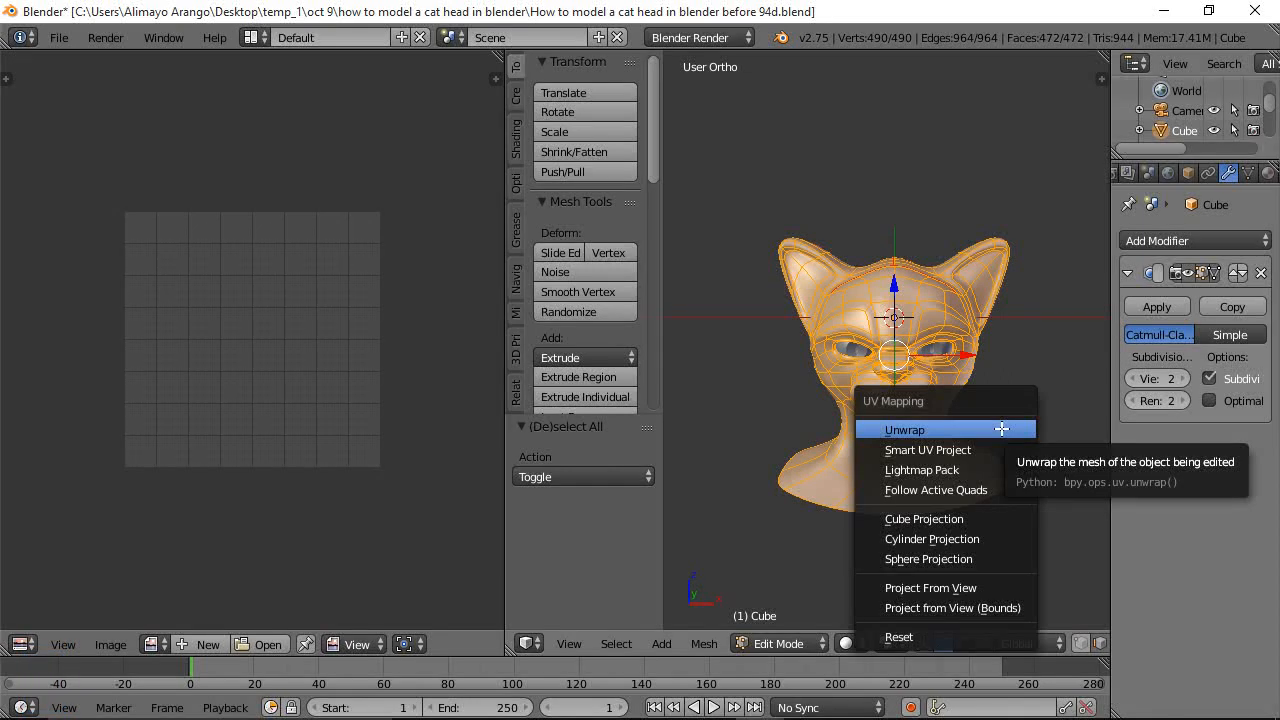
left_click(1002, 429)
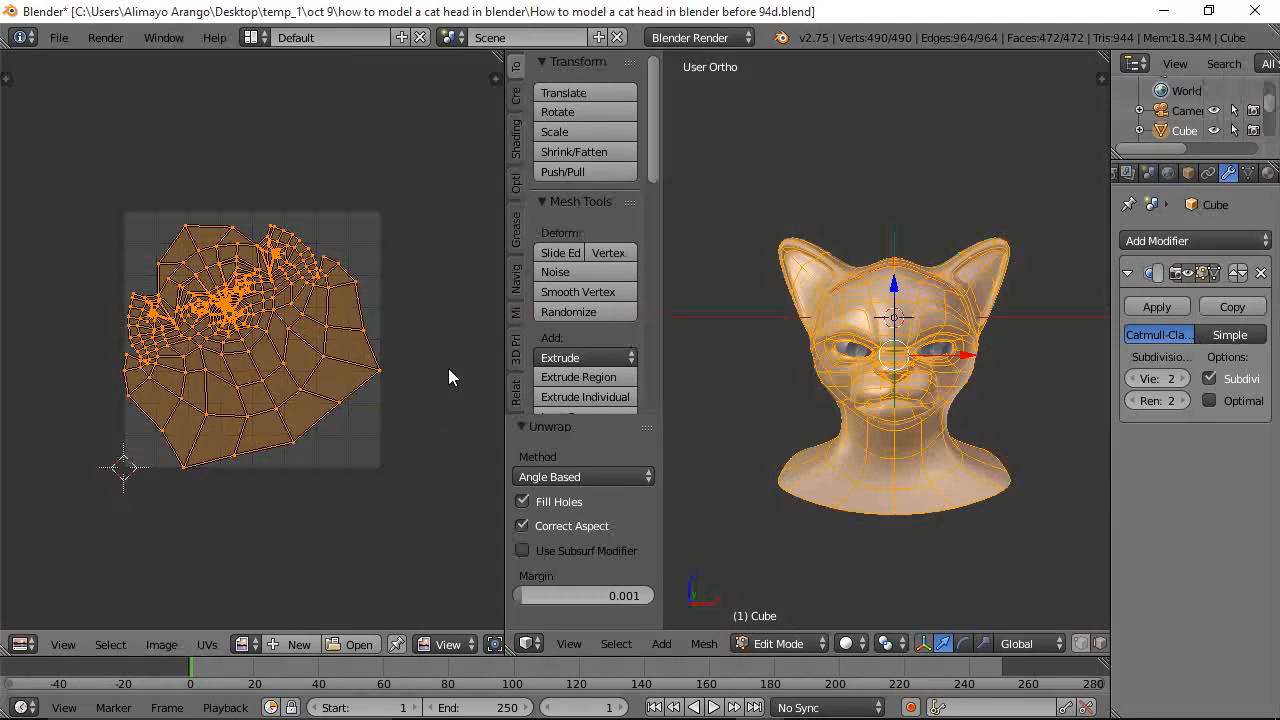
Rotate the UV layout about 25.2° upright, shift it about 0.027 in X and -0.043 in Y, and save as version 95d
key("r")
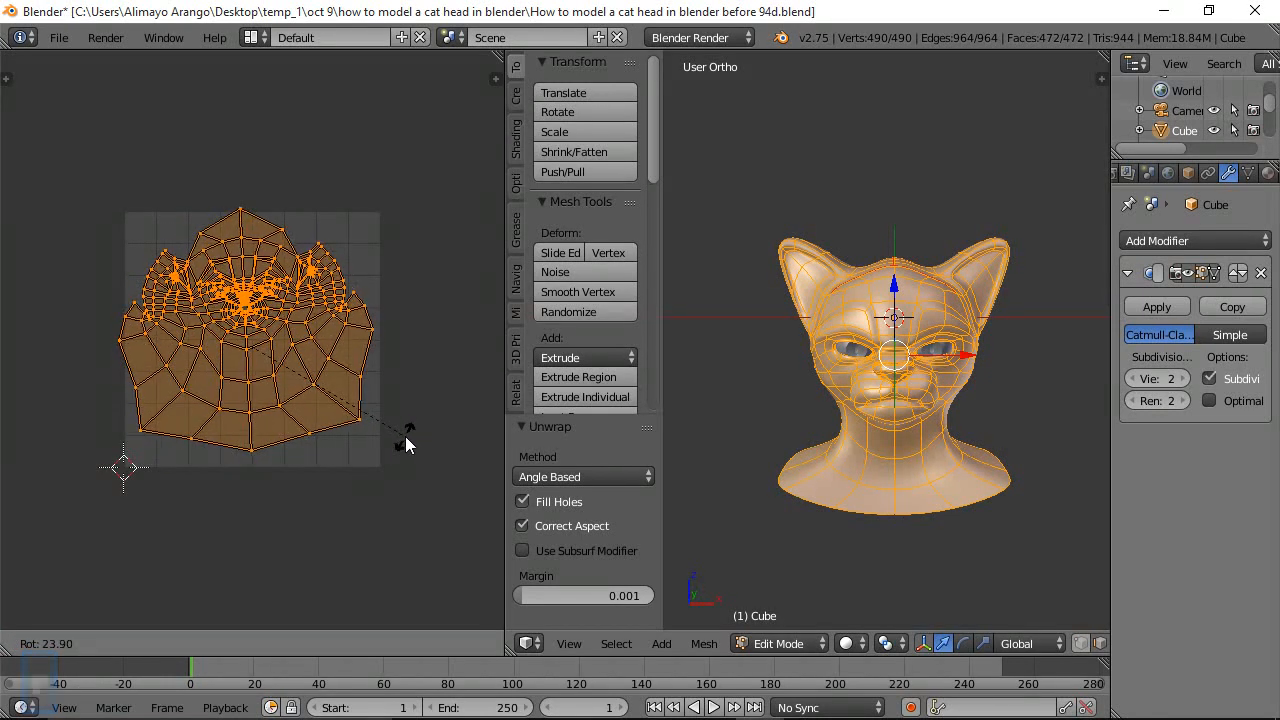
left_click(405, 444)
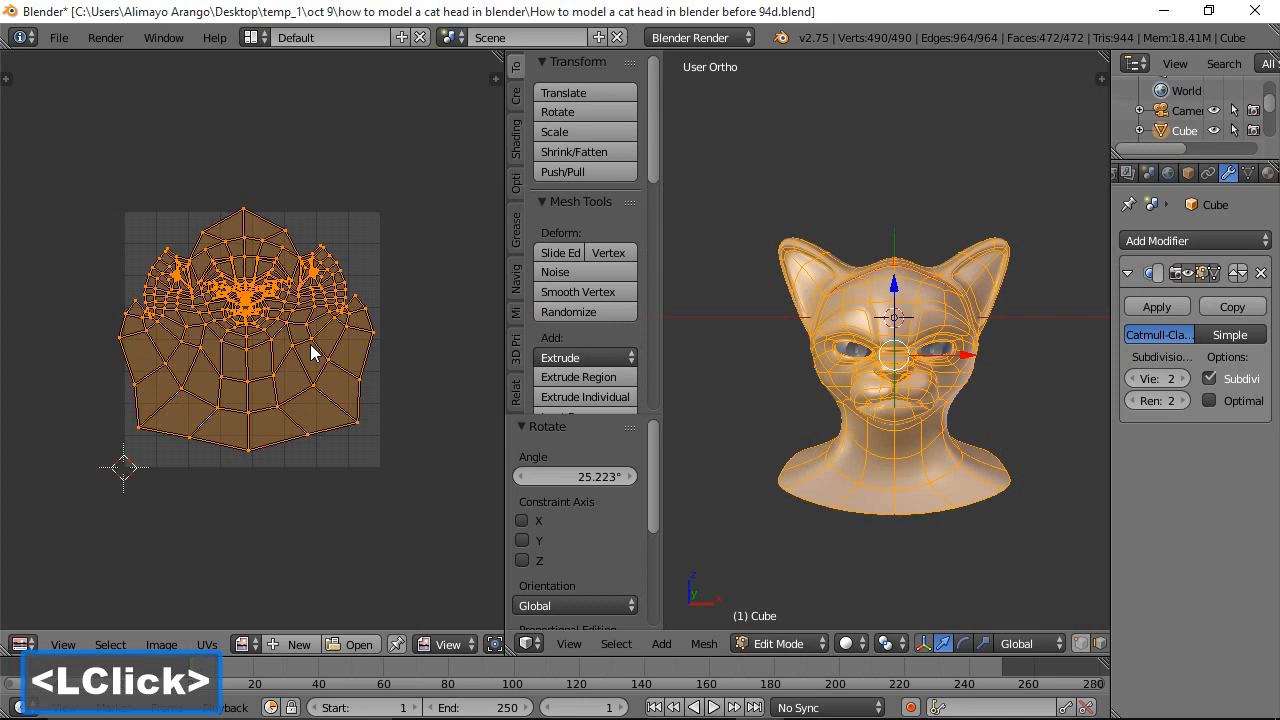
key("g")
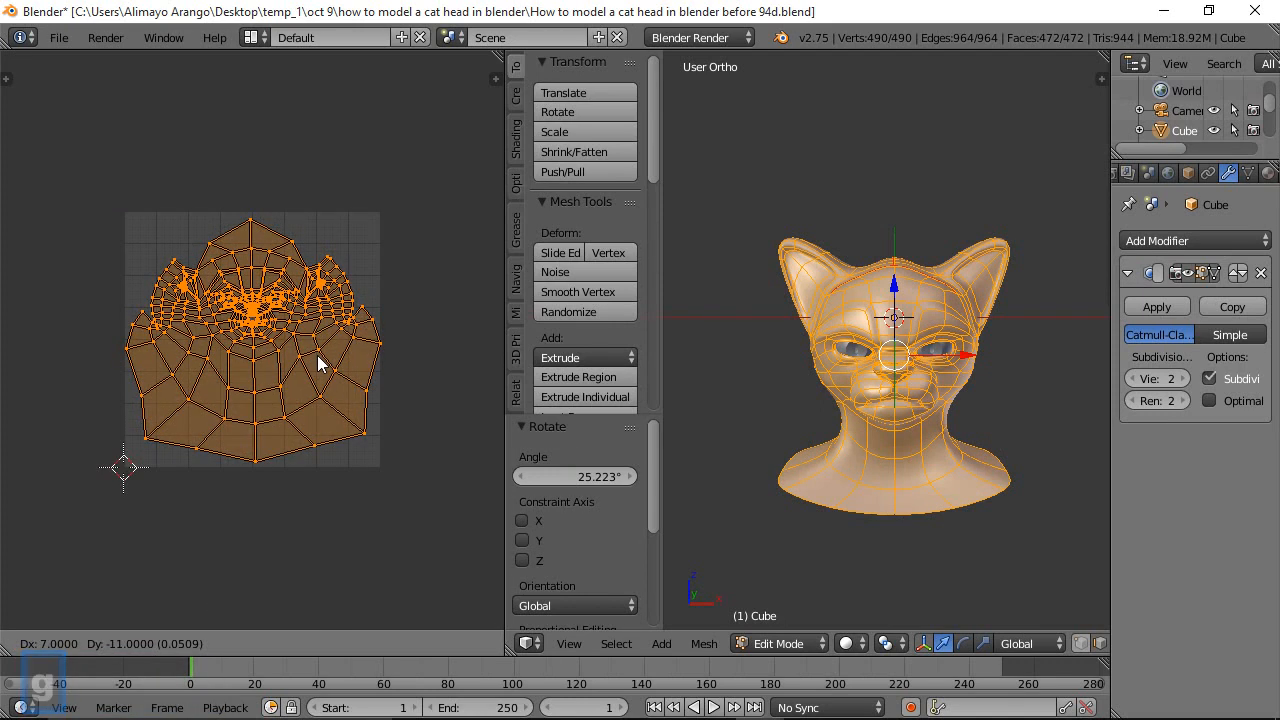
left_click(320, 364)
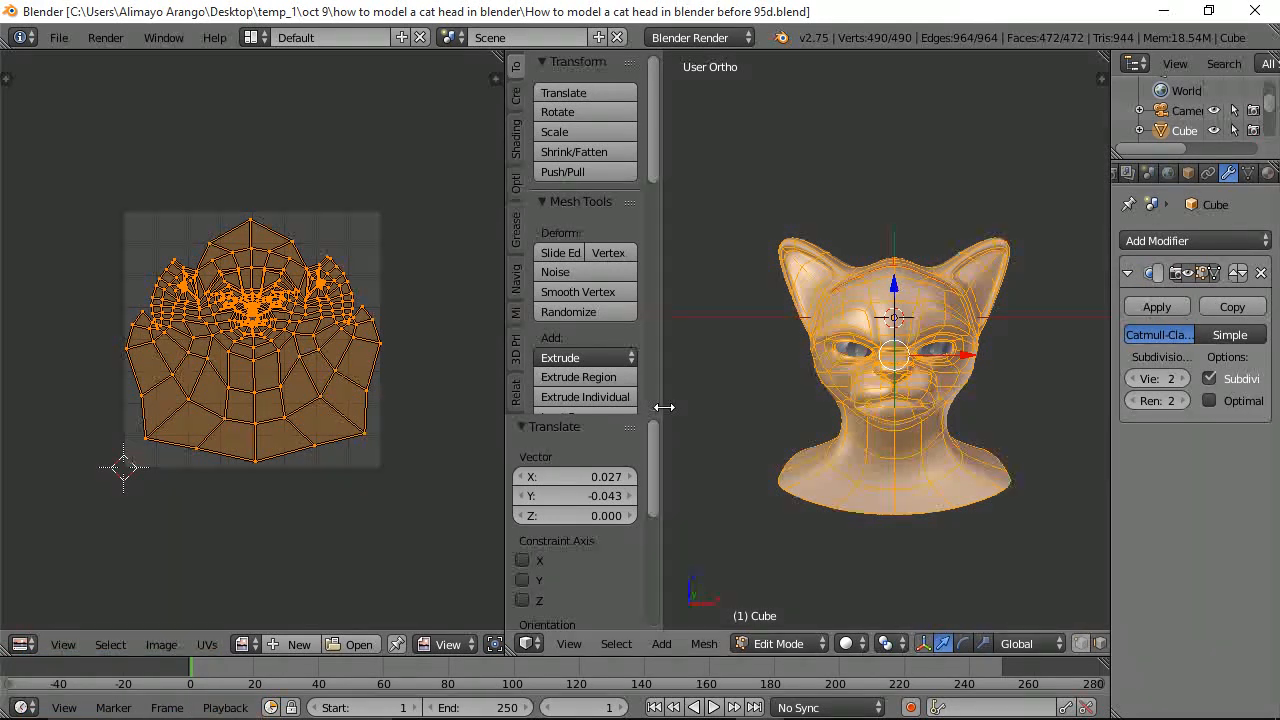
Return to Object Mode, duplicate the unwrapped head in place, and move the copy to layer 2
left_click(806, 644)
left_click(800, 622)
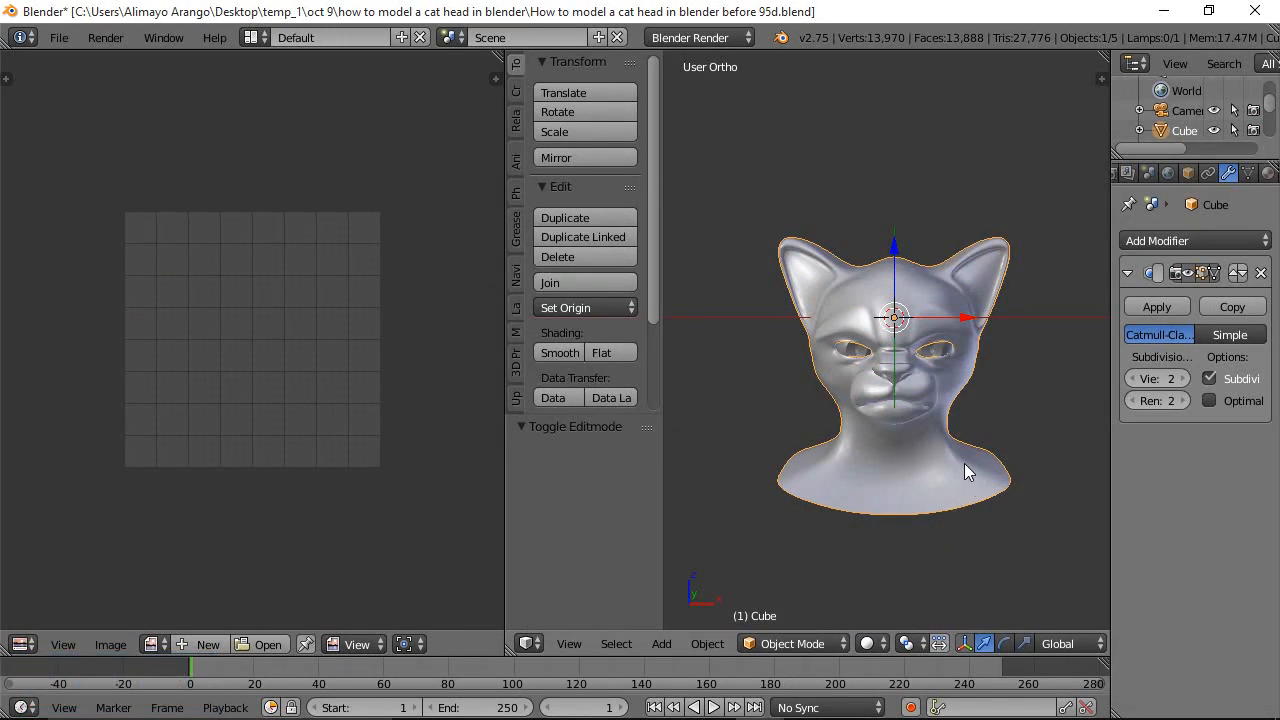
key("shift+d")
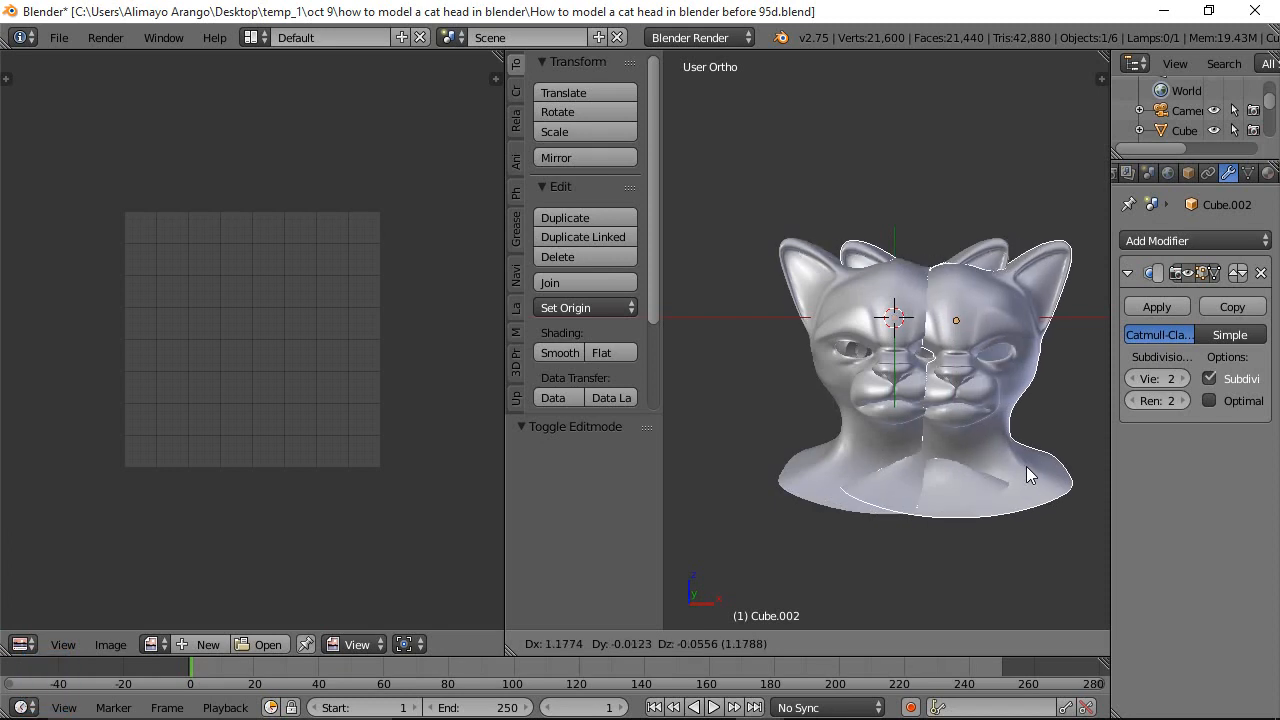
right_click(1026, 466)
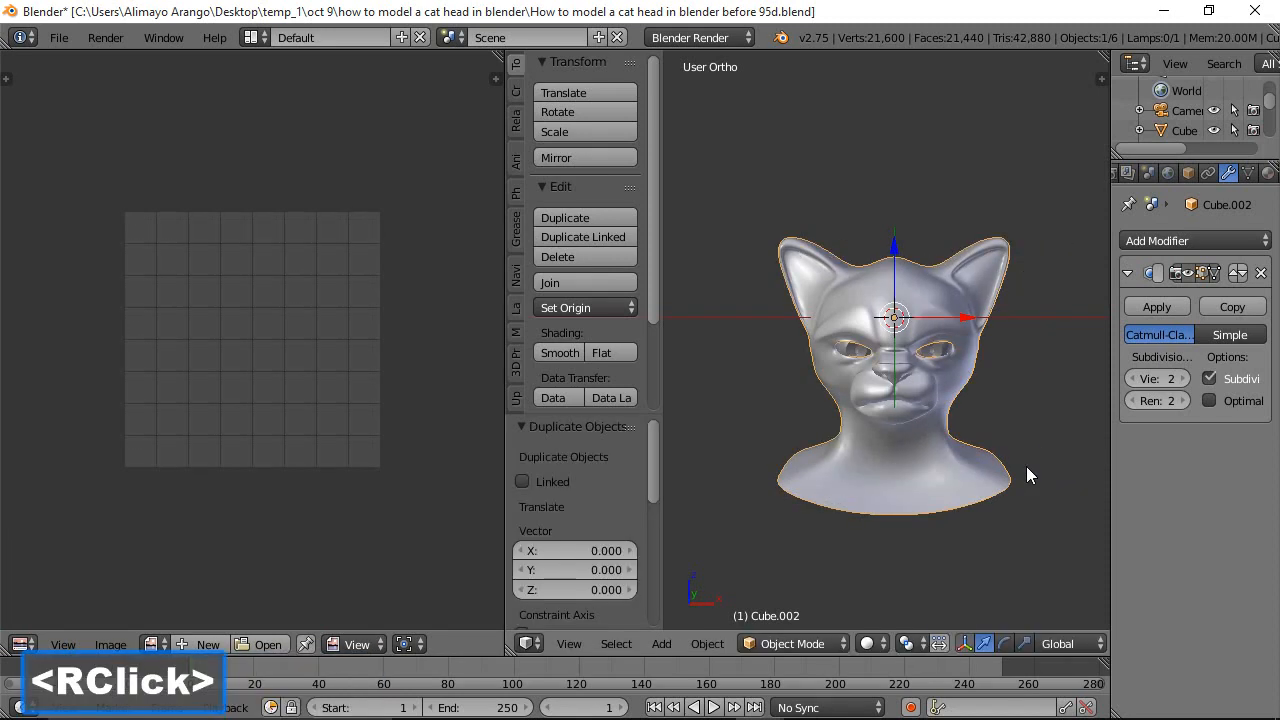
key("m")
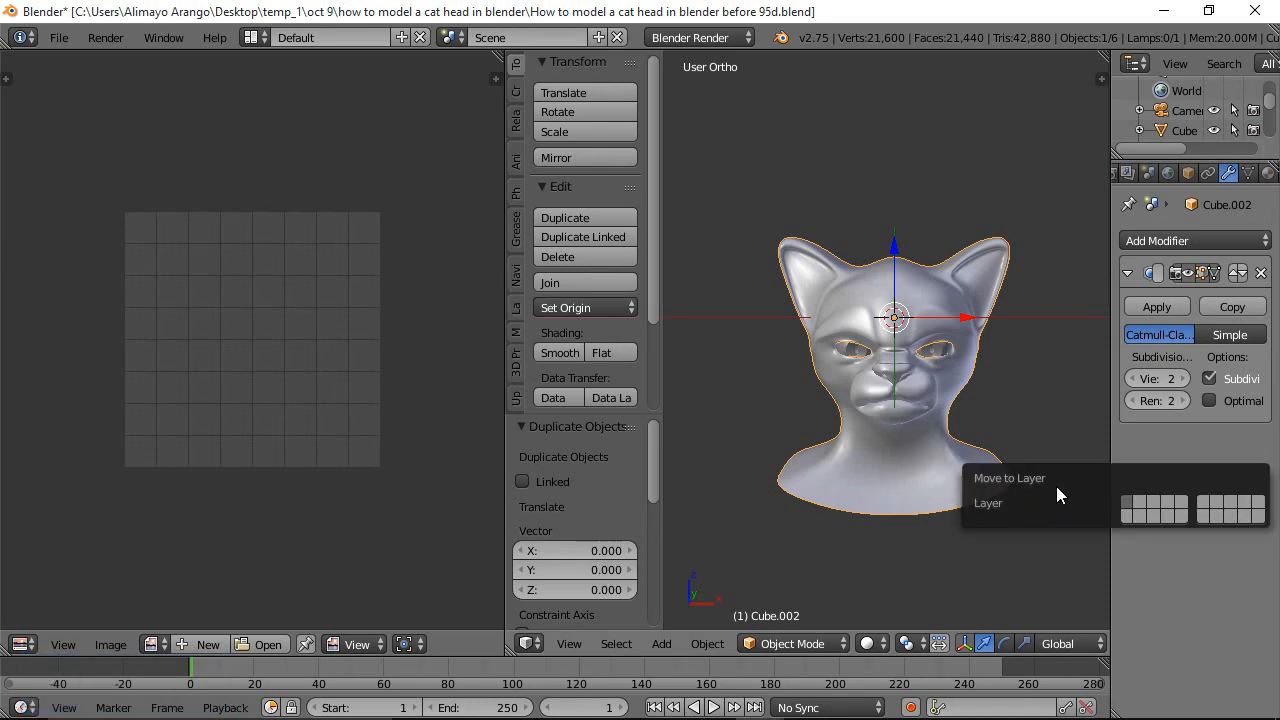
left_click(1140, 508)
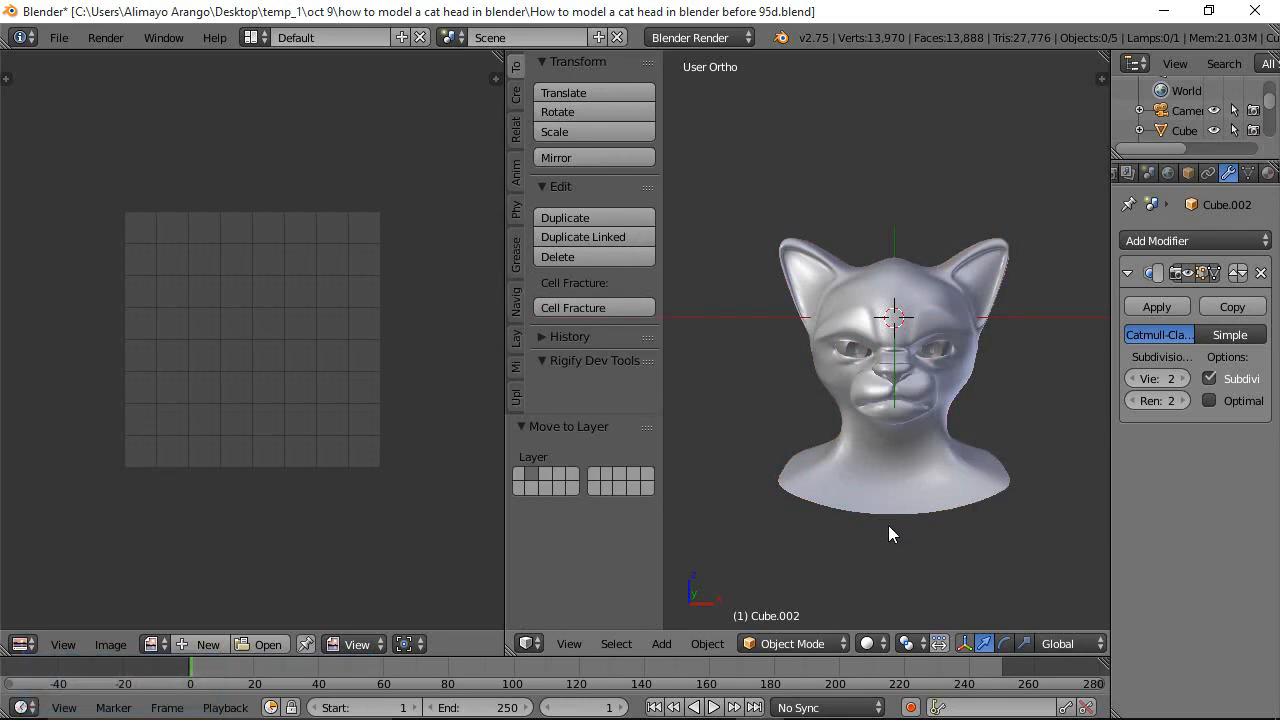
Show only layer 2 and turn off the viewport display of the head copy's Subdivision Surface modifier
scroll(1013, 643, "down", 3)
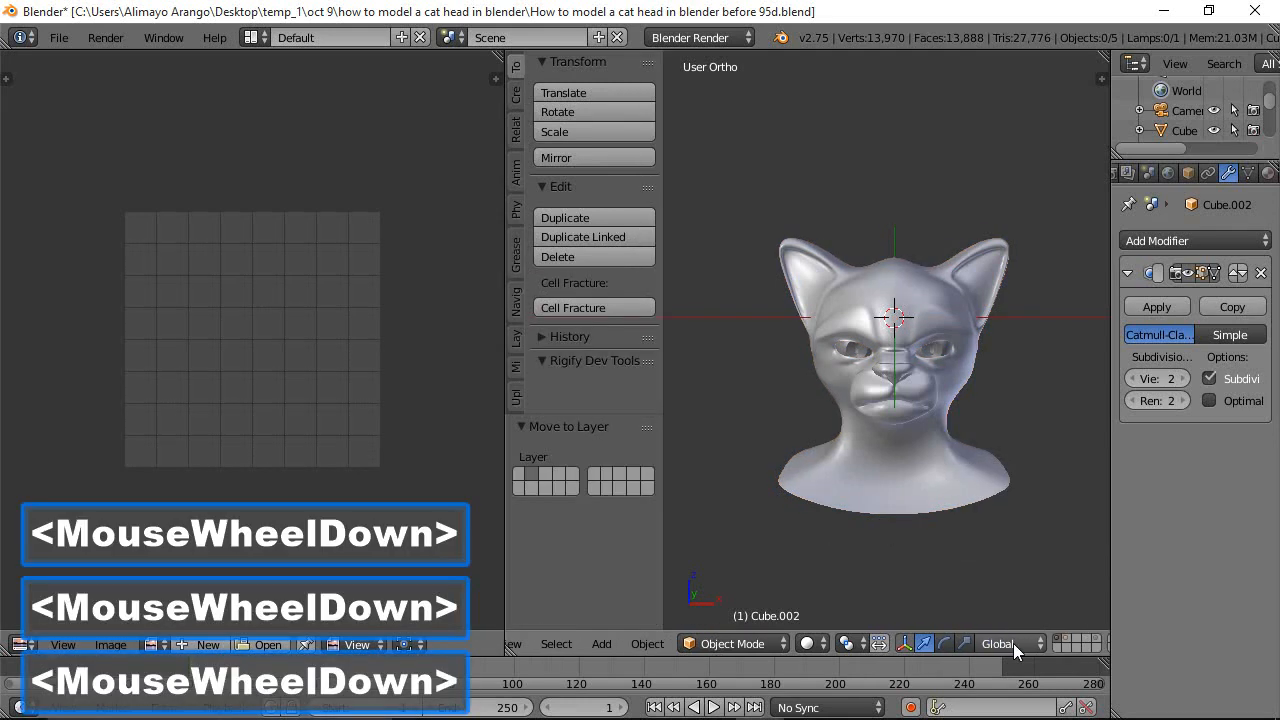
left_click(1067, 641)
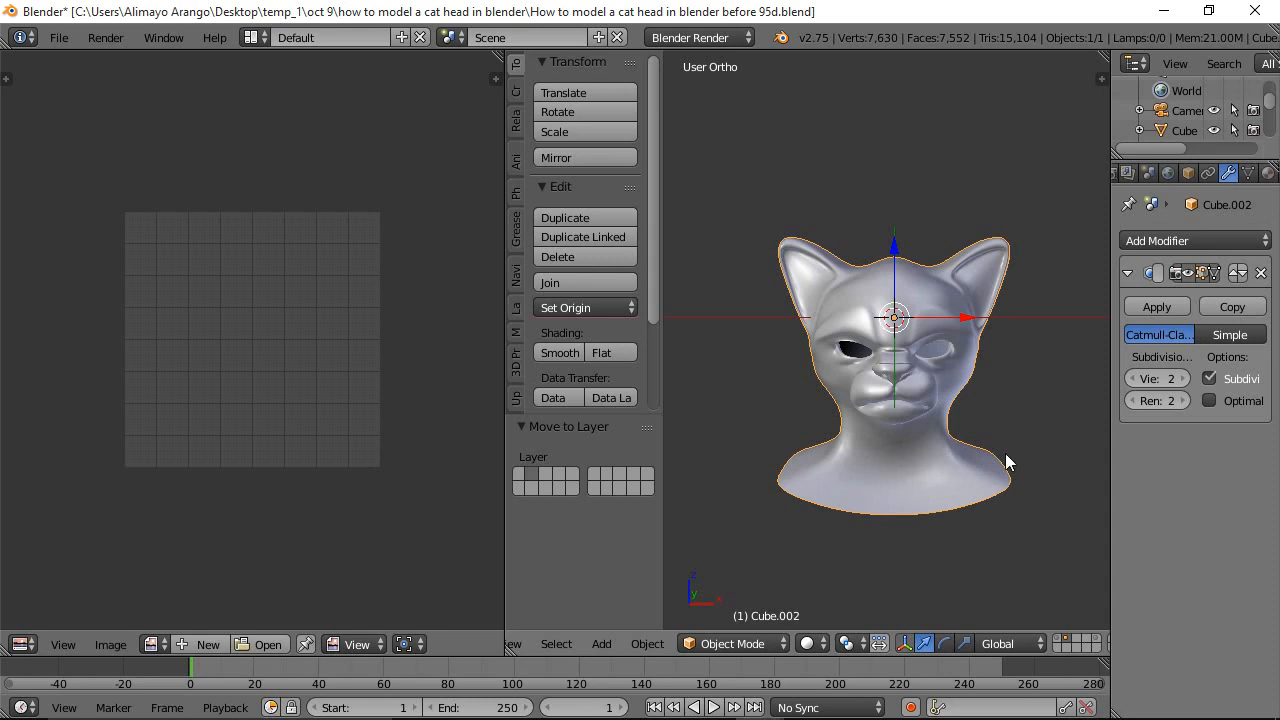
left_click(1189, 272)
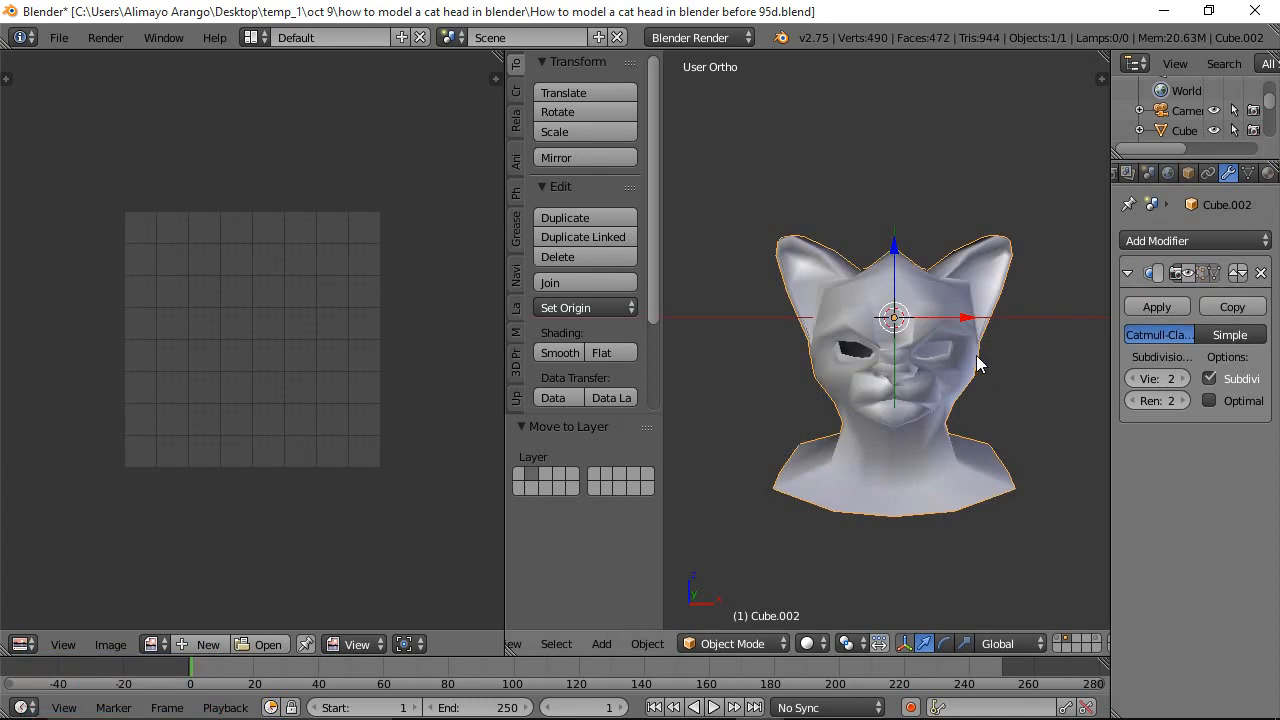
Add a Multiresolution modifier to the head copy, subdivide it to level 4, and save as version 96d
left_click(1250, 244)
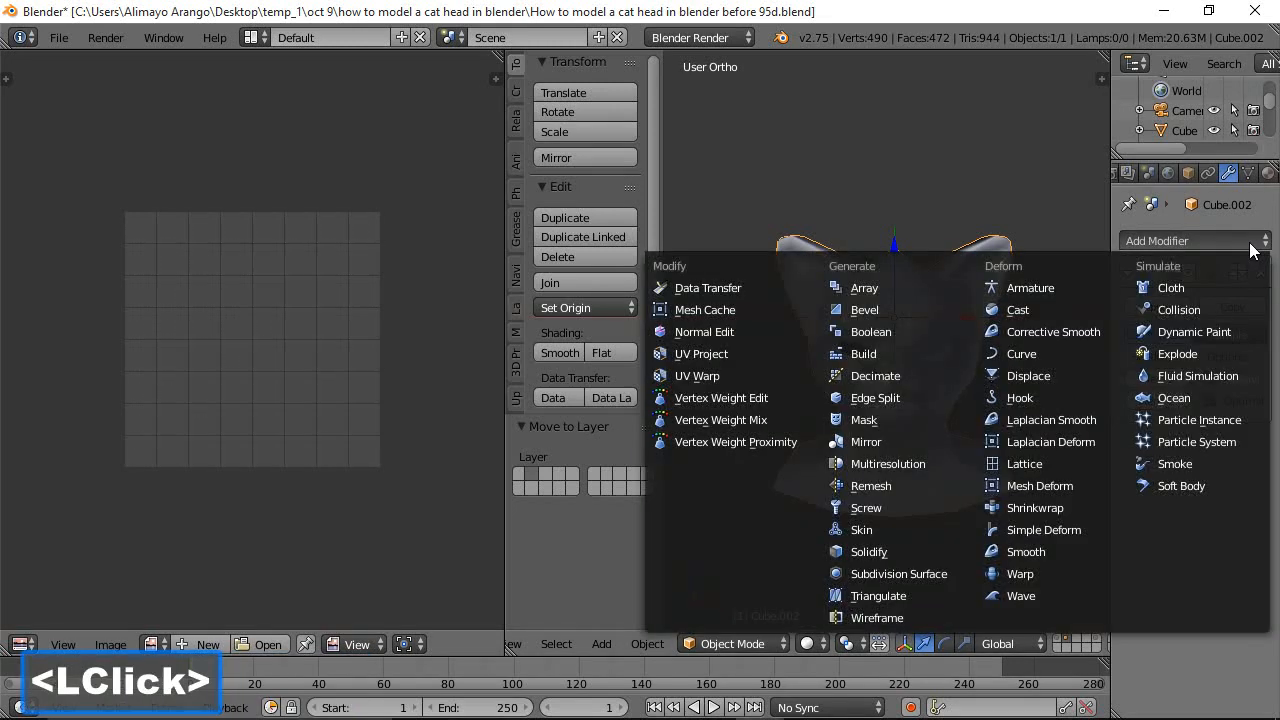
left_click(913, 464)
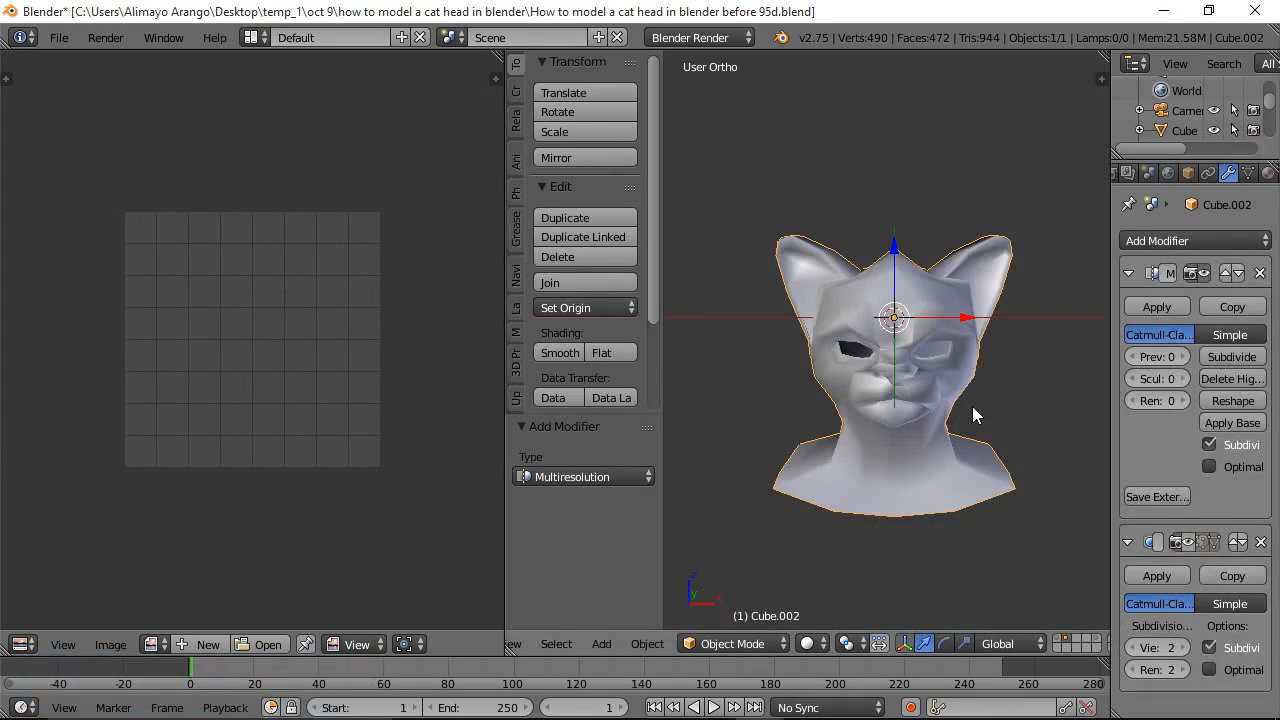
left_click(1243, 360)
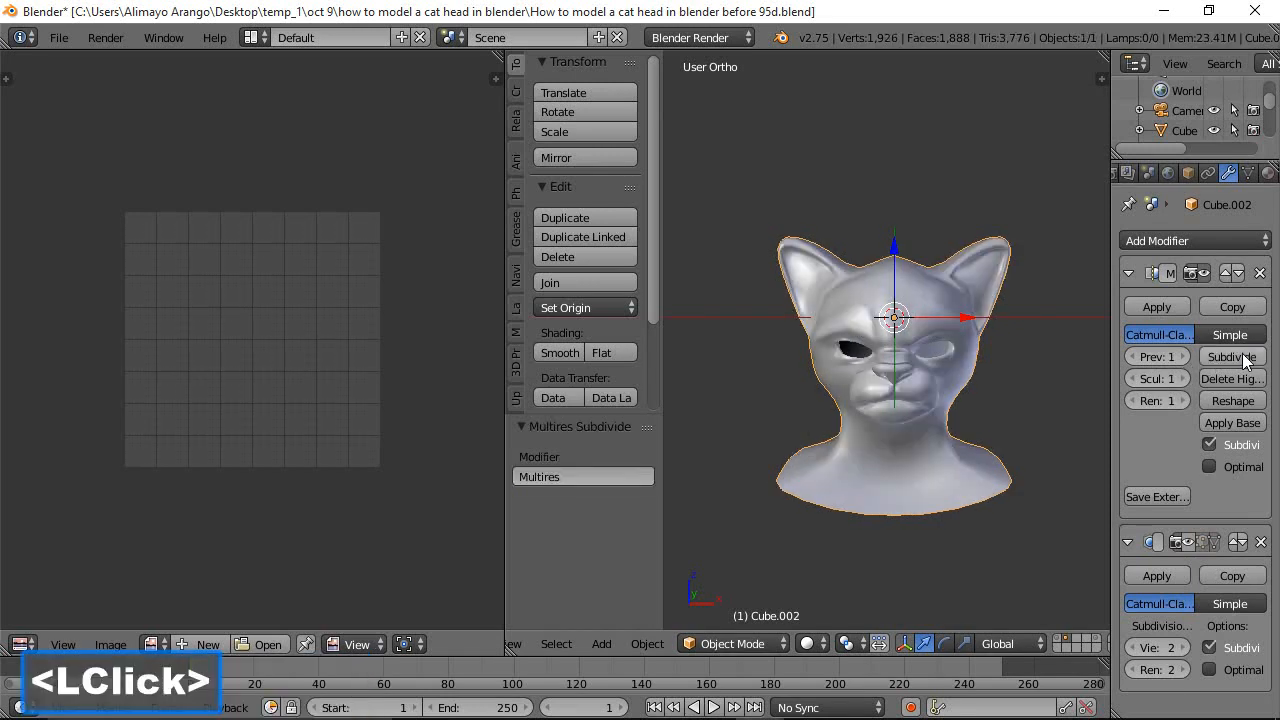
left_click(1243, 360)
left_click(1243, 360)
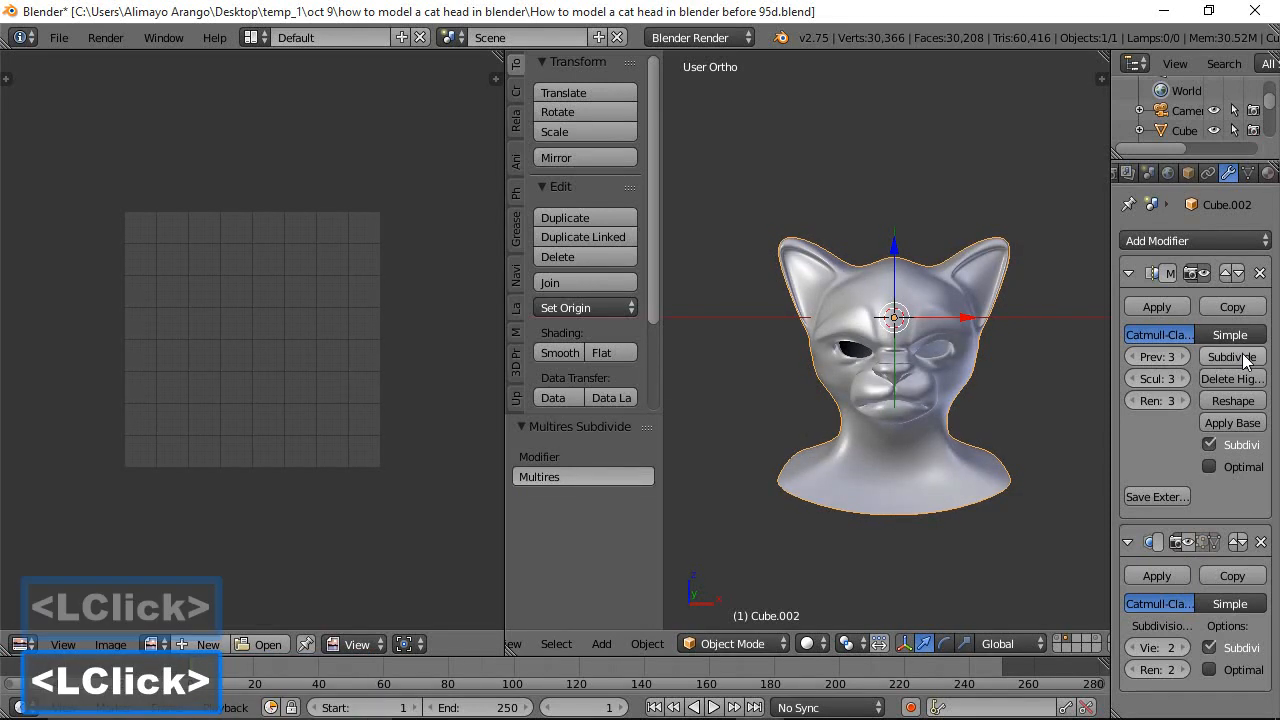
left_click(1243, 360)
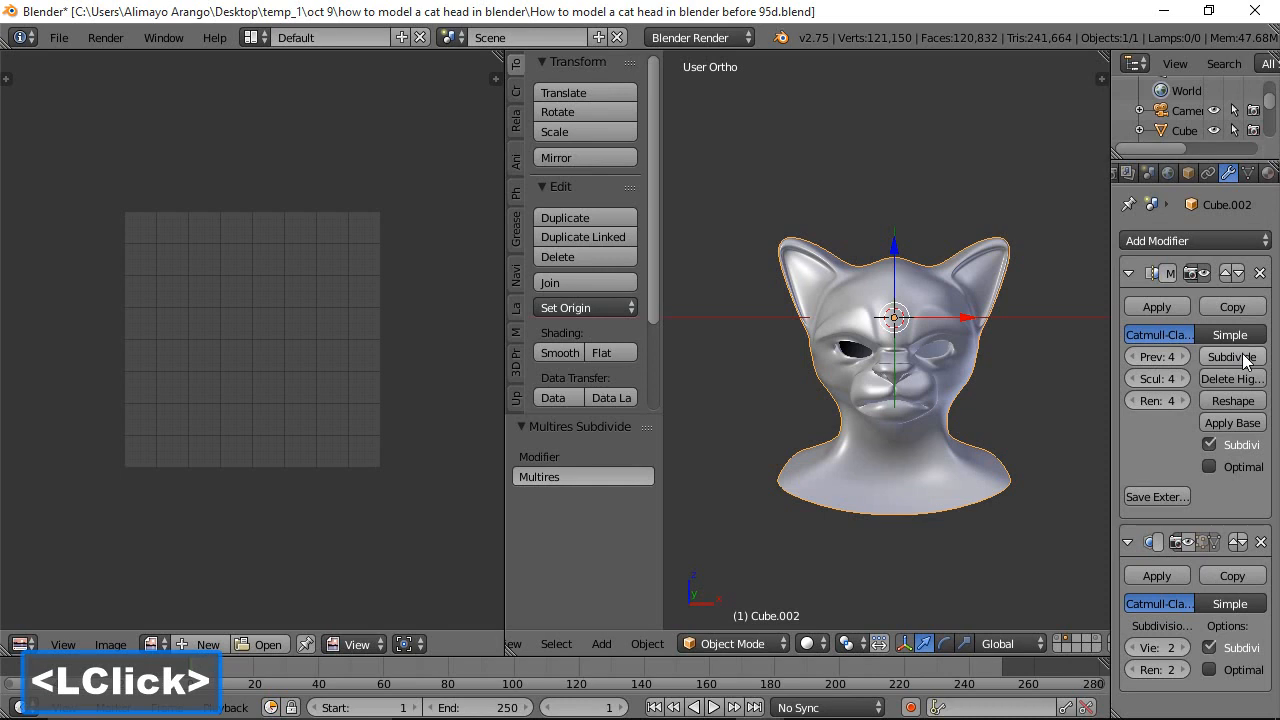
left_click(1042, 152)
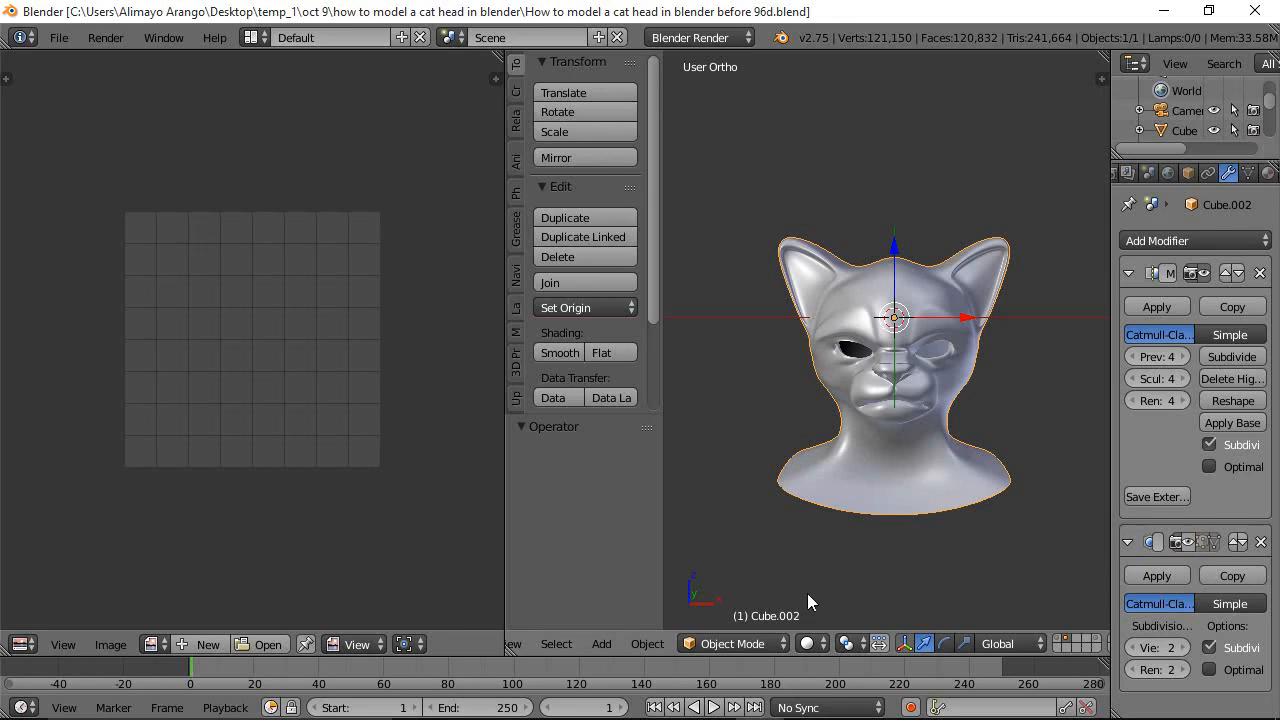
Put the head copy into Sculpt Mode, maximize the 3D view, and save as version 97d
left_click(782, 644)
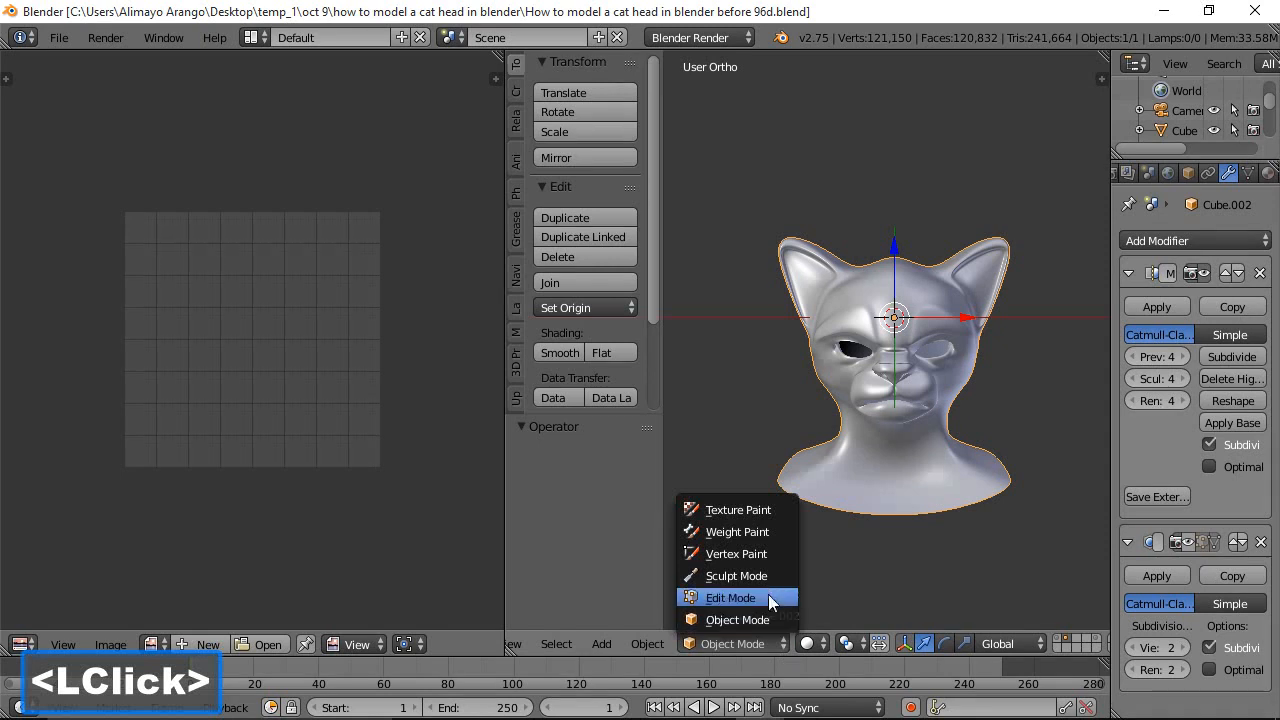
left_click(765, 575)
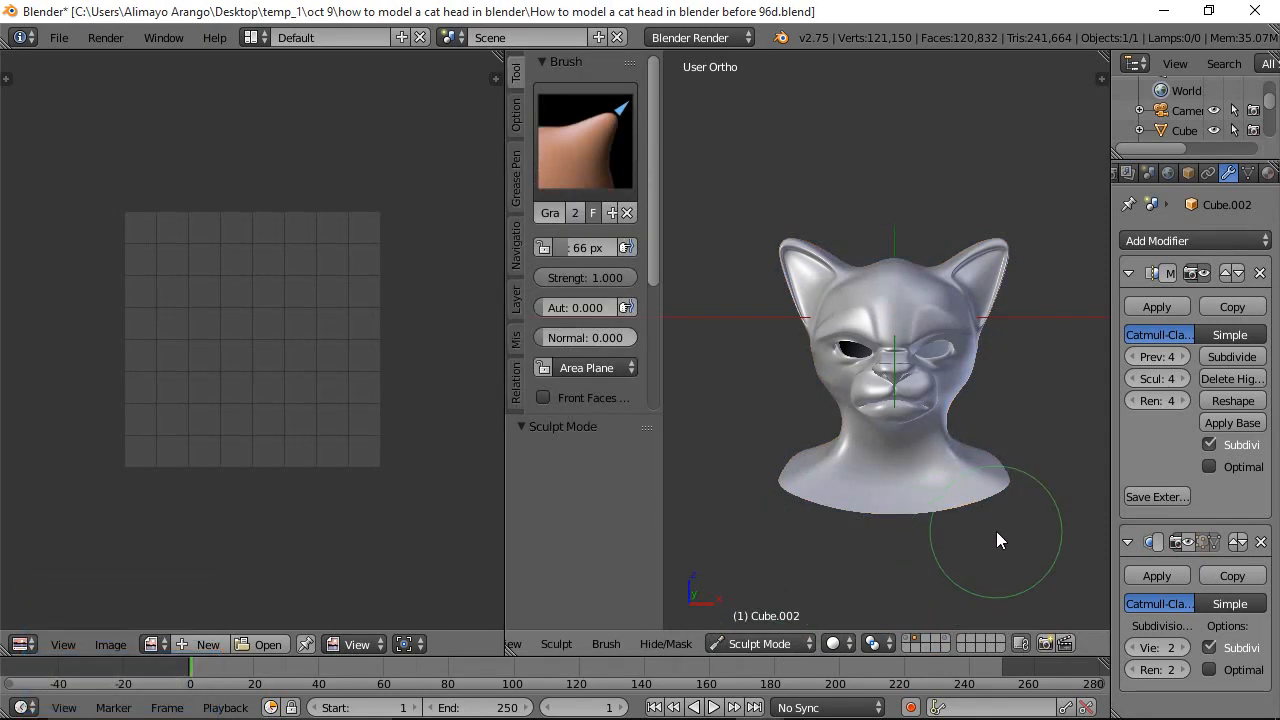
key("shift+space")
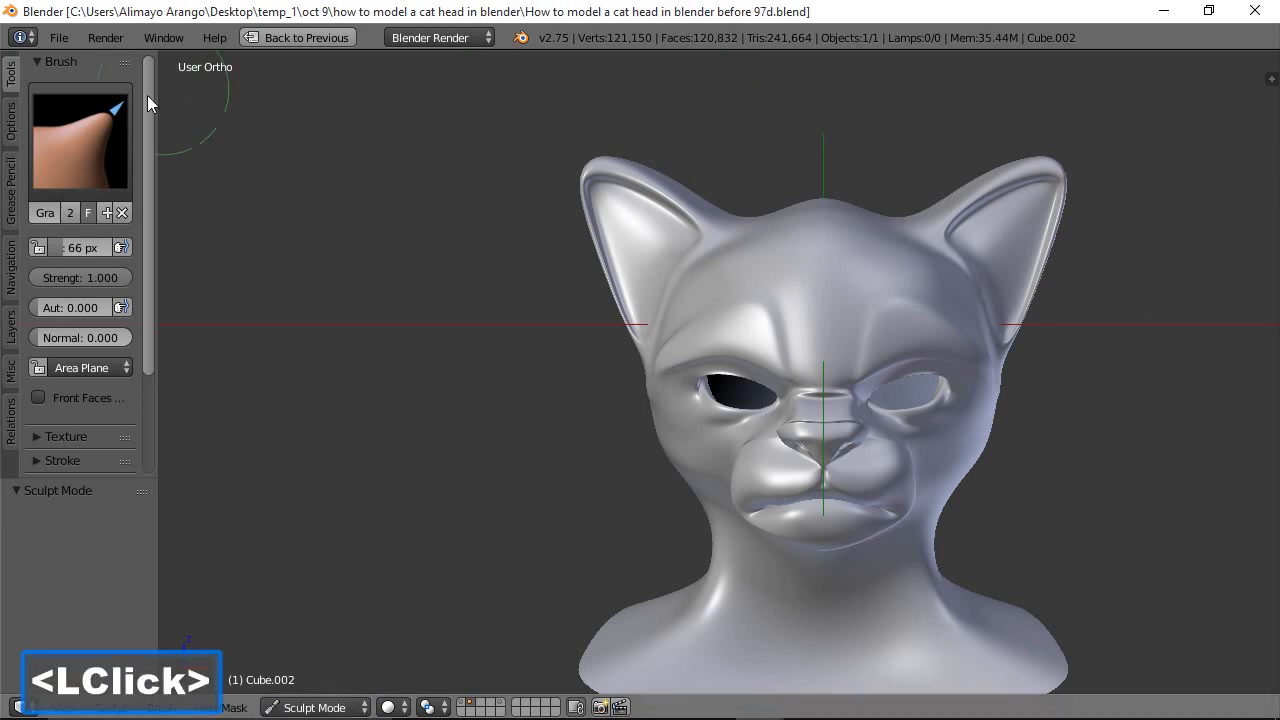
Choose the Clay Strips brush and set its radius to 21 px and strength to 0.645
left_click(96, 123)
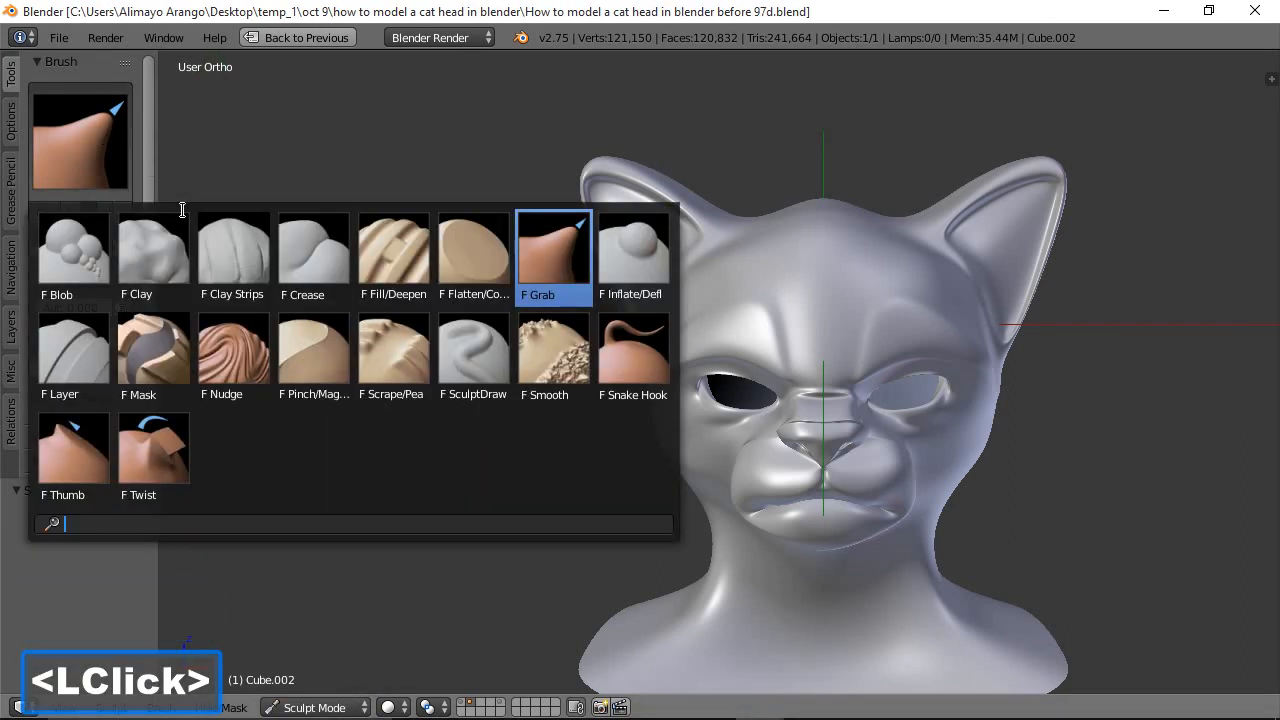
left_click(242, 260)
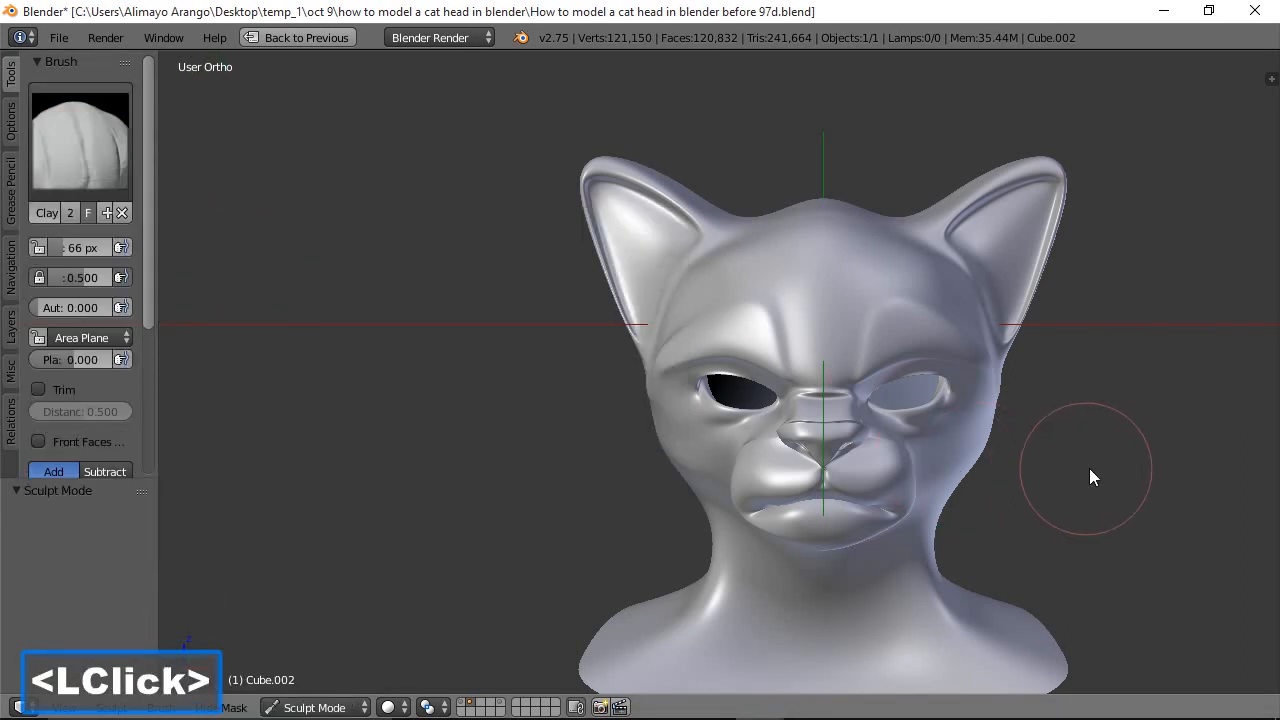
key("f")
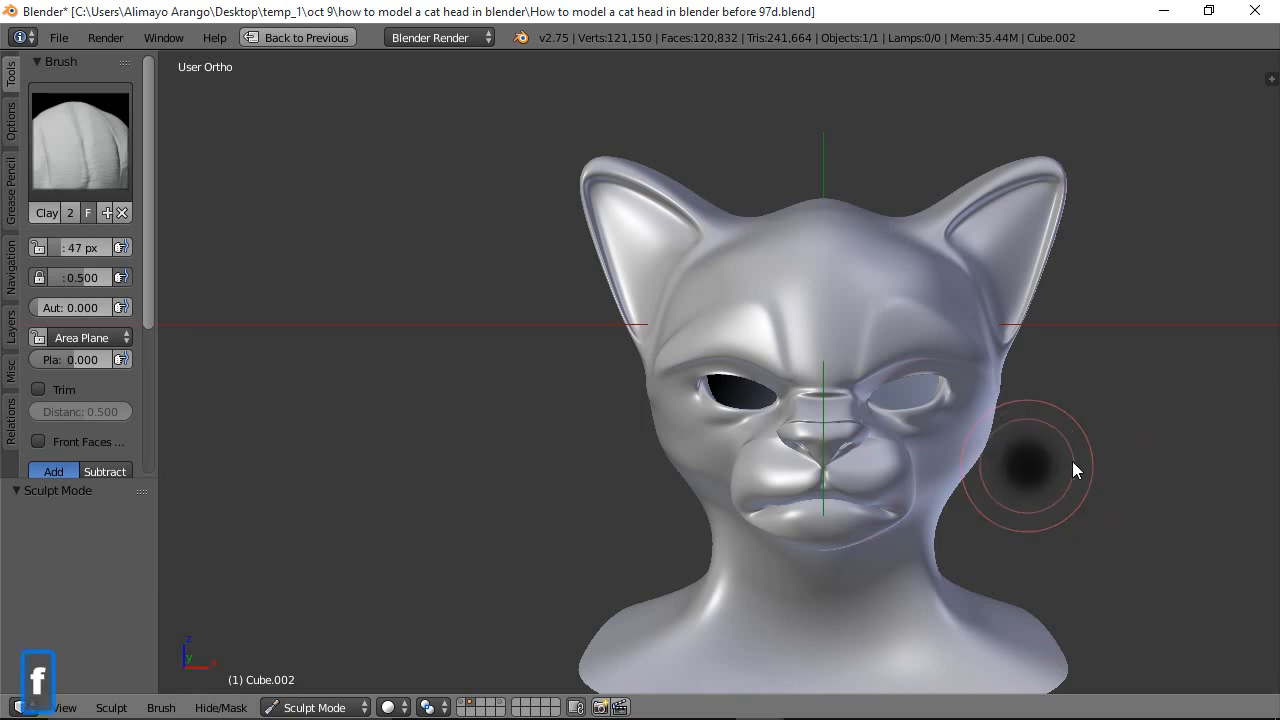
left_click(1048, 458)
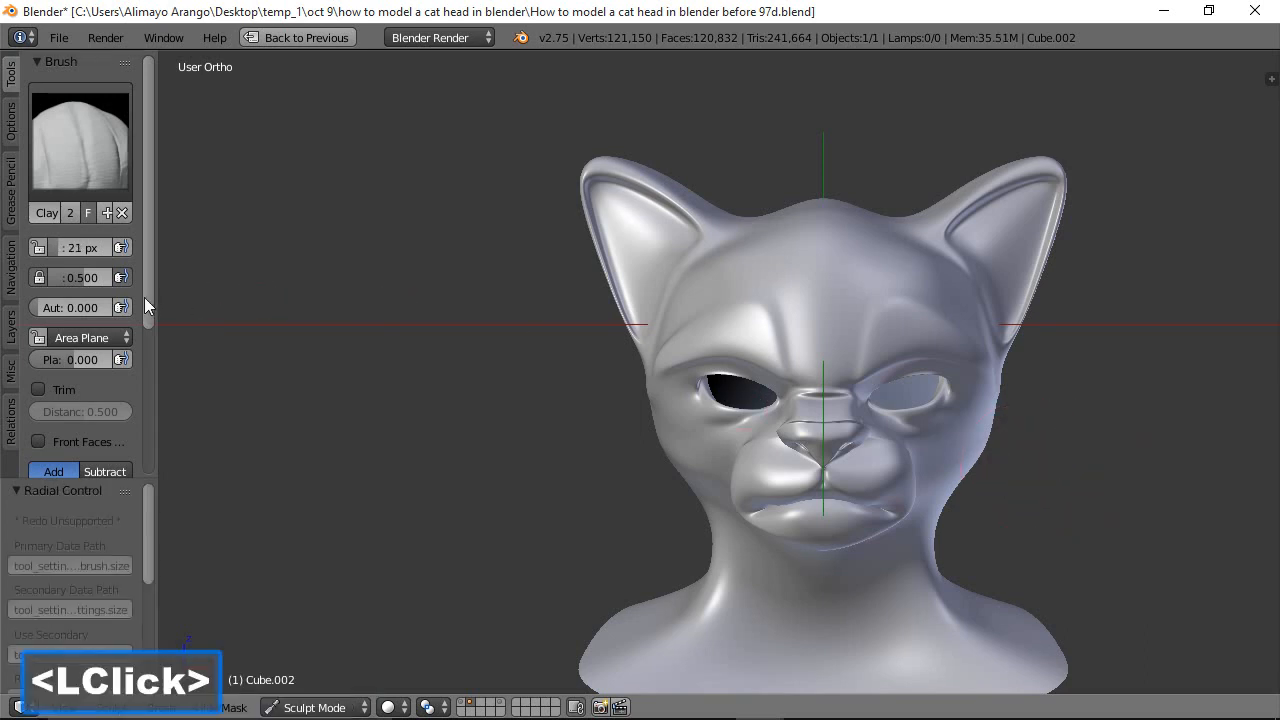
left_click_drag(160, 294, 178, 292)
left_click_drag(101, 277, 132, 280)
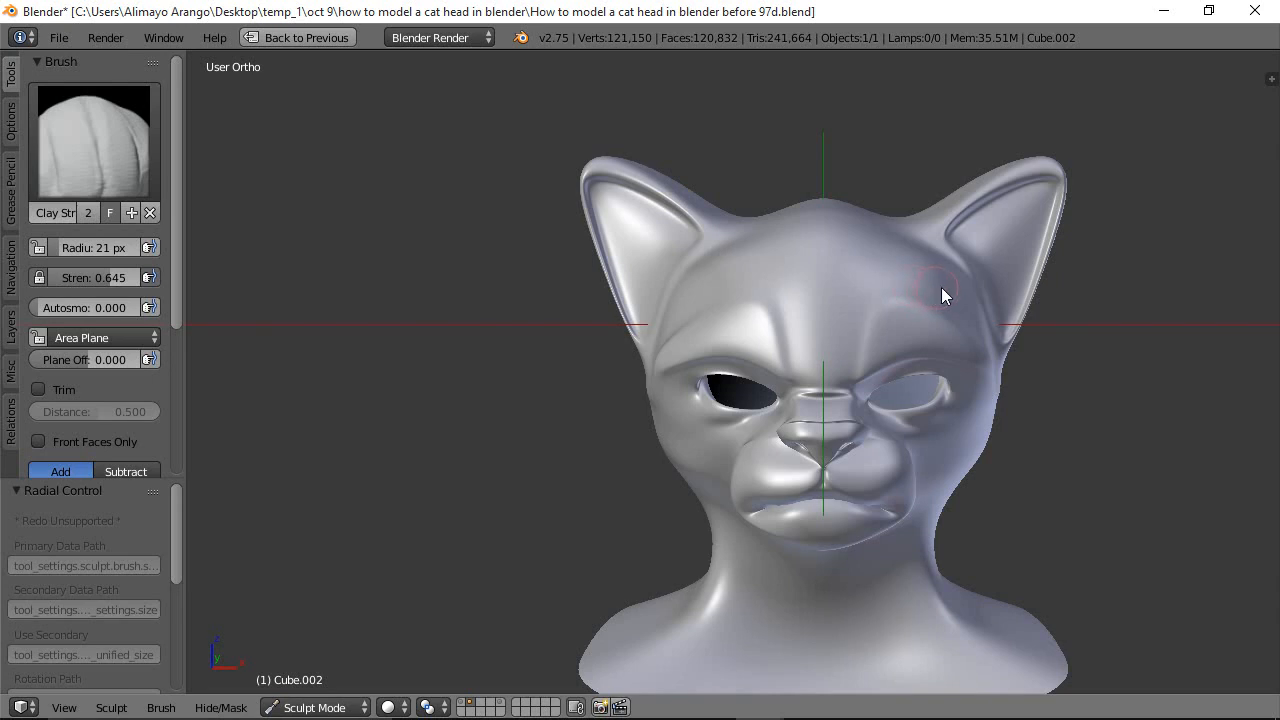
Sculpt fur strokes with the Clay Strips brush across the forehead and above the brow
mouse_move(835, 316)
left_mouse_down()
mouse_move(848, 218)
mouse_move(896, 220)
left_mouse_up()
mouse_move(886, 326)
left_mouse_down()
mouse_move(894, 314)
mouse_move(911, 328)
left_mouse_up()
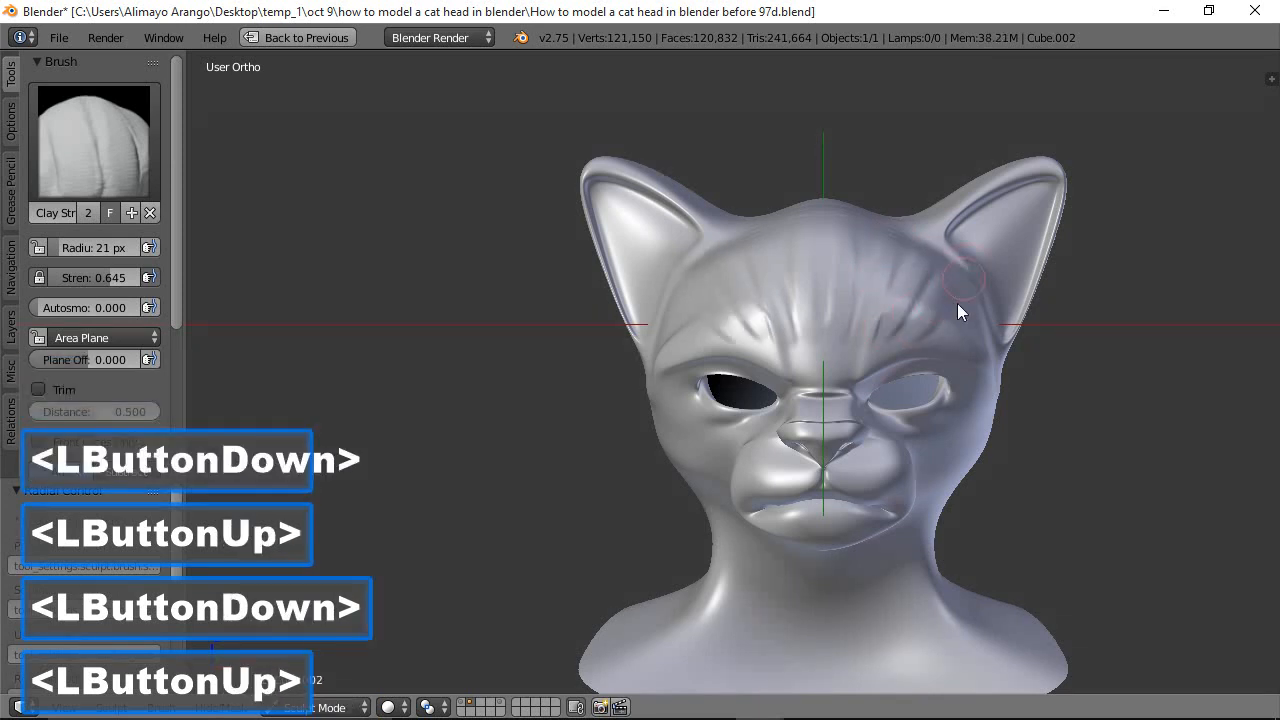
left_click(985, 300)
mouse_move(846, 354)
left_mouse_down()
mouse_move(834, 329)
mouse_move(815, 335)
left_mouse_up()
Sculpt fur strokes sweeping back from the muzzle and eye across the side of the face
mouse_move(957, 484)
middle_mouse_down()
mouse_move(847, 463)
mouse_move(875, 468)
middle_mouse_up()
mouse_move(945, 495)
left_mouse_down()
mouse_move(963, 485)
mouse_move(1020, 529)
left_mouse_up()
left_click_drag(960, 463, 1075, 512)
mouse_move(950, 428)
left_mouse_down()
mouse_move(1015, 446)
mouse_move(1078, 422)
left_mouse_up()
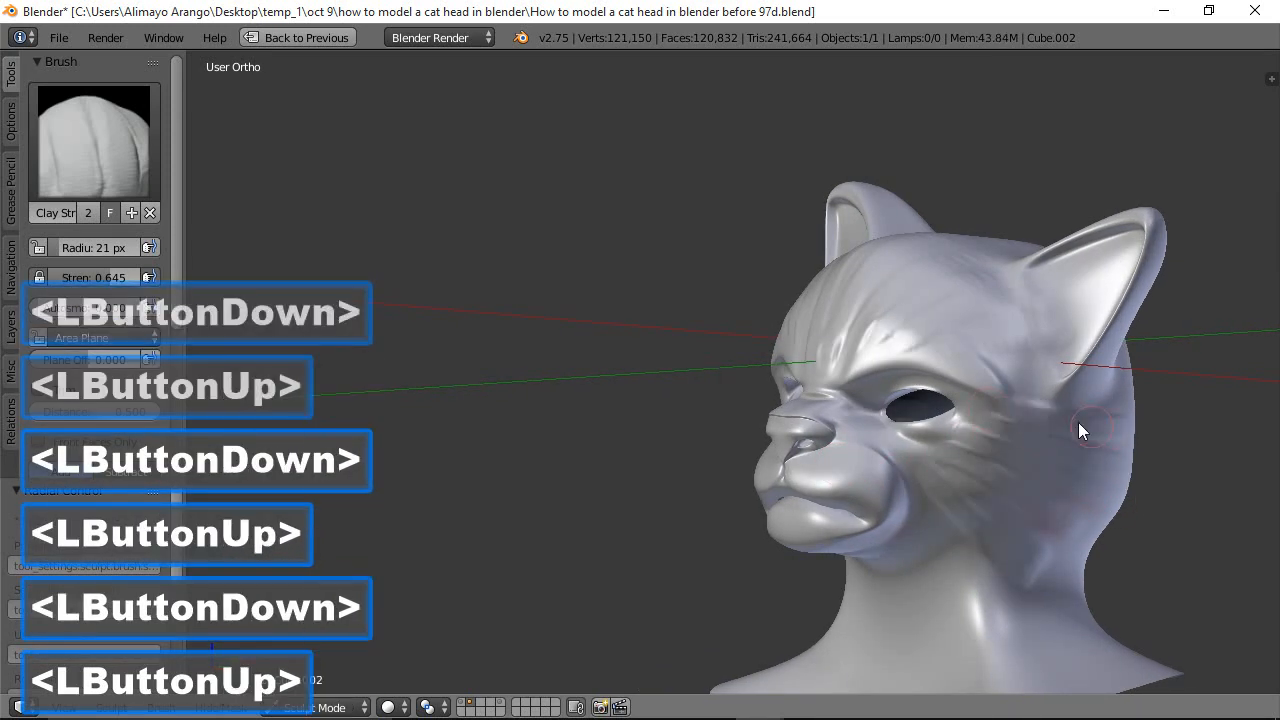
left_click(1055, 498)
Sculpt long vertical fur strokes down the front and side of the neck, and save as version 98d
left_click_drag(984, 552, 1013, 632)
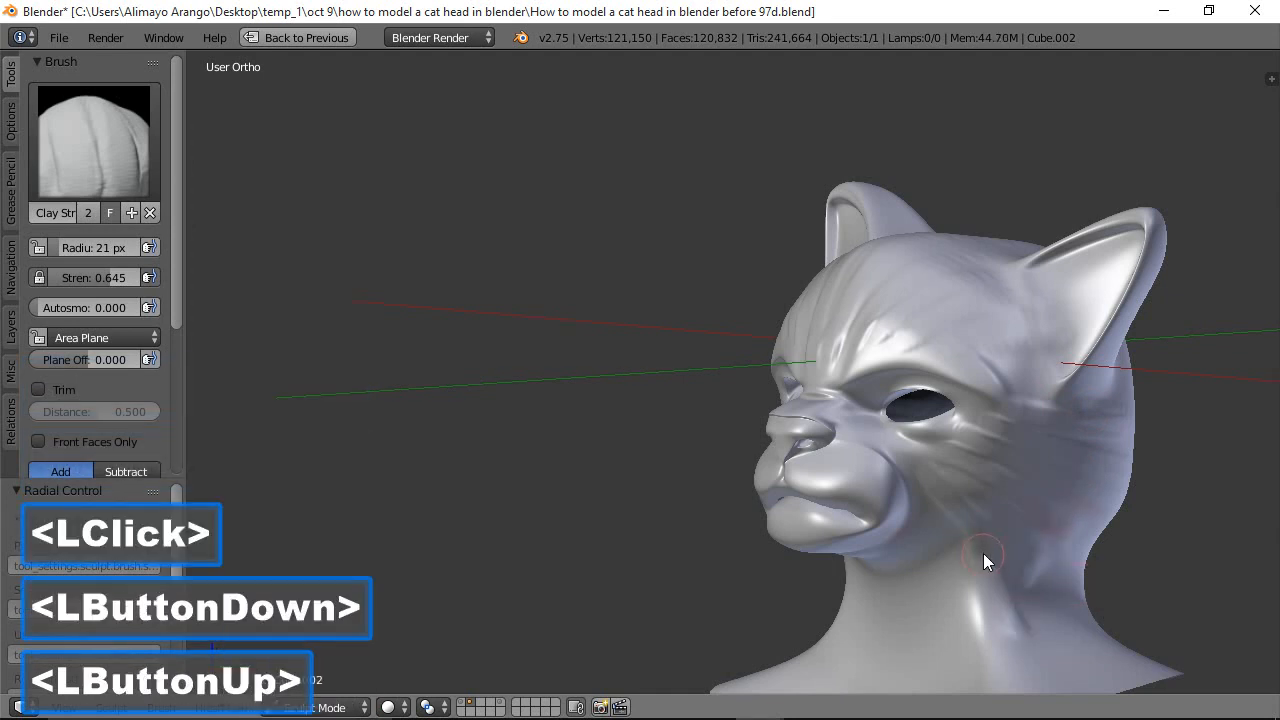
scroll(980, 554, "down", 1)
left_click_drag(902, 535, 915, 640)
left_click_drag(888, 555, 864, 651)
mouse_move(933, 561)
left_mouse_down()
mouse_move(1049, 623)
mouse_move(985, 533)
left_mouse_up()
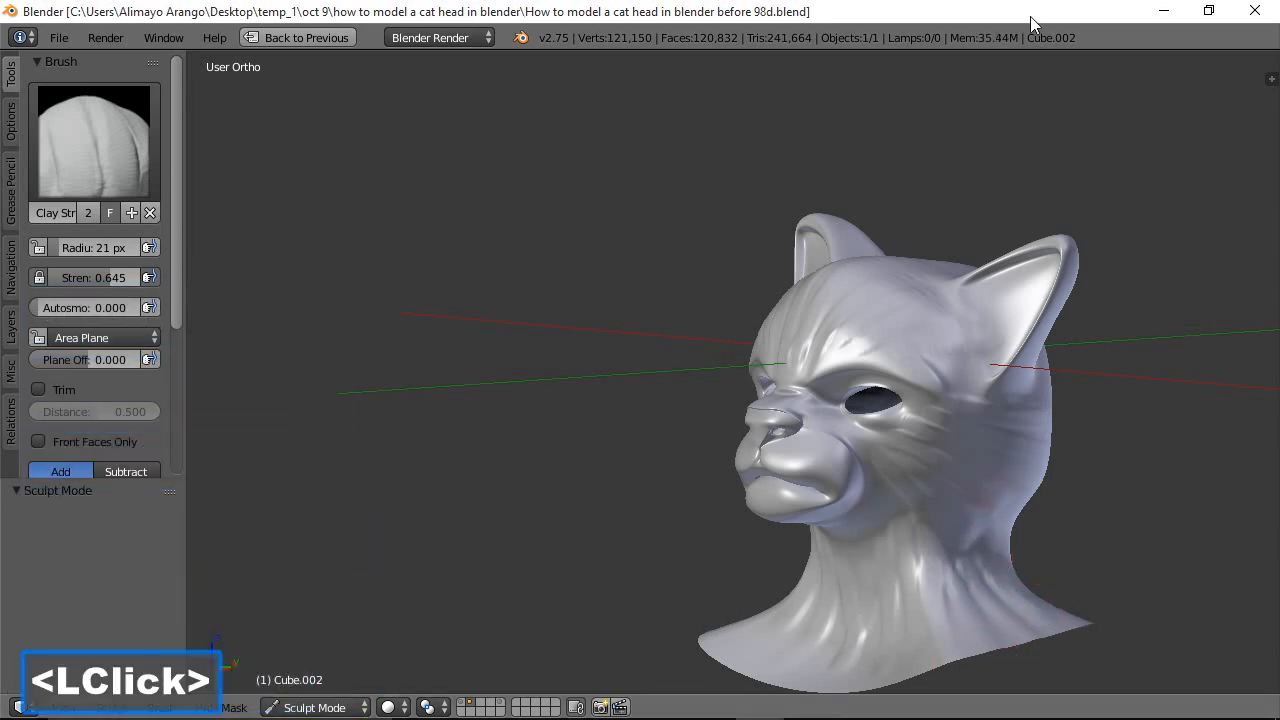
Sculpt vertical fur strokes down the back of the head and the nape of the neck
middle_click_drag(1113, 343, 826, 355)
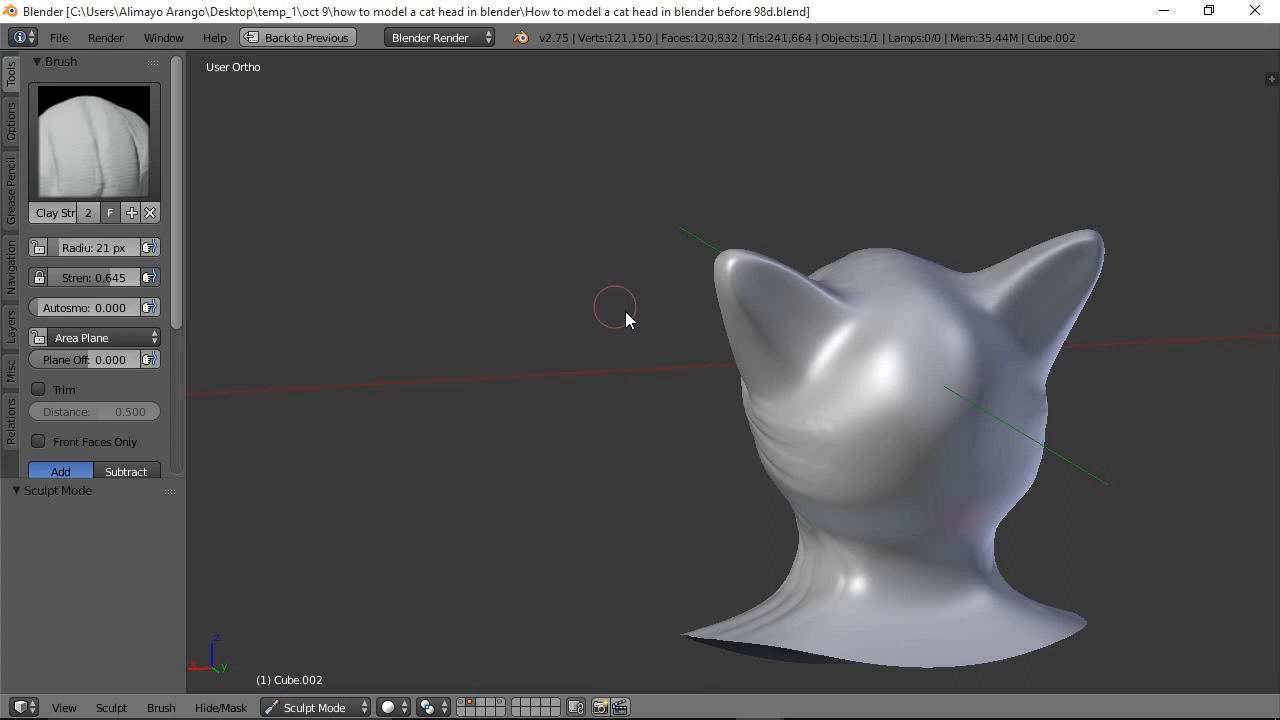
mouse_move(872, 325)
left_mouse_down()
mouse_move(894, 534)
mouse_move(892, 520)
left_mouse_up()
mouse_move(852, 362)
left_mouse_down()
mouse_move(862, 495)
mouse_move(851, 607)
left_mouse_up()
left_click_drag(877, 565, 885, 664)
mouse_move(907, 571)
left_mouse_down()
mouse_move(899, 612)
mouse_move(902, 599)
left_mouse_up()
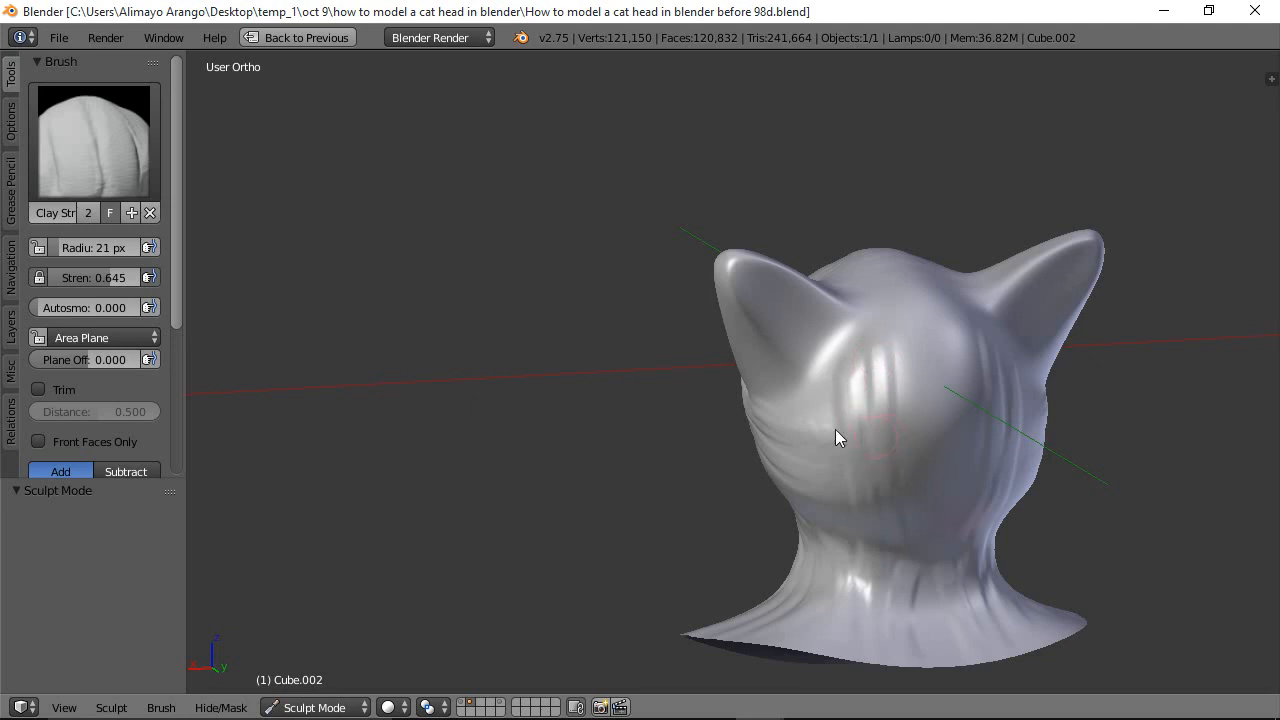
Expand the brush's symmetry settings to check the mirror axes, and save as version 99d
mouse_move(178, 123)
left_mouse_down()
mouse_move(161, 300)
mouse_move(130, 325)
left_mouse_up()
left_click(37, 400)
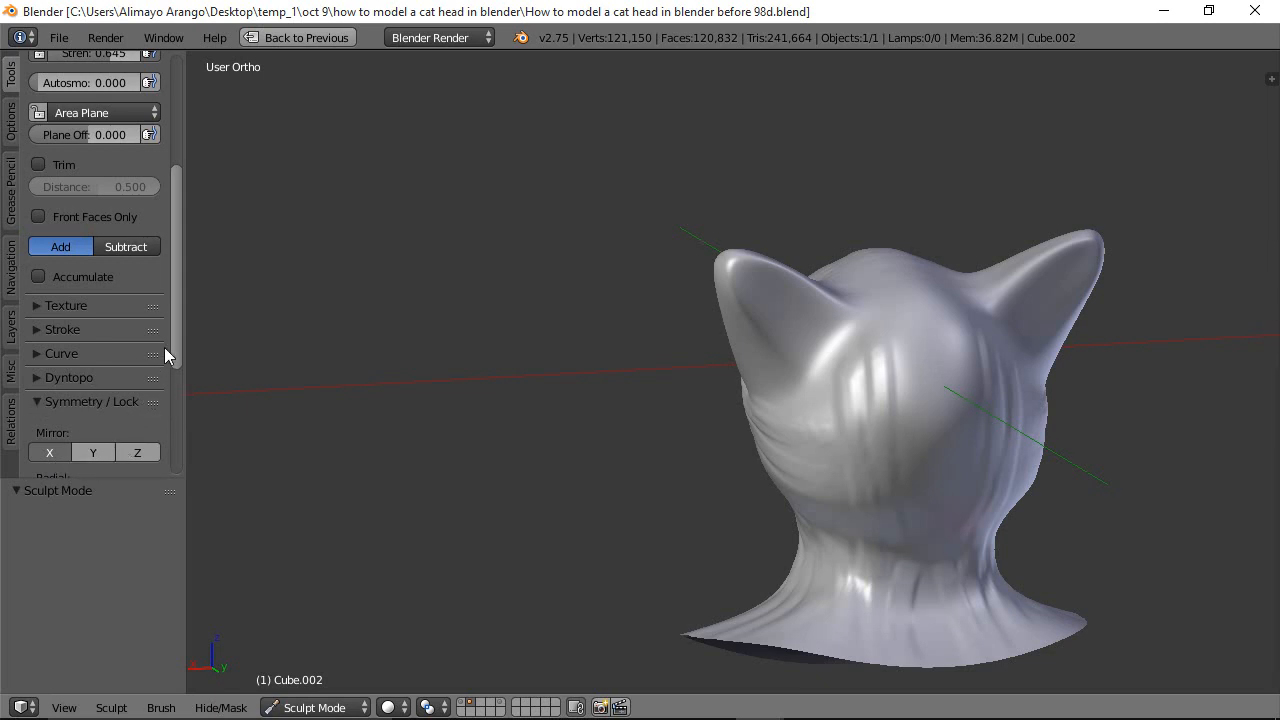
left_click(177, 318)
left_click_drag(177, 318, 177, 386)
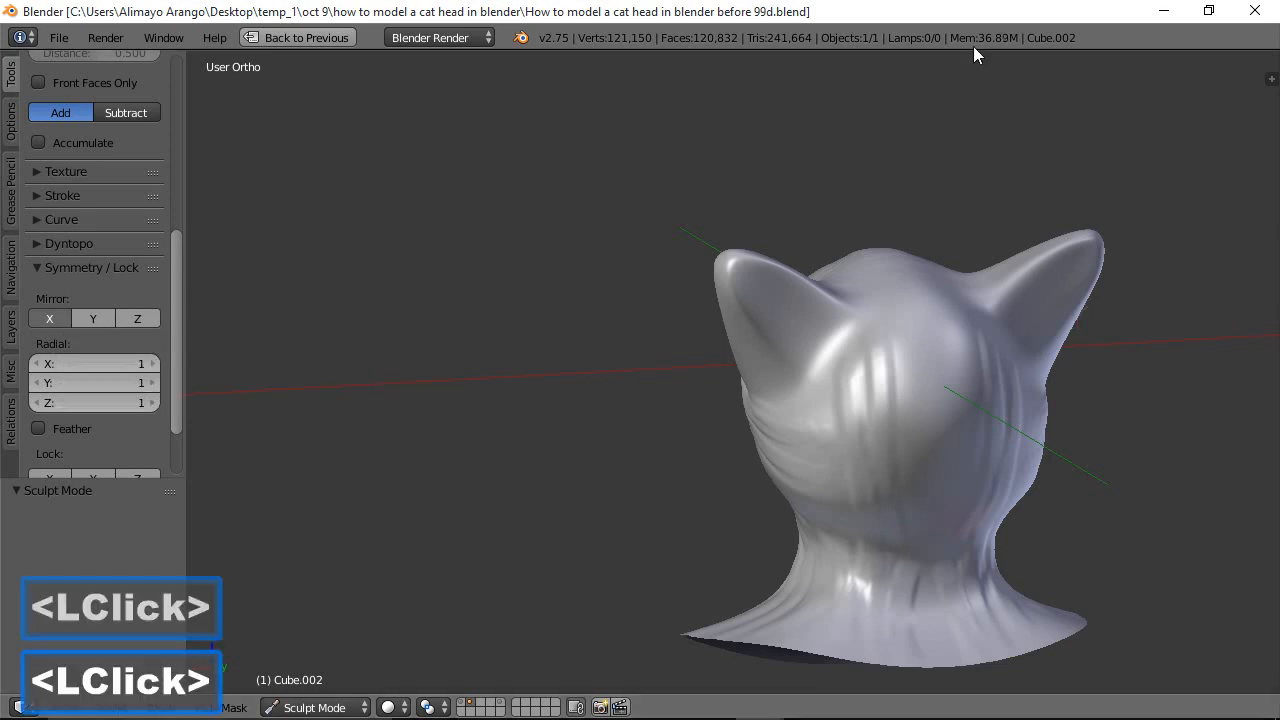
Fill the back of the head, from the crown to the nape, with more vertical fur strokes
left_click_drag(920, 342, 935, 414)
left_click_drag(902, 365, 893, 570)
left_click_drag(947, 388, 895, 650)
mouse_move(845, 500)
left_mouse_down()
mouse_move(851, 620)
mouse_move(871, 634)
left_mouse_up()
left_click(866, 375)
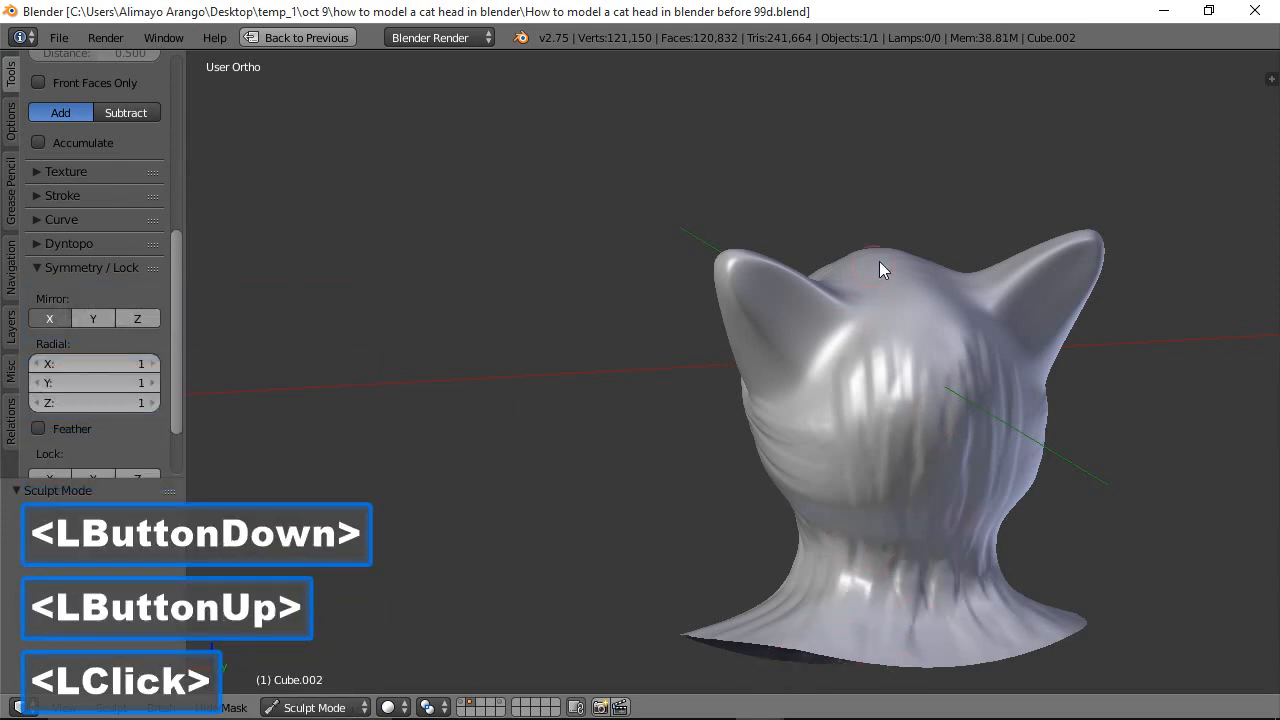
left_click_drag(934, 400, 926, 462)
left_click_drag(885, 262, 853, 435)
mouse_move(853, 306)
left_mouse_down()
mouse_move(793, 440)
mouse_move(847, 392)
left_mouse_up()
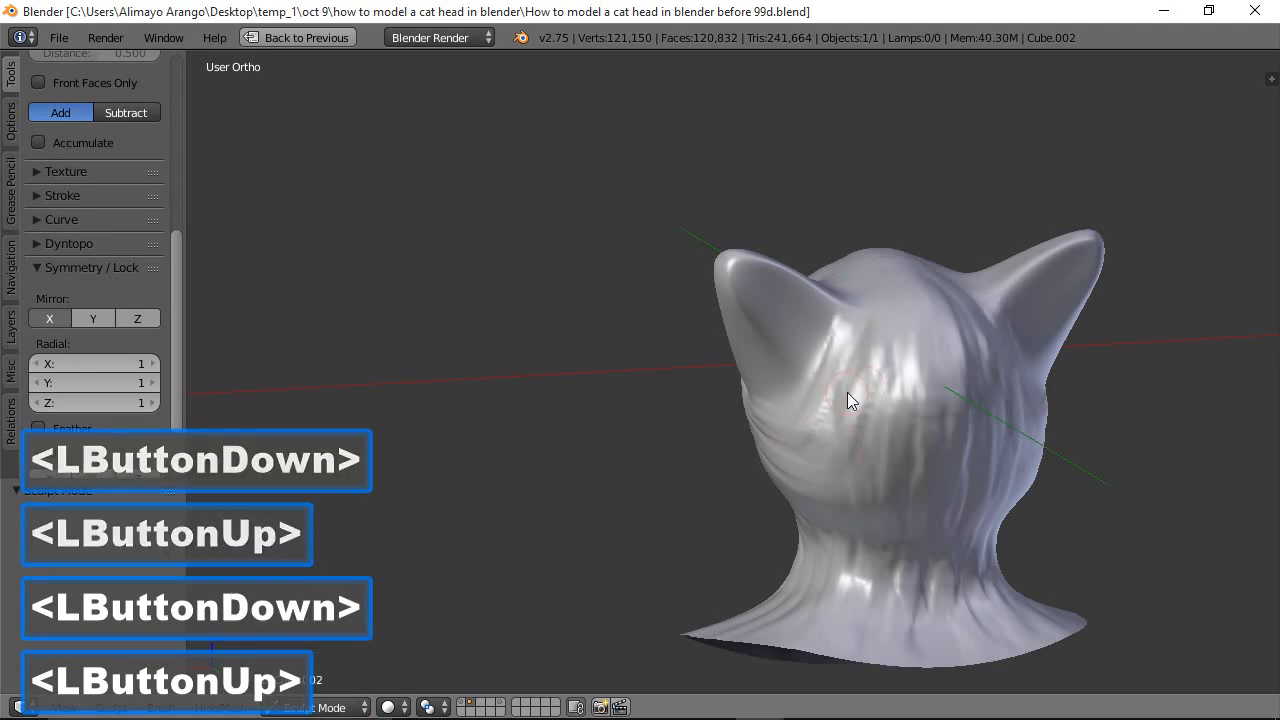
left_click_drag(933, 454, 935, 462)
left_click(922, 458)
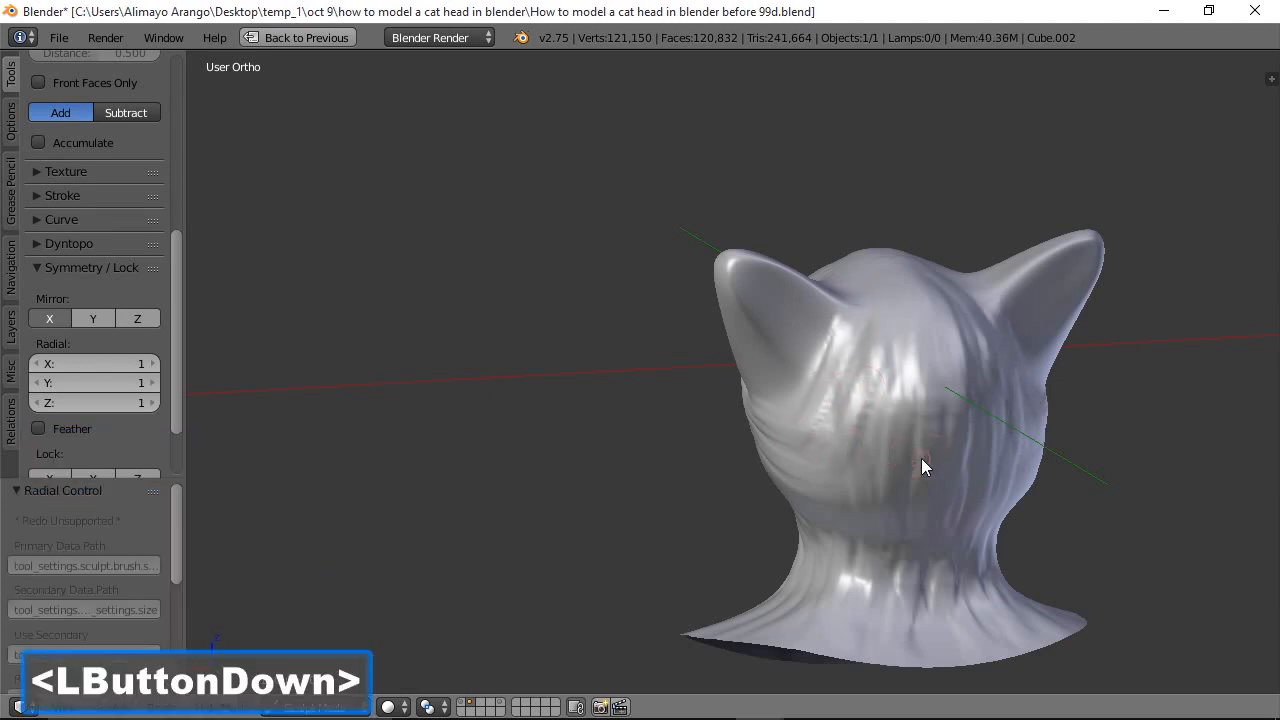
Sculpt fur strokes on the back of the ear, running from the tip to the base
left_click_drag(766, 285, 750, 275)
mouse_move(744, 270)
left_mouse_down()
mouse_move(762, 316)
mouse_move(802, 330)
left_mouse_up()
left_click(738, 285)
left_click_drag(760, 268, 825, 333)
left_click_drag(771, 273, 836, 324)
left_click_drag(797, 278, 850, 304)
left_click(943, 335)
Add fur strokes along the upper edge of the ear
mouse_move(940, 340)
middle_mouse_down()
mouse_move(883, 390)
mouse_move(830, 332)
middle_mouse_up()
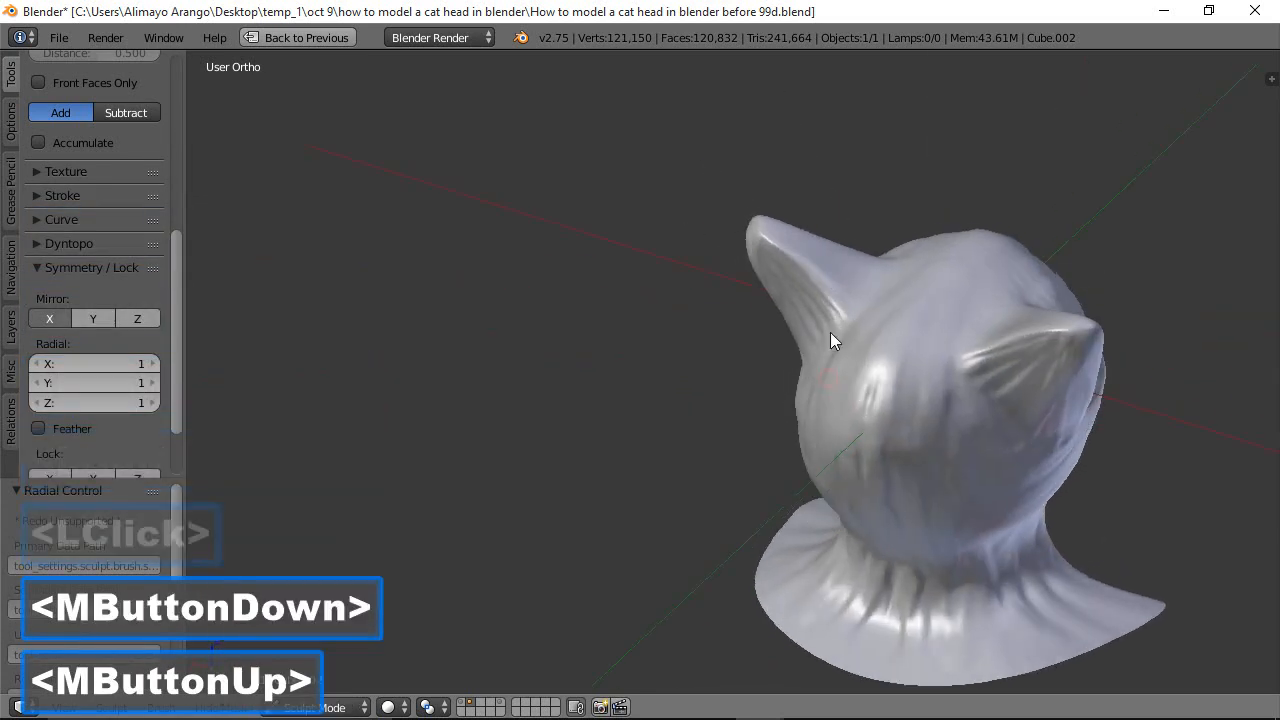
left_click(798, 237)
left_click(791, 236)
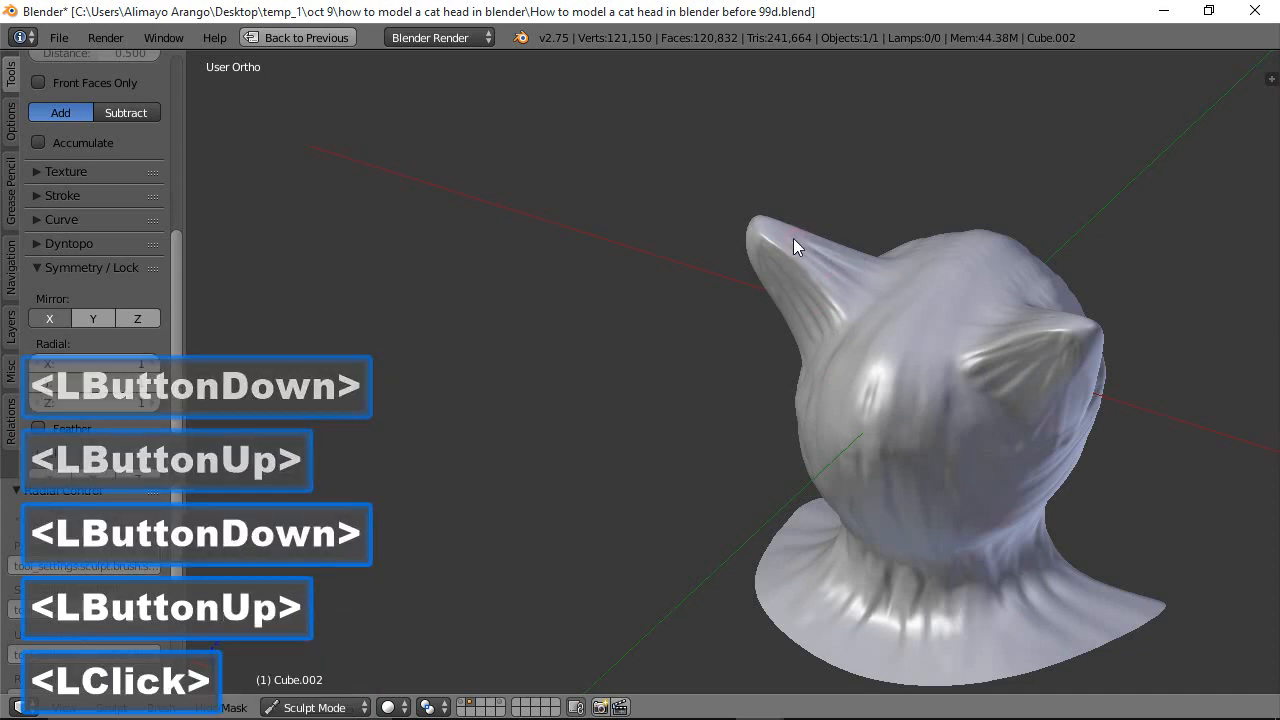
left_click(780, 252)
Add fur strokes on the side of the forehead below the ear and at the lower edge of the neck
middle_click_drag(700, 368, 1036, 345)
middle_click_drag(717, 423, 695, 378)
left_click(641, 352)
left_click(661, 329)
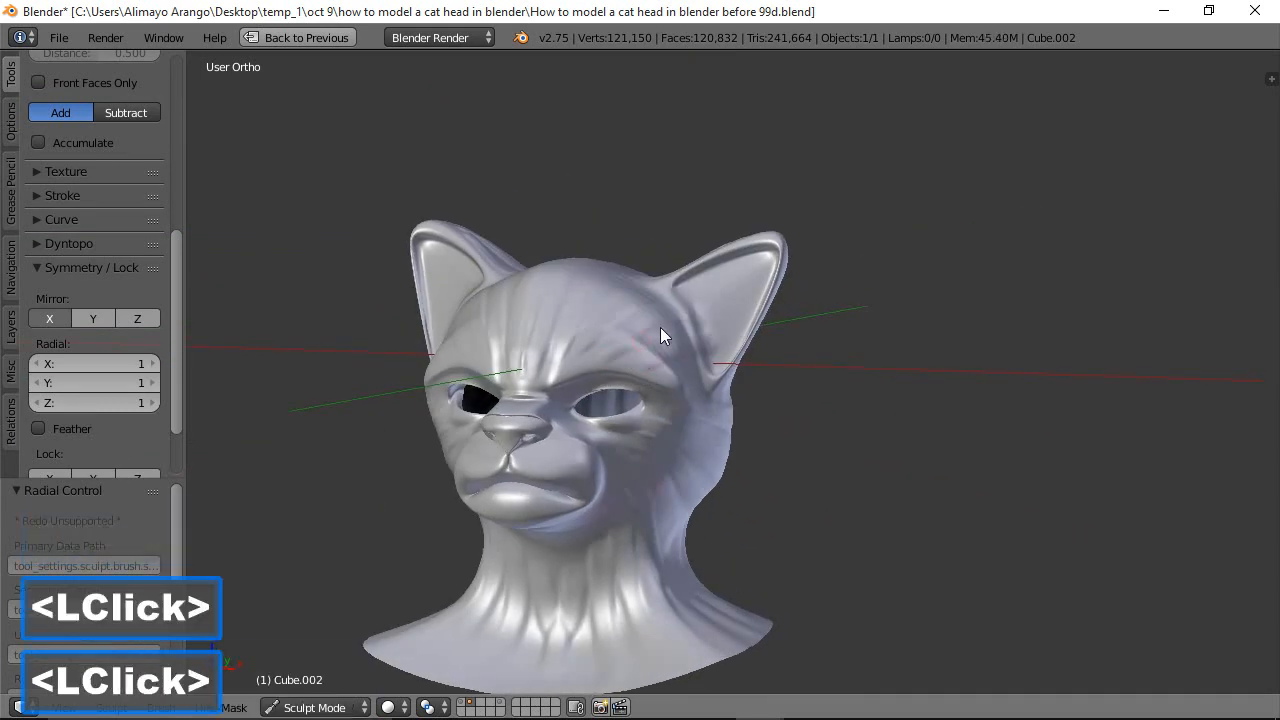
left_click(433, 651)
left_click(470, 663)
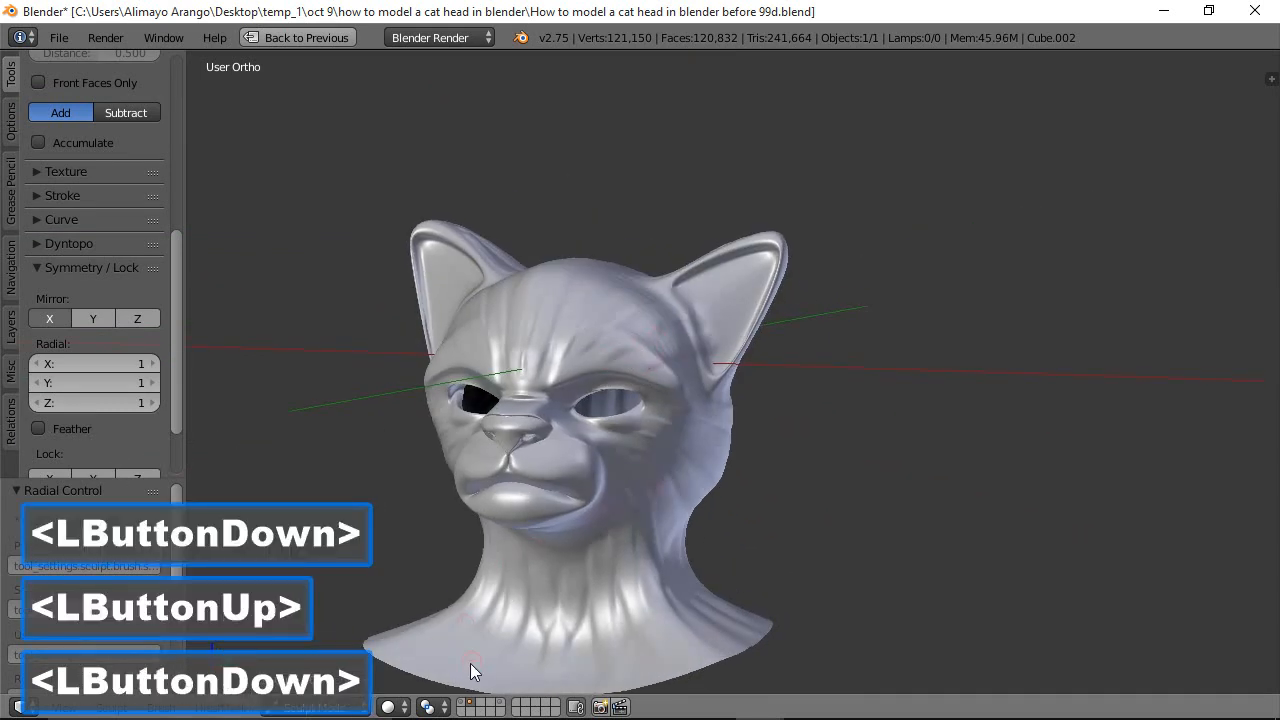
Set the brush radius to 9 px and strength to 0.849, and sculpt thinner fur strokes on the forehead, neck and shoulder
scroll(683, 540, "down", 1)
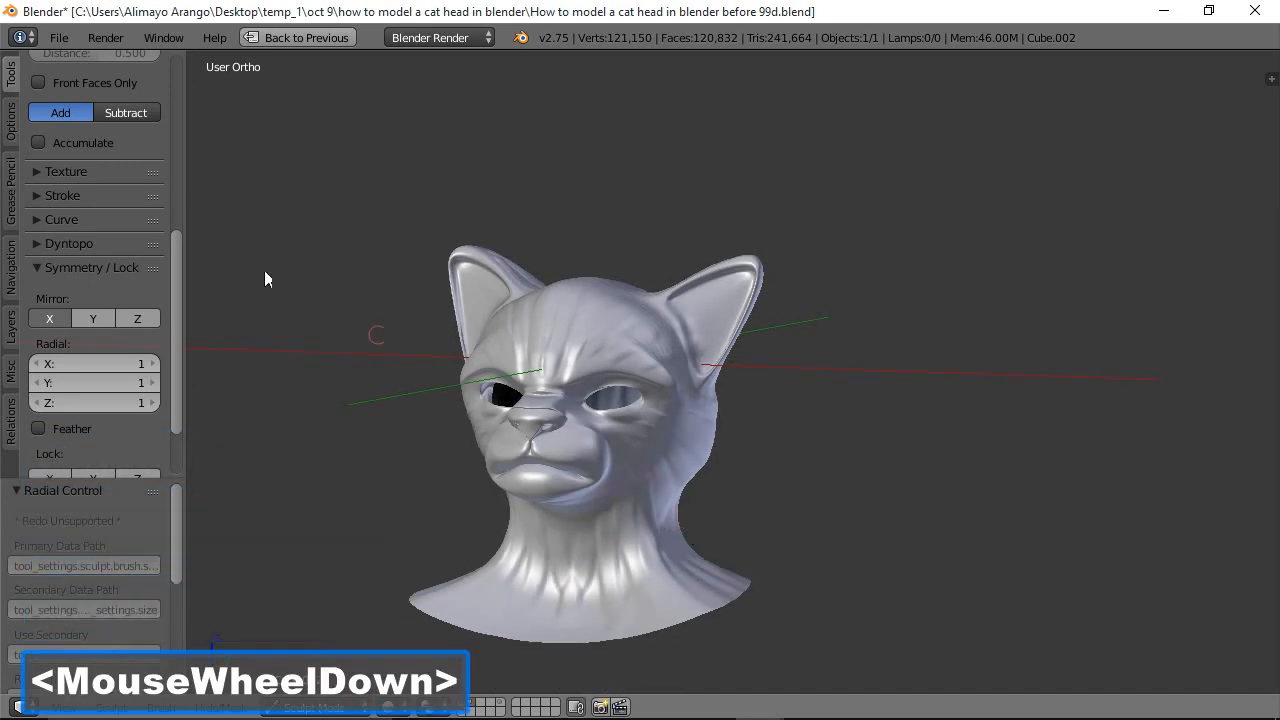
left_click_drag(176, 250, 186, 59)
left_click_drag(90, 275, 124, 269)
middle_click_drag(526, 270, 544, 335)
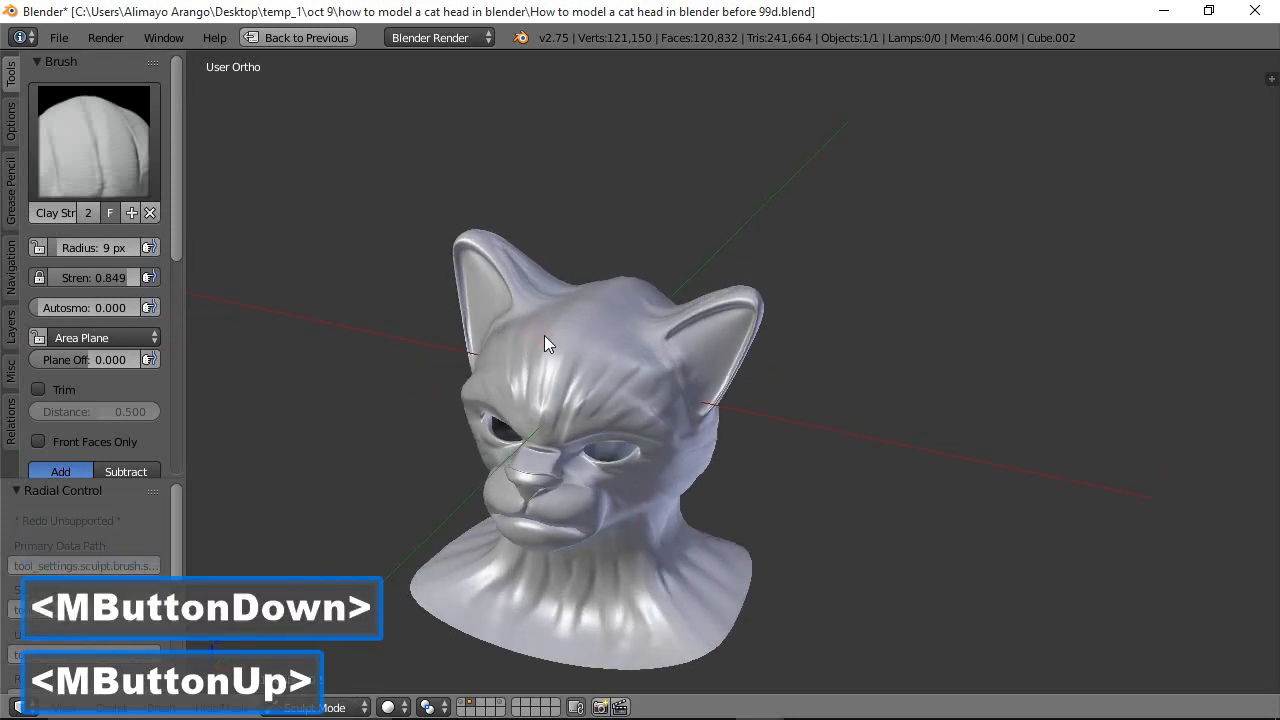
mouse_move(622, 335)
left_mouse_down()
mouse_move(601, 406)
mouse_move(655, 370)
mouse_move(582, 401)
mouse_move(640, 339)
mouse_move(588, 361)
mouse_move(636, 302)
mouse_move(569, 365)
mouse_move(601, 369)
left_mouse_up()
mouse_move(663, 555)
left_mouse_down()
mouse_move(689, 613)
mouse_move(645, 588)
mouse_move(614, 643)
mouse_move(578, 652)
mouse_move(582, 579)
mouse_move(649, 588)
mouse_move(700, 619)
left_mouse_up()
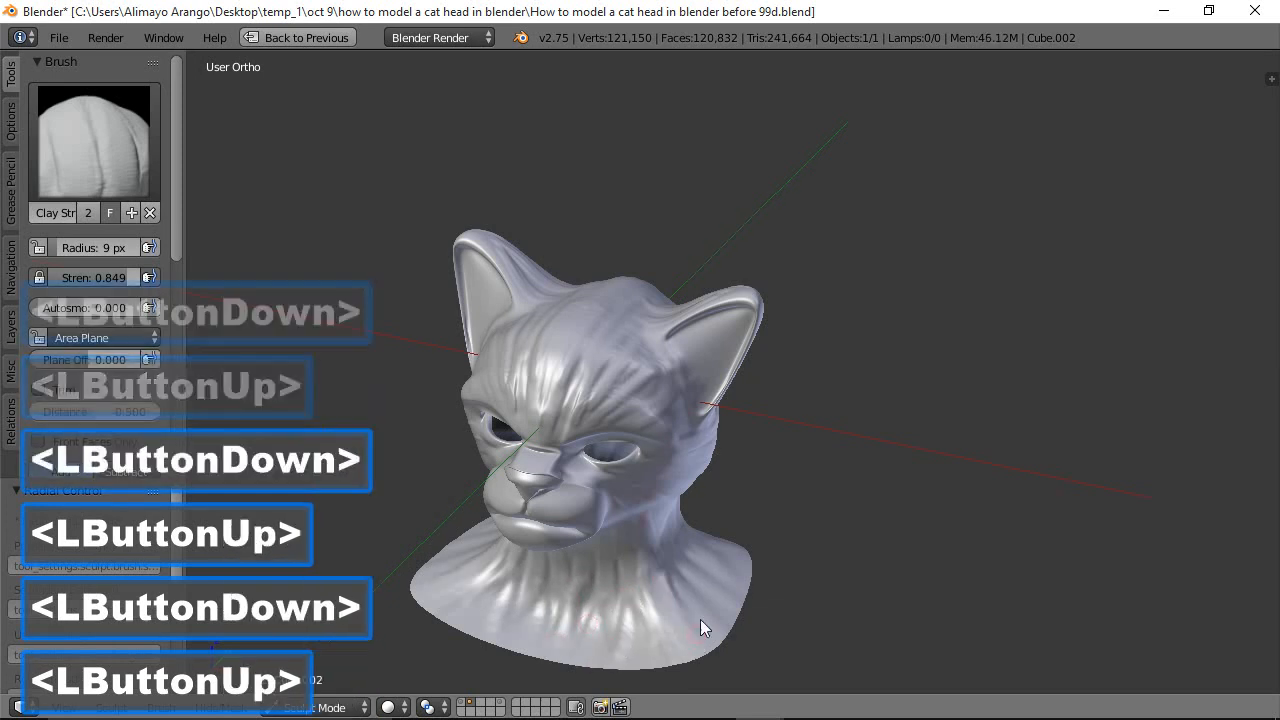
mouse_move(714, 549)
left_mouse_down()
mouse_move(756, 567)
mouse_move(704, 561)
mouse_move(679, 586)
mouse_move(725, 595)
left_mouse_up()
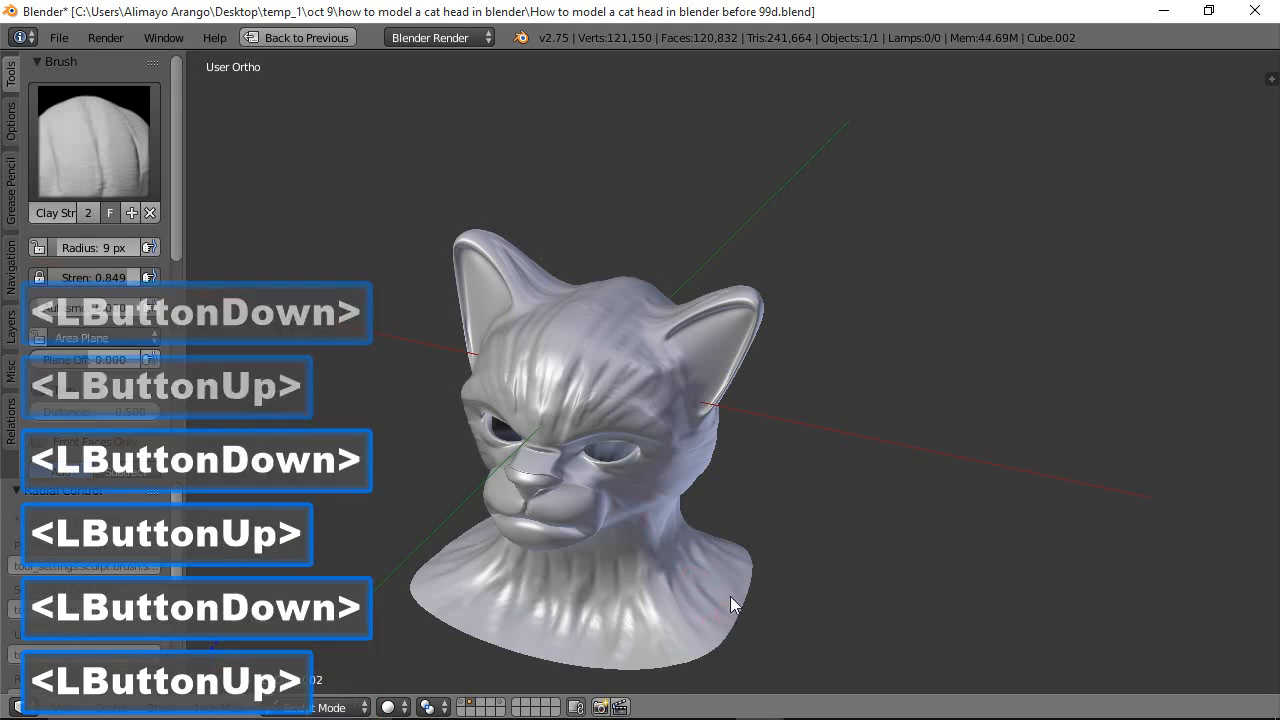
Sculpt thin fur strokes on the side of the head, neck and shoulder, and save as version 100d
middle_click_drag(784, 597, 680, 538)
mouse_move(753, 515)
left_mouse_down()
mouse_move(717, 464)
mouse_move(816, 472)
mouse_move(784, 460)
left_mouse_up()
left_click_drag(783, 530, 787, 582)
mouse_move(818, 536)
left_mouse_down()
mouse_move(817, 586)
mouse_move(868, 590)
mouse_move(909, 634)
left_mouse_up()
mouse_move(716, 593)
middle_mouse_down()
mouse_move(825, 619)
mouse_move(1037, 582)
mouse_move(1052, 597)
middle_mouse_up()
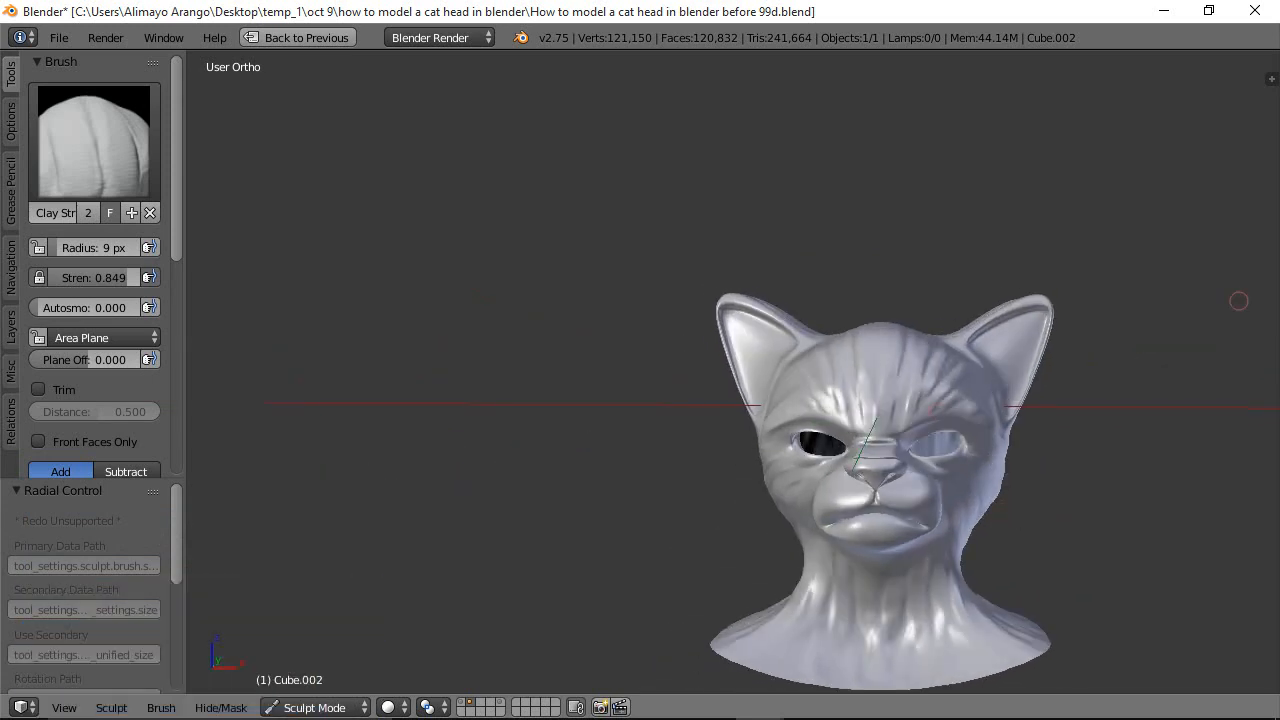
left_click(1166, 394)
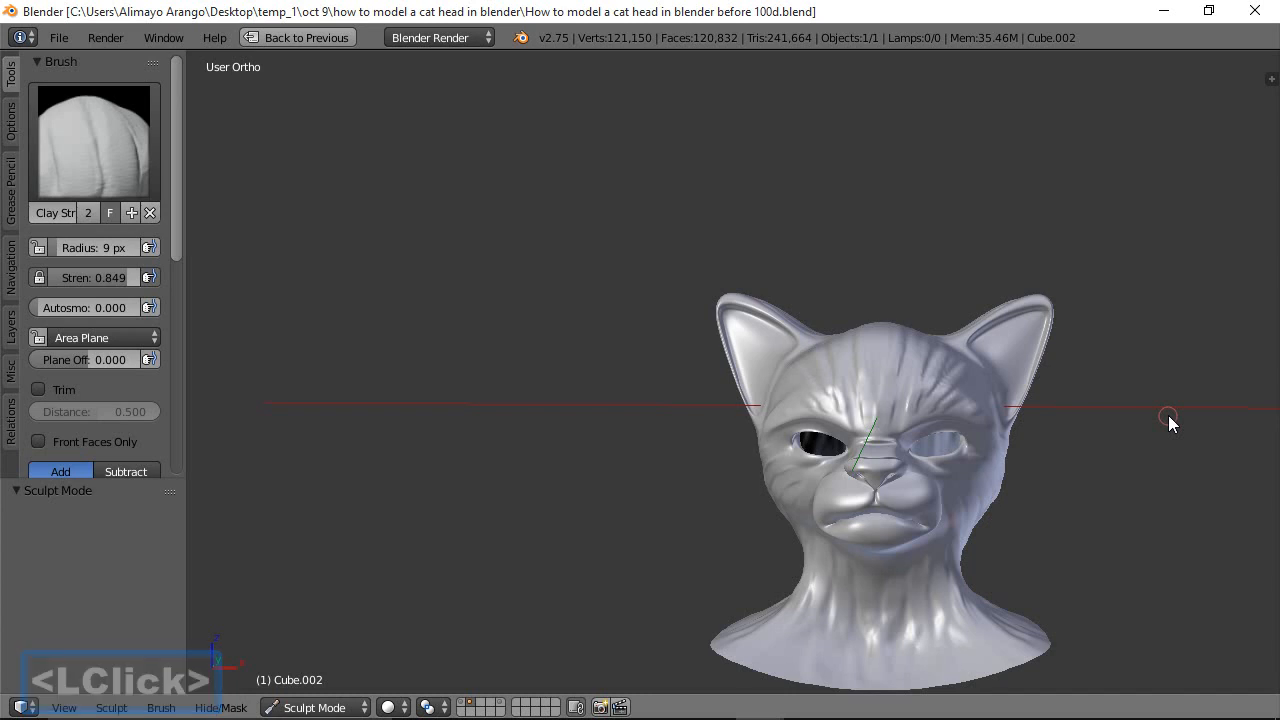
Subdivide the Multiresolution modifier to level 5, set its preview level to 5, and save as version 101d
middle_click_drag(1120, 440, 969, 359, "shift")
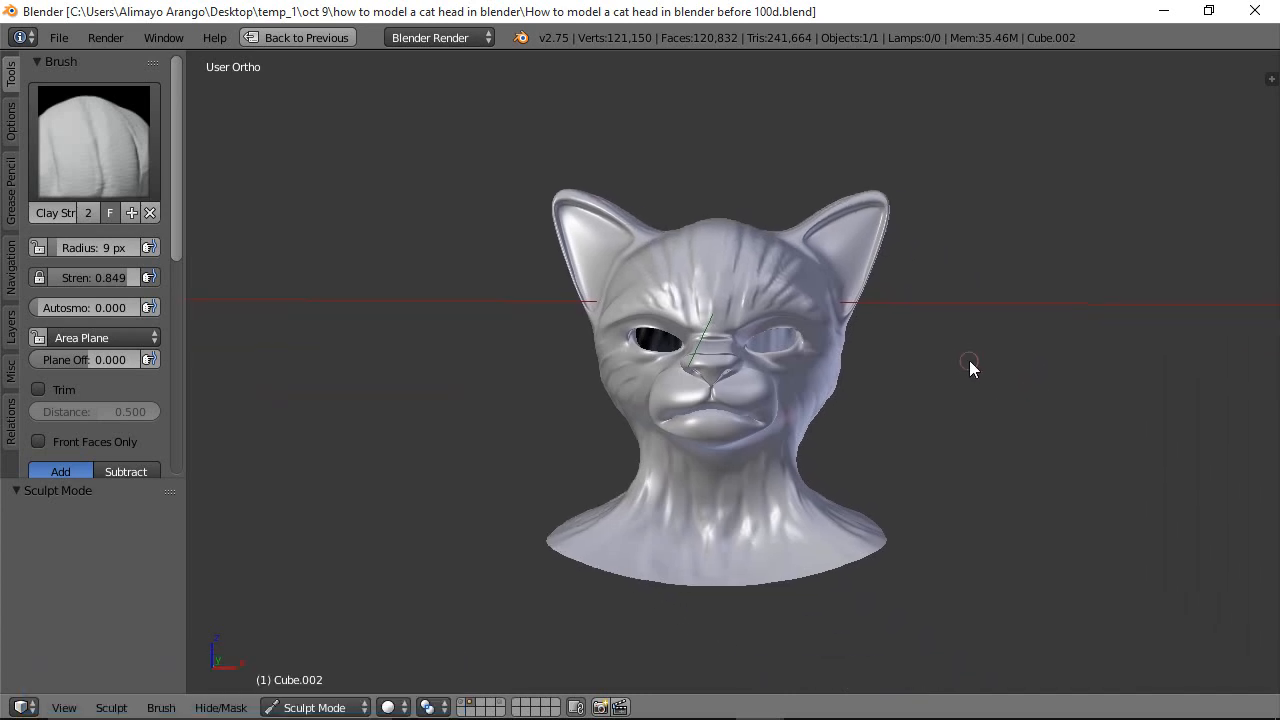
key("shift+space")
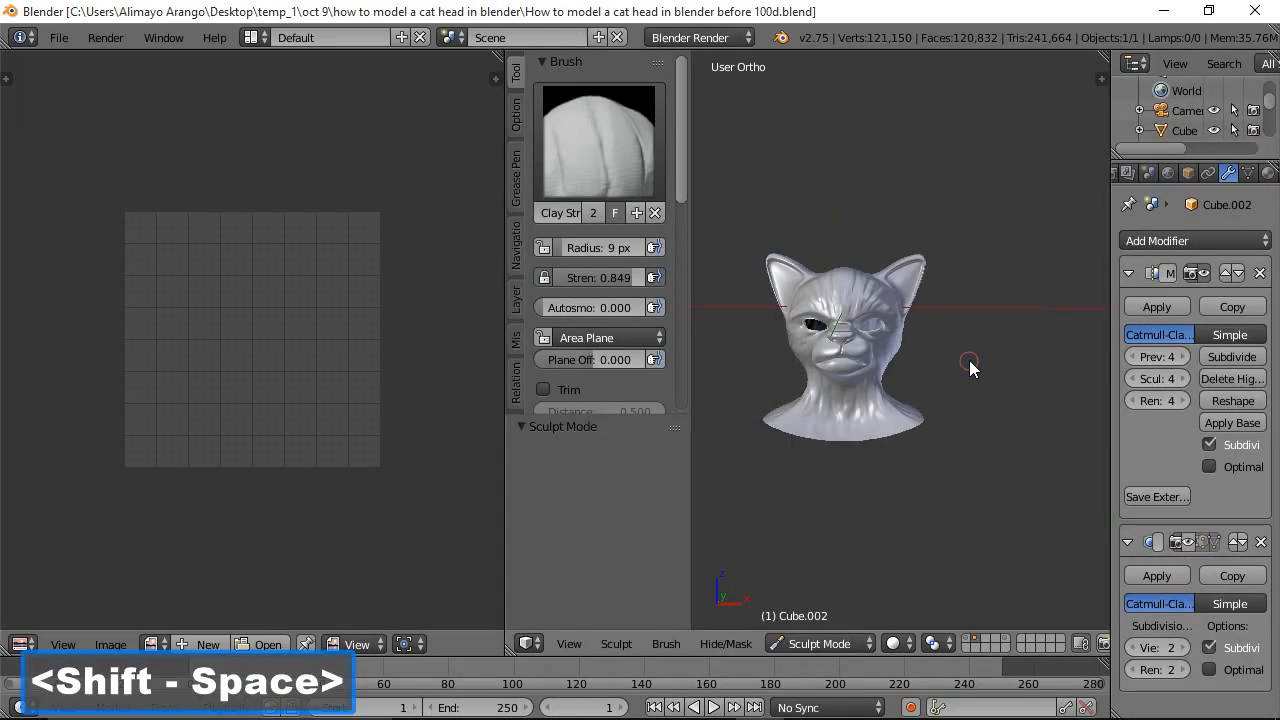
left_click(1235, 359)
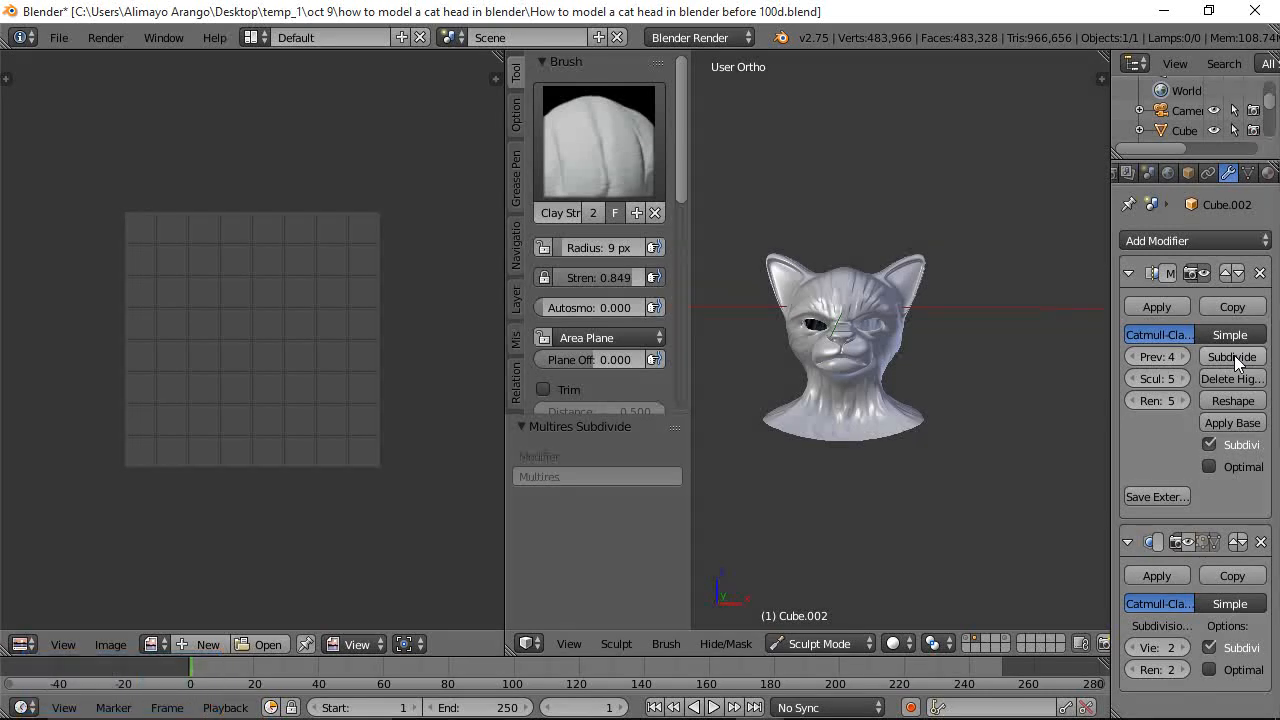
left_click(999, 331)
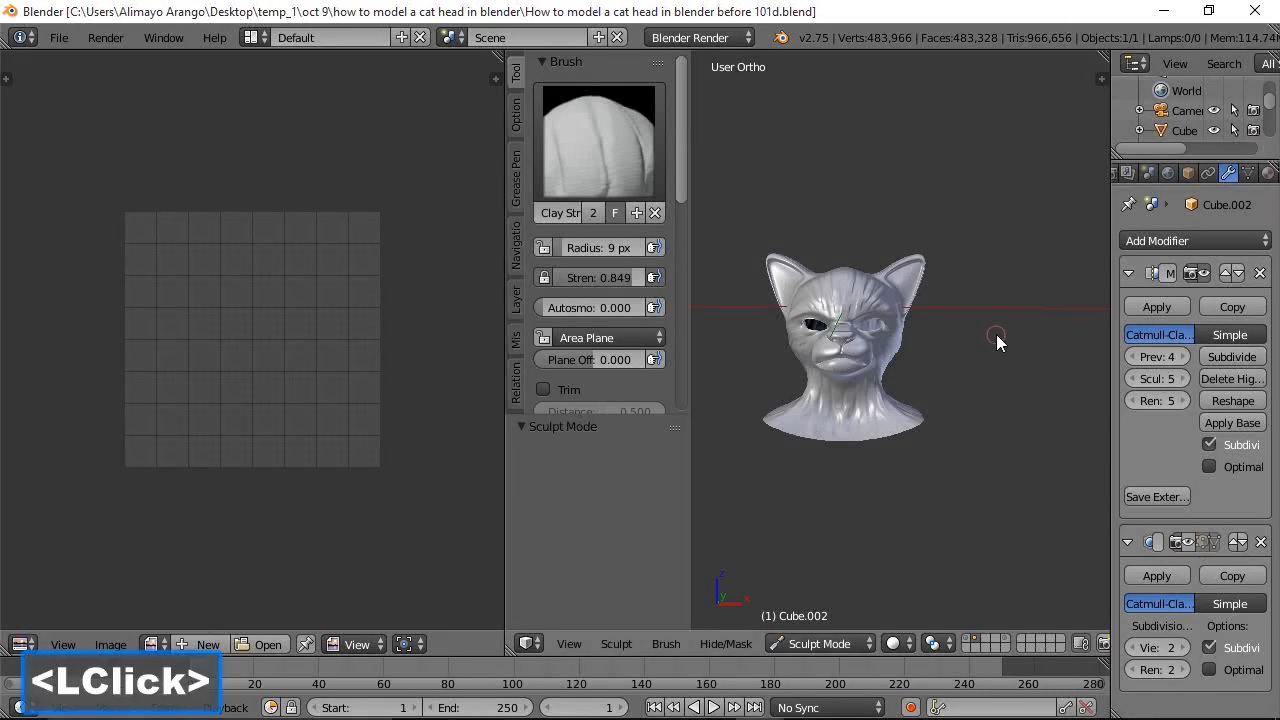
left_click(1180, 357)
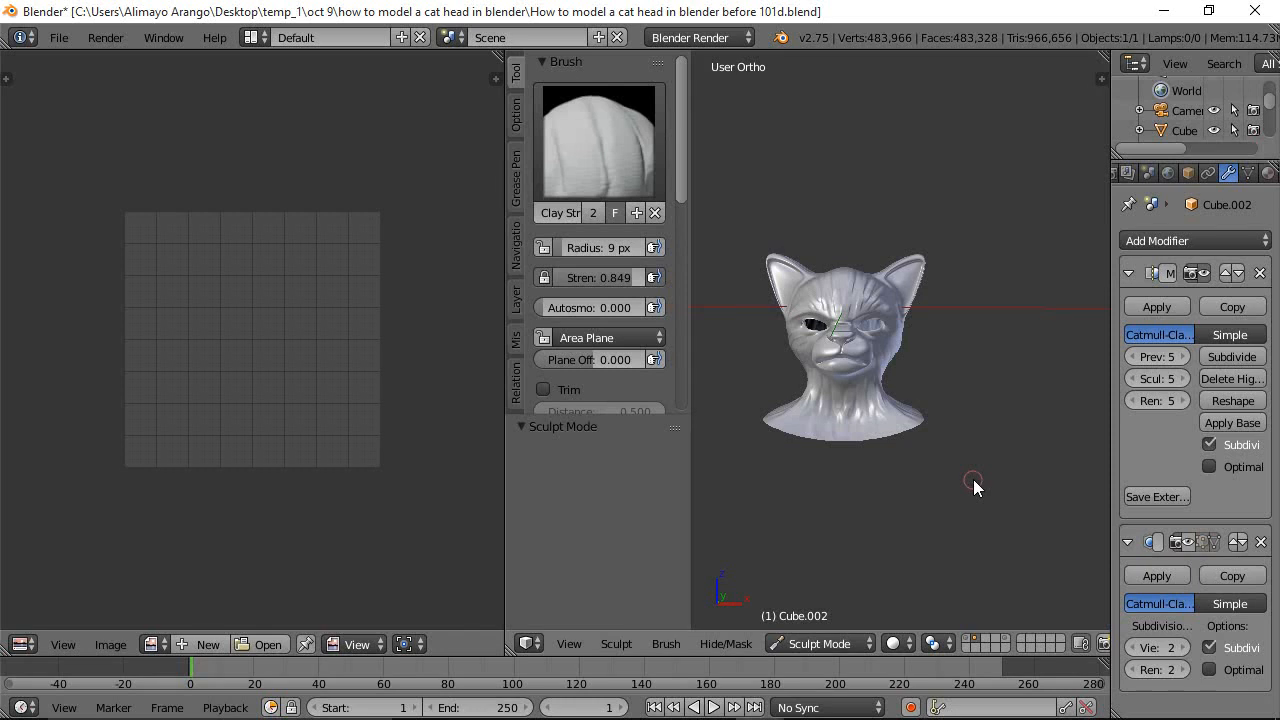
key("shift+space")
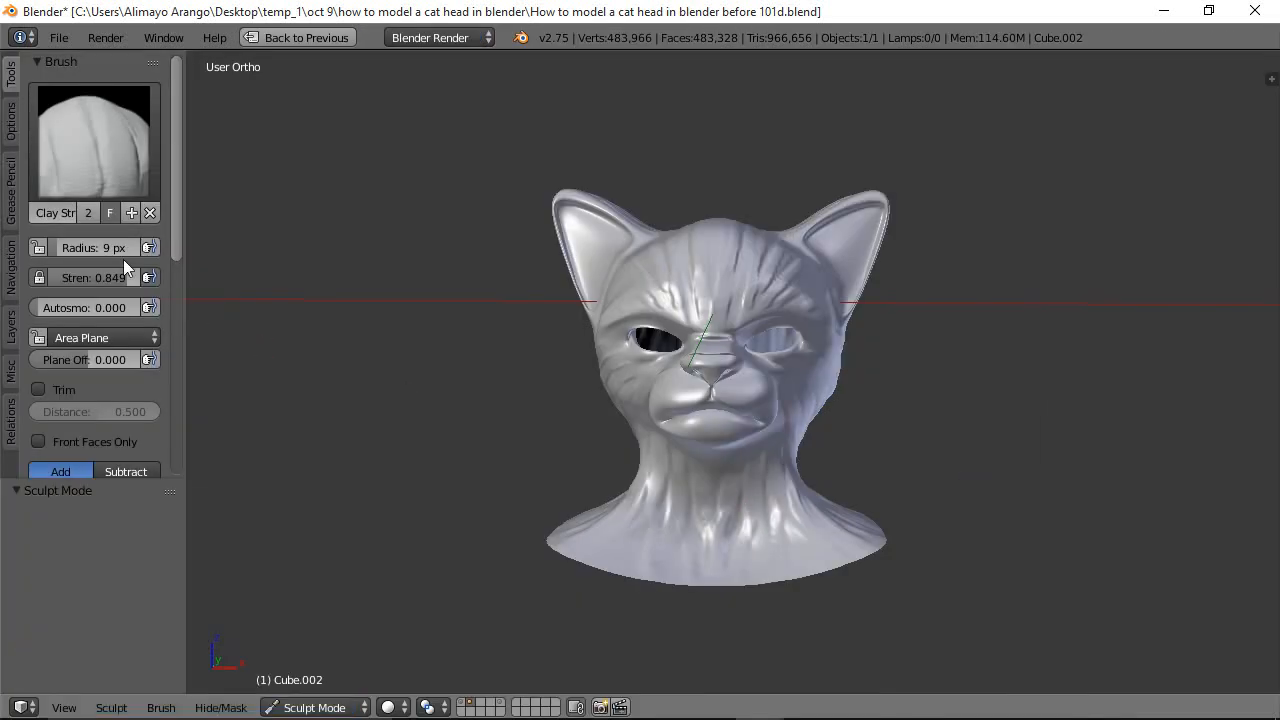
Set the brush strength to 0.958 and sculpt finer fur strokes on the front of the neck and the forehead
left_click_drag(117, 273, 137, 277)
mouse_move(747, 540)
left_mouse_down()
mouse_move(726, 536)
mouse_move(715, 499)
mouse_move(752, 549)
mouse_move(762, 483)
mouse_move(781, 486)
mouse_move(777, 476)
mouse_move(789, 539)
left_mouse_up()
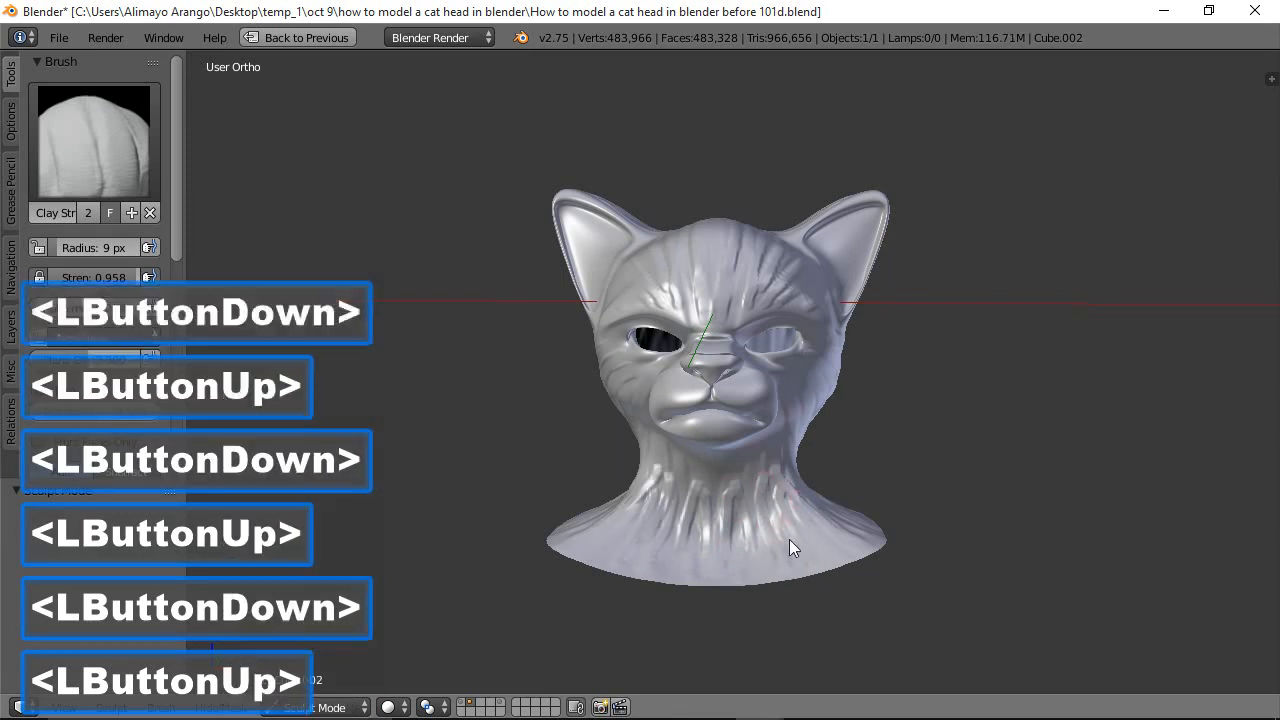
left_click(834, 528)
mouse_move(727, 303)
left_mouse_down()
mouse_move(724, 212)
mouse_move(683, 245)
mouse_move(685, 310)
mouse_move(642, 283)
left_mouse_up()
left_click_drag(786, 296, 817, 282)
left_click(758, 295)
Sculpt fine fur strokes on the side of the neck, the jaw and the cheek back toward the ear
middle_click_drag(896, 388, 783, 400)
mouse_move(770, 445)
left_mouse_down()
mouse_move(757, 480)
mouse_move(799, 424)
left_mouse_up()
left_click_drag(793, 486, 815, 437)
left_click_drag(815, 520, 822, 418)
mouse_move(873, 488)
left_mouse_down()
mouse_move(847, 427)
mouse_move(880, 436)
left_mouse_up()
left_click_drag(830, 394, 926, 421)
left_click_drag(828, 373, 991, 387)
left_click_drag(796, 369, 829, 453)
Add short fur strokes along the side of the neck below the jaw
mouse_move(929, 455)
middle_mouse_down()
mouse_move(817, 496)
mouse_move(872, 473)
middle_mouse_up()
mouse_move(872, 473)
left_mouse_down()
mouse_move(860, 471)
mouse_move(889, 479)
left_mouse_up()
left_click(897, 475)
double_click(912, 463)
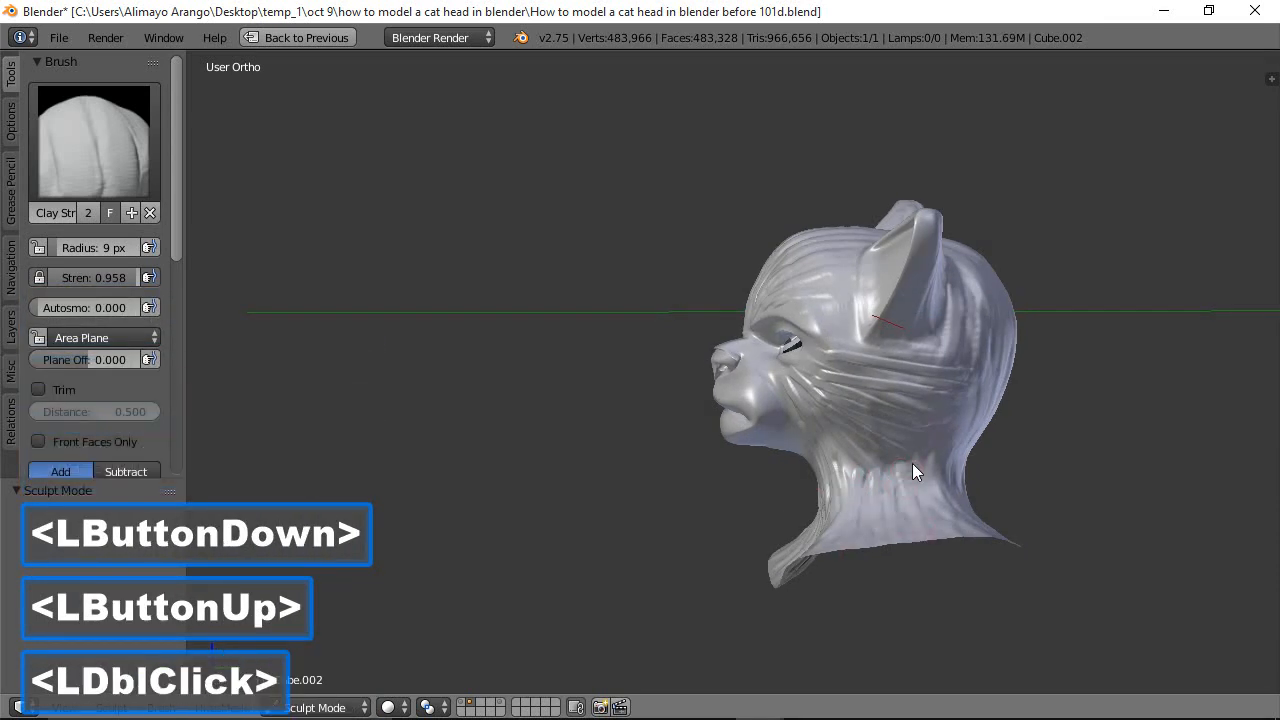
left_click(968, 491)
Sculpt fine fur strokes down the back of the head behind the ear, and save as version 102d
middle_click_drag(1012, 502, 862, 506)
mouse_move(962, 407)
left_mouse_down()
mouse_move(957, 454)
mouse_move(1002, 384)
mouse_move(1005, 505)
left_mouse_up()
mouse_move(974, 399)
left_mouse_down()
mouse_move(1008, 347)
mouse_move(1019, 450)
left_mouse_up()
mouse_move(1000, 331)
left_mouse_down()
mouse_move(984, 361)
mouse_move(987, 460)
left_mouse_up()
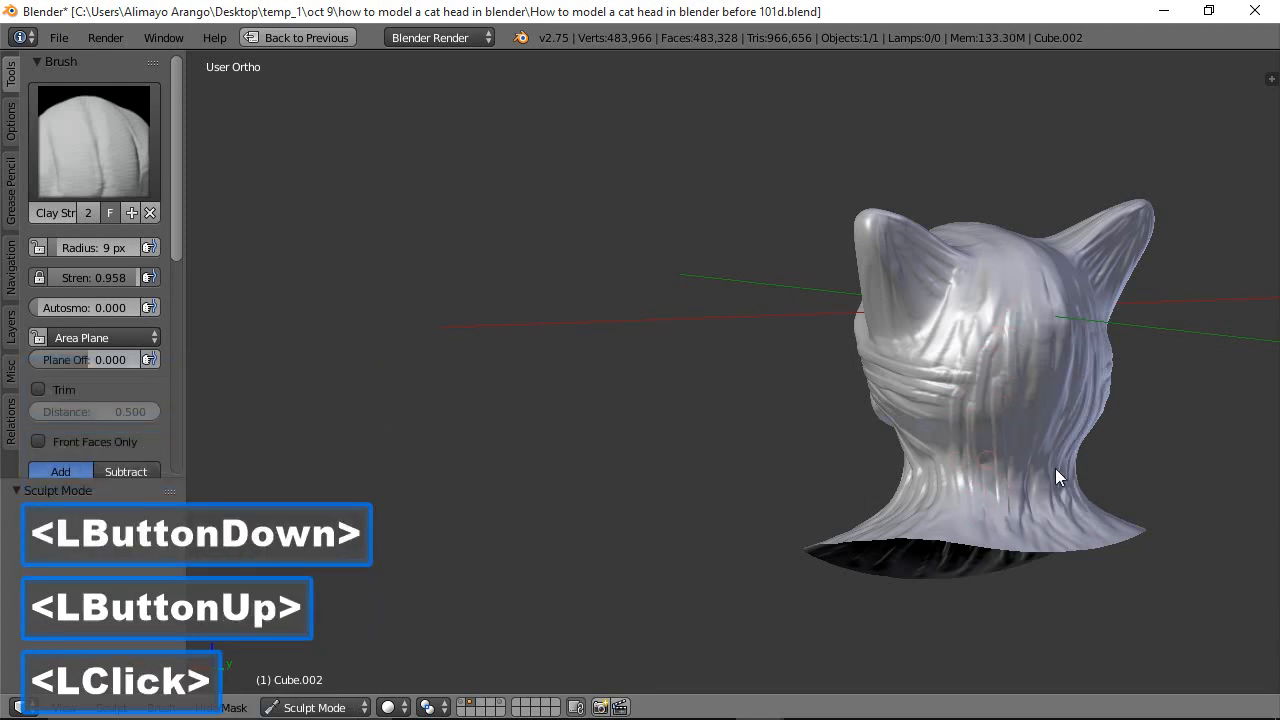
left_click_drag(1000, 345, 971, 518)
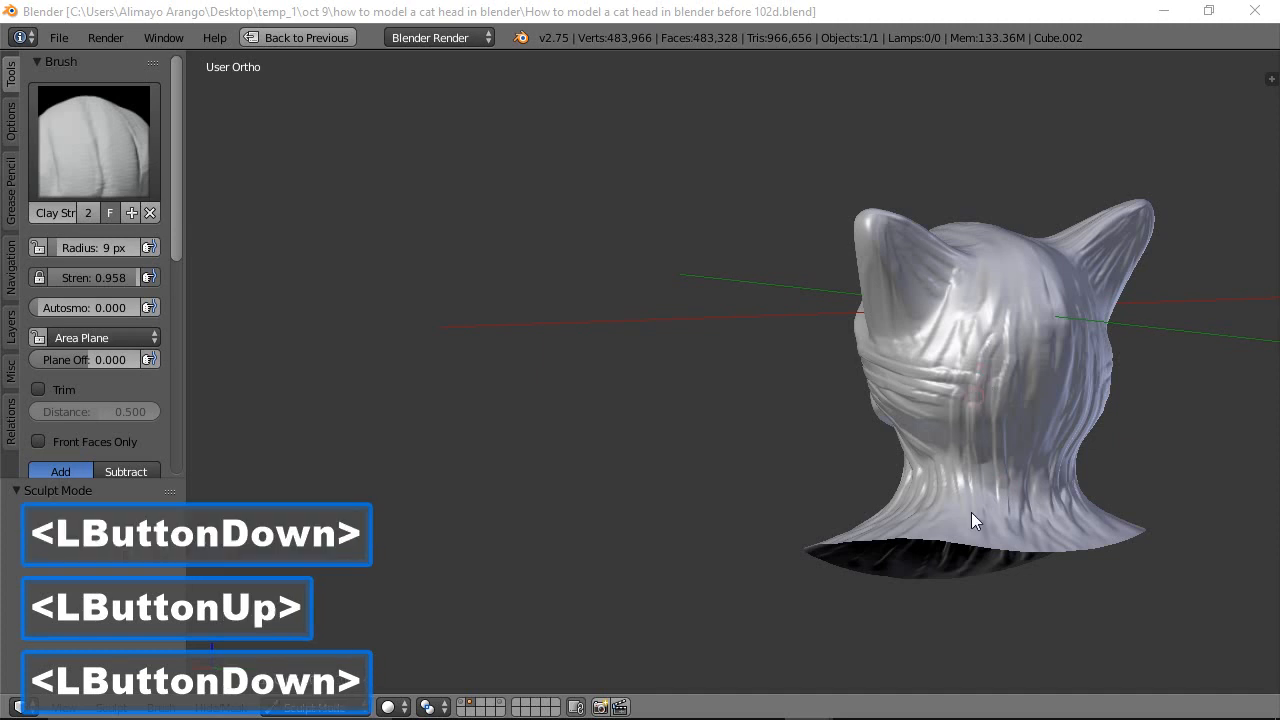
Continue the fine vertical fur strokes from the back of the crown down to the nape
left_click_drag(1015, 358, 1001, 530)
left_click_drag(974, 458, 966, 510)
left_click(960, 498)
left_click_drag(988, 271, 981, 440)
mouse_move(972, 275)
left_mouse_down()
mouse_move(943, 358)
mouse_move(998, 350)
left_mouse_up()
left_click(1032, 348)
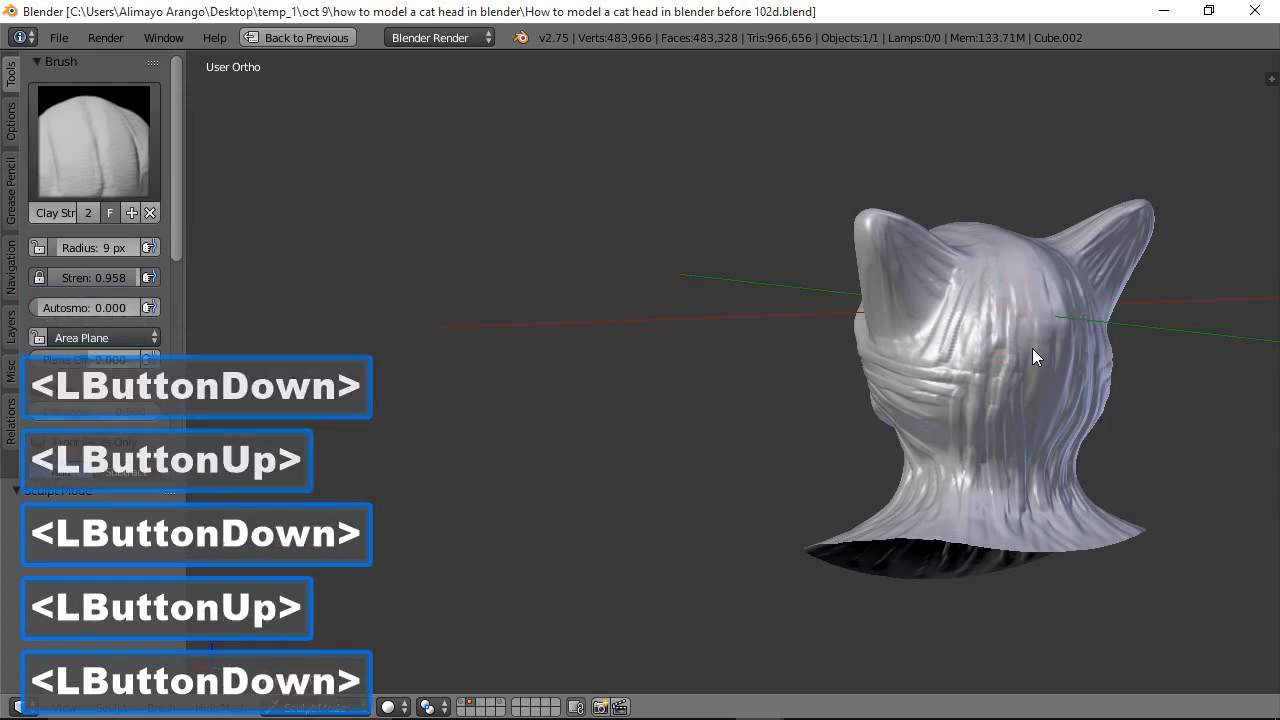
Sculpt fine fur strokes across the lower front of the neck, the chest and the shoulder
mouse_move(796, 446)
middle_mouse_down()
mouse_move(1050, 466)
mouse_move(1124, 455)
mouse_move(933, 385)
mouse_move(855, 411)
middle_mouse_up()
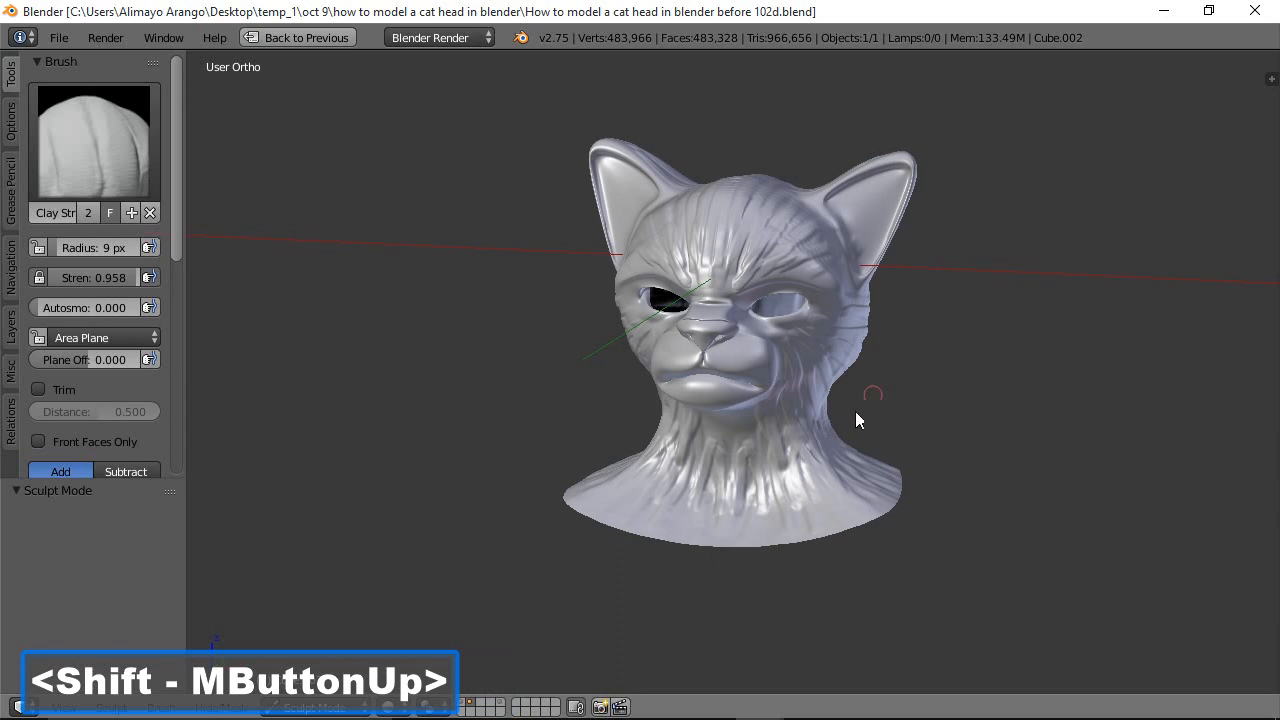
left_click(837, 516)
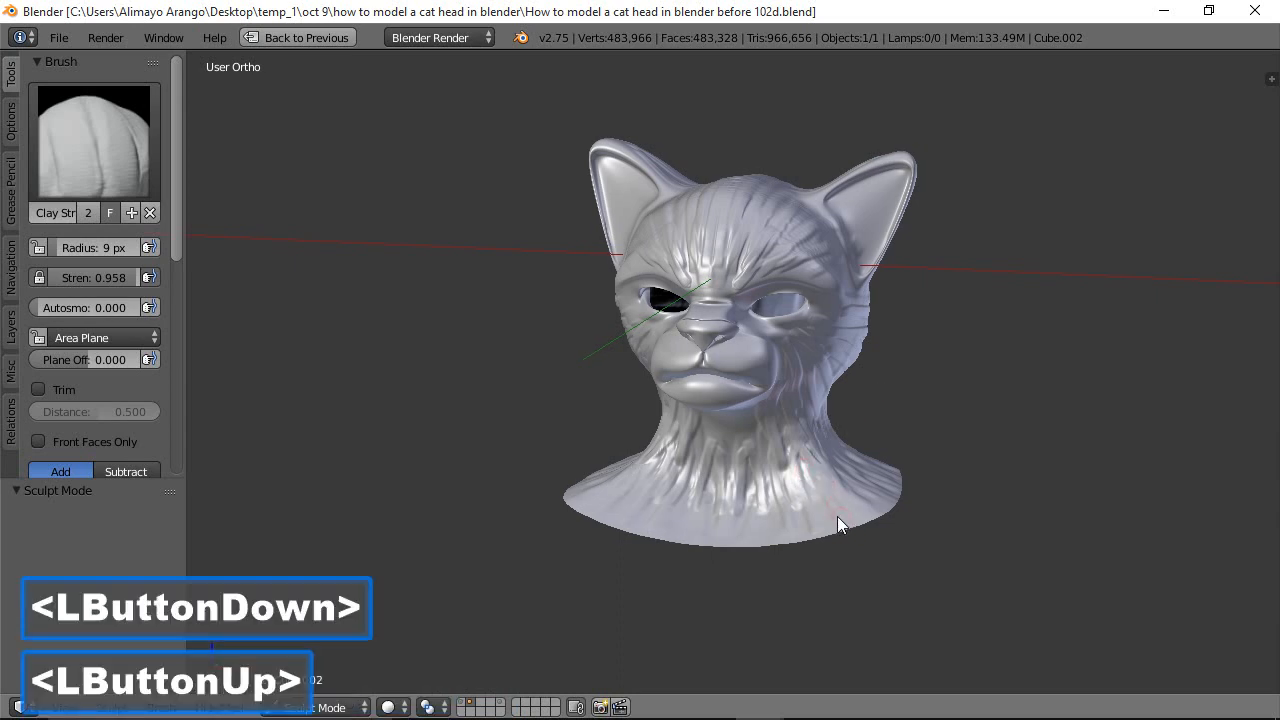
left_click(789, 546)
left_click_drag(767, 512, 763, 553)
left_click_drag(750, 504, 738, 541)
mouse_move(810, 492)
left_mouse_down()
mouse_move(812, 518)
mouse_move(828, 512)
left_mouse_up()
mouse_move(826, 465)
left_mouse_down()
mouse_move(838, 484)
mouse_move(836, 462)
left_mouse_up()
left_click_drag(787, 418, 785, 436)
Add fine fur strokes on the brow and throat, and save as version 103d
mouse_move(715, 284)
left_mouse_down()
mouse_move(716, 257)
mouse_move(729, 269)
mouse_move(722, 286)
mouse_move(800, 262)
mouse_move(819, 285)
mouse_move(785, 284)
mouse_move(824, 284)
mouse_move(832, 322)
left_mouse_up()
left_click(828, 270)
left_click_drag(743, 440, 744, 462)
mouse_move(744, 462)
left_mouse_down()
mouse_move(746, 417)
mouse_move(749, 445)
left_mouse_up()
mouse_move(757, 416)
left_mouse_down()
mouse_move(764, 452)
mouse_move(805, 497)
mouse_move(791, 441)
mouse_move(844, 478)
left_mouse_up()
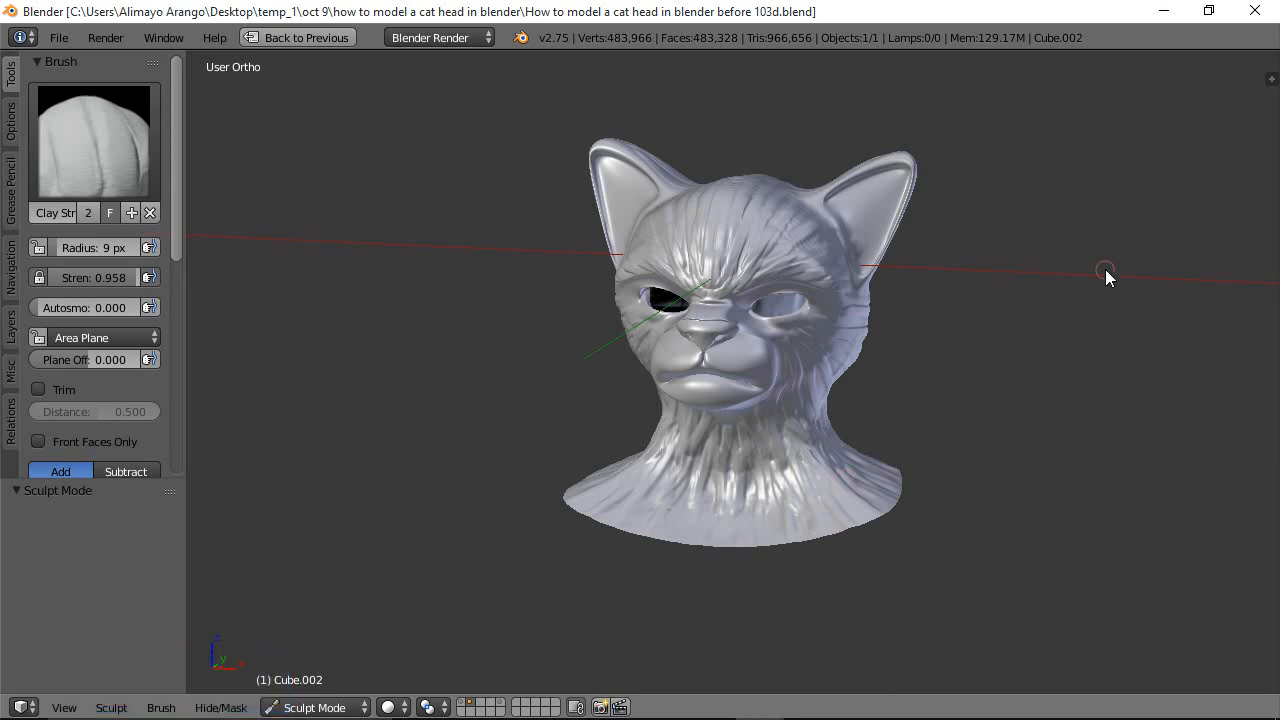
Restore the full multi-editor layout and switch the sculpted head to Object Mode
key("shift+space")
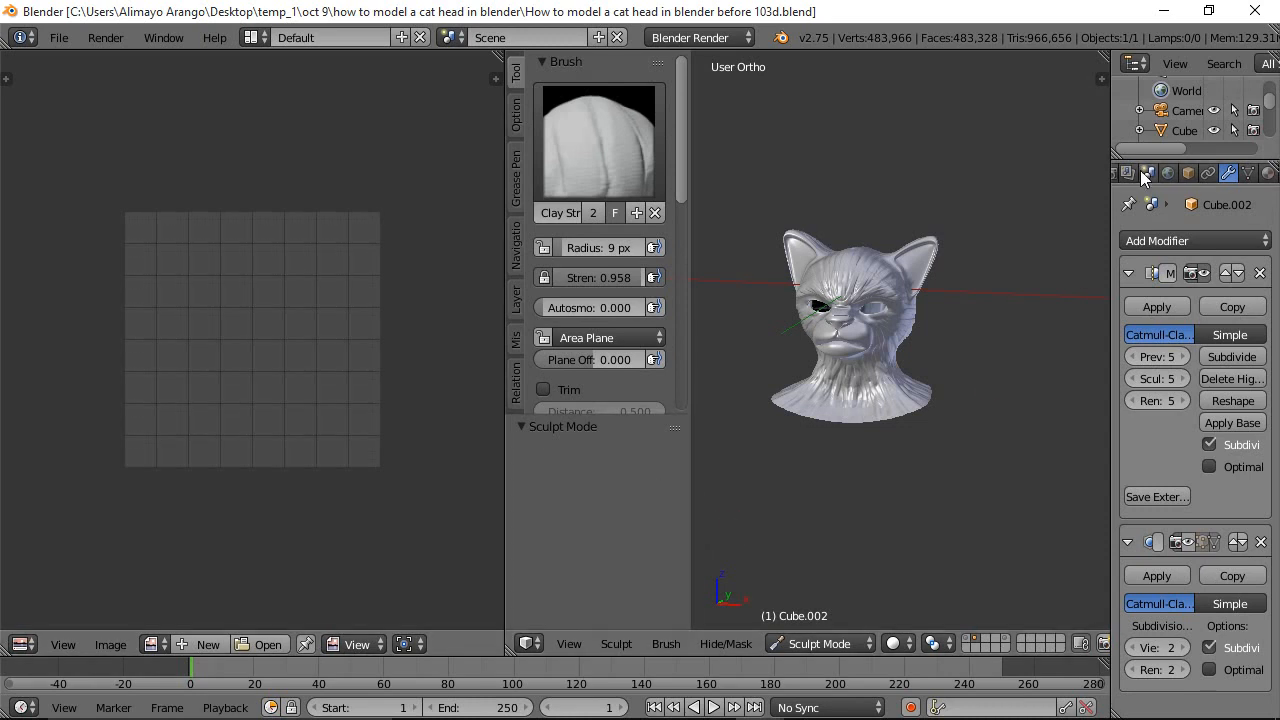
left_click(866, 647)
left_click(855, 622)
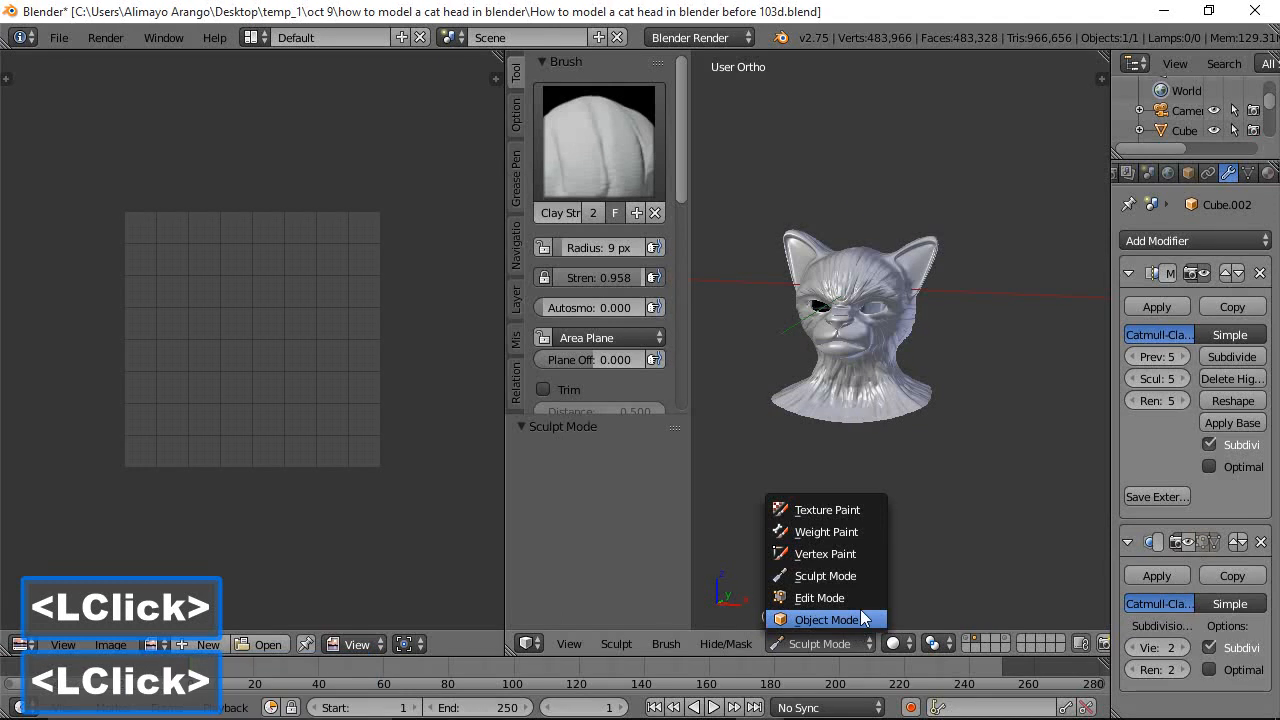
Move the sculpted head to the first layer and show that layer
scroll(915, 514, "up", 2)
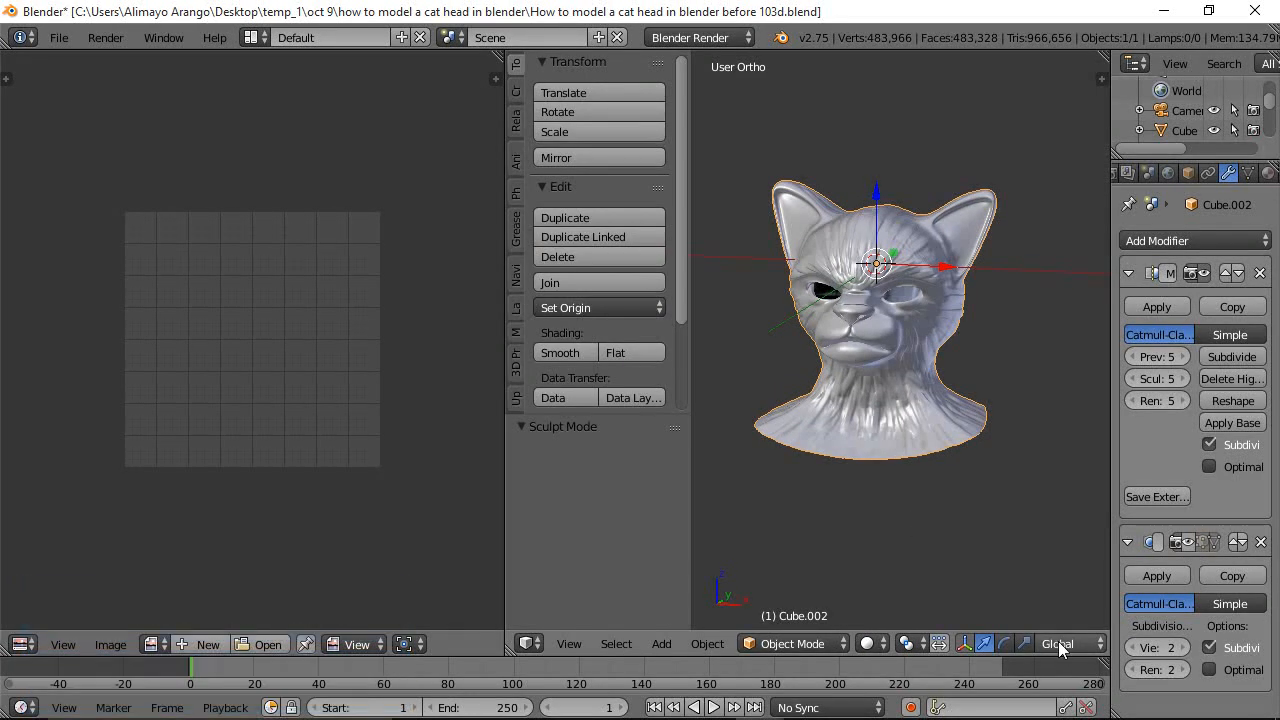
scroll(1058, 641, "down", 8)
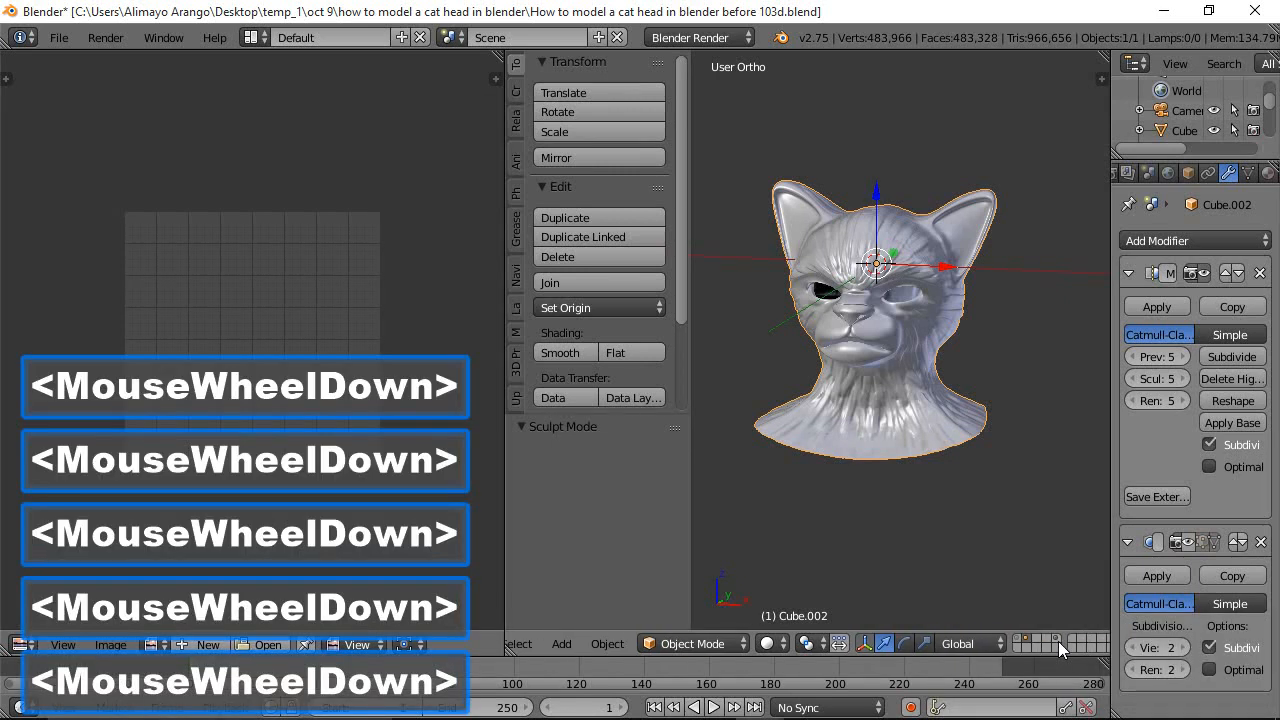
scroll(1058, 641, "down", 5)
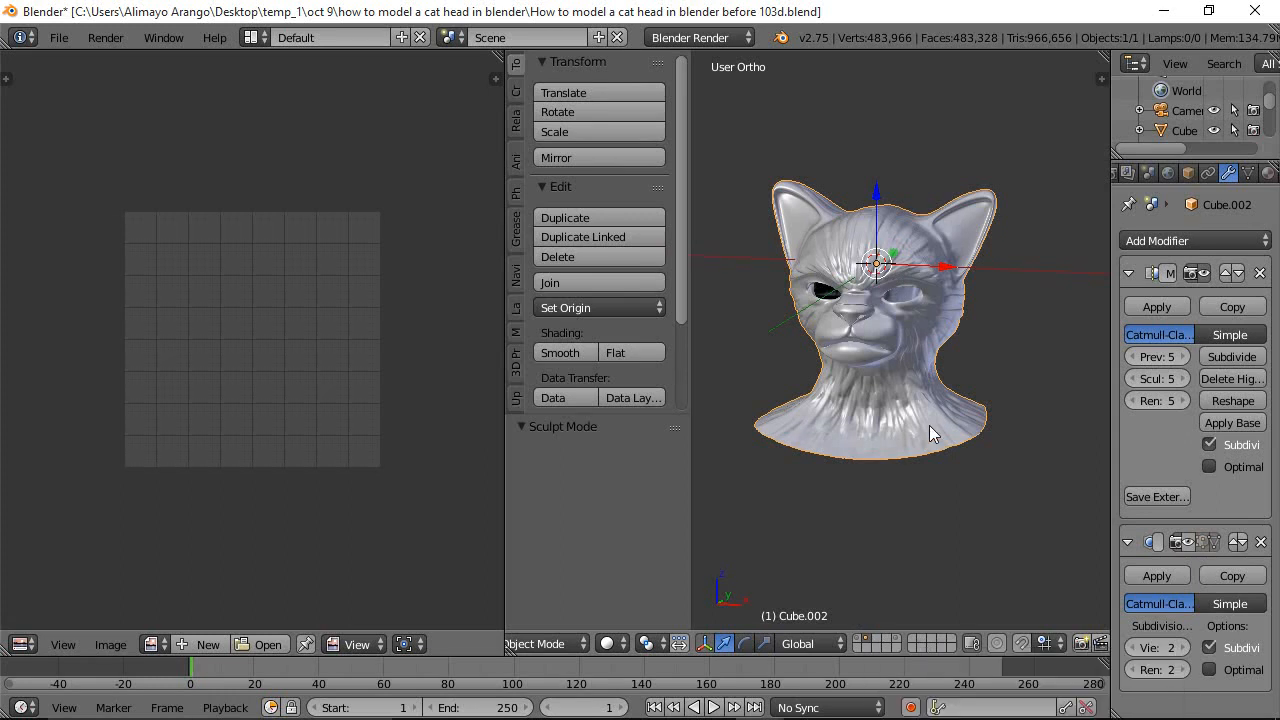
key("m")
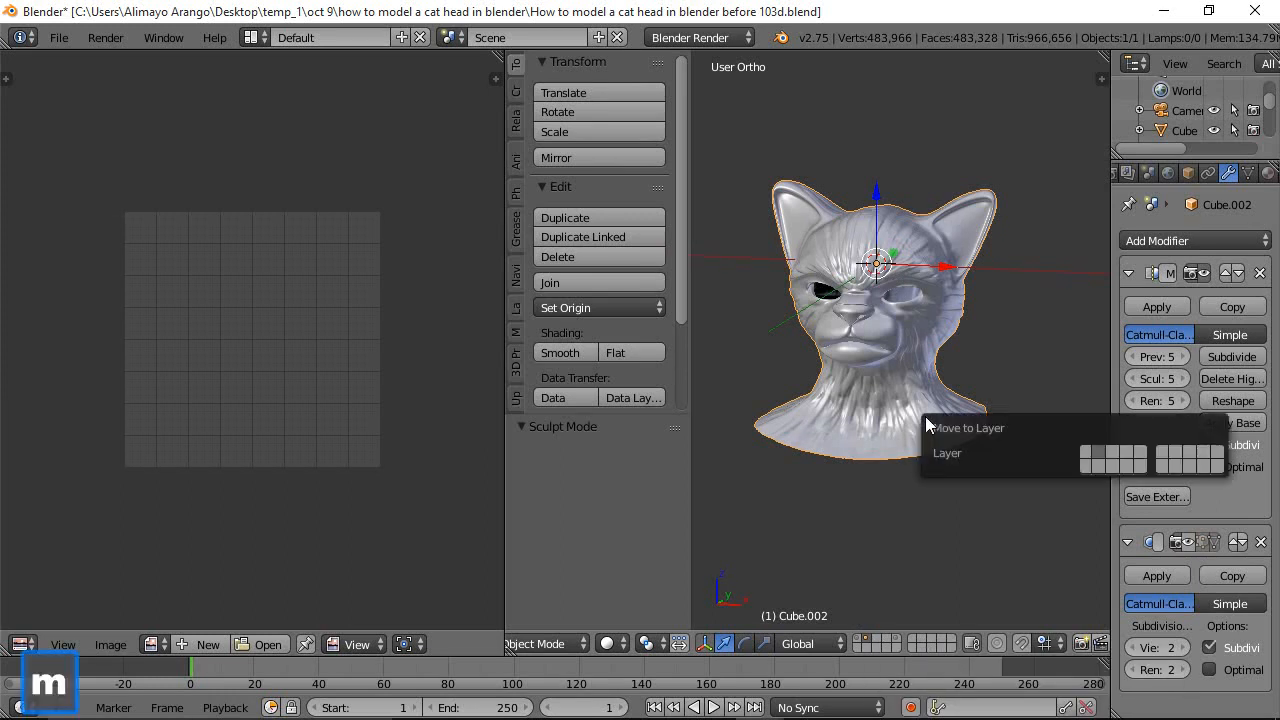
left_click(1085, 452)
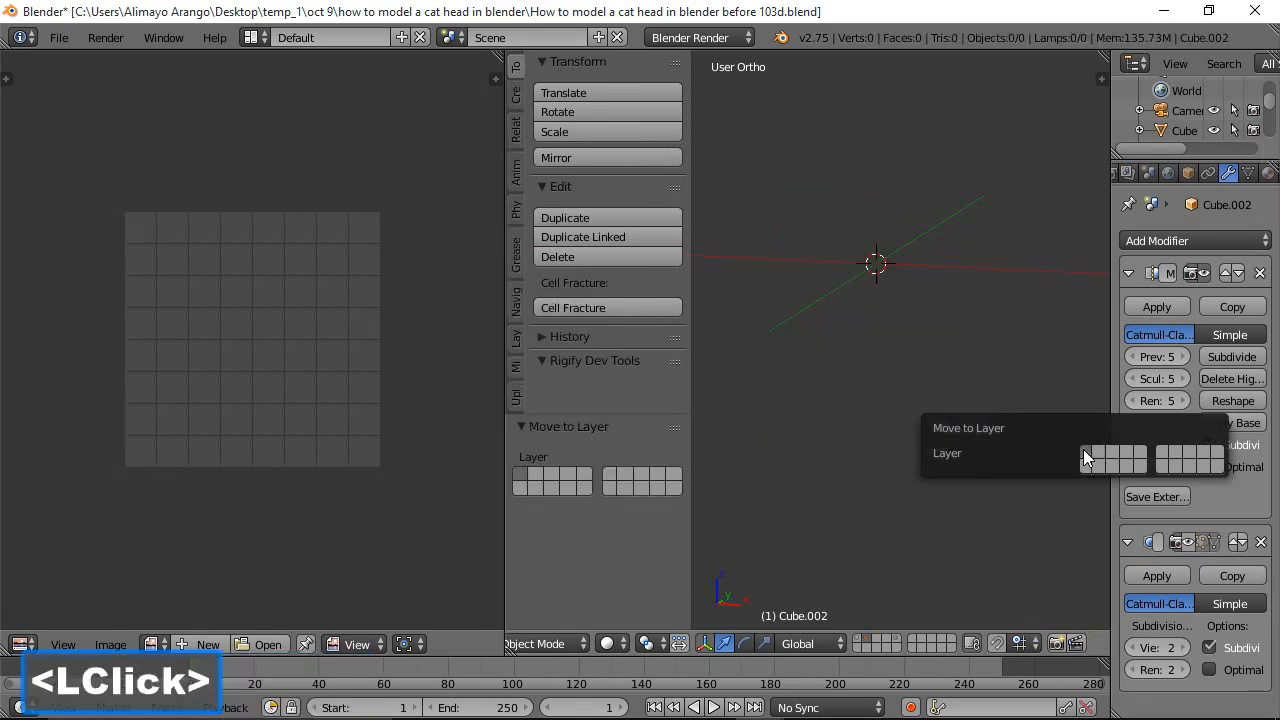
left_click(857, 639)
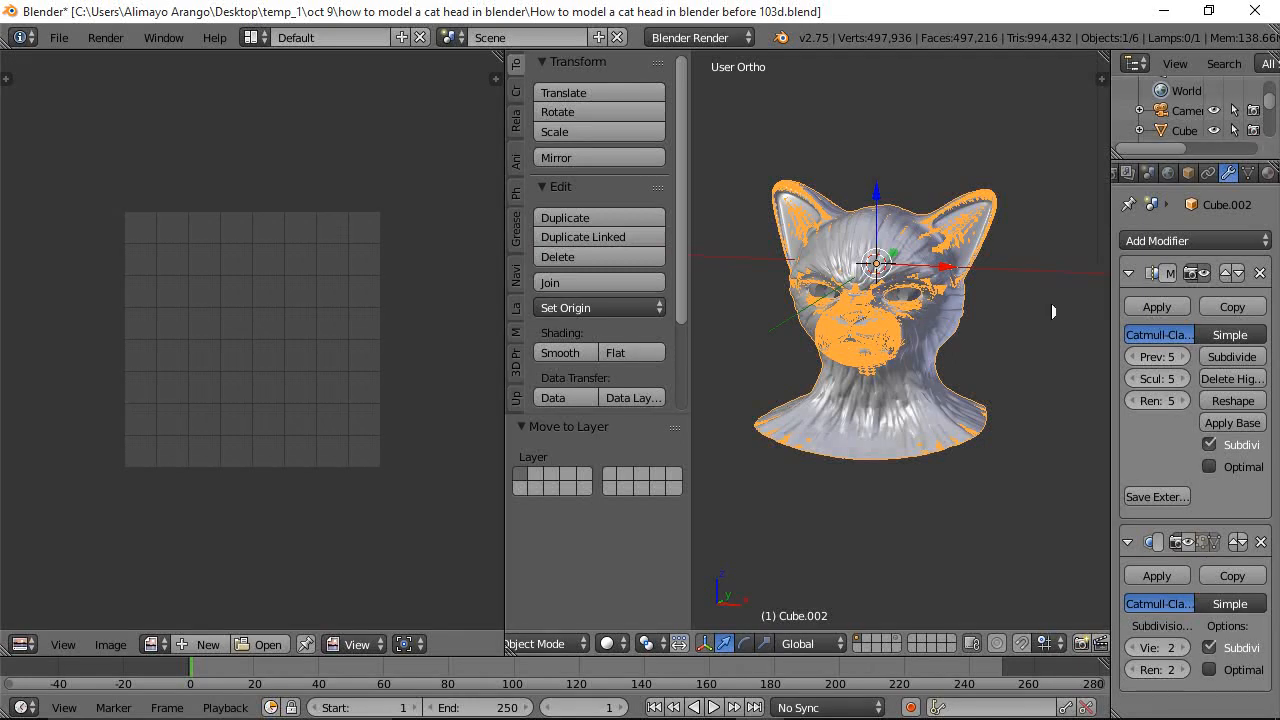
Enlarge the object list and rename the sculpted head Cube.002 as "detailed mesh"
left_click_drag(1200, 160, 1200, 372)
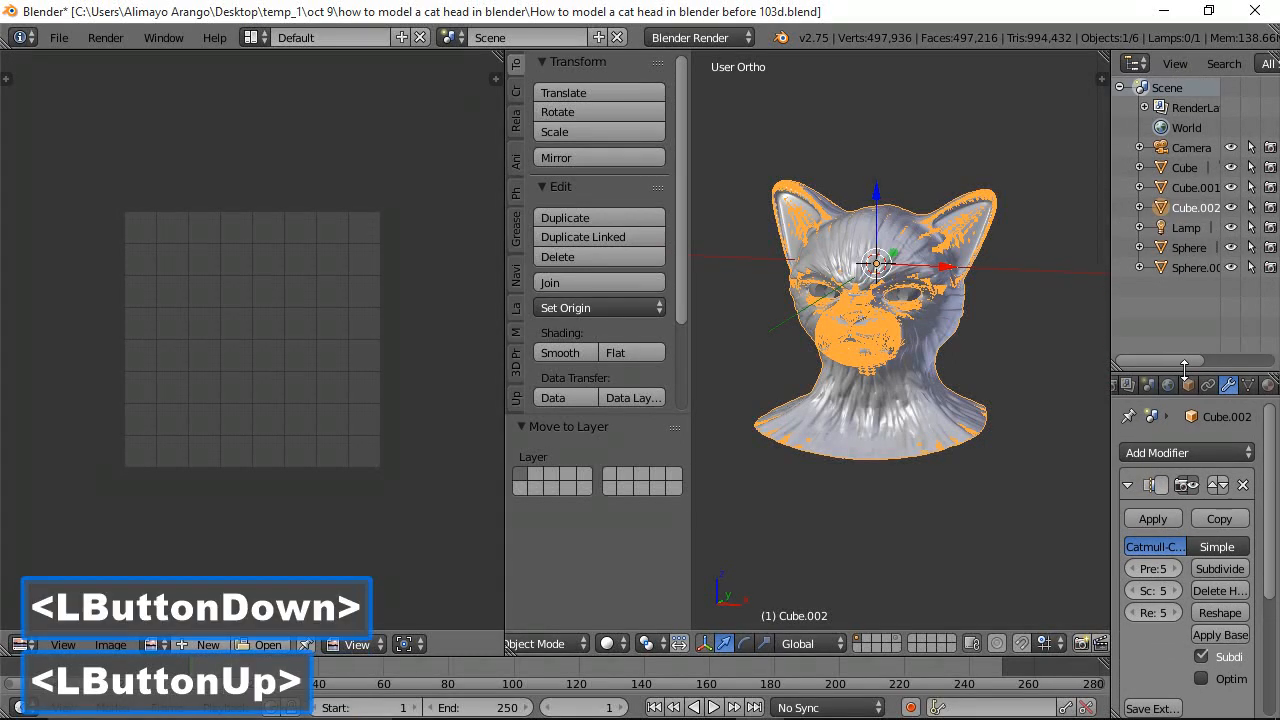
left_click(1190, 202)
left_click(1231, 207)
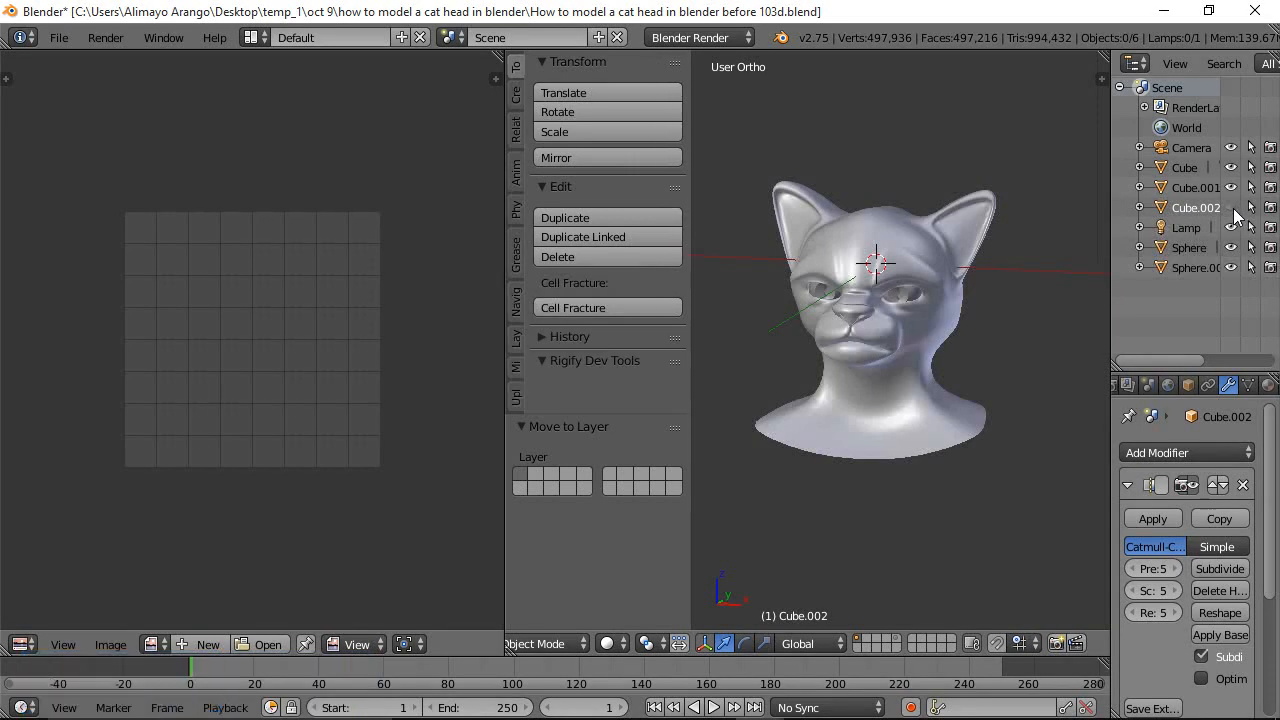
left_click(1235, 211)
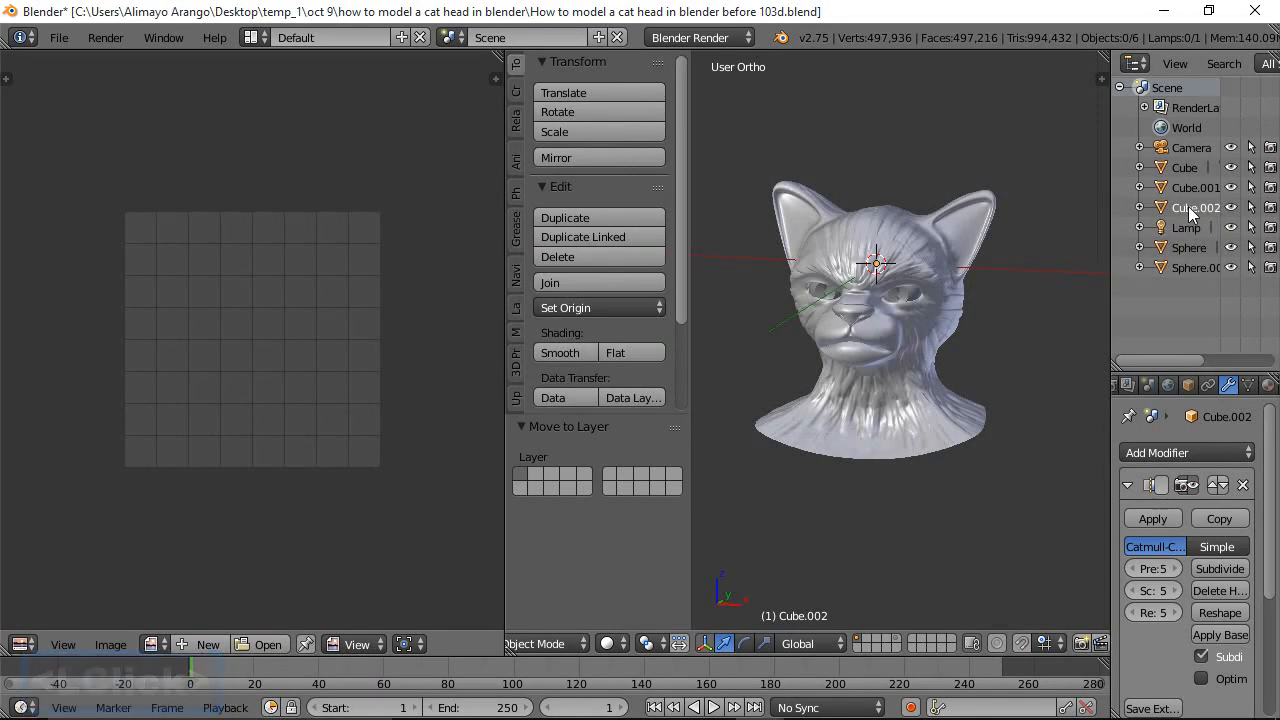
double_click(1188, 206)
type("d")
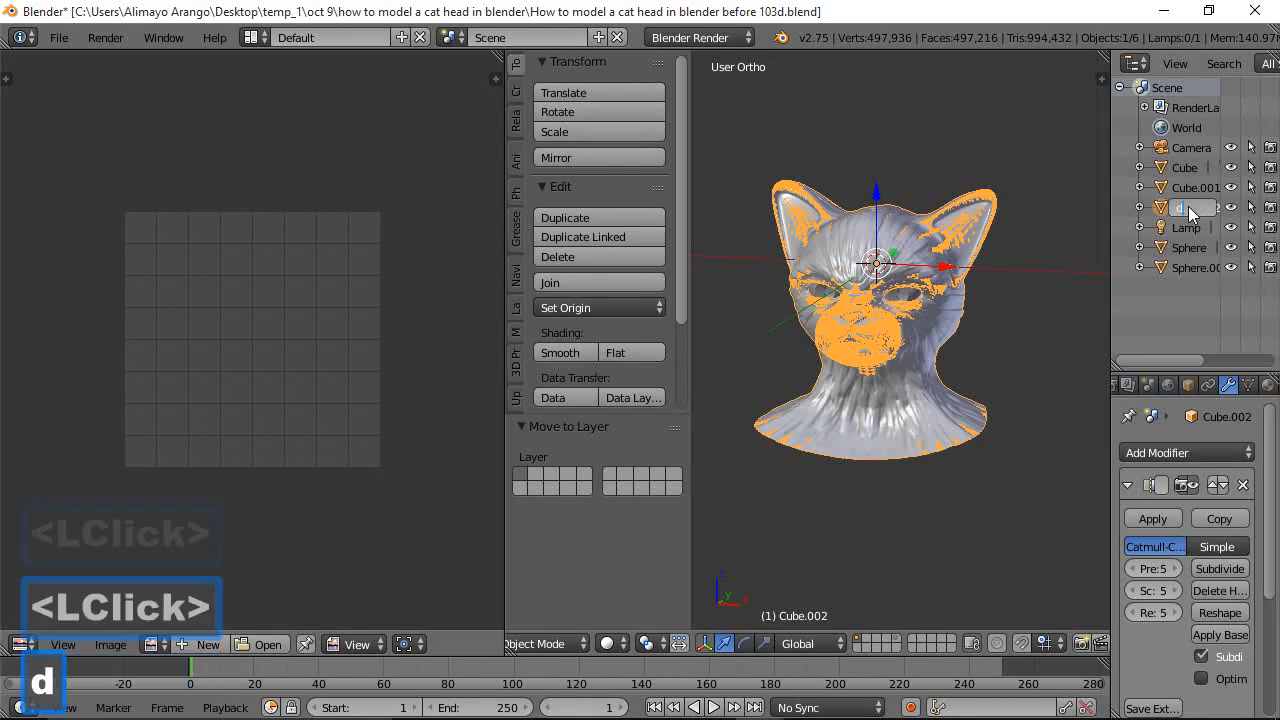
type("etailed mesh")
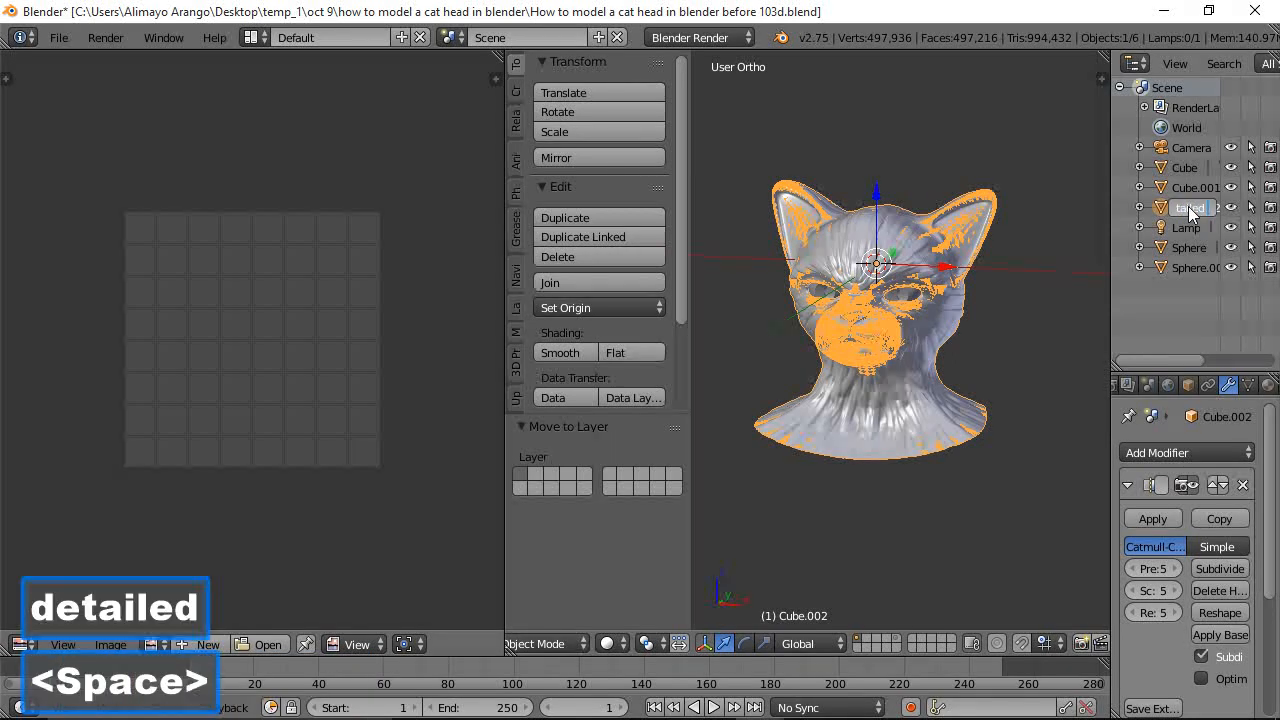
key("Return")
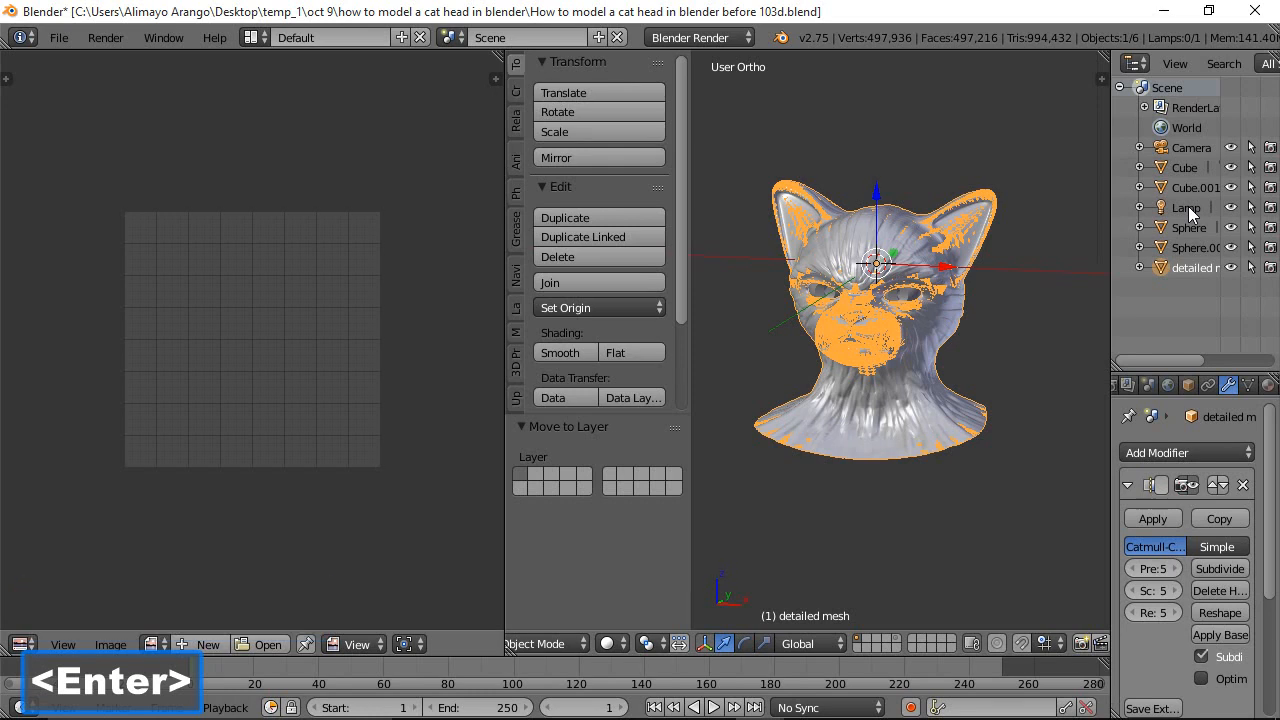
Hide the detailed mesh and rename the original smooth head Cube as "basic mesh"
left_click(1231, 267)
left_click(951, 318)
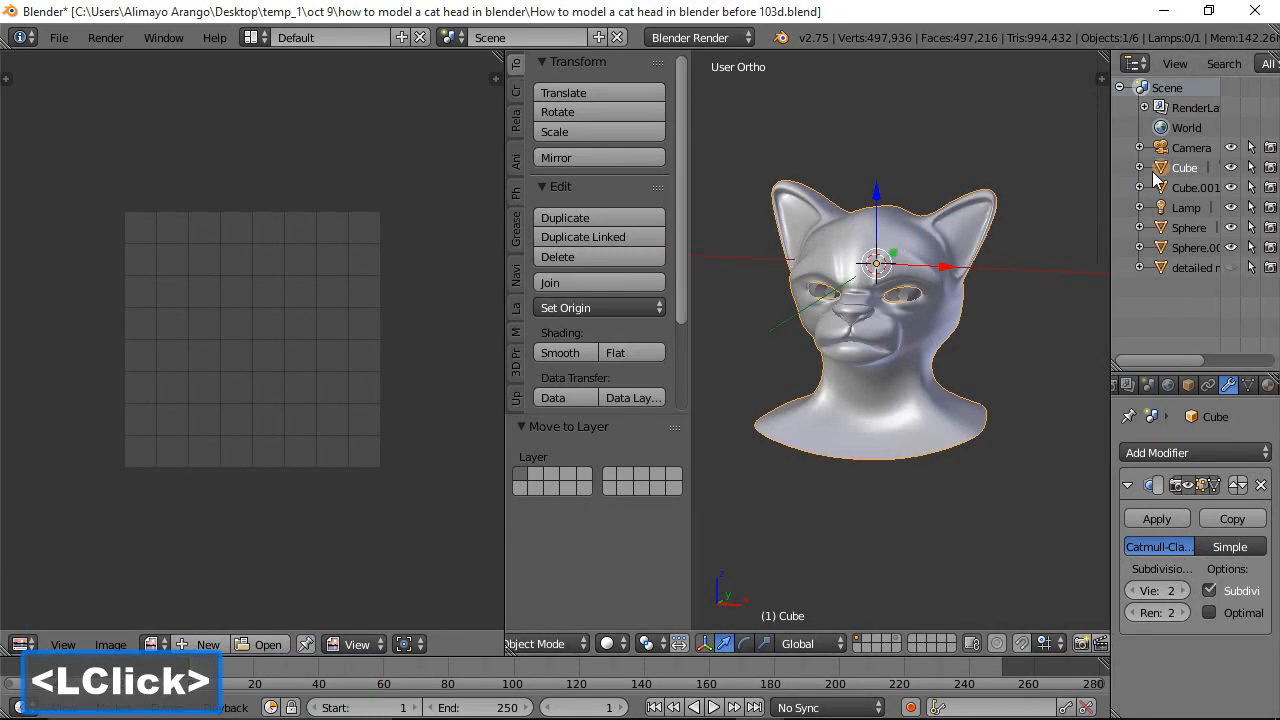
double_click(1189, 165)
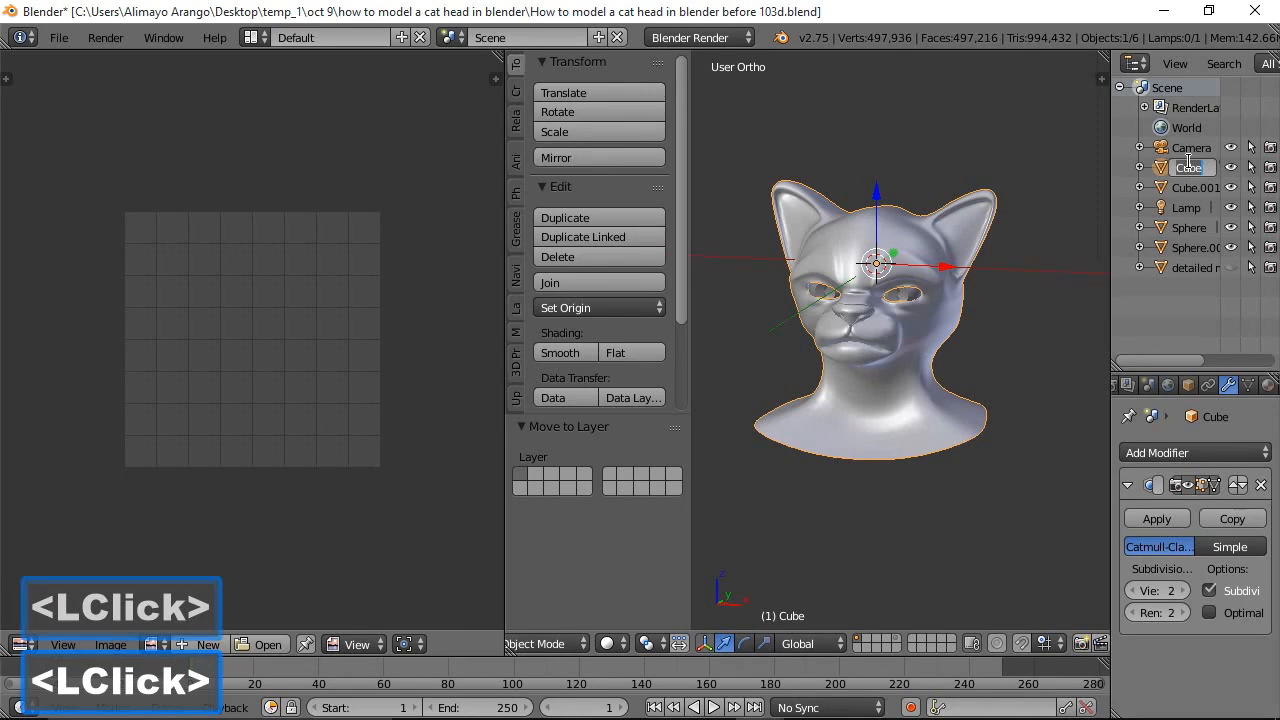
type("basic mesh")
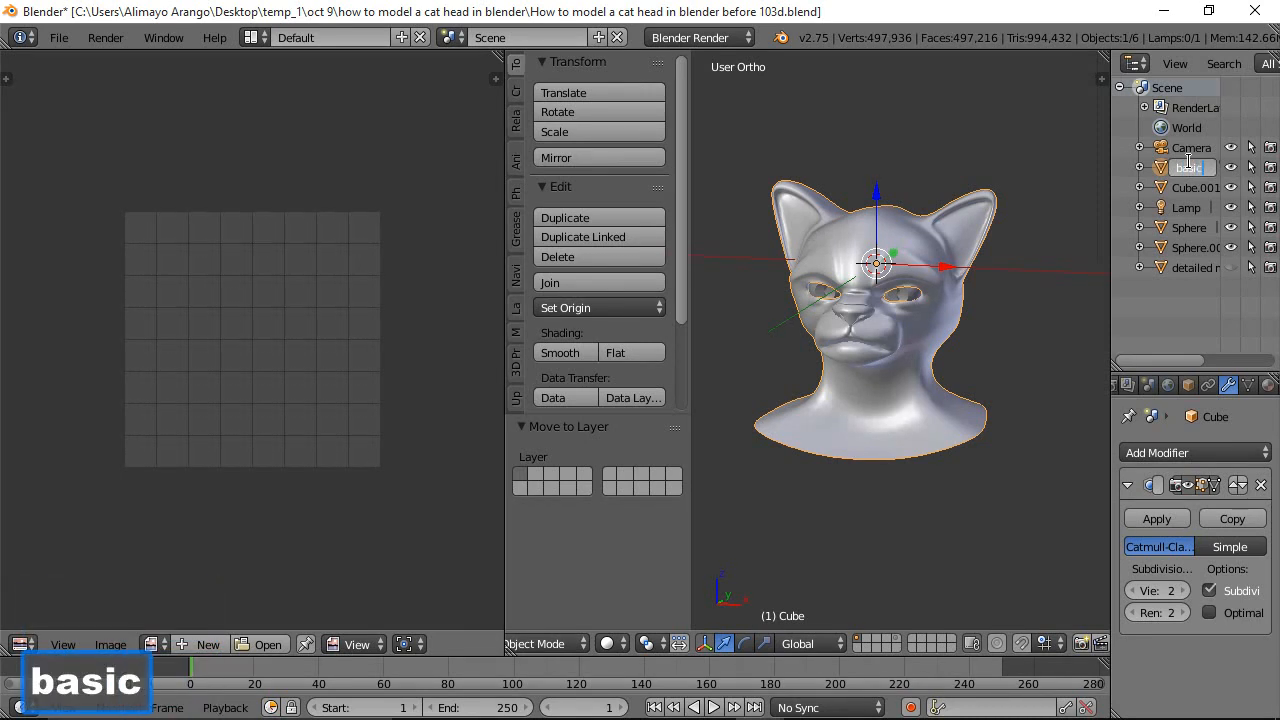
key("Return")
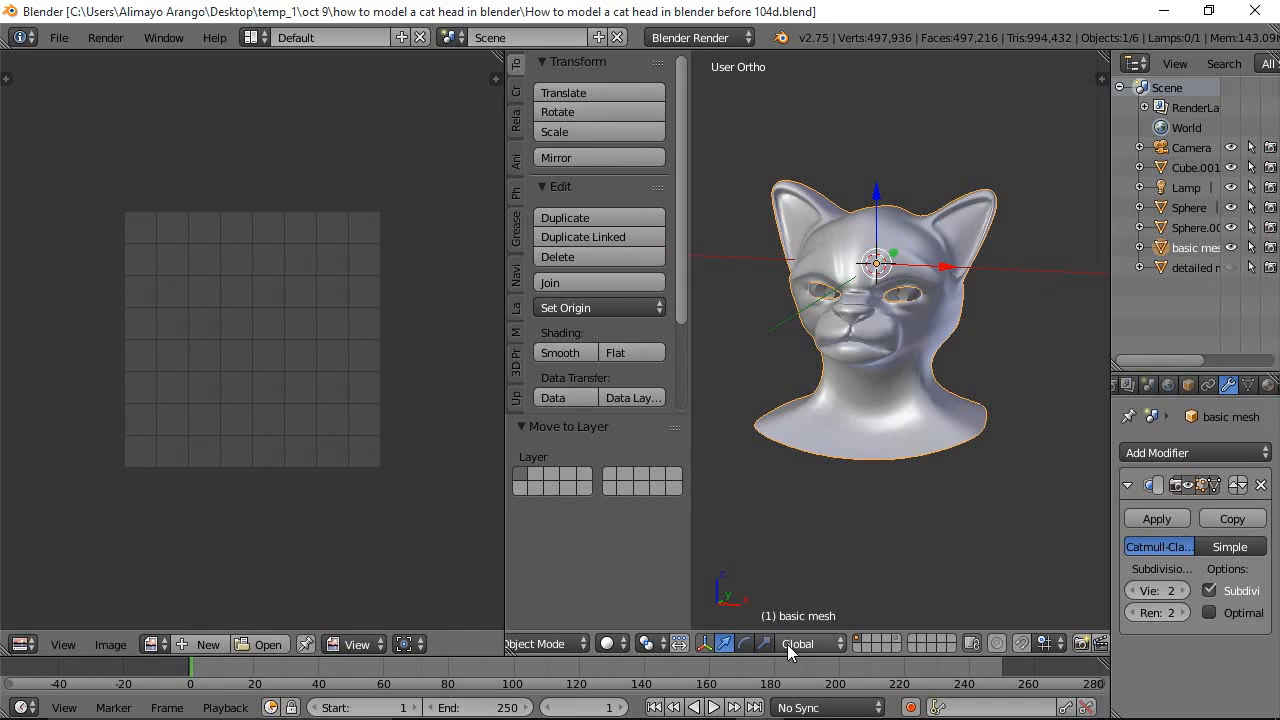
Enter Edit Mode on the basic mesh and create a Color Grid image named "normal map" for its UV layout
scroll(787, 644, "up", 3)
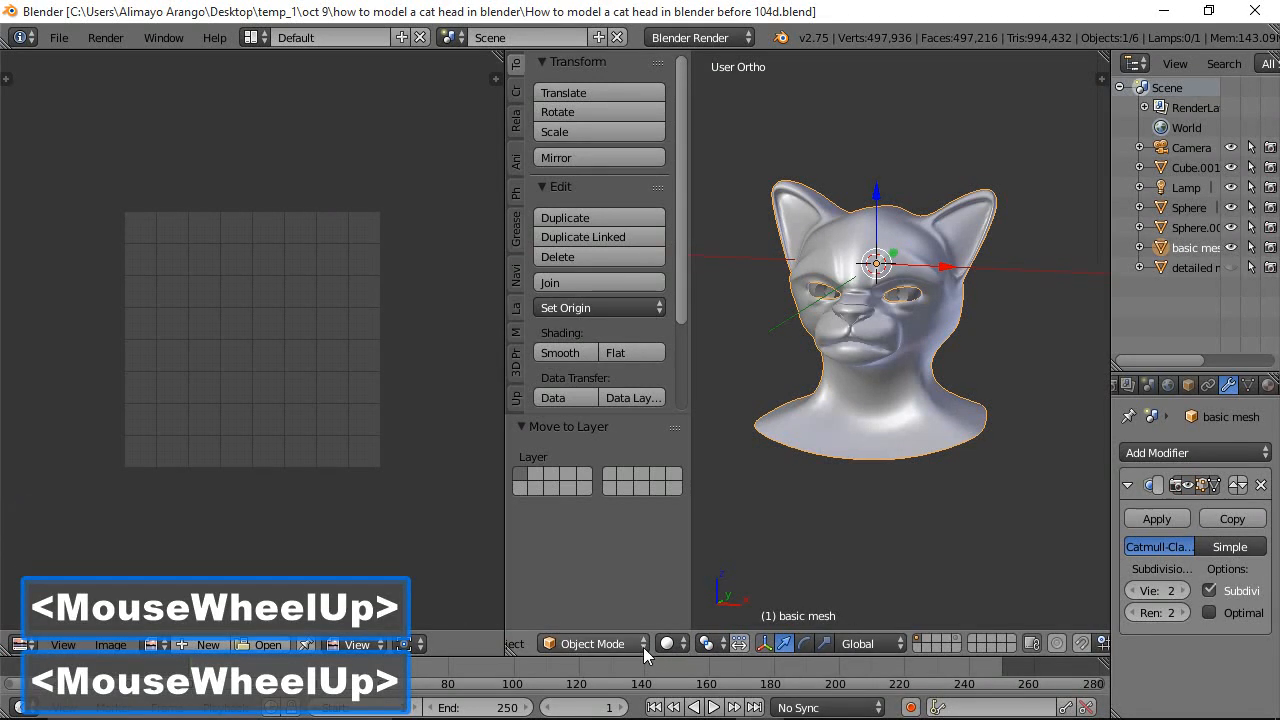
left_click(641, 645)
left_click(624, 599)
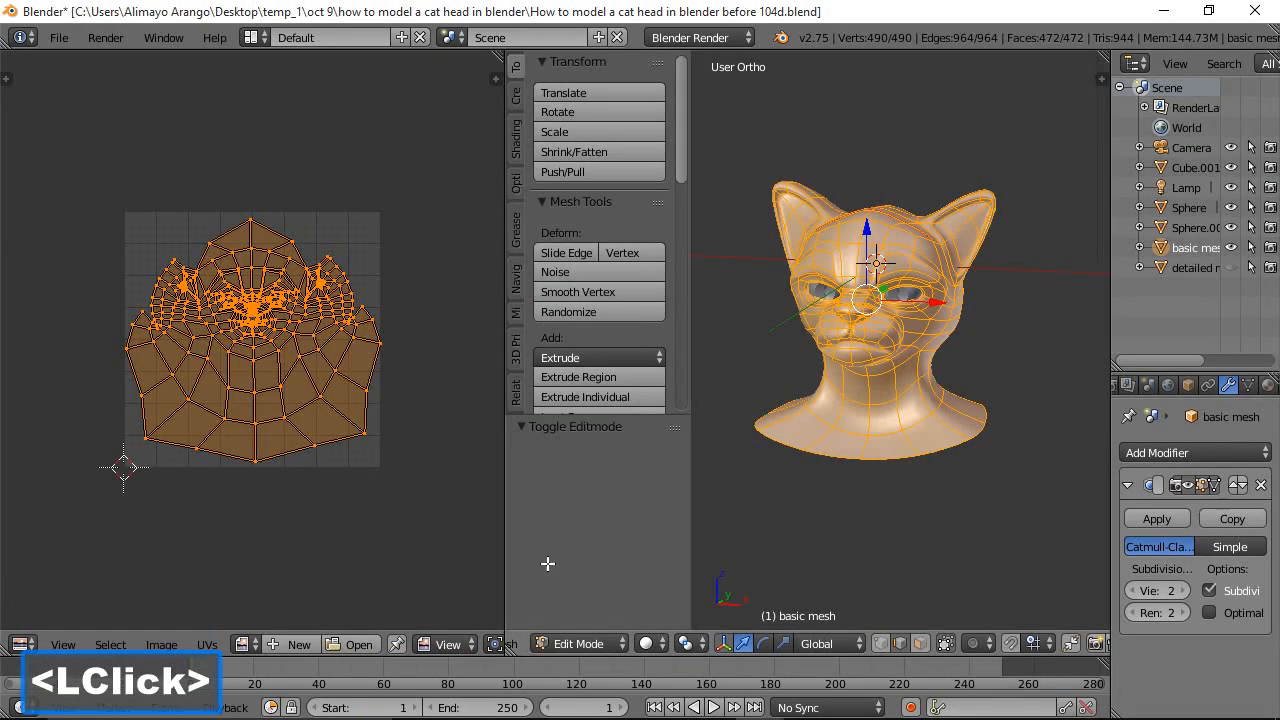
left_click(298, 646)
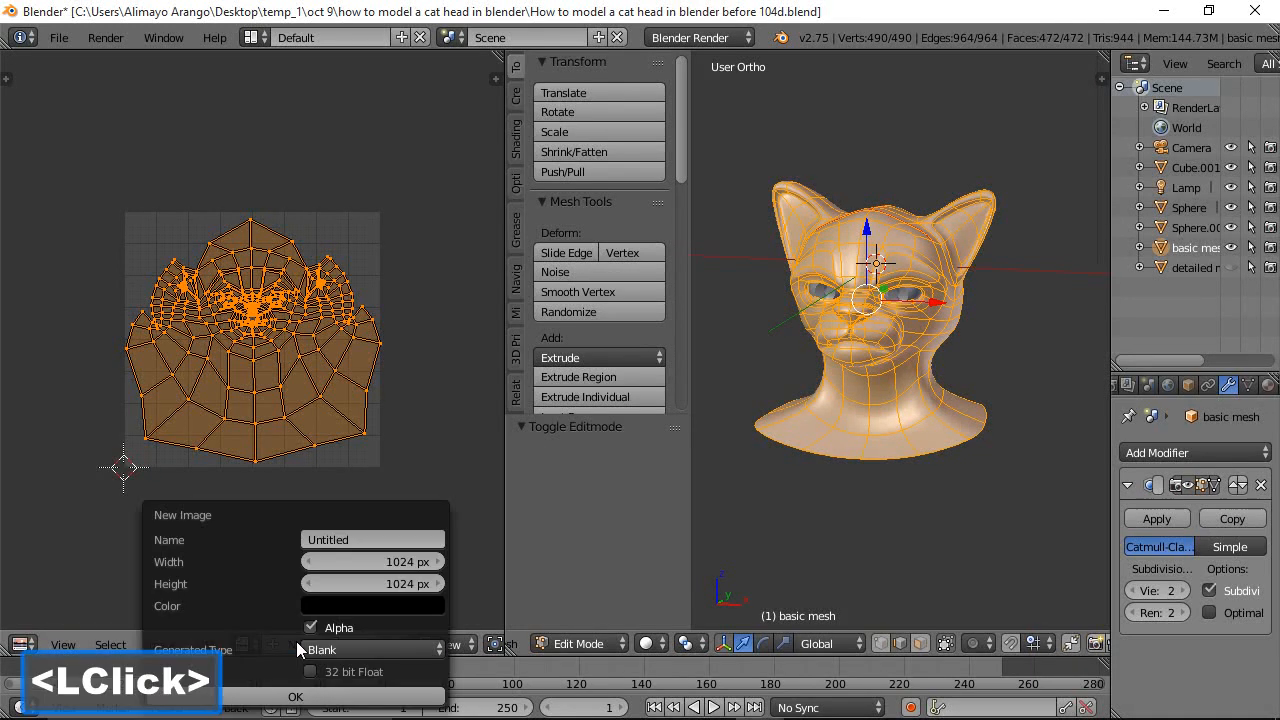
left_click(344, 540)
type("normal map")
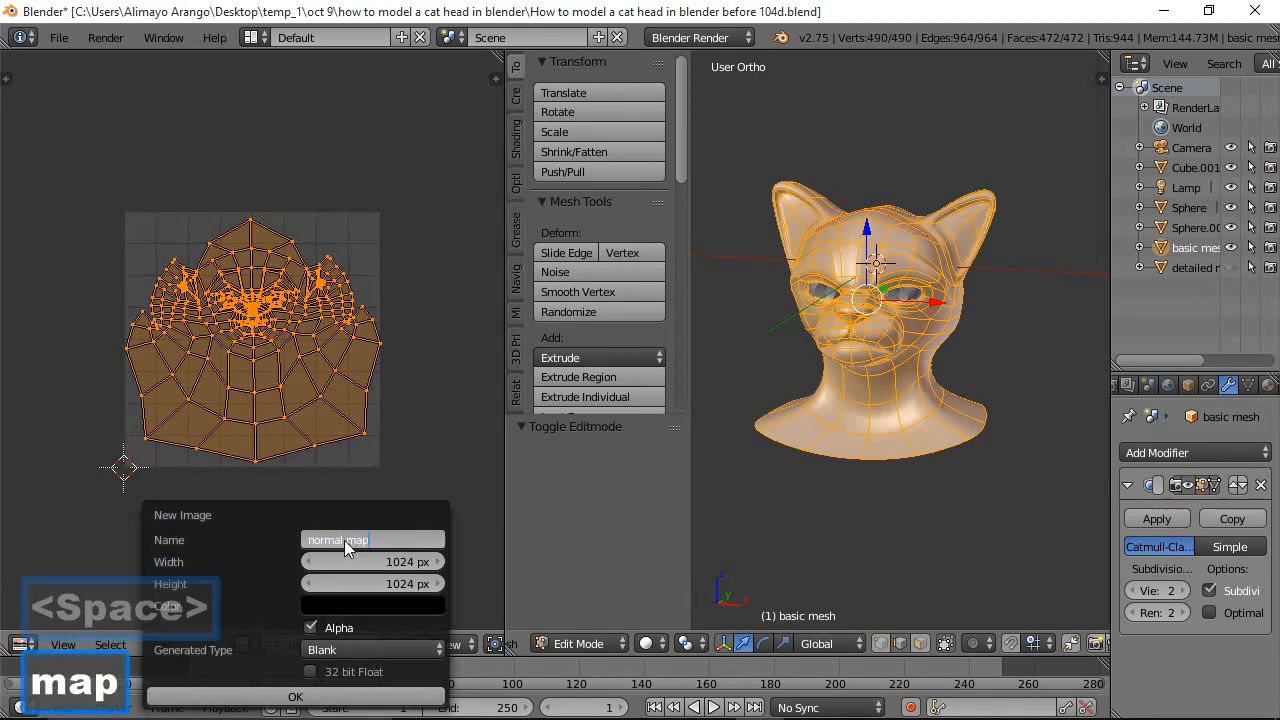
key("Return")
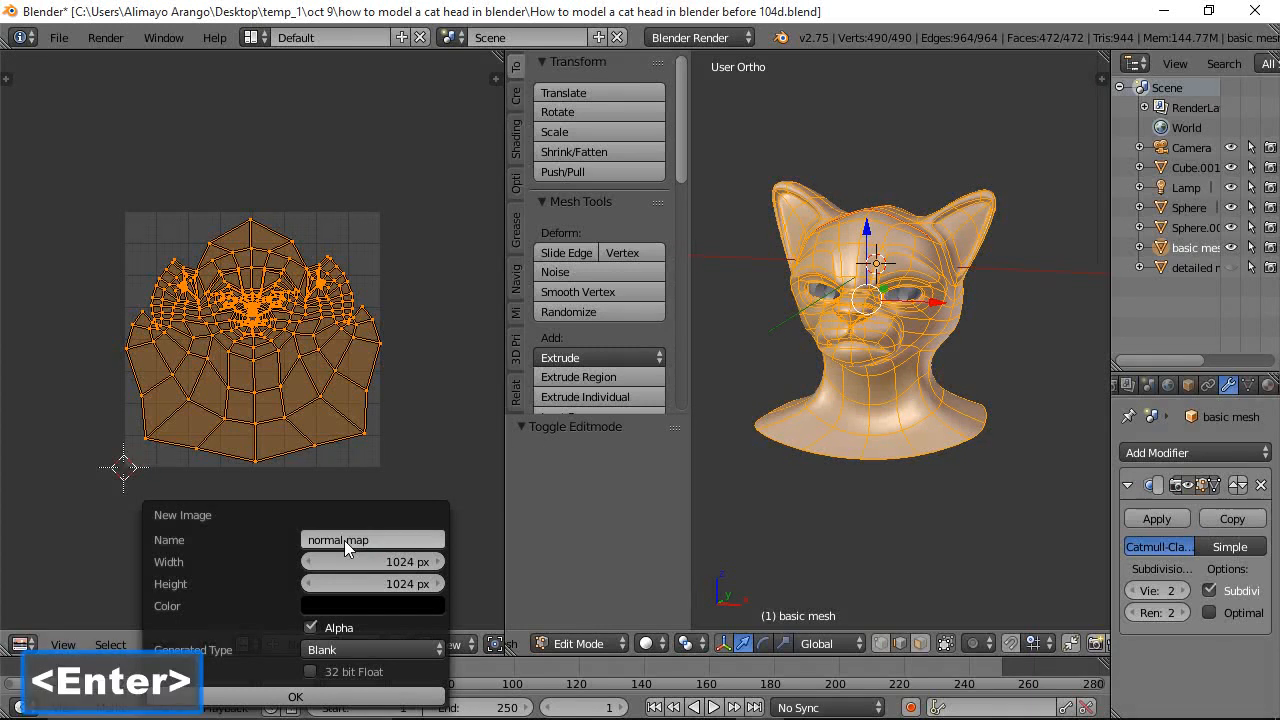
left_click(435, 652)
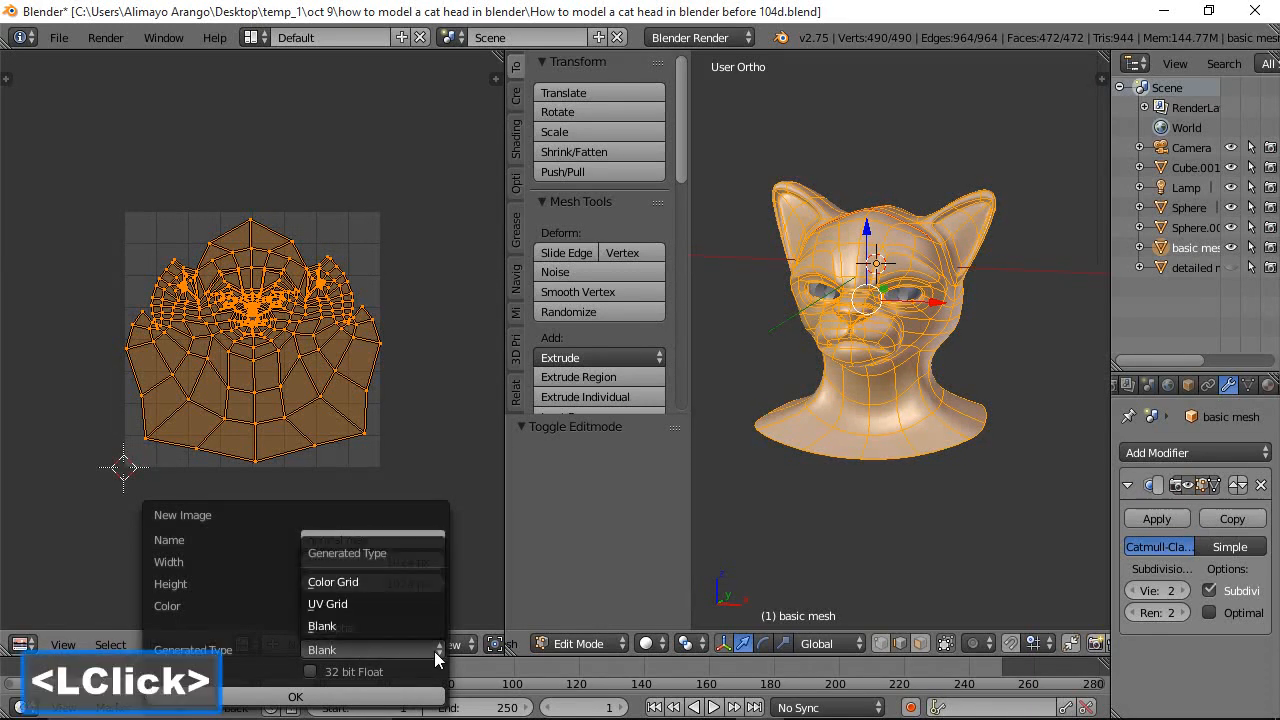
left_click(384, 581)
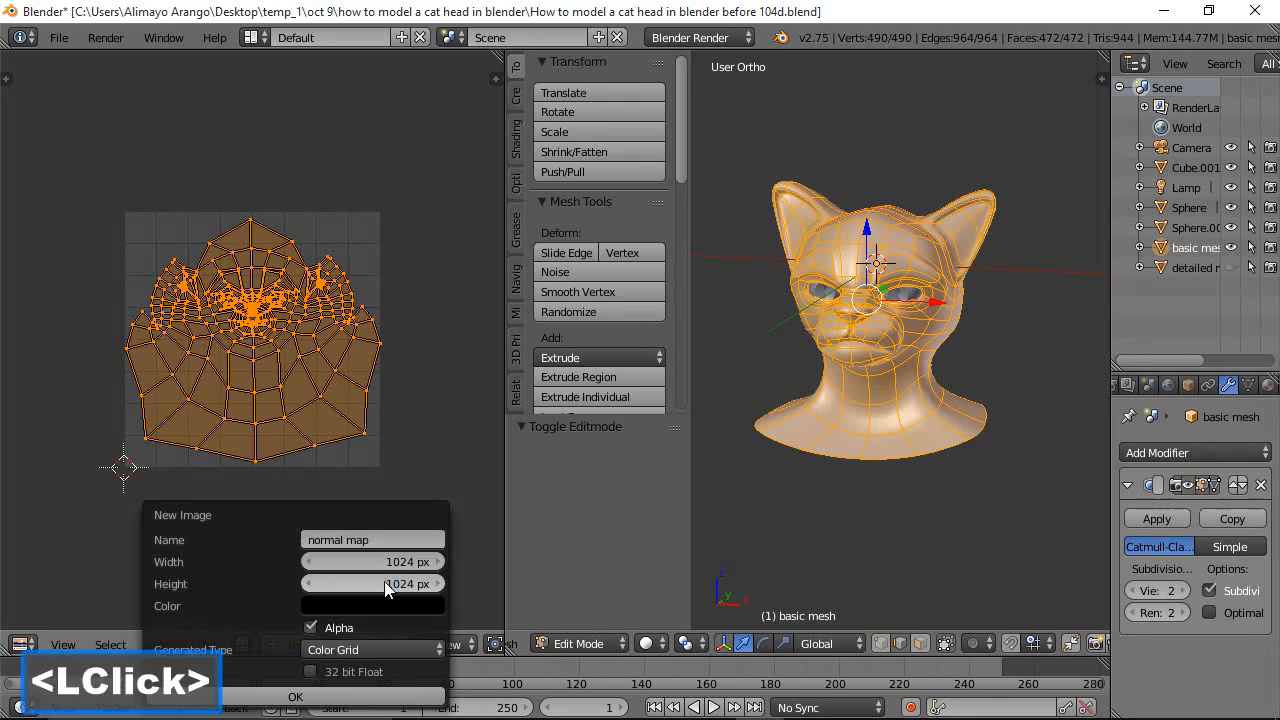
left_click(397, 698)
scroll(402, 480, "down", 6)
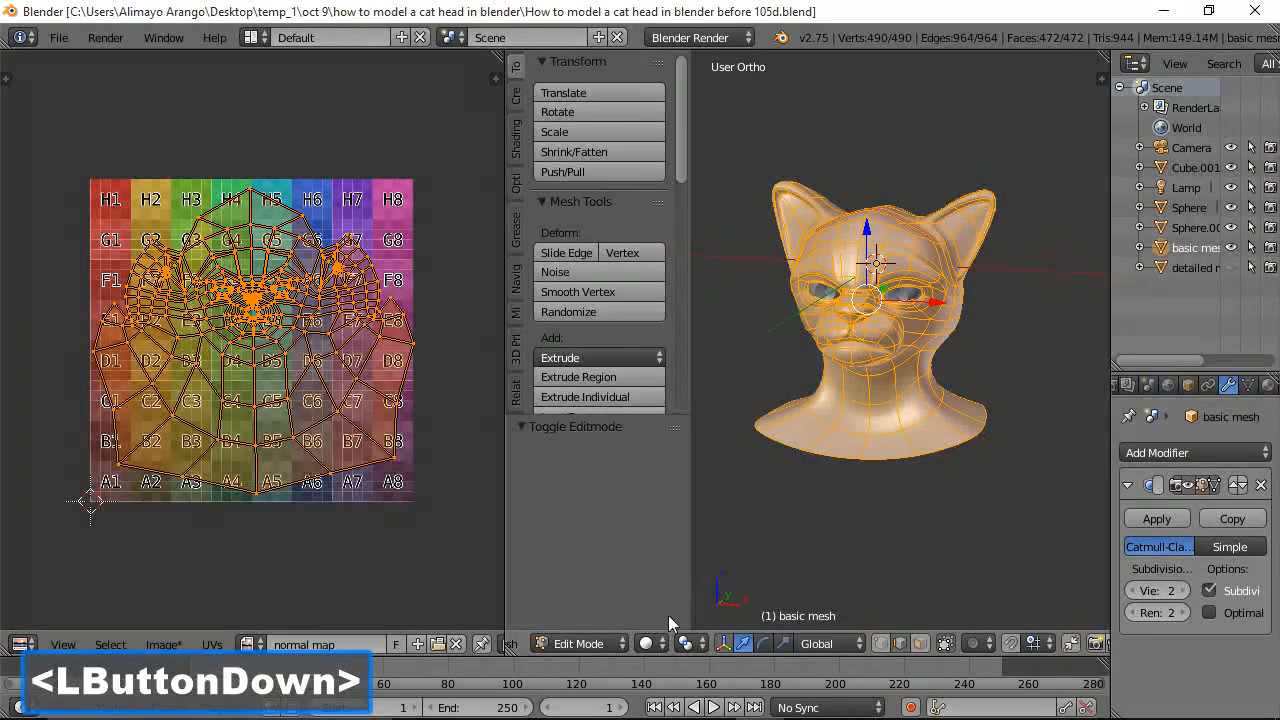
Return the basic mesh to Object Mode and enable the world's Ambient Occlusion with a factor of 0.25
left_click(619, 649)
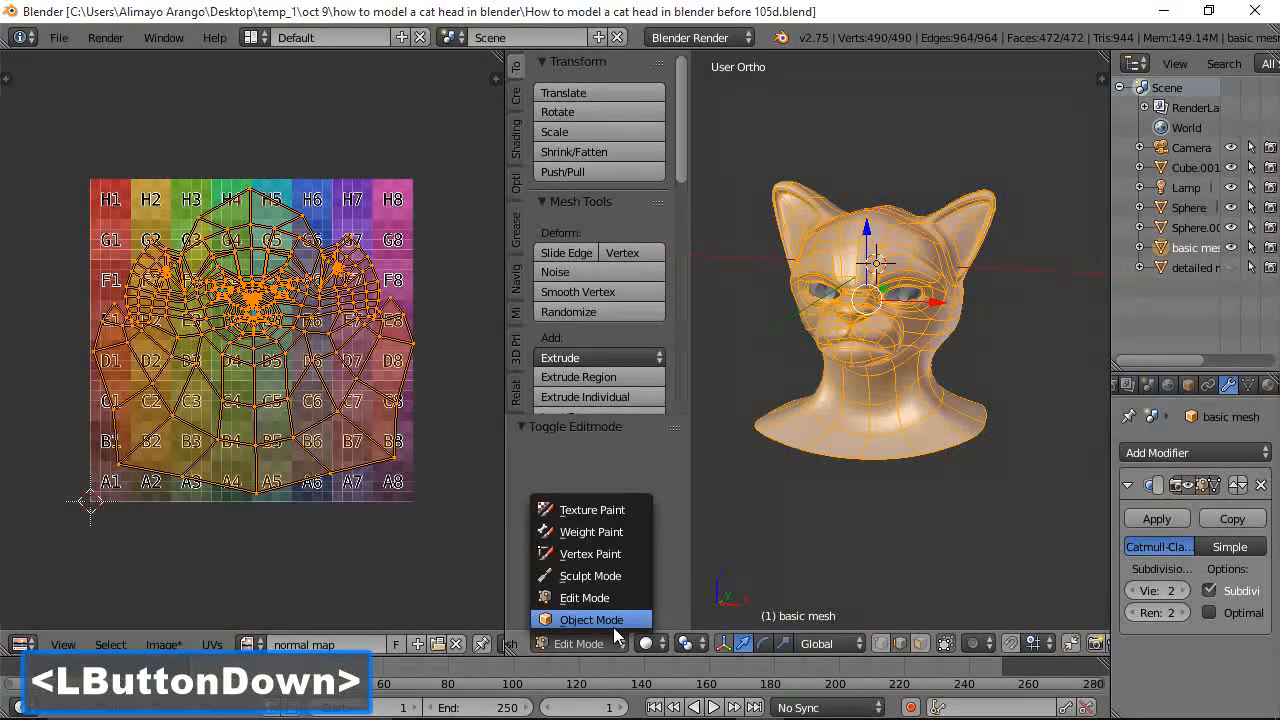
left_click(612, 624)
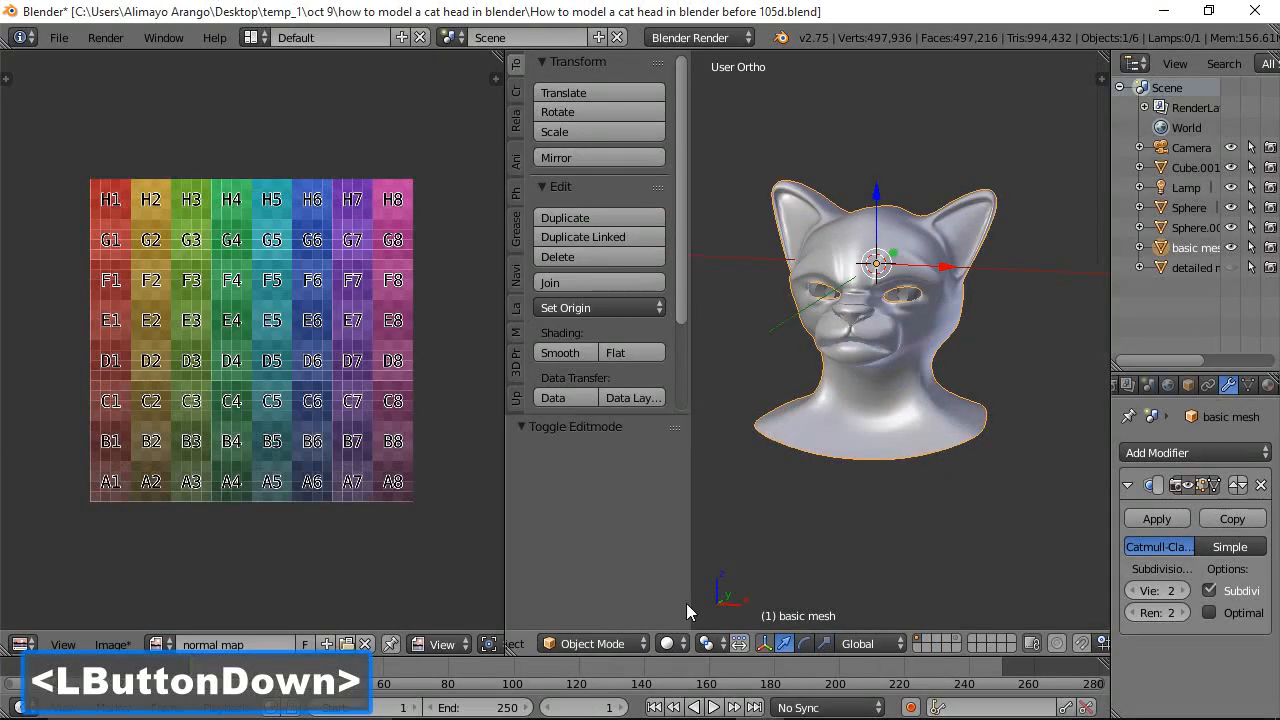
left_click(1168, 387)
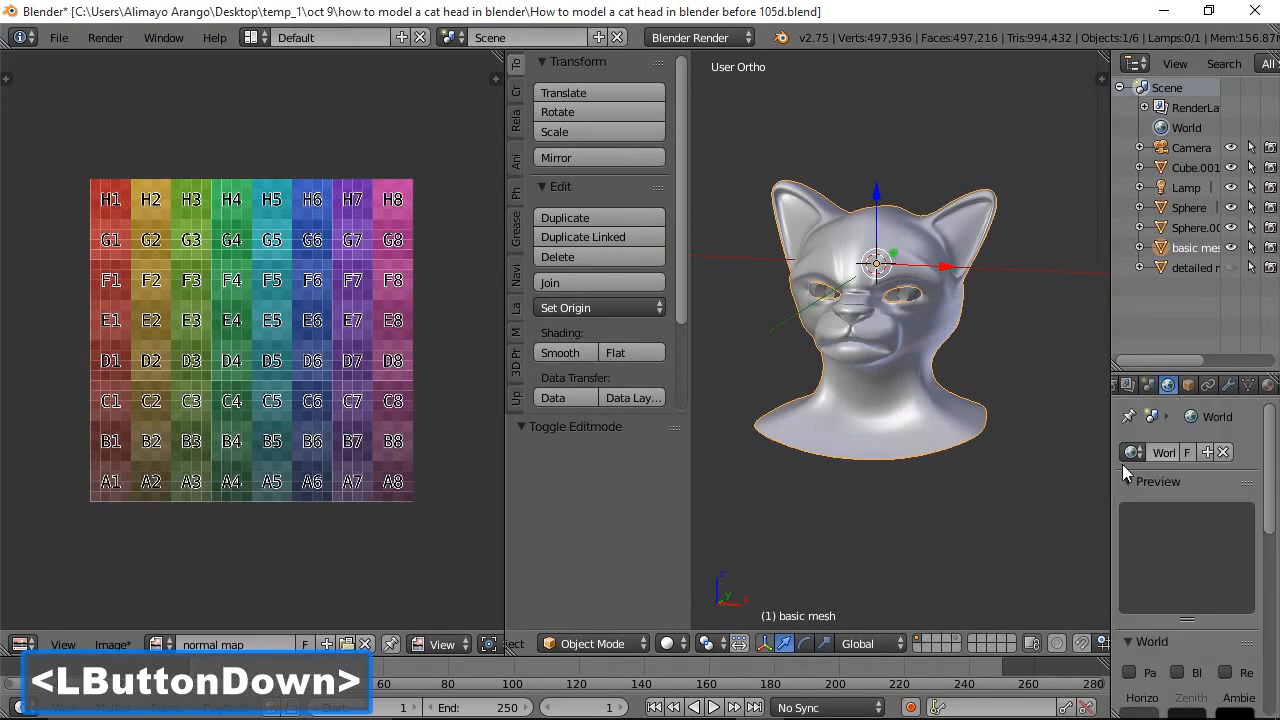
left_click_drag(1109, 433, 1049, 437)
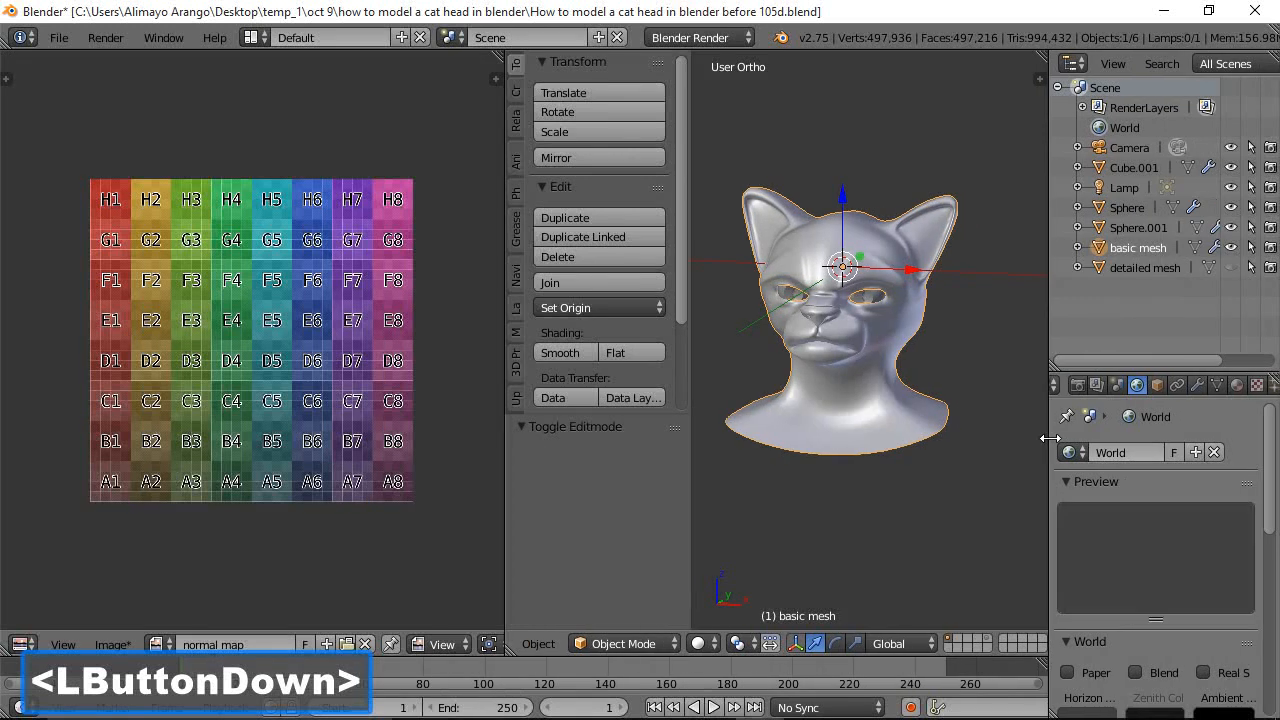
left_click_drag(1268, 428, 1271, 512)
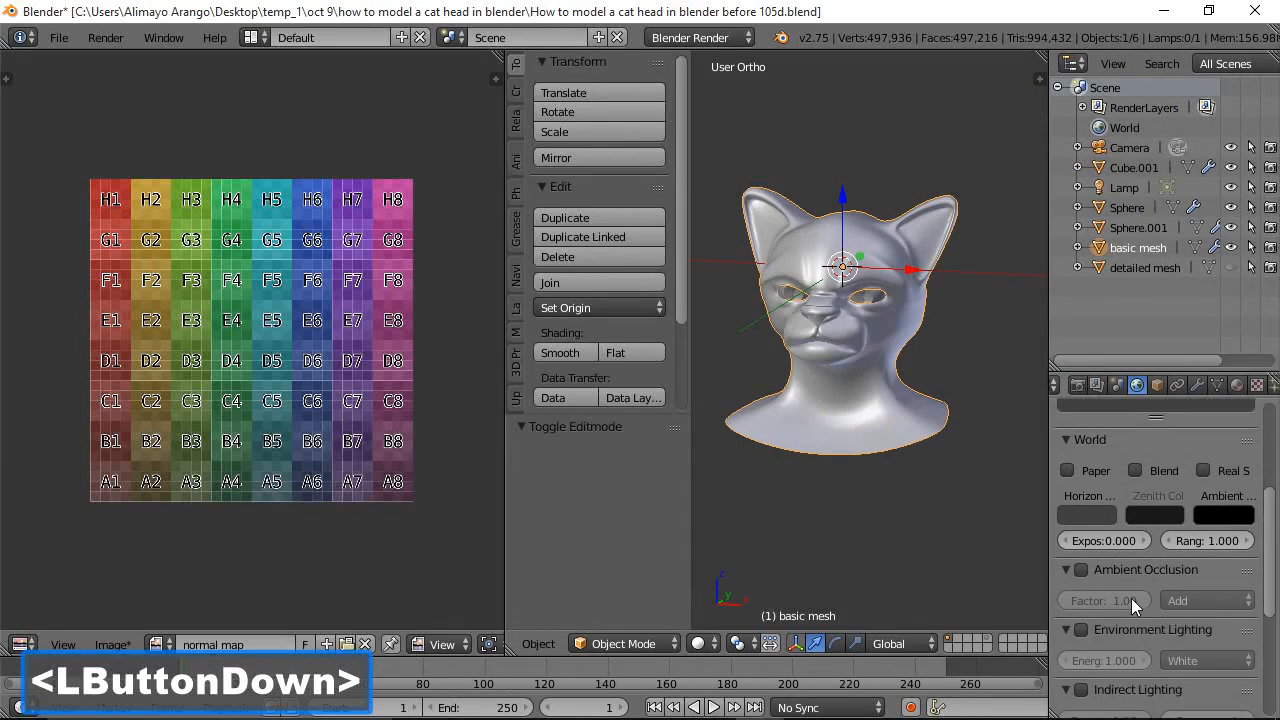
left_click(1081, 569)
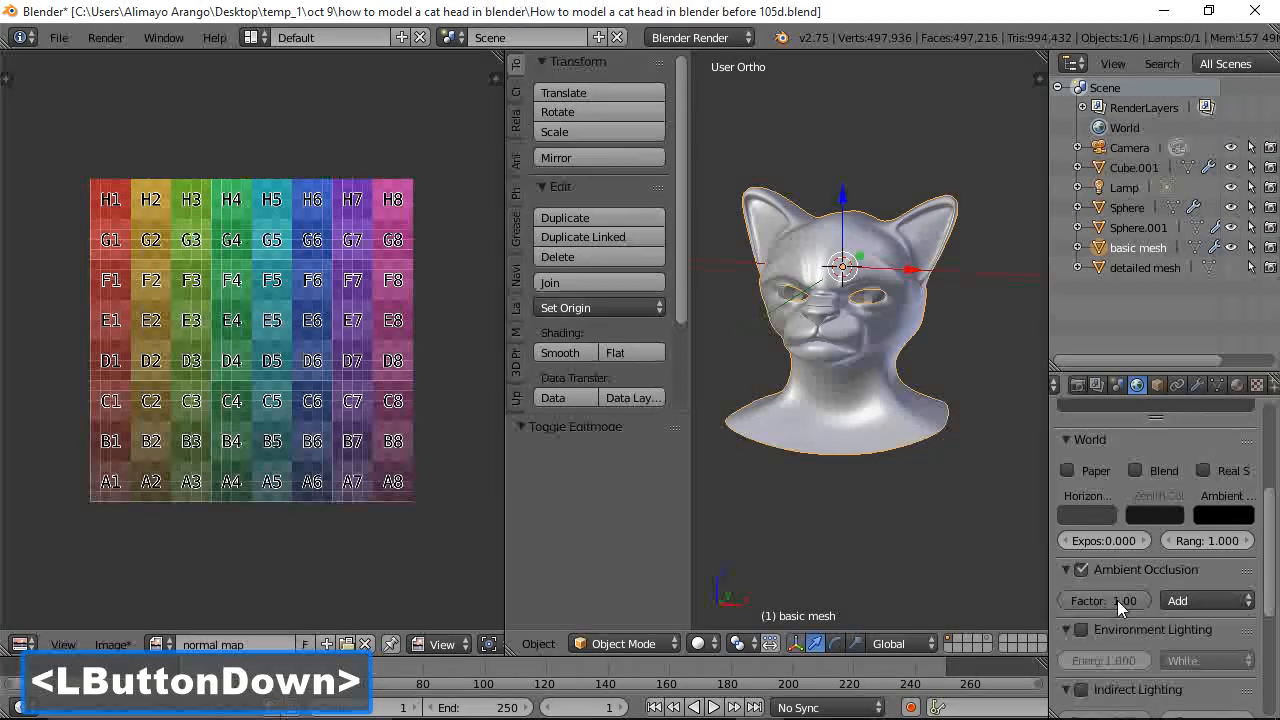
left_click(1105, 601)
key("BackSpace")
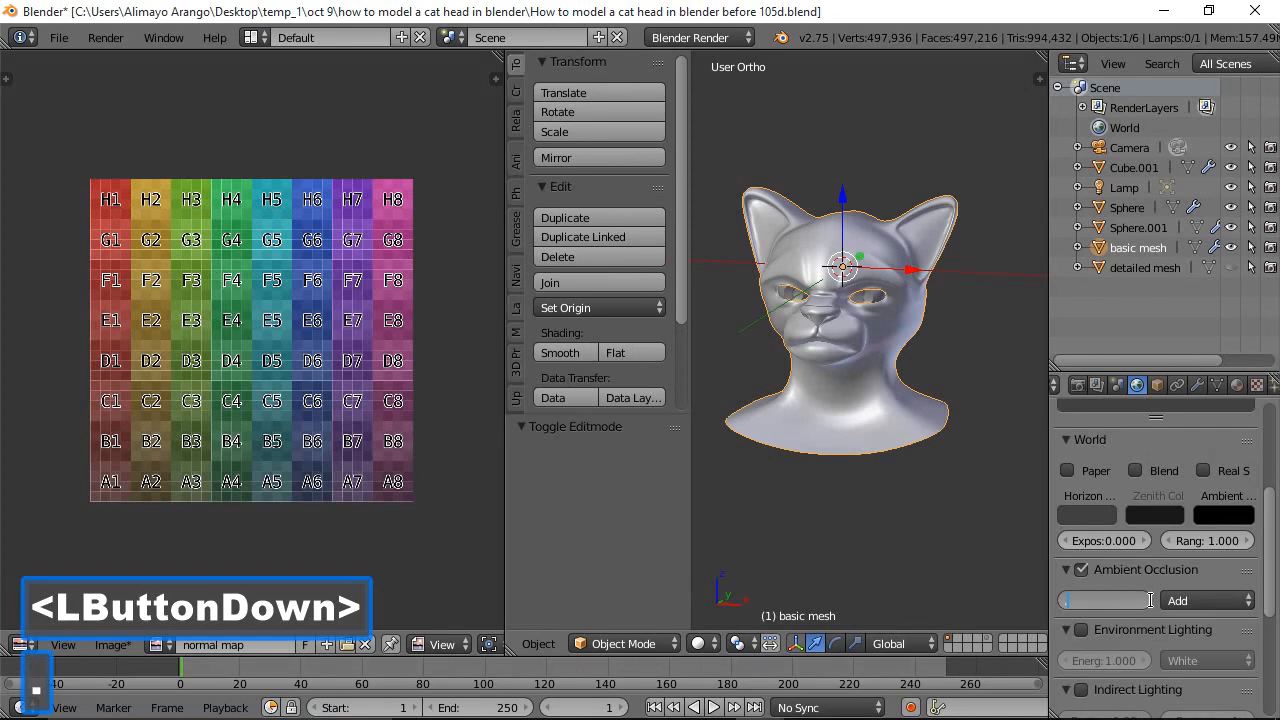
type(".25")
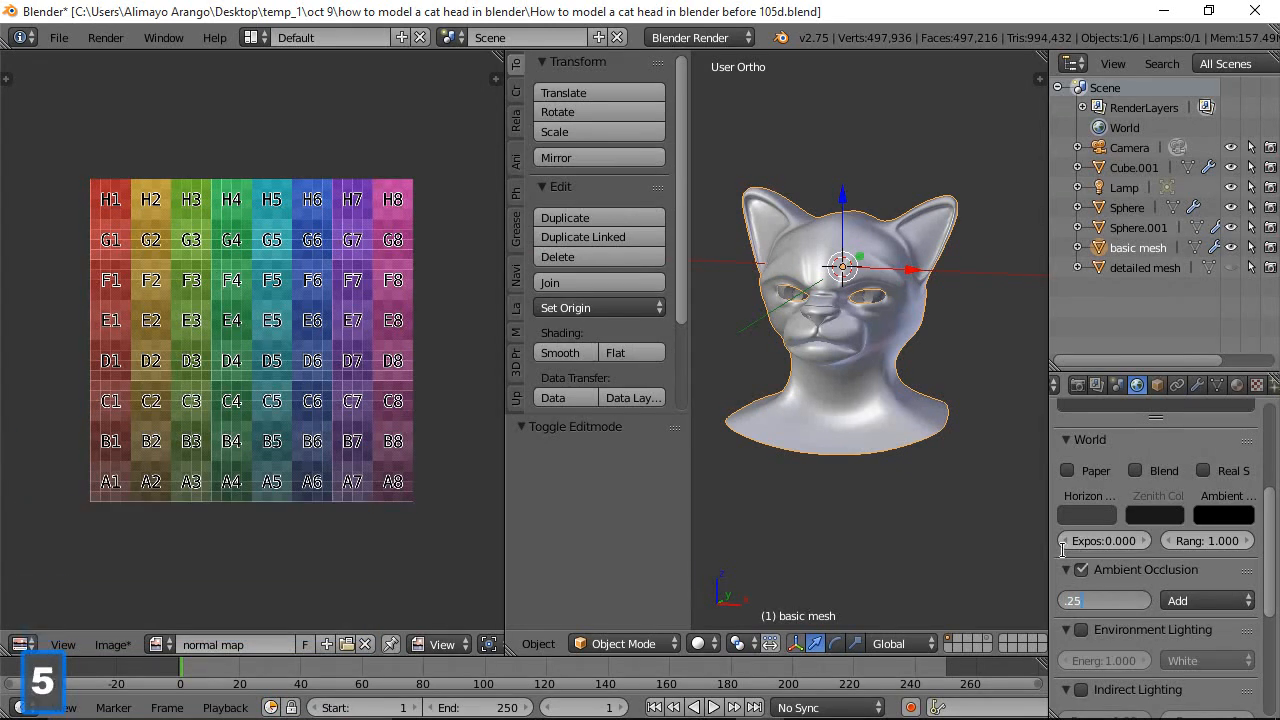
key("Return")
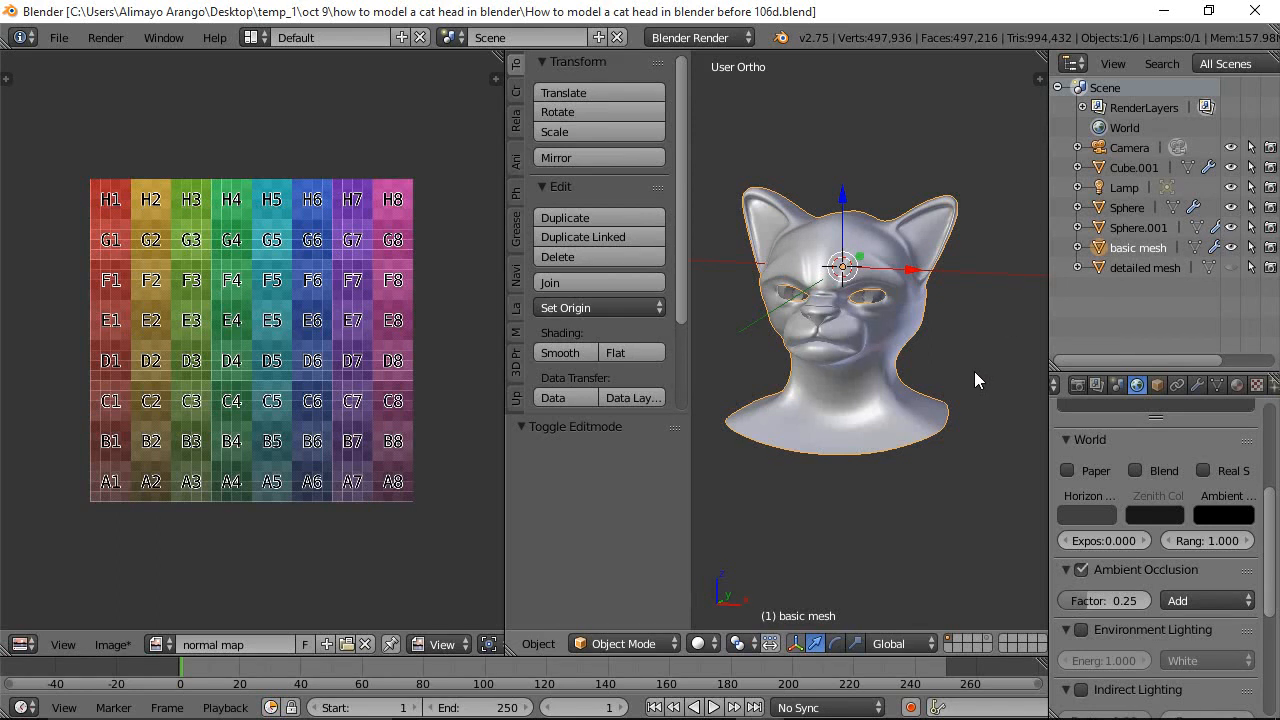
Delete the lamp above the cat head from the scene
scroll(974, 371, "down", 3)
scroll(962, 361, "down", 1)
right_click(911, 163)
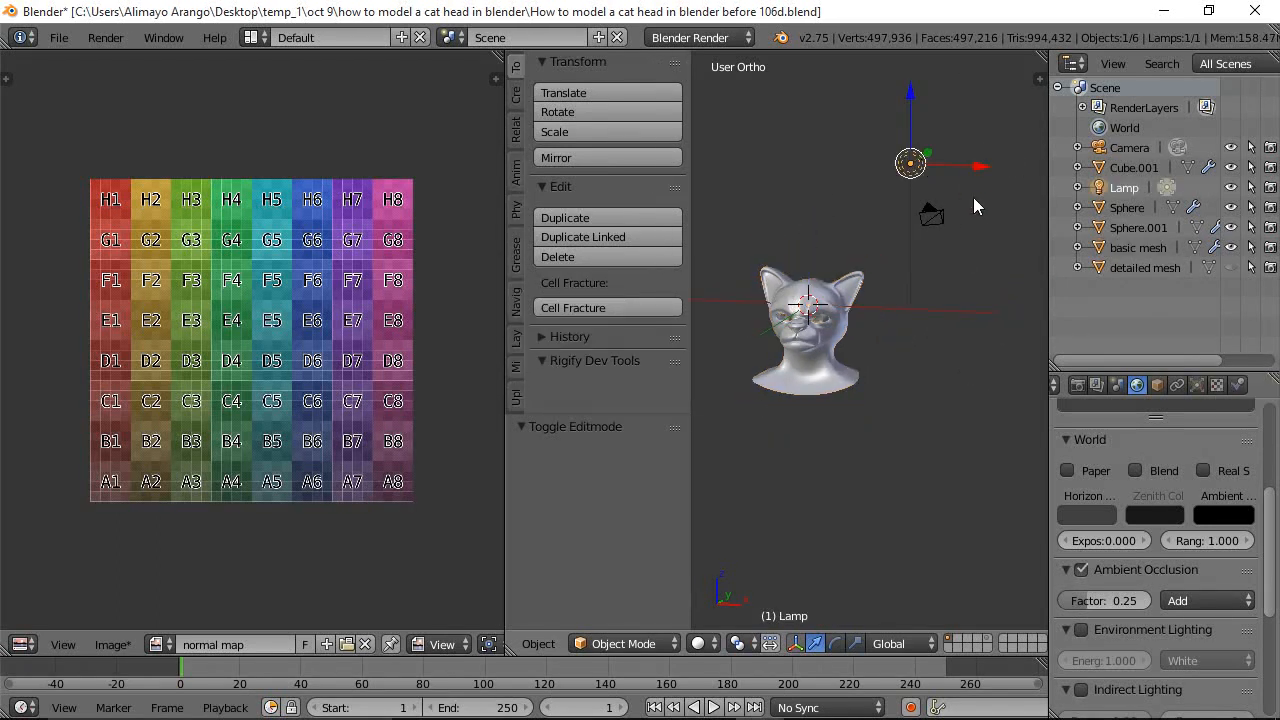
key("x")
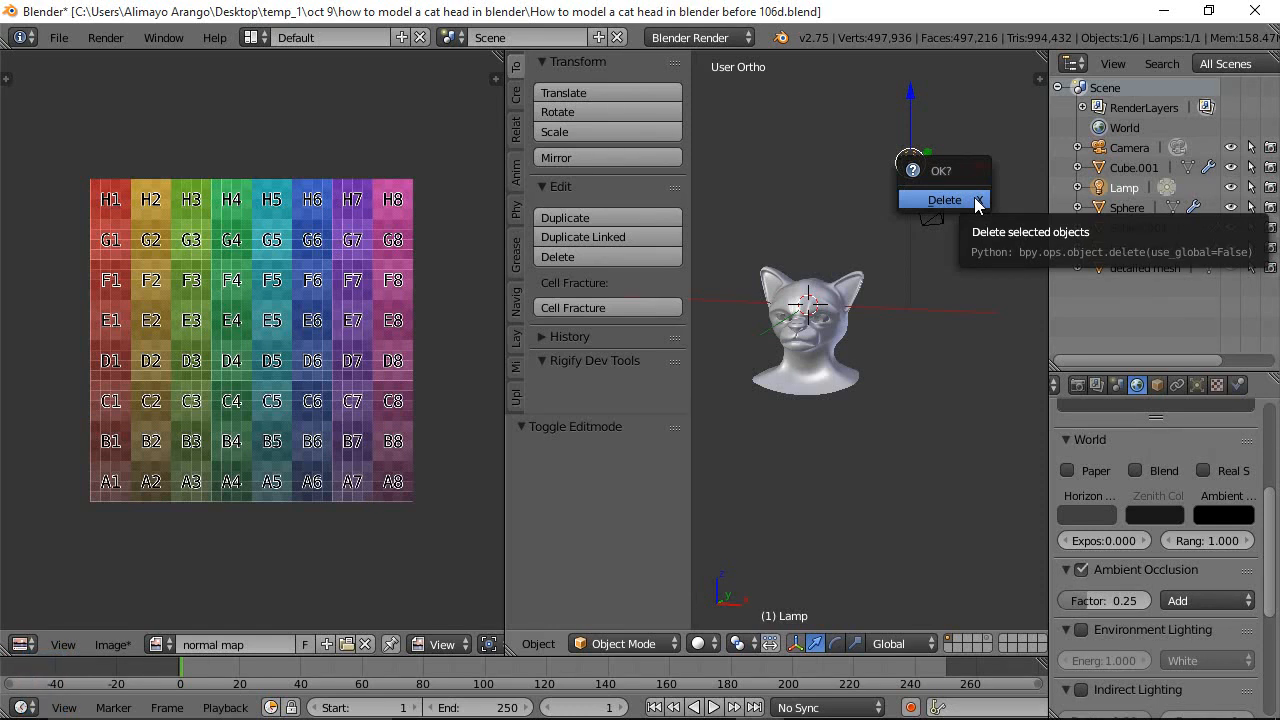
left_click(944, 200)
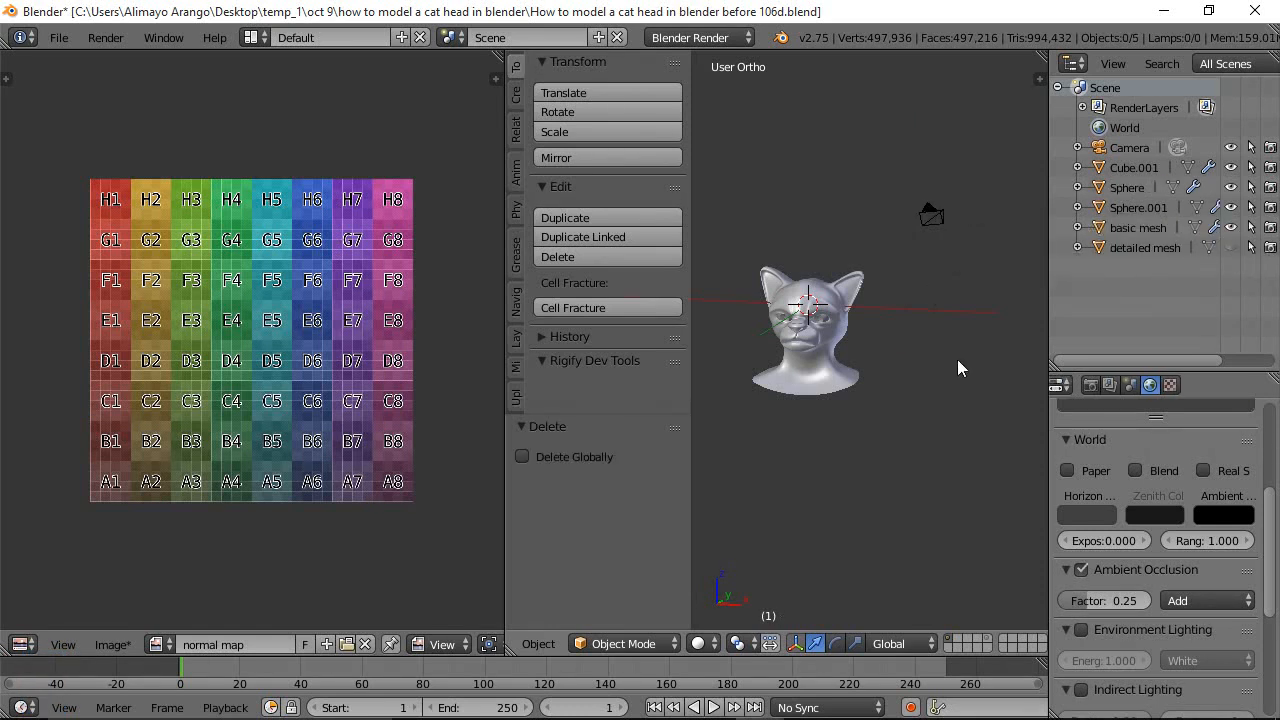
Make the detailed mesh visible again and leave all objects deselected
left_click(1231, 248)
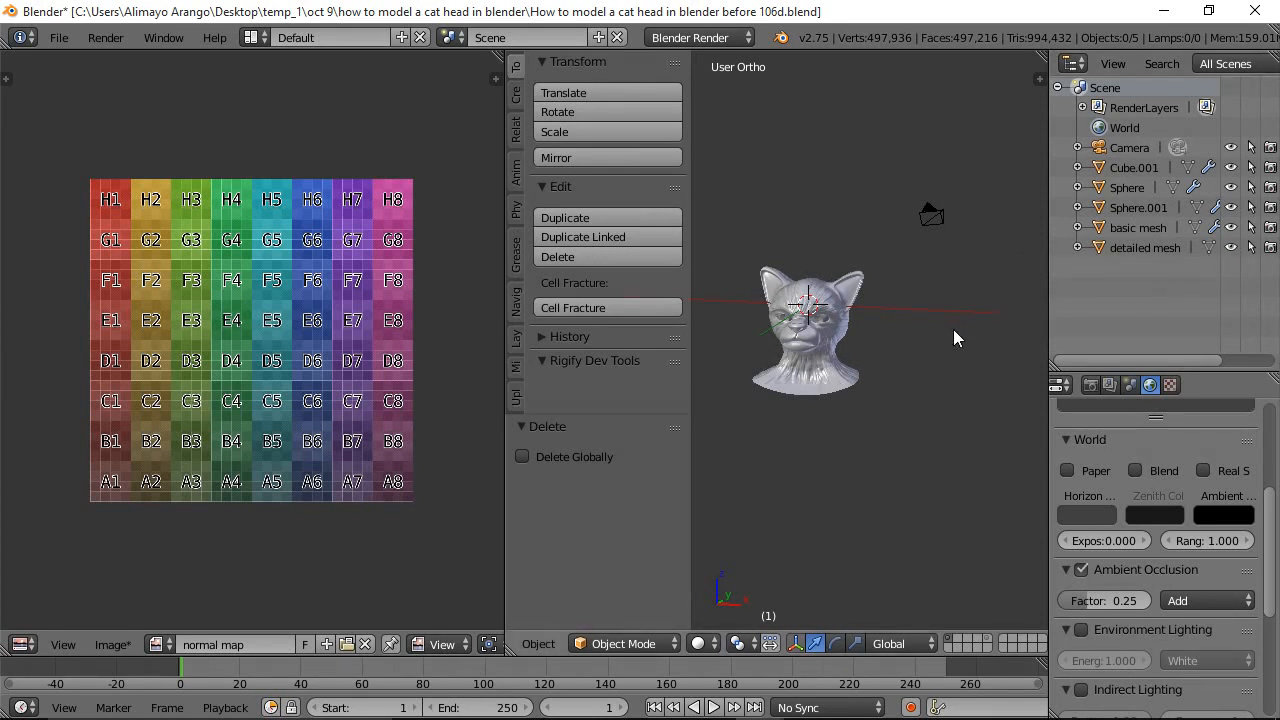
scroll(935, 357, "up", 4)
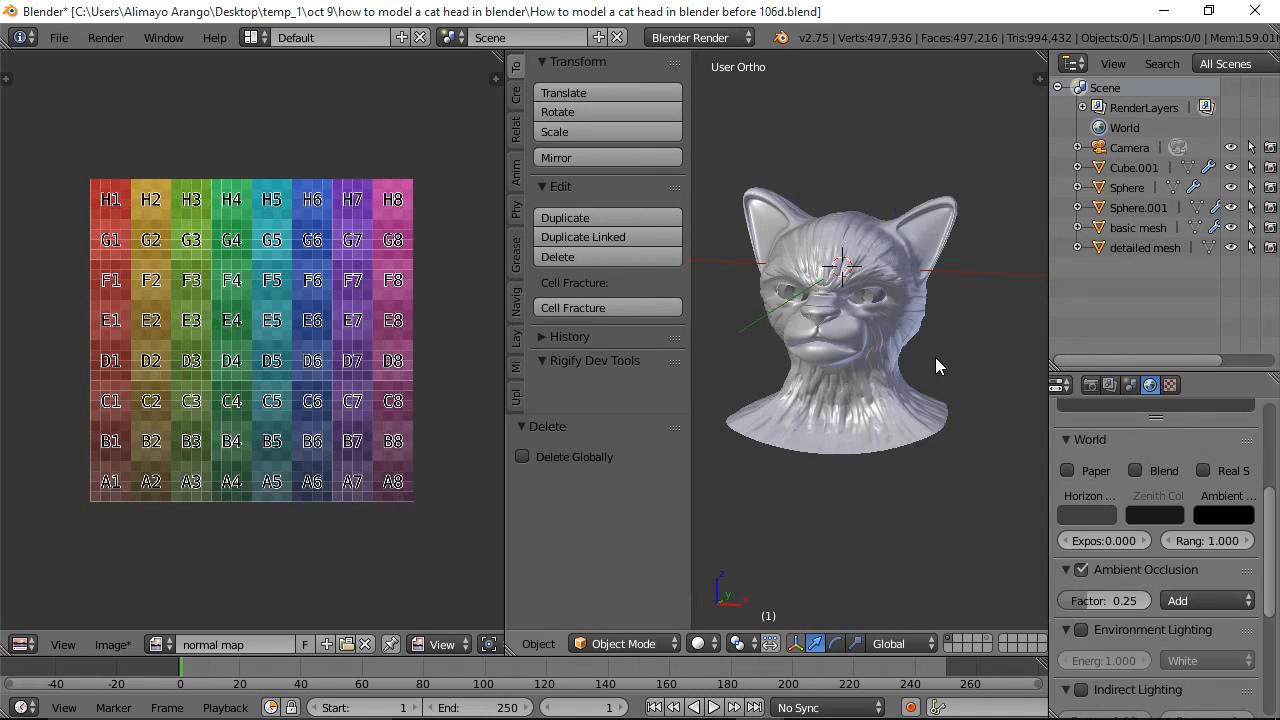
key("a")
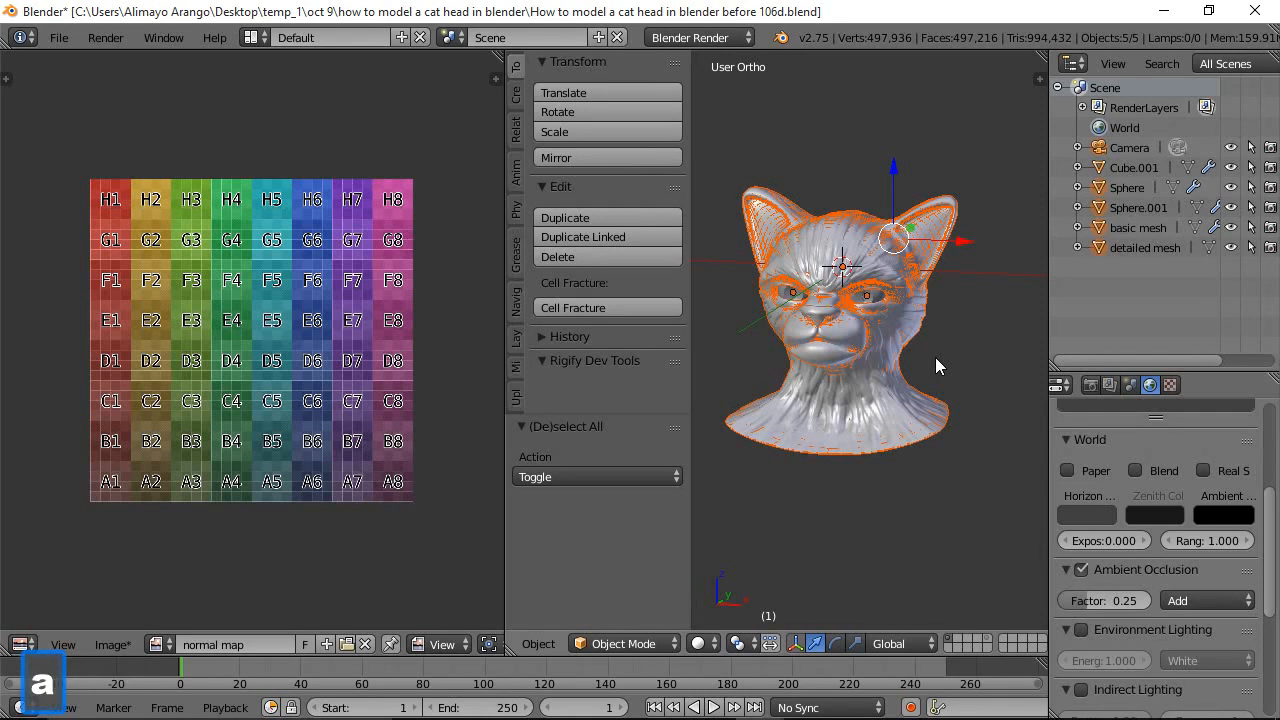
key("a")
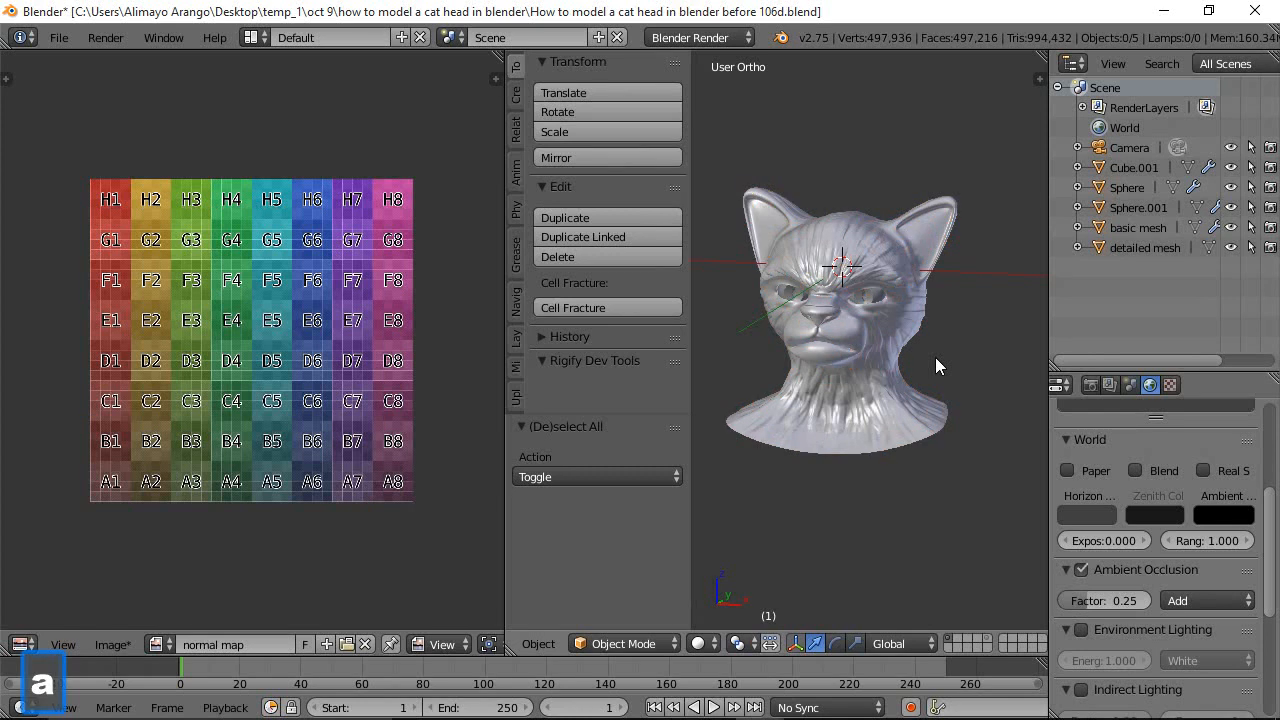
Select the basic mesh and configure the render bake settings to Normals mode in Tangent space with Selected to Active enabled
left_click_drag(1276, 512, 1275, 419)
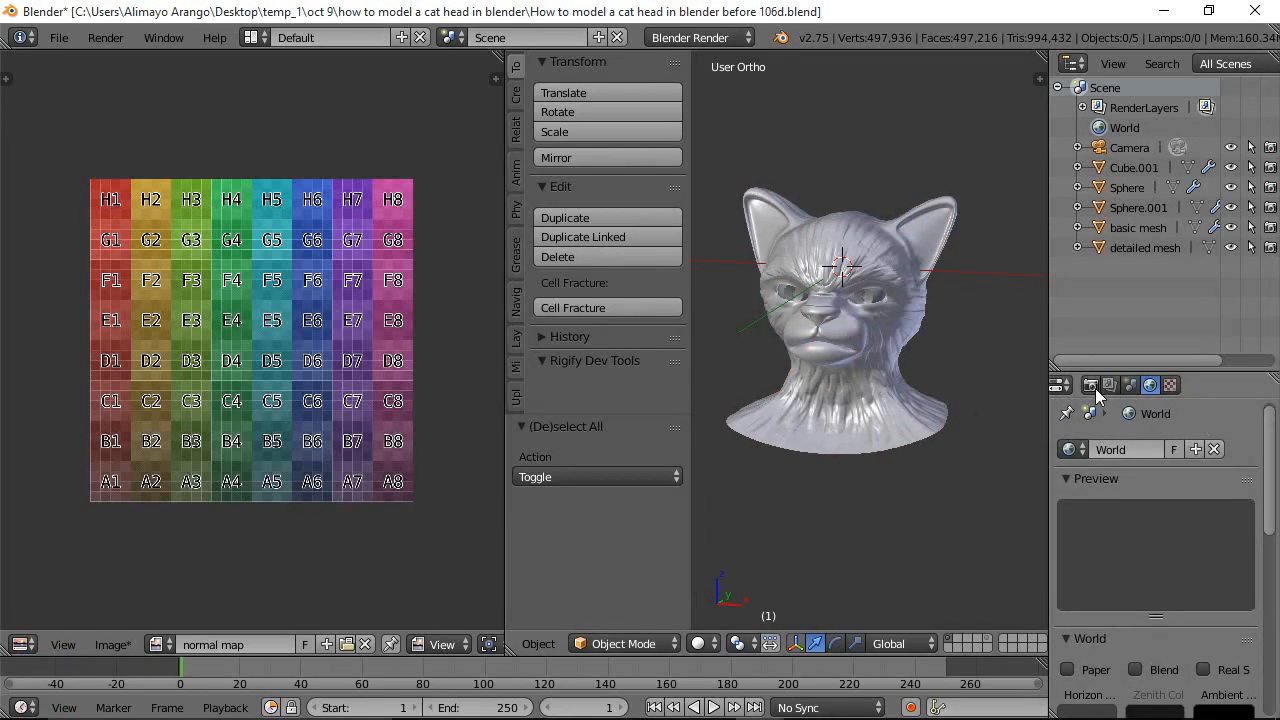
left_click(1135, 229)
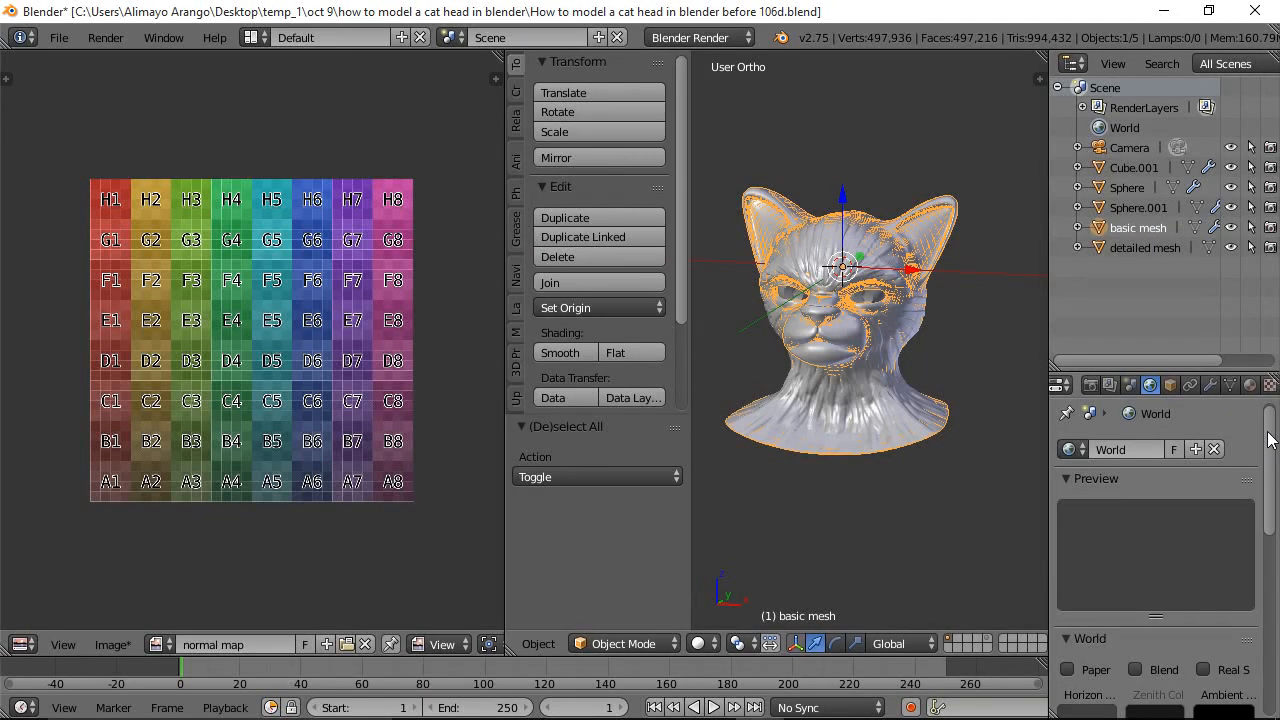
left_click(1091, 387)
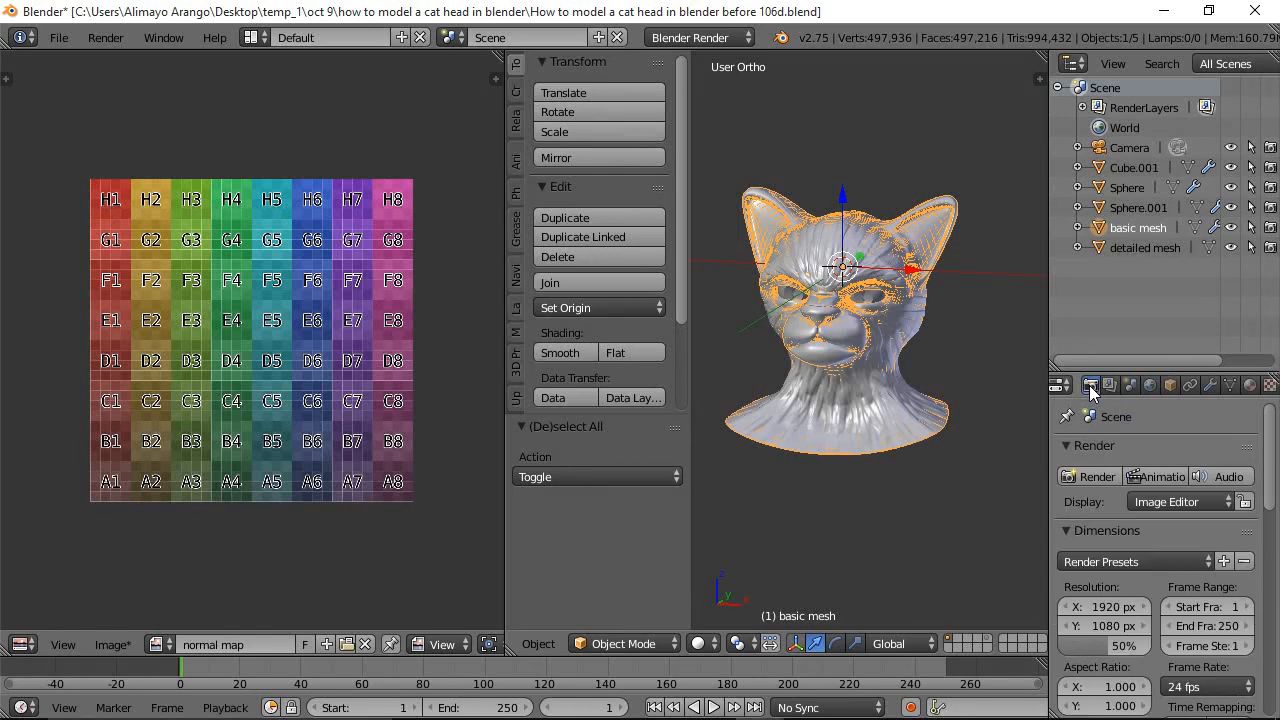
left_click_drag(1272, 437, 1276, 650)
left_click(1067, 591)
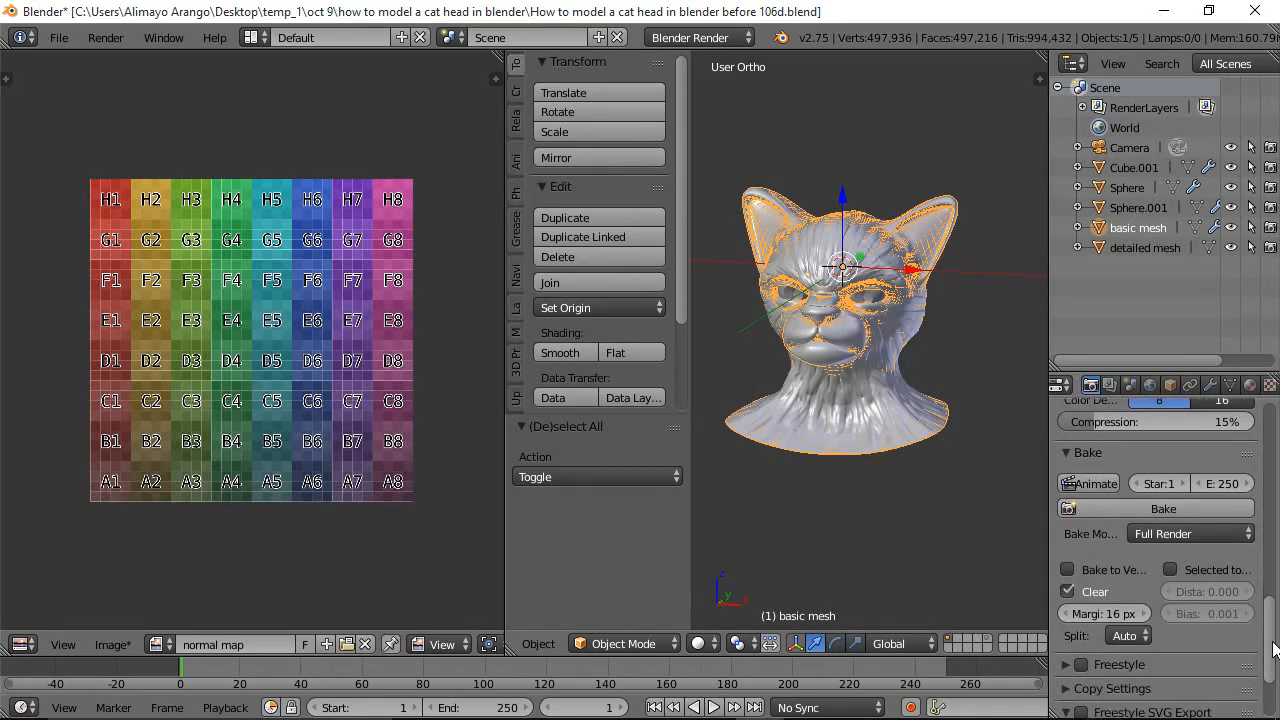
left_click(1237, 537)
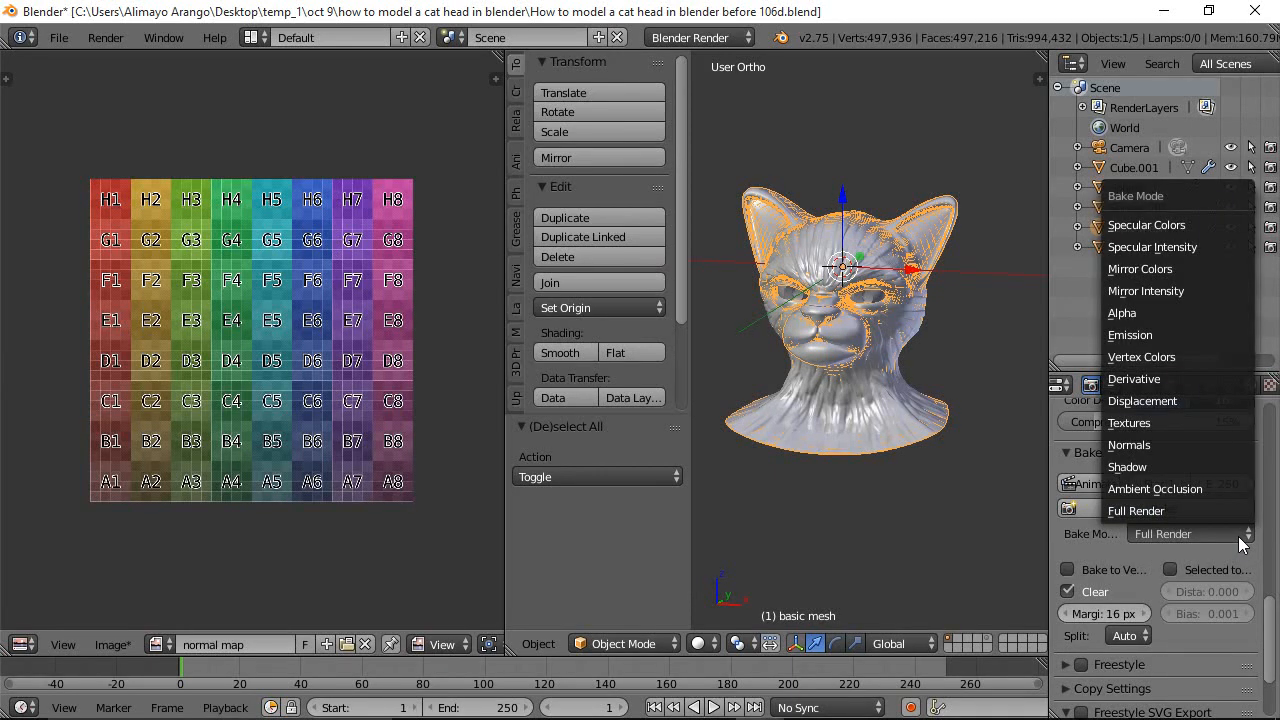
left_click(1178, 446)
left_click_drag(1273, 594, 1273, 616)
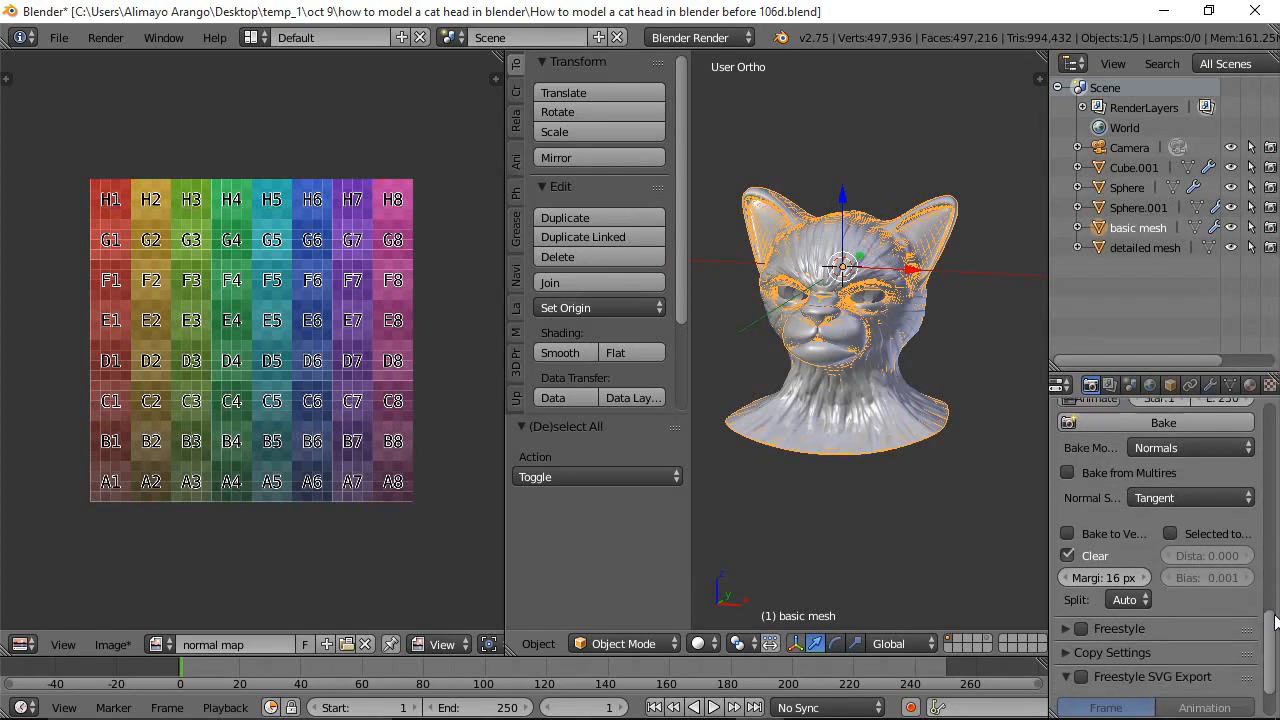
left_click(1171, 535)
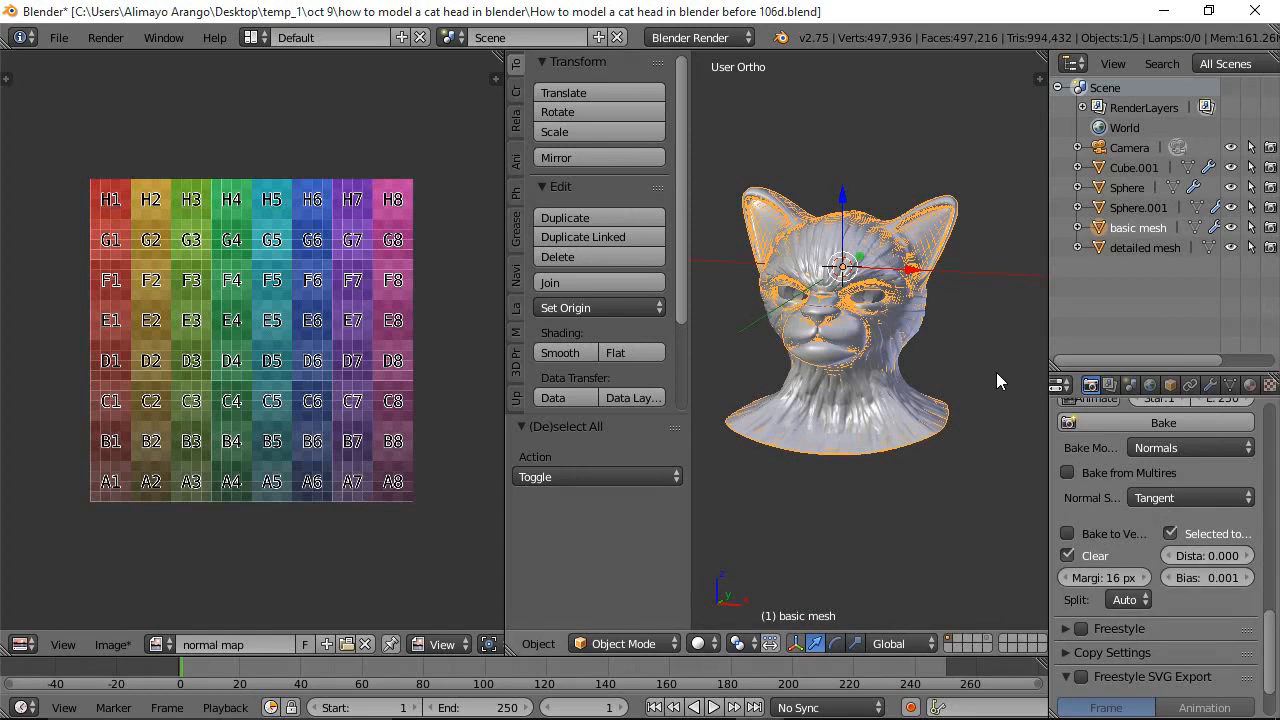
Select the detailed mesh, add the basic mesh as the active object, and bake the normals onto the normal map image
key("a")
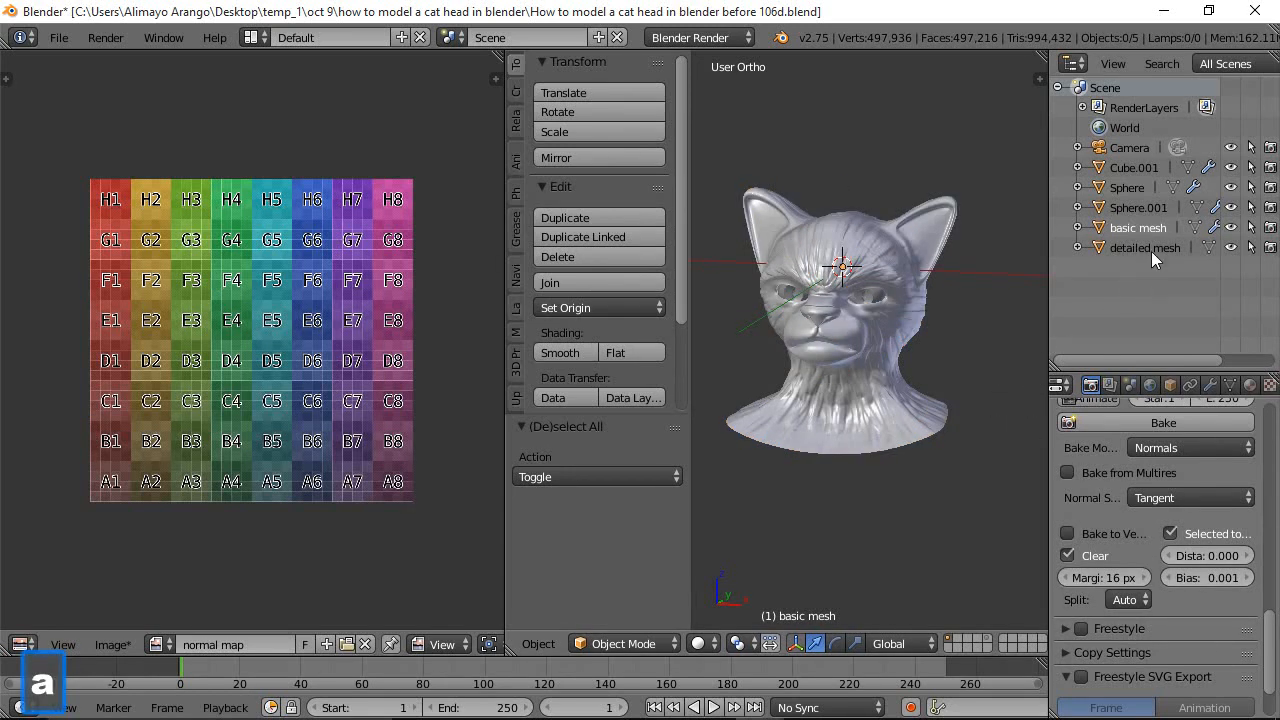
left_click(1152, 248)
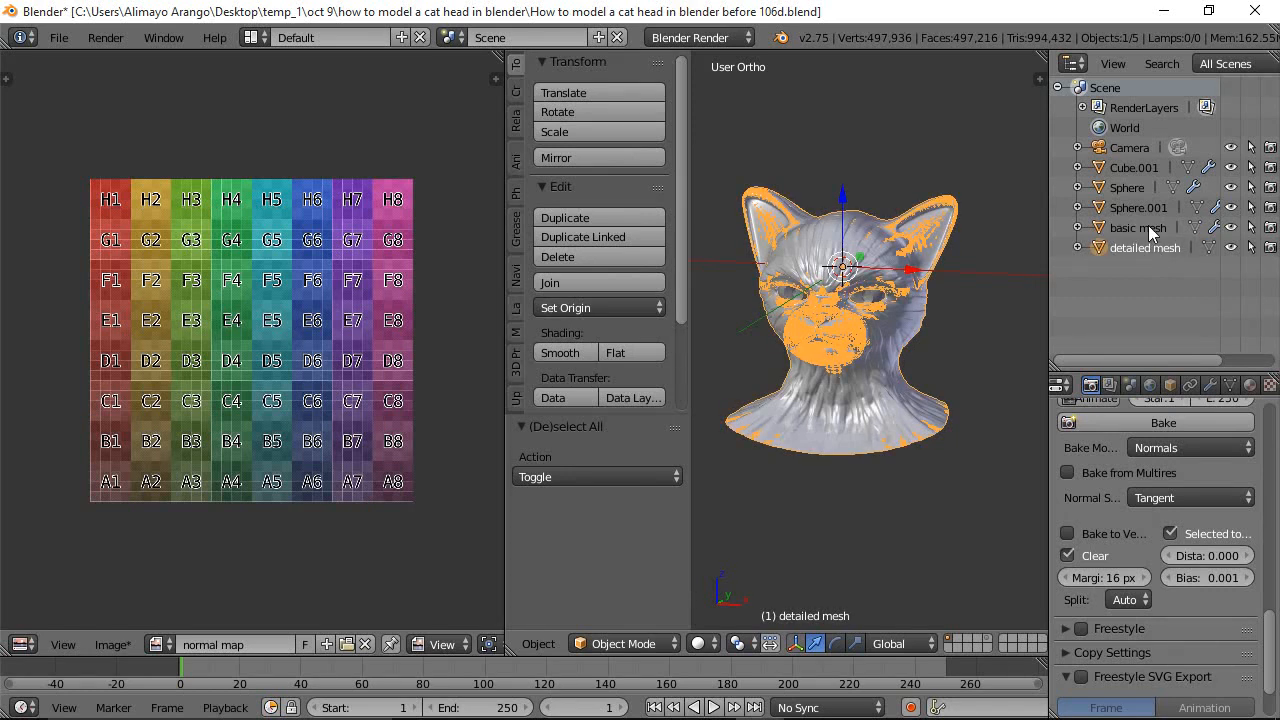
left_click(1148, 227, "ctrl")
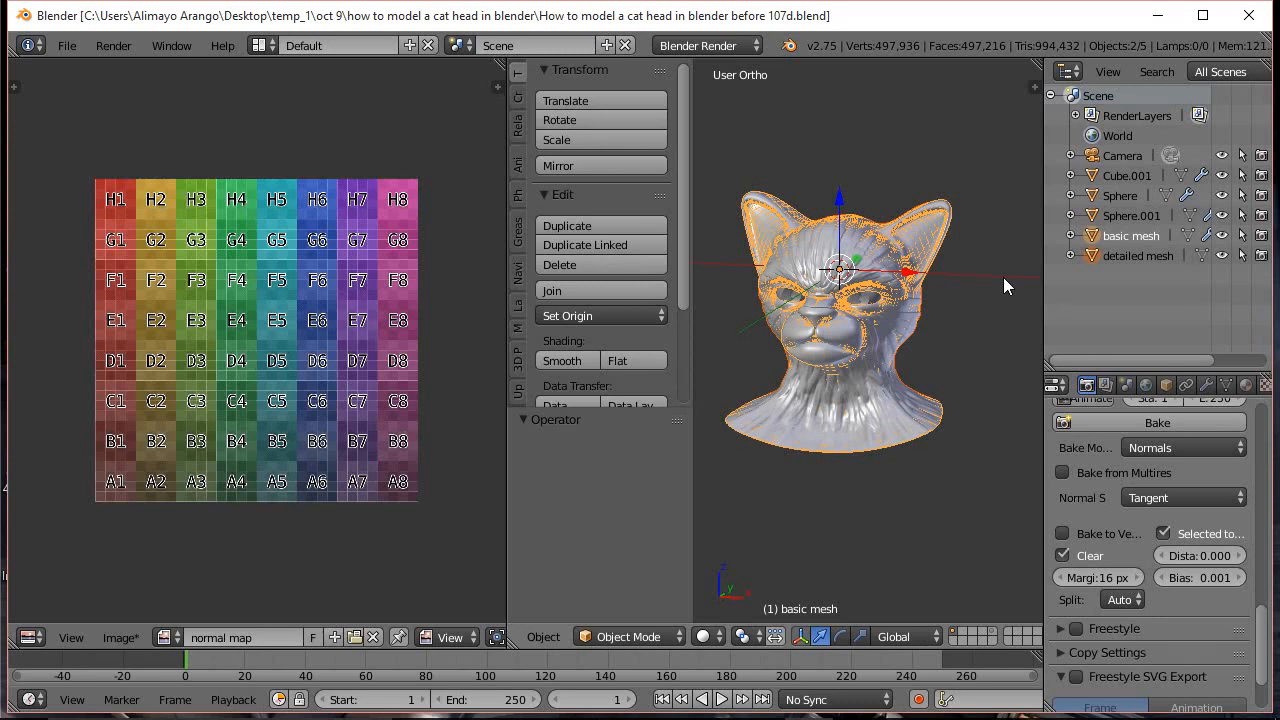
left_click(1180, 422)
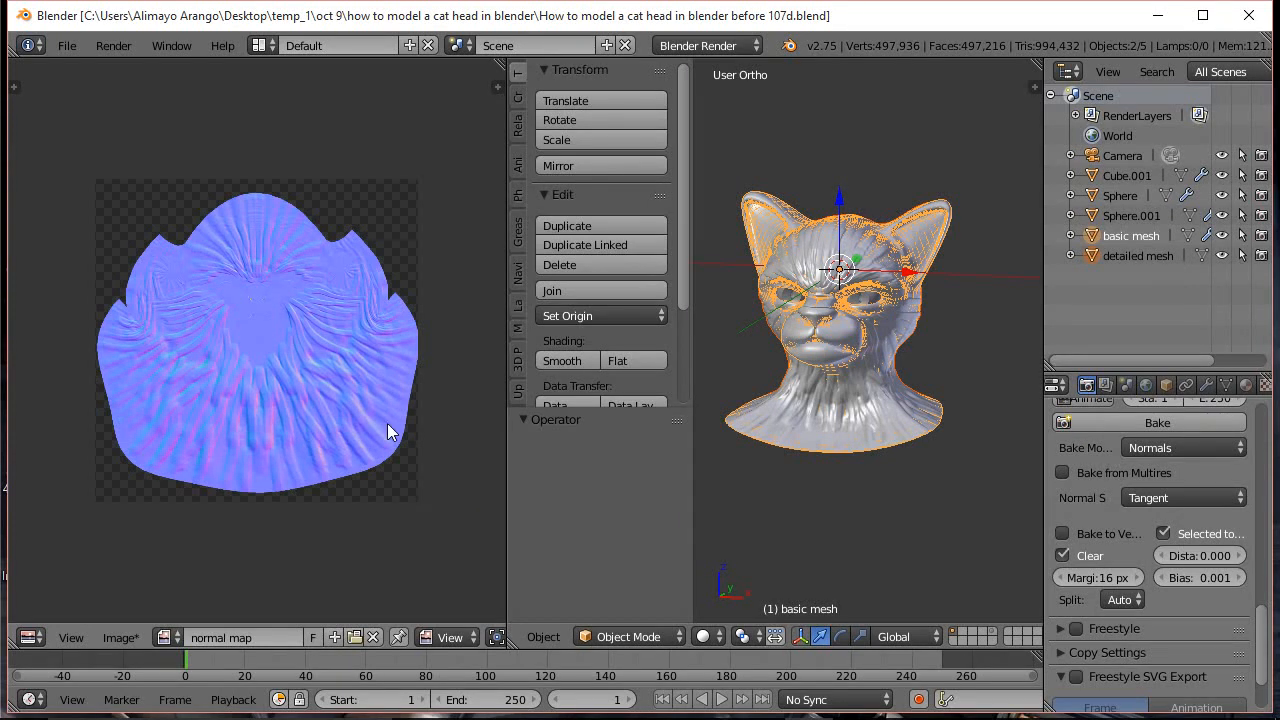
Save the baked image as "normal map.png" in a new "textures" folder inside Desktop\temp_1\oct 9
left_click(124, 636)
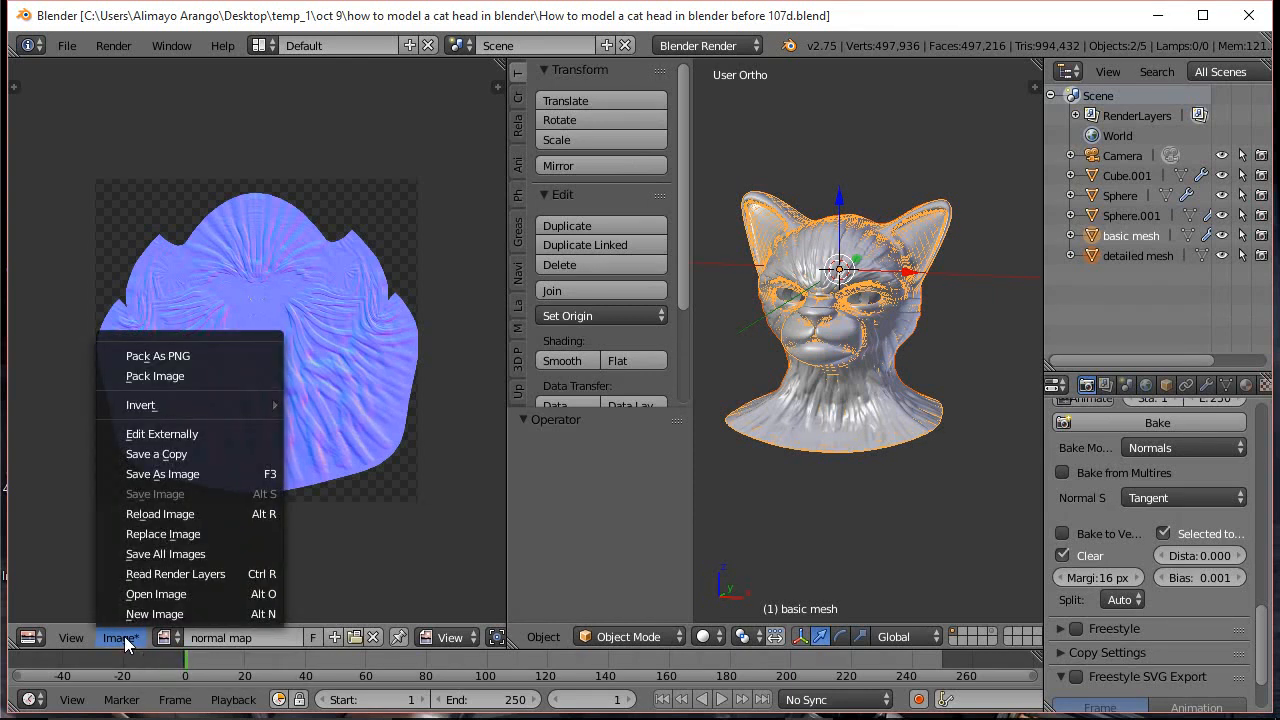
left_click(174, 473)
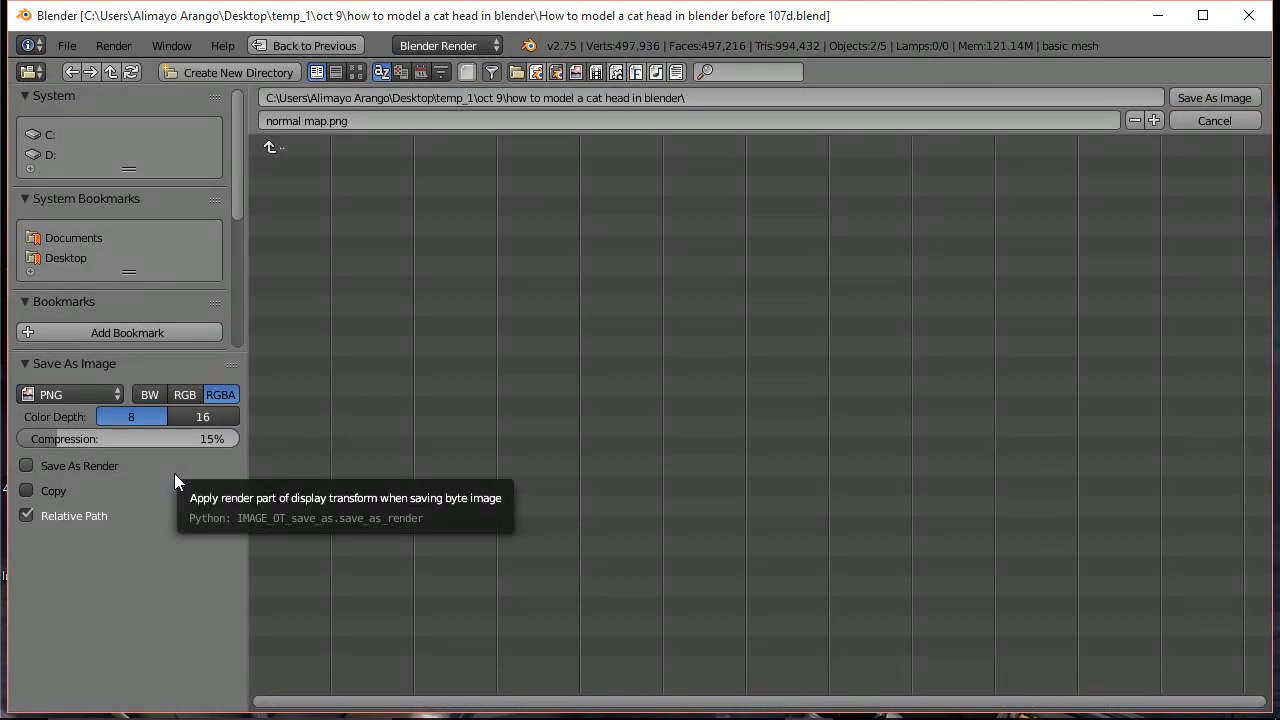
left_click(73, 258)
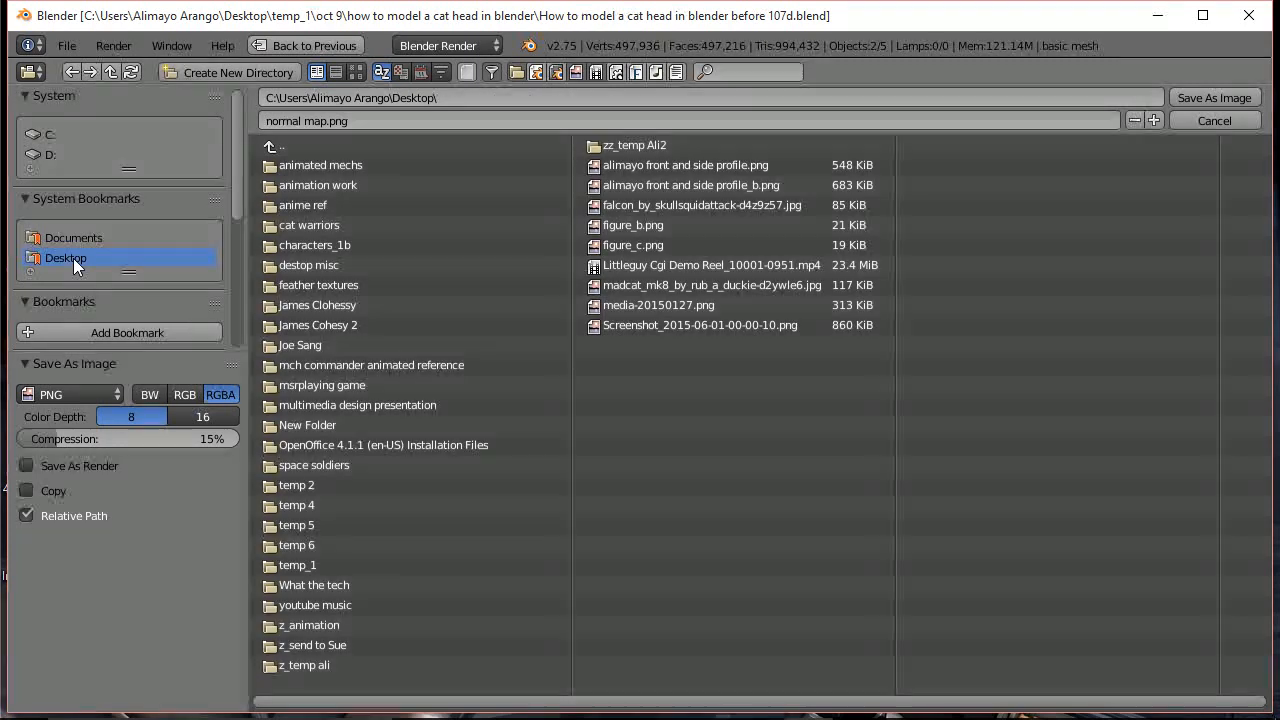
left_click(306, 565)
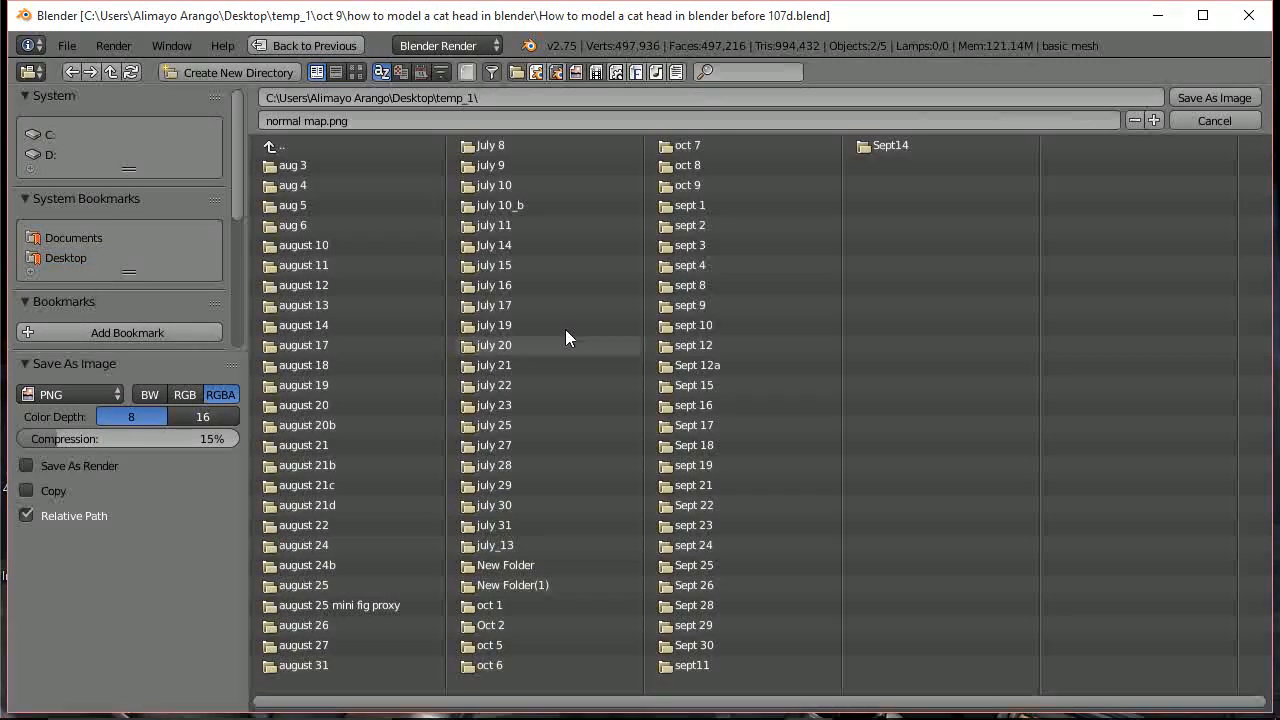
left_click(712, 186)
left_click(266, 73)
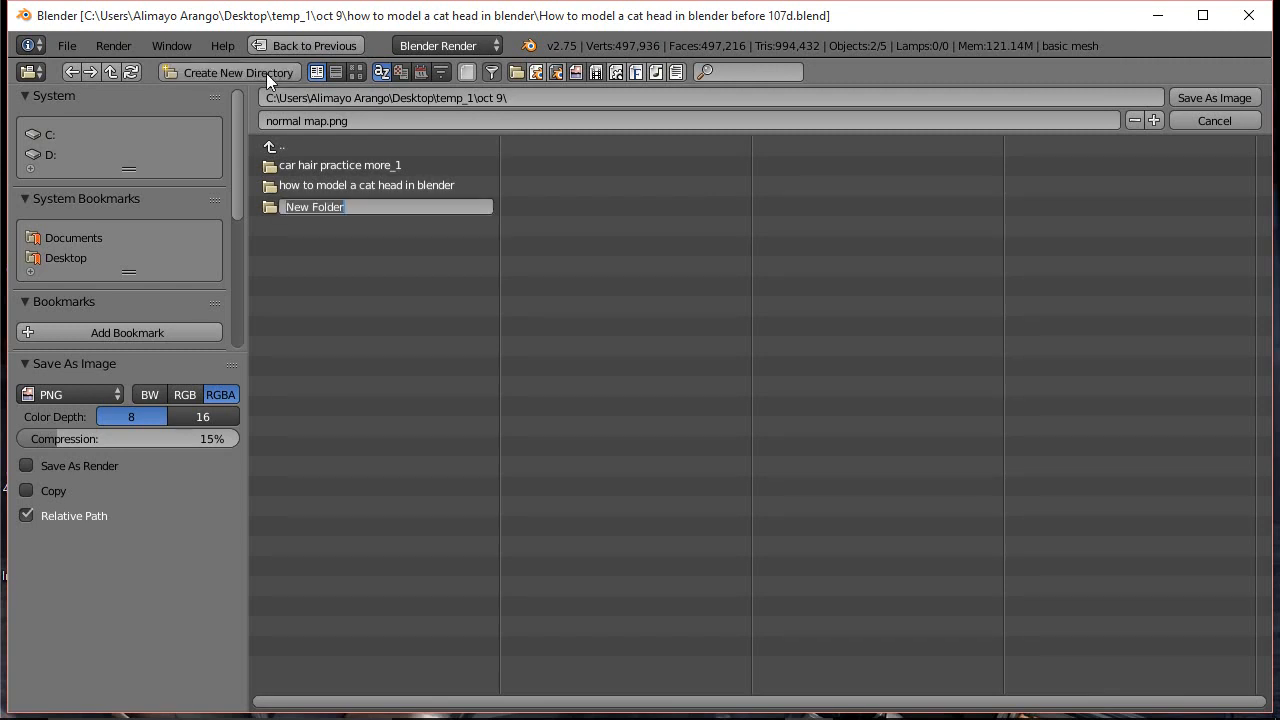
type("text")
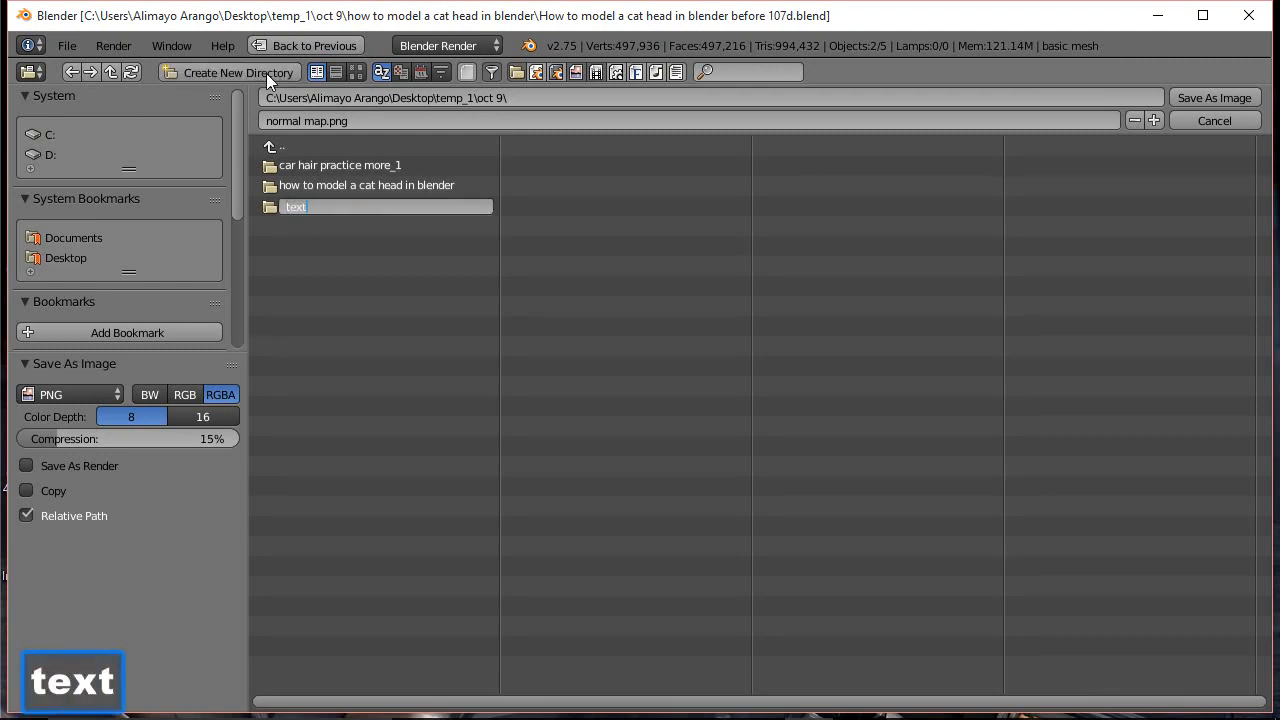
type("ures")
key("Return")
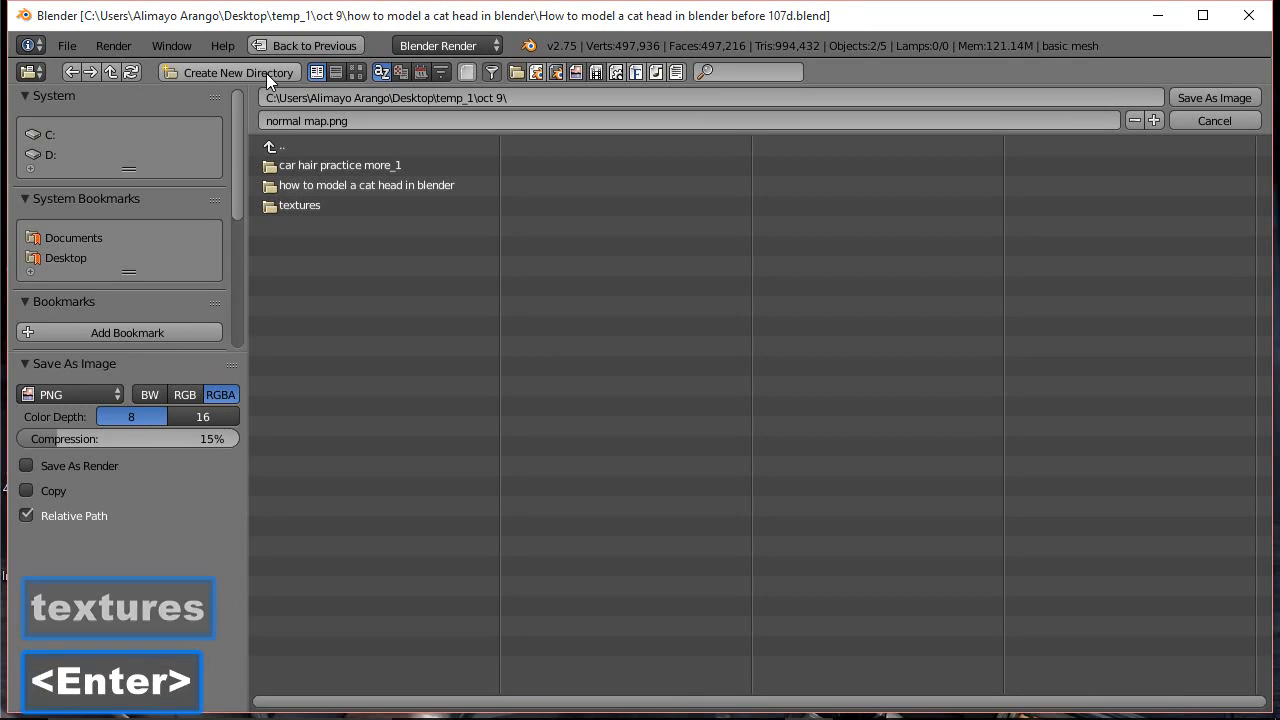
left_click(312, 204)
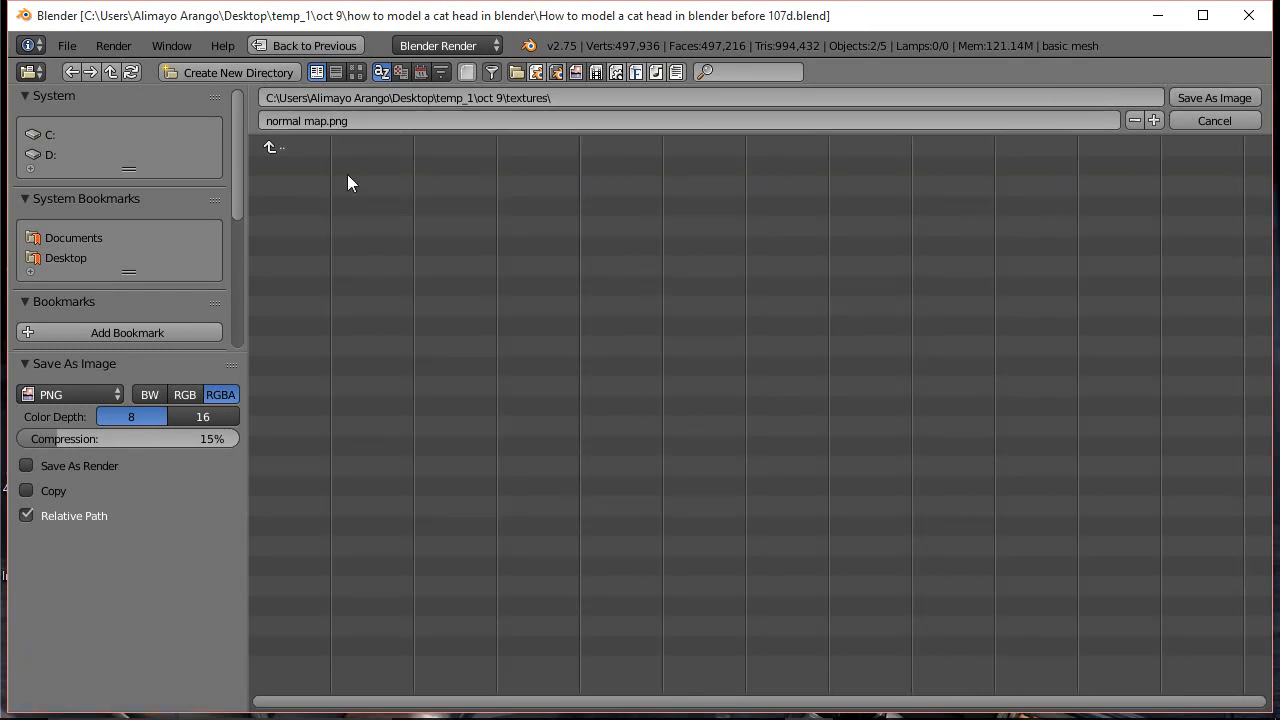
left_click(1228, 96)
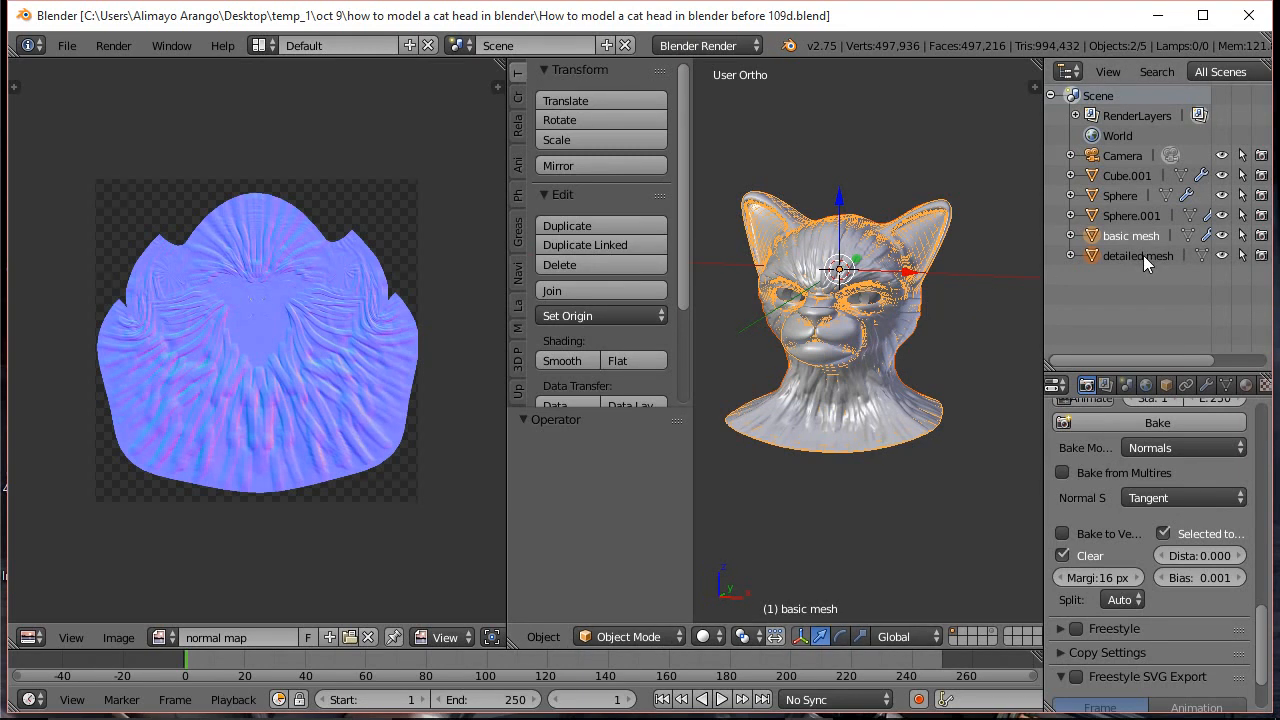
Delete the detailed mesh, keeping the basic mesh in the scene
key("a")
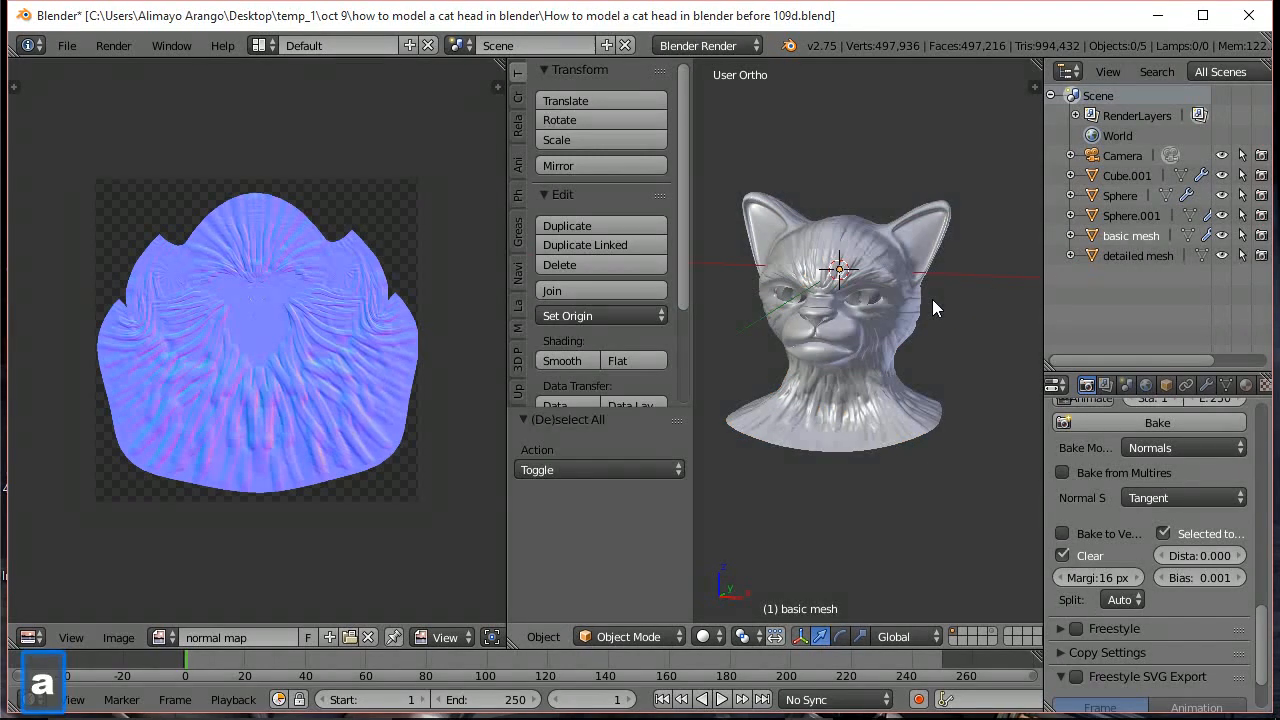
left_click(1146, 256)
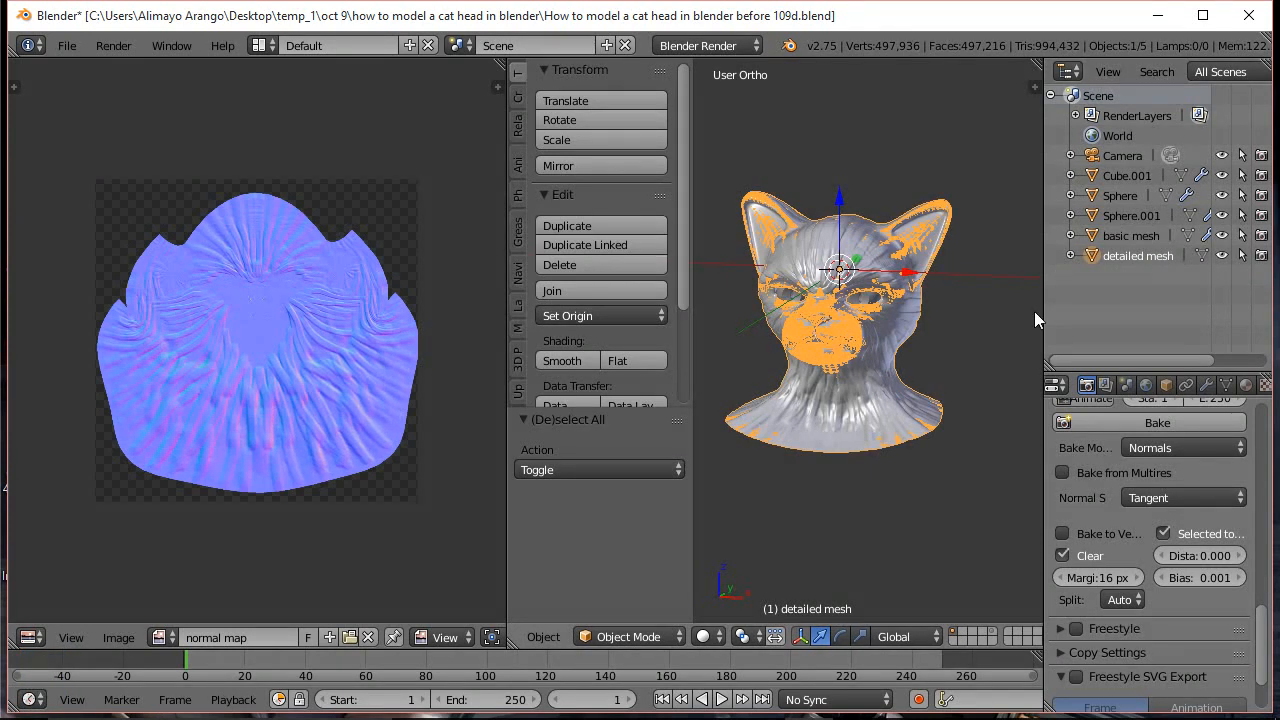
key("x")
left_click(980, 333)
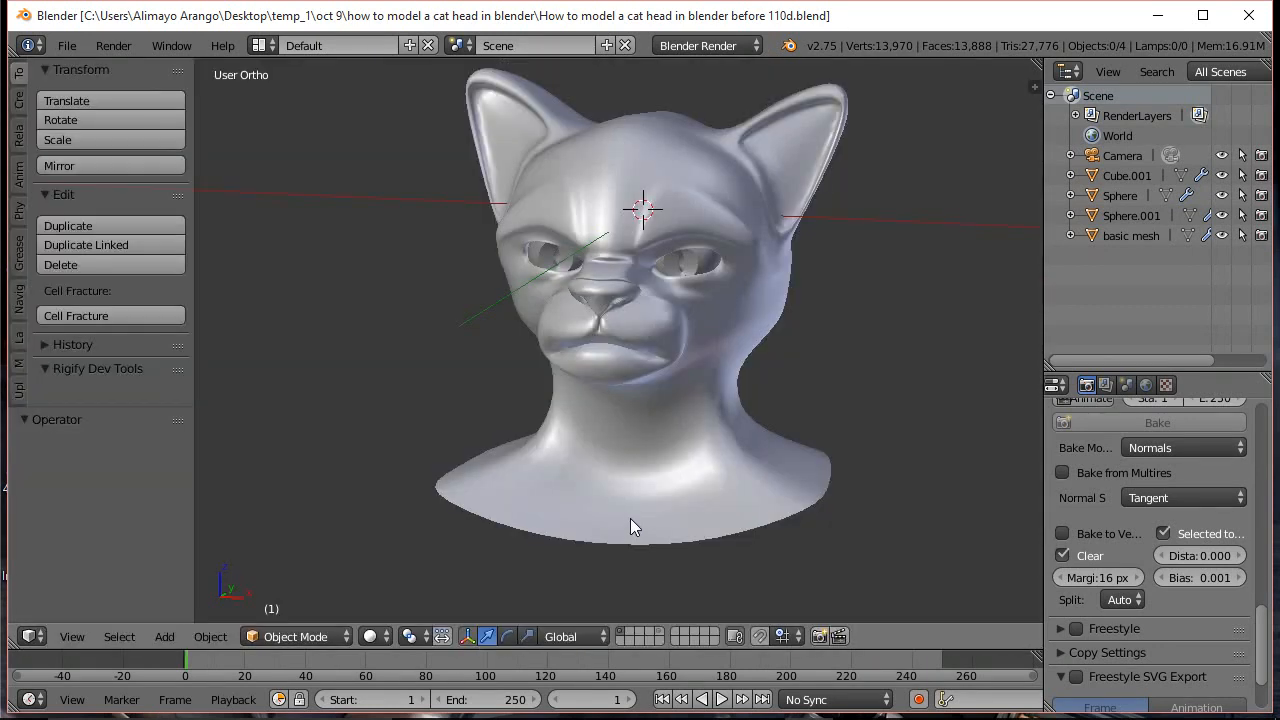
Switch the render engine to Cycles Render
left_click(757, 48)
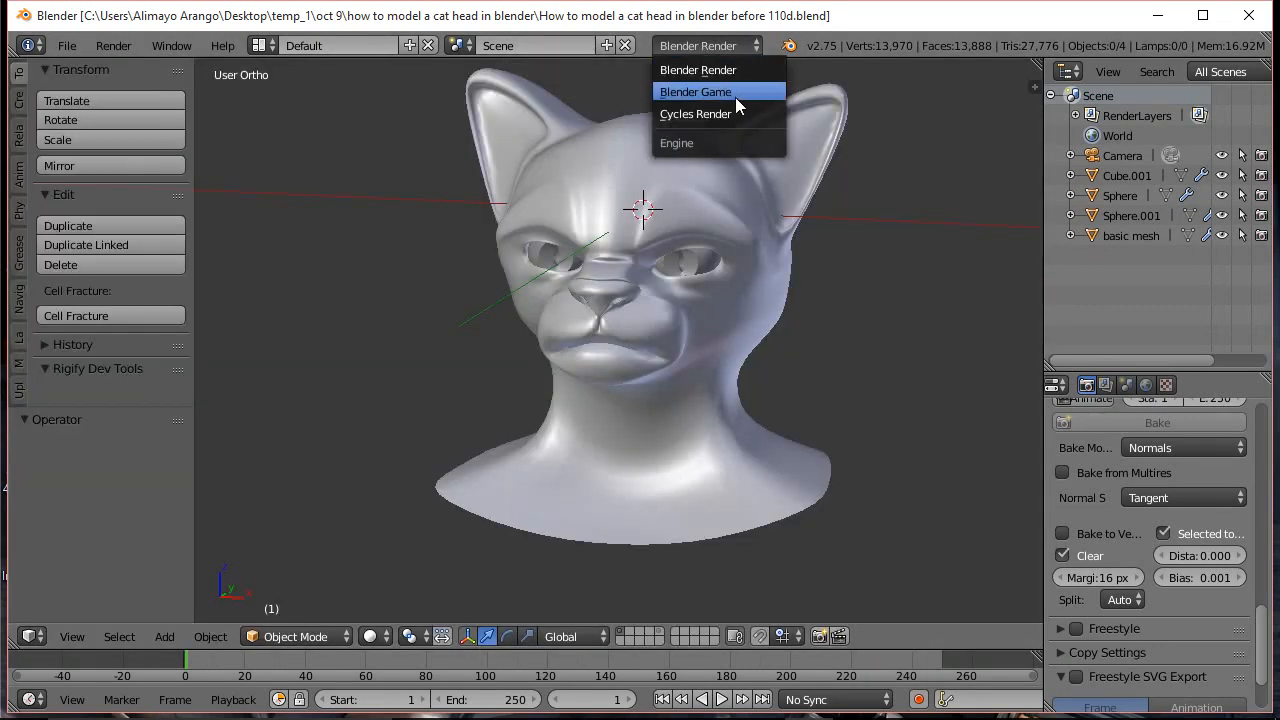
left_click(726, 114)
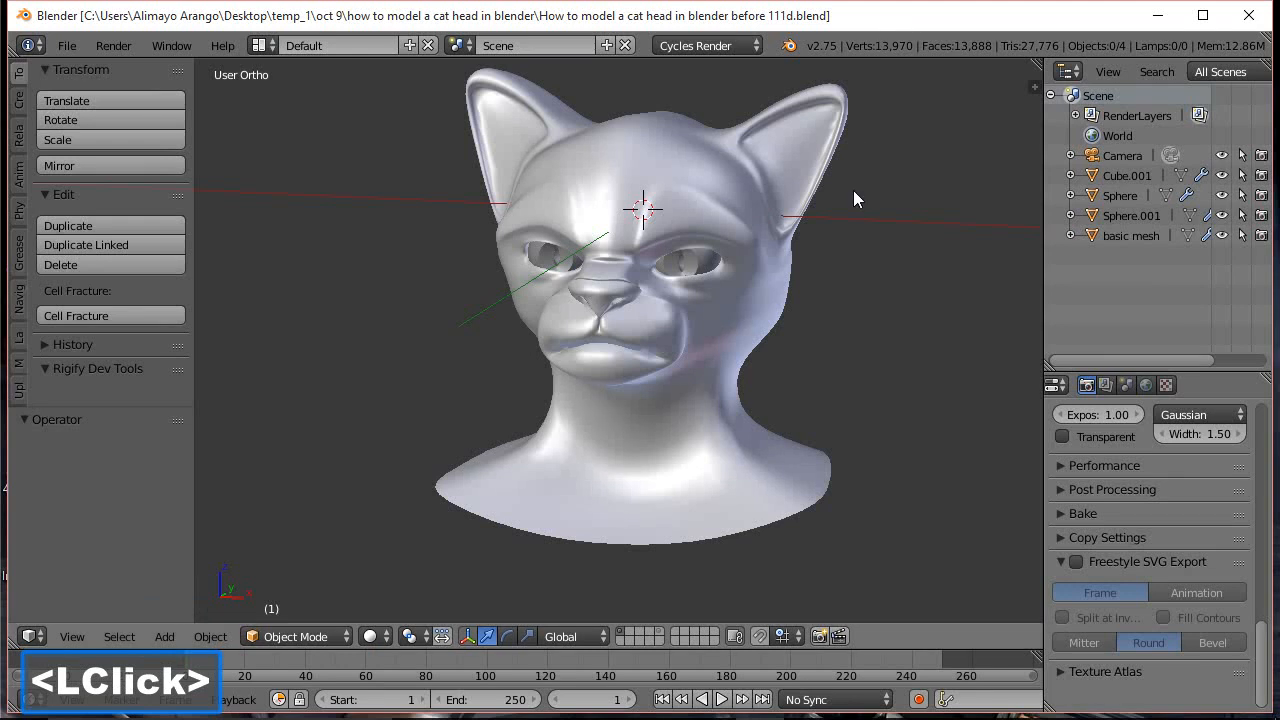
Add a plane high above the cat head and scale it up by about 8.54, then again by about 6.54
scroll(852, 268, "down", 9)
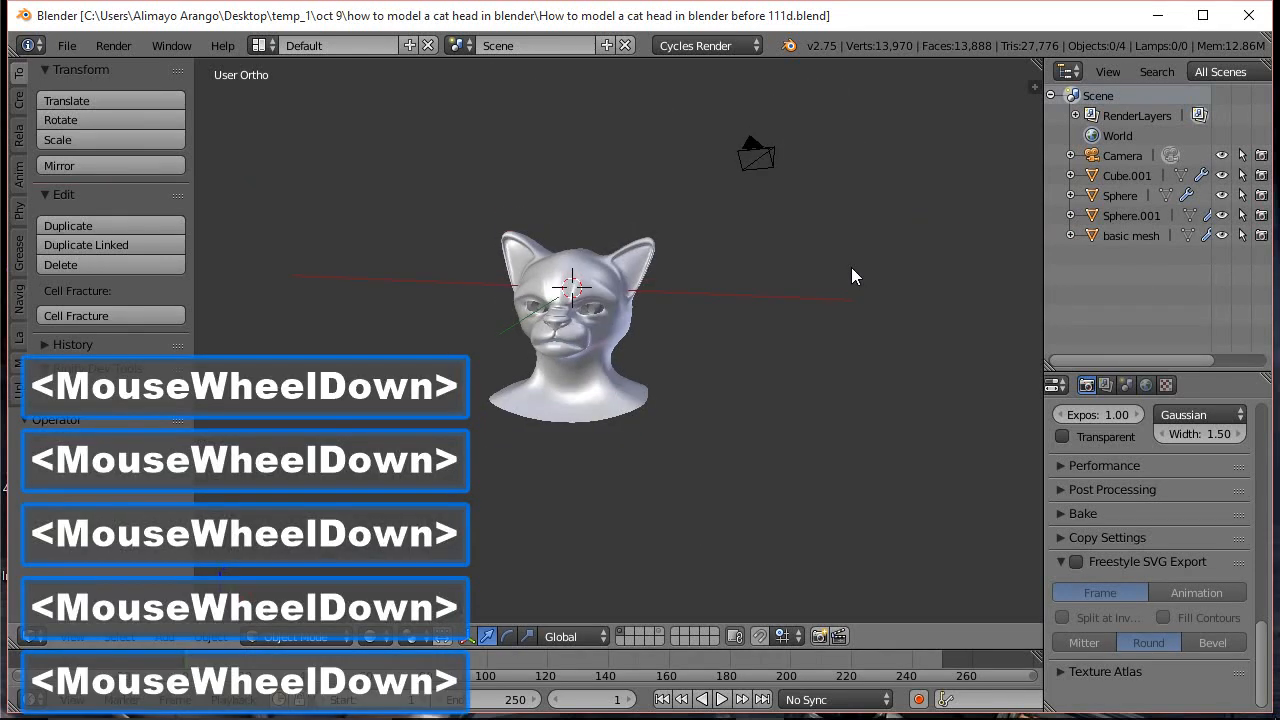
scroll(851, 276, "down", 5)
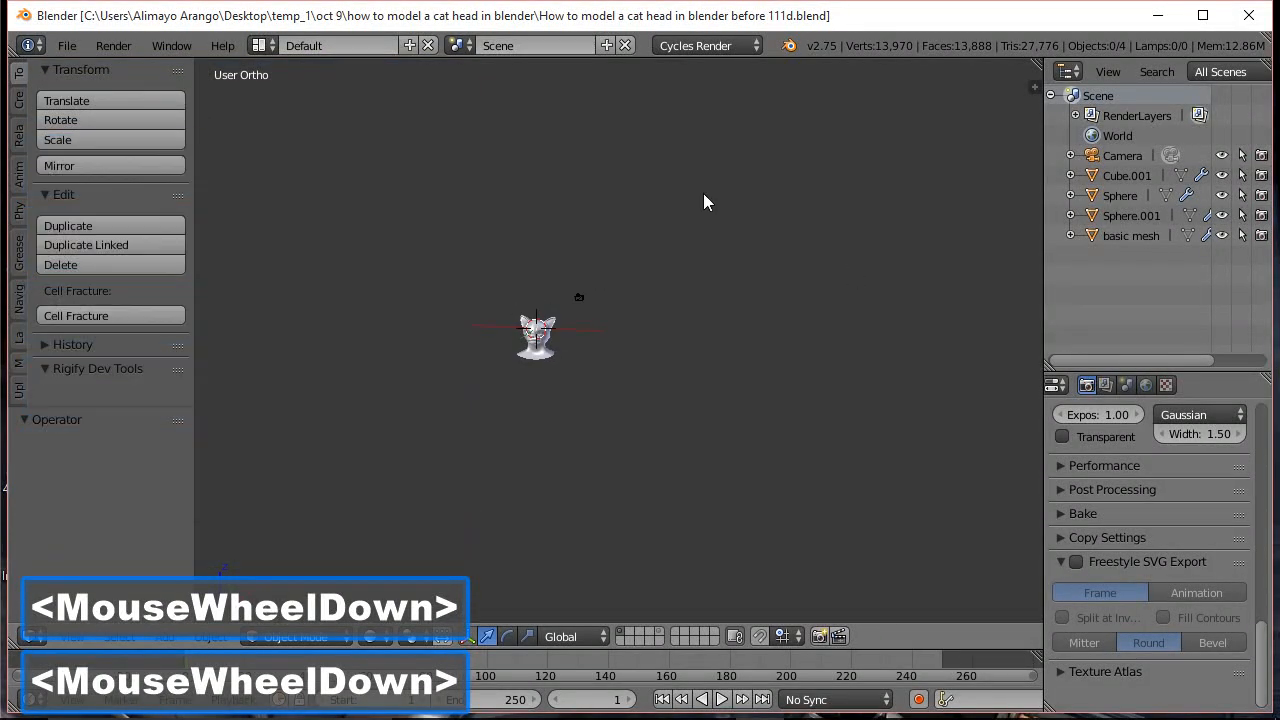
right_click(538, 103)
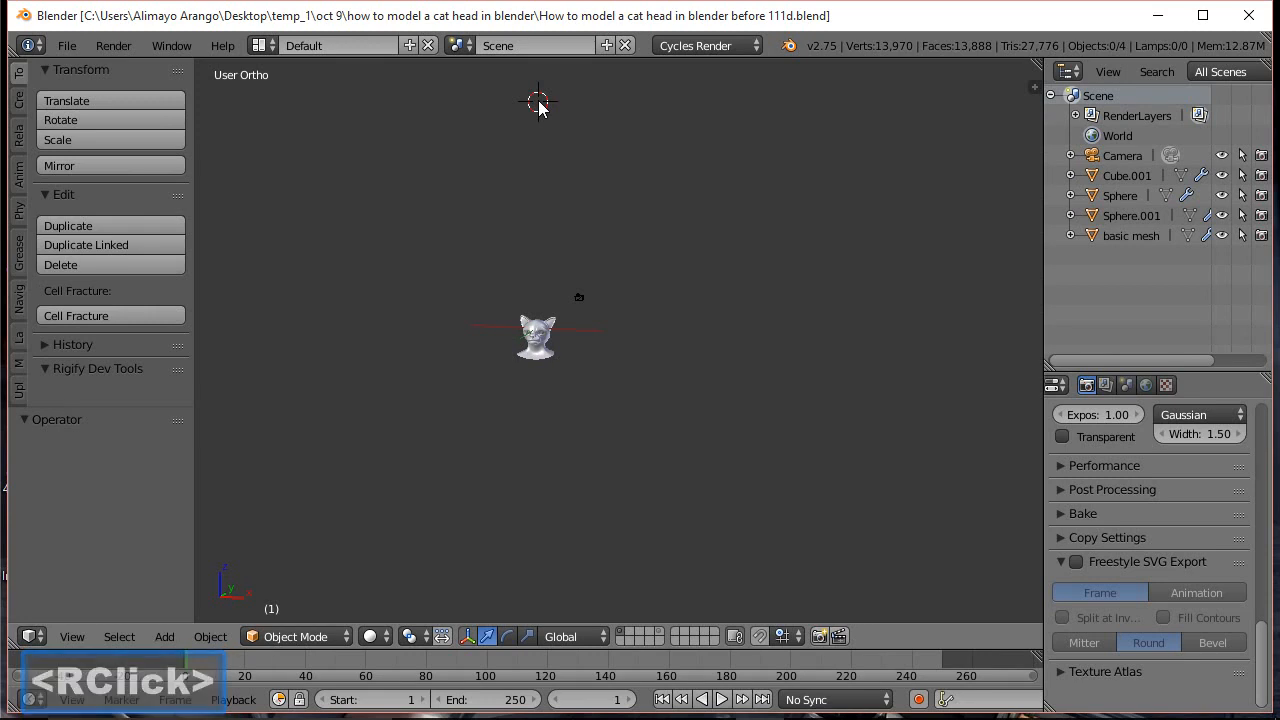
key("shift+a")
mouse_move(538, 101)
left_click(610, 102)
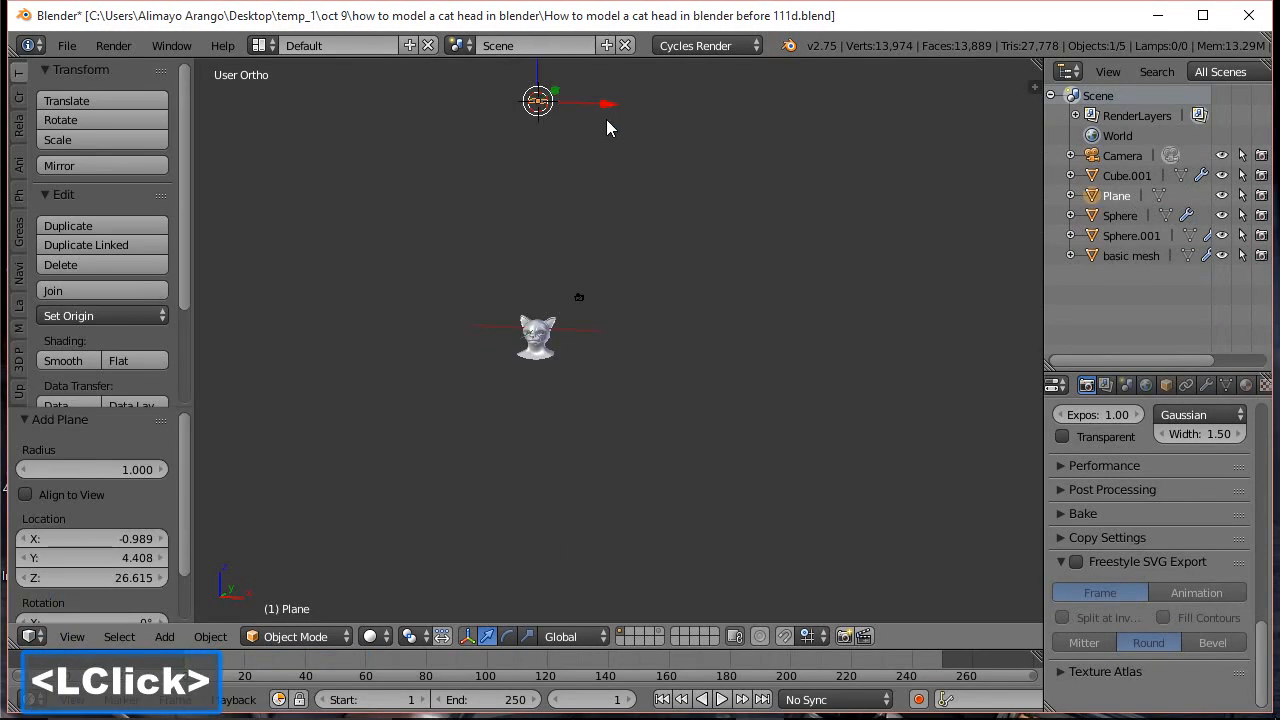
key("s")
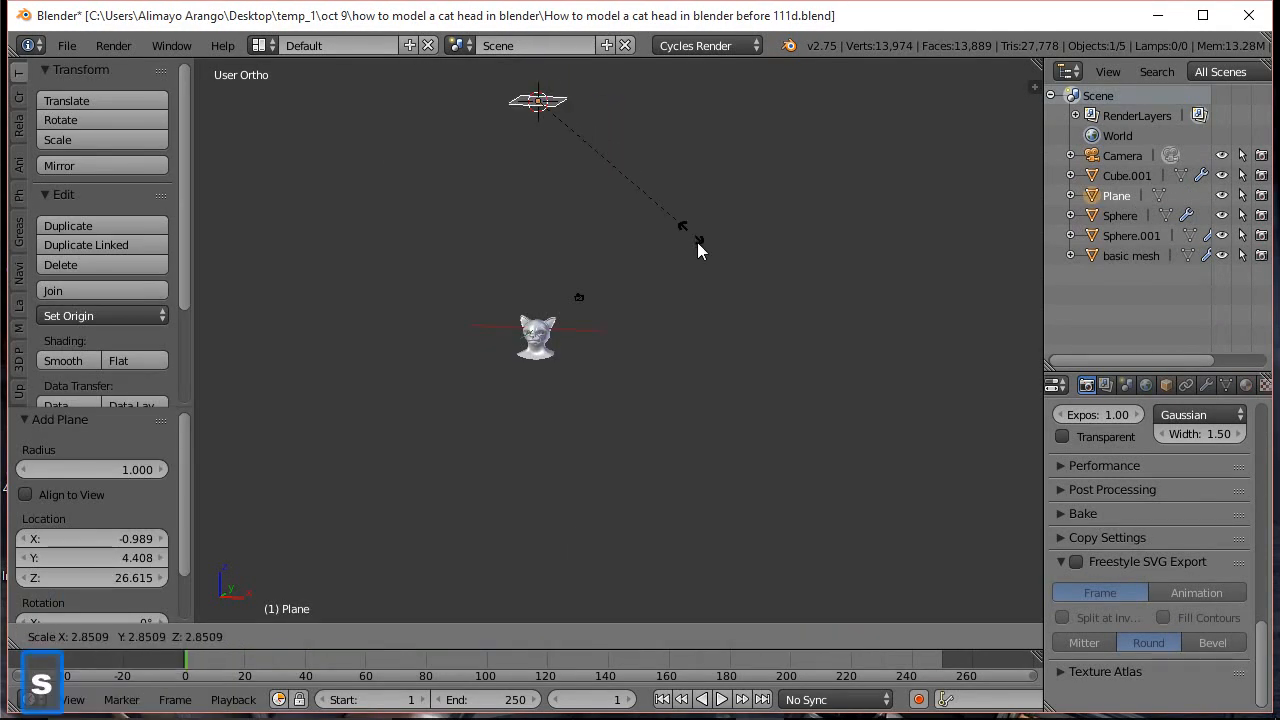
left_click(957, 534)
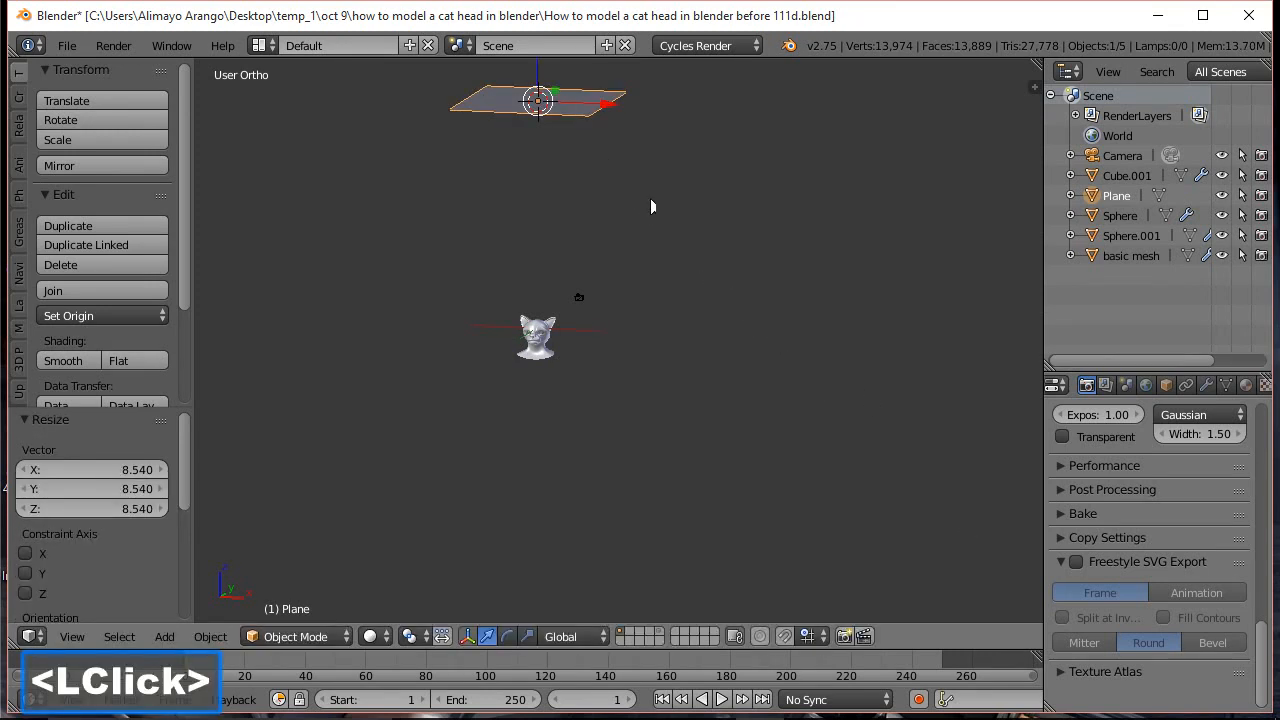
key("s")
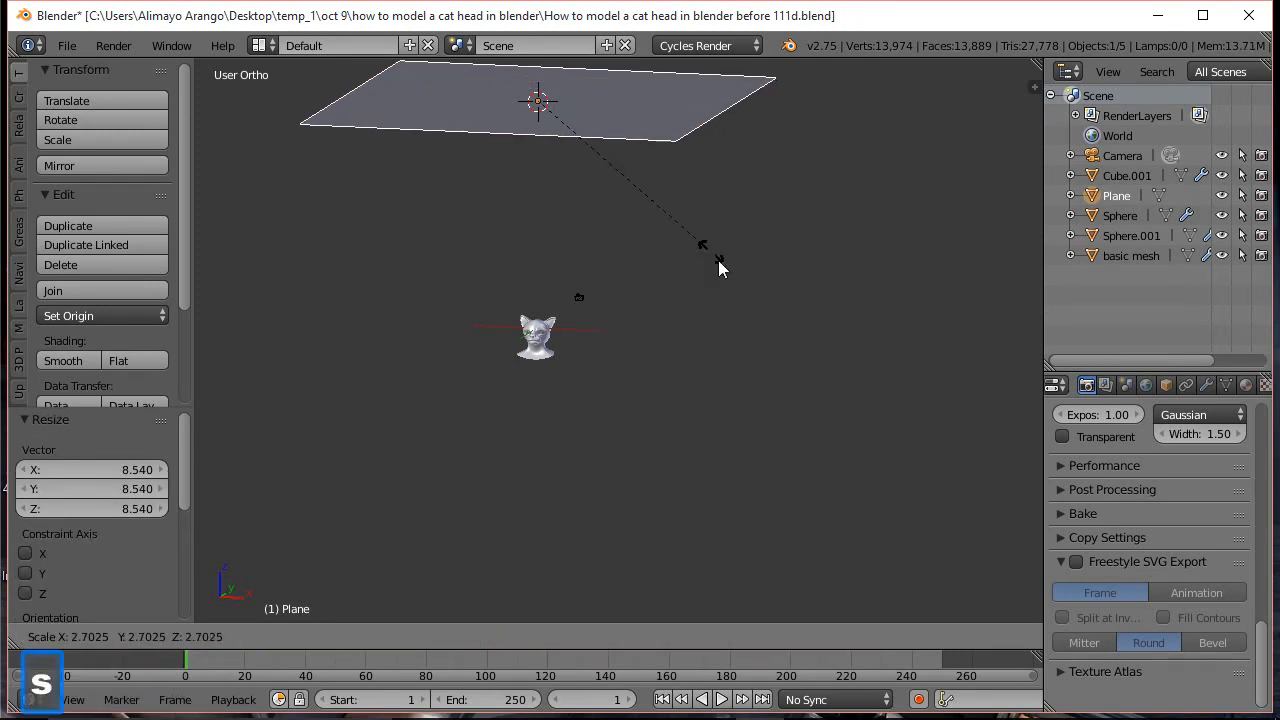
left_click(931, 494)
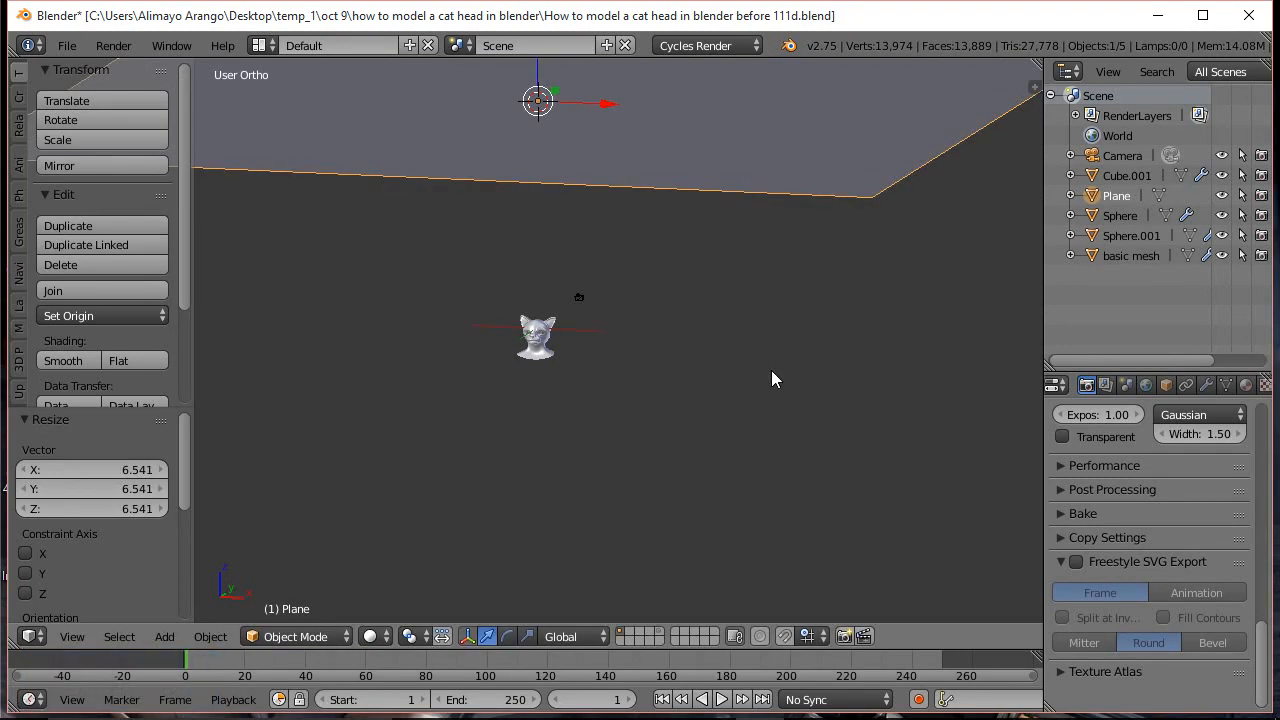
Add a second plane and move it down about 32.27 units along Z, to just beneath the cat bust
key("shift+a")
mouse_move(771, 370)
left_click(836, 370)
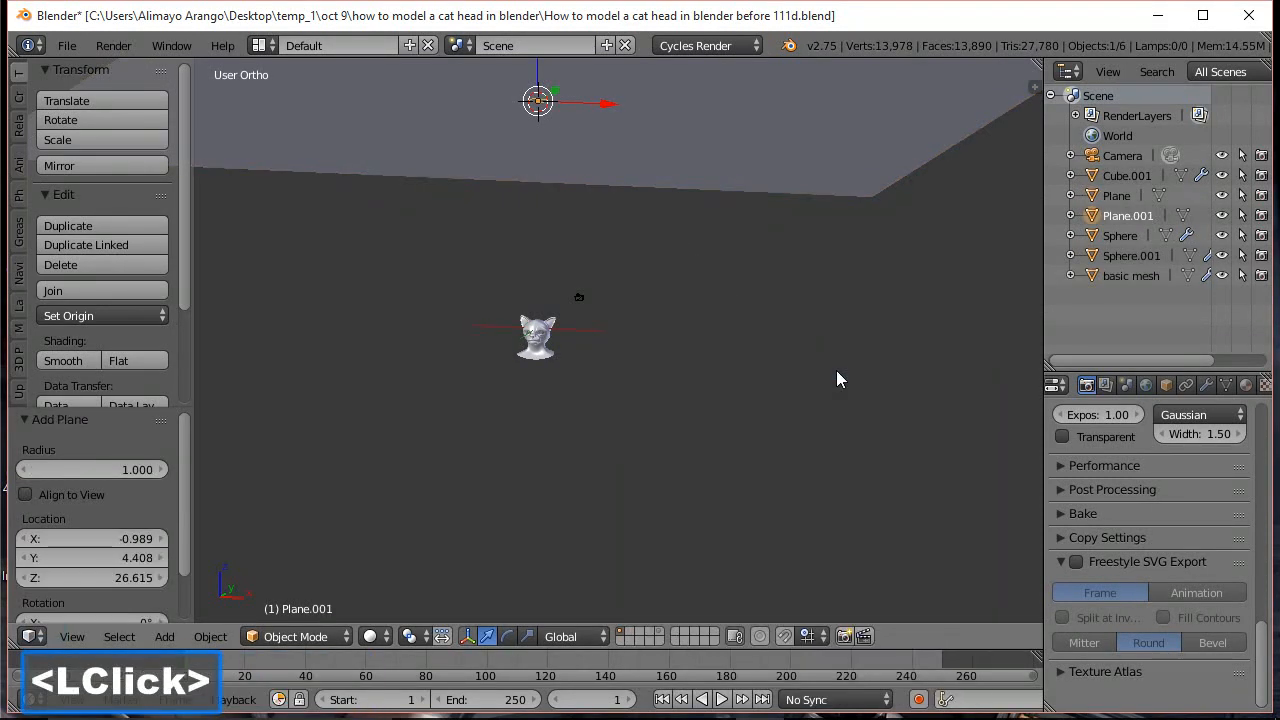
scroll(737, 329, "down", 2)
left_click_drag(535, 104, 555, 288)
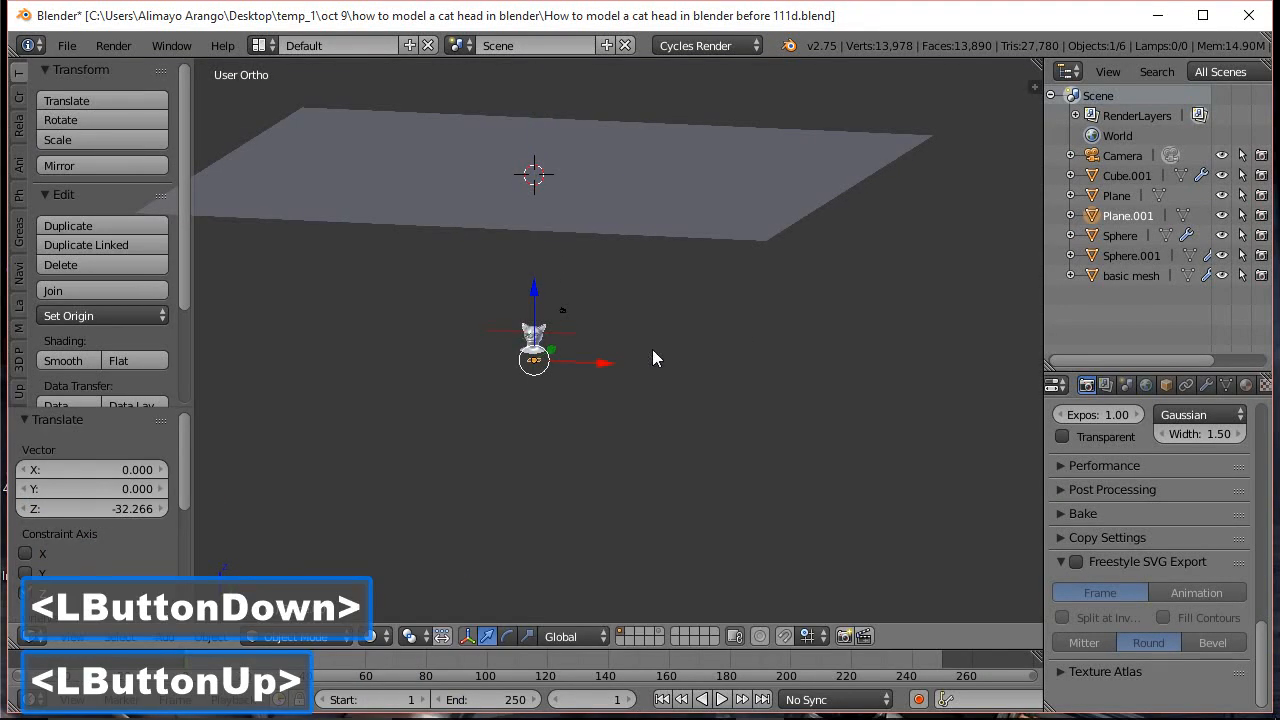
Scale up the lower plane in several passes into a wide floor under the bust
key("s")
left_click(842, 404)
key("s")
left_click(812, 485)
key("s")
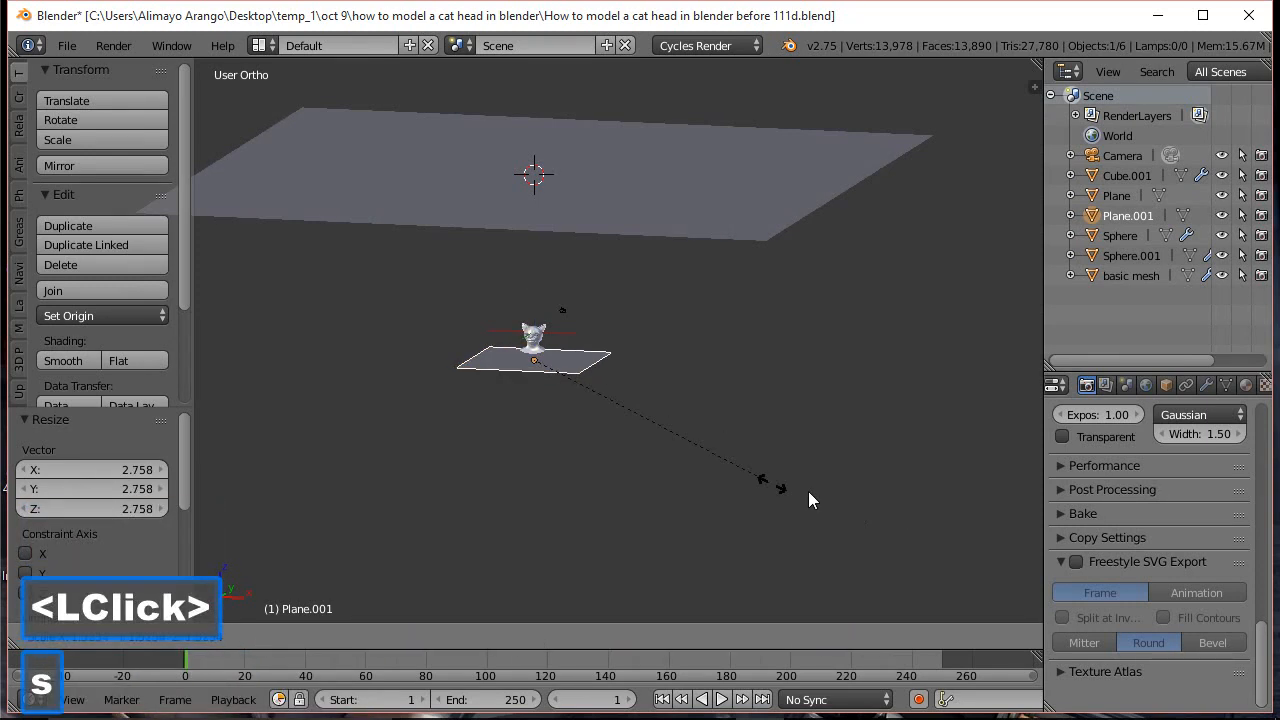
left_click(815, 497)
key("s")
left_click(823, 503)
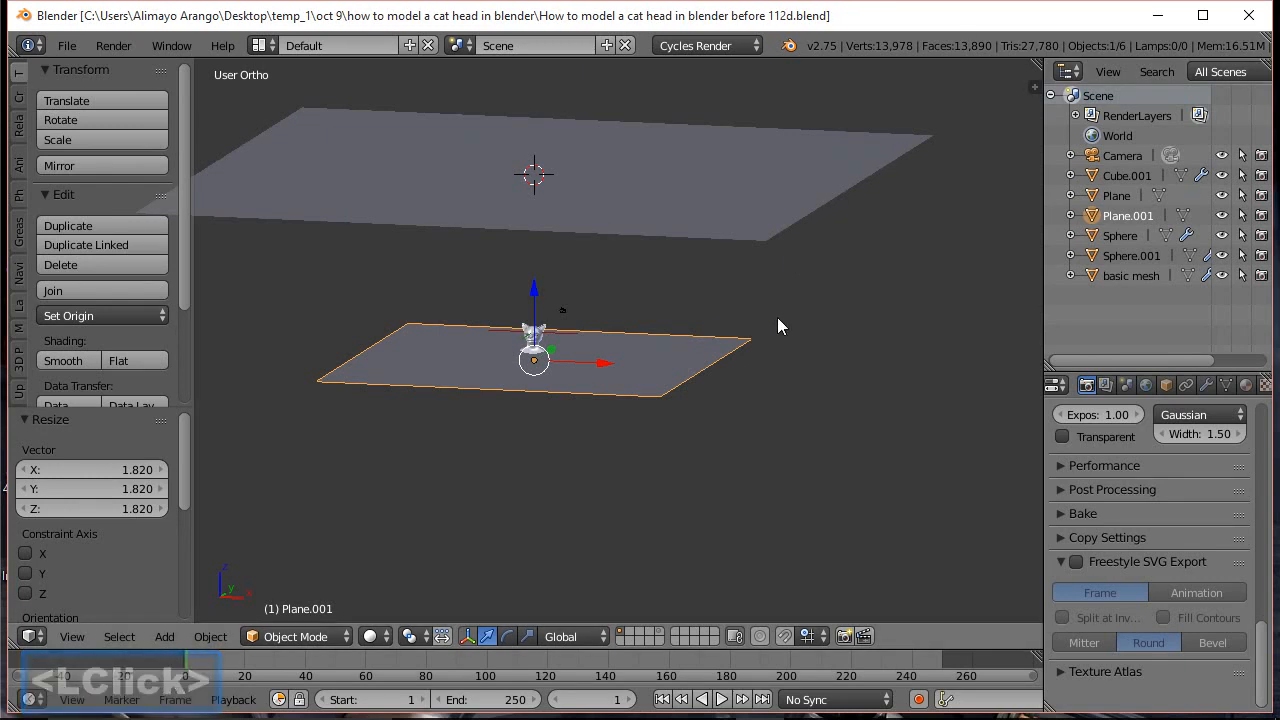
Give the upper plane a new material and set its surface shader to Emission
left_click(766, 206)
left_click(1247, 387)
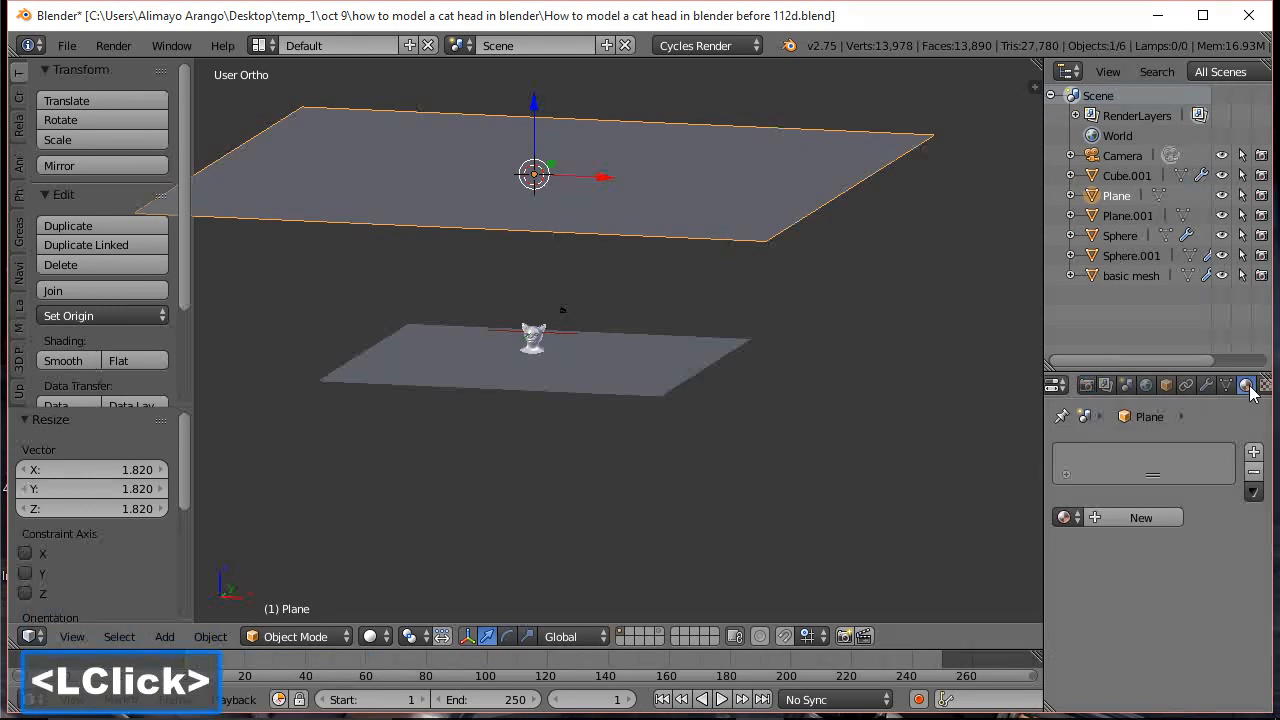
left_click(1170, 519)
left_click_drag(1264, 545, 1268, 620)
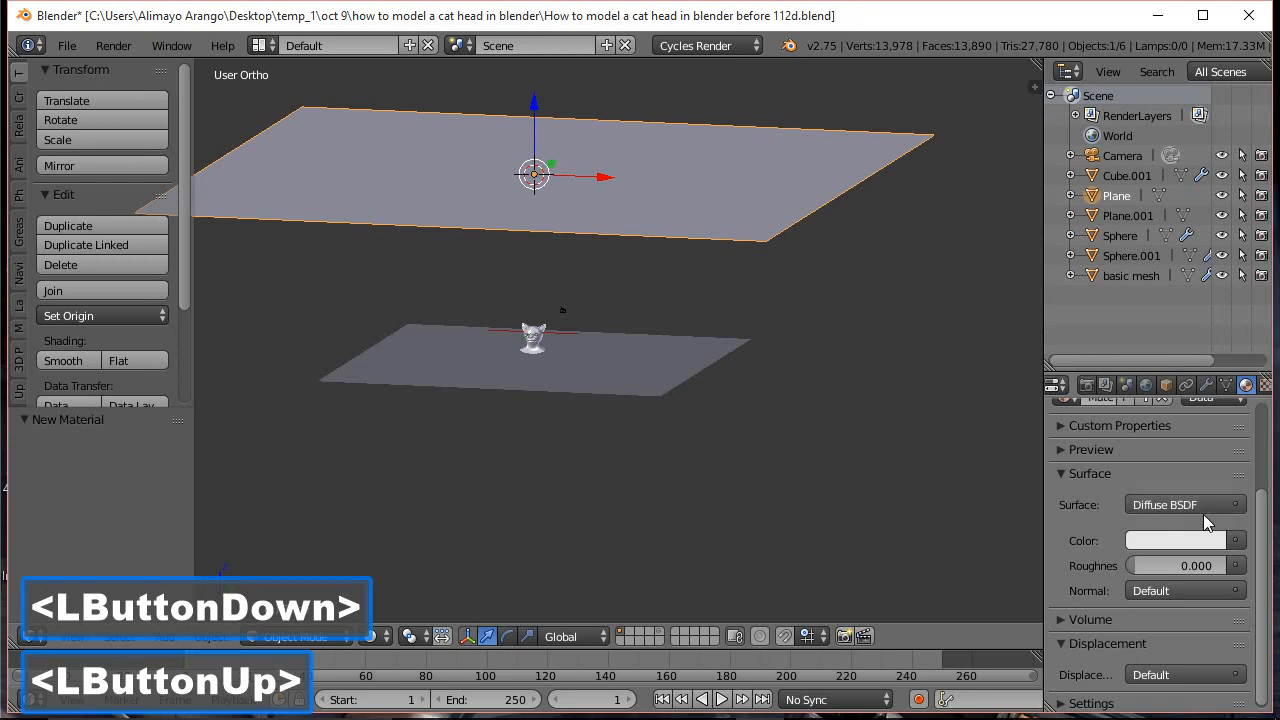
left_click(1183, 507)
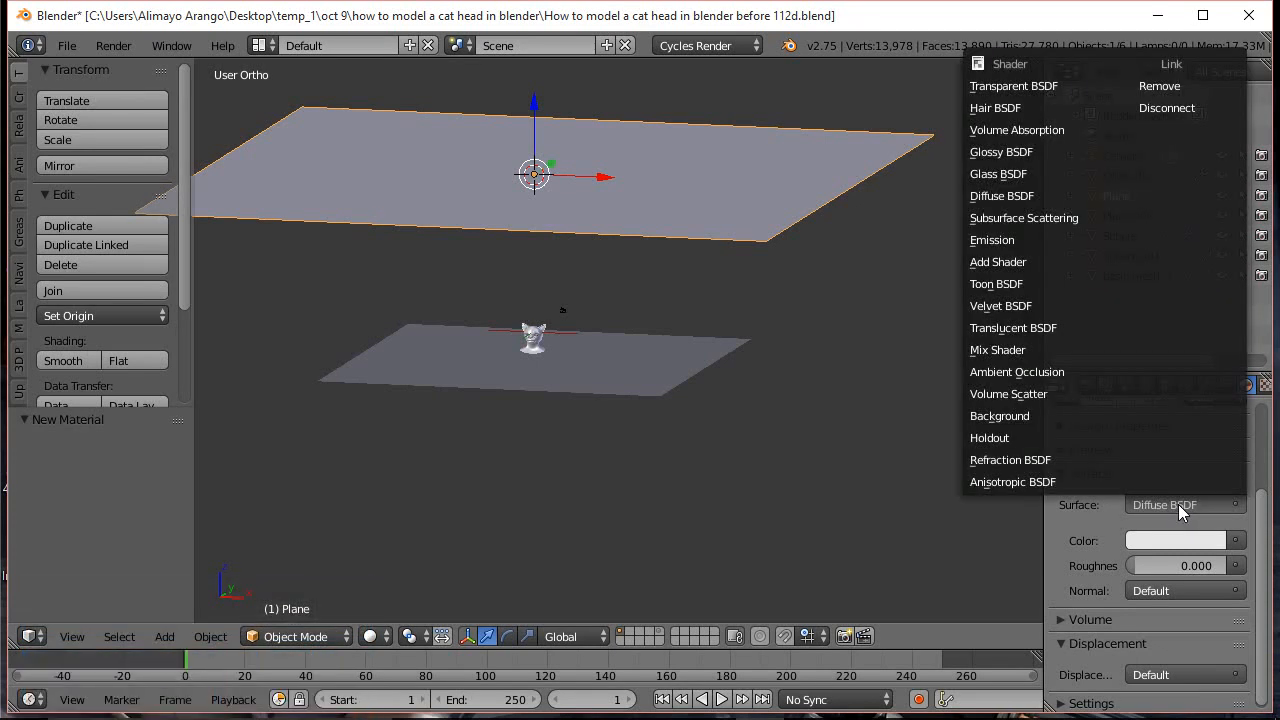
left_click(1012, 240)
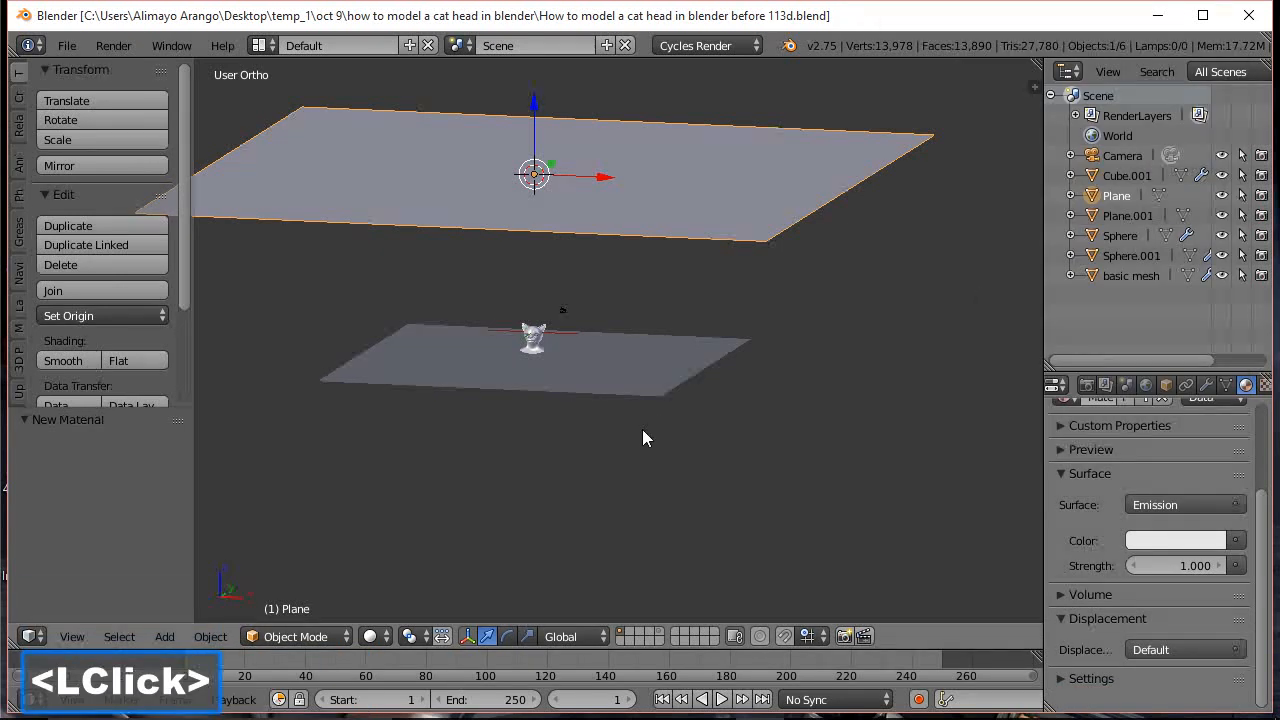
Check the emission plane's lighting on the cat head in a rendered viewport preview
scroll(642, 432, "up", 3)
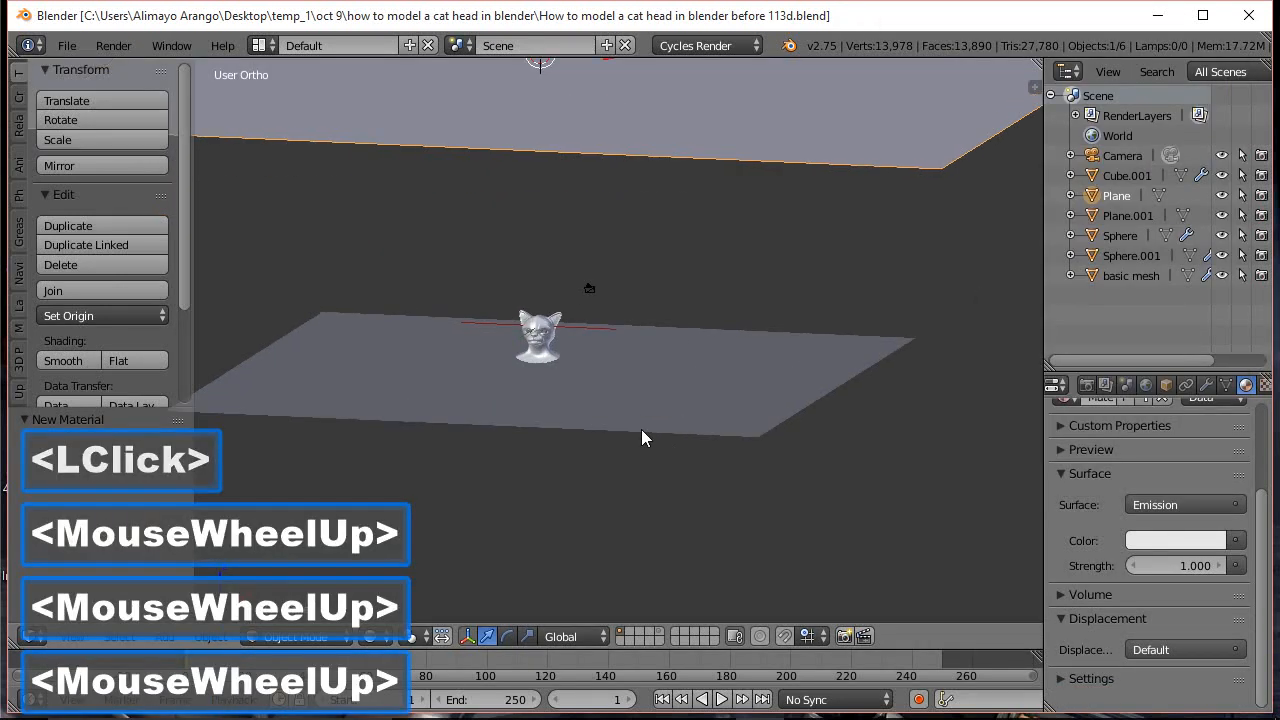
scroll(642, 437, "up", 8)
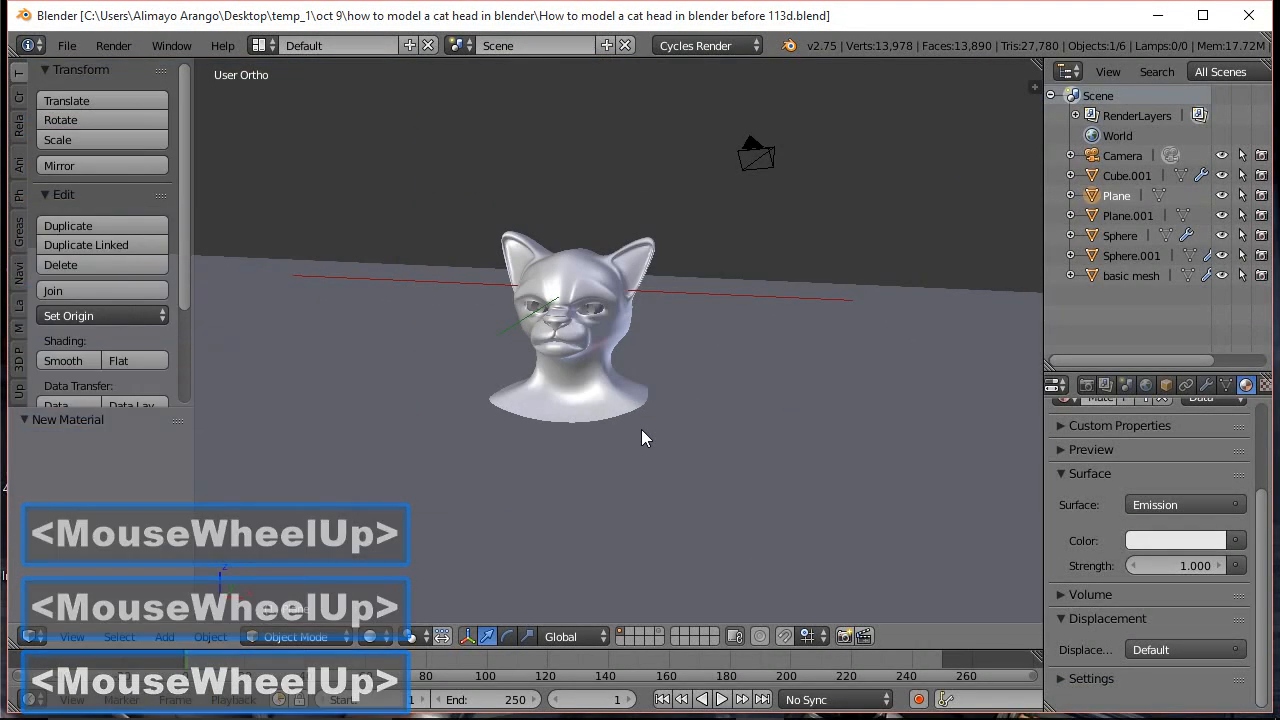
key("shift+z")
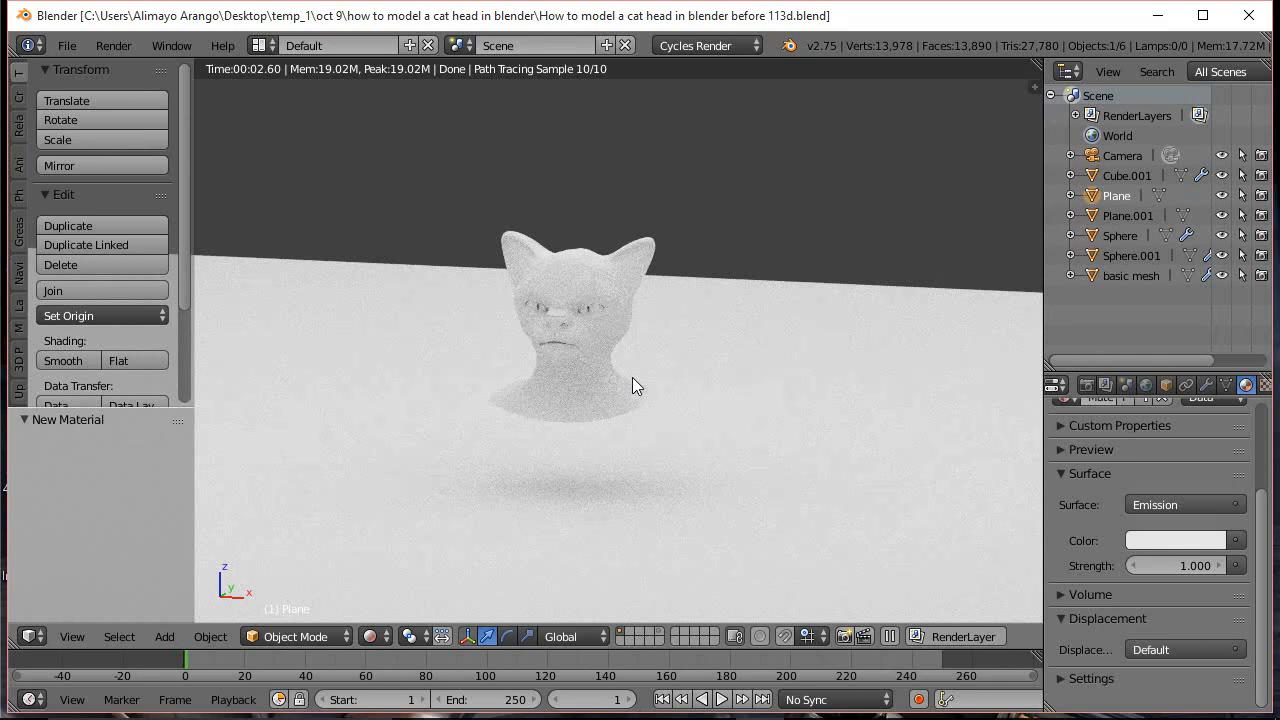
key("shift+z")
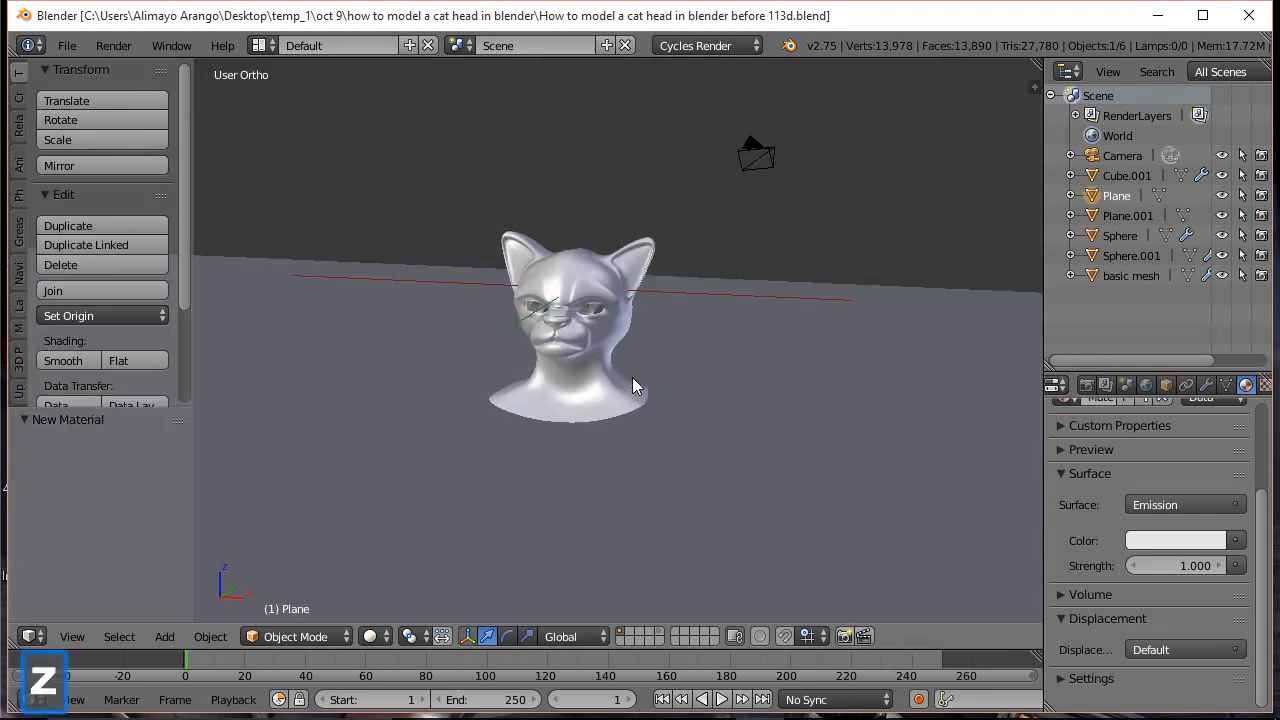
Set the render device to GPU Compute
left_click(1087, 385)
left_click_drag(1266, 645, 1273, 405)
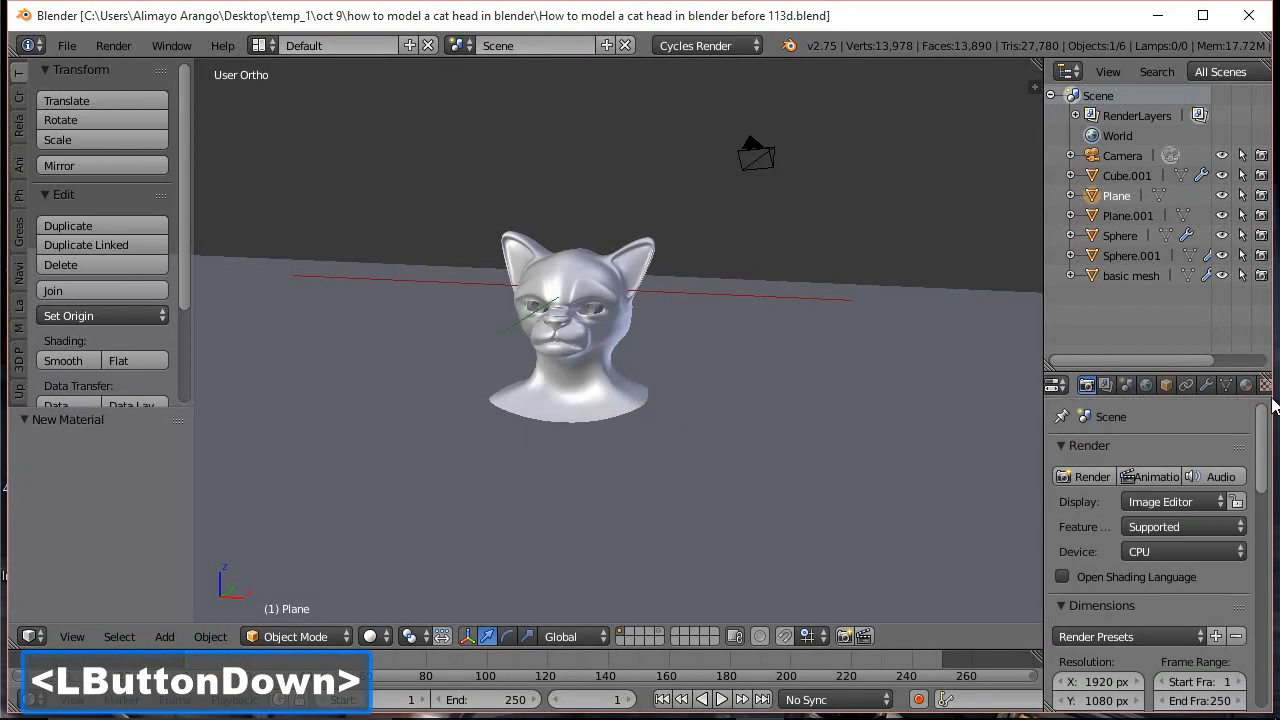
left_click(1217, 548)
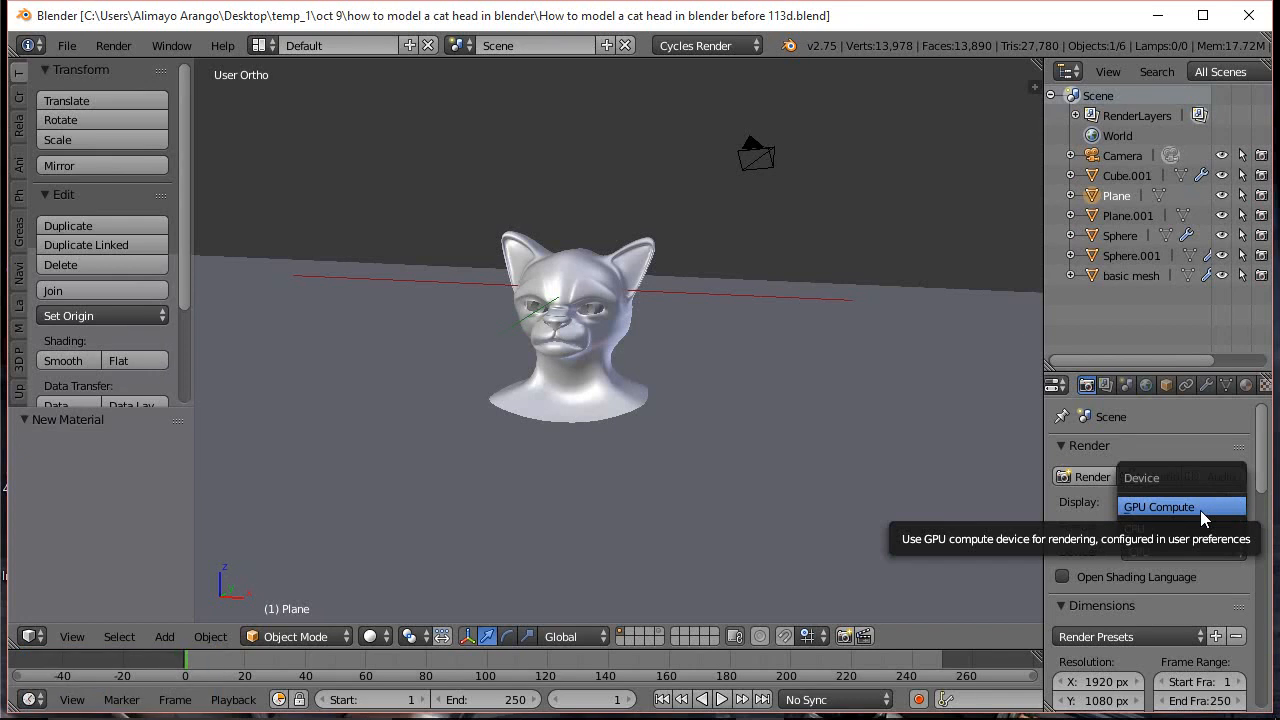
left_click(1200, 510)
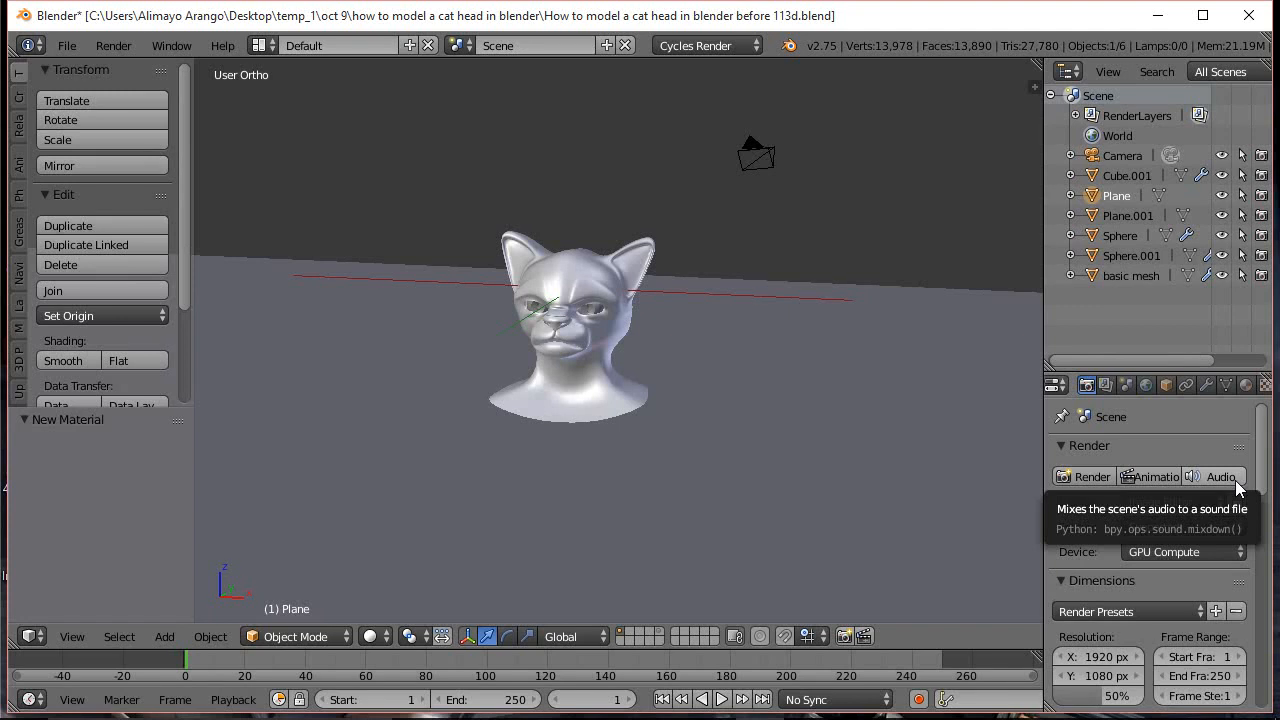
Set both the render samples and the preview samples to 100
left_click_drag(1267, 436, 1265, 585)
left_click(1062, 521)
left_click(1177, 618)
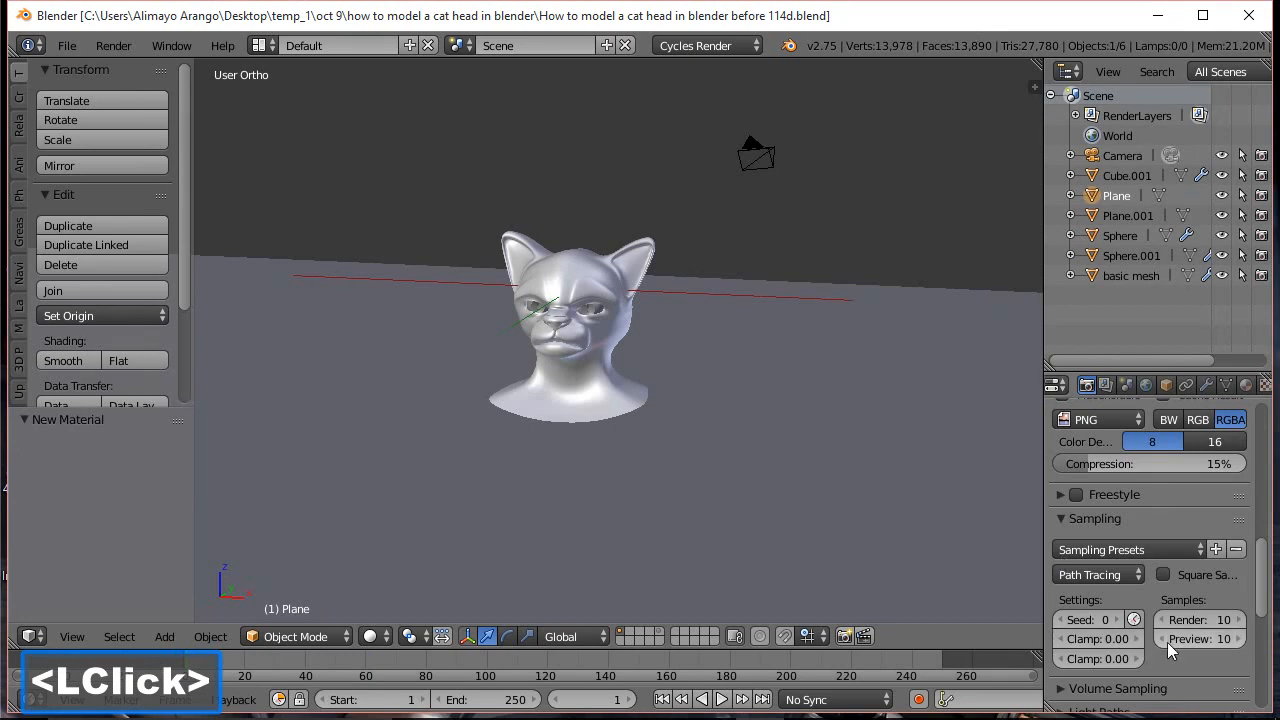
left_click(1201, 622)
type("100")
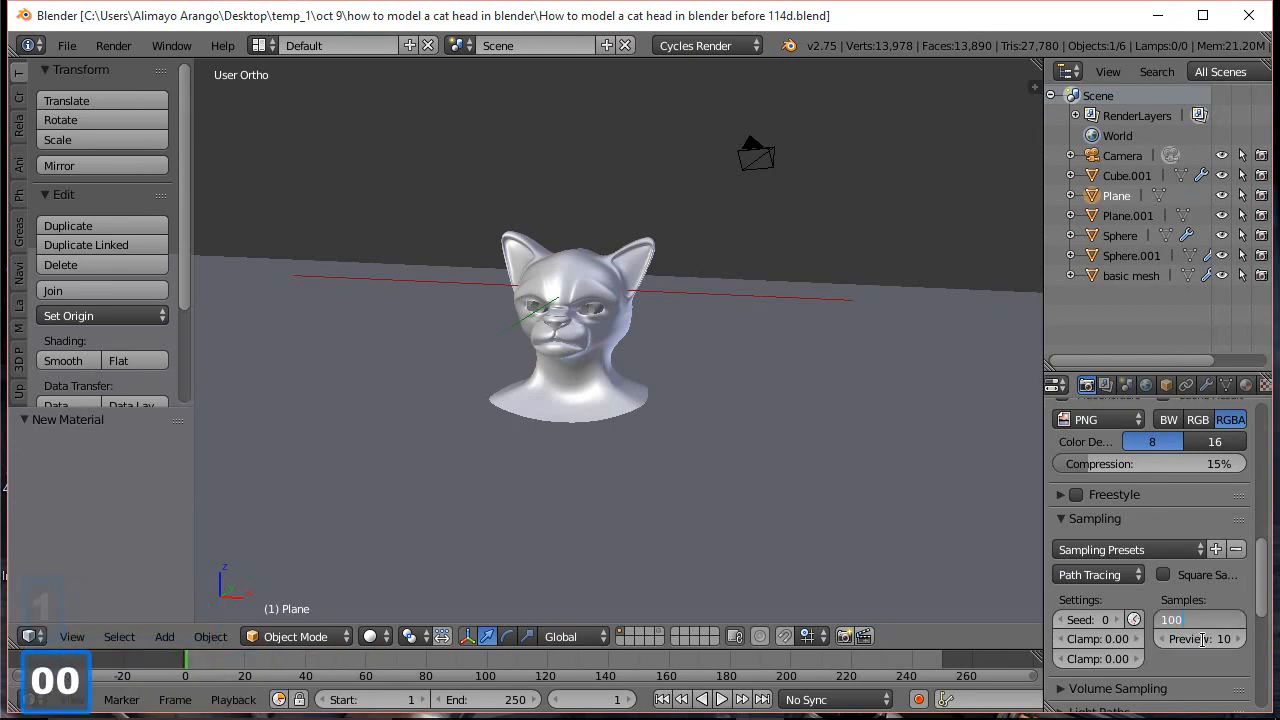
left_click(1203, 639)
left_click(1204, 639)
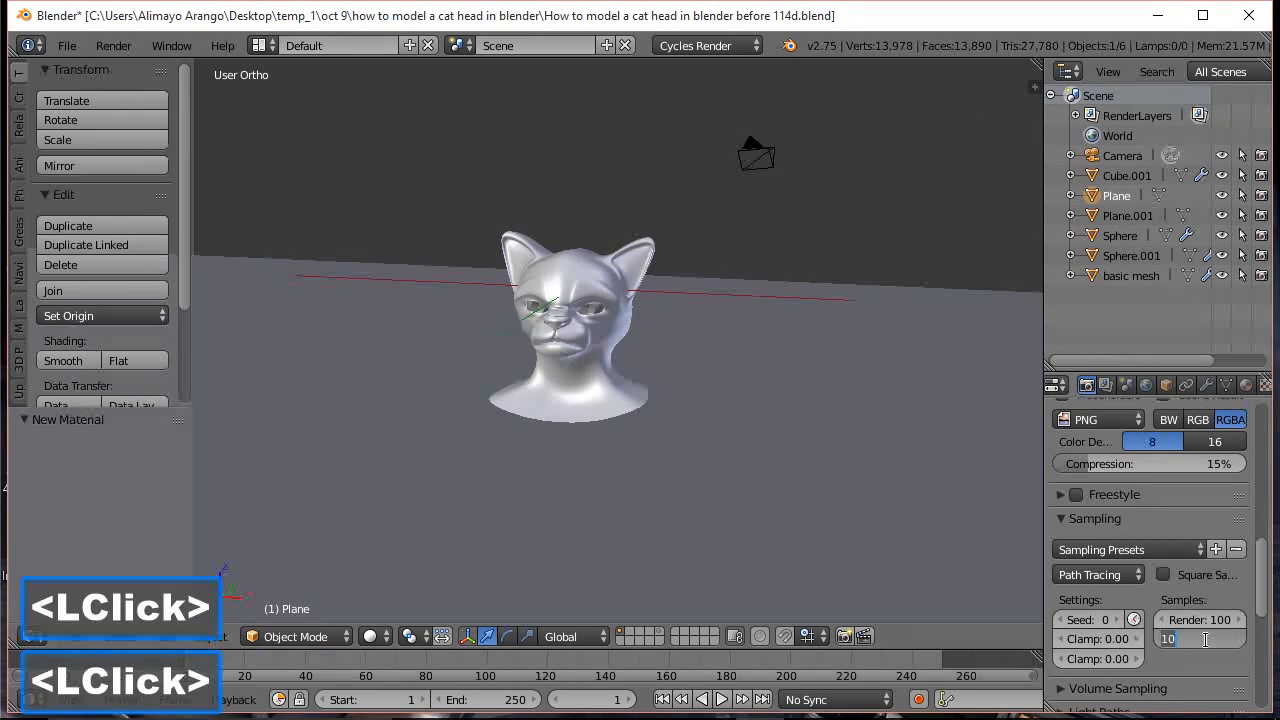
type("100")
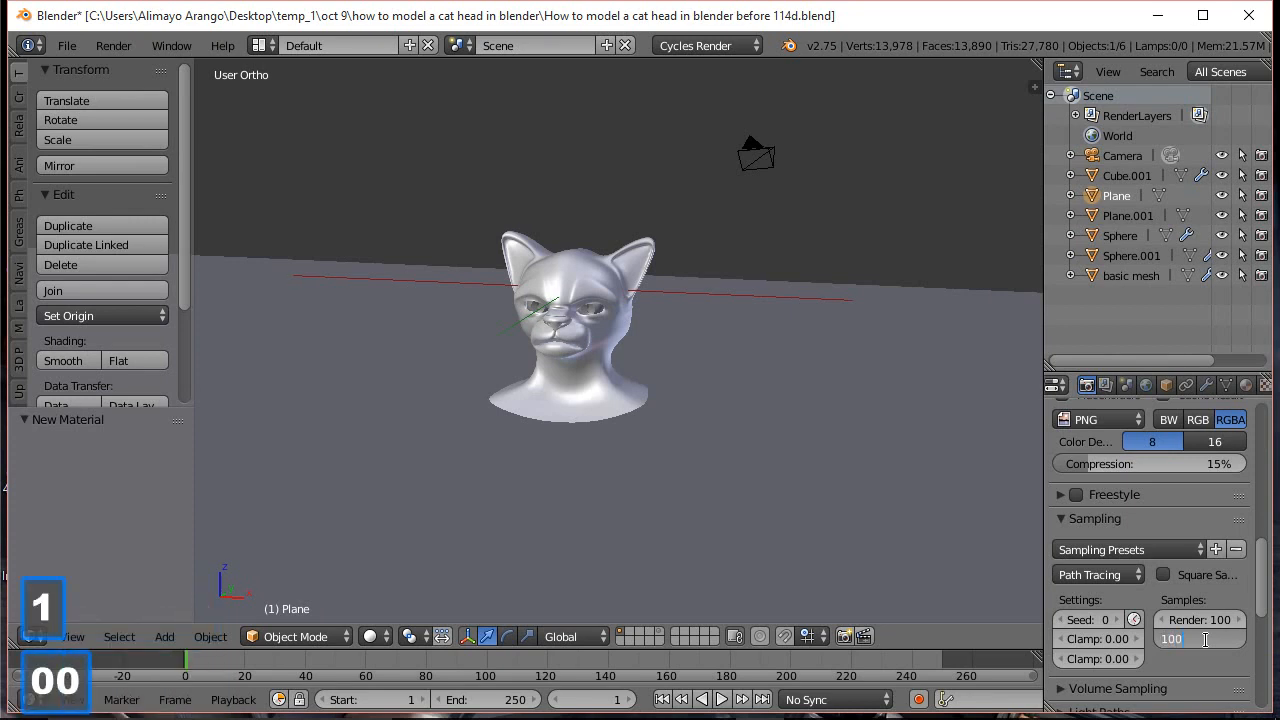
left_click(1001, 547)
Turn off ambient occlusion in the world settings and check the lighting in a rendered preview
left_click(1146, 386)
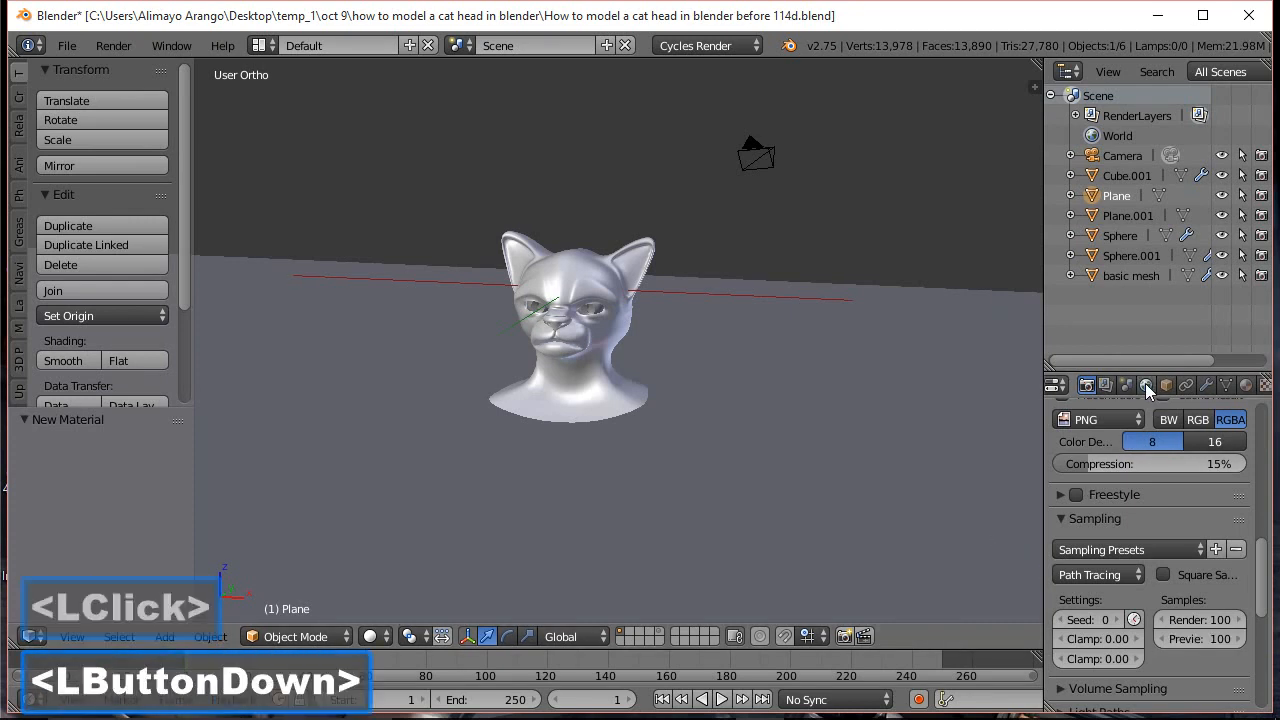
left_click(1075, 613)
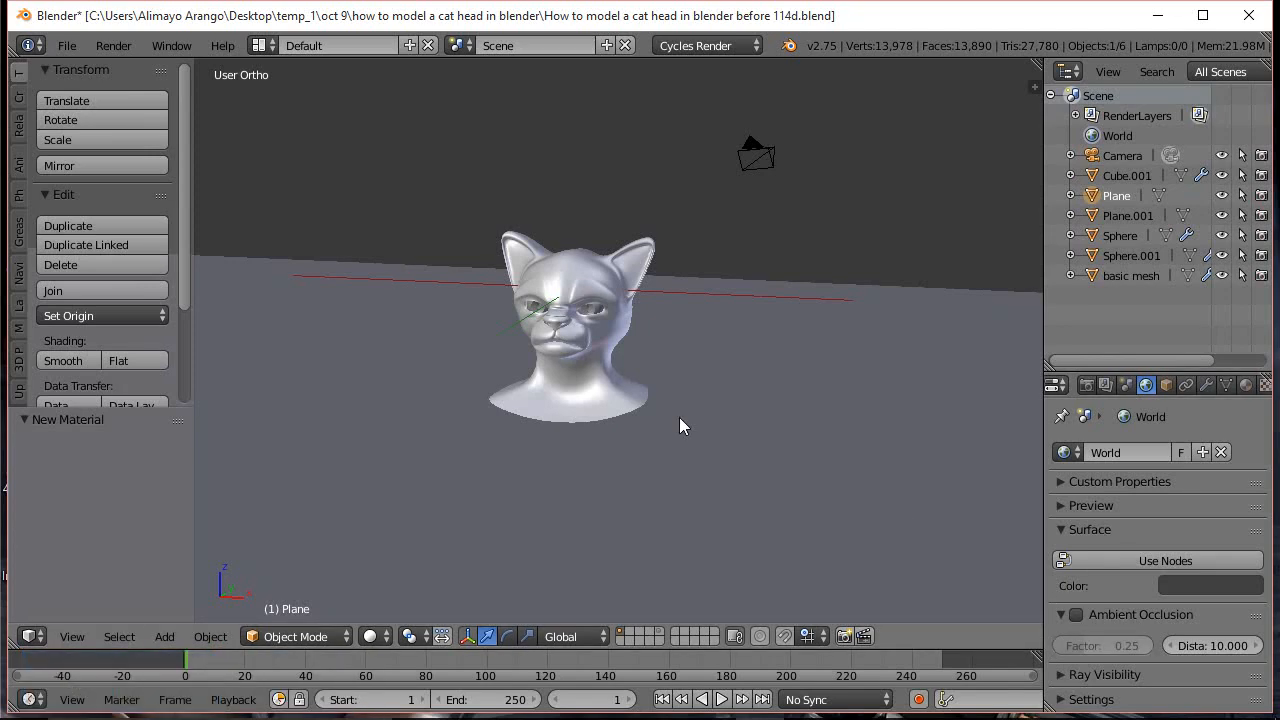
key("shift+z")
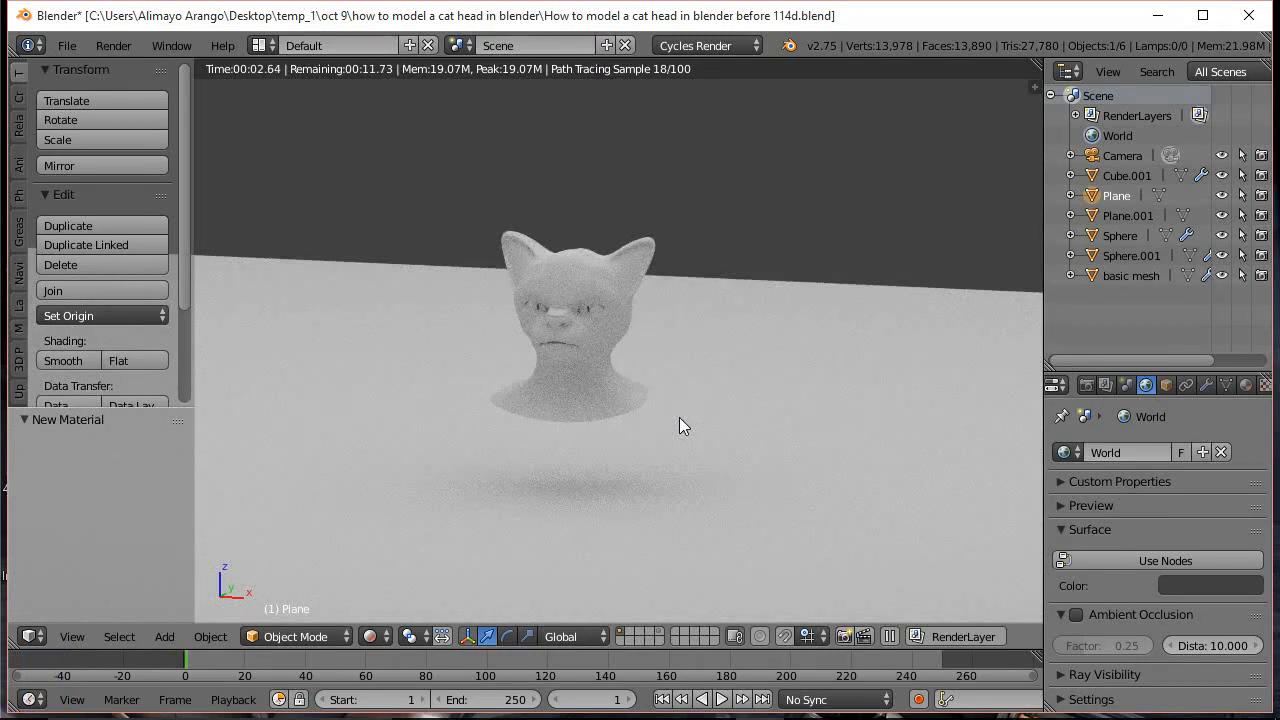
key("z")
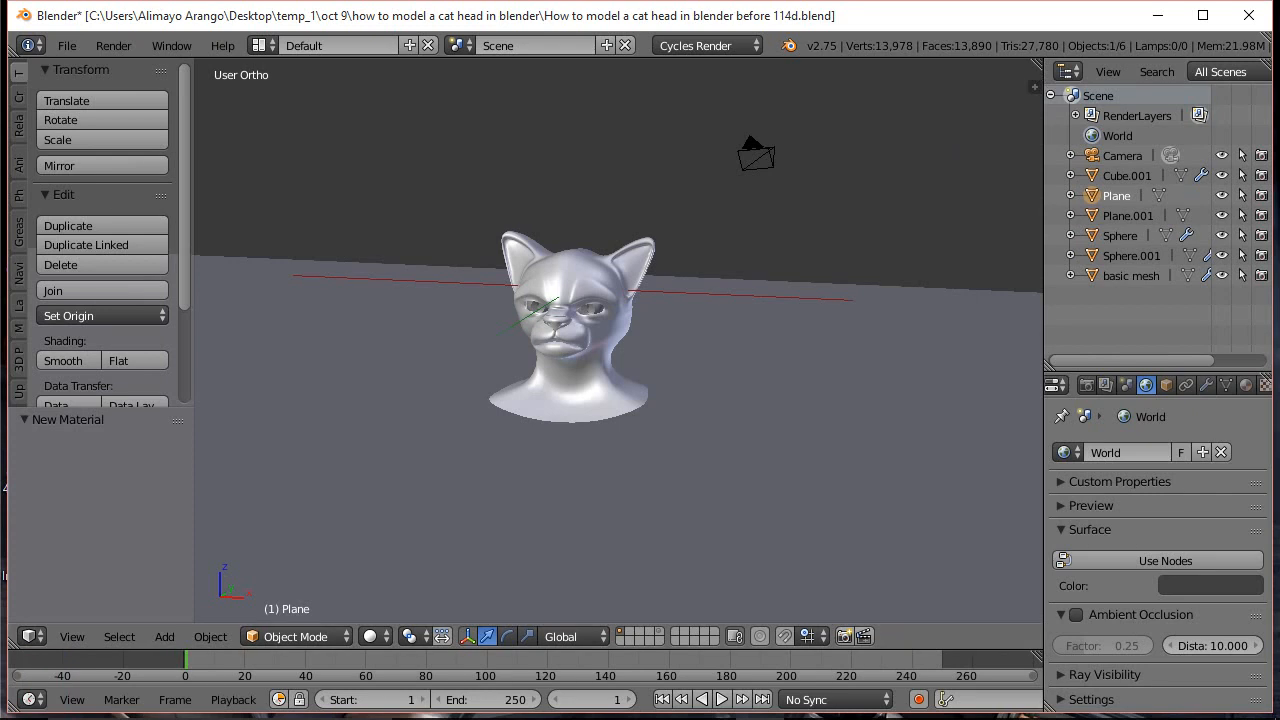
Split the 3D view into two stacked areas and use the upper one as a Node Editor for the basic mesh's material
left_click_drag(1035, 88, 1030, 392)
left_click(900, 24)
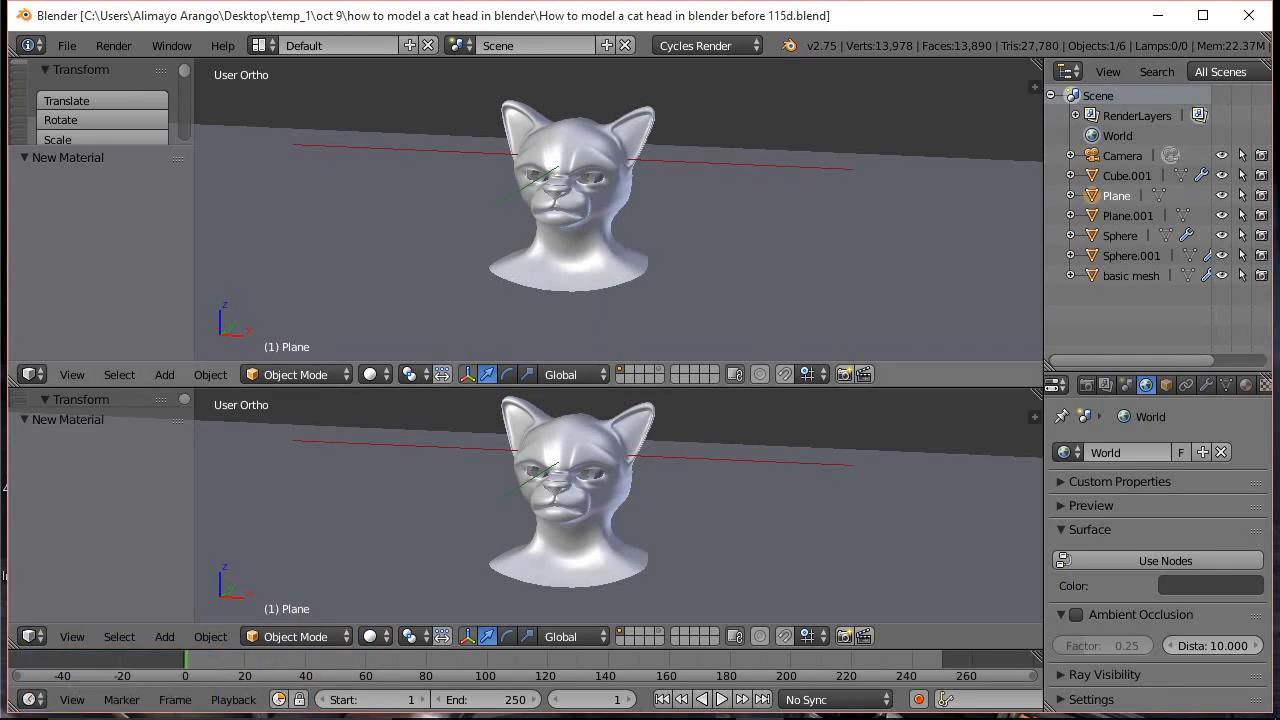
left_click(44, 375)
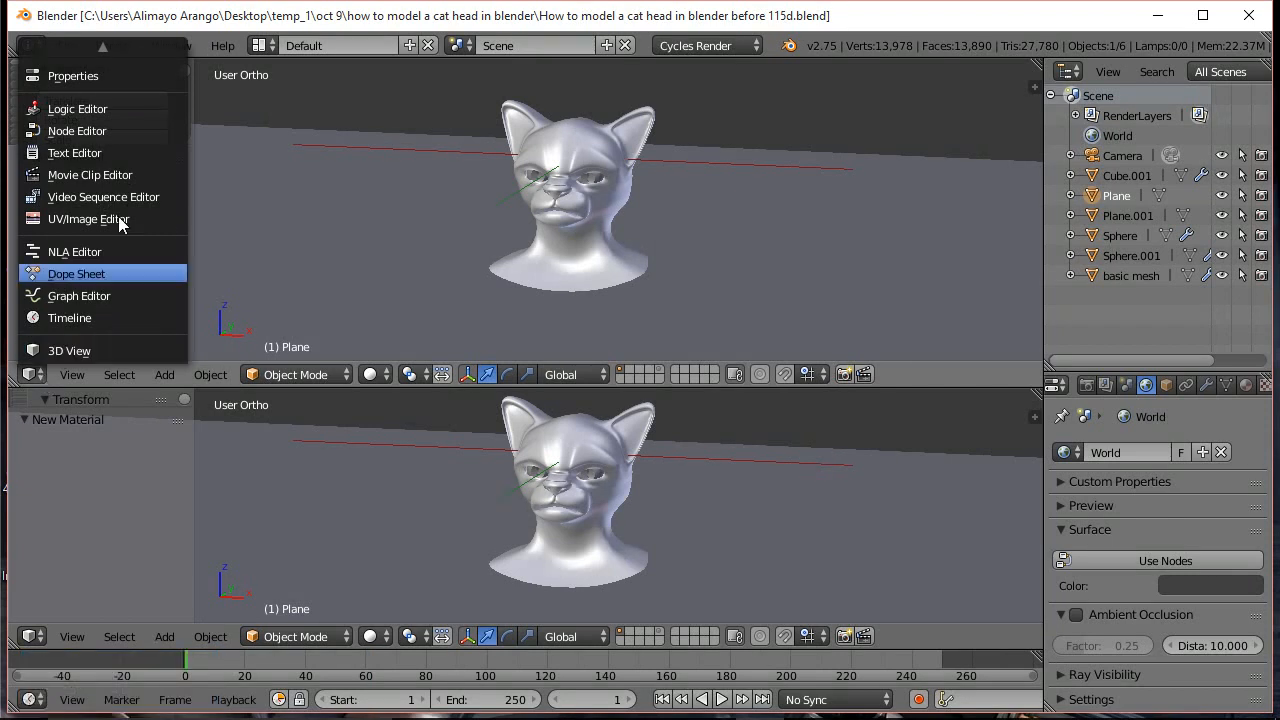
left_click(110, 130)
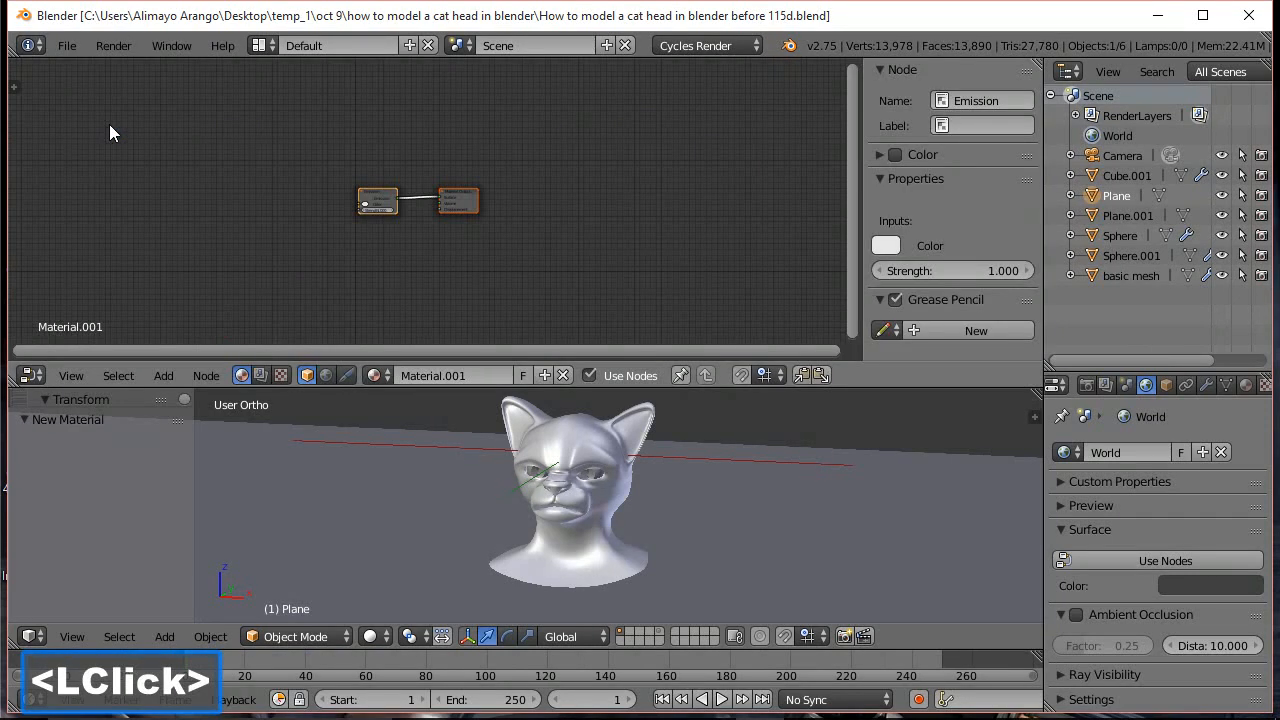
left_click(587, 443)
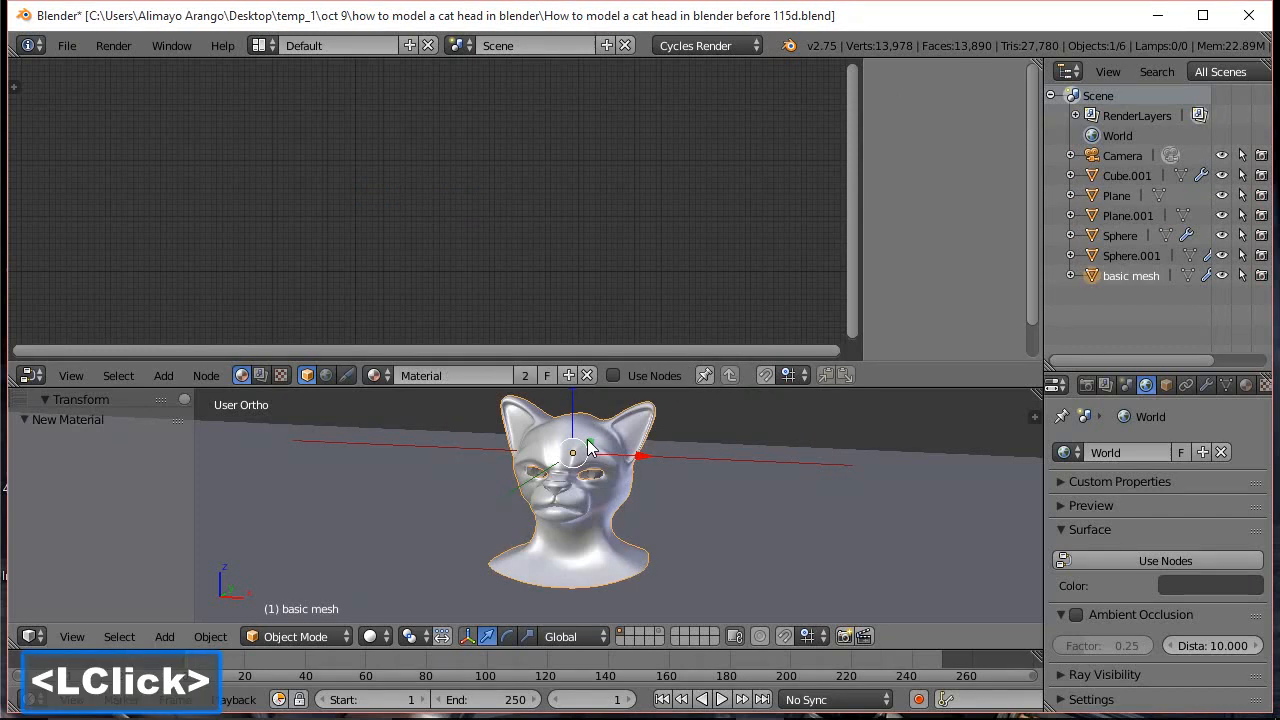
Enable nodes for the basic mesh's material and add a Texture Coordinate node well before the Diffuse BSDF node
left_click(1246, 384)
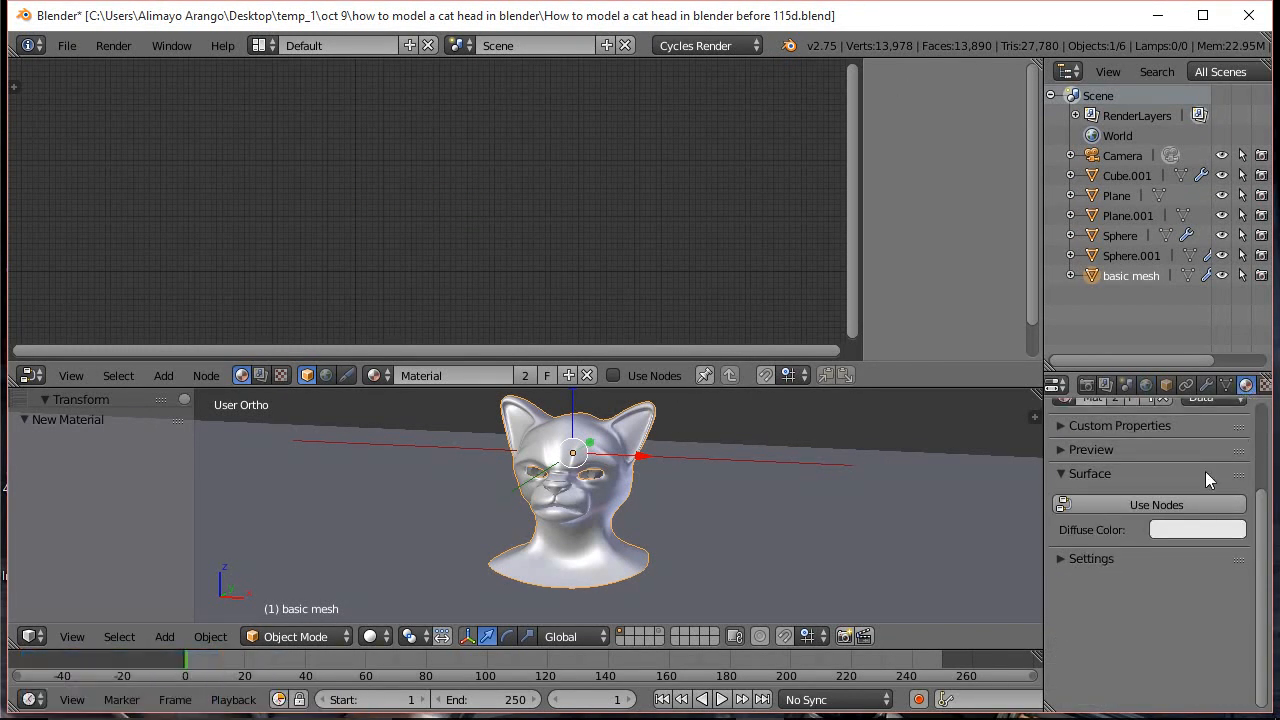
left_click(1155, 501)
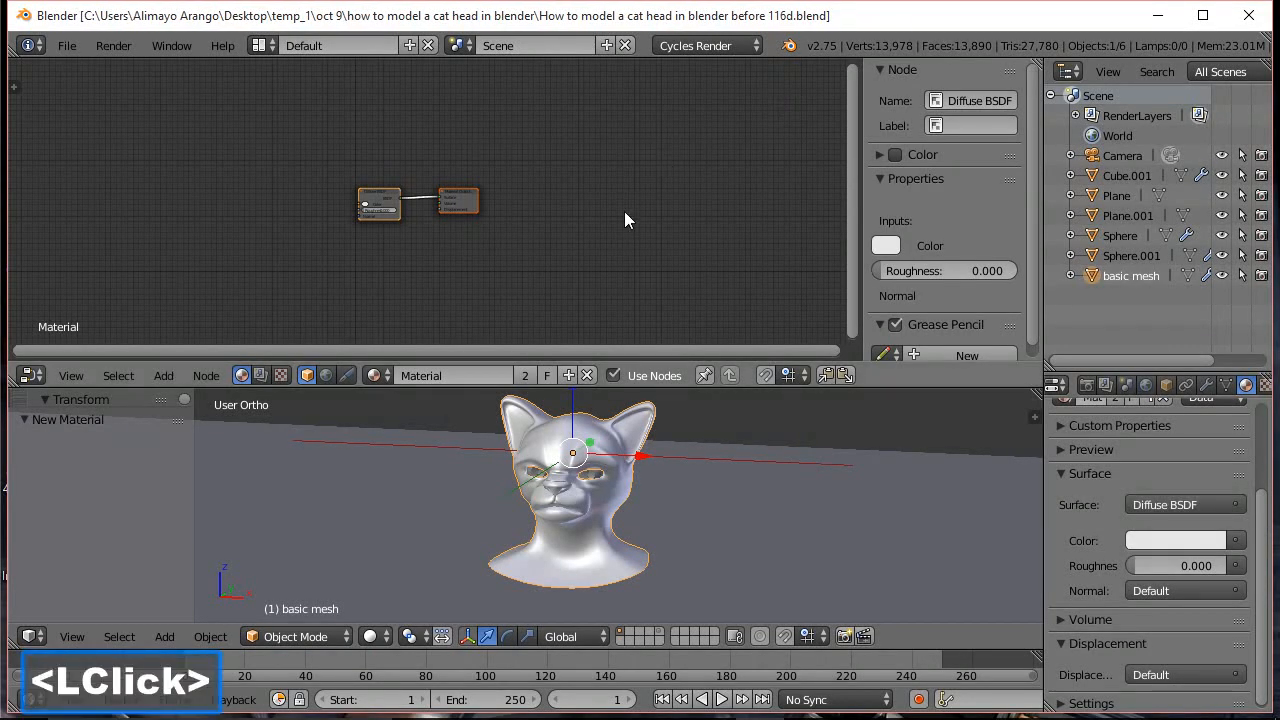
scroll(622, 266, "up", 6)
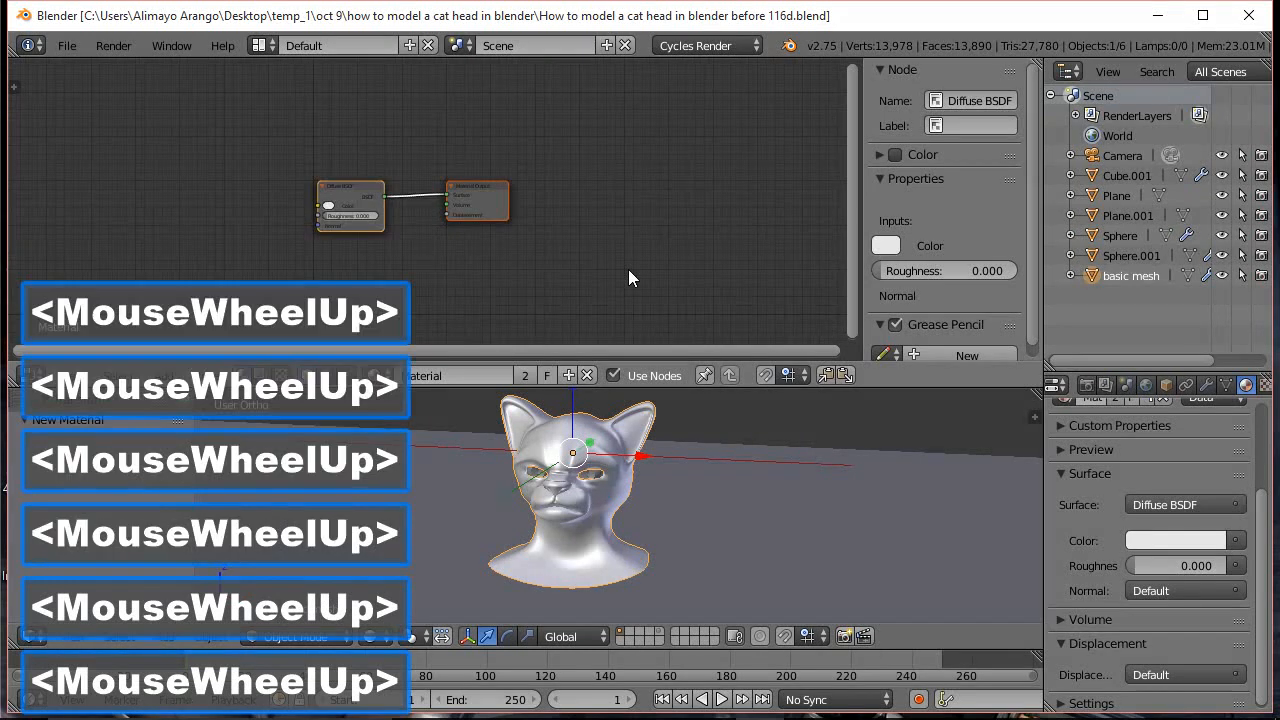
middle_click_drag(517, 199, 735, 203)
scroll(705, 242, "up", 3)
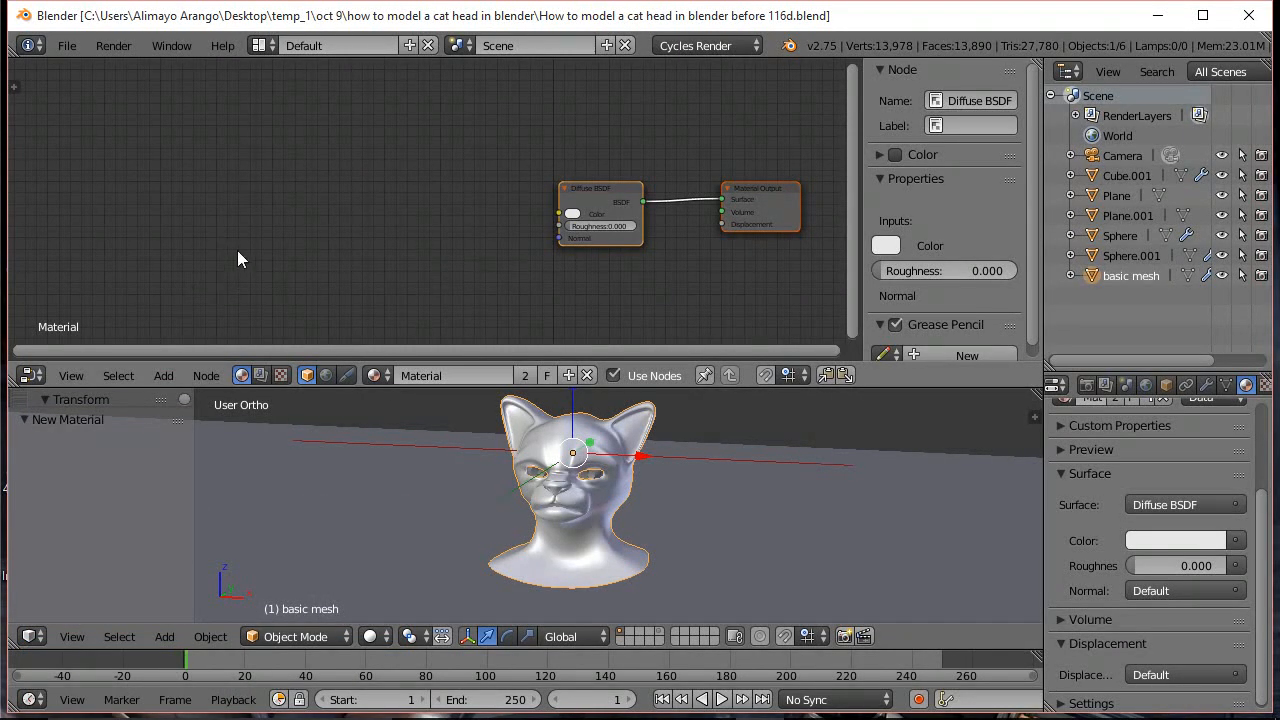
left_click(171, 375)
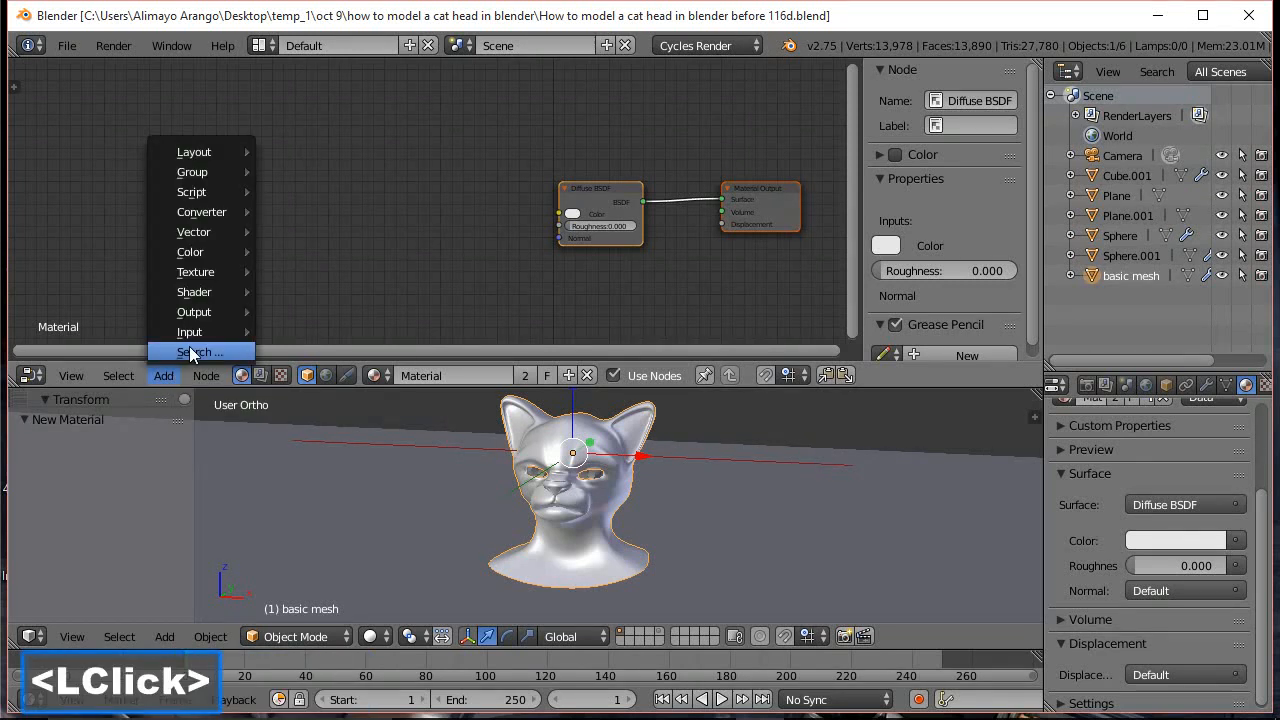
mouse_move(193, 336)
left_click(309, 360)
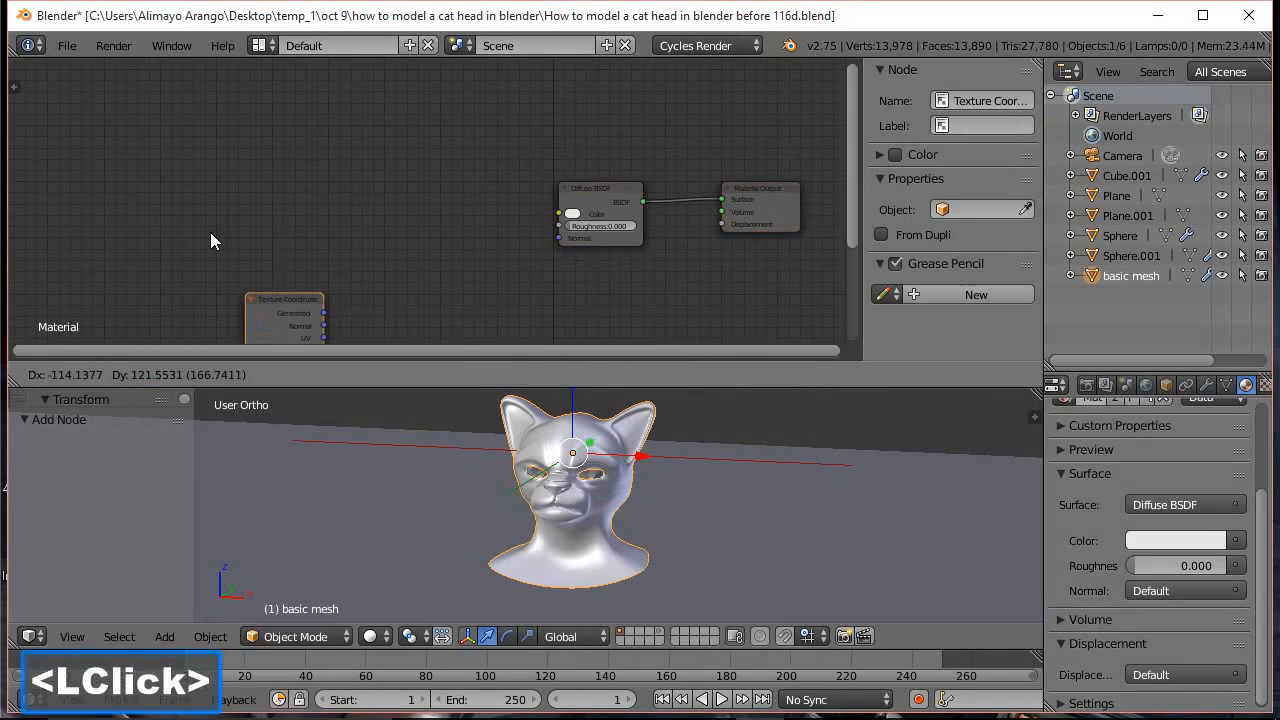
left_click(87, 118)
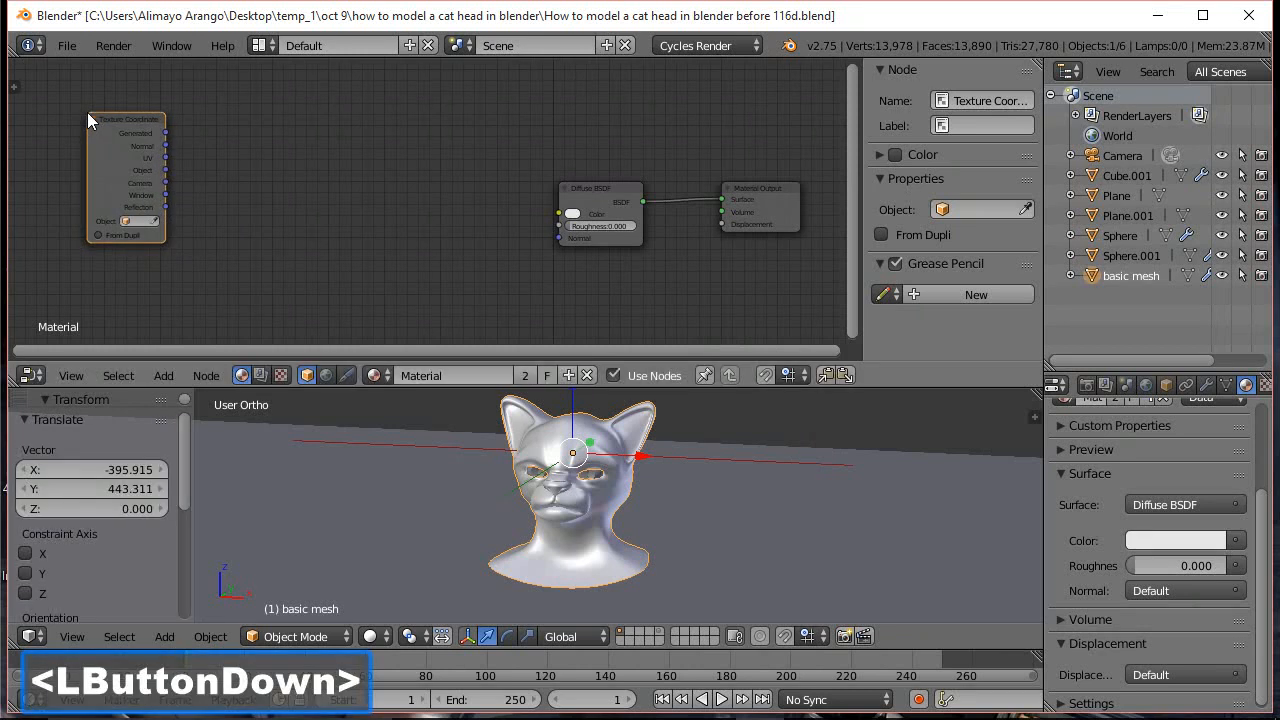
Add an Image Texture node beside the Texture Coordinate node
left_click(163, 375)
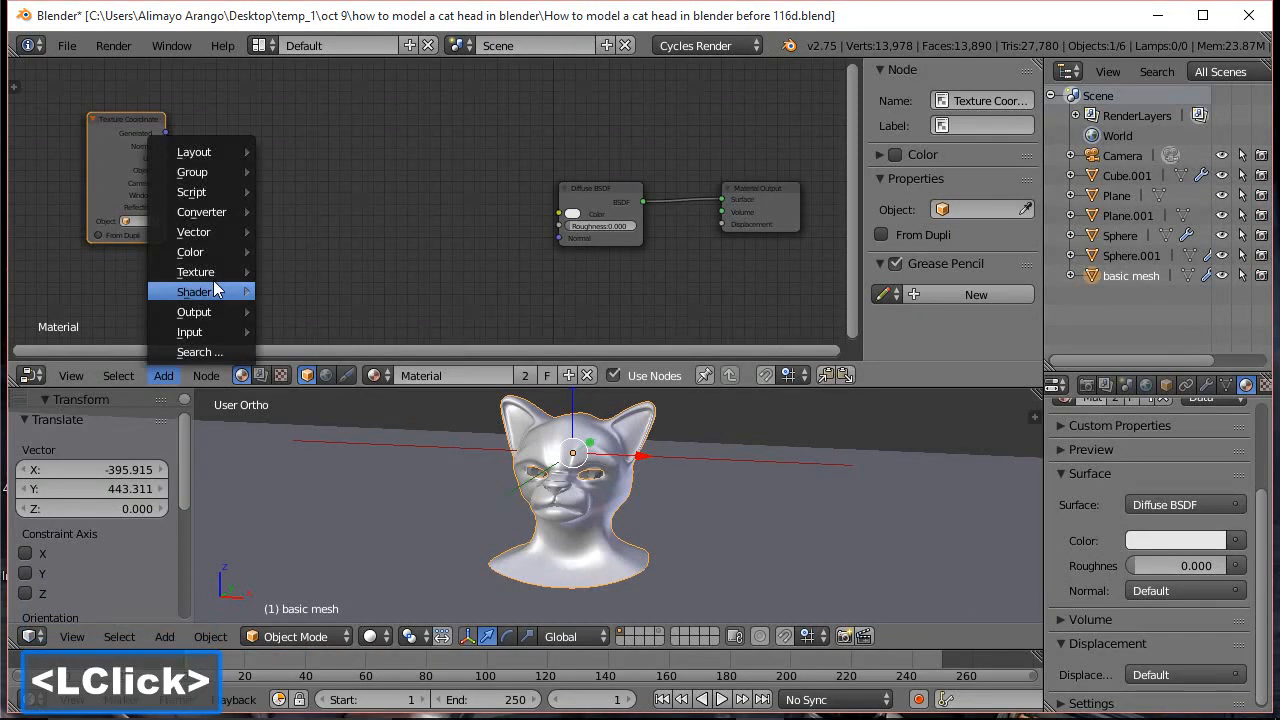
mouse_move(213, 276)
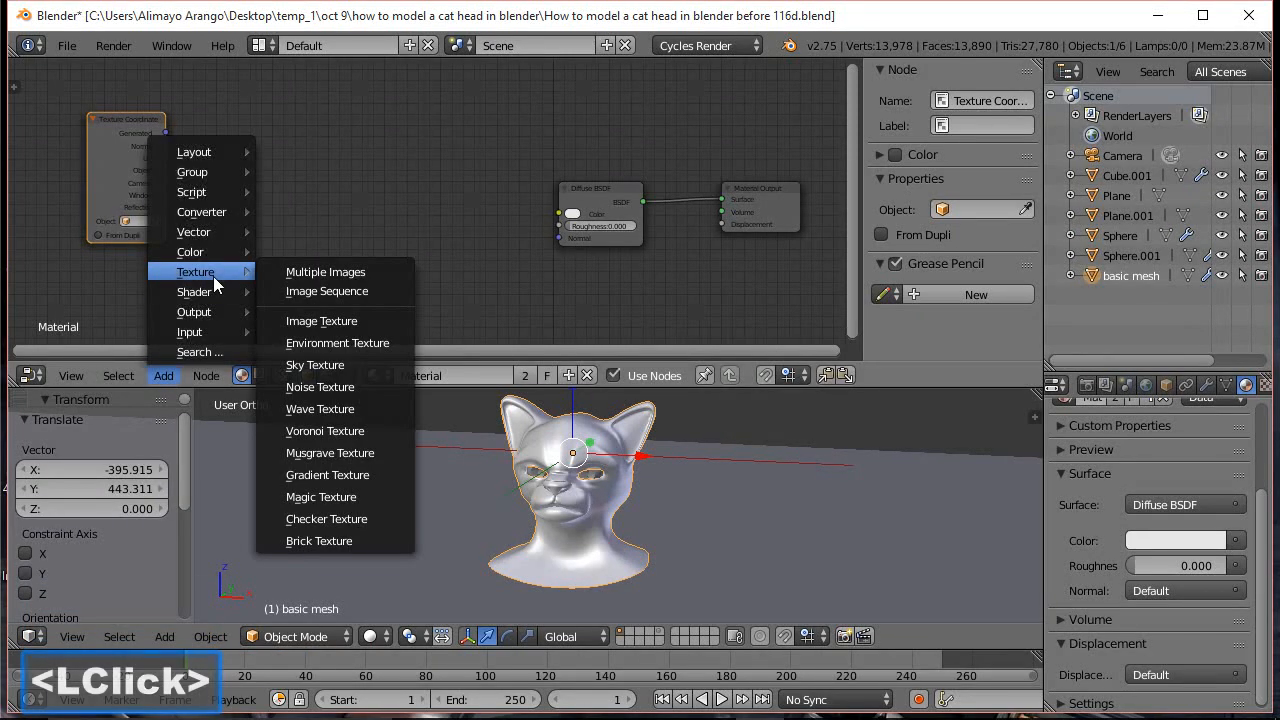
left_click(311, 321)
left_click(232, 125)
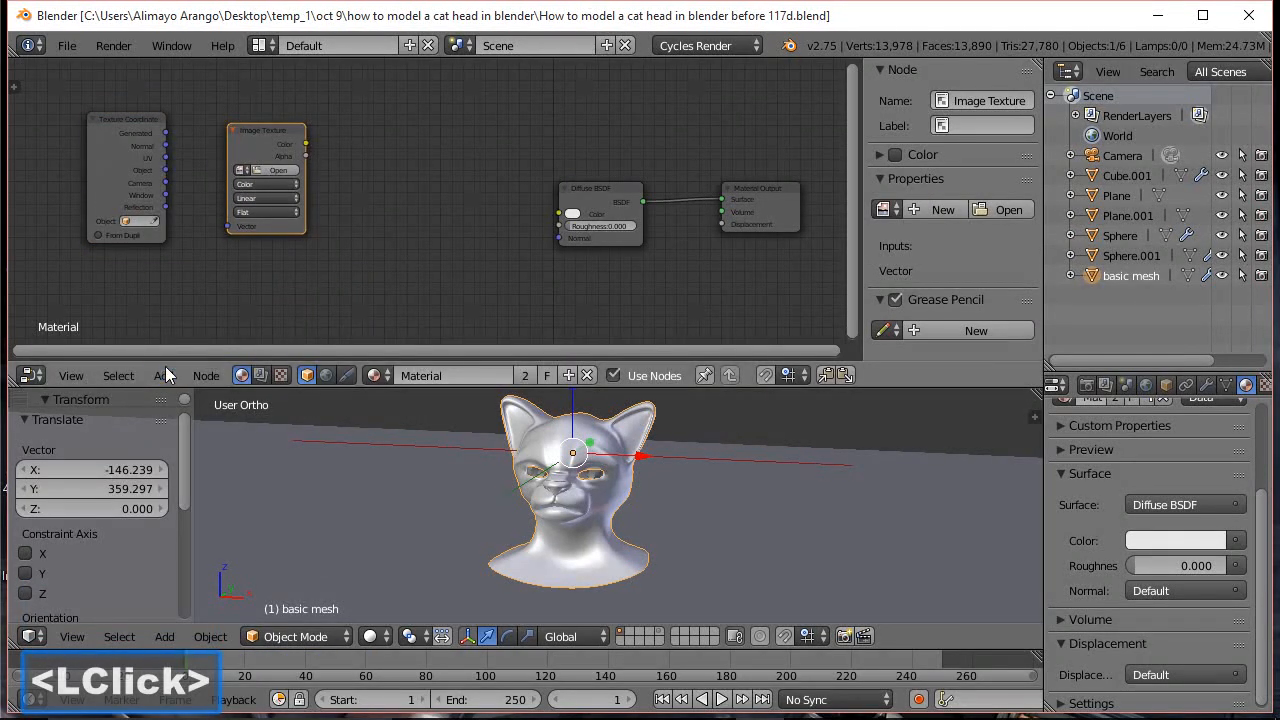
Add a Normal Map node between the Image Texture and Diffuse BSDF nodes and save the file as version 118d
left_click(165, 374)
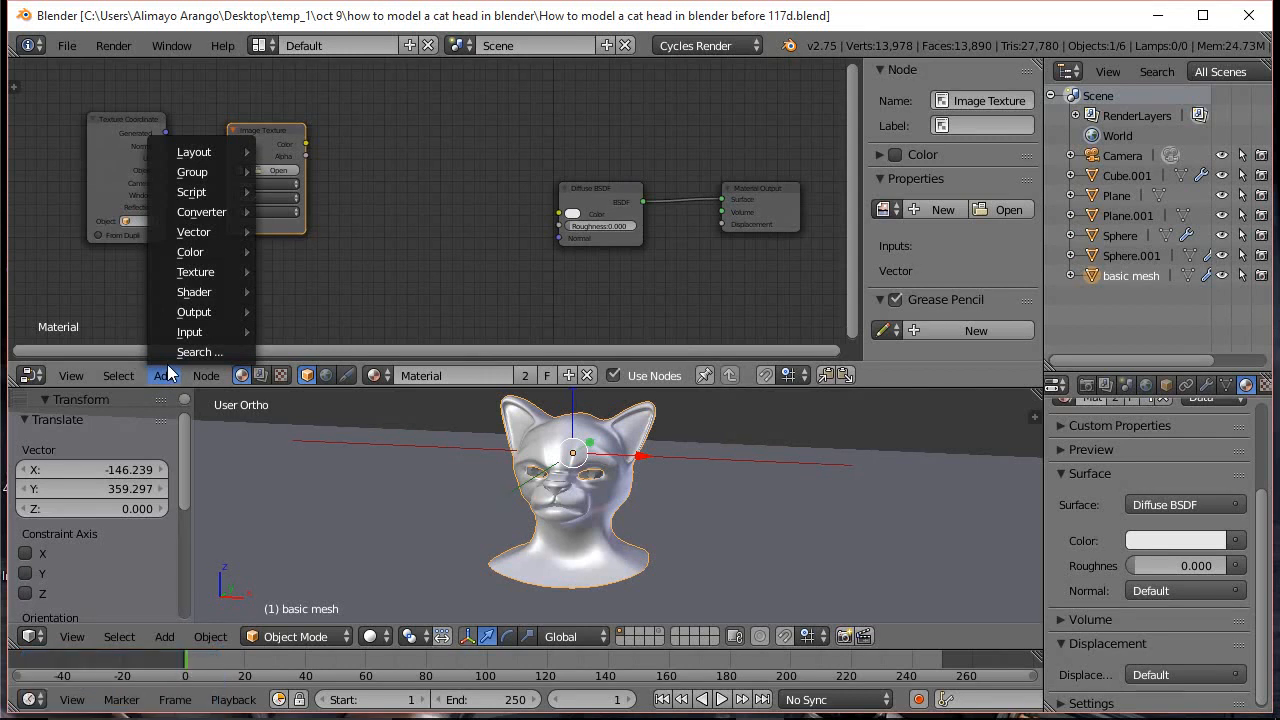
mouse_move(210, 233)
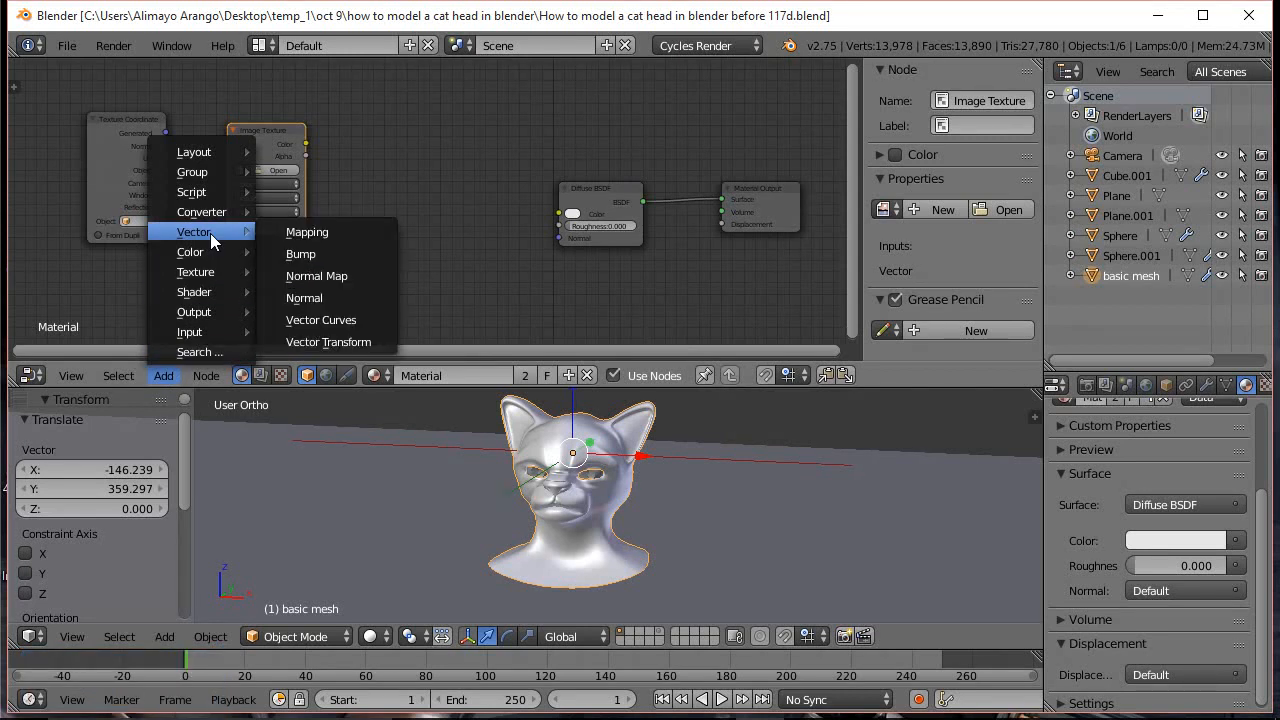
left_click(312, 278)
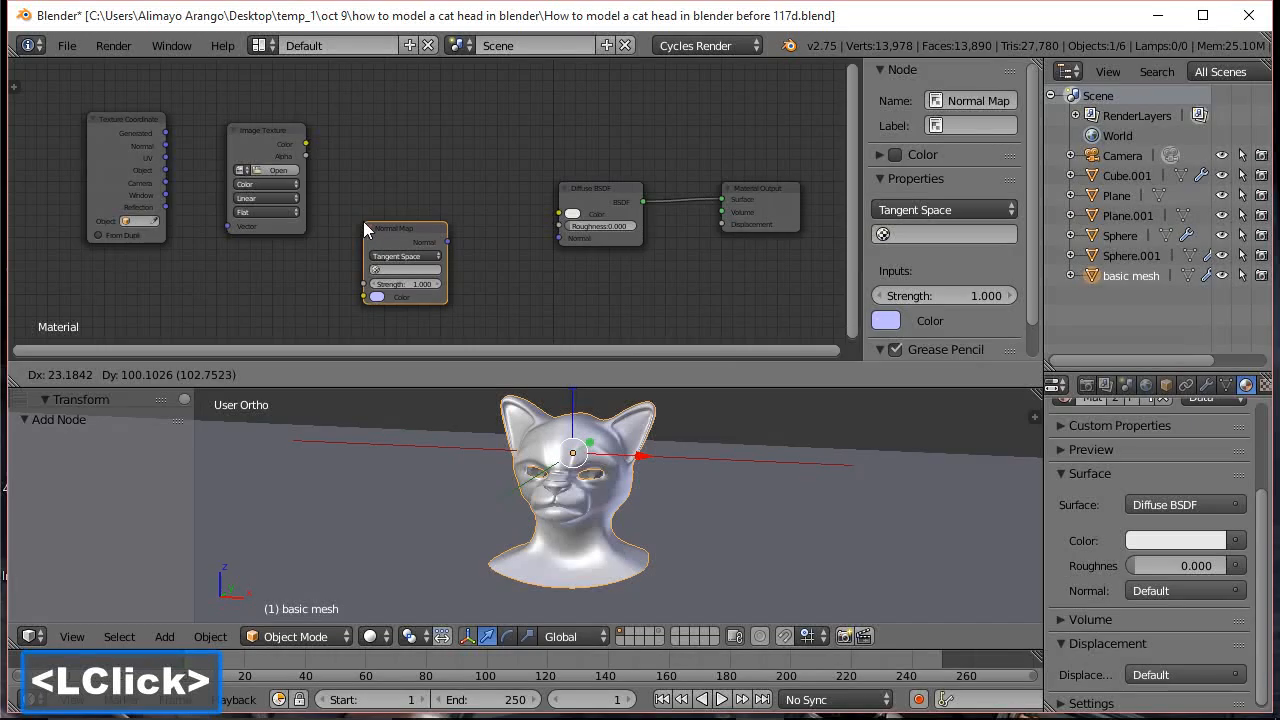
left_click(363, 221)
key("ctrl+alt+s")
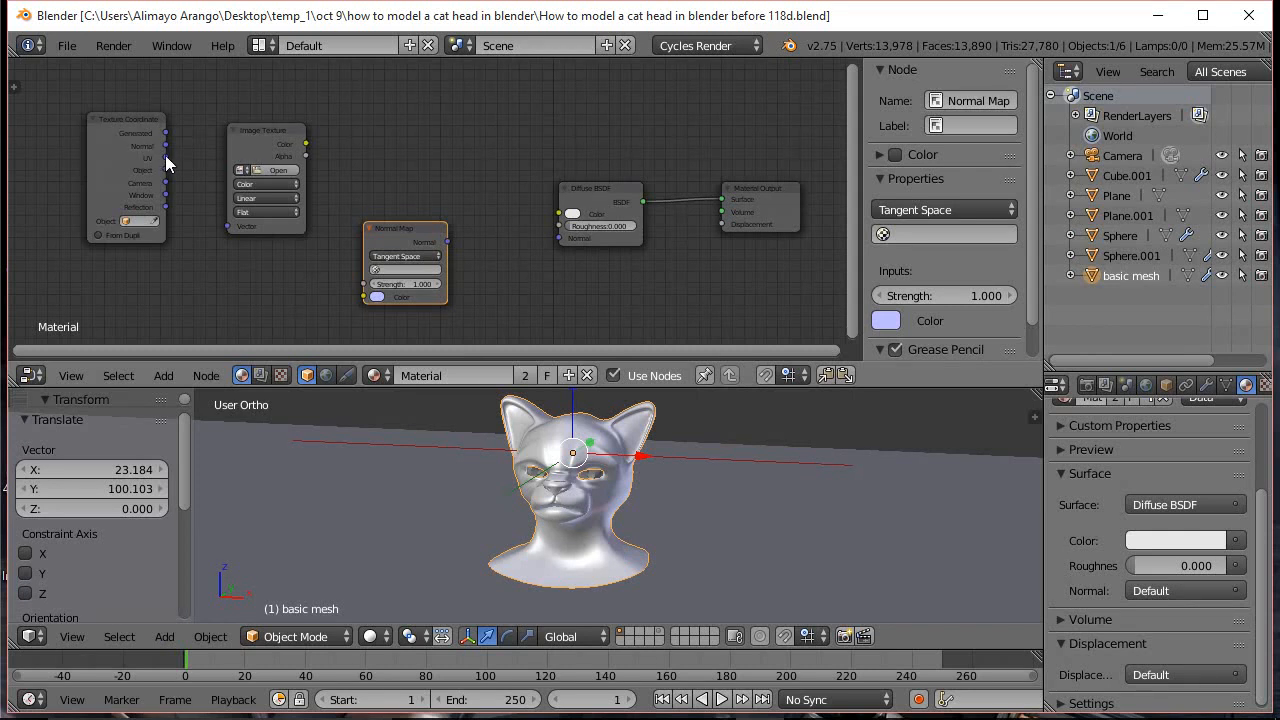
Link the UV output to the Image Texture's Vector input and load normal map.png from the oct 9\textures folder on the Desktop
left_click_drag(166, 158, 226, 224)
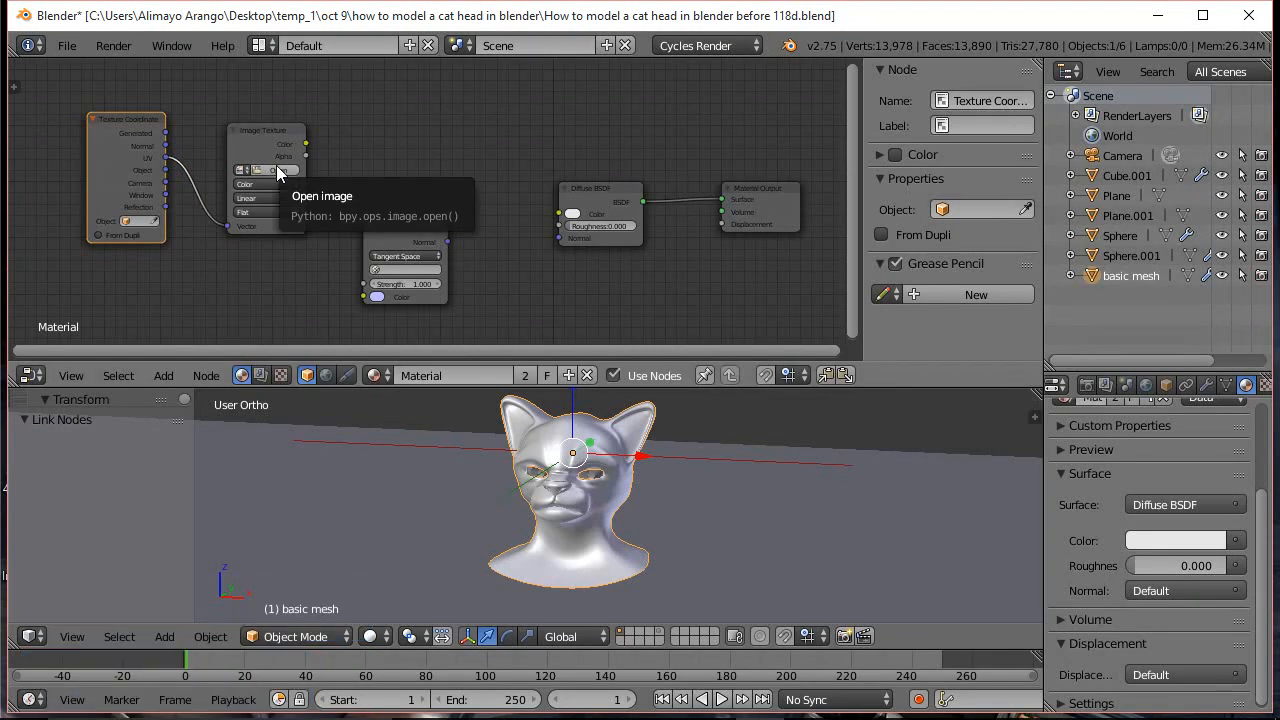
left_click(277, 172)
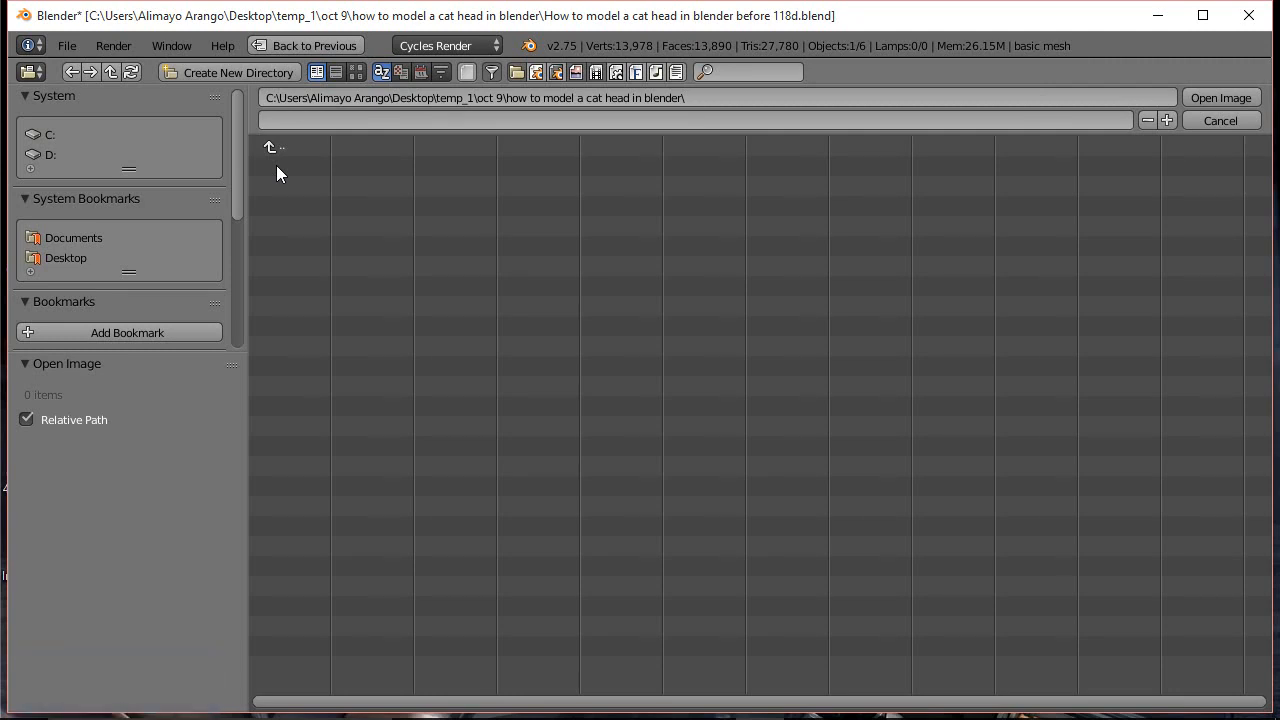
left_click(73, 257)
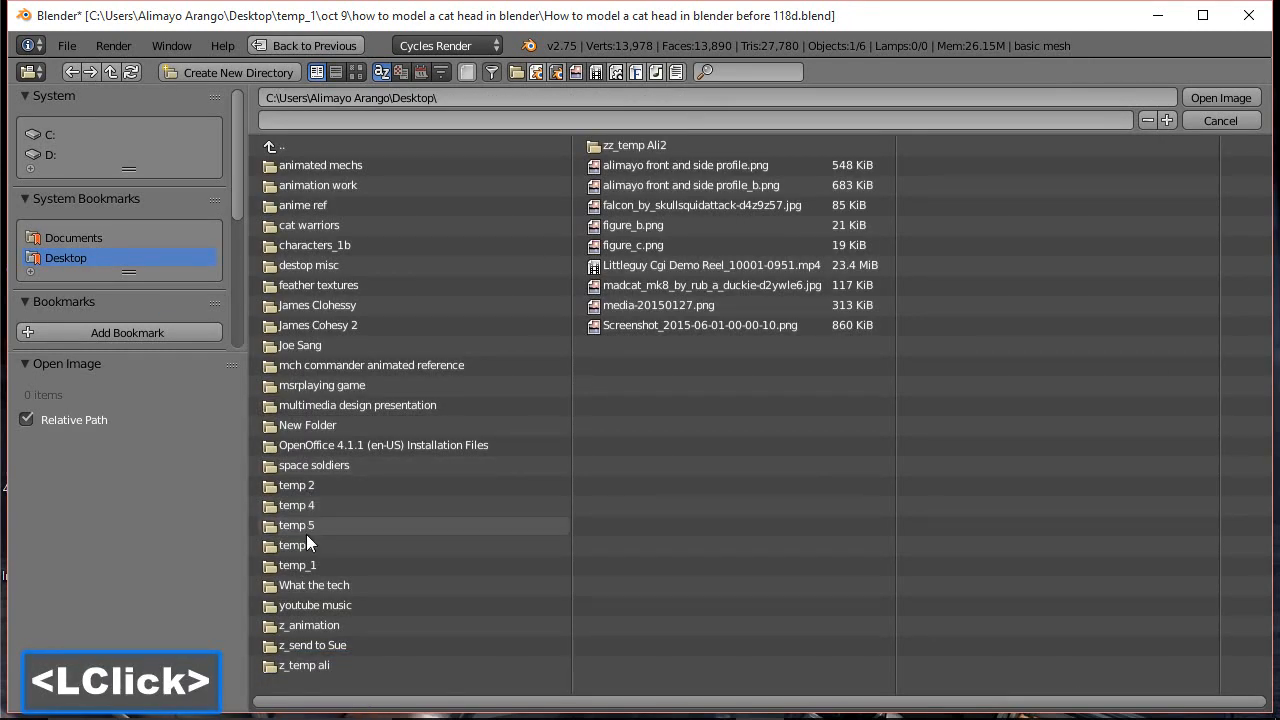
left_click(308, 567)
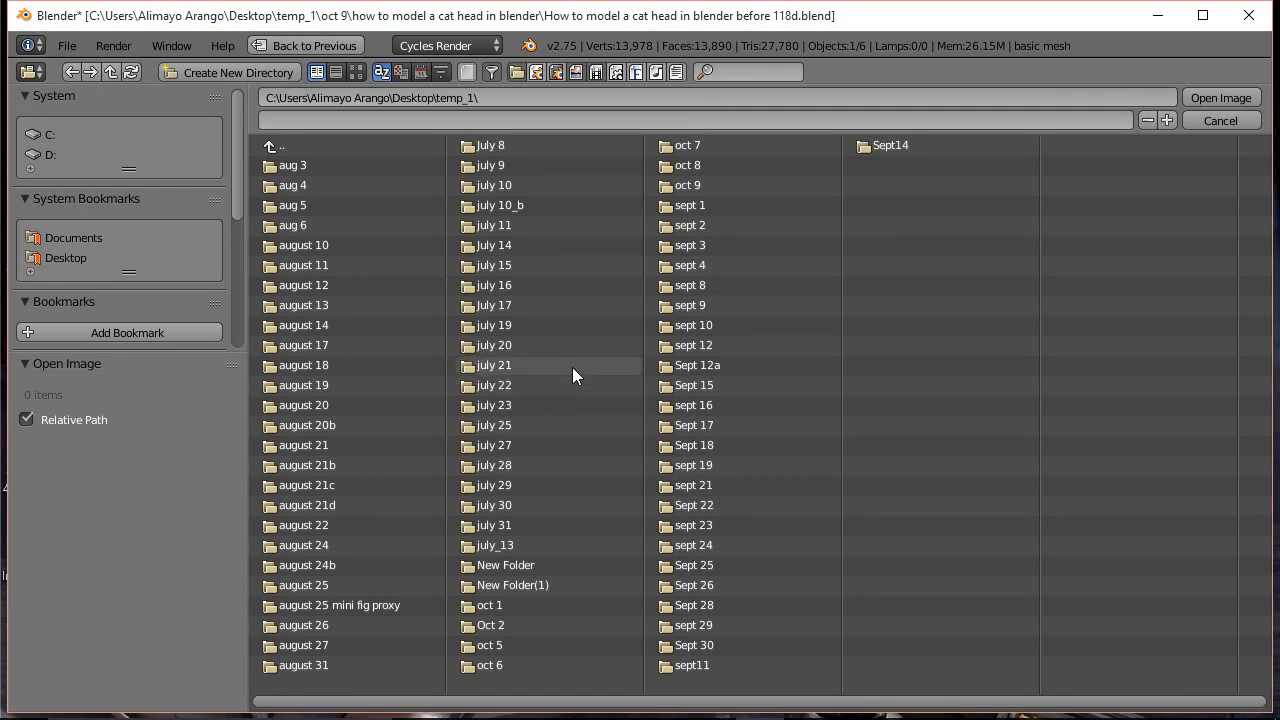
left_click(712, 186)
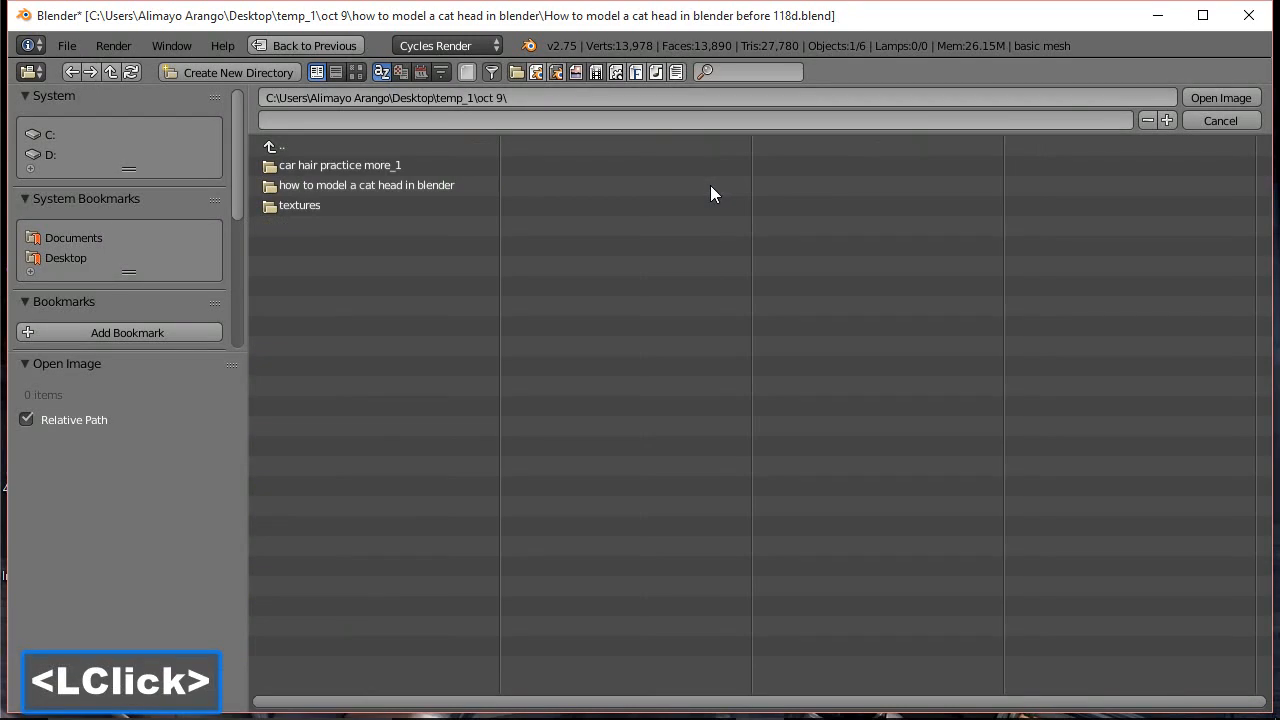
left_click(354, 205)
left_click(326, 165)
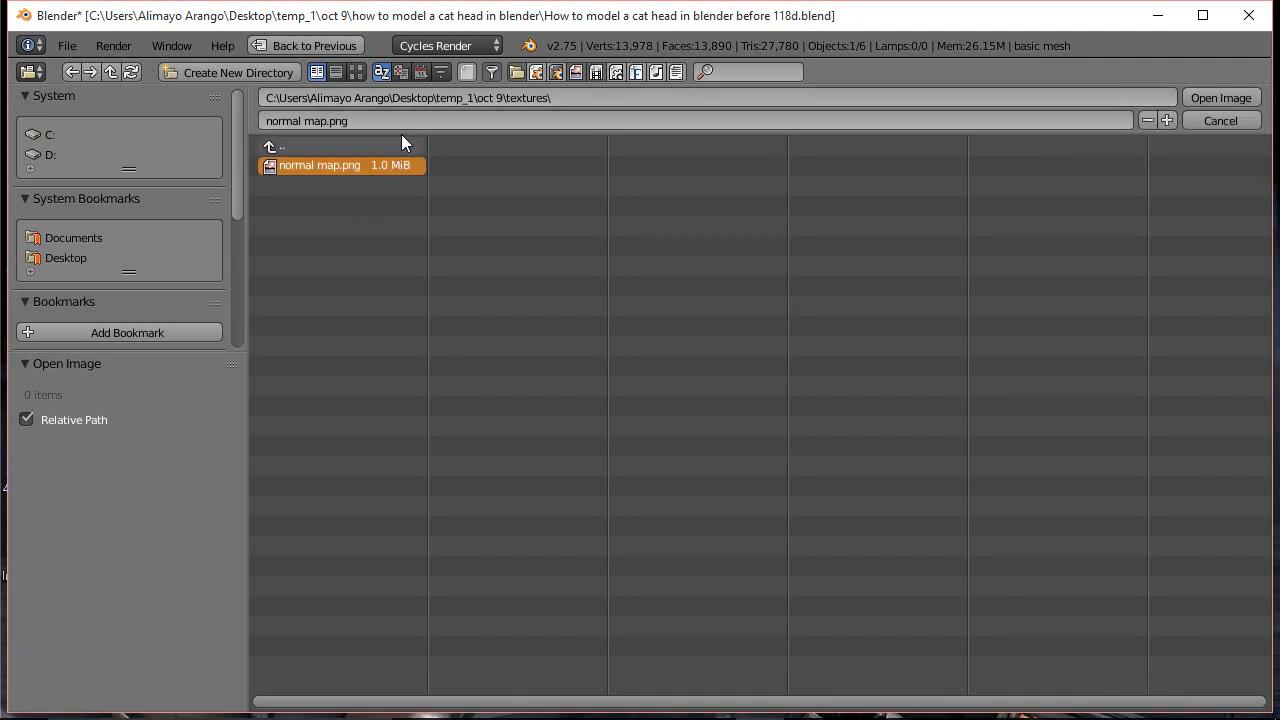
left_click(358, 74)
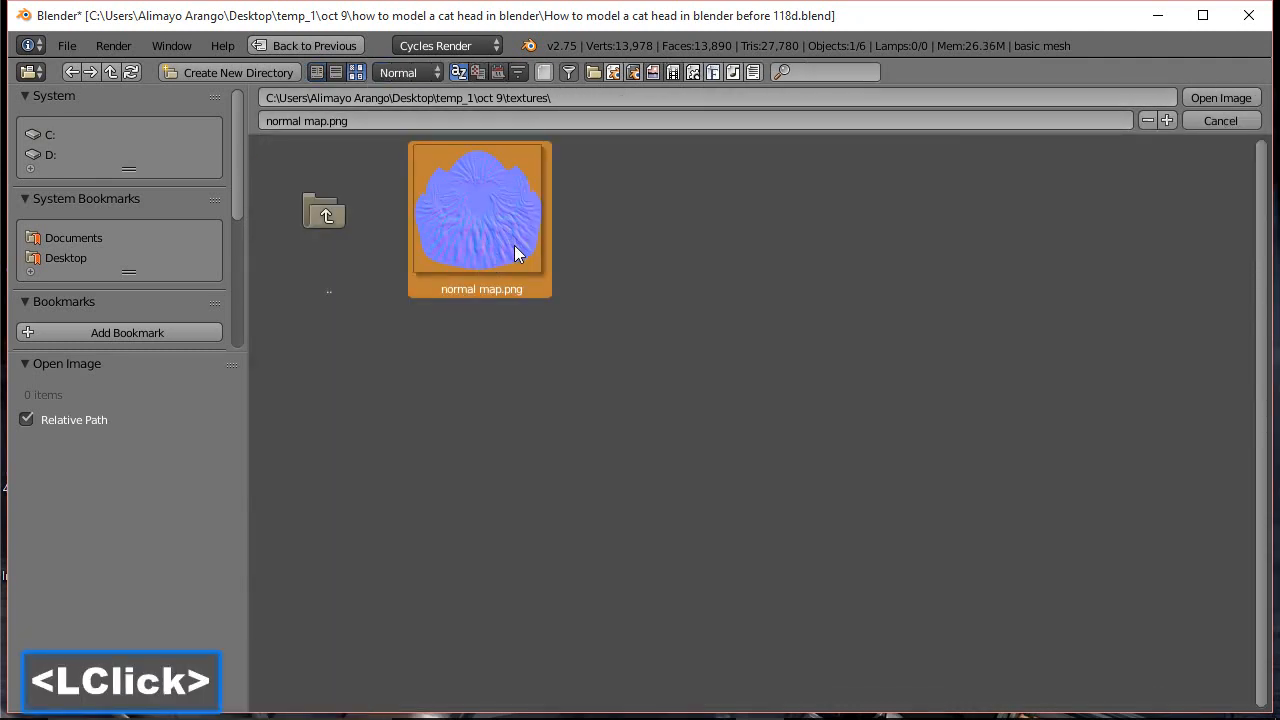
left_click(1237, 100)
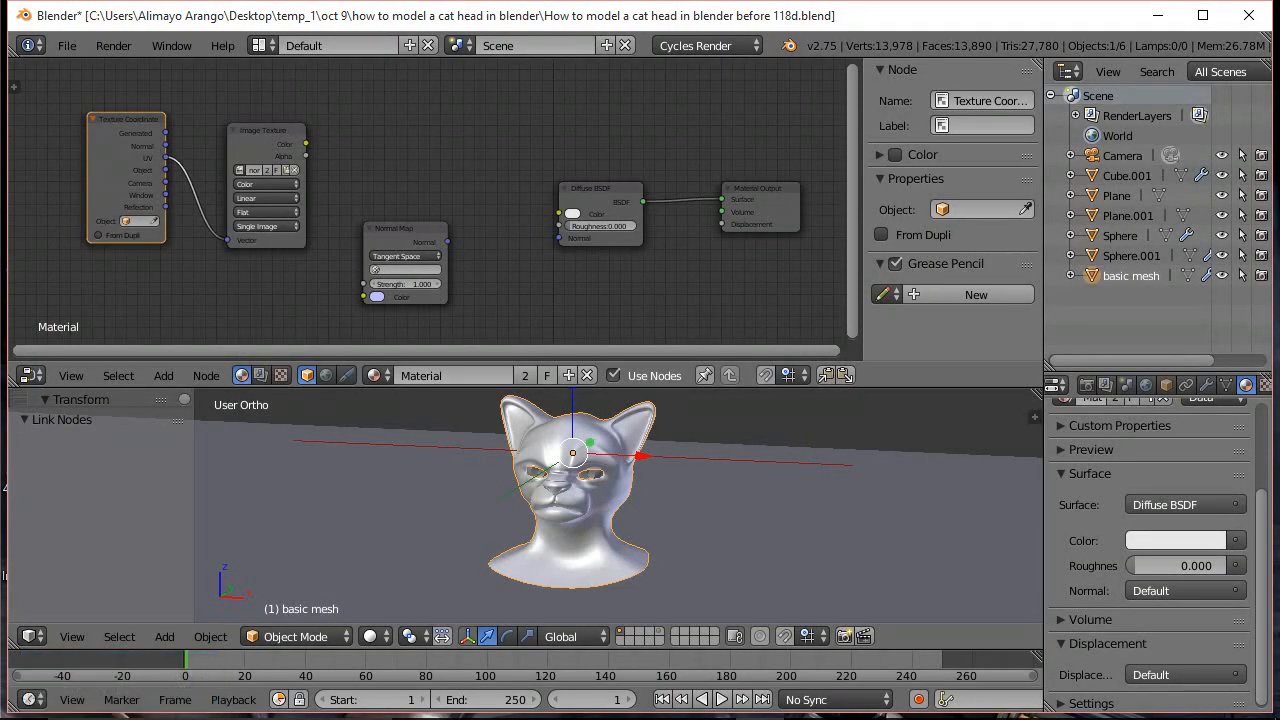
left_click(883, 24)
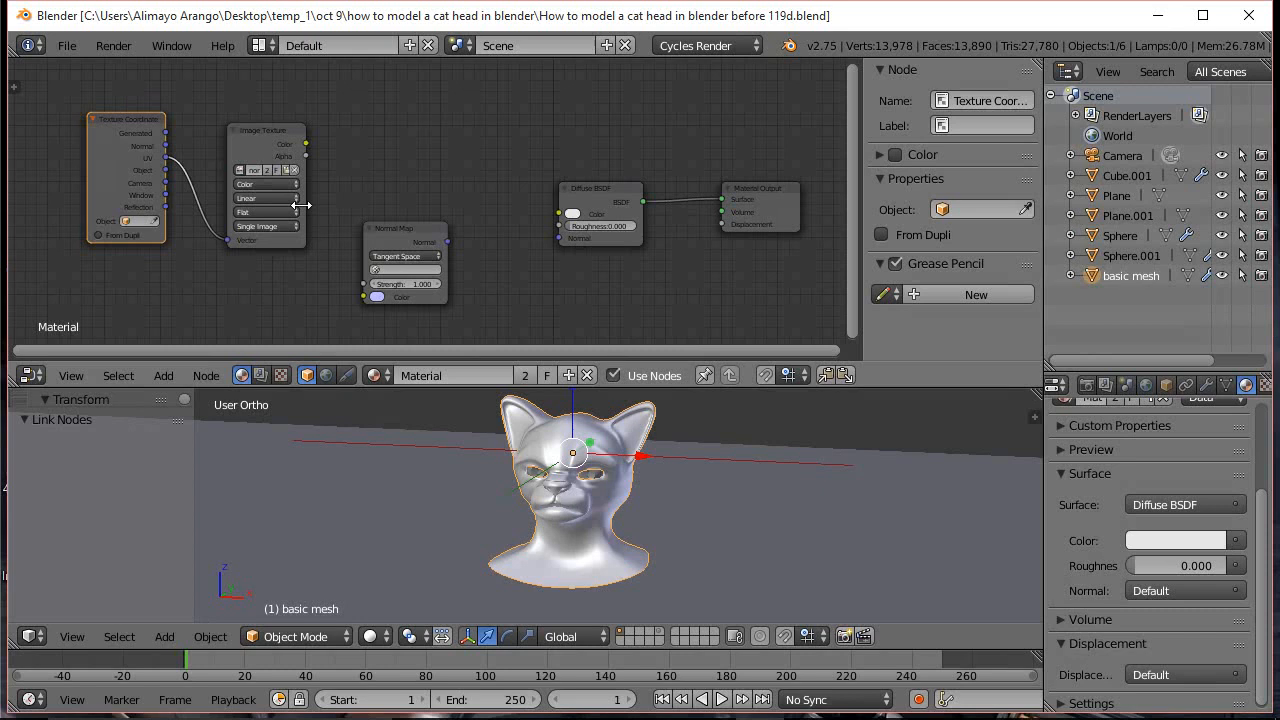
Set the Image Texture node's color space to Non-Color Data
scroll(304, 205, "up", 4)
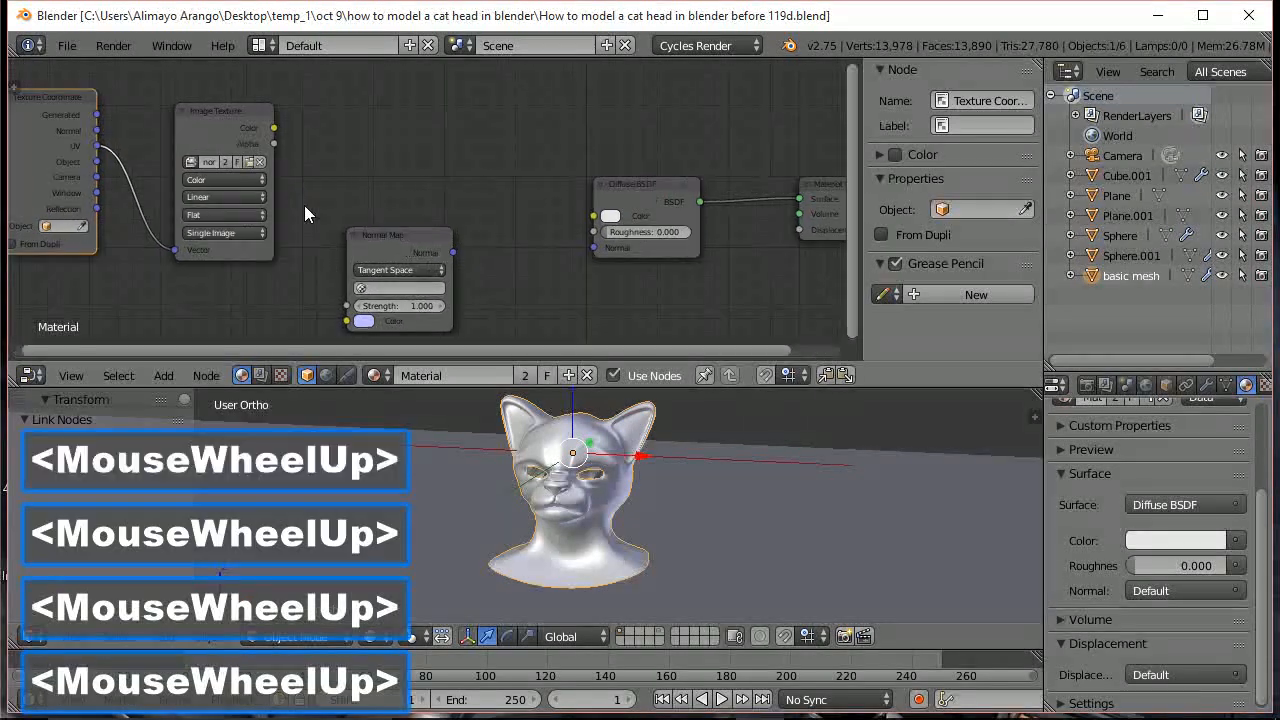
left_click(245, 178)
left_click(234, 145)
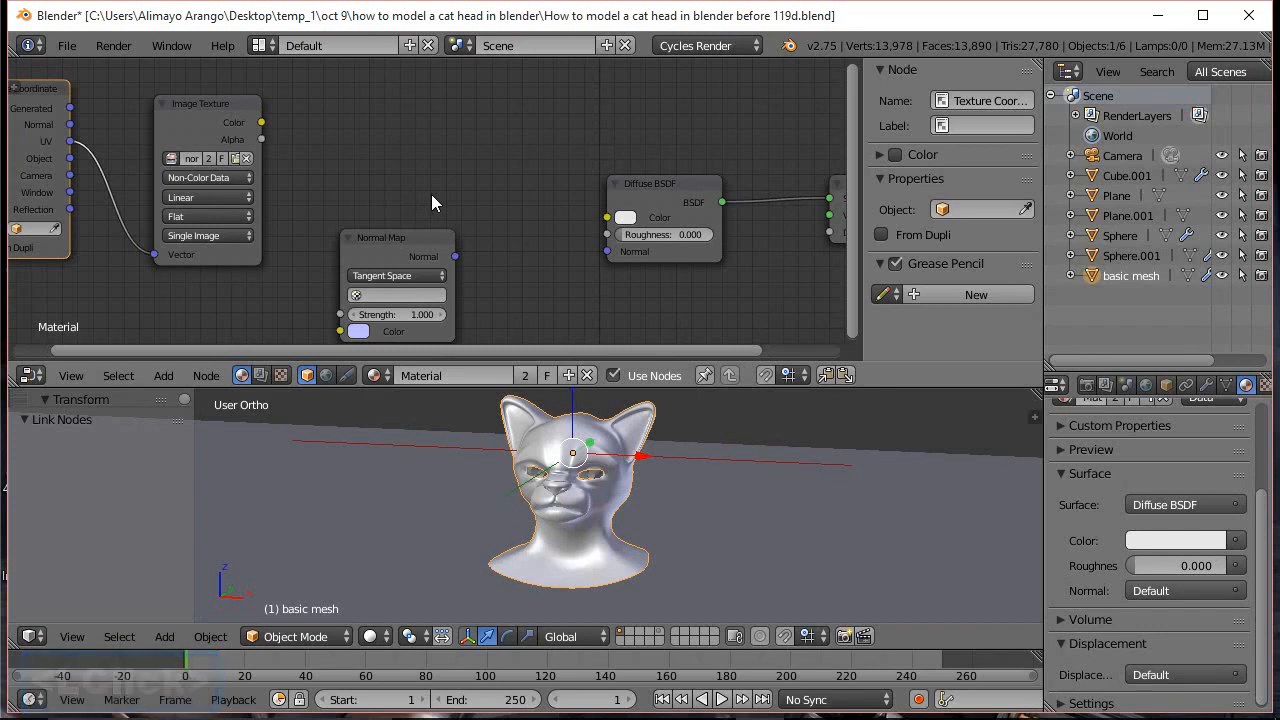
Link the image's Color output to the Normal Map's Color input, and its Normal output to the Diffuse BSDF's Normal input
scroll(431, 202, "down", 1)
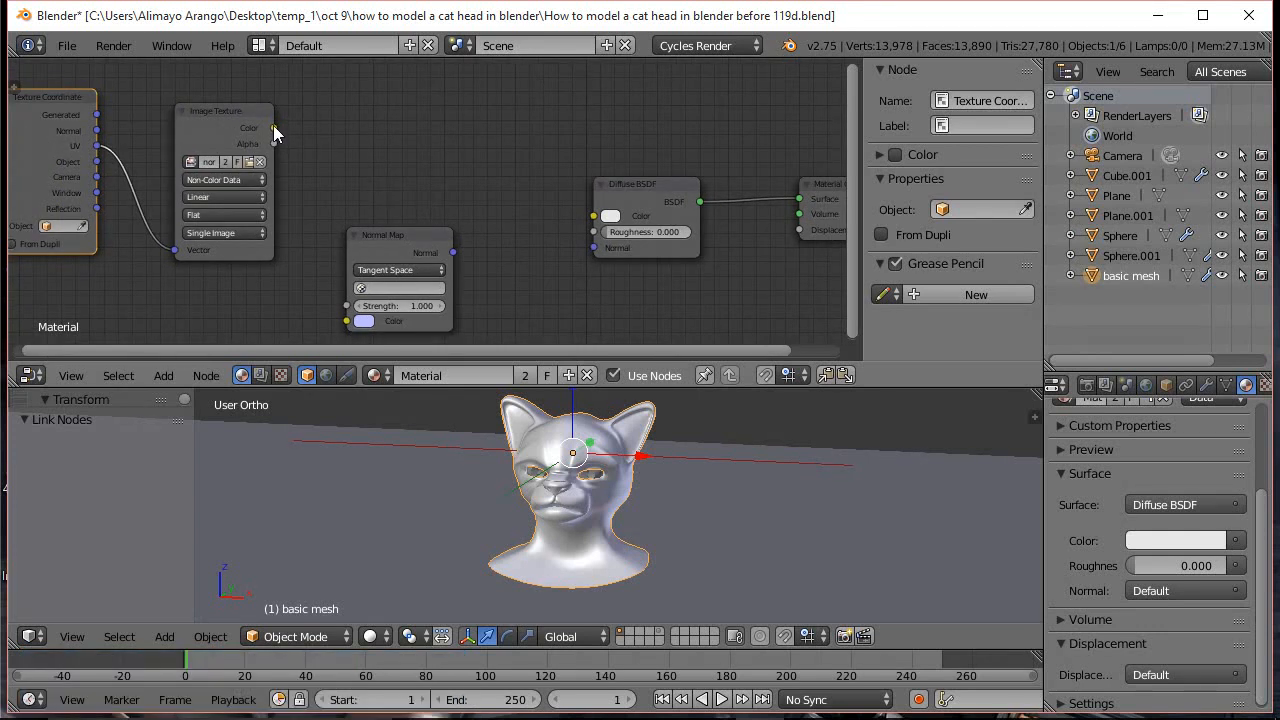
left_click_drag(273, 125, 349, 317)
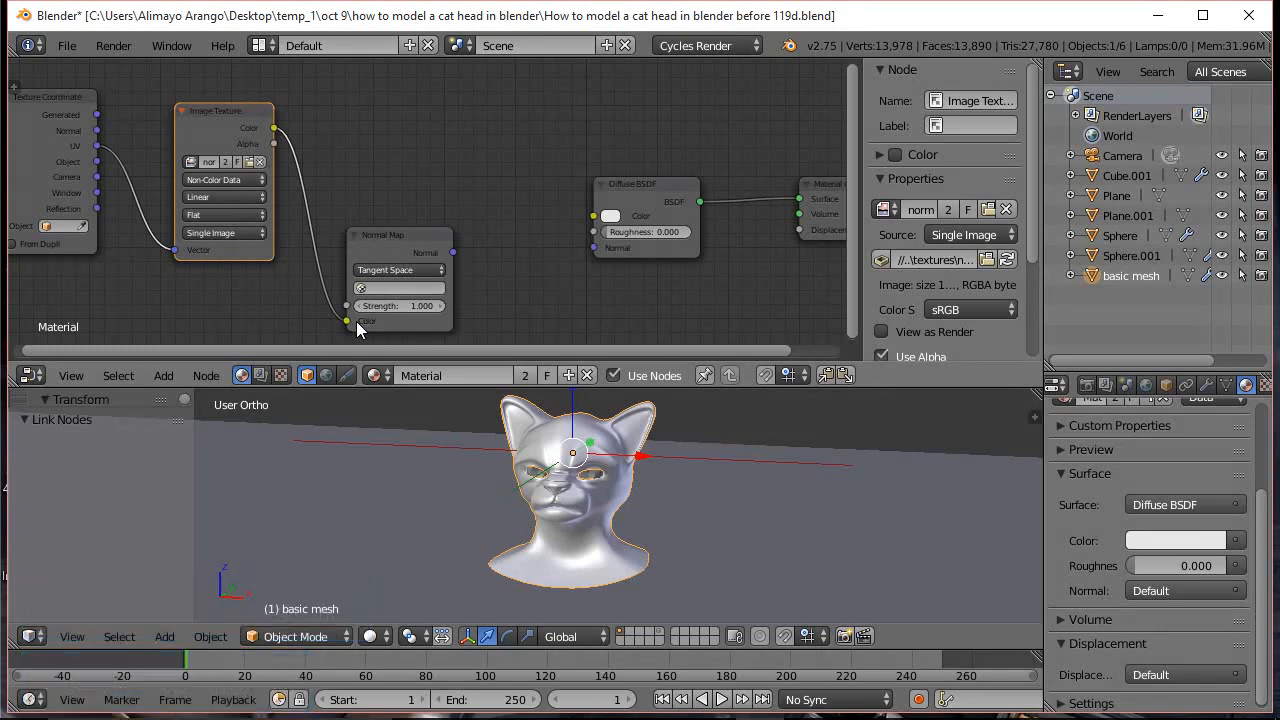
left_click_drag(455, 254, 596, 258)
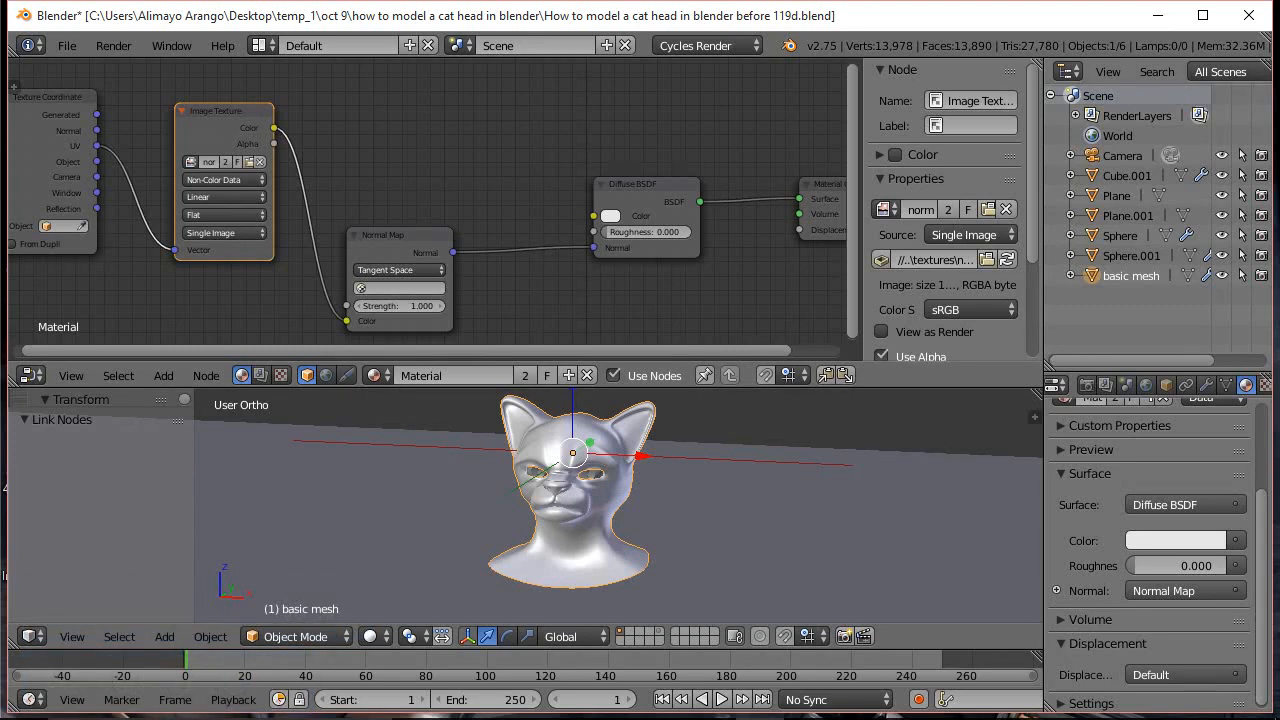
left_click(990, 20)
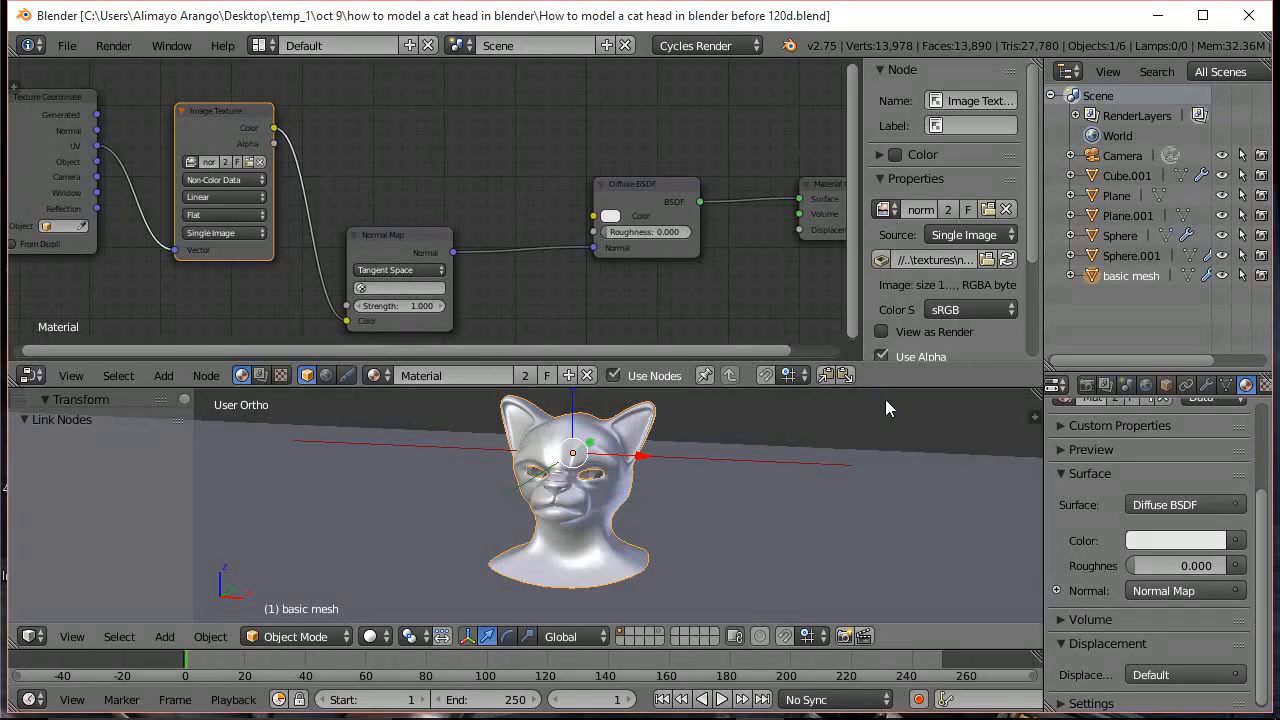
Enlarge the 3D view area and preview the cat head's normal map in rendered shading
left_click_drag(883, 390, 884, 199)
scroll(777, 396, "up", 2)
scroll(777, 404, "up", 2)
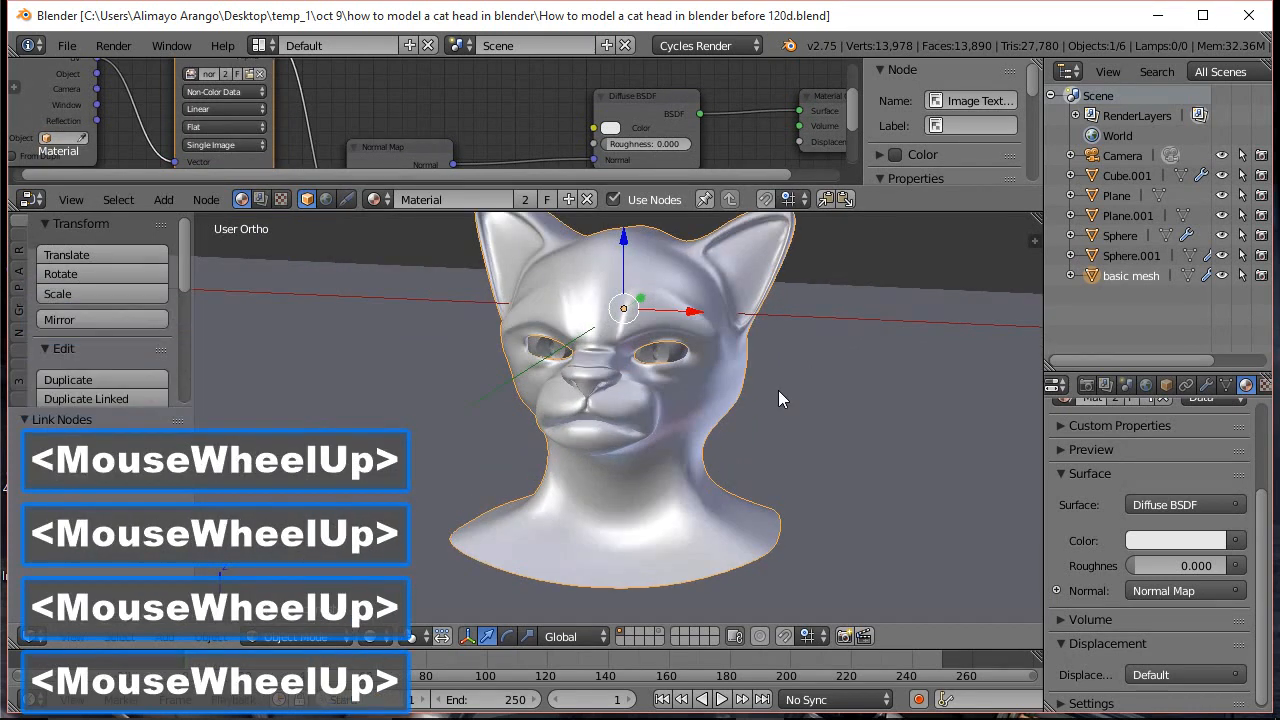
middle_click_drag(850, 387, 842, 429, "shift")
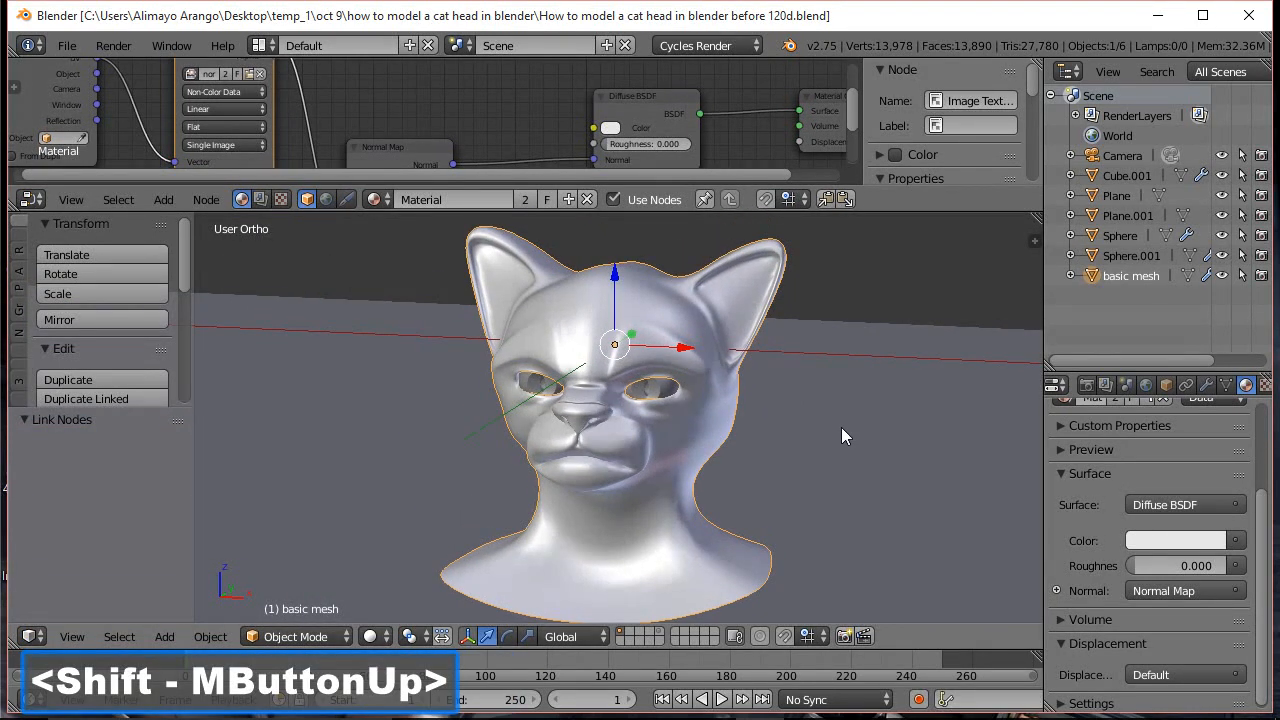
key("shift+z")
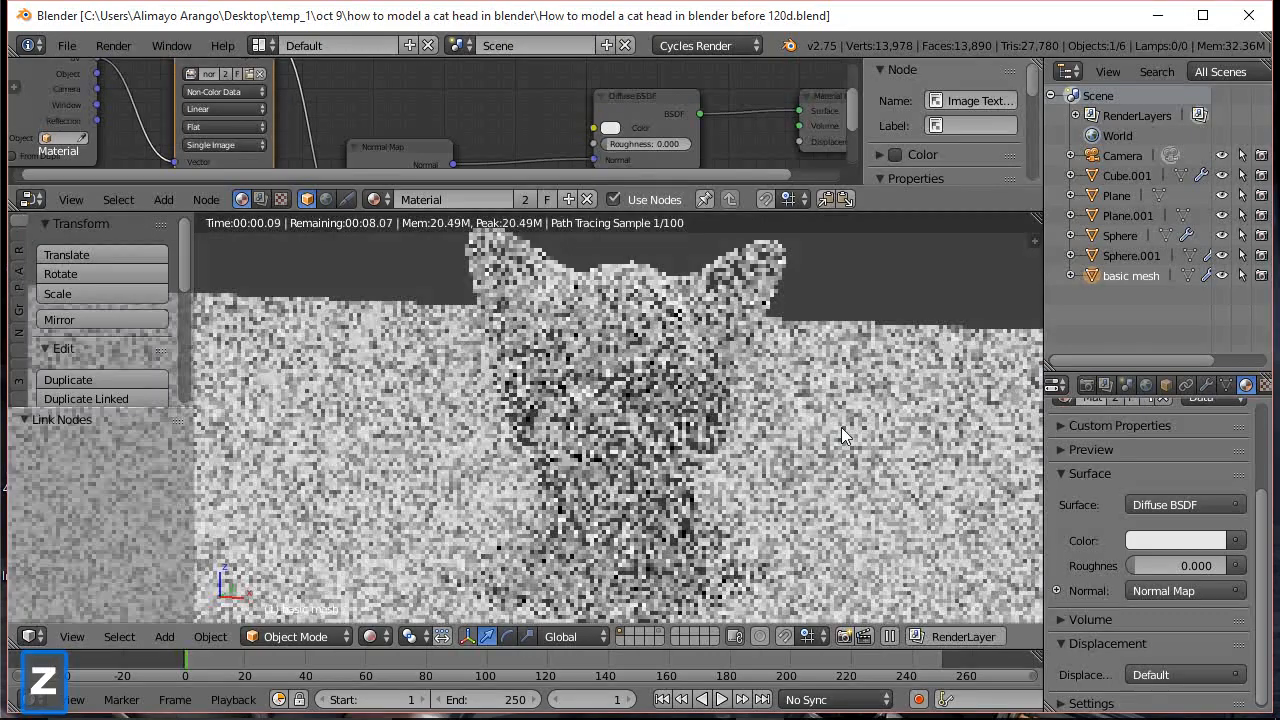
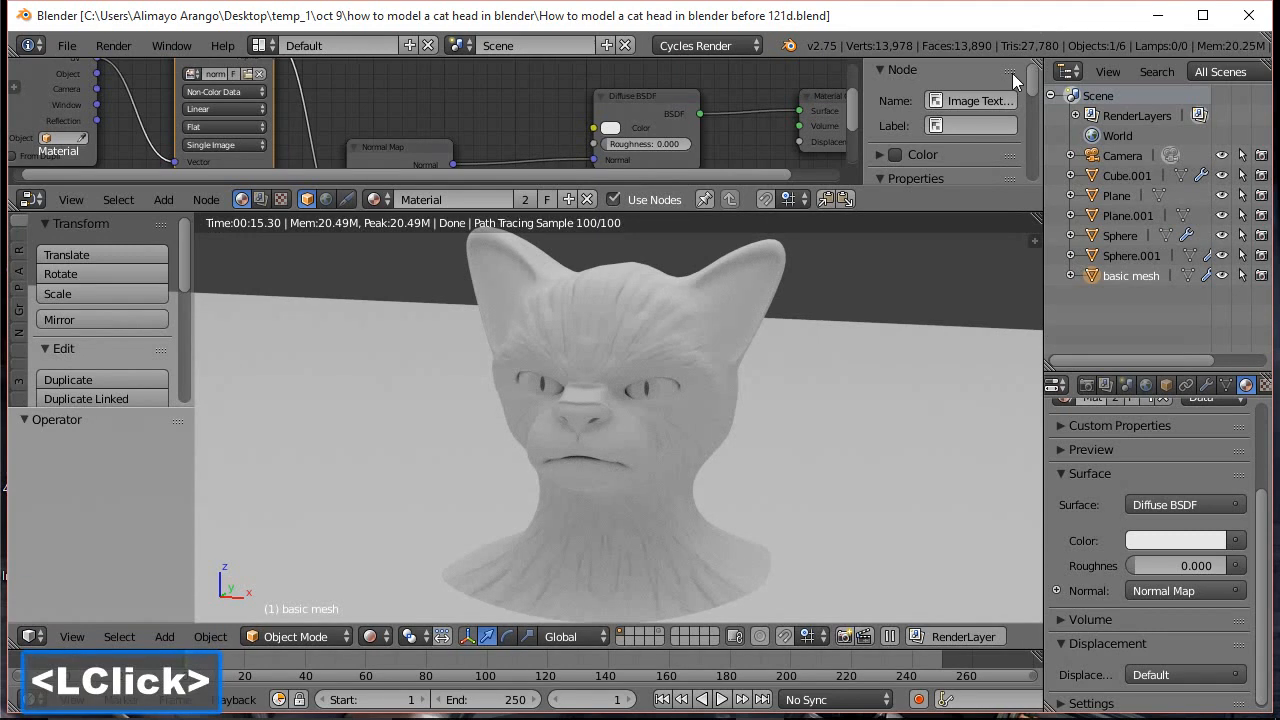
Darken the Diffuse BSDF color to a medium grey and split the 3D view into two side-by-side areas
left_click(1205, 541)
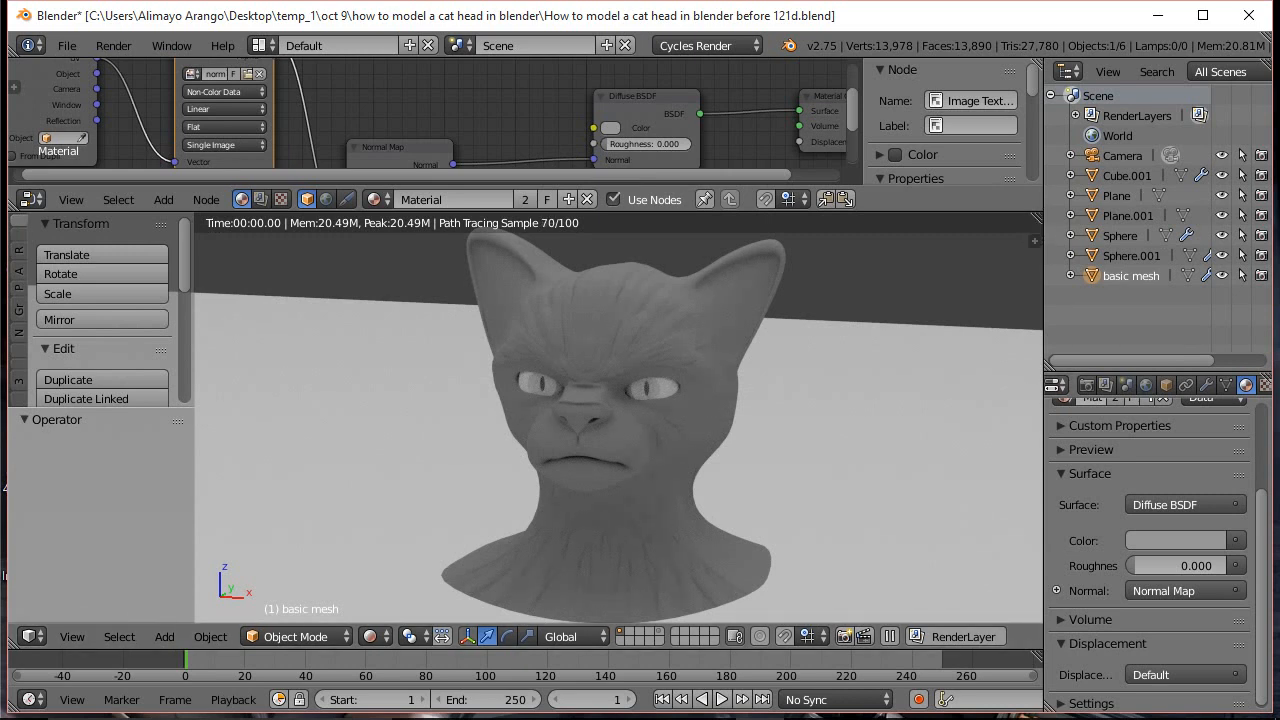
left_click_drag(1035, 241, 517, 350)
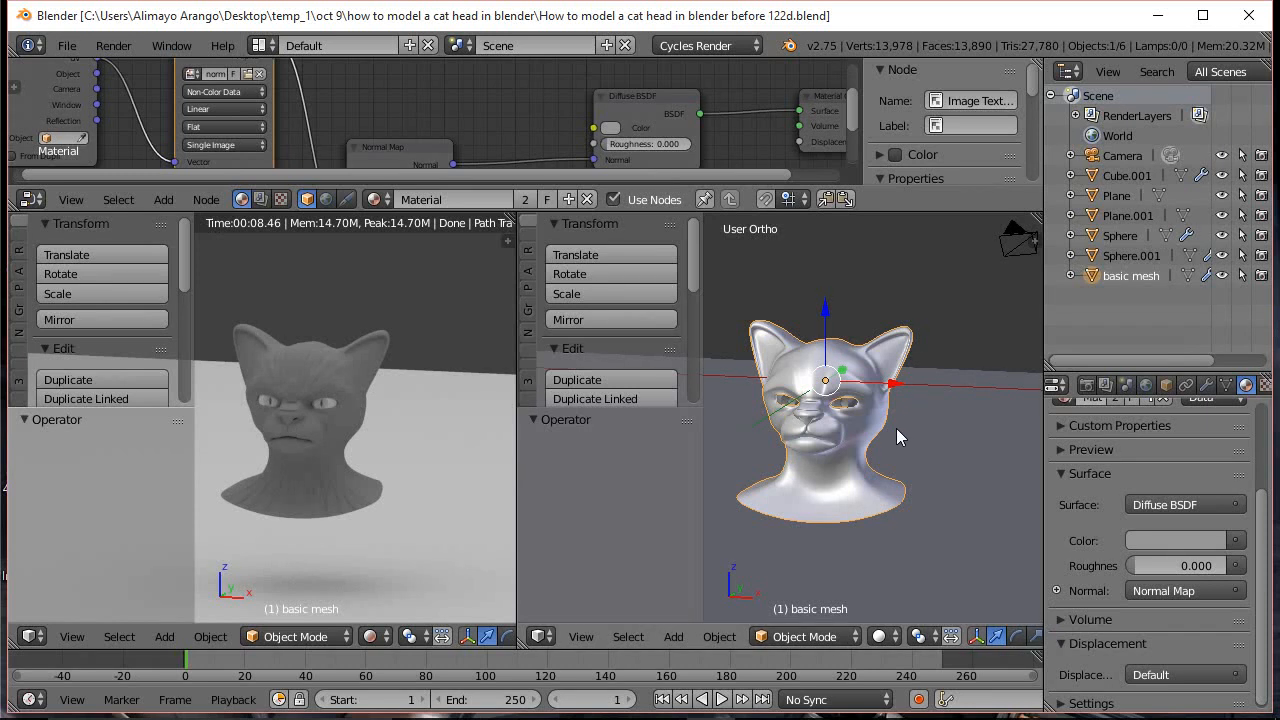
Create a new material for the Sphere eye and change its surface shader to Mix Shader
scroll(903, 428, "up", 5)
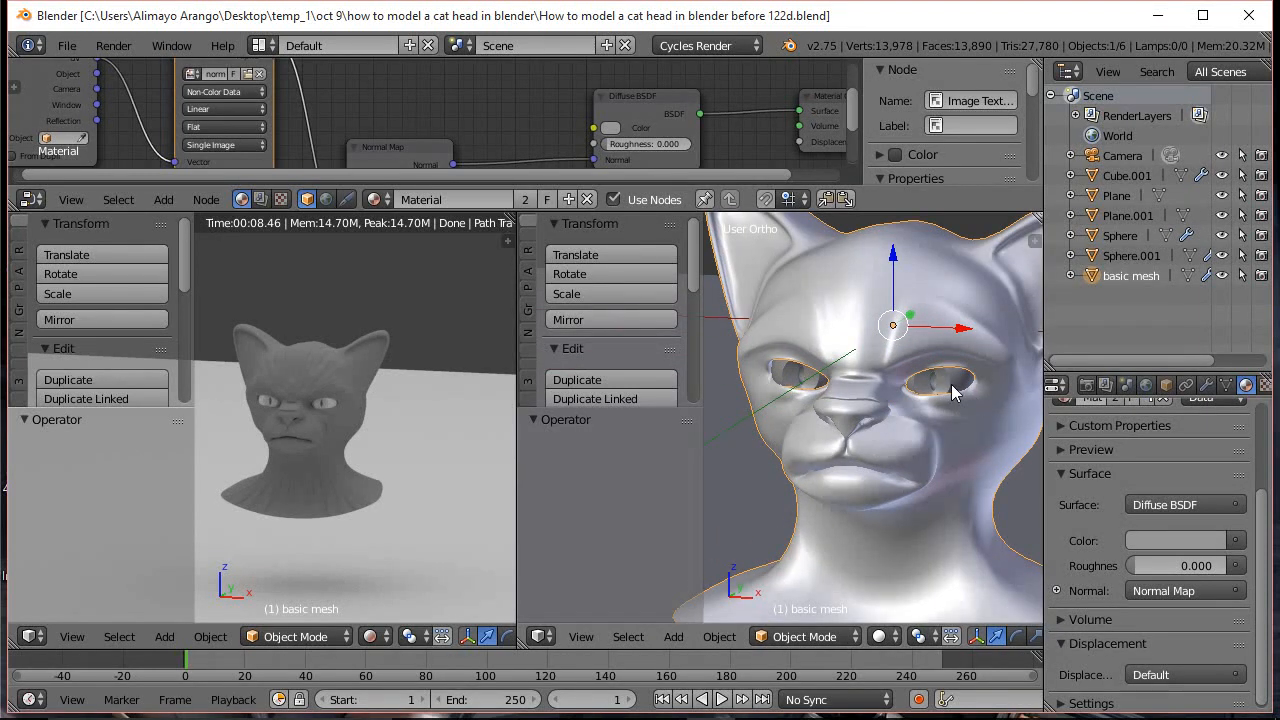
right_click(952, 392)
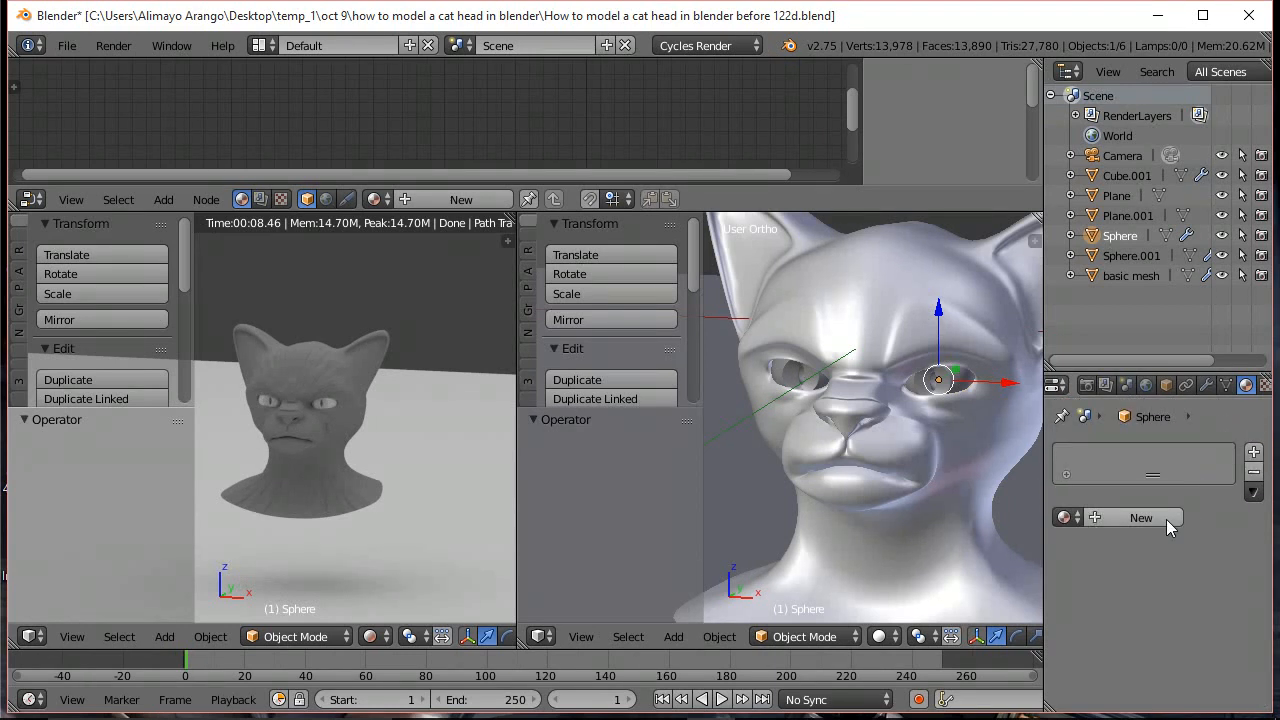
left_click(1168, 521)
scroll(1262, 475, "down", 2)
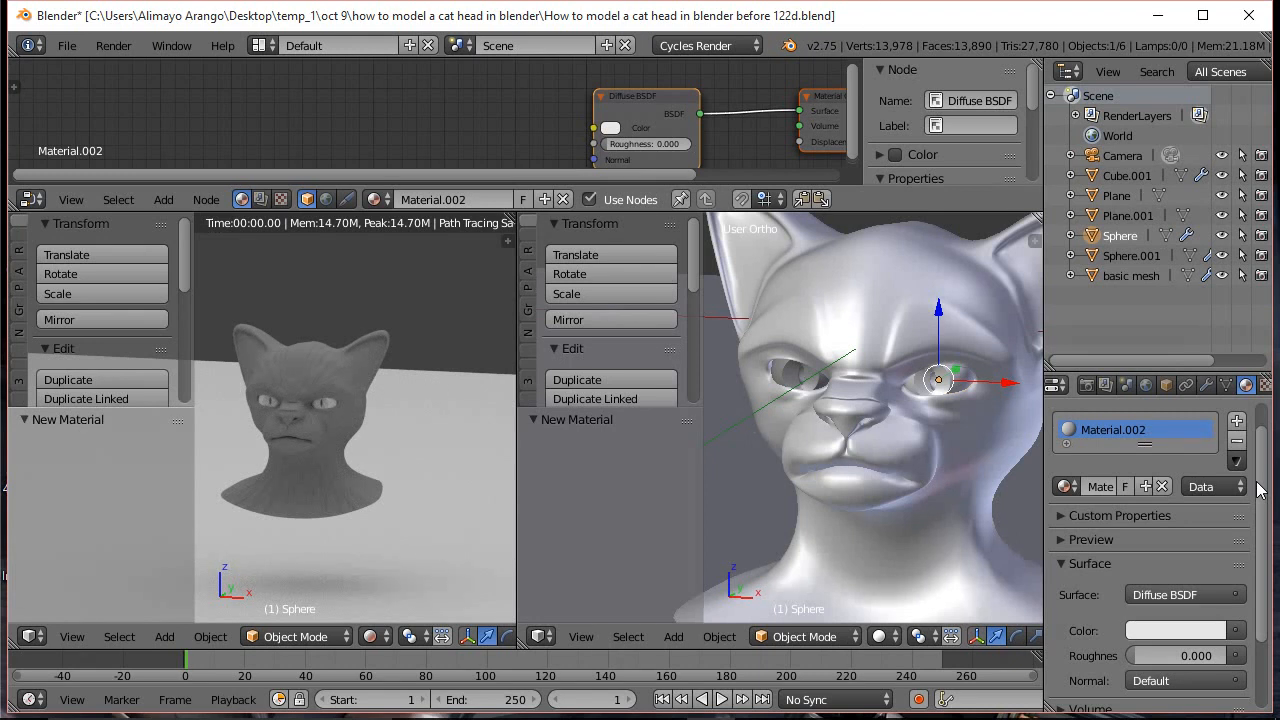
left_click(1192, 595)
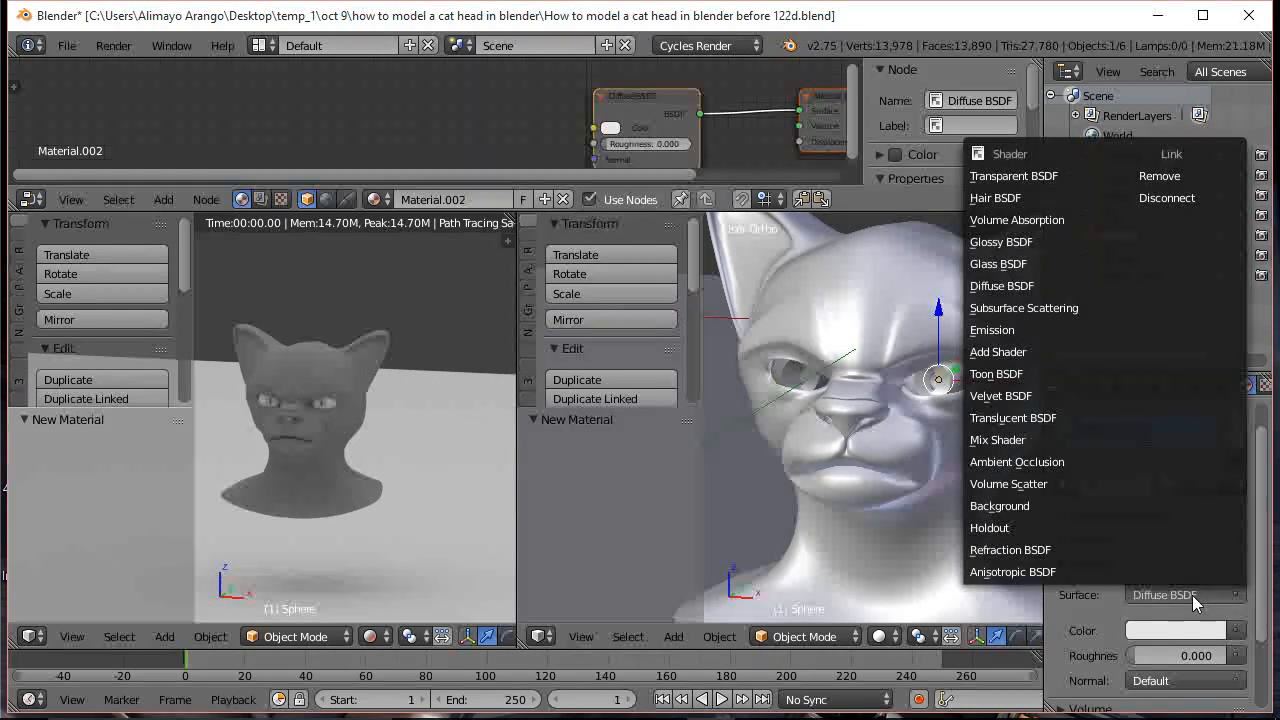
left_click(1035, 440)
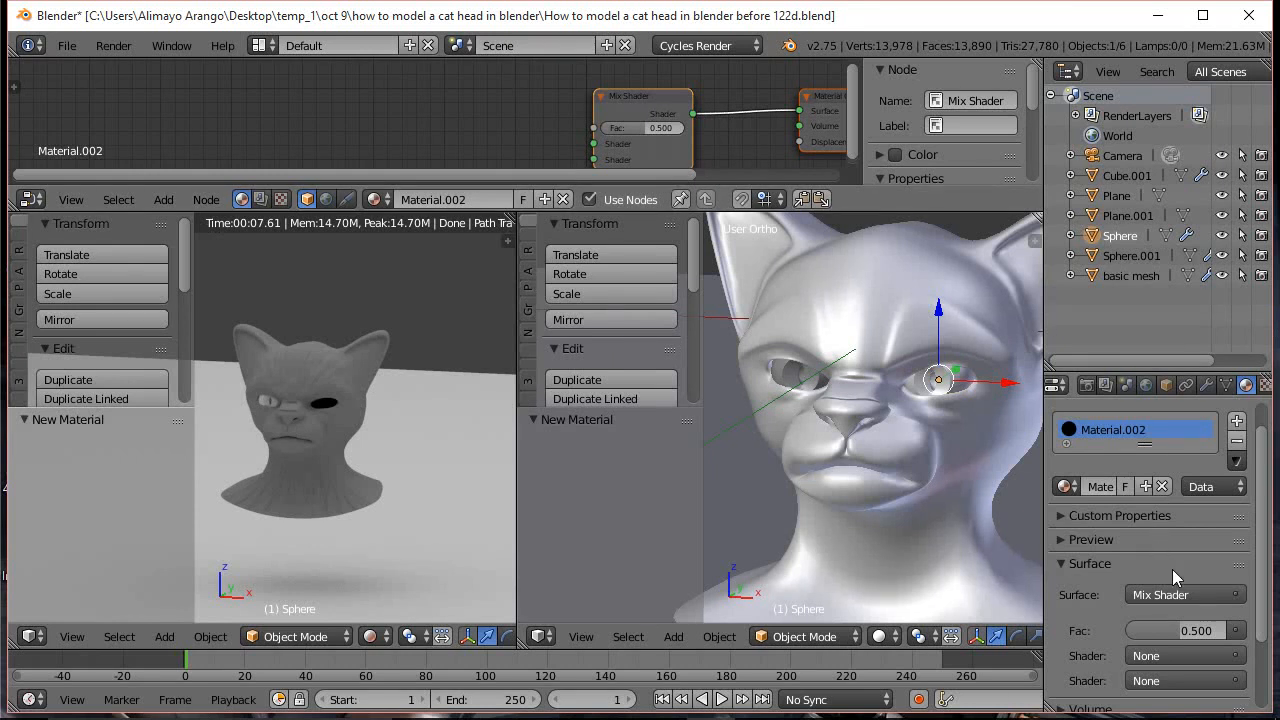
Fill the Mix Shader's first slot with a Sharp Glossy BSDF and its second slot with a Diffuse BSDF
left_click(1185, 655)
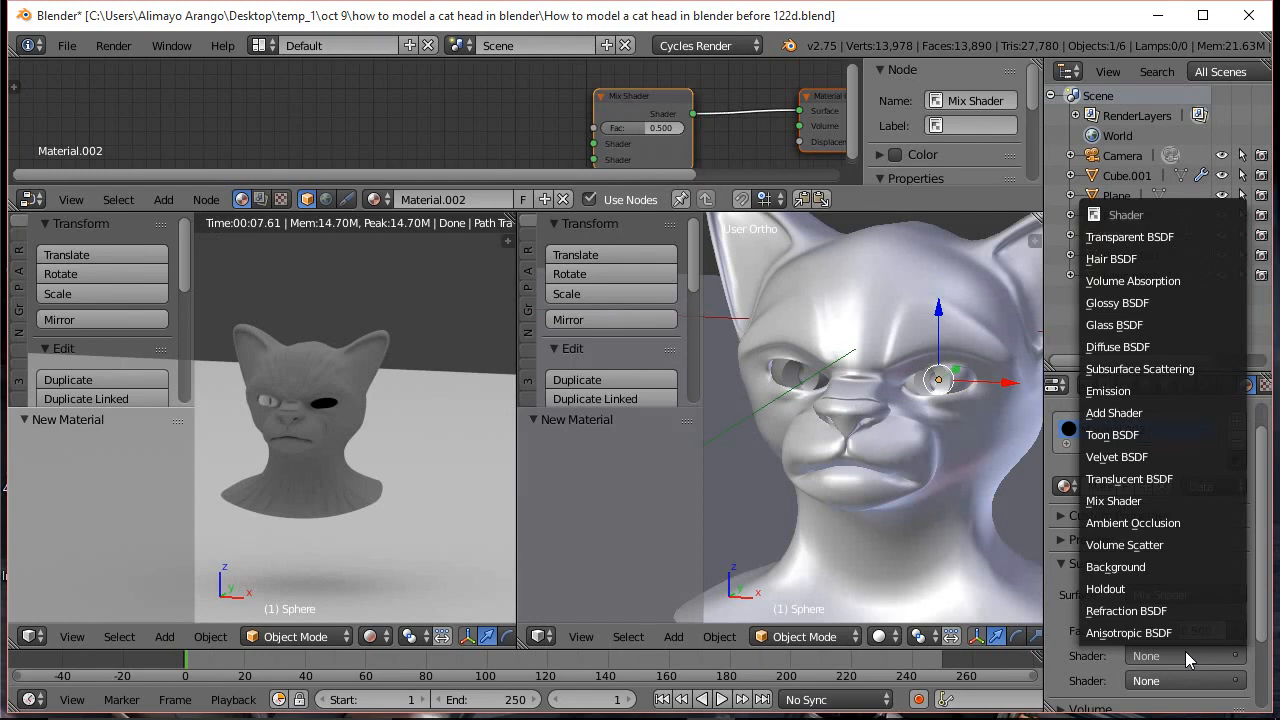
left_click(1140, 303)
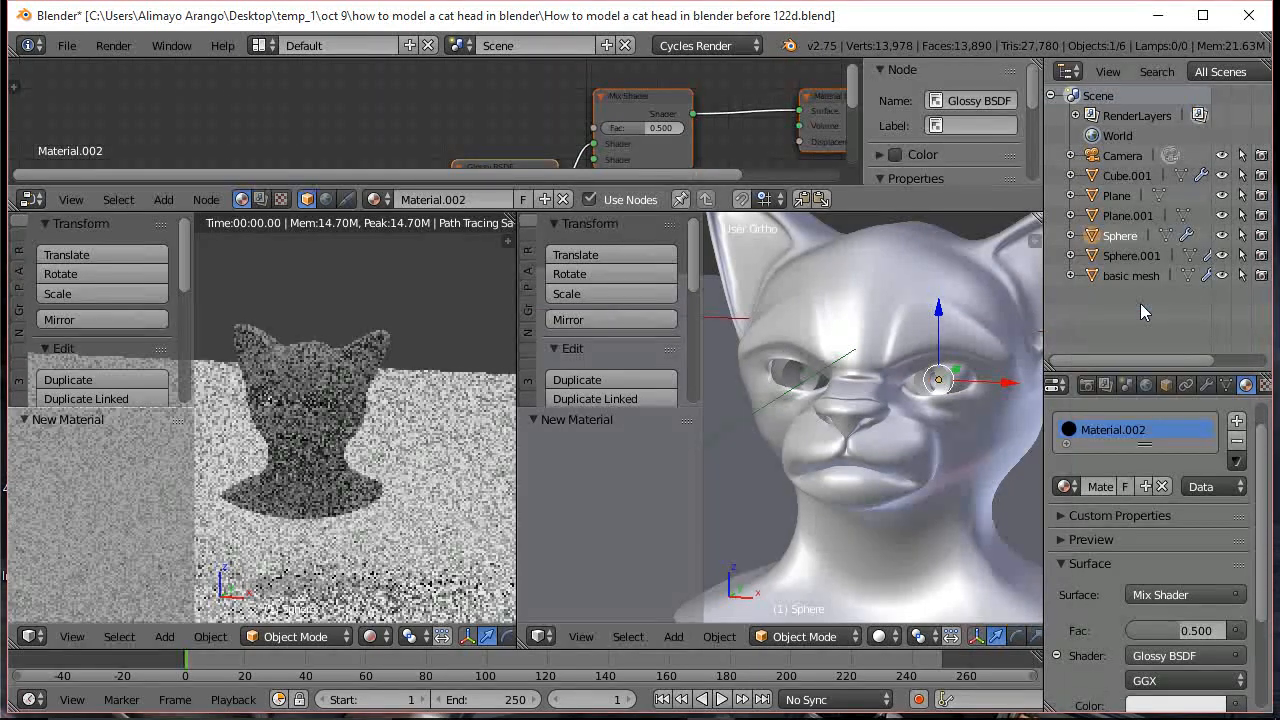
left_click(1240, 683)
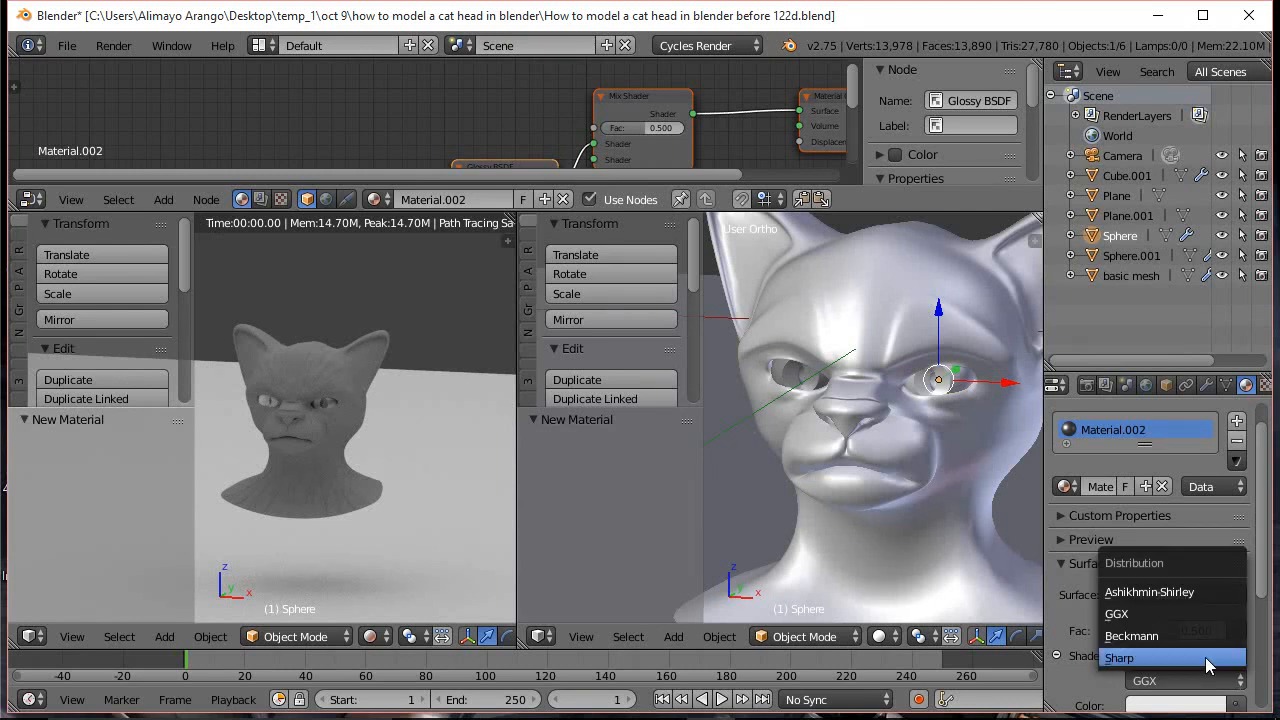
left_click(1205, 657)
left_click_drag(1261, 502, 1277, 600)
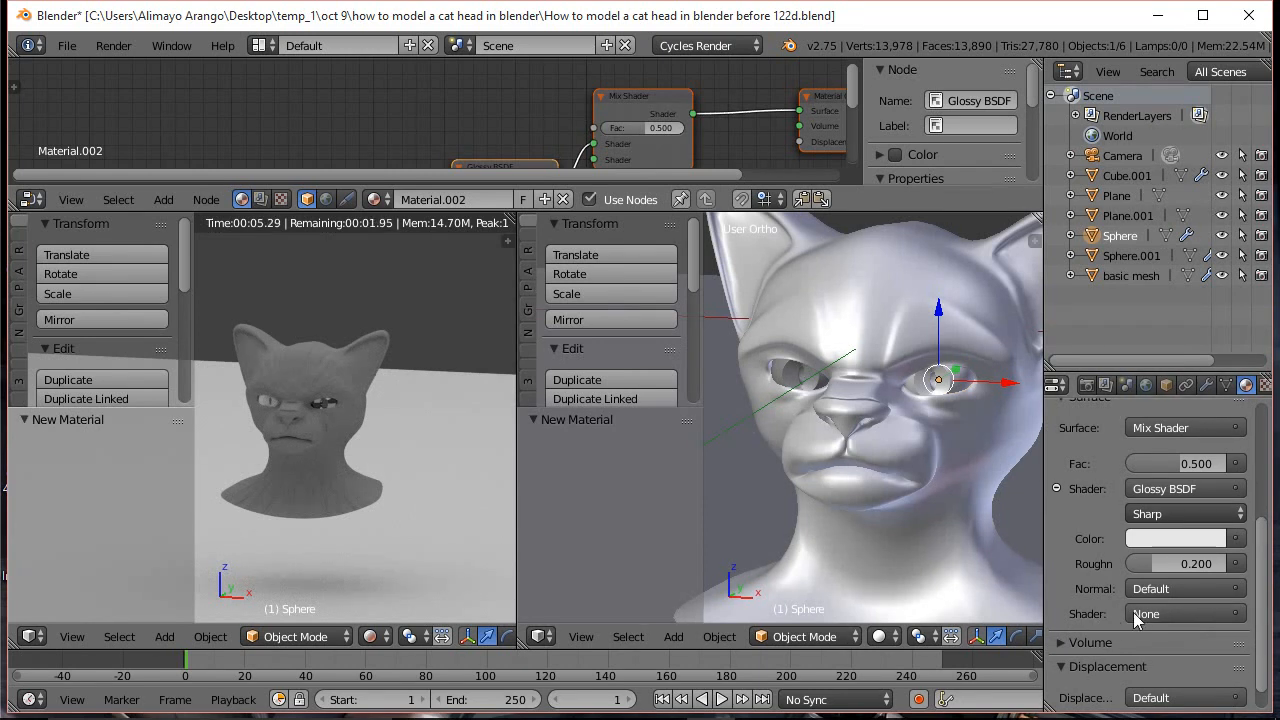
left_click(1190, 615)
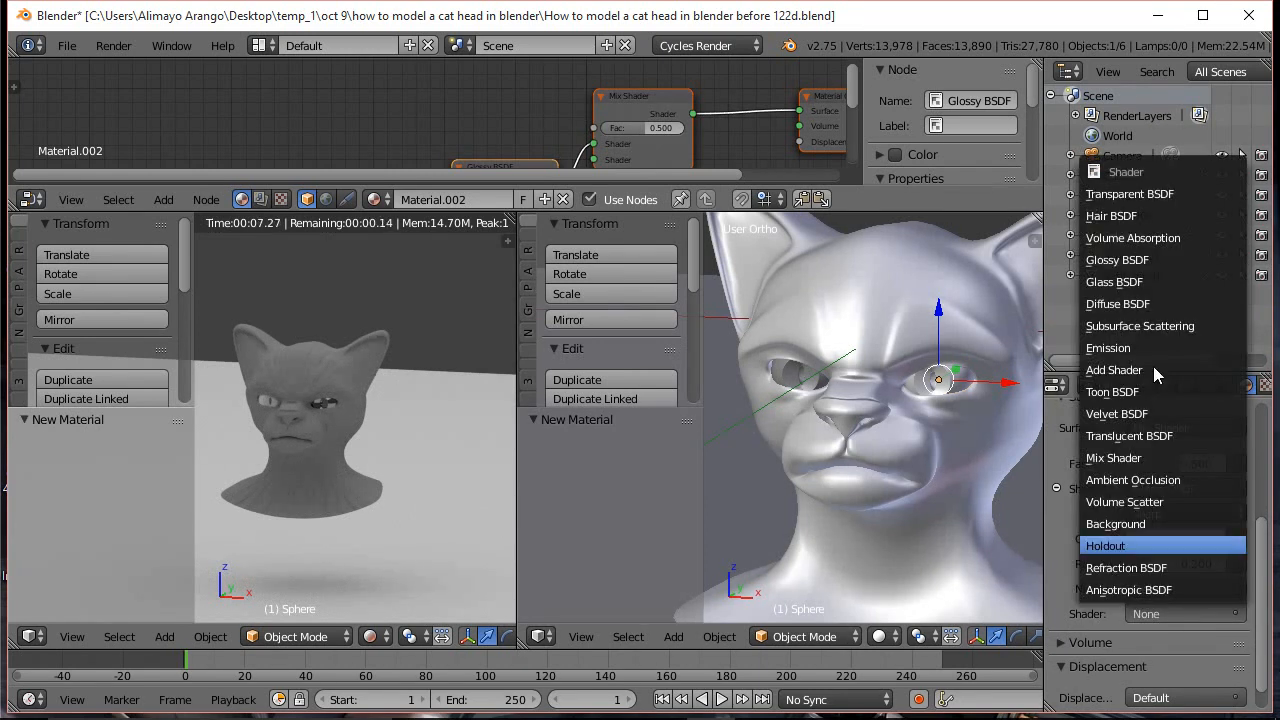
left_click(1140, 305)
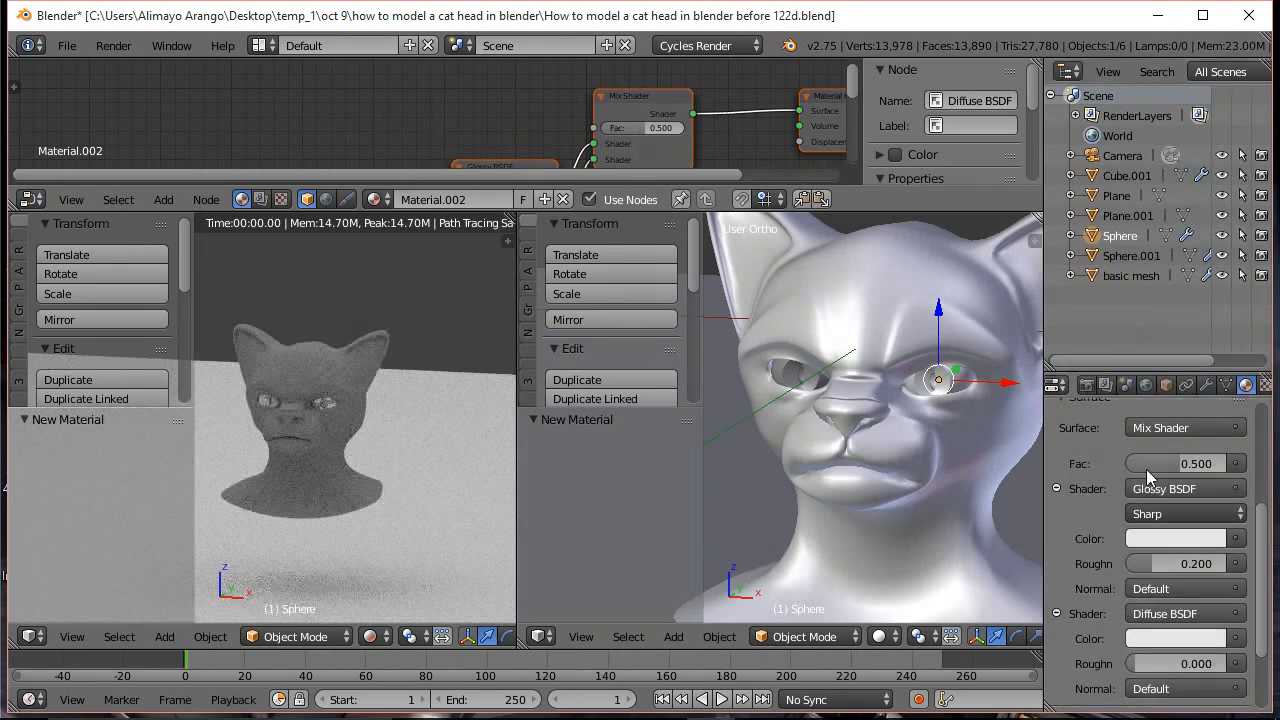
Set the Diffuse BSDF color of the eye material to a saturated green
scroll(1188, 581, "down", 2)
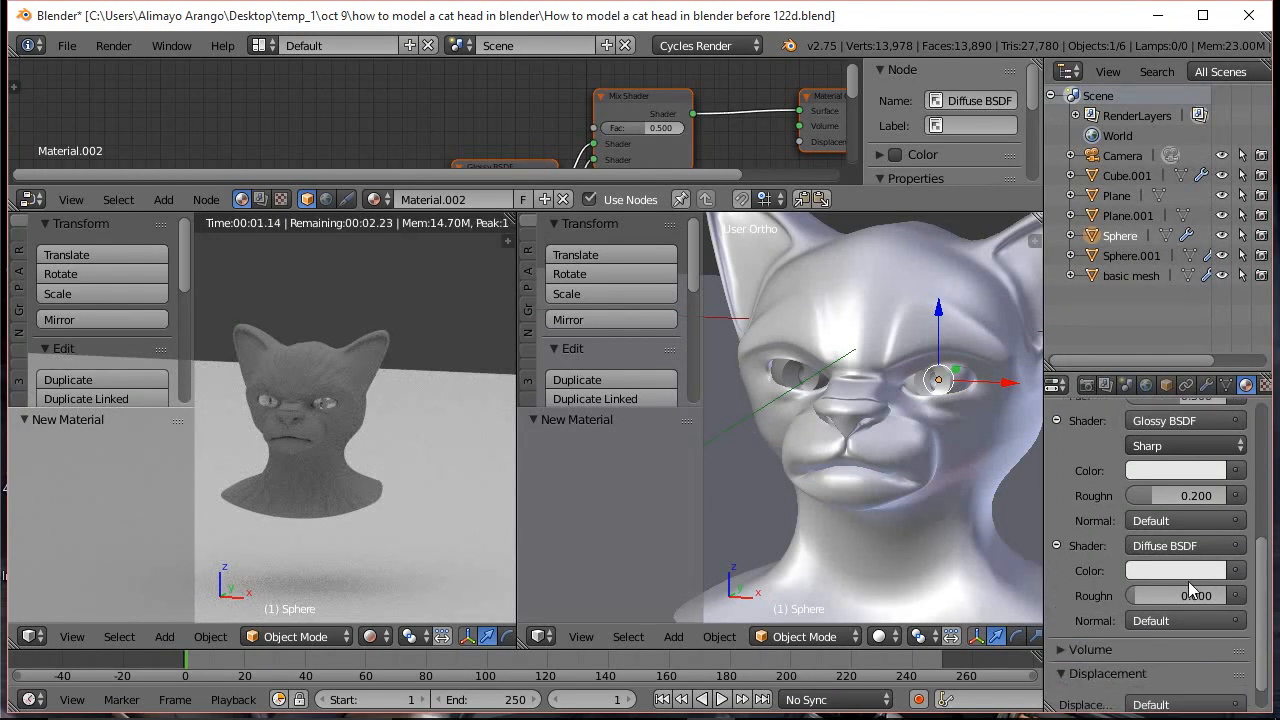
left_click(1191, 569)
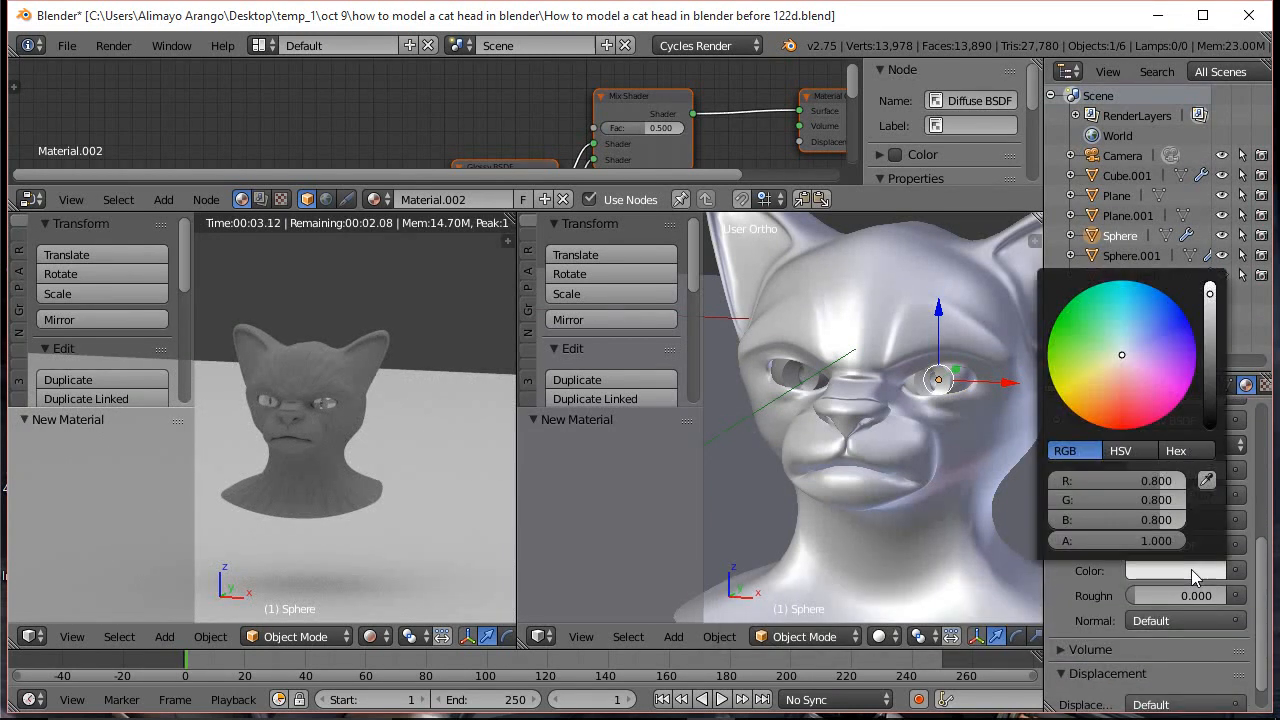
left_click(1073, 325)
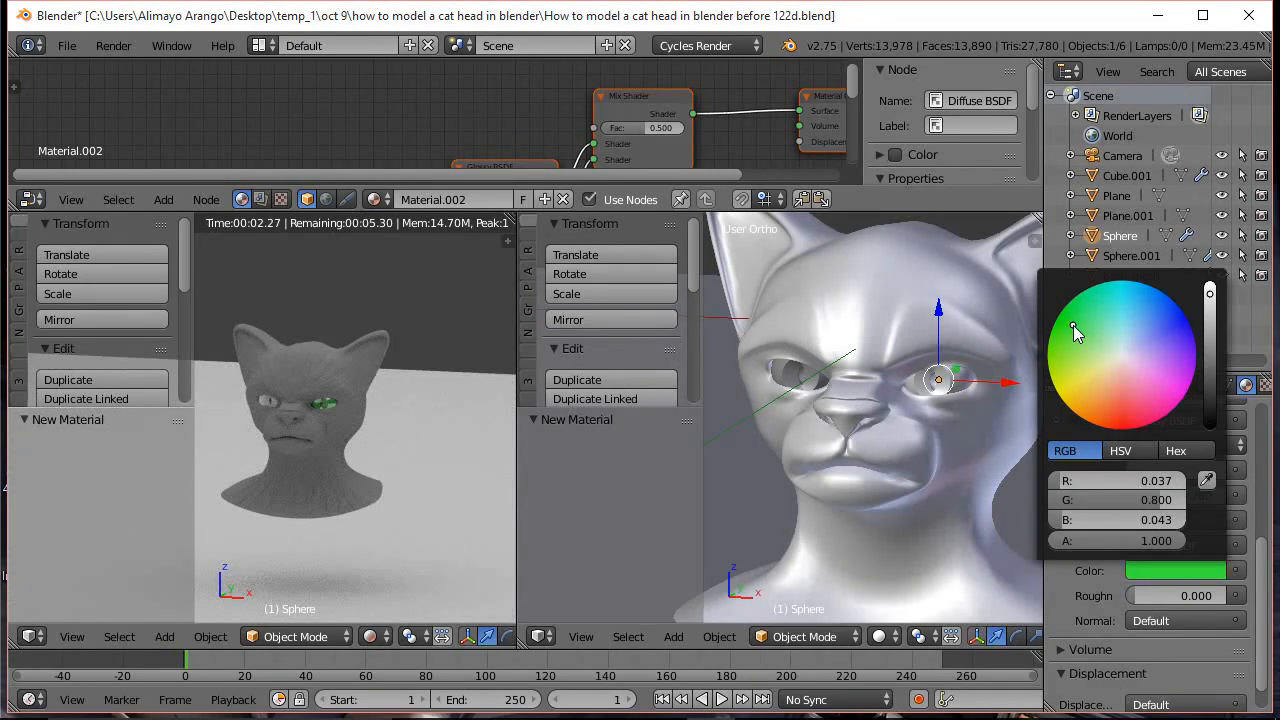
Raise the eye material's Glossy BSDF roughness to 0.265 and its mix factor to 0.772
scroll(367, 434, "up", 4)
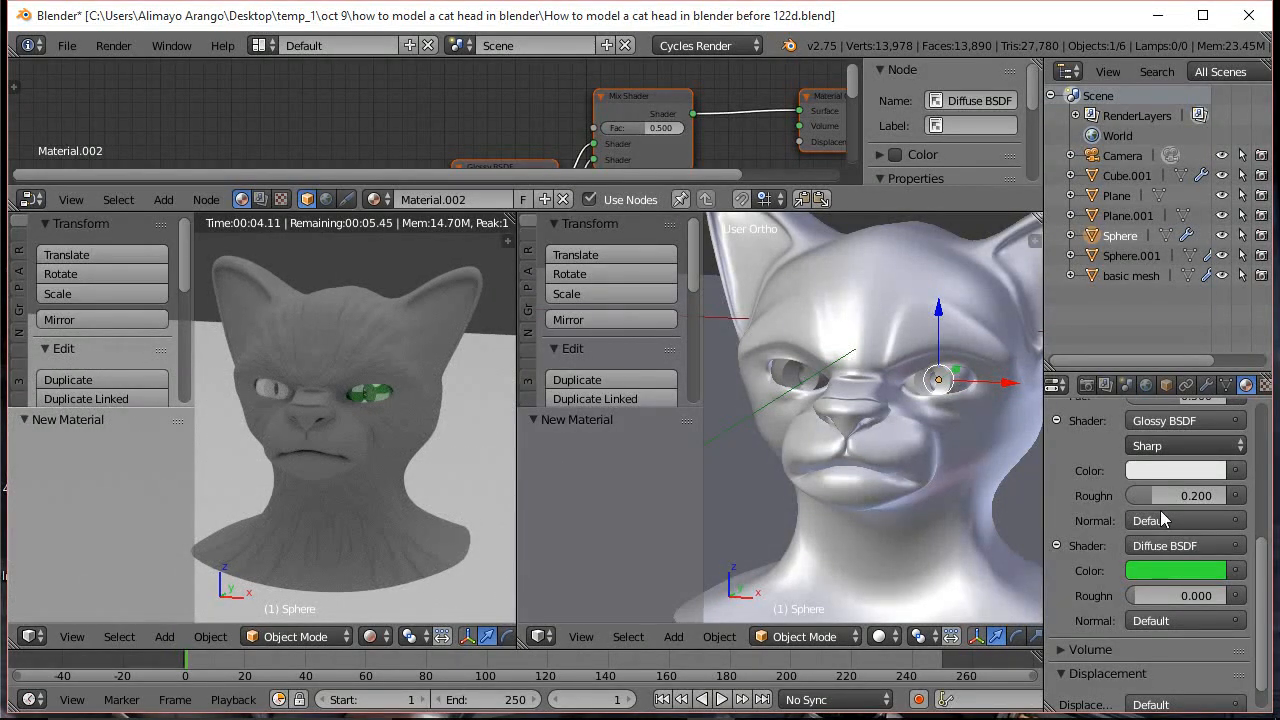
left_click_drag(1155, 497, 1155, 495)
left_click_drag(1268, 590, 1267, 537)
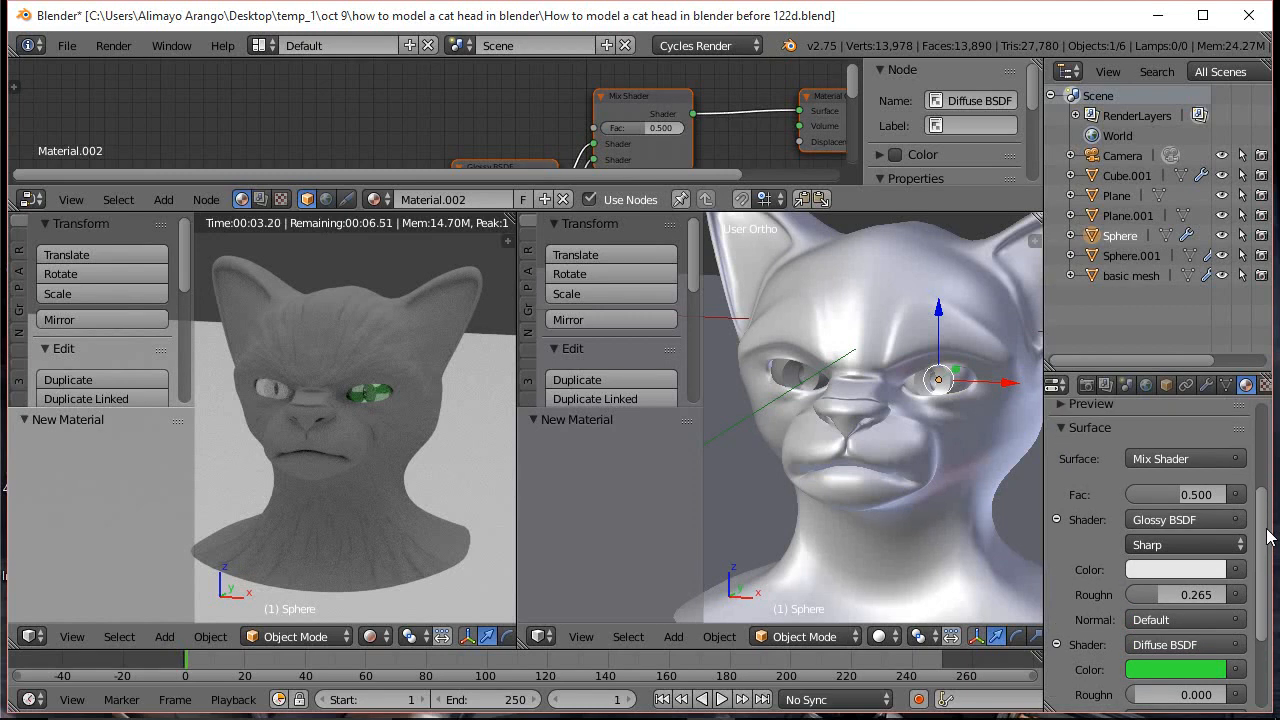
left_click_drag(1180, 496, 1198, 500)
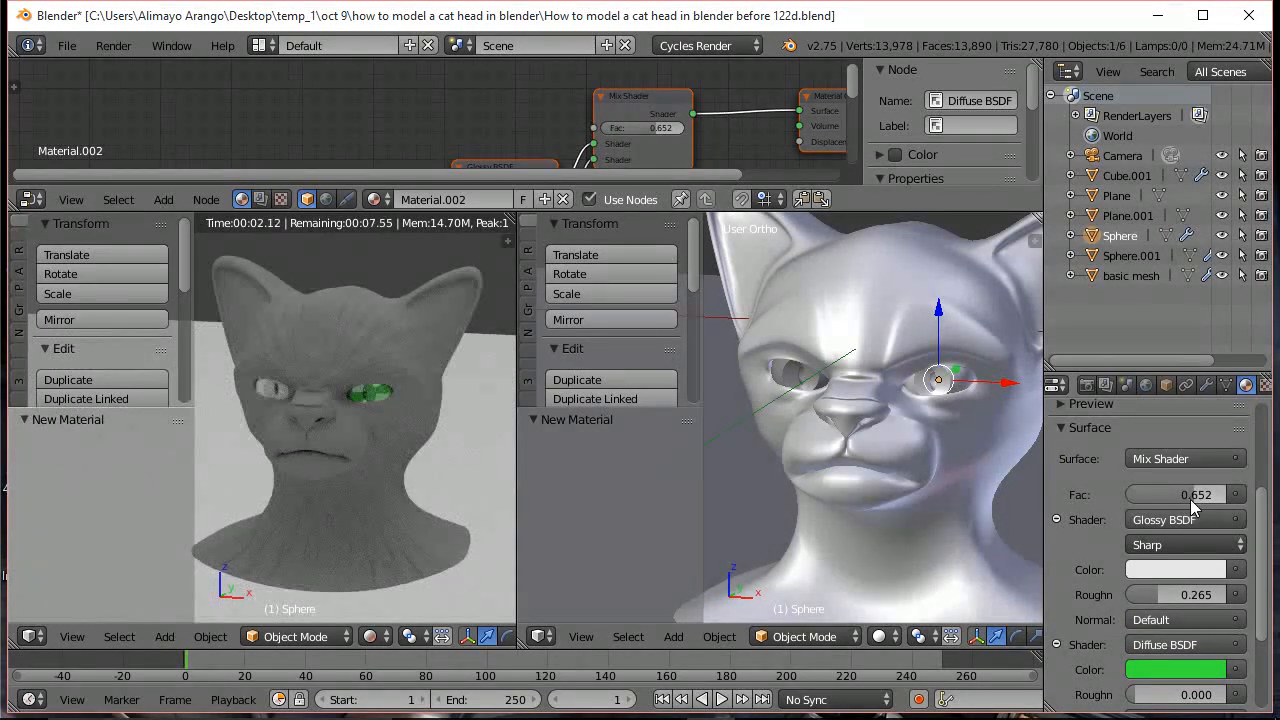
left_click_drag(1194, 504, 1210, 503)
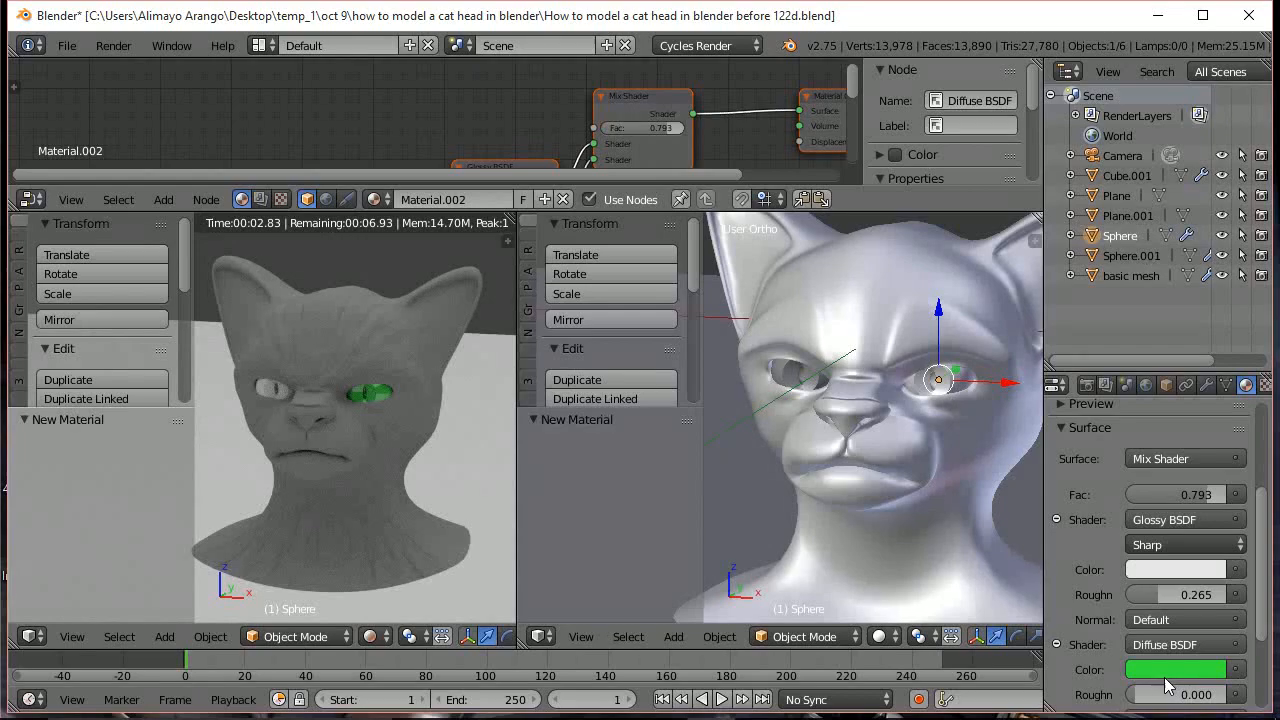
mouse_move(1217, 493)
left_mouse_down()
mouse_move(1233, 498)
mouse_move(1206, 494)
left_mouse_up()
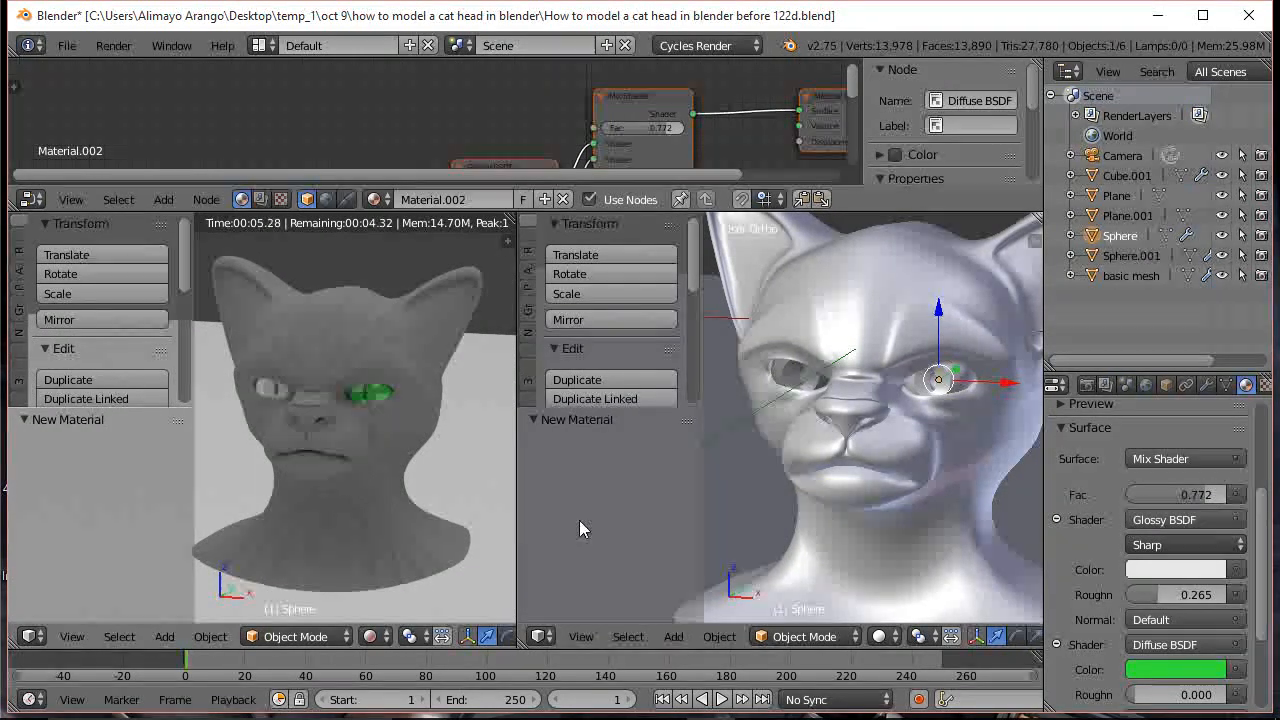
Lighten the eye's diffuse color to a paler green and save the file as "How to model a cat head in blender before 123d.blend"
left_click(1156, 672)
left_click_drag(1207, 399, 1208, 377)
left_click(1074, 423)
left_click_drag(1074, 423, 1087, 434)
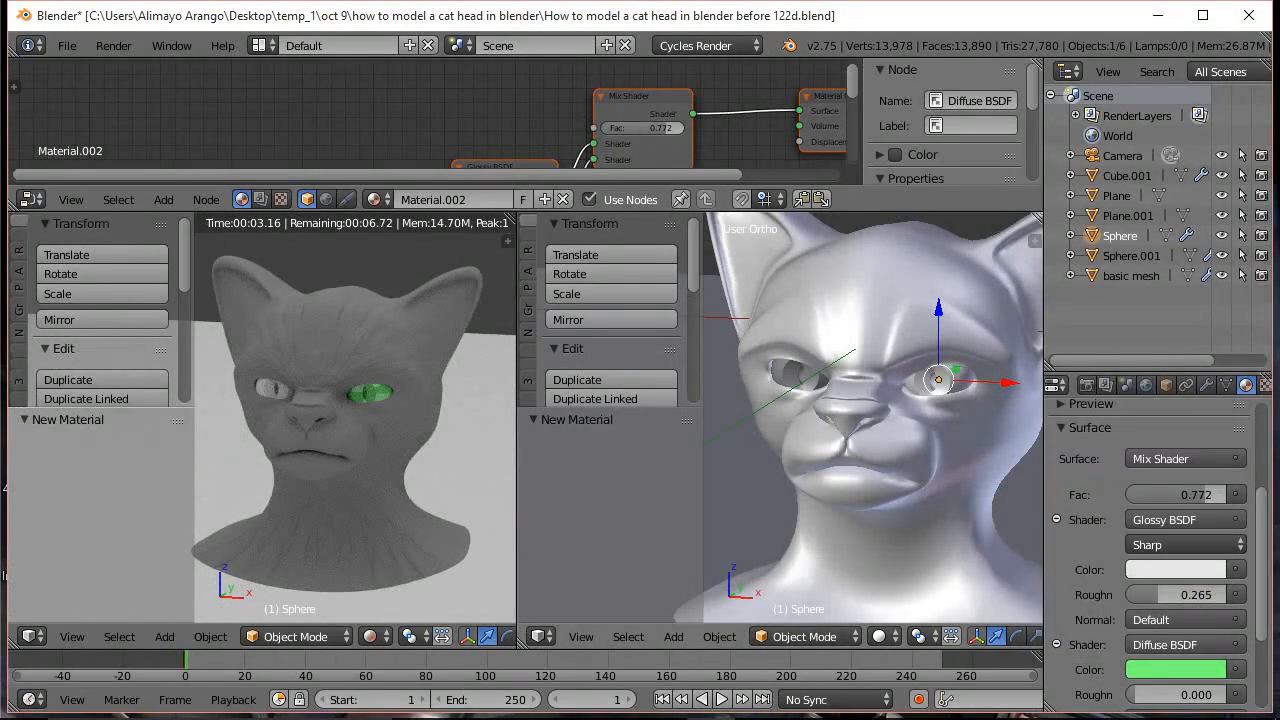
key("ctrl+shift+s")
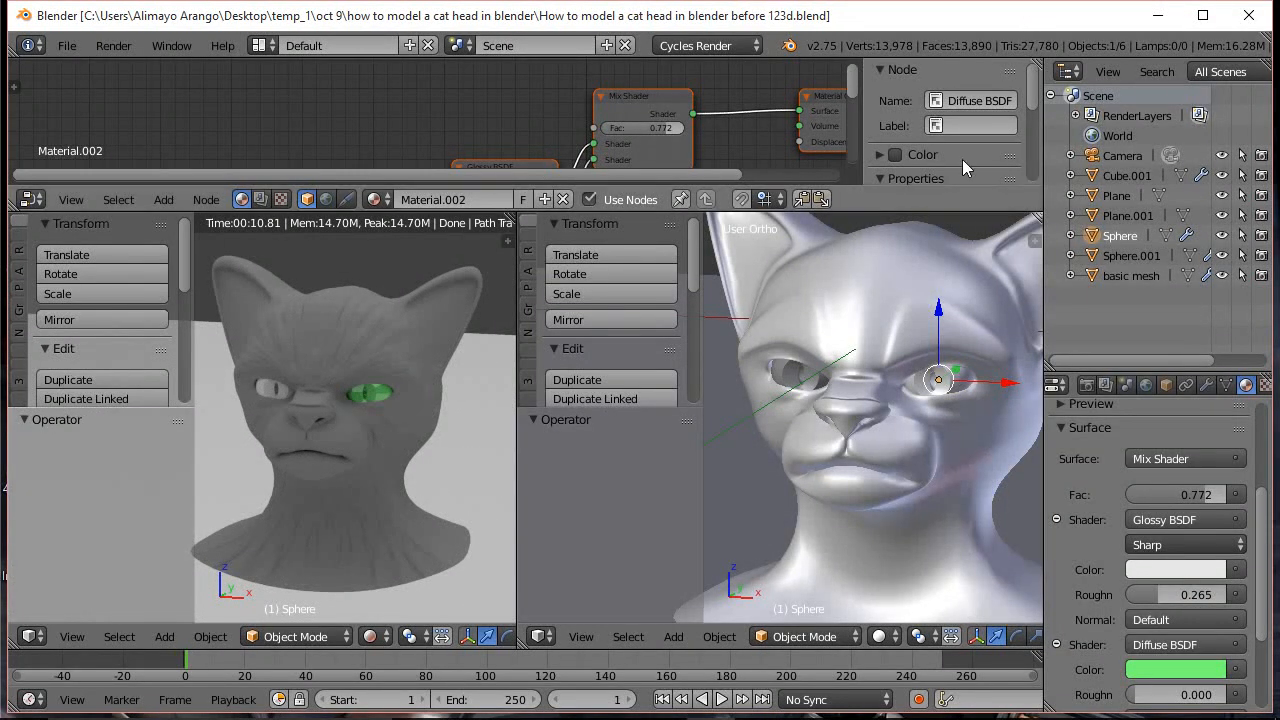
Link the green eye material from Sphere to the other eye, Sphere.001
right_click(815, 388)
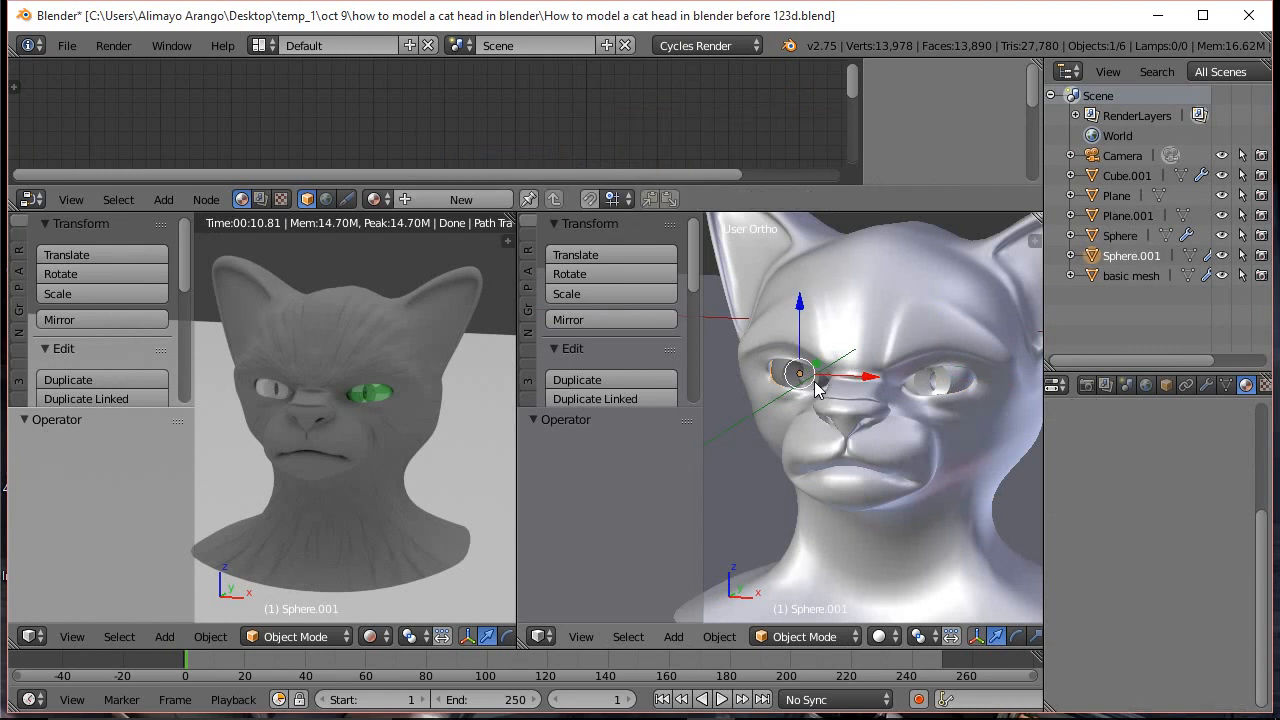
right_click(953, 383, "shift")
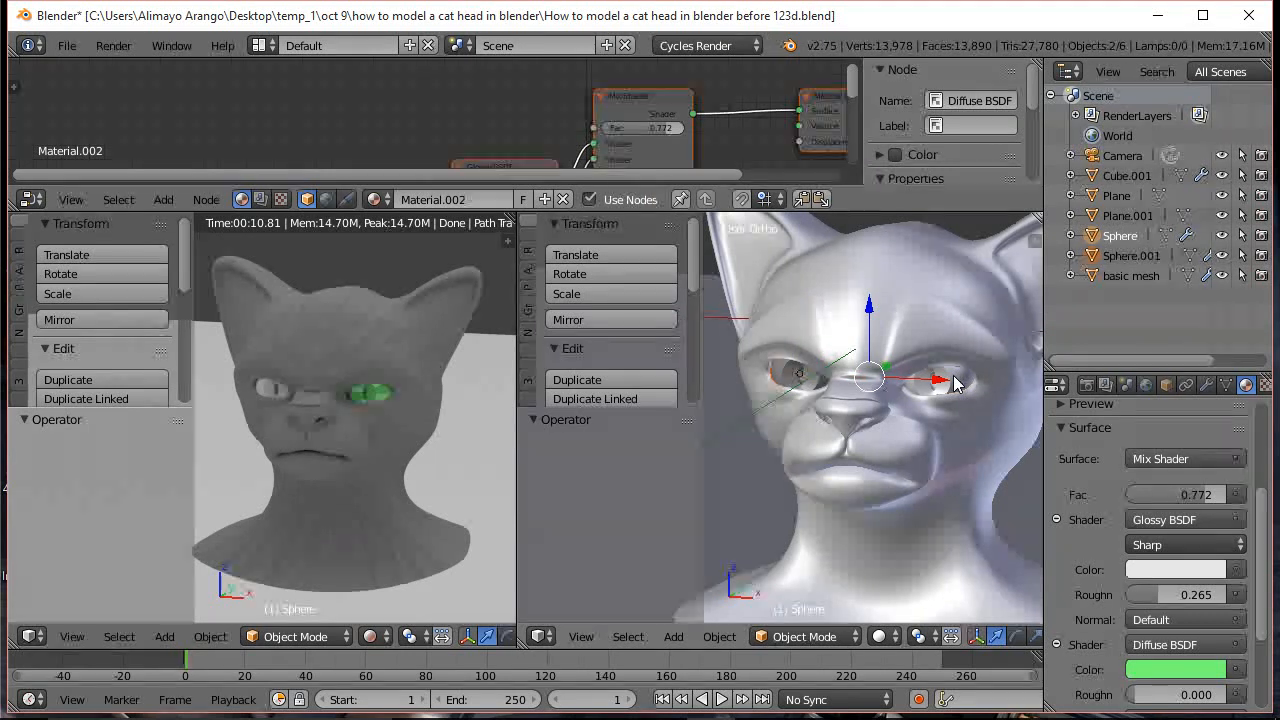
key("ctrl+l")
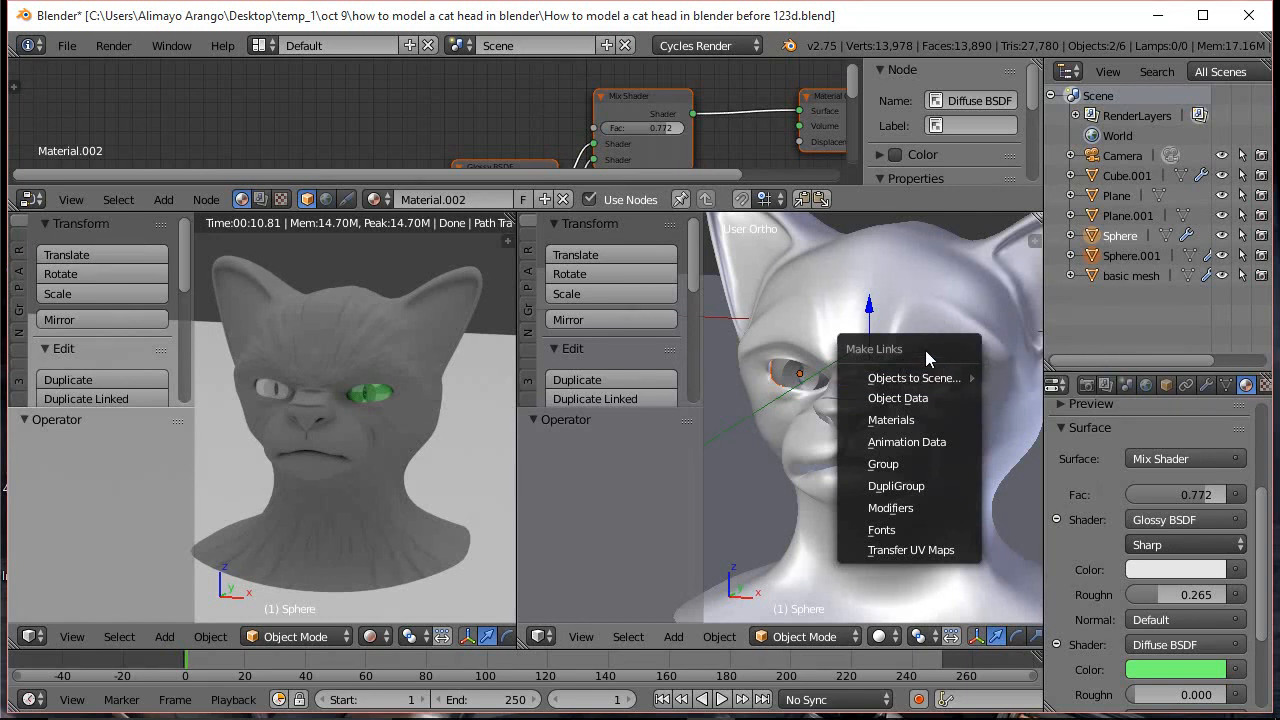
left_click(910, 420)
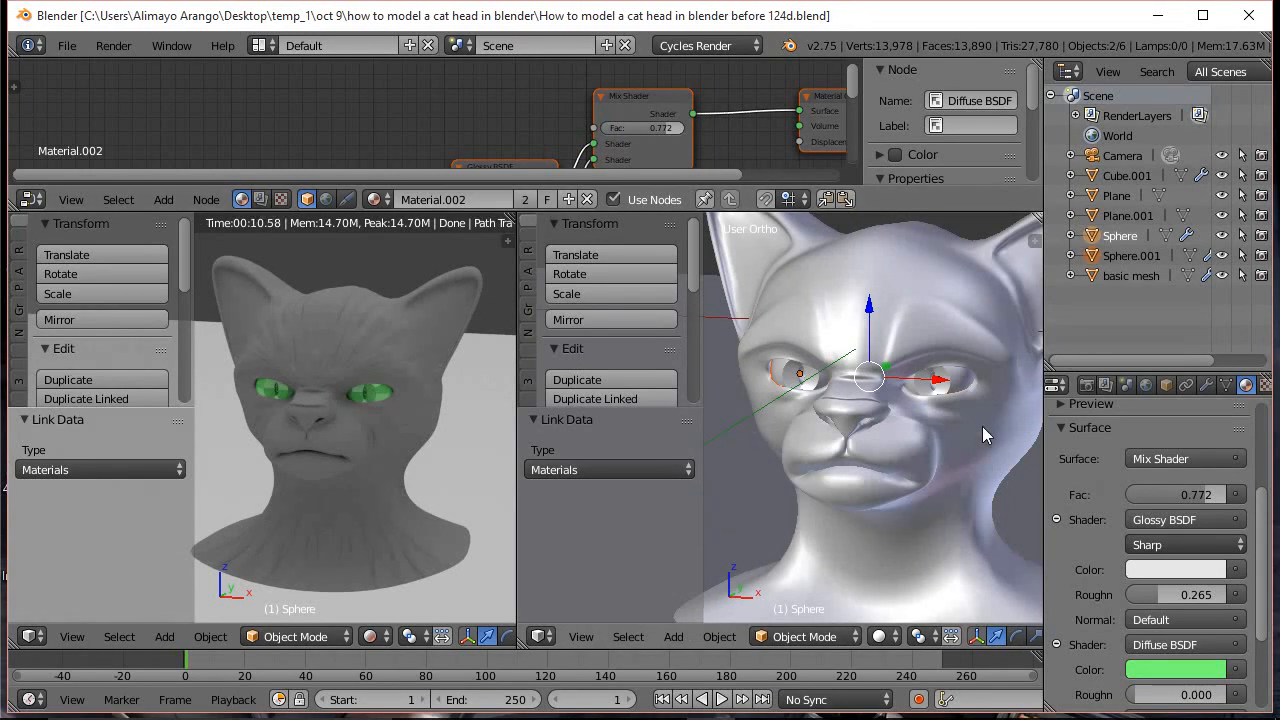
Open the basic mesh cat head in Edit Mode, deselect all its geometry and switch to face selection
right_click(980, 432)
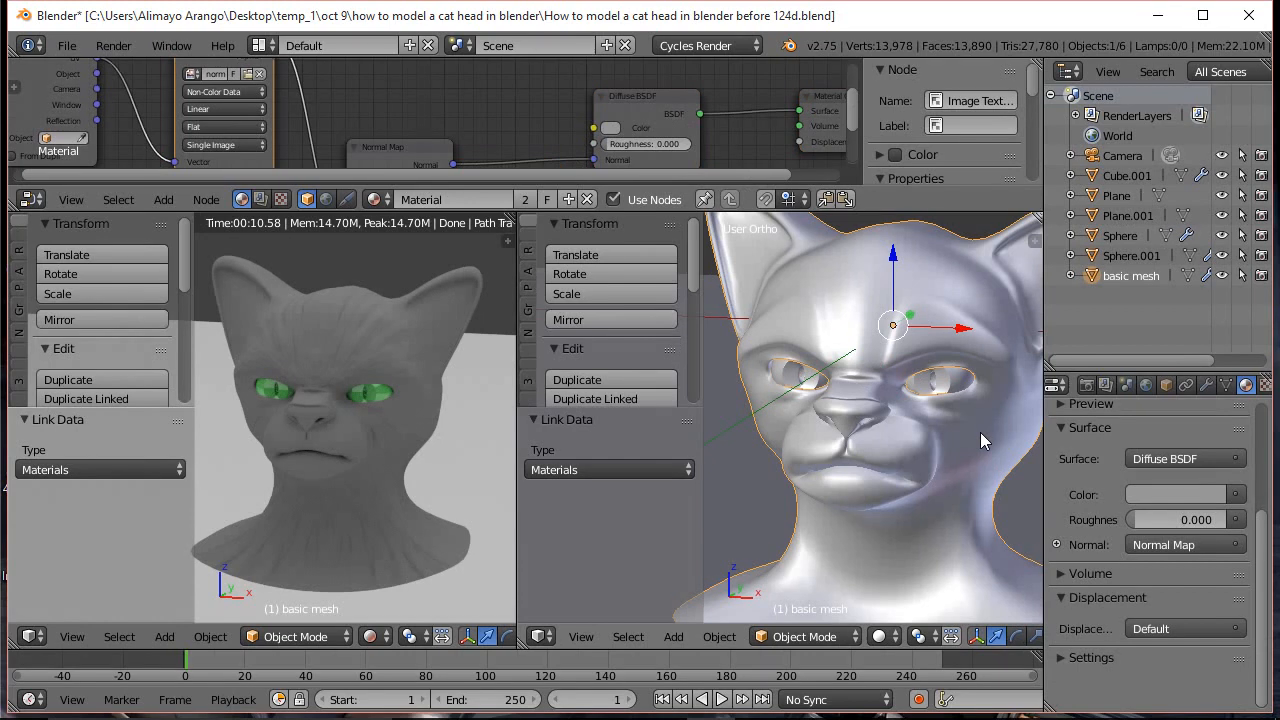
left_click(830, 644)
left_click(820, 591)
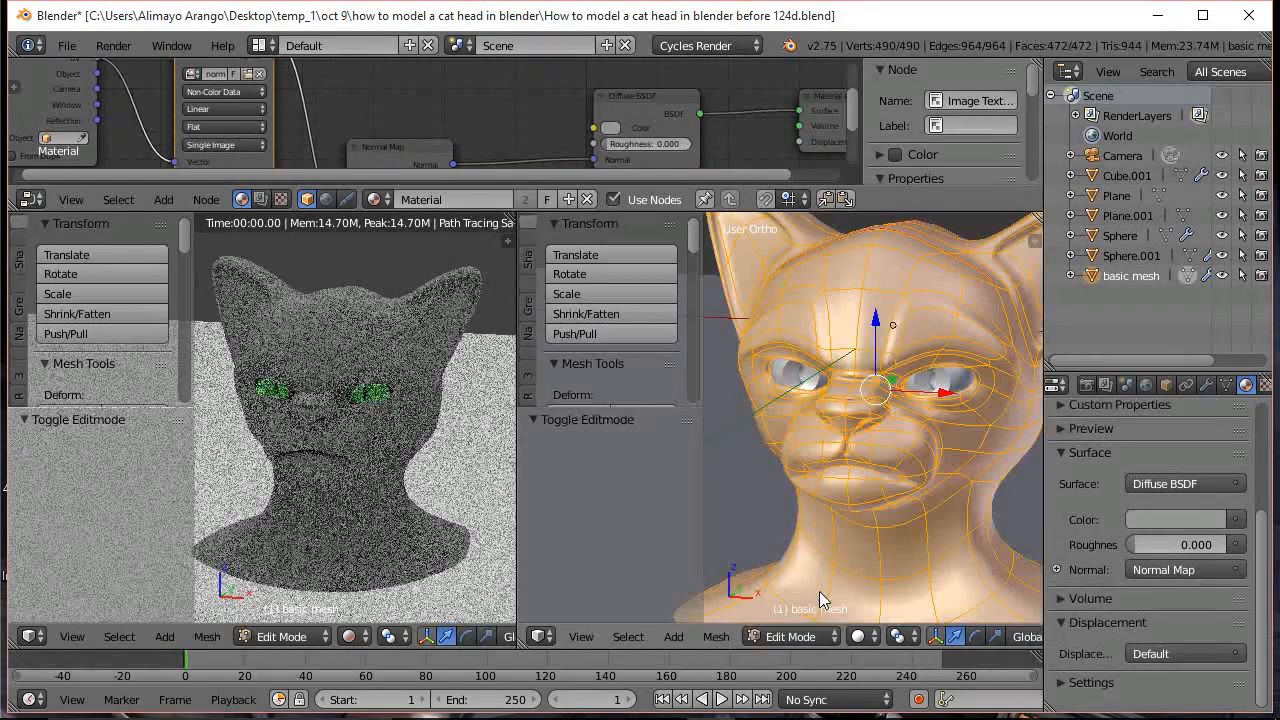
key("a")
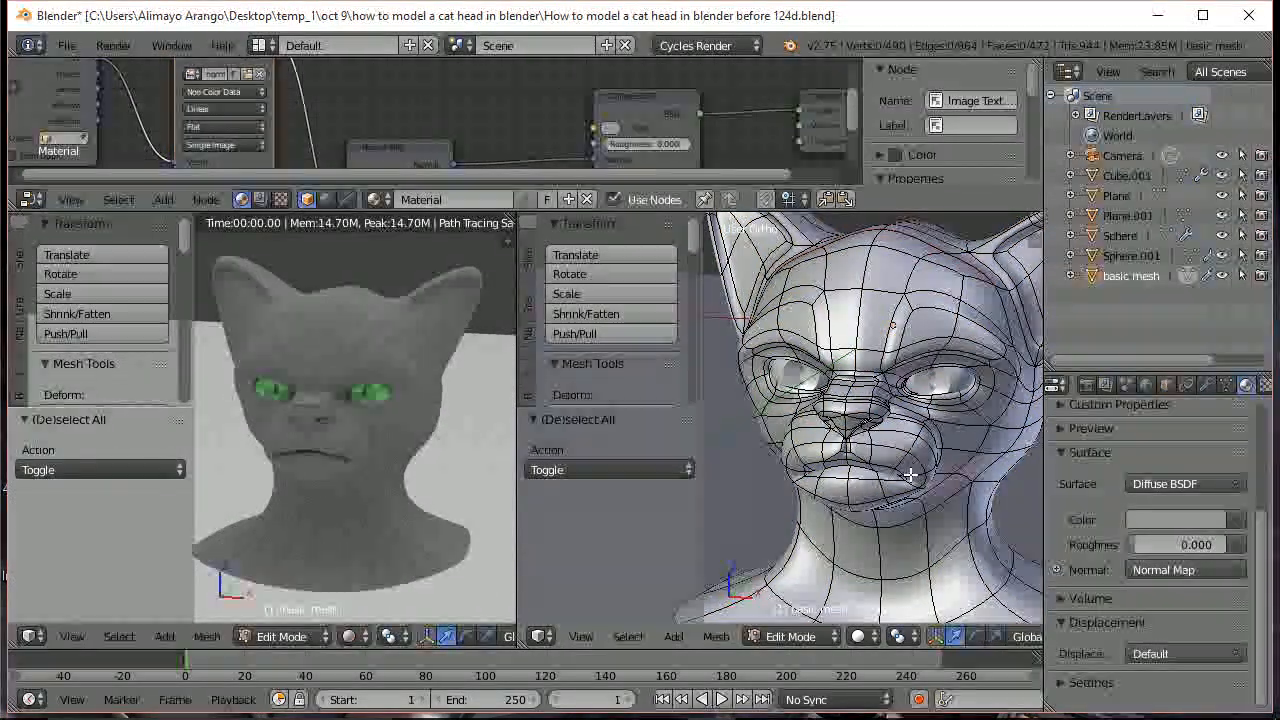
scroll(915, 485, "up", 5)
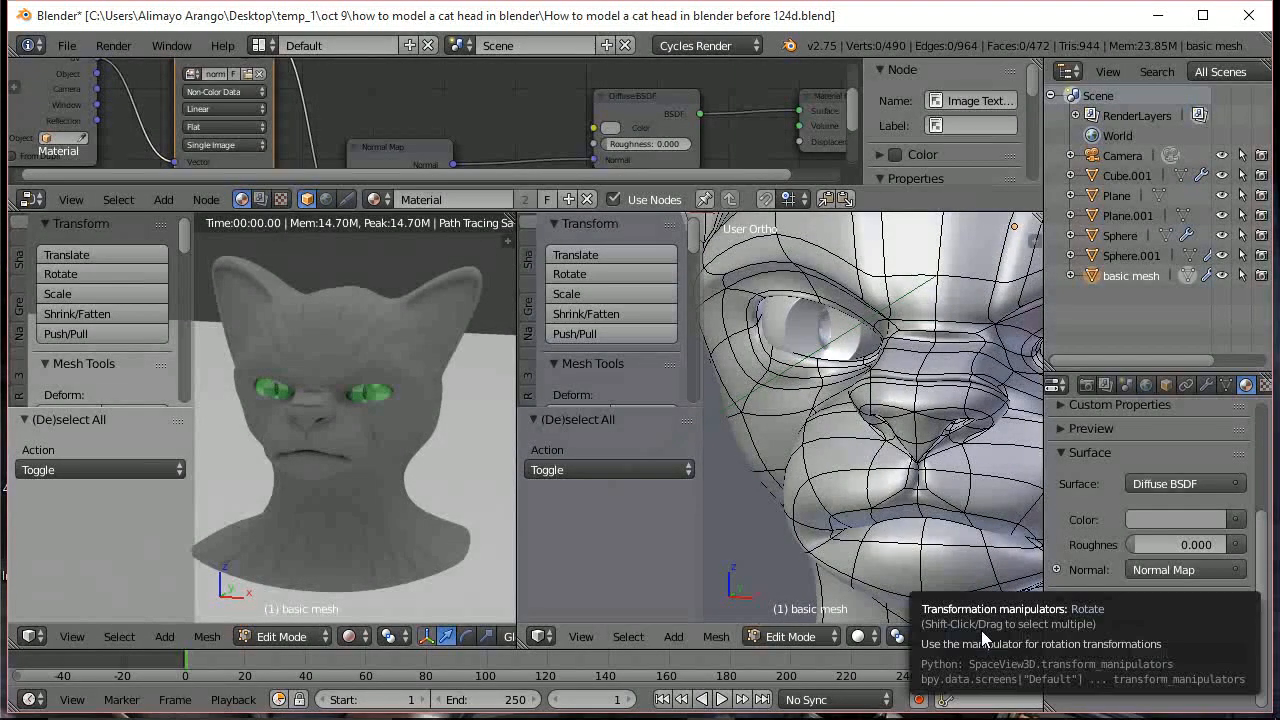
scroll(933, 637, "down", 5)
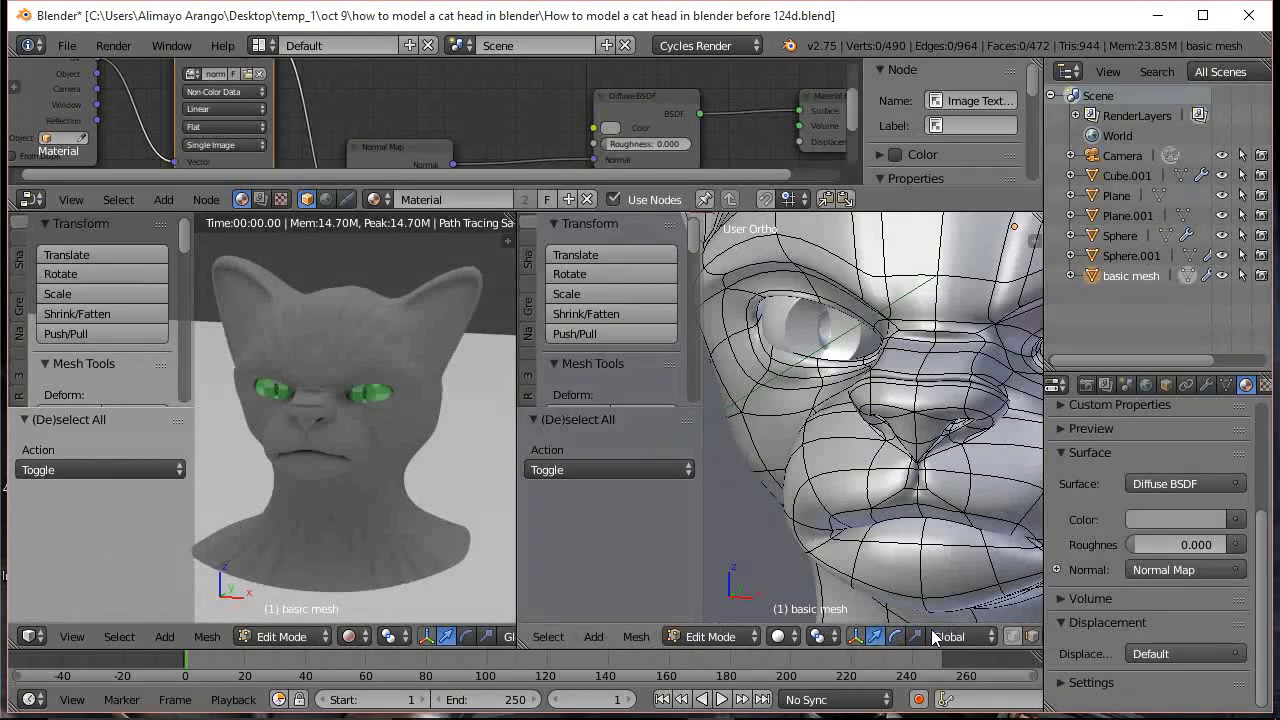
left_click(973, 642)
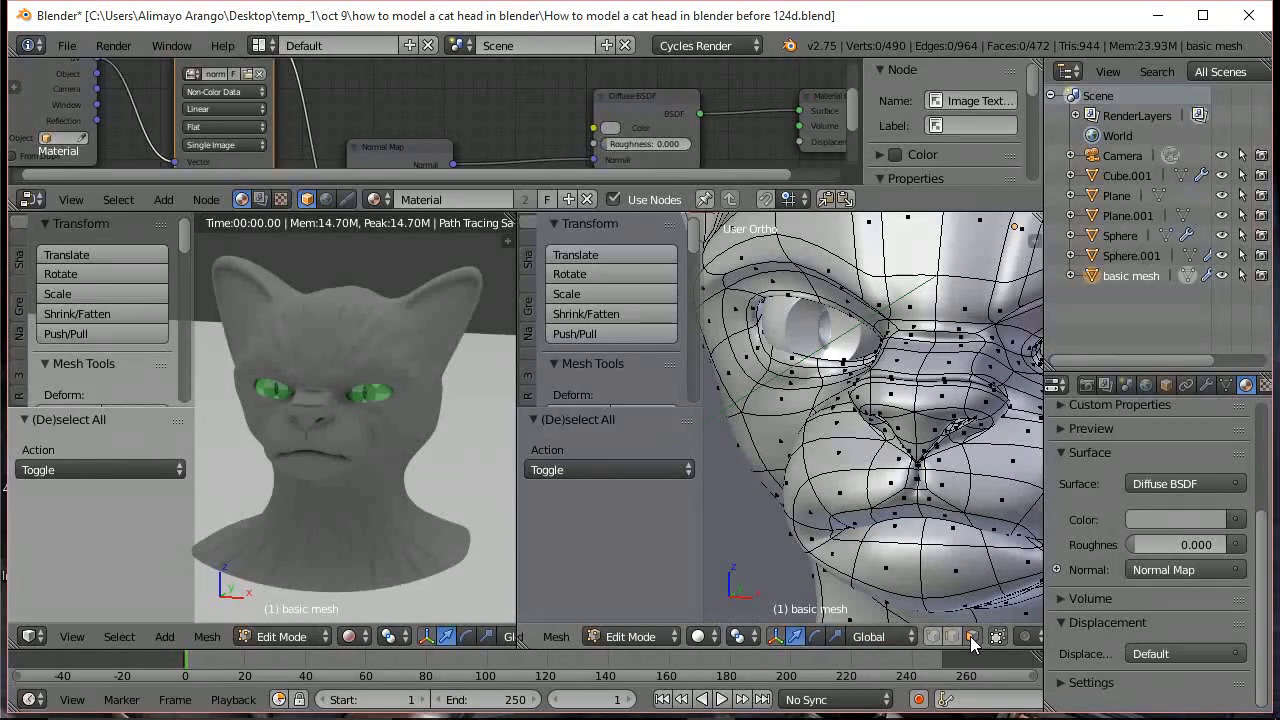
Select the faces of the cat's nose tip and both nostril sides with circle select
right_click(897, 404)
scroll(912, 430, "up", 2)
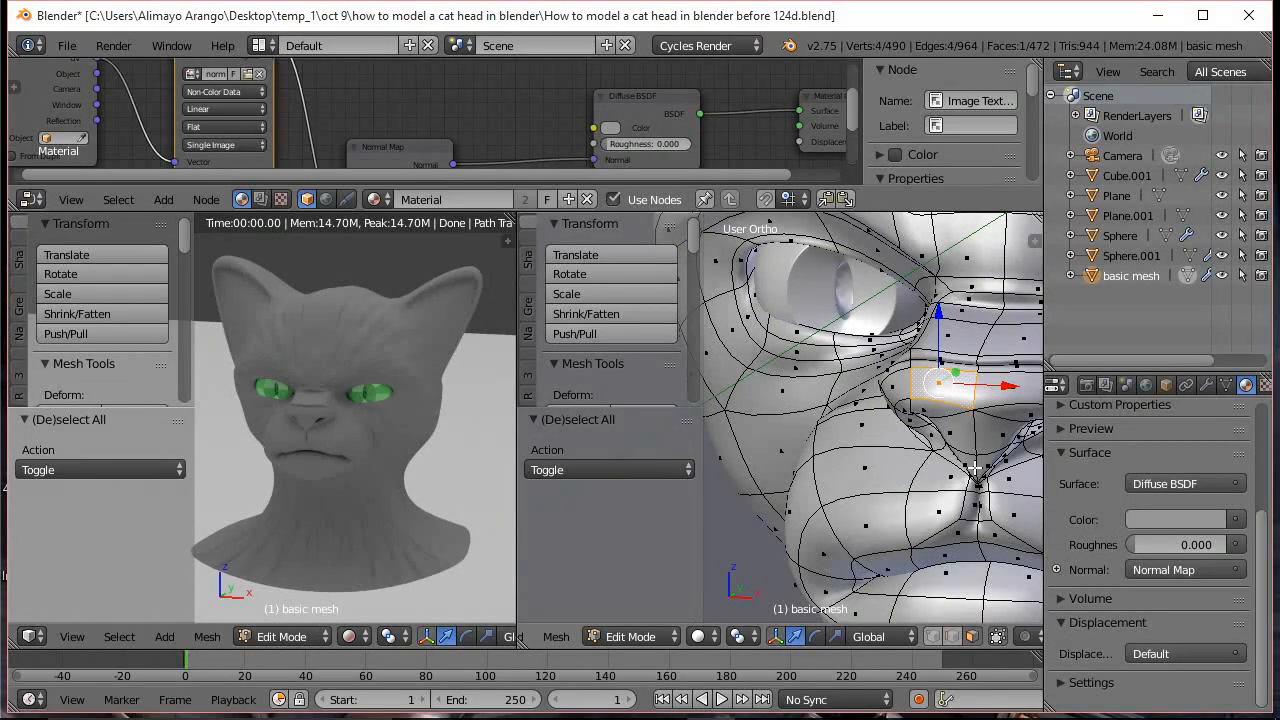
middle_click_drag(990, 468, 884, 452)
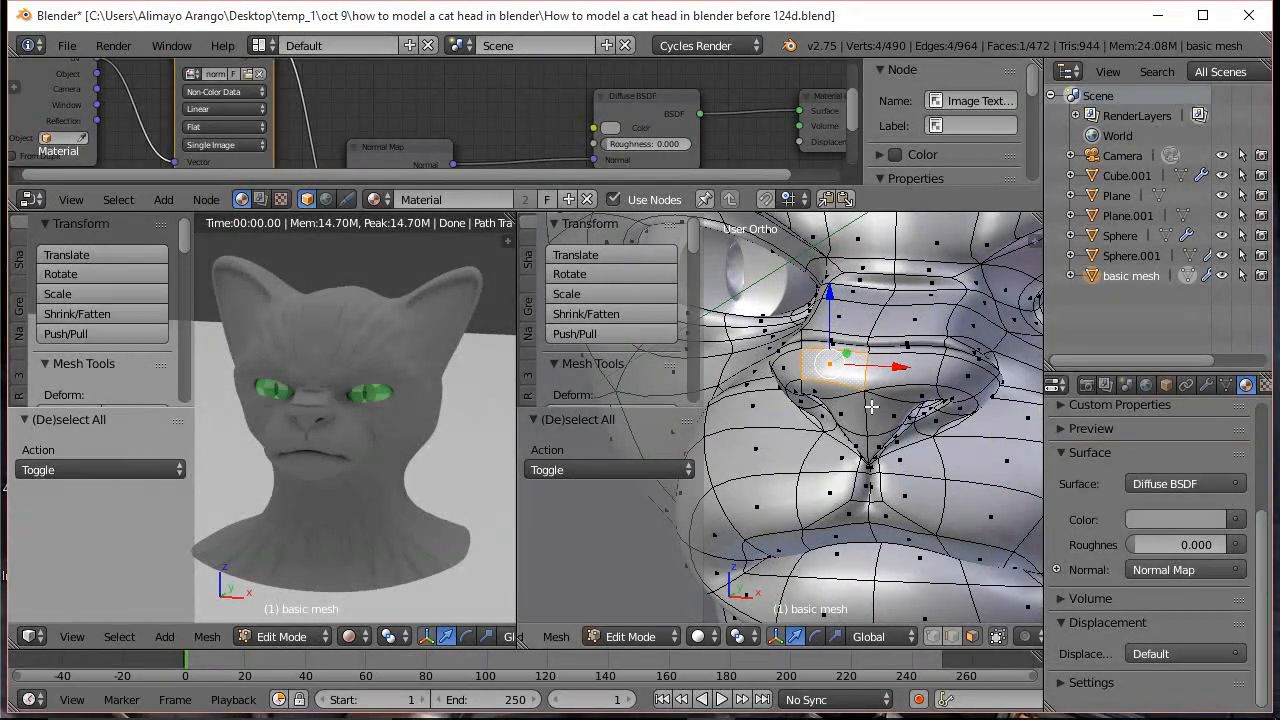
key("c")
mouse_move(870, 403)
left_mouse_down()
mouse_move(866, 424)
mouse_move(886, 390)
mouse_move(957, 381)
left_mouse_up()
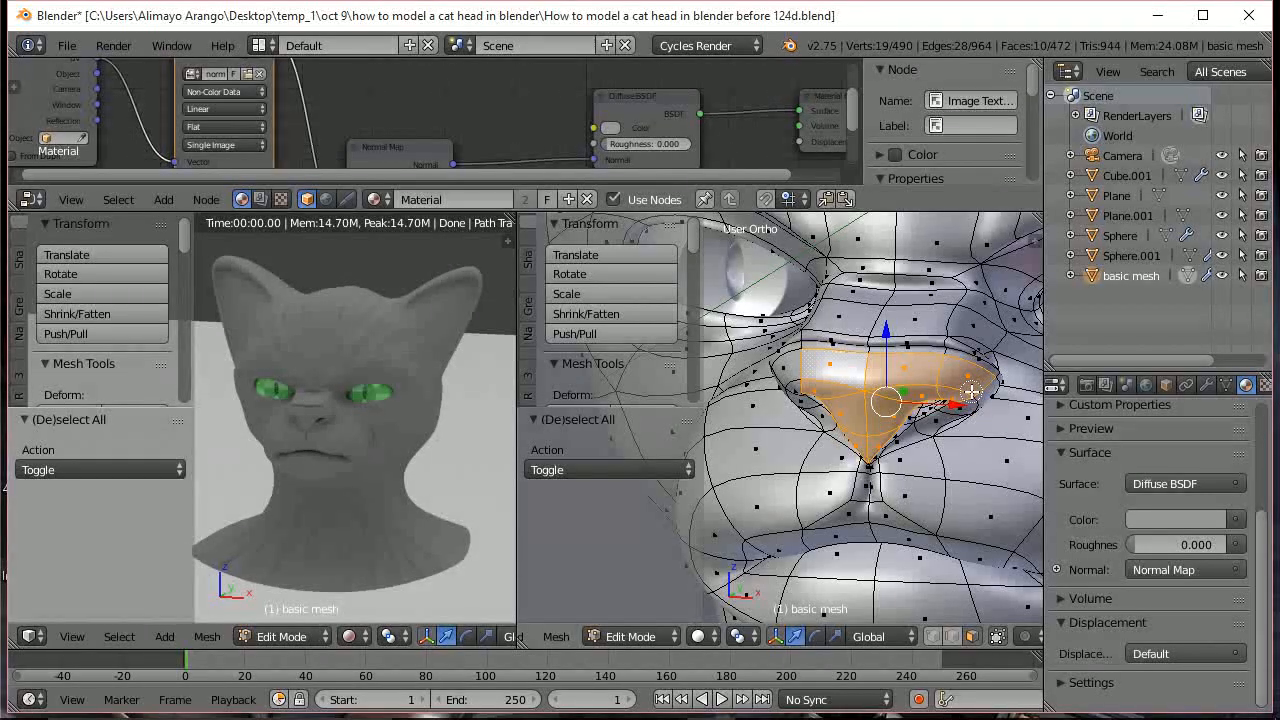
left_click(971, 395)
left_click(792, 379)
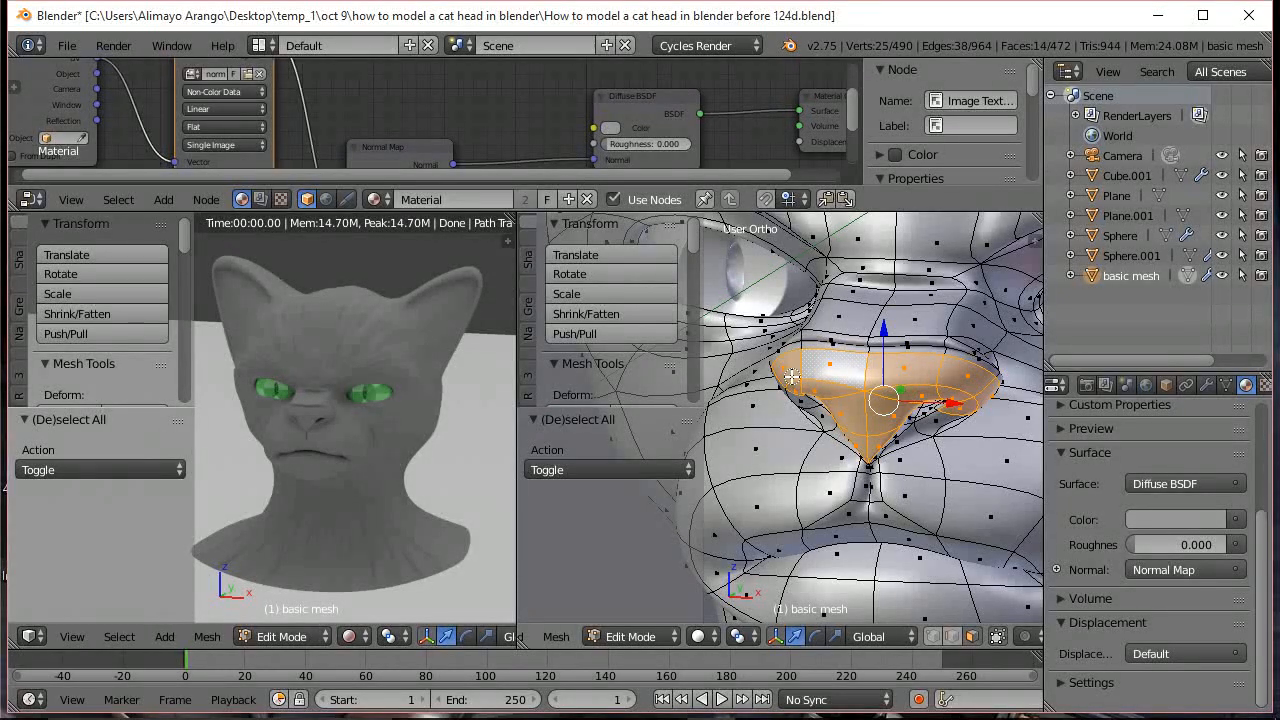
Add the remaining nostril and underside faces to the nose selection, leaving out the stray cheek face
left_click(797, 395)
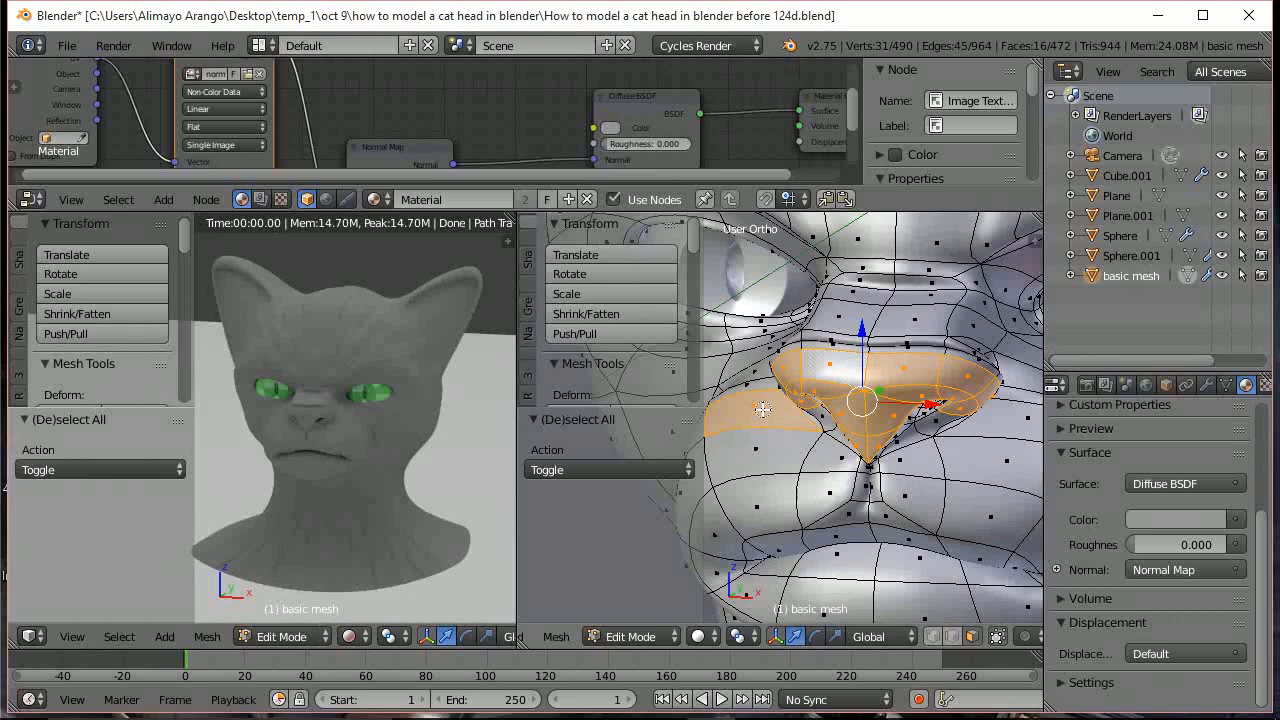
middle_click(753, 410)
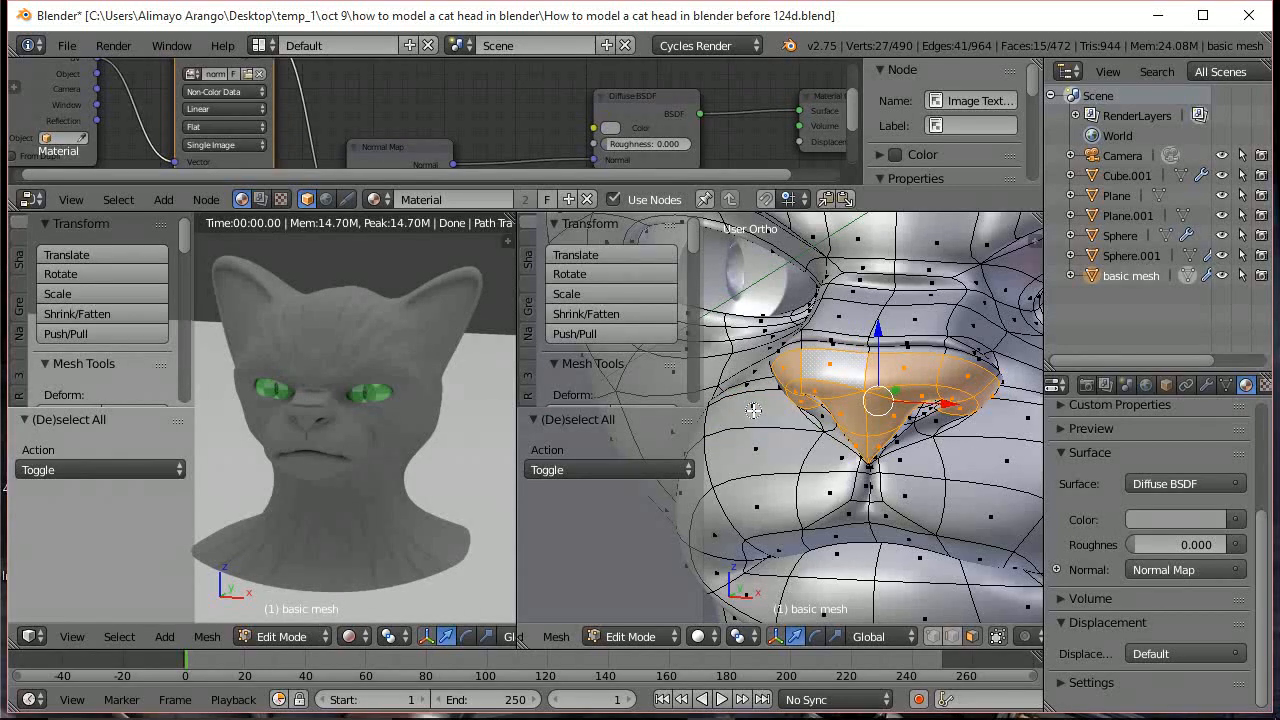
left_click(827, 420)
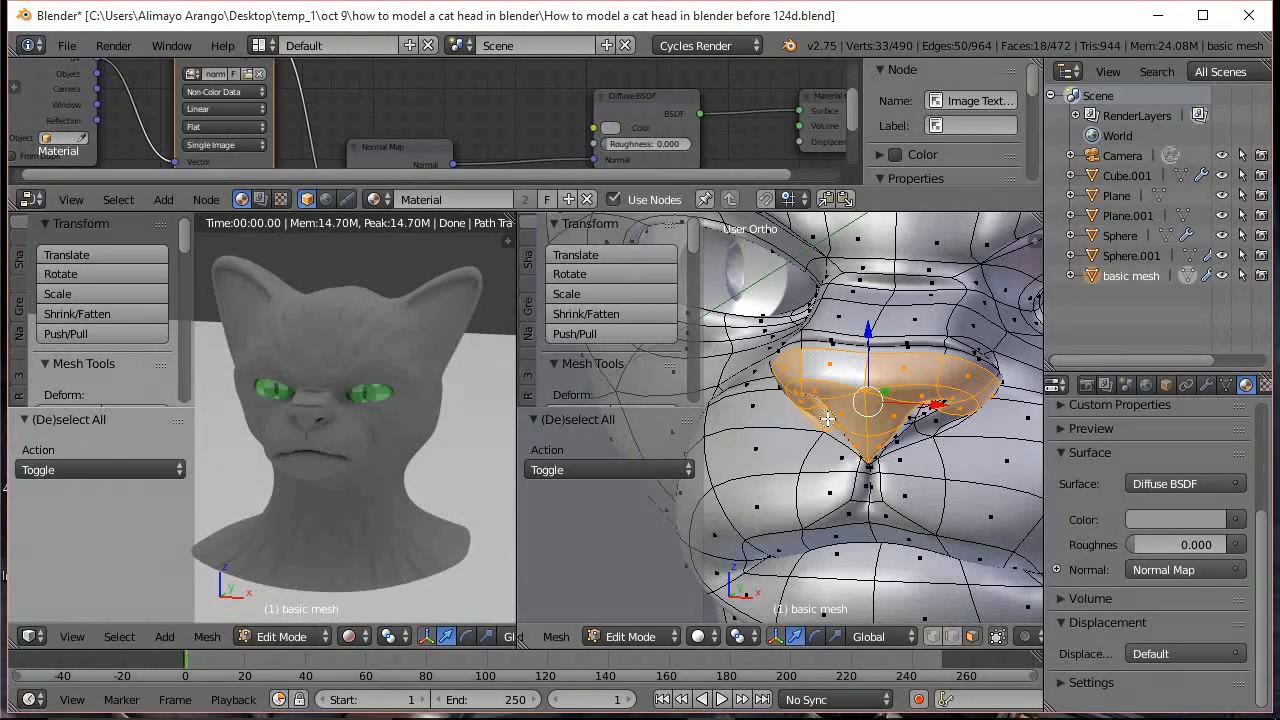
right_click(931, 417, "shift")
right_click(902, 438, "shift")
right_click(846, 437, "shift")
right_click(827, 460, "shift")
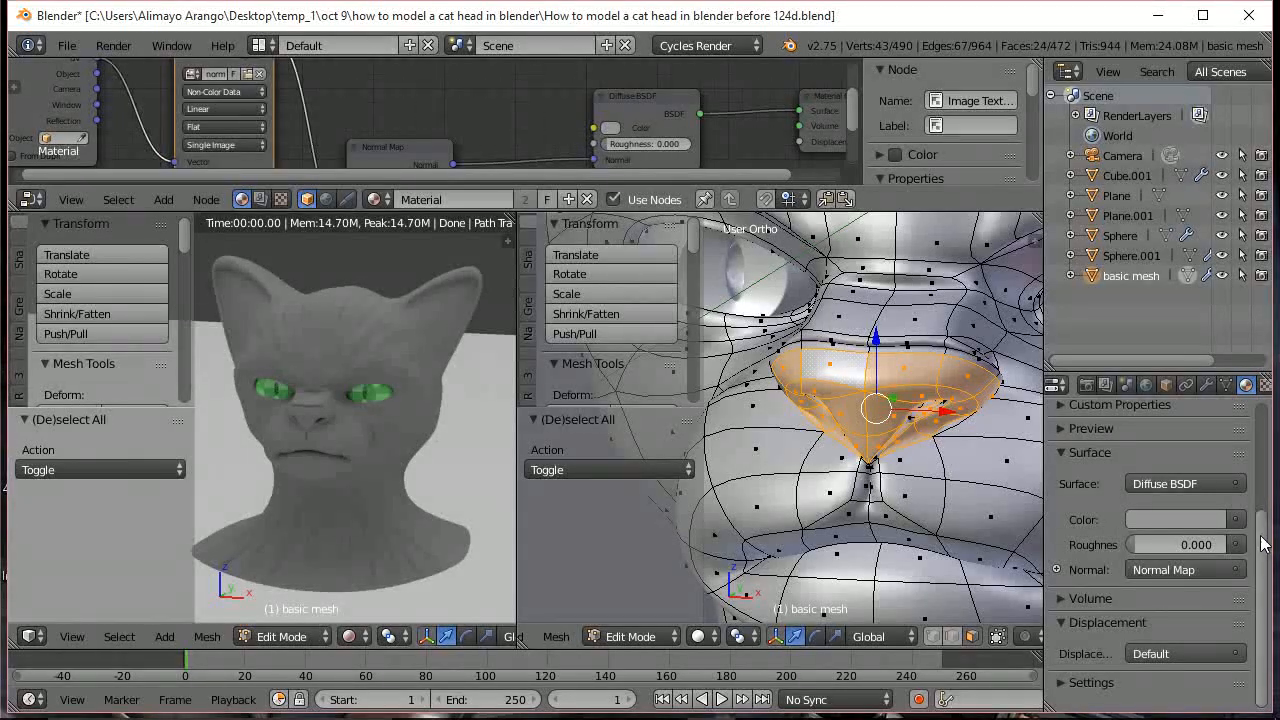
Add a second material slot to the basic mesh head and create a new material in it
scroll(1263, 540, "up", 5)
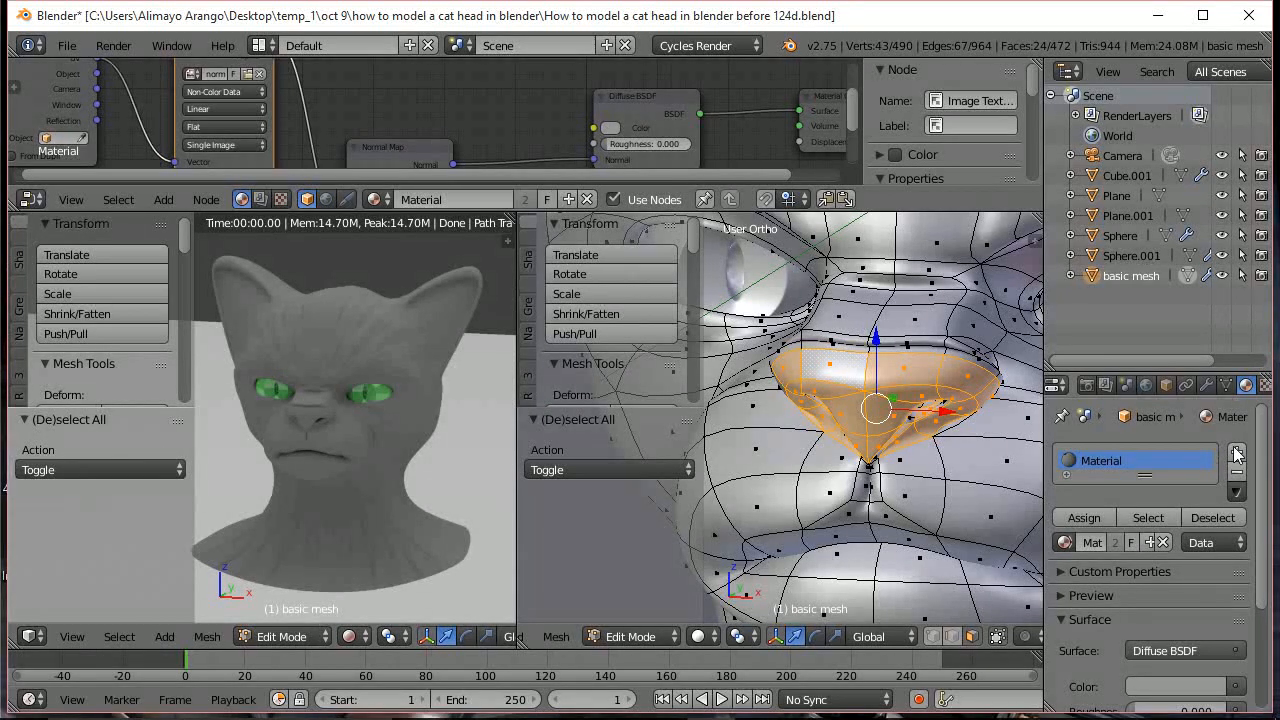
left_click(1239, 452)
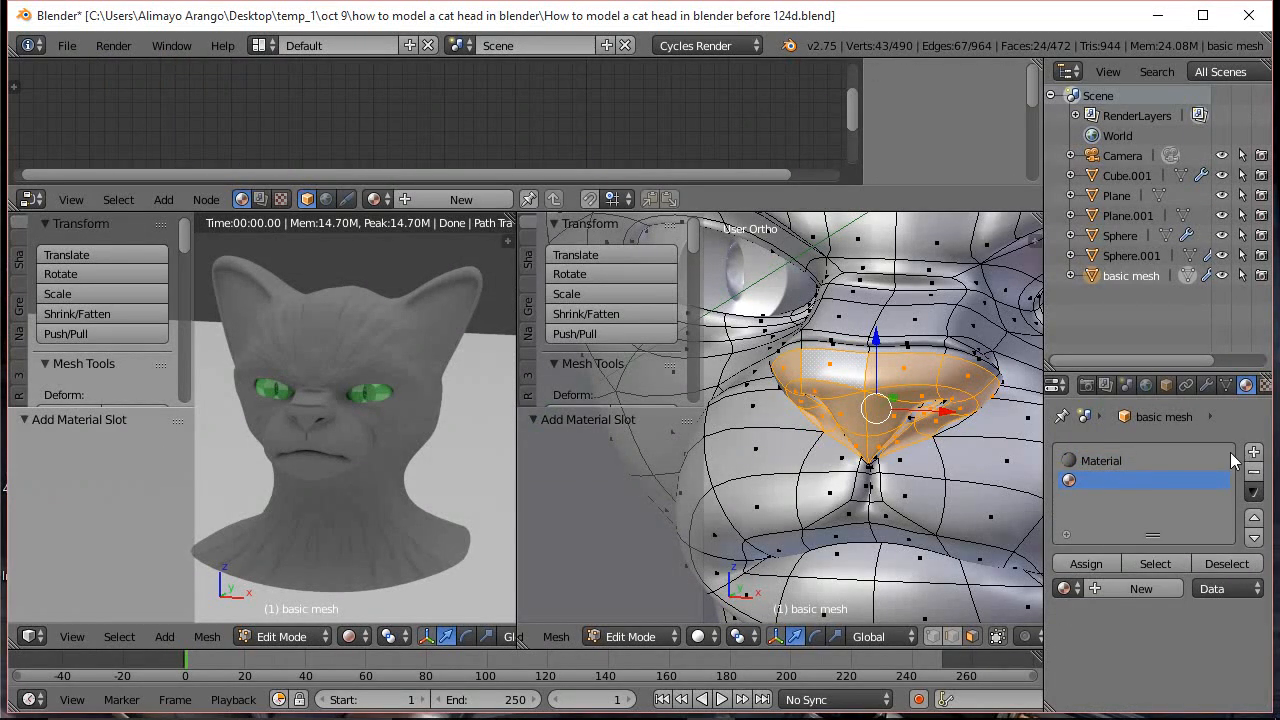
left_click(1141, 589)
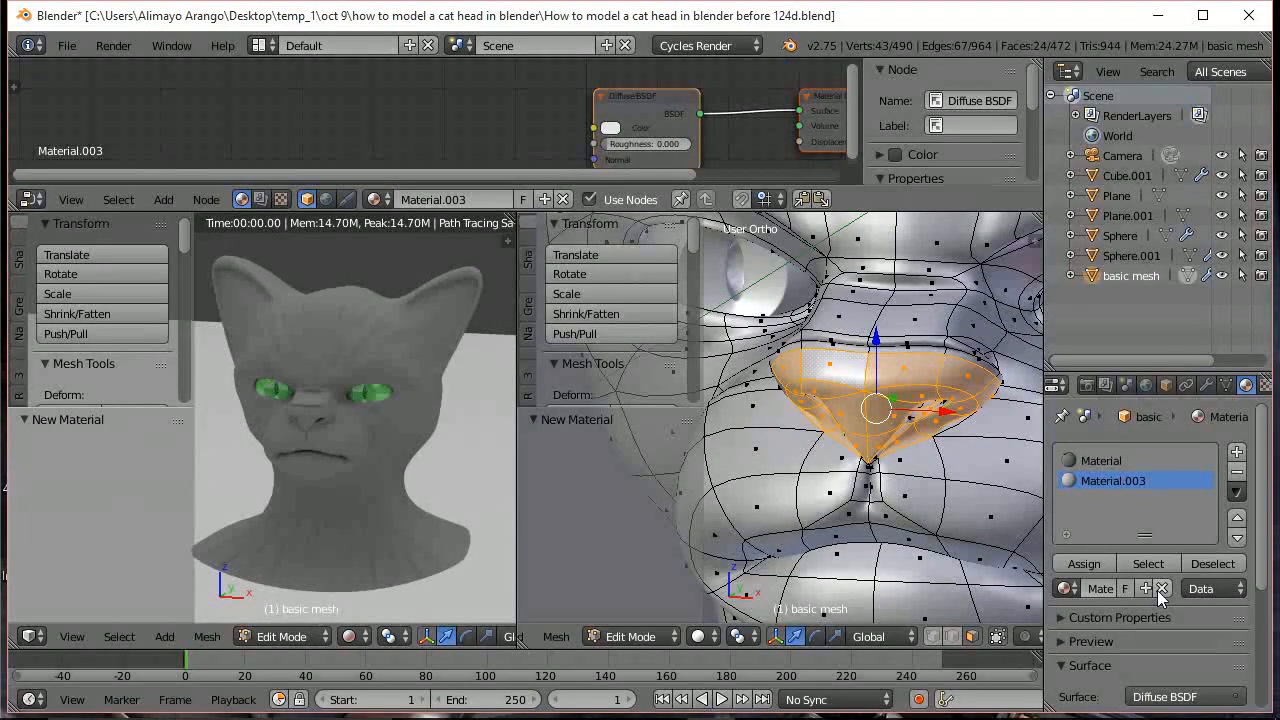
Darken the new material's diffuse color to near black and assign it to the selected nose faces
scroll(1262, 530, "down", 3)
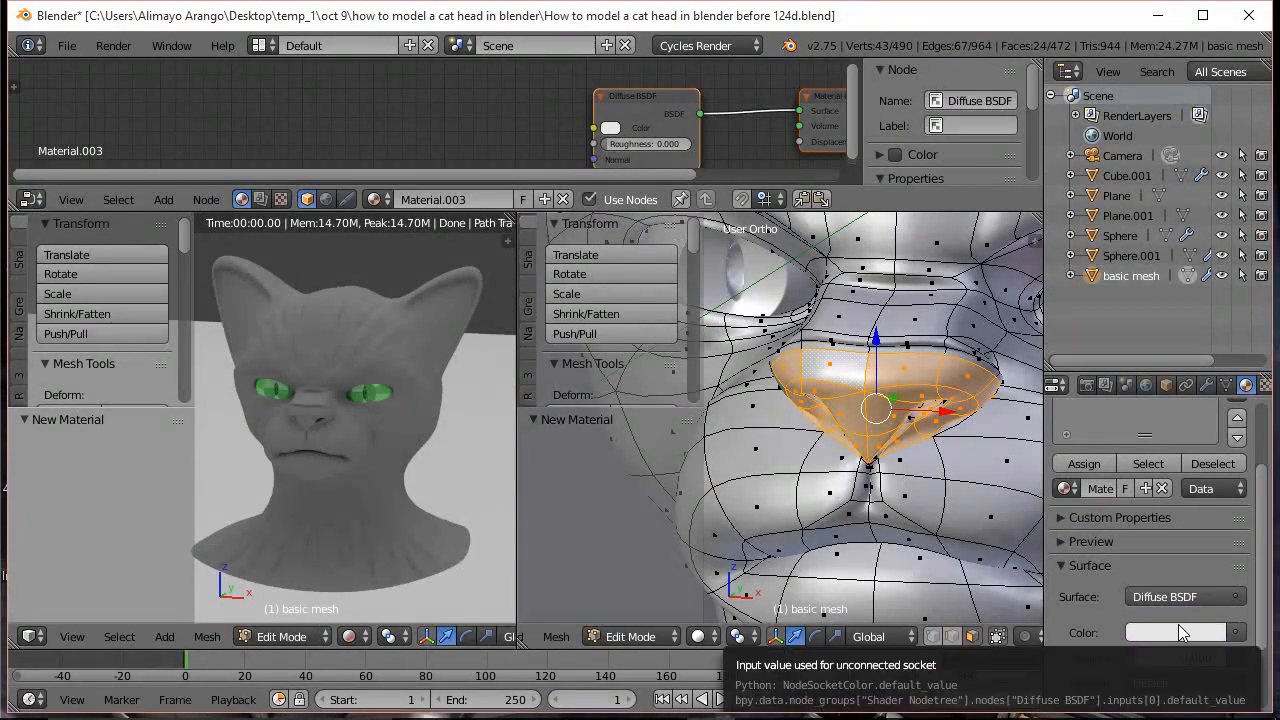
left_click(1181, 633)
left_click_drag(1210, 418, 1208, 480)
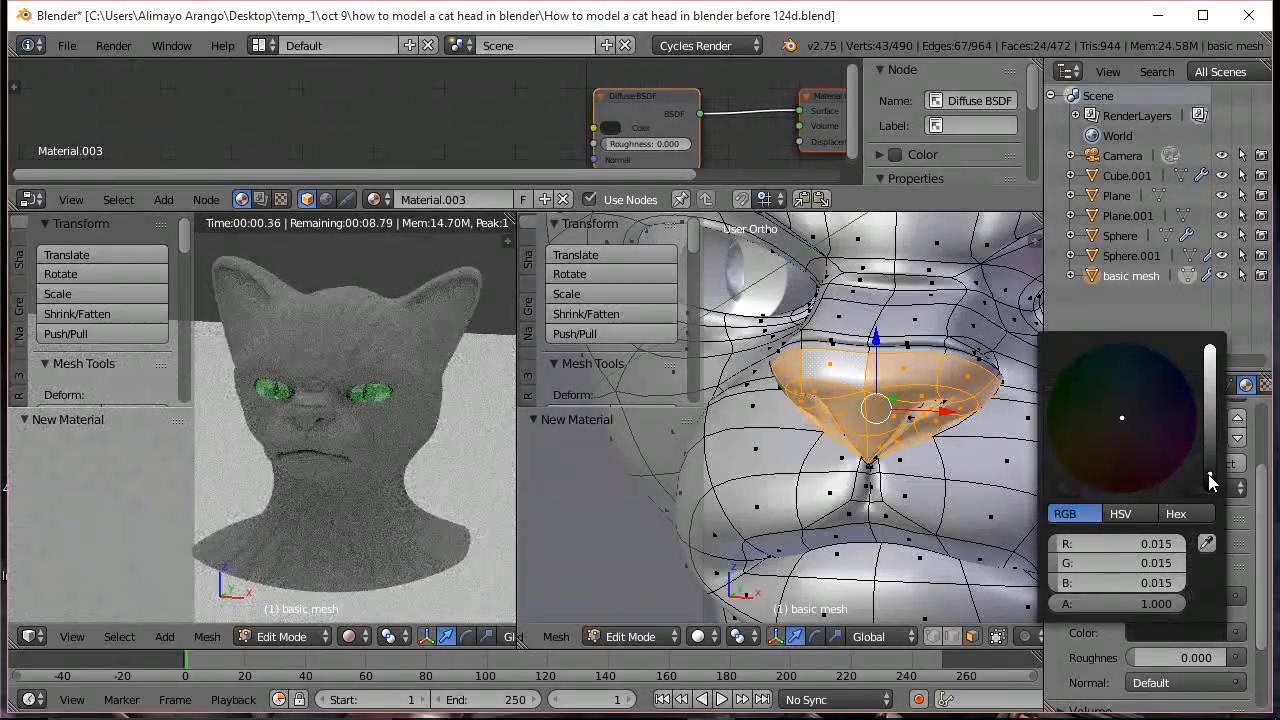
left_click(1208, 466)
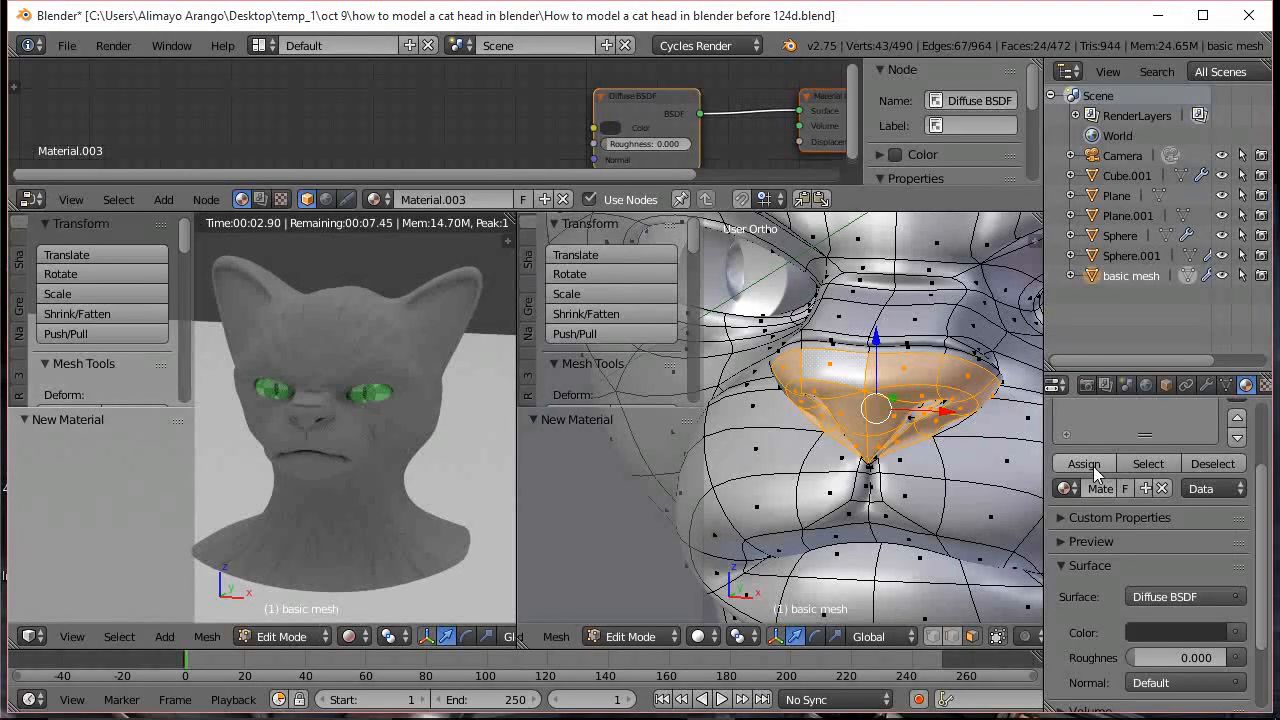
left_click(1090, 466)
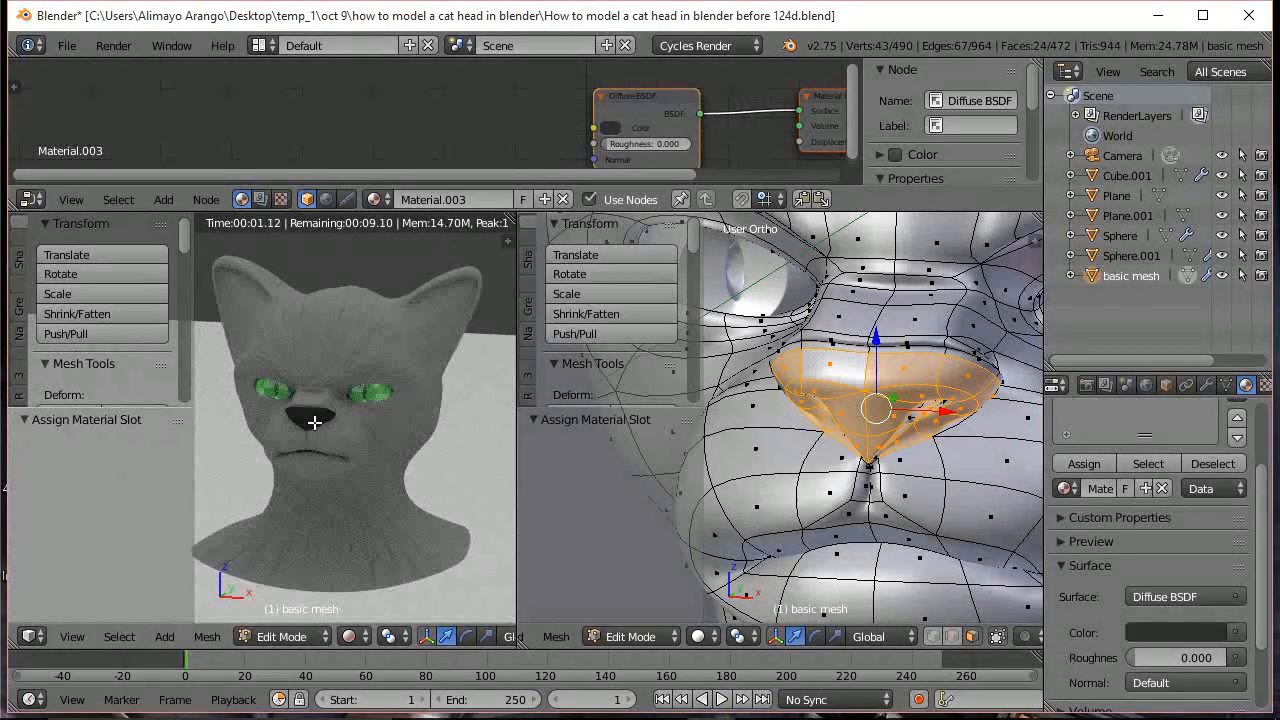
Lighten the nose material's diffuse color from near black to a dark gray
left_click(1201, 636)
left_click(1211, 416)
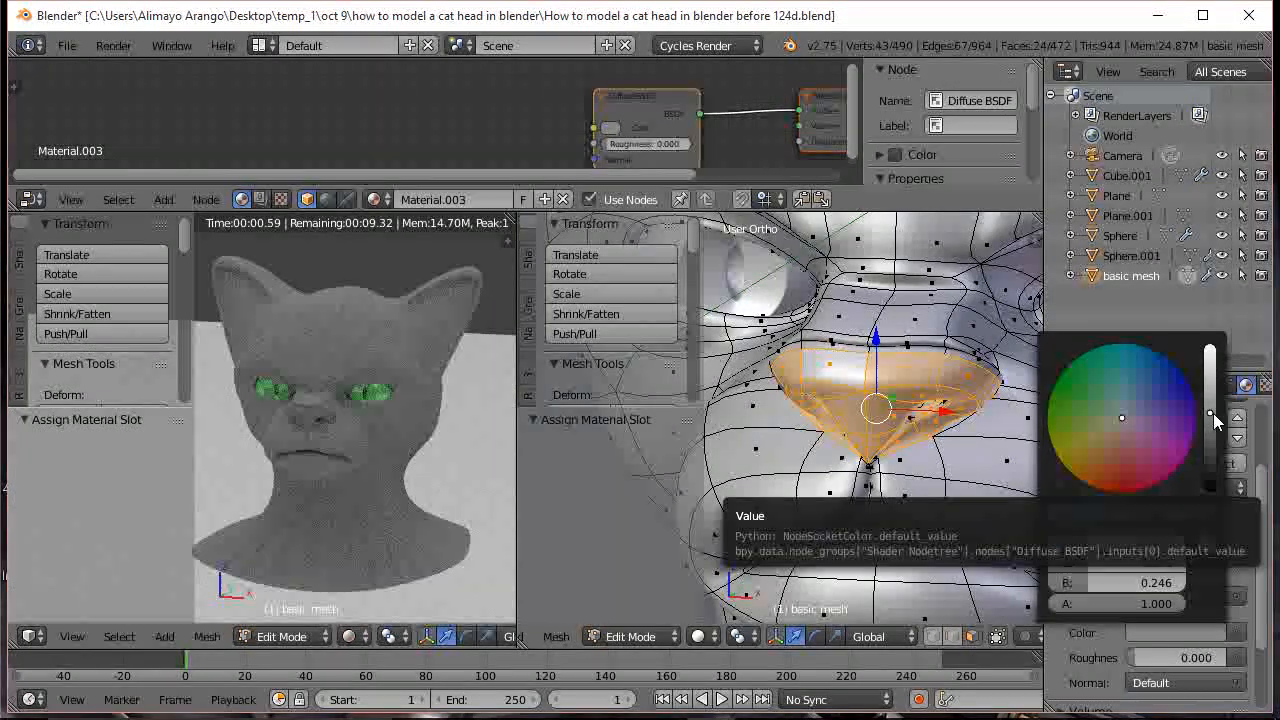
left_click(1209, 421)
left_click(1208, 432)
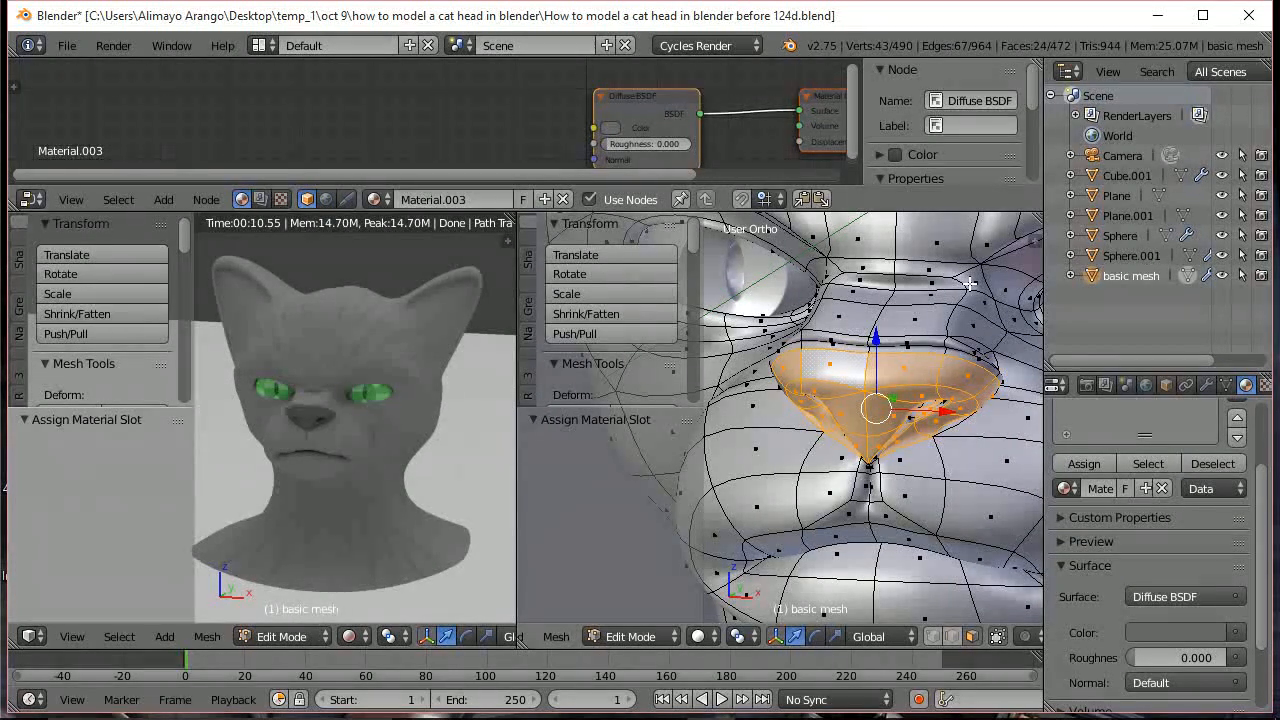
Deselect the nose faces and add a third material slot to the head
key("a")
scroll(979, 372, "down", 3)
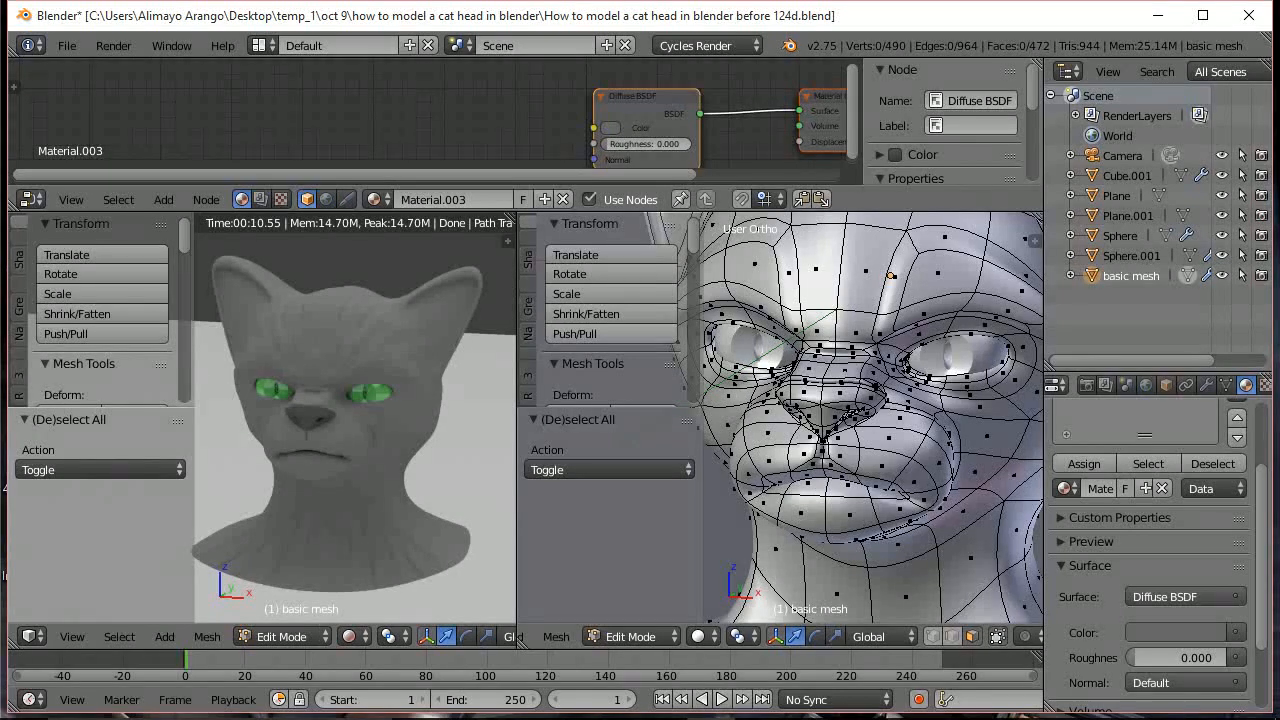
scroll(1266, 515, "up", 3)
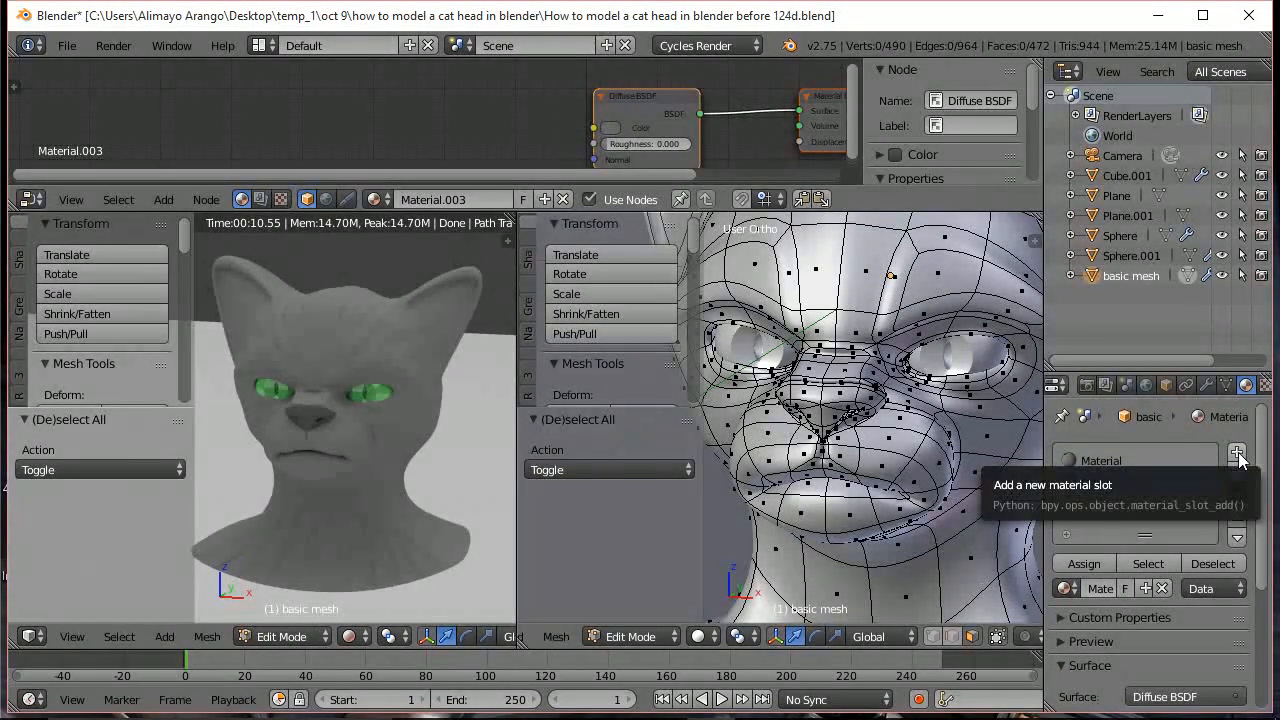
left_click(1238, 455)
Select the muzzle, lip and chin faces with circle select and remove the stray neck face from the selection
key("c")
mouse_move(900, 452)
left_mouse_down()
mouse_move(825, 455)
mouse_move(762, 437)
mouse_move(784, 436)
left_mouse_up()
mouse_move(904, 446)
left_mouse_down()
mouse_move(915, 425)
mouse_move(940, 468)
mouse_move(865, 519)
mouse_move(795, 512)
mouse_move(752, 490)
mouse_move(845, 470)
mouse_move(876, 481)
mouse_move(750, 478)
mouse_move(738, 455)
mouse_move(830, 510)
mouse_move(812, 526)
left_mouse_up()
right_click(800, 525, "shift")
right_click(770, 516, "shift")
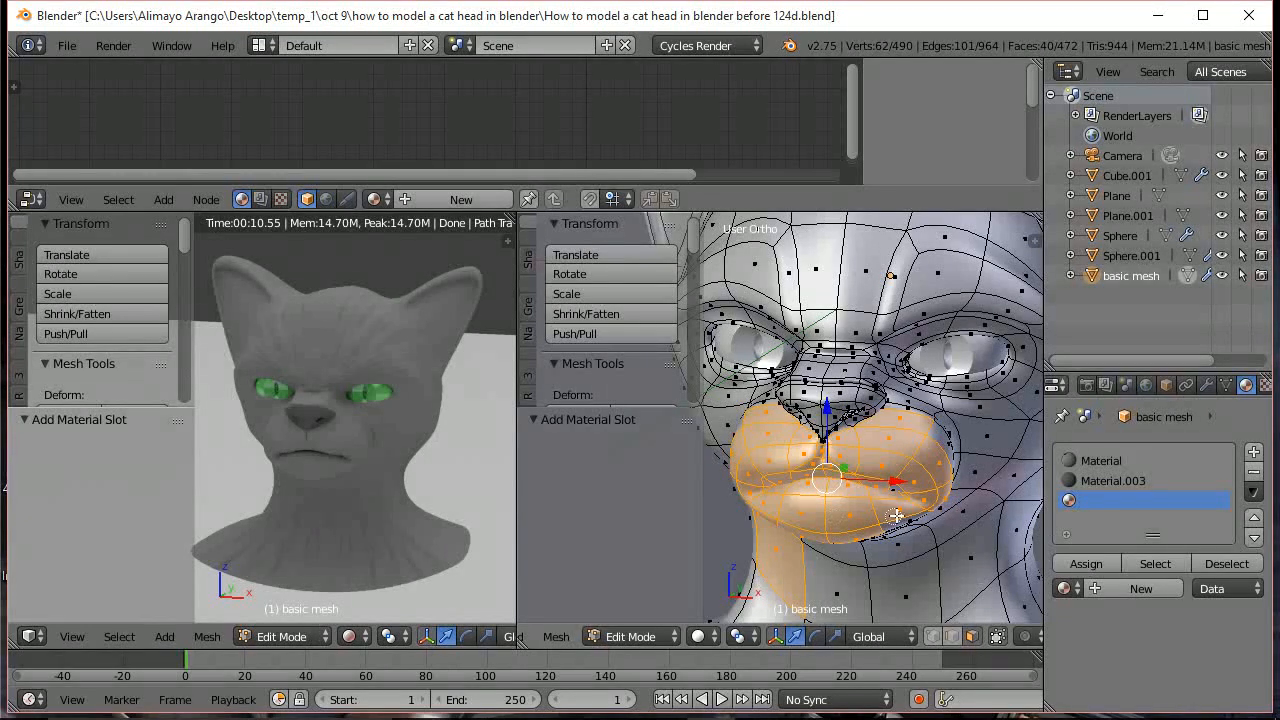
right_click(893, 517, "shift")
right_click(797, 572, "shift")
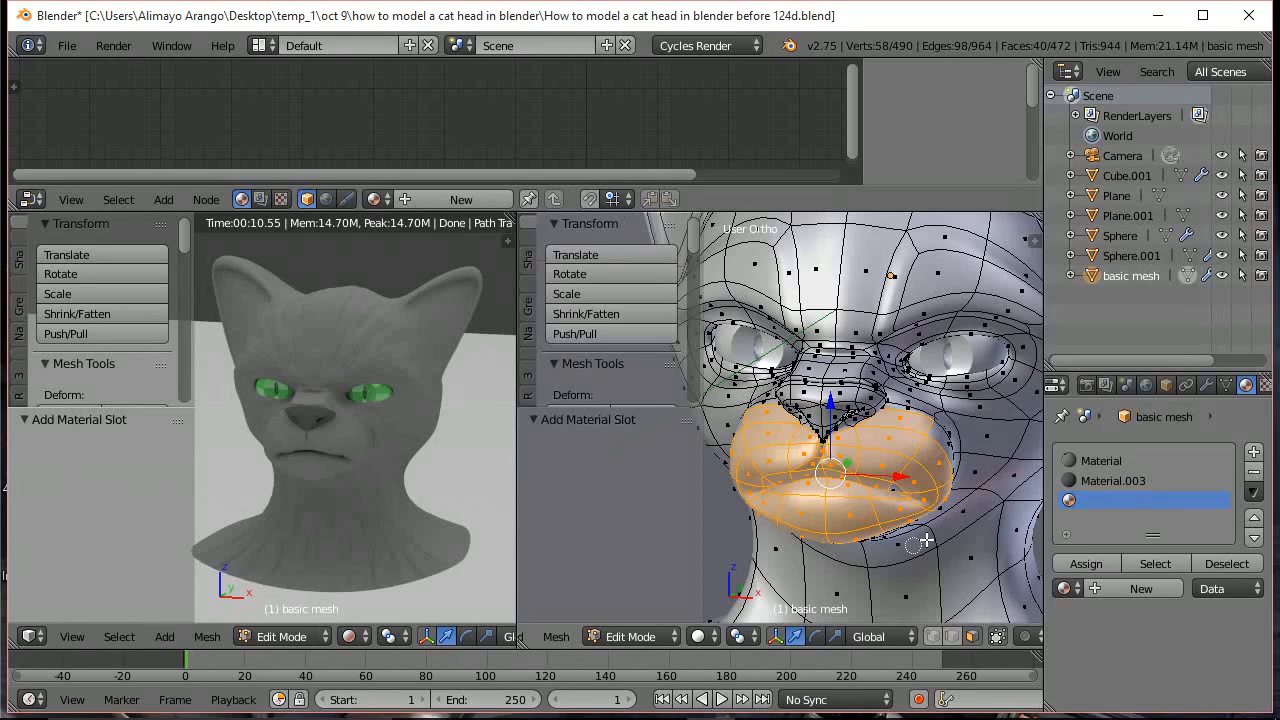
Add the outer faces around the mouth corner on the cat's left side to the muzzle selection
middle_click_drag(972, 501, 905, 505)
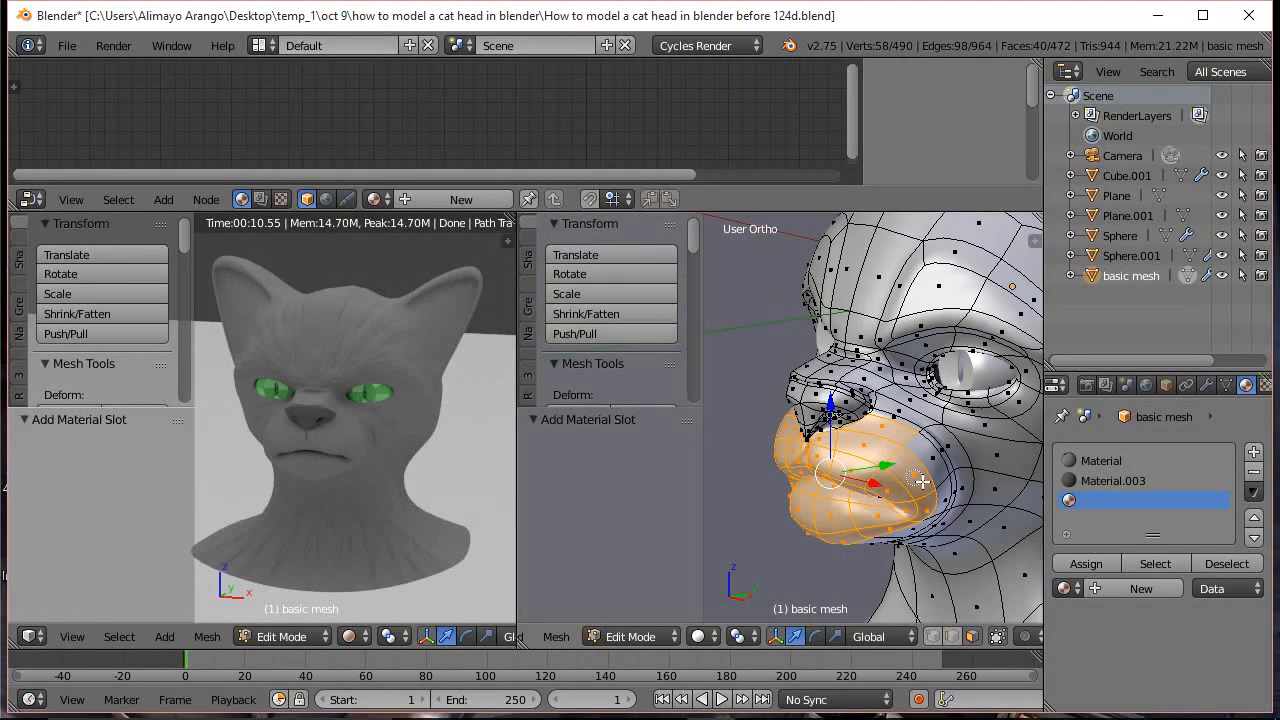
right_click(930, 468, "shift")
right_click(936, 498, "shift")
right_click(907, 527, "shift")
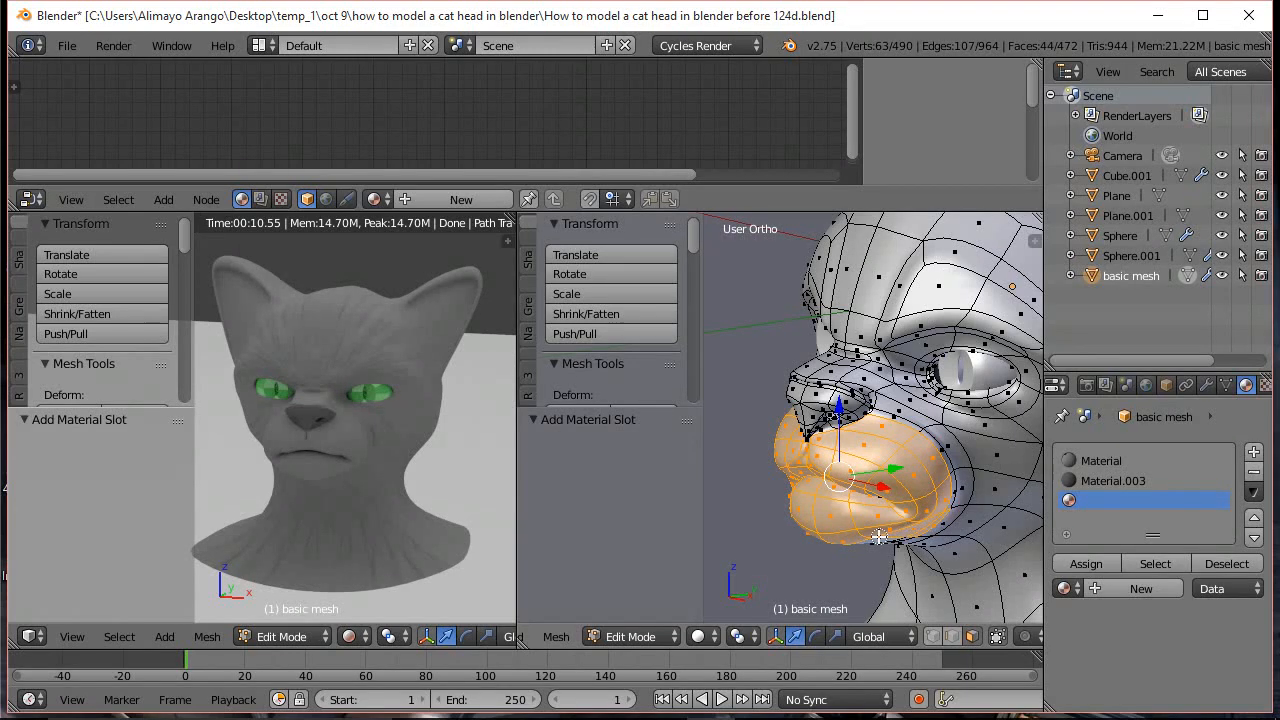
Add the matching outer faces around the mouth corner on the cat's right side to the muzzle selection
middle_click_drag(834, 586, 980, 555)
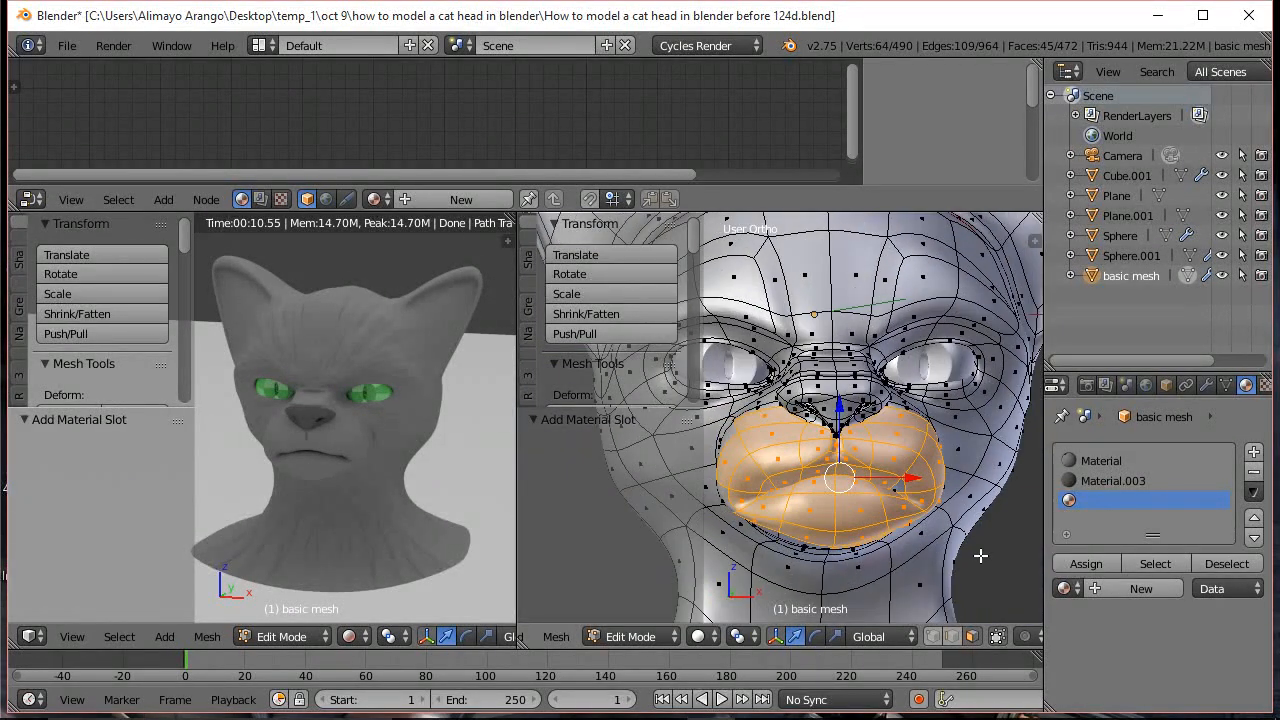
middle_click_drag(809, 520, 910, 537)
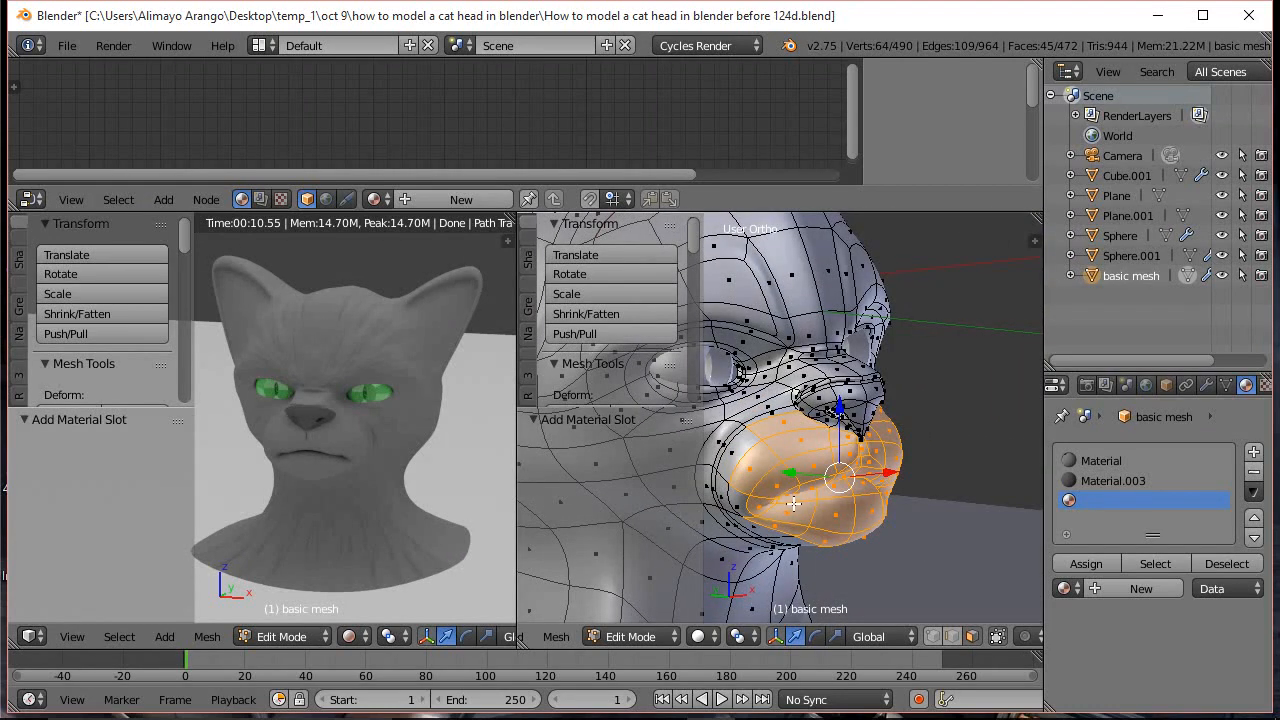
right_click(740, 459, "shift")
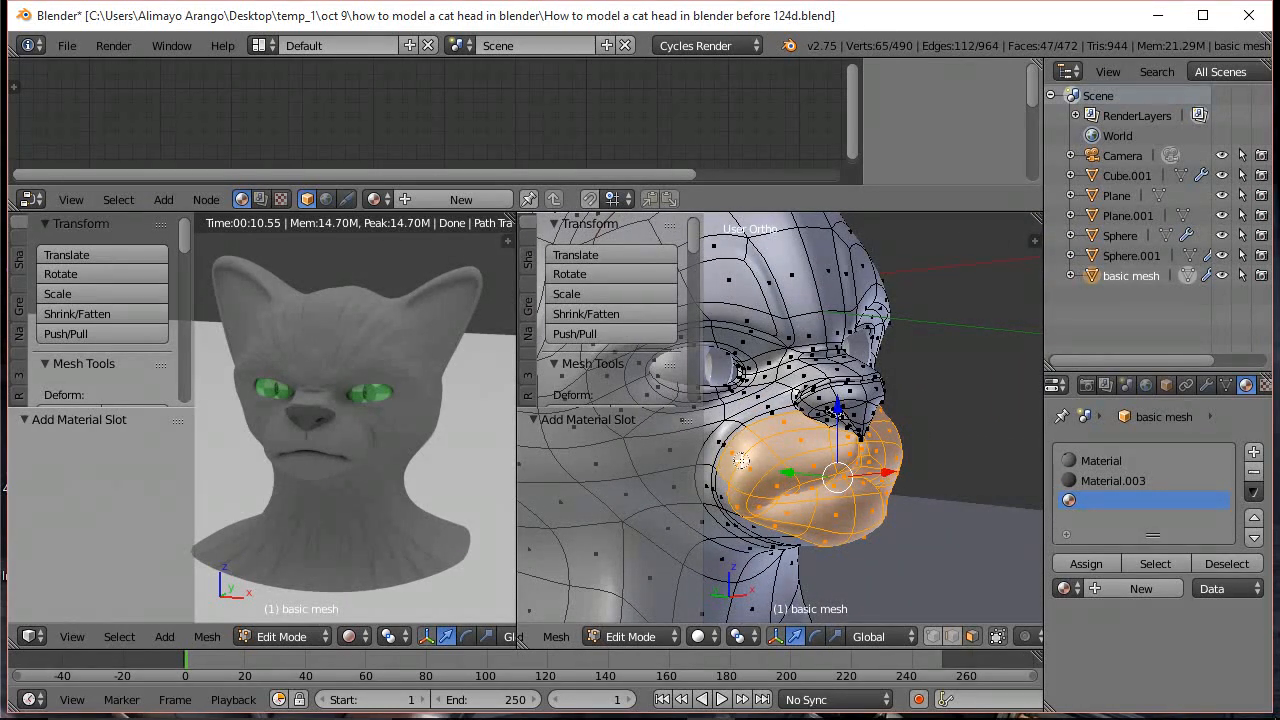
right_click(743, 510, "shift")
right_click(763, 525, "shift")
Extend the muzzle selection with the rim faces along the cat's left cheek up toward the nose
middle_click_drag(887, 537, 856, 494)
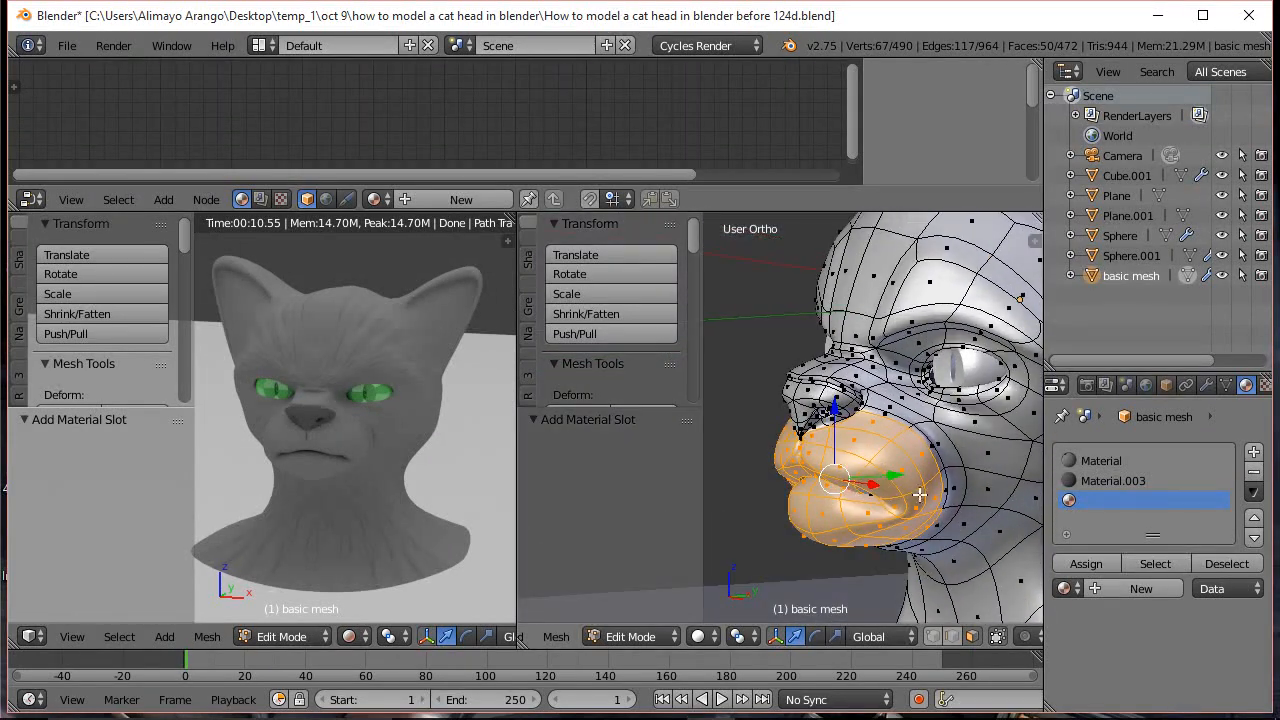
middle_click_drag(935, 494, 940, 496)
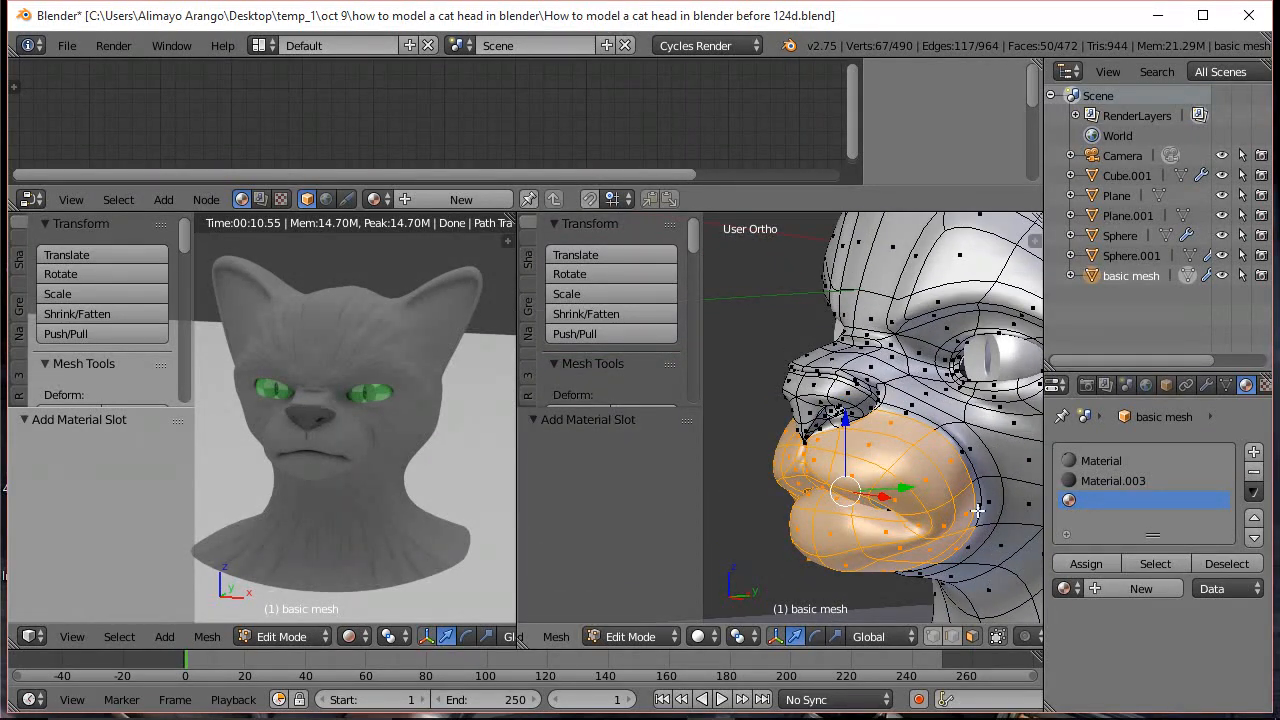
right_click(966, 483, "shift")
right_click(929, 428, "shift")
right_click(907, 412, "shift")
Add the remaining right cheek rim, chin and mouth-corner faces to the muzzle selection and save the file as "How to model a cat head in blender before 125d.blend"
mouse_move(845, 460)
middle_mouse_down()
mouse_move(802, 465)
mouse_move(858, 467)
middle_mouse_up()
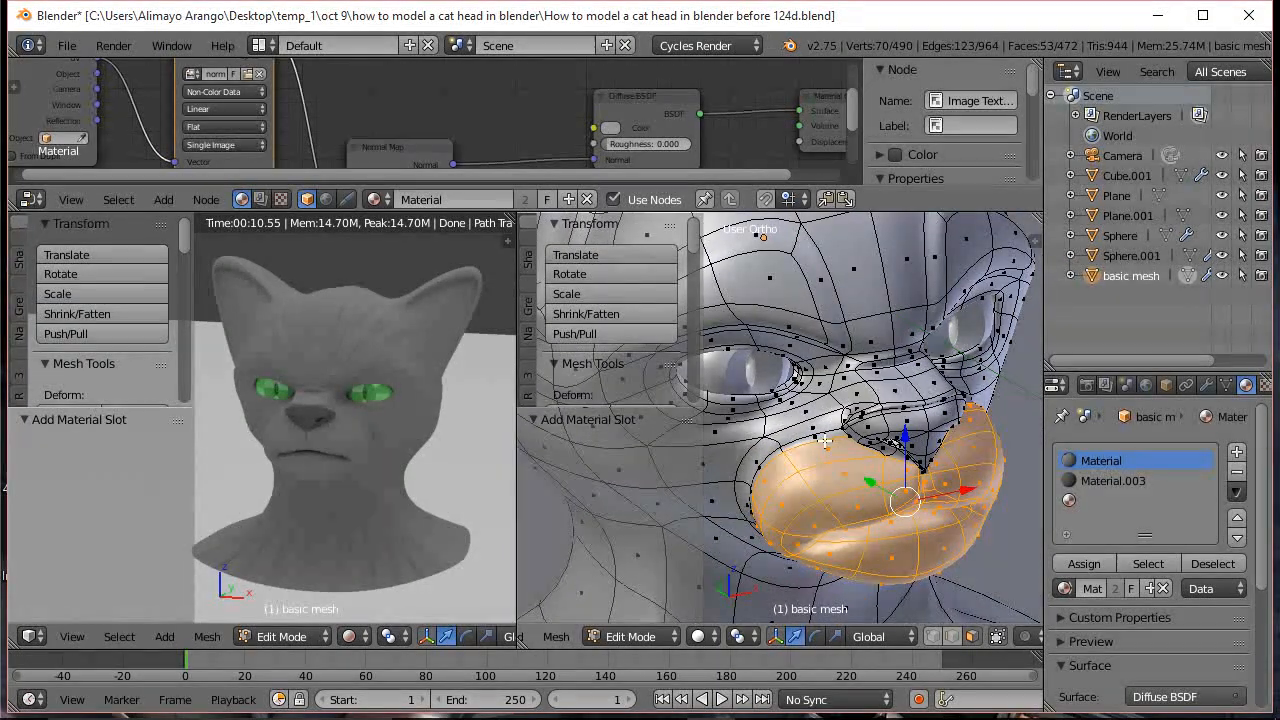
middle_click_drag(771, 507, 820, 473)
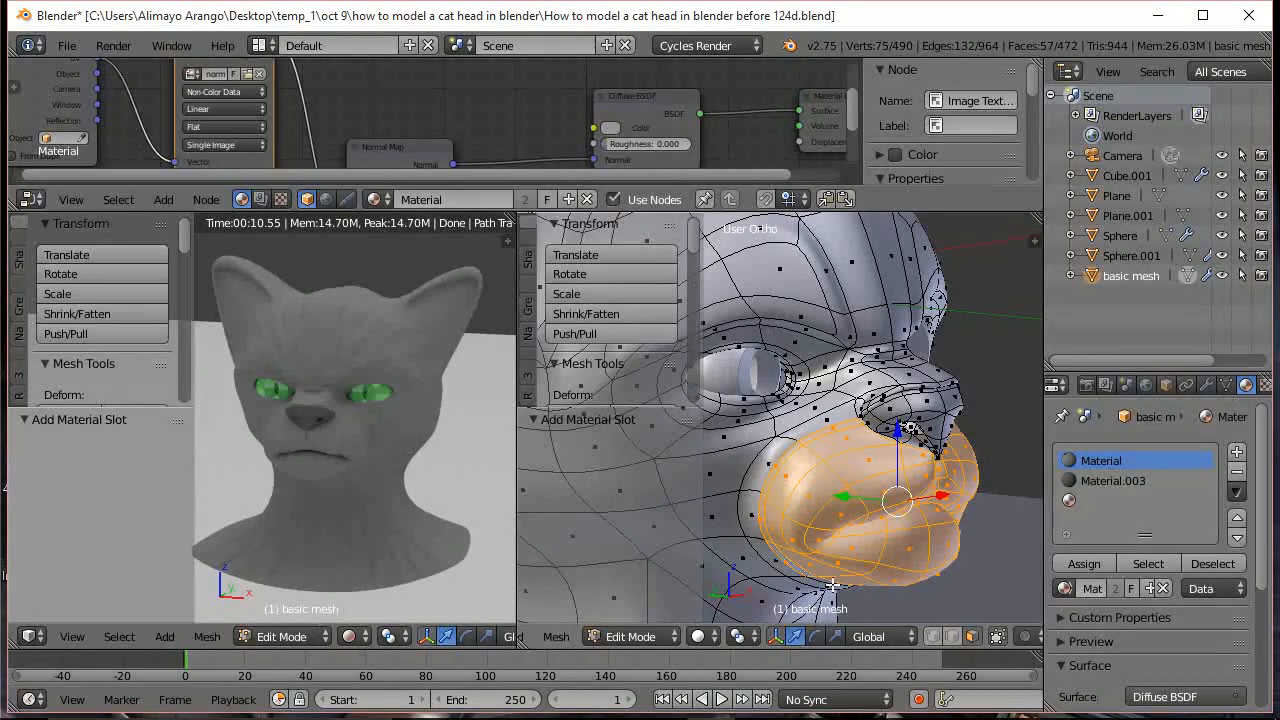
middle_click_drag(942, 569, 871, 549)
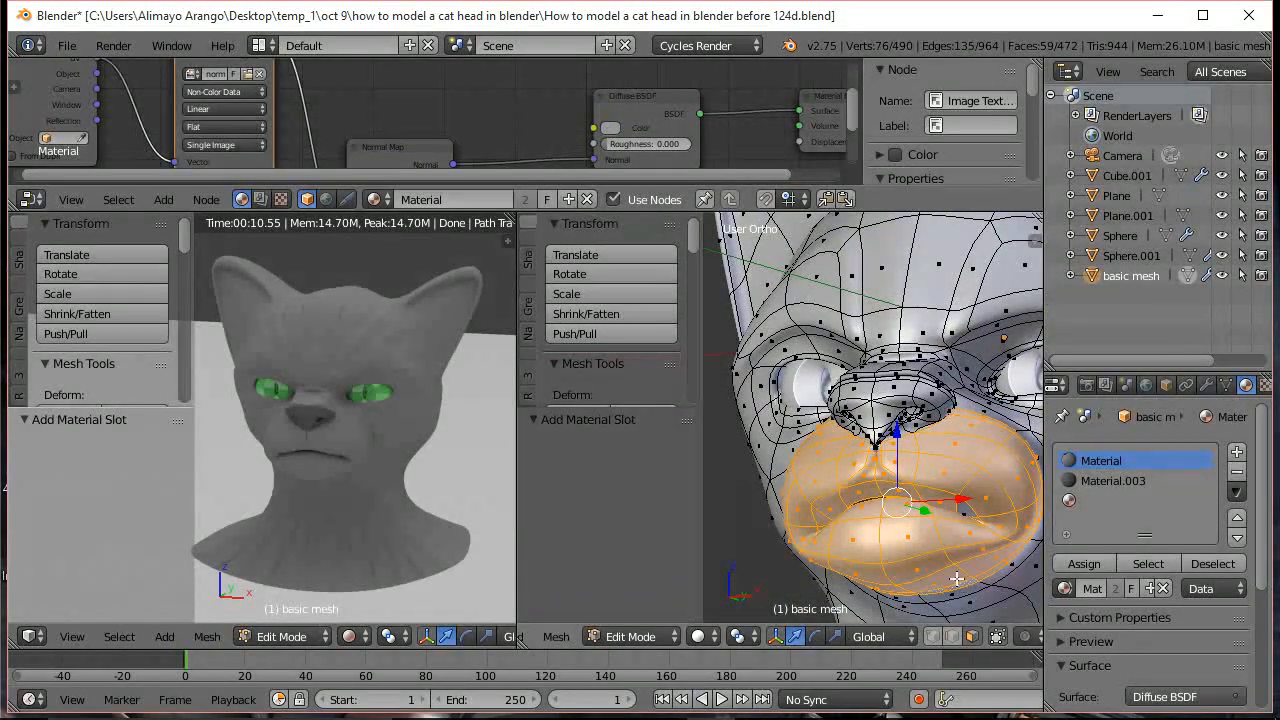
middle_click_drag(896, 489, 929, 518)
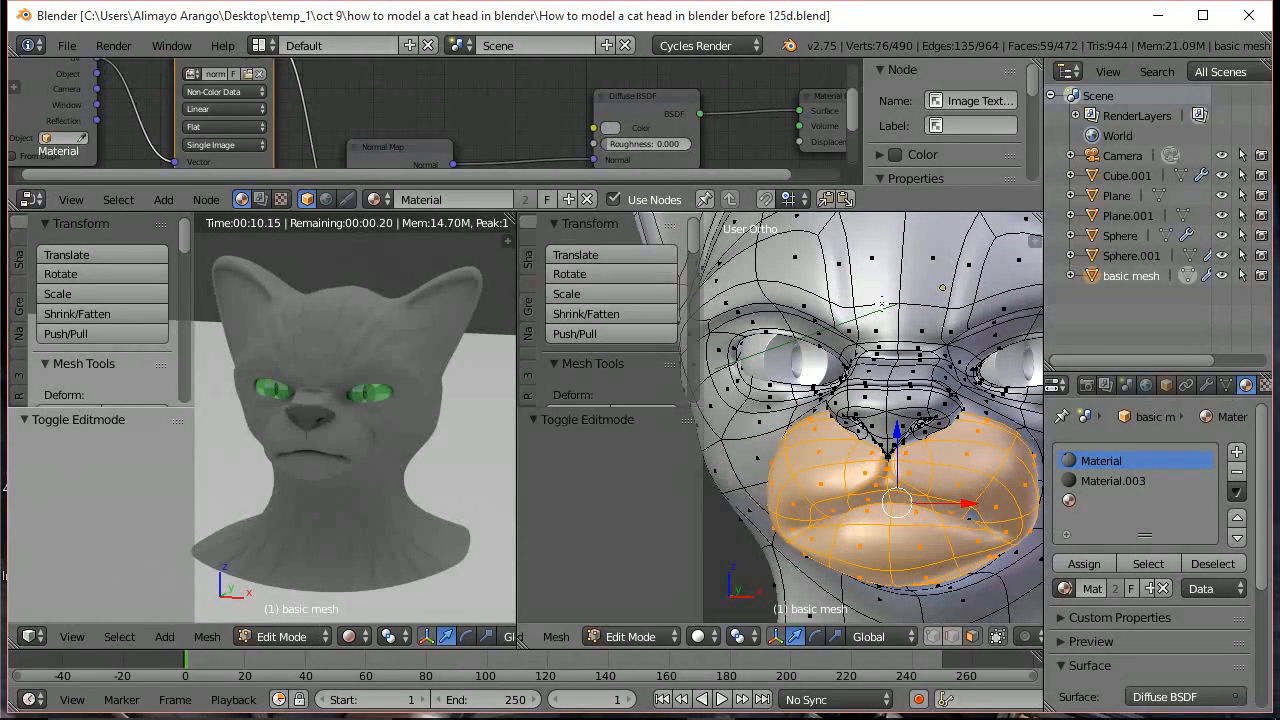
left_click(970, 512, "shift")
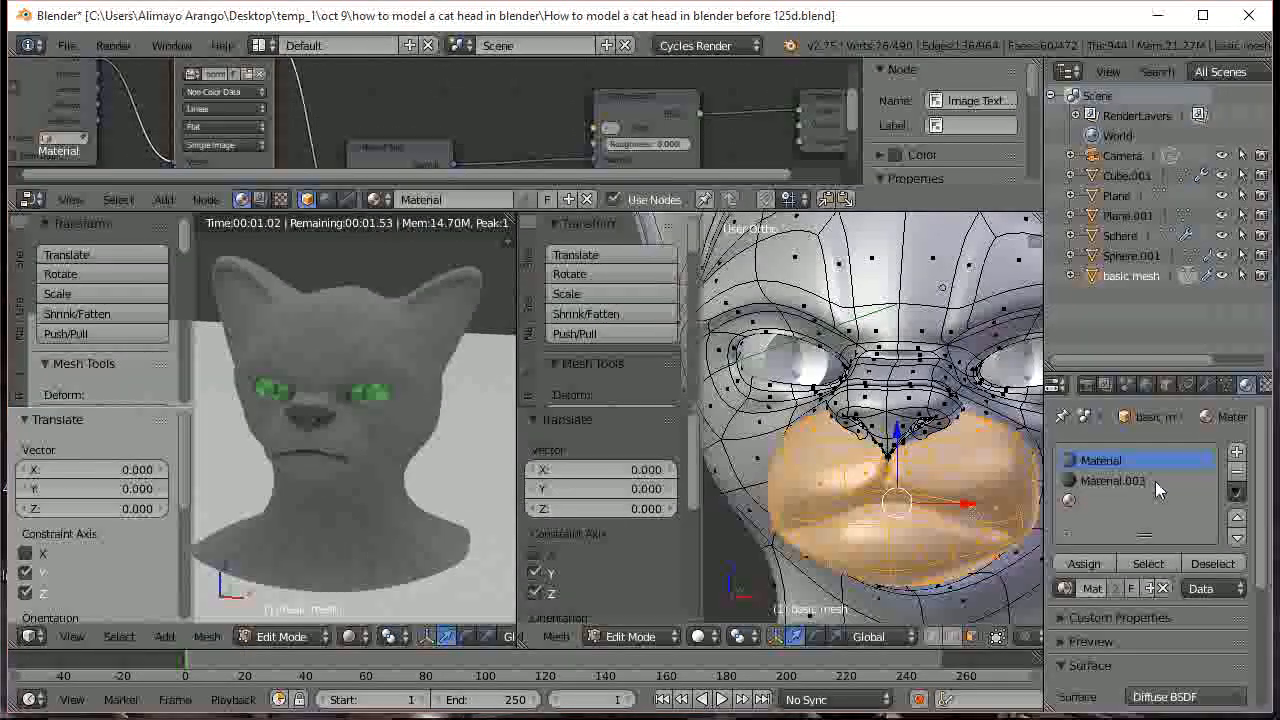
Create a new material in the empty third slot with a light gray diffuse color of RGB 0.487 and assign it to the selected muzzle faces
left_click(1087, 498)
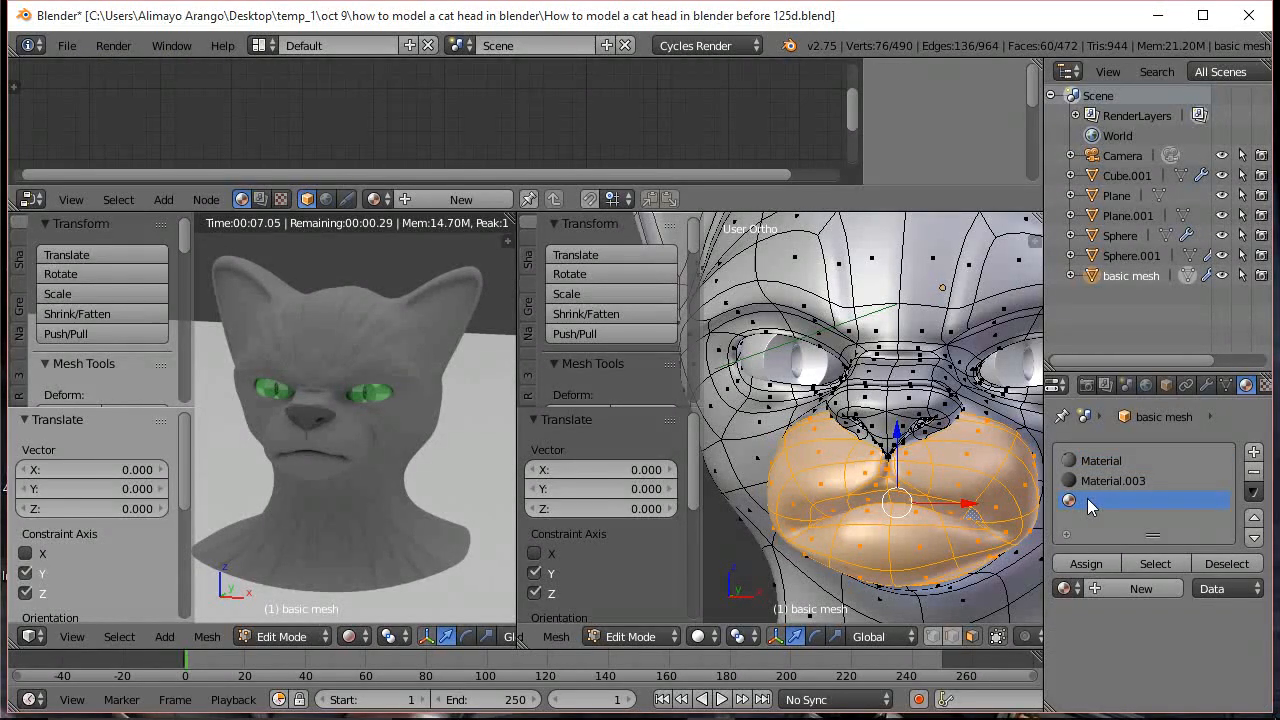
left_click(1152, 588)
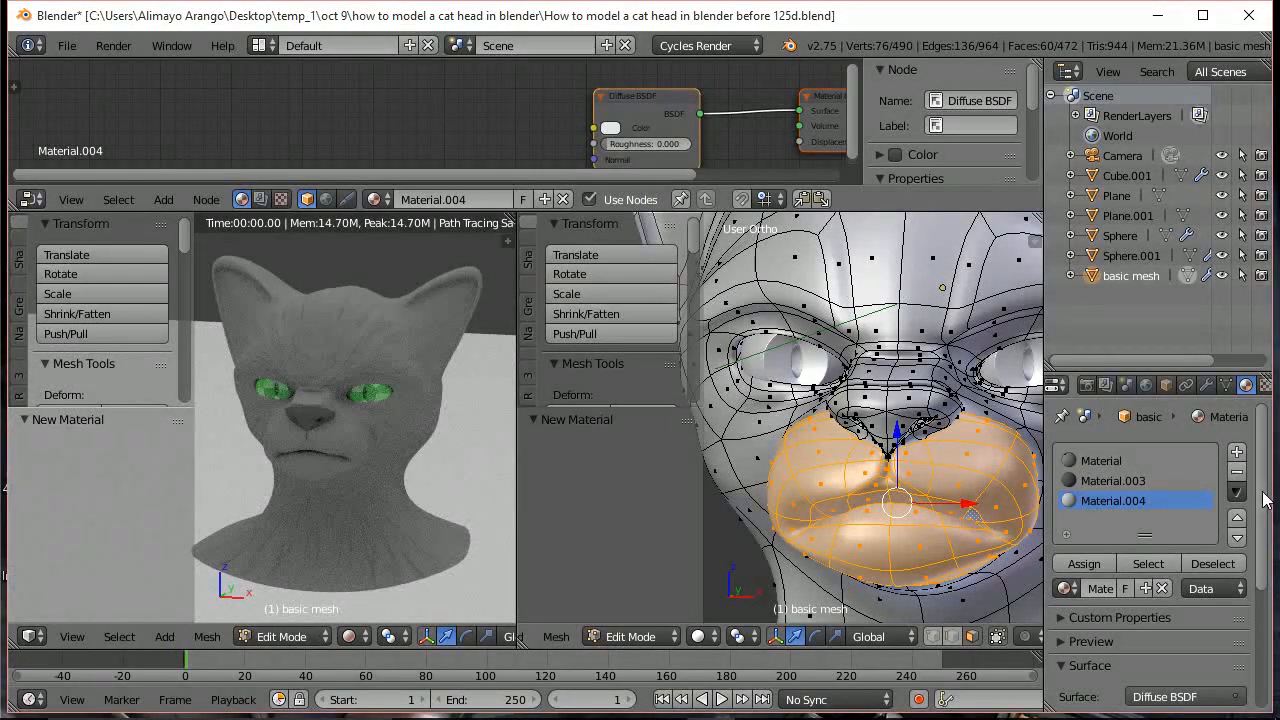
scroll(1188, 560, "down", 5)
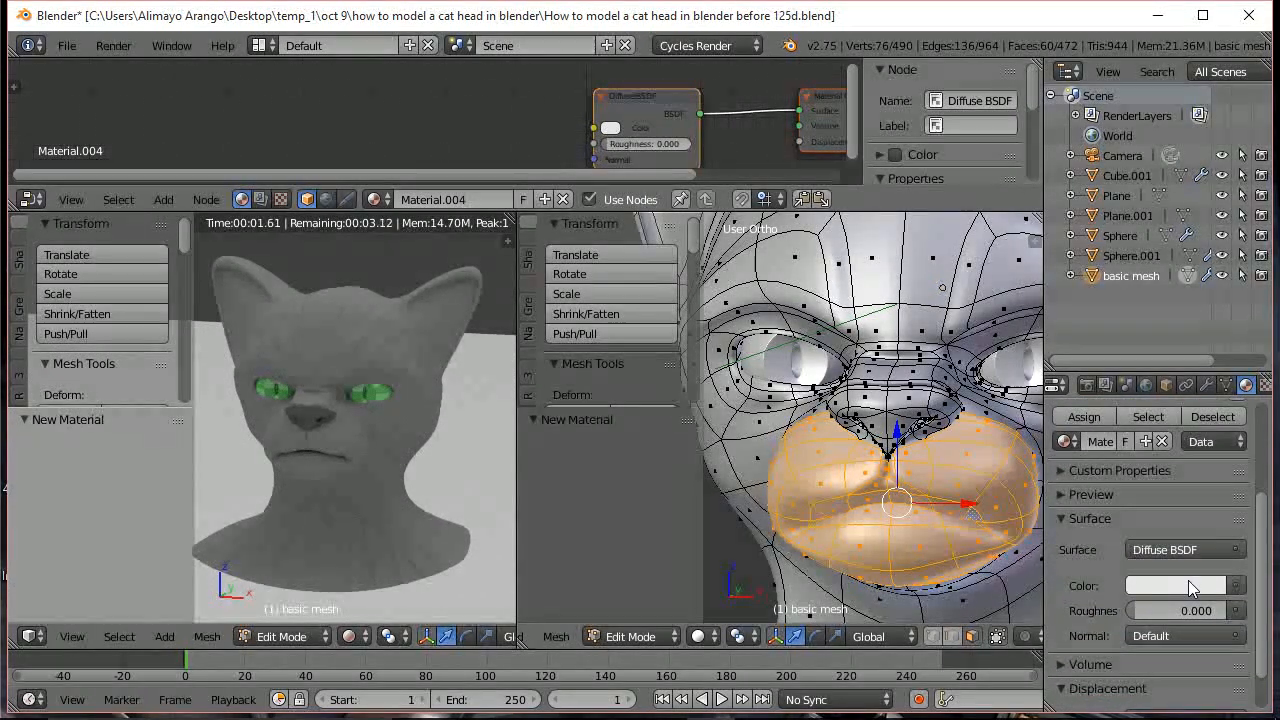
left_click(1188, 585)
left_click_drag(1210, 312, 1210, 342)
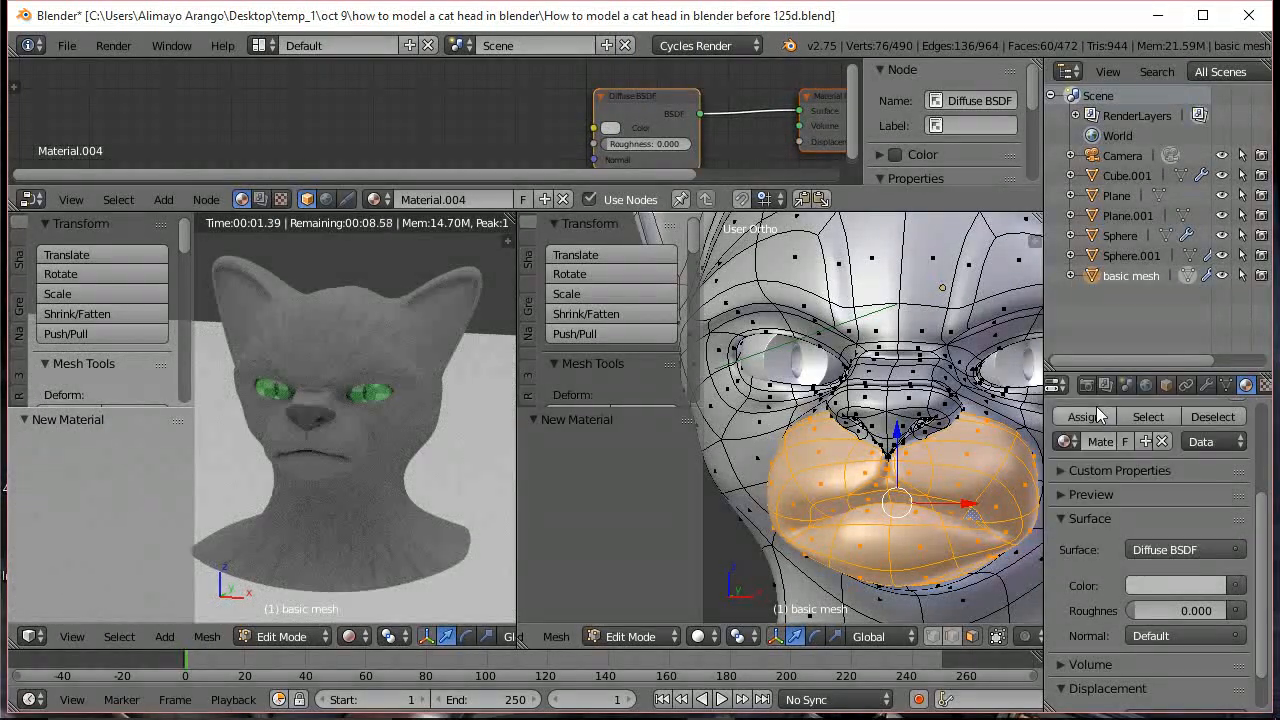
left_click(1095, 416)
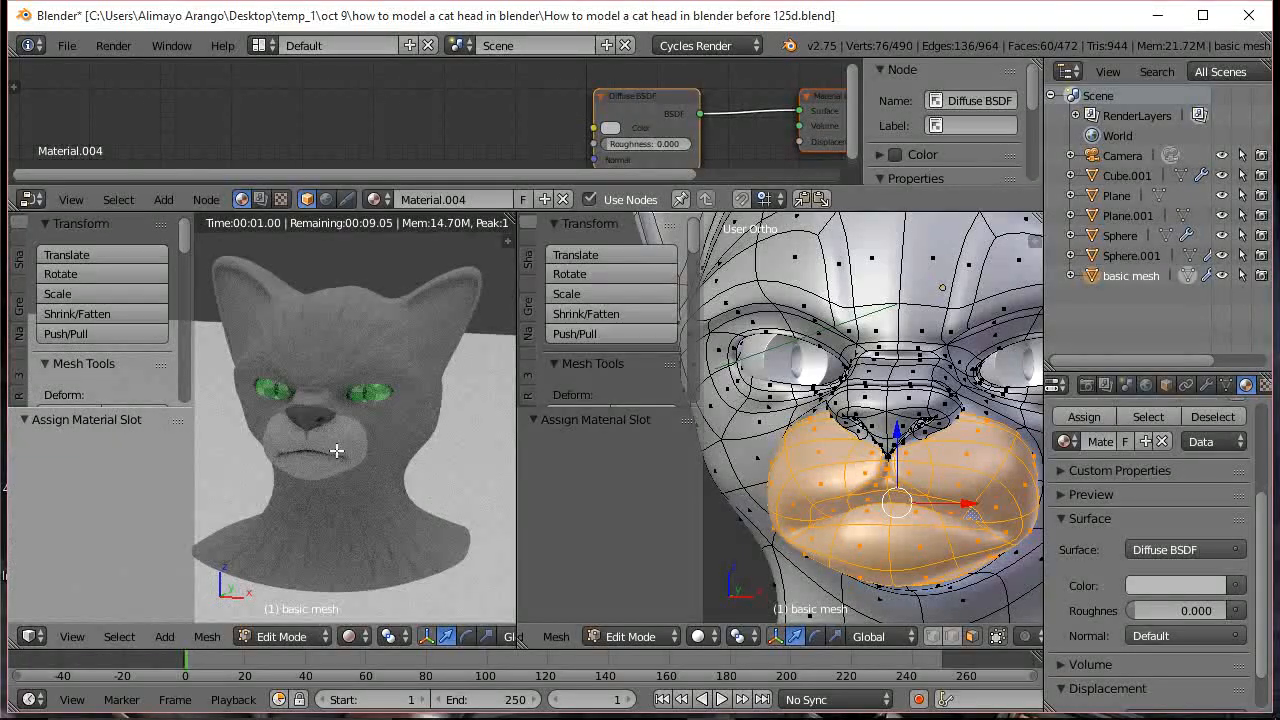
Darken the muzzle material's diffuse color slightly and save the file as "How to model a cat head in blender before 126d.blend"
left_click(1180, 585)
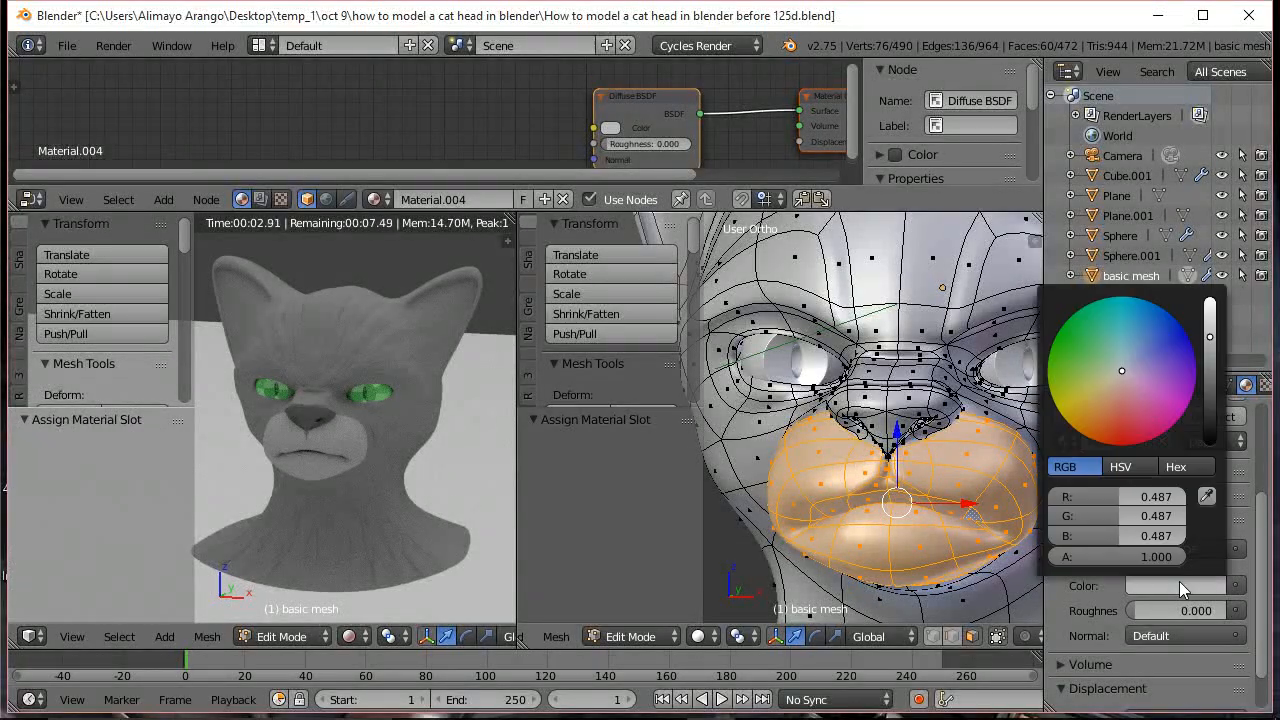
left_click(1210, 349)
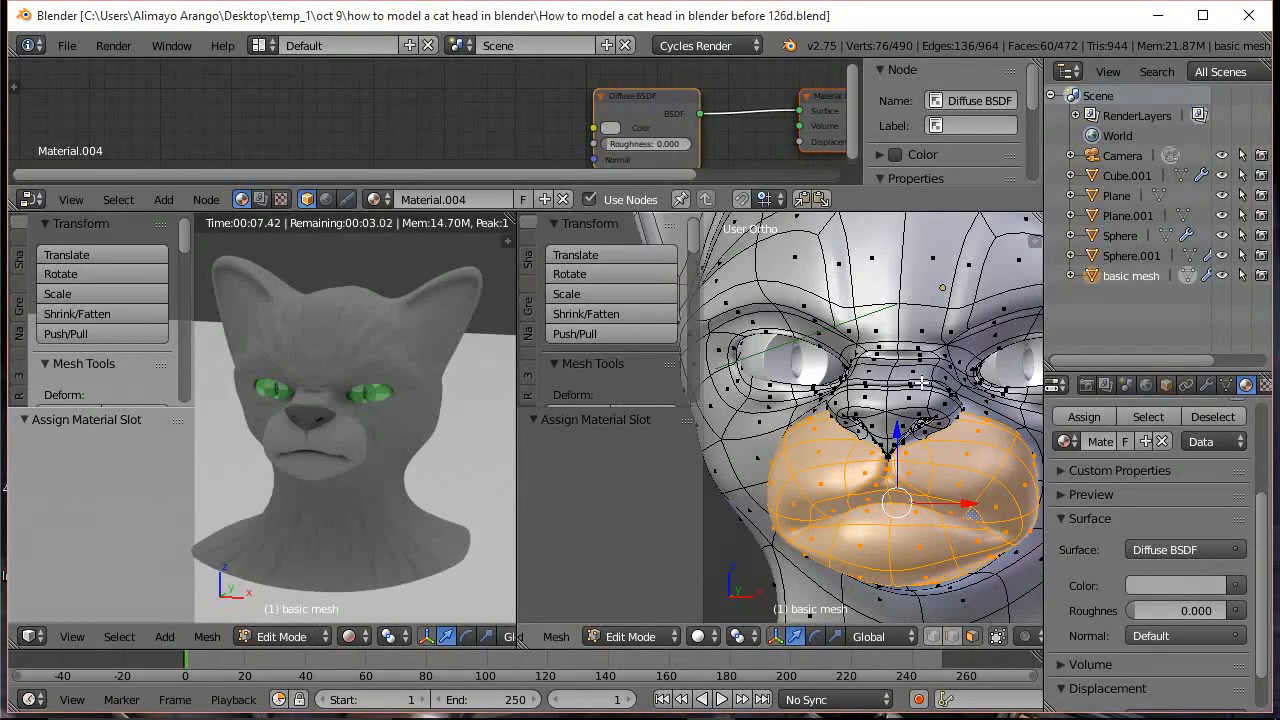
Clear the muzzle selection and select the main inner faces of both ears
scroll(921, 382, "down", 4)
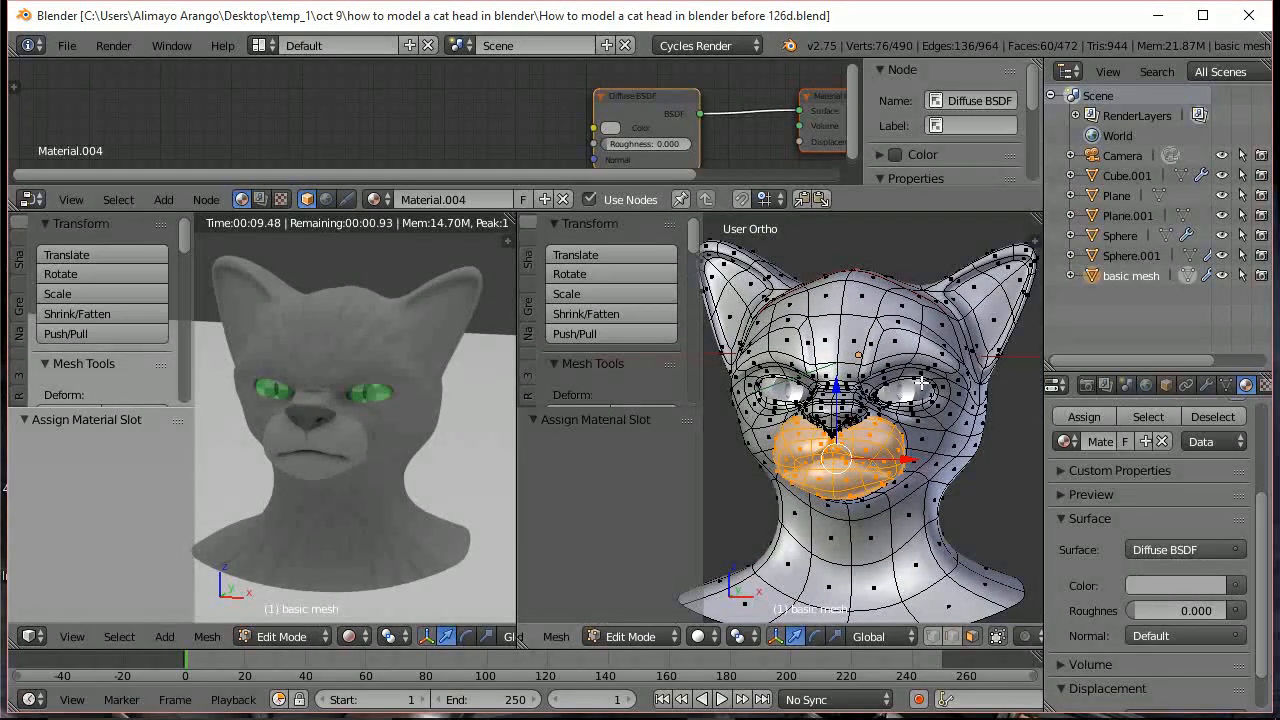
key("a")
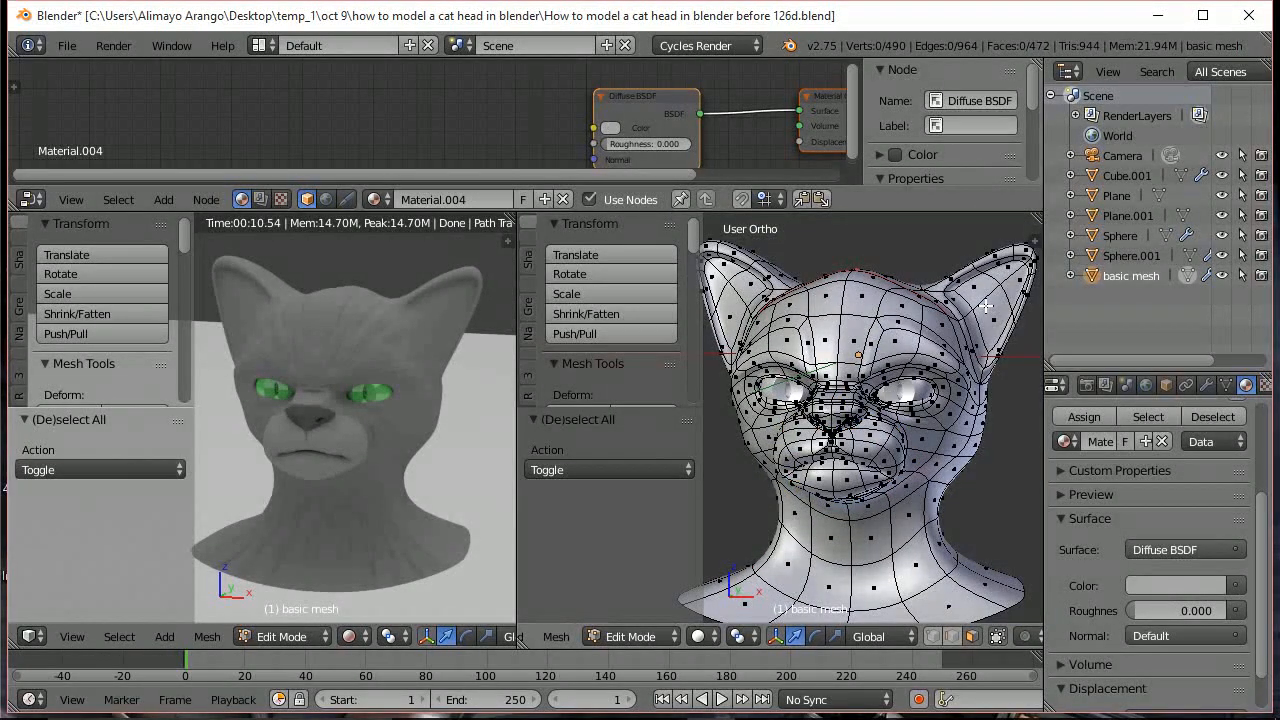
right_click(985, 306)
right_click(982, 314, "shift")
right_click(980, 322, "shift")
right_click(1000, 292, "shift")
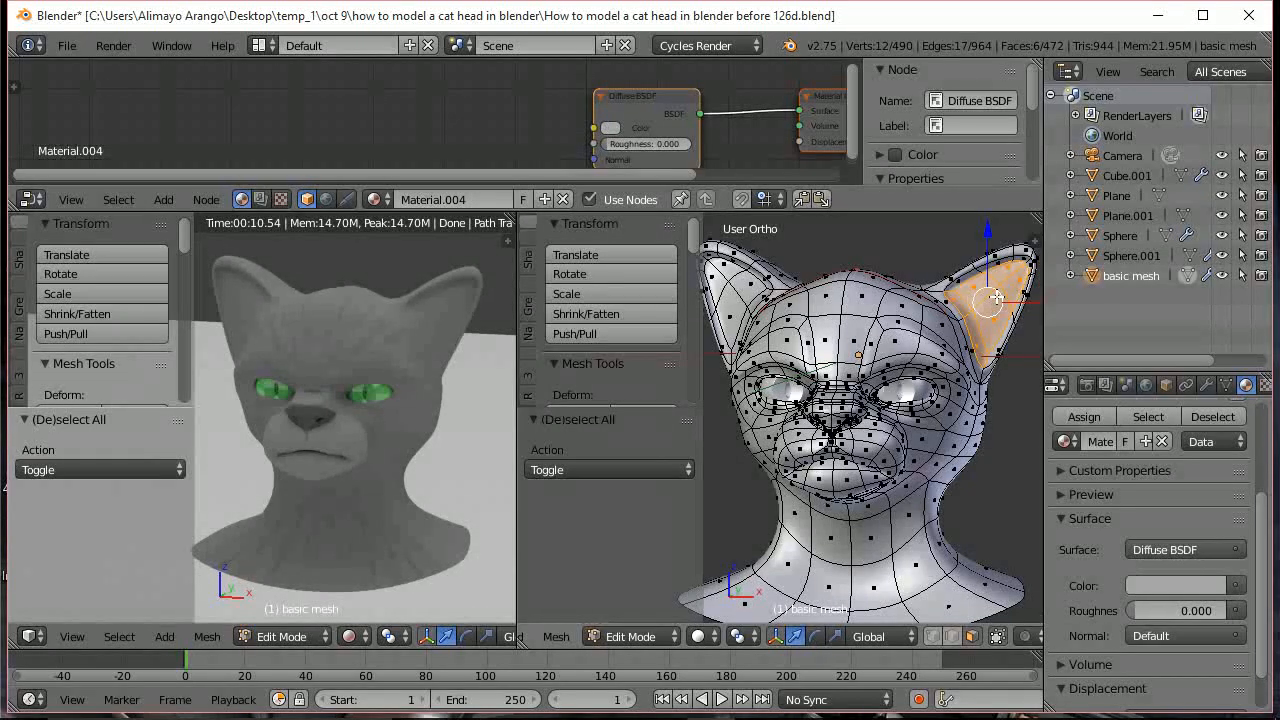
right_click(735, 295, "shift")
right_click(726, 285, "shift")
right_click(742, 301, "shift")
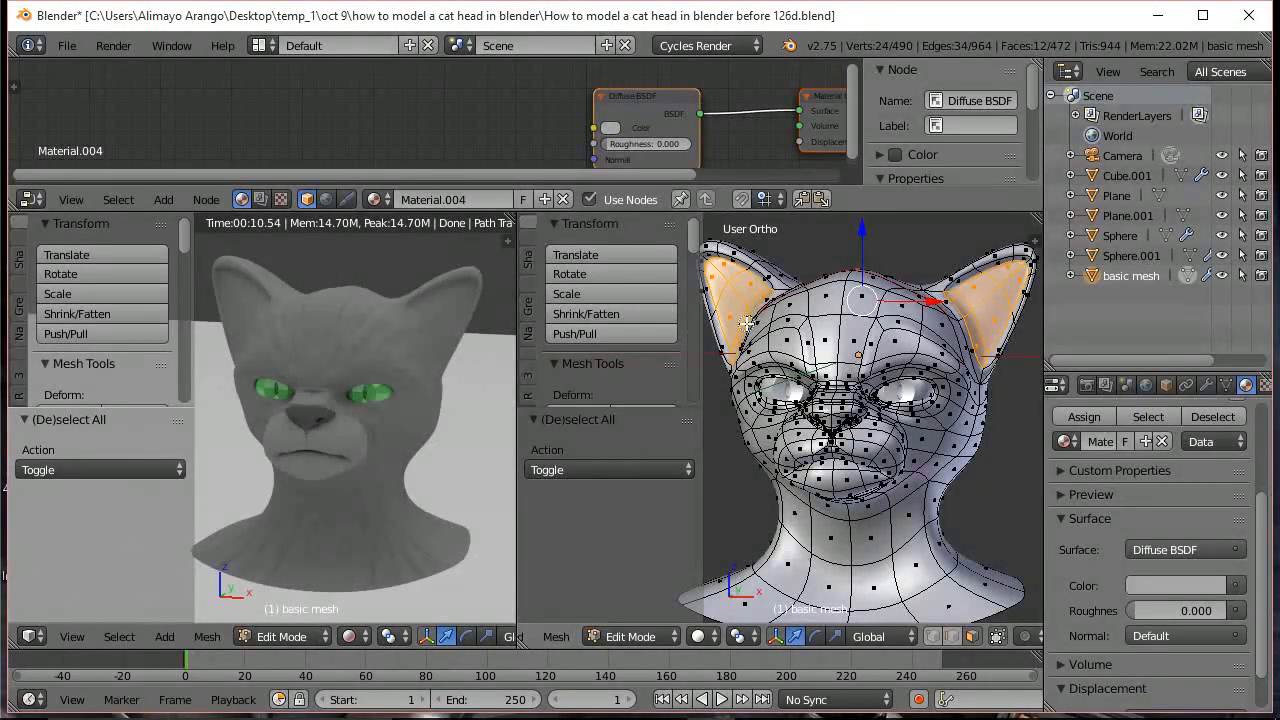
Add the narrow inner rim faces of the cat's left ear to the ear selection
mouse_move(757, 335)
middle_mouse_down()
mouse_move(797, 351)
mouse_move(771, 347)
middle_mouse_up()
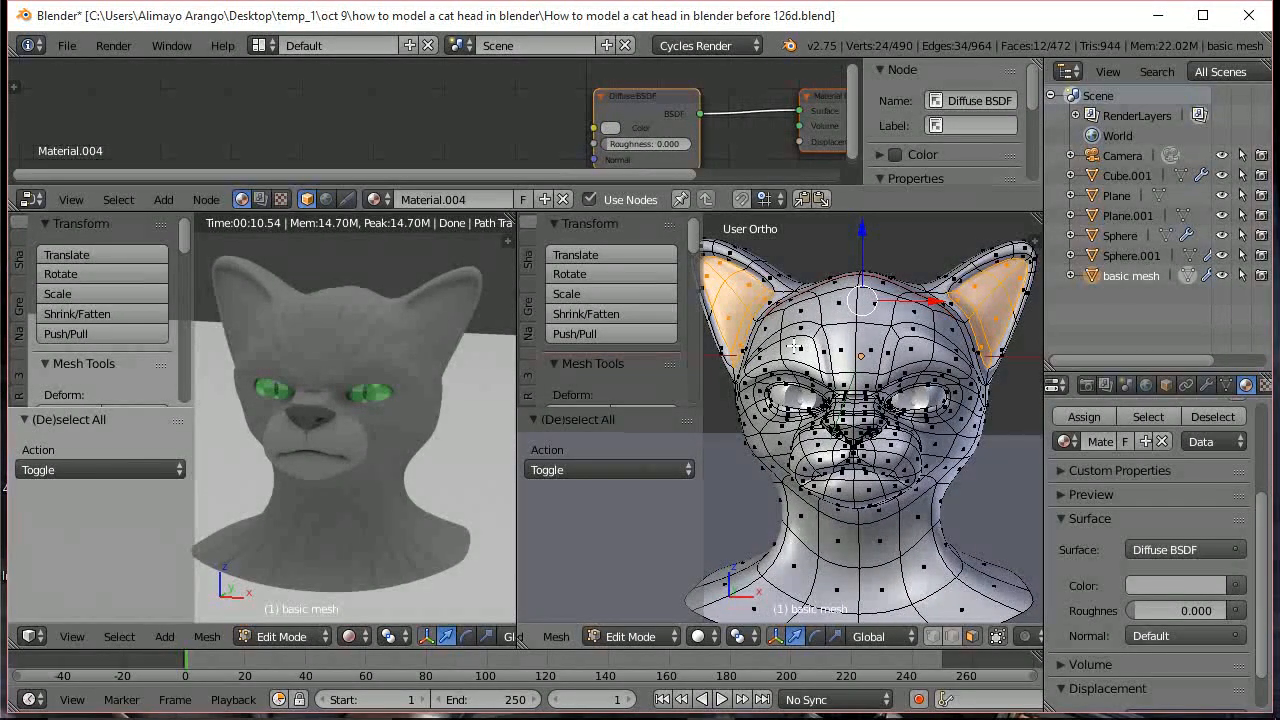
middle_click_drag(938, 370, 864, 453)
scroll(942, 388, "up", 3)
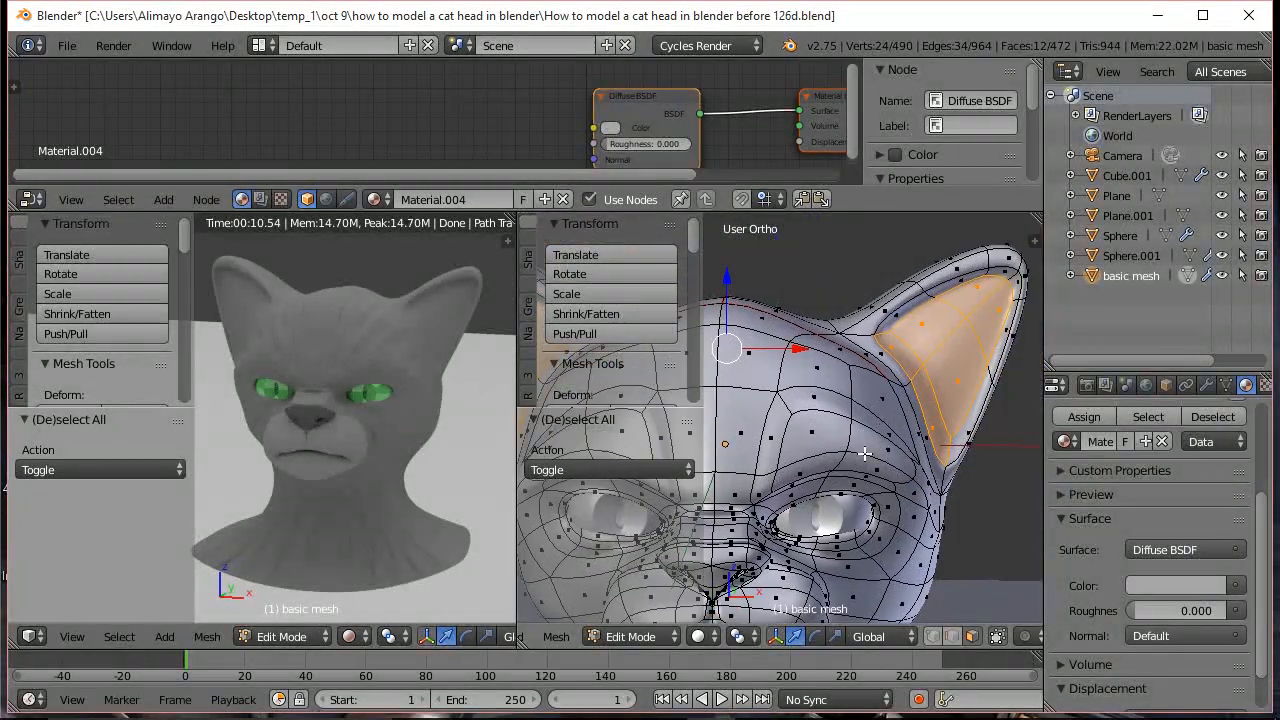
left_click(999, 285, "shift")
left_click(1003, 282, "shift")
left_click(994, 342, "shift")
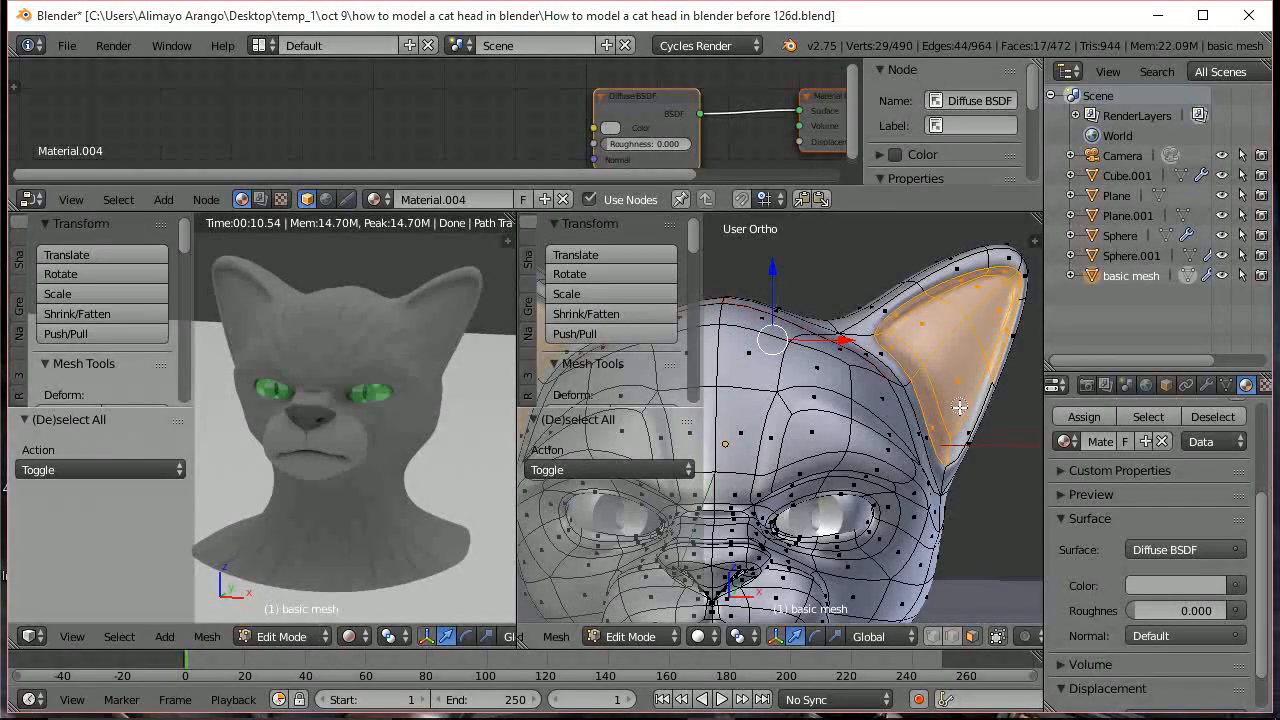
left_click(959, 408, "shift")
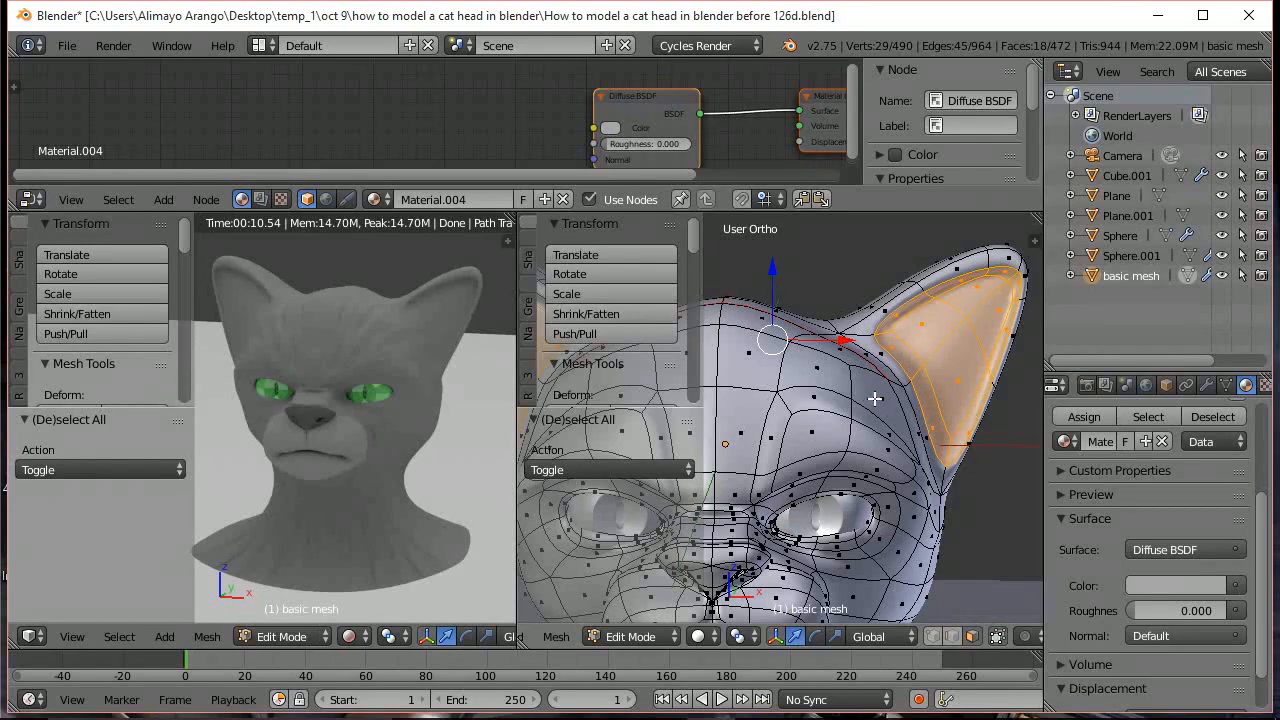
Add the matching inner rim faces of the cat's right ear and save the file as "How to model a cat head in blender before 128d.blend"
middle_click_drag(773, 374, 968, 376, "shift")
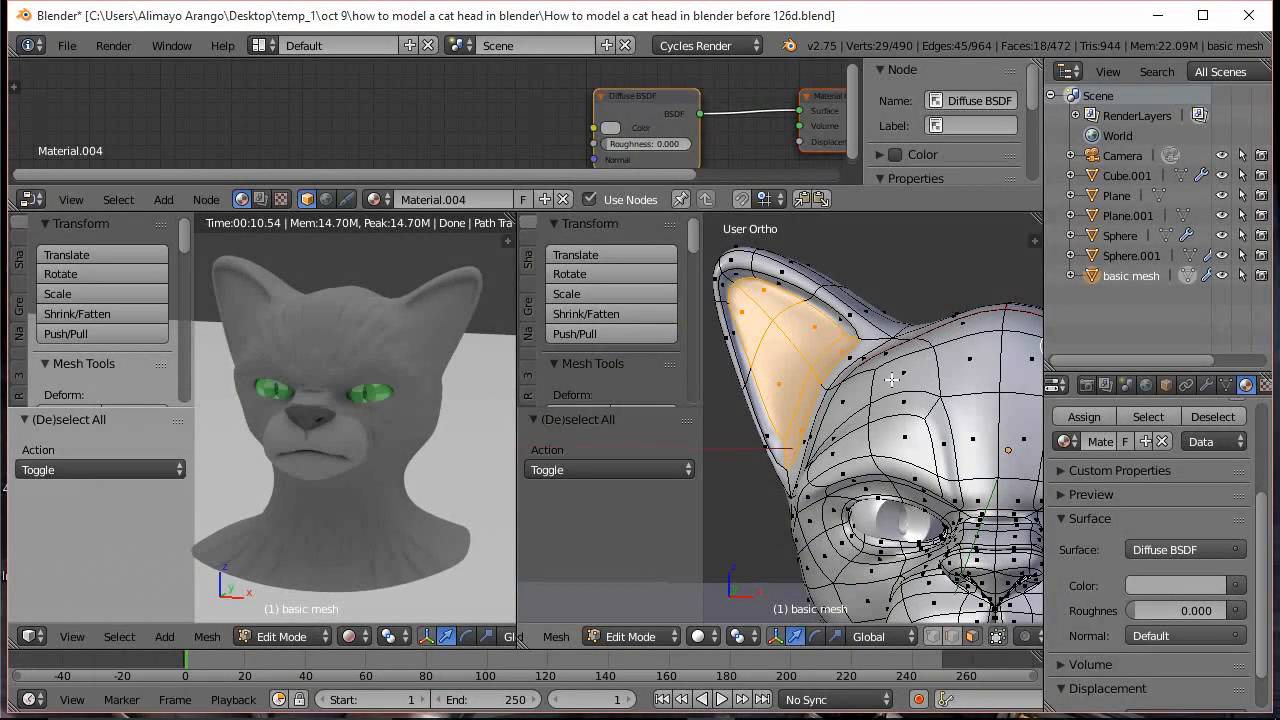
left_click(826, 318, "shift")
left_click(787, 297, "shift")
left_click(740, 288, "shift")
left_click(731, 293, "shift")
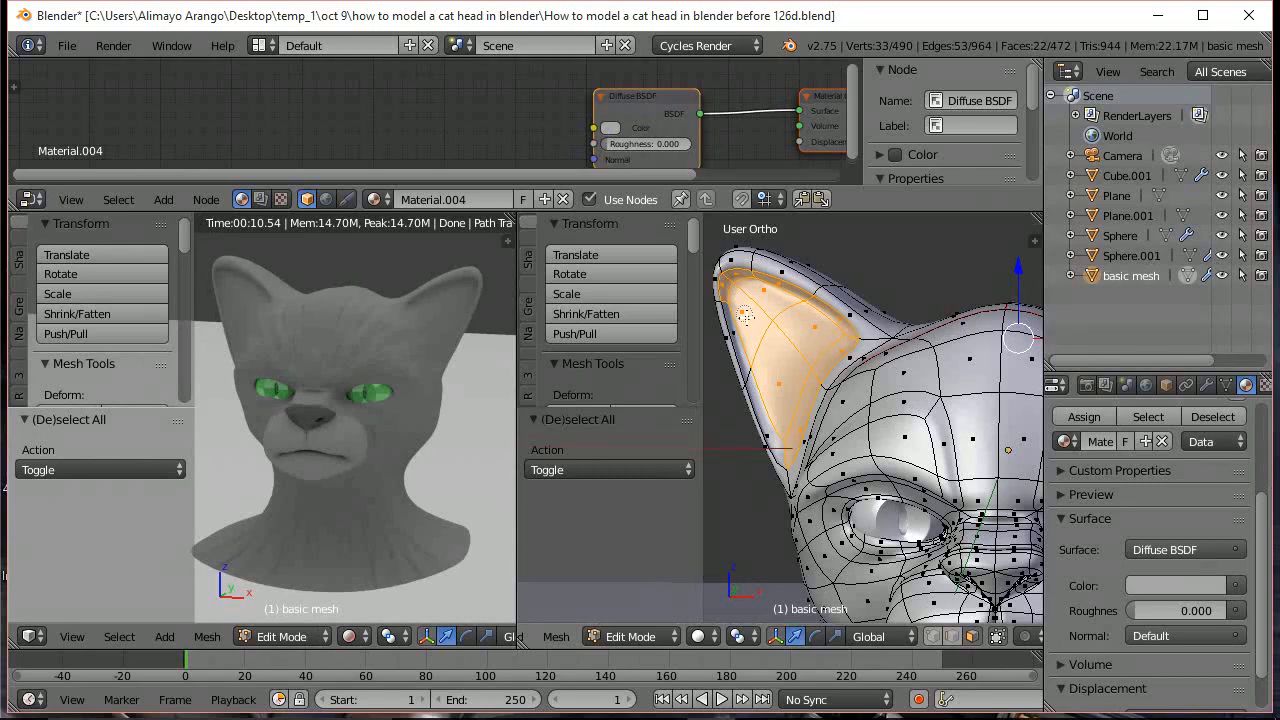
left_click(744, 336, "shift")
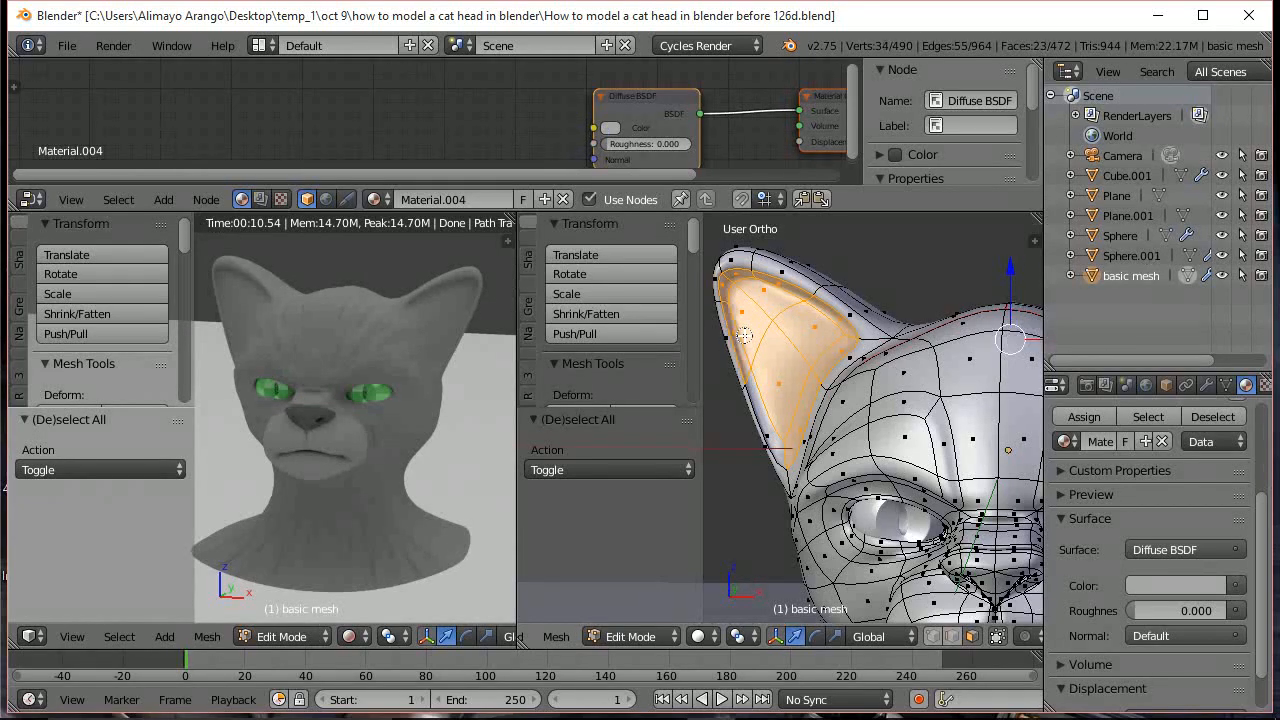
left_click(770, 398, "shift")
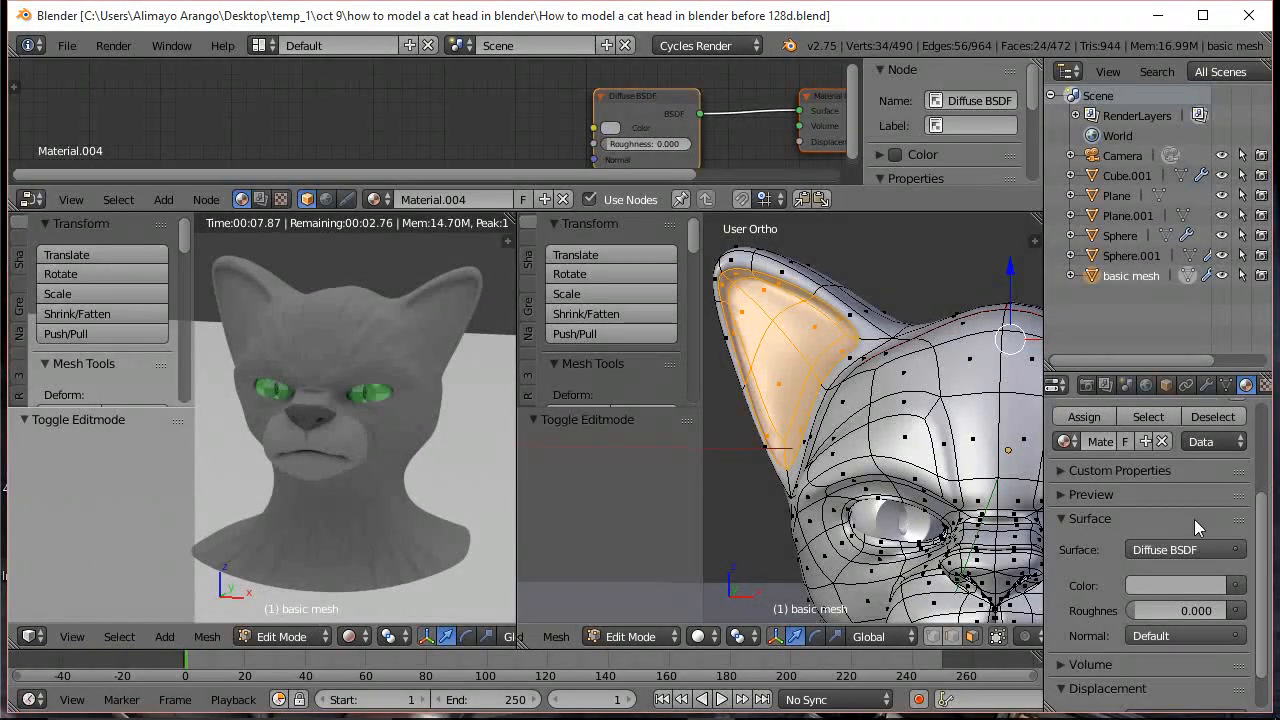
Add a fourth material slot with a new material and save the file as "How to model a cat head in blender before 129d.blend"
left_click_drag(1268, 515, 1264, 462)
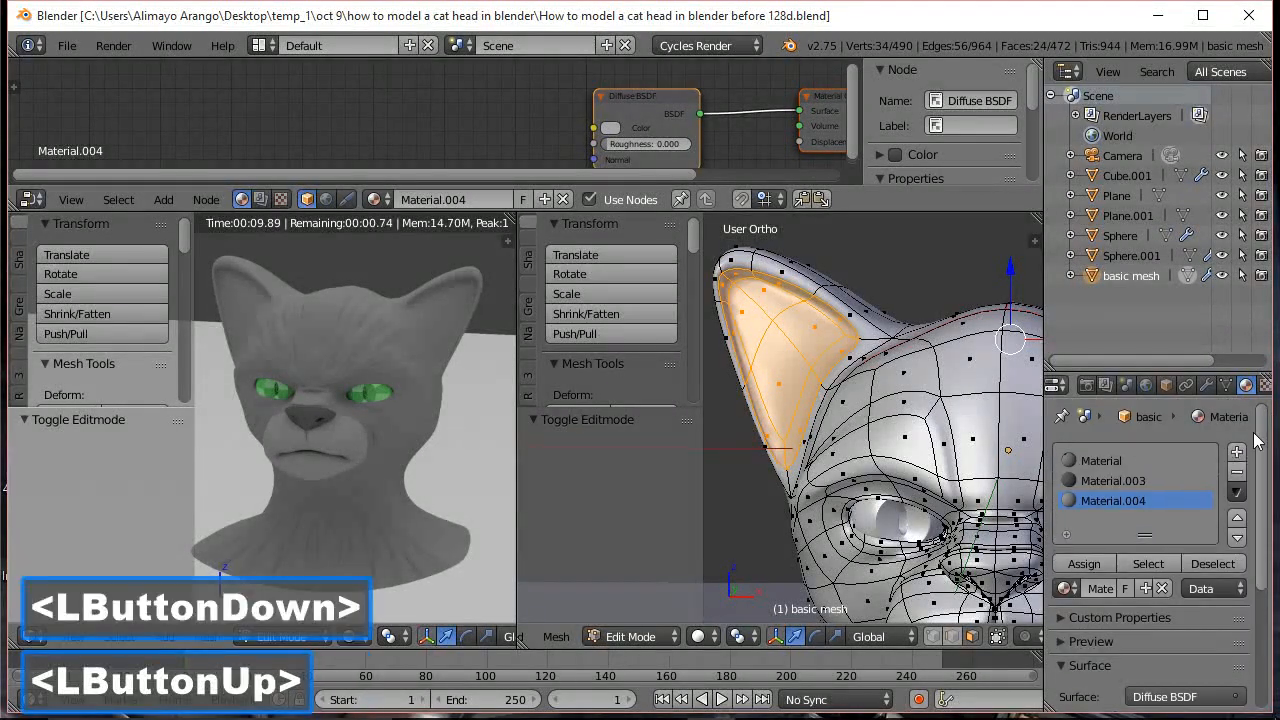
left_click(1240, 455)
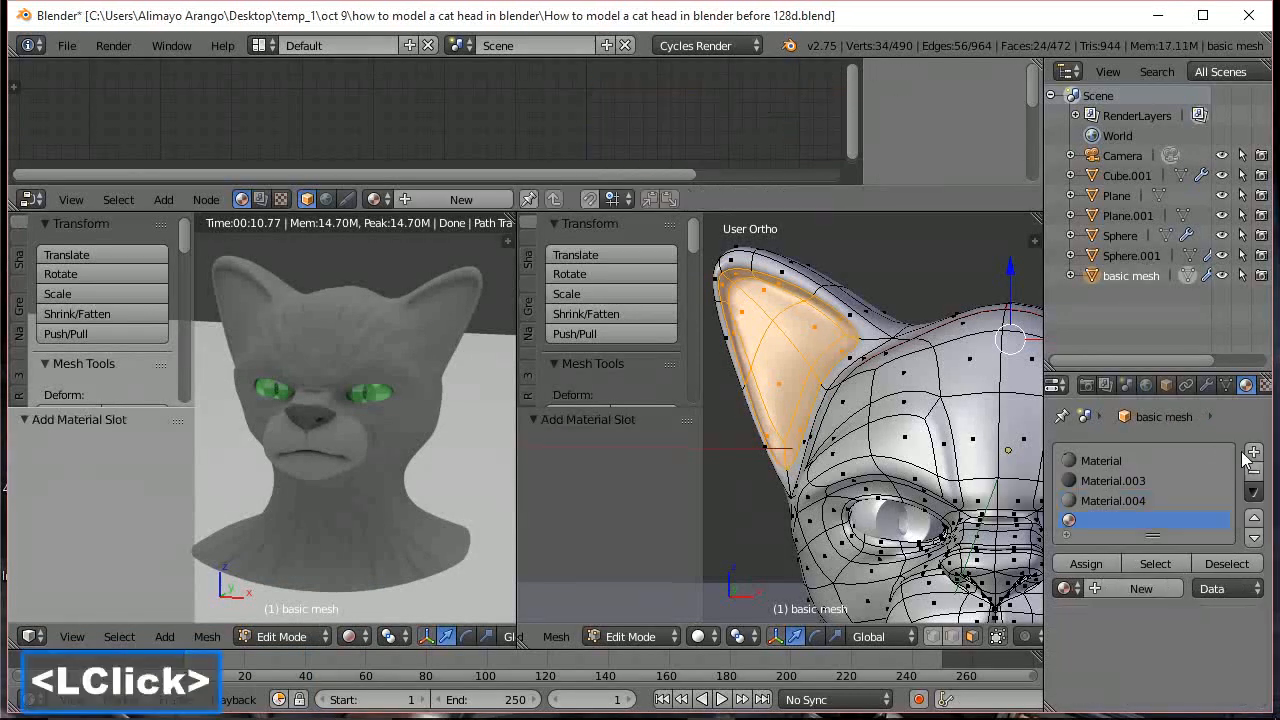
left_click(1158, 588)
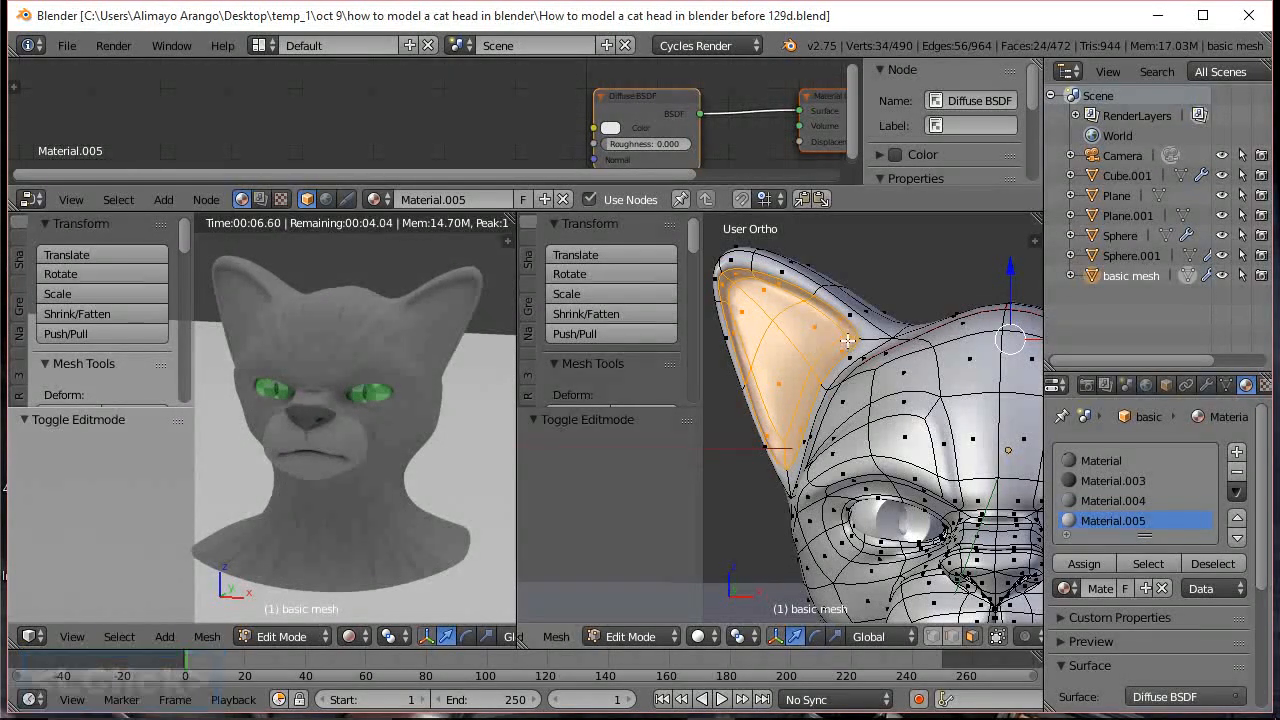
Create a new material with a light gray diffuse color in a fifth slot and assign it to the selected inner ear faces
left_click(1237, 453)
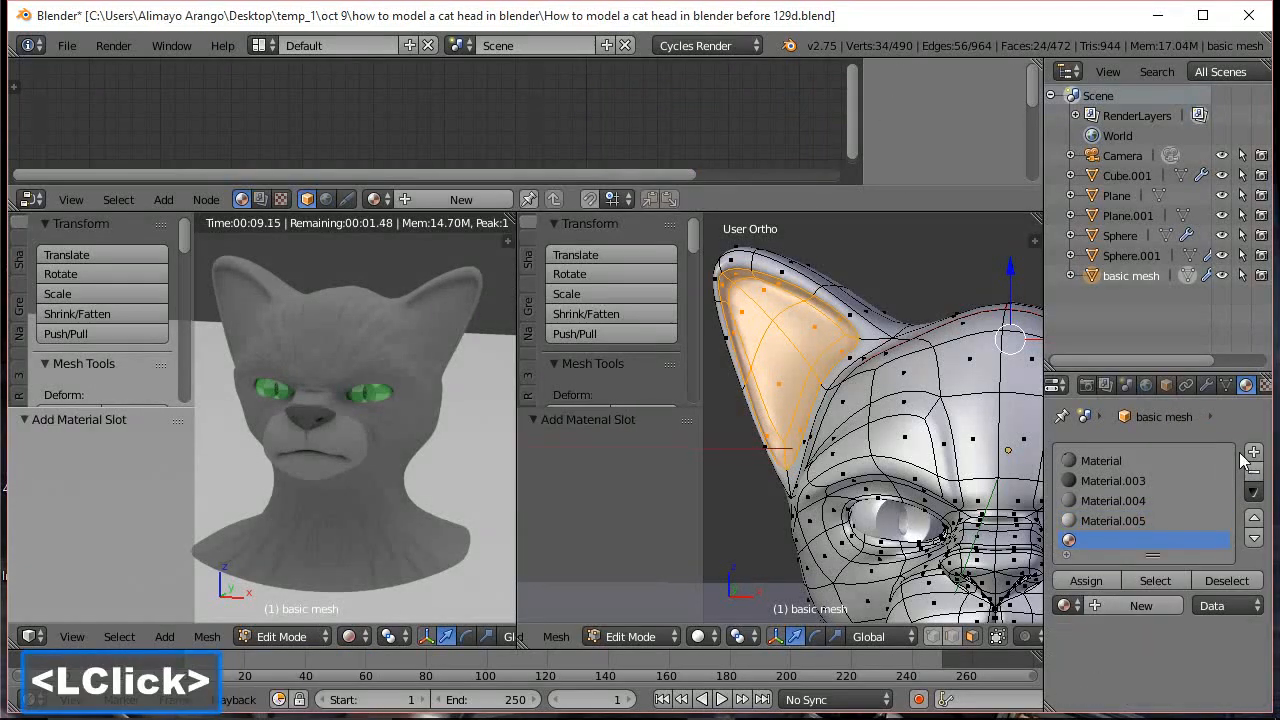
left_click(1150, 608)
left_click_drag(1262, 487, 1262, 581)
left_click(1220, 578)
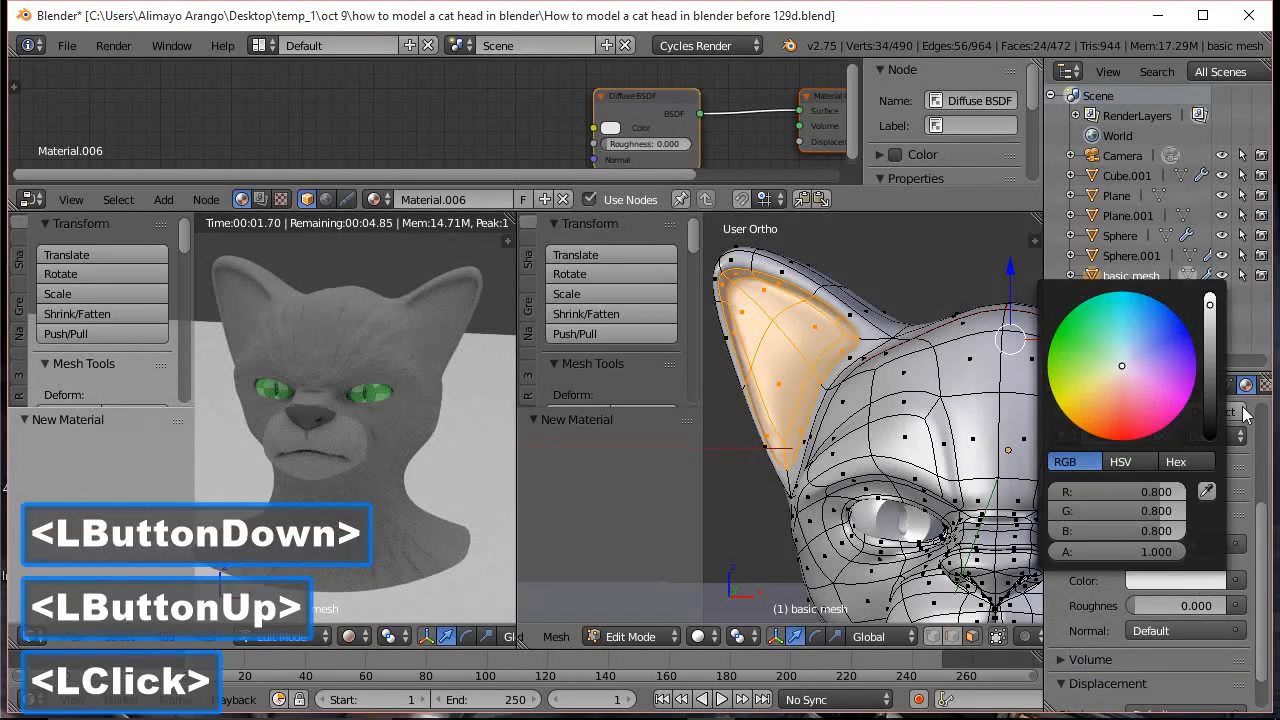
left_click(1210, 330)
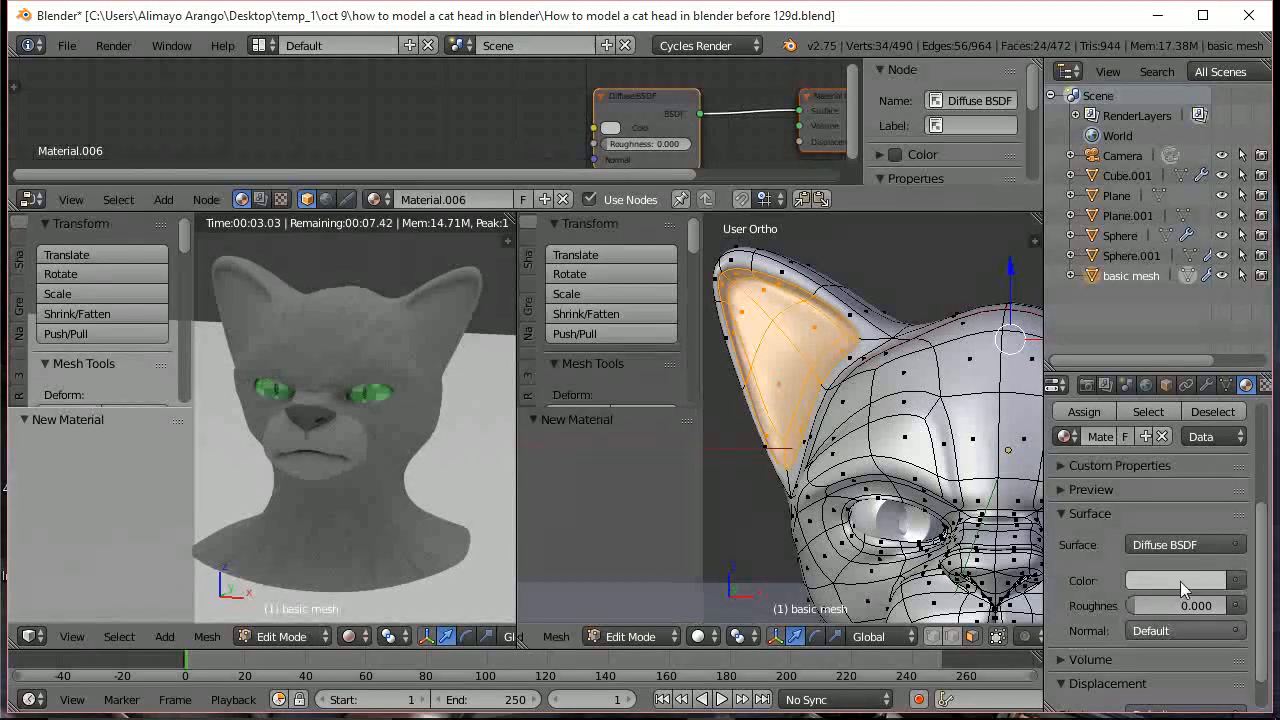
left_click(1097, 418)
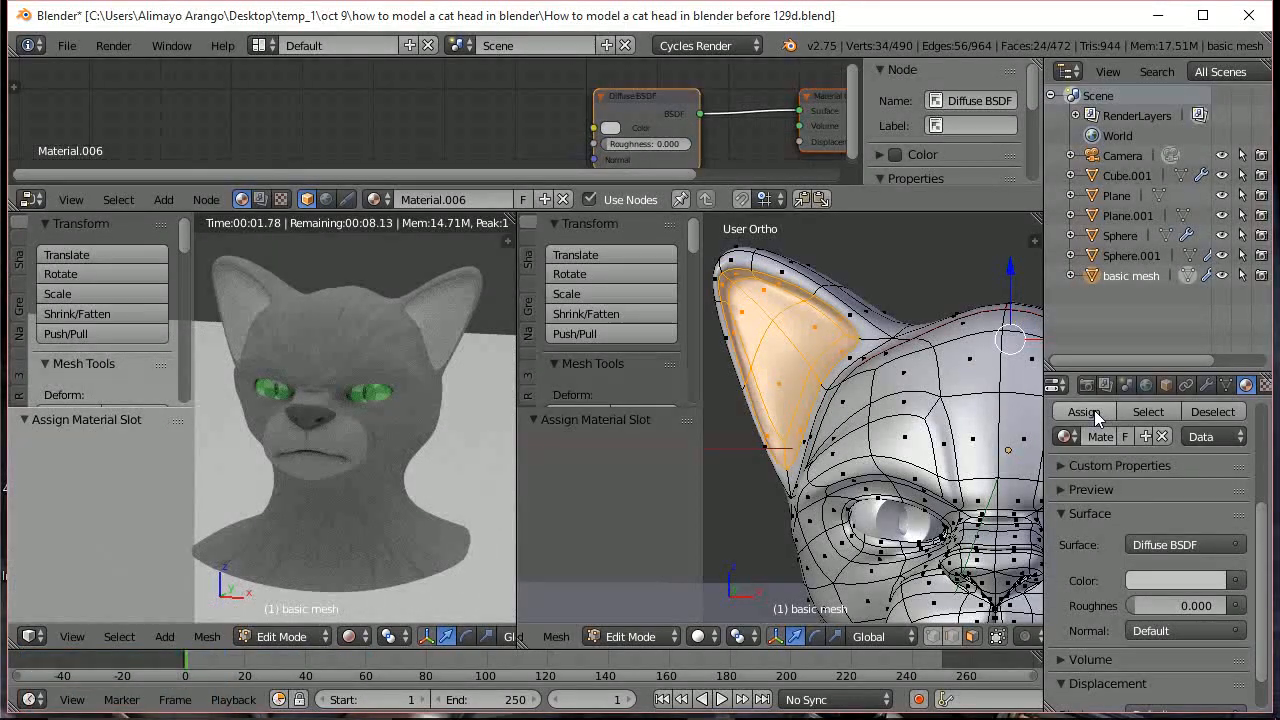
left_click(1203, 581)
left_click(1210, 342)
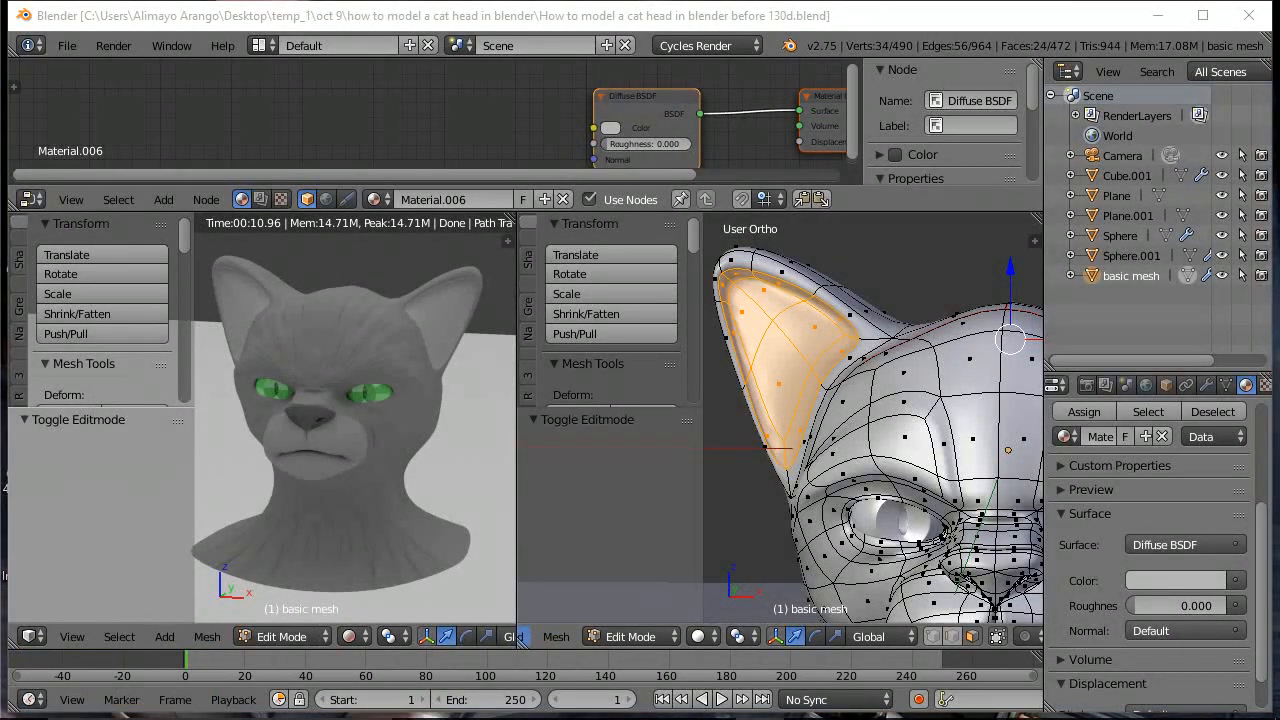
Merge the two 3D views and the node editor area into one large 3D view showing the cat head
left_click_drag(521, 643, 470, 612)
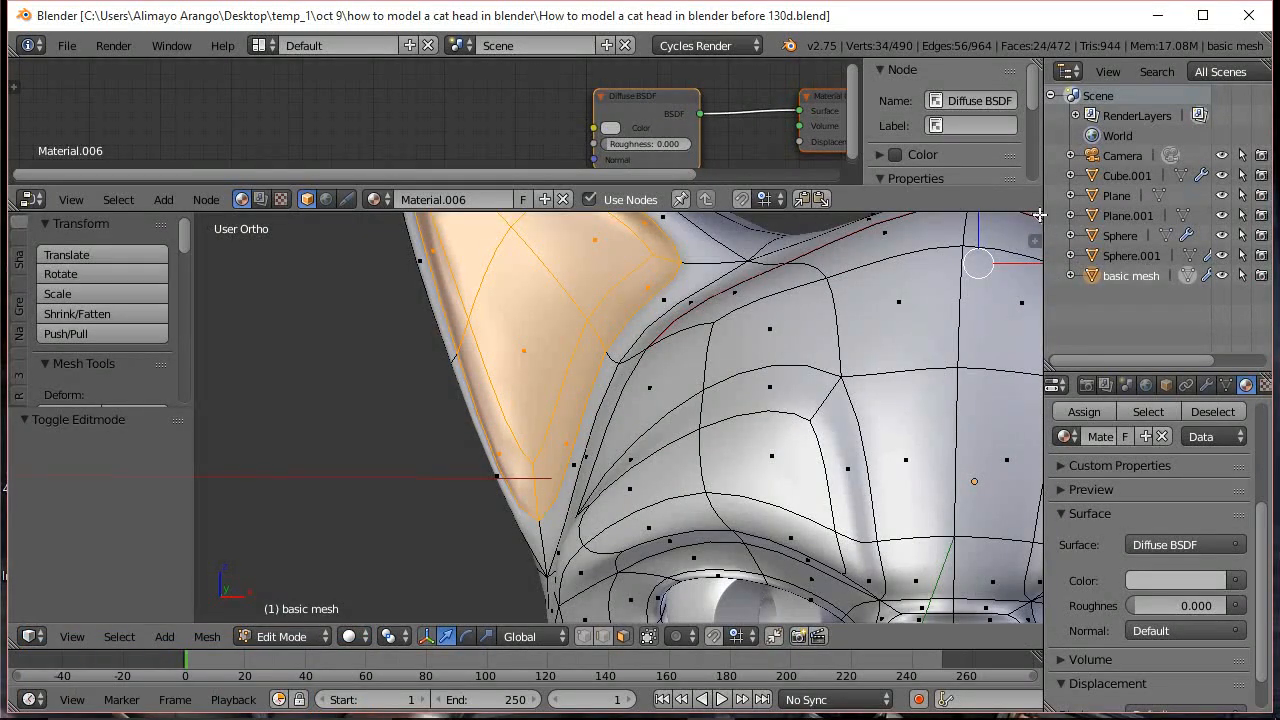
left_click_drag(1037, 217, 1037, 200)
scroll(905, 367, "down", 6)
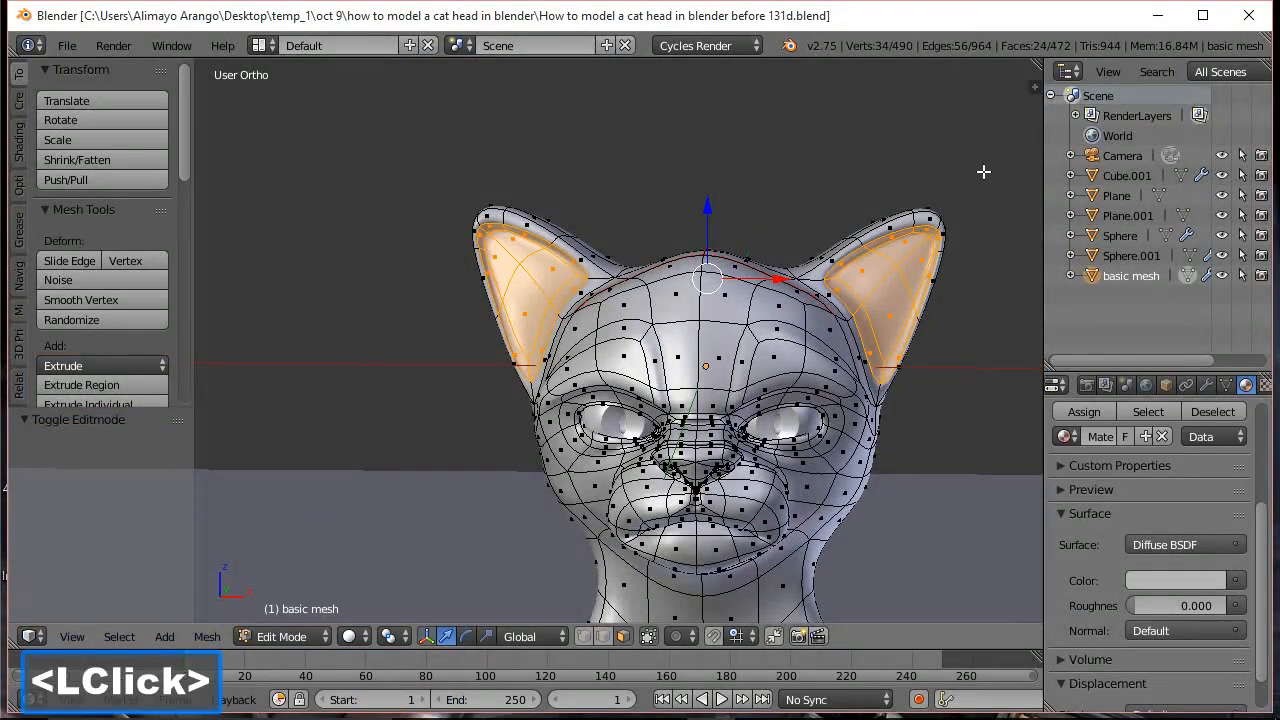
Deselect all faces and switch the enlarged 3D view to rendered shading at an angled view of the head
key("a")
scroll(980, 173, "down", 2)
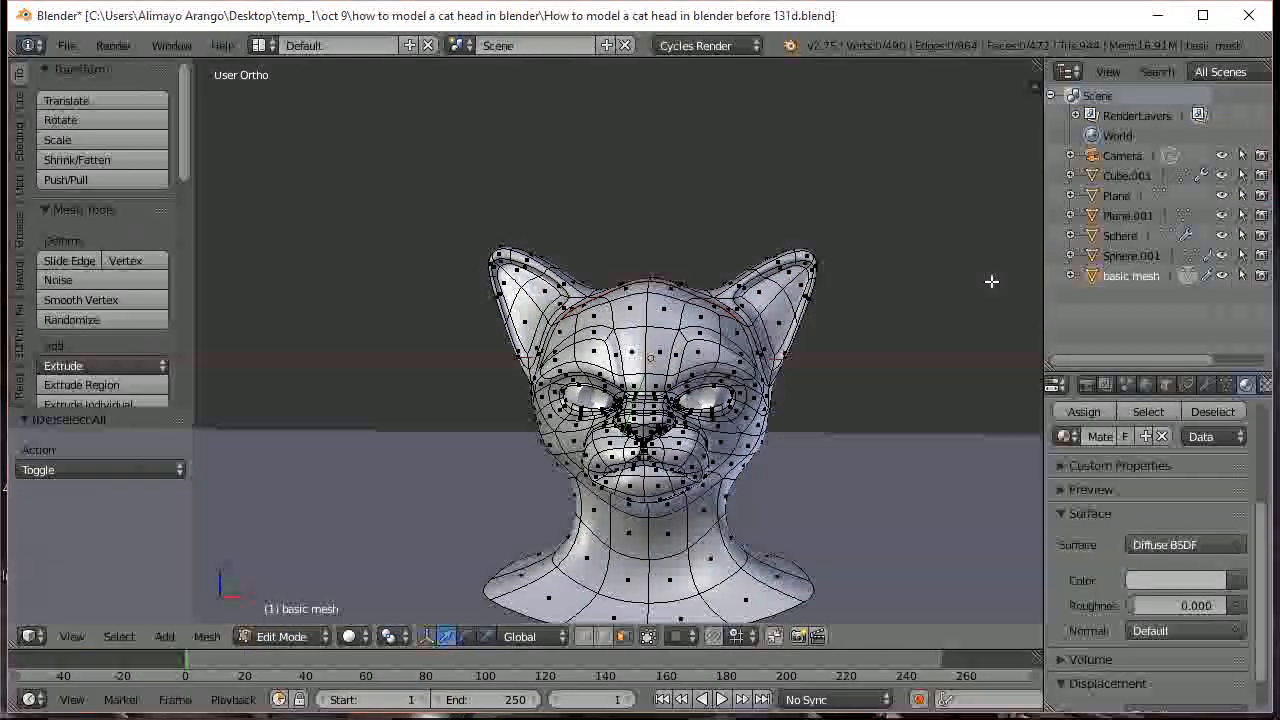
middle_click_drag(933, 354, 871, 254, "shift")
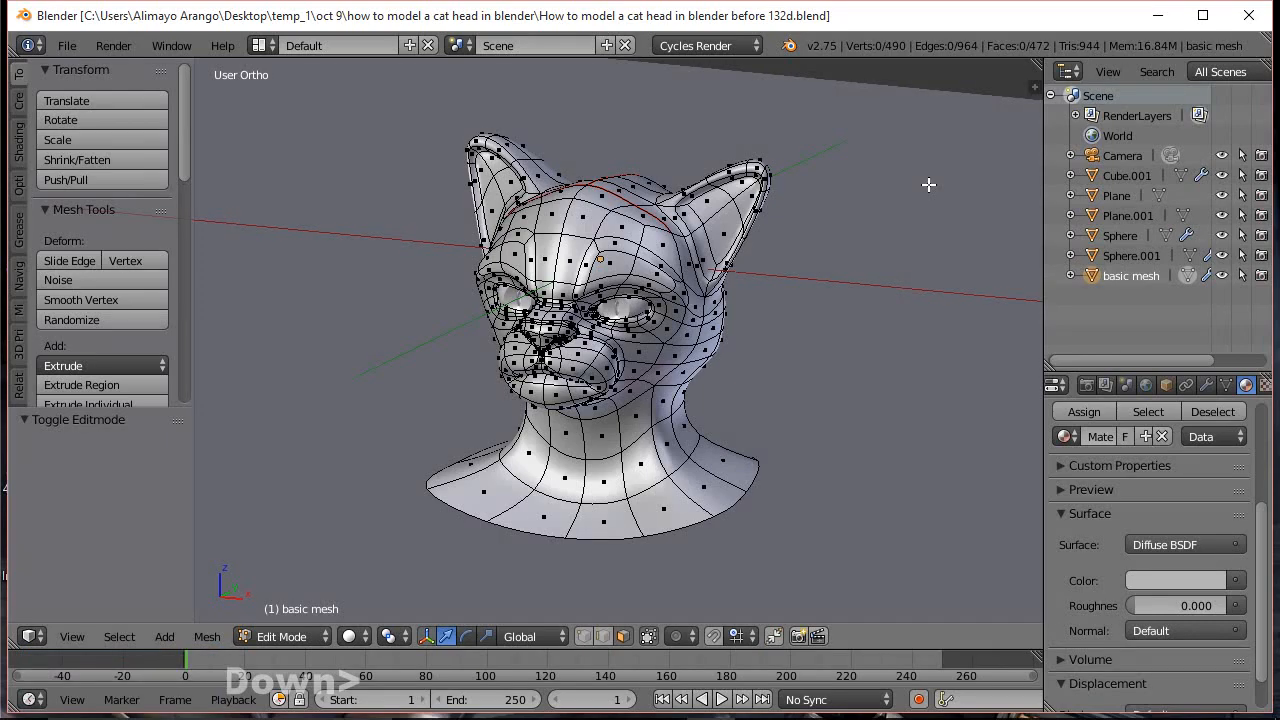
key("shift+z")
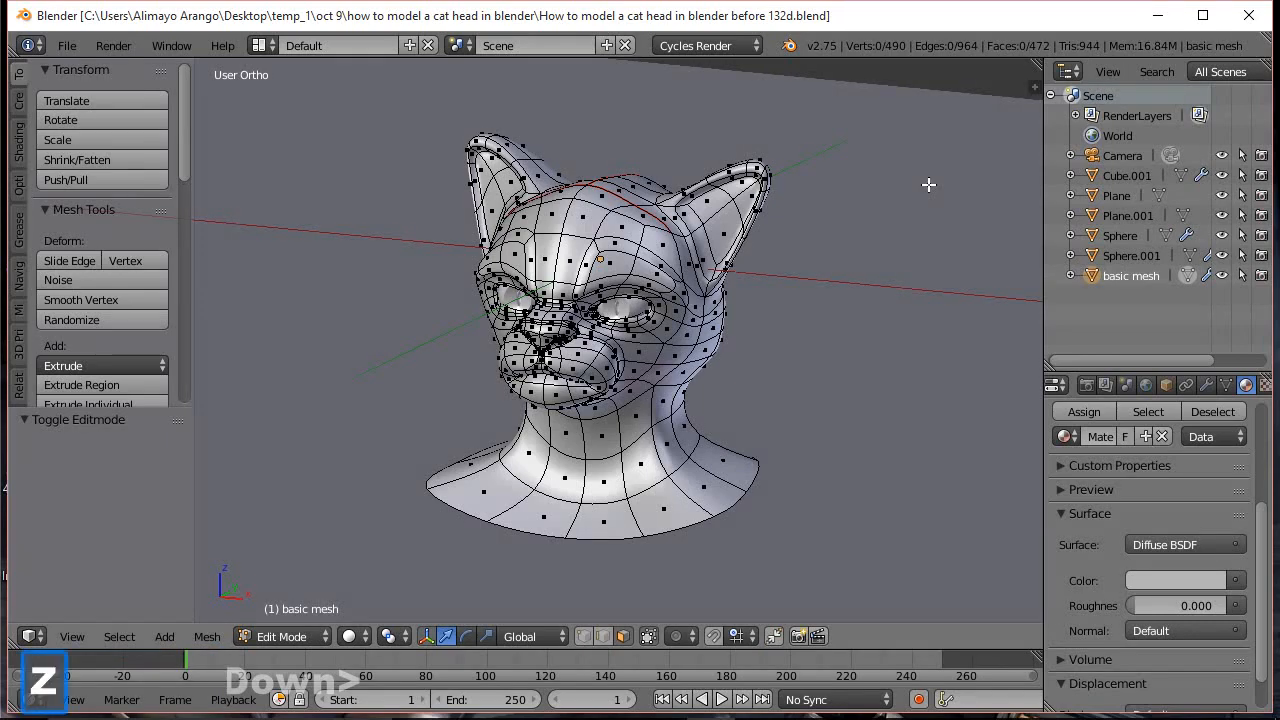